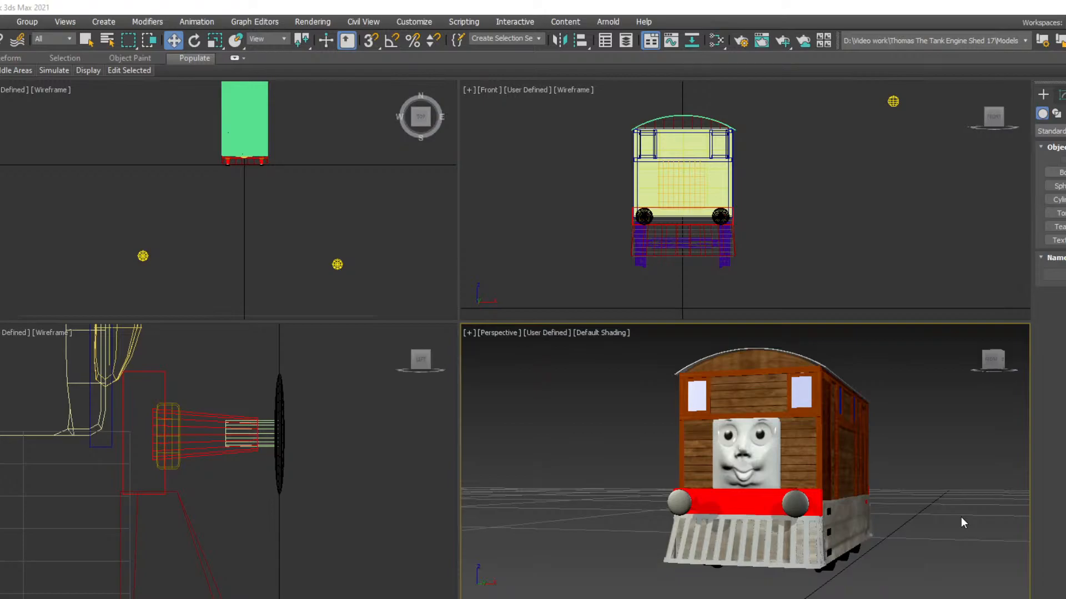
Select the sculpted face and examine it up close along with the locomotive's front end
click(992, 360)
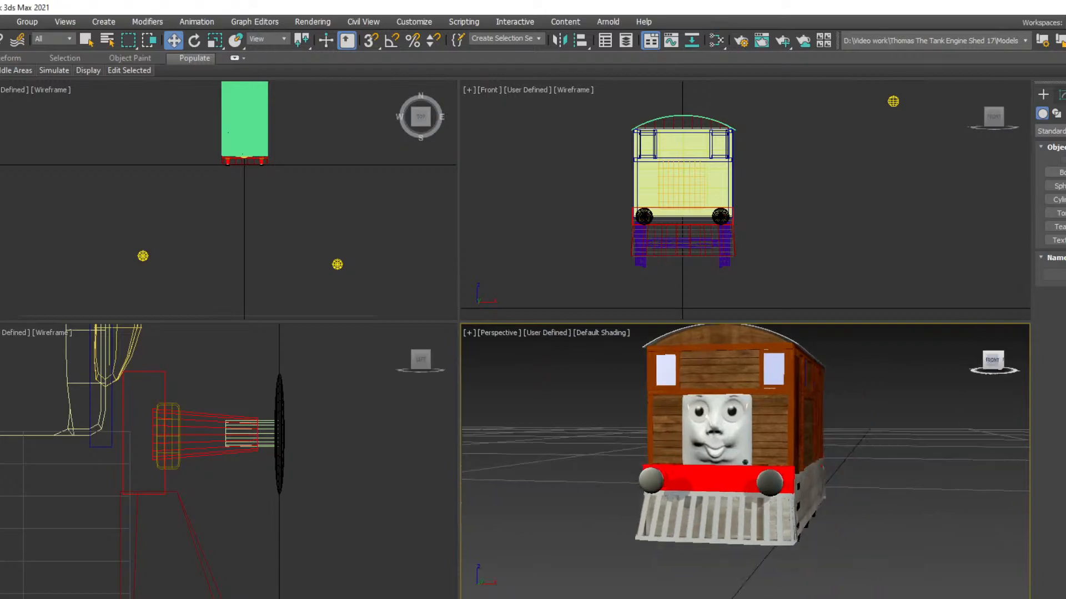
click(673, 438)
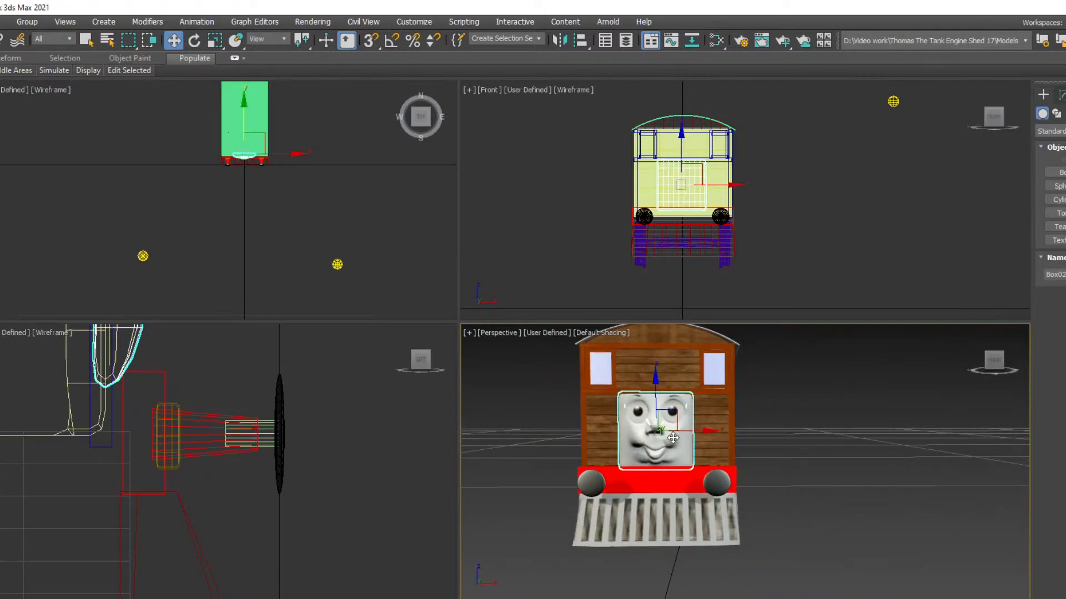
key(z)
scroll(673, 438, down, 3)
scroll(673, 438, up, 4)
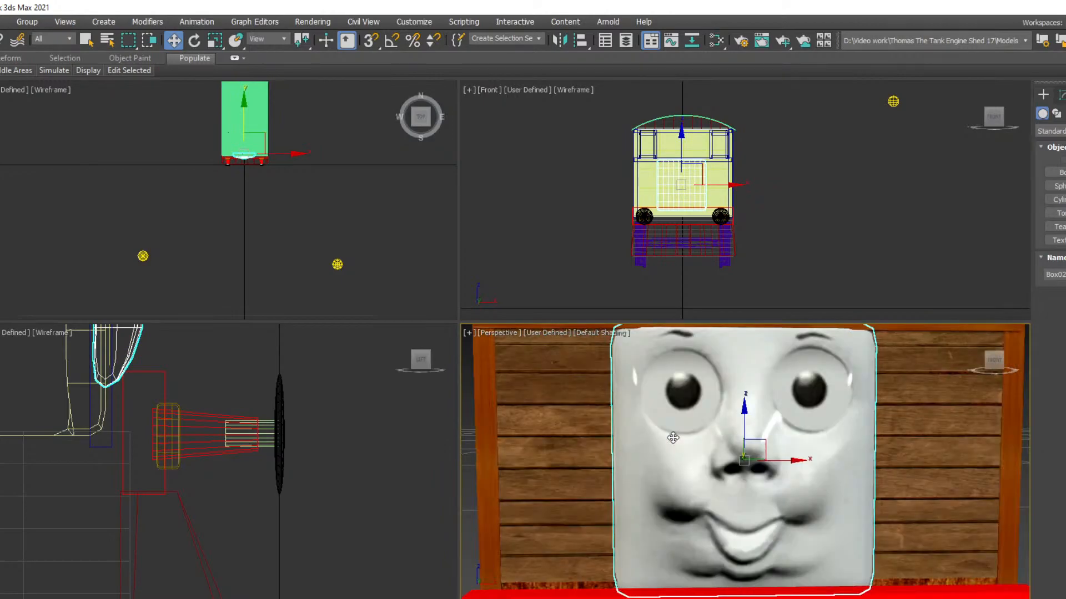
scroll(673, 438, down, 4)
scroll(673, 438, down, 2)
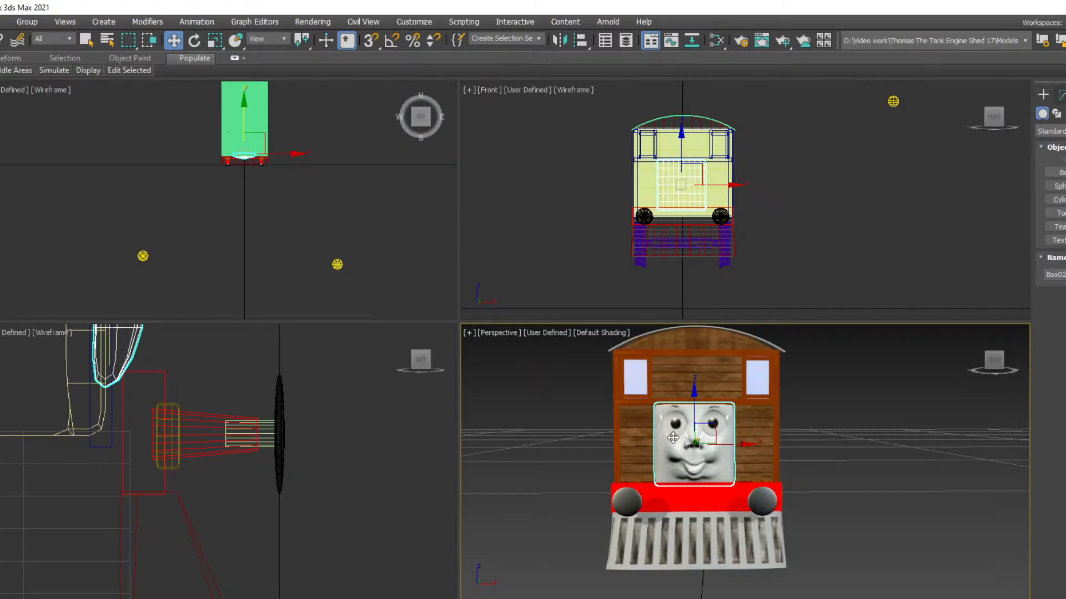
Select the wooden rear wall panel and examine the locomotive's back end and adjoining side
click(999, 361)
drag(999, 363, 900, 364)
scroll(708, 530, down, 5)
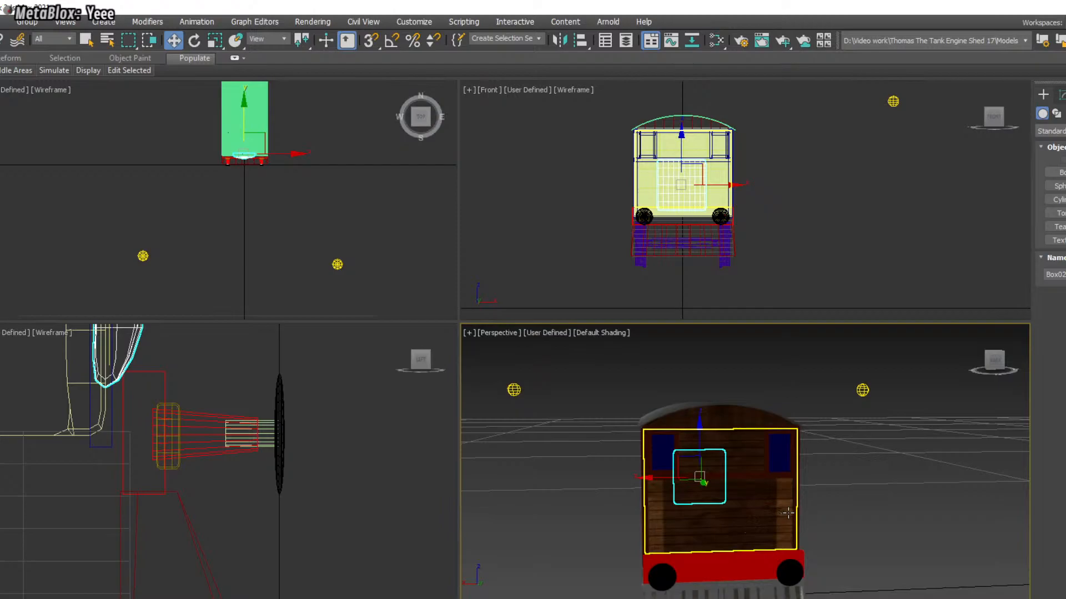
click(731, 518)
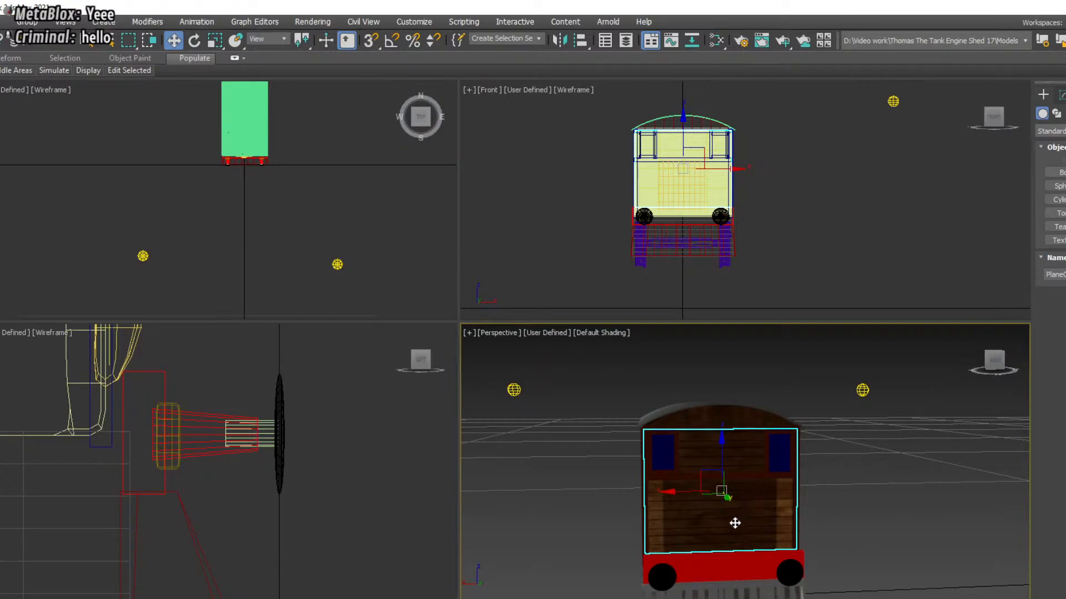
click(996, 366)
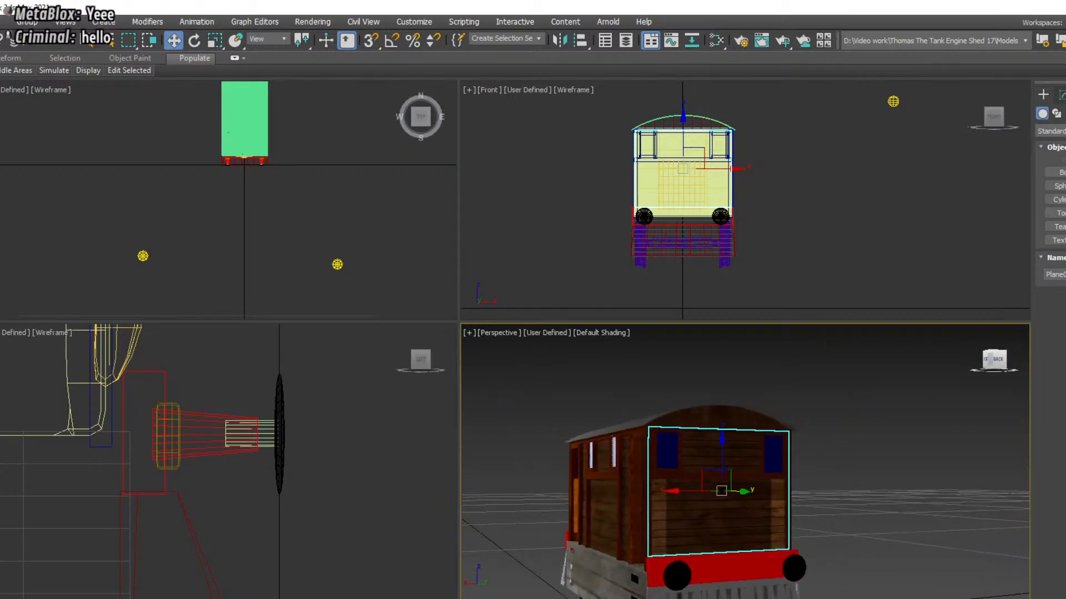
drag(998, 359, 996, 361)
alt+middle_drag(805, 489, 672, 489)
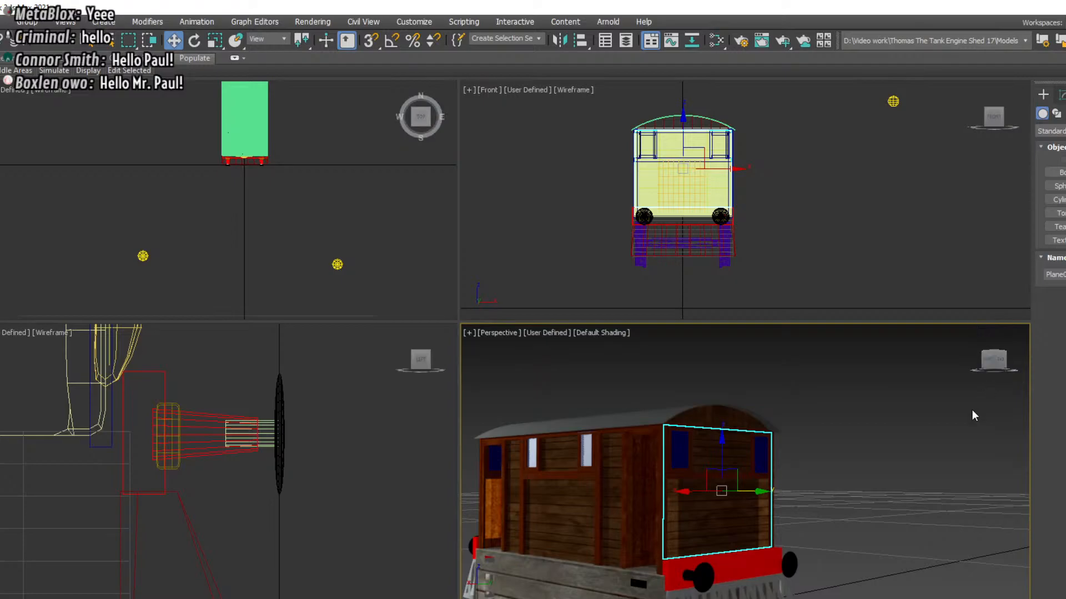
middle_drag(837, 423, 884, 360)
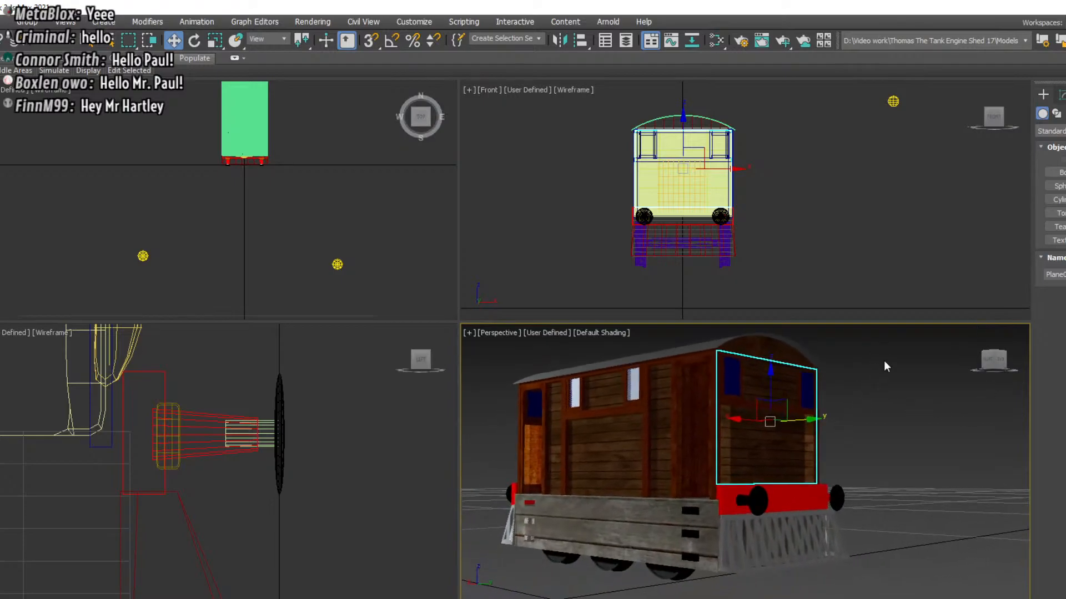
Select the grey planked side skirt and examine the bodywork and open doorway along the locomotive's sides
click(1004, 361)
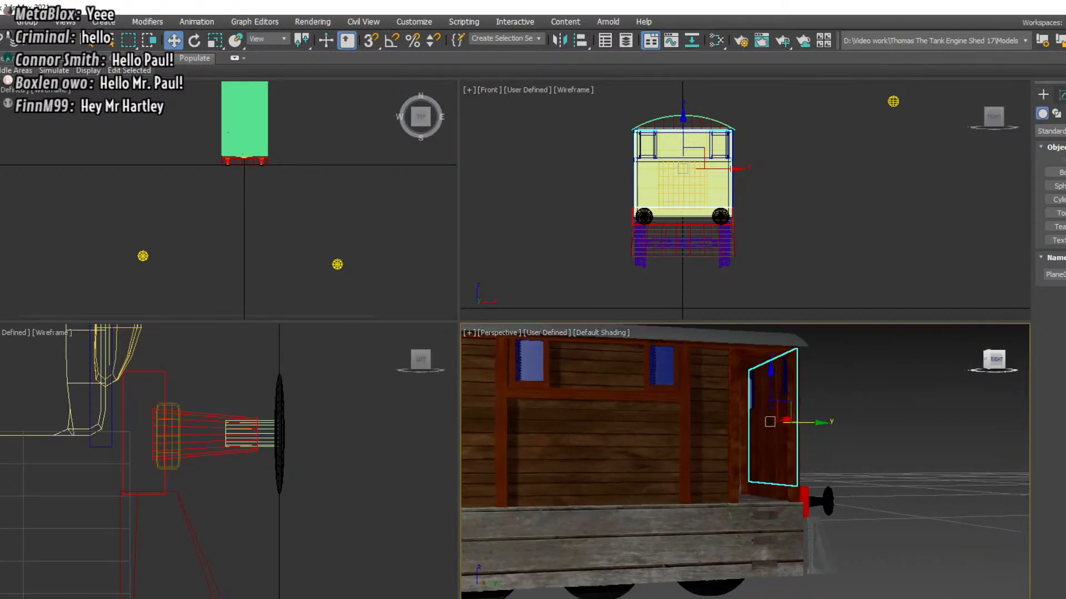
middle_drag(857, 473, 928, 407)
click(719, 464)
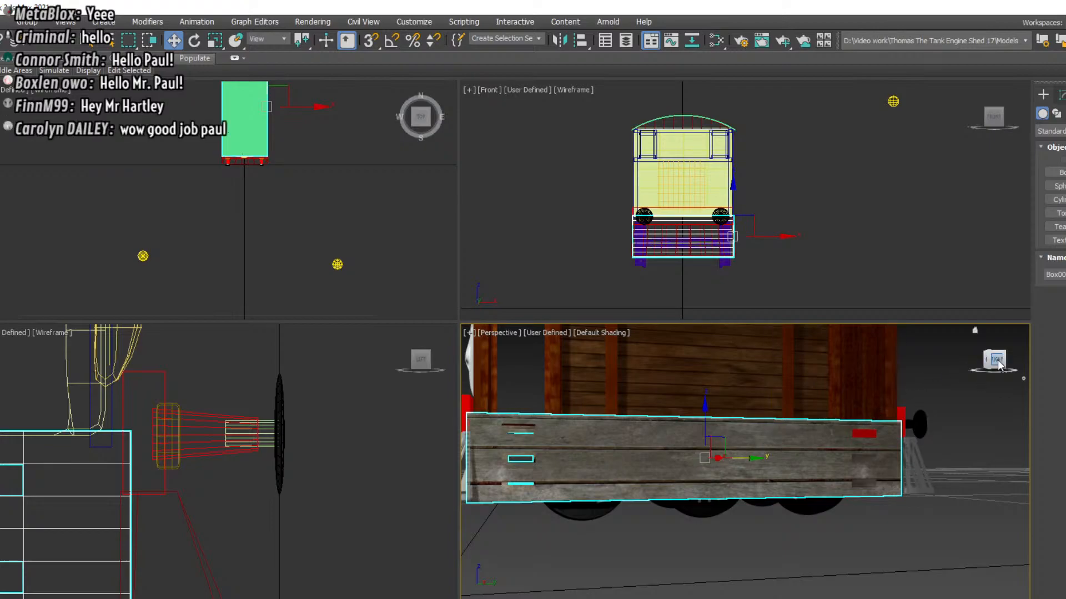
mouse_move(997, 359)
mouse_down()
mouse_move(1058, 359)
mouse_move(977, 364)
mouse_move(997, 365)
mouse_up()
middle_drag(895, 359, 955, 448)
drag(999, 362, 1022, 361)
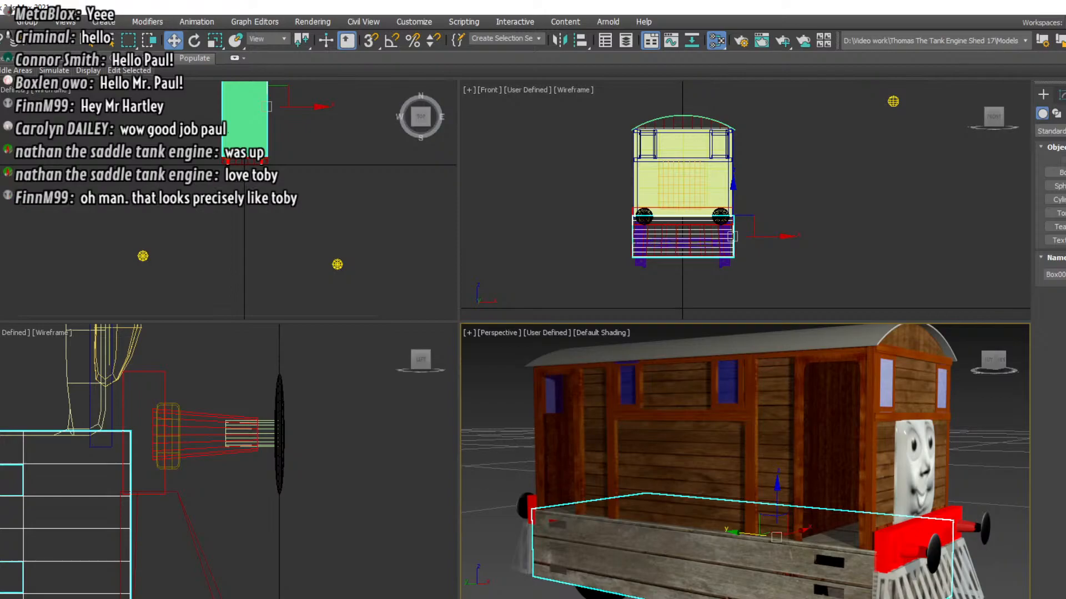
Examine the window panes and wooden frames on the locomotive's side and front up close
scroll(727, 372, up, 6)
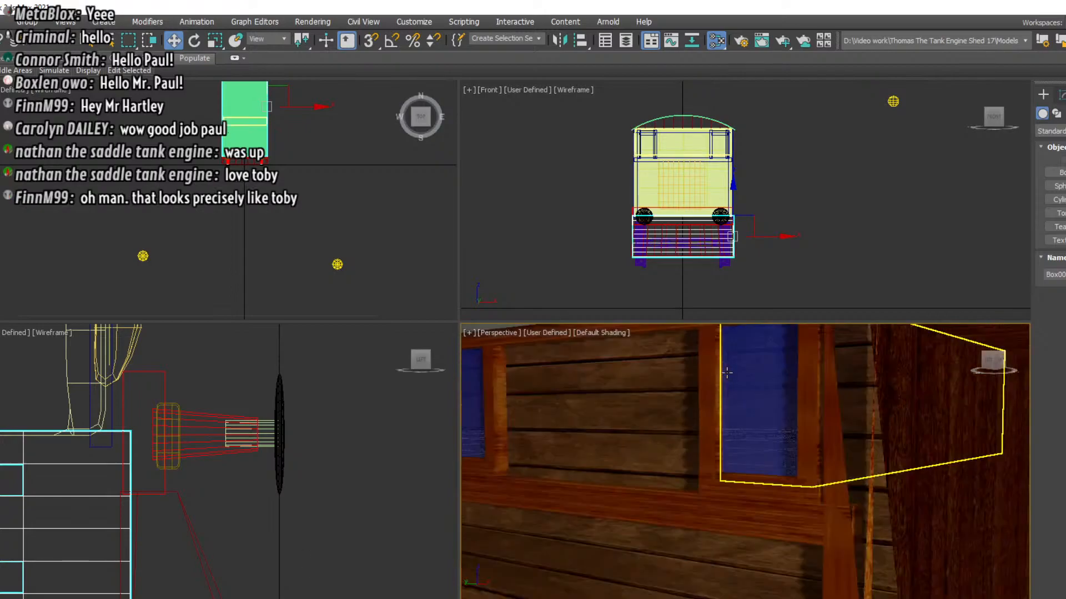
middle_drag(641, 460, 320, 453)
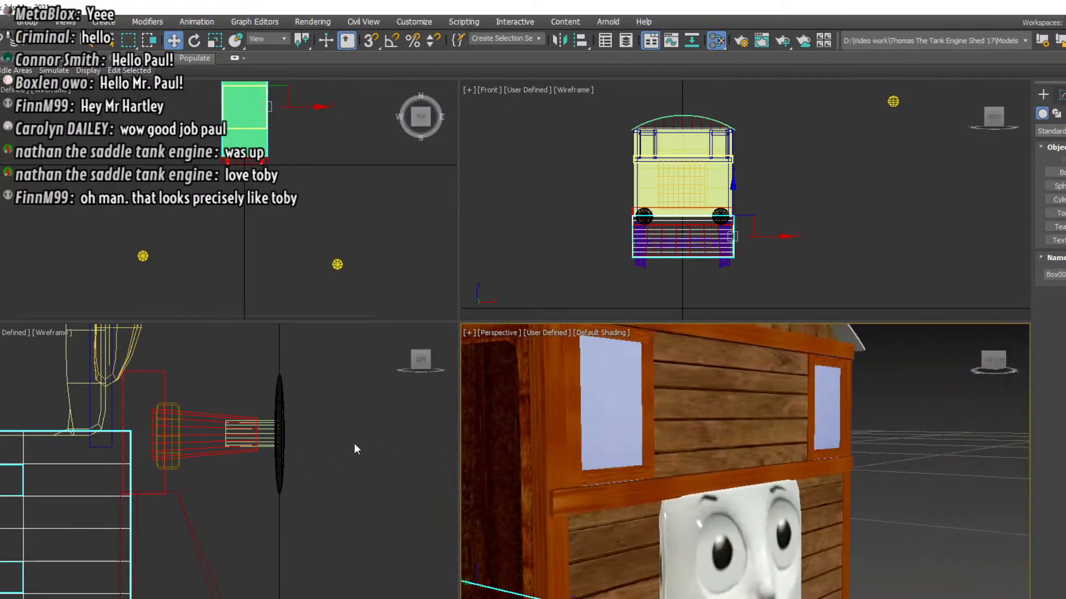
drag(1003, 361, 950, 360)
scroll(608, 414, up, 4)
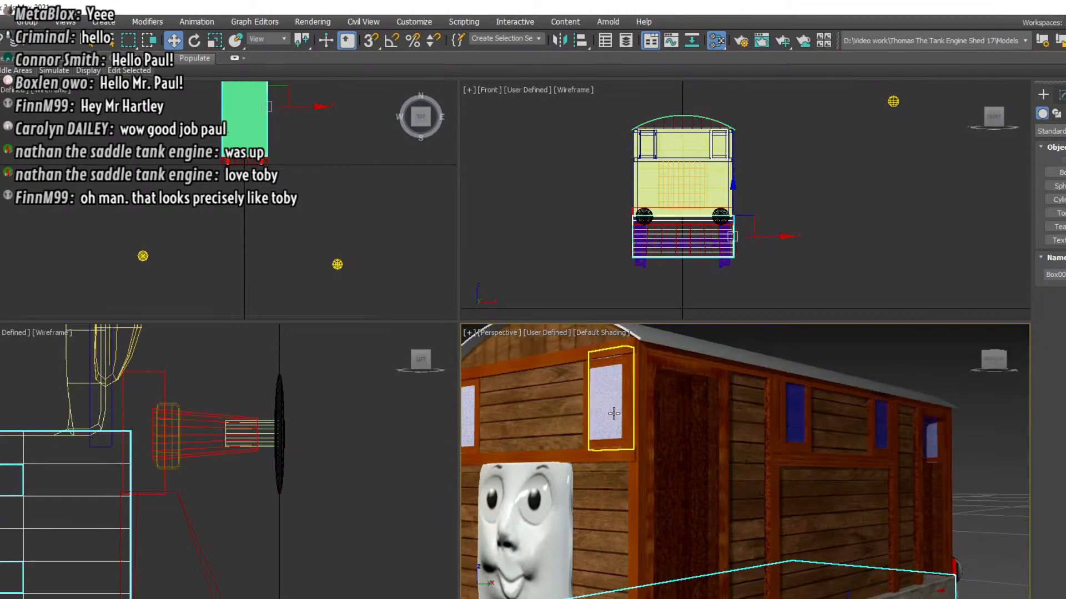
scroll(602, 418, up, 2)
scroll(602, 418, up, 1)
middle_drag(602, 418, 829, 468)
scroll(829, 468, down, 4)
scroll(809, 461, up, 1)
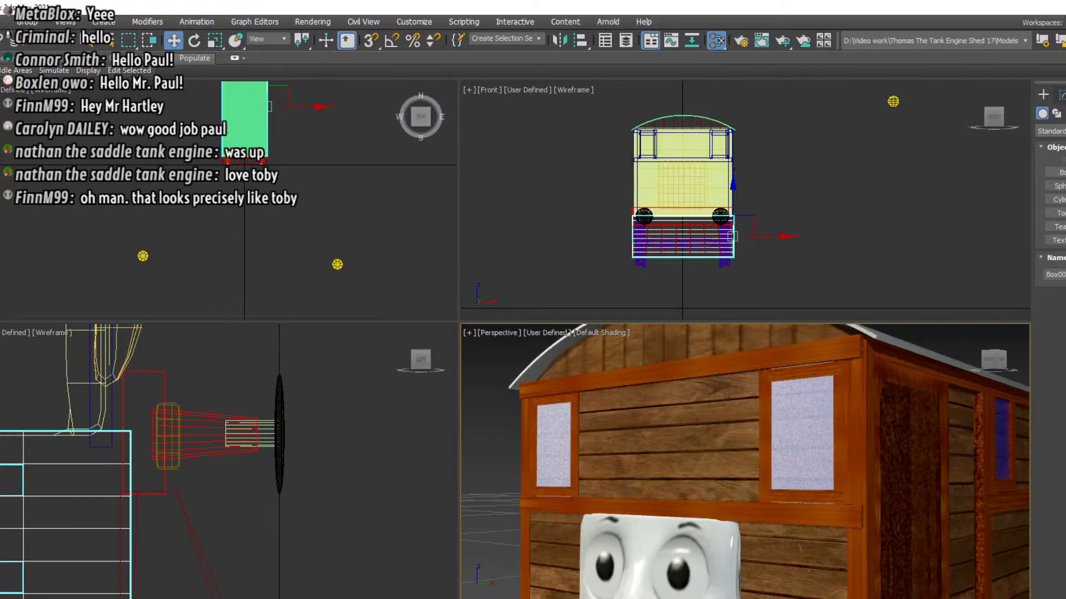
scroll(700, 524, down, 10)
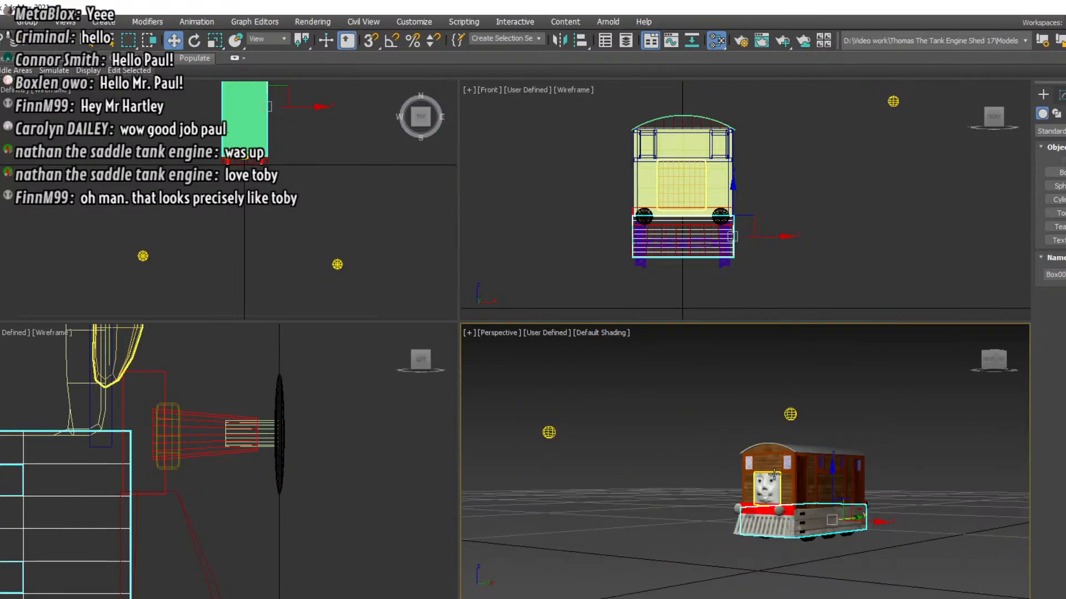
scroll(773, 475, up, 10)
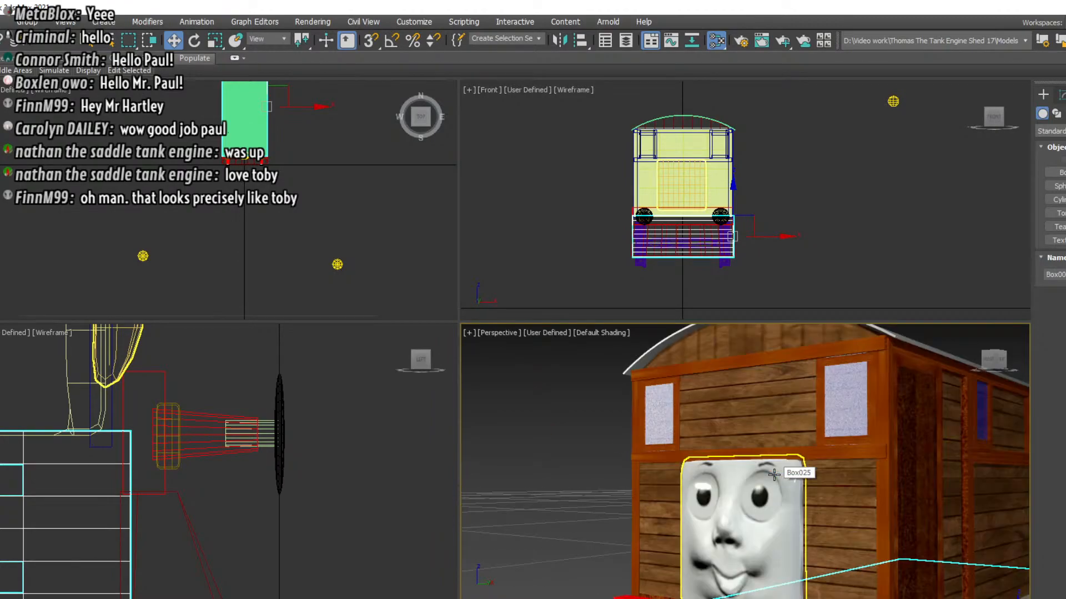
scroll(288, 241, down, 5)
scroll(287, 242, up, 2)
Unhide all hidden objects in the scene
right_click(288, 241)
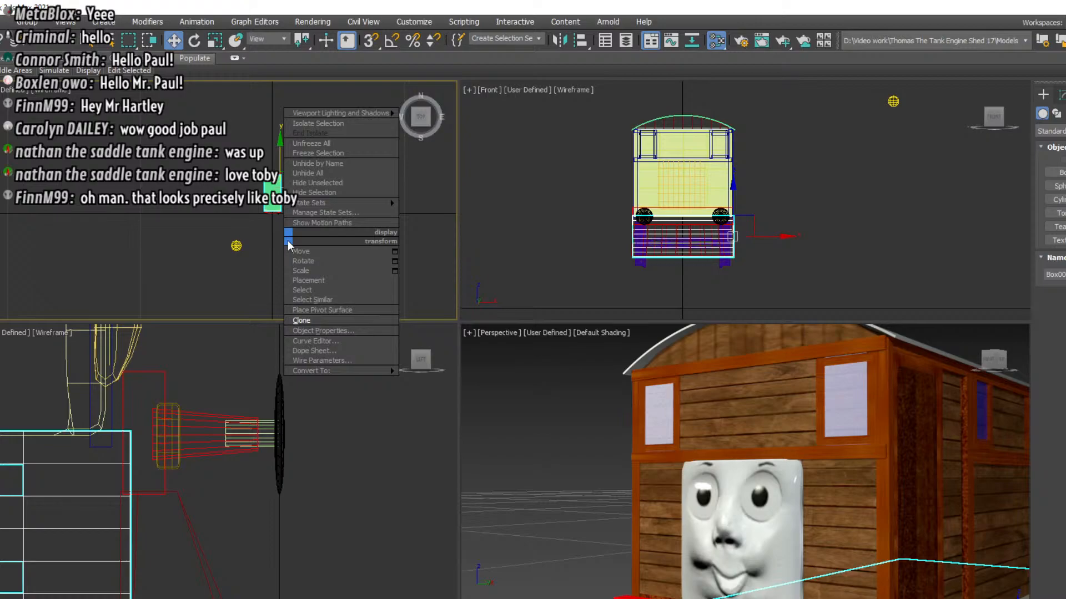
click(313, 173)
drag(990, 358, 1003, 361)
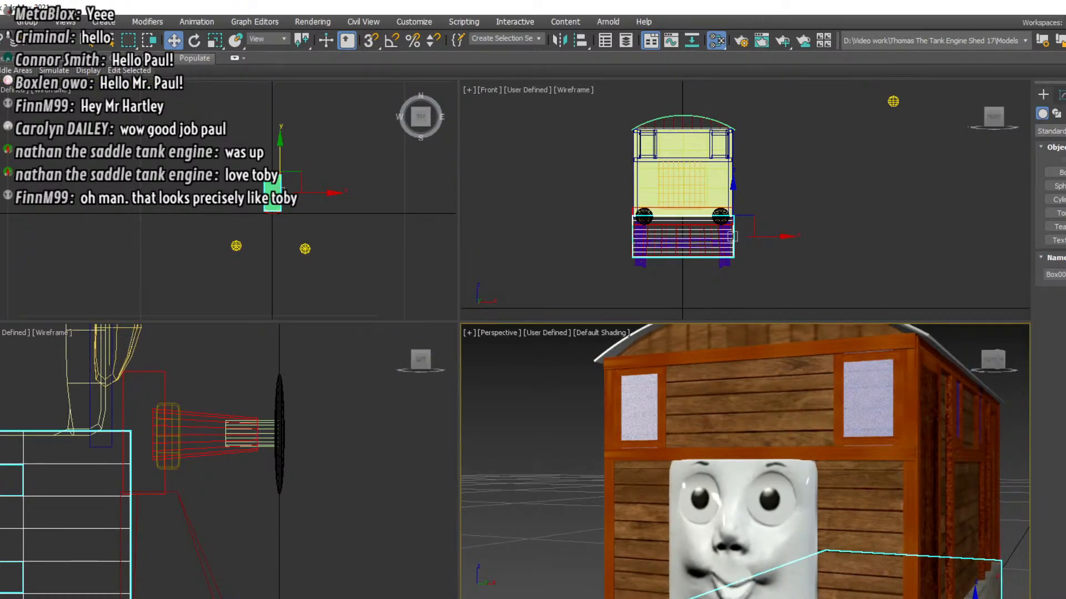
key(m)
scroll(661, 397, down, 4)
scroll(661, 397, down, 2)
scroll(662, 397, up, 2)
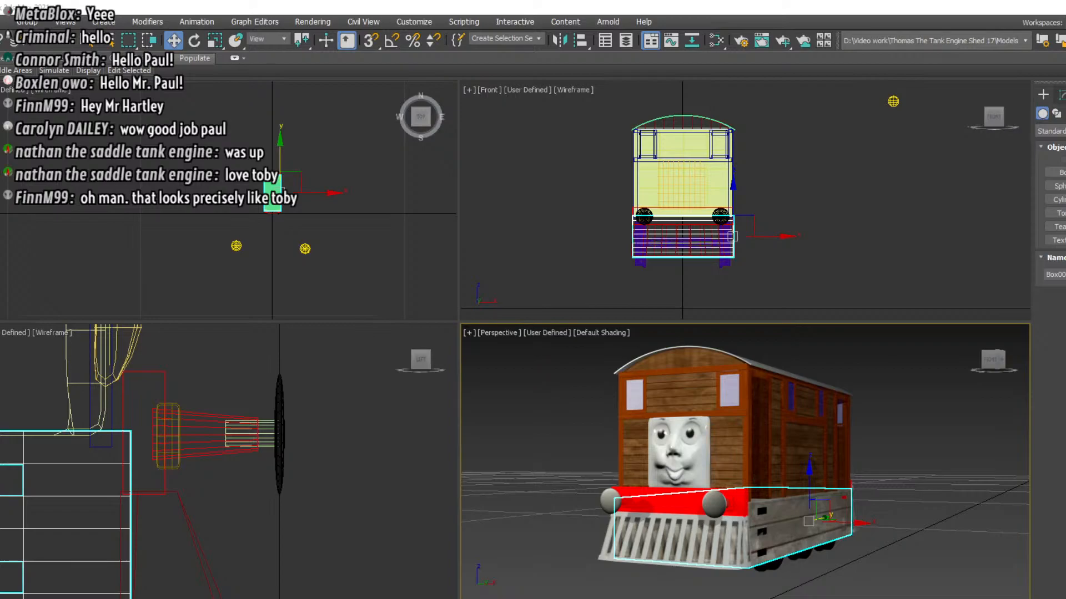
mouse_move(992, 361)
mouse_down()
mouse_move(1014, 362)
mouse_move(977, 361)
mouse_move(1015, 361)
mouse_up()
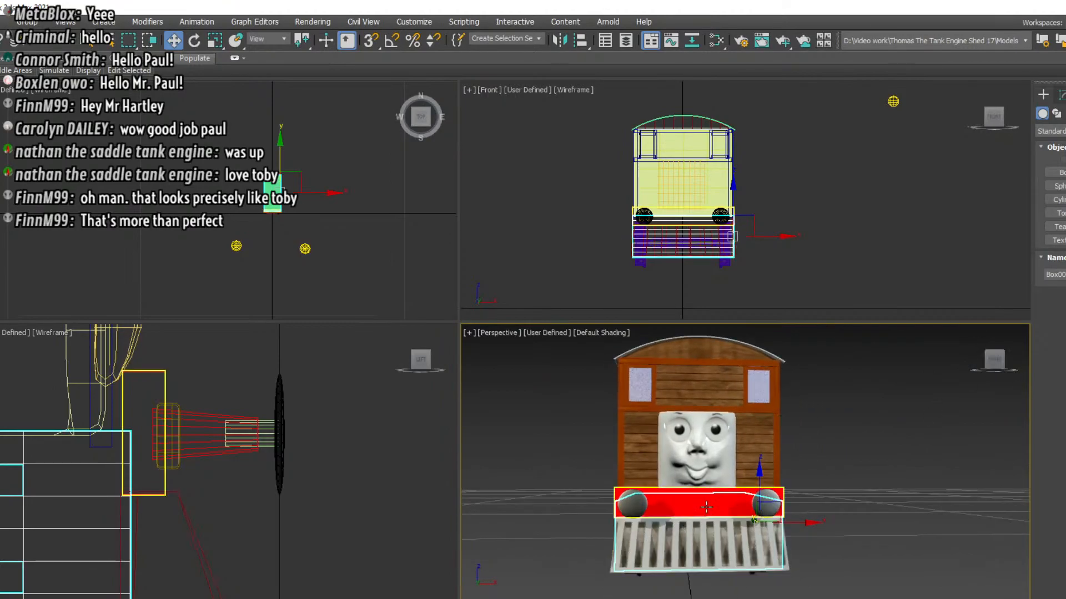
scroll(716, 506, up, 3)
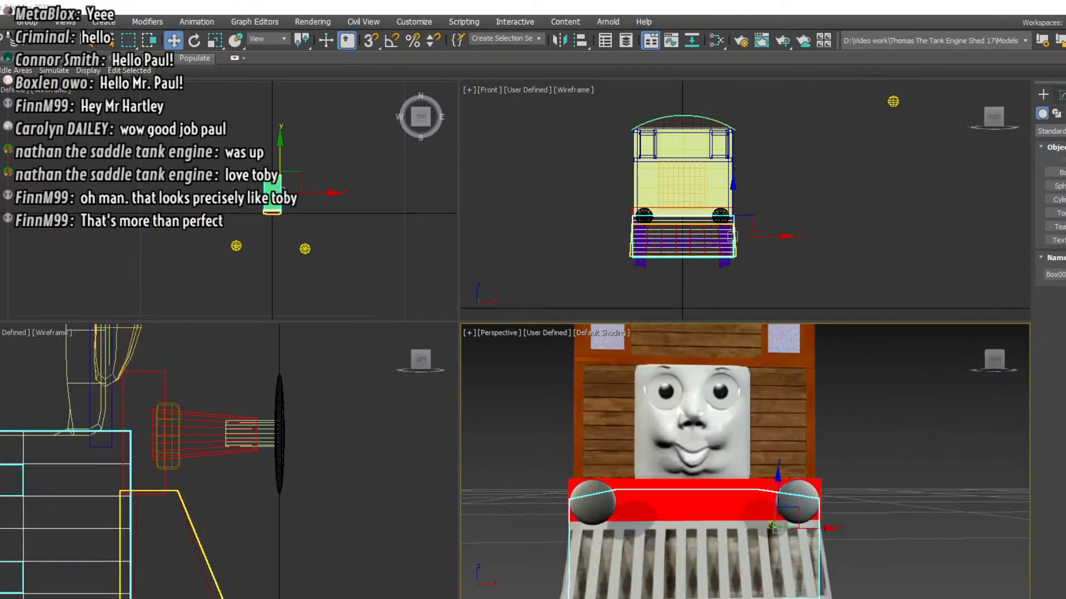
scroll(699, 523, up, 2)
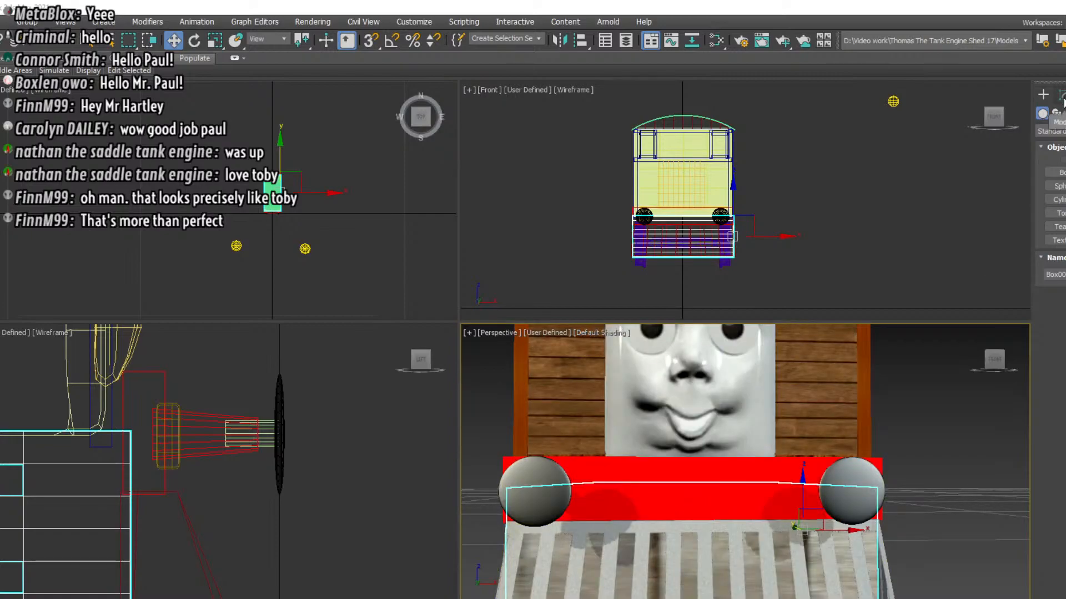
click(1057, 172)
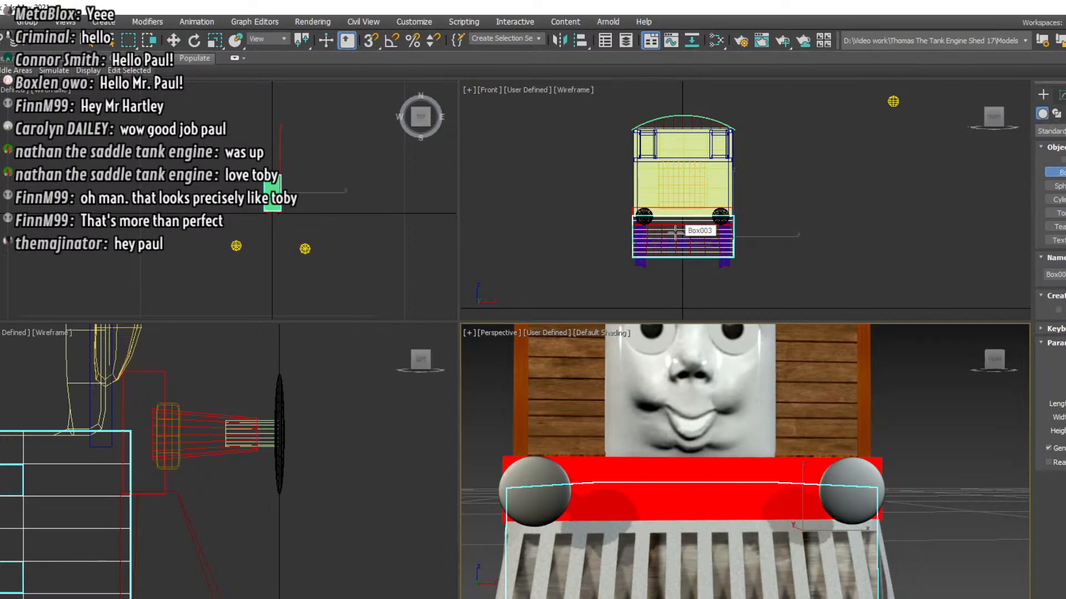
scroll(675, 231, up, 5)
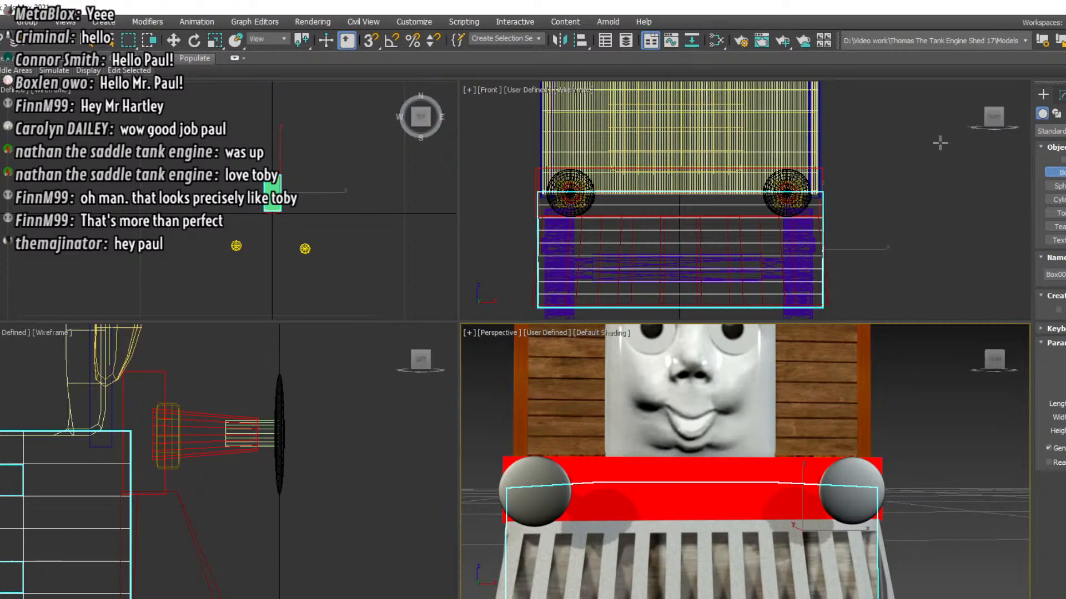
click(173, 41)
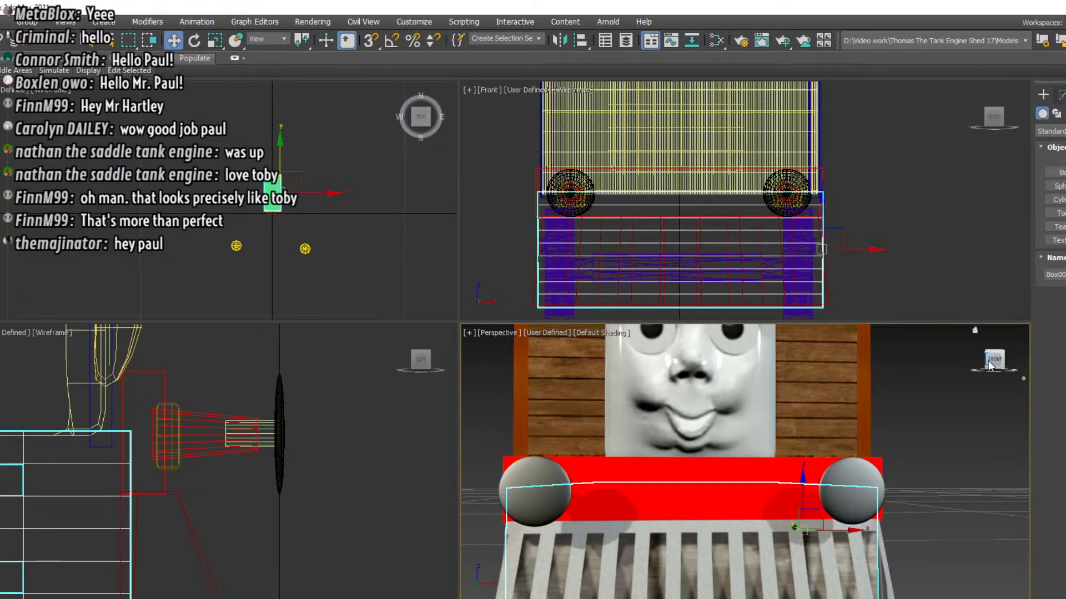
Clone the rounded base block behind one buffer and move the copy to the centre of the red buffer beam
drag(996, 363, 966, 365)
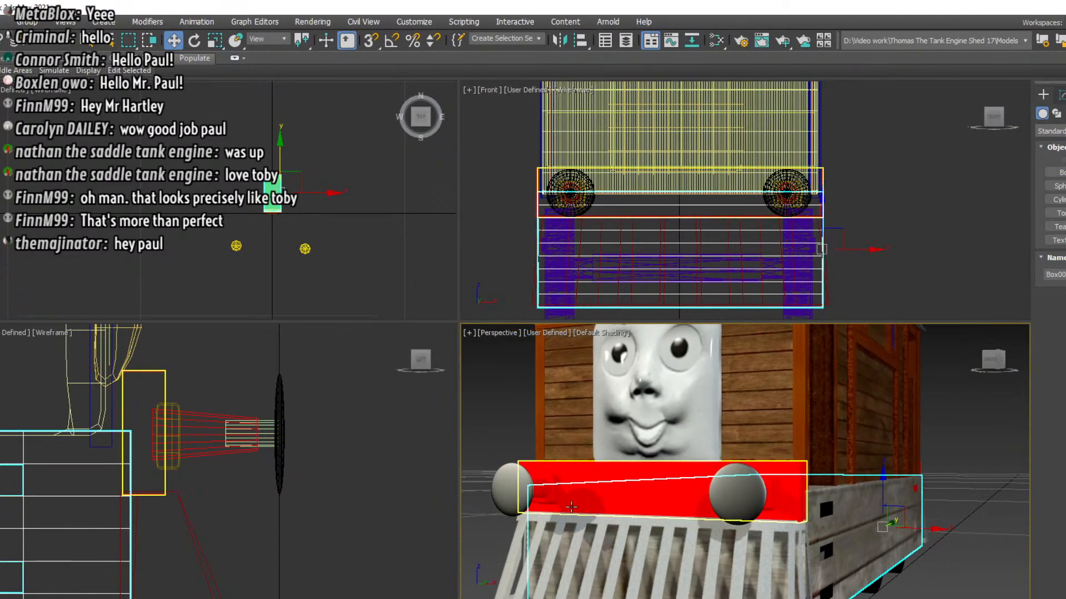
click(544, 501)
right_click(544, 501)
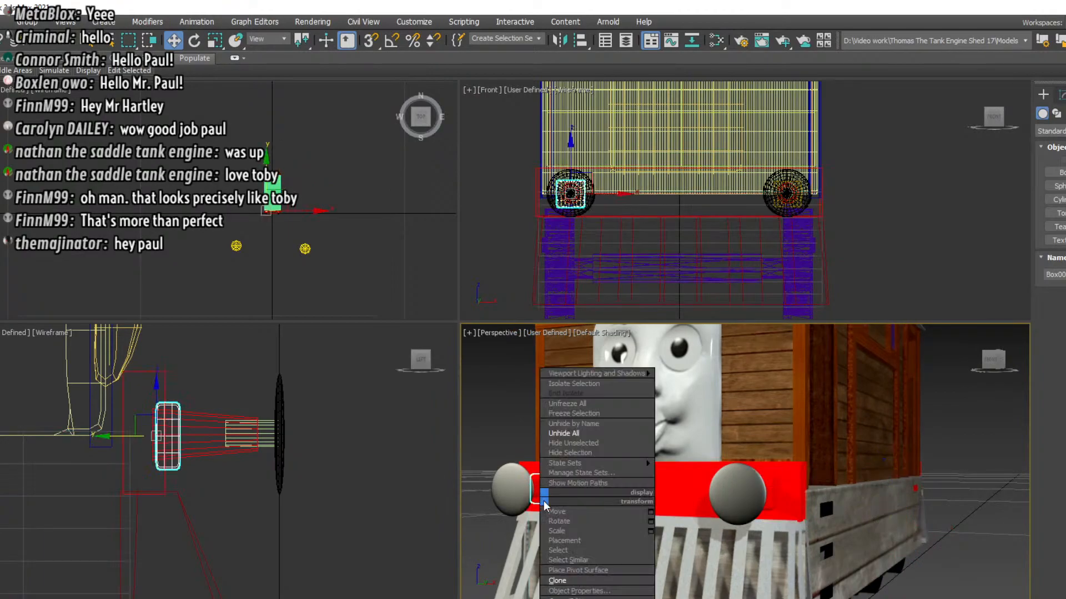
click(561, 576)
click(502, 390)
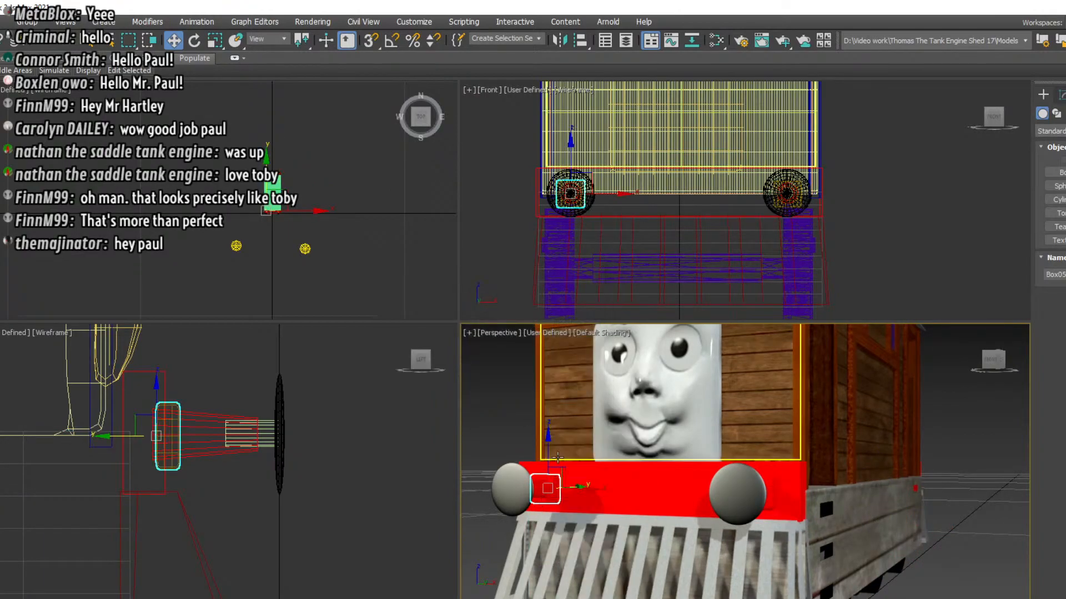
drag(583, 487, 682, 492)
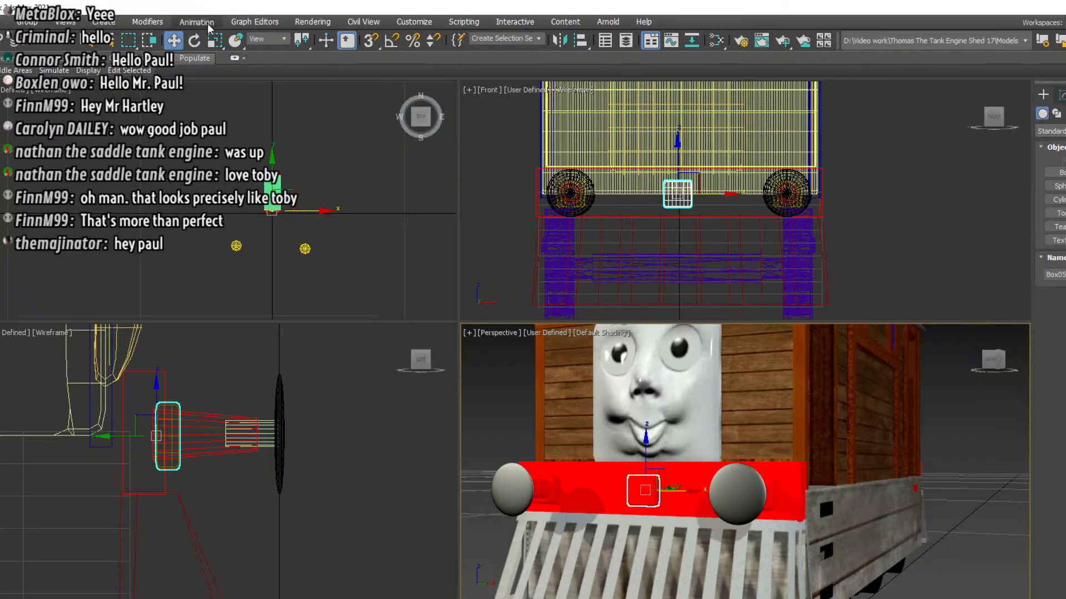
Scale the centre base block up slightly and uniformly
click(216, 41)
click(684, 181)
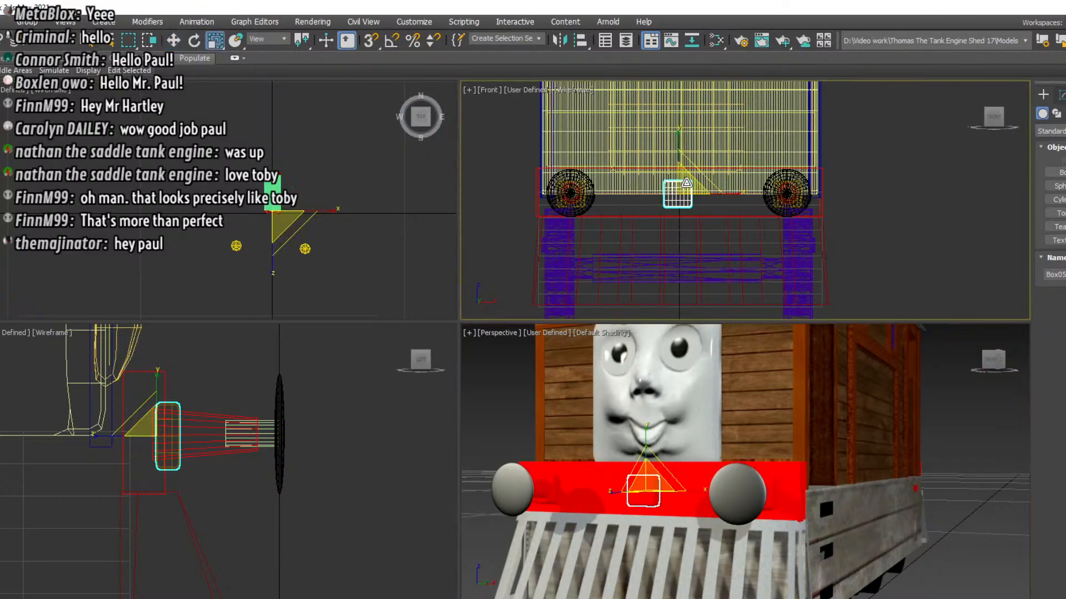
drag(690, 179, 691, 177)
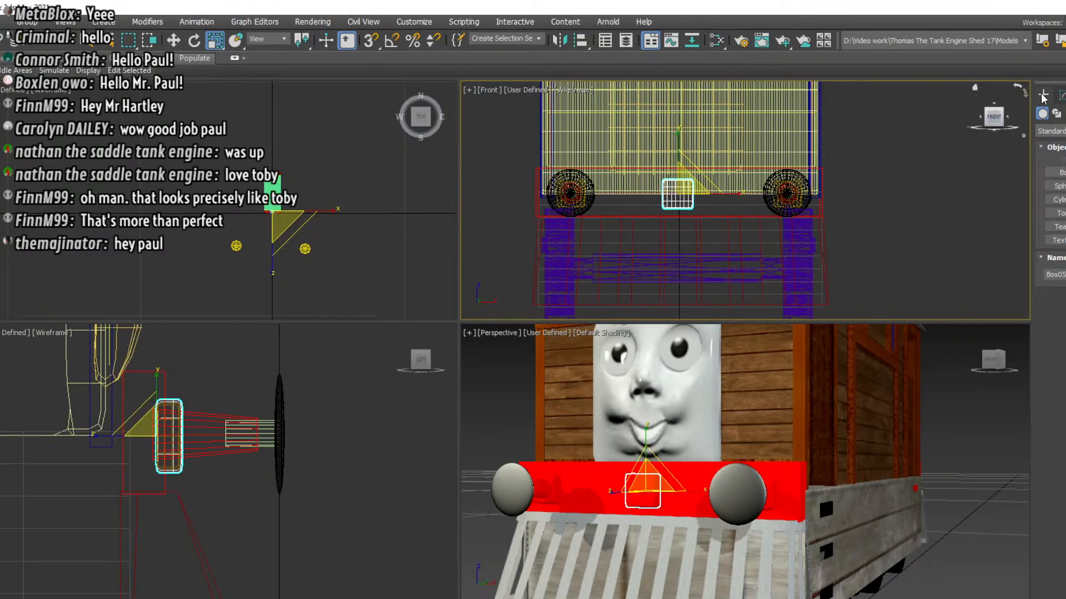
Draw a long, narrow box in the front view, starting from the middle of the centre base block
click(1058, 174)
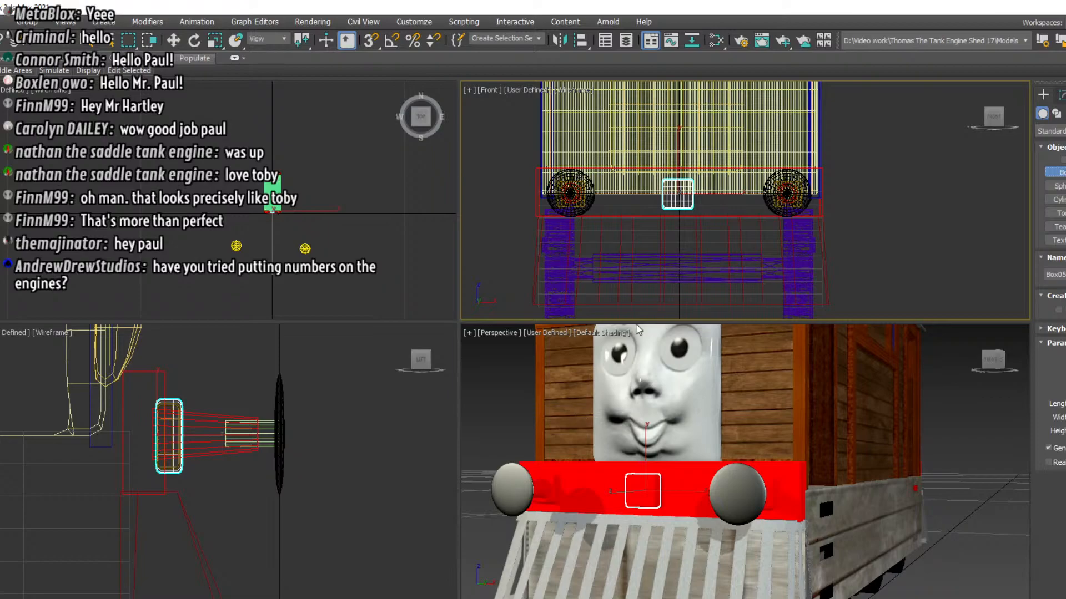
scroll(664, 194, up, 3)
scroll(664, 192, up, 4)
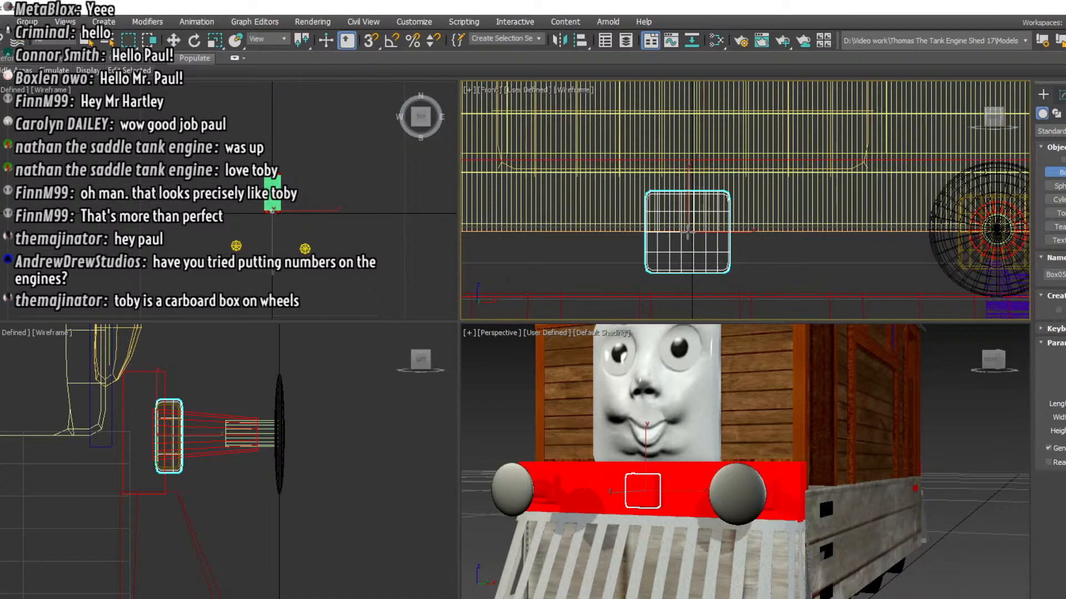
drag(689, 233, 722, 279)
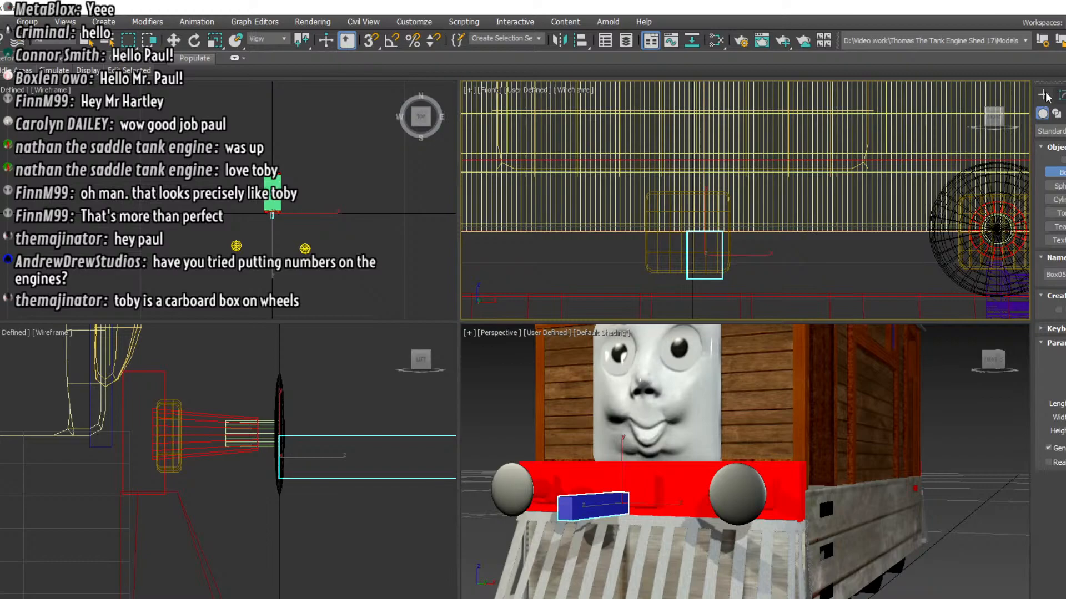
Centre the new box on the base block and move it back until its rear end sits inside the block
click(173, 40)
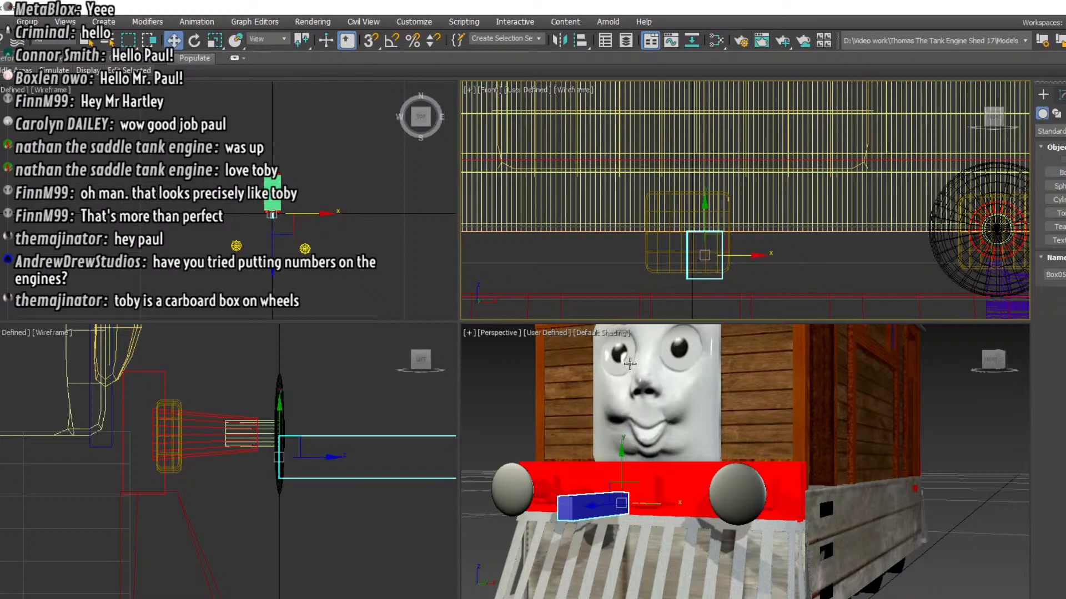
drag(704, 258, 688, 234)
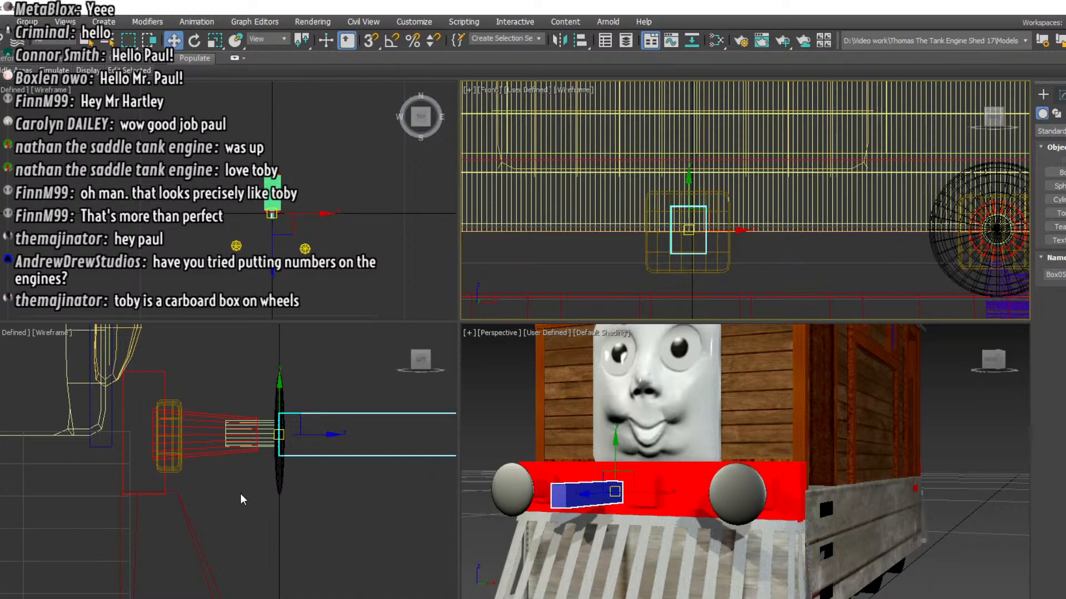
middle_drag(345, 511, 213, 509)
drag(185, 433, 80, 431)
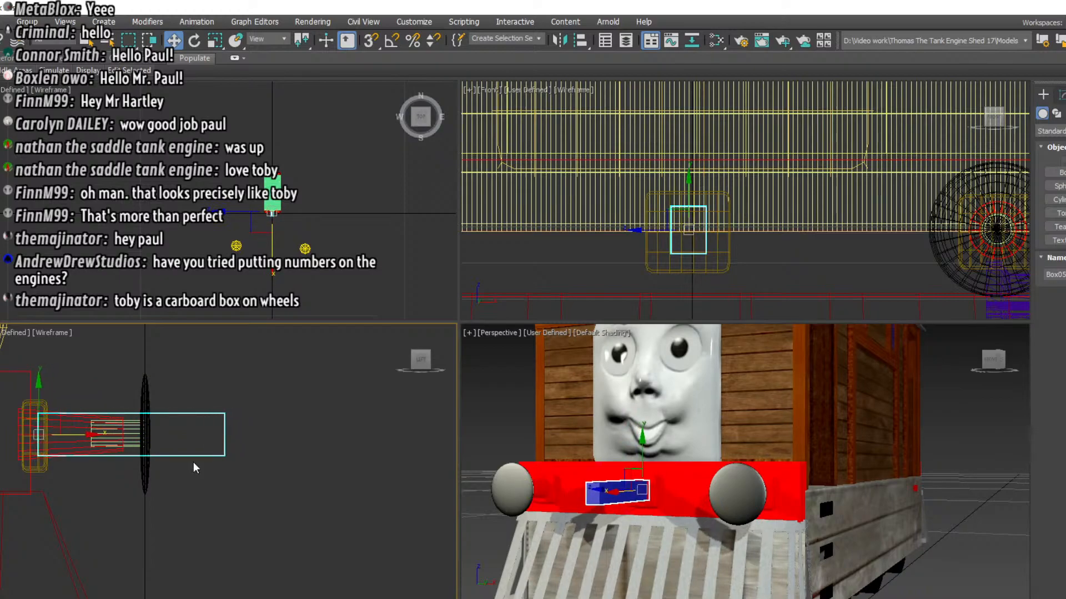
Divide the box into many segments along its length and add an Edit Poly modifier for vertex editing
click(1061, 96)
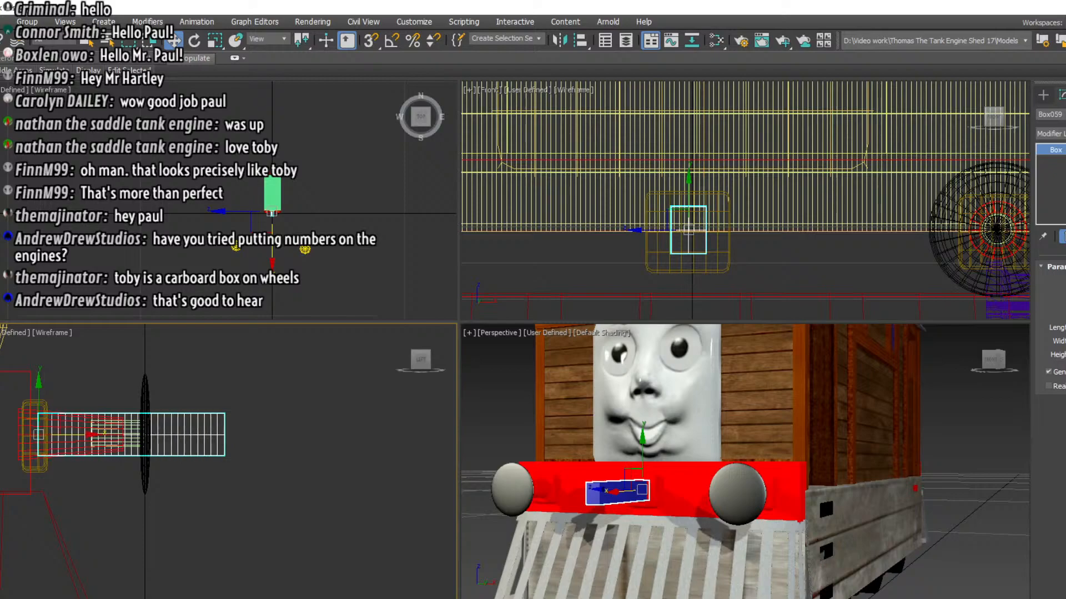
alt+middle_drag(337, 282, 224, 230)
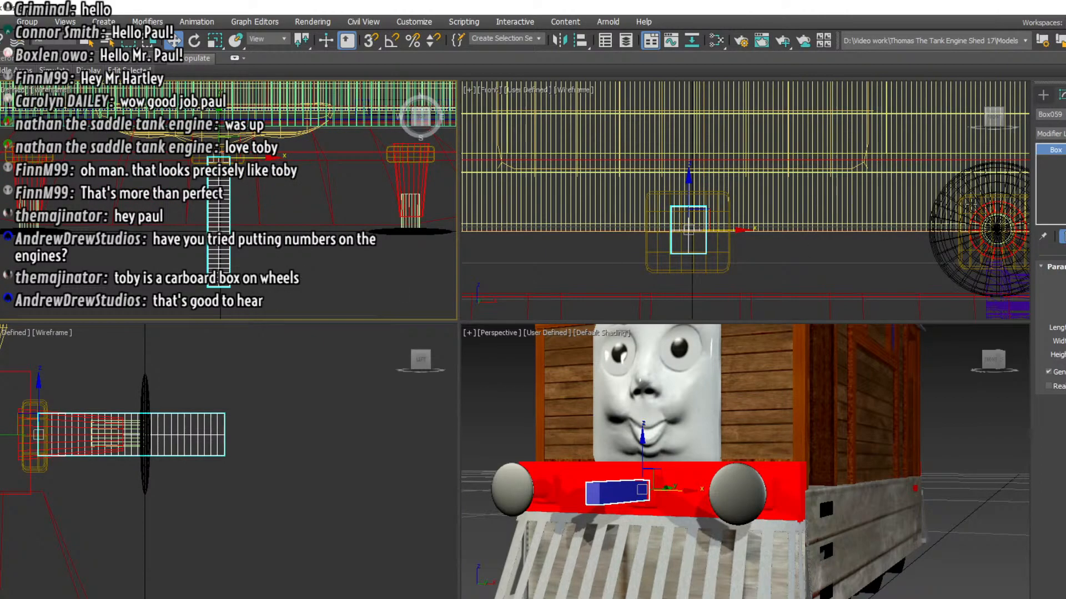
click(1054, 134)
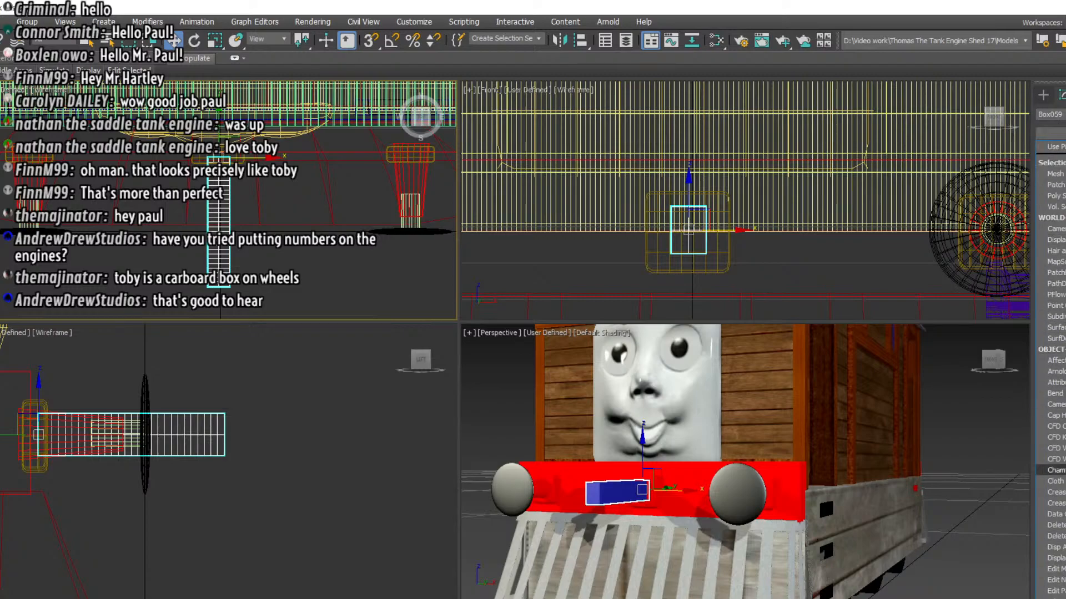
click(1054, 591)
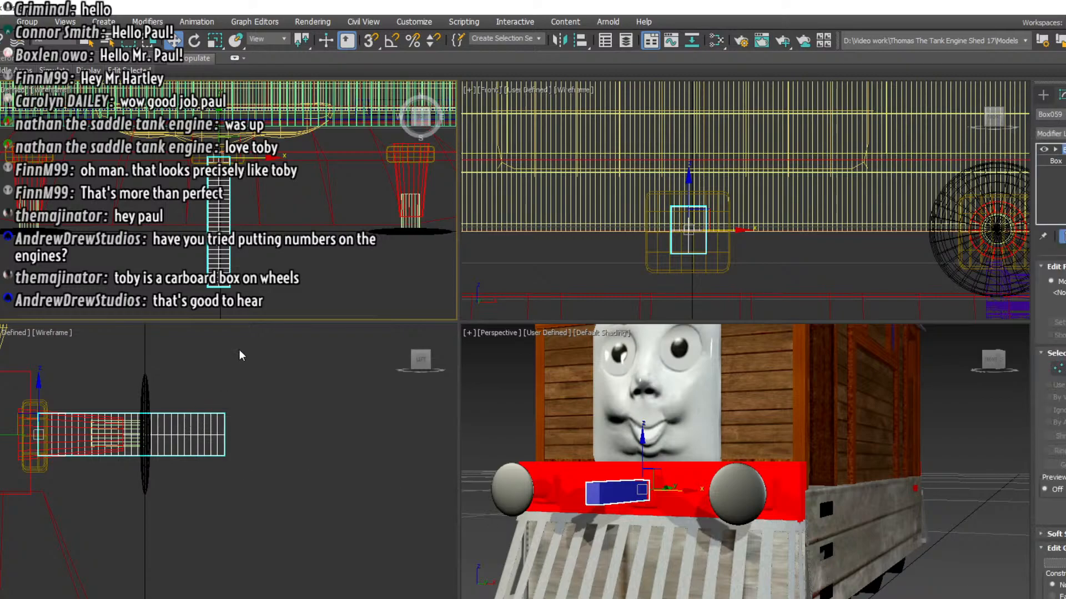
click(1056, 148)
key(1)
Scale the vertex rows at the box's outer end inward to form a slim neck with a pointed tip
drag(177, 310, 255, 284)
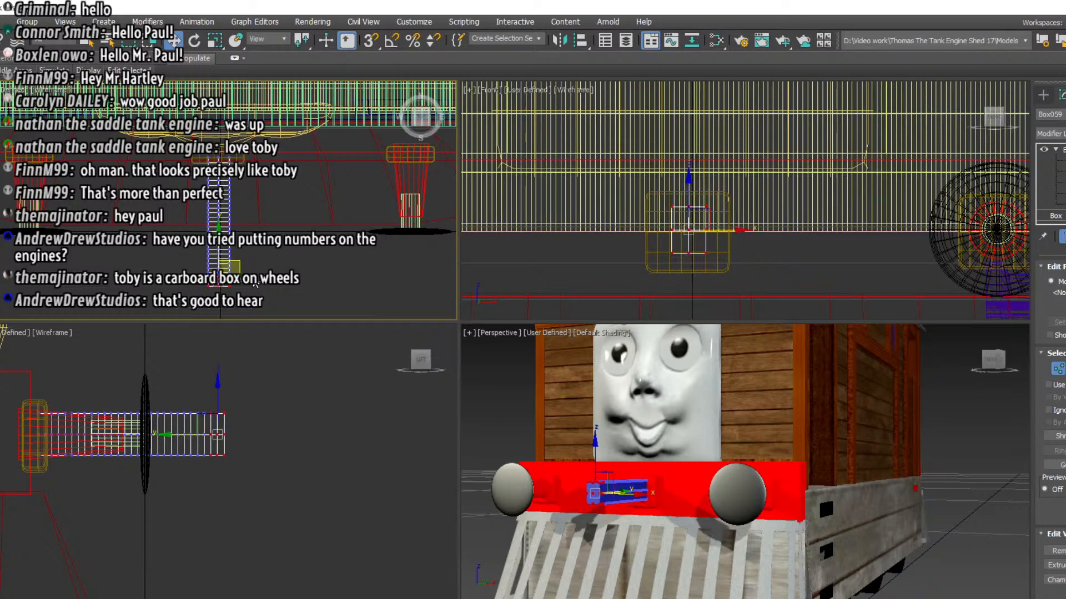
click(215, 40)
scroll(164, 261, up, 3)
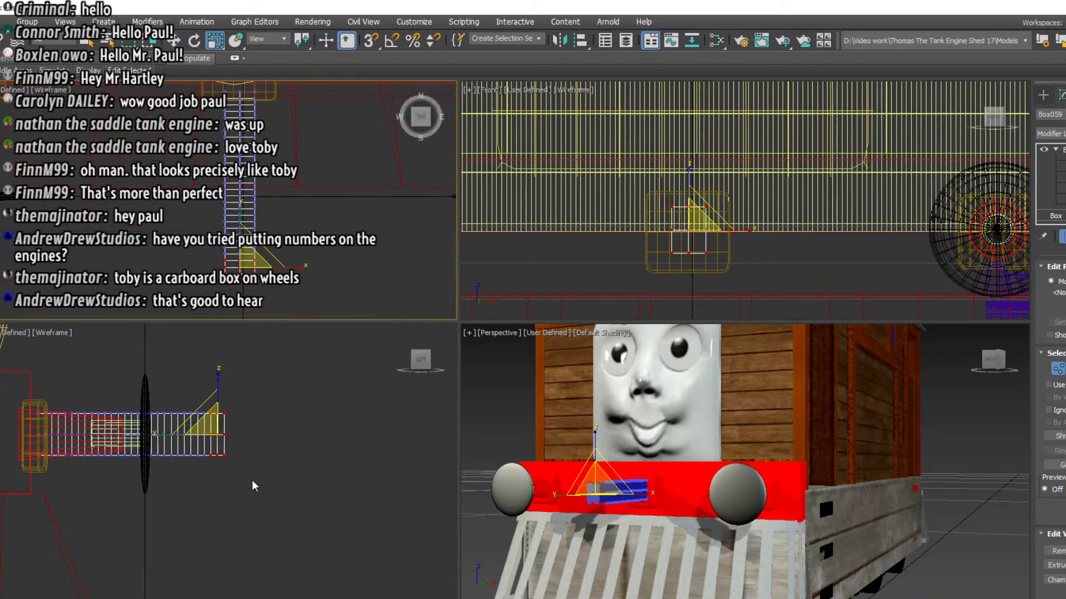
drag(190, 398, 201, 389)
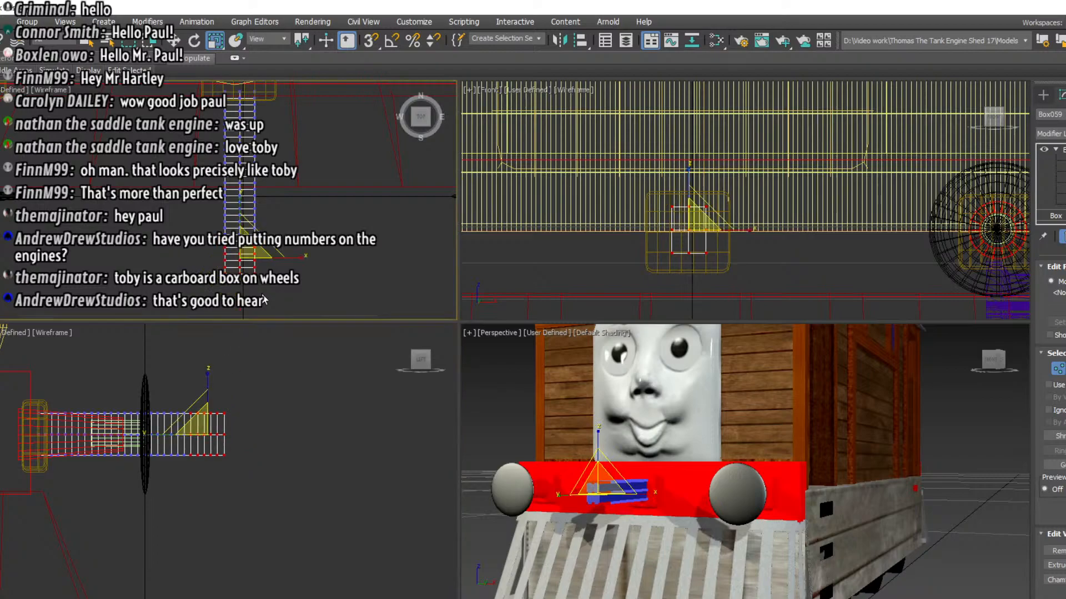
drag(283, 258, 137, 267)
scroll(239, 254, up, 3)
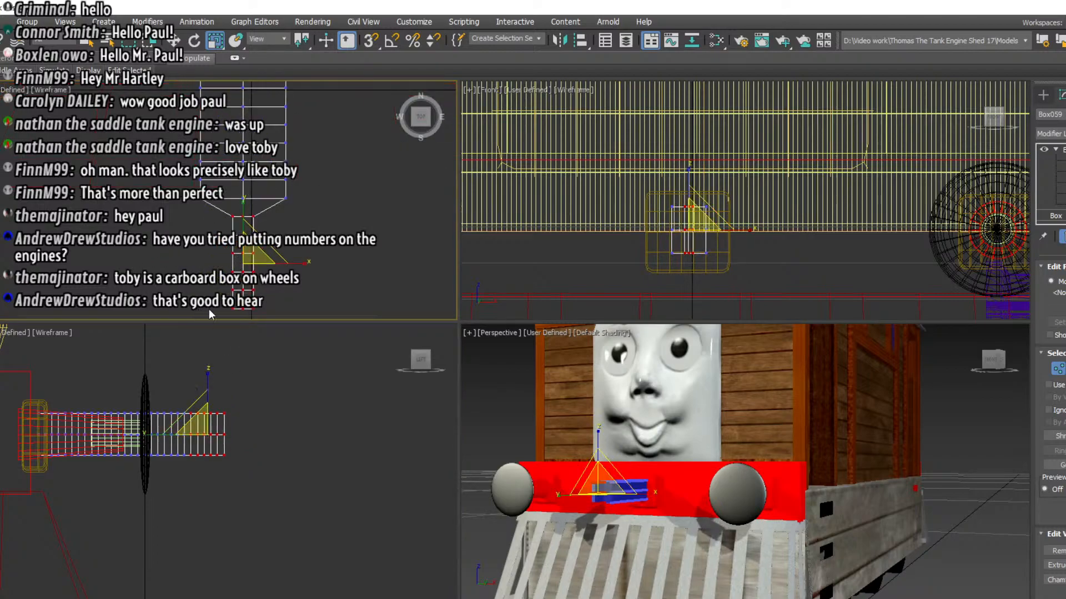
mouse_move(272, 320)
mouse_down()
mouse_move(176, 315)
mouse_move(307, 325)
mouse_move(280, 301)
mouse_up()
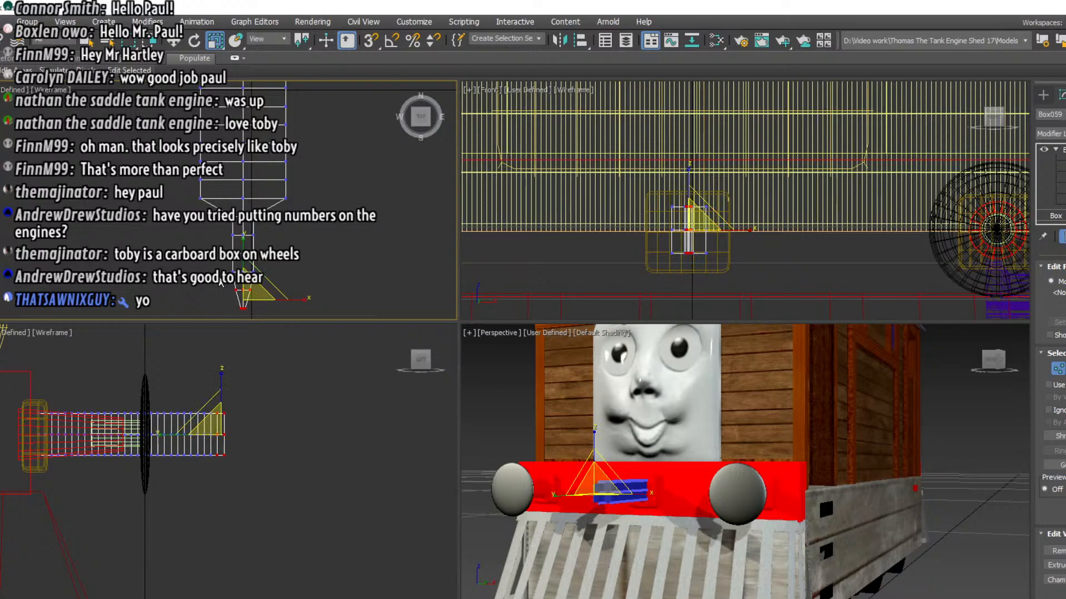
Scale the vertex rows behind the slim neck inward so the box's sides taper gradually towards it
drag(188, 189, 301, 192)
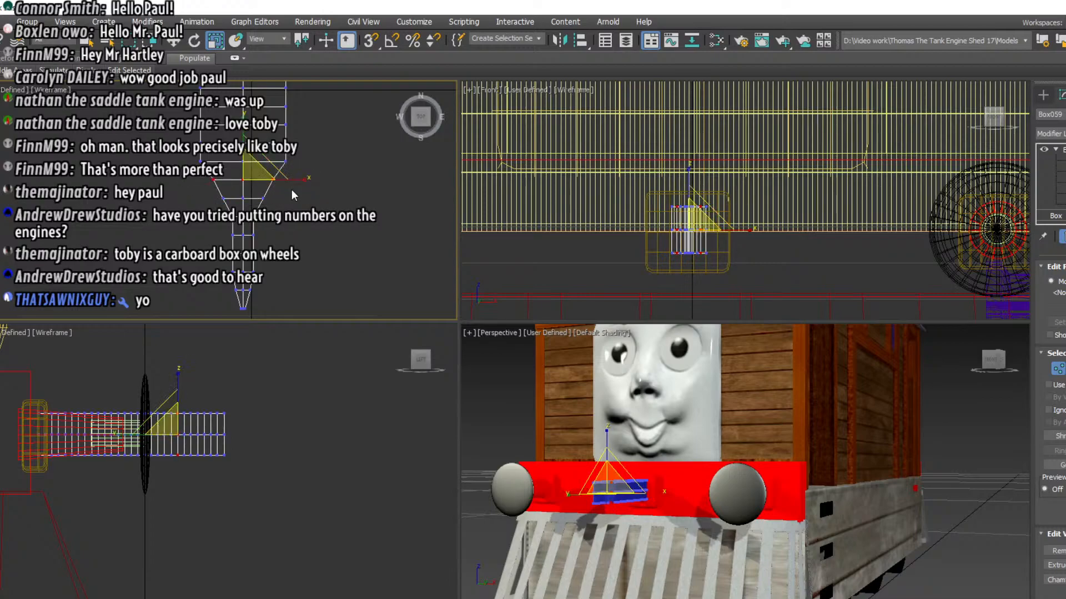
middle_drag(291, 188, 300, 234)
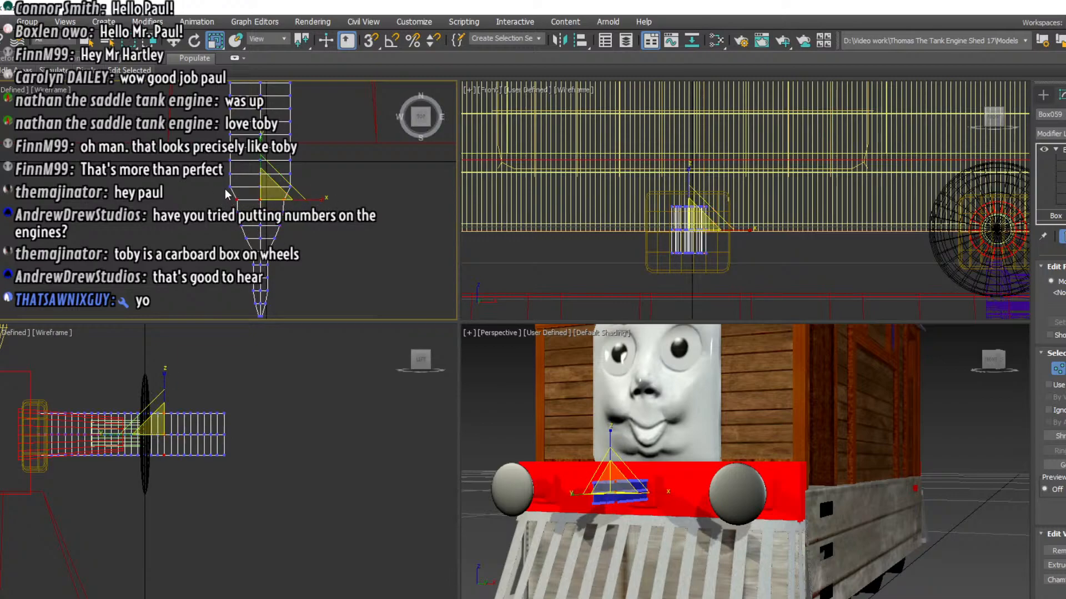
drag(313, 192, 304, 188)
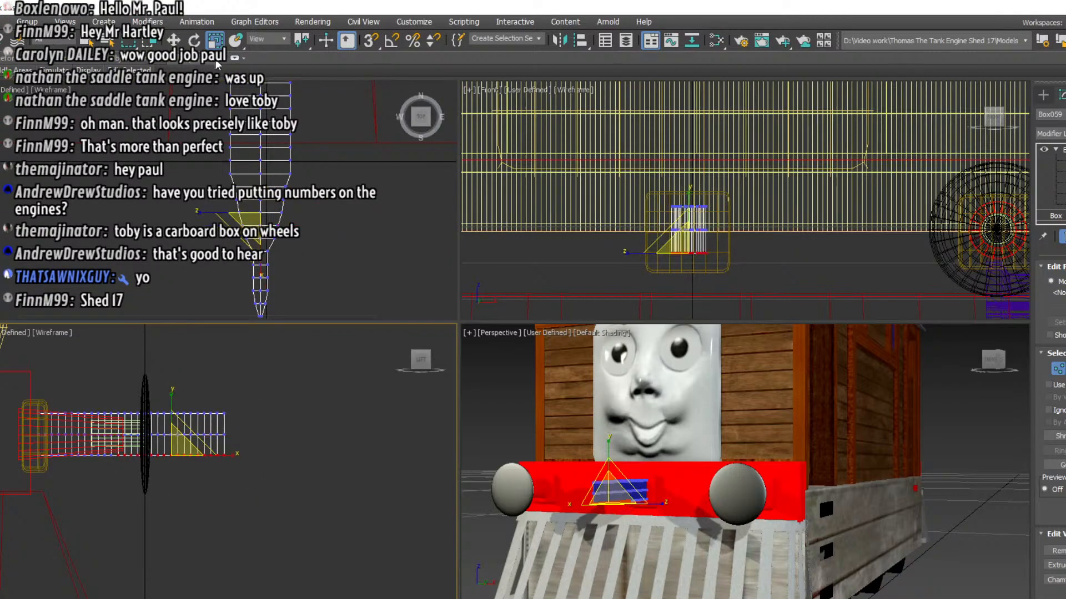
Rotate and raise the underside vertices of the box's outer half so the underside slopes up towards the tip
key(e)
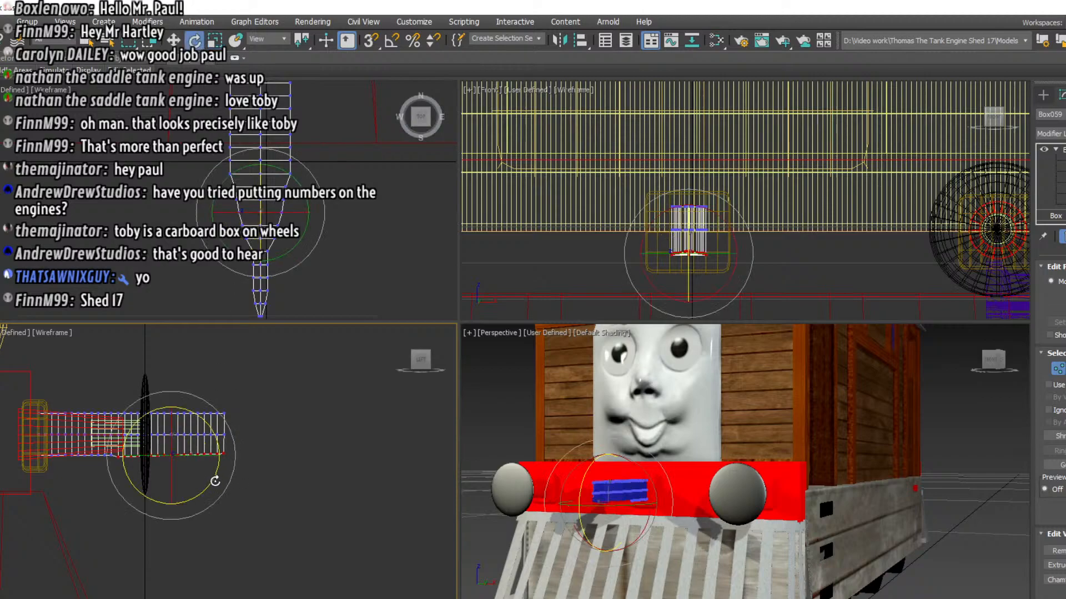
drag(215, 482, 224, 469)
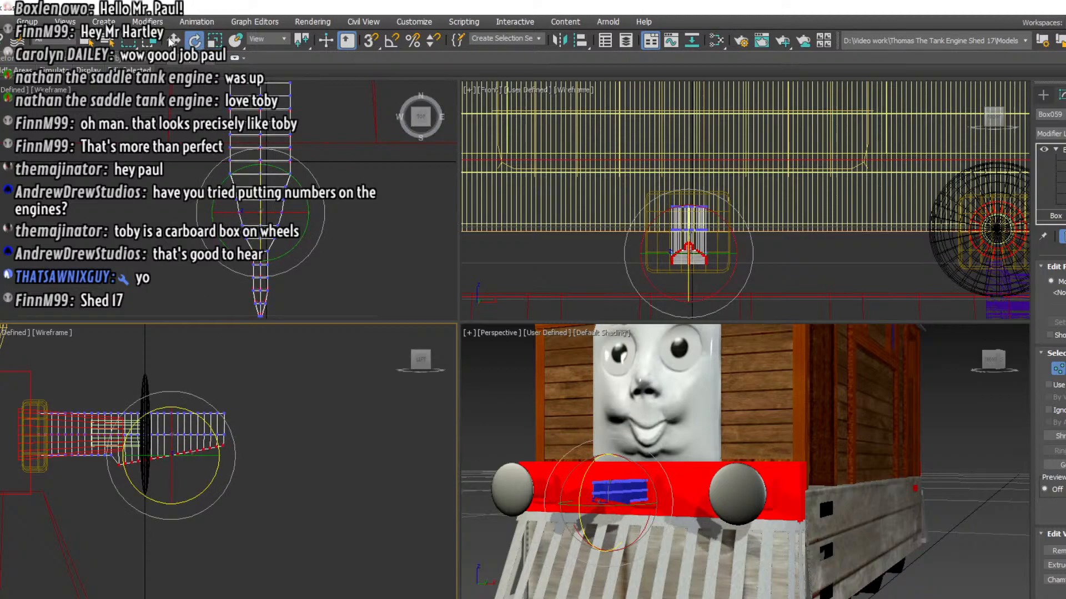
key(w)
drag(174, 427, 174, 411)
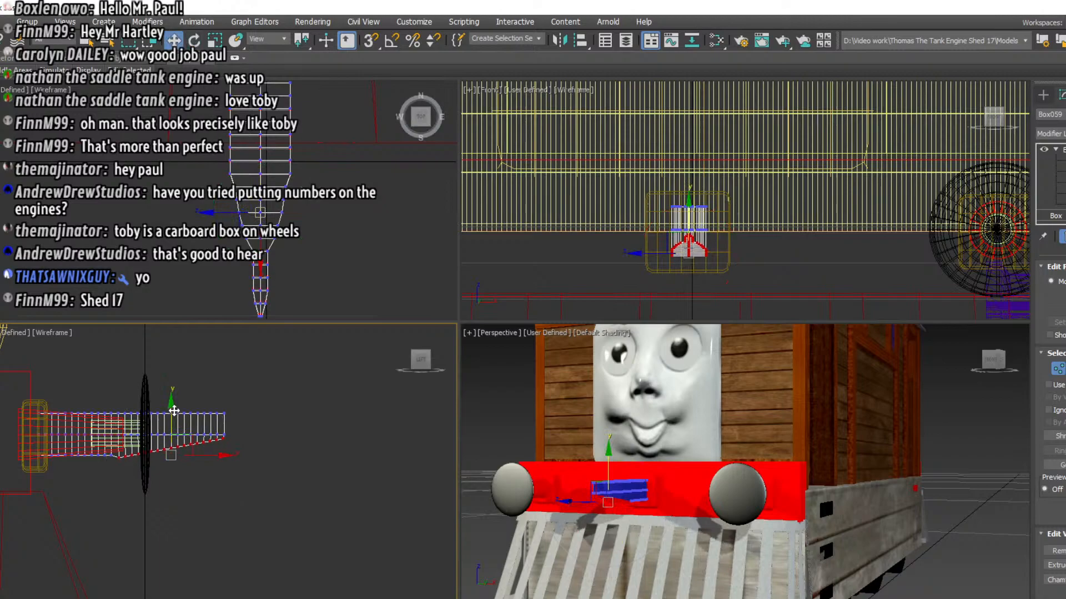
key(e)
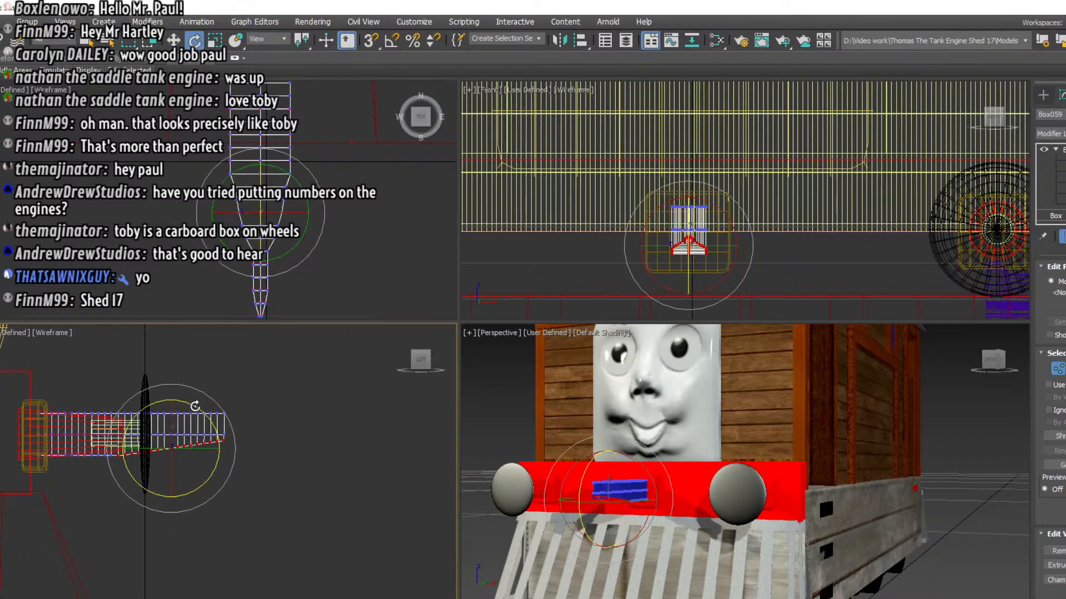
click(257, 449)
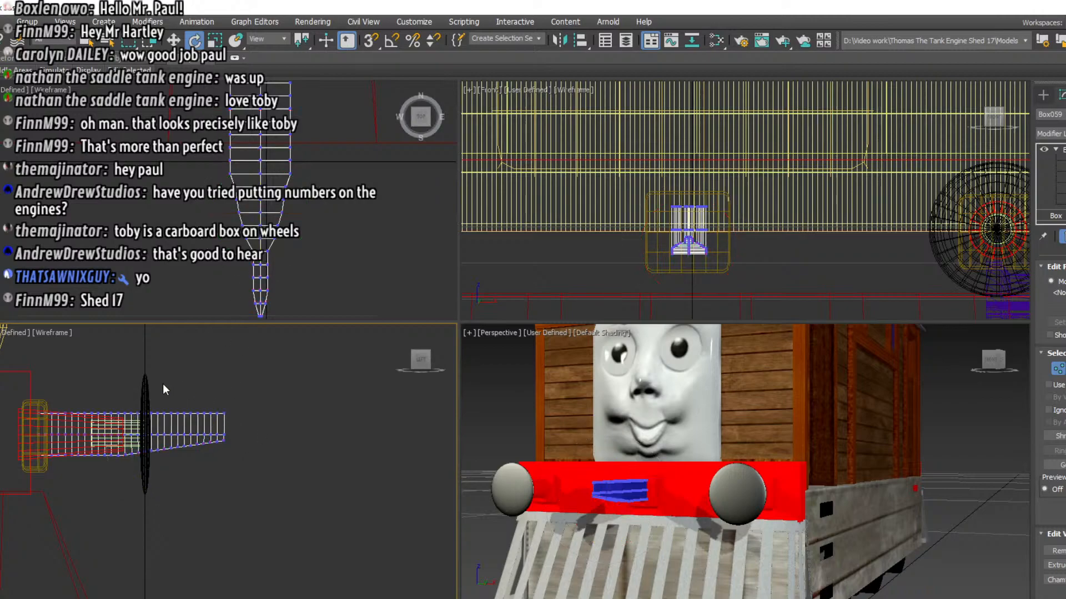
Rotate and lower the topside vertices of the box's outer half so the top slopes down towards the tip
drag(255, 396, 124, 426)
drag(215, 382, 222, 392)
click(175, 41)
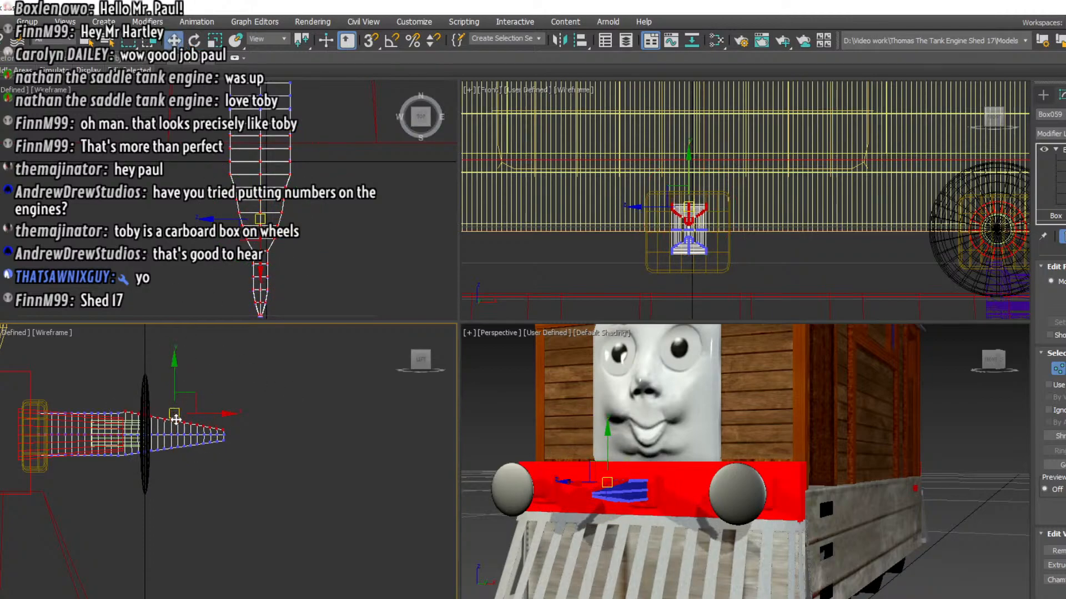
drag(176, 419, 177, 427)
click(248, 470)
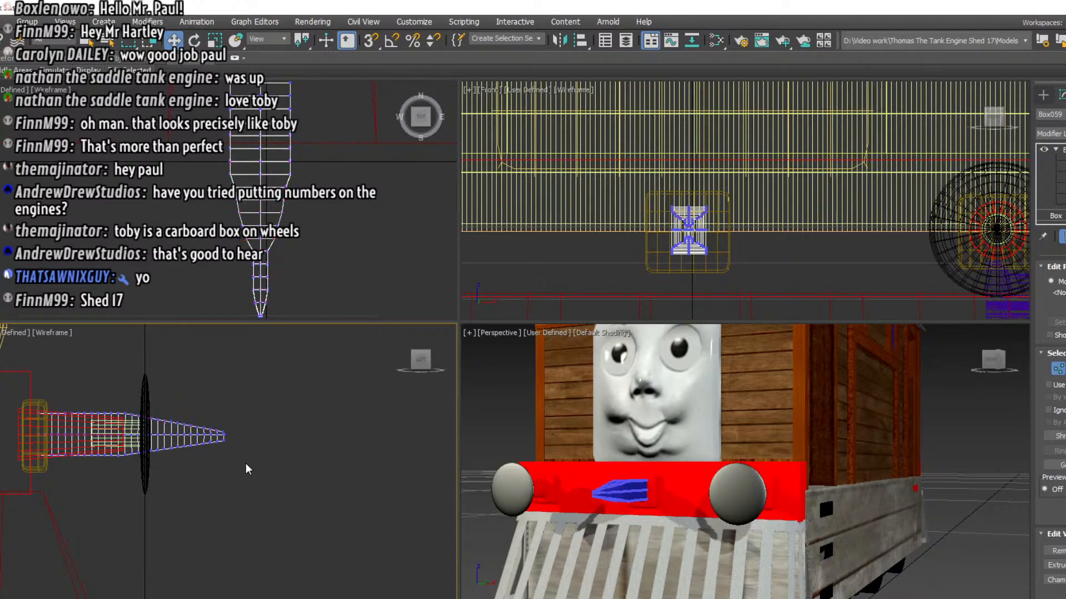
Rotate the outermost vertex row at the tip in the side view and shift it slightly to begin an upward bend
scroll(247, 460, up, 3)
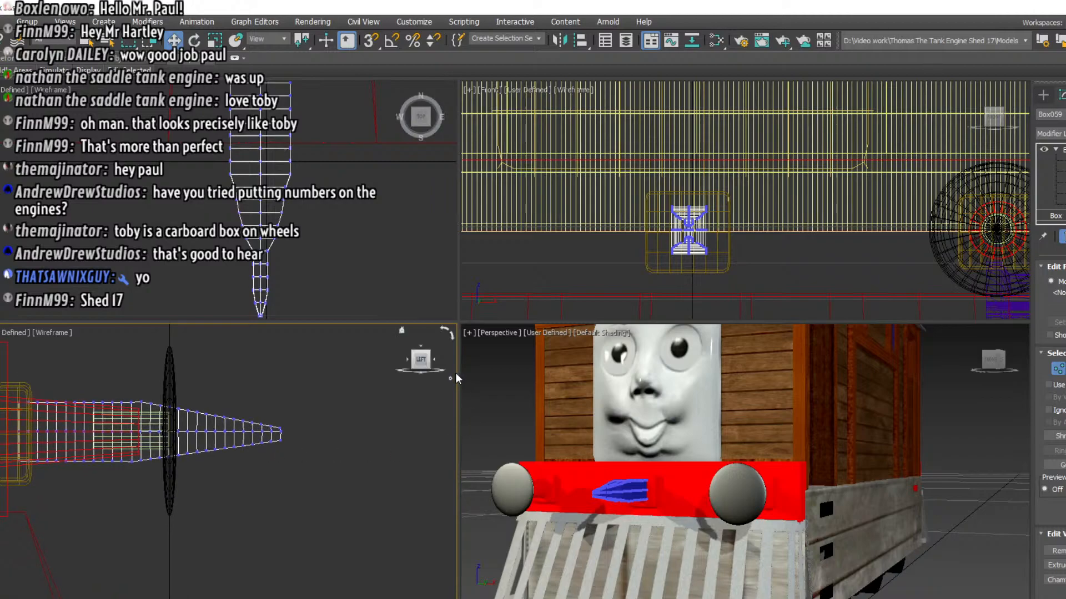
drag(459, 374, 548, 374)
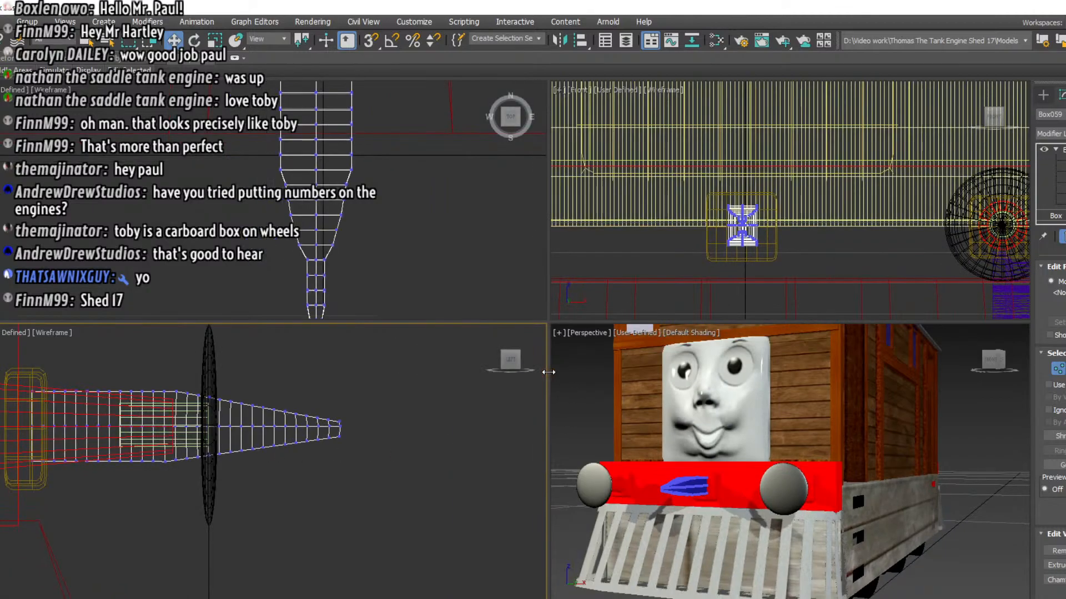
drag(348, 439, 337, 405)
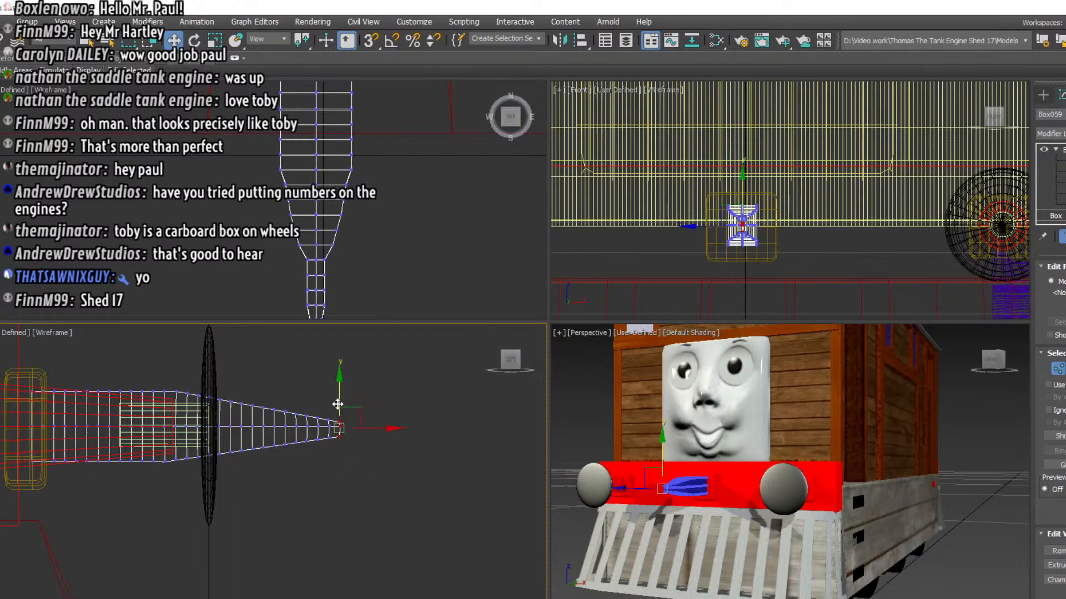
click(196, 41)
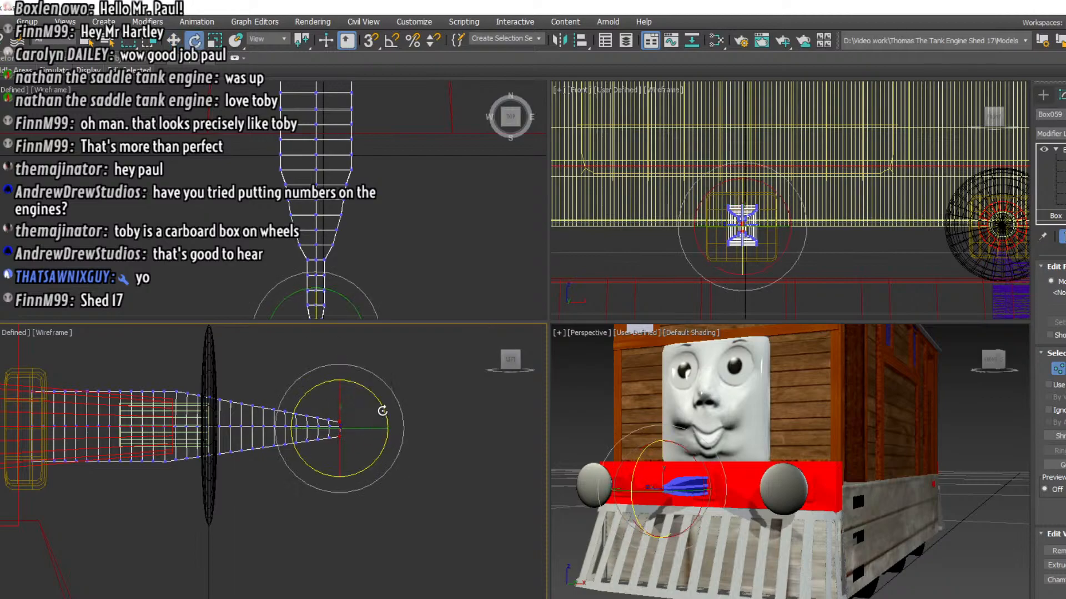
key(w)
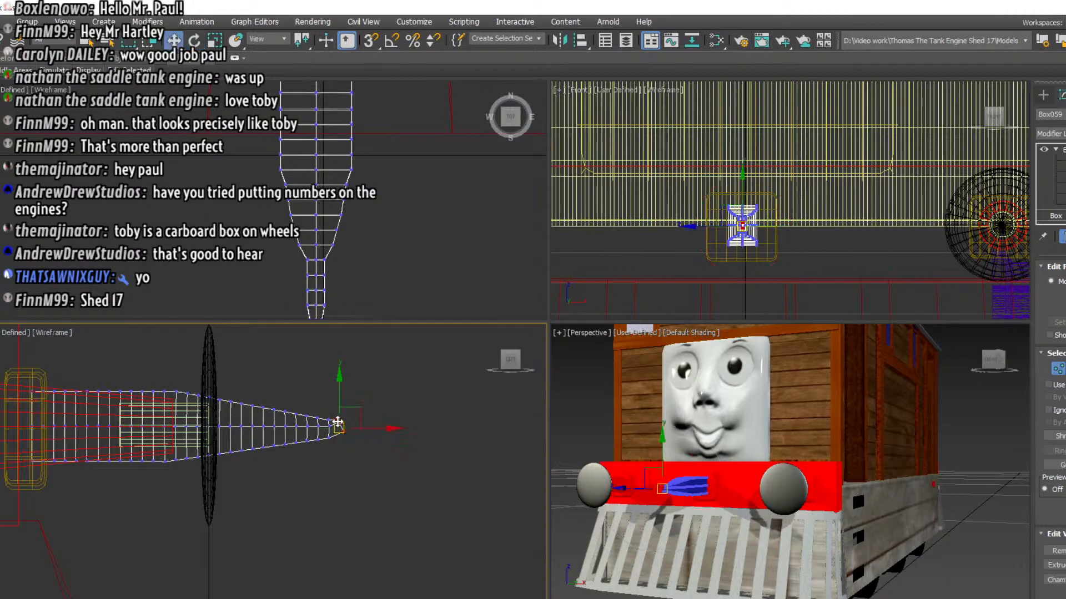
drag(338, 422, 366, 450)
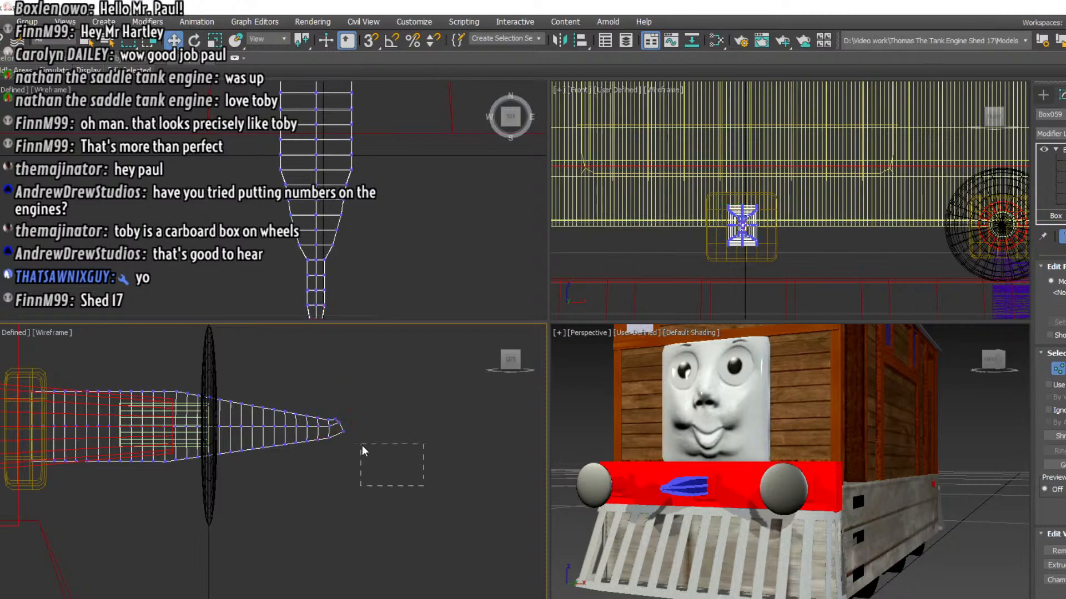
Select the vertex rows at the very end of the tip, rotate them upward and raise them slightly
drag(325, 402, 321, 399)
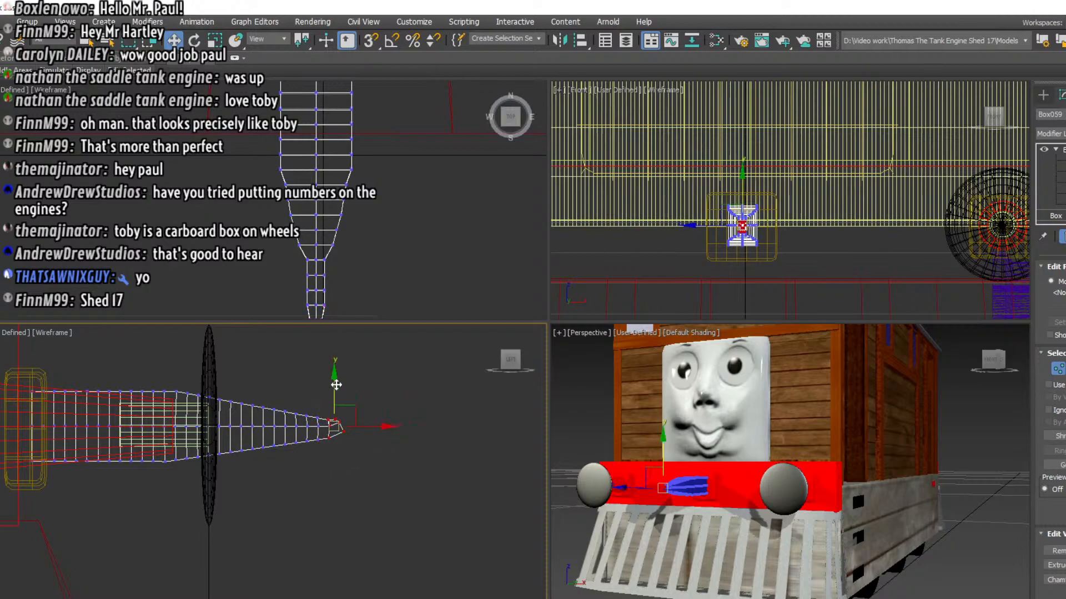
click(195, 41)
drag(376, 400, 358, 368)
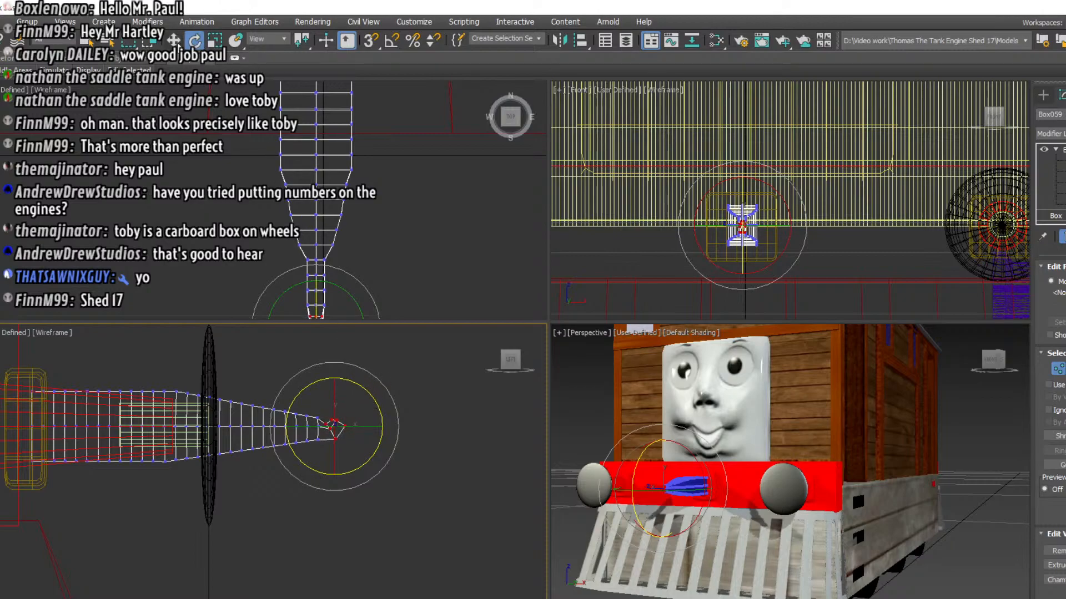
key(w)
drag(333, 426, 331, 389)
click(327, 378)
Raise the tip's end vertices a little to extend the upturned point
alt+drag(335, 484, 324, 420)
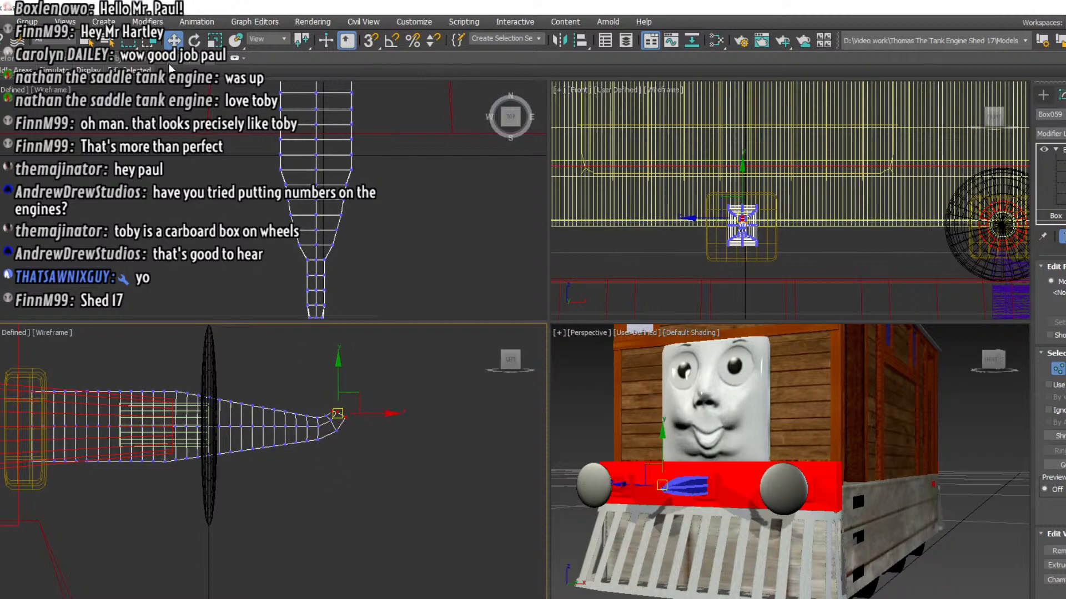
click(214, 41)
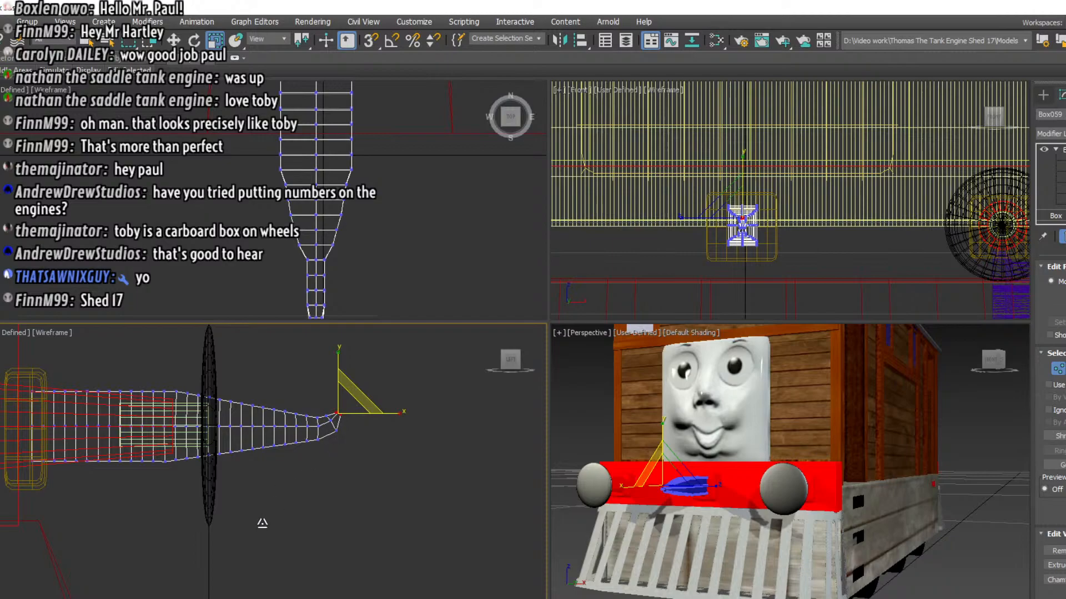
click(174, 40)
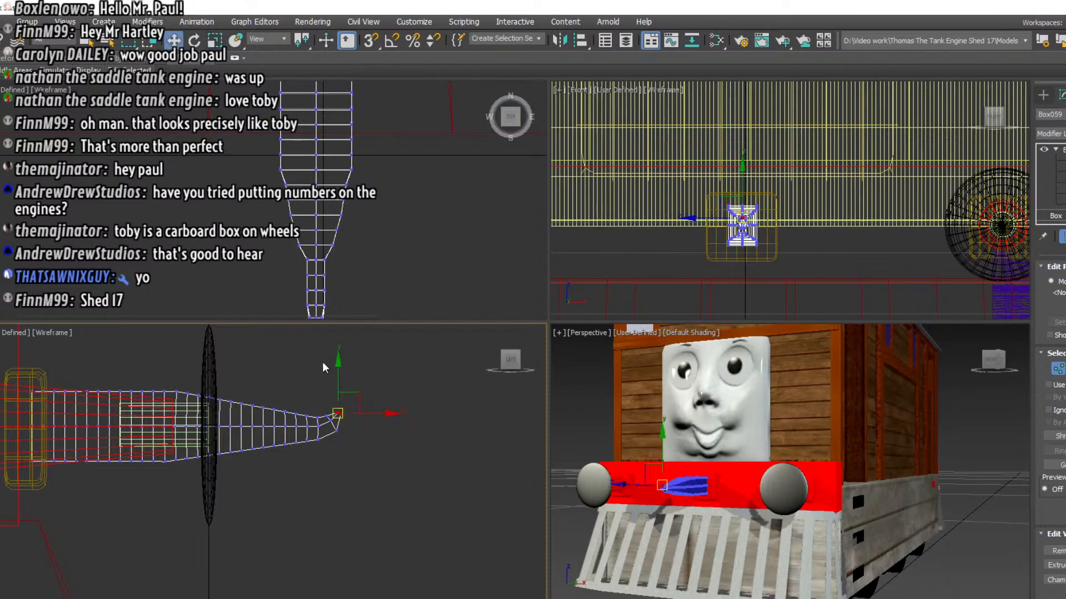
drag(340, 413, 338, 409)
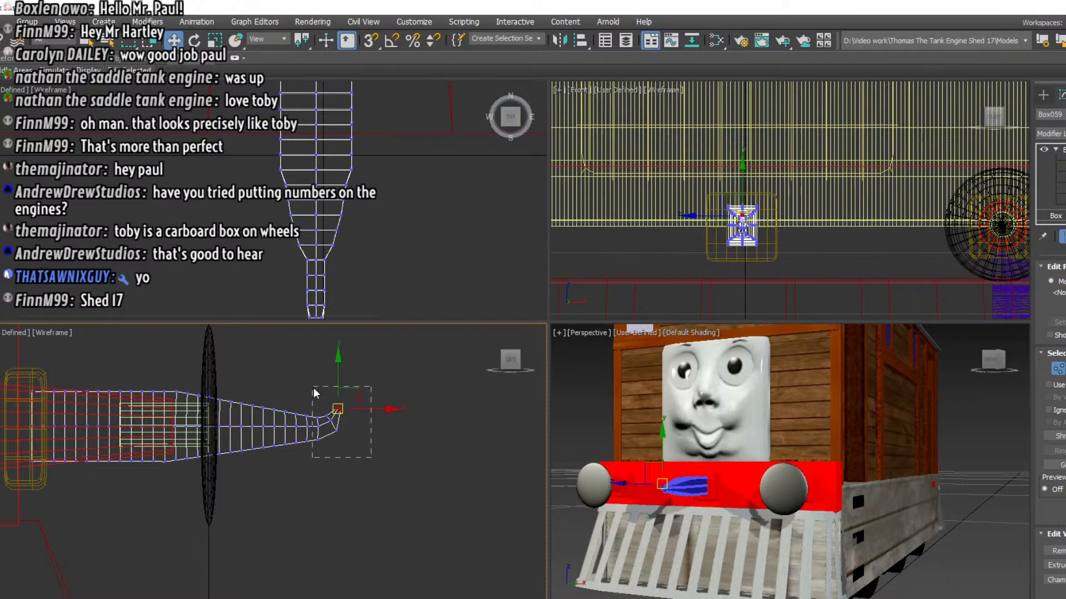
Extend the upward bend by rotating and repositioning the outer vertex rows in stages, including more of the neck
click(194, 40)
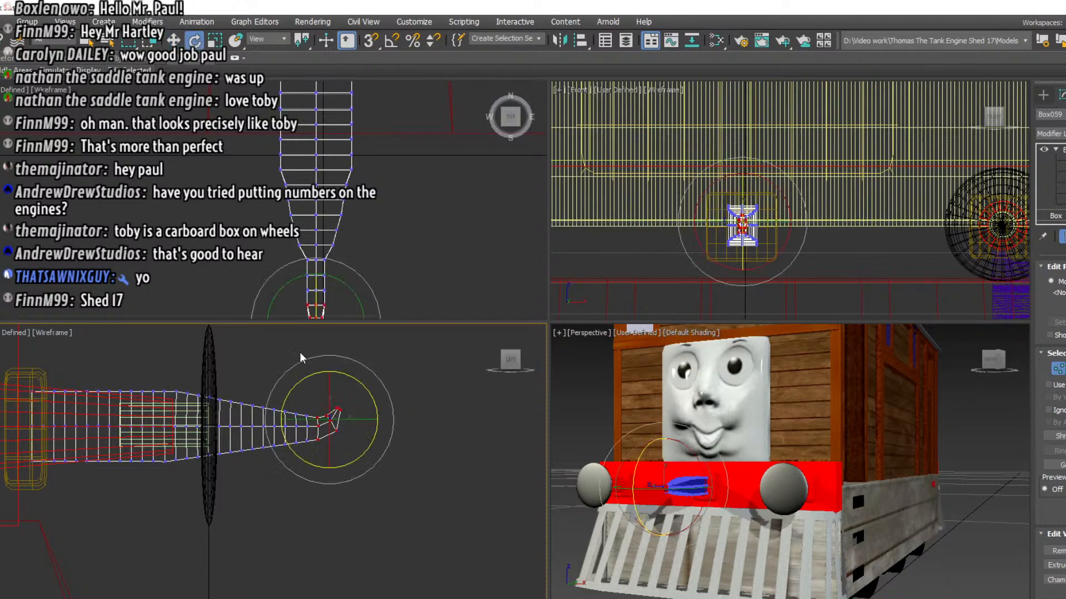
drag(365, 394, 366, 374)
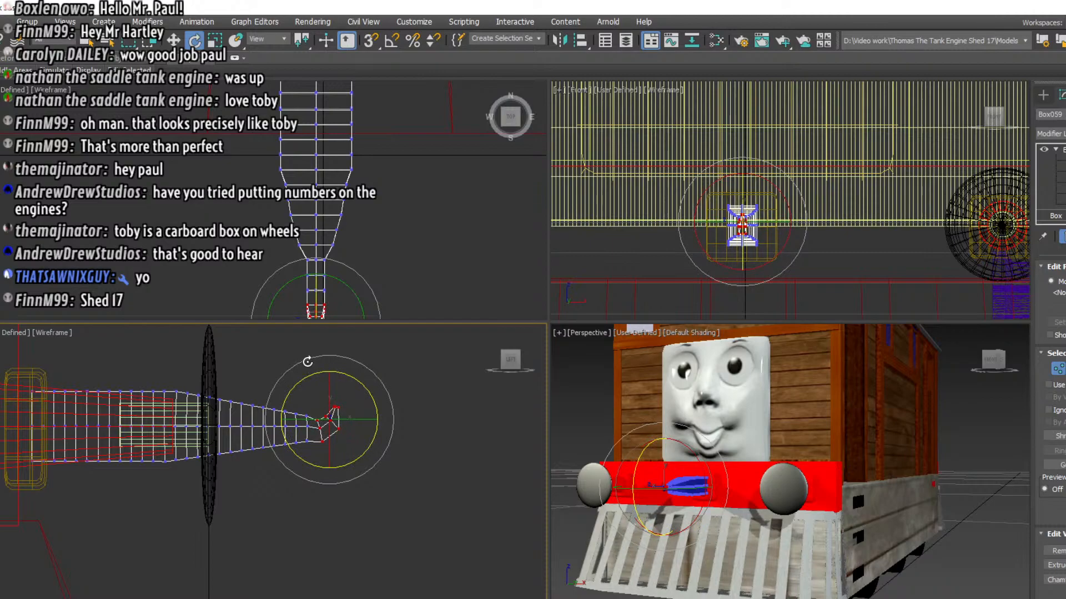
click(174, 40)
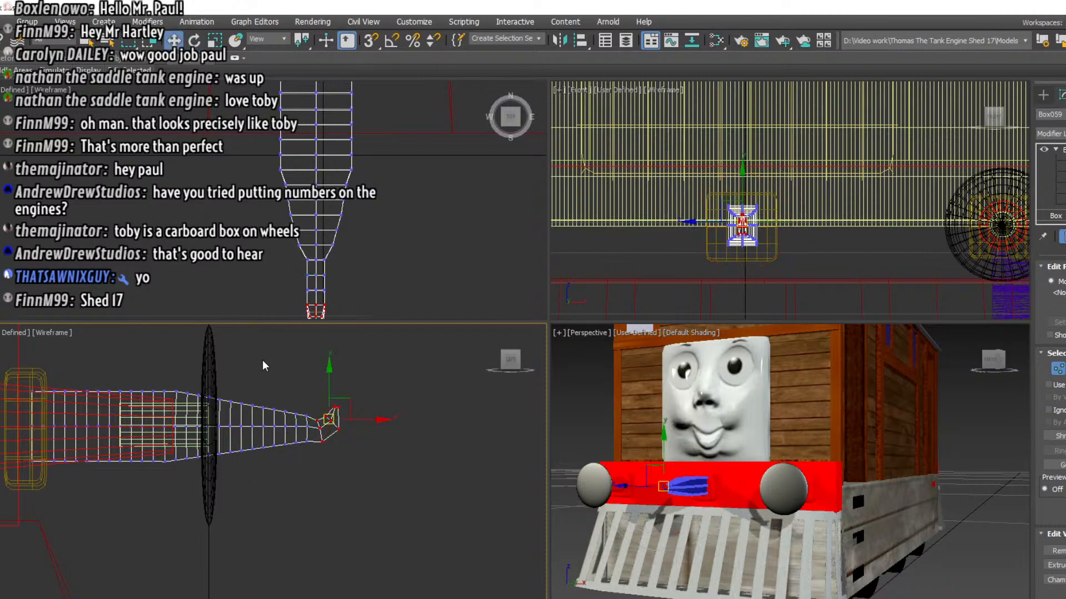
drag(332, 378, 301, 366)
click(194, 40)
drag(373, 402, 363, 380)
click(173, 39)
drag(327, 419, 323, 407)
Curl the slim neck upright into a hook by rotating progressively longer sections of vertex rows and moving them back in line
drag(280, 355, 282, 358)
click(196, 40)
drag(355, 397, 349, 365)
click(174, 40)
drag(316, 409, 312, 402)
drag(279, 350, 362, 472)
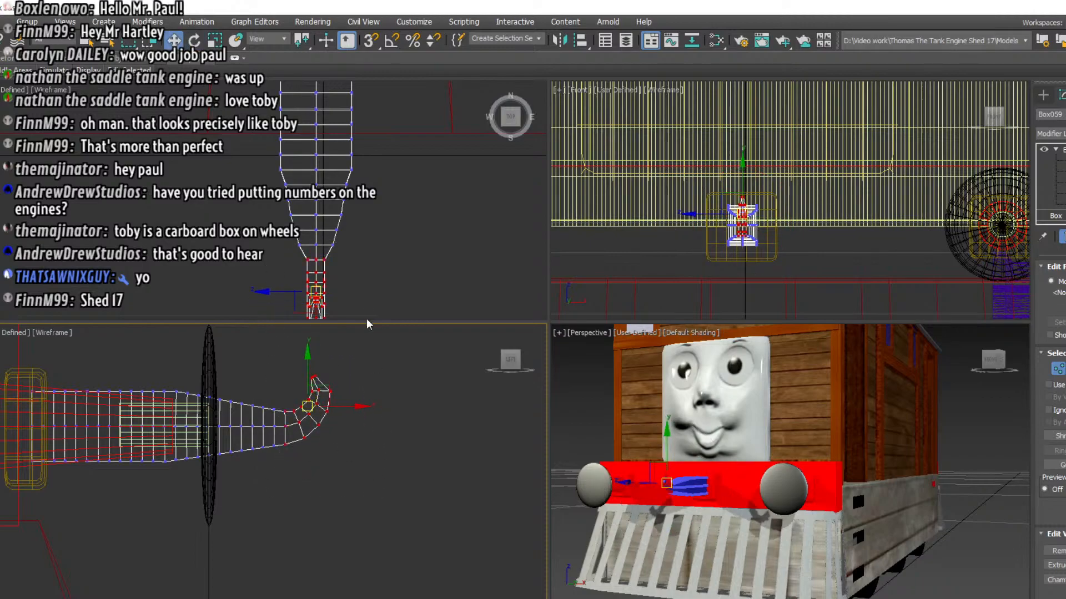
click(194, 40)
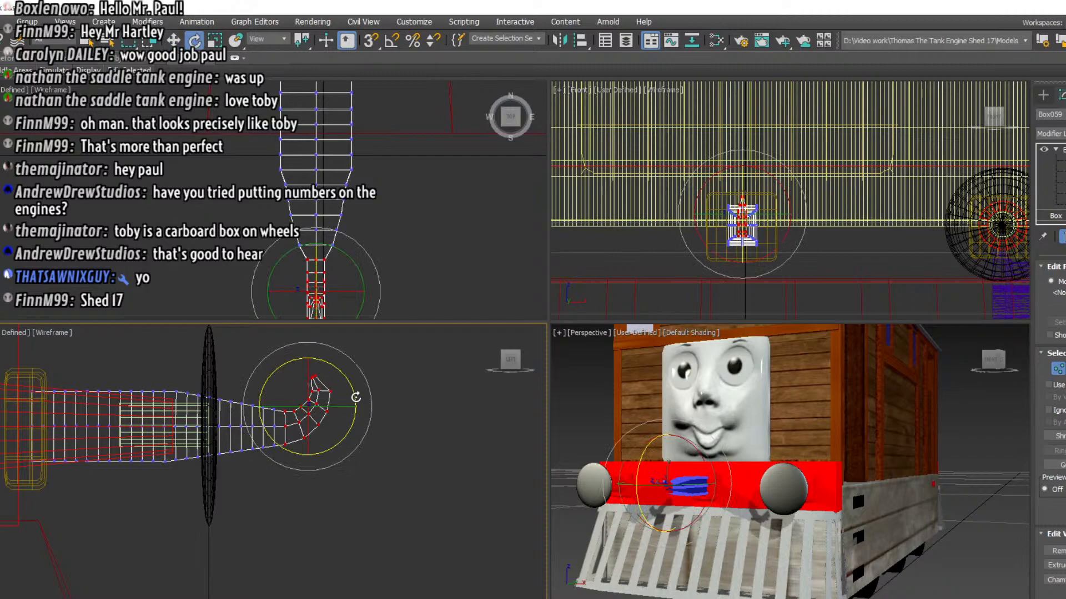
drag(355, 397, 331, 358)
click(173, 40)
drag(310, 413, 303, 386)
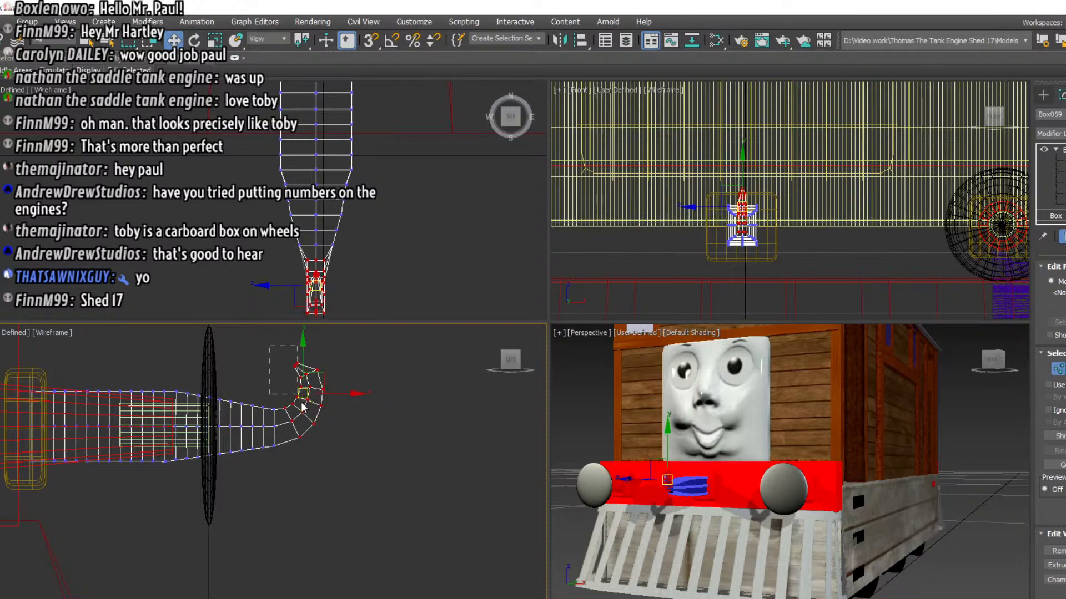
Try to swing the upright hook forward and down by rotating its vertex rows clockwise in the side view
click(194, 40)
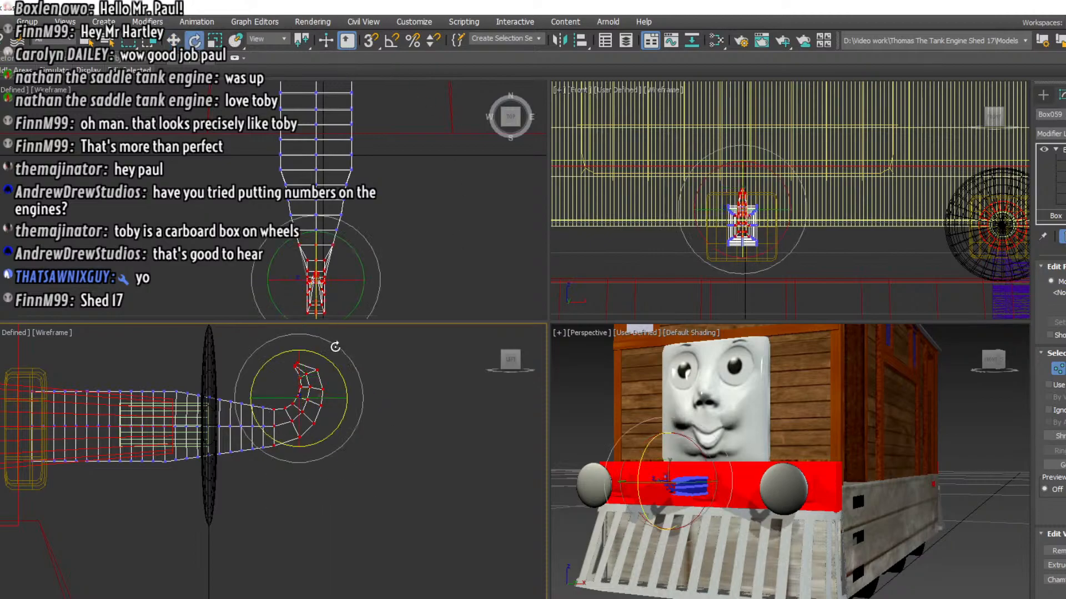
drag(337, 365, 306, 420)
click(173, 40)
drag(307, 460, 371, 529)
key(e)
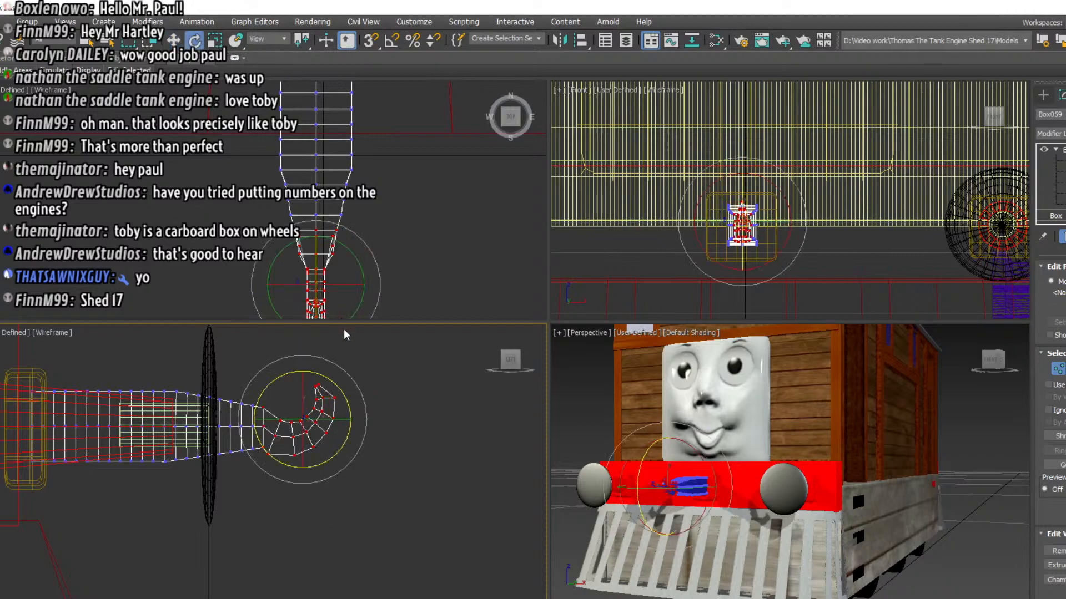
drag(343, 391, 309, 449)
key(w)
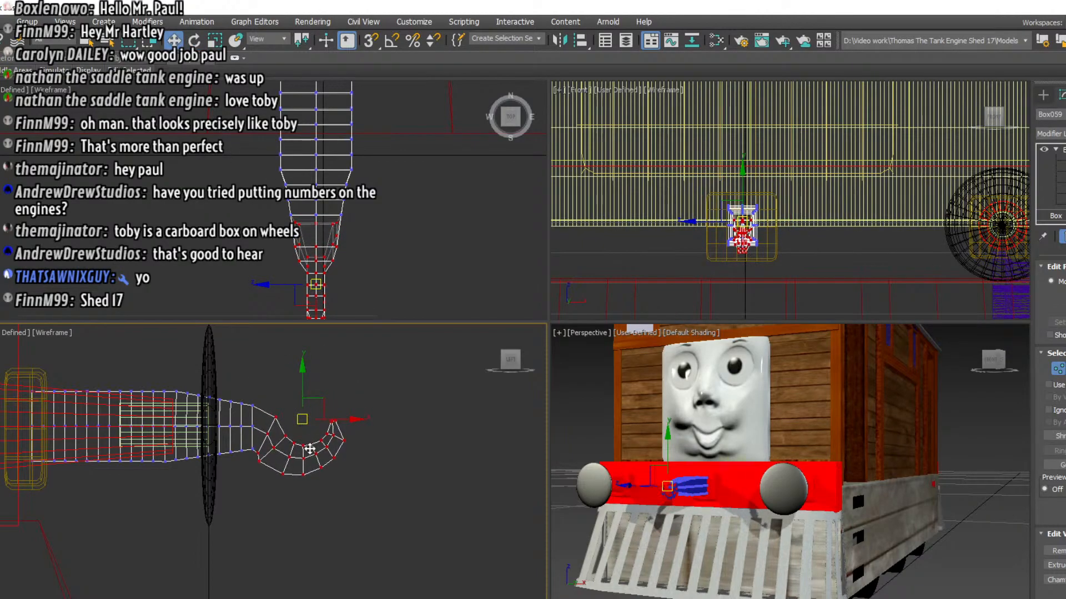
Try to bend more of the arm downward so the hook hangs below it, rotating and shifting additional vertex rows
drag(402, 522, 402, 522)
key(e)
drag(336, 409, 292, 477)
click(174, 41)
drag(305, 440, 238, 362)
key(e)
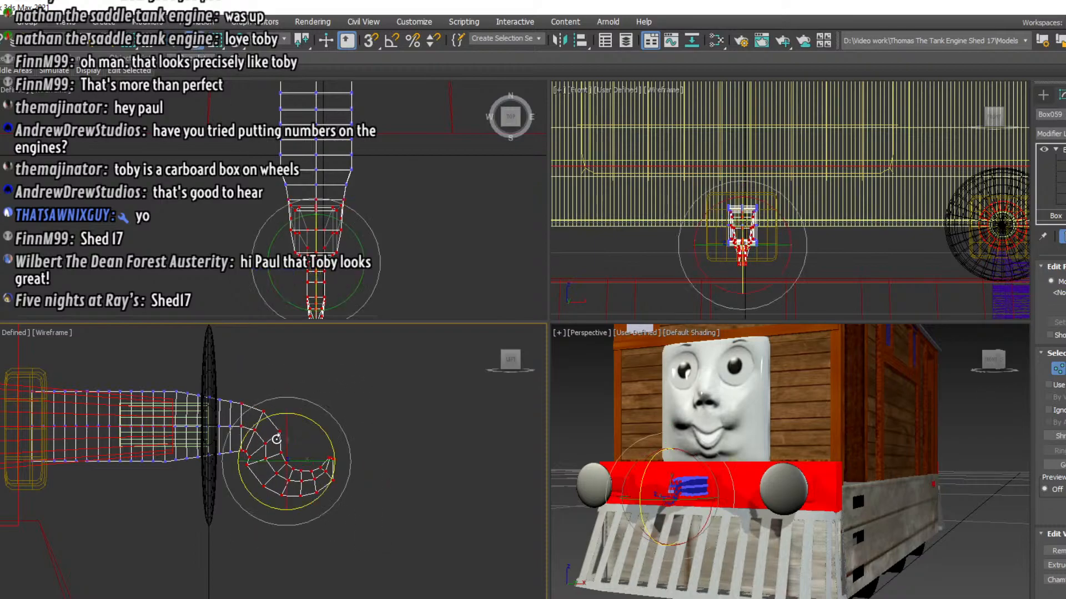
drag(309, 422, 270, 488)
key(w)
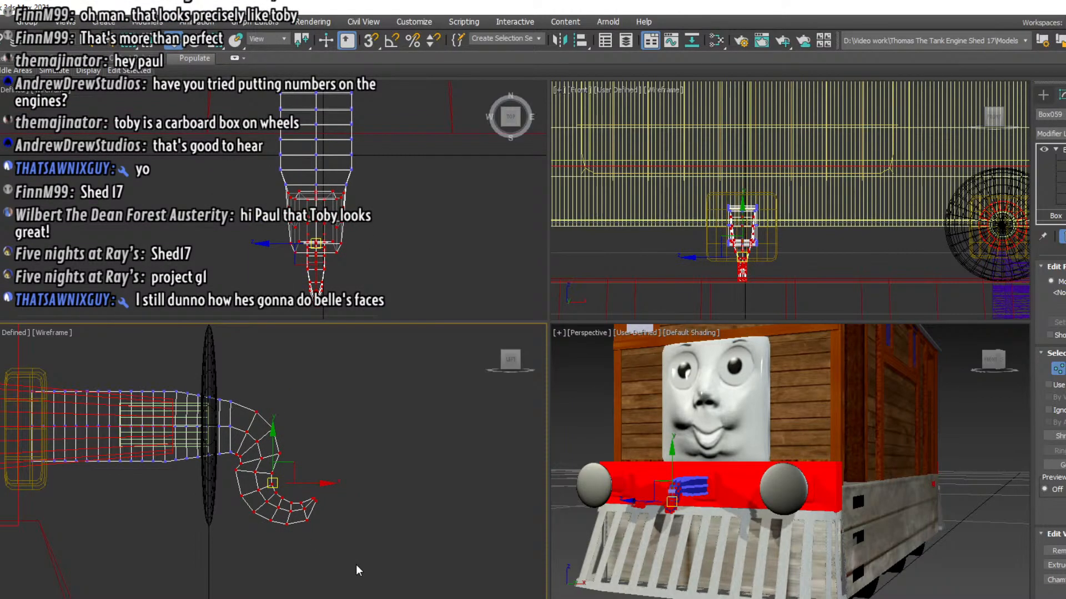
Undo the downward rotations and moves of the hook back to its upright curl
key(ctrl+z)
key(ctrl+z)
key(ctrl+z)
key(ctrl+z)
key(ctrl+z)
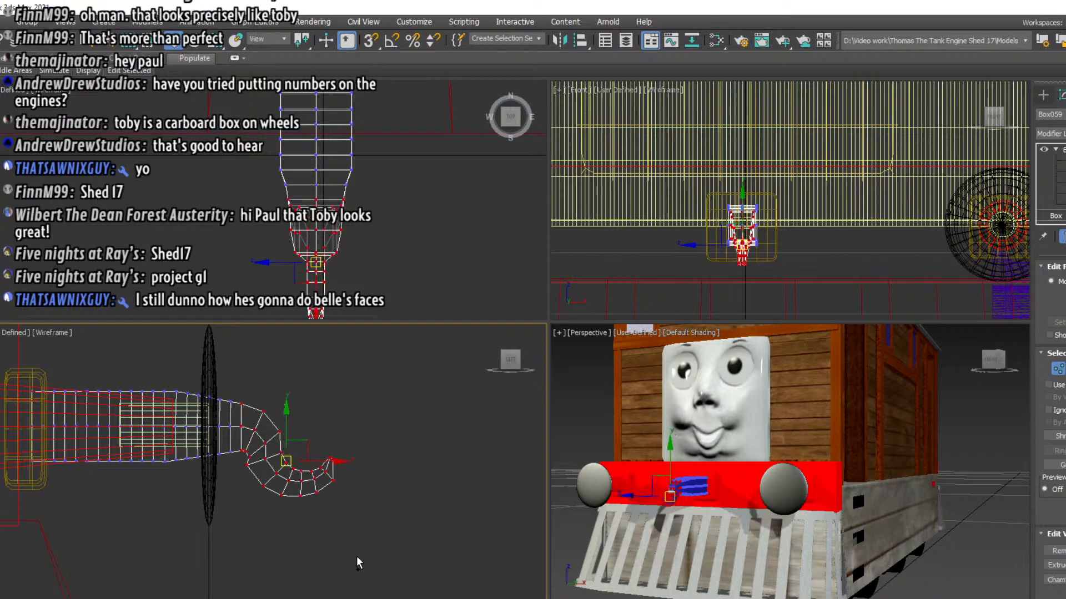
key(ctrl+z)
key(ctrl+z)
key(ctrl+z)
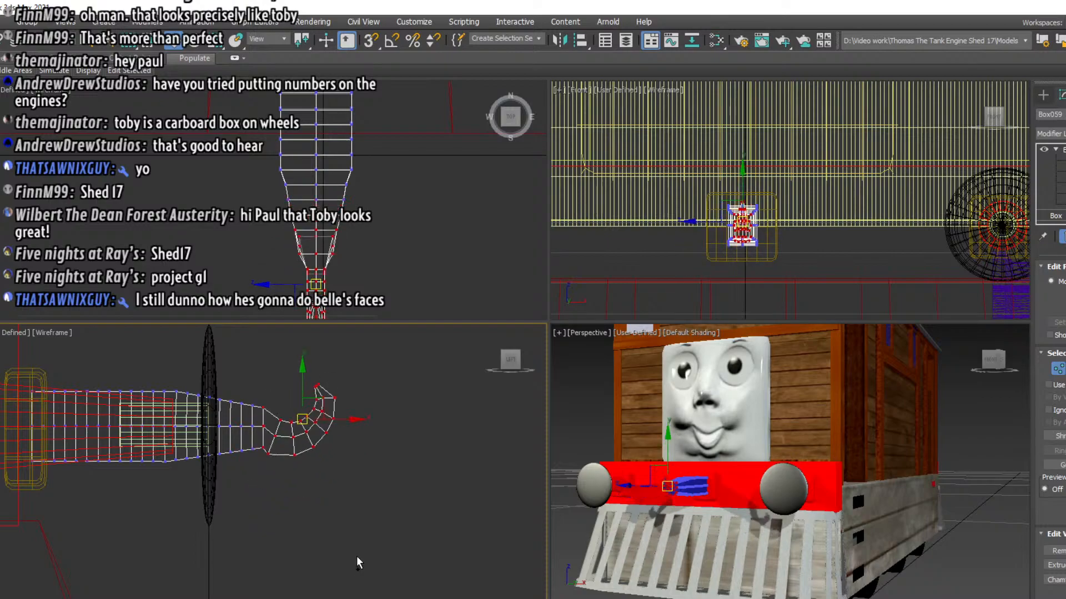
key(ctrl+z)
key(ctrl+z)
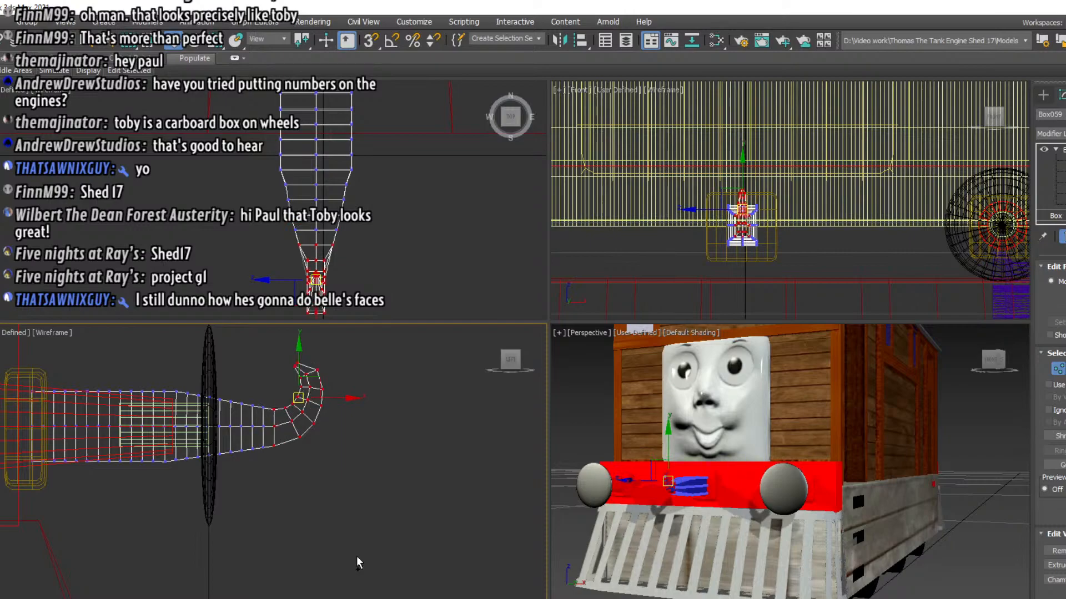
Rotate the hook's vertex rows further back and reposition them so the point curls over towards the engine
key(e)
drag(345, 380, 321, 343)
key(w)
drag(302, 397, 313, 337)
click(198, 44)
click(174, 40)
Add the next vertex row of the arm to the selection, rotate the hook section further and pull it back towards the base
drag(283, 386, 322, 498)
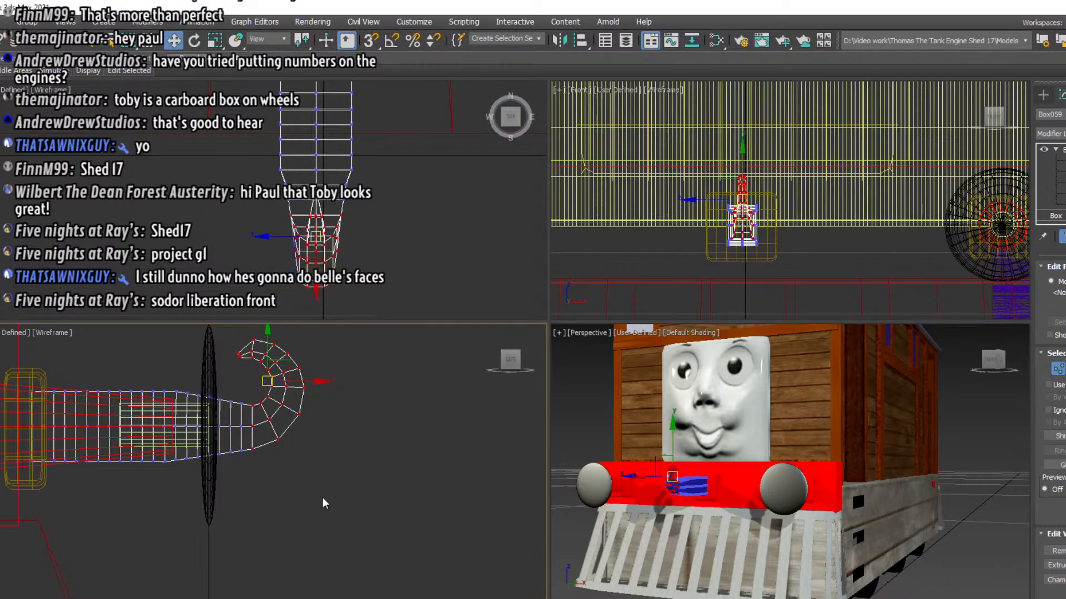
click(194, 40)
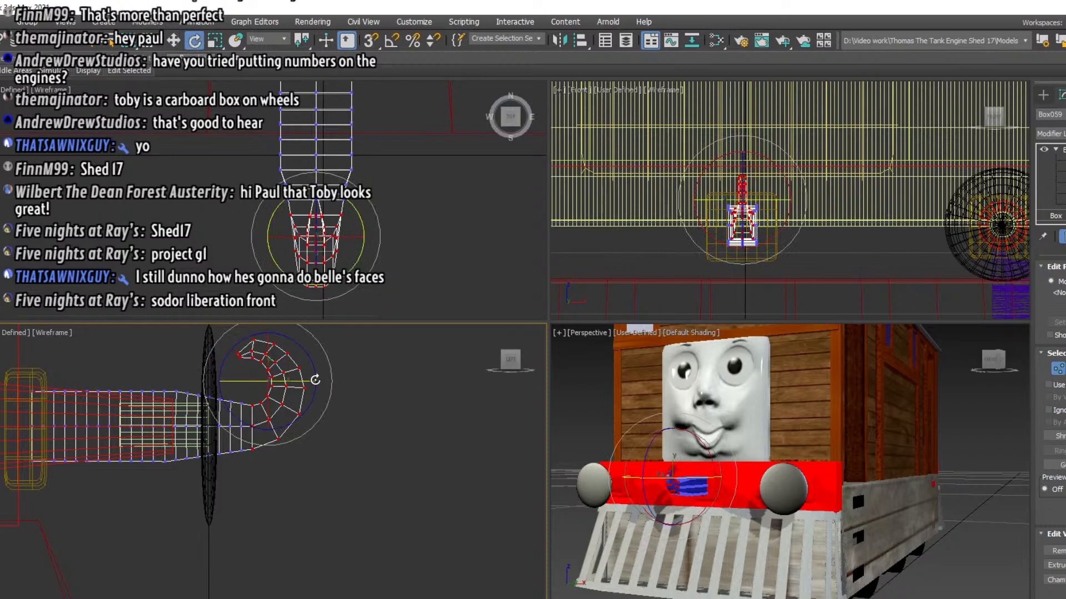
drag(316, 380, 299, 336)
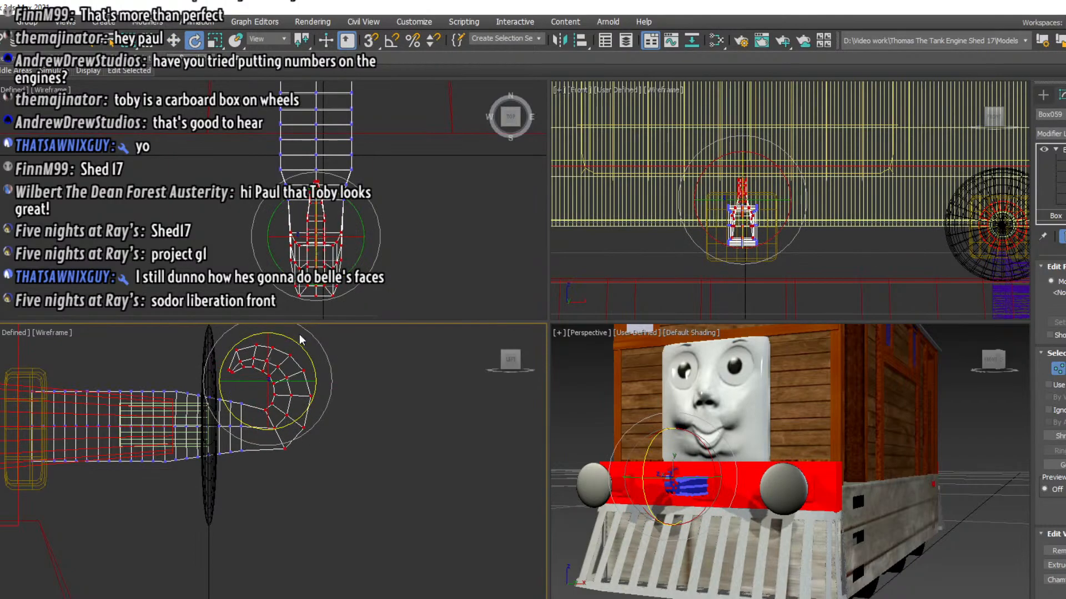
click(173, 40)
drag(267, 380, 251, 373)
Add another vertex row under the bend to the selection, rotate the hook section and shift it towards the base
drag(290, 501, 257, 445)
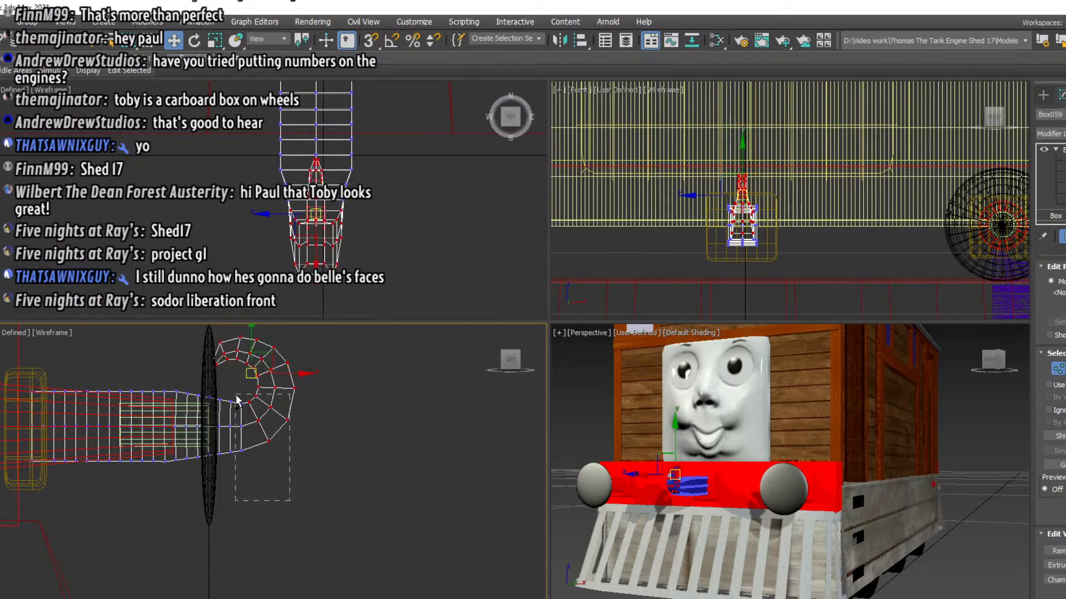
click(189, 48)
drag(292, 353, 279, 334)
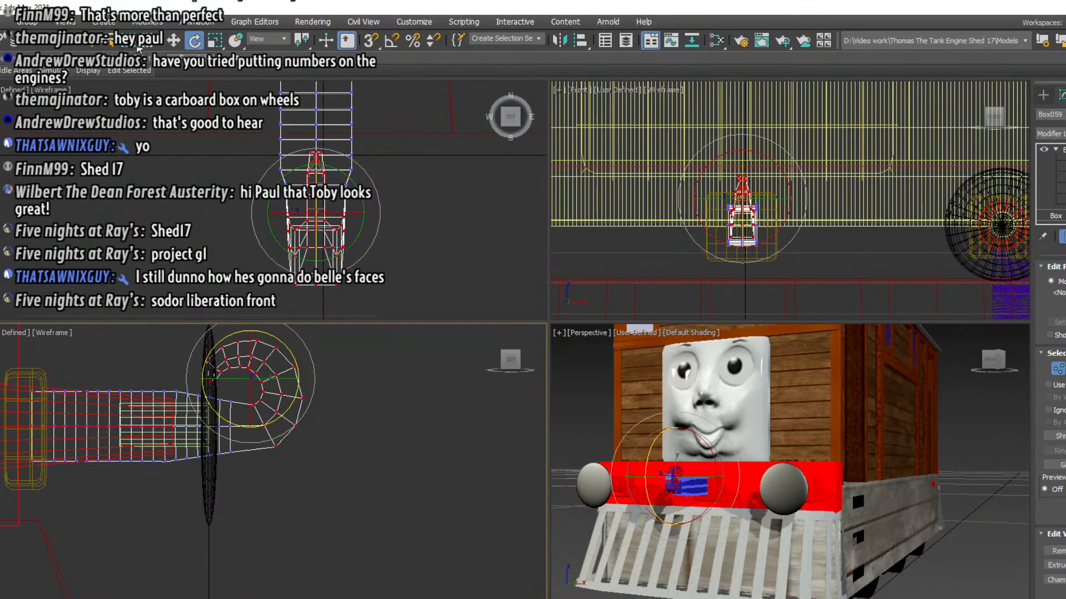
click(173, 40)
drag(251, 380, 233, 375)
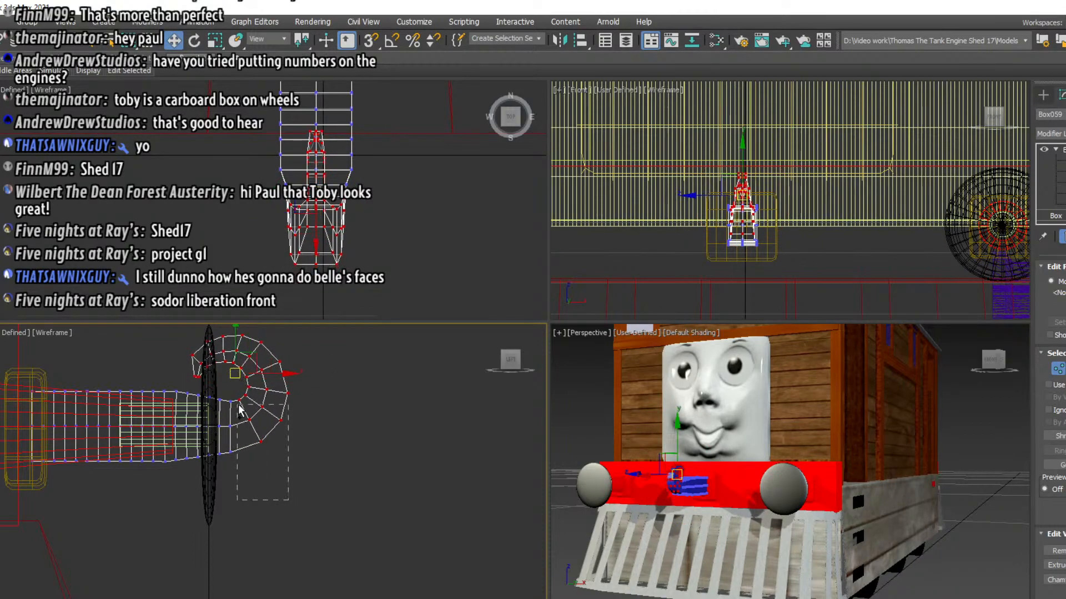
Rotate the hook section together with the following arm row and nudge it slightly closer to the base
click(194, 40)
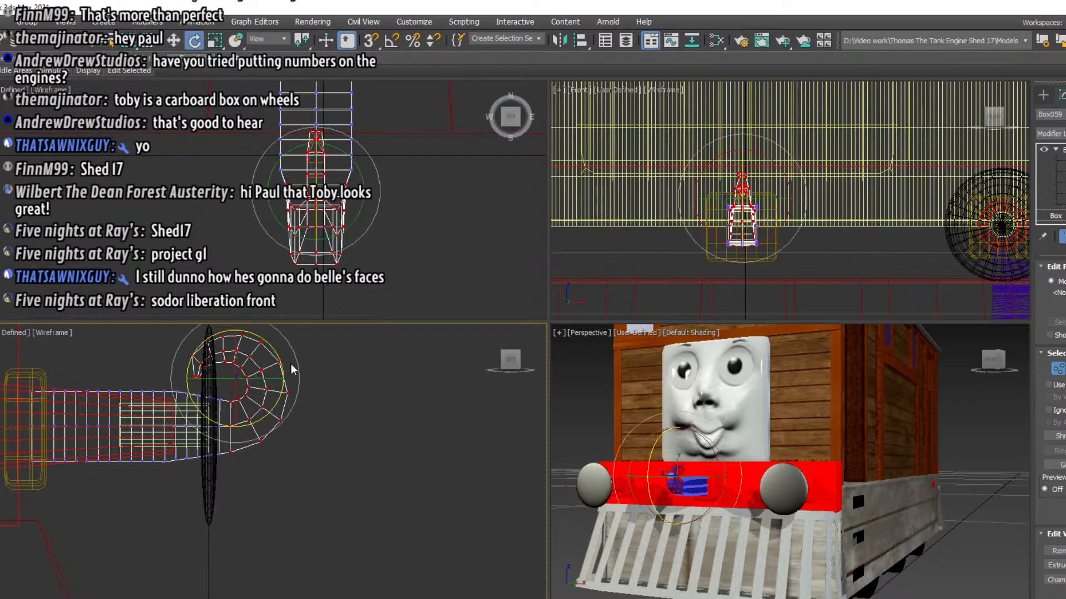
key(ctrl+z)
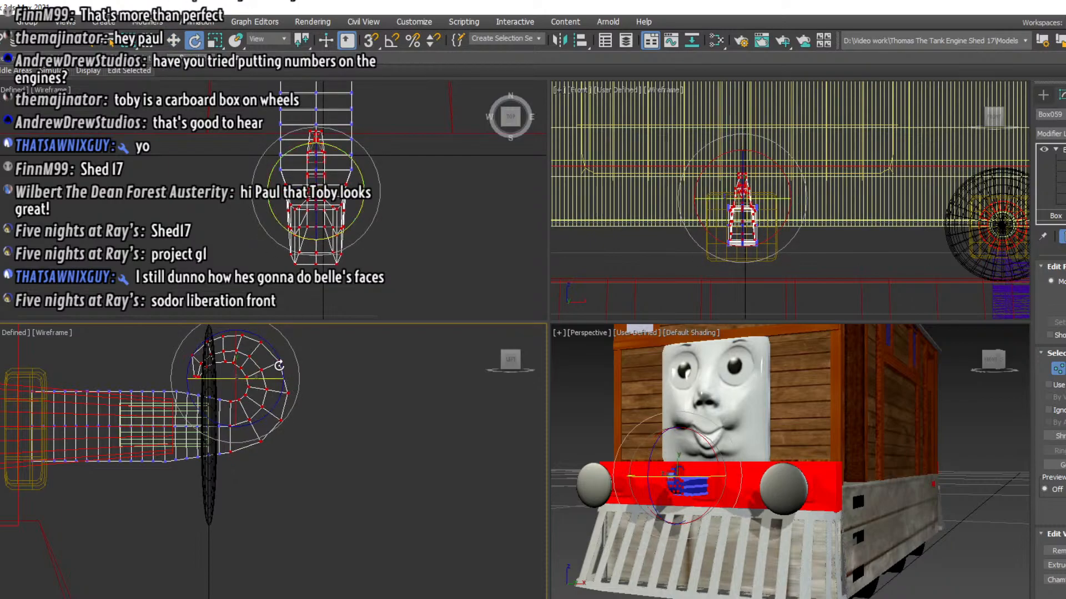
drag(280, 352, 275, 342)
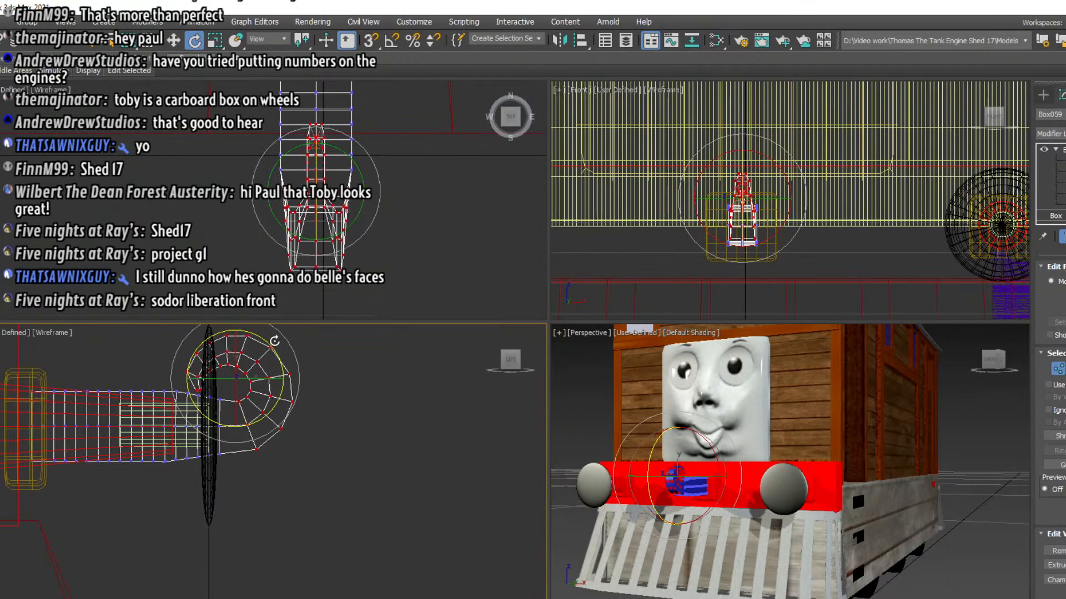
click(177, 42)
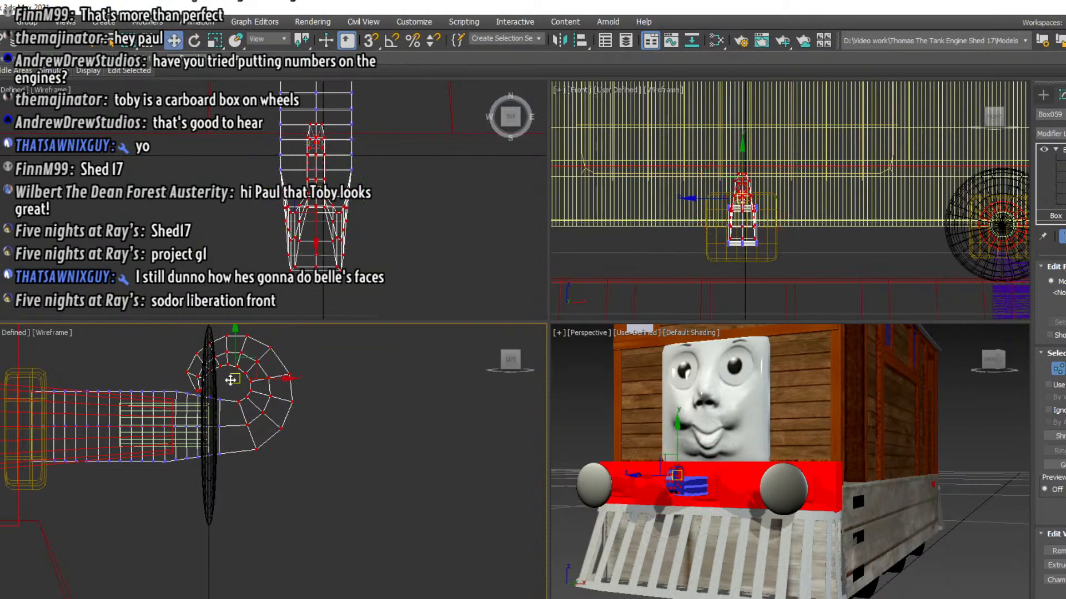
drag(231, 380, 227, 380)
Extend the selection by one more arm row, rotate the hook section and move it down and away from the base
ctrl+drag(266, 490, 216, 389)
click(194, 41)
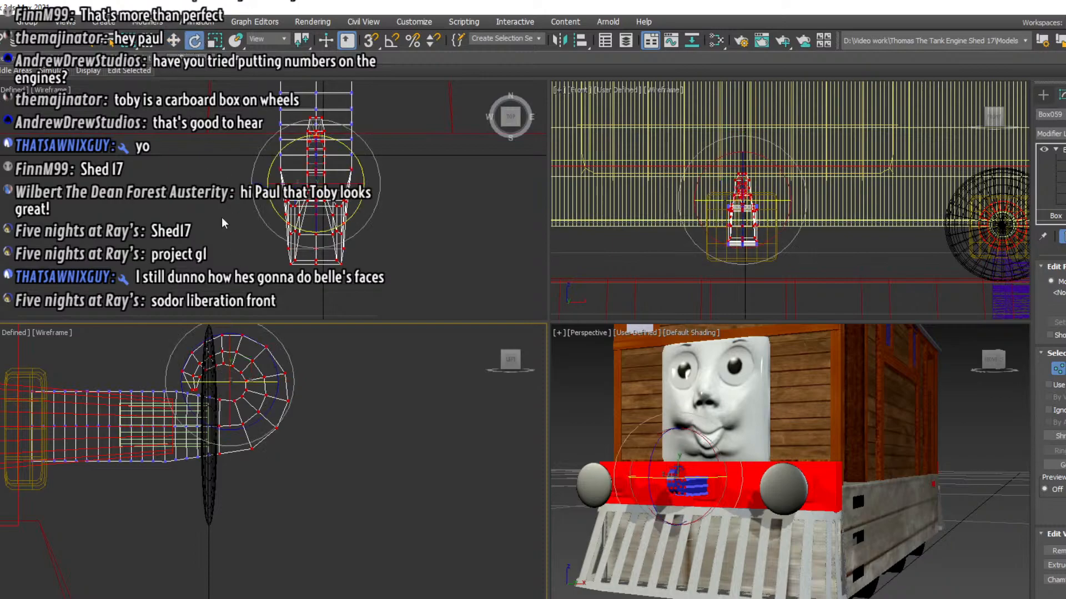
drag(277, 369, 290, 419)
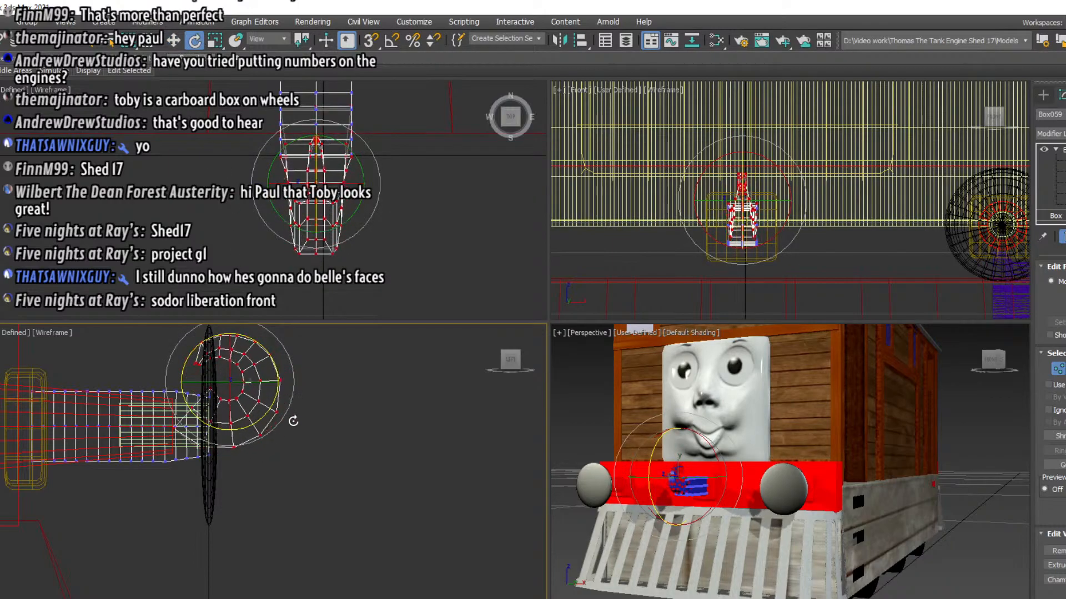
click(172, 42)
drag(229, 387, 270, 415)
Include the next row near the shaft, rotate the hook section further and lower it below the arm
drag(314, 531, 209, 361)
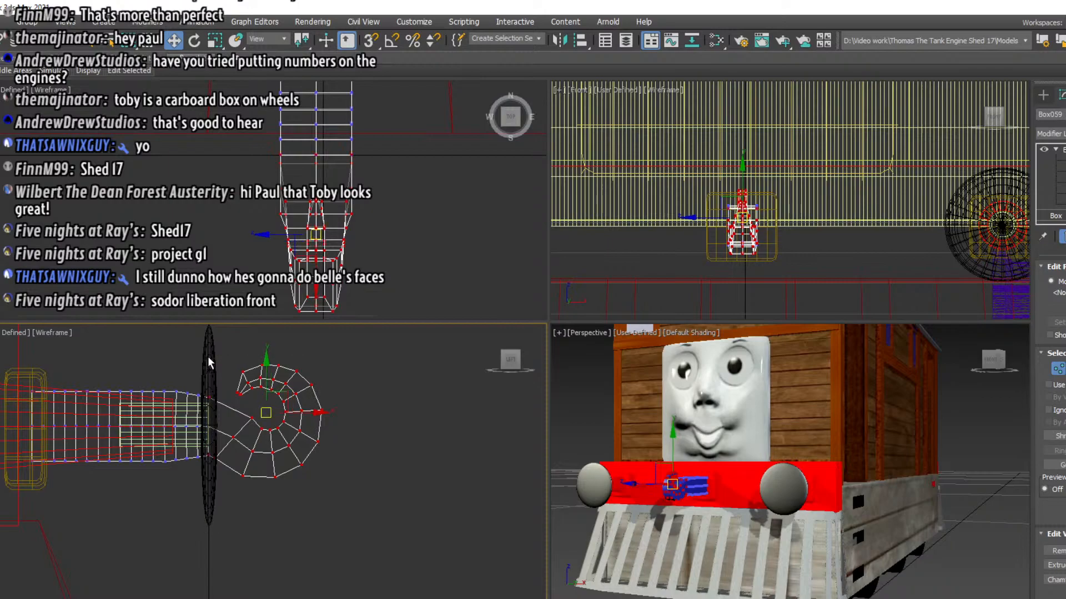
key(e)
drag(273, 287, 263, 232)
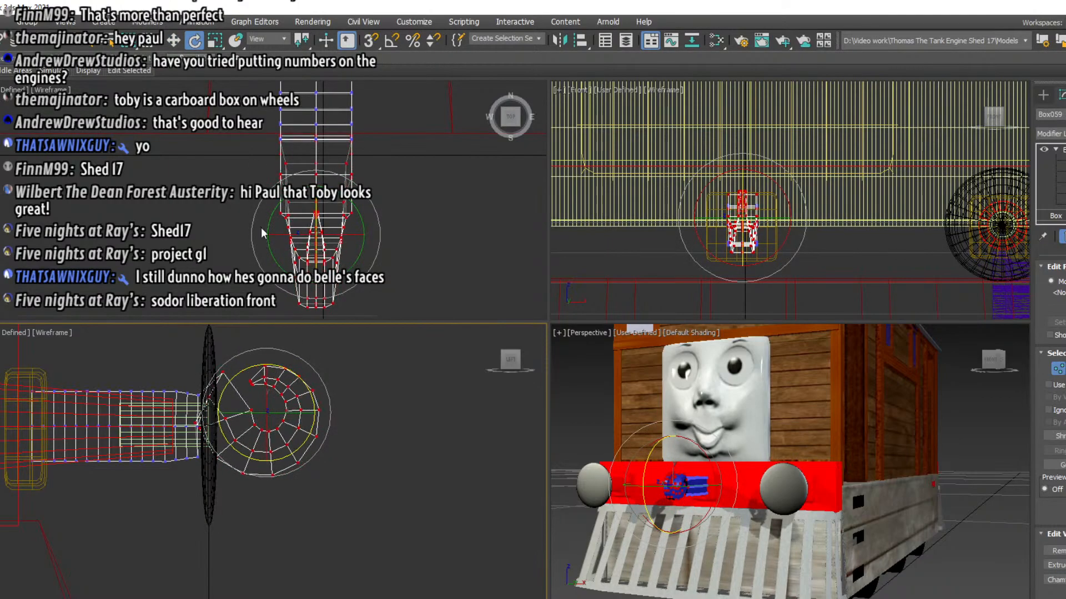
click(171, 36)
key(ctrl+z)
drag(272, 425, 285, 463)
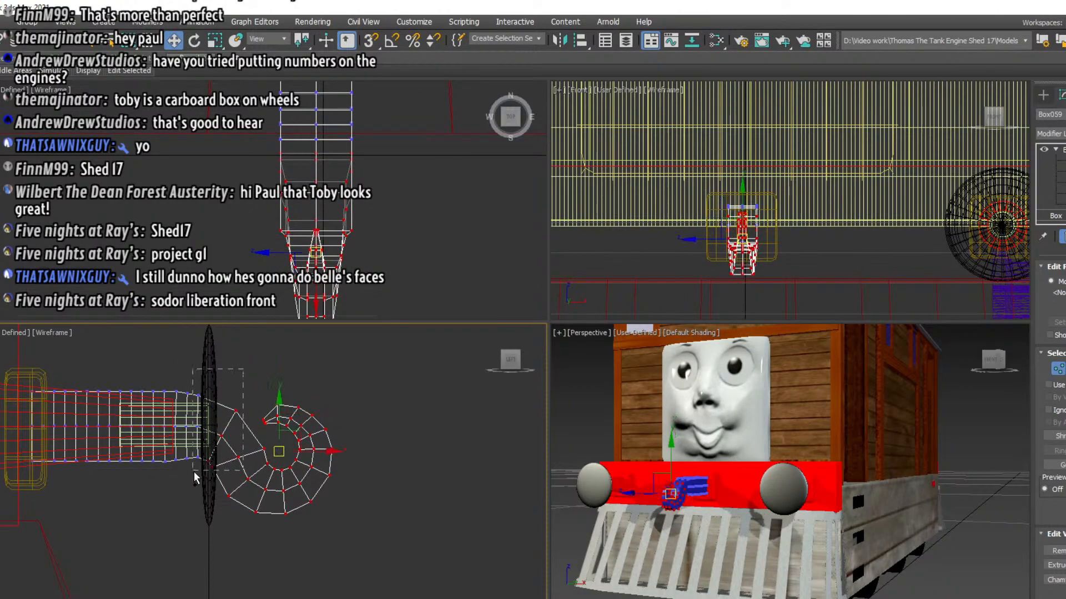
Rotate the hook section with one additional shaft row and drop it so the neck slopes down from the shaft
click(194, 40)
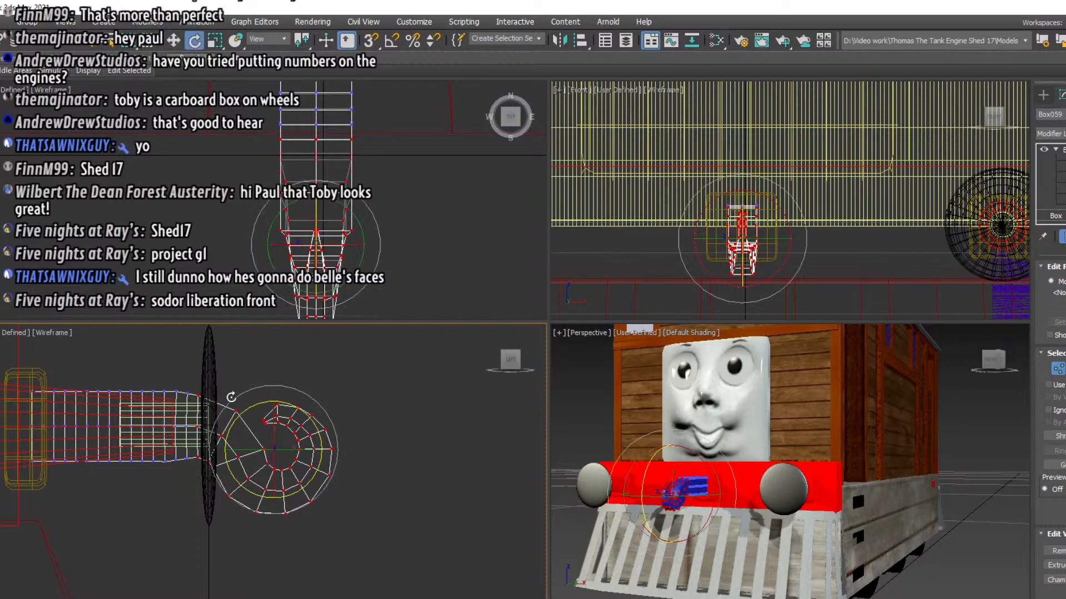
drag(300, 413, 310, 443)
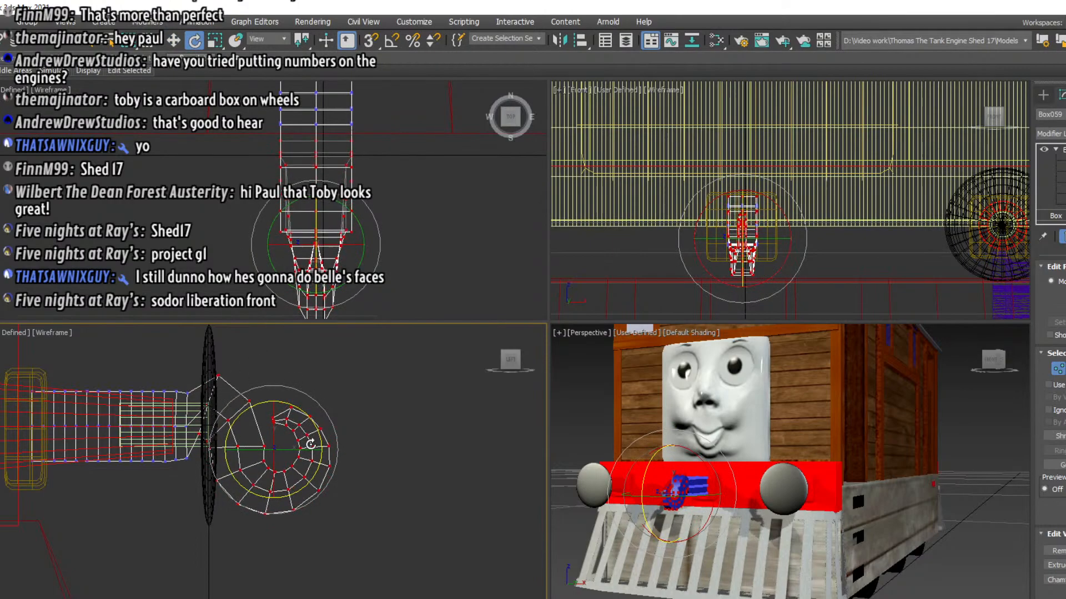
click(176, 41)
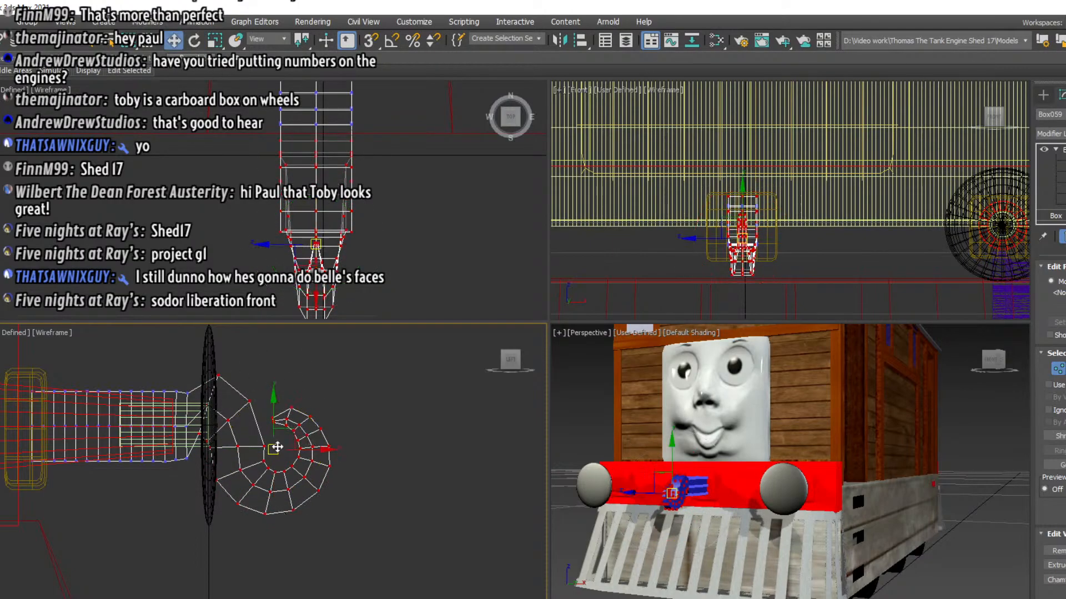
drag(273, 450, 269, 477)
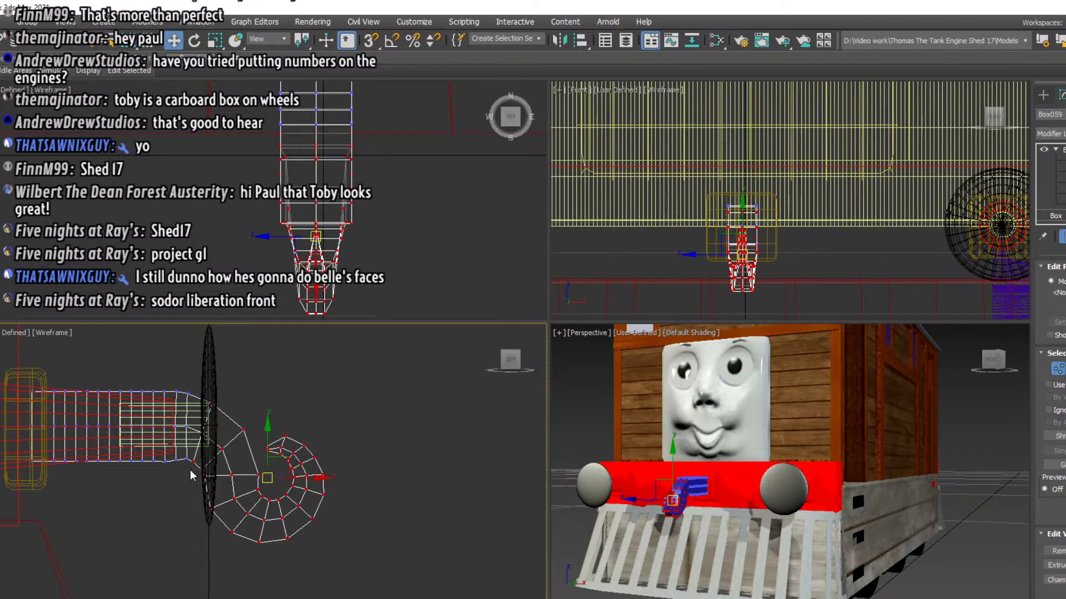
Shorten the hook's straight shaft by moving its rear vertex rows towards the bend, and leave vertex editing
click(67, 358)
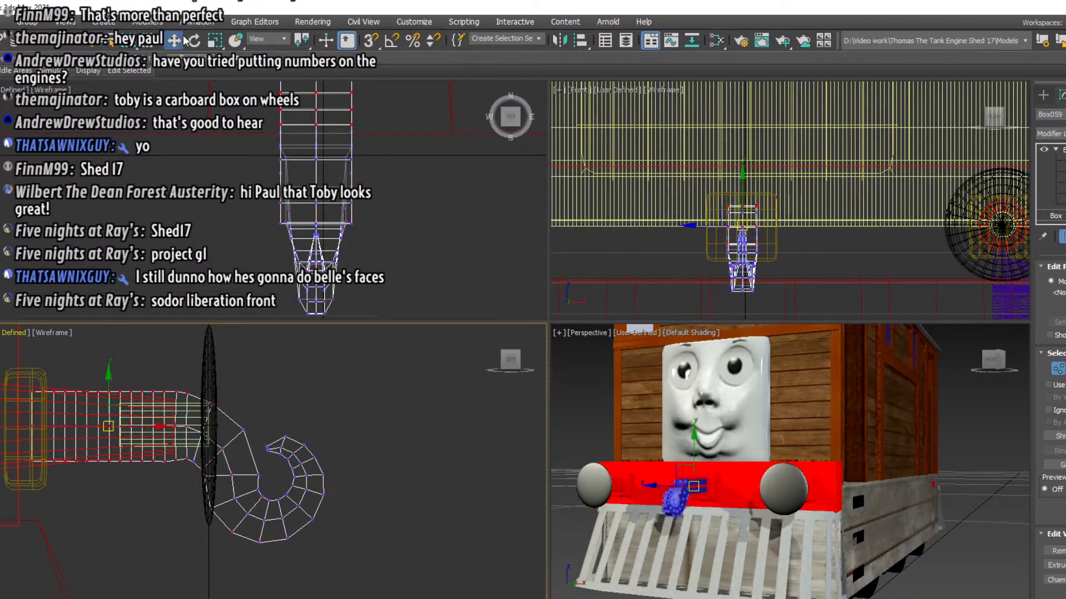
click(214, 40)
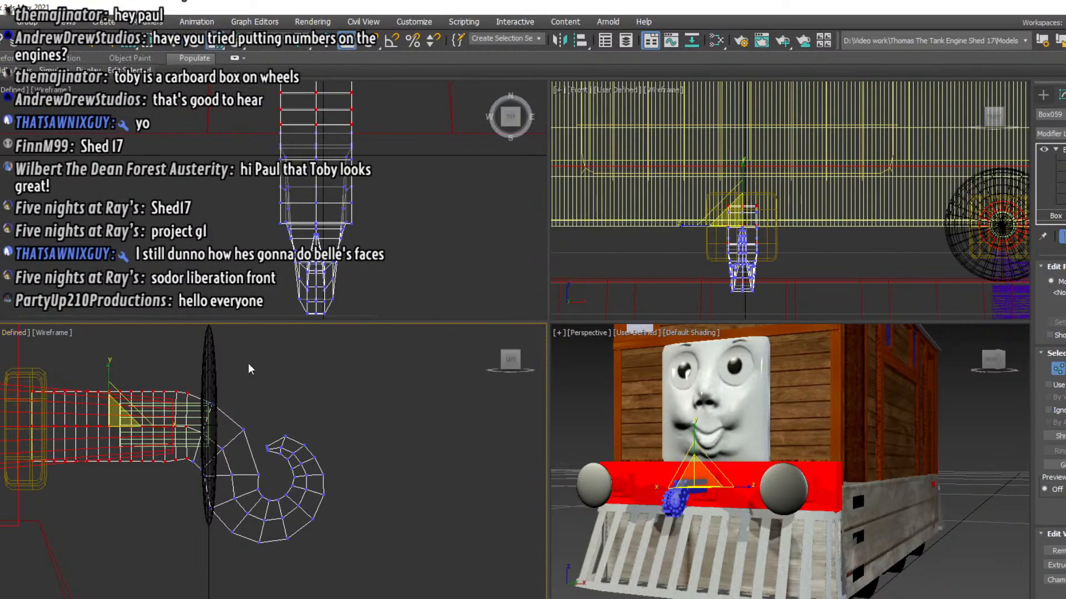
mouse_move(176, 426)
mouse_down()
mouse_move(92, 426)
mouse_move(189, 436)
mouse_up()
key(ctrl+z)
click(174, 42)
click(1063, 150)
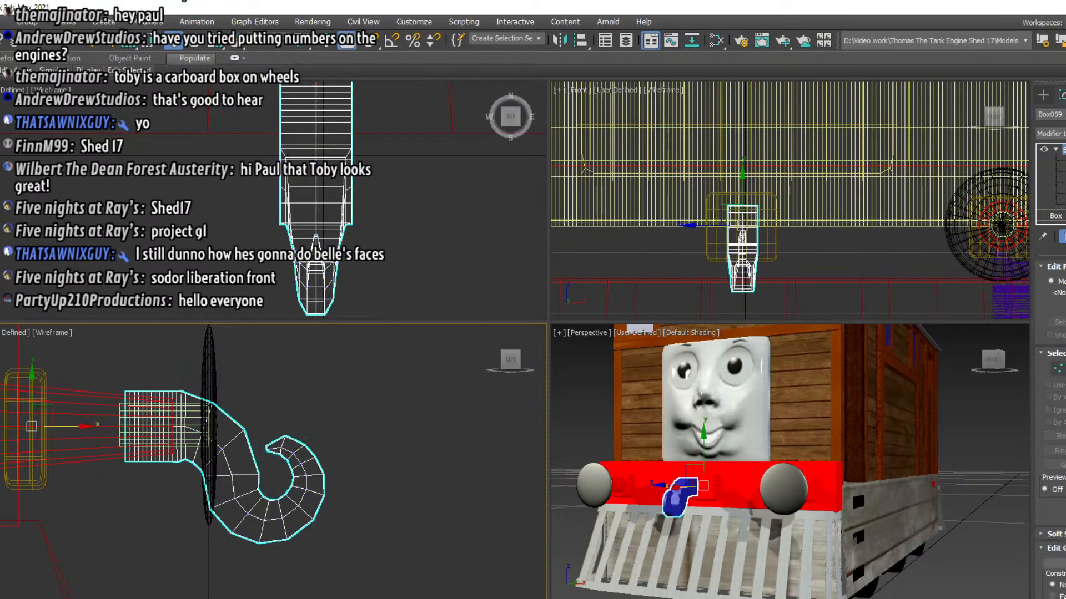
Move the whole hook back so its shaft end sits inside the base block on the buffer beam
click(1055, 216)
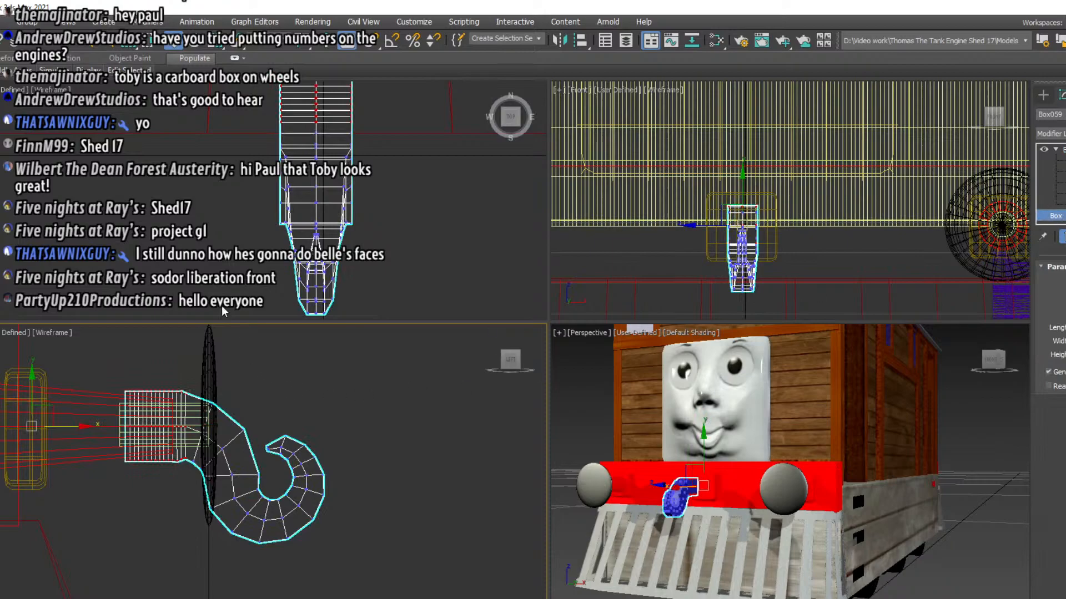
drag(79, 427, 546, 550)
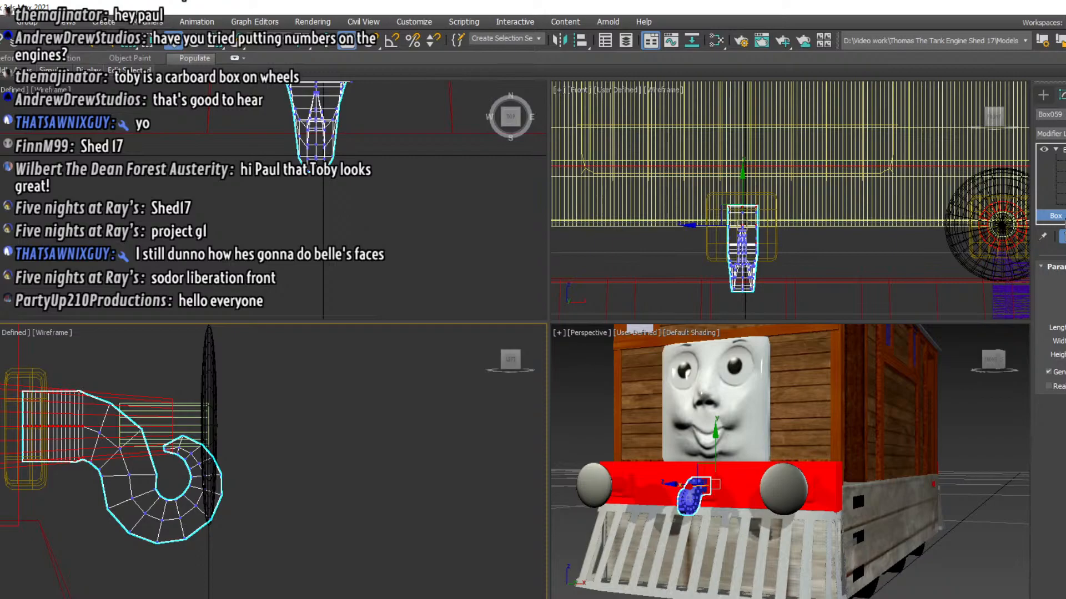
click(1059, 204)
click(1055, 216)
Apply the black material to the coupling hook
drag(1003, 357, 940, 366)
scroll(705, 498, up, 5)
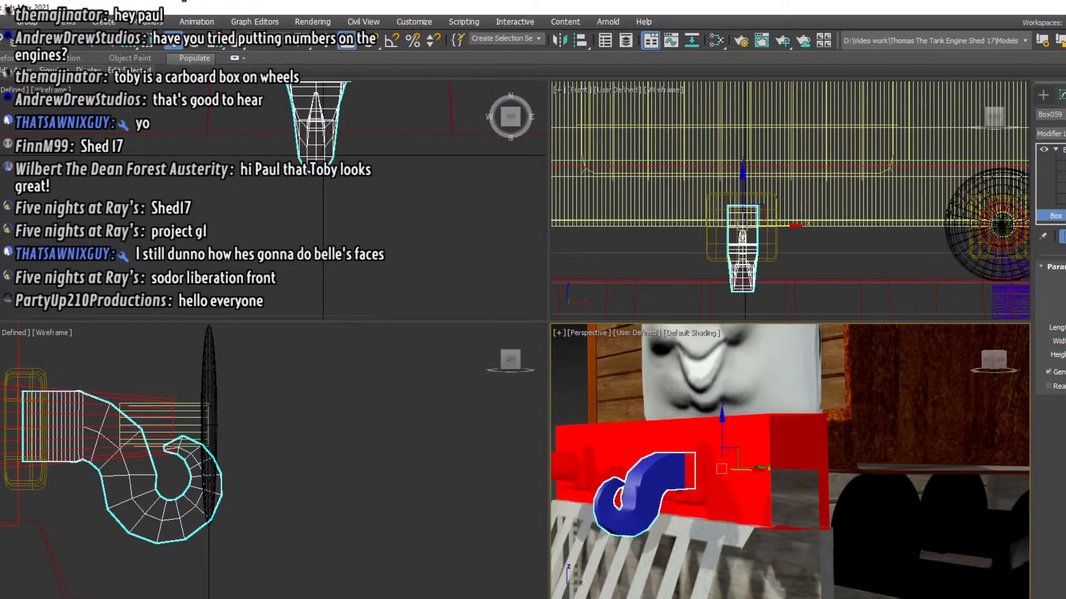
click(761, 229)
key(m)
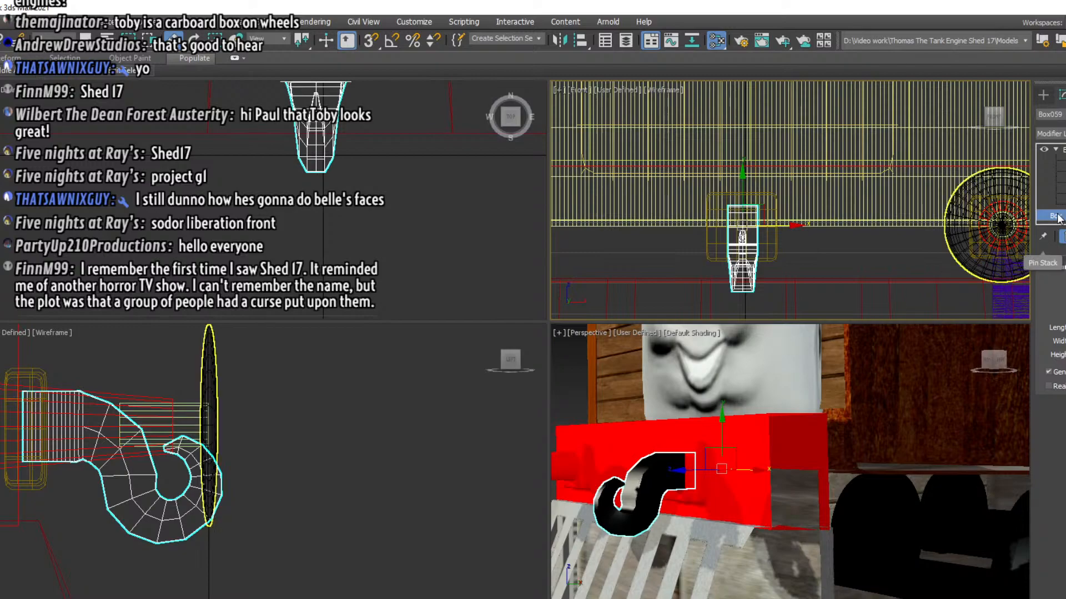
Smooth the coupling hook by adding a MeshSmooth modifier
click(1043, 97)
click(1059, 96)
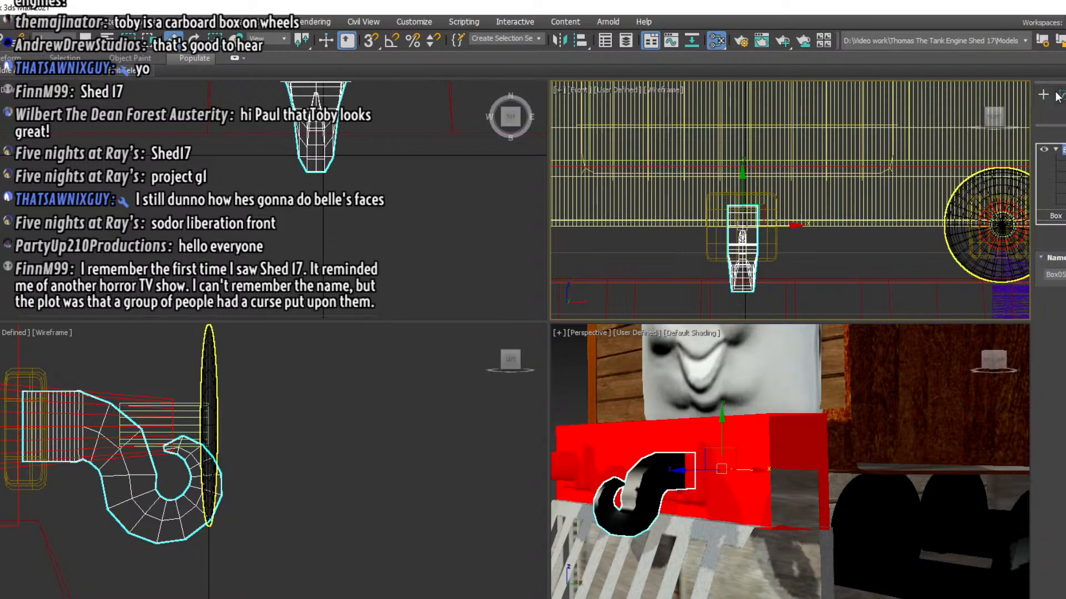
click(1050, 133)
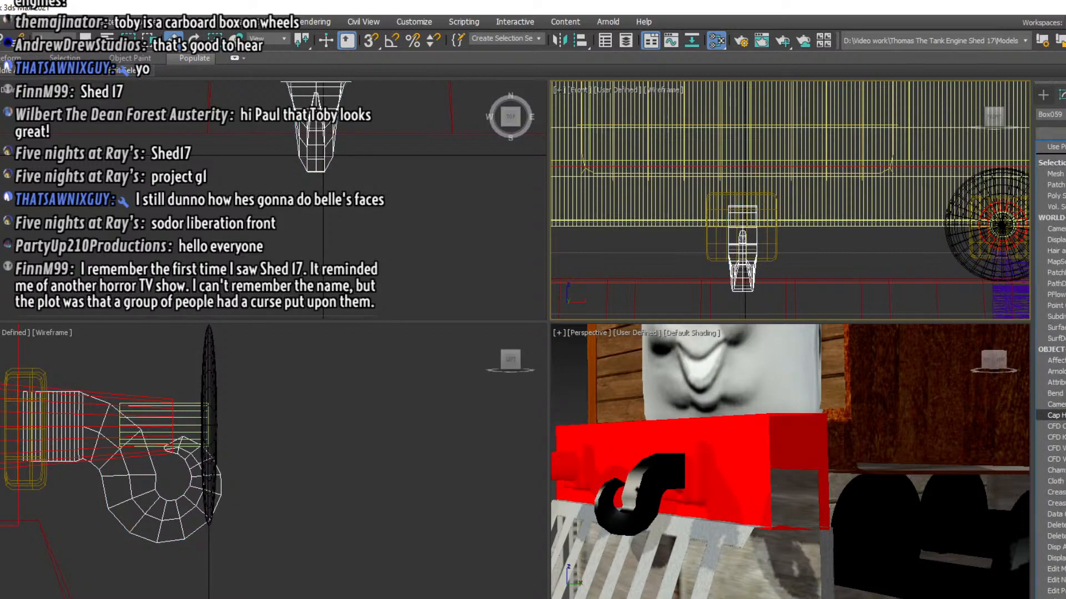
scroll(1054, 457, down, 1)
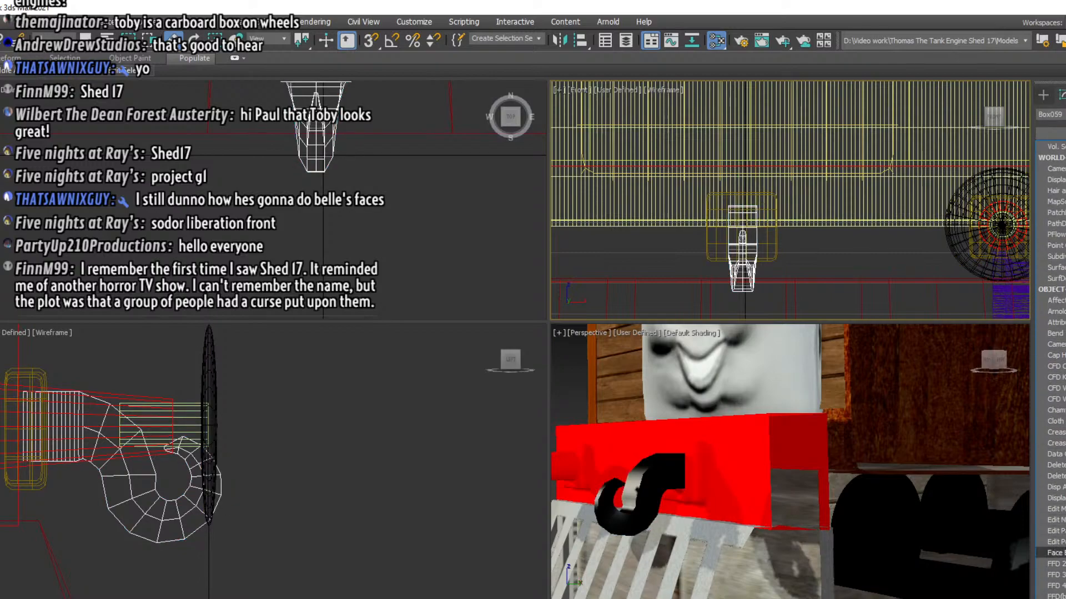
scroll(1052, 399, down, 4)
scroll(1052, 399, down, 2)
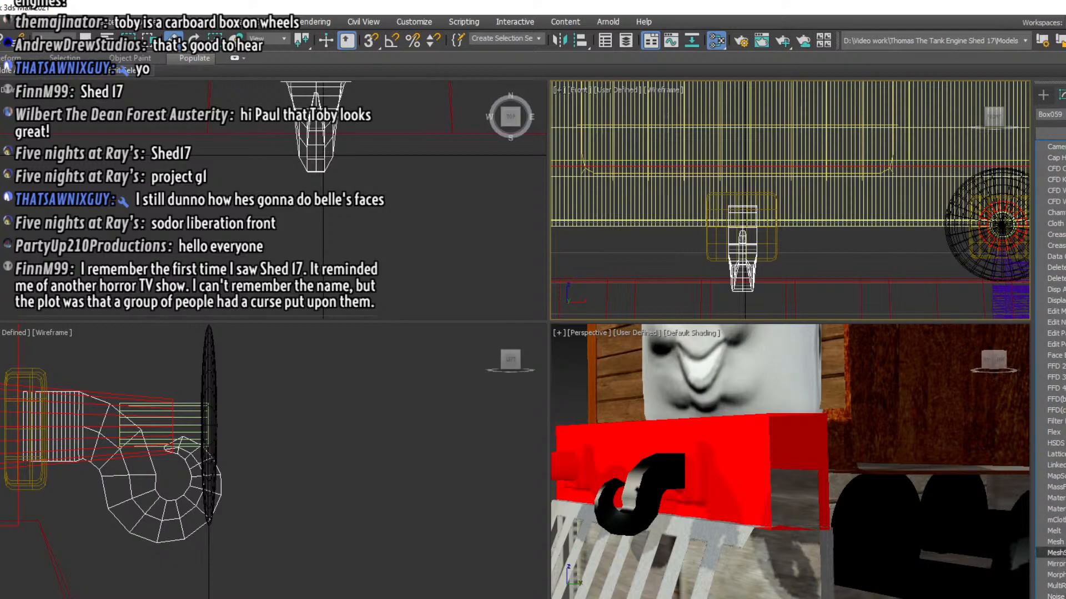
click(1054, 552)
click(404, 486)
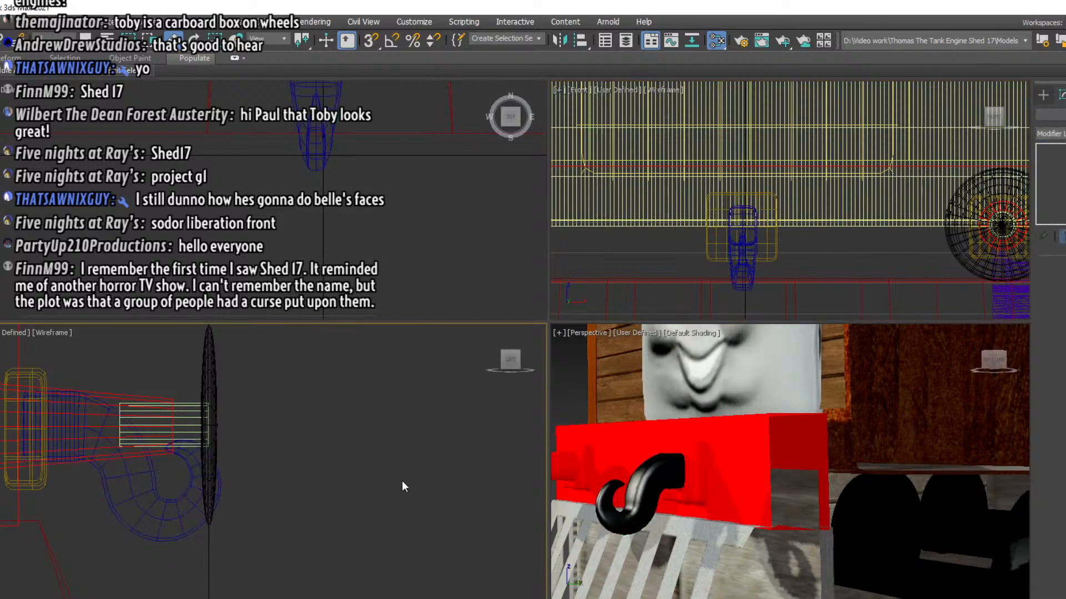
click(664, 473)
click(644, 496)
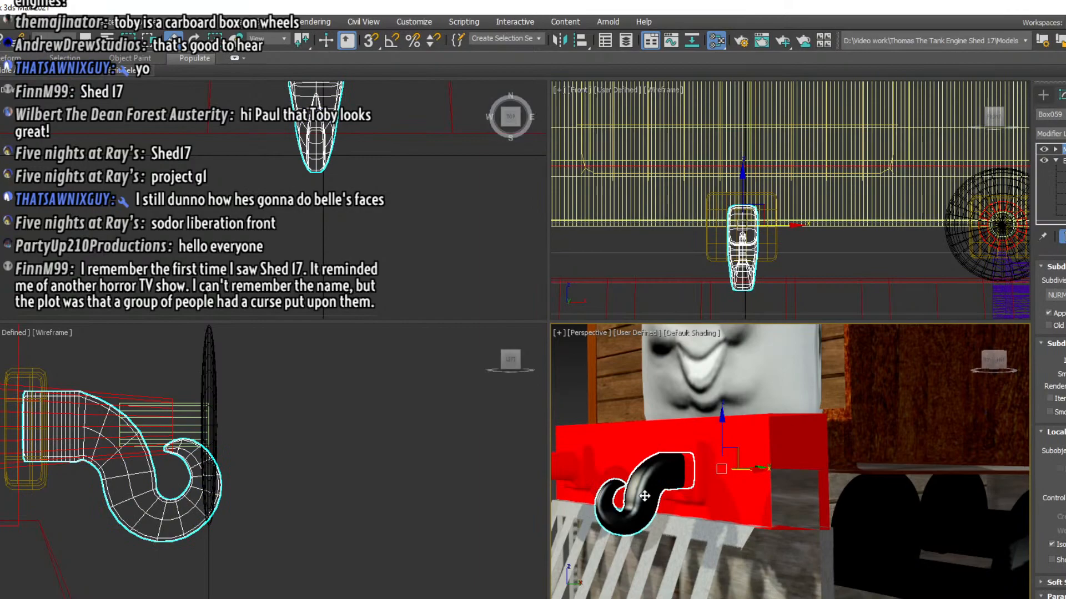
Create a thin cylinder starting inside the hook's curl and extending sideways along the buffer beam
click(1043, 98)
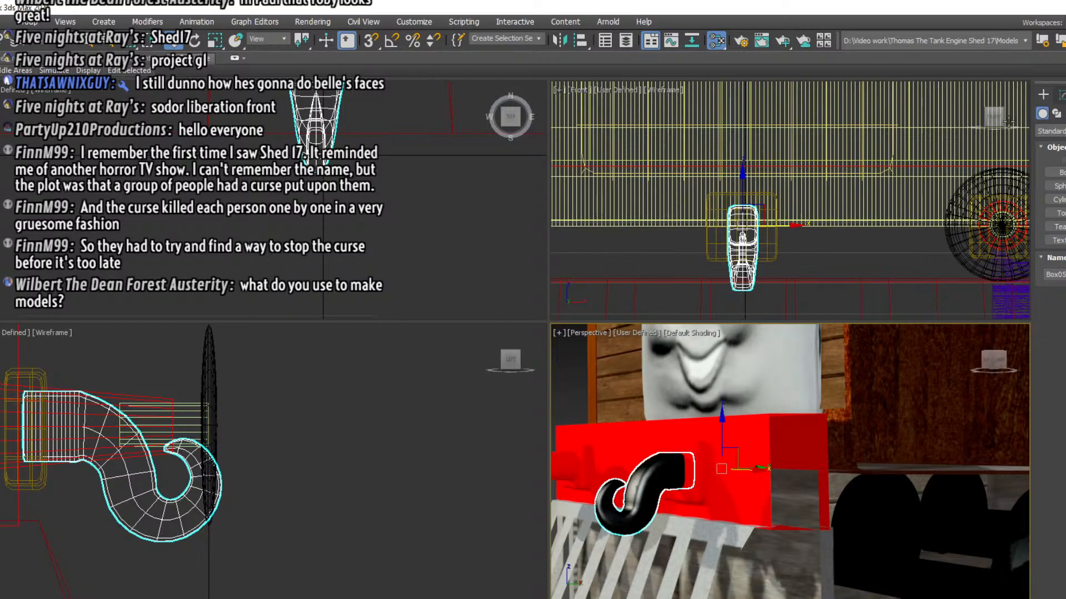
mouse_move(996, 360)
mouse_down()
mouse_move(960, 361)
mouse_move(998, 373)
mouse_move(1020, 362)
mouse_move(1003, 352)
mouse_move(983, 364)
mouse_up()
scroll(802, 455, down, 3)
click(844, 463)
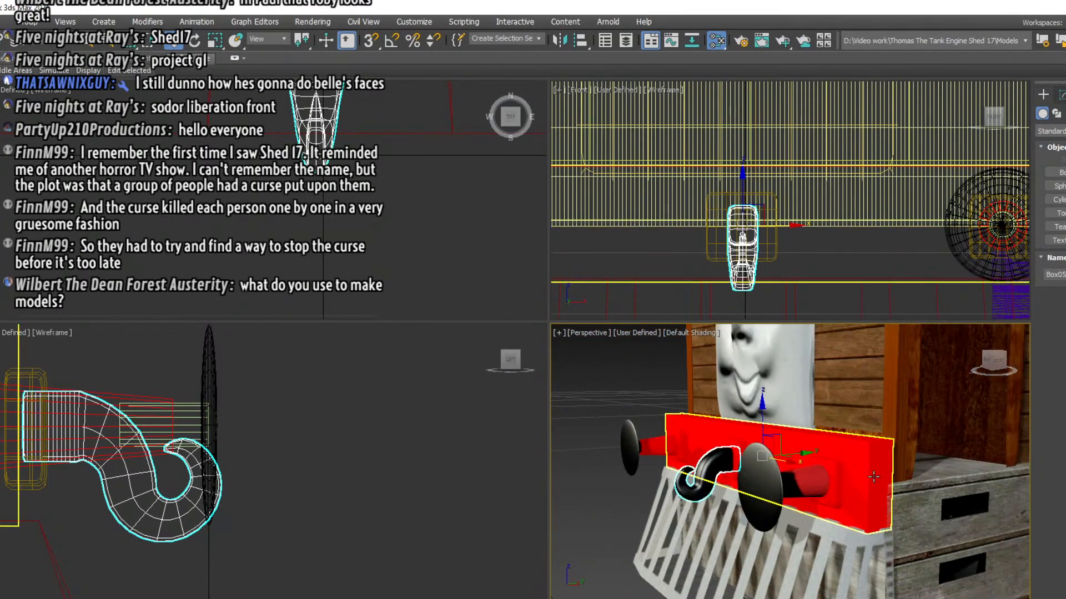
click(761, 486)
click(698, 476)
click(738, 450)
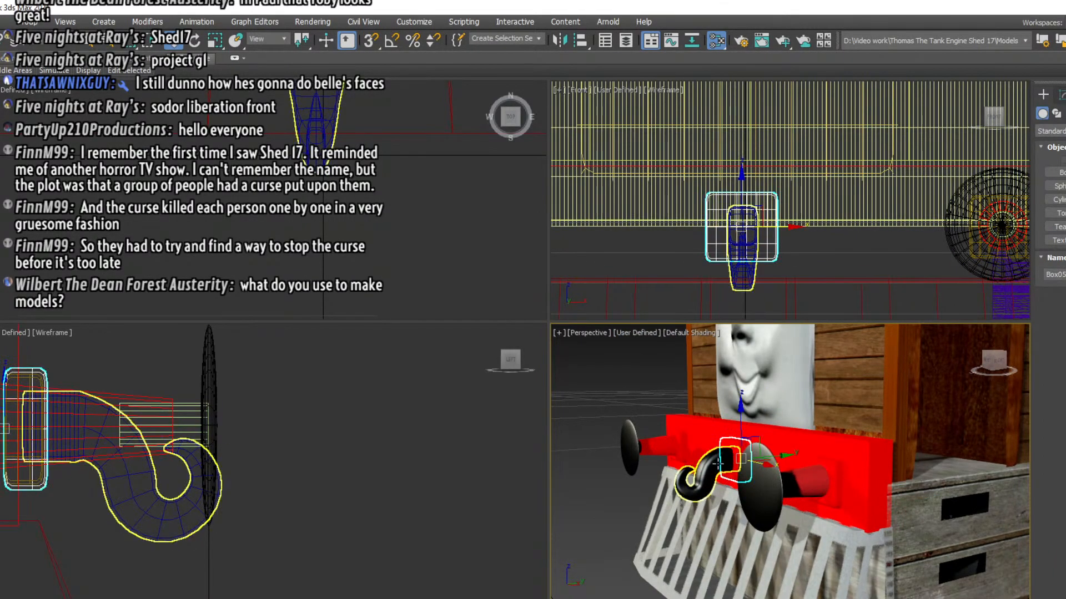
click(717, 465)
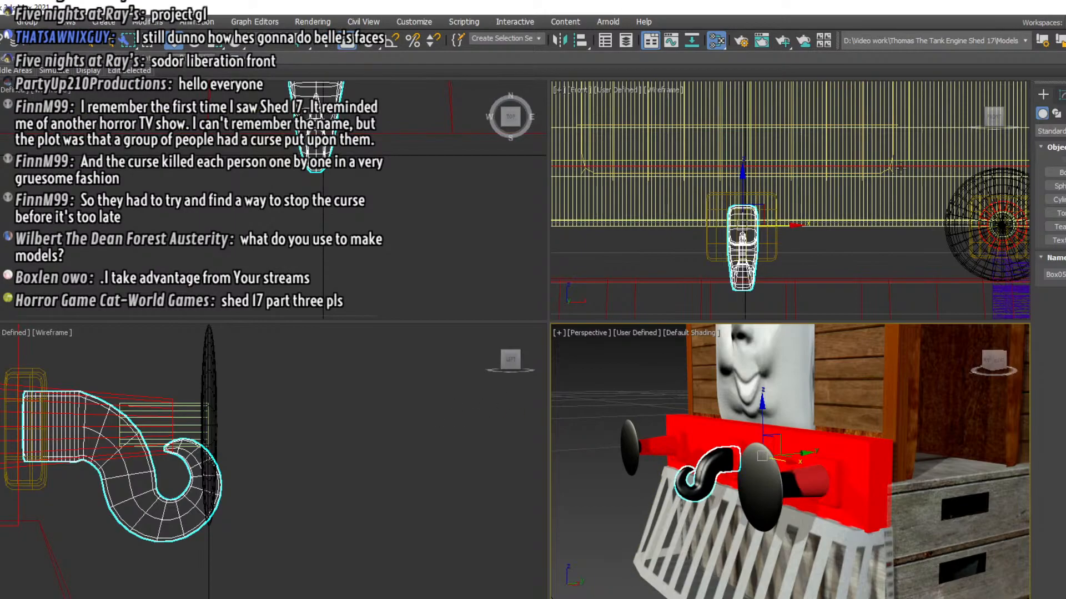
click(1060, 200)
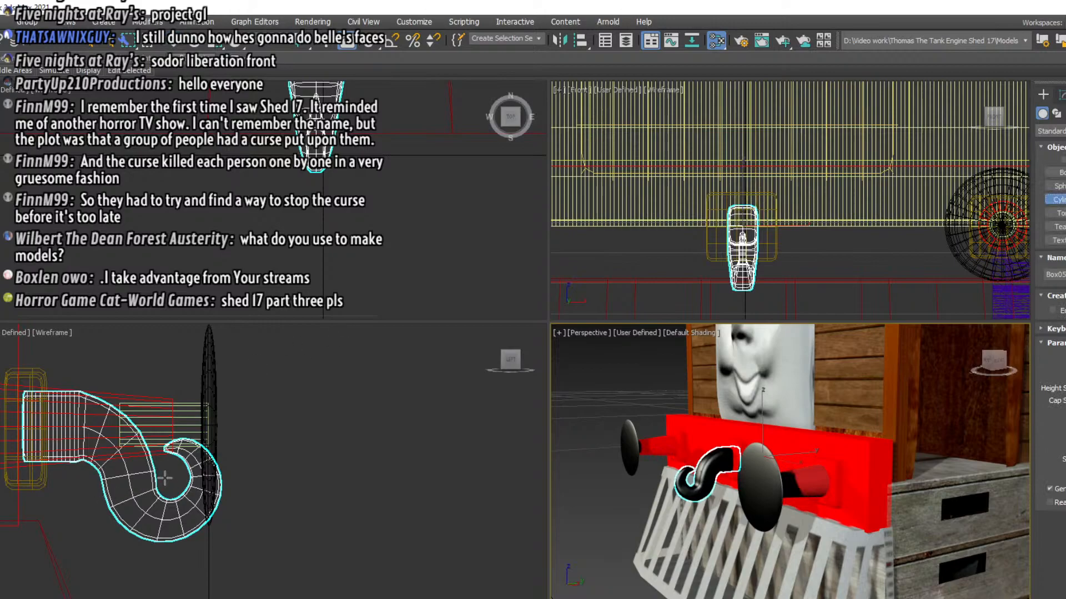
drag(168, 476, 173, 483)
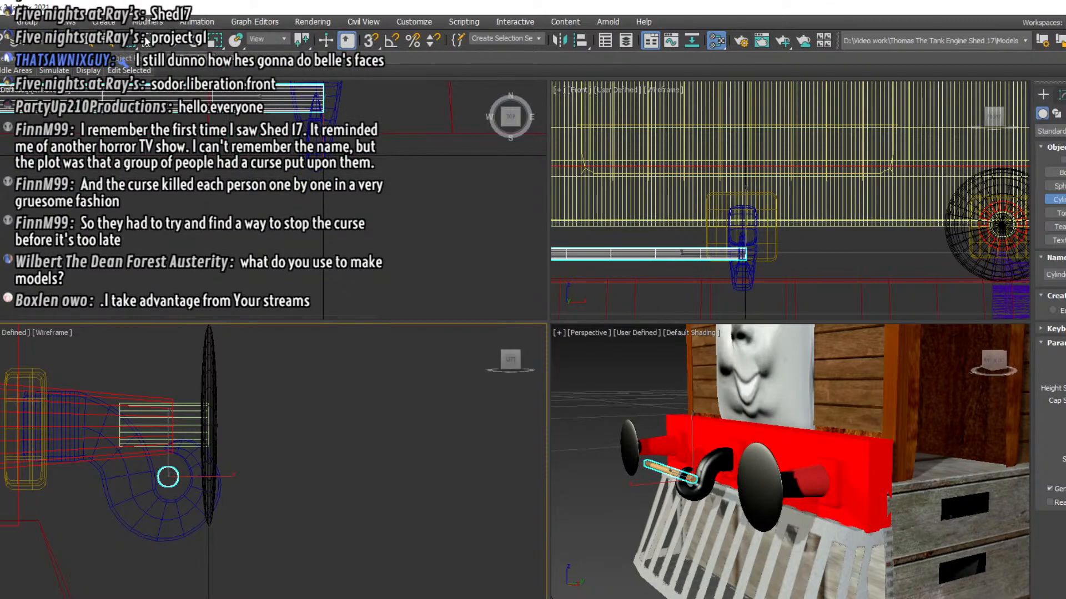
Centre the thin cylinder sideways on the coupling hook and increase its number of height segments
click(176, 43)
drag(733, 251, 875, 242)
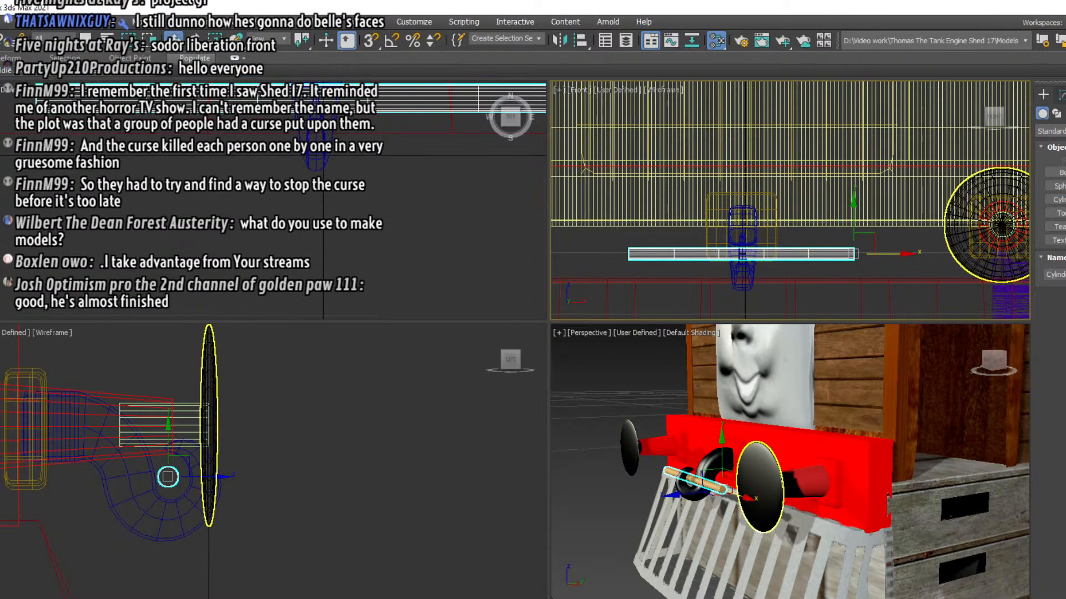
click(1063, 95)
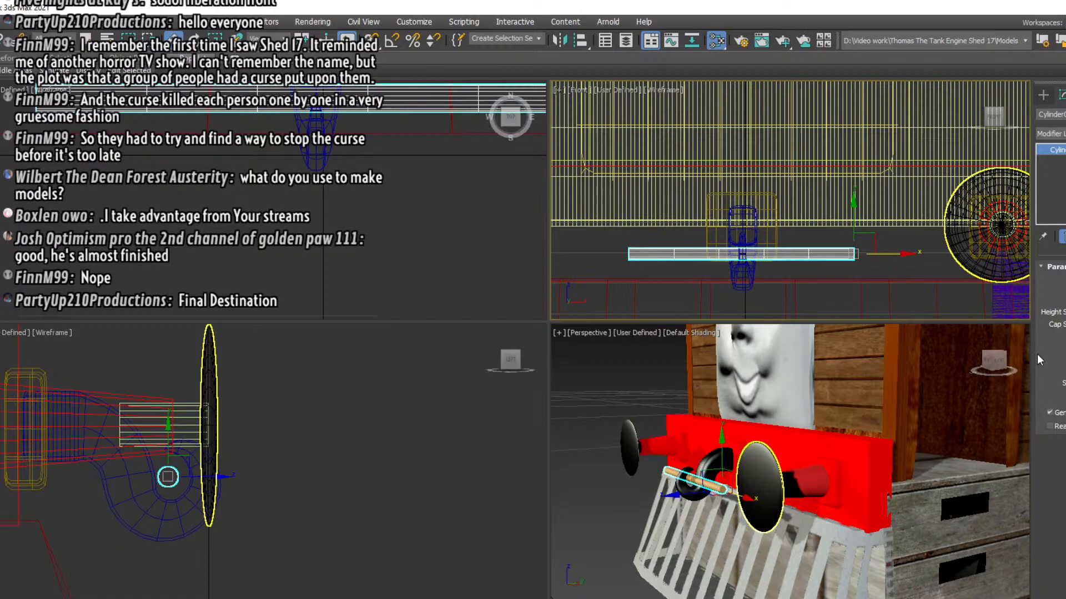
click(1047, 95)
click(1061, 95)
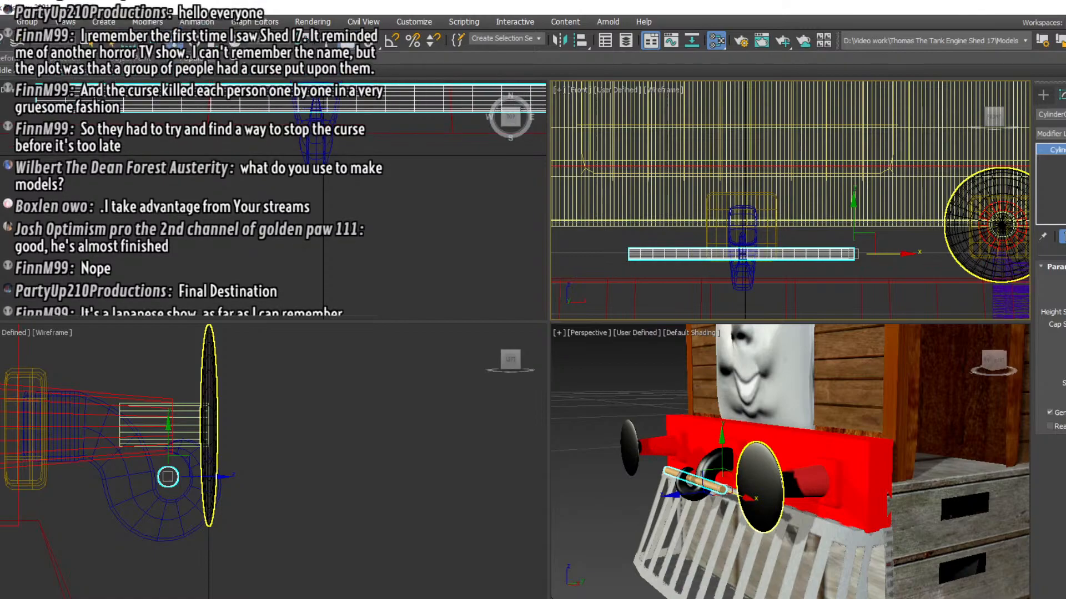
Try to curve the thin cylinder into a link with a Bend modifier, and delete the modifier
click(1051, 133)
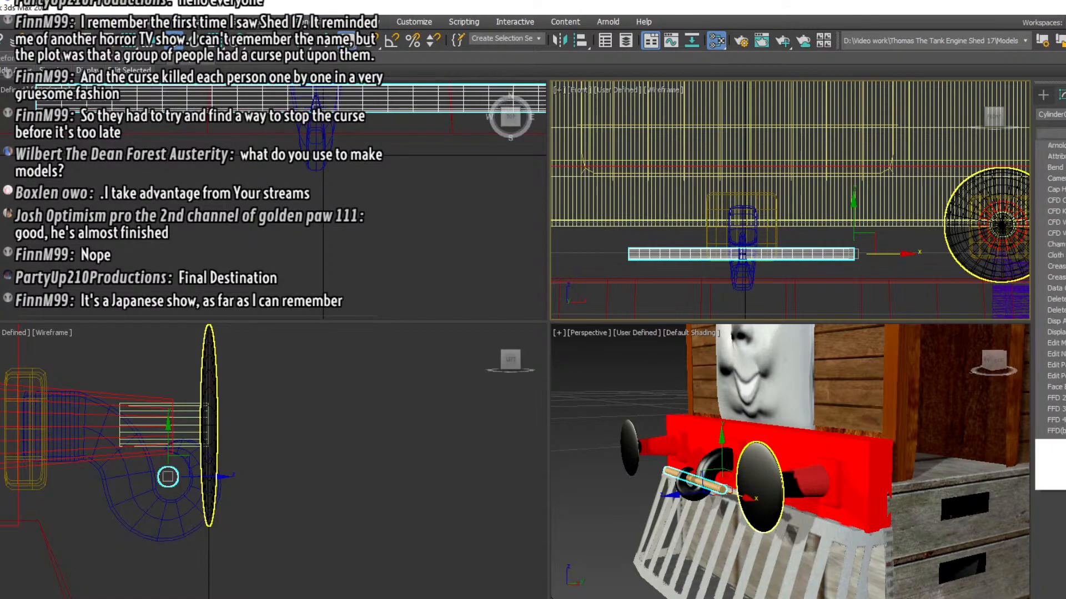
click(1055, 394)
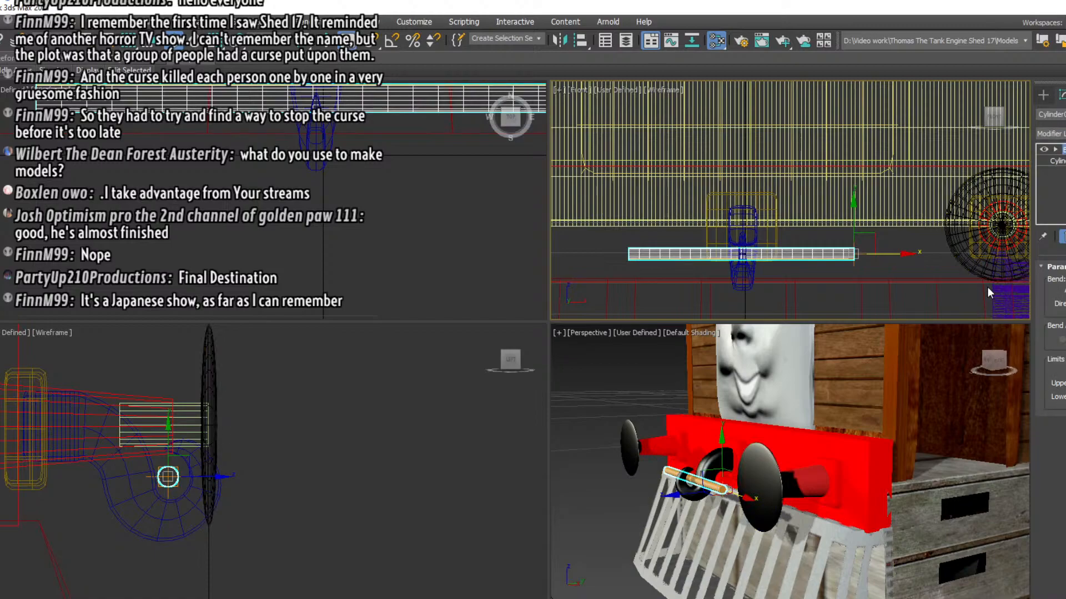
drag(1065, 290, 1065, 195)
drag(974, 578, 975, 534)
middle_drag(403, 257, 71, 269)
scroll(248, 200, down, 4)
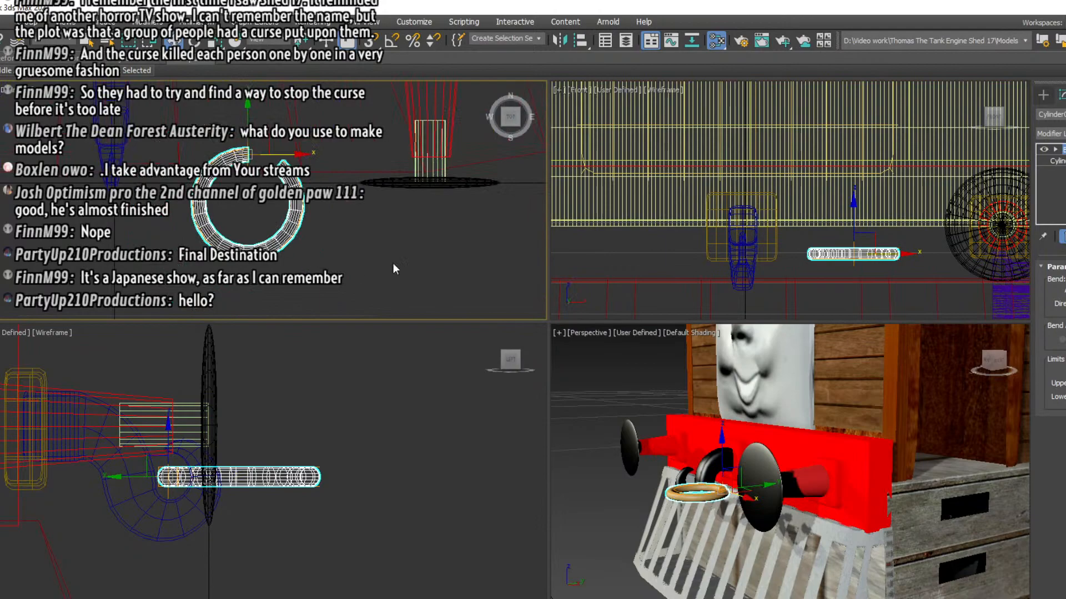
drag(1065, 290, 1065, 365)
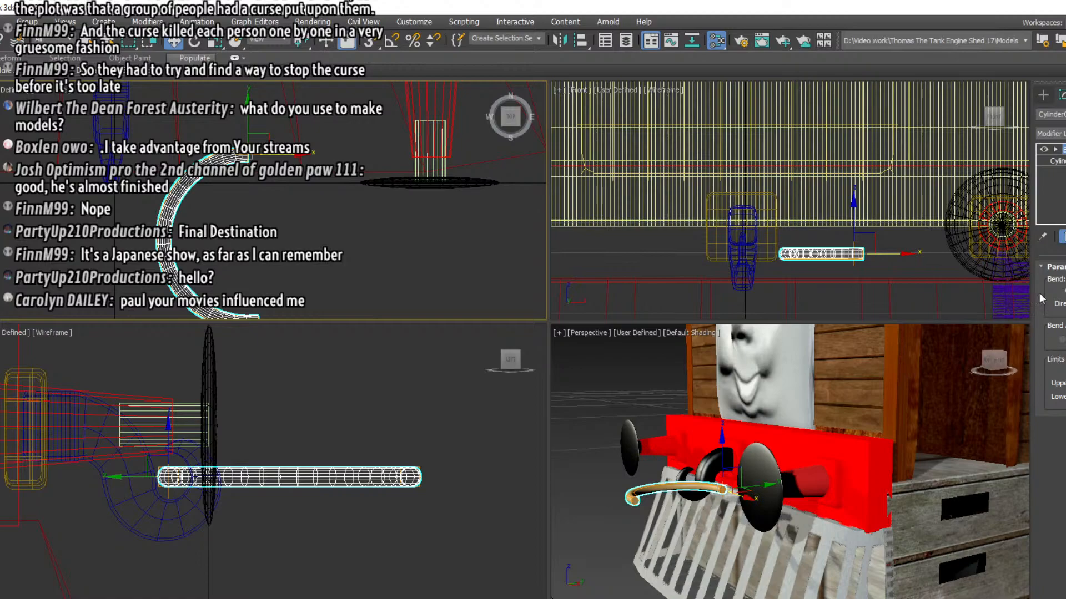
right_click(1054, 159)
click(1045, 173)
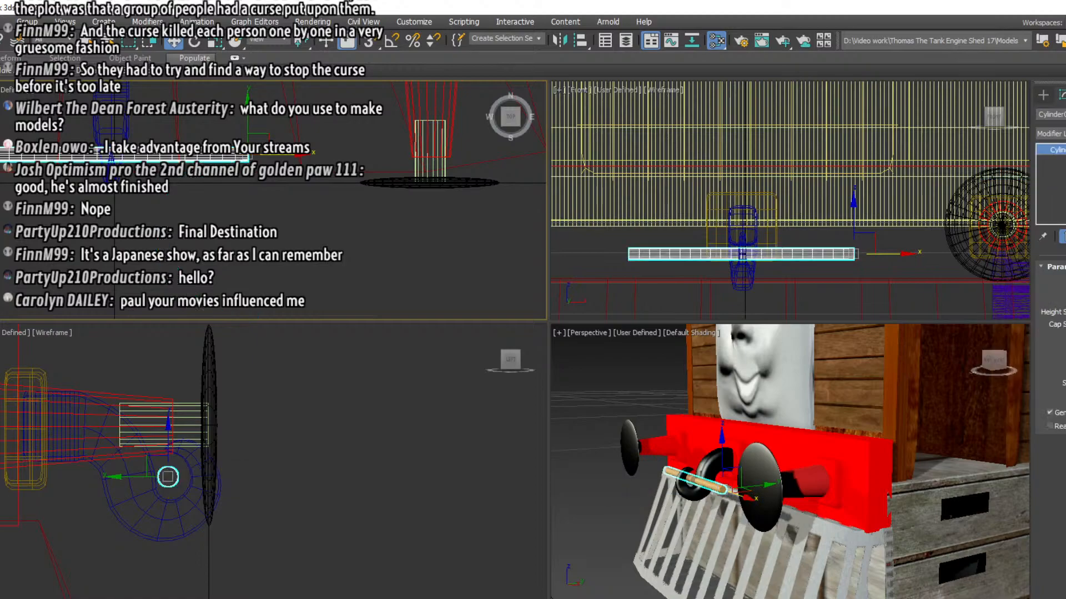
Add an Edit Poly modifier to the straight cylinder and start vertex editing, viewing the hook from the front
click(1051, 133)
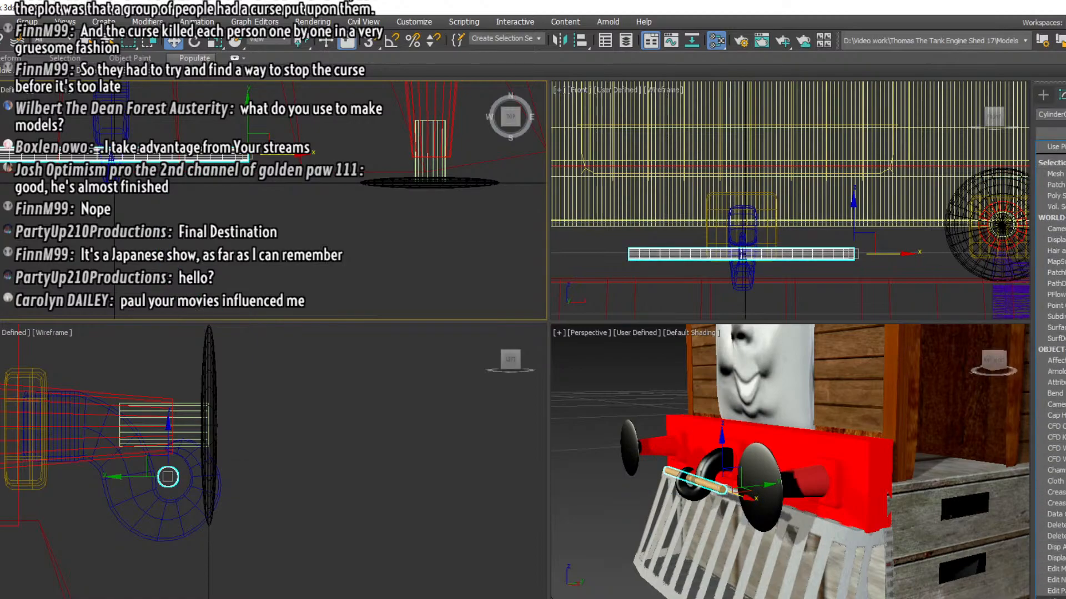
click(1054, 591)
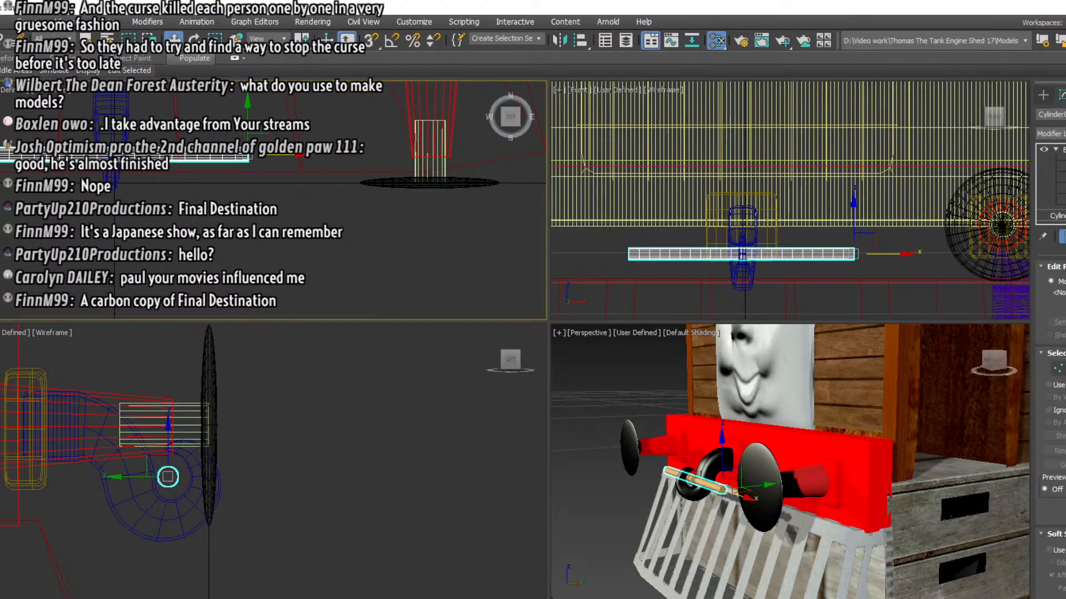
key(1)
middle_drag(124, 215, 289, 277)
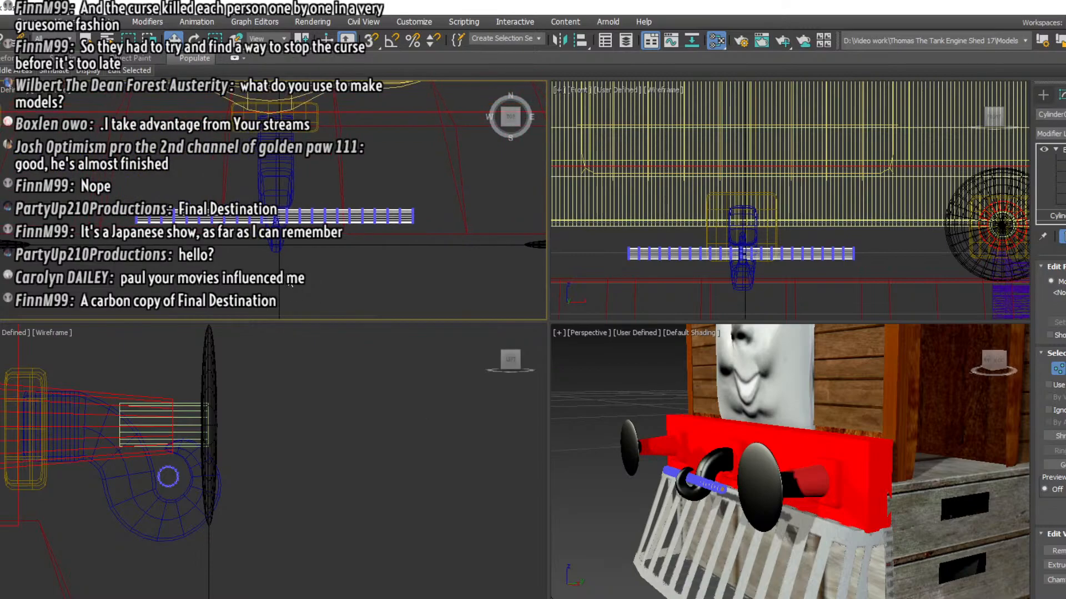
click(991, 367)
middle_drag(769, 427, 841, 410)
scroll(724, 470, up, 3)
middle_drag(724, 469, 730, 408)
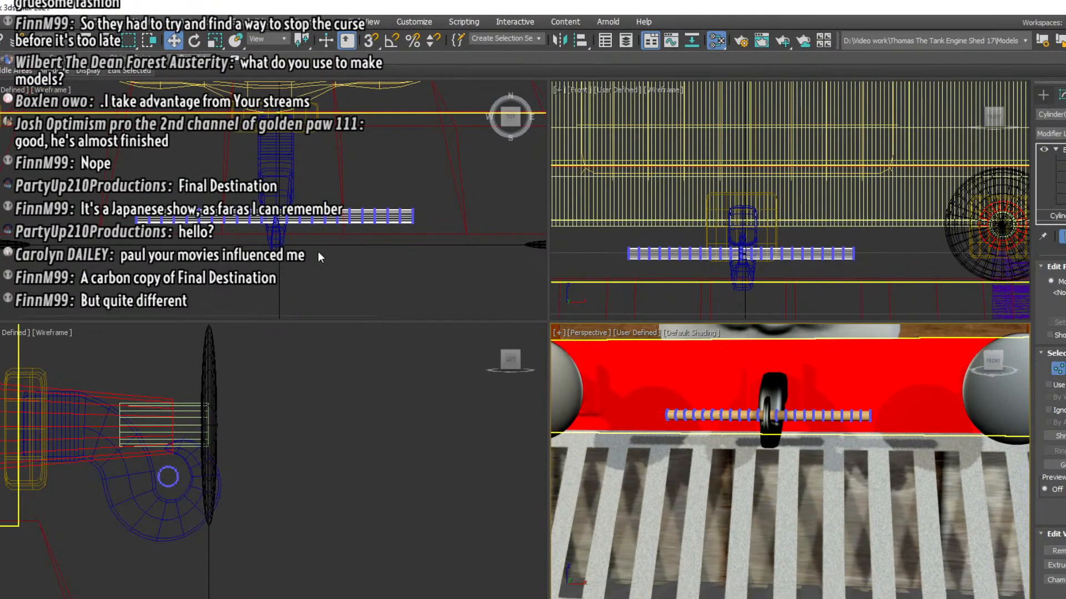
Try to angle most of the cylinder forward by rotating its vertices, and undo the rotation
drag(445, 272, 408, 170)
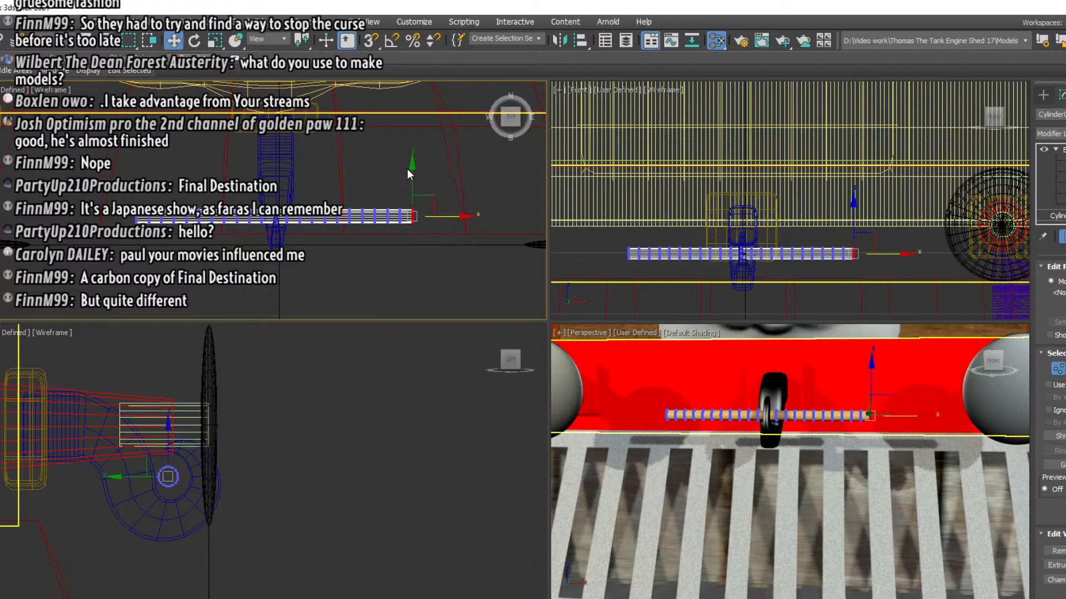
click(194, 40)
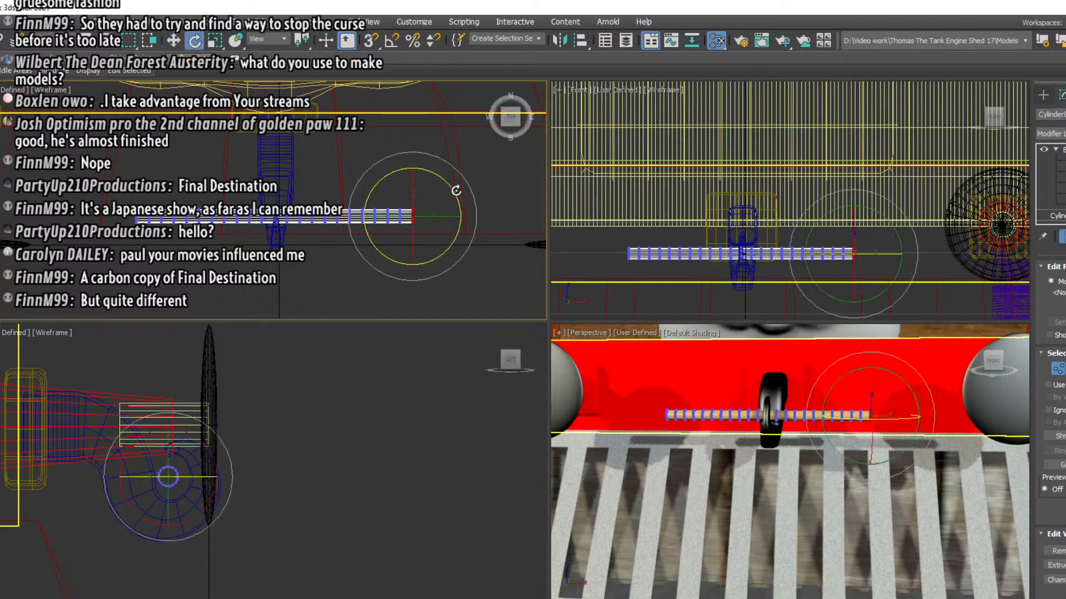
click(334, 285)
drag(438, 272, 172, 178)
drag(333, 190, 171, 191)
drag(340, 207, 282, 252)
click(177, 42)
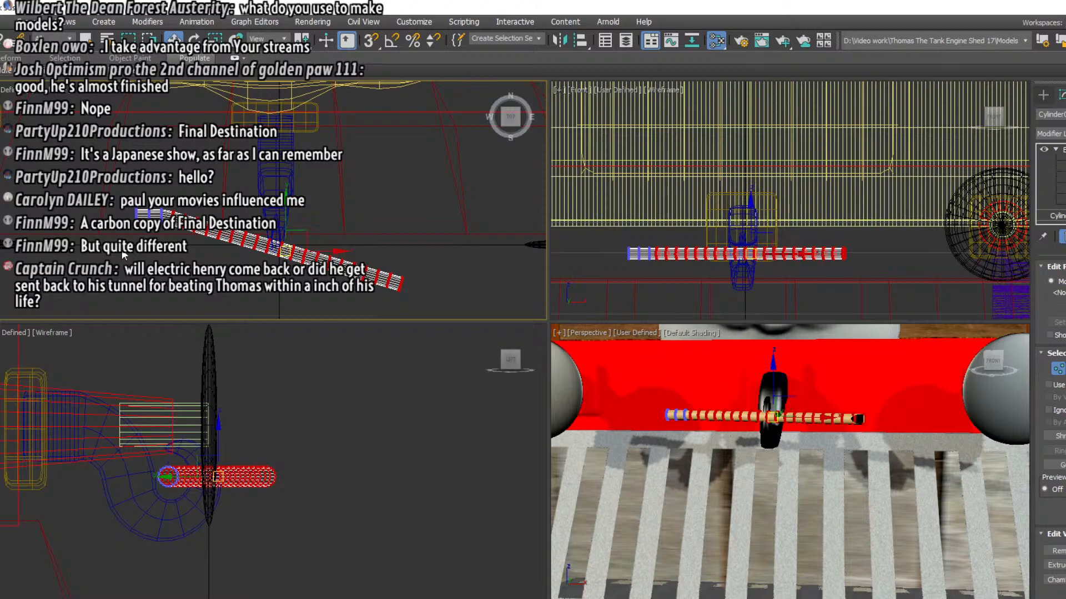
drag(123, 251, 176, 188)
key(ctrl+z)
key(ctrl+z)
key(ctrl+z)
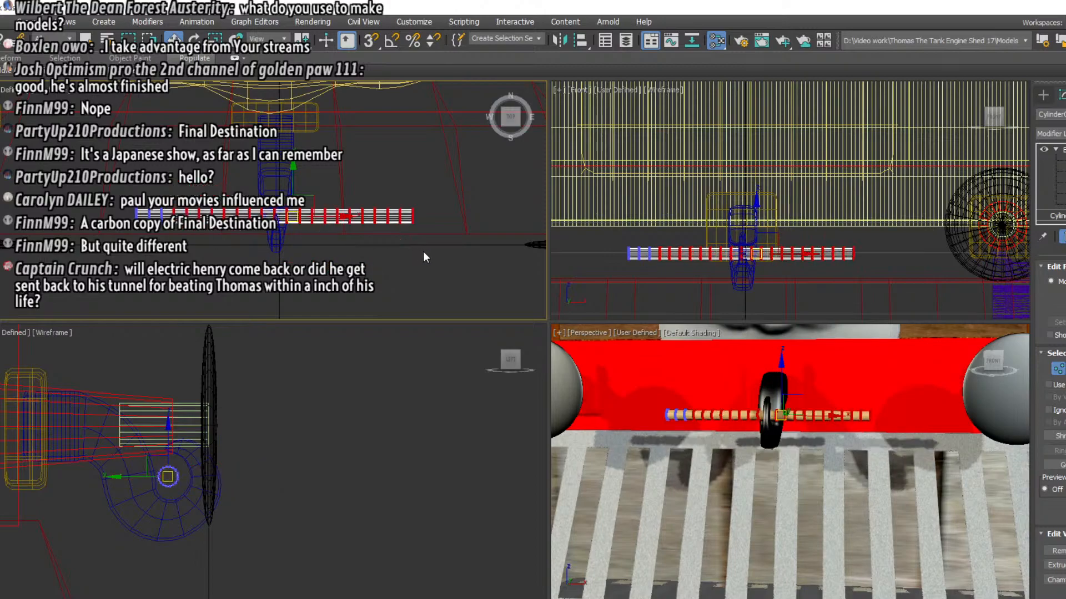
Rotate the vertices at one end of the cylinder forward in two stages to begin a rounded corner
drag(361, 195, 328, 175)
key(e)
drag(411, 186, 368, 240)
key(w)
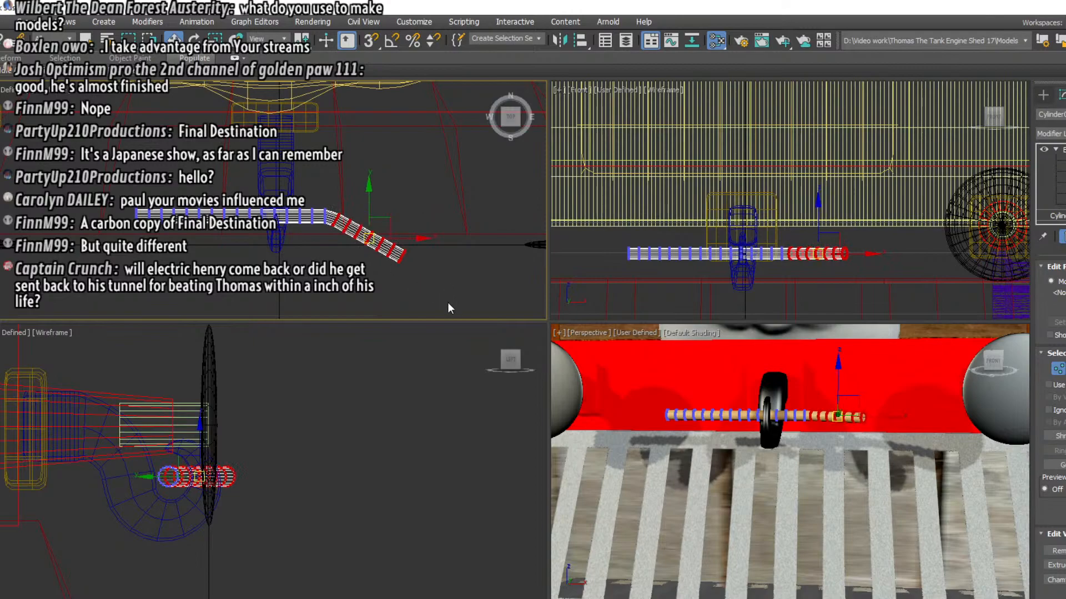
drag(440, 299, 321, 178)
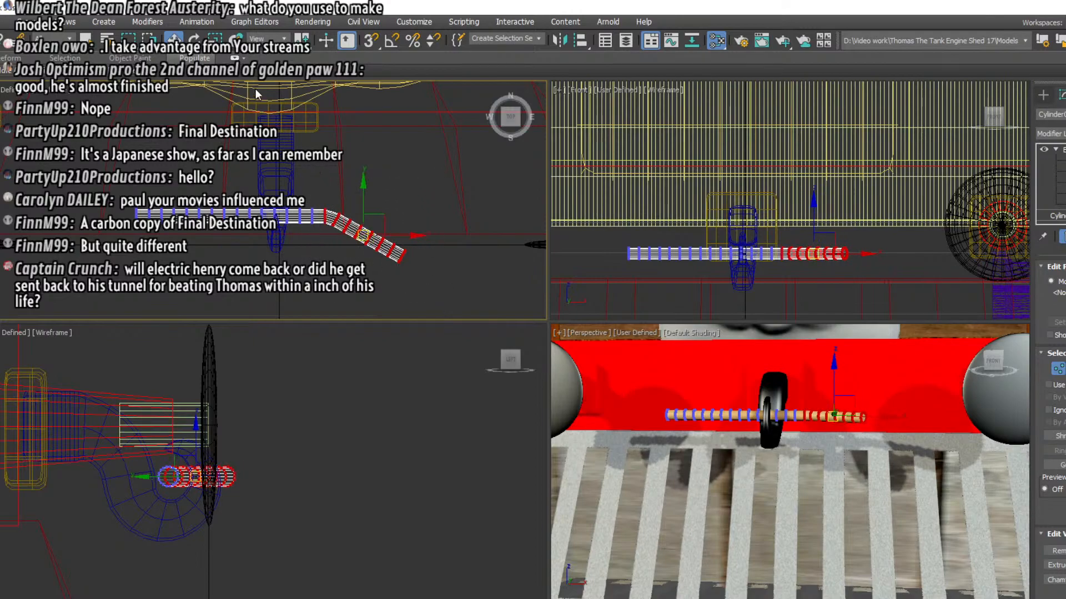
key(e)
drag(402, 205, 344, 254)
key(w)
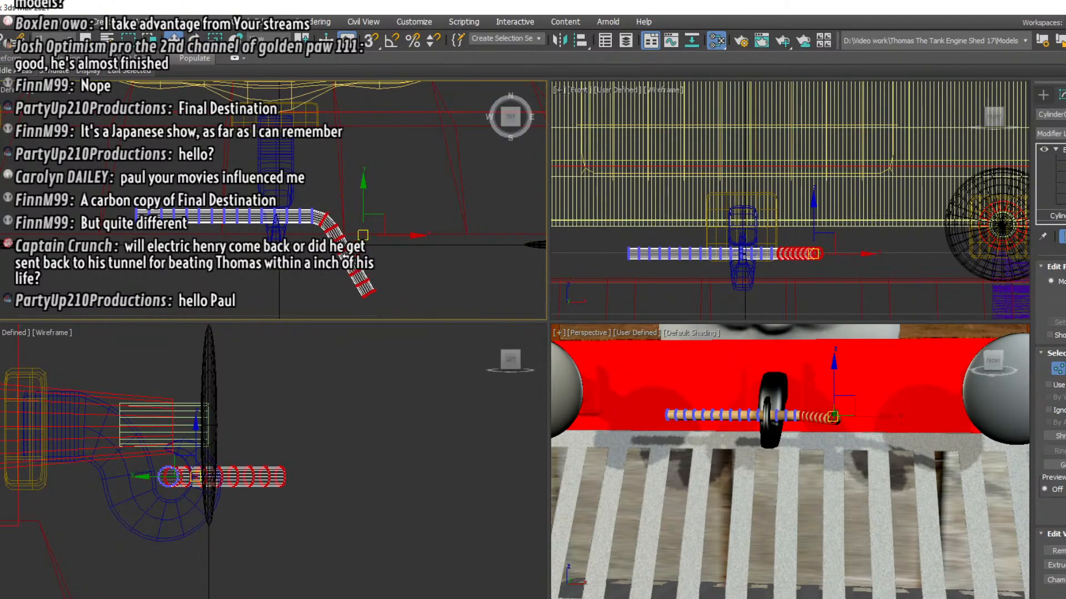
Complete the first rounded corner so that arm points straight forward, and shift it slightly inward towards the hook
drag(390, 311, 307, 185)
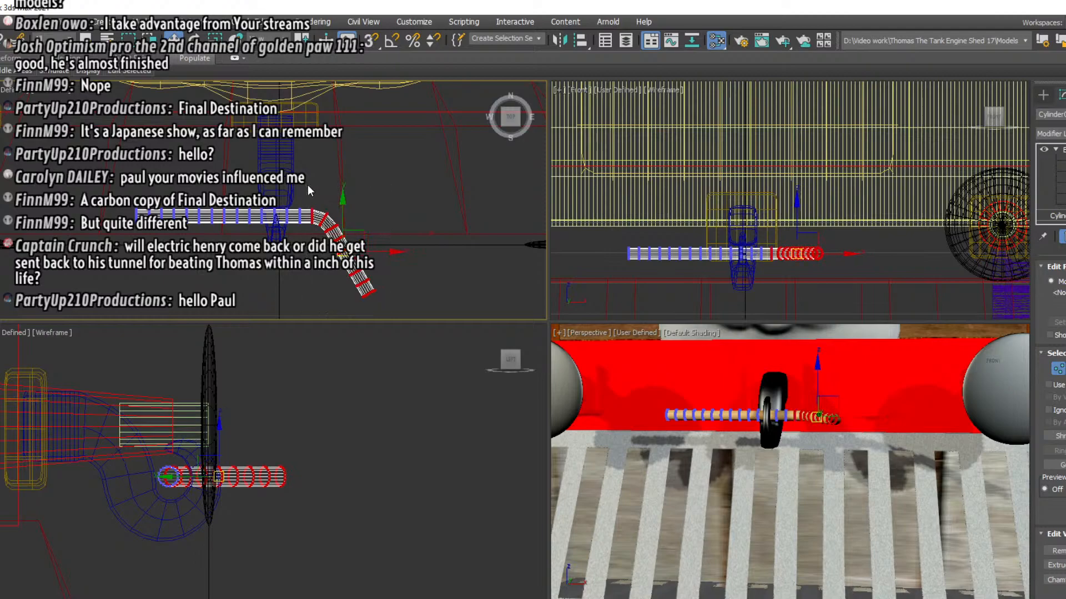
click(195, 39)
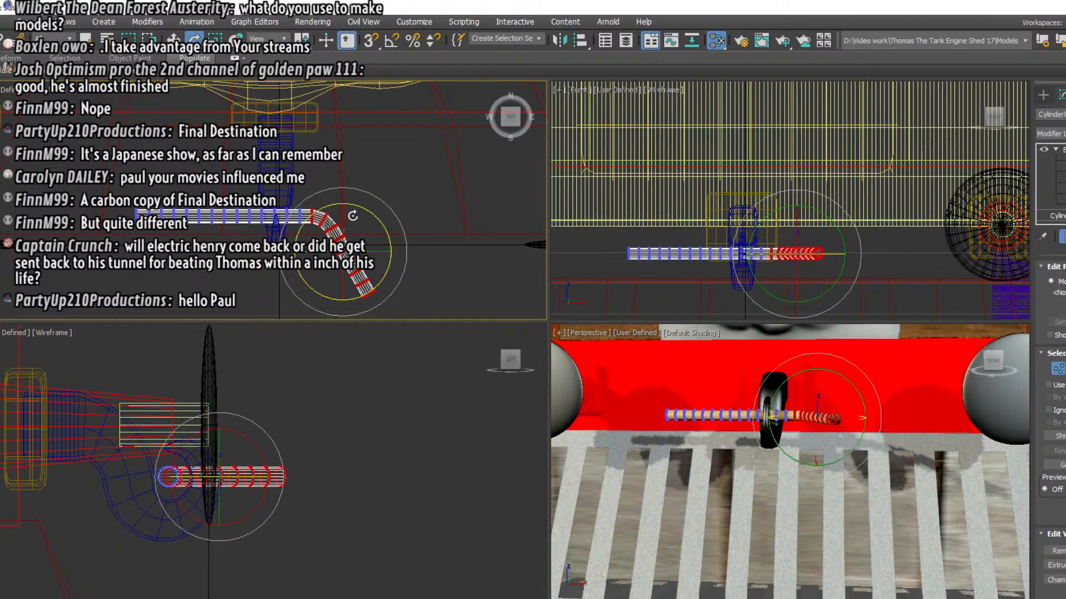
drag(379, 216, 385, 242)
click(173, 38)
click(174, 37)
drag(334, 272, 329, 266)
drag(293, 194, 365, 327)
middle_drag(380, 278, 376, 228)
click(193, 38)
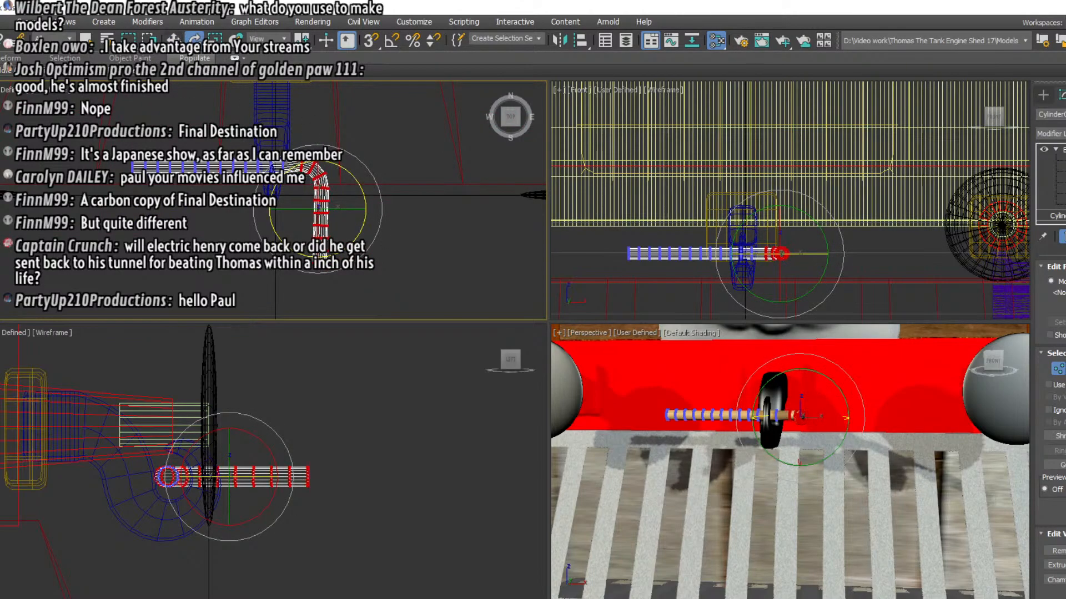
drag(344, 166, 348, 167)
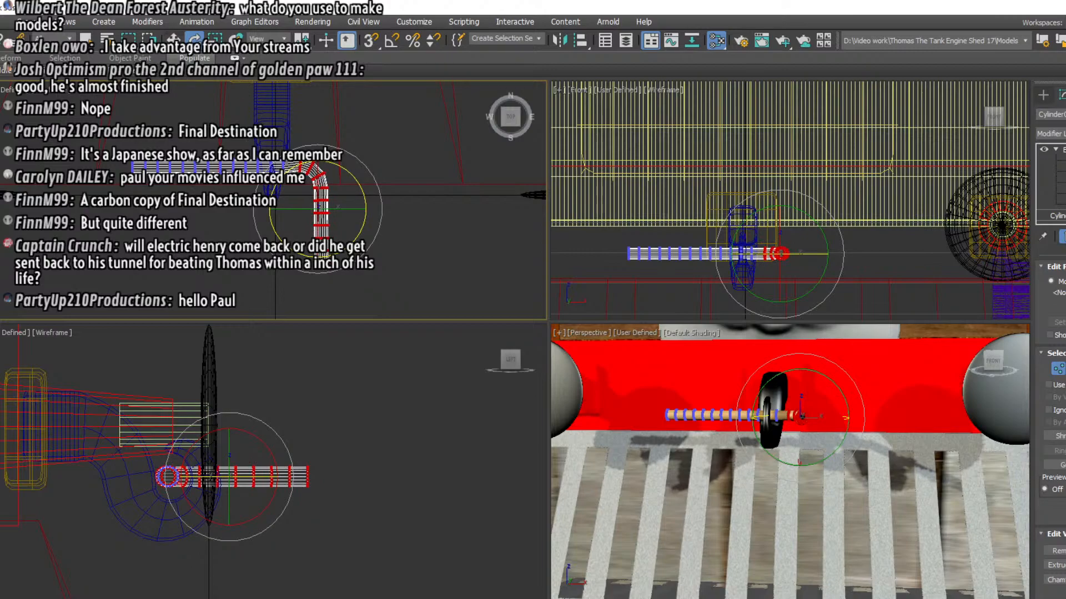
key(w)
drag(314, 210, 305, 211)
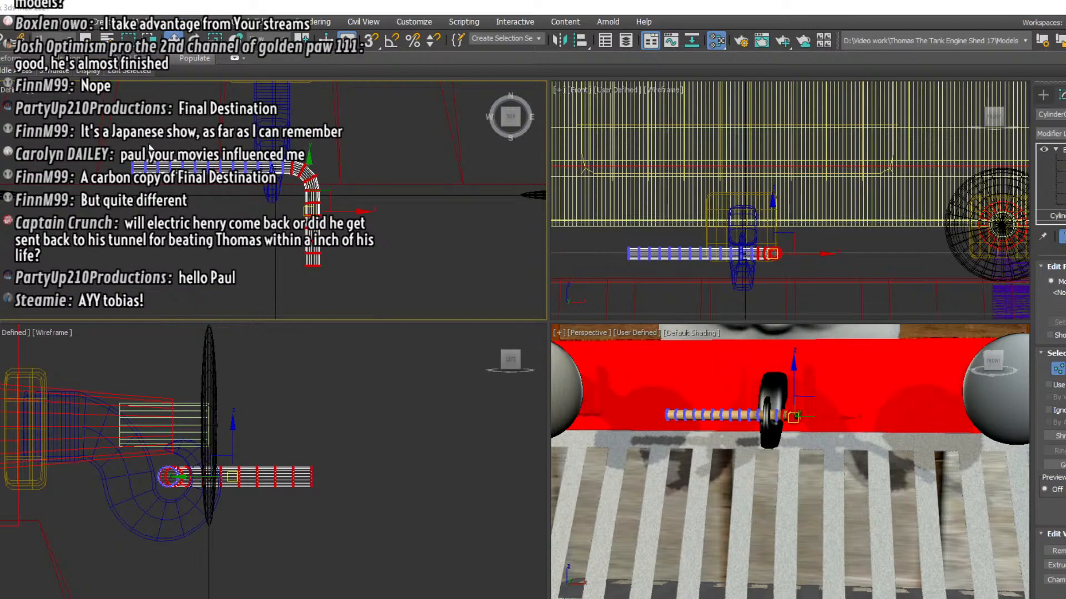
Rotate the vertices at the cylinder's other end forward in stages to begin the second rounded corner
drag(123, 140, 214, 214)
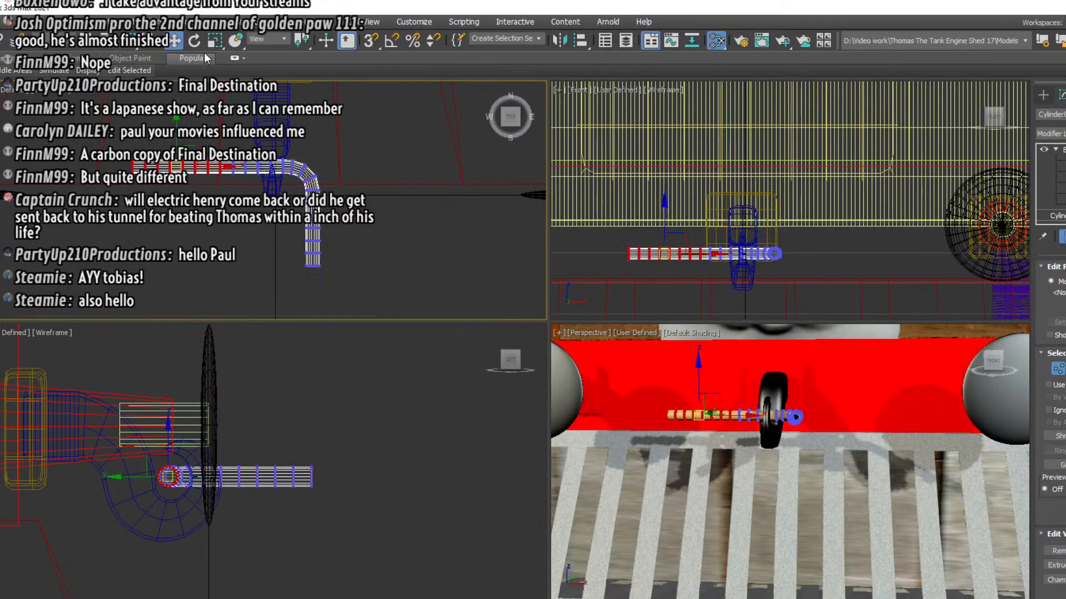
click(194, 41)
drag(132, 141, 183, 191)
click(175, 41)
drag(71, 119, 123, 193)
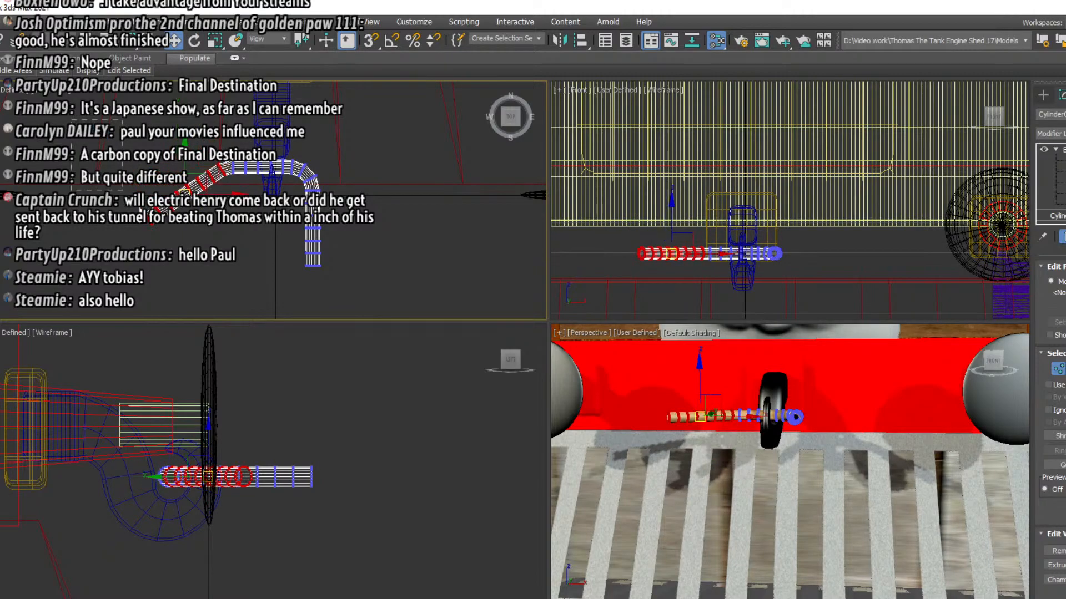
drag(237, 269, 236, 266)
key(e)
drag(149, 170, 205, 209)
click(172, 41)
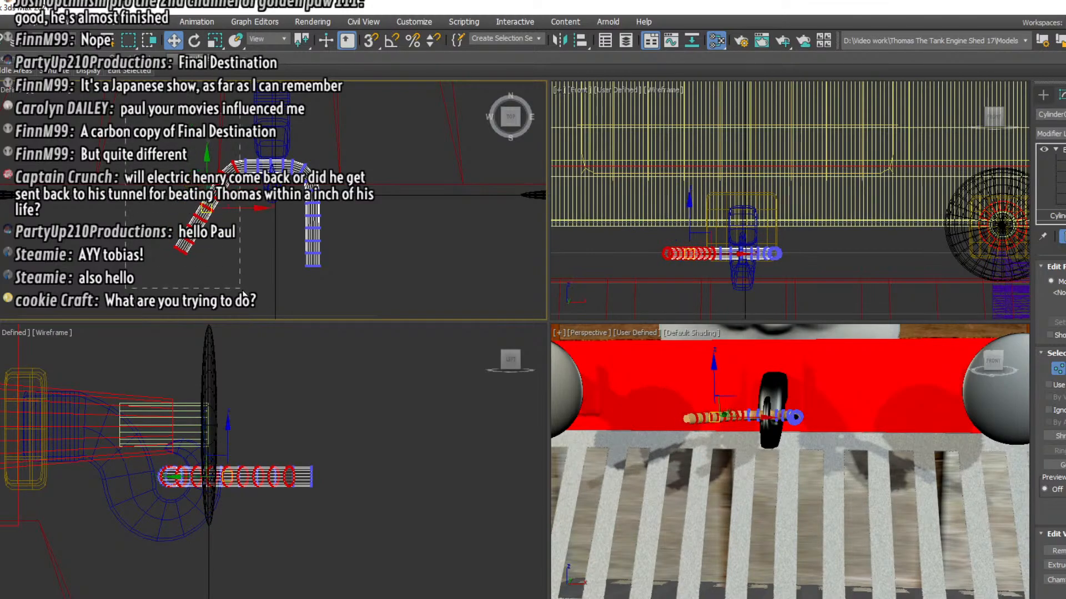
Finish rotating the second arm until it runs parallel to the first, forming a U-shaped link
click(199, 43)
mouse_move(183, 167)
mouse_down()
mouse_move(174, 205)
mouse_move(228, 215)
mouse_up()
click(174, 40)
mouse_move(149, 117)
mouse_down()
mouse_move(260, 268)
mouse_move(260, 284)
mouse_up()
click(194, 40)
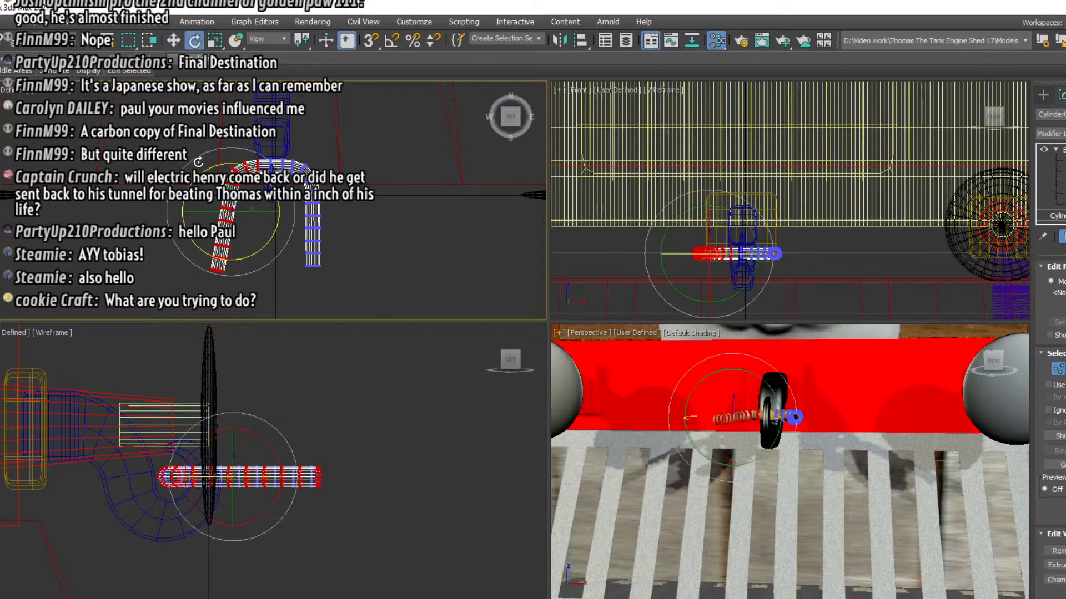
drag(199, 174, 240, 215)
click(175, 41)
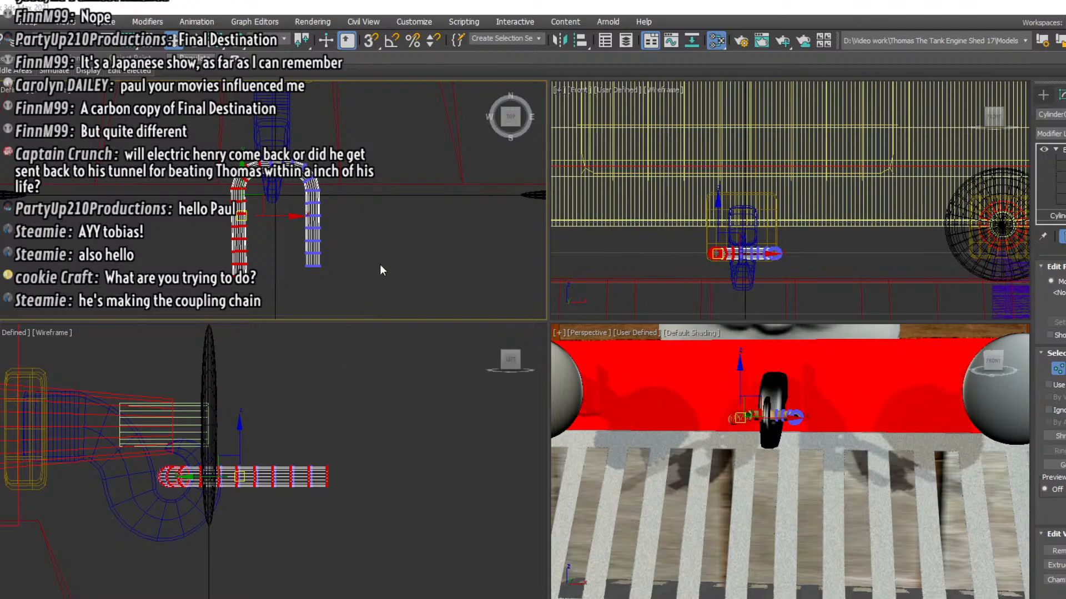
Leave vertex editing and reselect the whole U-shaped coupling link
click(1063, 149)
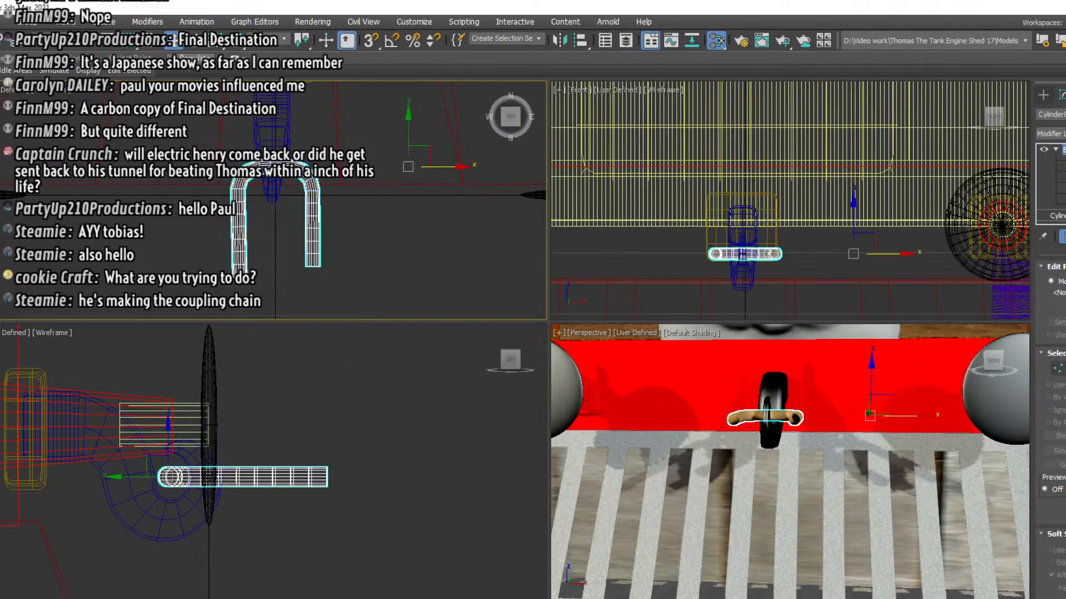
click(1056, 216)
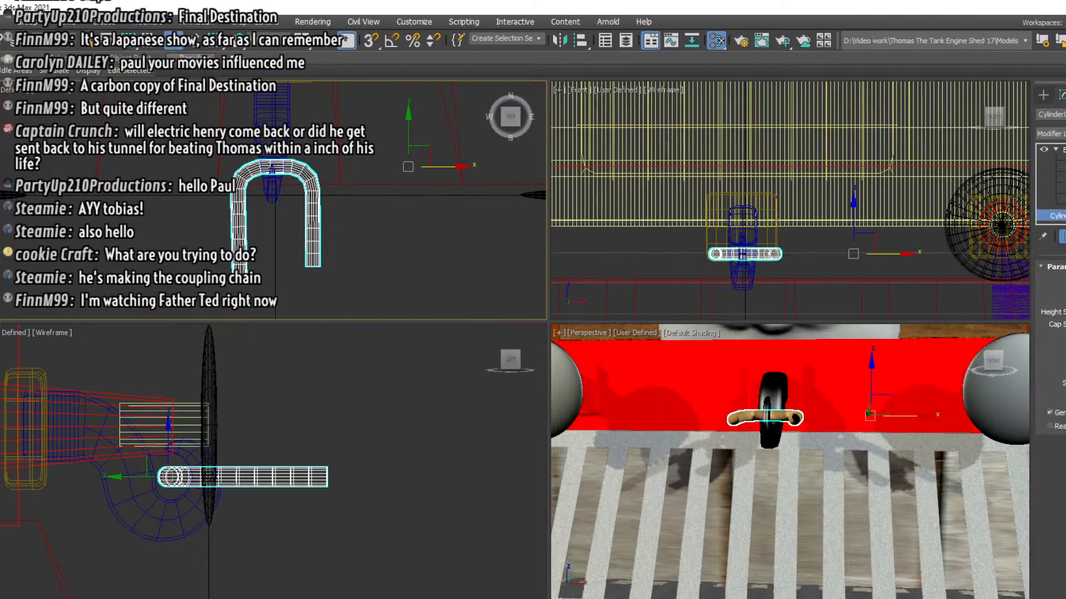
key(e)
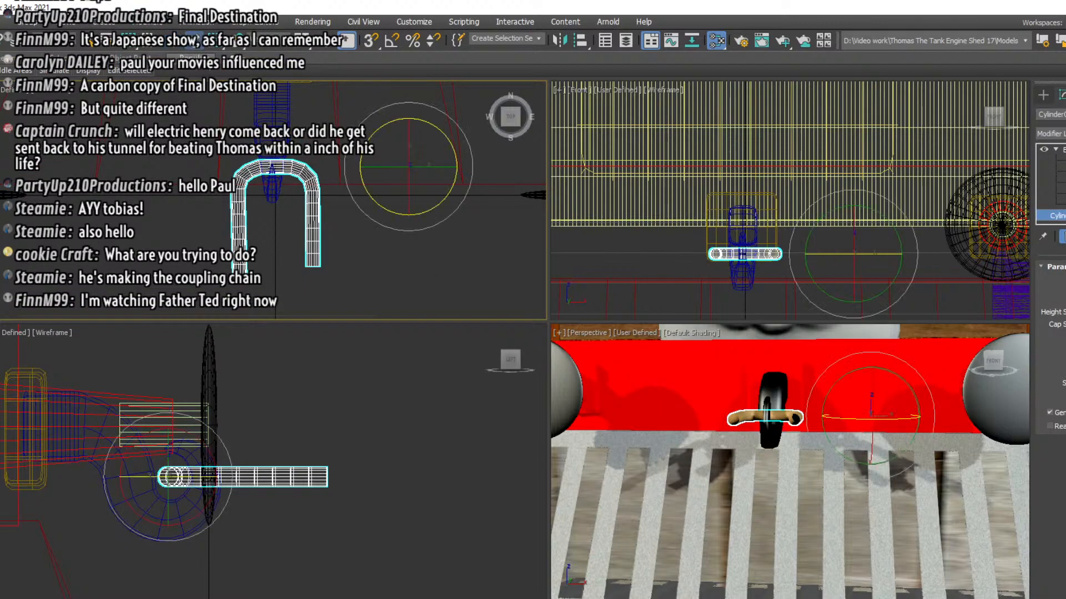
click(371, 274)
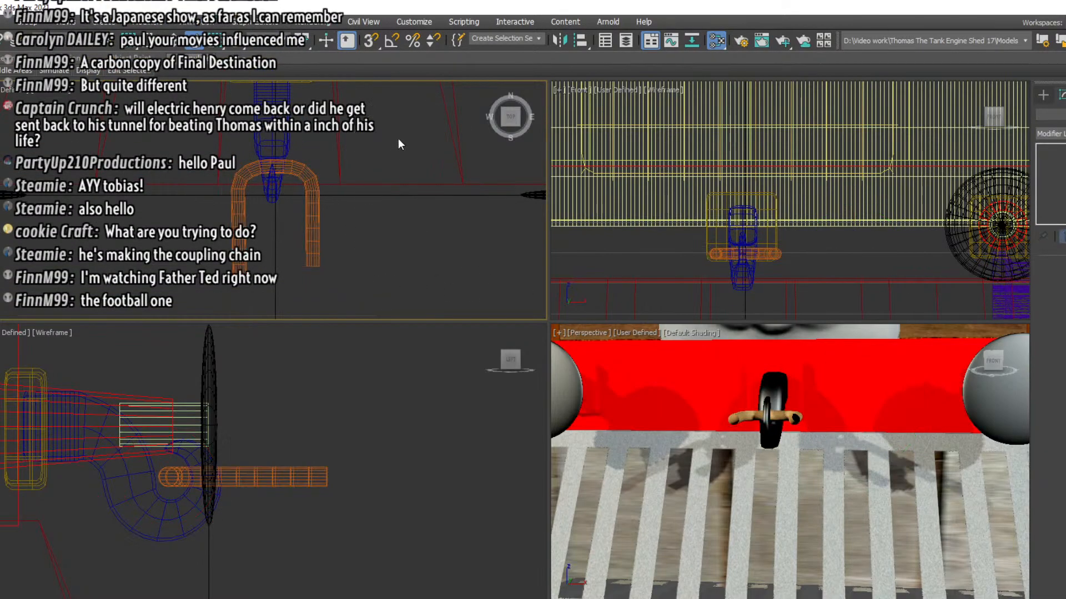
click(310, 174)
drag(407, 134, 422, 252)
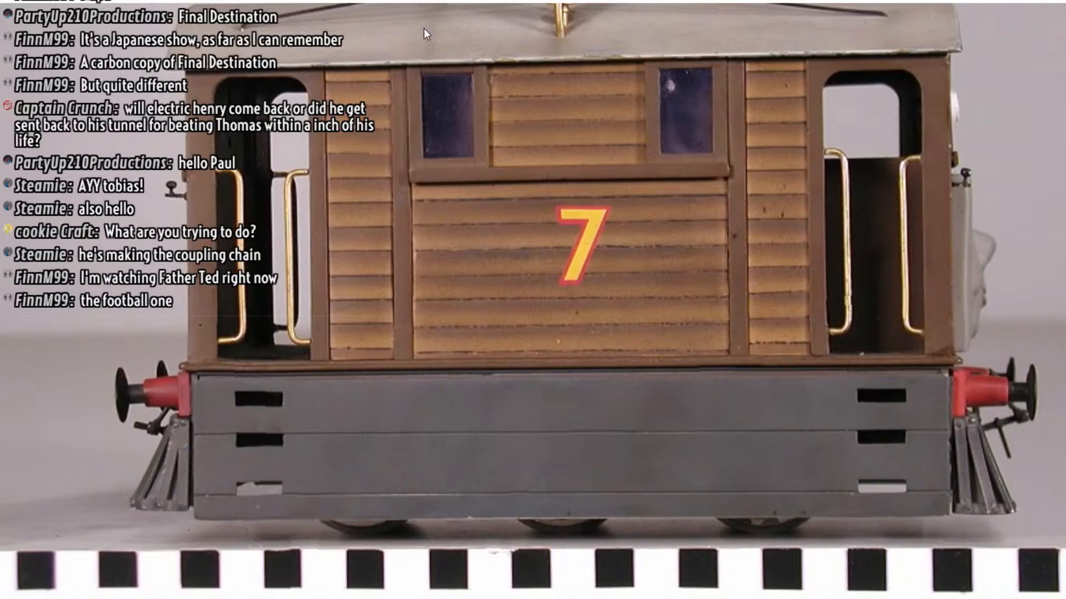
Switch to the side-view reference photo of the Toby model and examine the front buffer and coupling up close
click(482, 2)
drag(483, 21, 489, 21)
drag(750, 407, 502, 368)
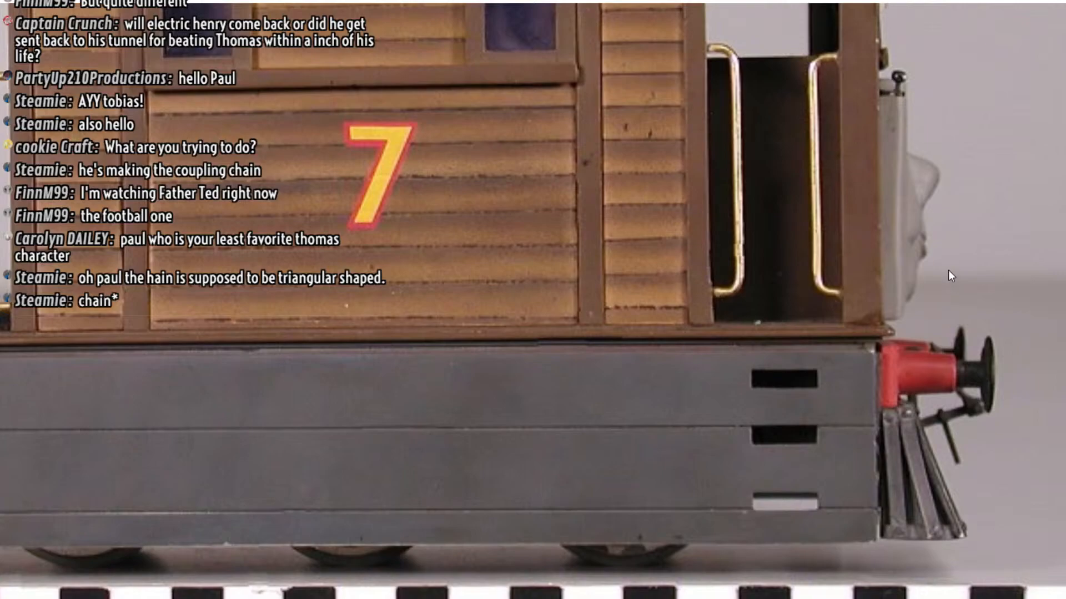
Browse the reference images to the front-view photo of the Toby model and examine its coupling up close
key(Right)
key(Right)
key(Right)
key(Right)
key(Right)
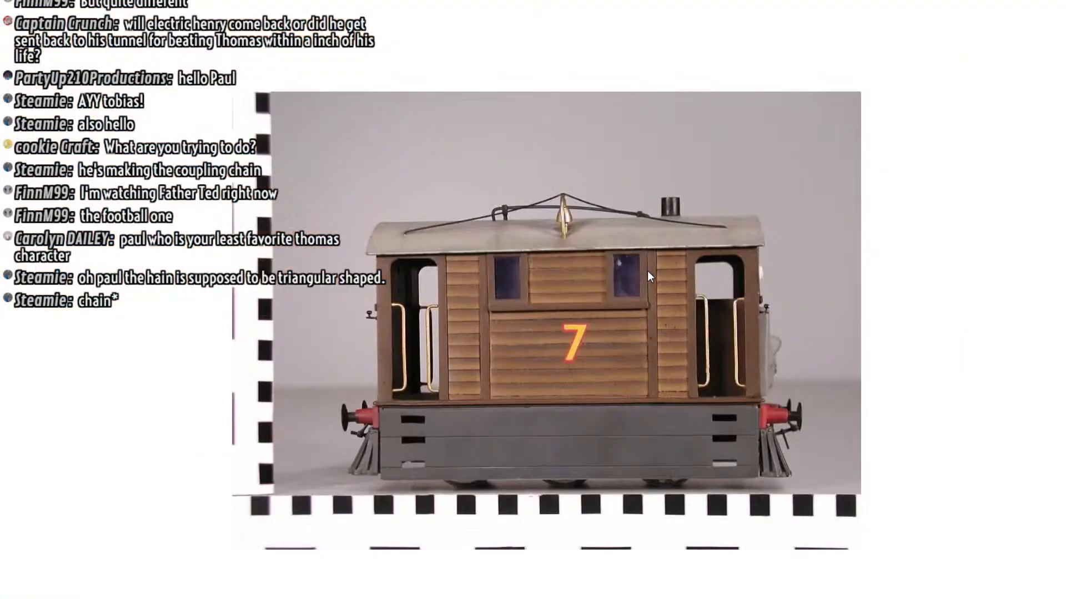
key(Right)
key(Right)
key(Right)
key(Right)
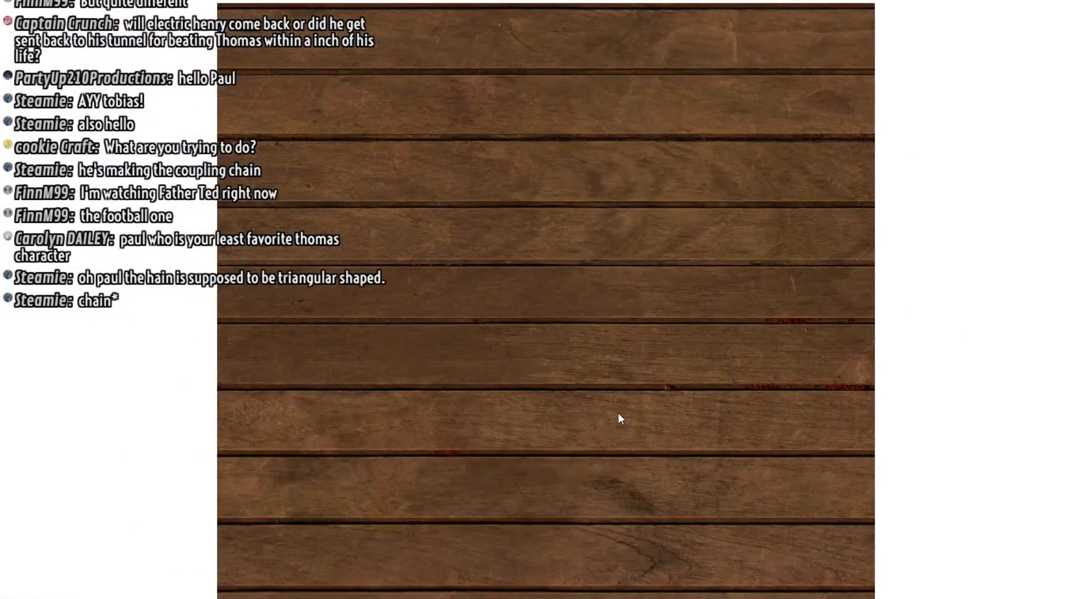
key(Right)
key(Right)
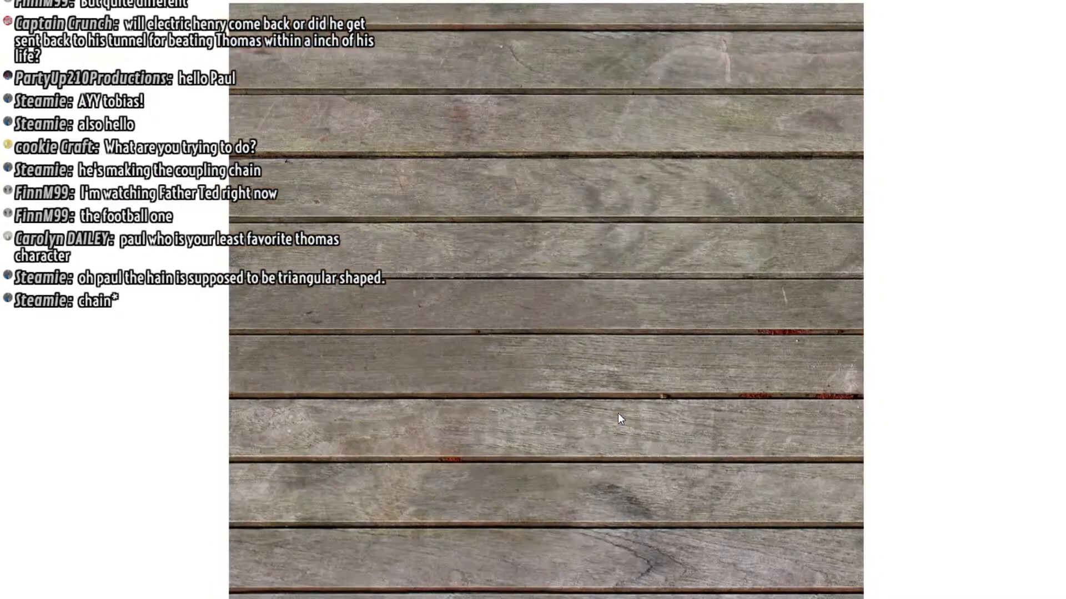
key(Right)
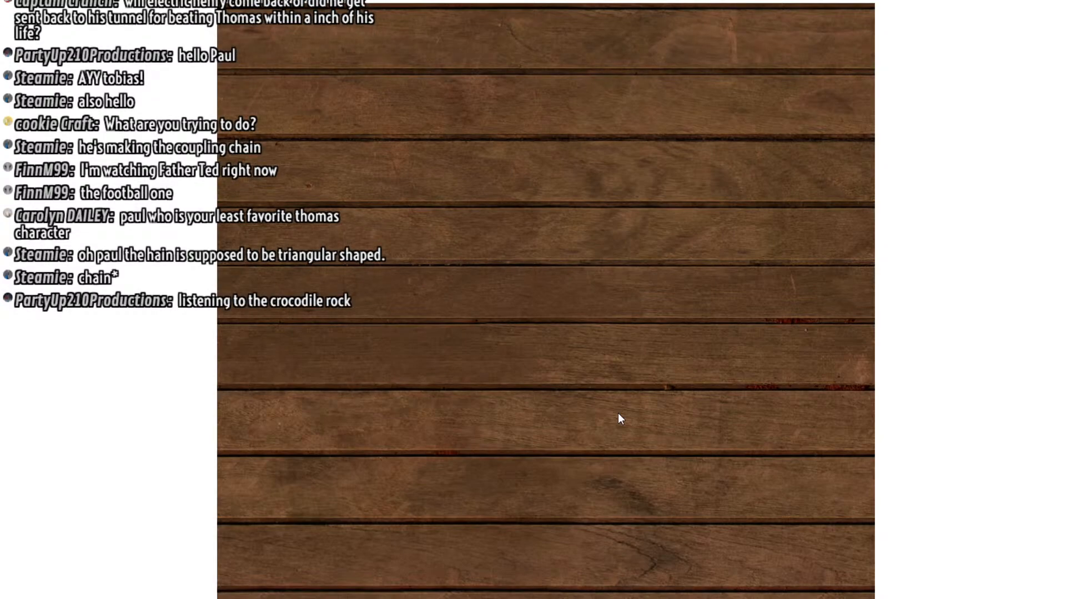
key(Right)
key(Right)
key(Right)
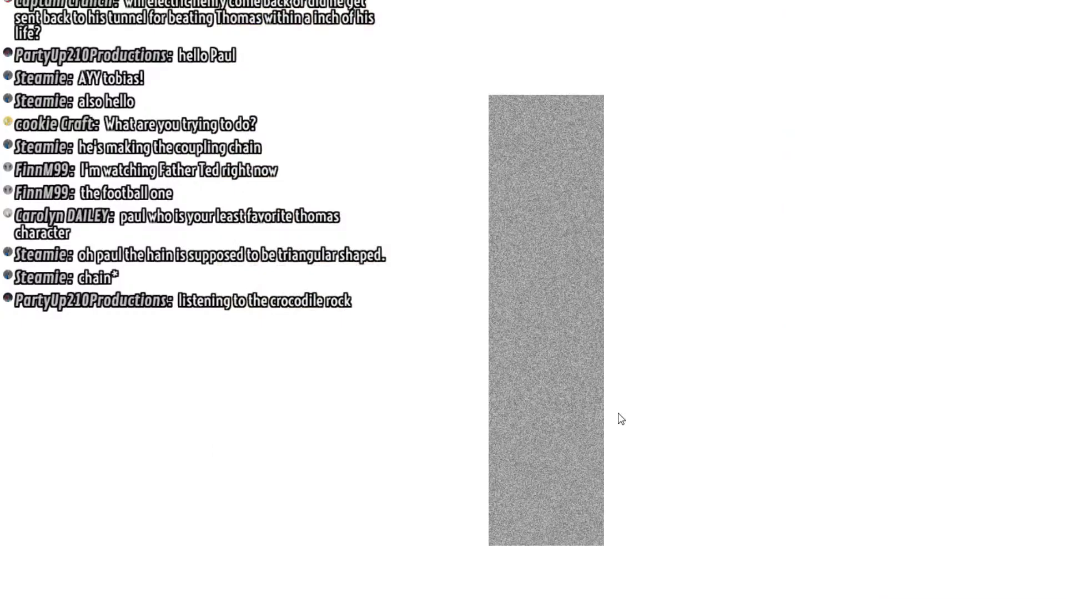
key(Right)
key(Right)
key(Right)
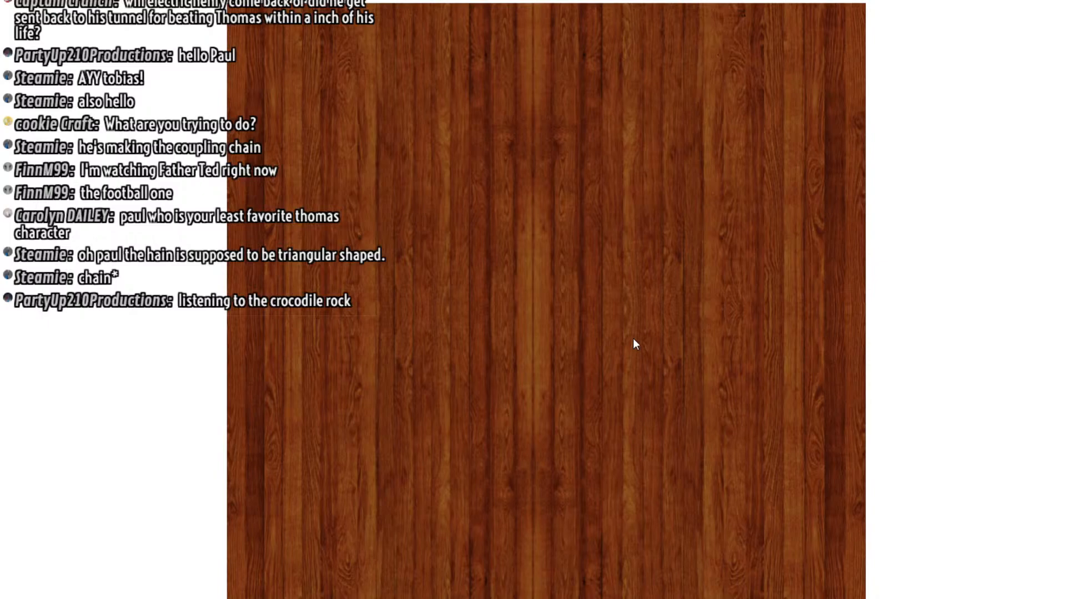
key(Right)
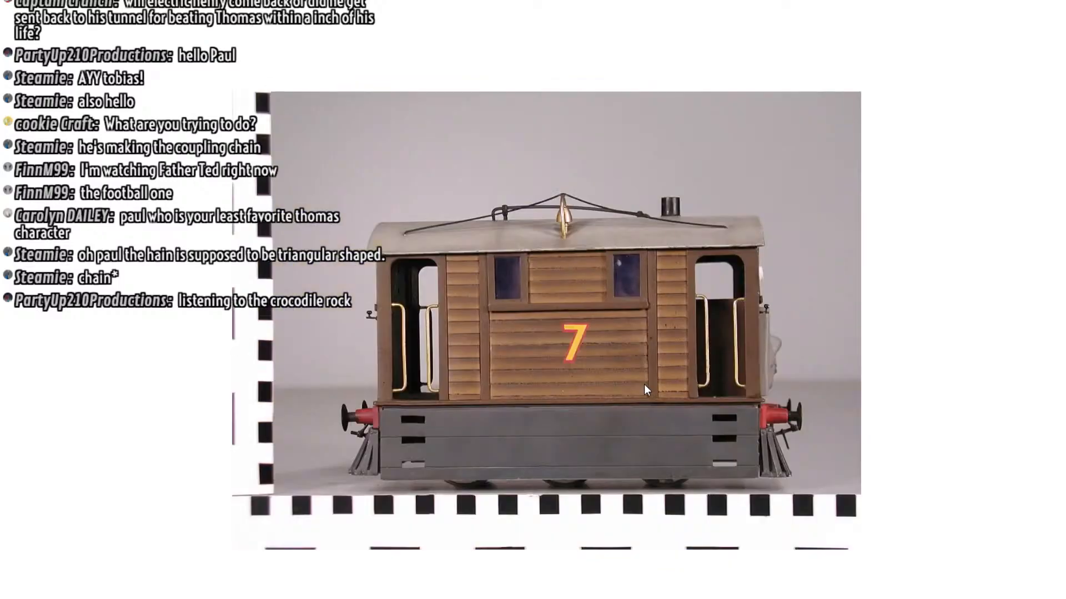
key(Right)
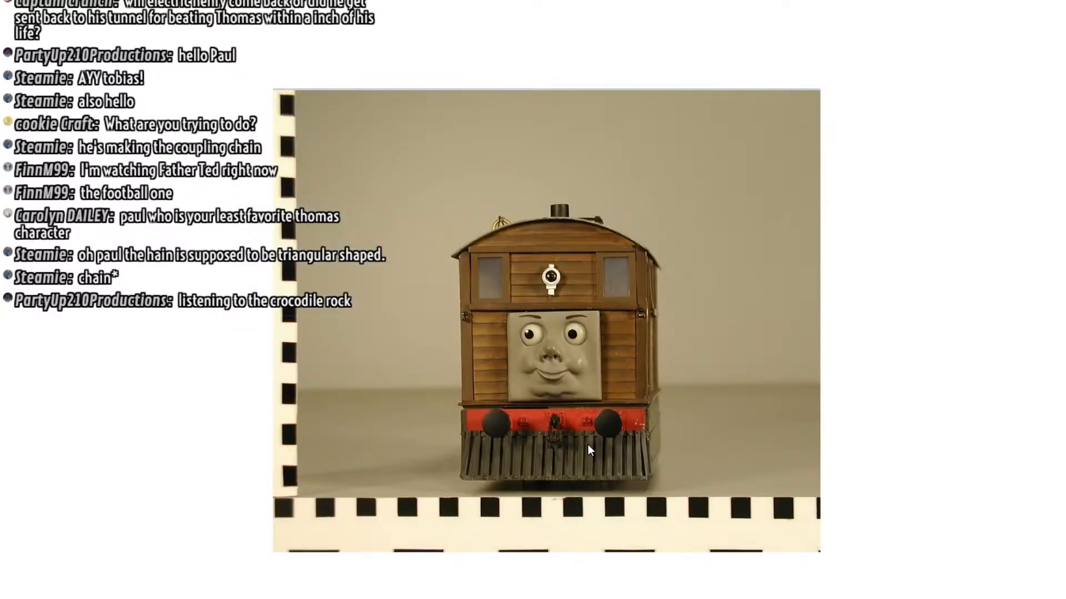
scroll(565, 428, up, 3)
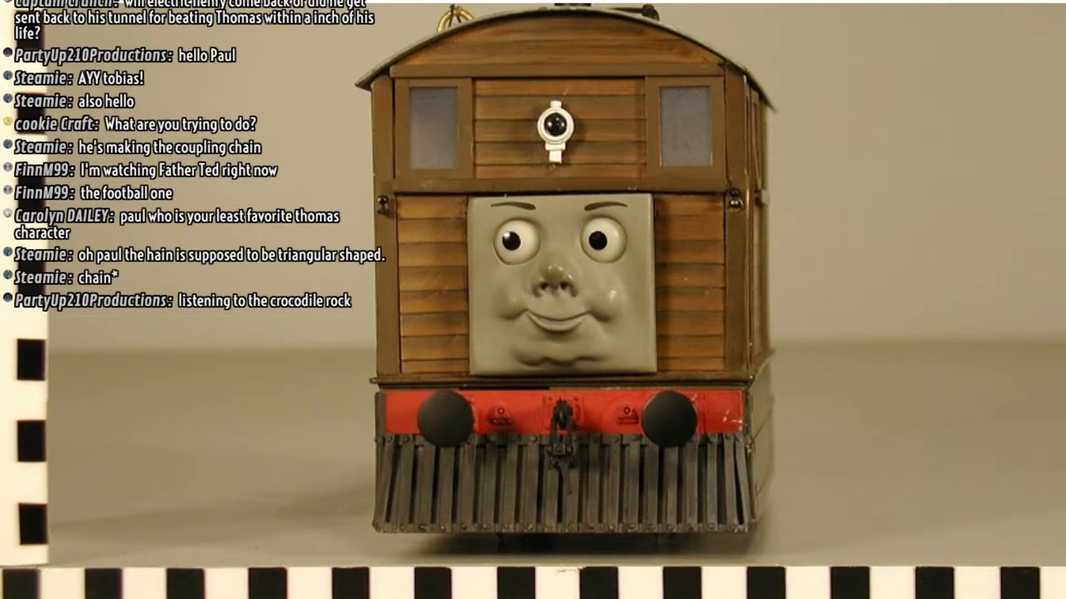
Switch back to 3ds Max, resume vertex editing on the U-shaped link, and shift its left arm in the front view slightly inward
key(alt+Tab)
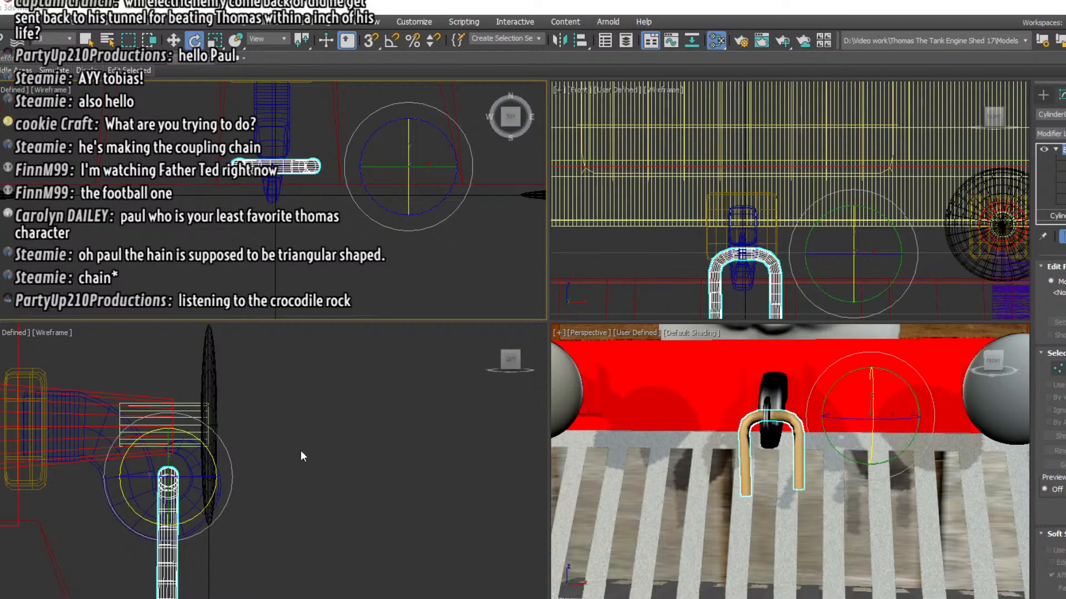
scroll(688, 210, up, 5)
scroll(688, 210, down, 2)
key(1)
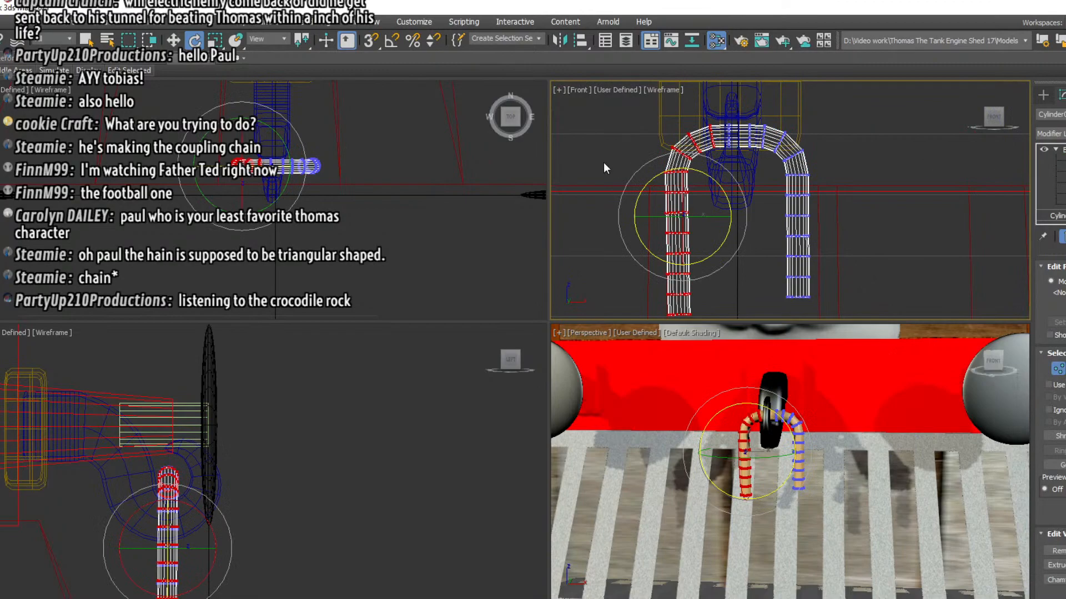
click(617, 123)
drag(700, 117, 772, 162)
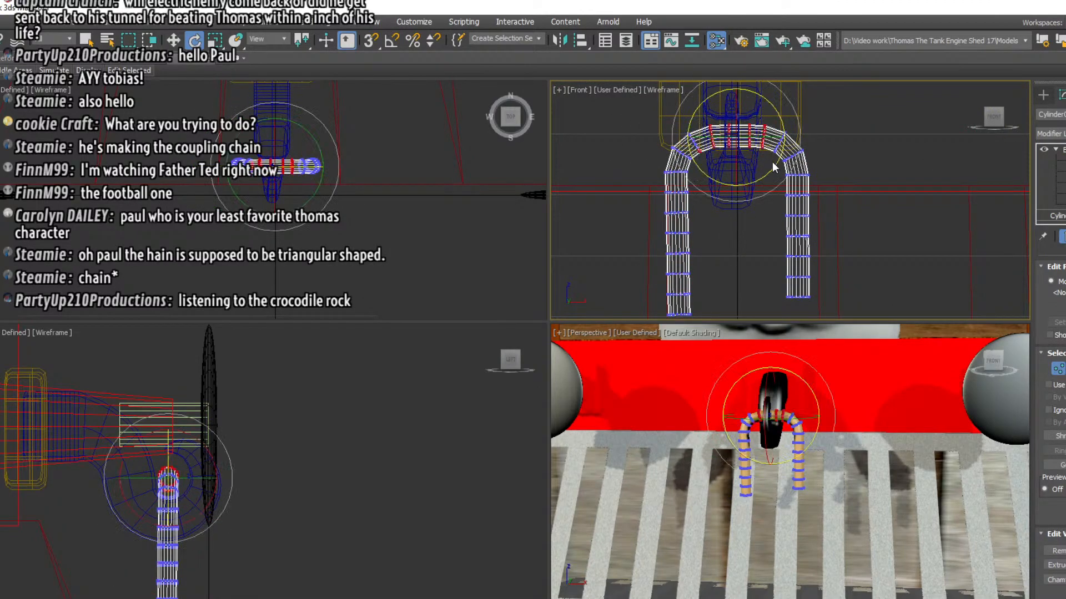
click(902, 167)
middle_drag(869, 207, 869, 193)
drag(631, 105, 719, 313)
key(w)
drag(720, 204, 724, 204)
Select the link's right arm vertices in the front view and move them slightly inward in stages
drag(758, 98, 835, 291)
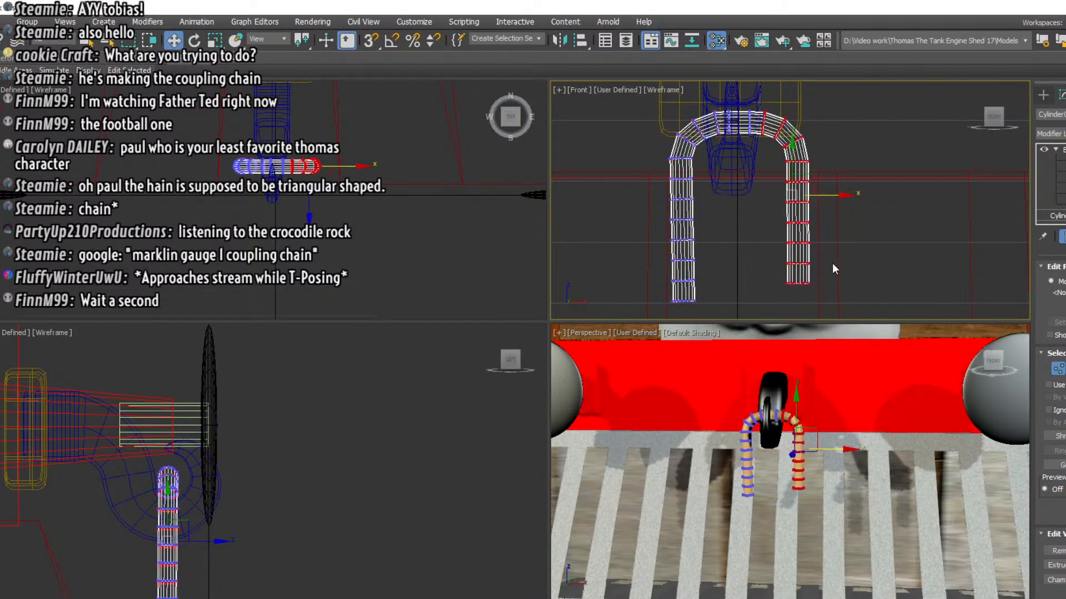
drag(825, 195, 820, 195)
drag(744, 96, 832, 292)
drag(820, 192, 816, 193)
Narrow the link further by moving the left arm inward and slightly up, and the right arm inward
drag(622, 102, 710, 317)
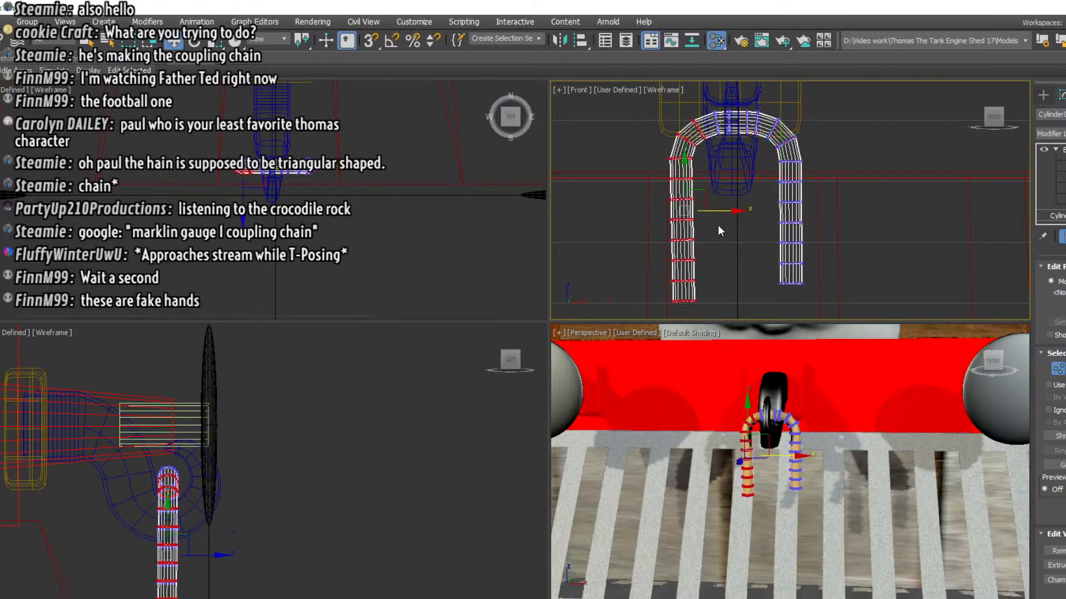
drag(719, 209, 724, 208)
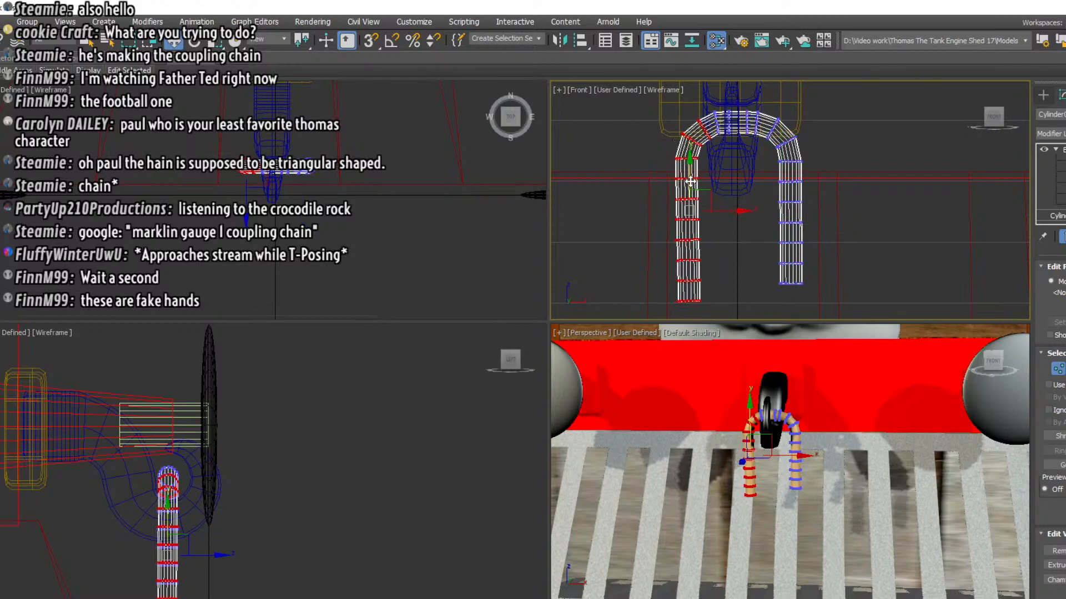
drag(690, 176, 690, 173)
drag(823, 170, 764, 298)
drag(788, 205, 775, 205)
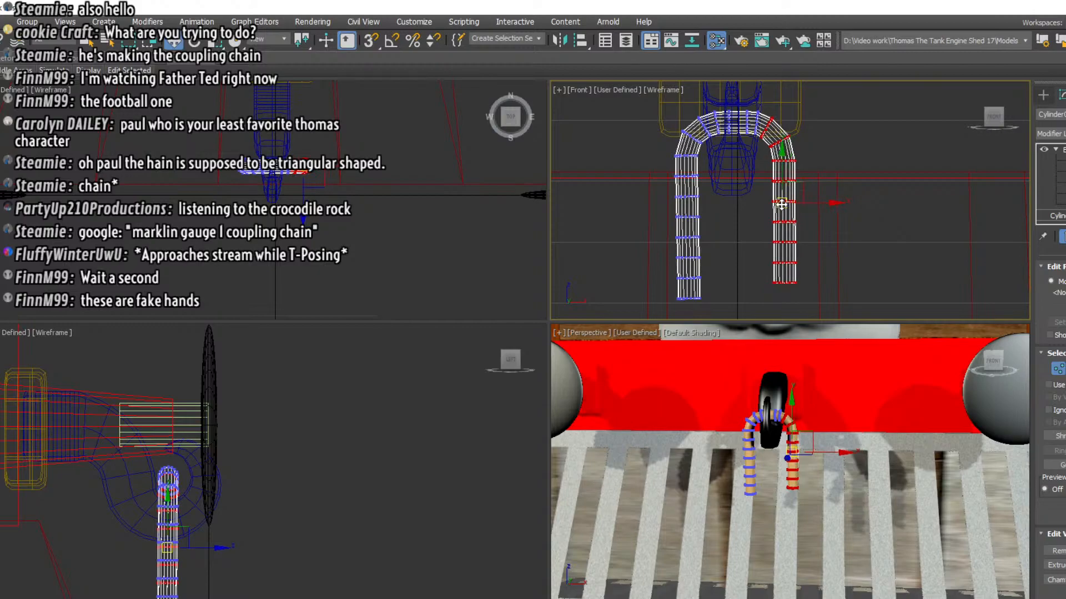
click(195, 43)
drag(818, 178, 822, 183)
click(174, 42)
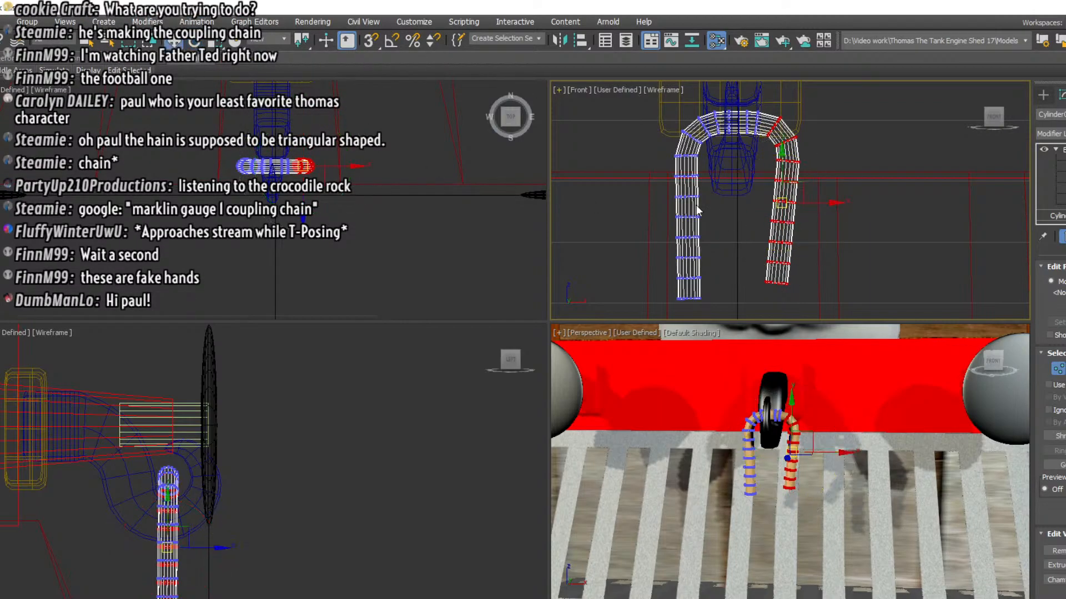
key(ctrl+z)
key(ctrl+z)
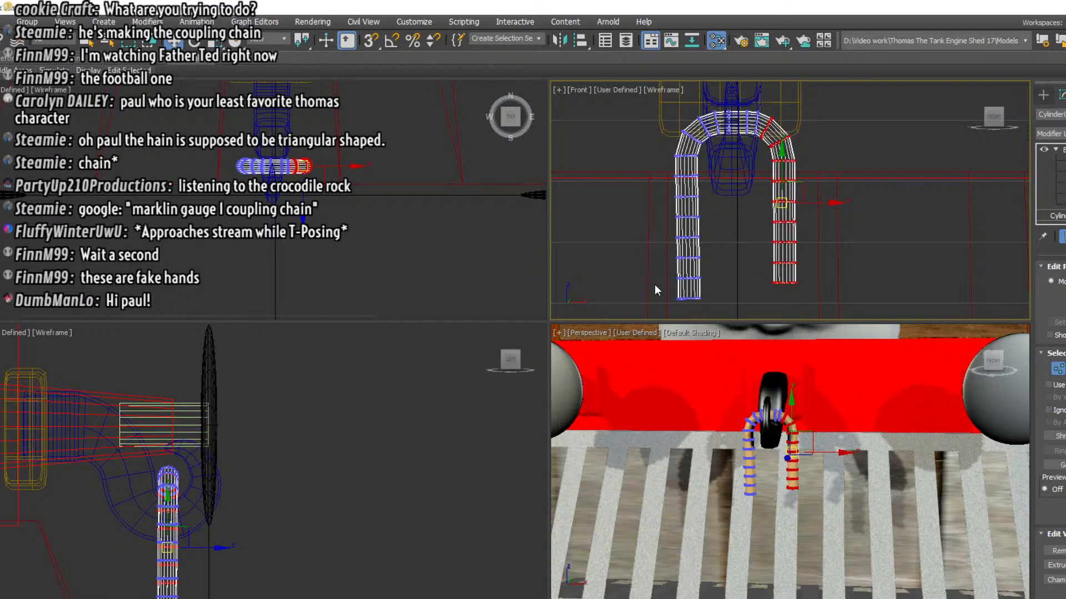
Lower the end vertices of the link's right arm until it is level with the left arm's end
drag(764, 216, 812, 303)
drag(784, 213, 784, 230)
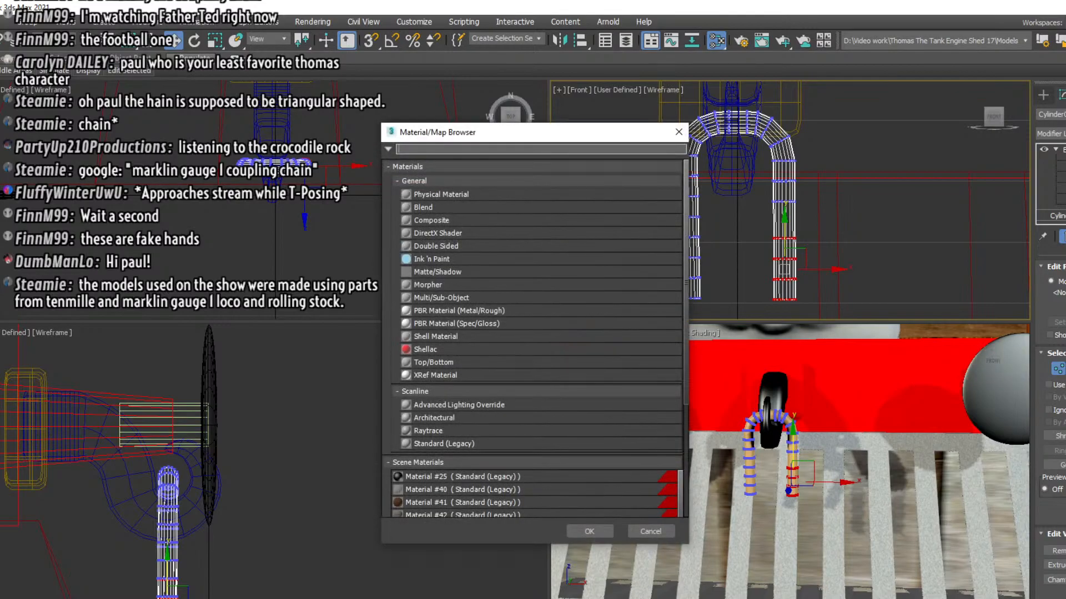
Dismiss the material browser, give the whole link the black material, and return to editing its vertices
click(646, 527)
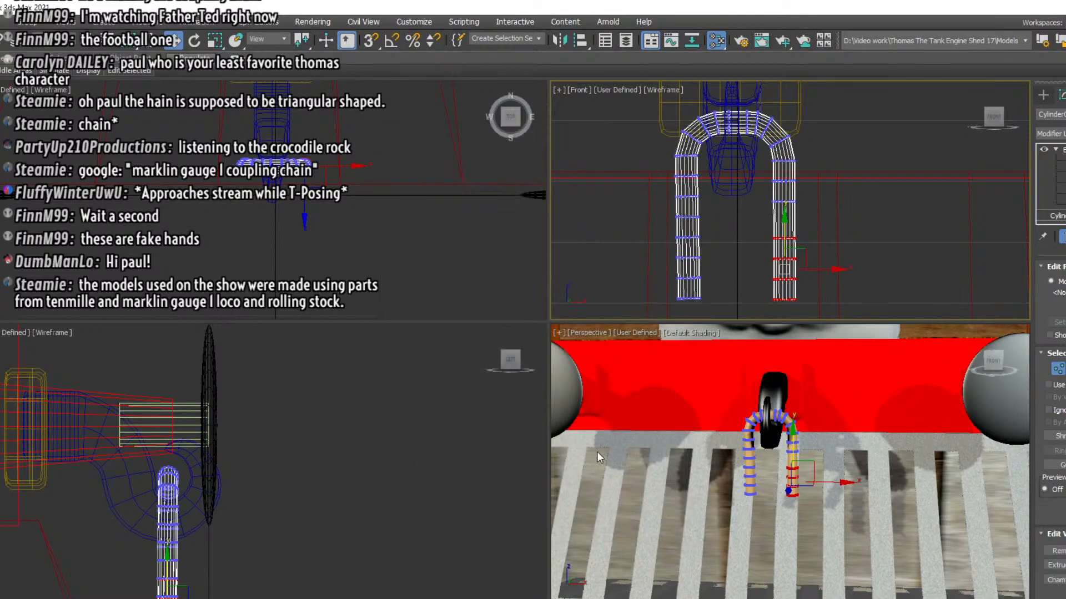
click(1058, 216)
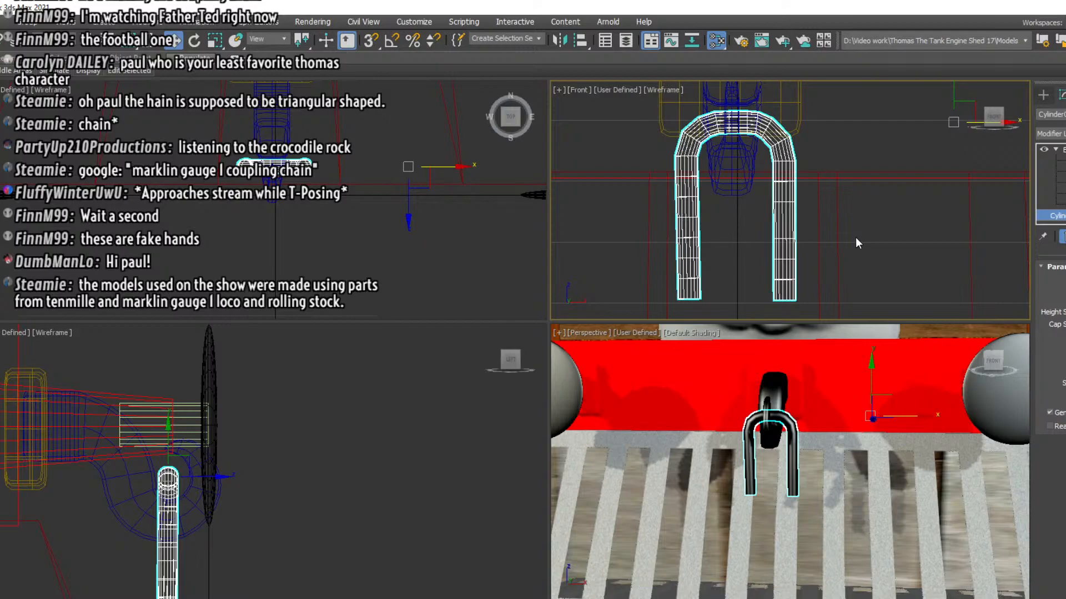
click(793, 221)
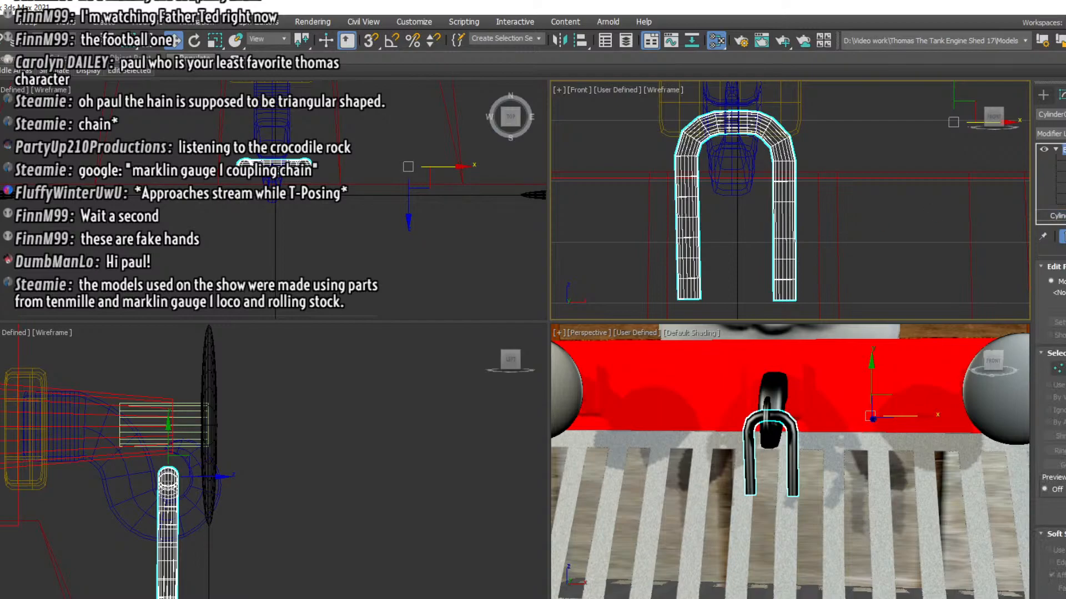
key(2)
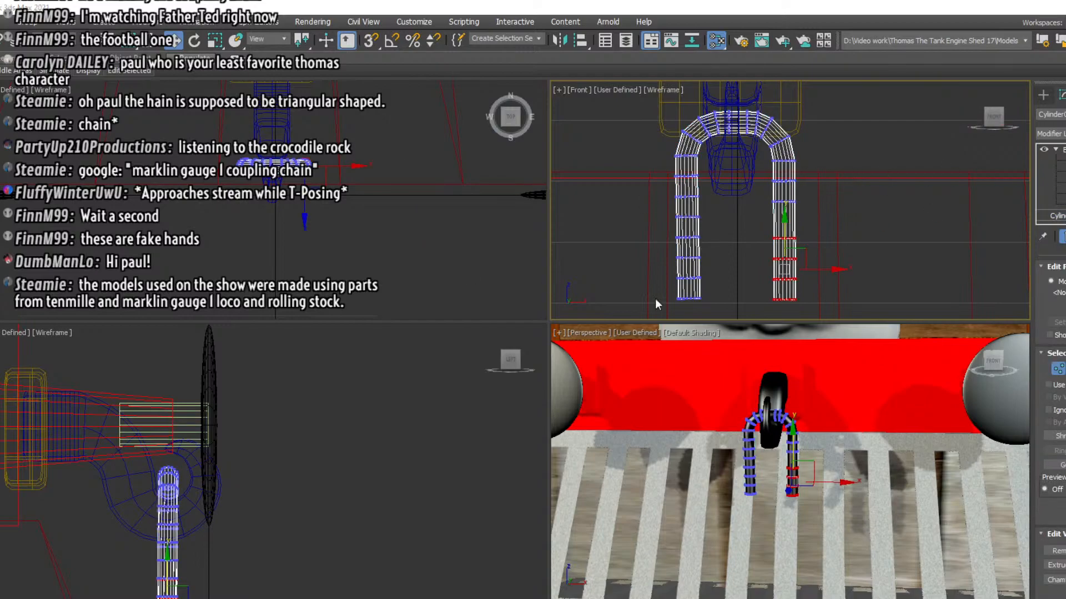
Rotate the link's left arm so its lower end splays outward, and shift the arm slightly to keep the bend smooth
drag(661, 149, 728, 305)
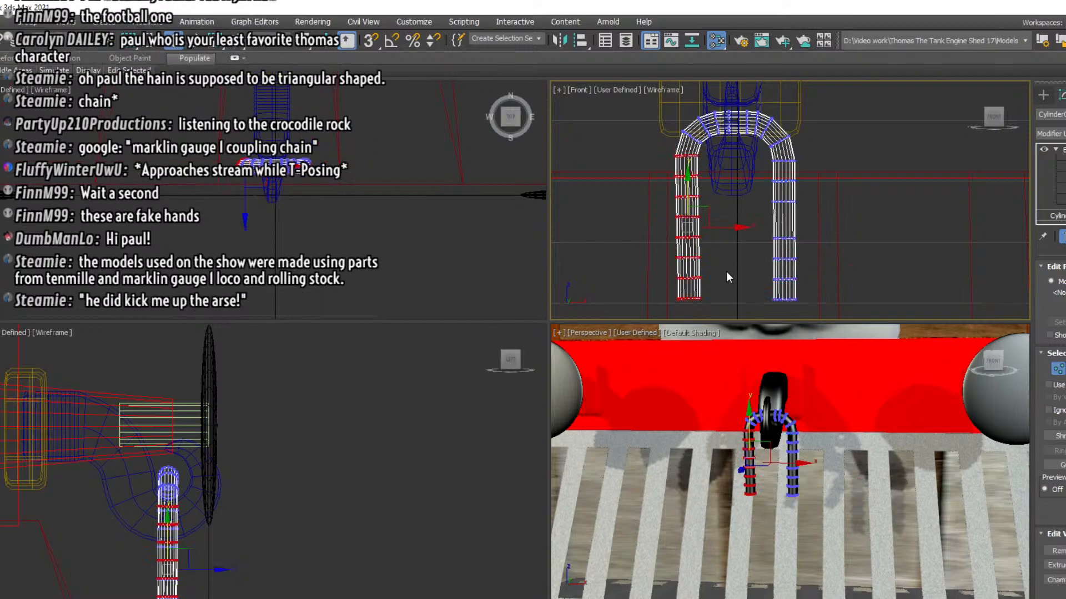
click(212, 42)
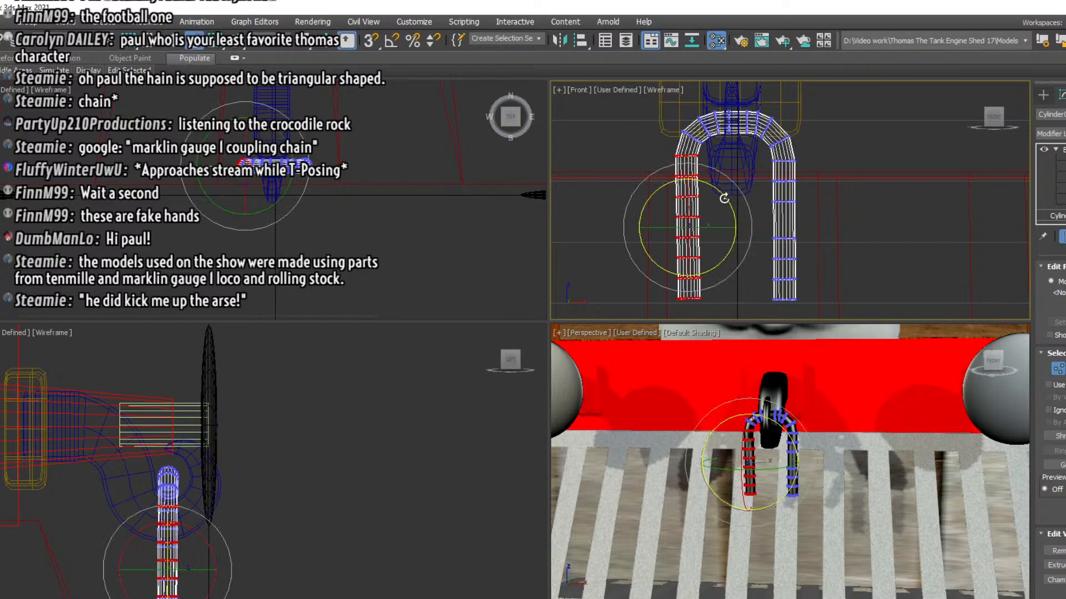
drag(724, 198, 726, 181)
drag(722, 300, 714, 311)
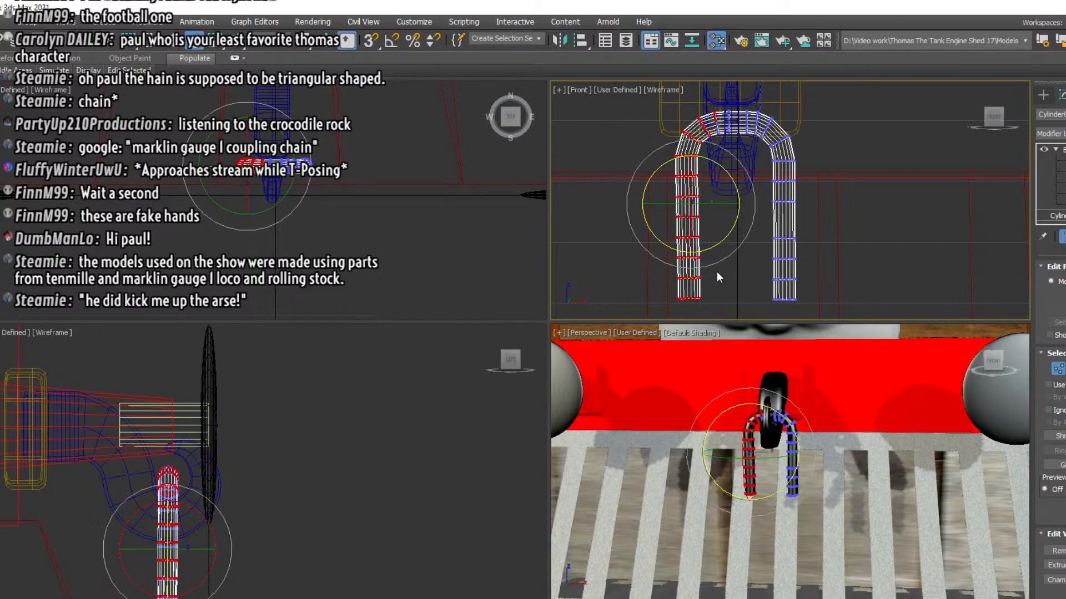
alt+drag(737, 98, 721, 175)
click(173, 43)
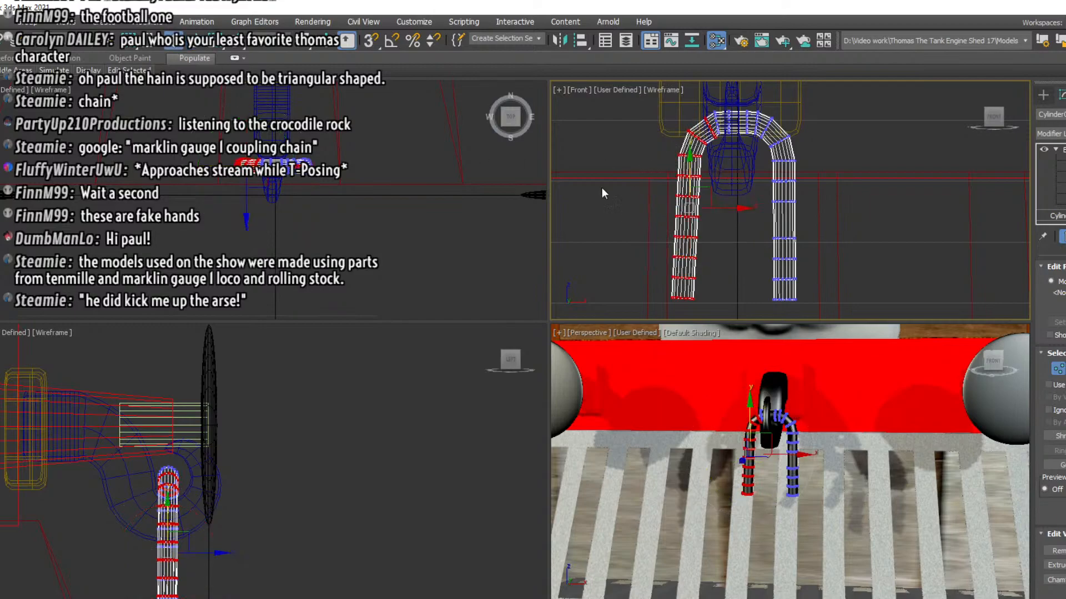
drag(690, 208, 688, 210)
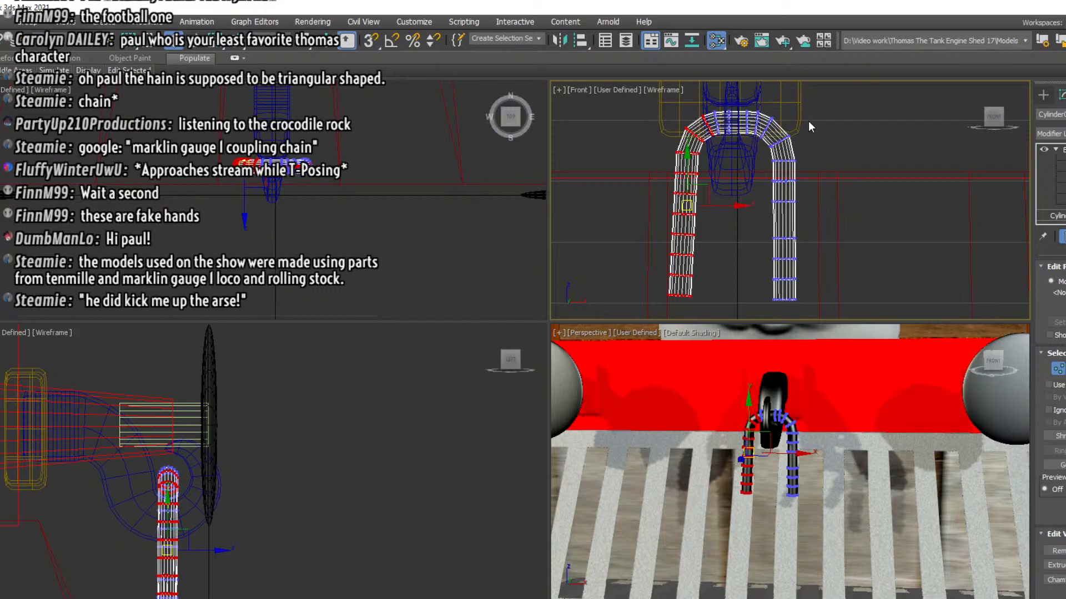
Splay the link's right arm outward to mirror the left, raise it slightly to level the ends, and leave vertex editing
drag(764, 207, 763, 207)
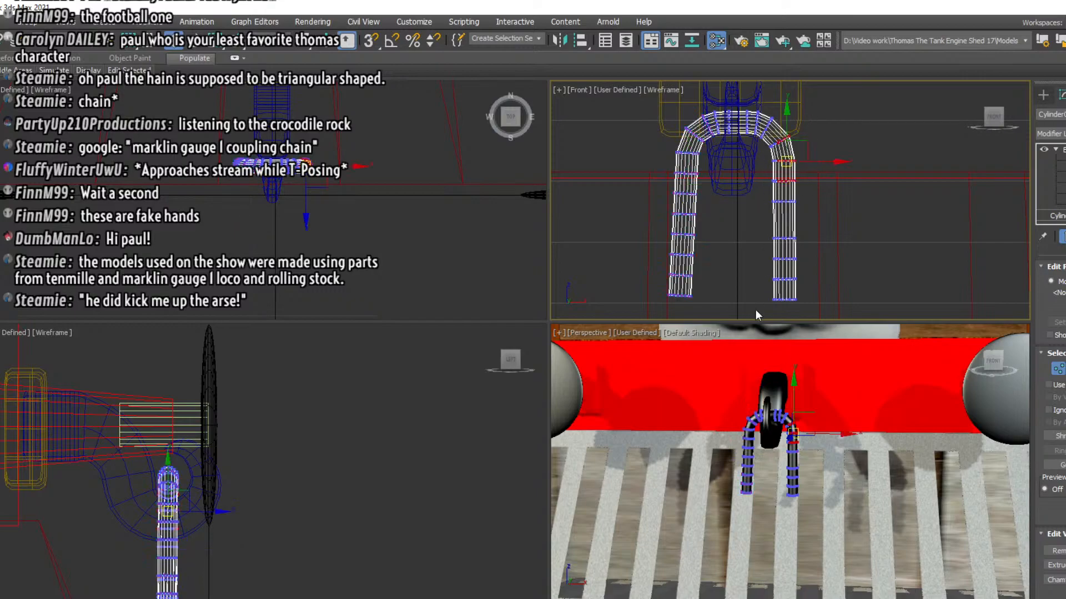
drag(827, 204, 834, 152)
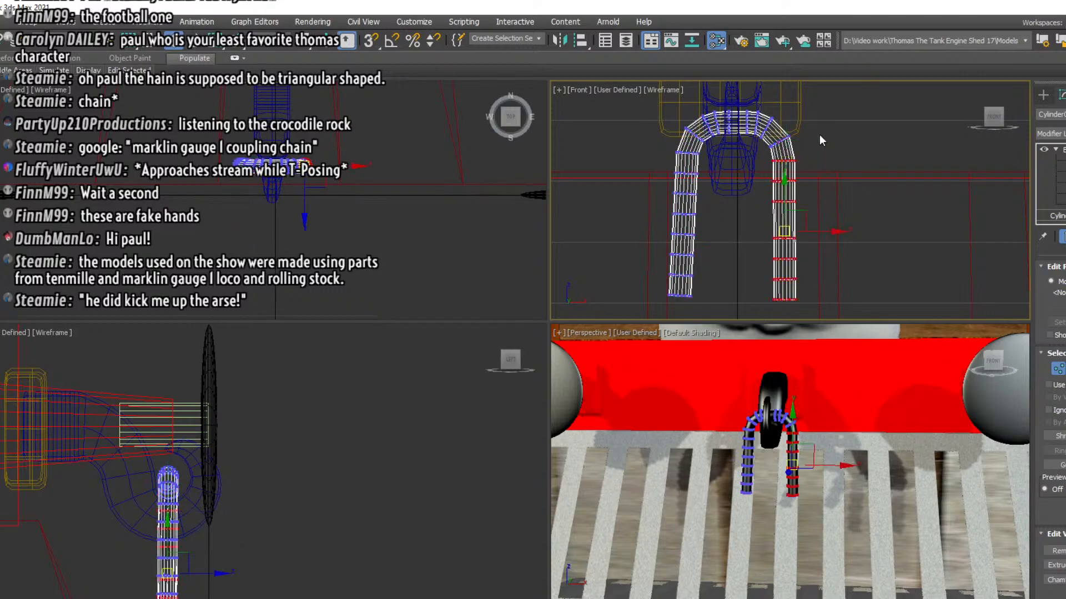
ctrl+click(782, 141)
ctrl+drag(770, 154, 783, 141)
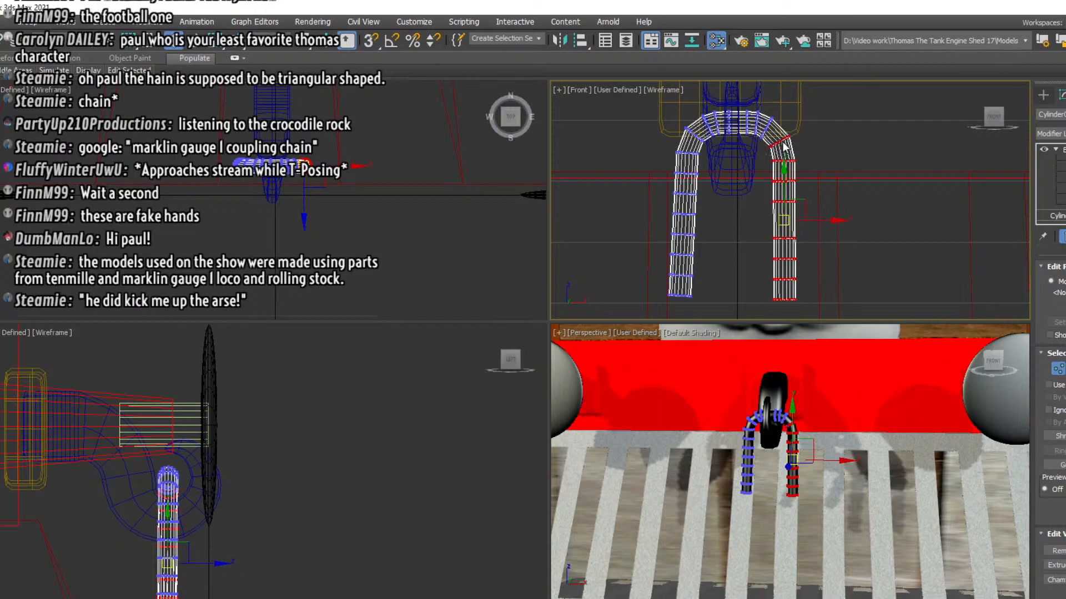
click(194, 40)
drag(812, 181, 813, 173)
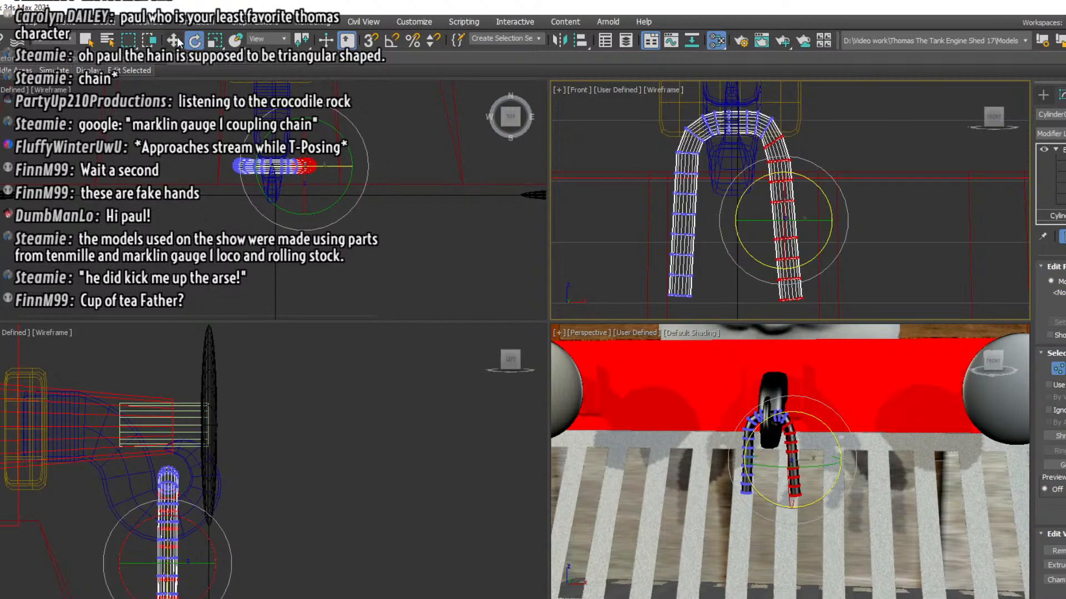
click(174, 40)
drag(781, 217, 781, 212)
click(873, 158)
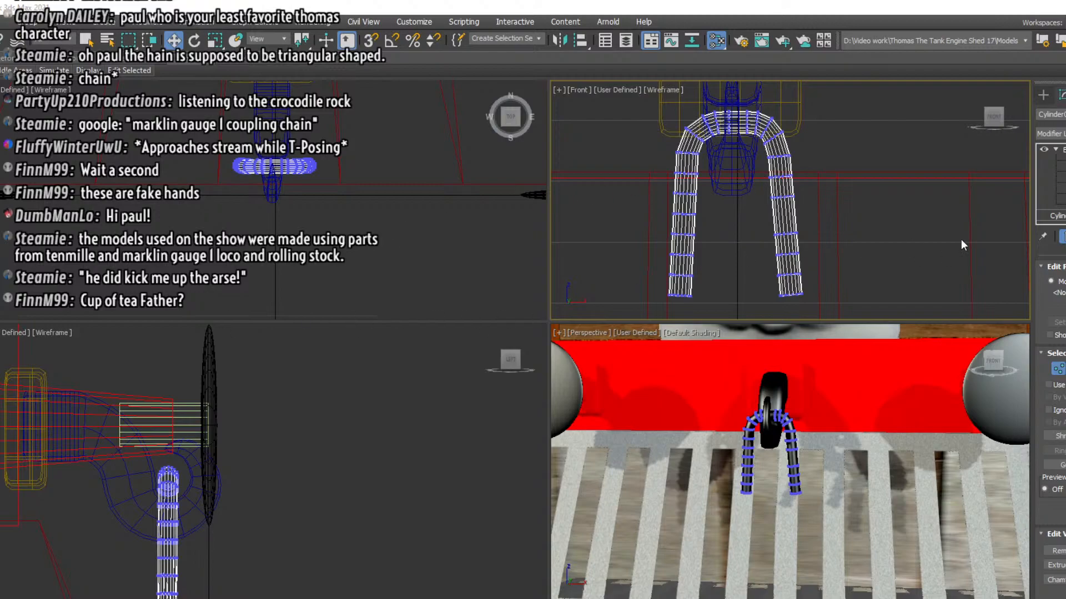
middle_drag(918, 254, 900, 172)
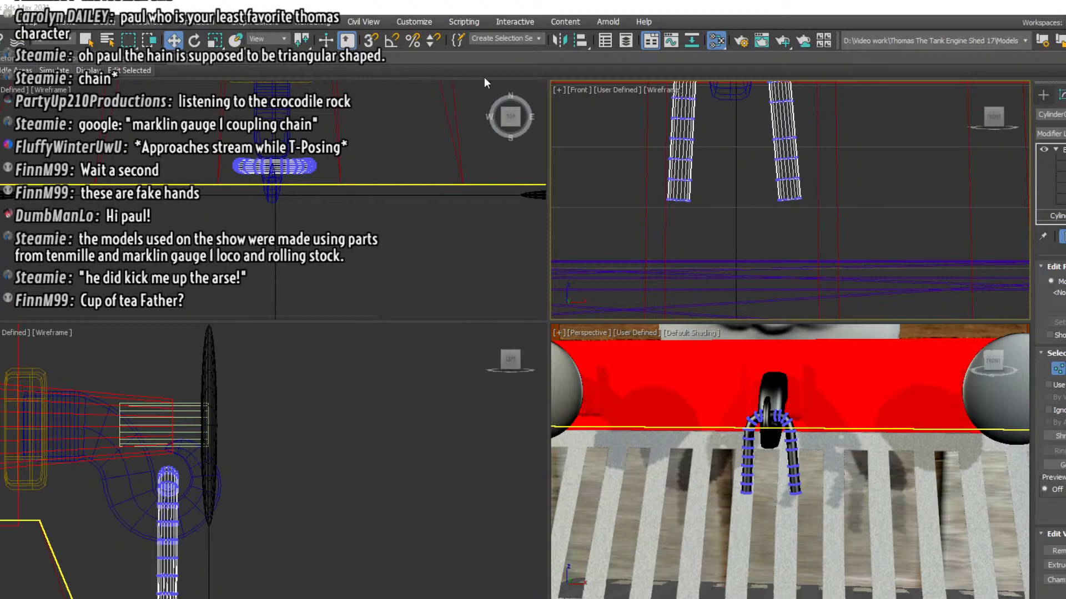
click(1061, 218)
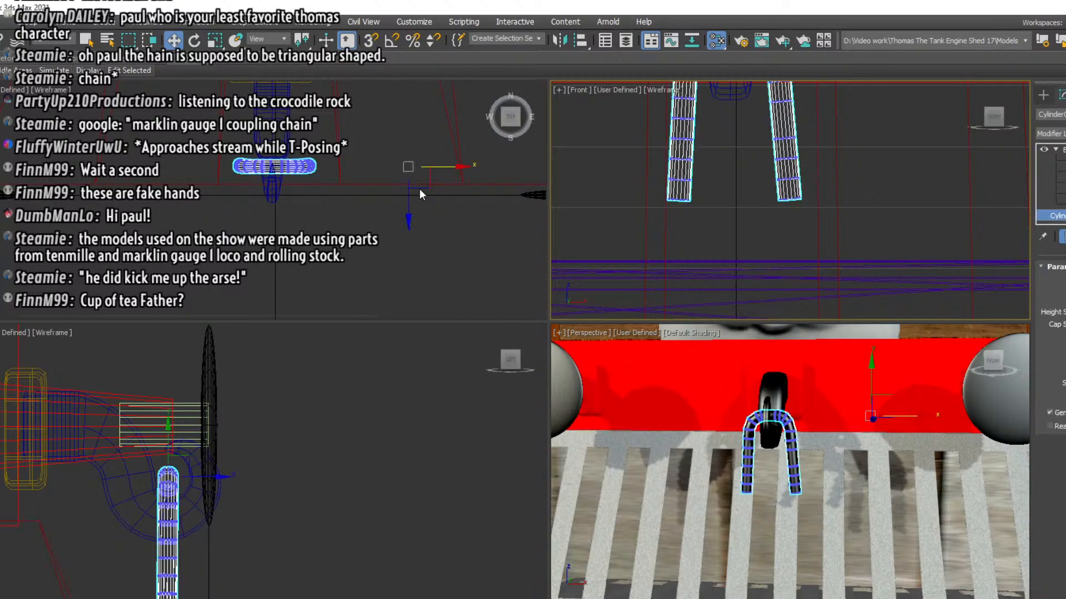
Switch the coupling link to pivot-only adjustment so its pivot can be repositioned without affecting the geometry
click(215, 47)
right_click(444, 202)
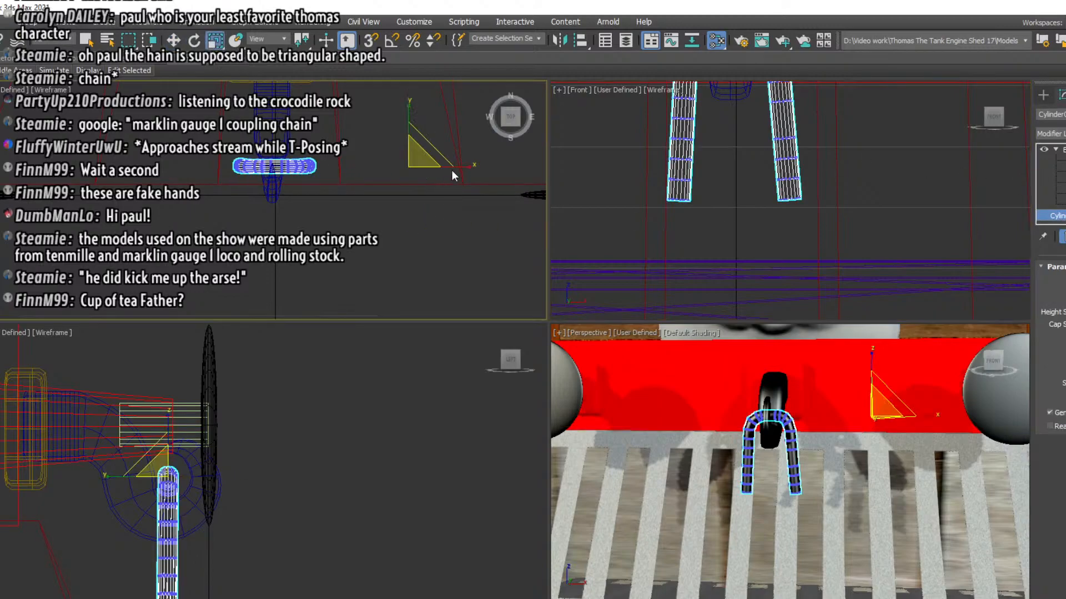
click(1065, 95)
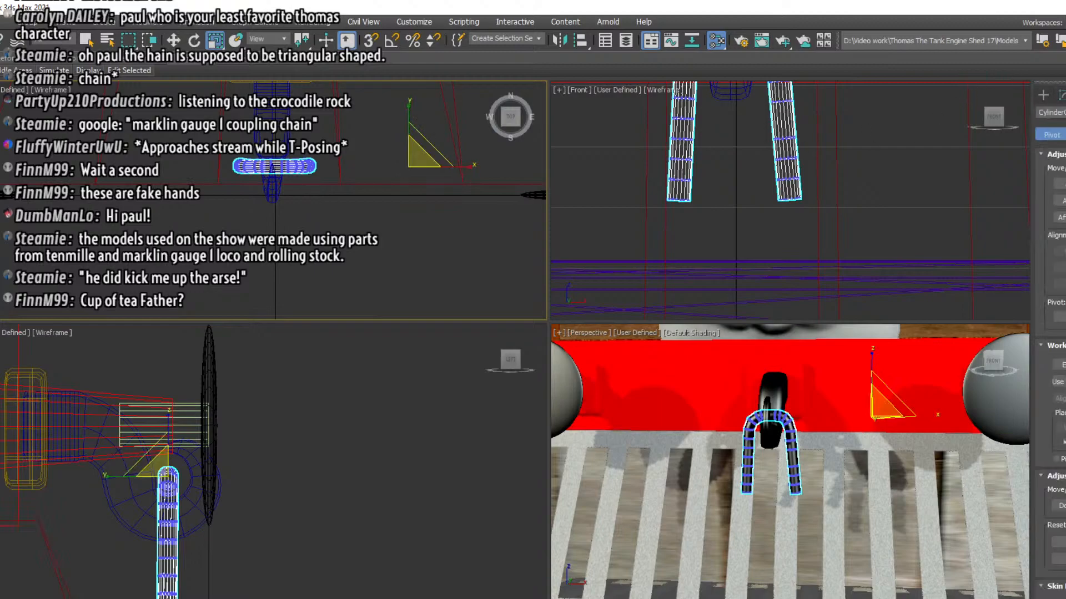
click(1061, 183)
drag(459, 165, 397, 165)
key(ctrl+z)
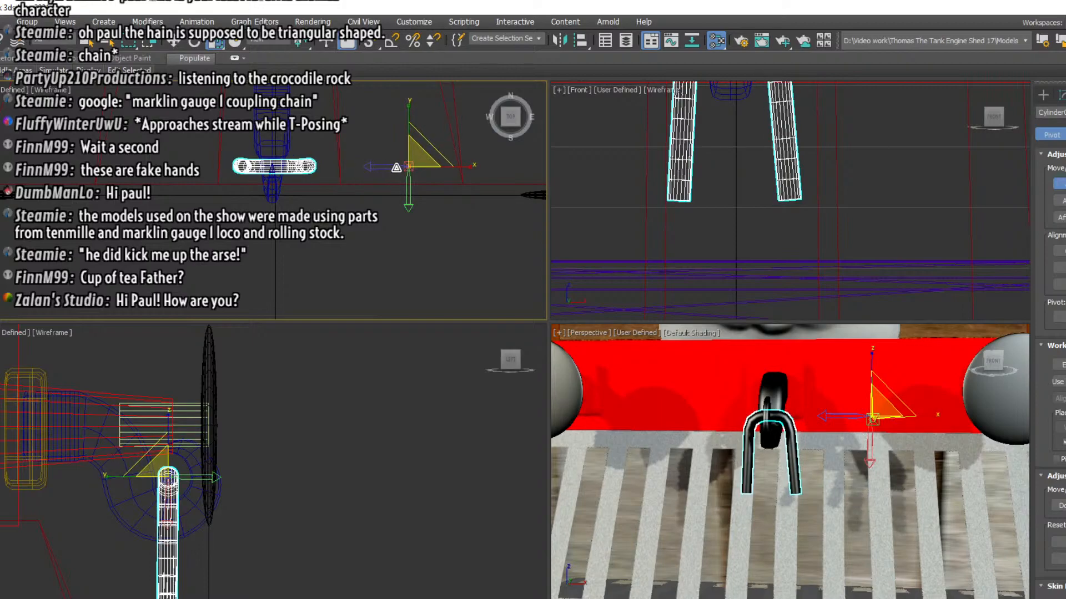
drag(409, 167, 355, 162)
key(ctrl+z)
Move the link's pivot onto the centre of its top bend in line with the hook, and leave pivot-only adjustment
click(171, 45)
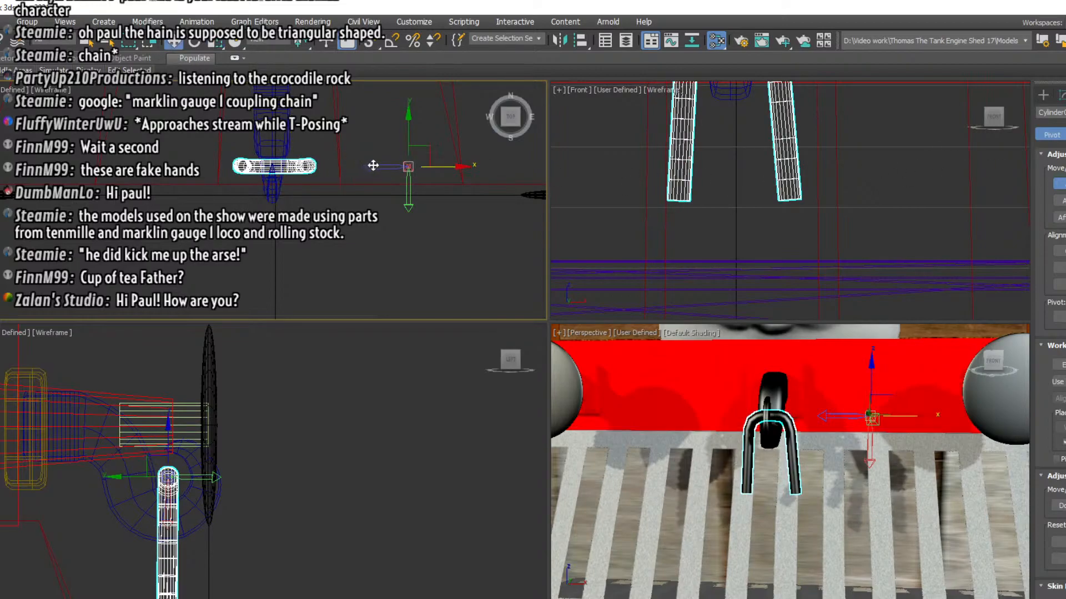
drag(378, 166, 243, 165)
middle_drag(846, 129, 850, 249)
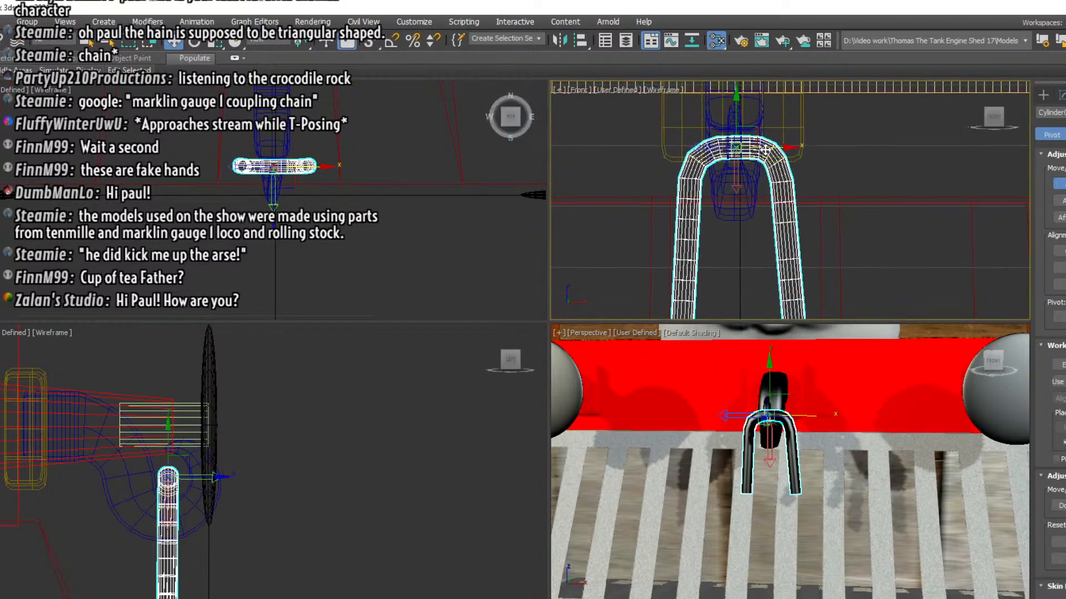
mouse_move(766, 149)
mouse_down()
mouse_move(846, 142)
mouse_move(761, 142)
mouse_up()
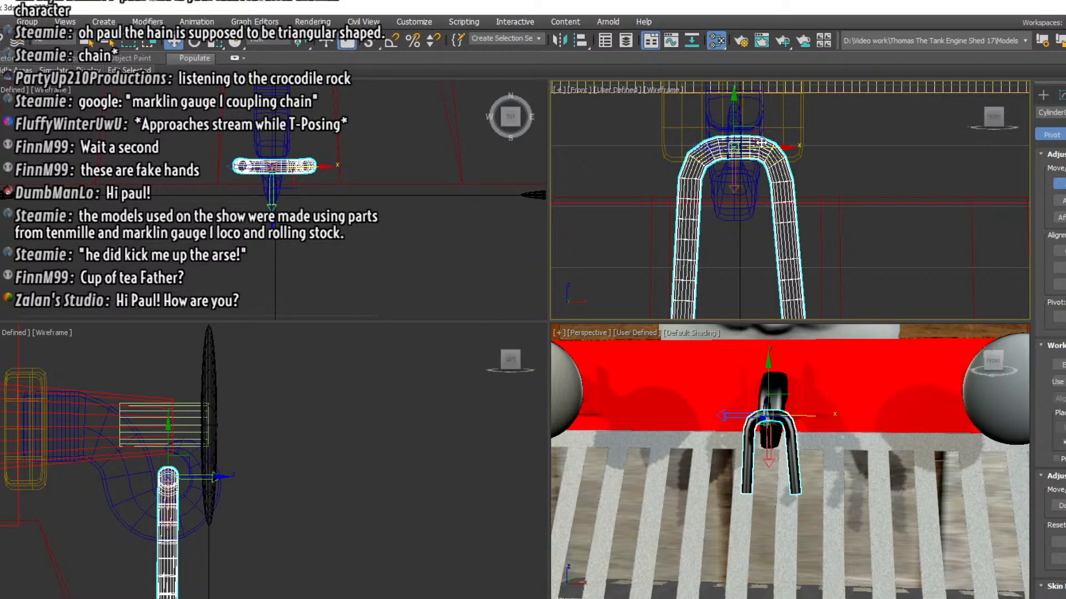
click(1058, 184)
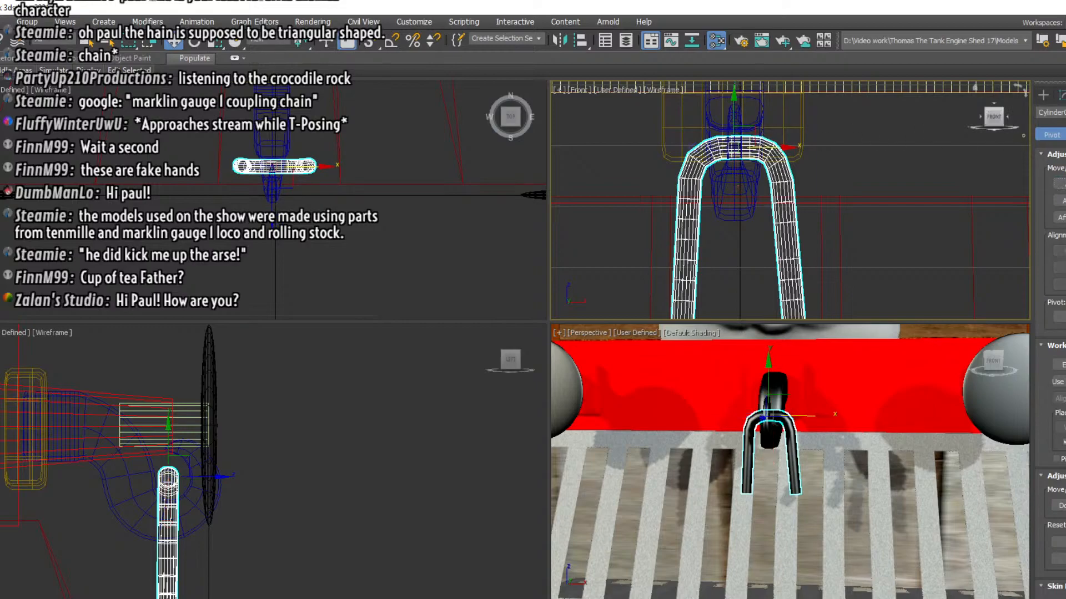
Scale the whole link down slightly and uniformly about its centred pivot, and deselect it
click(1061, 95)
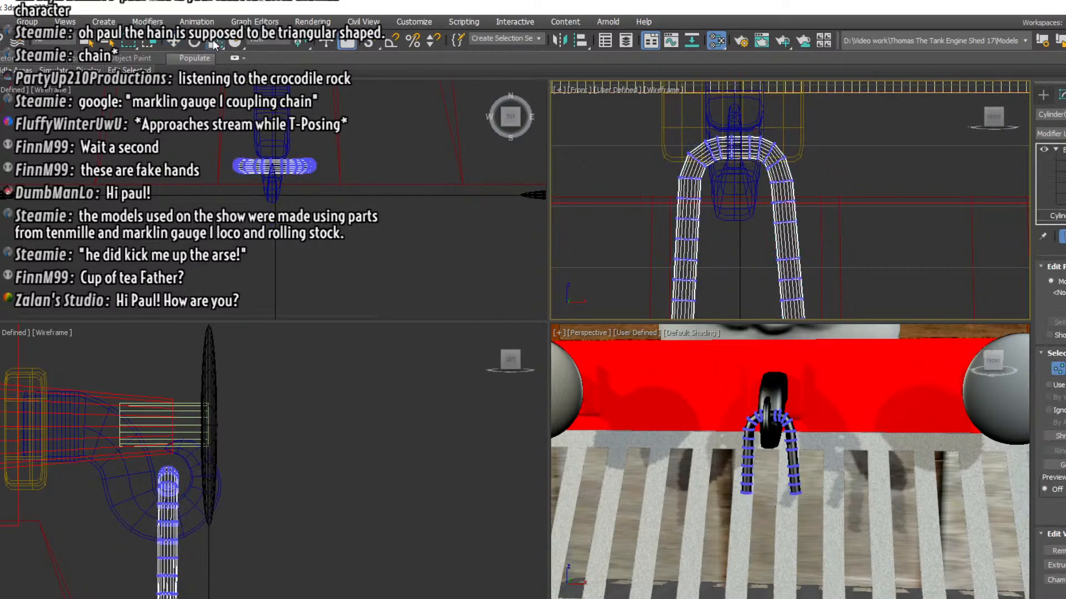
click(325, 171)
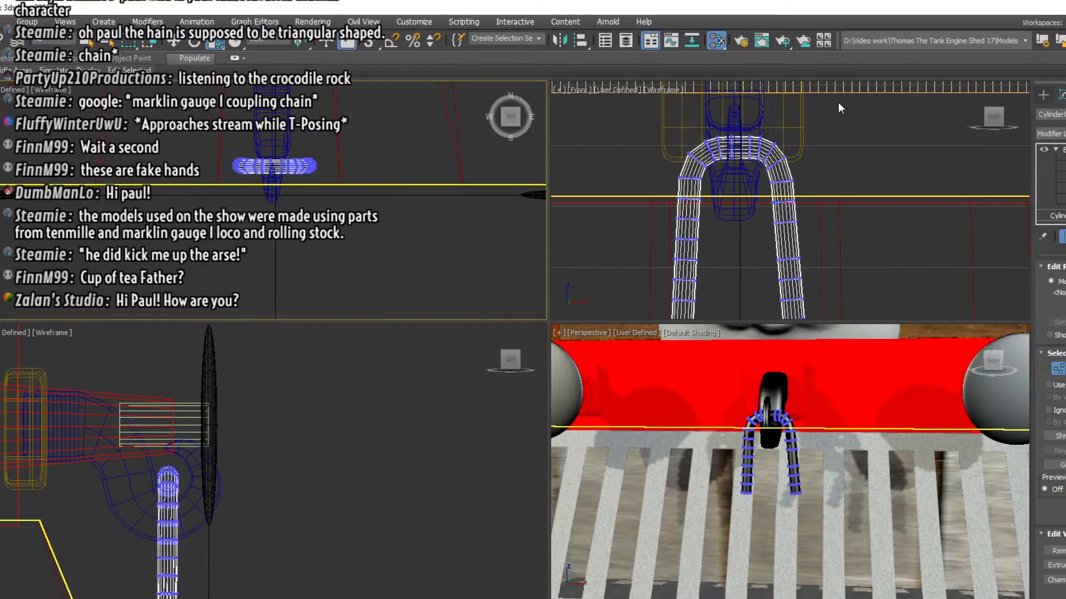
scroll(862, 183, down, 8)
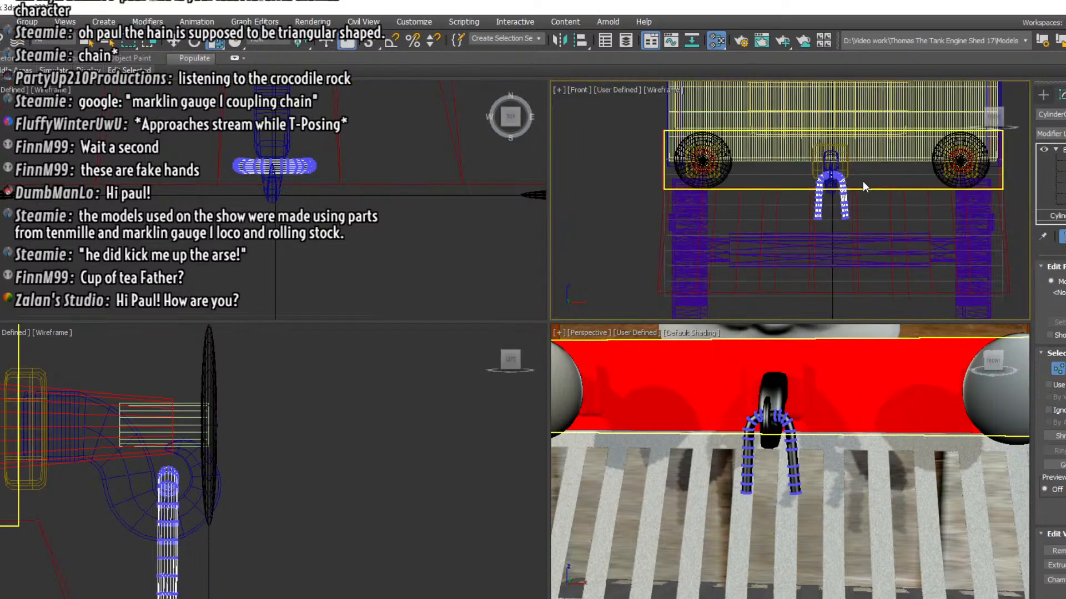
scroll(863, 181, up, 2)
click(1046, 215)
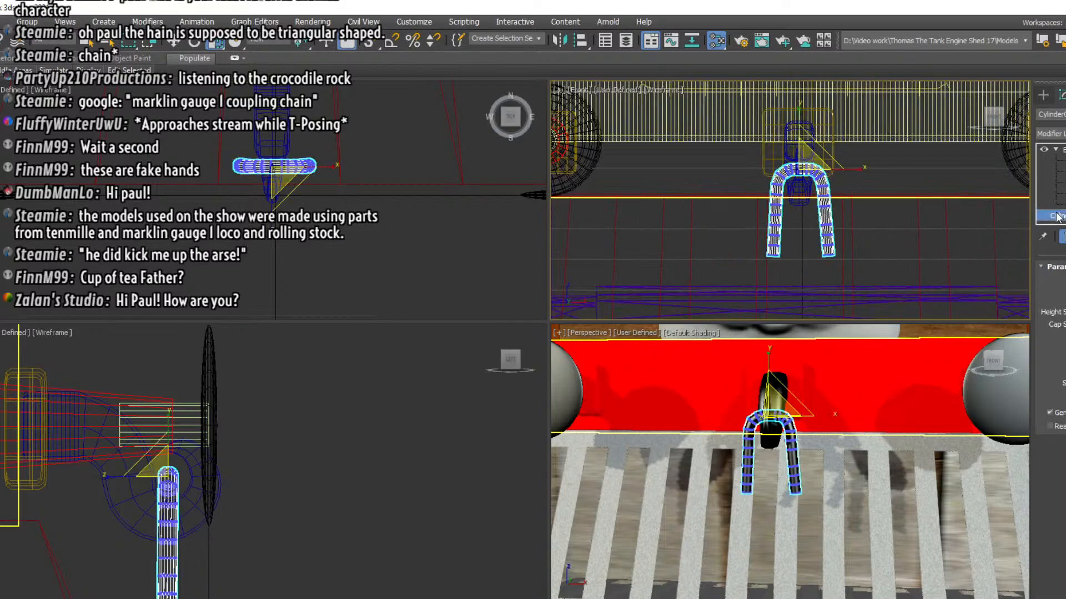
mouse_move(831, 160)
mouse_down()
mouse_move(858, 171)
mouse_move(849, 170)
mouse_up()
click(895, 160)
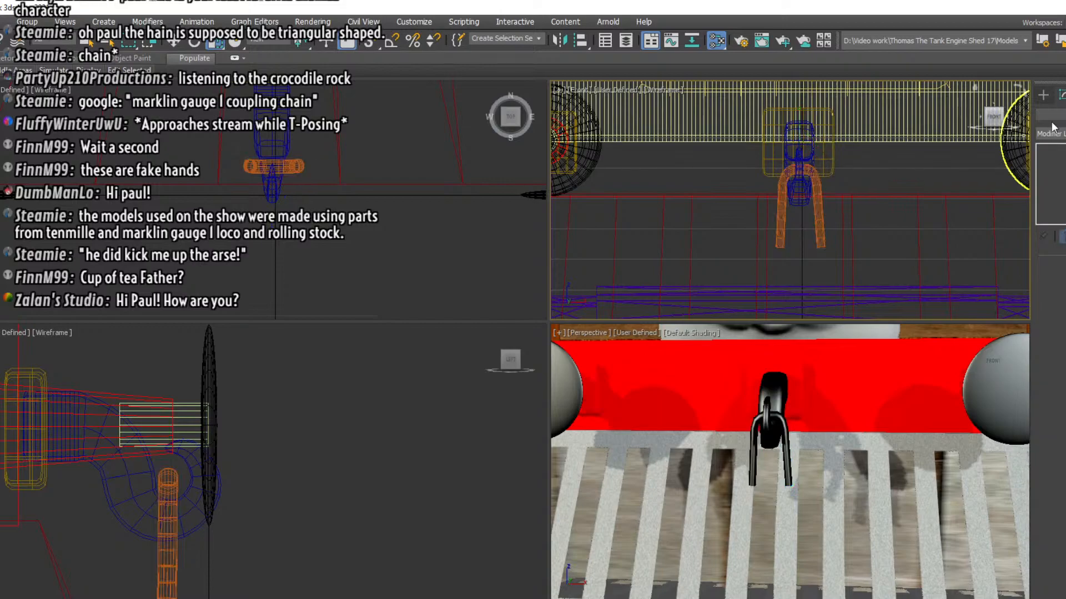
Create a horizontal cylinder at the link's lower end, a little wider in diameter than the arms and about as long as the link is wide
click(1043, 94)
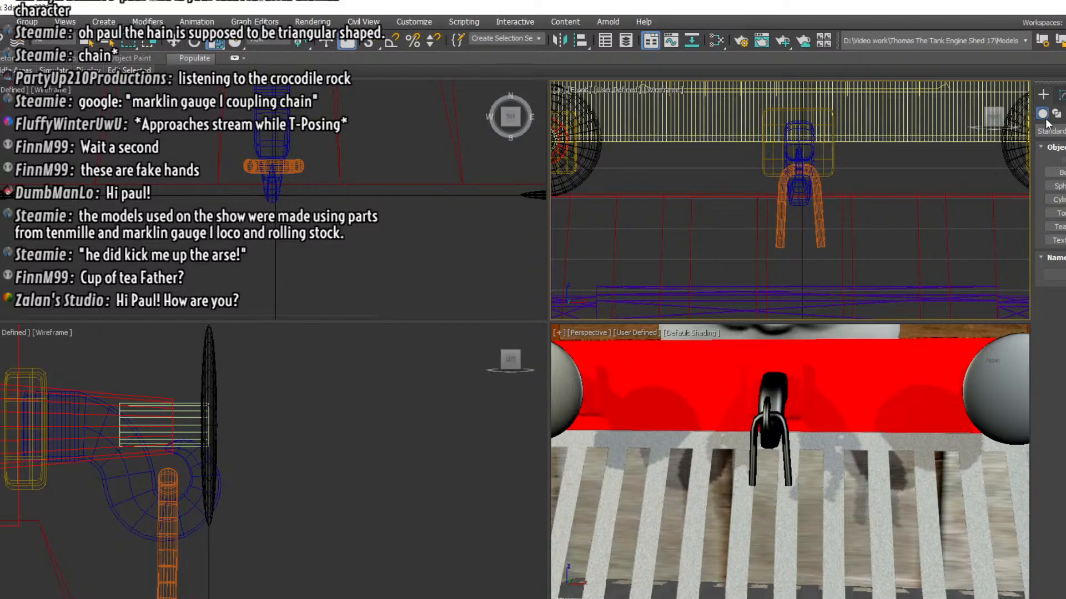
click(1060, 200)
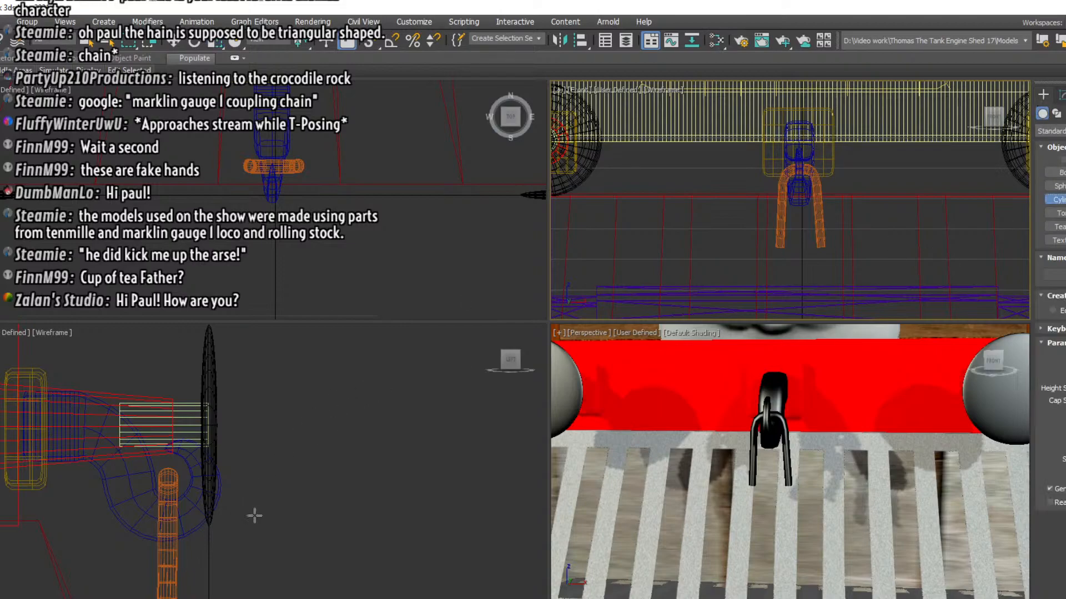
middle_drag(254, 516, 211, 364)
drag(172, 432, 179, 448)
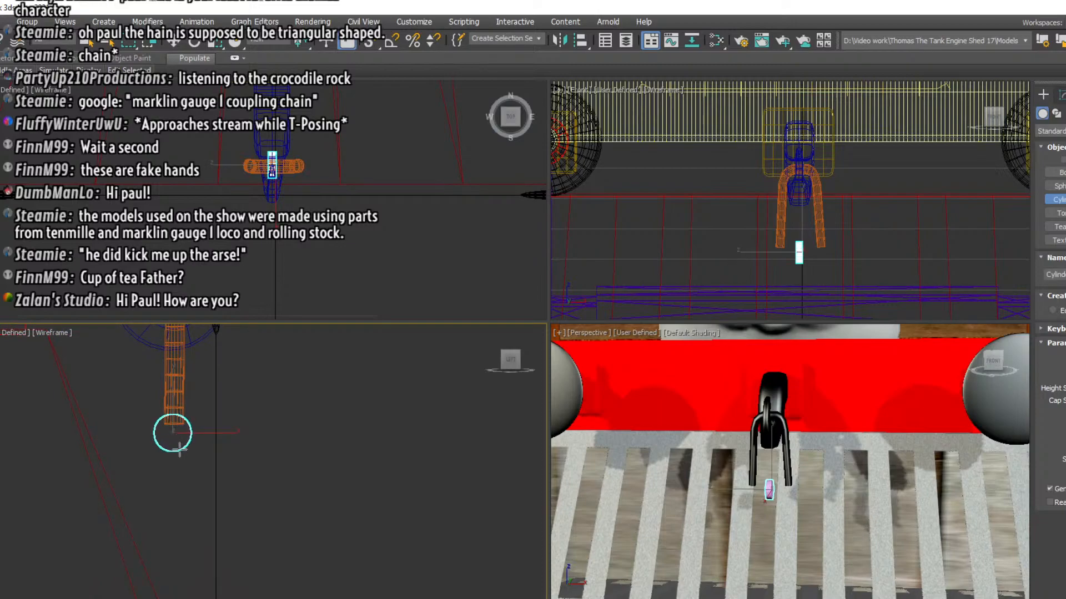
click(176, 358)
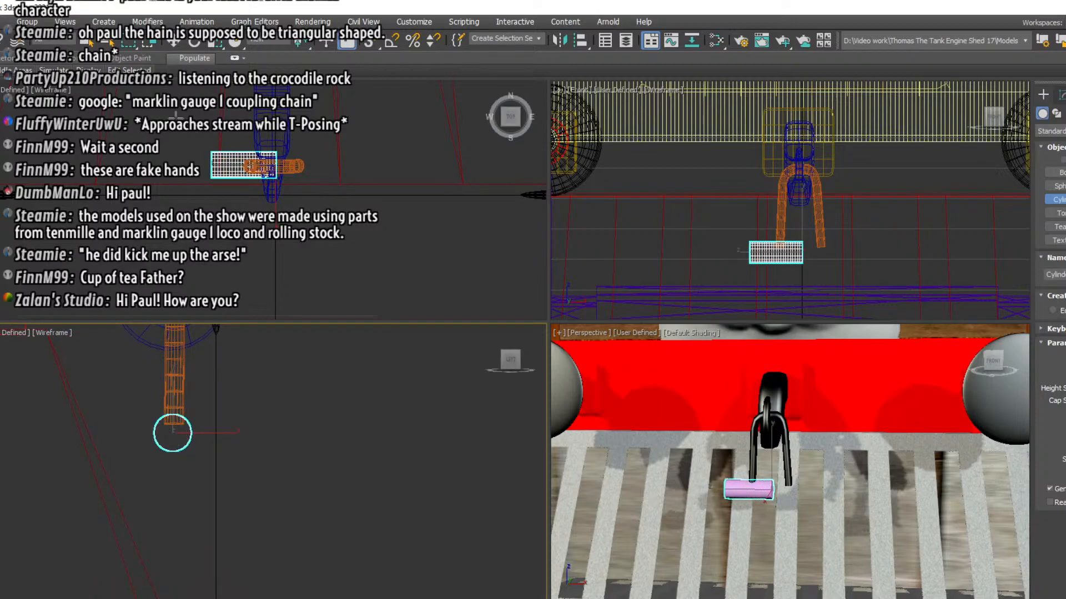
Centre the cylinder beneath the link's two arms and raise it slightly so it meets their lower ends
click(175, 41)
drag(301, 166, 332, 167)
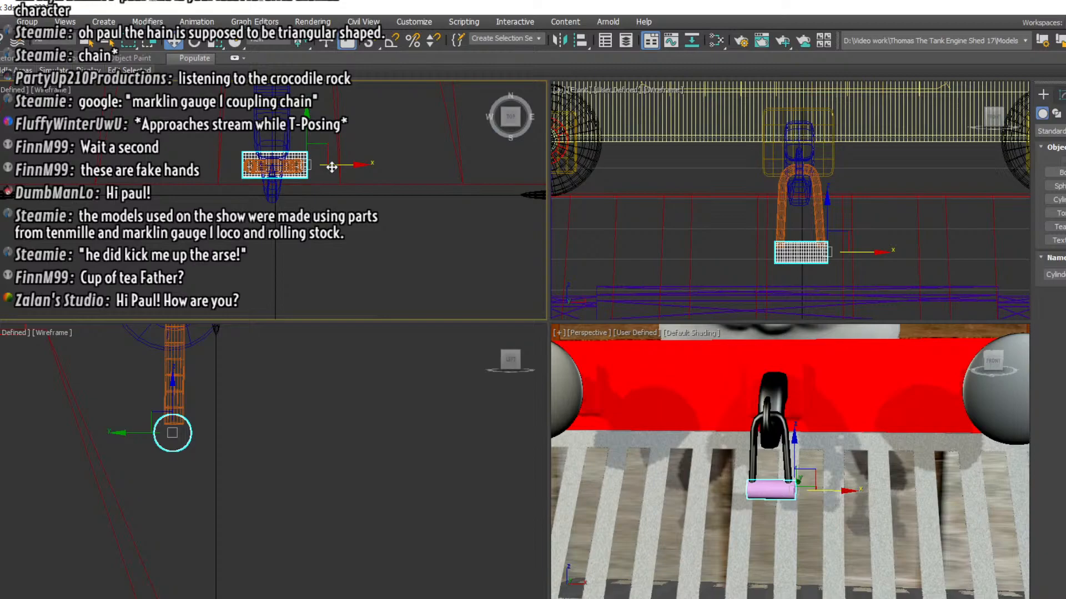
drag(332, 167, 330, 167)
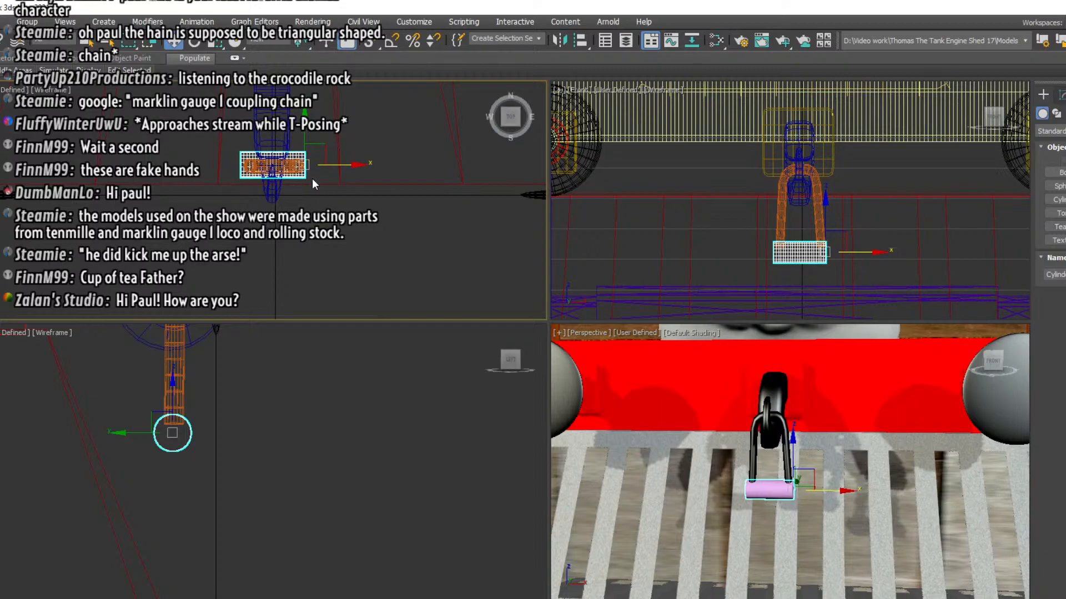
click(166, 420)
drag(171, 402, 175, 400)
scroll(260, 159, up, 5)
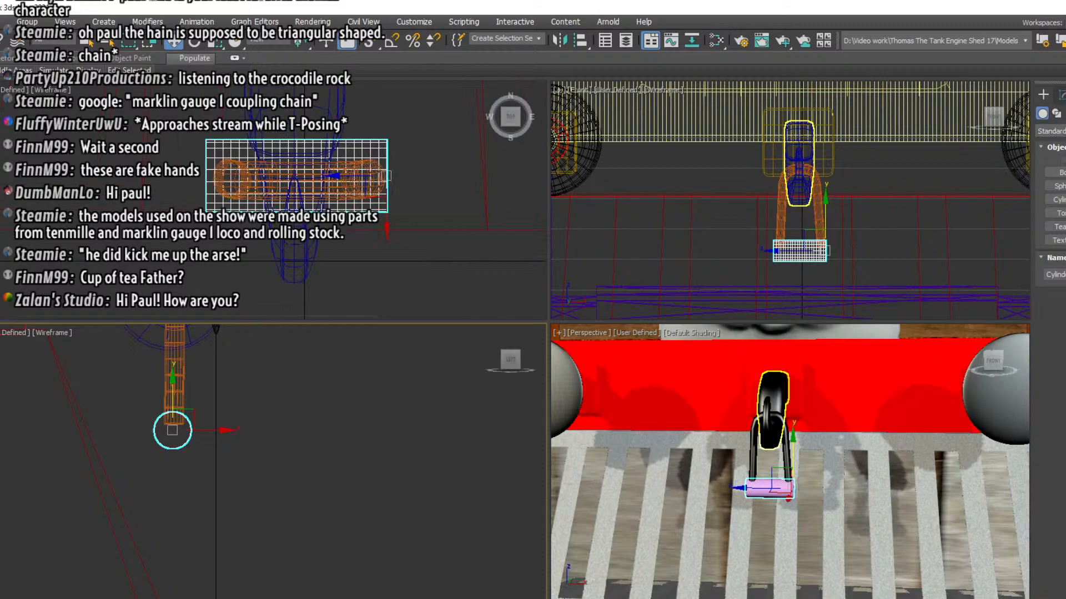
Scale the cylinder along its length into a short barrel at the end of the link's right arm
click(1058, 95)
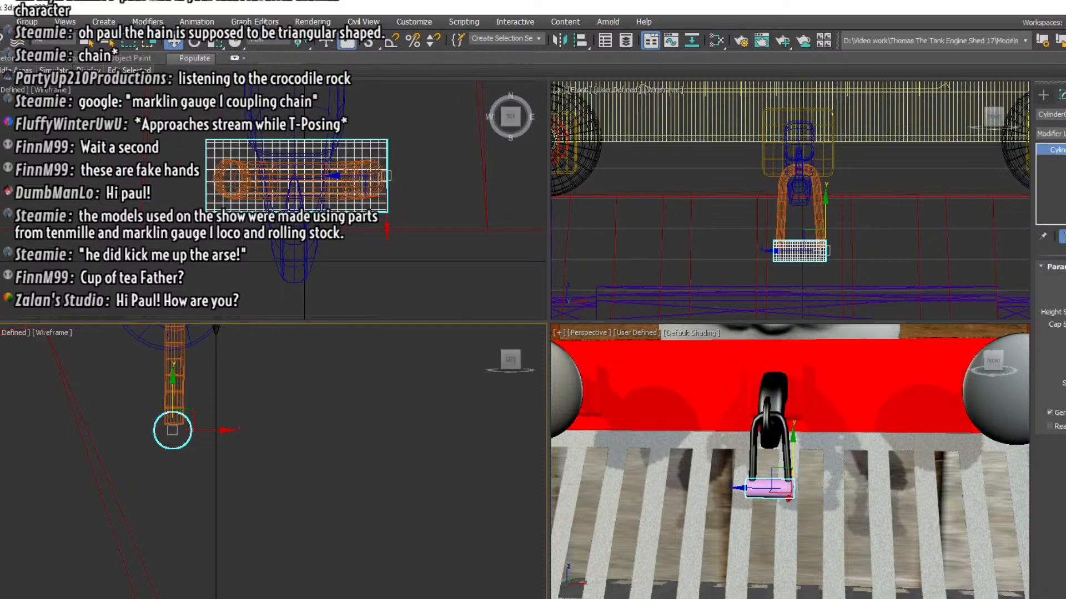
click(1052, 134)
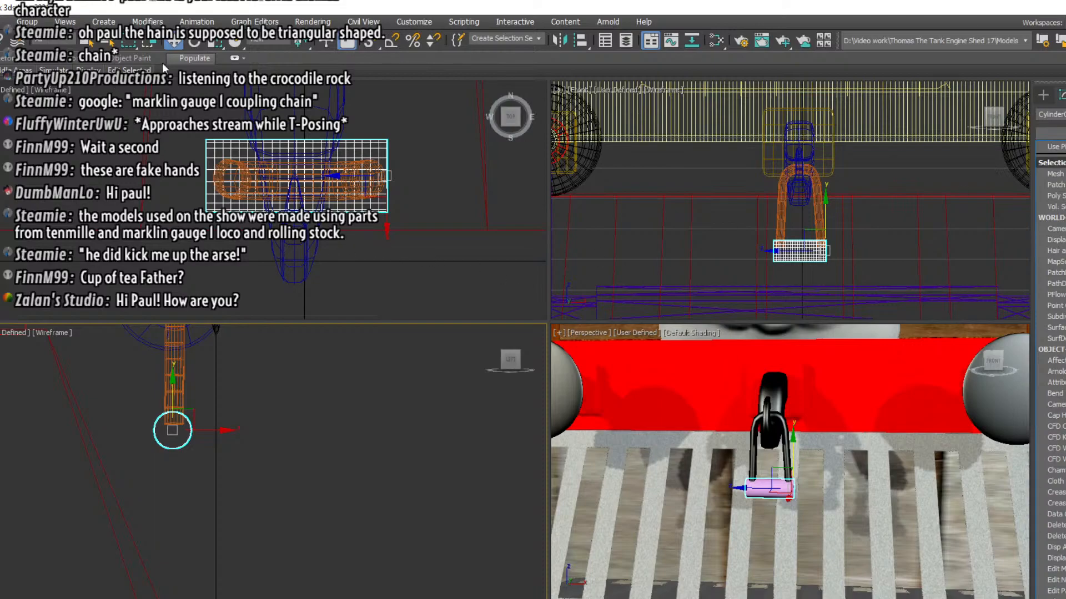
click(215, 41)
right_click(418, 205)
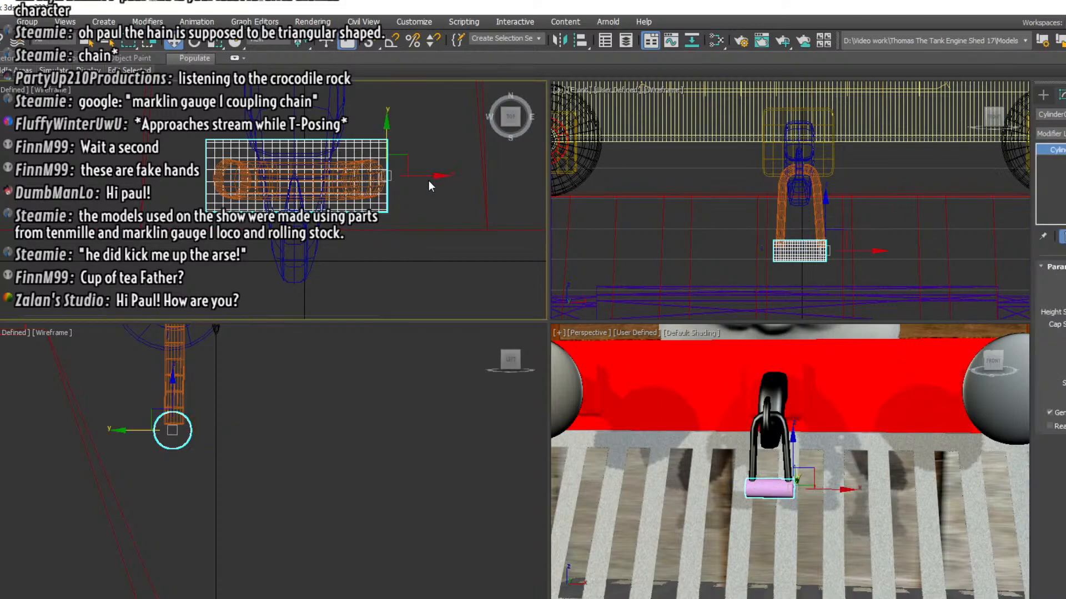
drag(428, 177, 429, 178)
click(215, 41)
drag(395, 178, 270, 184)
key(w)
scroll(912, 269, up, 3)
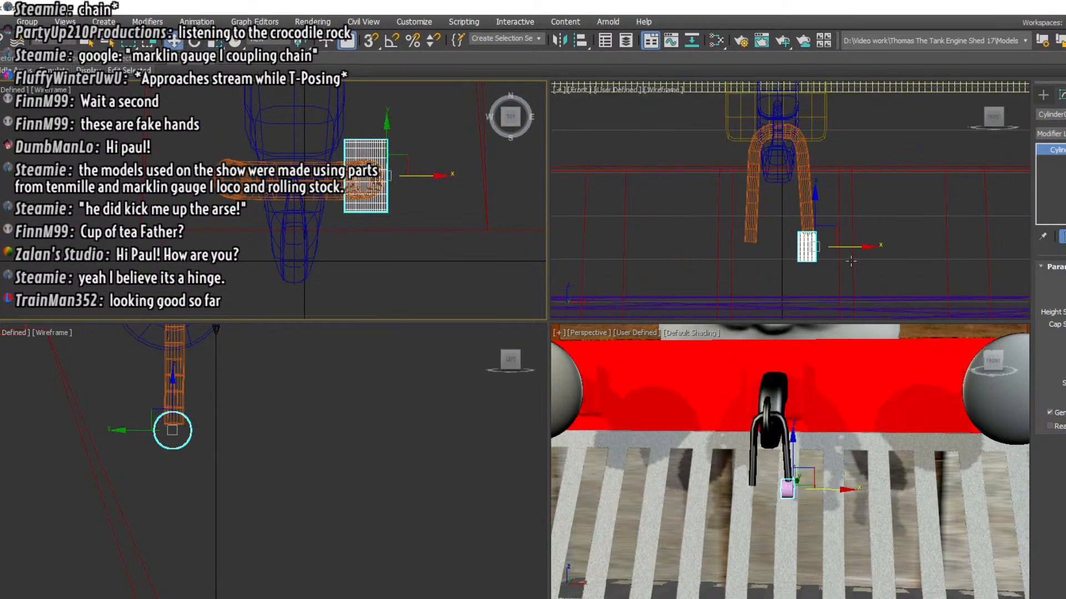
Shift the short cylinder slightly outward and up on the right arm's end, lengthen it a little, and deselect it
drag(816, 244, 821, 242)
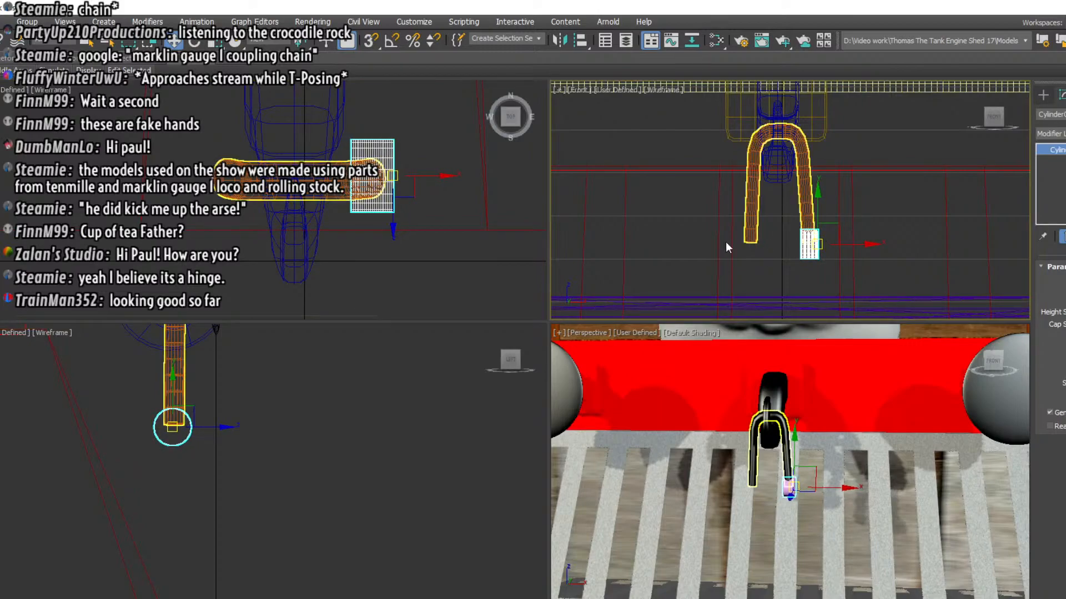
key(r)
drag(877, 243, 890, 244)
click(878, 284)
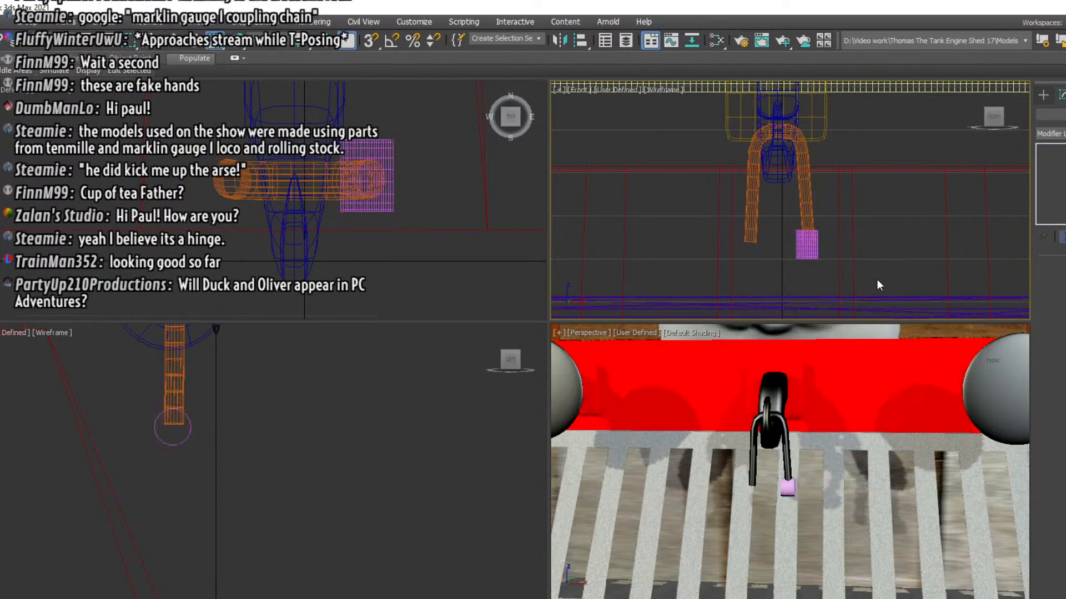
Apply a MeshSmooth modifier to the short cylinder at the right arm's end
click(1043, 95)
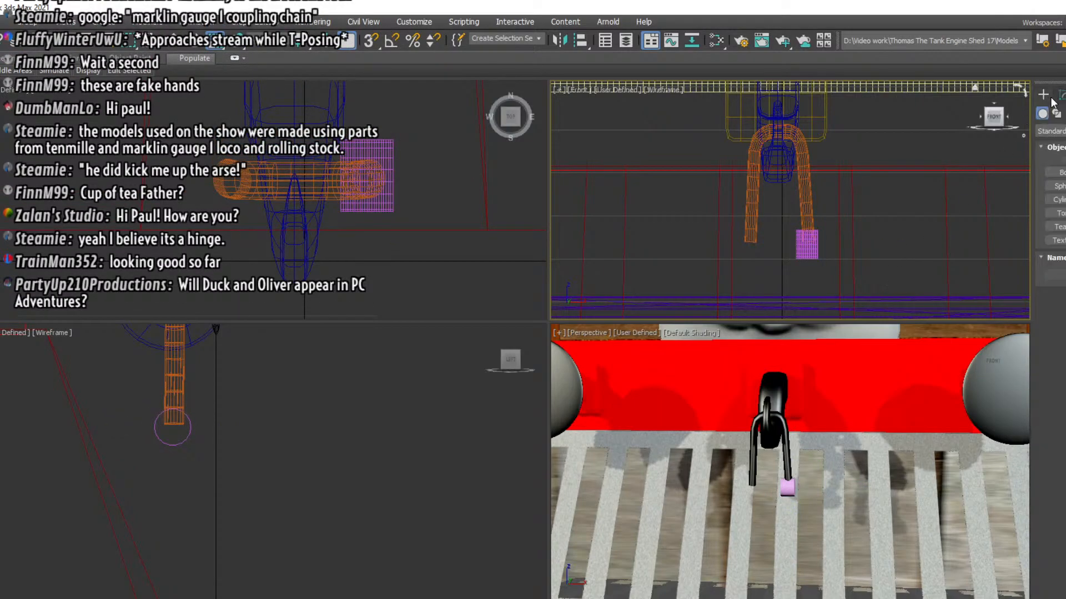
click(1061, 95)
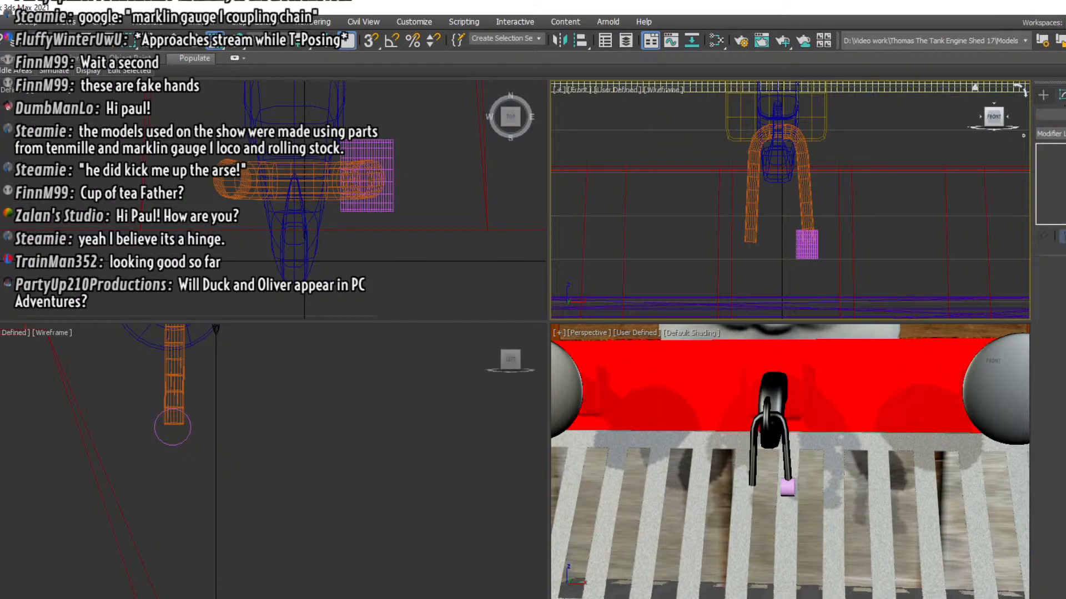
click(1059, 133)
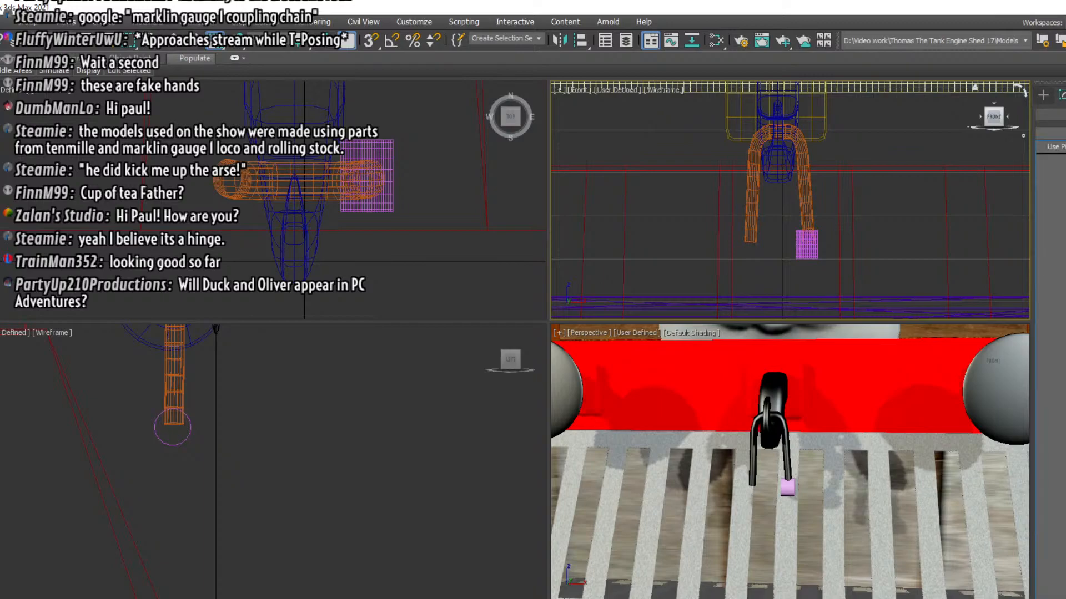
click(813, 261)
click(807, 251)
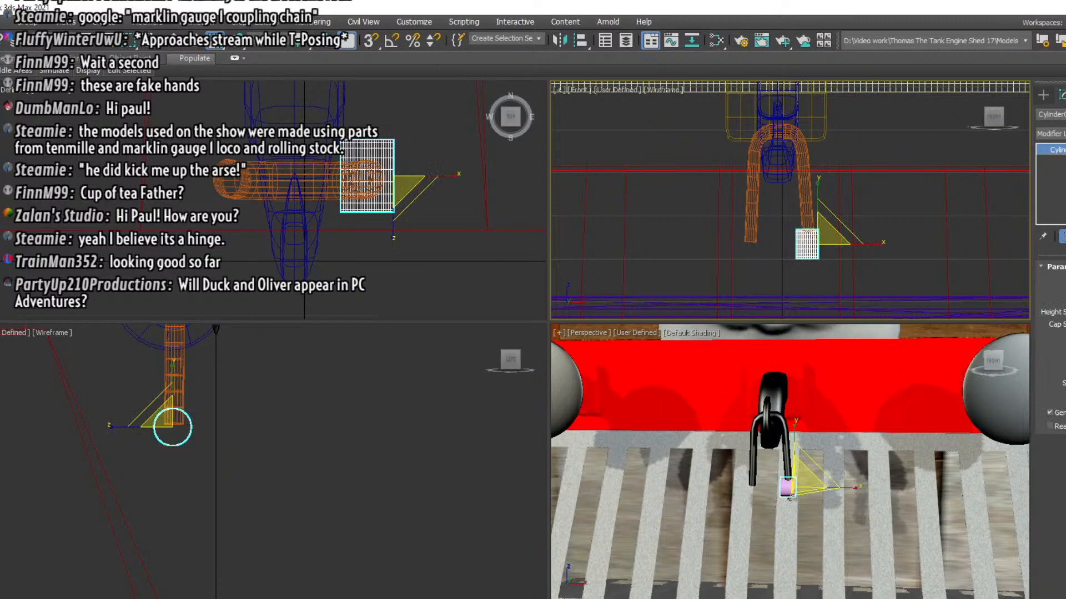
click(1059, 134)
scroll(1059, 502, down, 4)
scroll(1059, 553, down, 2)
click(1059, 595)
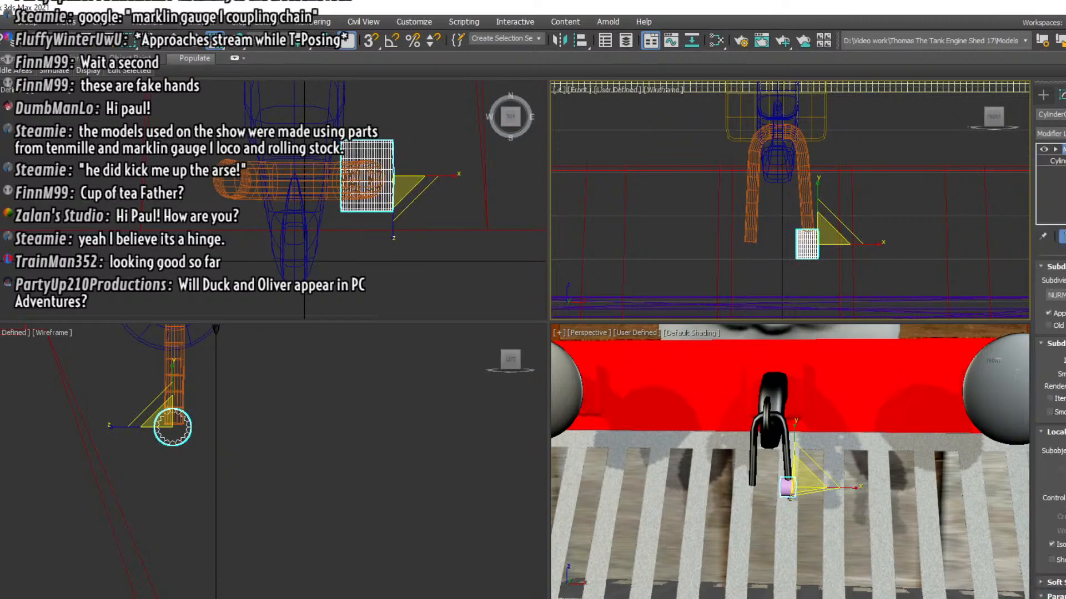
Reduce the height segments of the base cylinder under its smoothing modifier so the barrel's edges are softly rounded
click(1042, 95)
scroll(820, 223, up, 4)
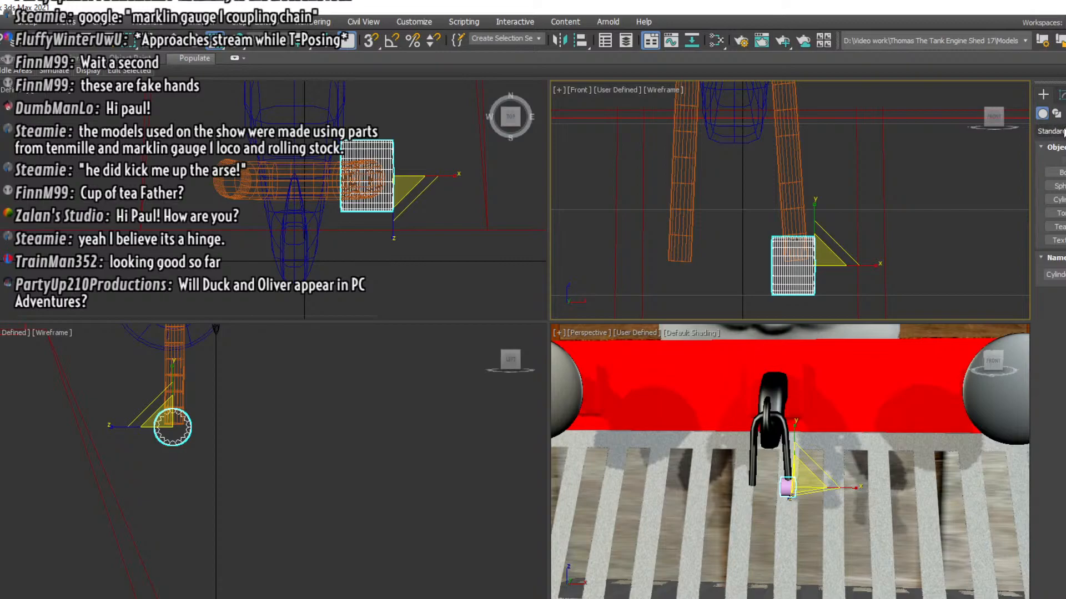
click(1061, 95)
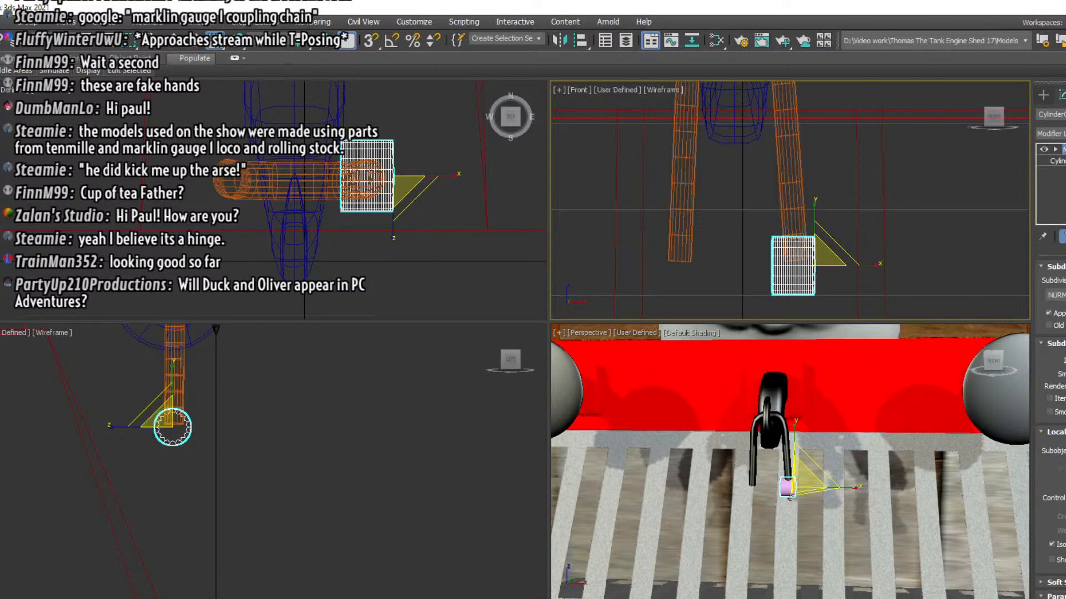
click(1058, 161)
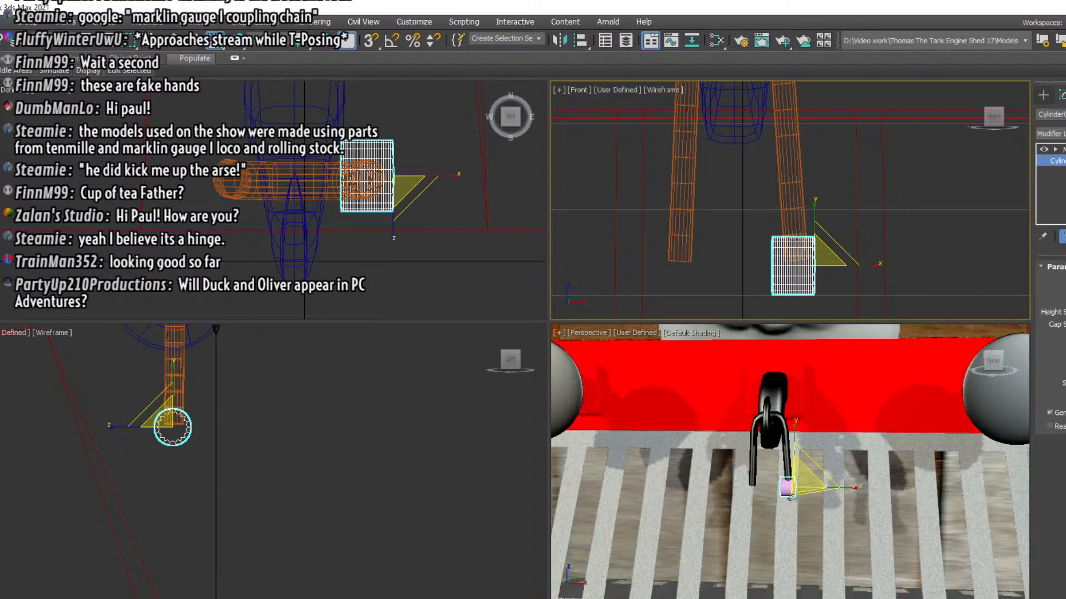
click(1065, 313)
click(1065, 314)
click(1065, 314)
click(1065, 314)
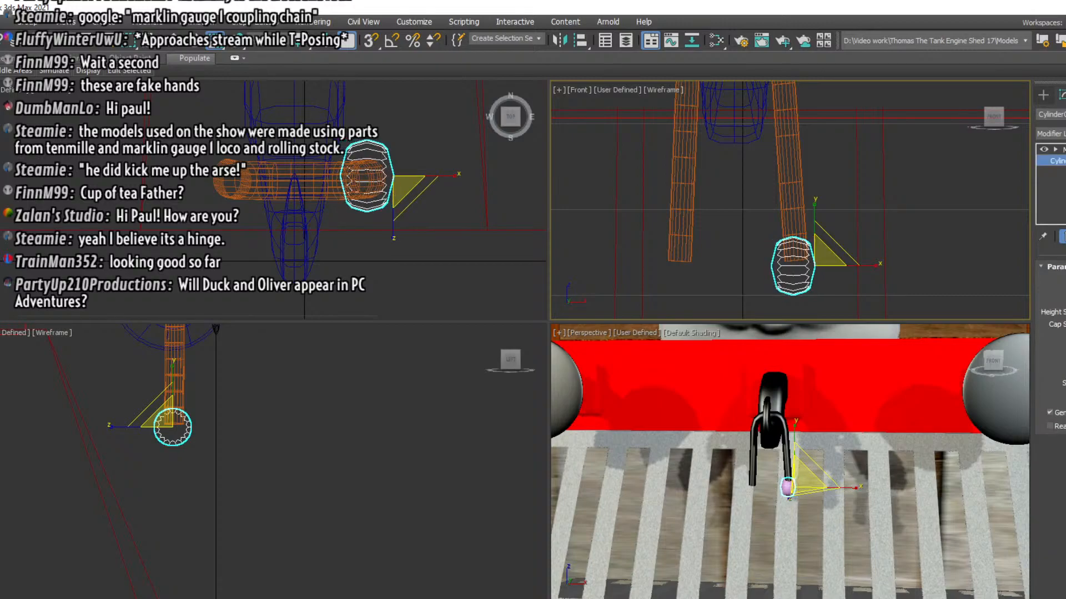
click(1065, 310)
click(1065, 310)
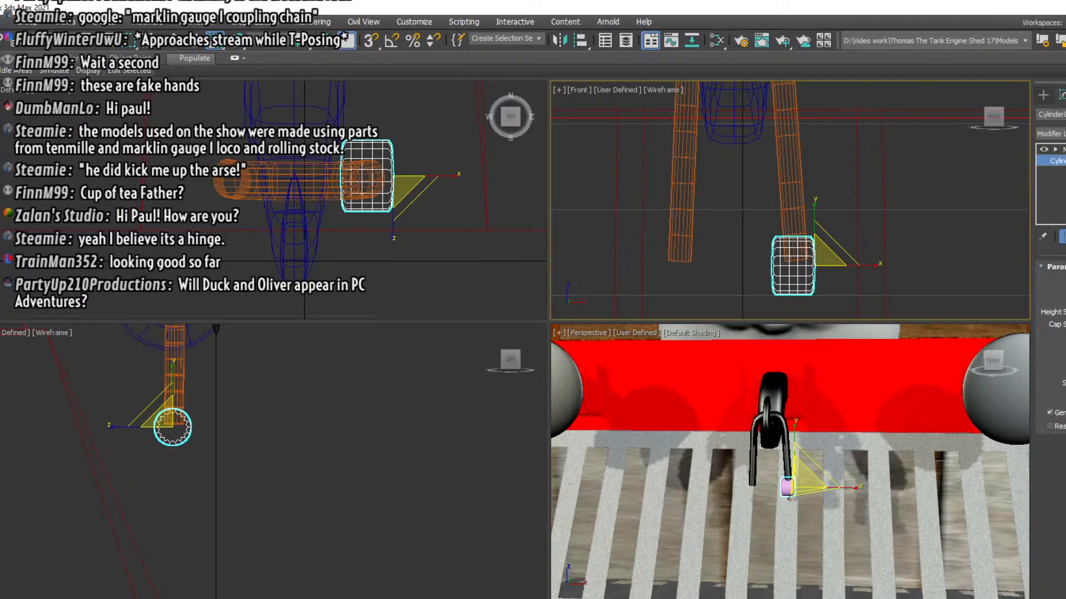
Reduce the right barrel's height segments a little more, and place a copy of the barrel at the end of the link's left arm
click(1065, 314)
click(1065, 313)
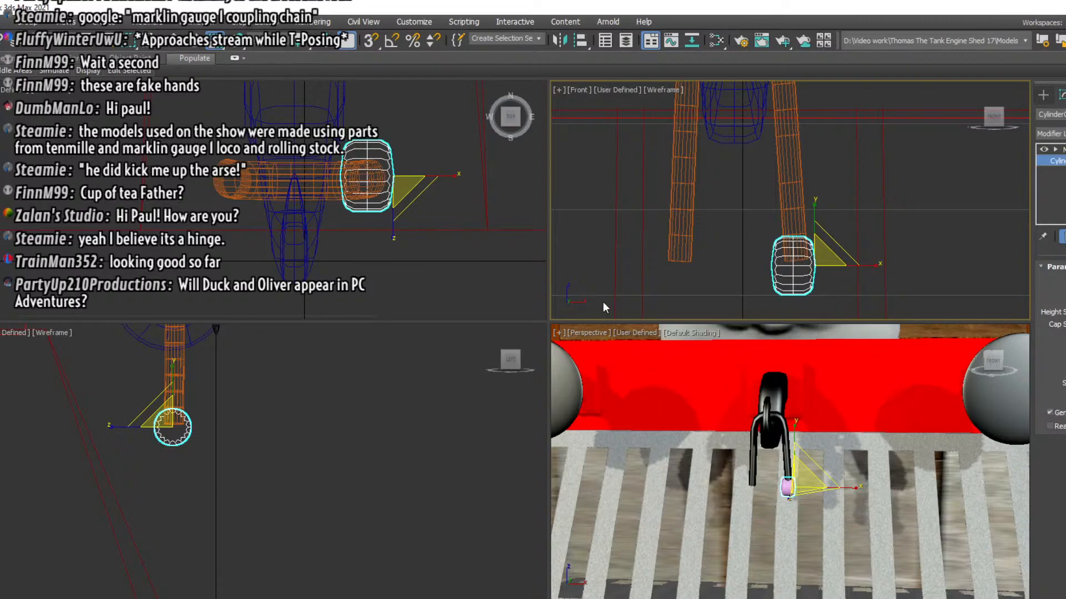
click(925, 225)
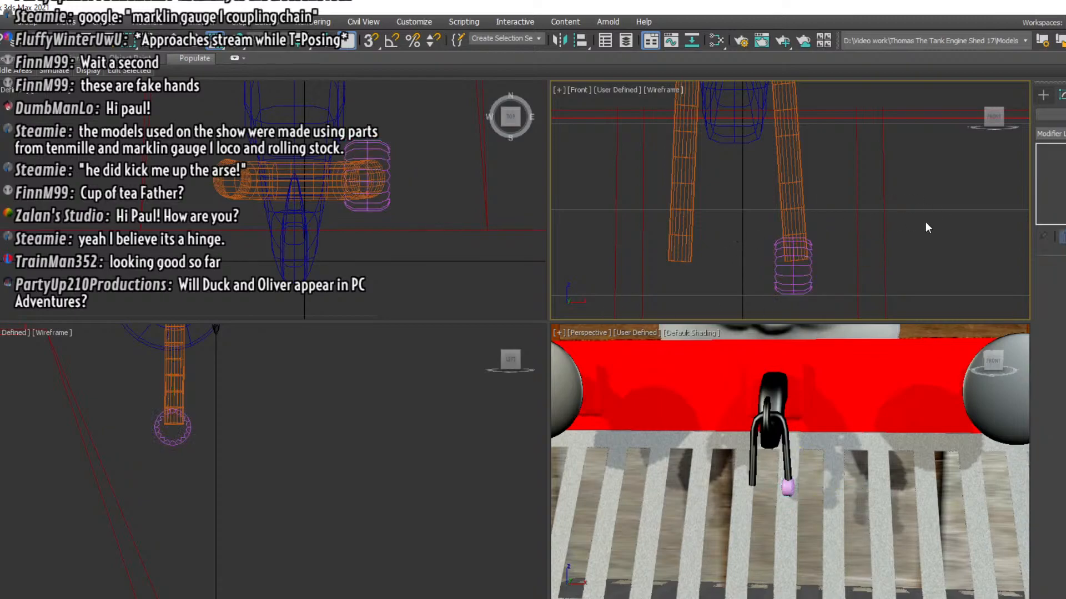
click(790, 257)
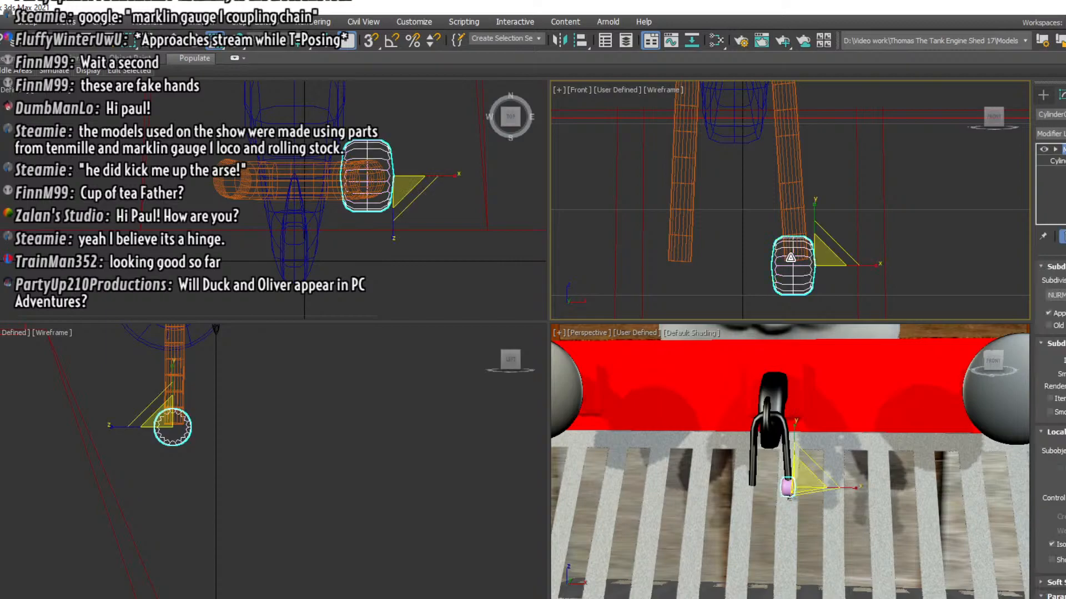
right_click(902, 239)
click(916, 322)
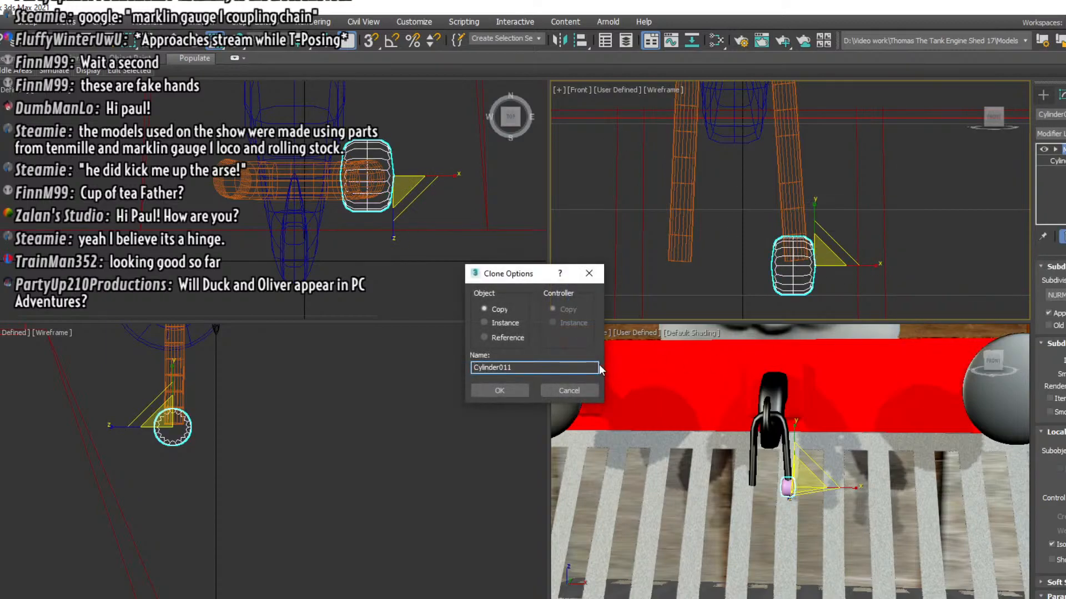
click(517, 394)
key(w)
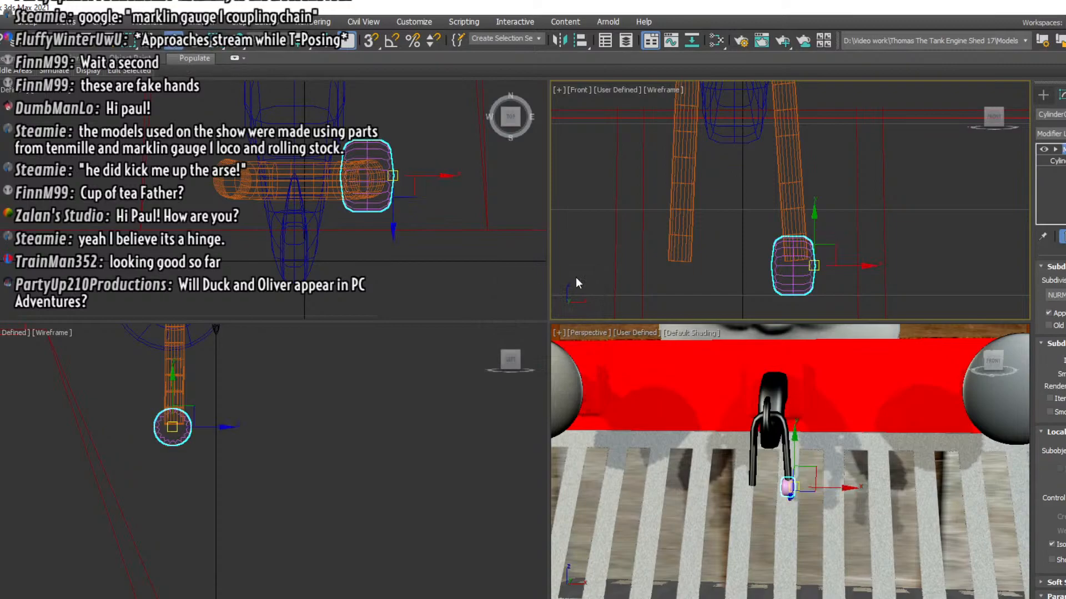
drag(845, 267, 735, 273)
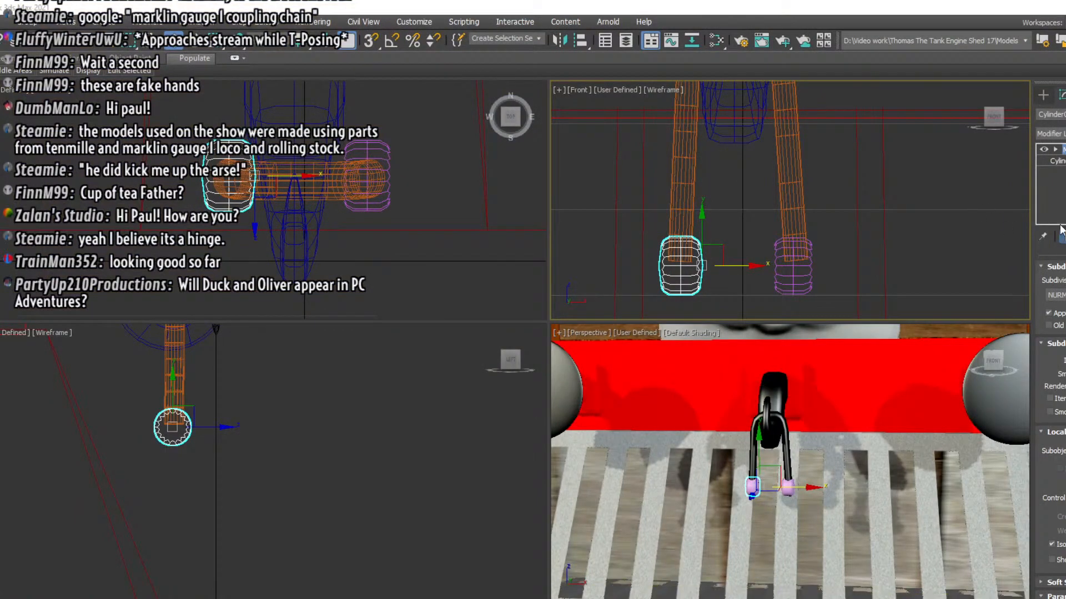
Create a box in the front view near the two hinge barrels, giving it a depth similar to its width
click(1044, 97)
click(1056, 172)
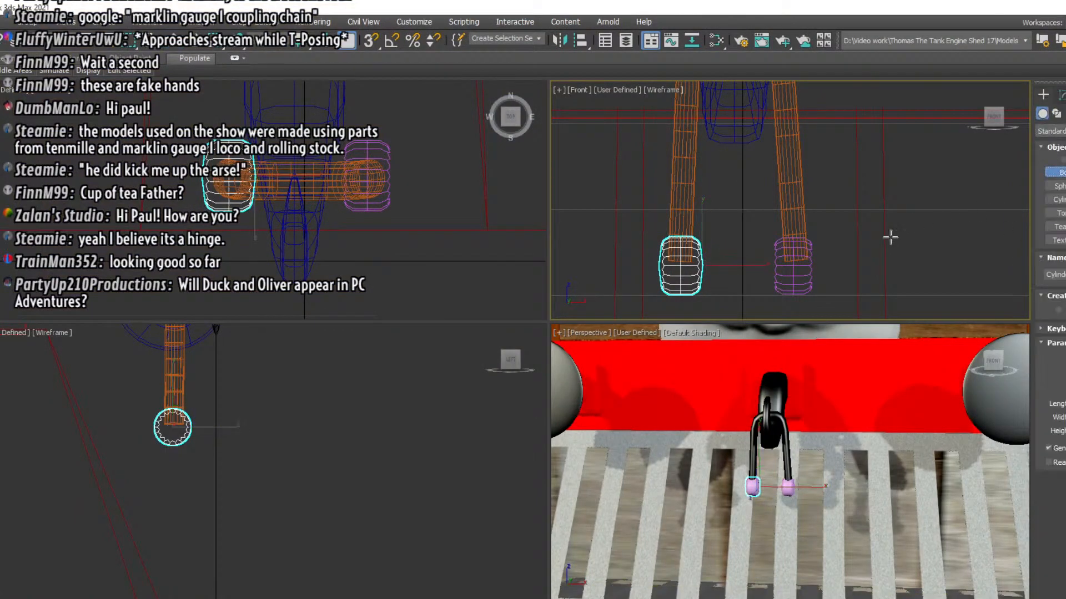
drag(738, 267, 816, 336)
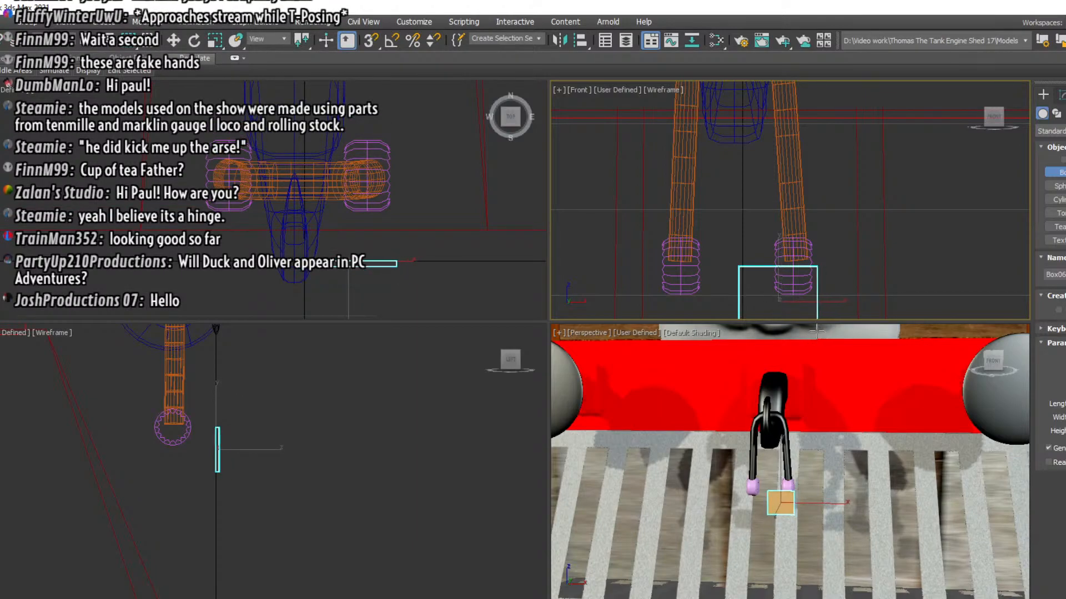
click(816, 256)
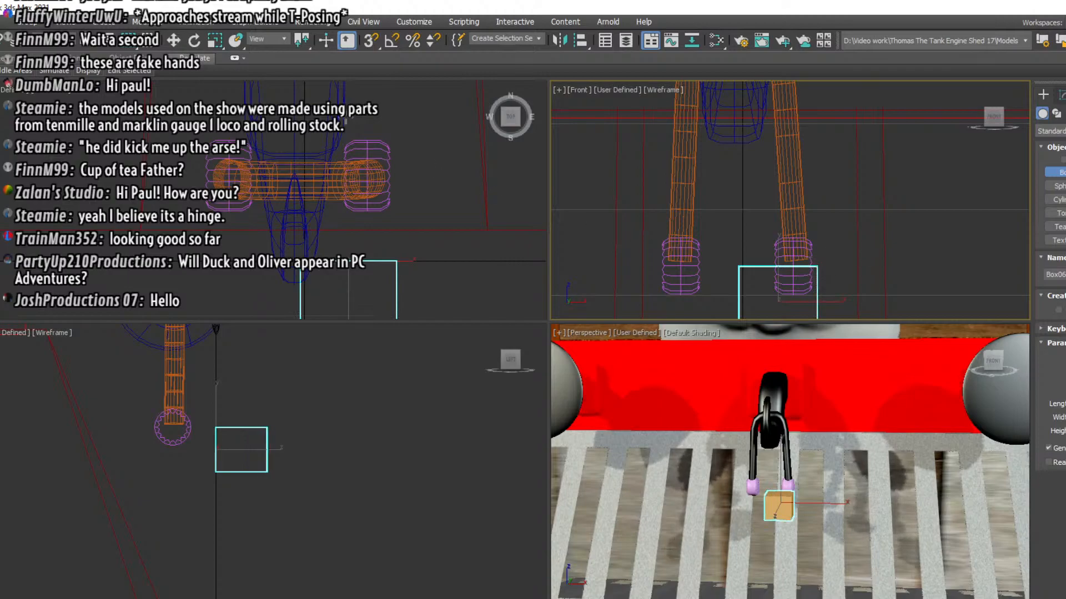
Move the box back and up to barrel height and center it between the two barrels
click(174, 40)
click(217, 451)
drag(216, 414, 153, 400)
click(782, 274)
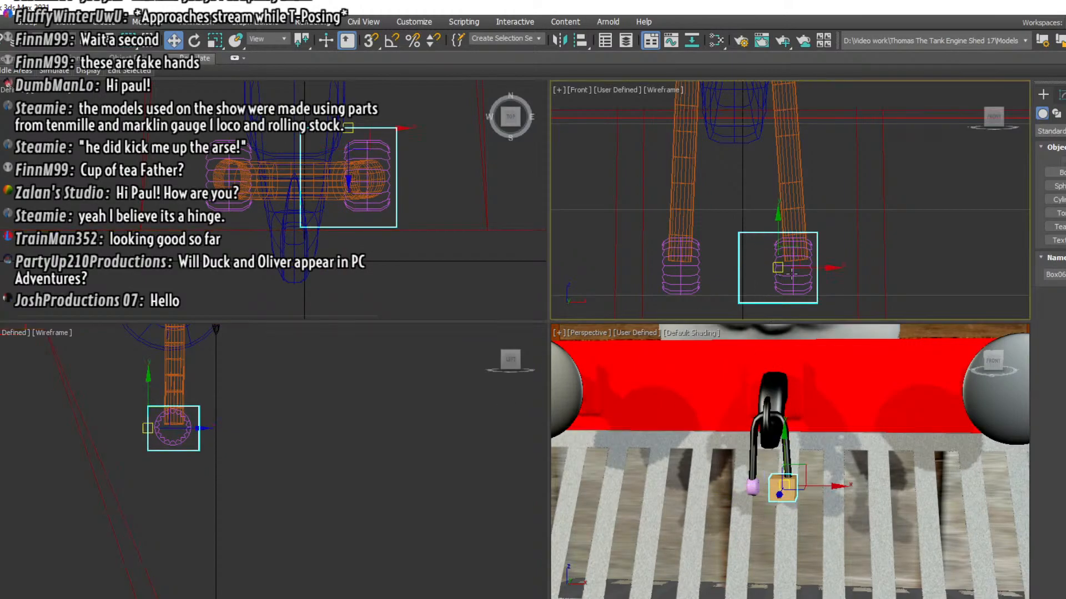
drag(818, 269, 778, 269)
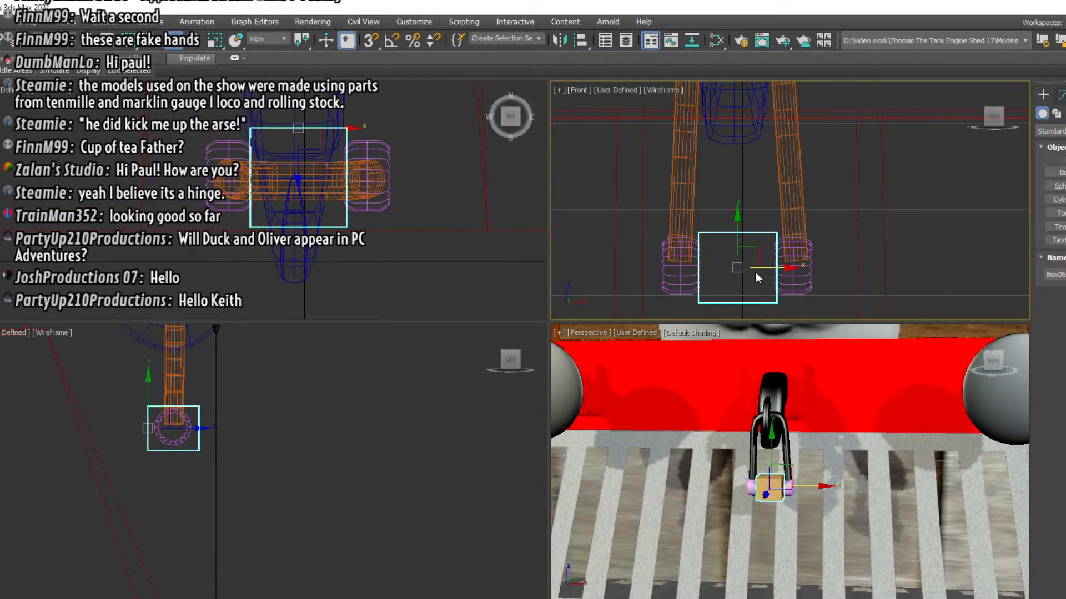
Increase the box's length, width and height segments and apply a MeshSmooth modifier to round its edges
click(1061, 95)
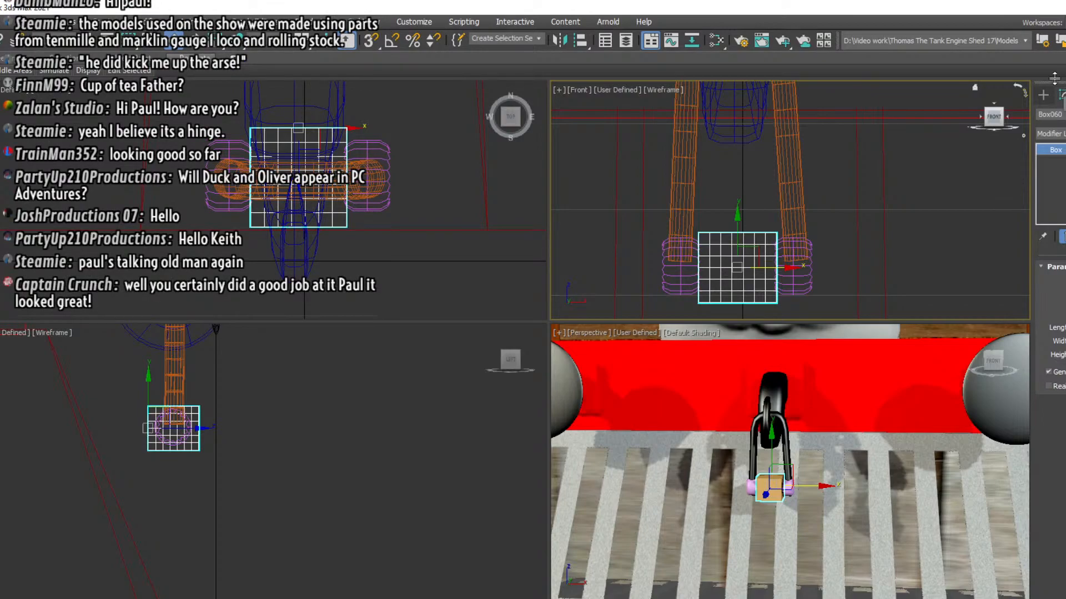
click(1044, 97)
click(1060, 99)
click(1050, 134)
scroll(1055, 403, down, 3)
scroll(1054, 304, down, 4)
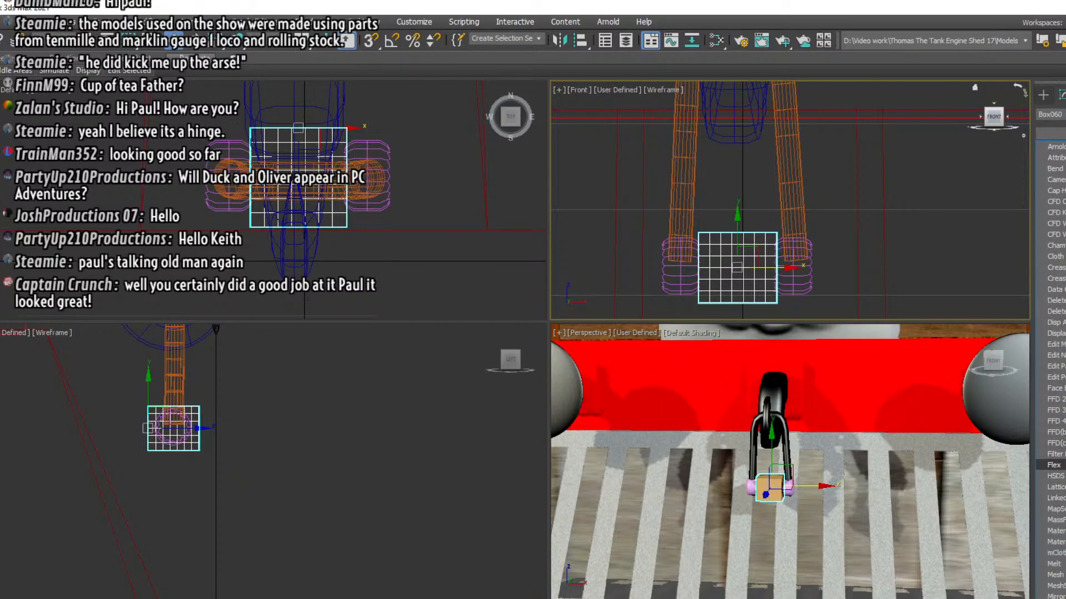
click(1055, 586)
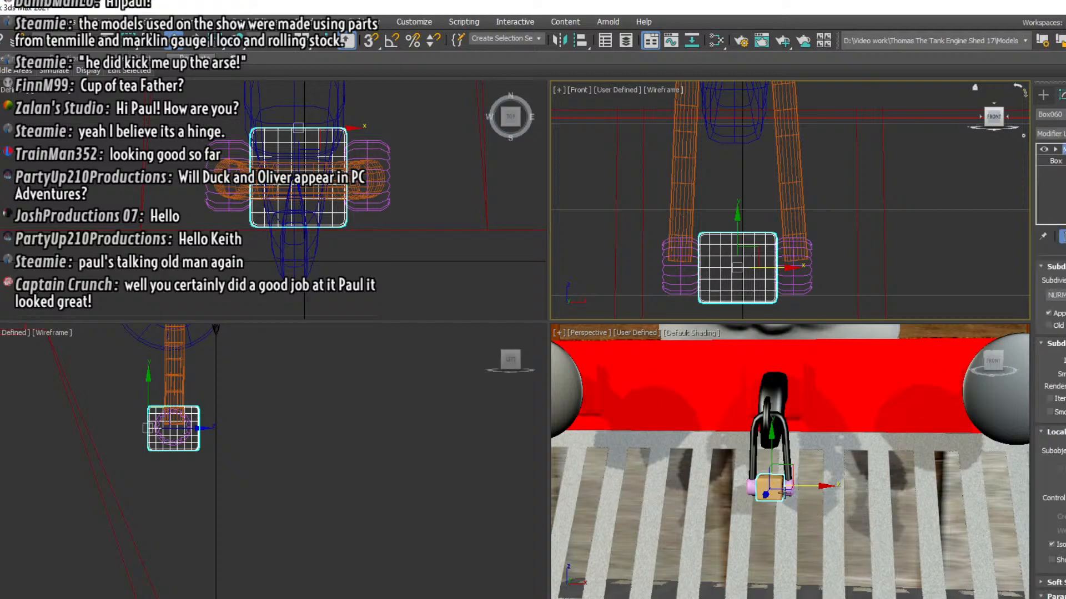
Inspect the smoothed box between the barrels in the perspective view, and deselect it
scroll(780, 493, up, 3)
scroll(780, 493, down, 5)
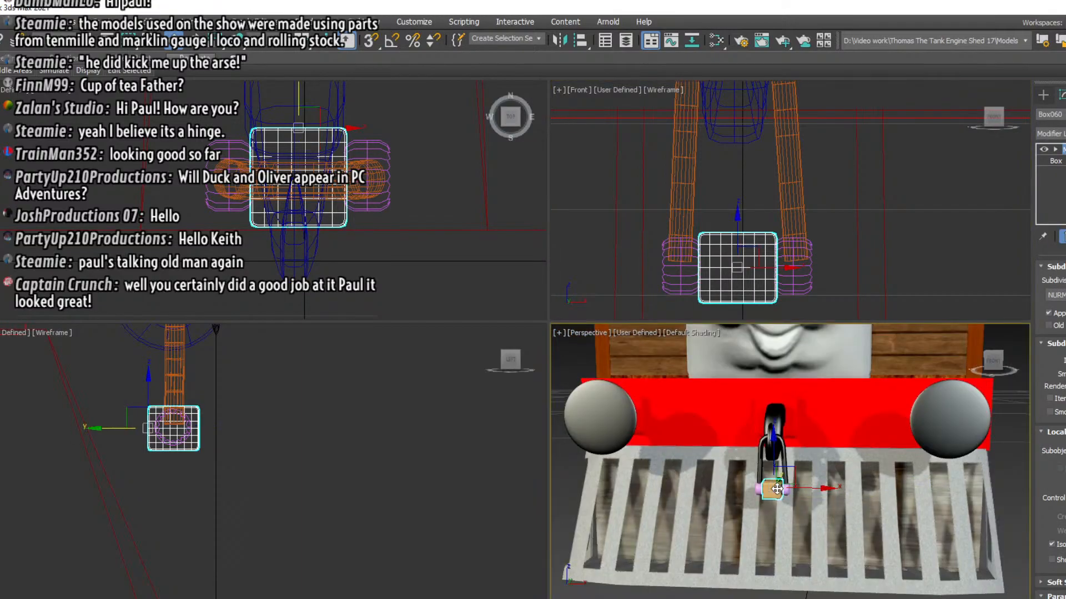
scroll(777, 489, up, 2)
scroll(794, 454, up, 3)
scroll(794, 459, down, 4)
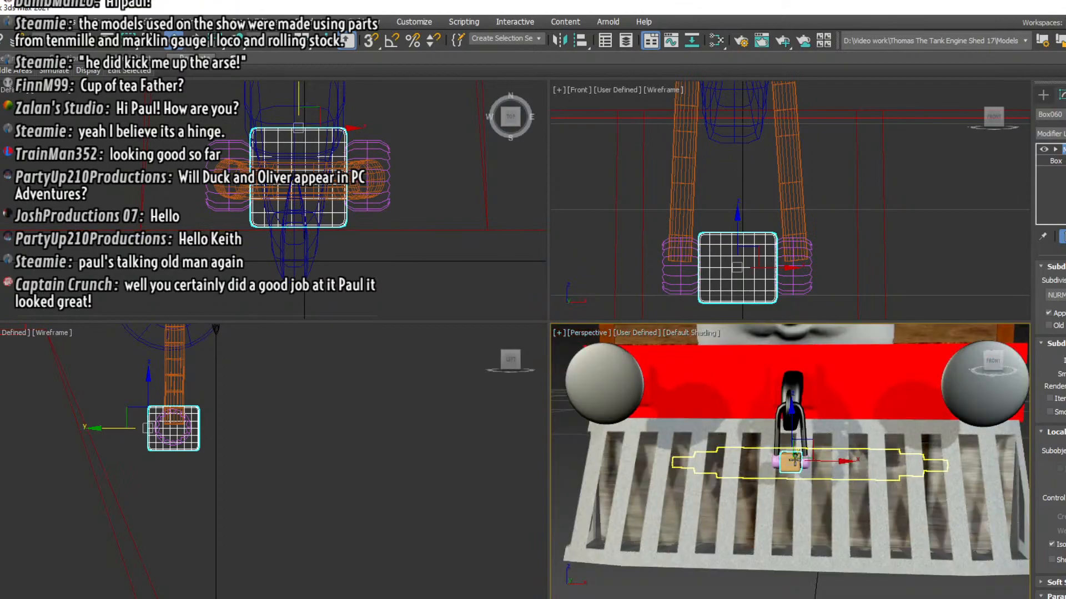
scroll(793, 461, up, 2)
scroll(791, 465, down, 2)
scroll(788, 468, up, 2)
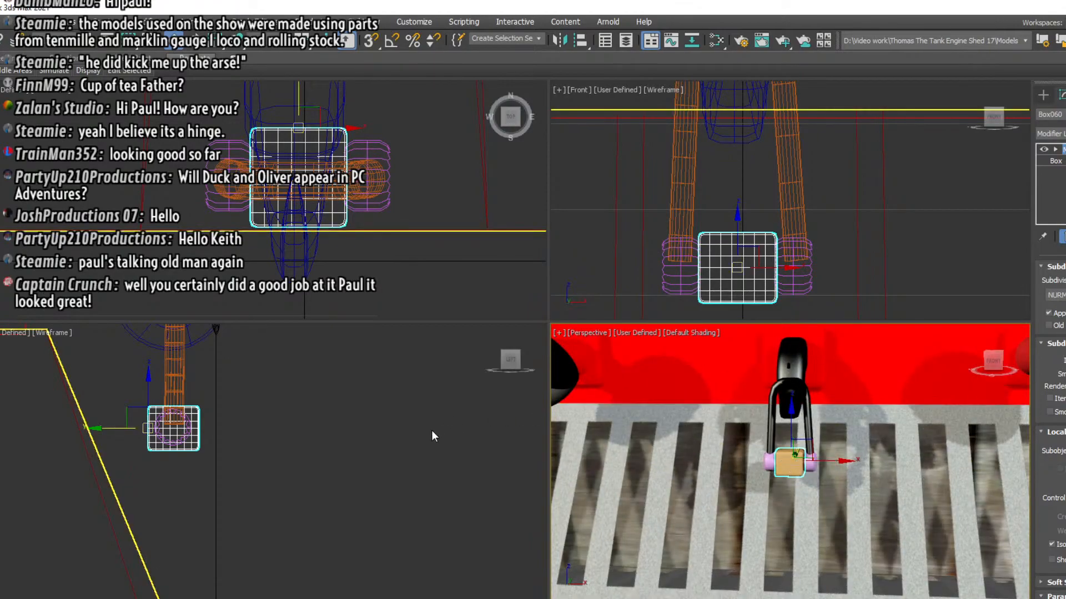
click(342, 442)
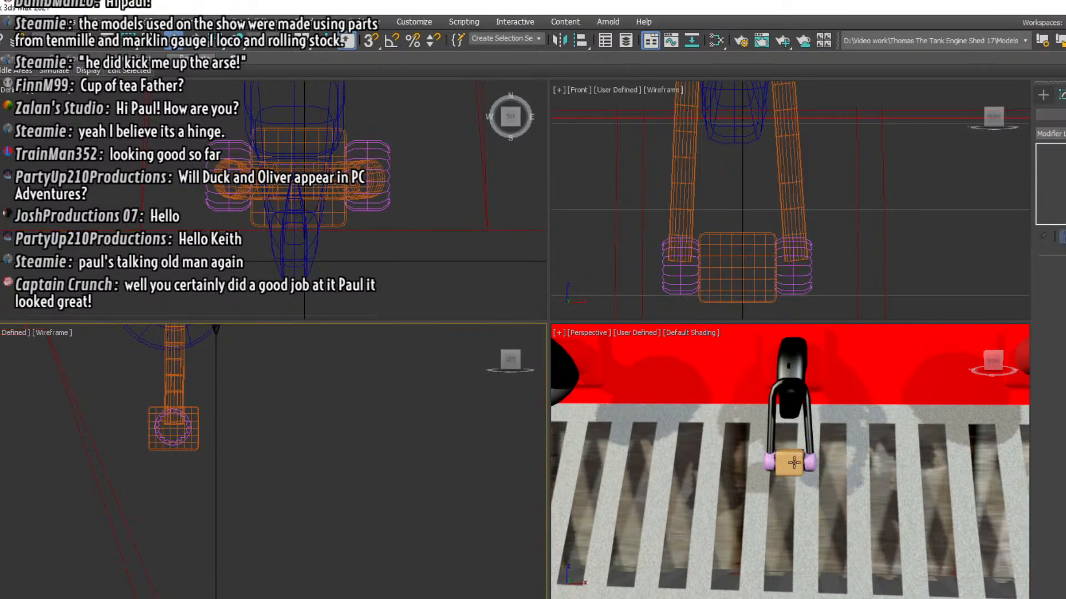
Scale the smoothed box down slightly and keep it centered between the two barrels
click(789, 462)
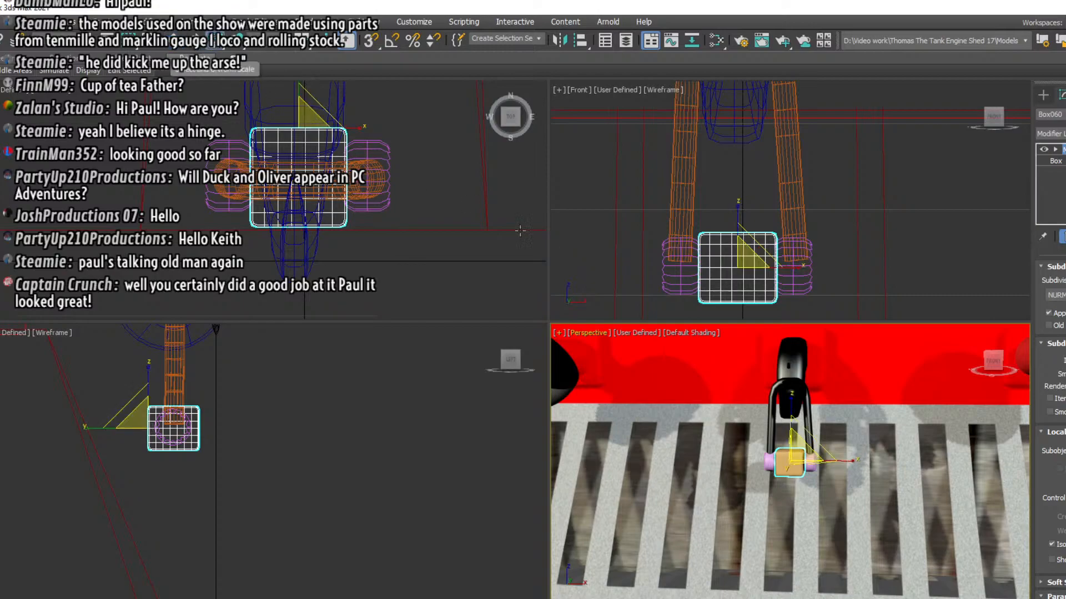
drag(732, 236, 744, 263)
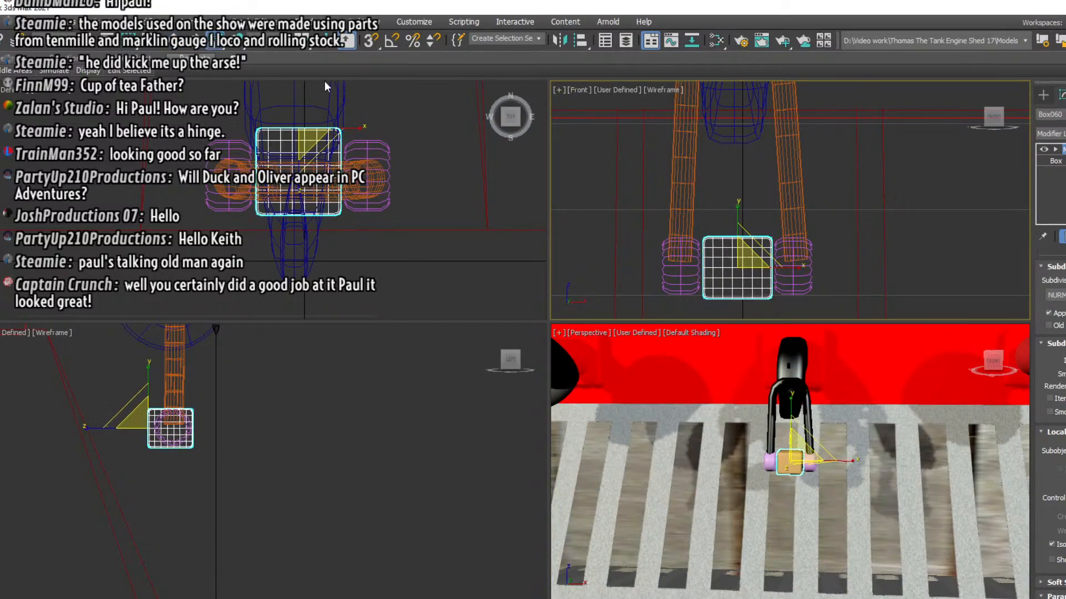
key(w)
drag(775, 267, 777, 266)
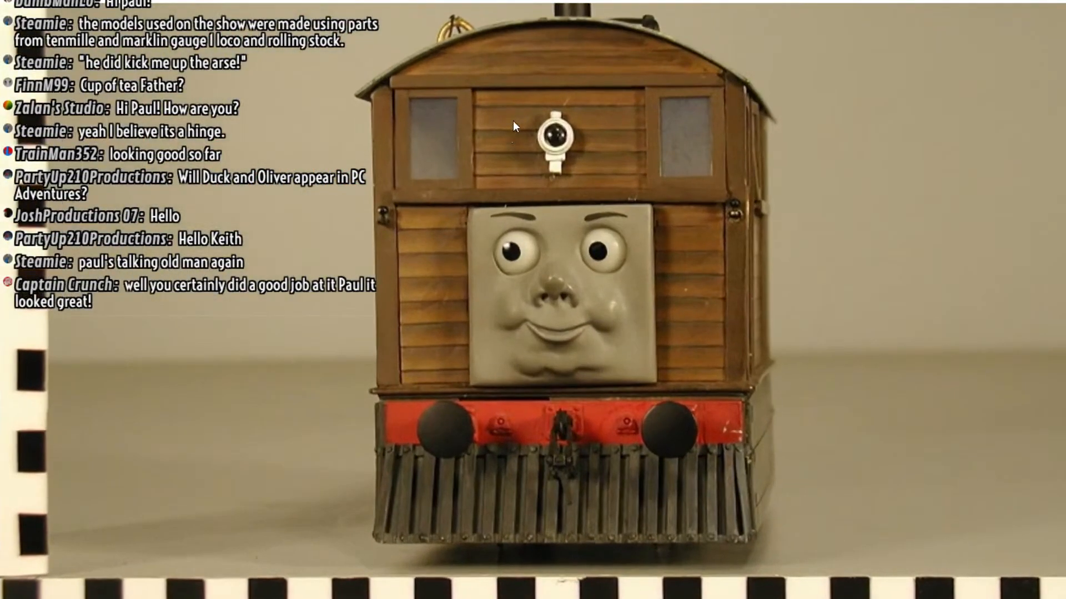
Examine the coupling on the buffer beam in the front reference photo of Toby
mouse_move(493, 22)
drag(492, 22, 544, 25)
drag(547, 366, 547, 218)
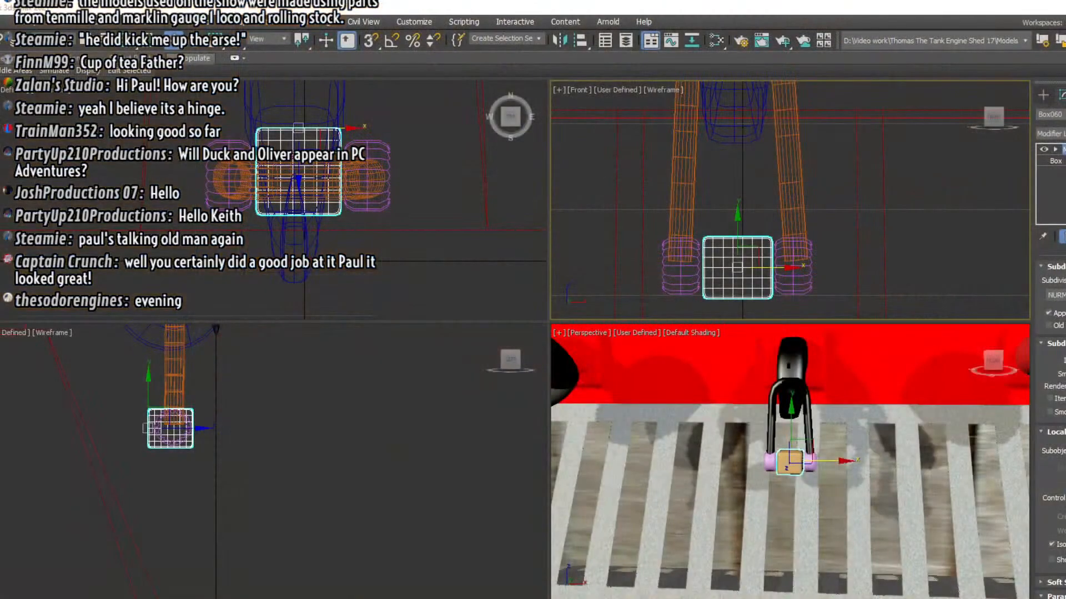
Copy the right barrel as a separate object and rotate the copy about 90 degrees so its round end faces forward
click(797, 279)
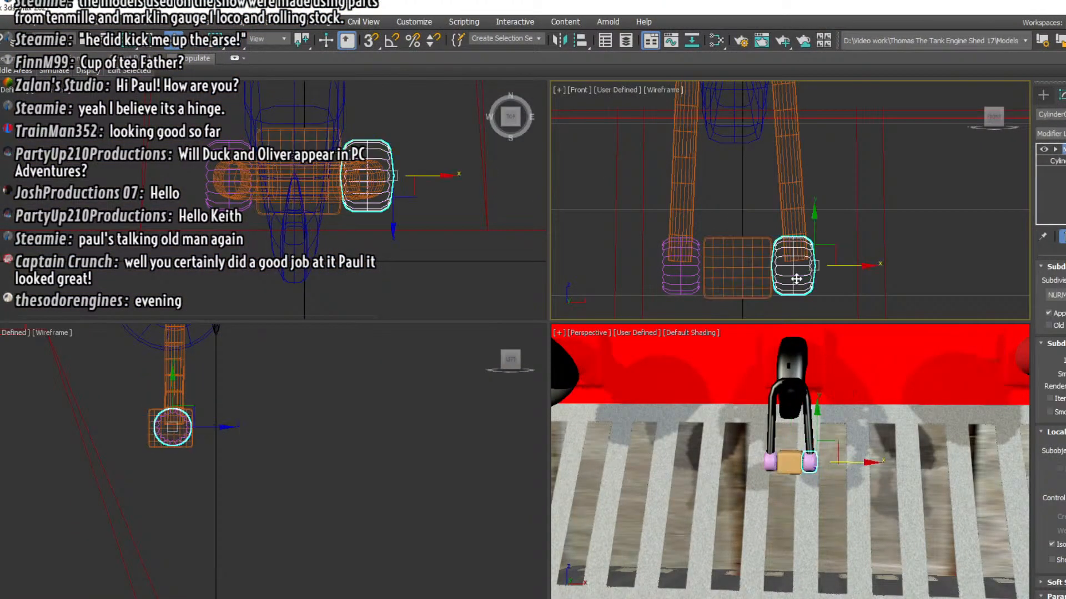
right_click(797, 279)
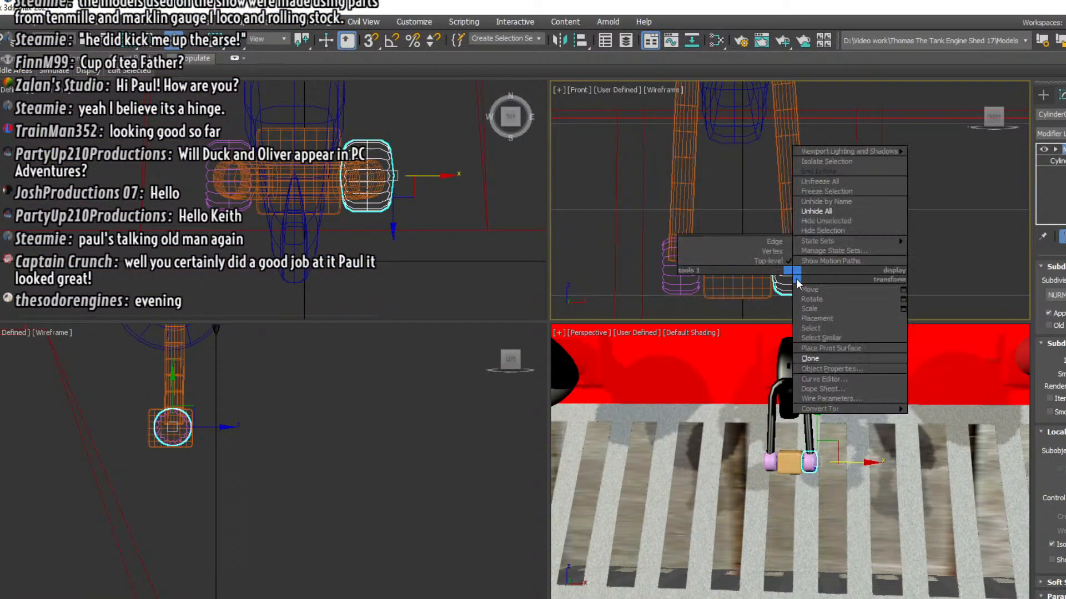
click(810, 359)
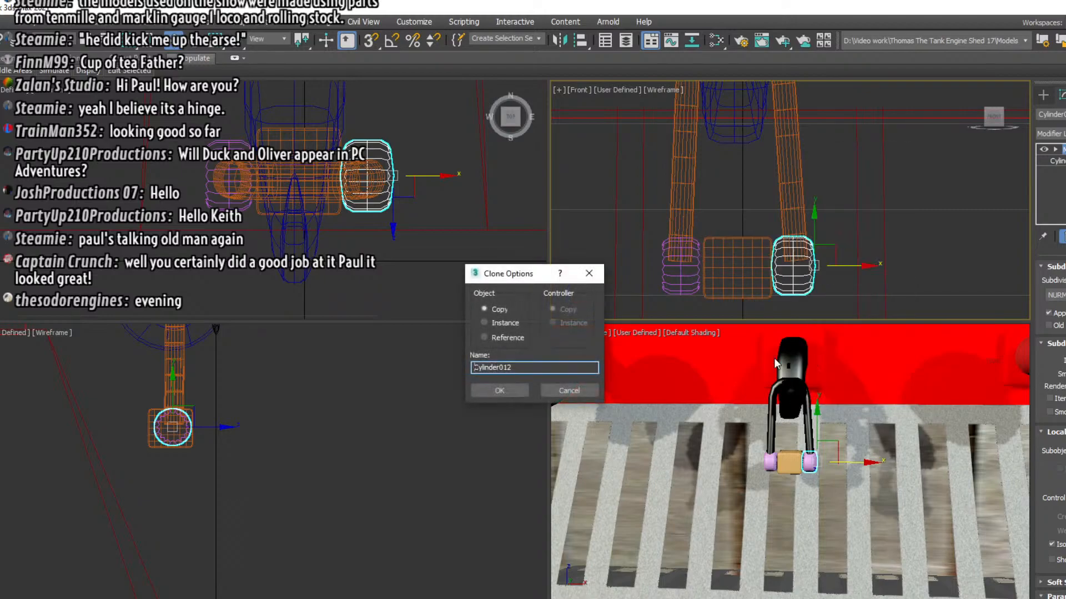
click(496, 388)
click(196, 48)
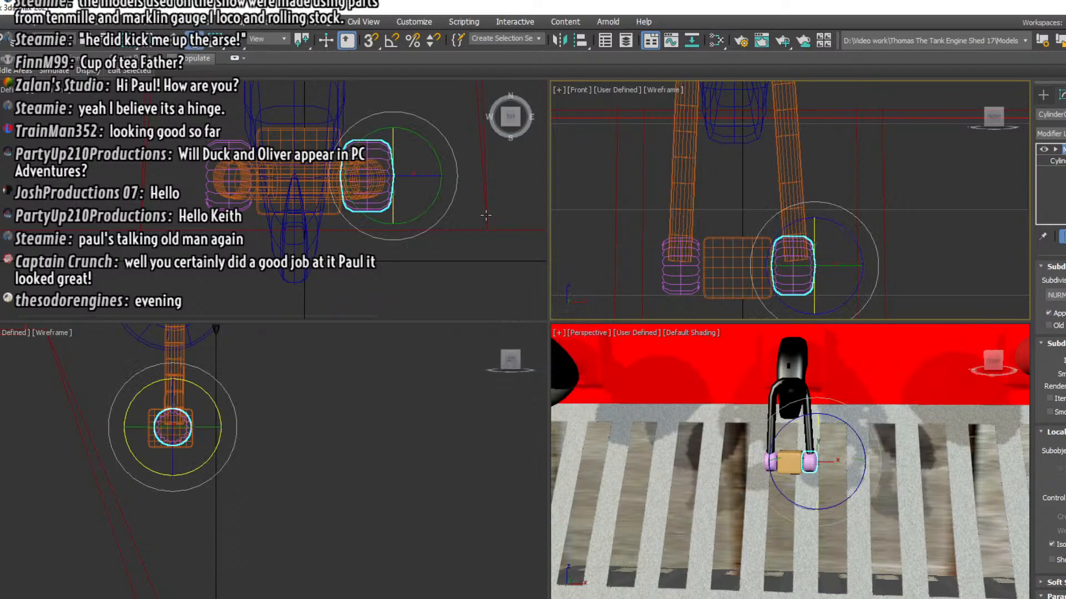
drag(423, 142, 552, 157)
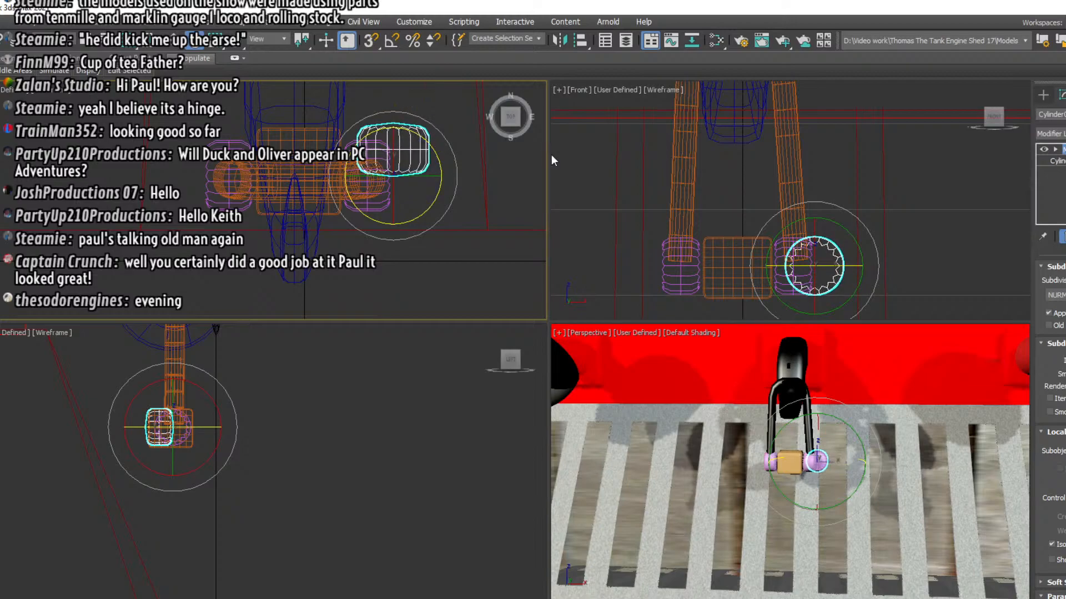
Move the rotated cylinder onto the front of the central box and scale it down slightly to fit within the box's face
click(172, 43)
drag(391, 175, 295, 221)
click(215, 40)
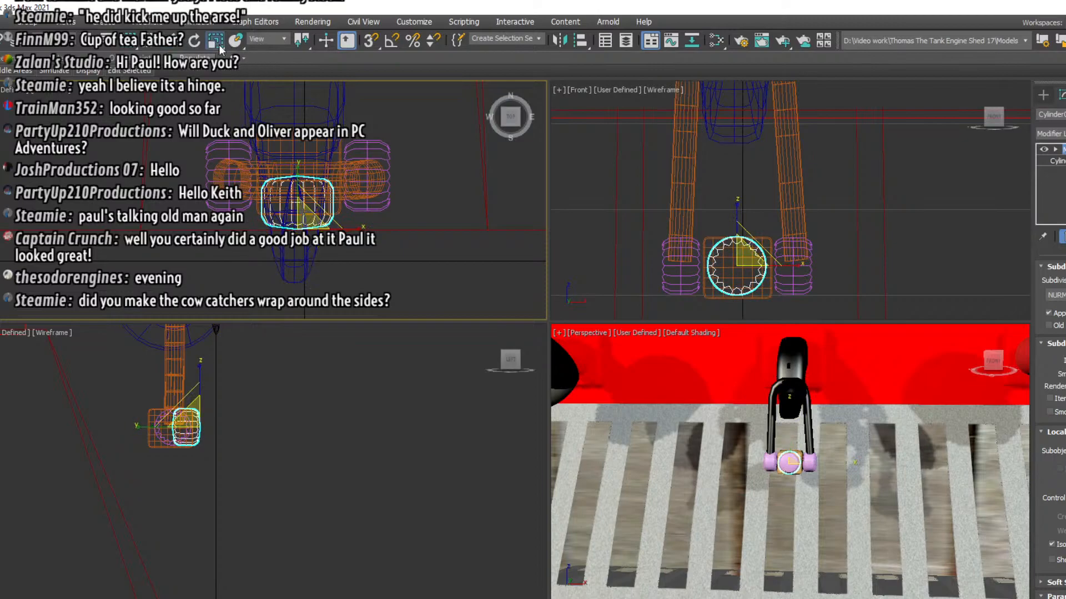
click(727, 246)
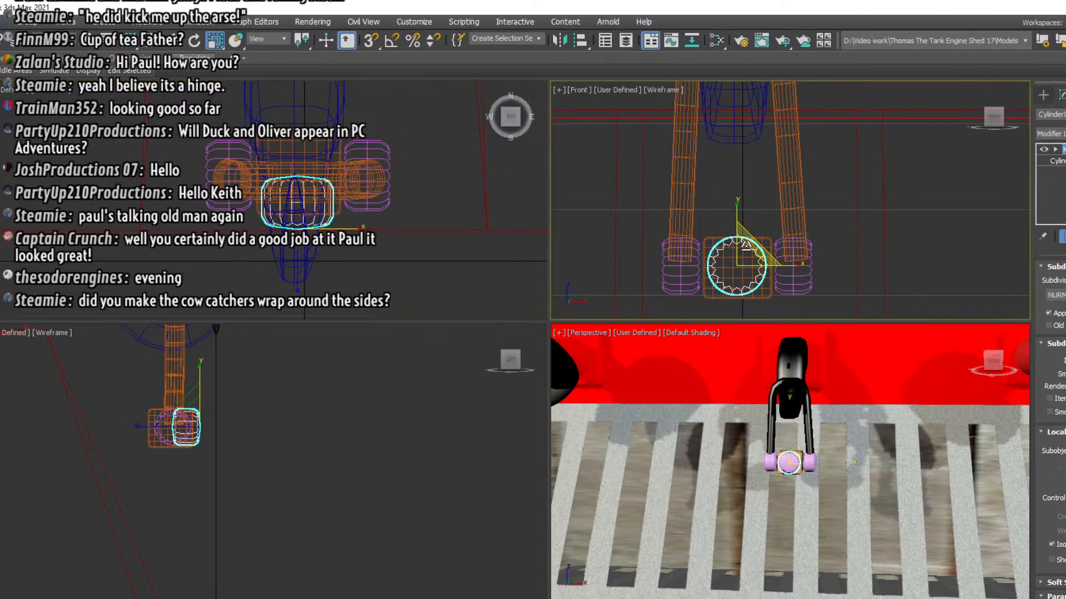
drag(747, 245, 743, 260)
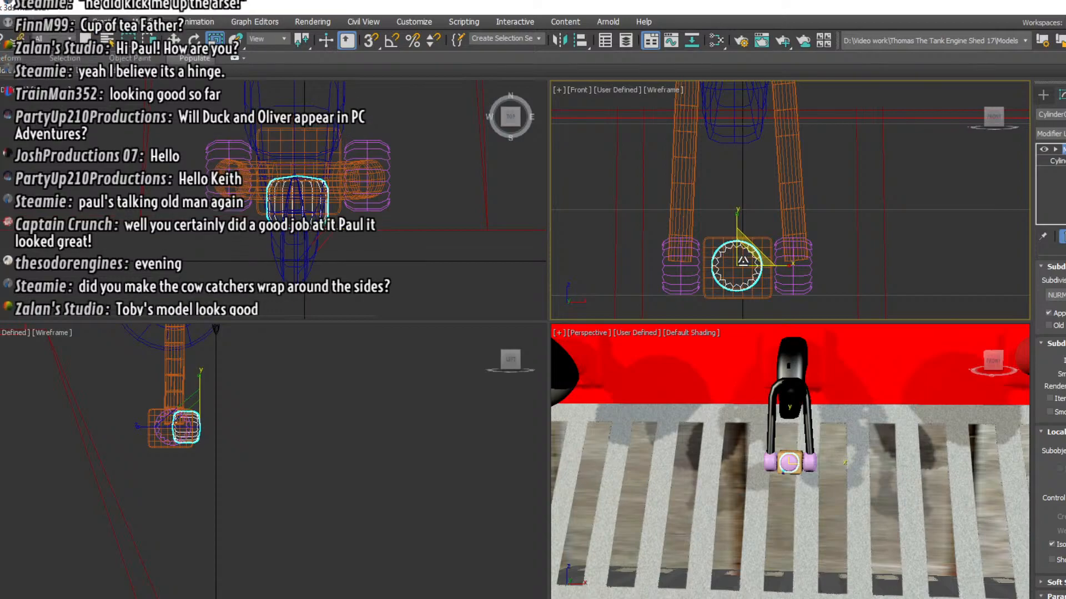
drag(743, 260, 742, 261)
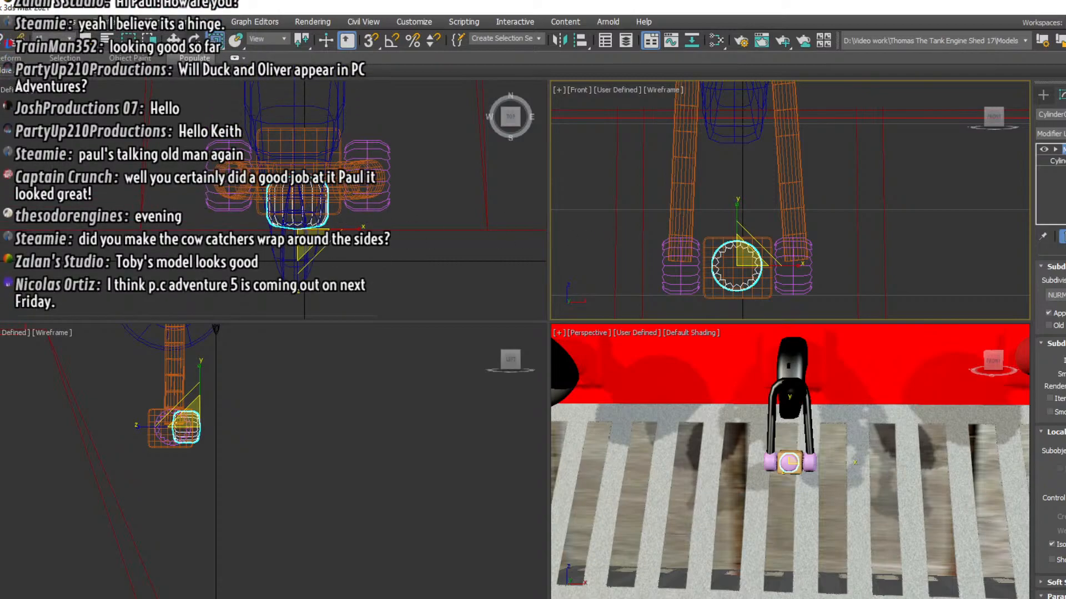
Lengthen the central cylinder front to back so it reaches deeper into the box, and check it in perspective
key(e)
click(272, 206)
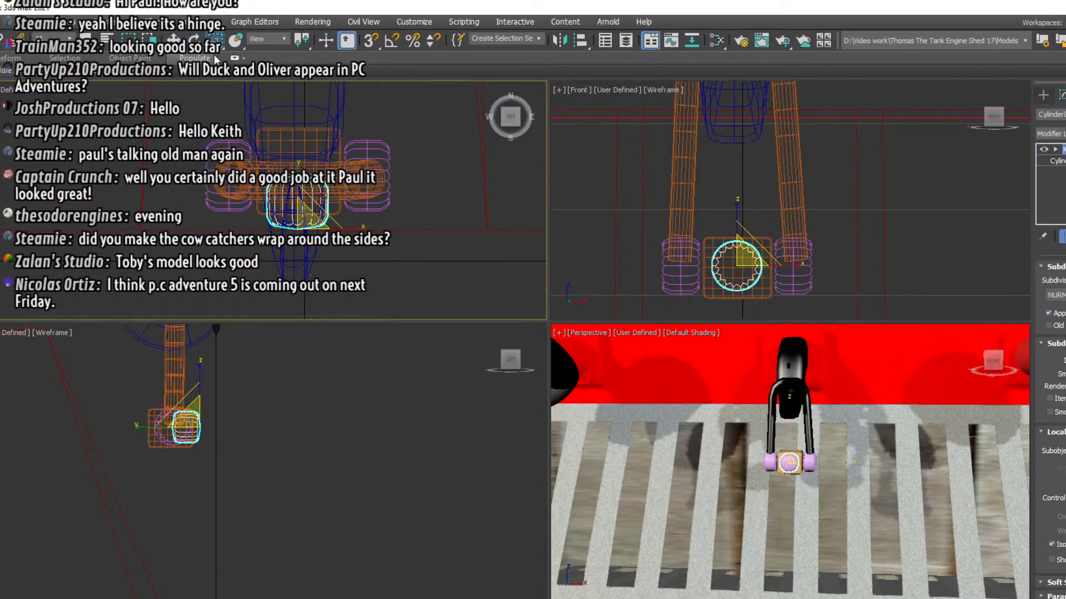
key(w)
drag(297, 165, 300, 146)
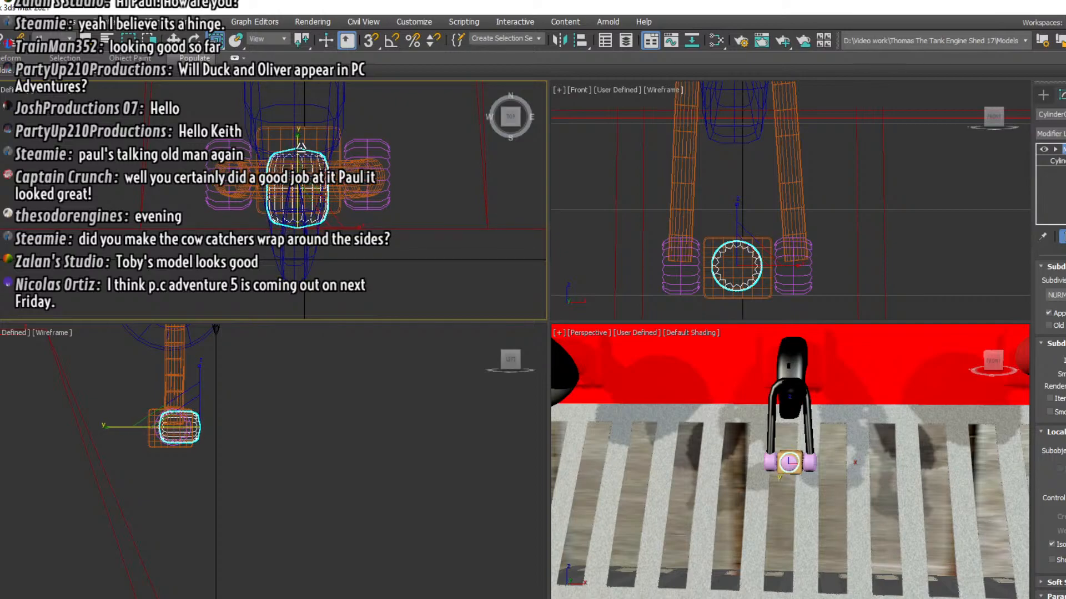
scroll(789, 454, down, 3)
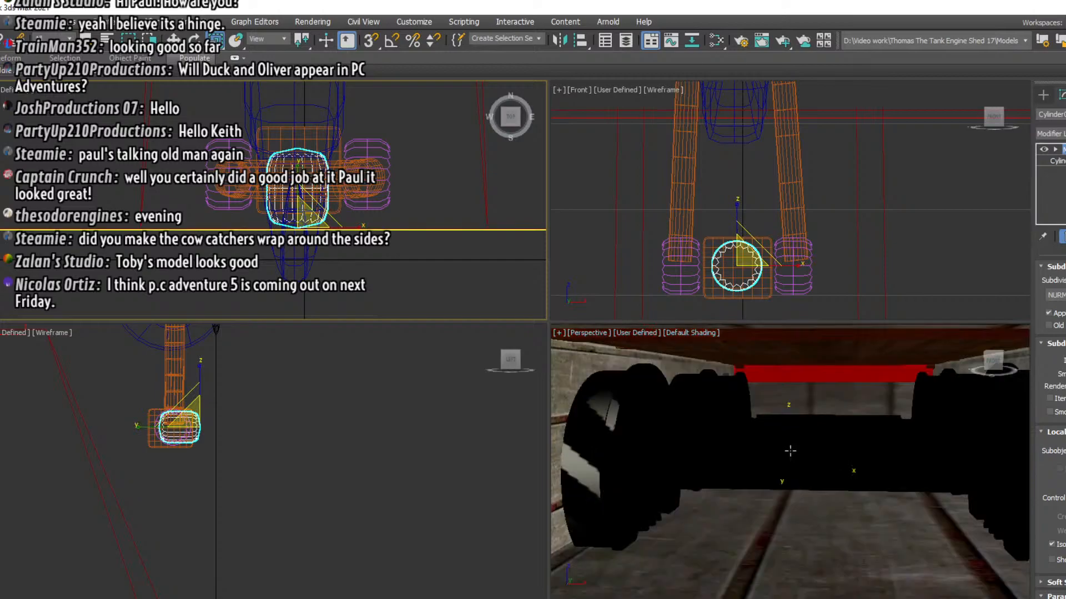
scroll(789, 455, up, 3)
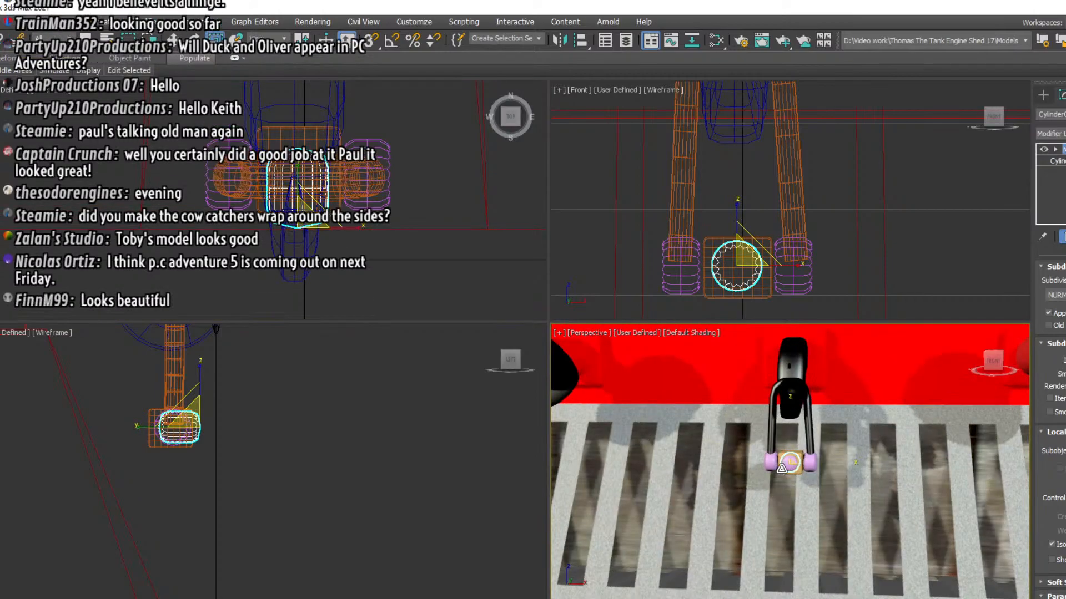
Select the coupling link together with its two barrels, central box and front cylinder, and assign the black material to them
click(936, 252)
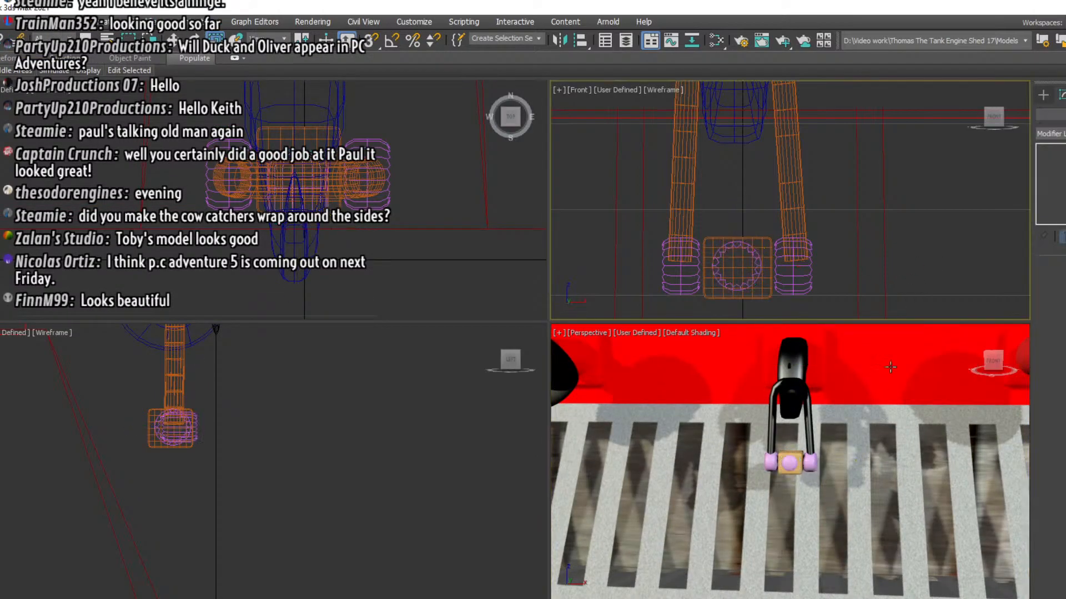
drag(992, 363, 915, 436)
click(803, 462)
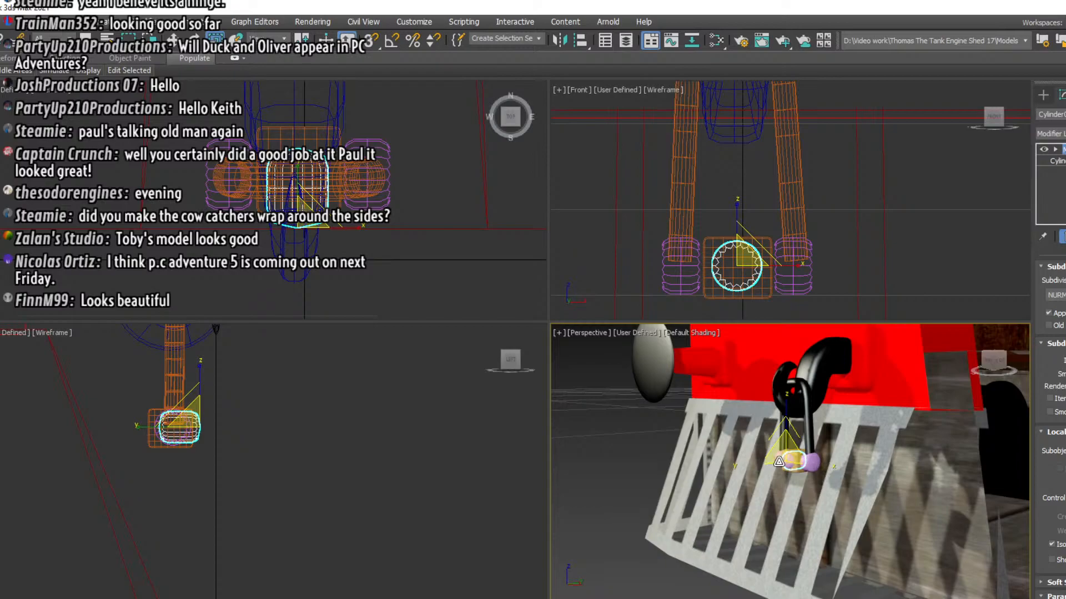
drag(835, 300, 624, 242)
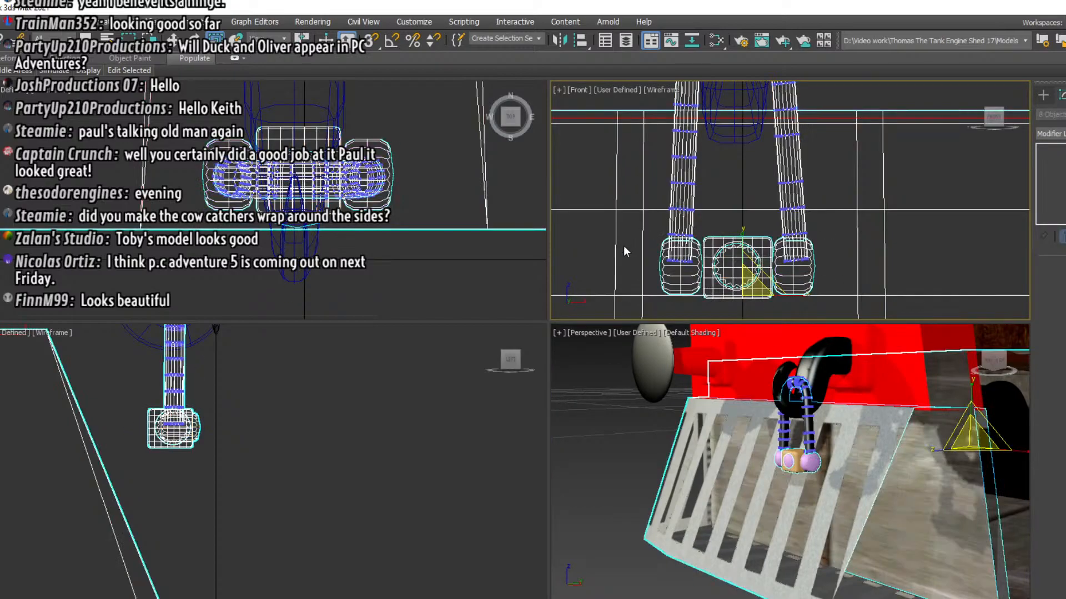
scroll(163, 508, down, 5)
alt+drag(163, 512, 72, 447)
scroll(140, 367, up, 4)
click(199, 436)
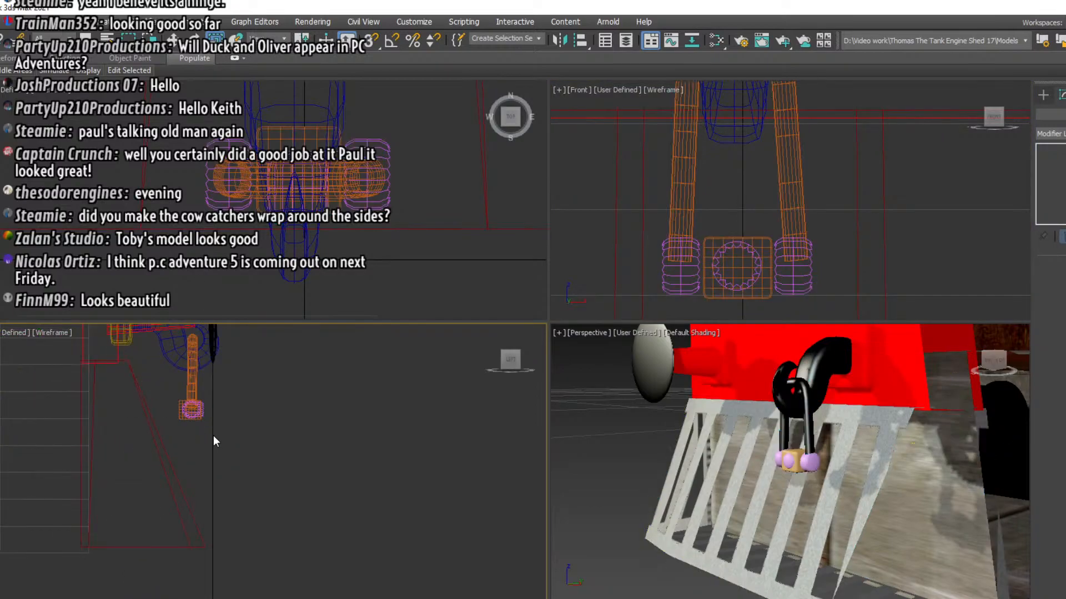
drag(188, 410, 178, 394)
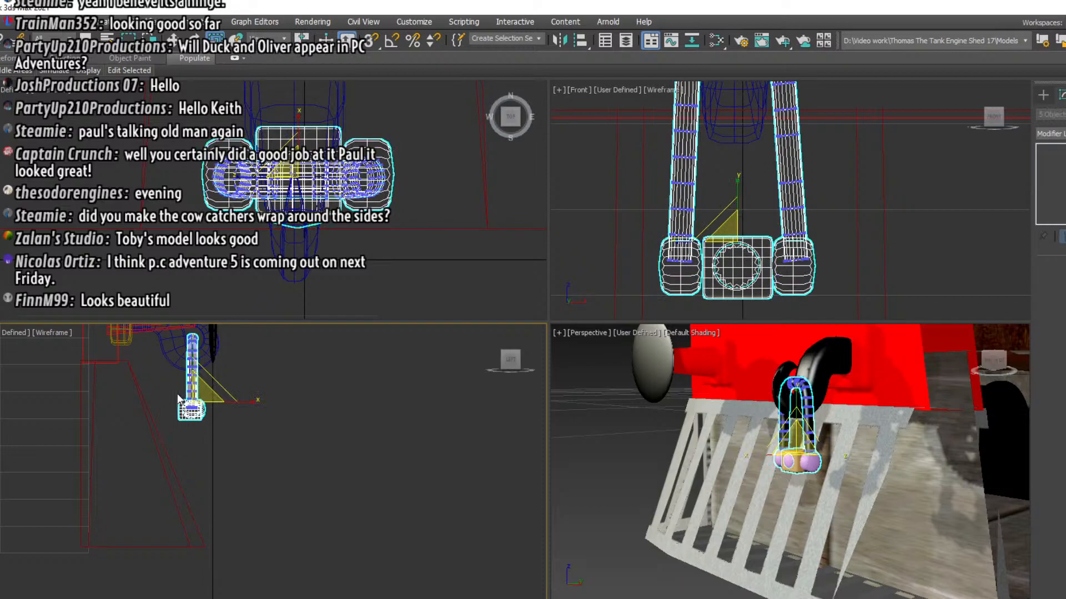
key(m)
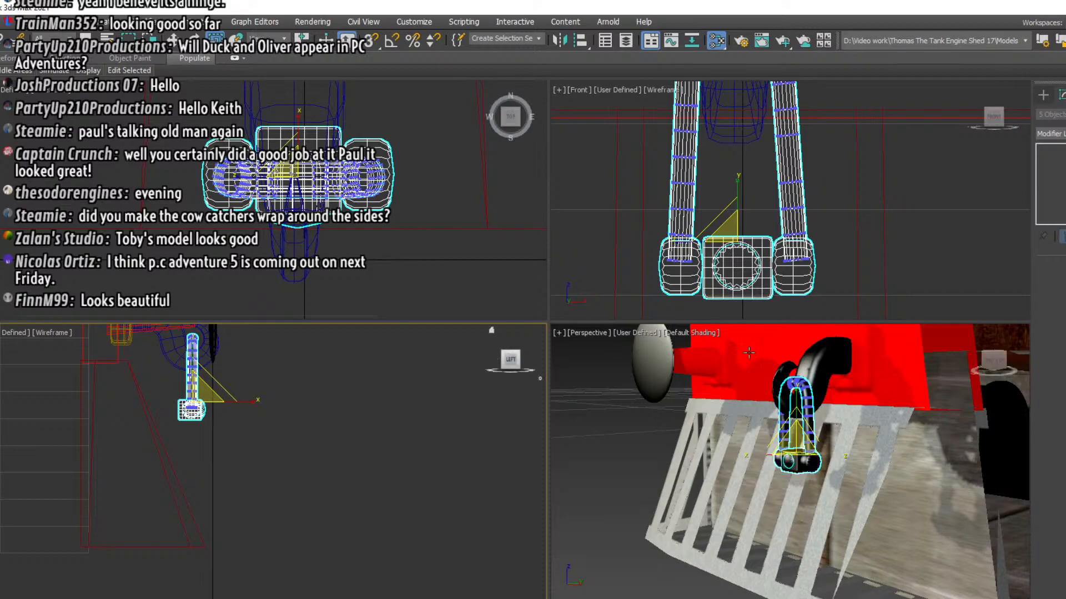
click(937, 235)
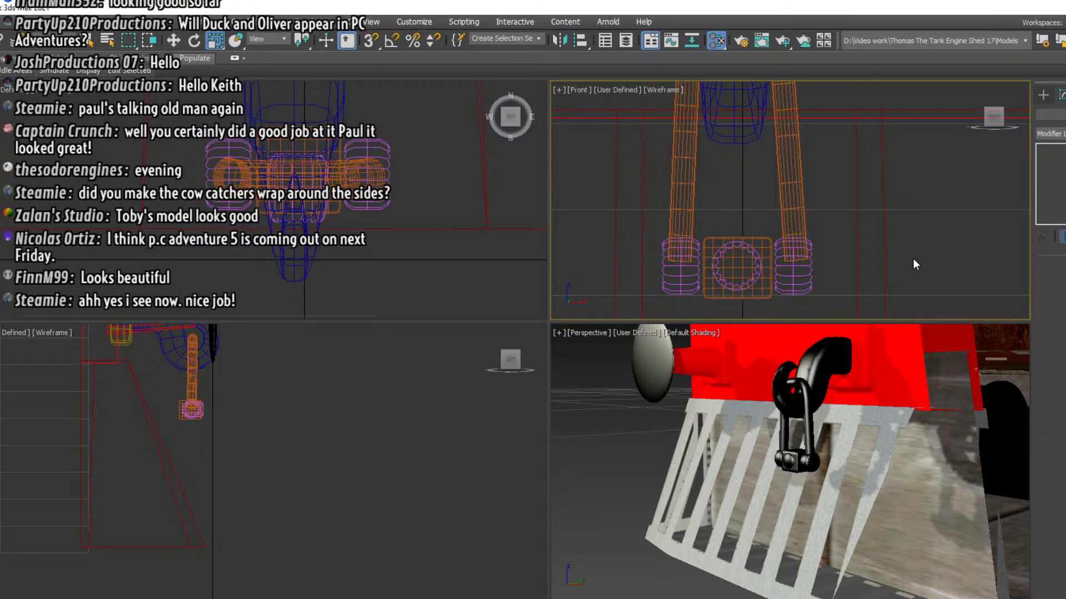
Render the perspective view from a front corner angle and examine the black coupling and the cowcatcher in it
scroll(851, 506, down, 3)
click(851, 506)
alt+middle_drag(851, 506, 714, 474)
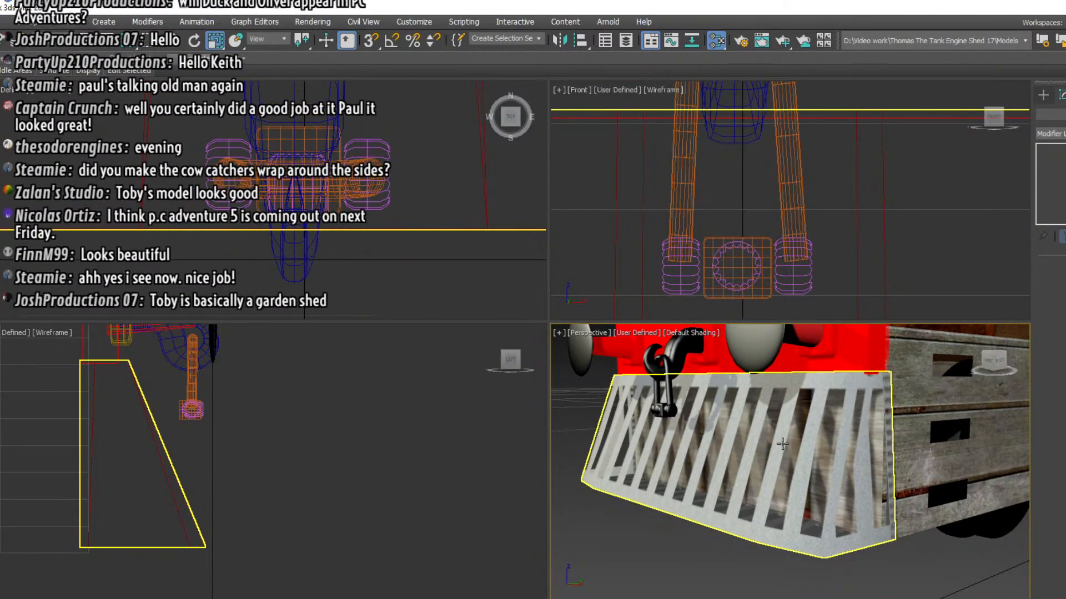
click(743, 41)
click(474, 52)
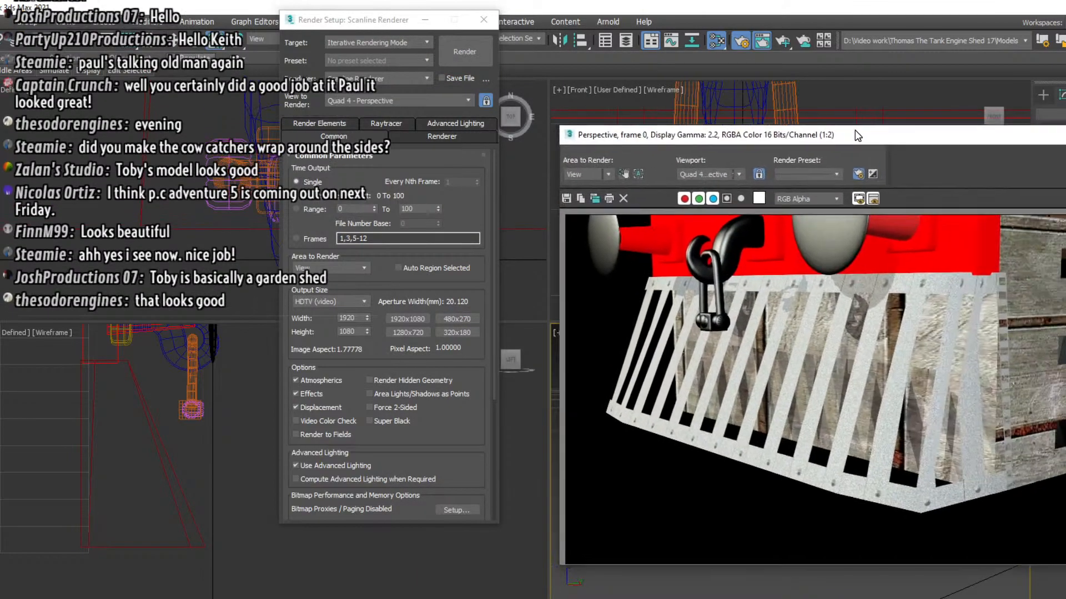
drag(862, 135, 631, 135)
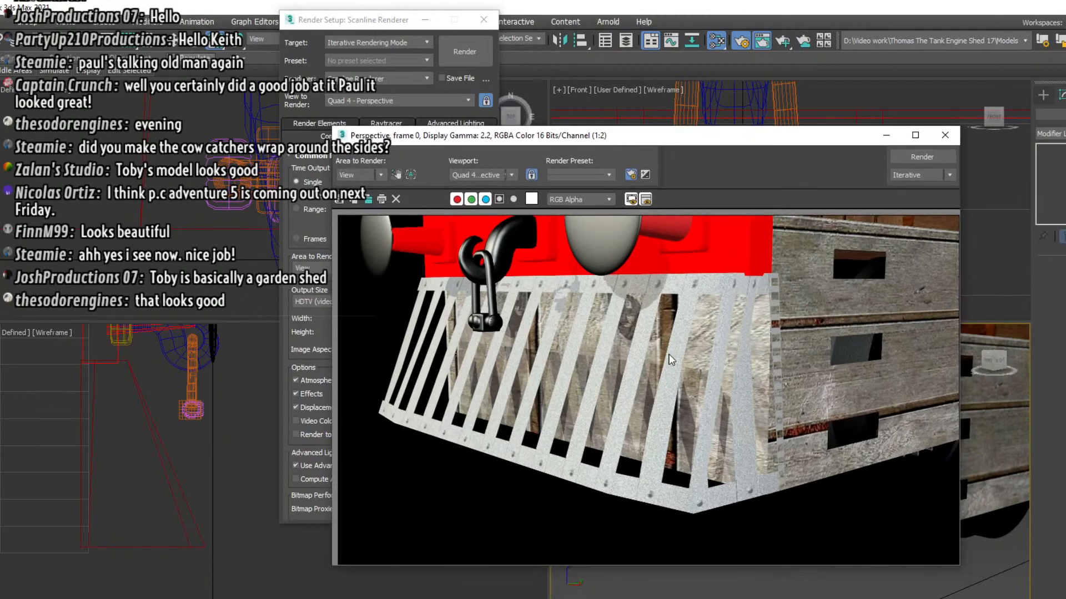
scroll(668, 356, up, 1)
scroll(668, 359, down, 1)
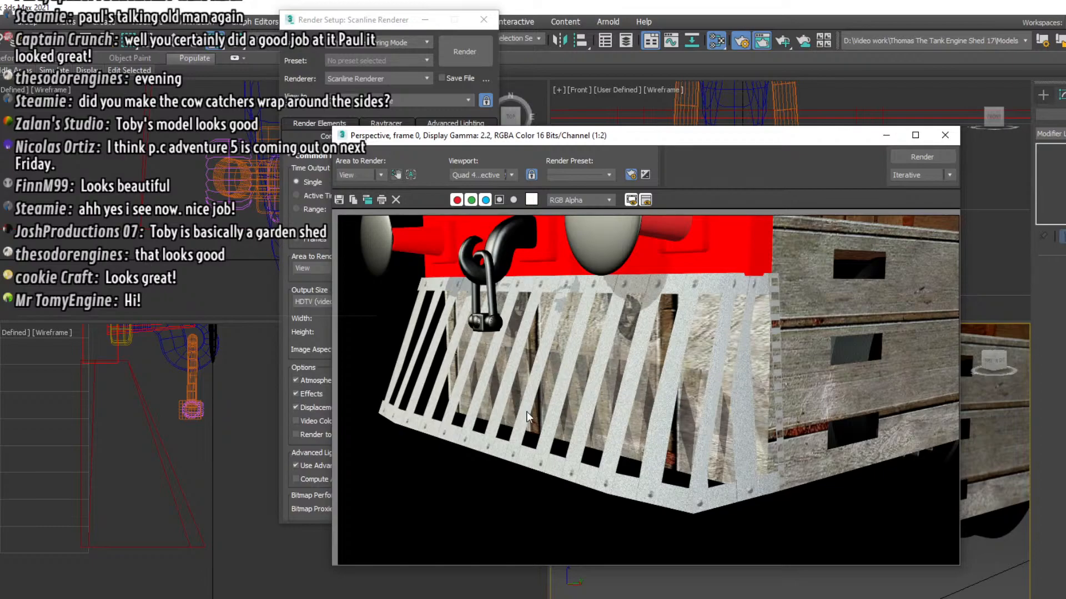
click(945, 134)
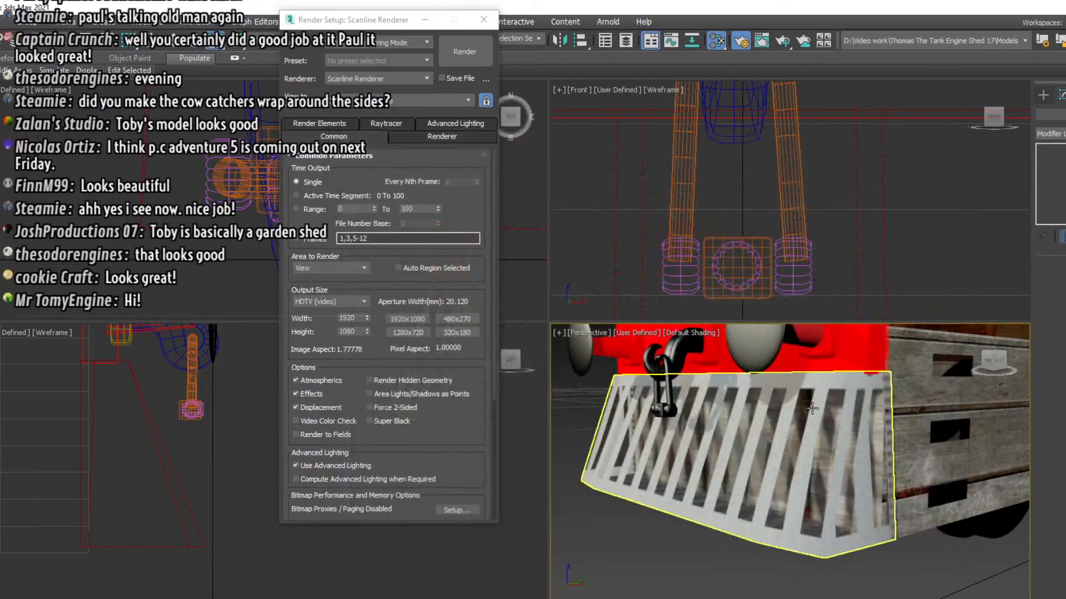
Select the cowcatcher and scale it down slightly in the top view so the wooden side plates stand clear of it
click(763, 422)
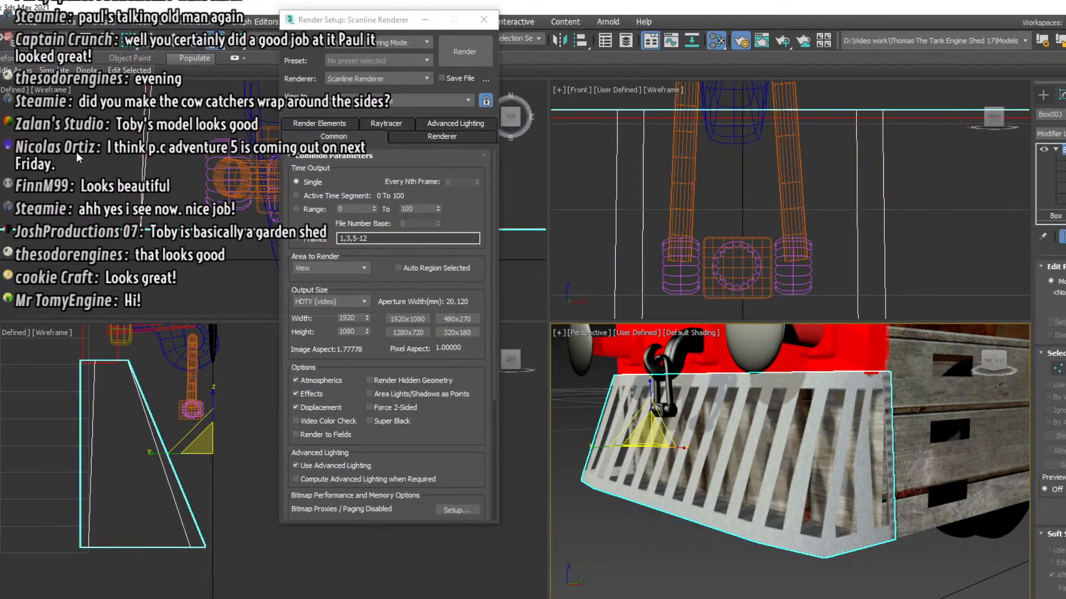
click(483, 19)
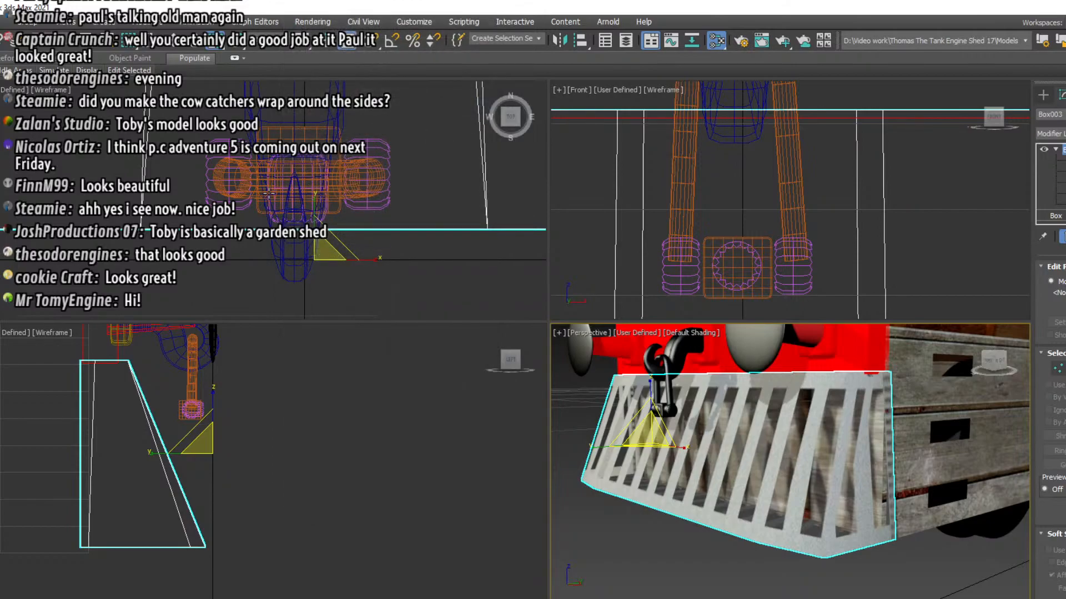
scroll(267, 189, down, 4)
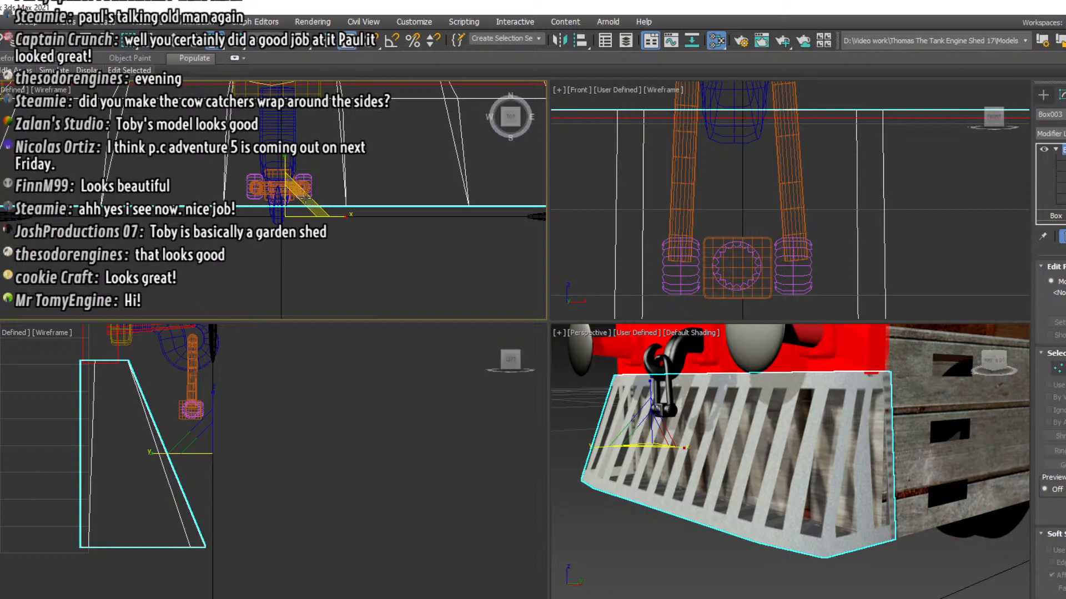
drag(309, 202, 304, 208)
scroll(305, 209, down, 3)
middle_drag(305, 210, 309, 233)
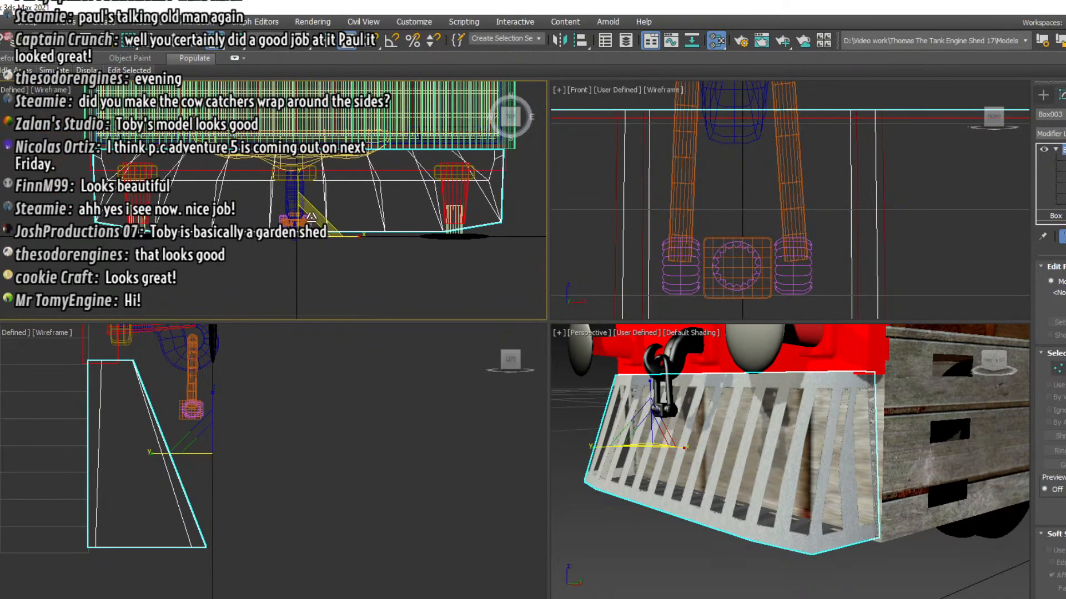
drag(308, 218, 315, 220)
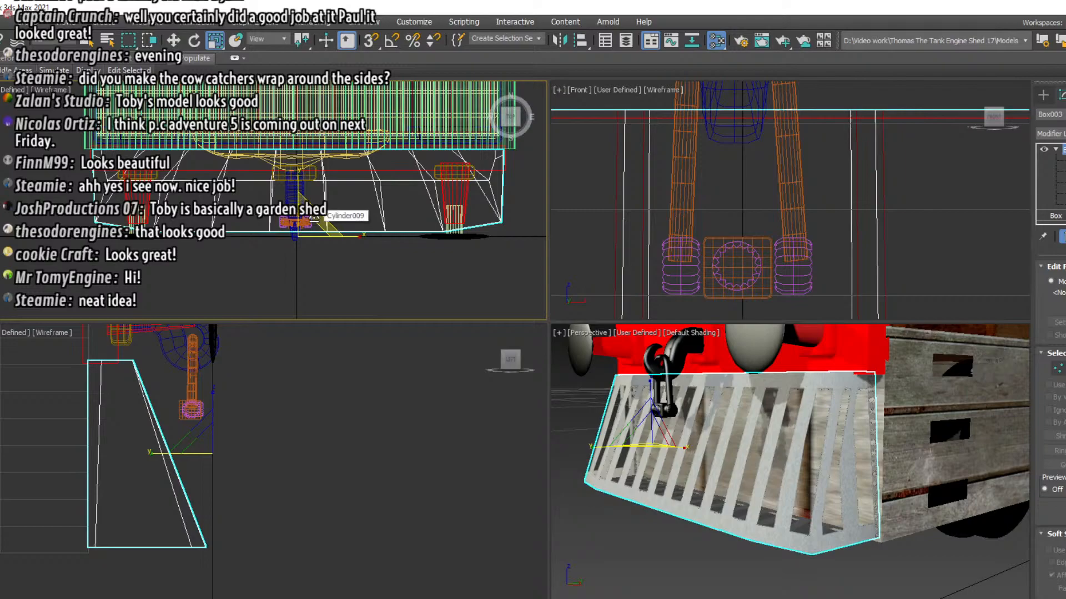
Clone the cowcatcher as an independent copy and scale the copy down slightly to fit inside the original
right_click(790, 461)
click(803, 541)
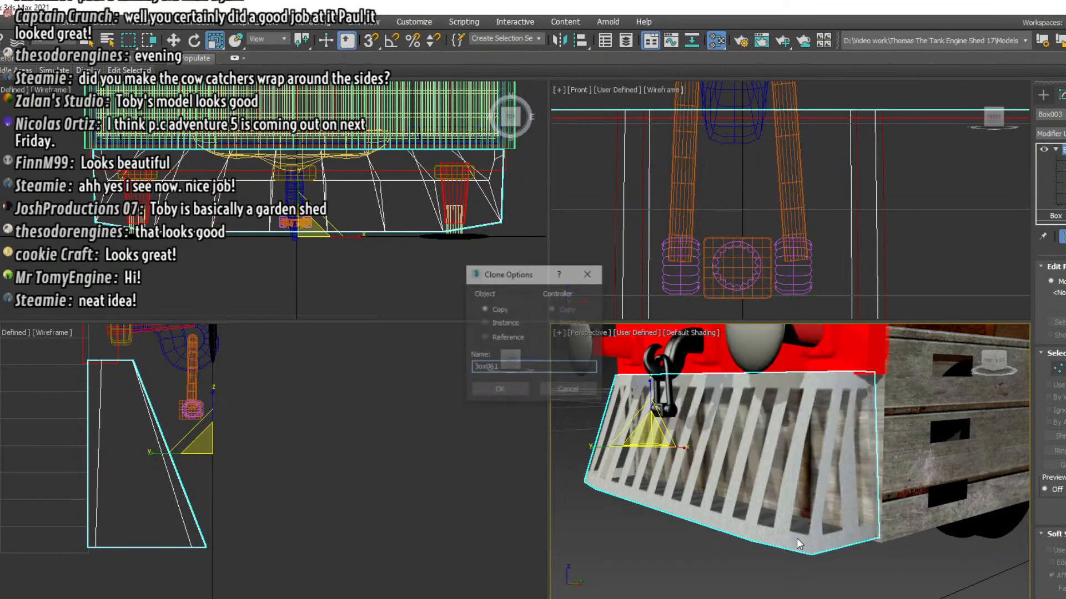
click(496, 390)
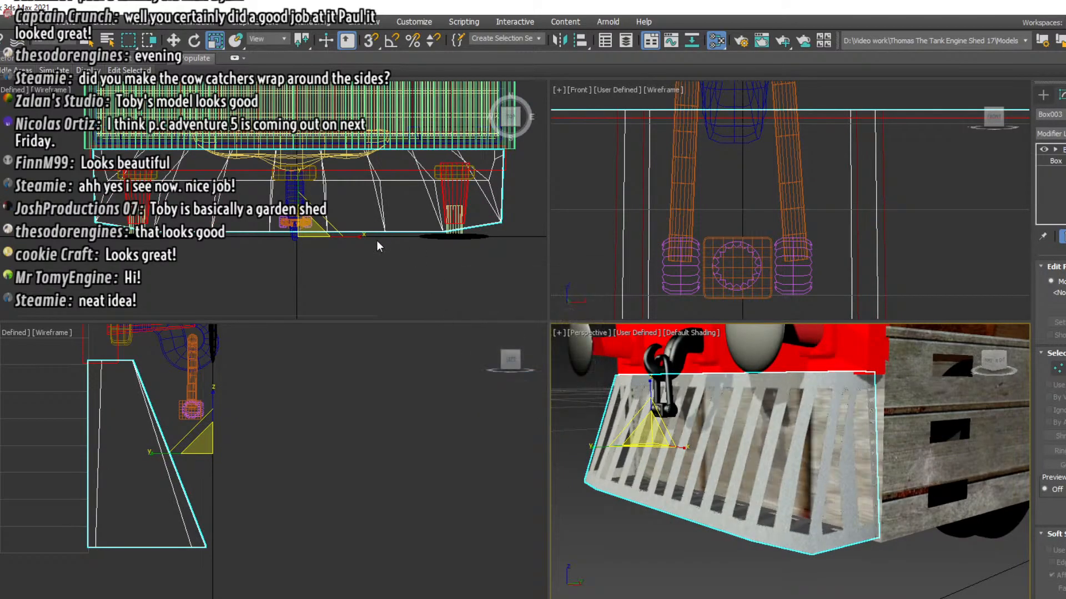
middle_drag(378, 241, 376, 263)
drag(309, 232, 318, 246)
Move the smaller cowcatcher copy back a little so it sits just behind the slatted front as a backing panel
click(178, 43)
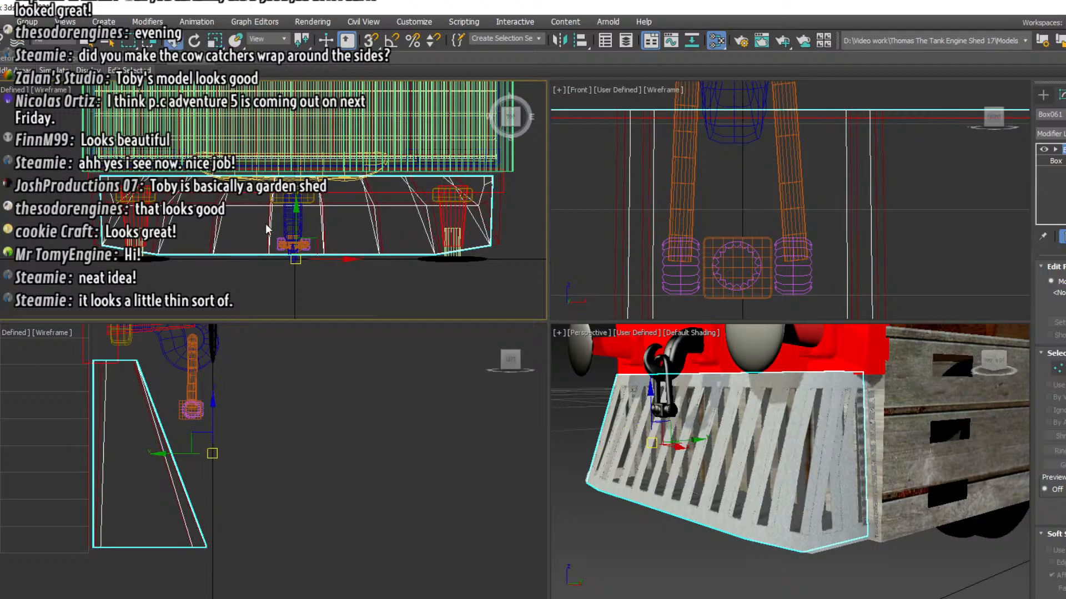
mouse_move(293, 220)
mouse_down()
mouse_move(295, 200)
mouse_move(294, 211)
mouse_up()
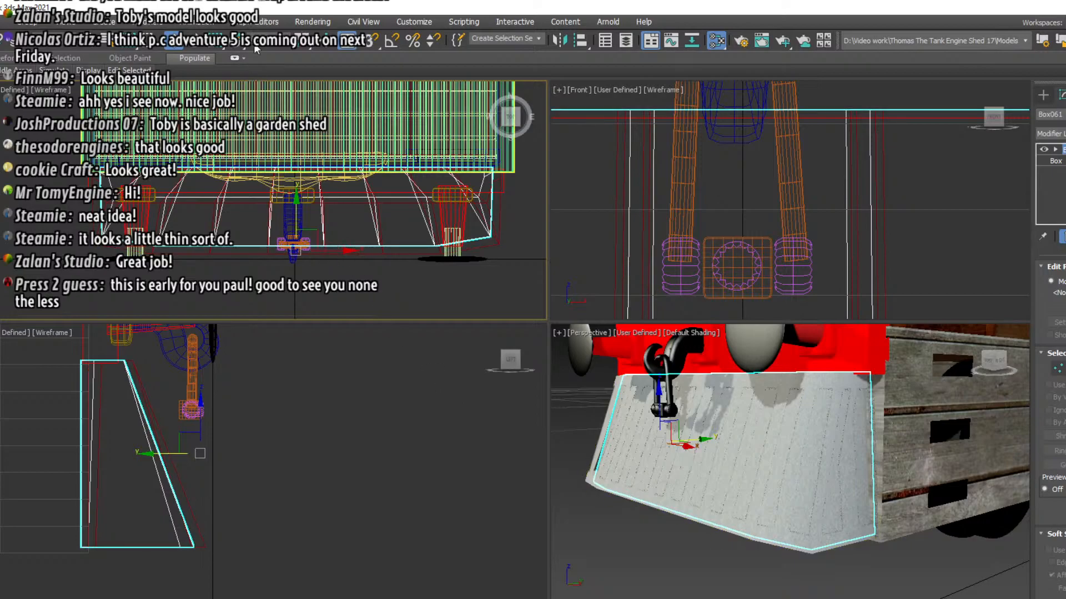
click(223, 45)
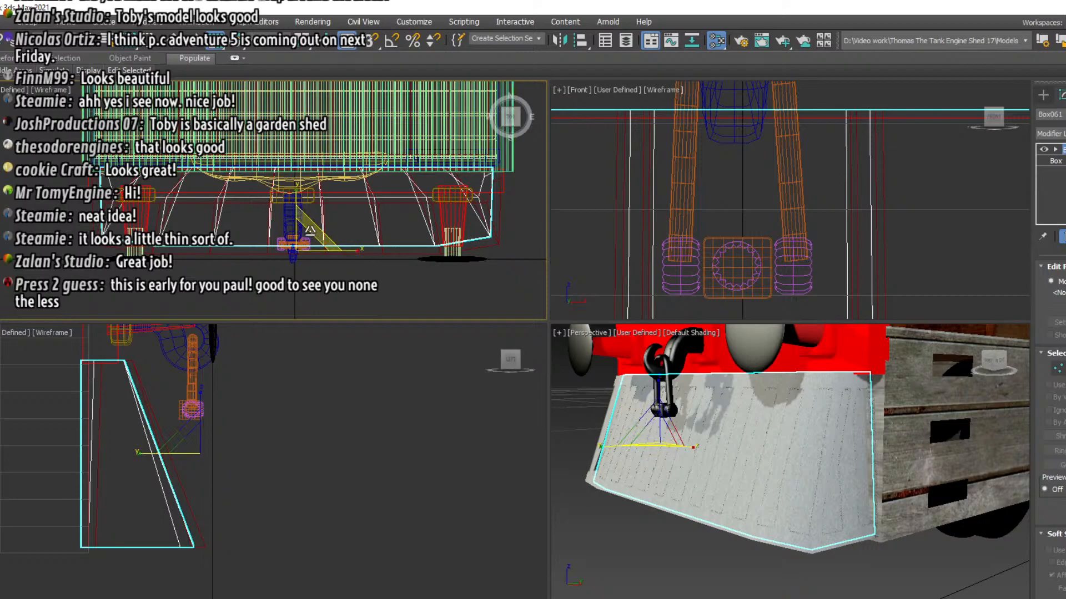
drag(310, 229, 337, 289)
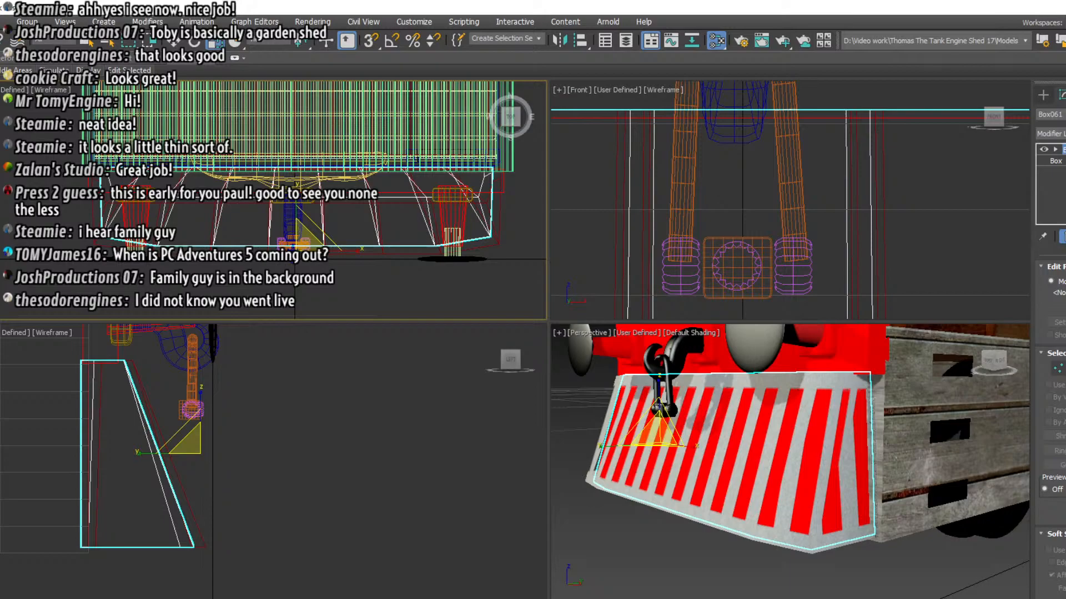
Render the perspective view and examine the backing panel behind the cowcatcher slats
click(741, 41)
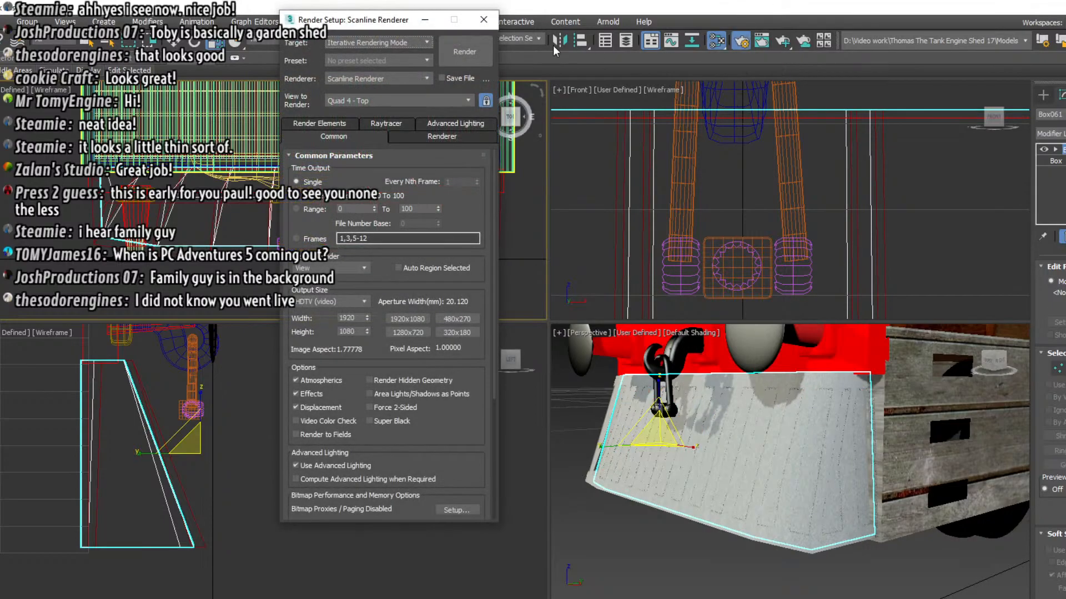
click(458, 49)
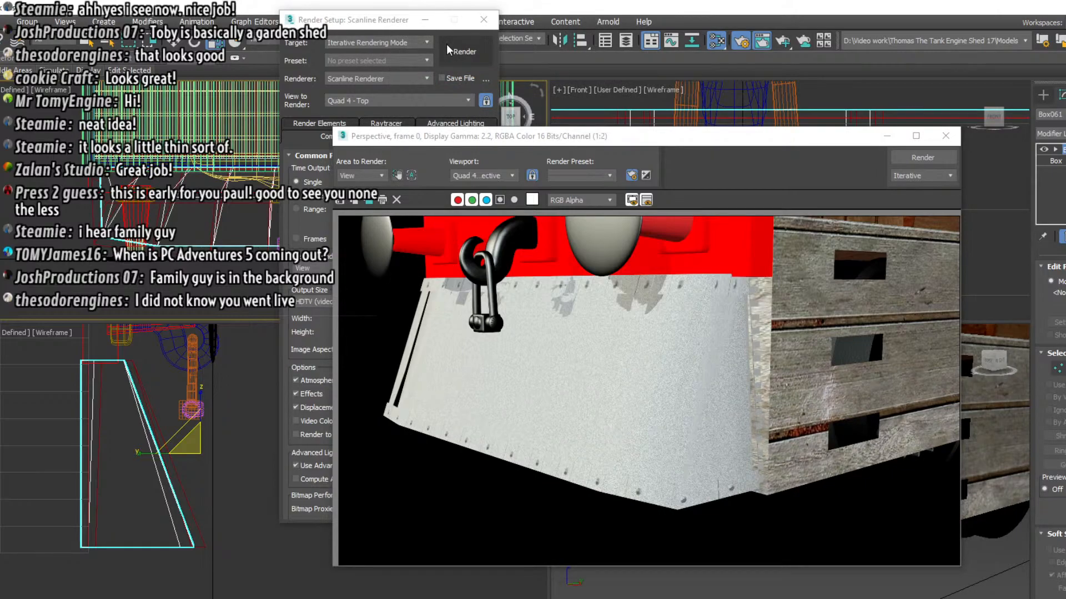
click(945, 136)
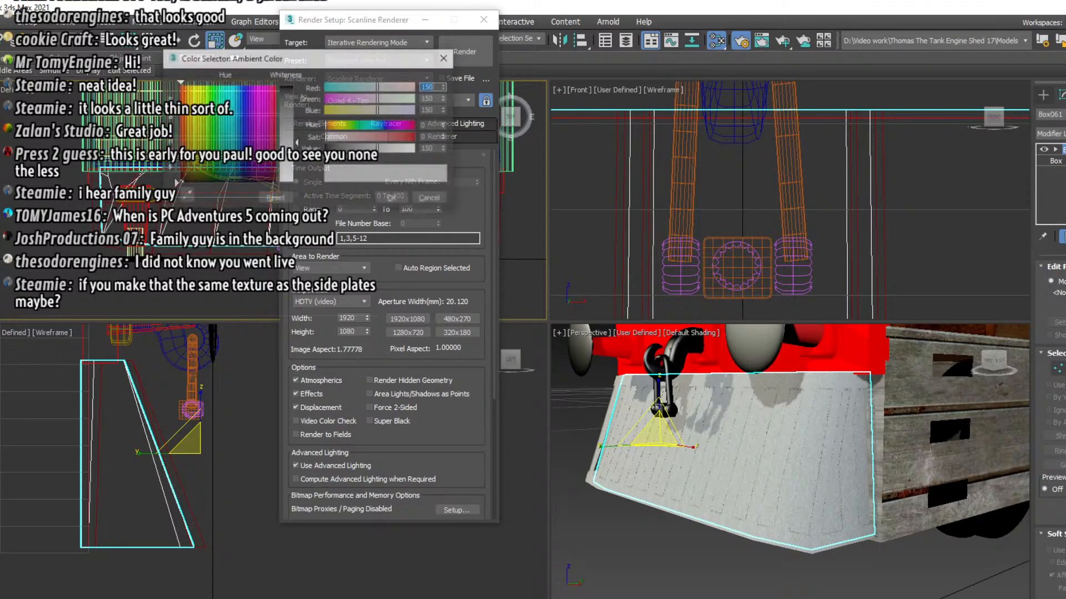
Darken the material's ambient colour to grey with red, green and blue at 37, and render the perspective view again
click(287, 108)
drag(288, 108, 288, 99)
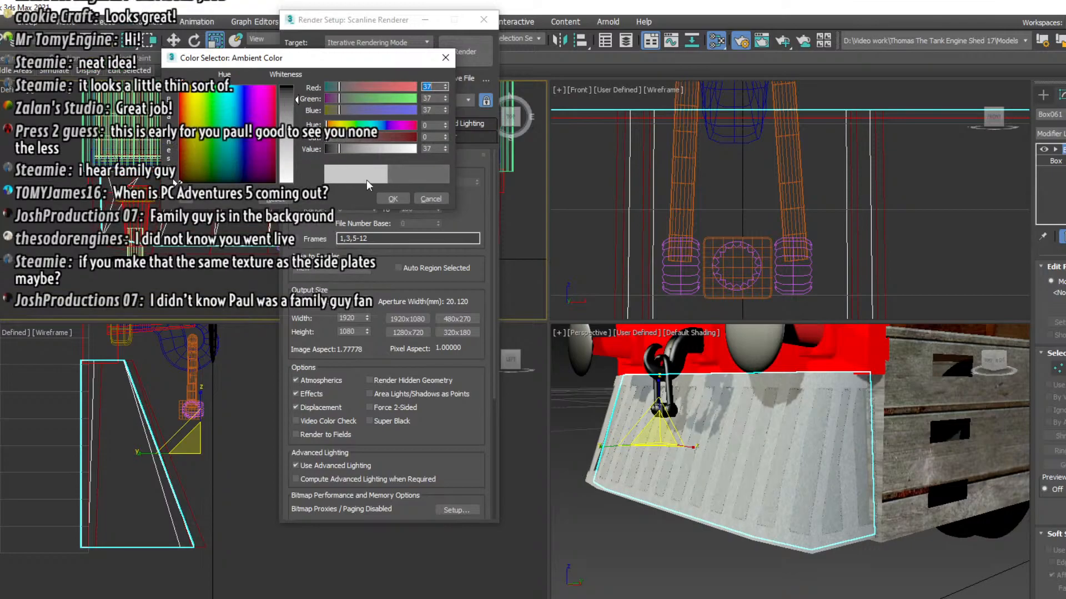
click(399, 201)
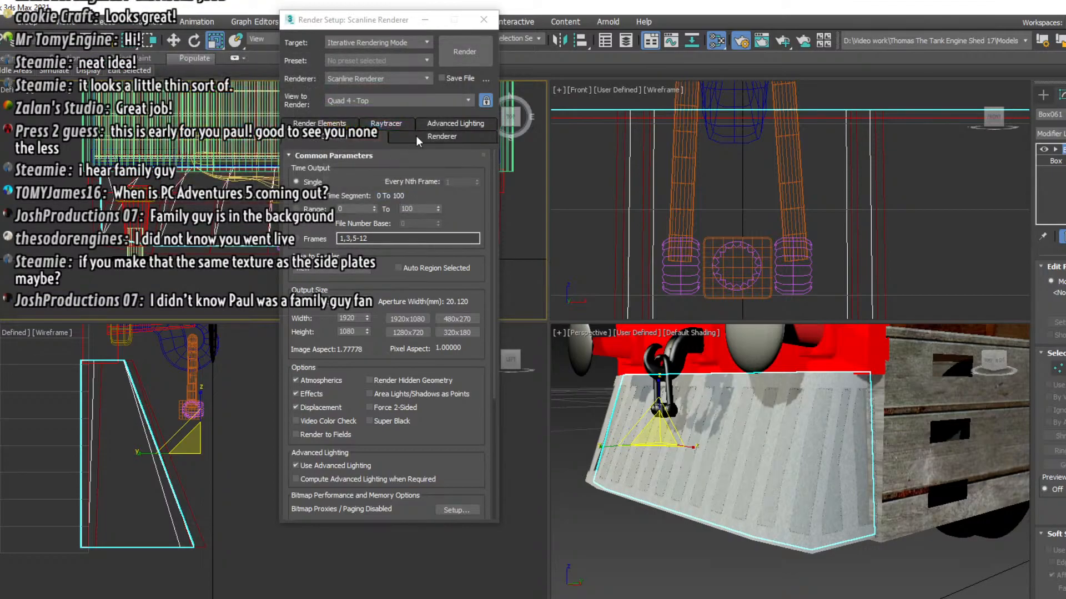
click(458, 54)
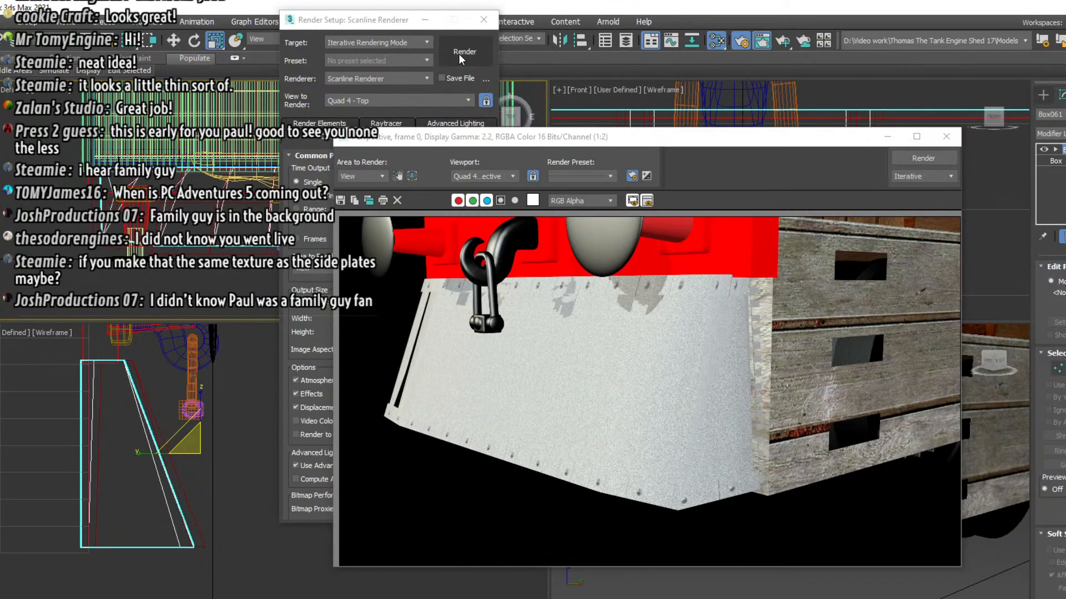
click(946, 137)
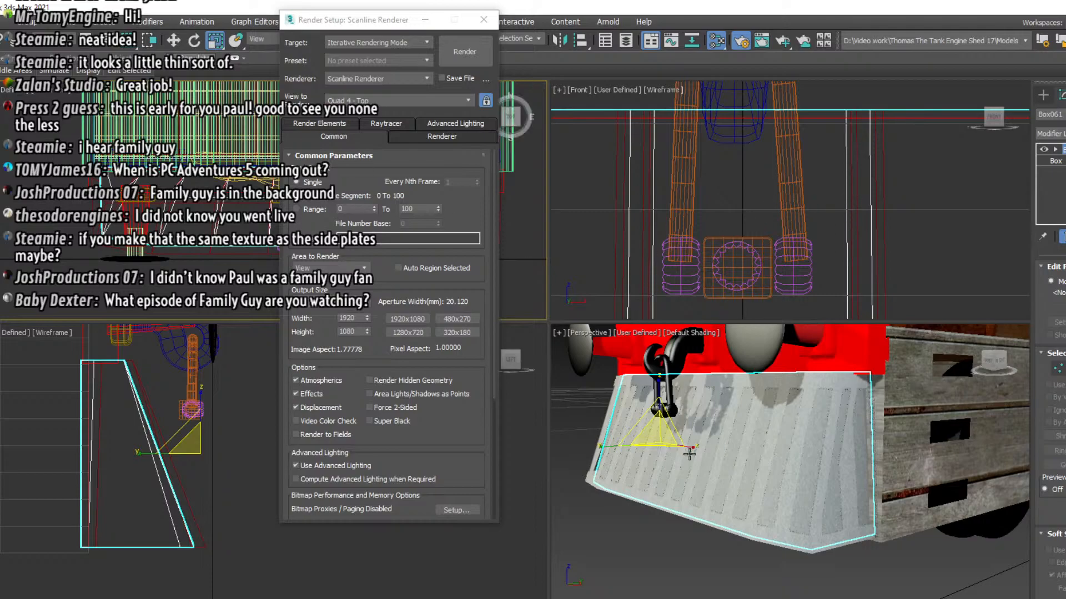
click(483, 20)
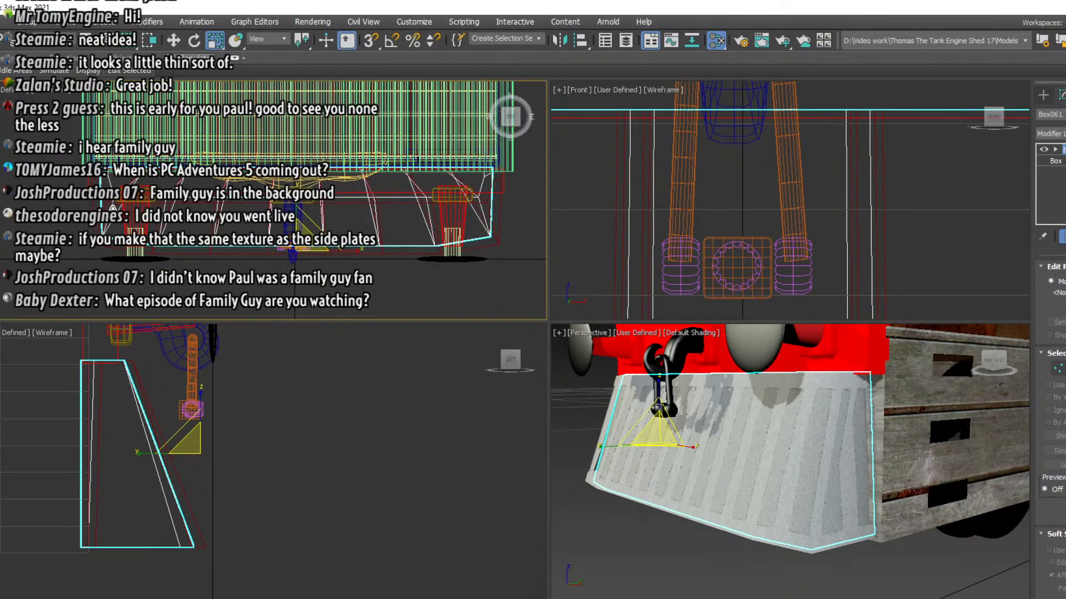
Move the two photometric lights in front of the engine closer to it in the top view
scroll(113, 208, down, 6)
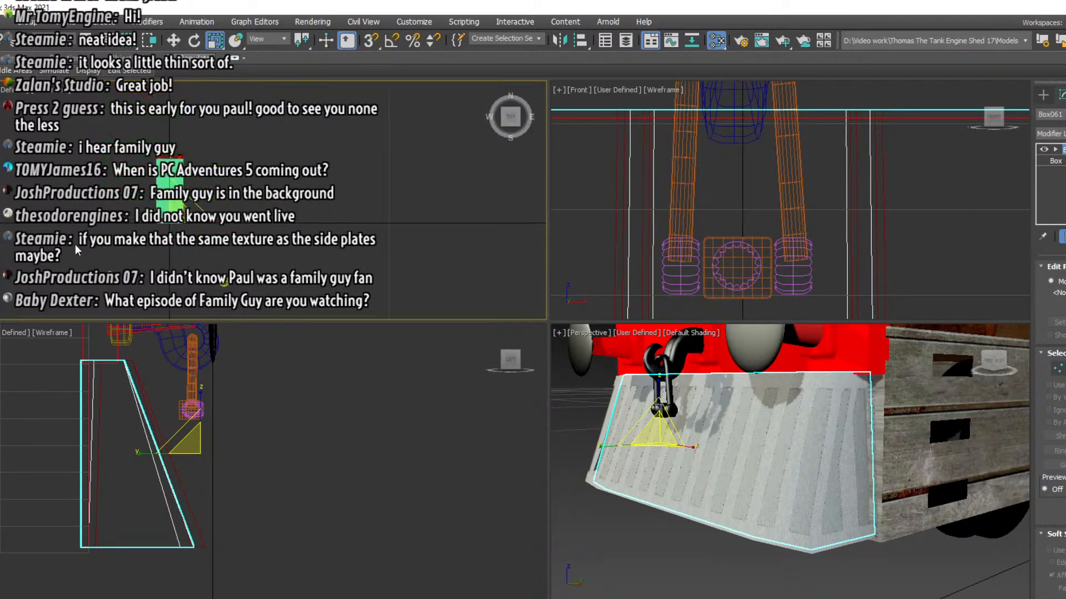
click(125, 287)
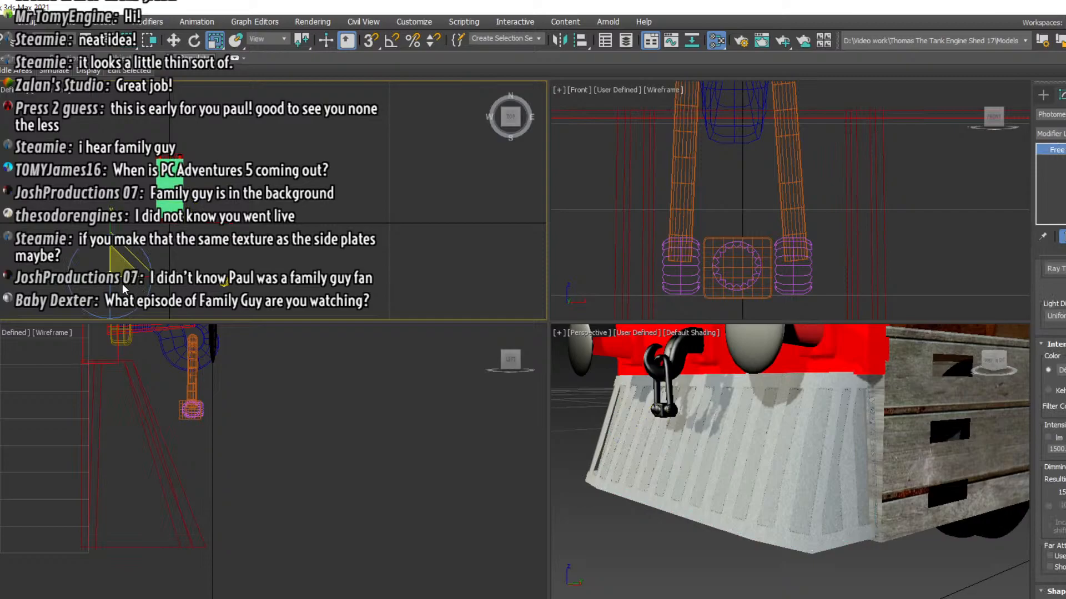
click(174, 40)
drag(109, 250, 123, 198)
click(224, 283)
drag(232, 260, 225, 227)
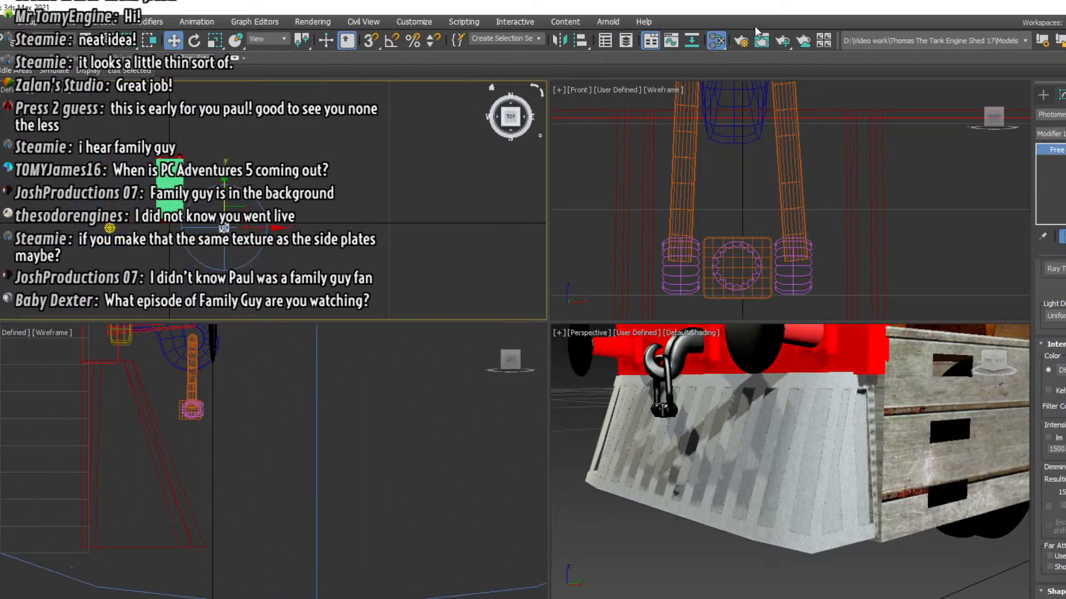
Render the perspective view to check the cowcatcher under the moved lights, and render it again with the dark backing material
click(741, 41)
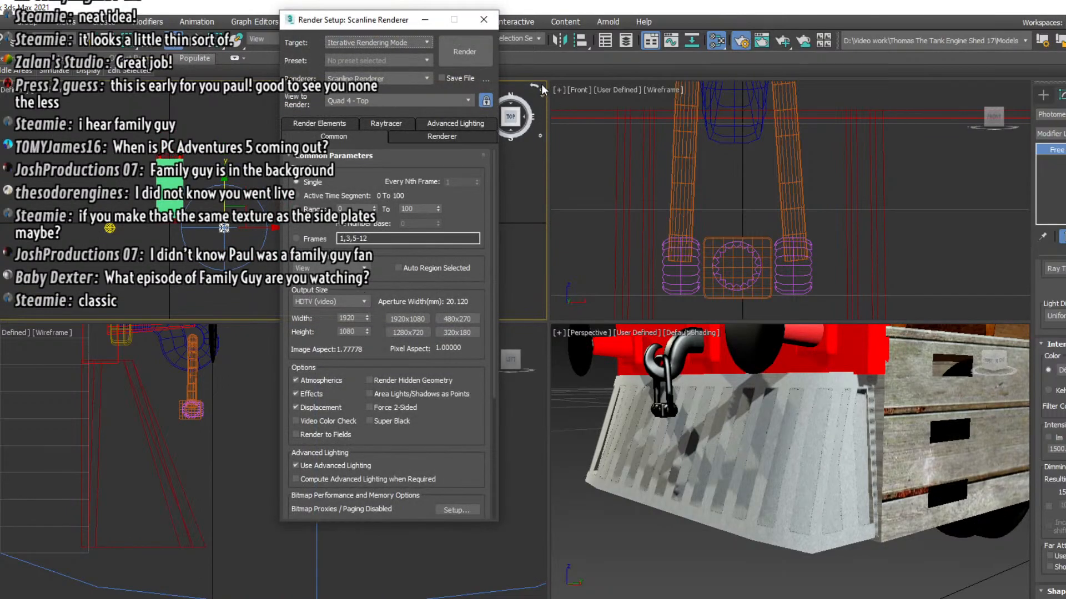
click(463, 54)
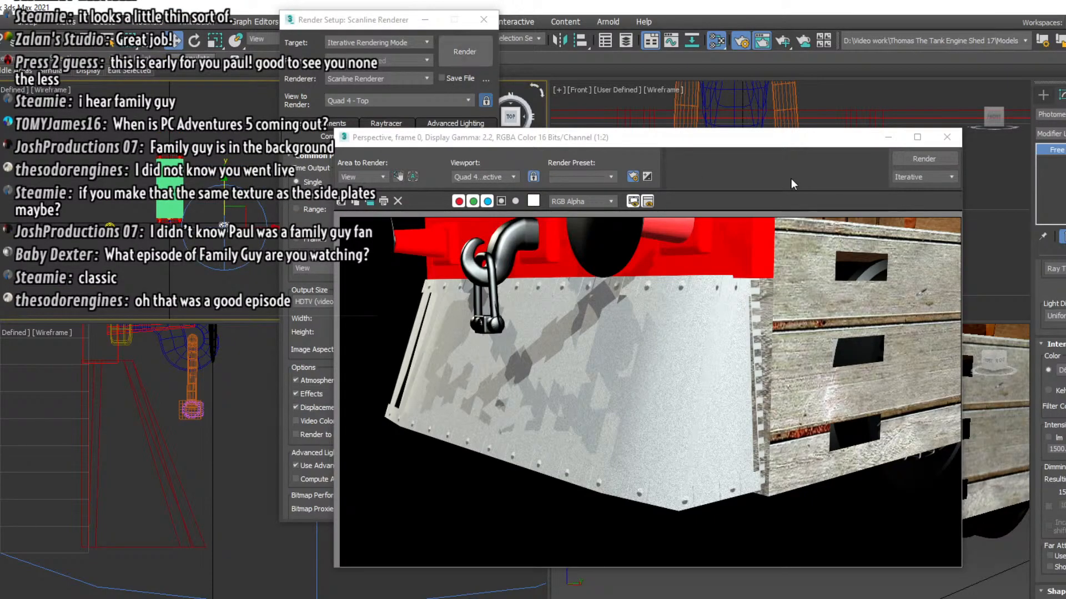
click(946, 138)
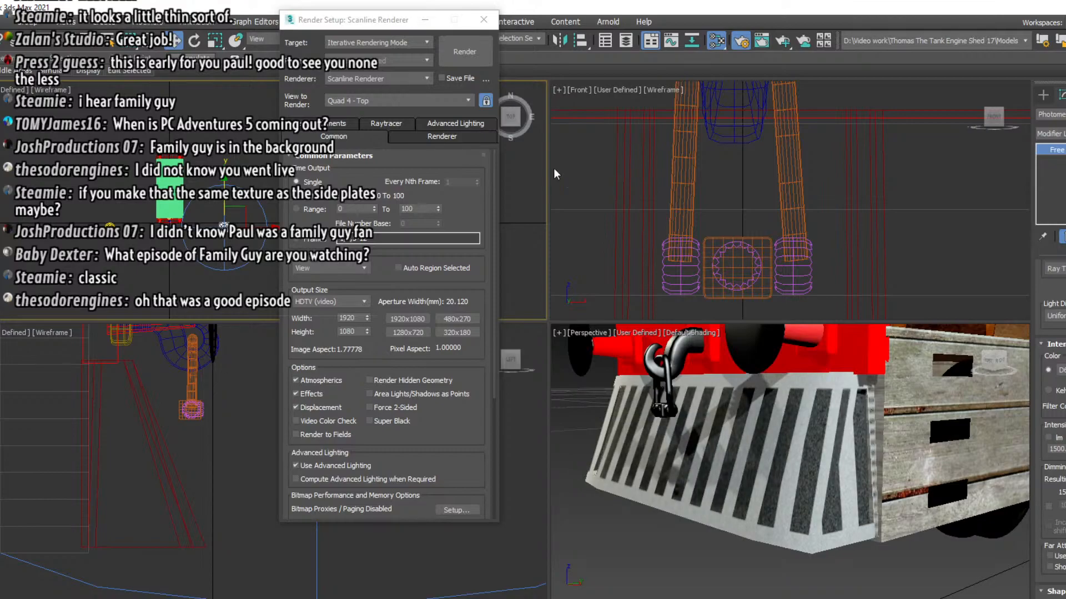
click(454, 51)
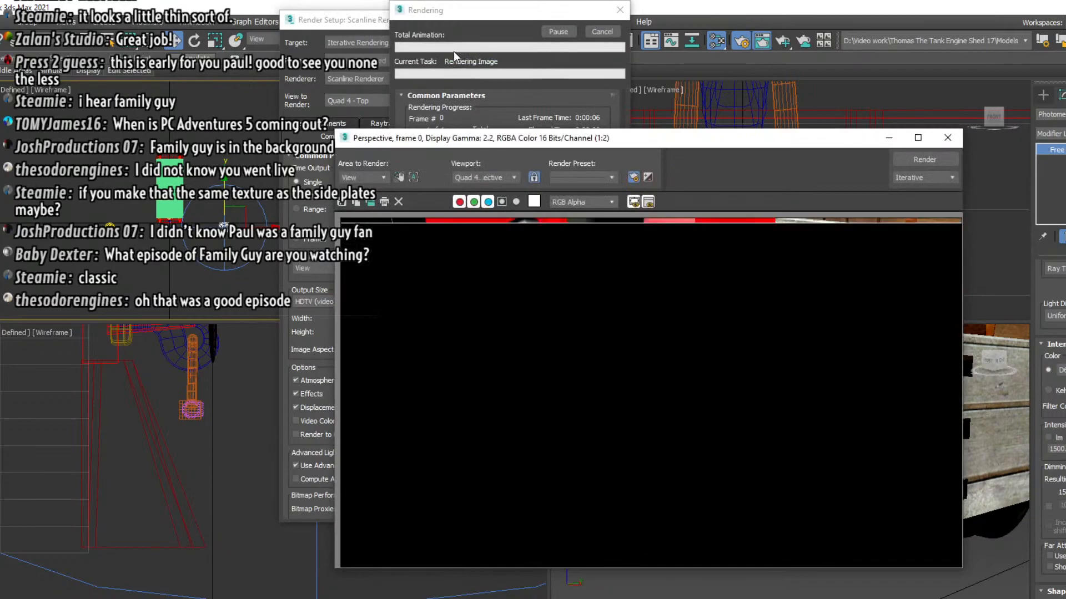
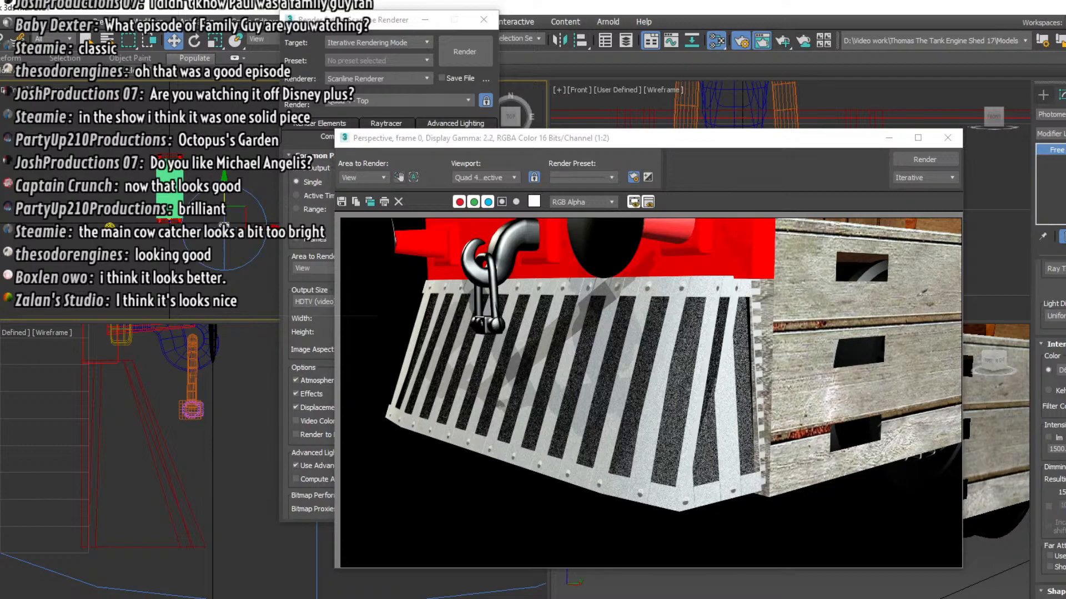
Render the perspective view again to check the cowcatcher slats against the dark backing panel, and close the render windows
click(947, 138)
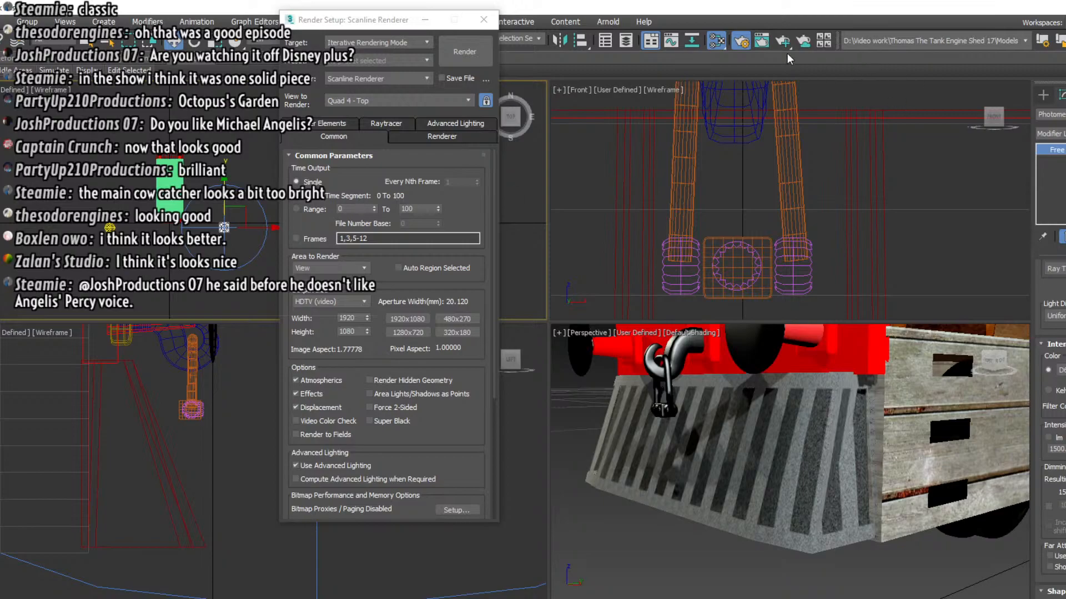
click(465, 51)
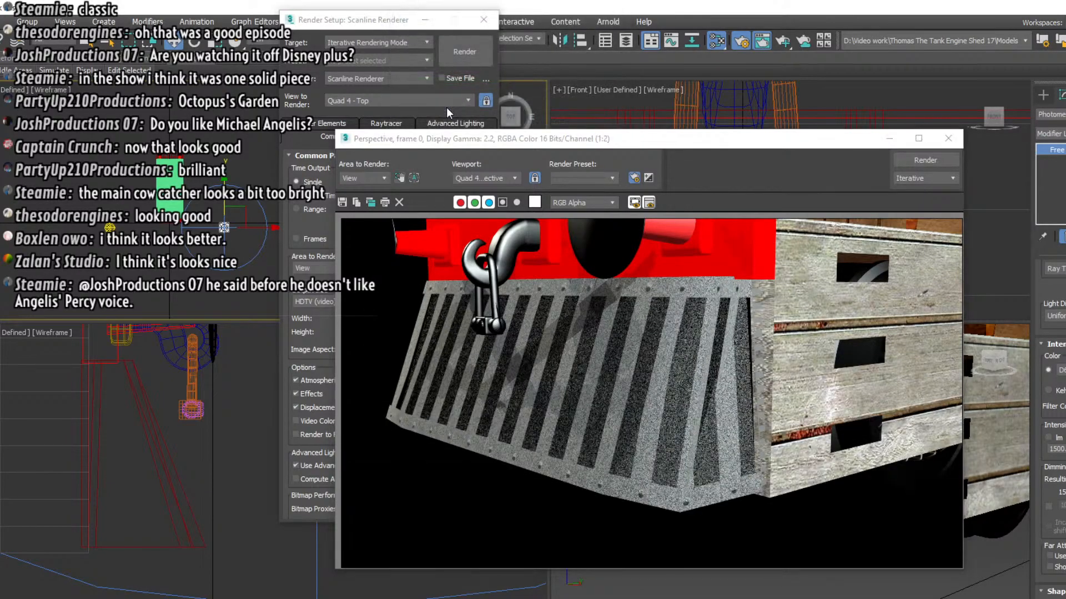
click(950, 138)
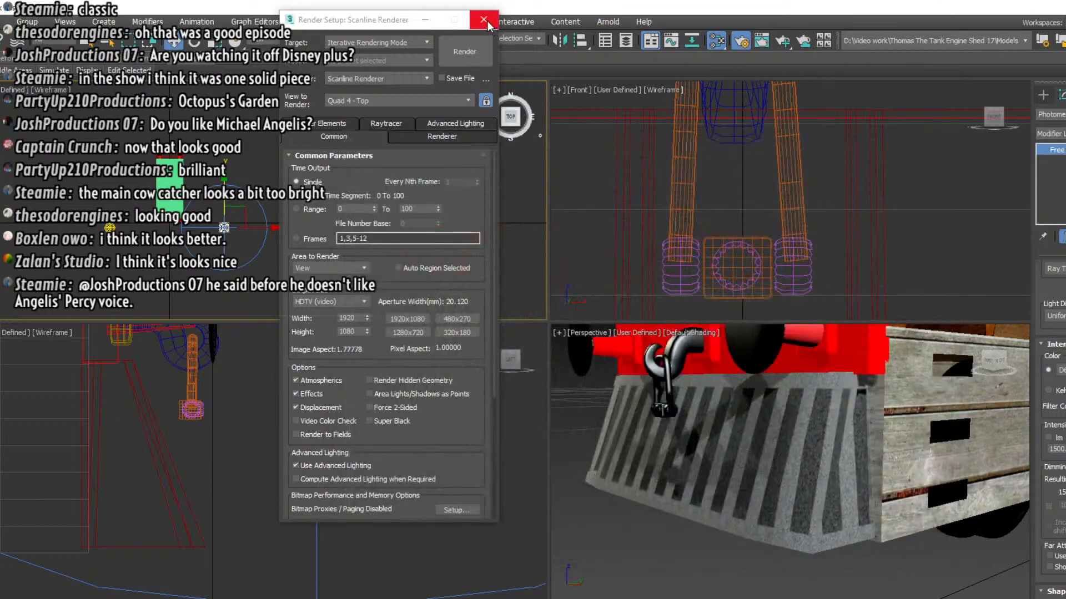
click(487, 23)
Examine the engine's front and the hanging coupling above the cowcatcher up close in the perspective view
scroll(605, 416, down, 3)
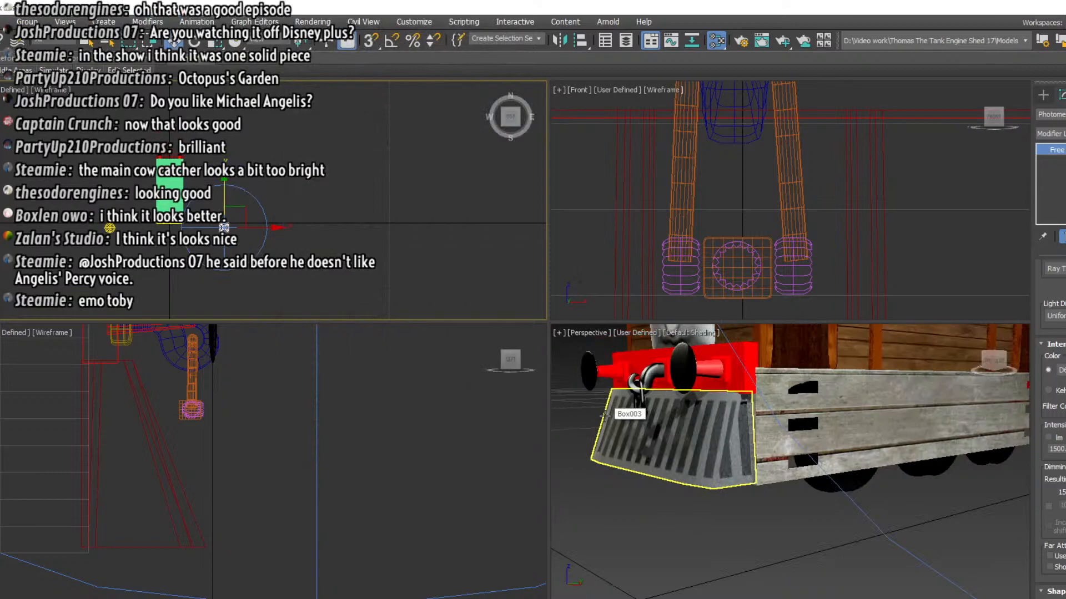
alt+middle_drag(604, 416, 676, 512)
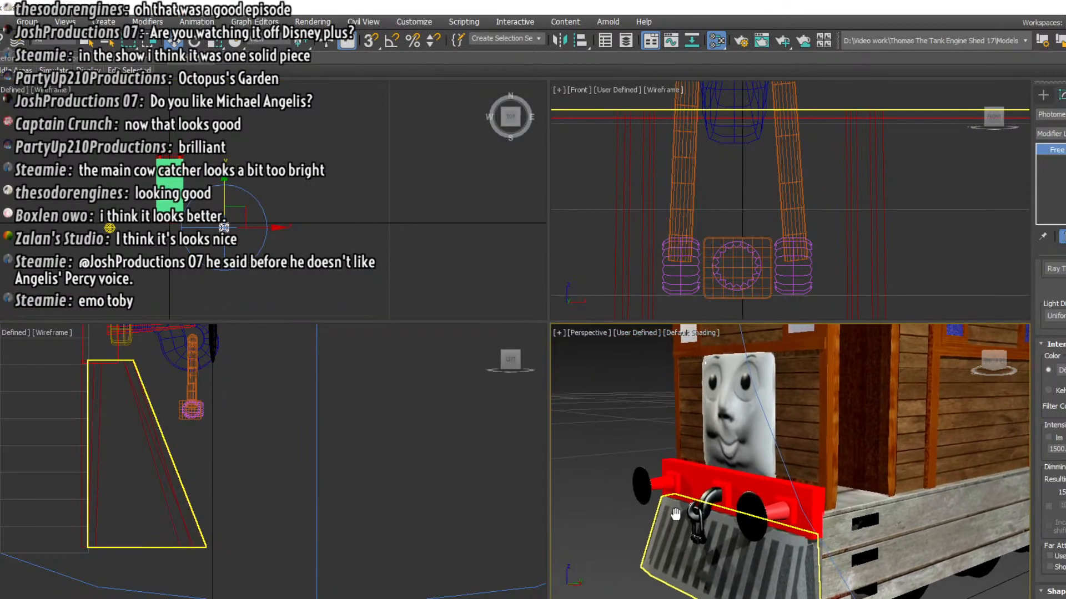
drag(990, 366, 995, 359)
middle_drag(571, 461, 597, 444)
scroll(761, 499, up, 5)
click(753, 537)
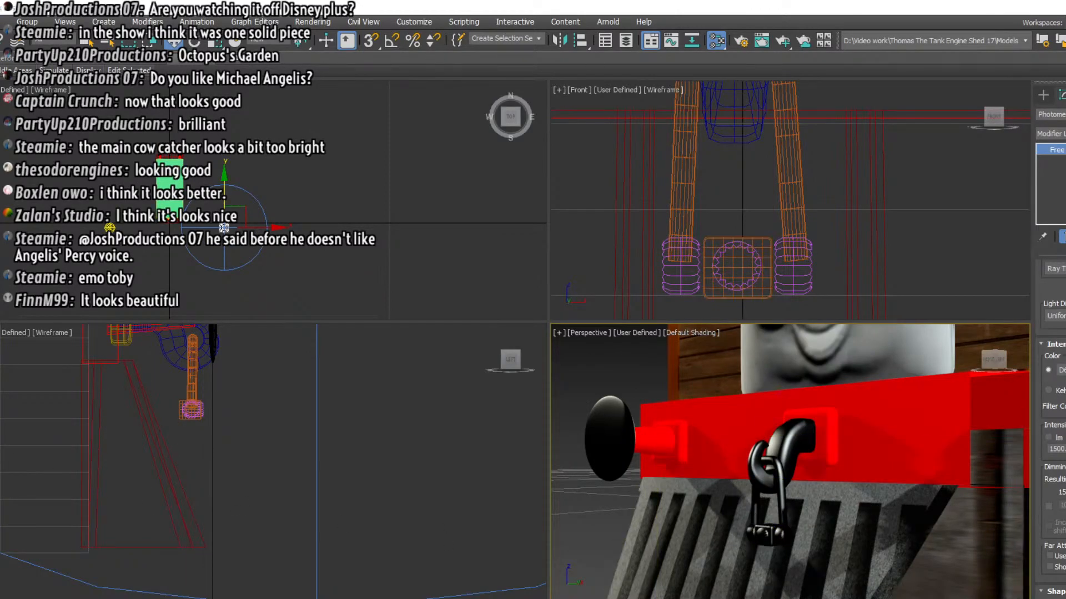
Switch to the reference photos of the Toby model and examine the coupling and cowcatcher from the front, side and rear
key(alt+Tab)
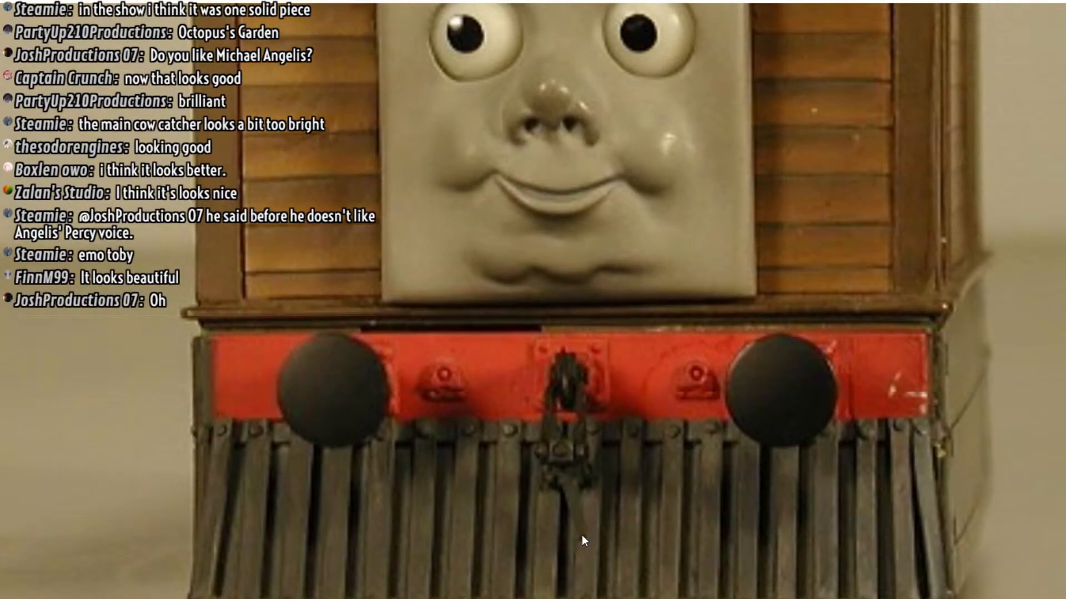
scroll(582, 535, down, 6)
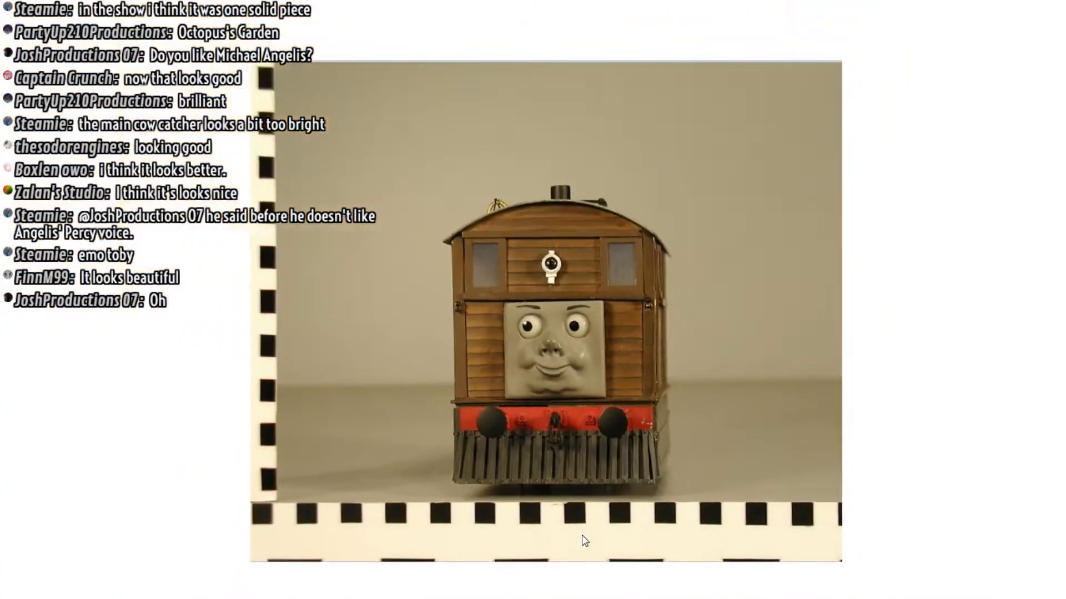
key(Right)
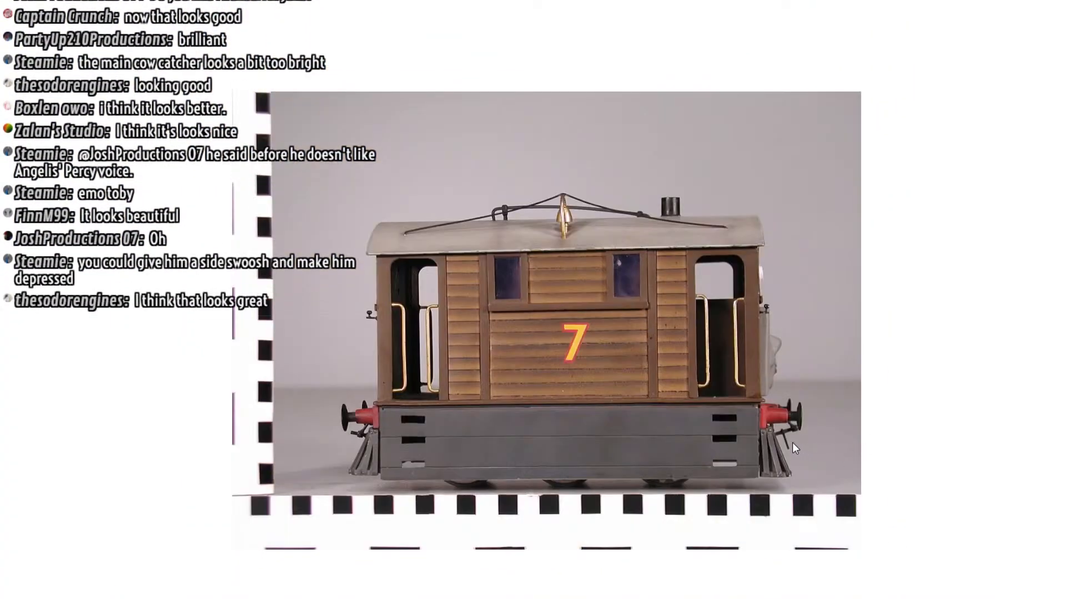
scroll(791, 442, up, 3)
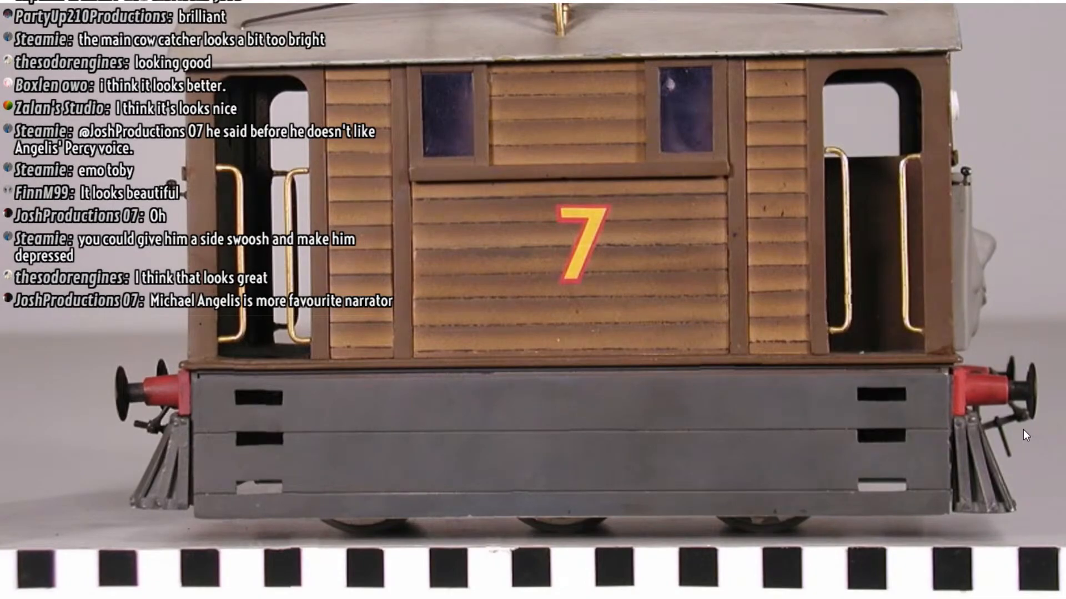
scroll(1023, 430, down, 4)
key(Right)
key(Left)
key(Left)
key(Left)
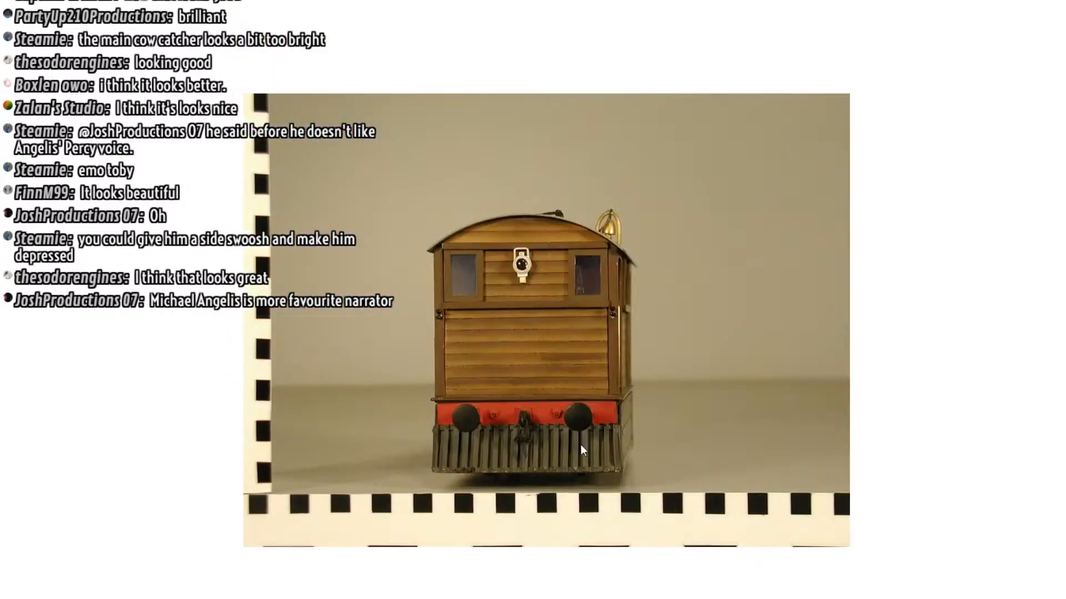
scroll(528, 445, up, 3)
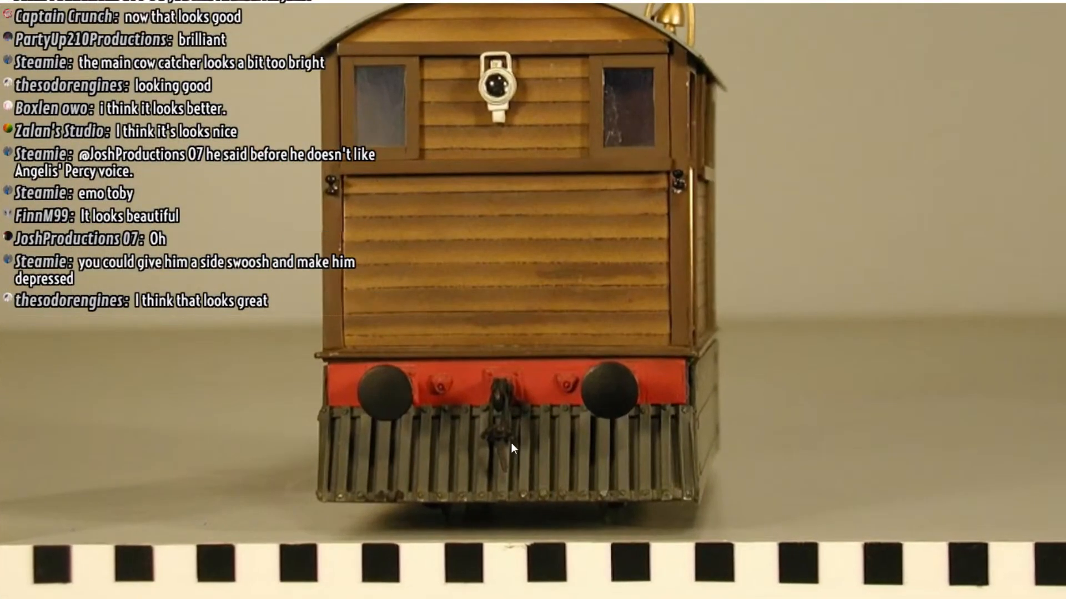
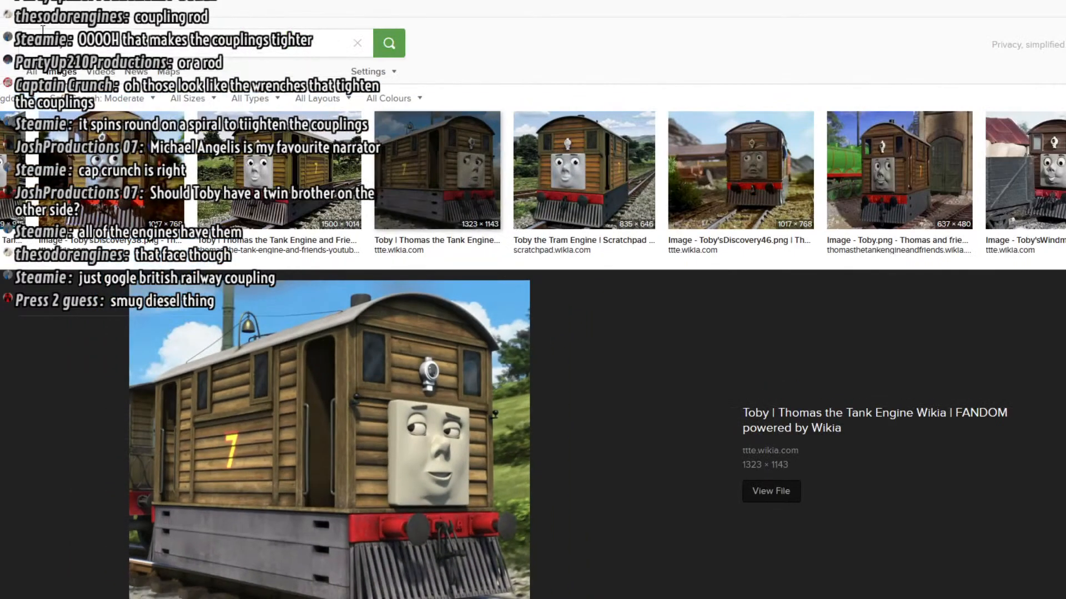
Search the web images for "british railway coupling"
triple_click(59, 44)
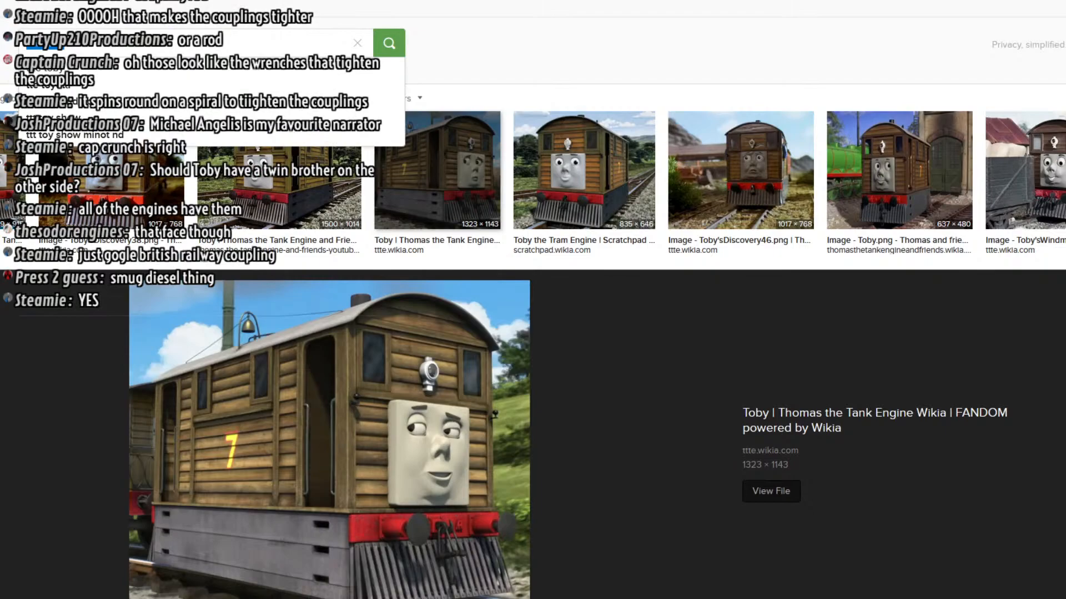
text(british)
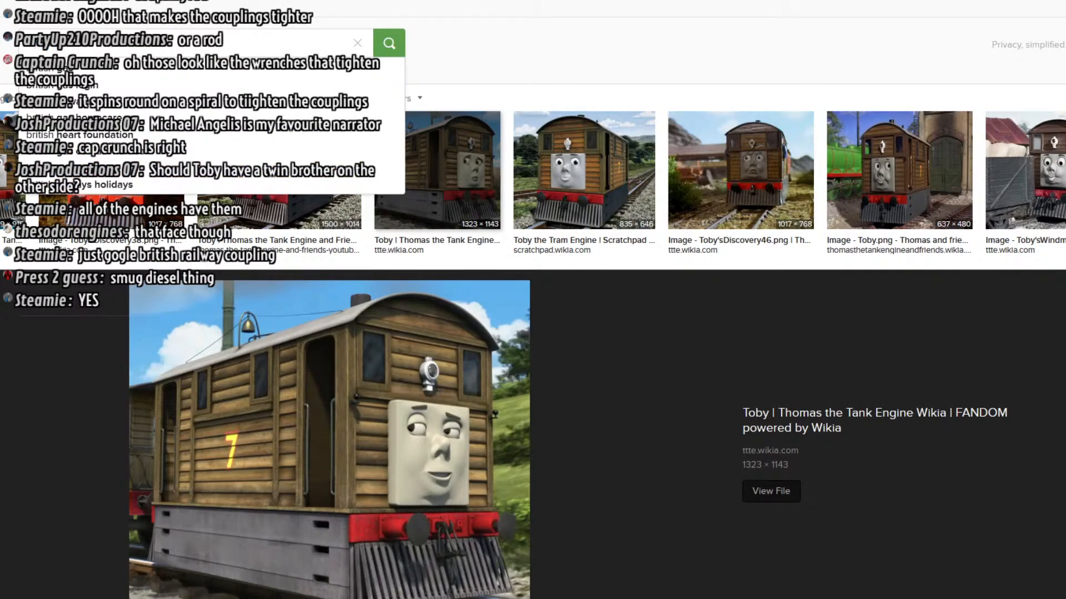
text( railway)
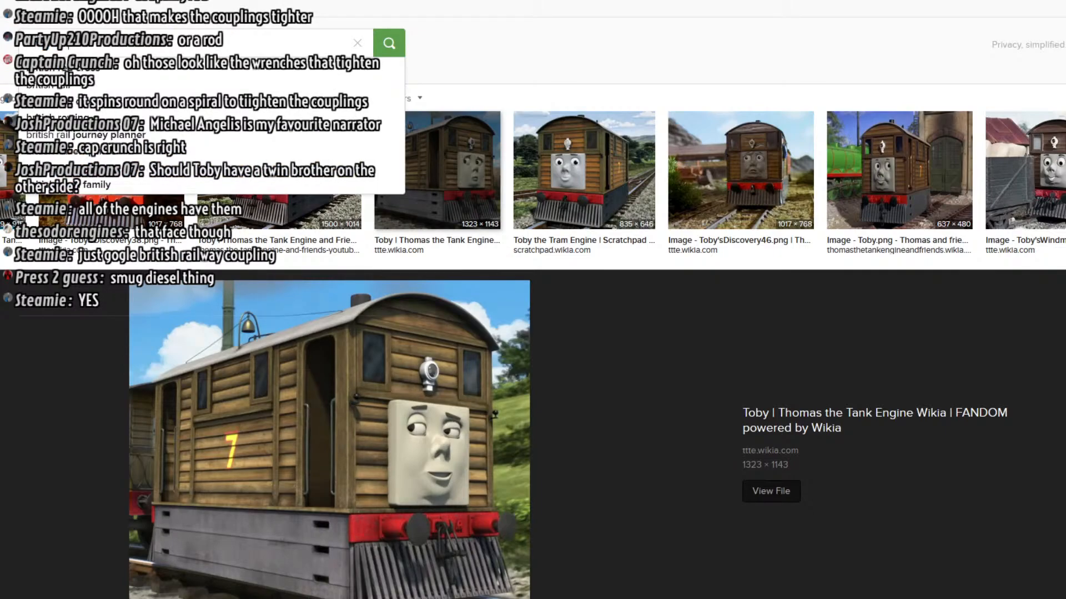
text( coup)
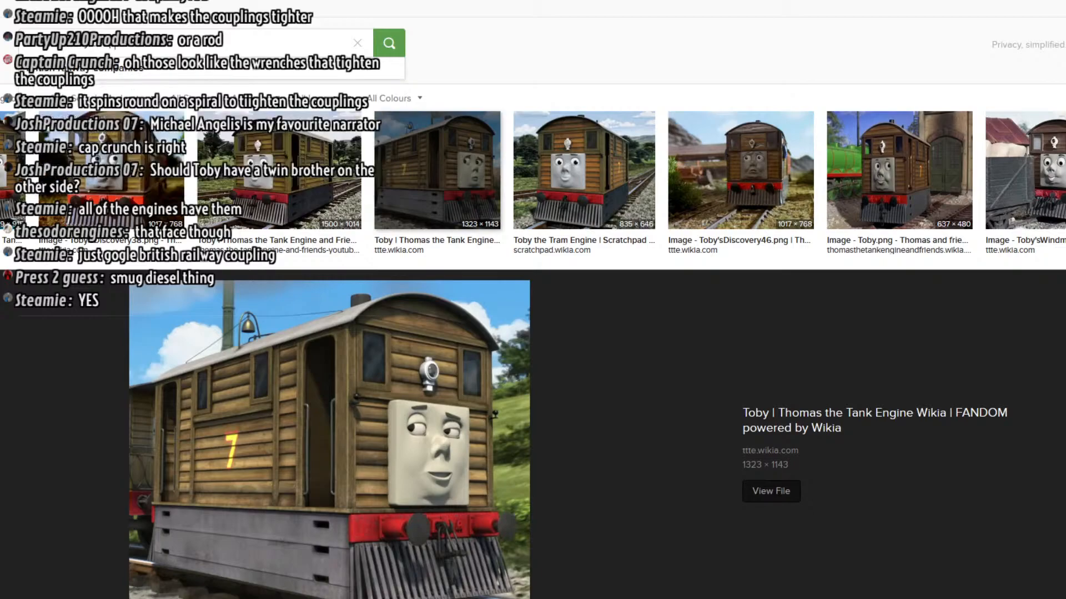
text(ling)
key(Return)
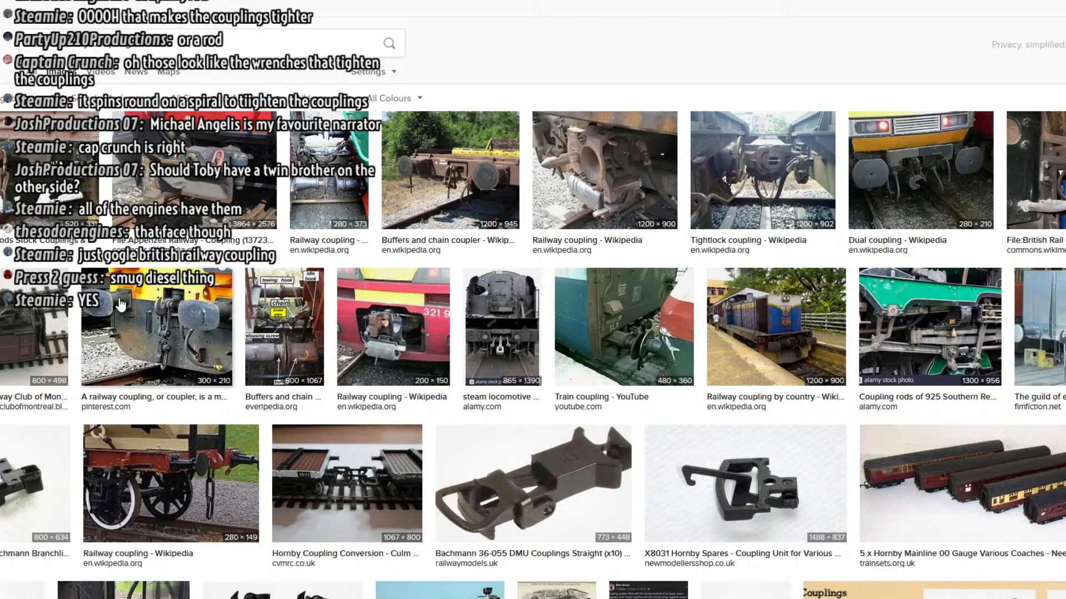
Examine the buffer-and-chain coupling photo and the Hornby Small Coupling Assembly image among the search results
click(127, 334)
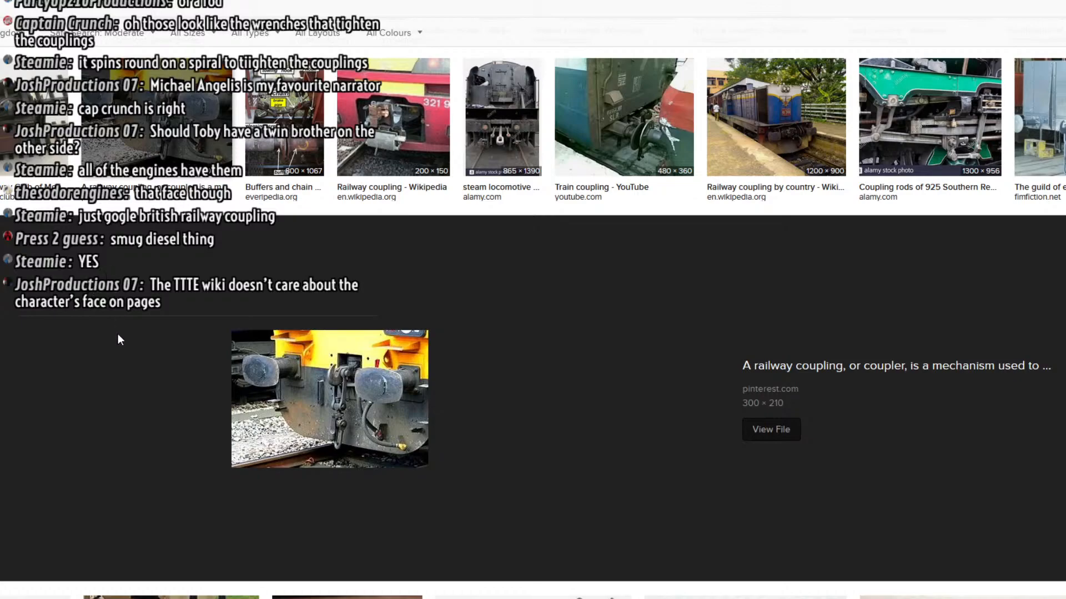
scroll(119, 345, down, 4)
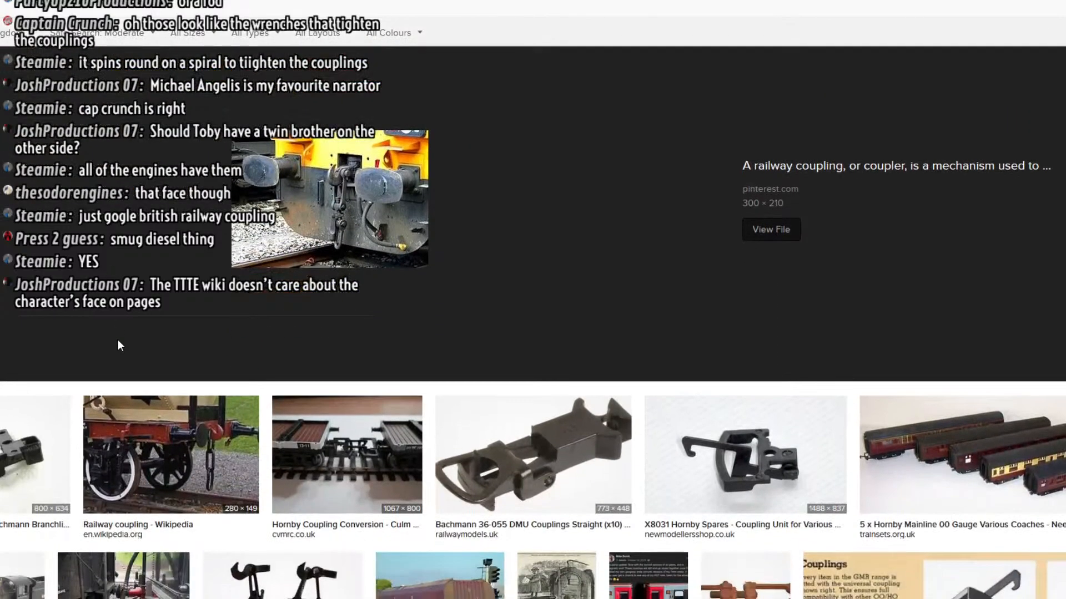
scroll(117, 341, down, 3)
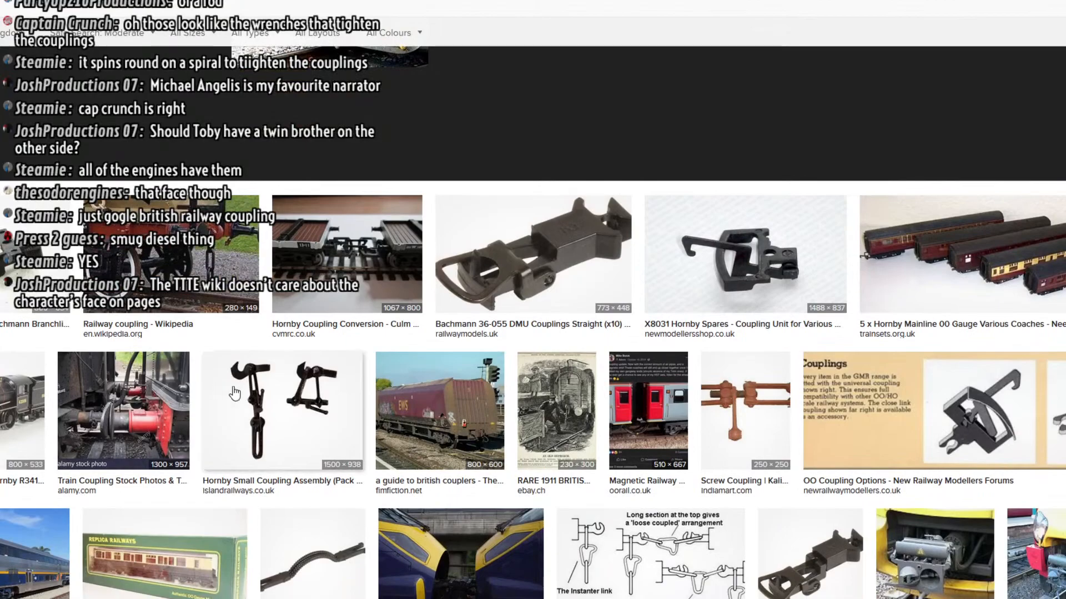
click(235, 393)
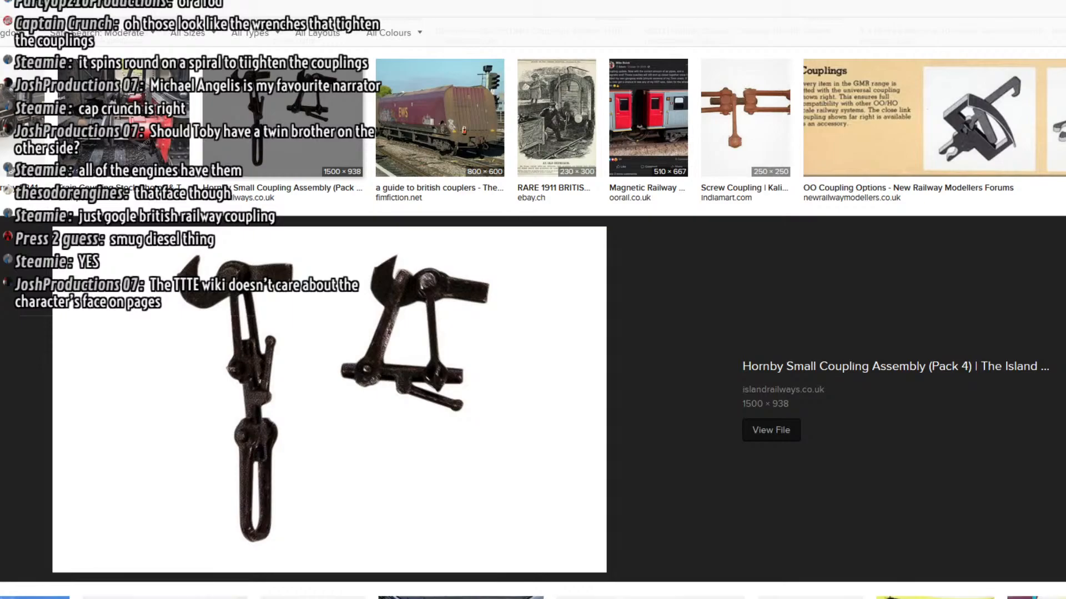
Switch back to 3ds Max and move the whole hanging coupling link up and back behind the hook
key(alt+Tab)
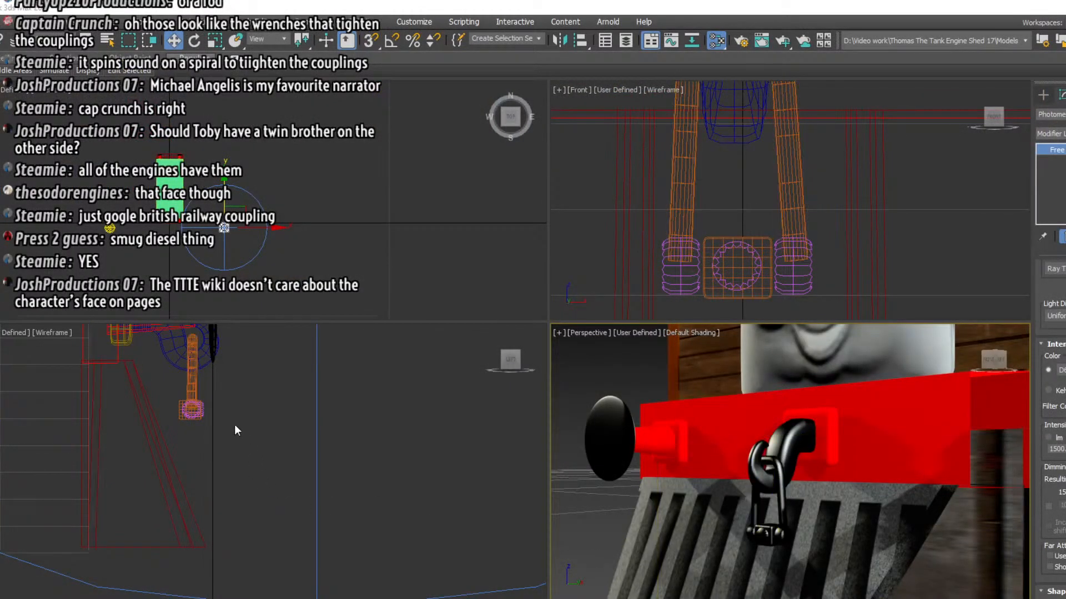
drag(178, 428, 222, 385)
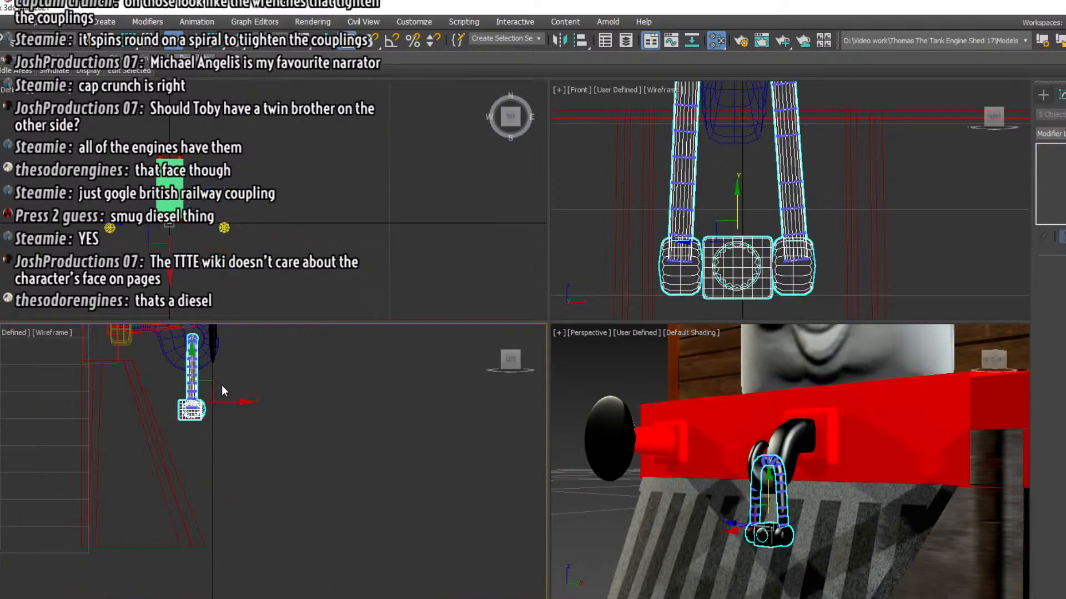
middle_drag(247, 361, 279, 433)
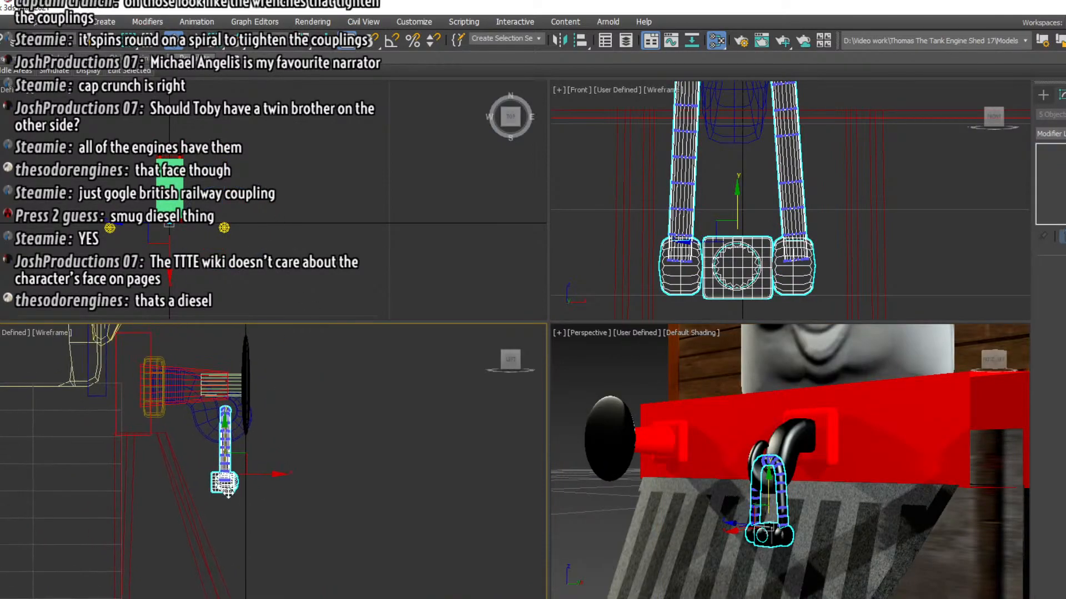
drag(200, 483, 200, 459)
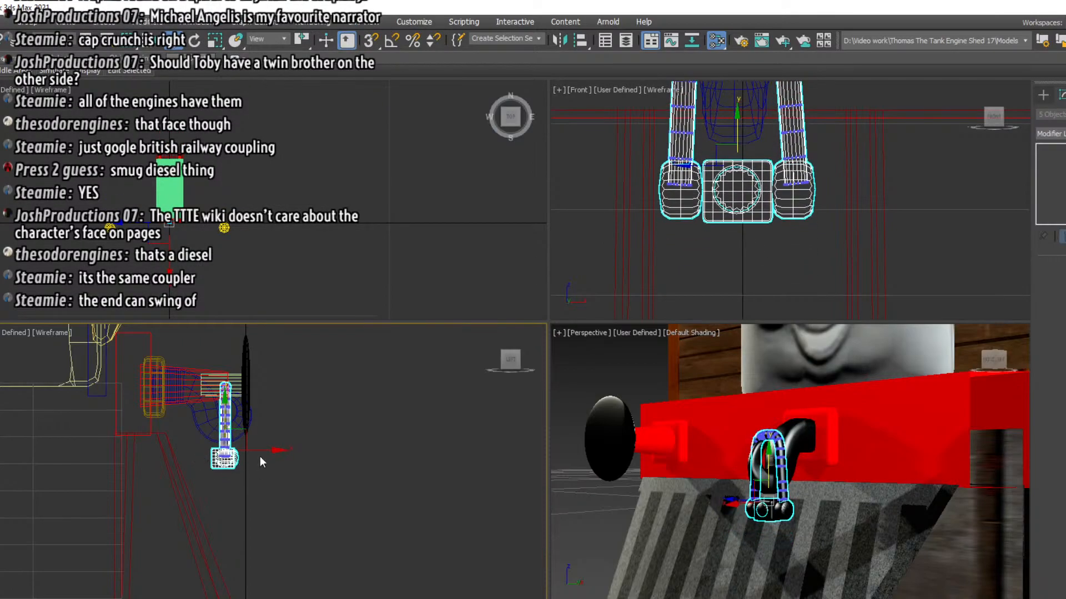
drag(263, 451, 211, 449)
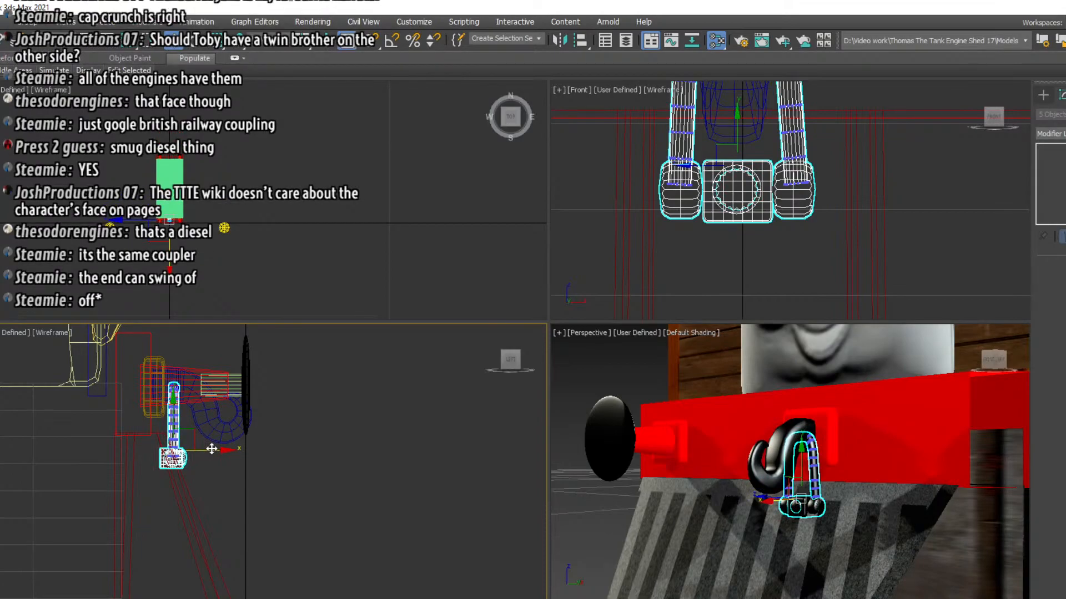
drag(211, 449, 213, 443)
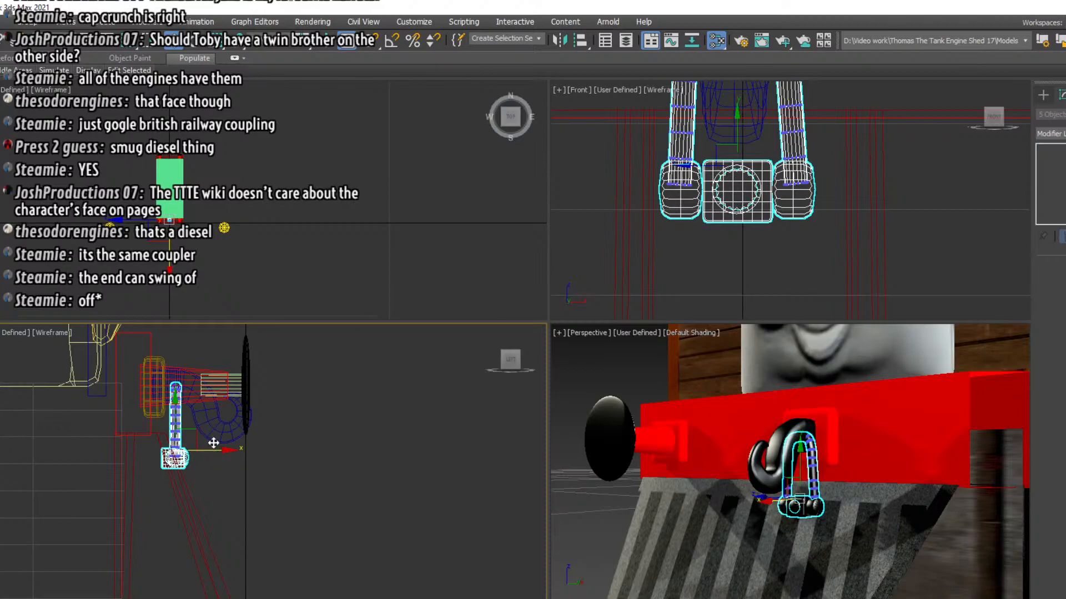
Clone the coupling link as a copy, tilt it slightly outward and position it hanging from the front of the hook
right_click(212, 483)
click(221, 565)
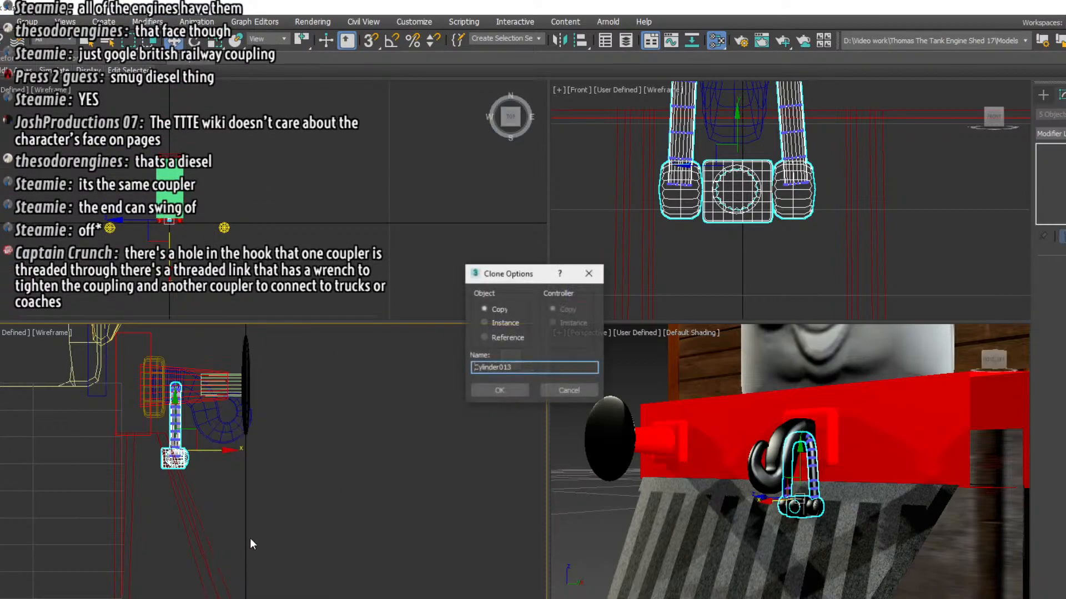
click(495, 390)
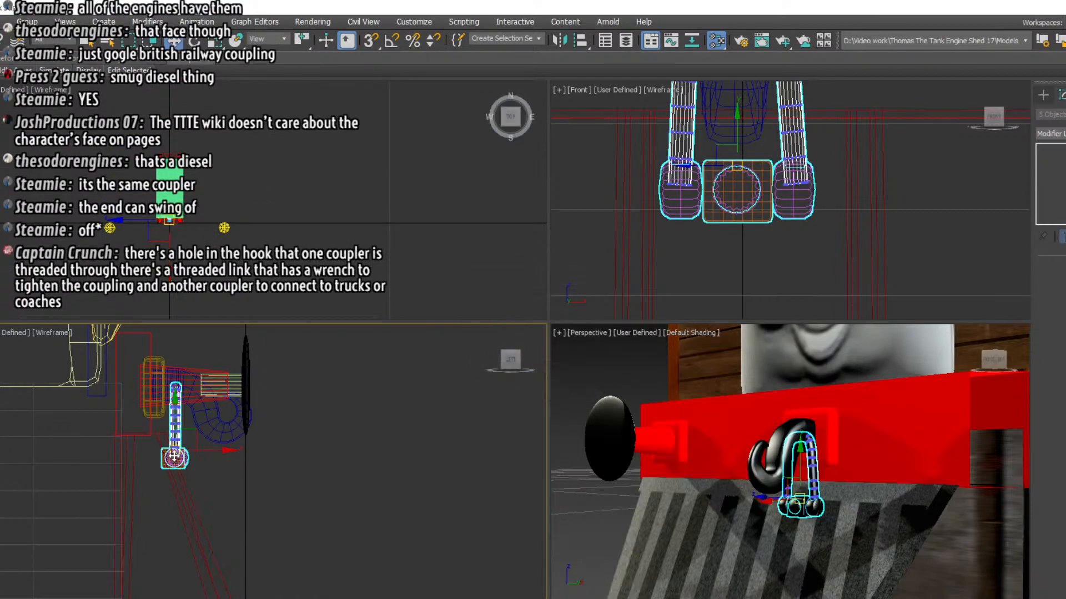
mouse_move(174, 453)
mouse_down()
mouse_move(229, 477)
mouse_move(269, 447)
mouse_move(265, 430)
mouse_up()
key(e)
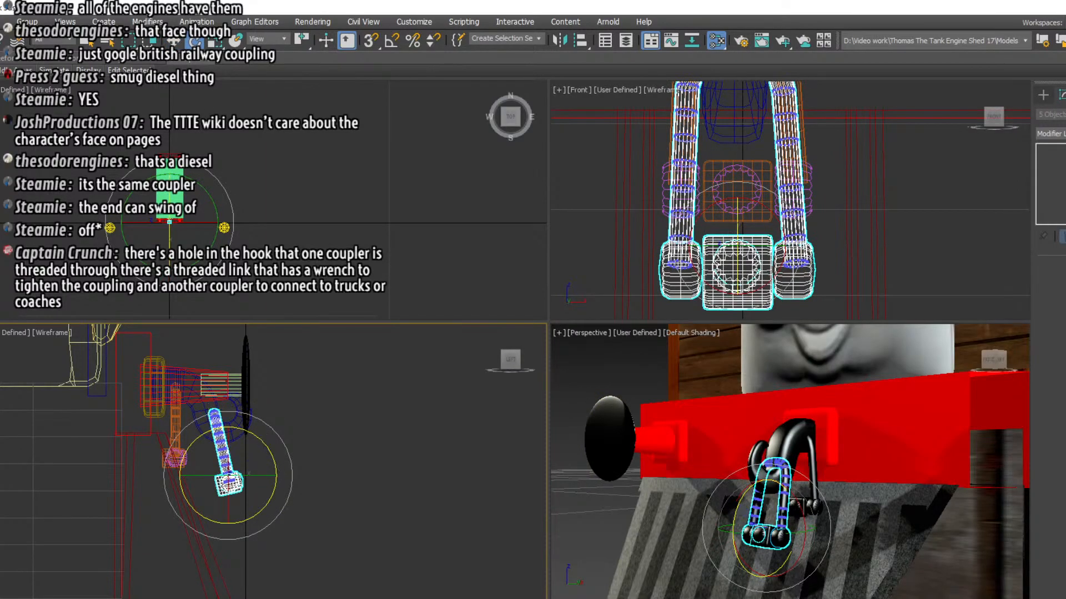
key(w)
drag(228, 476, 242, 476)
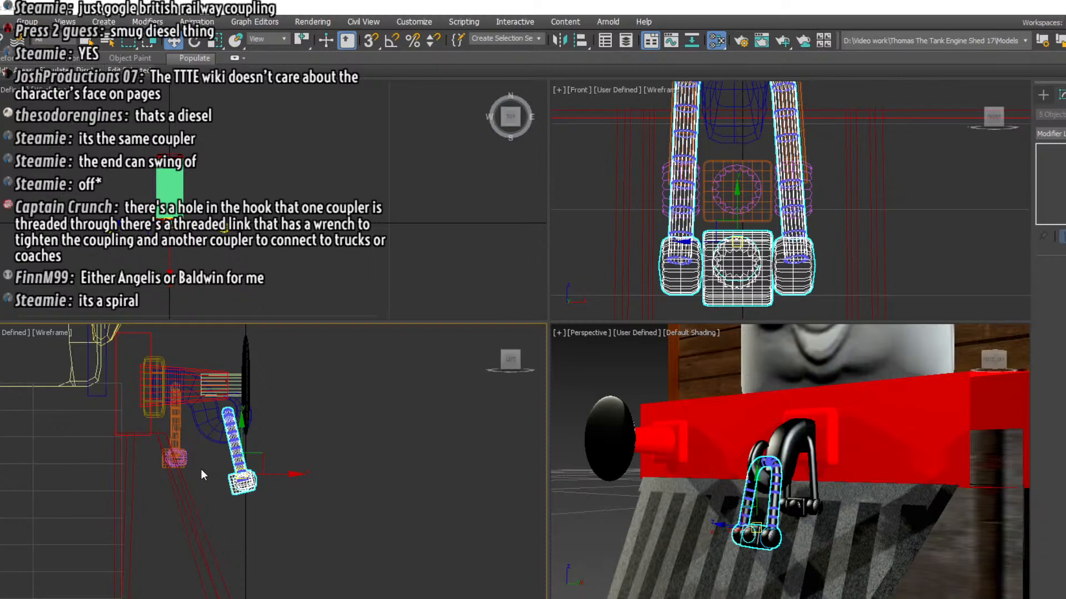
Select only the rear coupling link and move it forward and down, closer behind the tilted front link
click(156, 438)
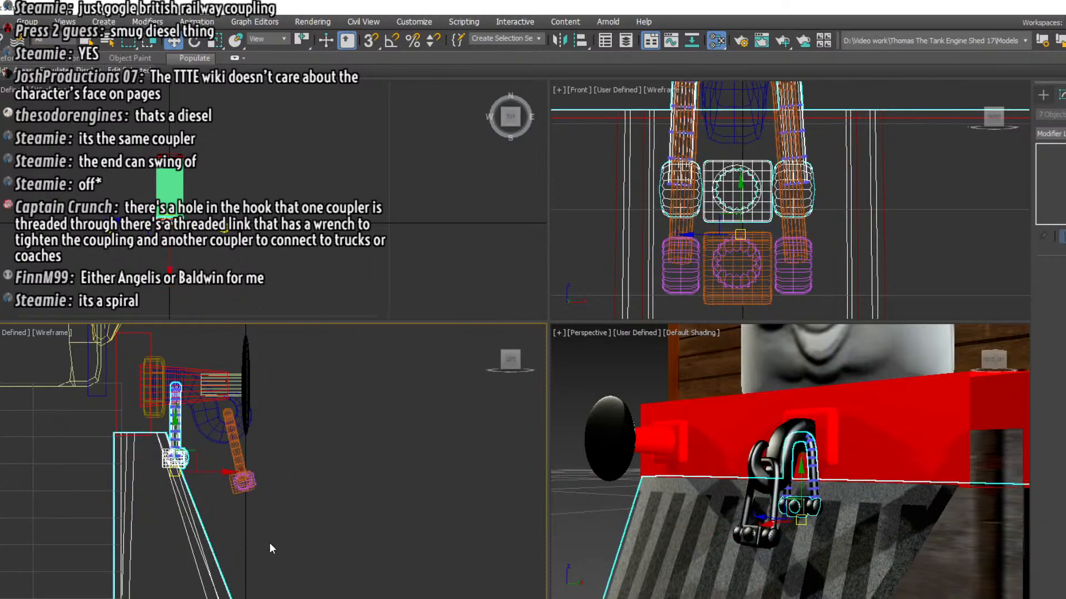
alt+drag(268, 543, 191, 565)
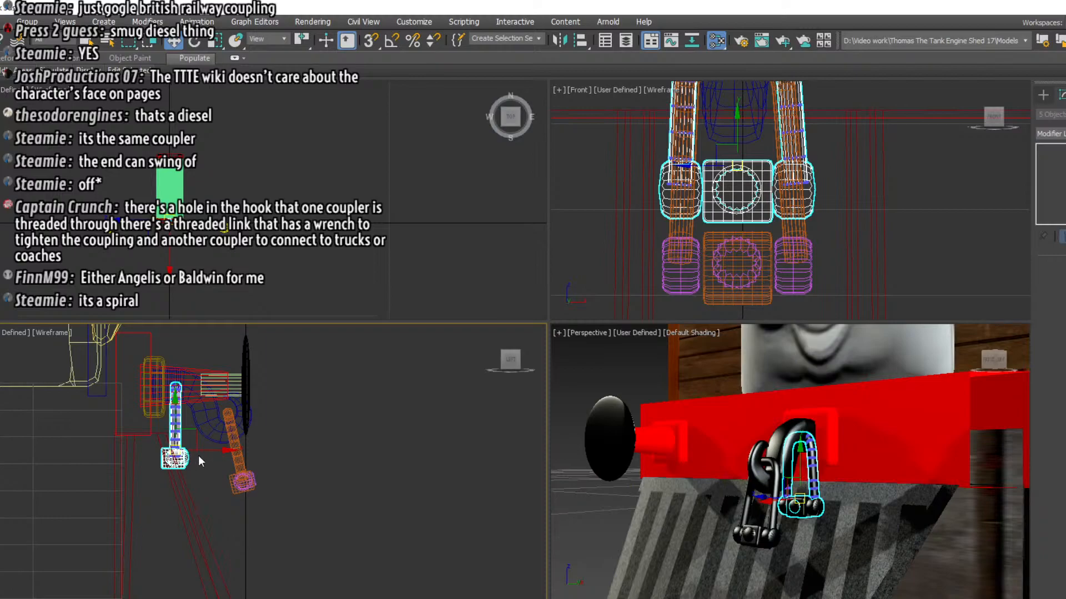
drag(203, 450, 222, 451)
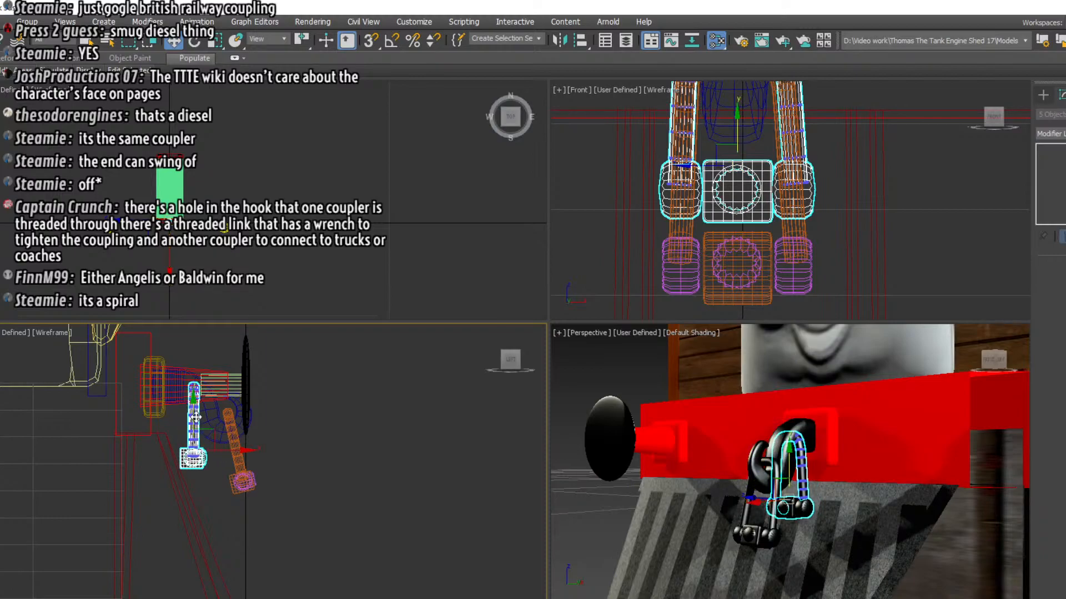
drag(195, 416, 227, 469)
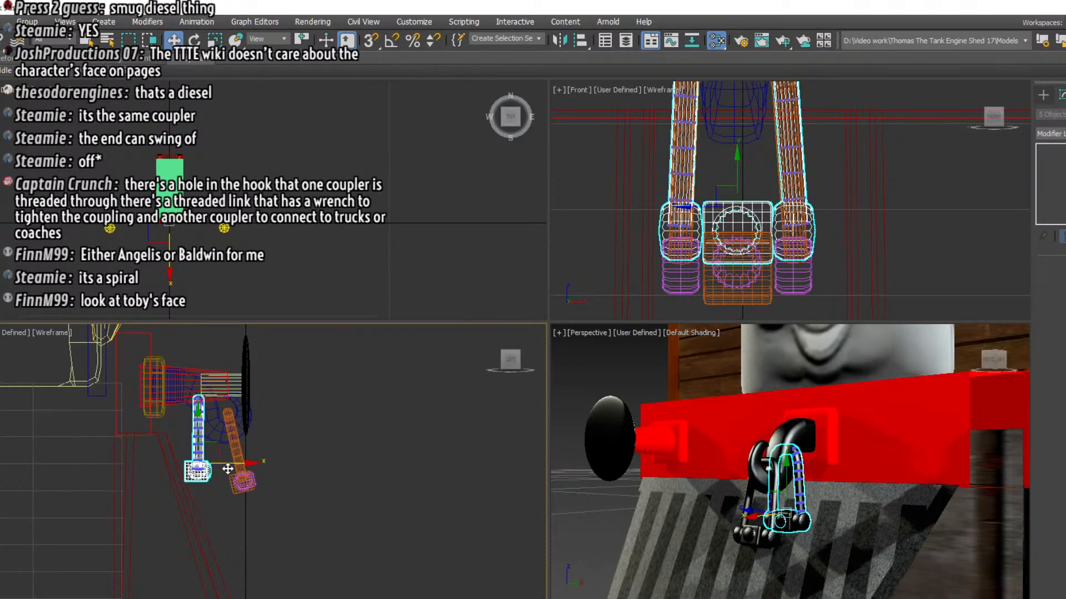
Scale the rear coupling link taller, lower it so its end lines up with the front link's, and deselect it
click(215, 39)
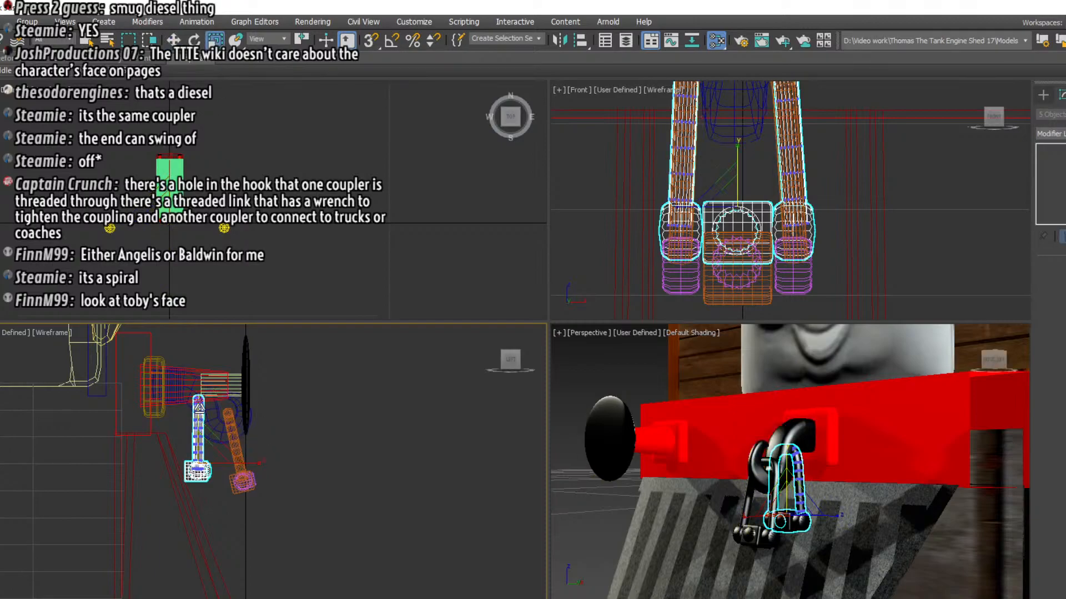
drag(199, 408, 198, 395)
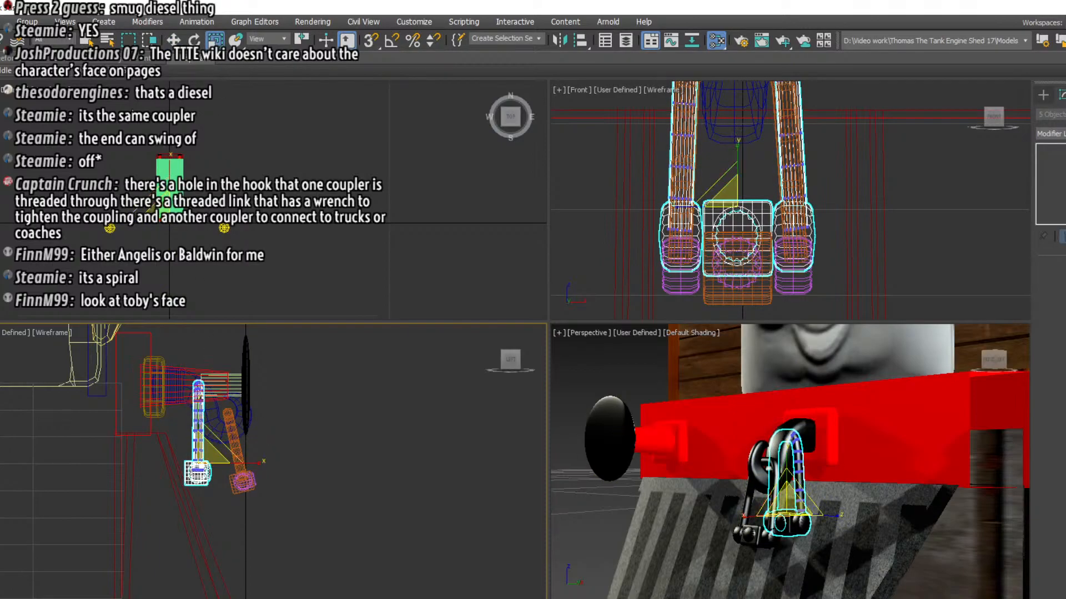
key(w)
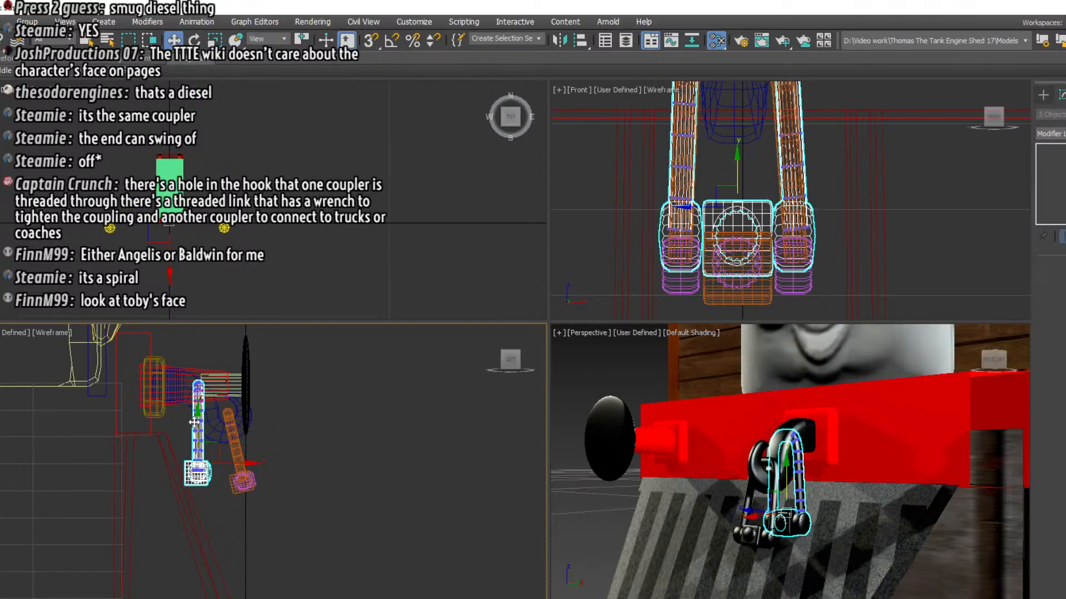
drag(194, 422, 195, 438)
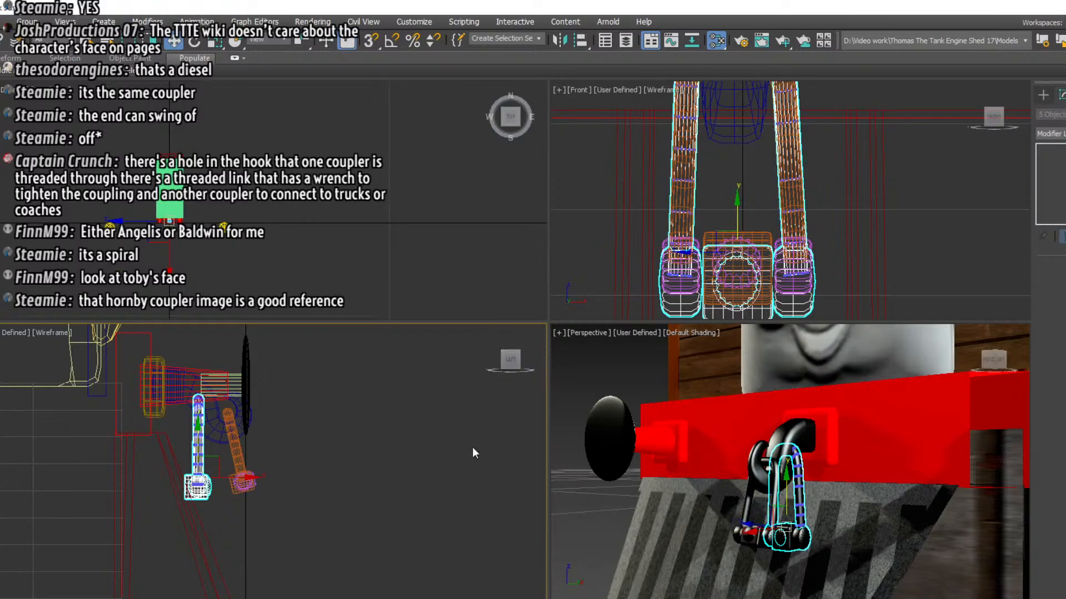
click(425, 491)
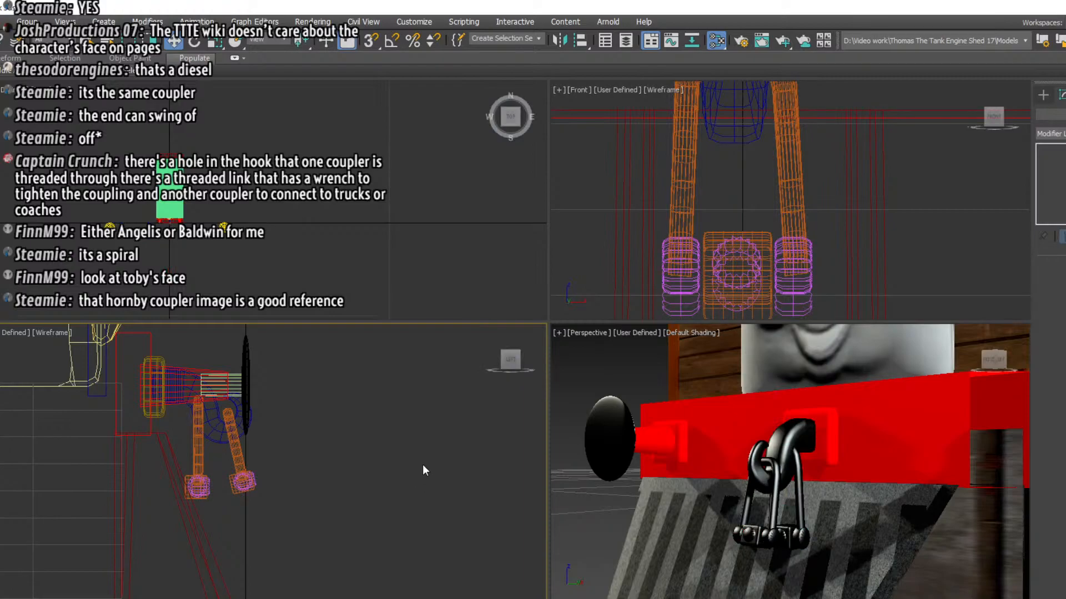
Create a thin flat box across the lower end of the coupling in the front view, spanning between the end knobs
click(1042, 96)
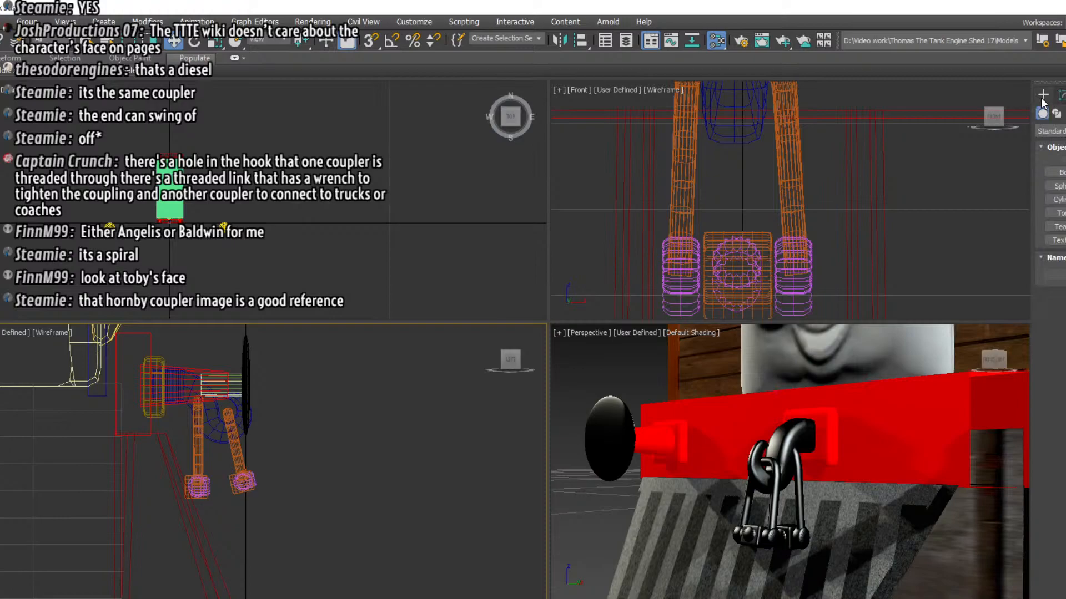
click(1055, 173)
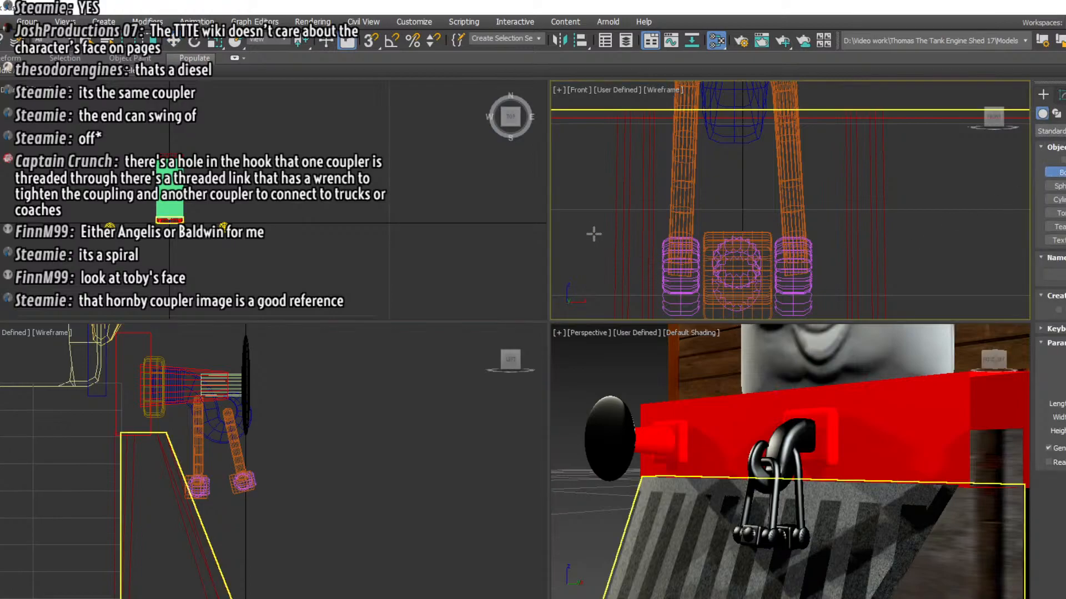
middle_drag(684, 251, 681, 201)
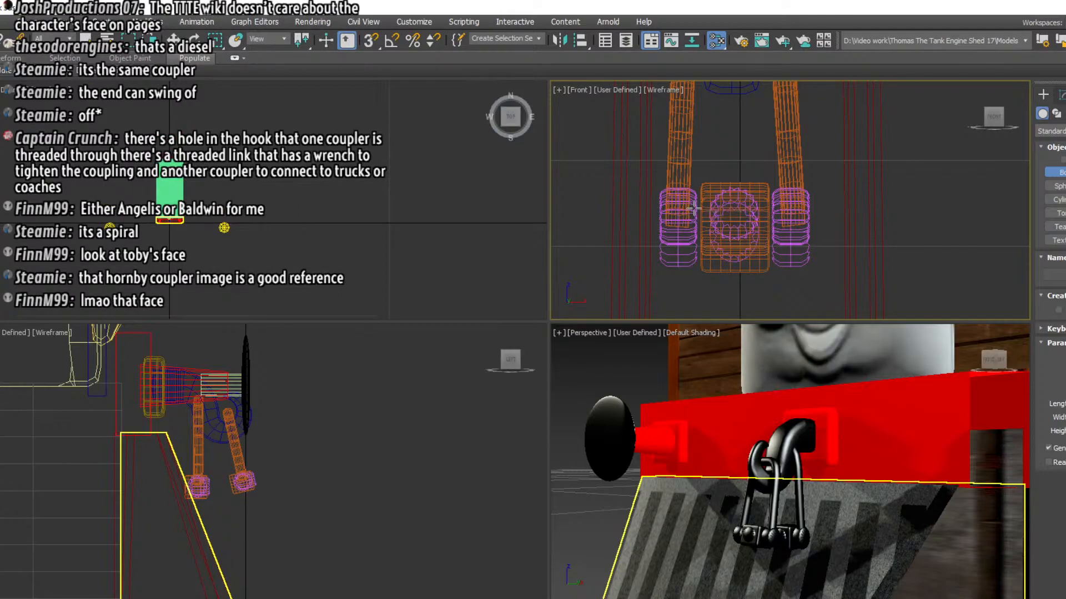
drag(694, 208, 785, 234)
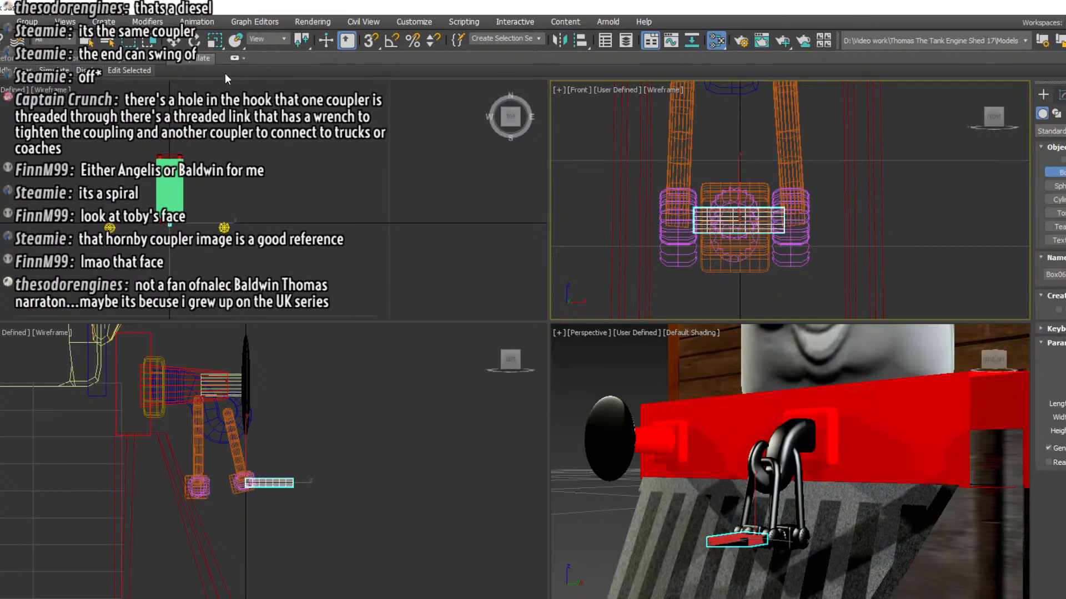
Move the flat box back and slightly down in the side view so it bridges the lower ends of the two coupling links
click(174, 43)
middle_drag(342, 536, 342, 534)
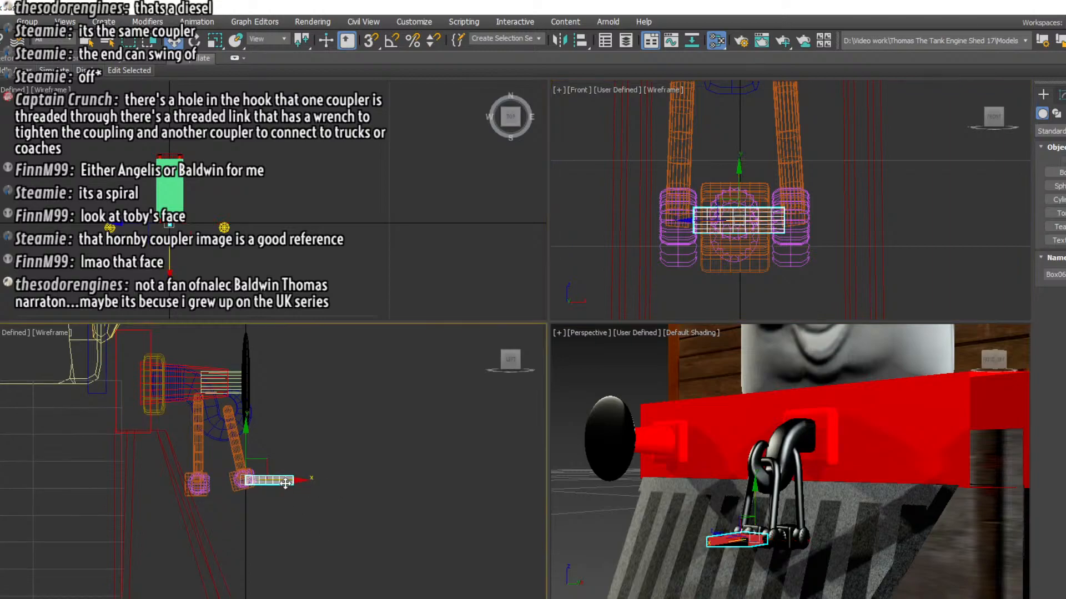
drag(285, 483, 242, 480)
drag(232, 479, 231, 479)
drag(192, 440, 193, 444)
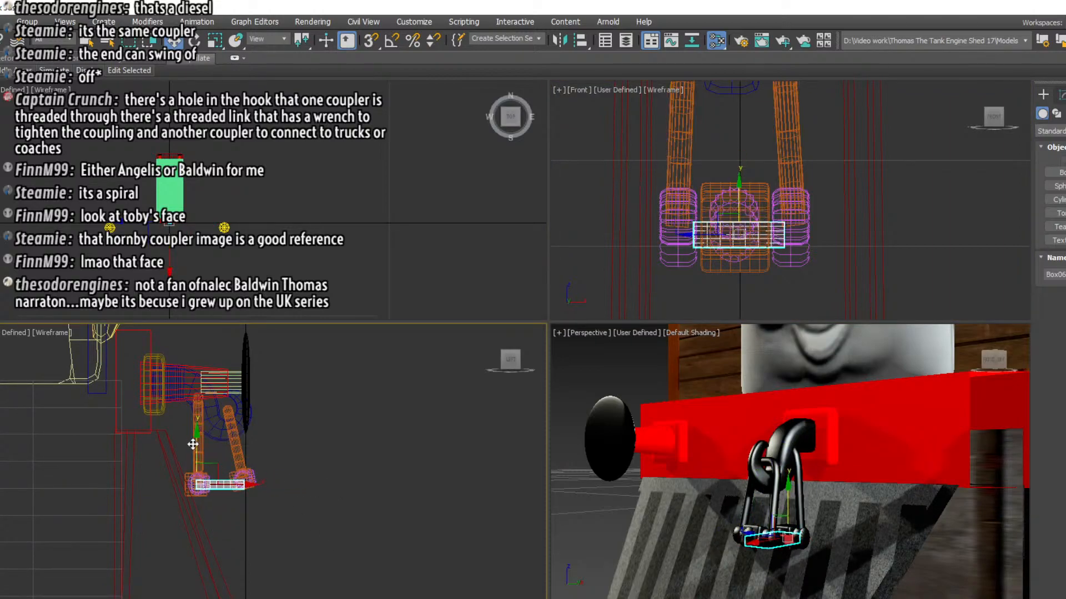
Rotate the flat box slightly in the side view so its tilt follows the line between the two link ends
click(195, 40)
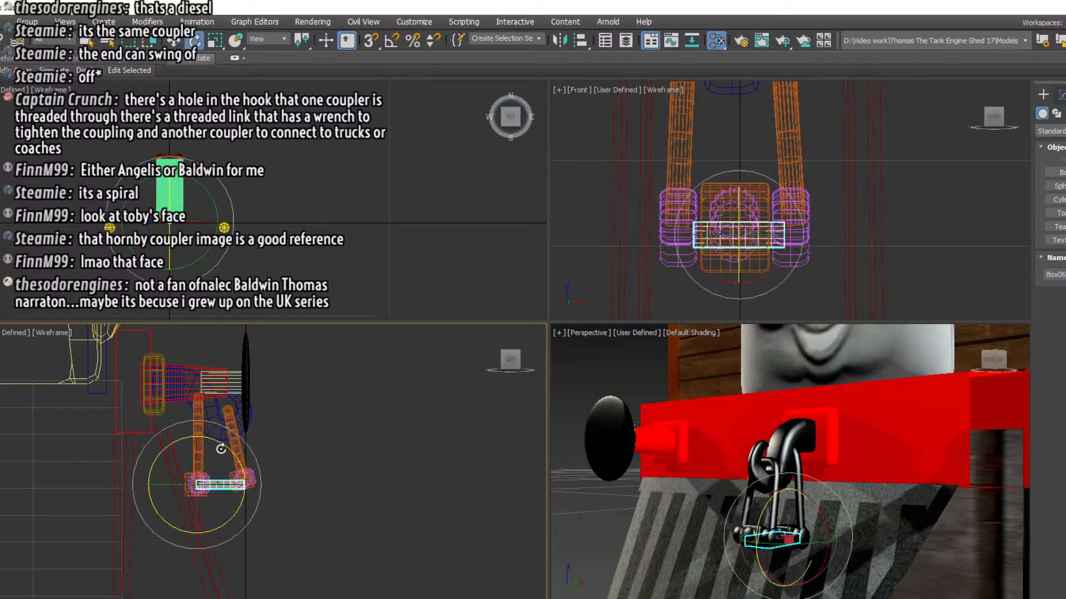
drag(218, 444, 218, 441)
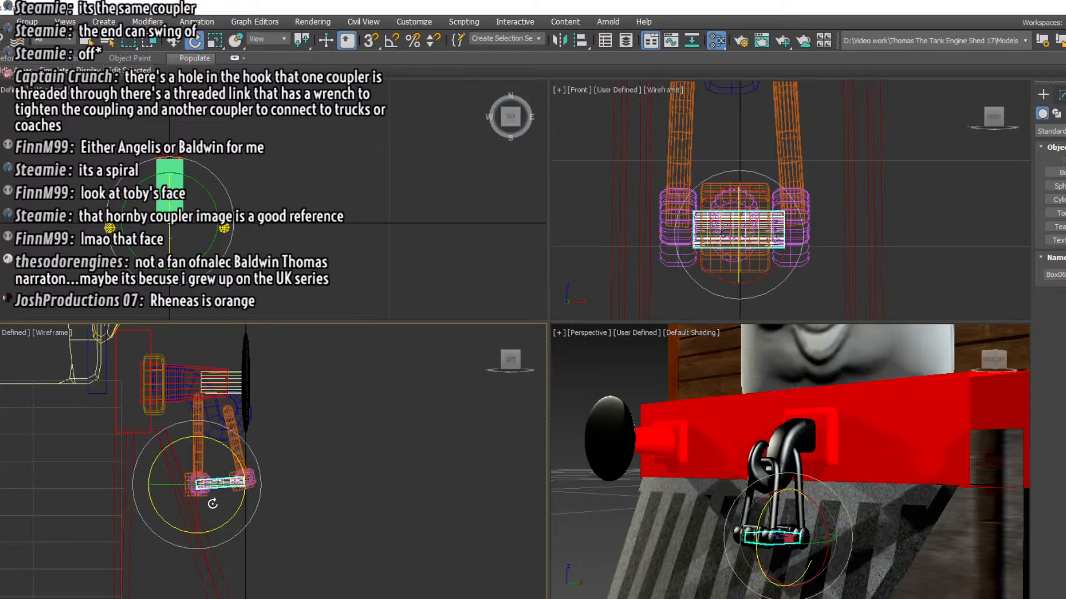
scroll(214, 509, up, 3)
middle_drag(293, 543, 304, 558)
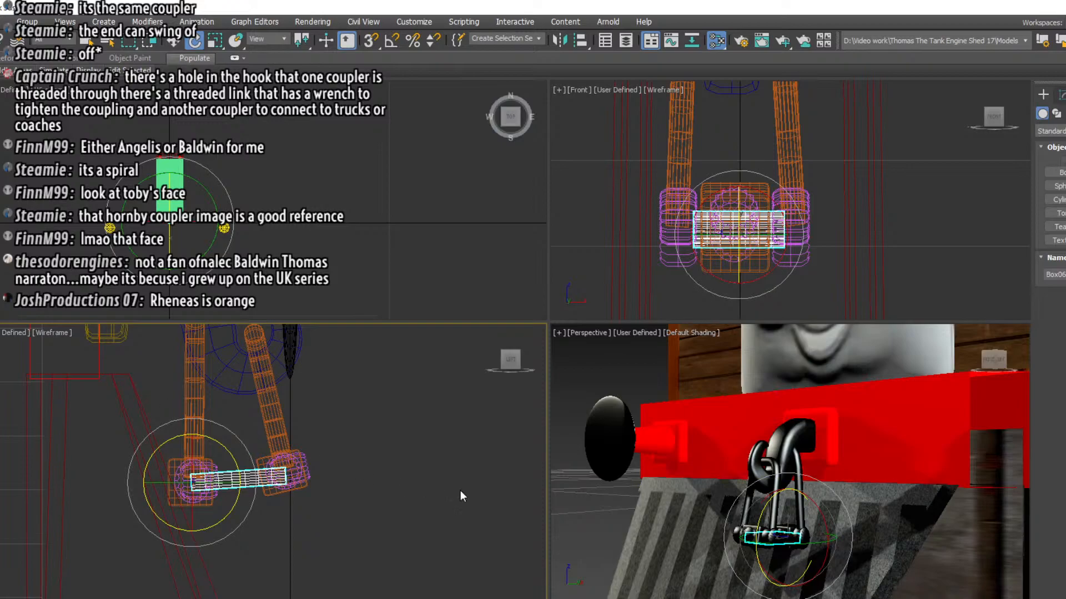
key(ctrl+z)
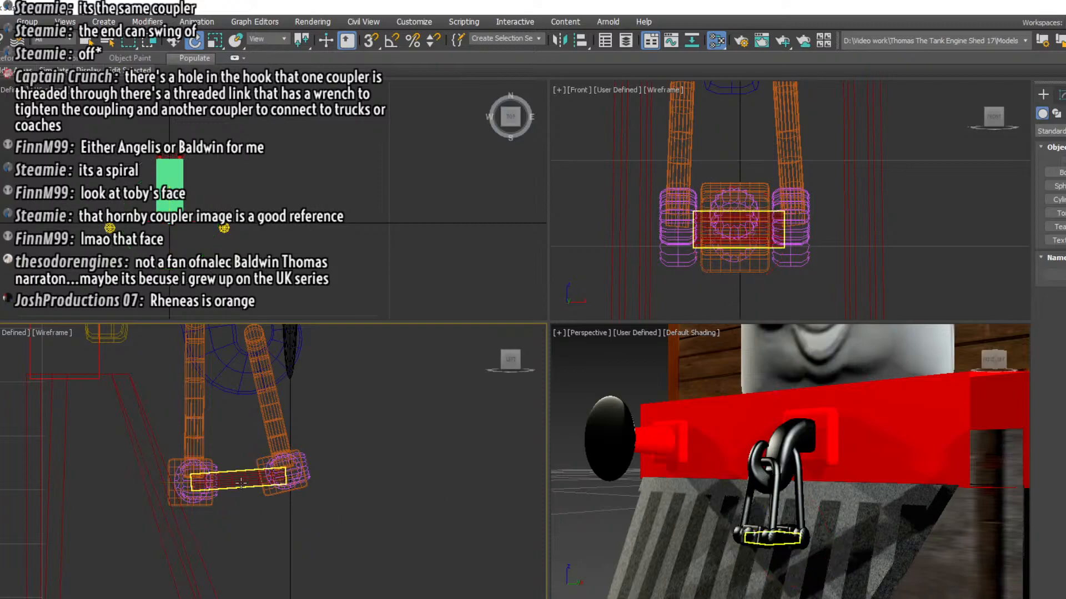
Apply a MeshSmooth modifier to the flat connecting box and deselect it
right_click(241, 485)
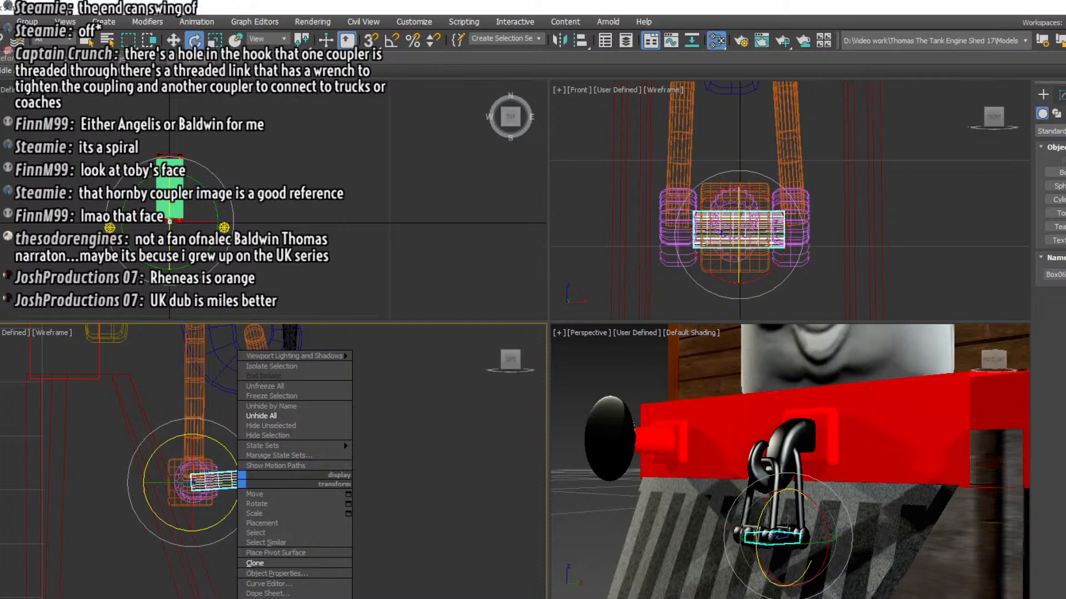
click(1056, 95)
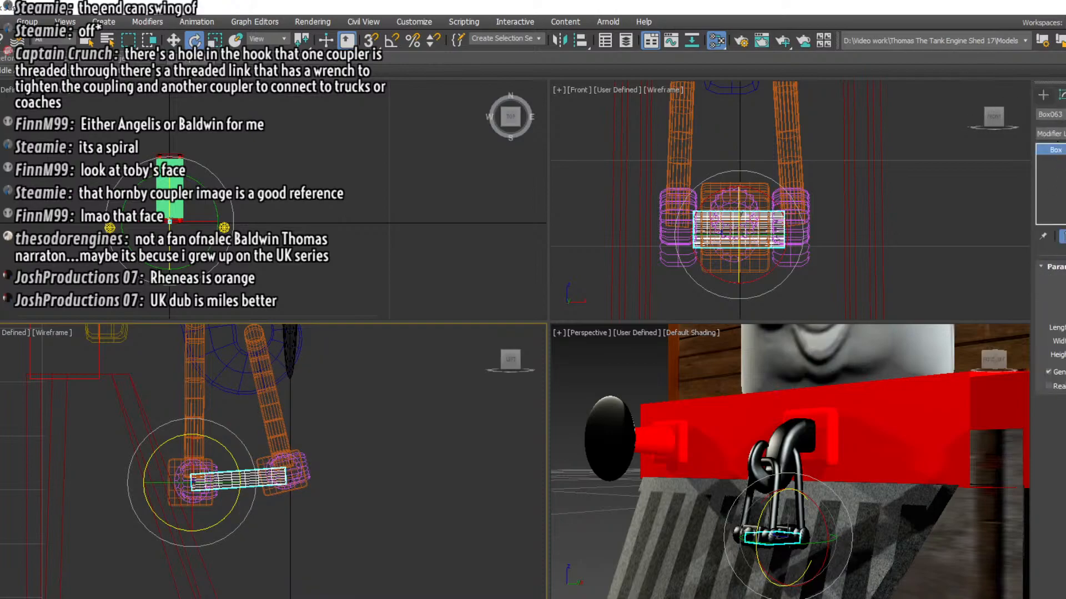
click(1051, 133)
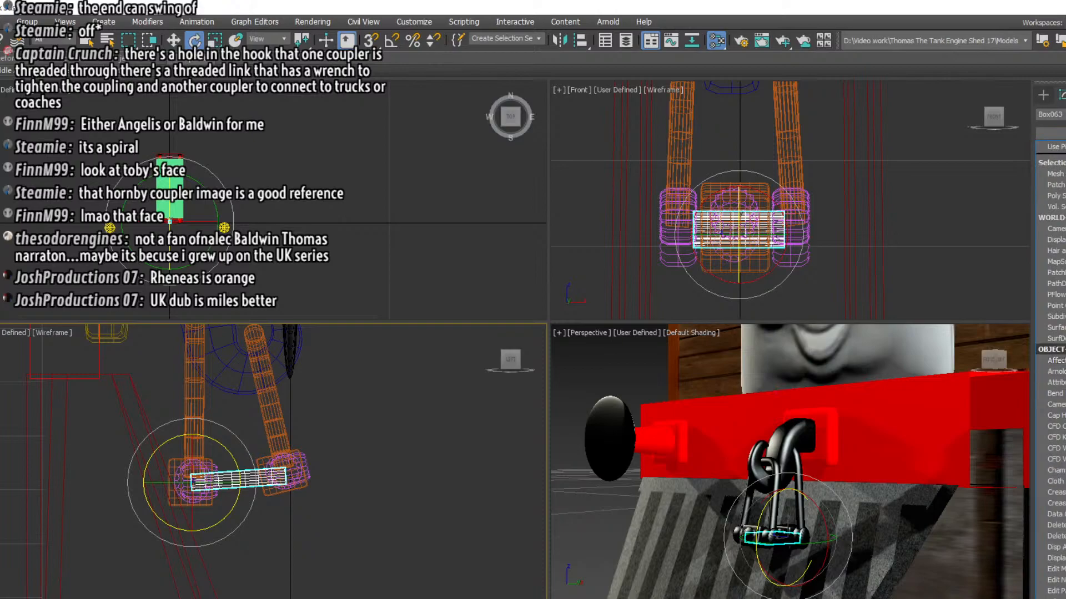
scroll(1050, 333, down, 3)
scroll(1051, 333, down, 5)
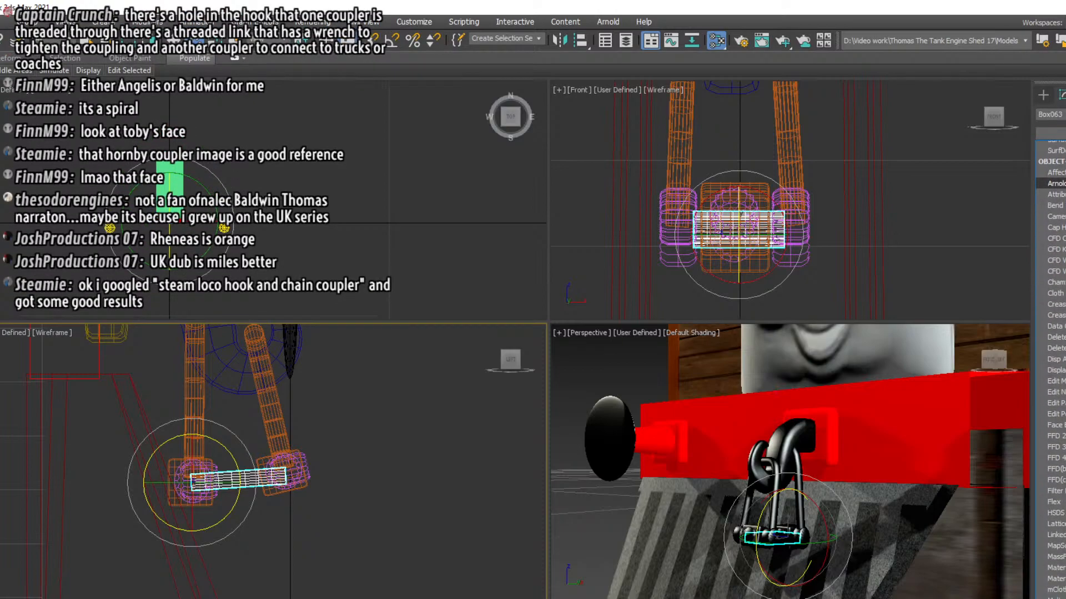
scroll(1051, 343, down, 2)
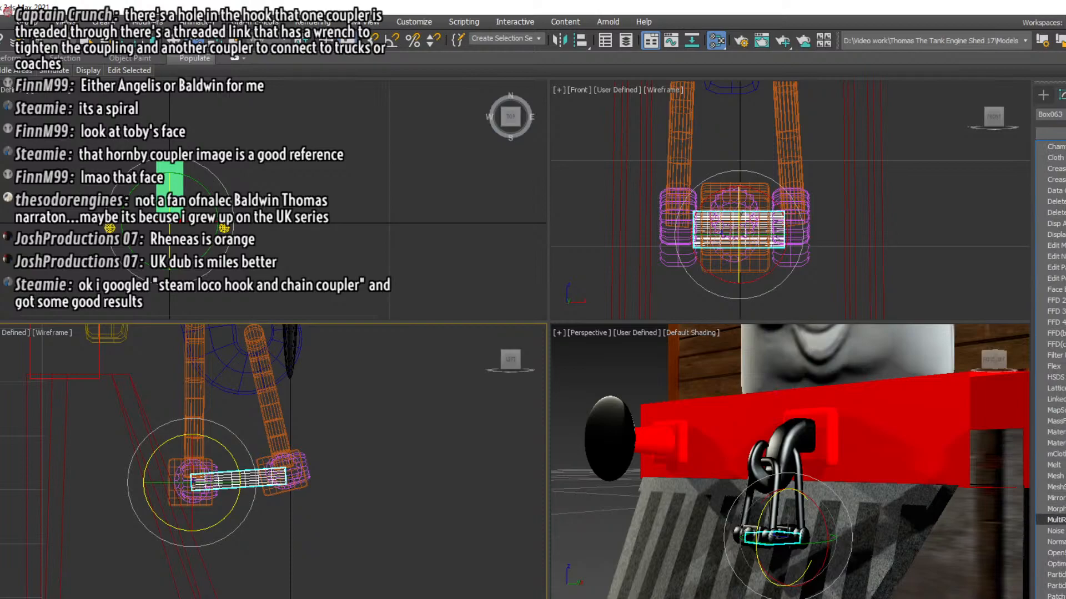
click(1055, 486)
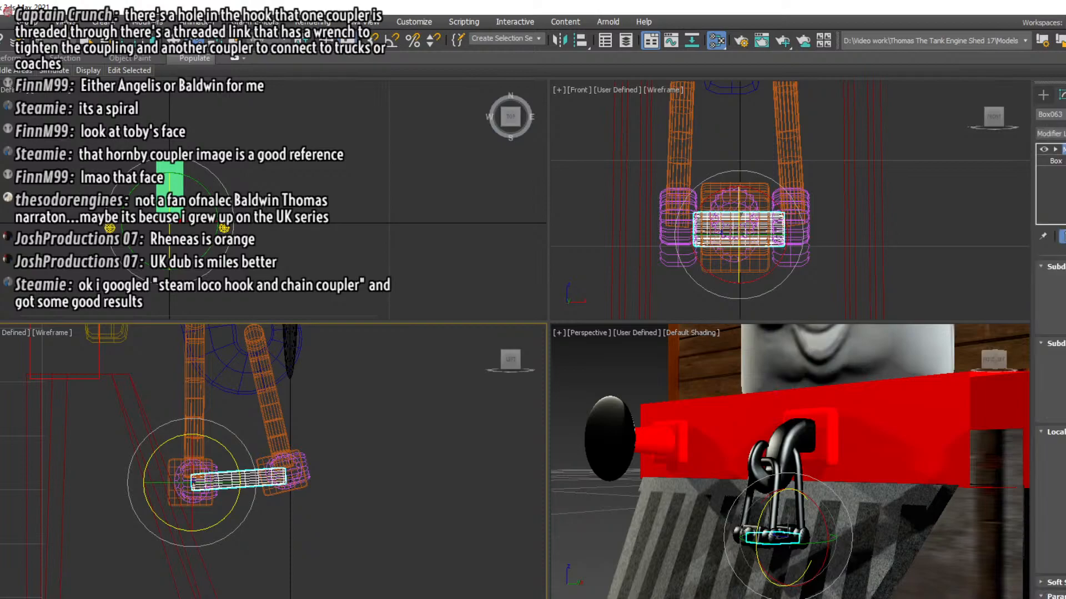
click(936, 239)
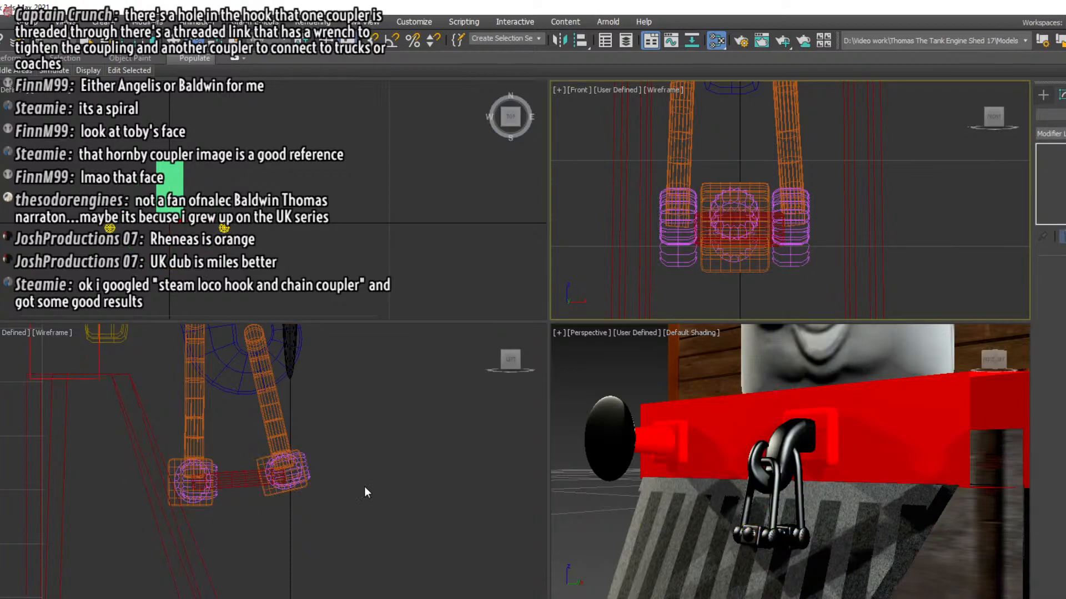
Clone the connecting box as a copy, rotate it about 84 degrees to hang downward, and centre it between the two links
click(236, 479)
right_click(235, 475)
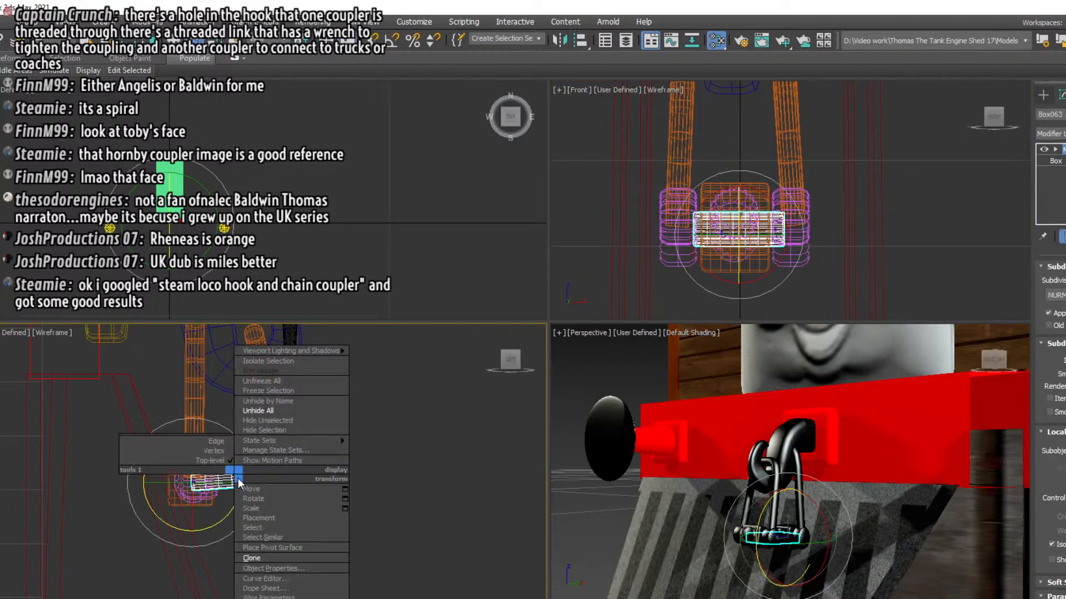
click(245, 557)
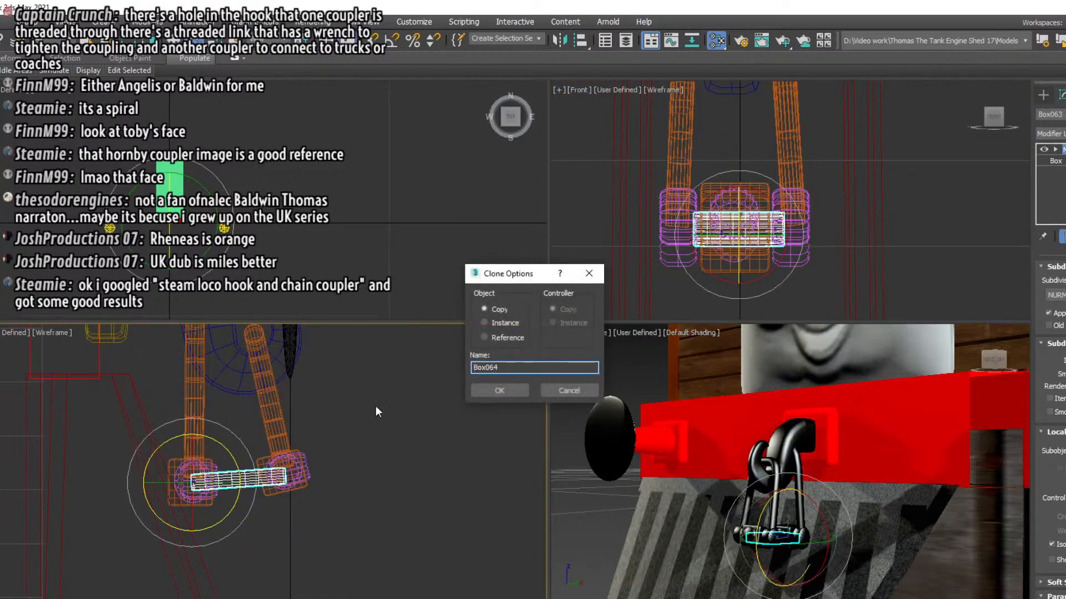
click(509, 395)
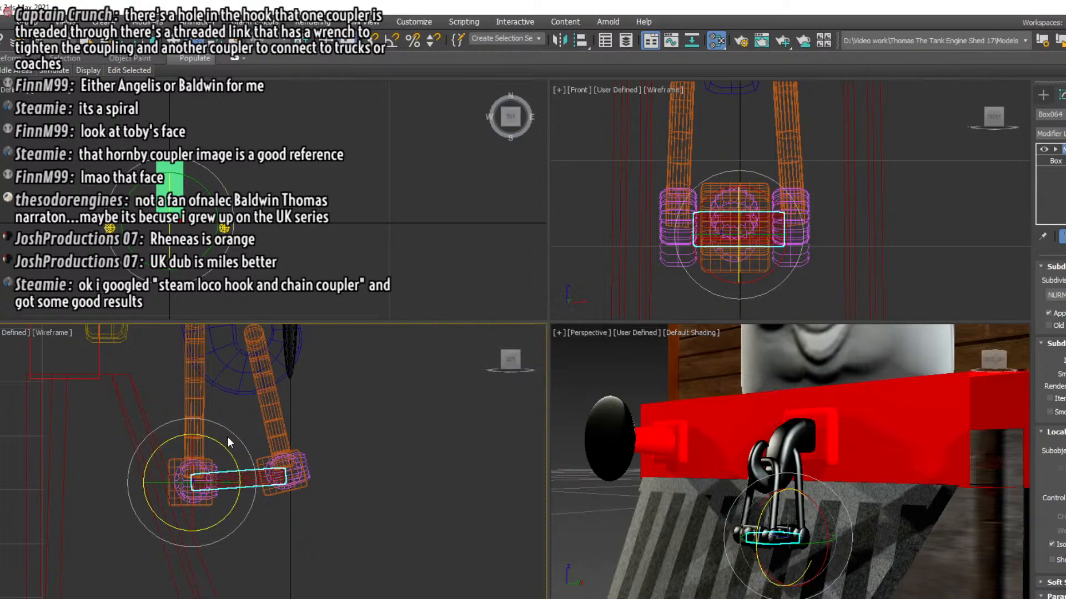
drag(218, 445, 269, 585)
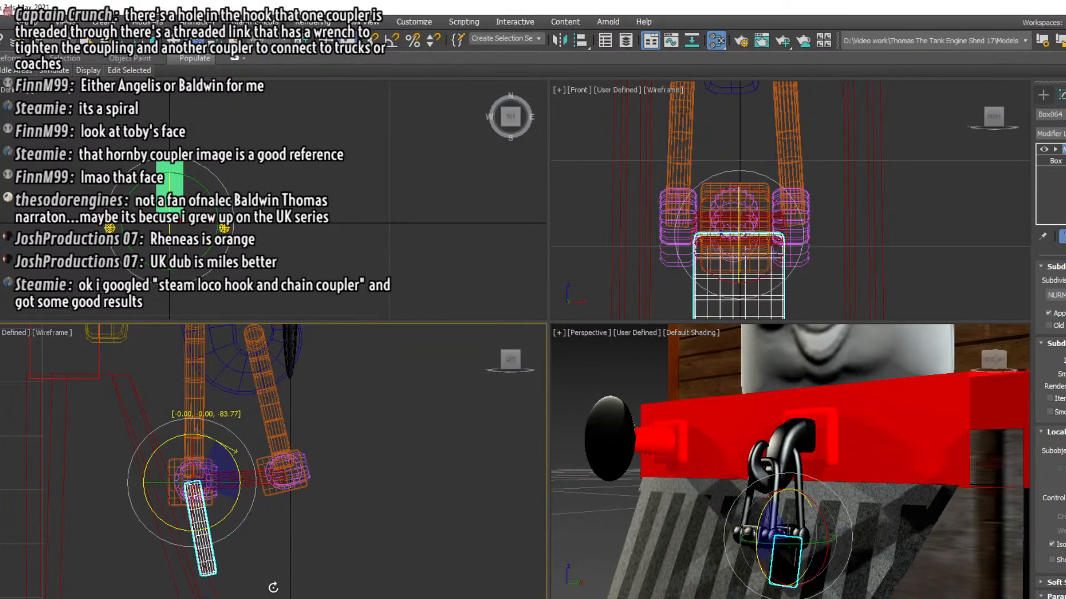
key(w)
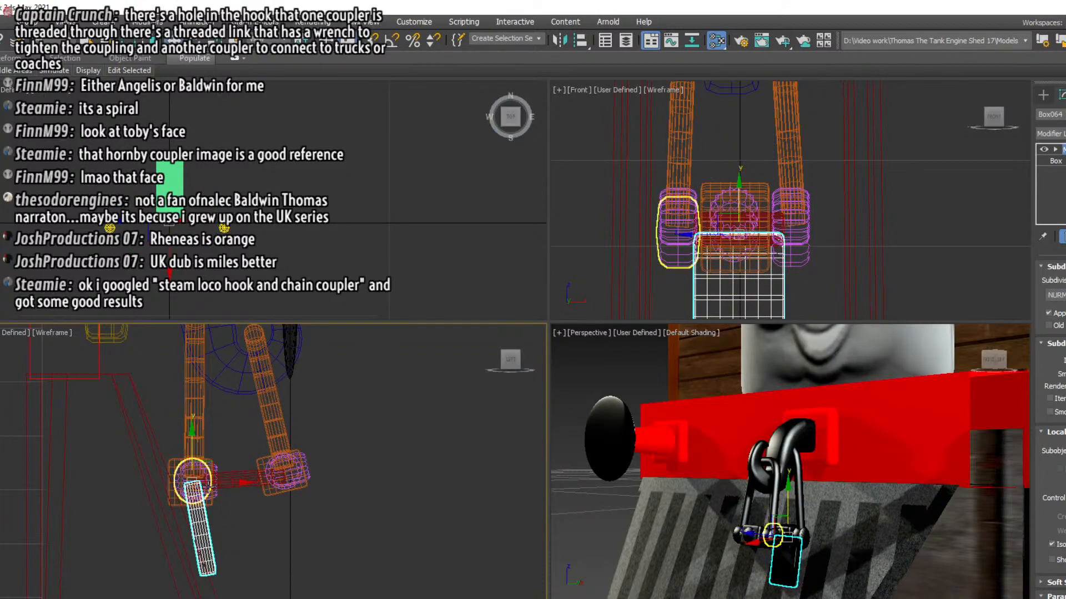
drag(221, 487, 271, 485)
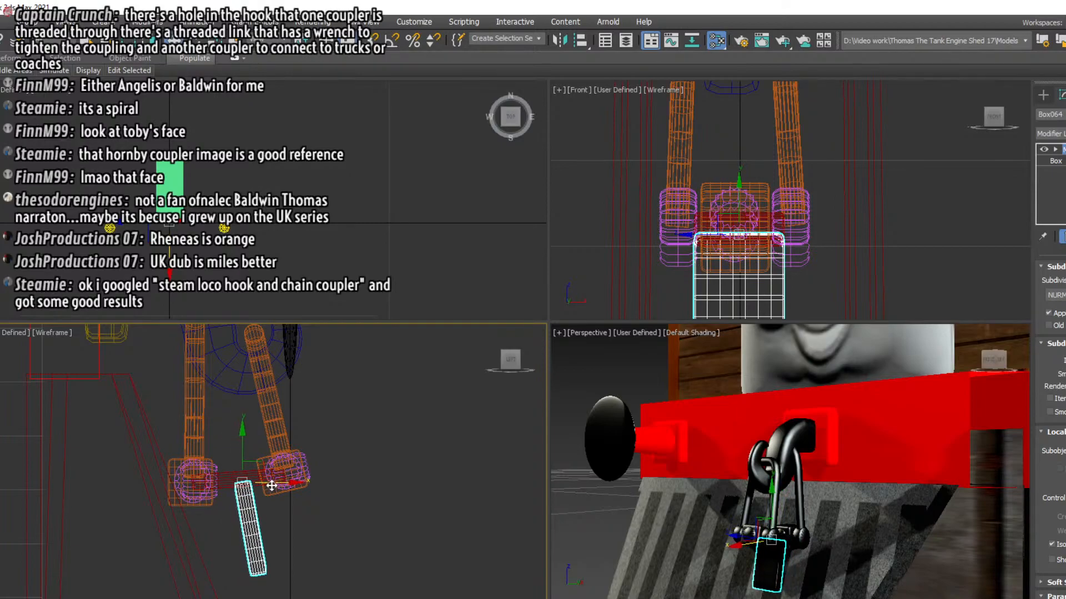
Scale the hanging box copy into a narrow bar in the front view and remove its MeshSmooth modifier
middle_drag(825, 253, 854, 154)
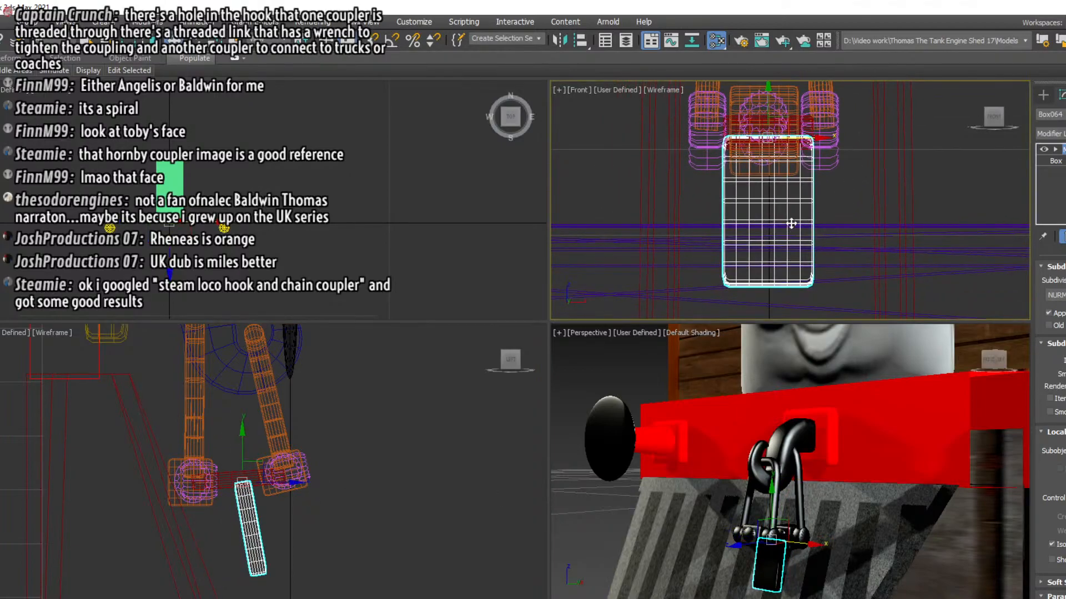
key(r)
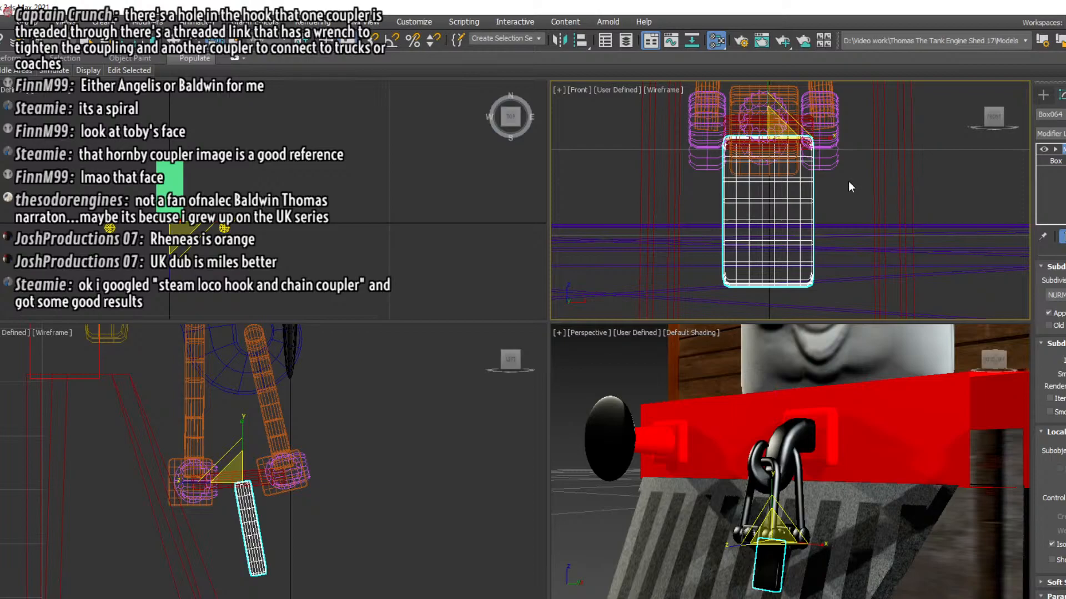
drag(825, 135, 700, 153)
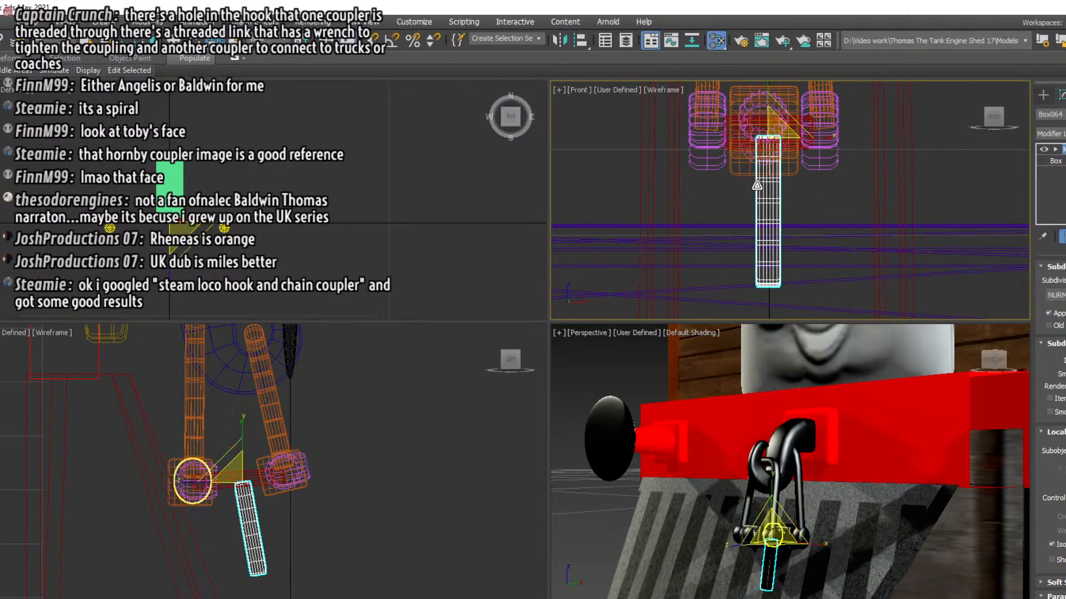
right_click(1057, 165)
click(1010, 166)
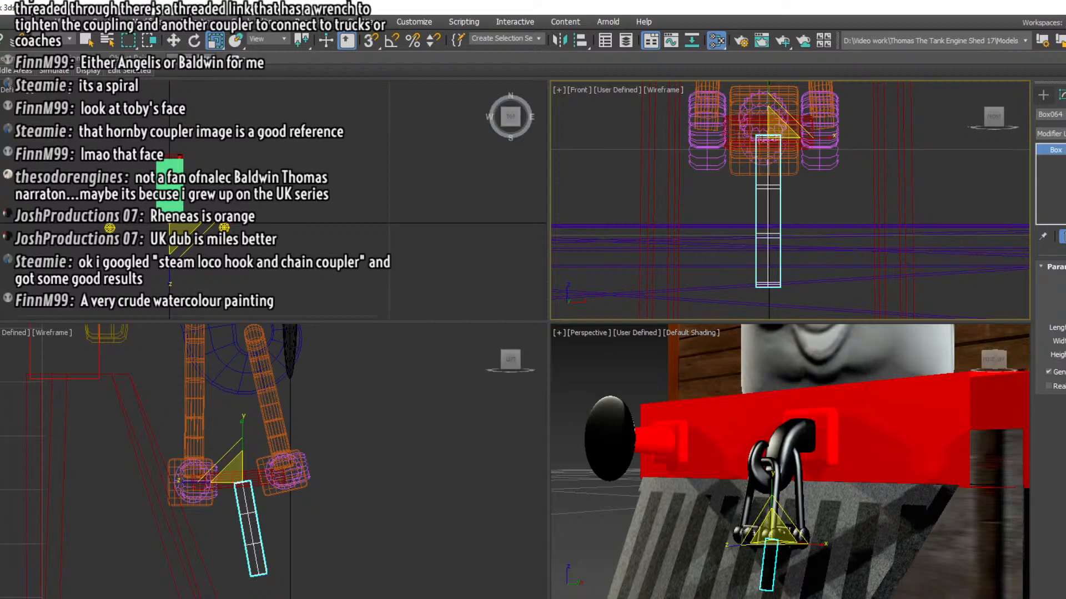
Add an Edit Poly modifier to the hanging bar and switch to vertex editing
click(1050, 133)
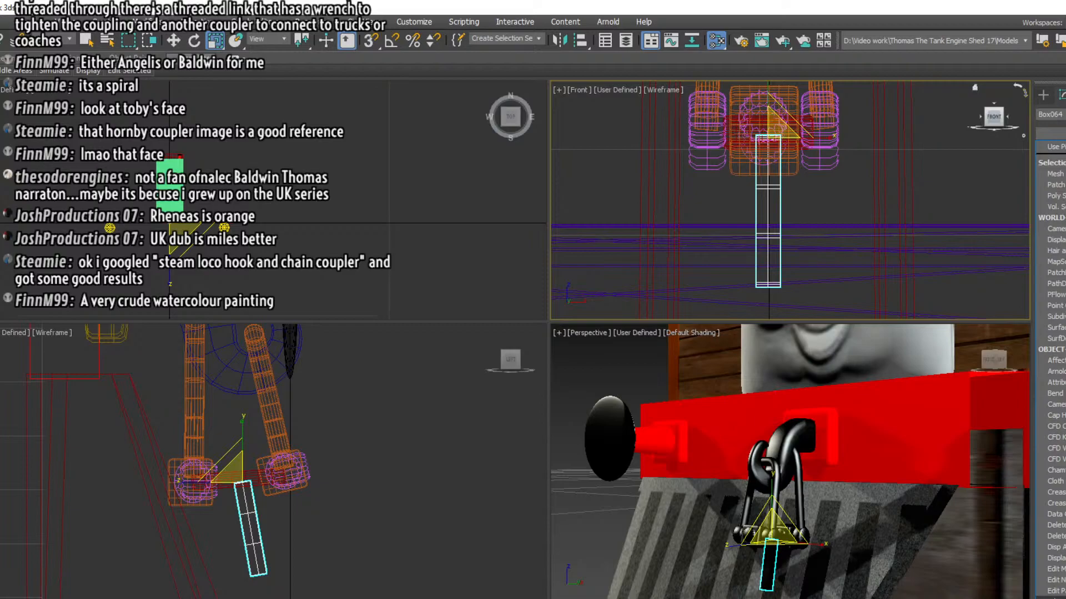
click(1057, 598)
click(1055, 149)
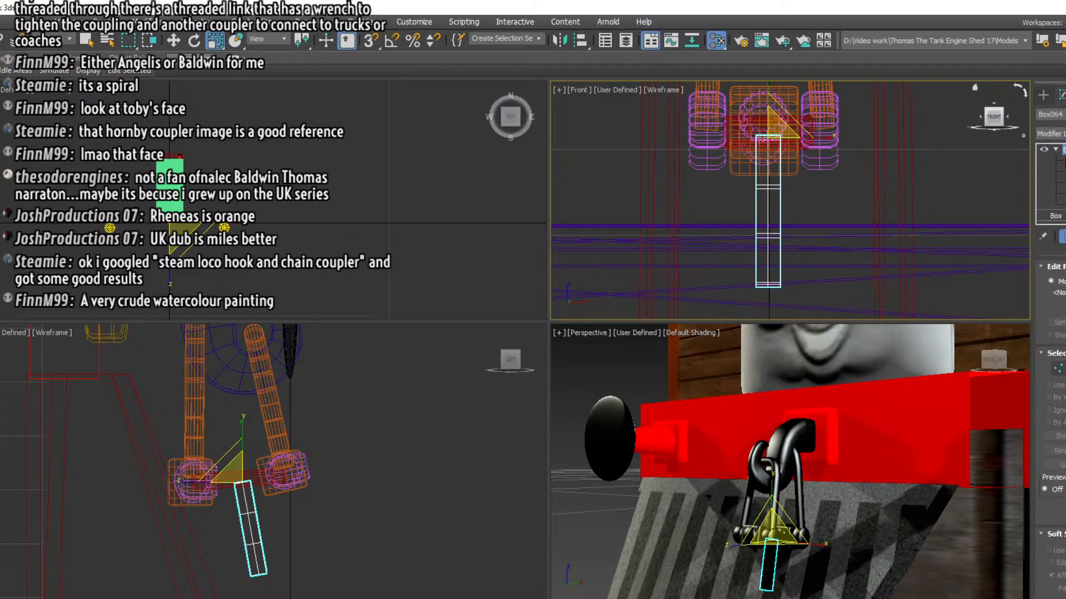
click(1064, 160)
Taper the hanging bar by narrowing its bottom vertices, then its lower two vertex rows together, in the front view
middle_drag(793, 245, 820, 206)
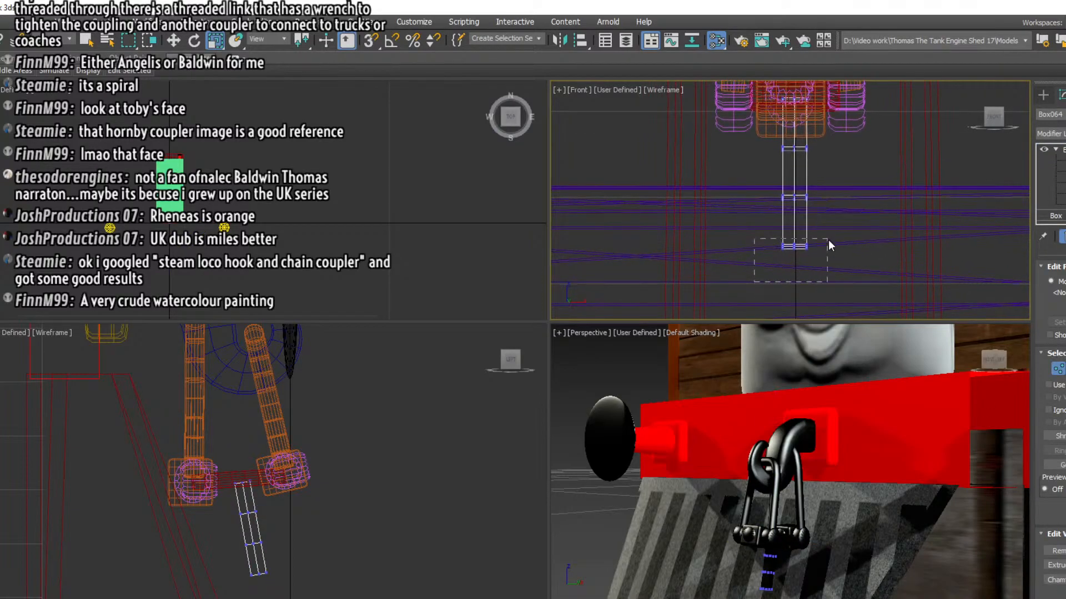
drag(829, 241, 829, 242)
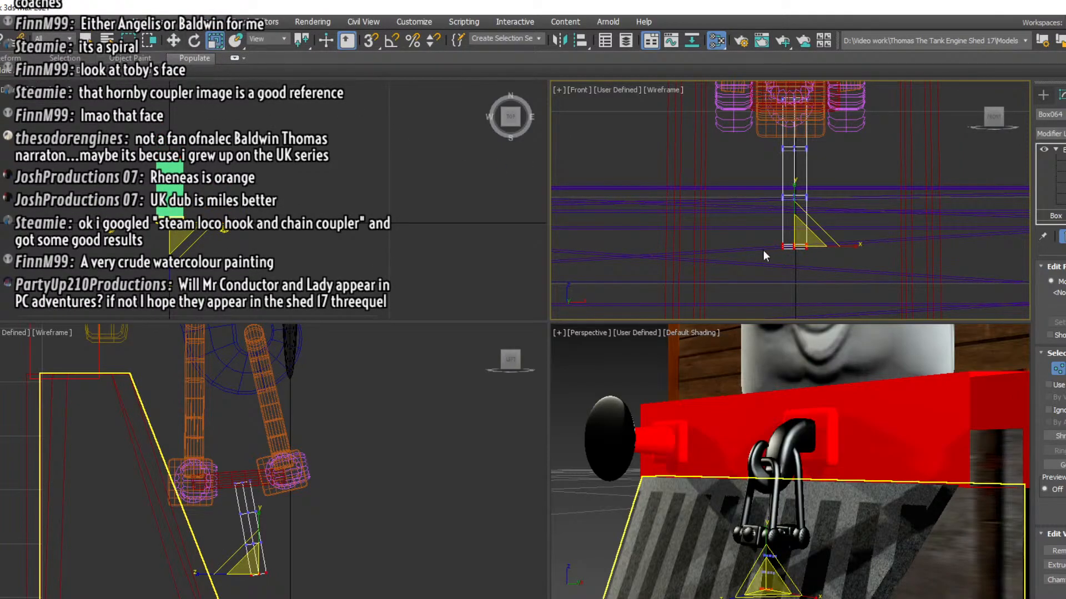
drag(849, 245, 783, 249)
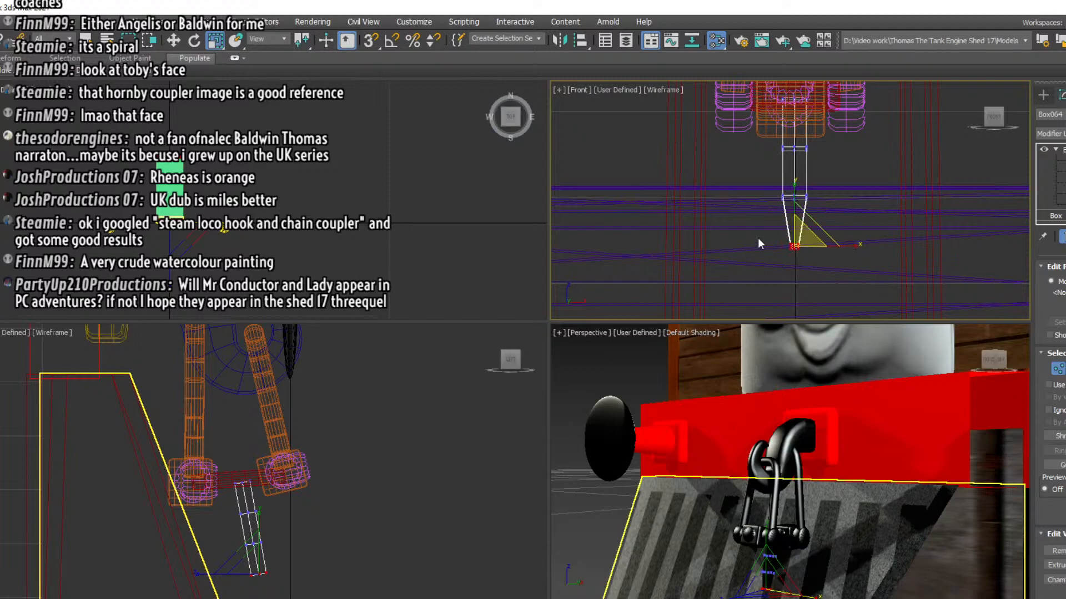
drag(772, 188, 851, 259)
drag(854, 222, 841, 222)
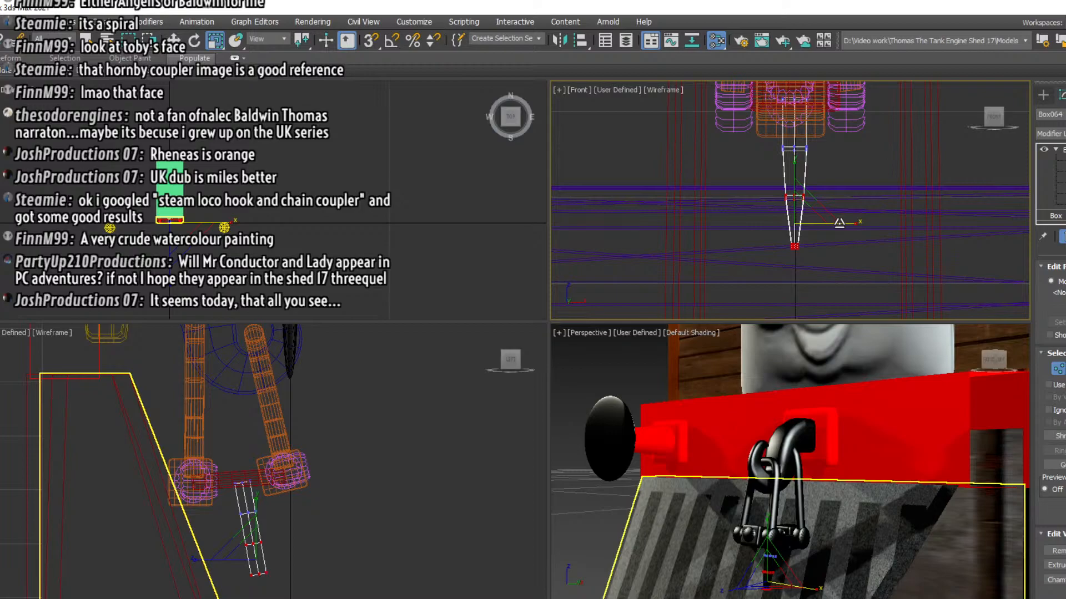
scroll(801, 369, down, 3)
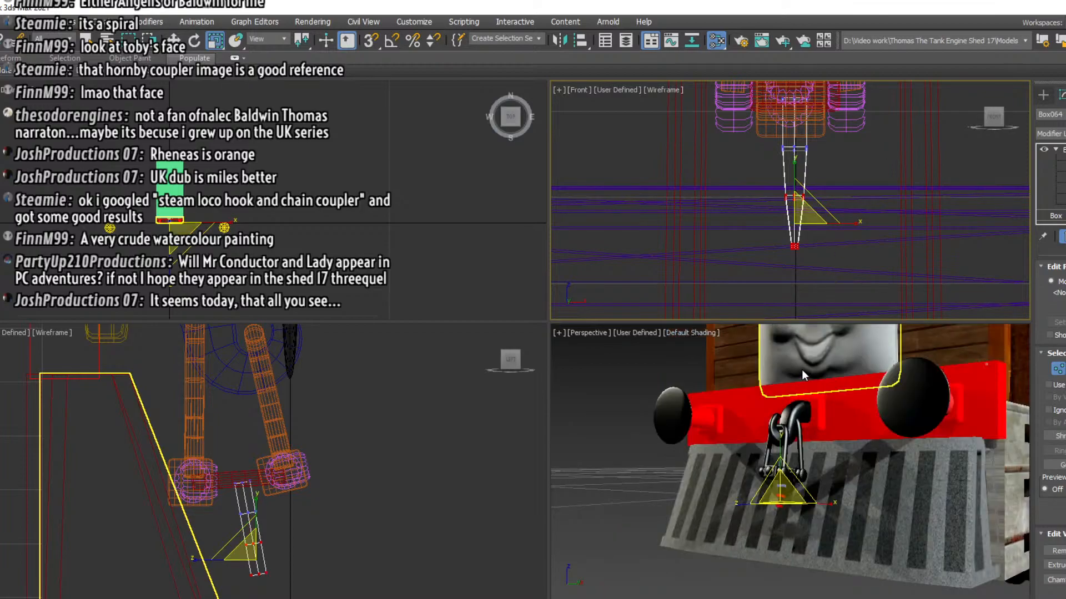
middle_drag(802, 370, 733, 375)
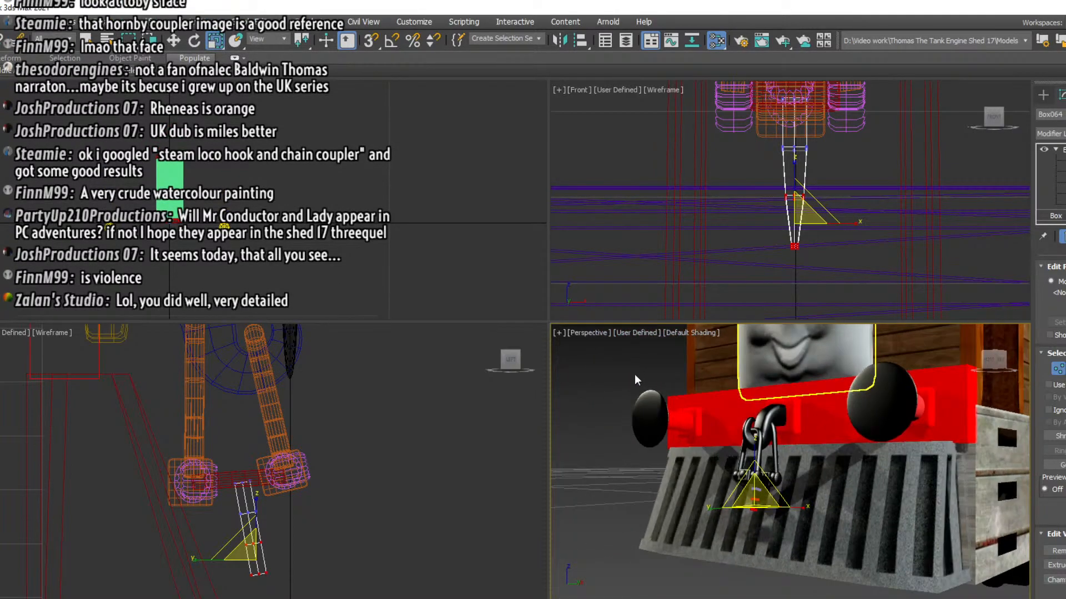
Narrow the lower three vertex rows of the hanging bar together for an even taper, and deselect the vertices
scroll(655, 211, up, 2)
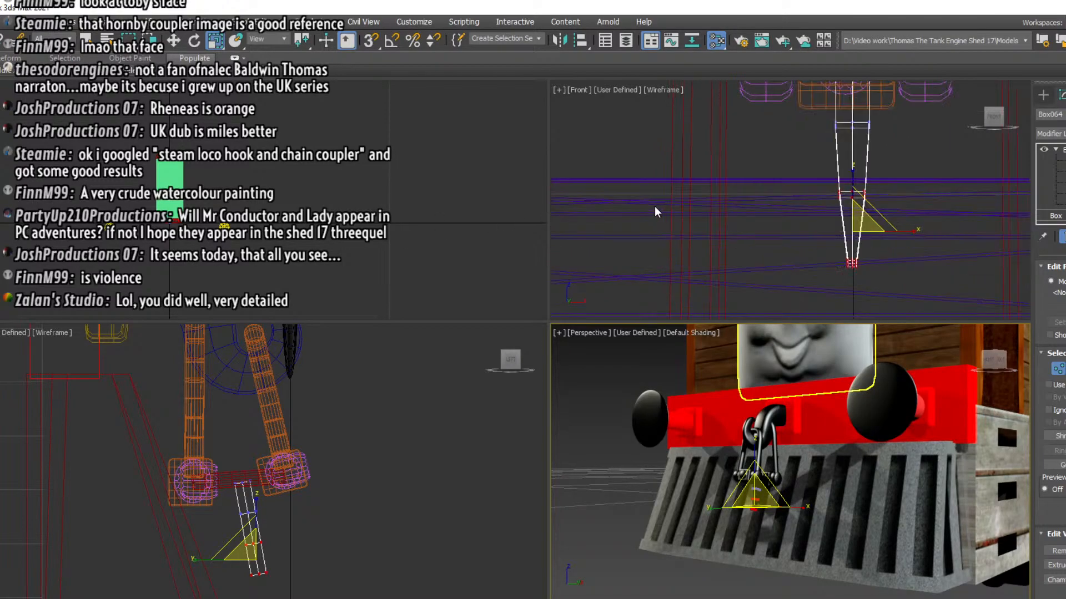
scroll(761, 205, up, 1)
middle_drag(769, 161, 724, 233)
scroll(727, 227, down, 2)
drag(733, 207, 820, 324)
drag(829, 262, 799, 265)
click(736, 288)
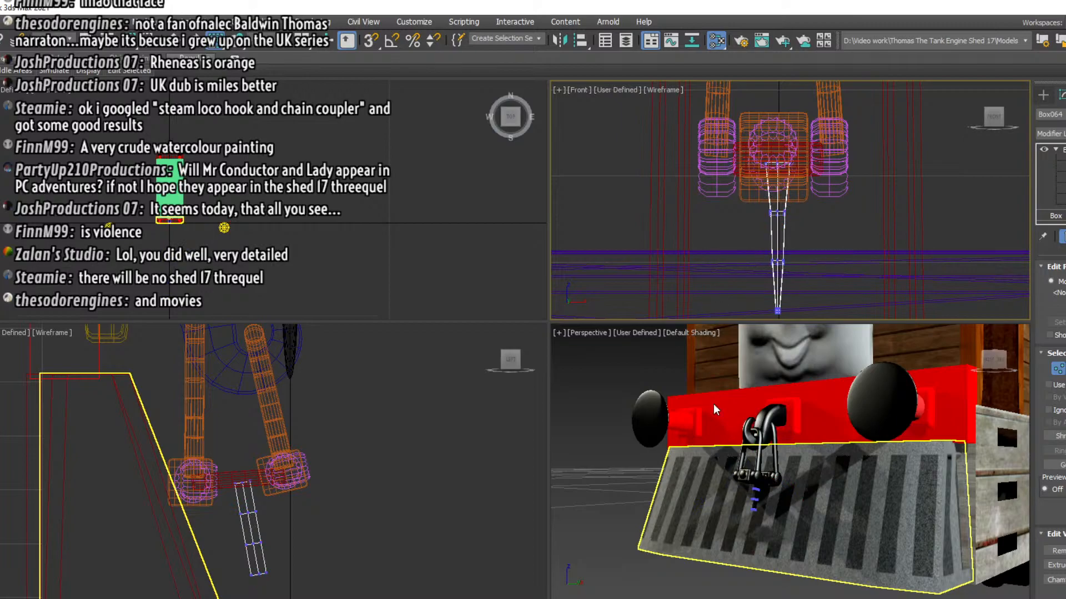
scroll(755, 491, up, 3)
mouse_move(755, 492)
alt+middle_down()
mouse_move(674, 492)
mouse_move(756, 491)
alt+middle_up()
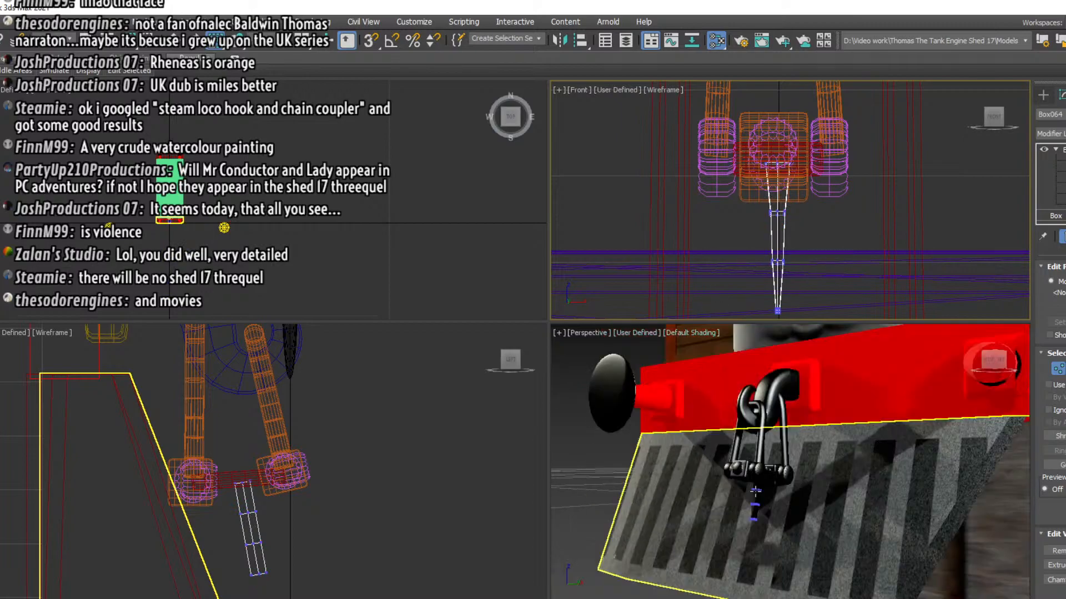
click(990, 362)
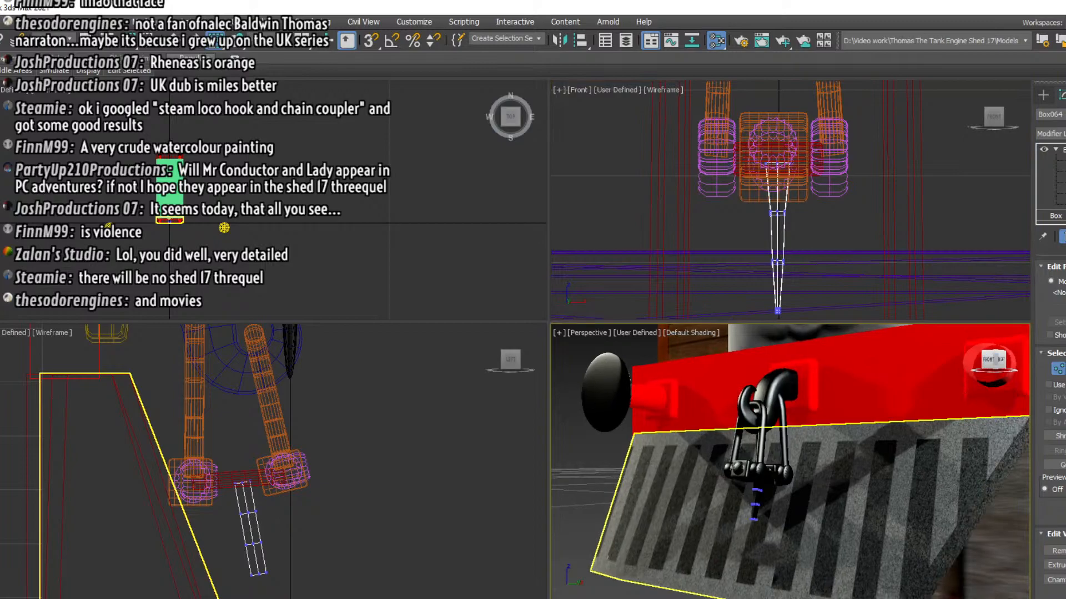
Finish vertex editing on the hanging handle, deselect it and inspect the coupling from several angles in perspective
drag(997, 360, 1013, 361)
click(947, 234)
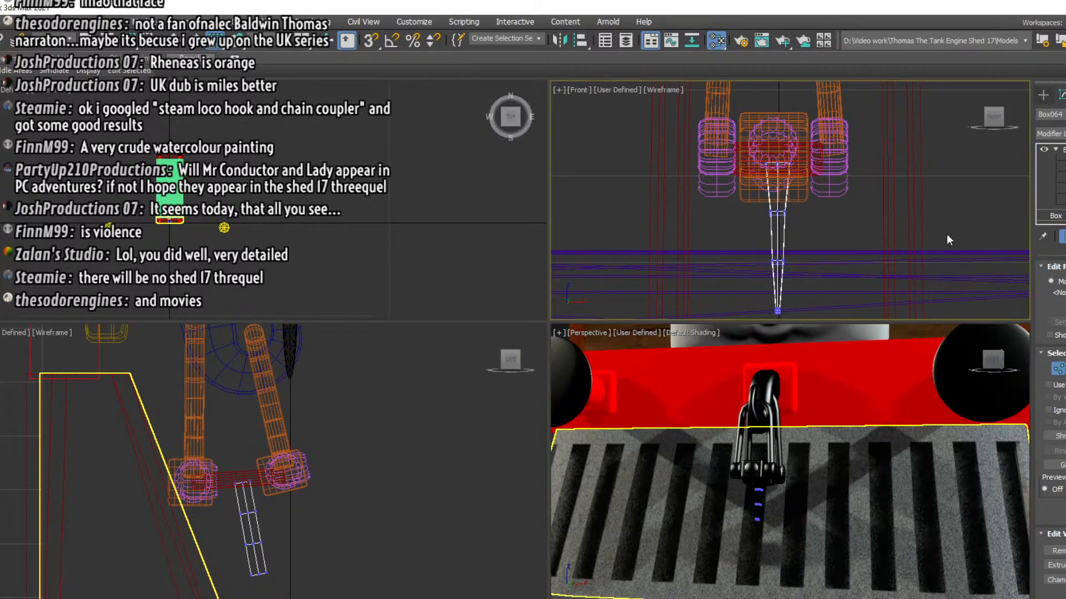
click(1064, 161)
click(1064, 161)
key(1)
click(1055, 216)
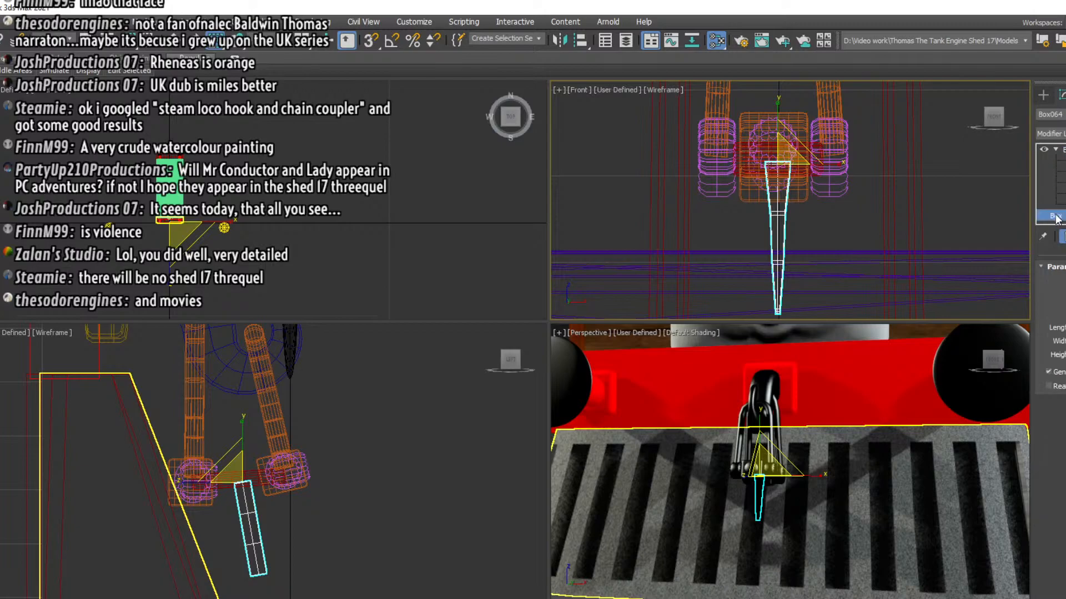
key(Delete)
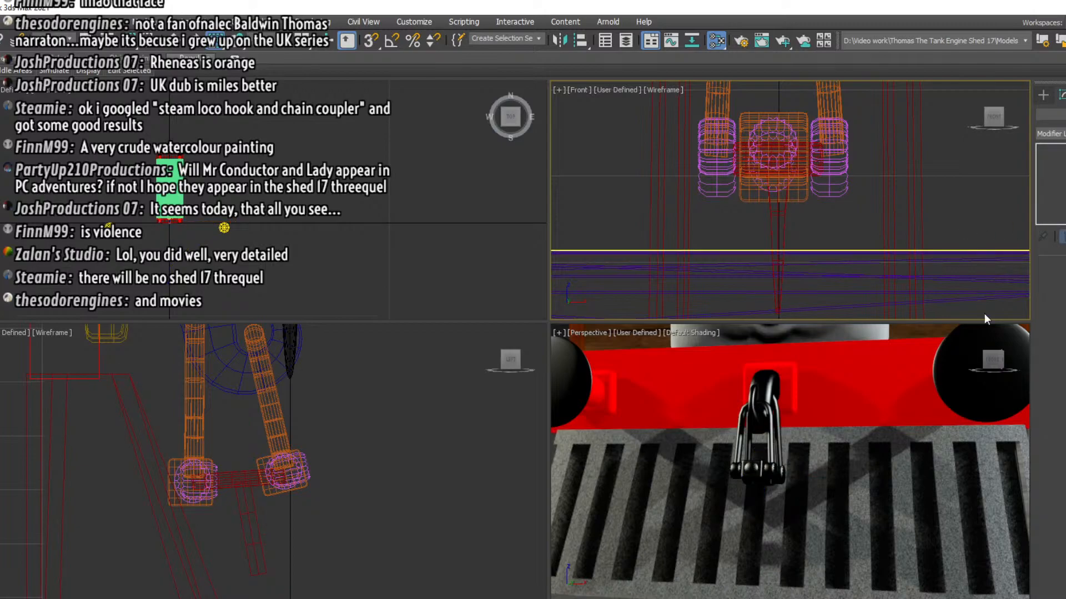
drag(992, 363, 1026, 361)
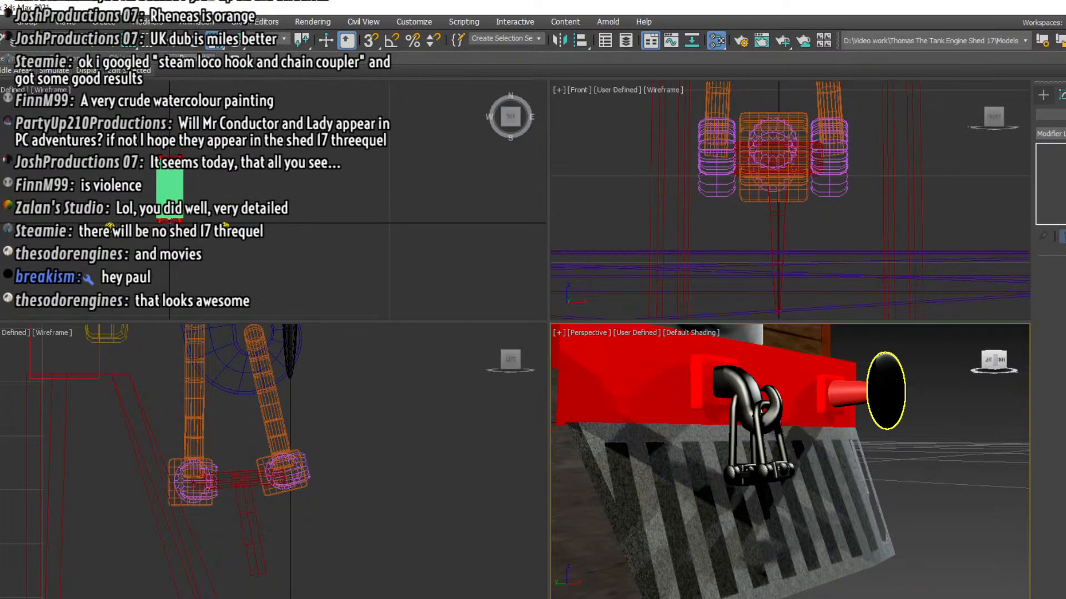
mouse_move(994, 361)
mouse_down()
mouse_move(1005, 355)
mouse_move(925, 355)
mouse_move(993, 361)
mouse_up()
Lengthen the hanging tapered handle by scaling it vertically in the left view
click(245, 541)
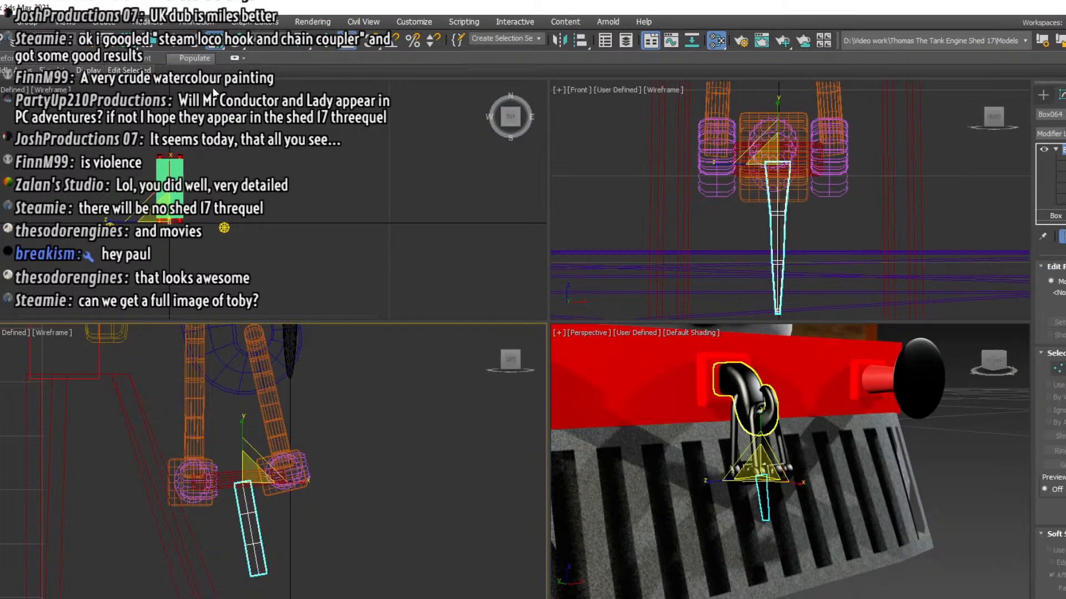
drag(239, 431, 240, 412)
middle_drag(308, 514, 335, 447)
Taper the handle in the left view by narrowing its bottom and lower two vertex rows, and nudge the tip along X
key(1)
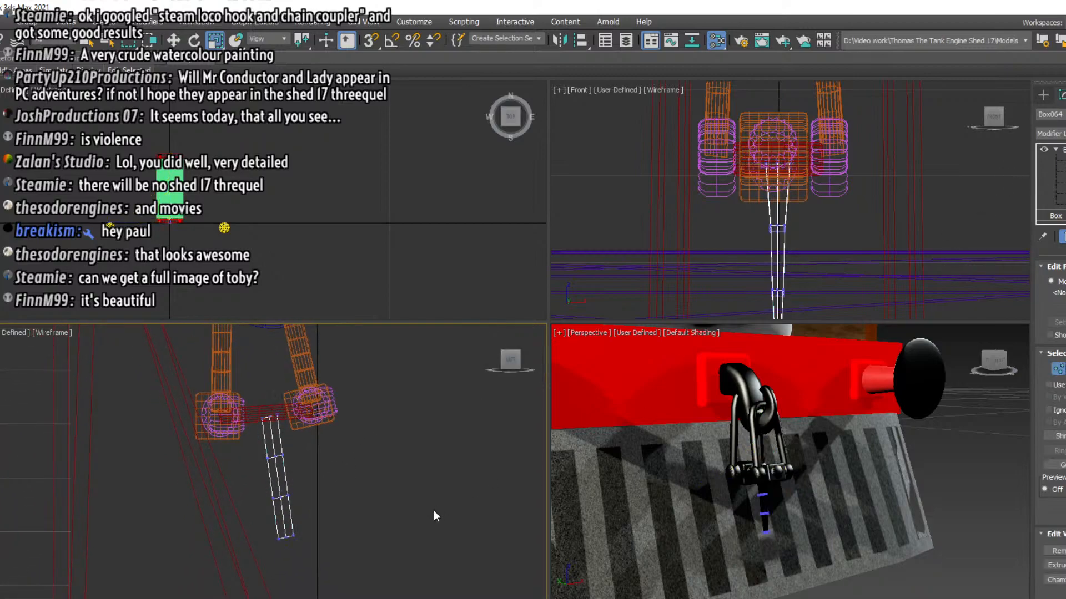
drag(313, 526, 313, 527)
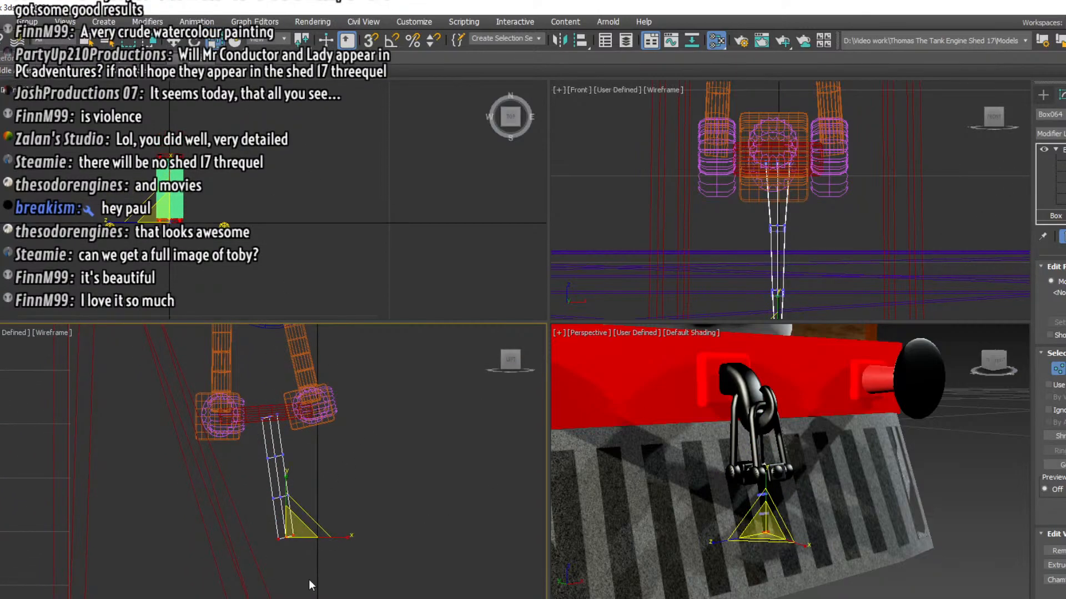
click(294, 548)
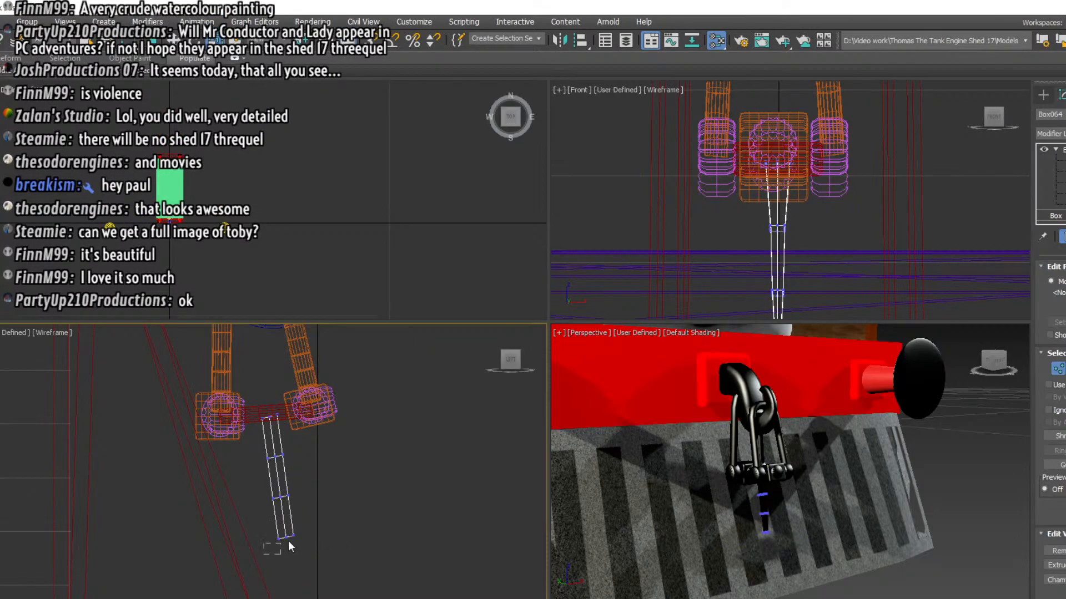
drag(288, 541, 240, 550)
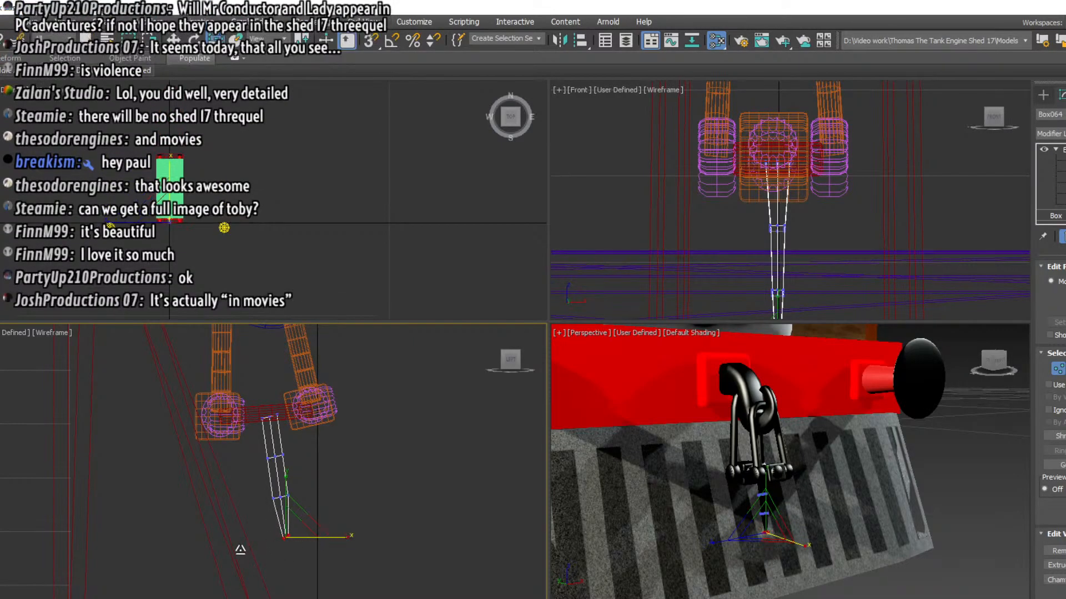
drag(254, 491, 344, 561)
drag(345, 518, 326, 520)
drag(272, 555, 311, 517)
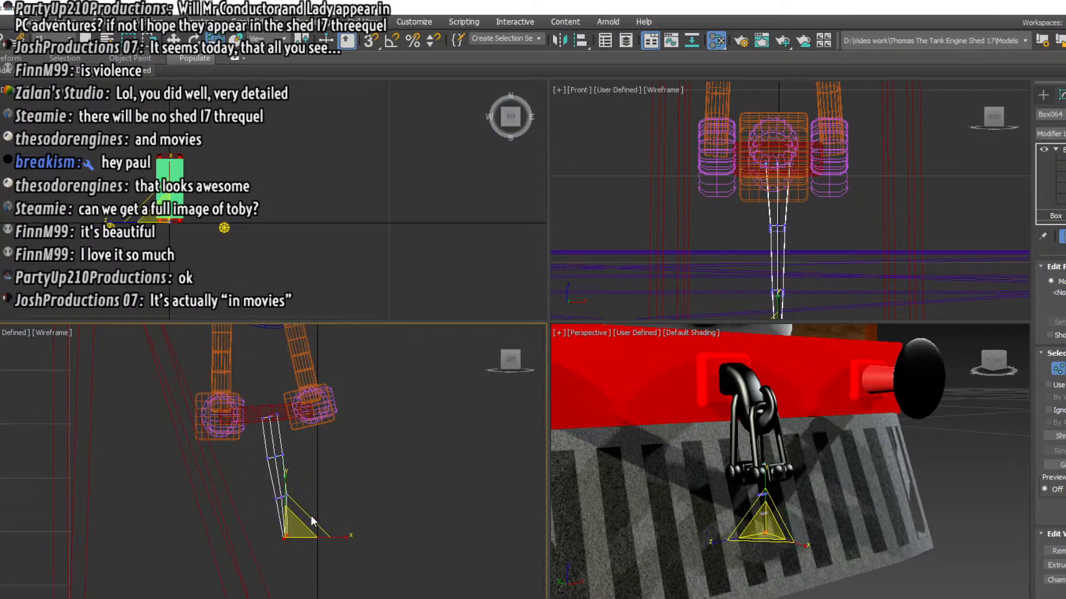
key(w)
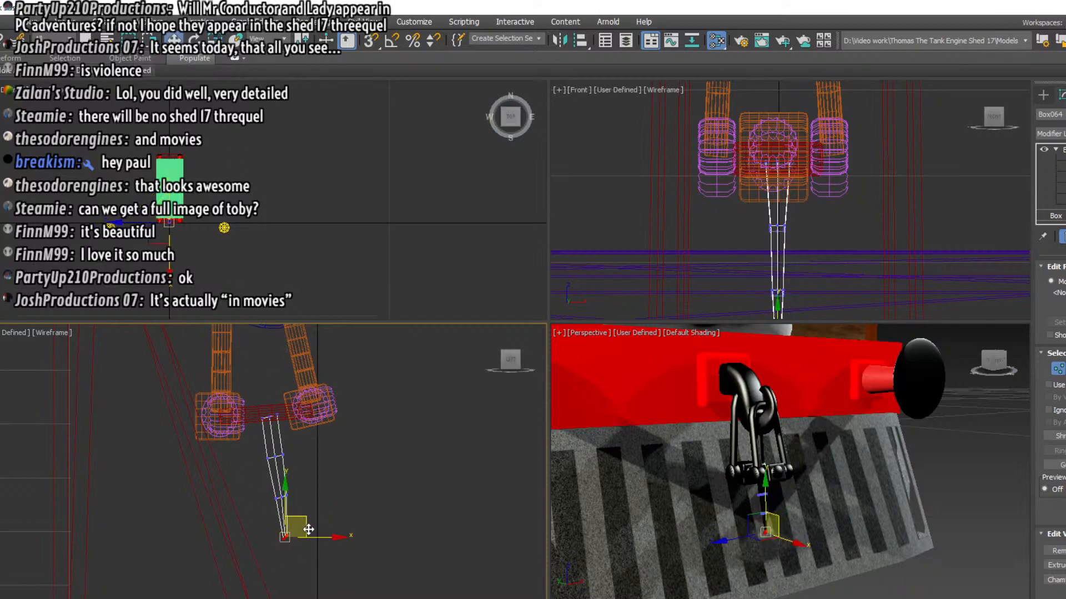
drag(314, 535, 317, 536)
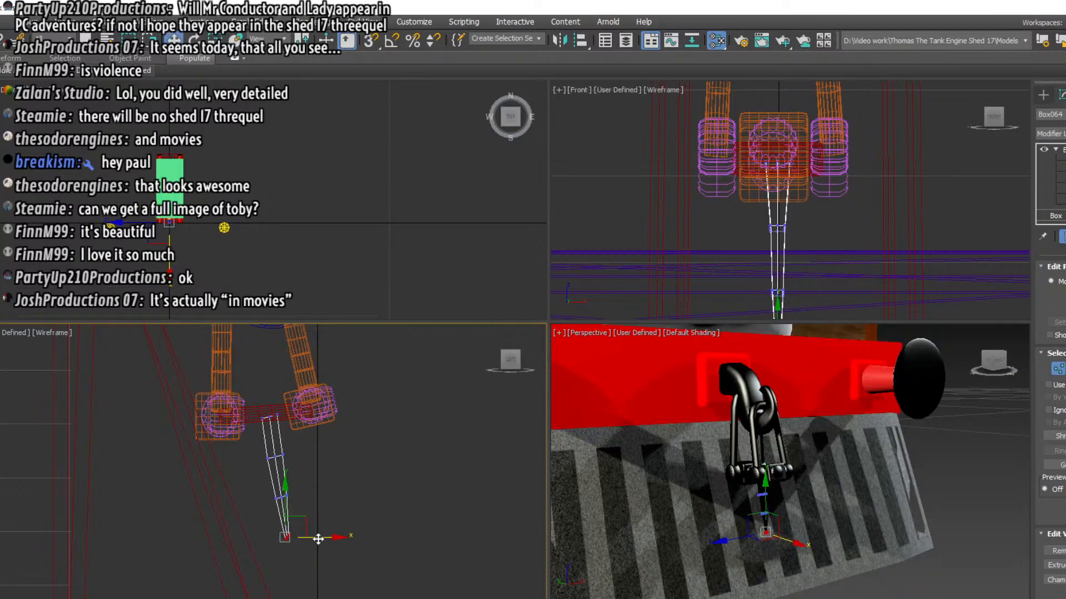
Try moving the lower two vertex rows of the handle in the left view
middle_drag(218, 479, 210, 432)
middle_drag(279, 515, 297, 556)
scroll(307, 519, up, 2)
drag(270, 452, 329, 529)
scroll(299, 510, down, 3)
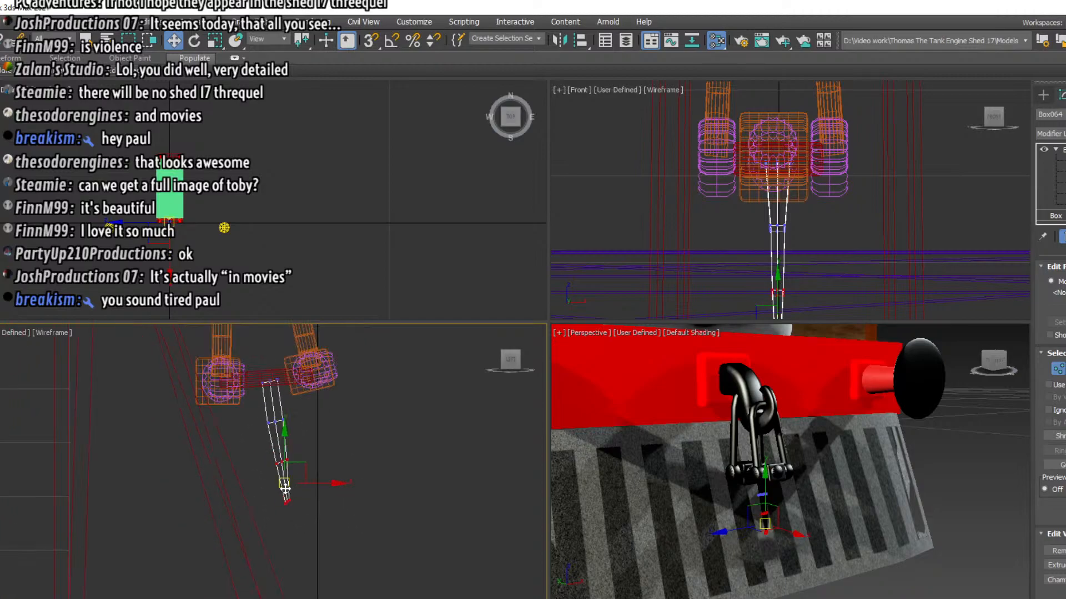
drag(285, 488, 354, 562)
key(ctrl+z)
Finish vertex editing on the tapered handle and deselect it
click(384, 432)
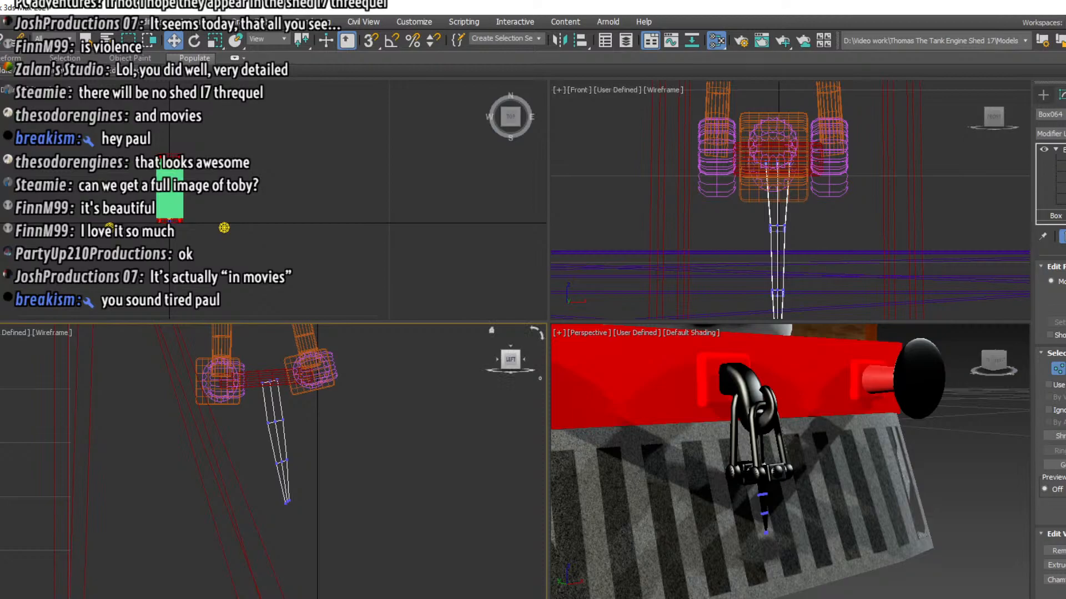
click(1054, 215)
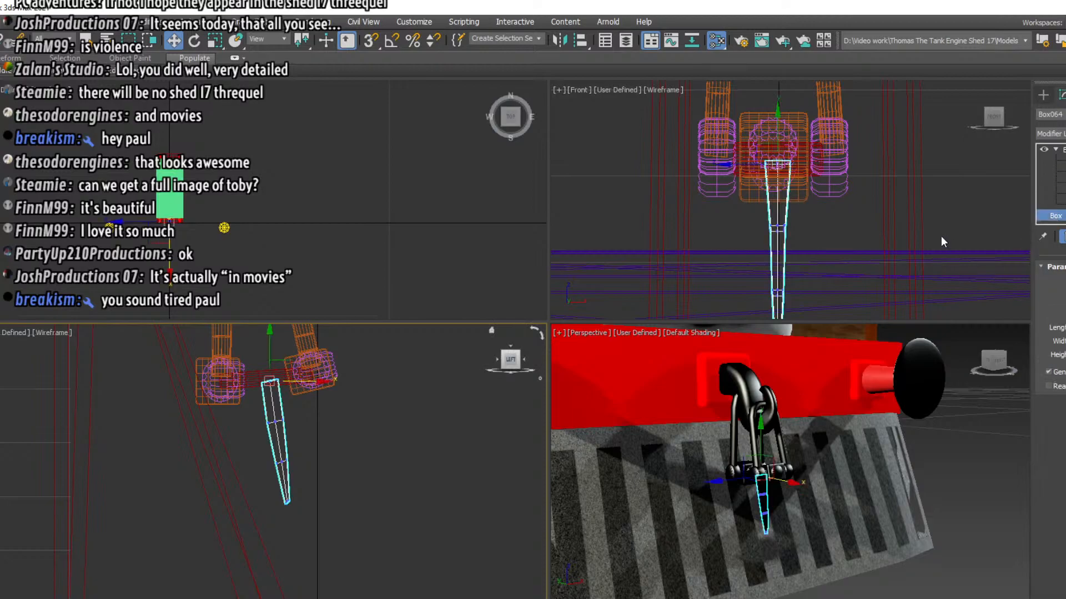
click(837, 202)
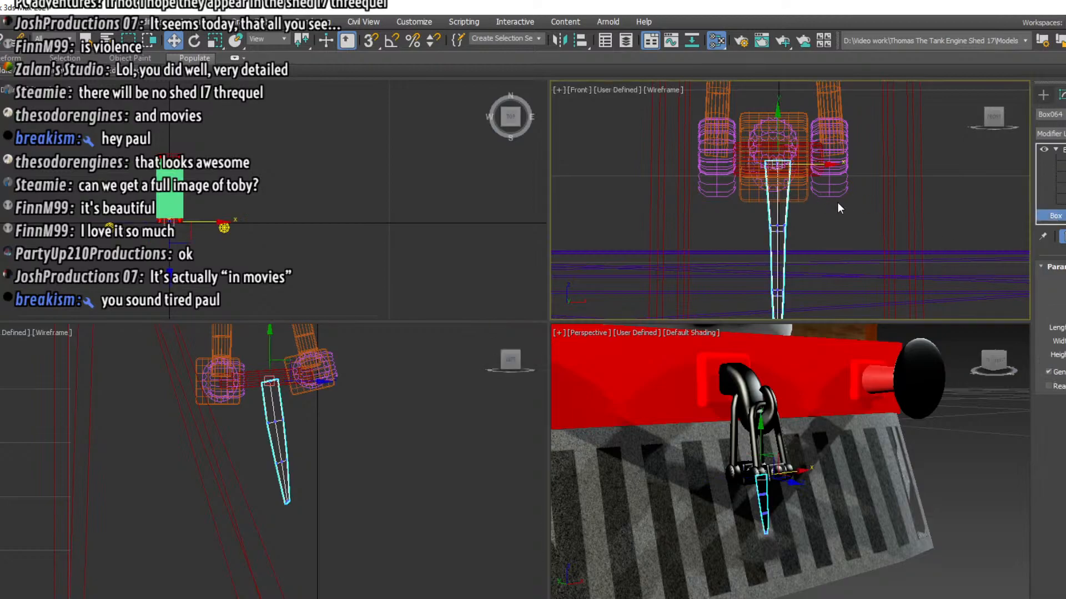
click(682, 258)
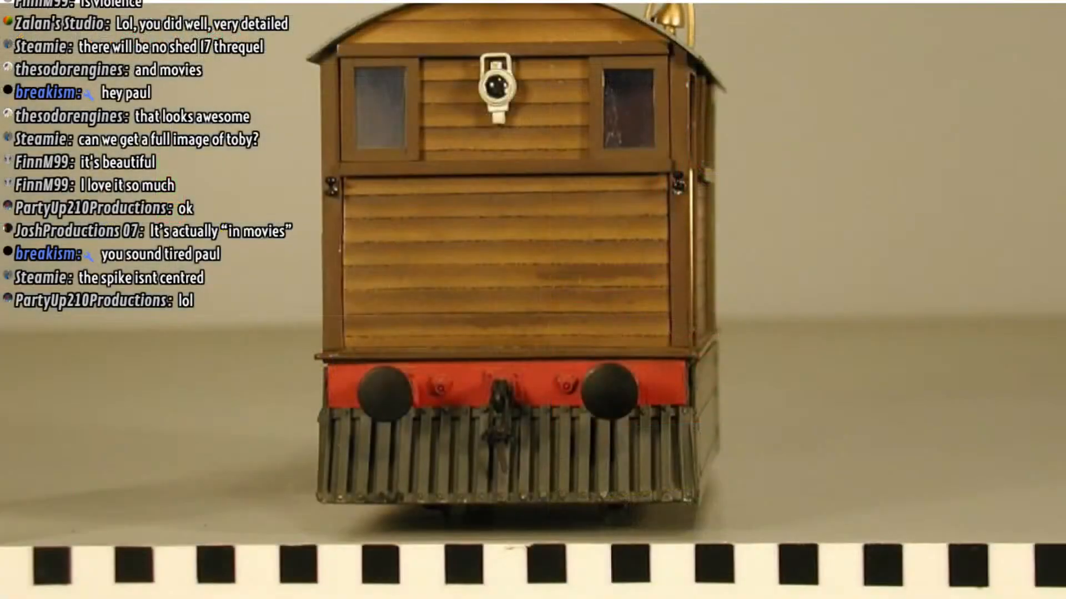
Compare the hanging coupling handle with the reference photos of Toby's front, and return to 3ds Max
scroll(524, 445, down, 5)
scroll(524, 445, up, 5)
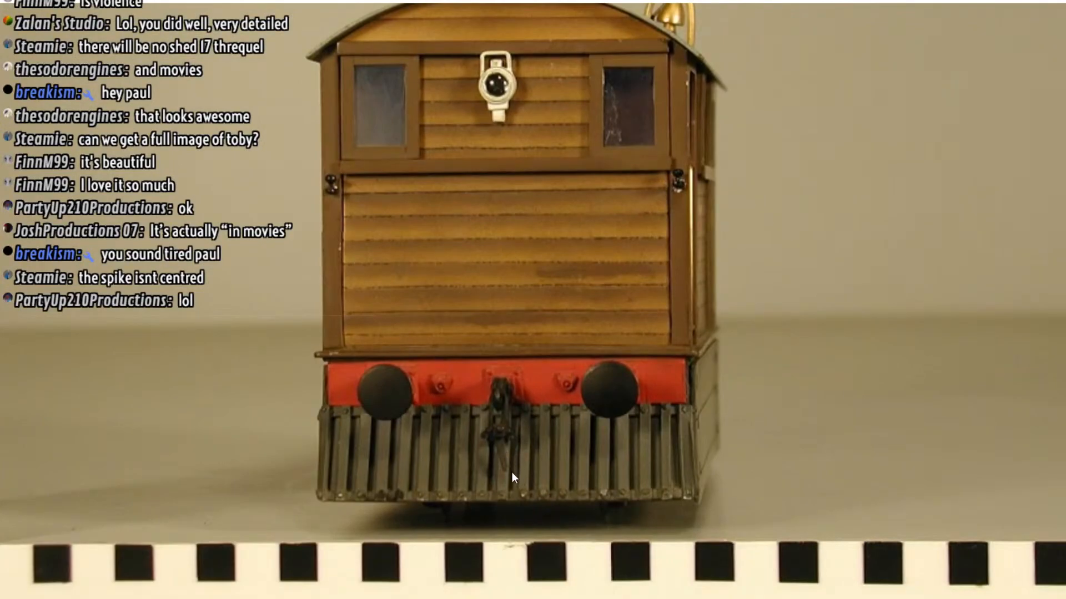
scroll(507, 445, down, 5)
key(Right)
key(Right)
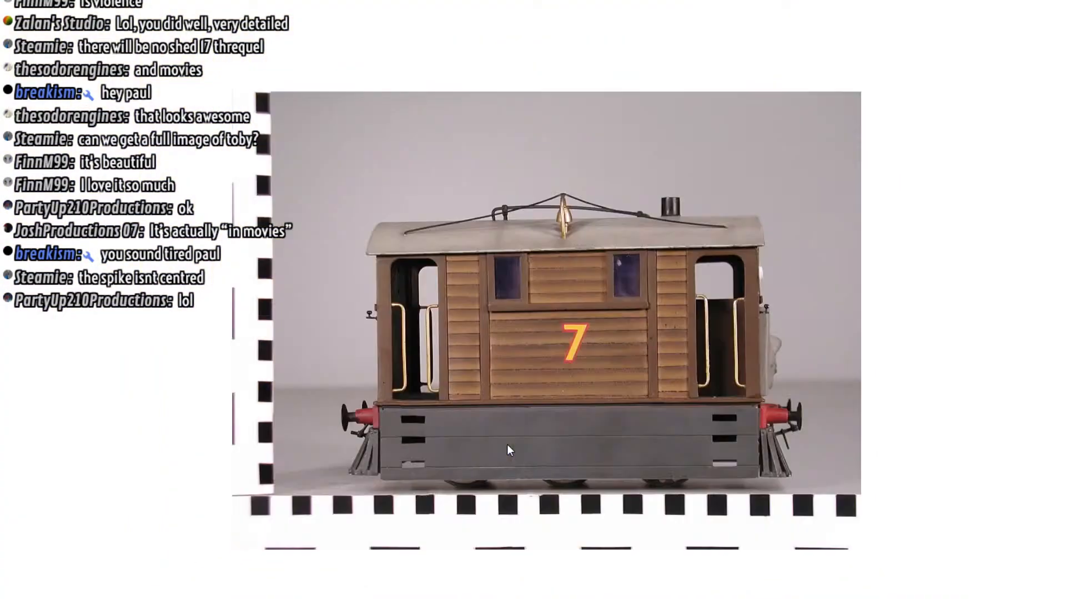
key(Left)
scroll(534, 460, up, 4)
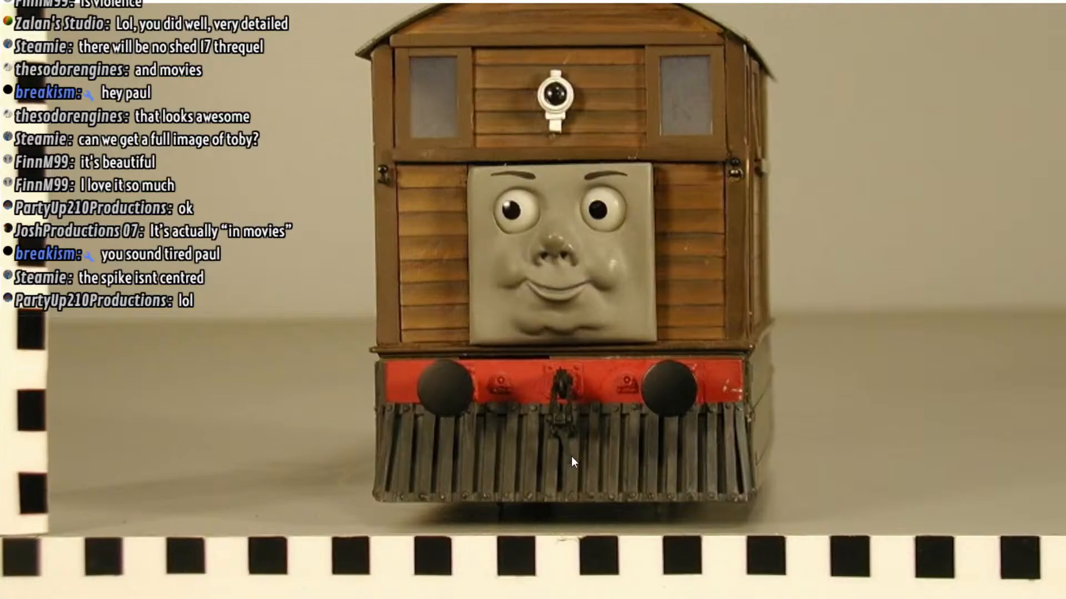
key(alt+Tab)
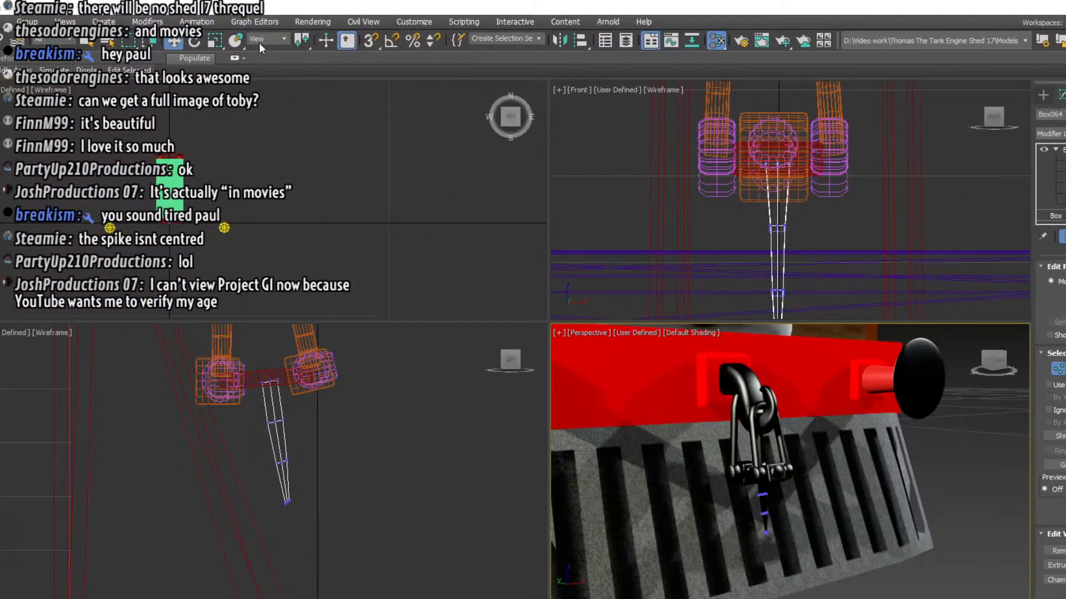
Tilt the whole handle sideways in the front view and scale it slimmer in the left view
click(196, 43)
click(1061, 217)
mouse_move(806, 123)
mouse_down()
mouse_move(815, 130)
mouse_move(810, 120)
mouse_up()
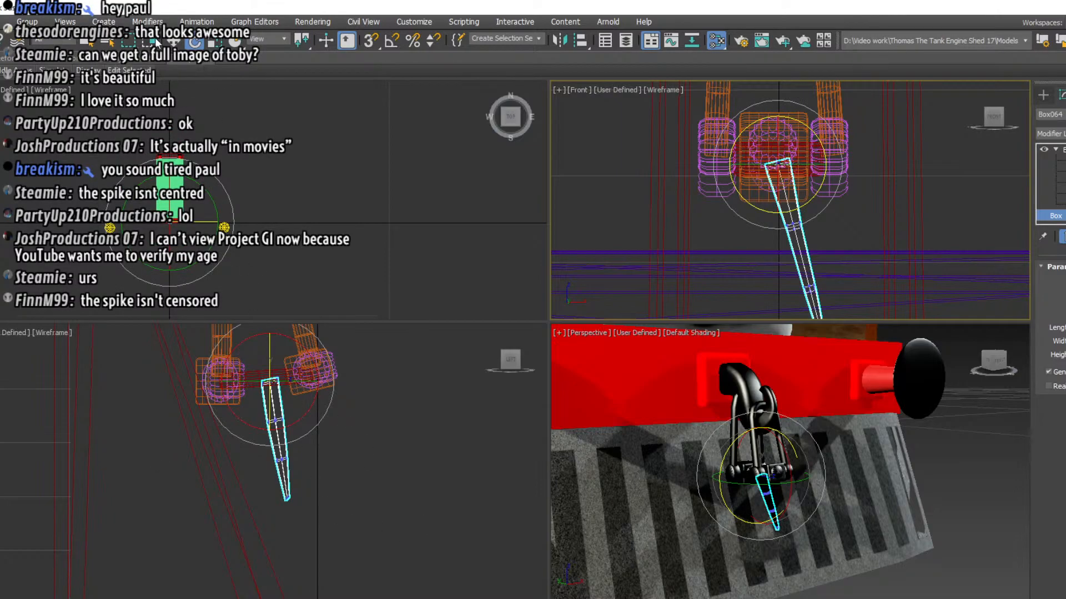
click(215, 42)
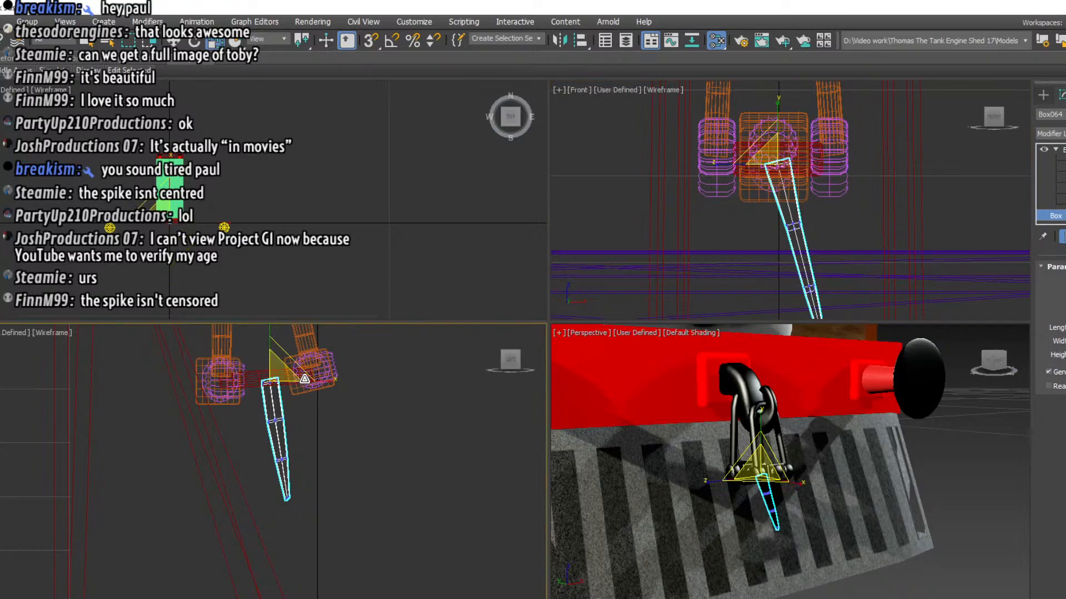
drag(315, 380, 299, 380)
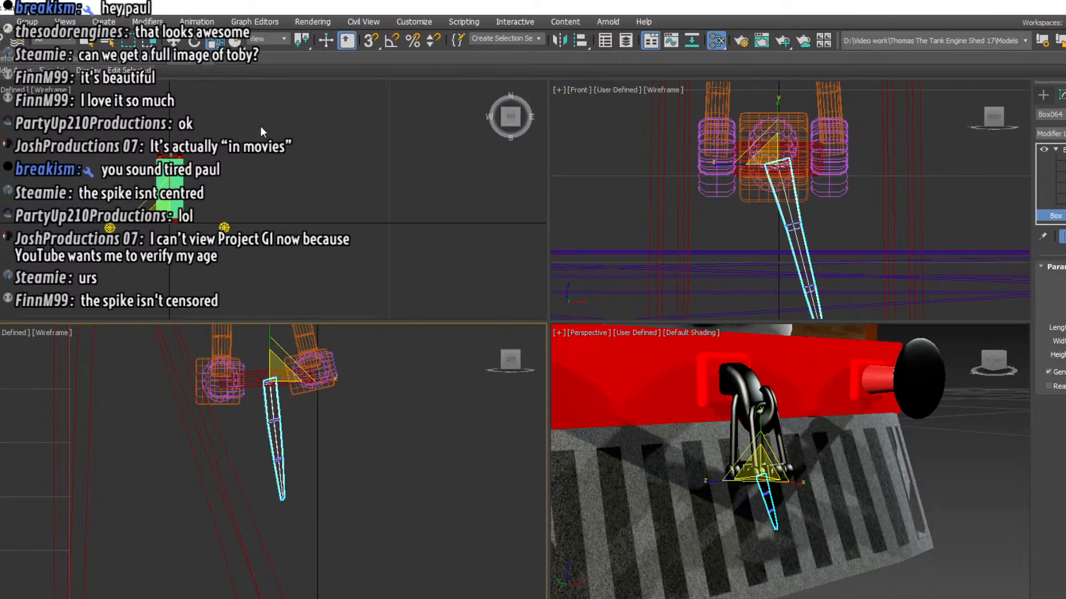
Rotate the handle in the left view so its tip swings away from the cowcatcher, and deselect it
click(174, 42)
click(195, 41)
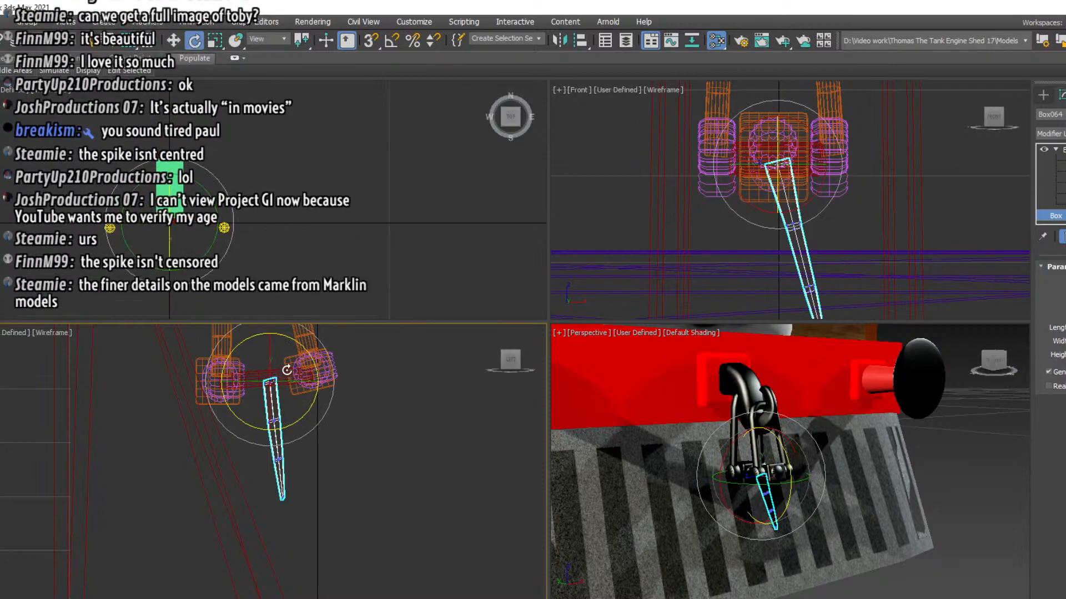
drag(298, 341, 356, 397)
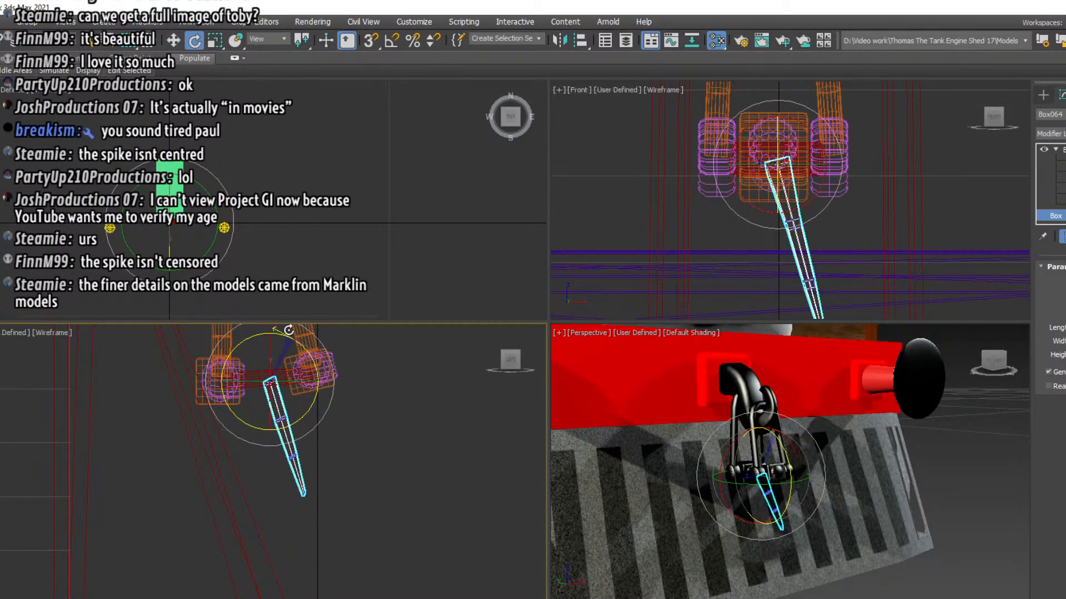
middle_drag(360, 402, 388, 470)
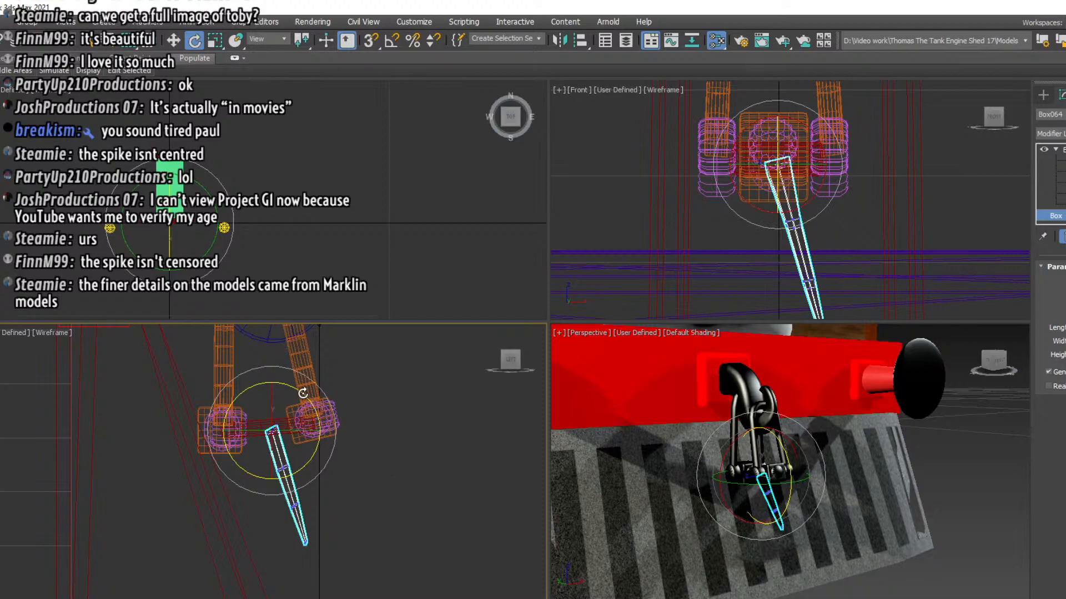
mouse_move(298, 390)
mouse_down()
mouse_move(333, 395)
mouse_move(301, 390)
mouse_up()
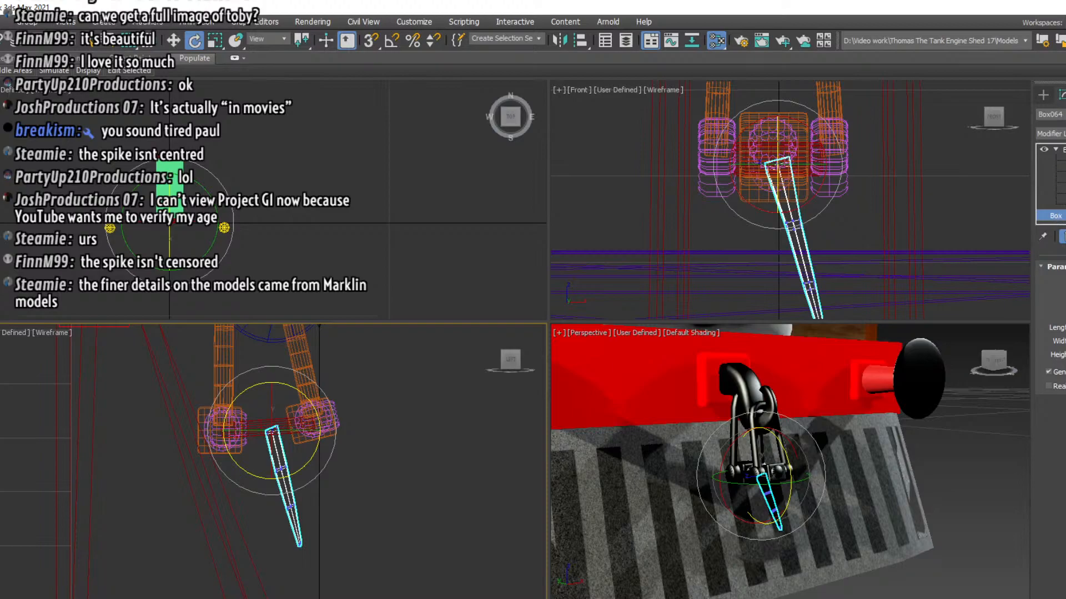
click(1064, 150)
key(1)
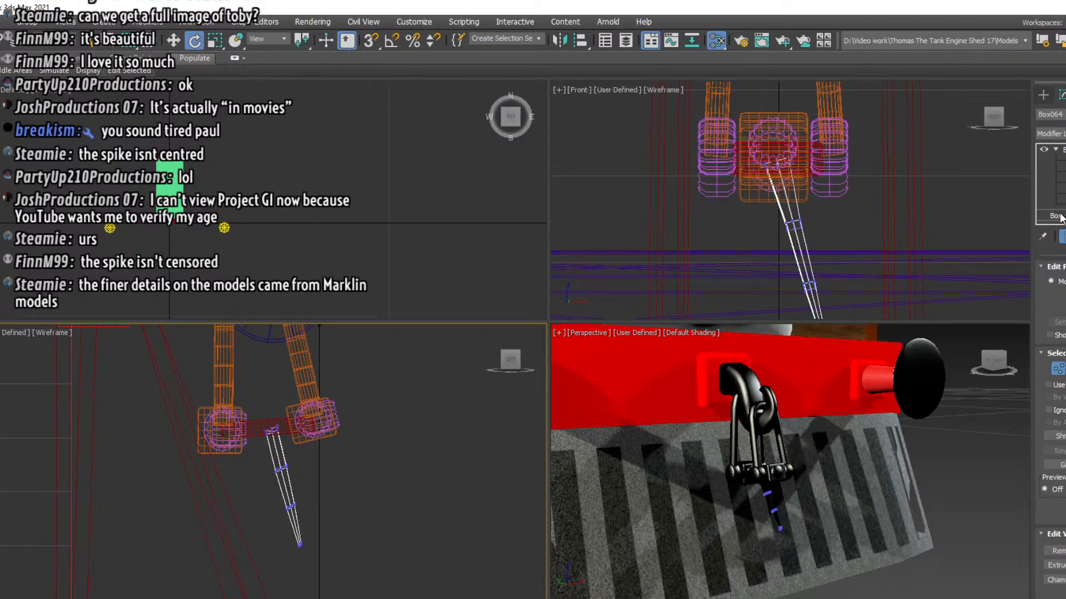
click(974, 201)
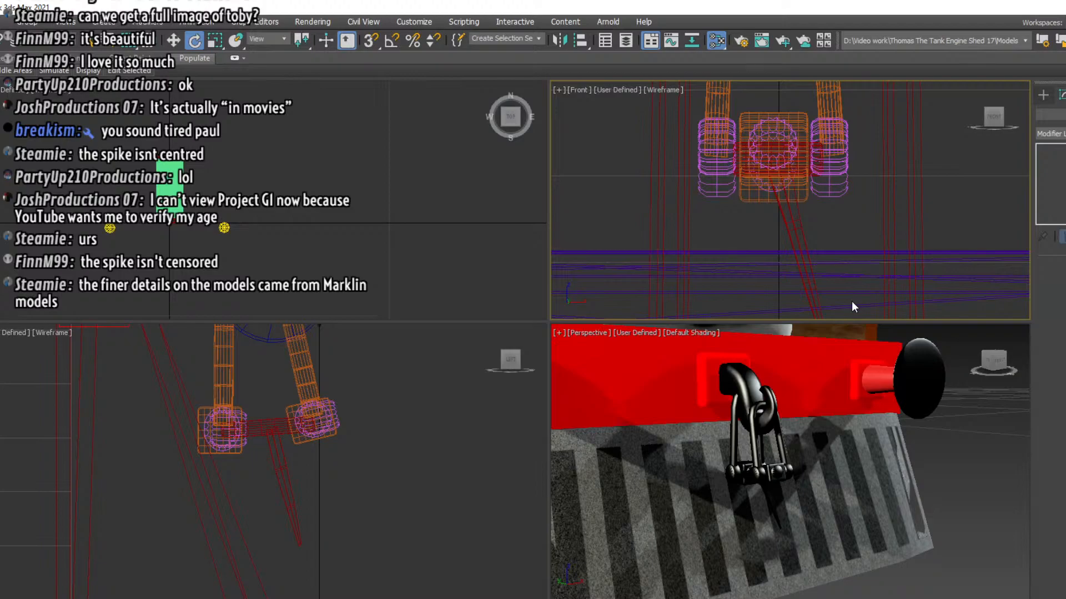
Examine the finished coupling on the front of the whole Toby engine in the perspective view
scroll(774, 478, down, 3)
scroll(775, 478, down, 5)
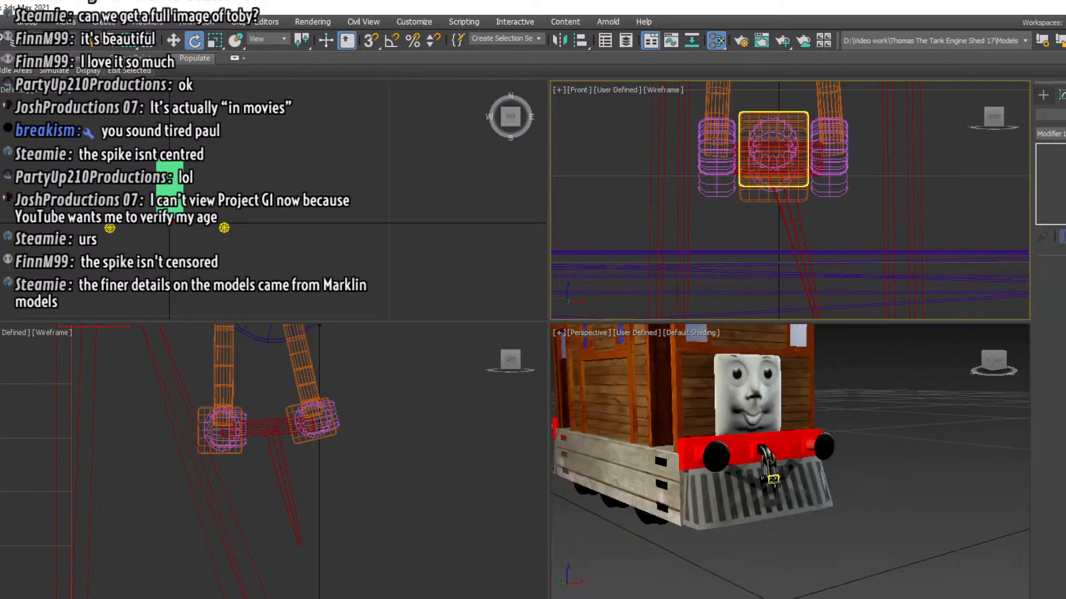
middle_drag(684, 433, 701, 459)
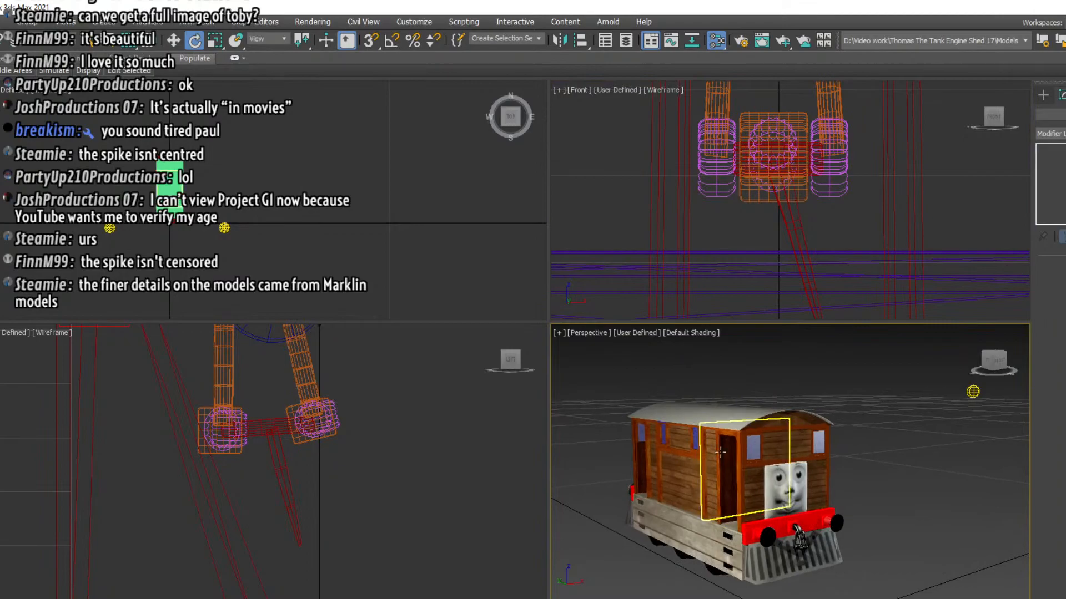
scroll(745, 482, up, 3)
scroll(744, 469, up, 5)
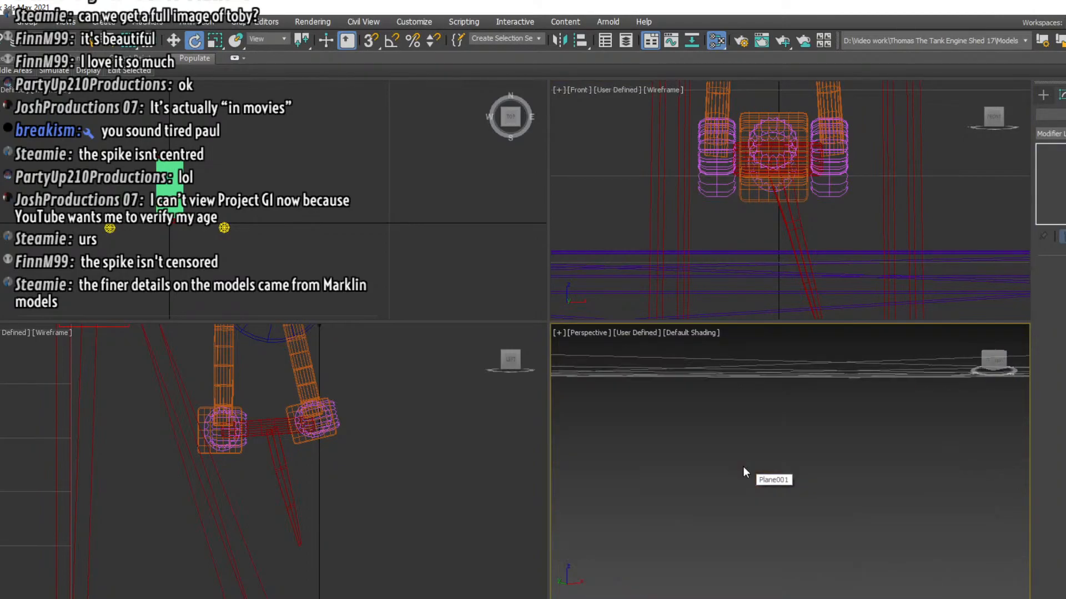
middle_drag(742, 468, 778, 528)
scroll(778, 529, down, 5)
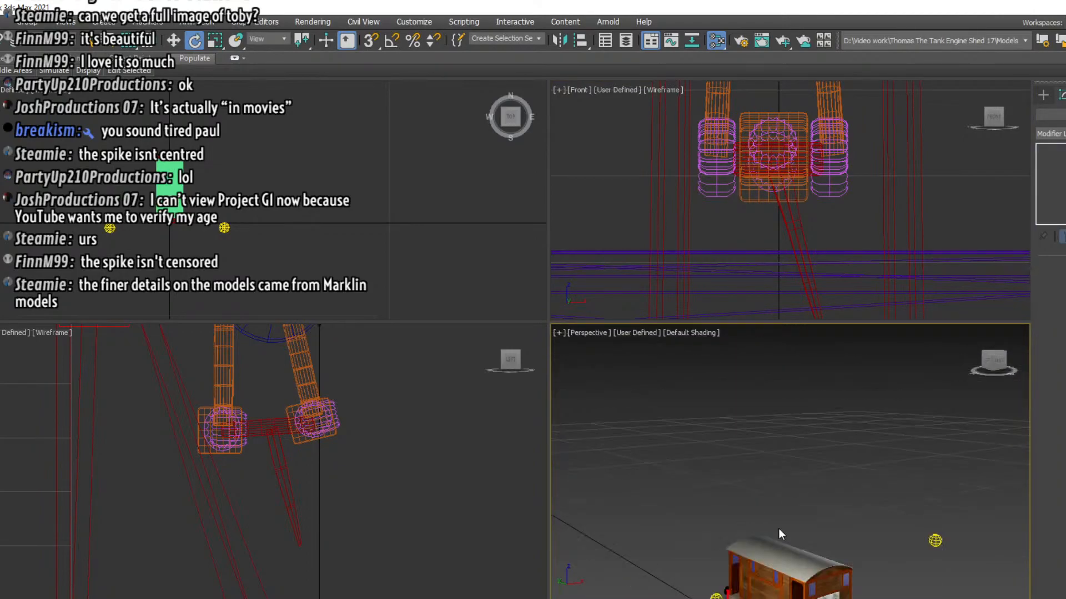
scroll(786, 549, up, 4)
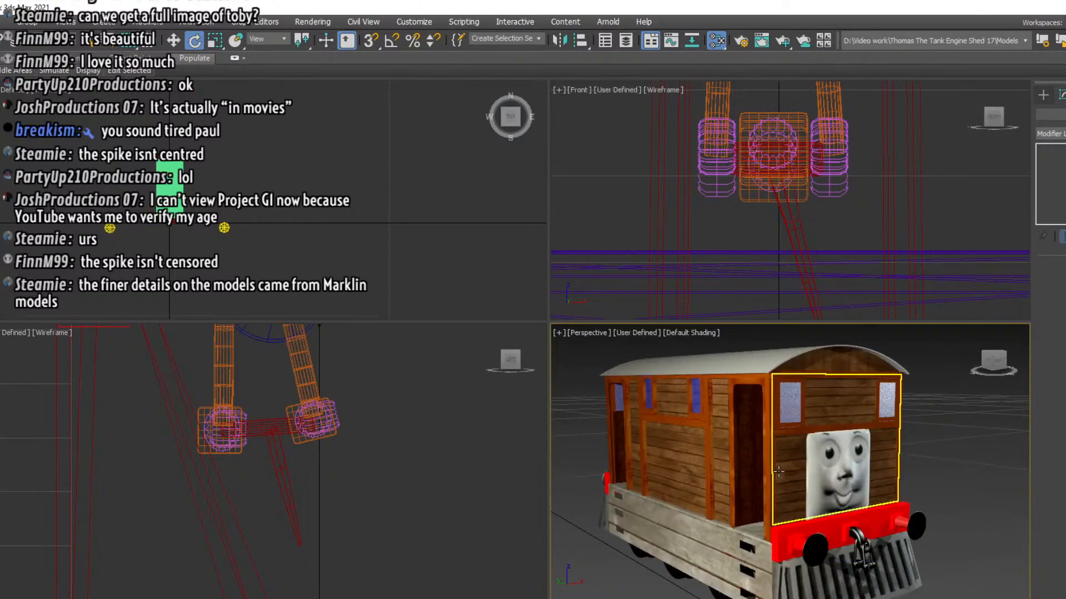
scroll(786, 548, up, 3)
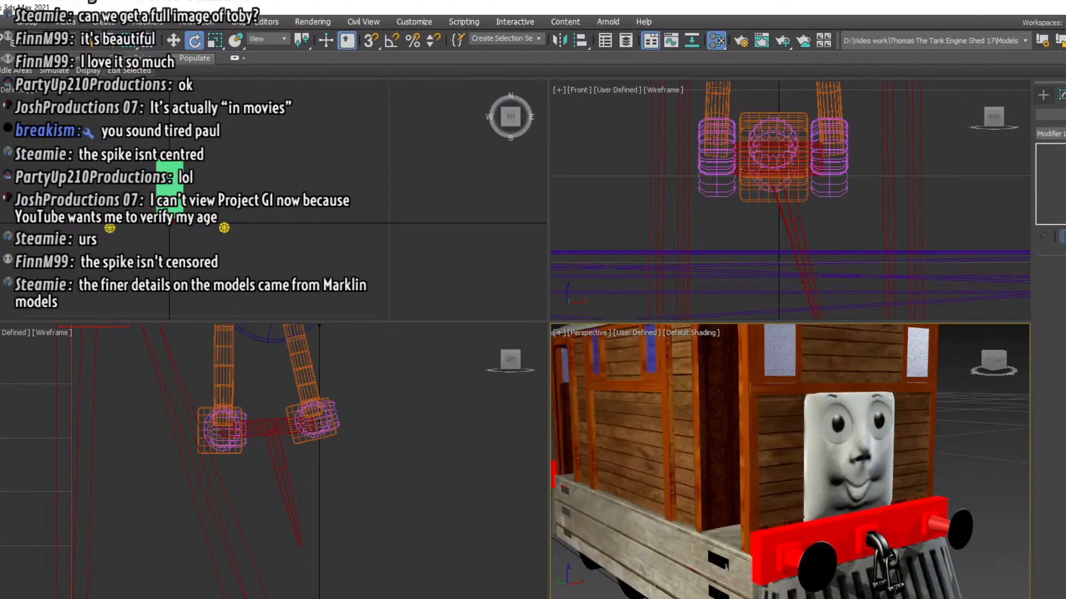
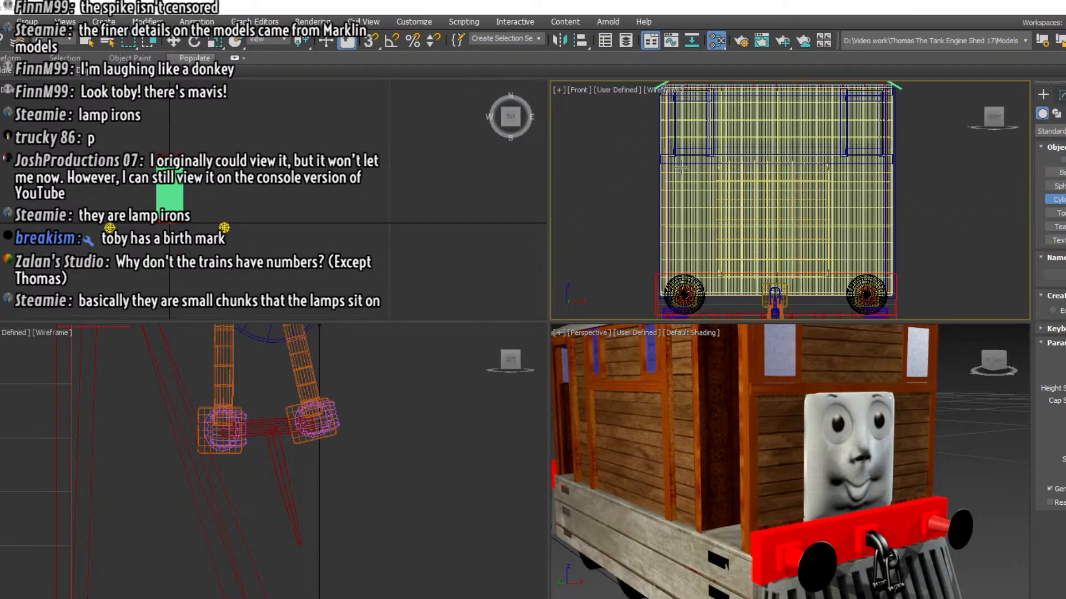
Draw a small short cylinder in the front view, near the outer edge of the cab front beside Toby's face
scroll(666, 175, up, 3)
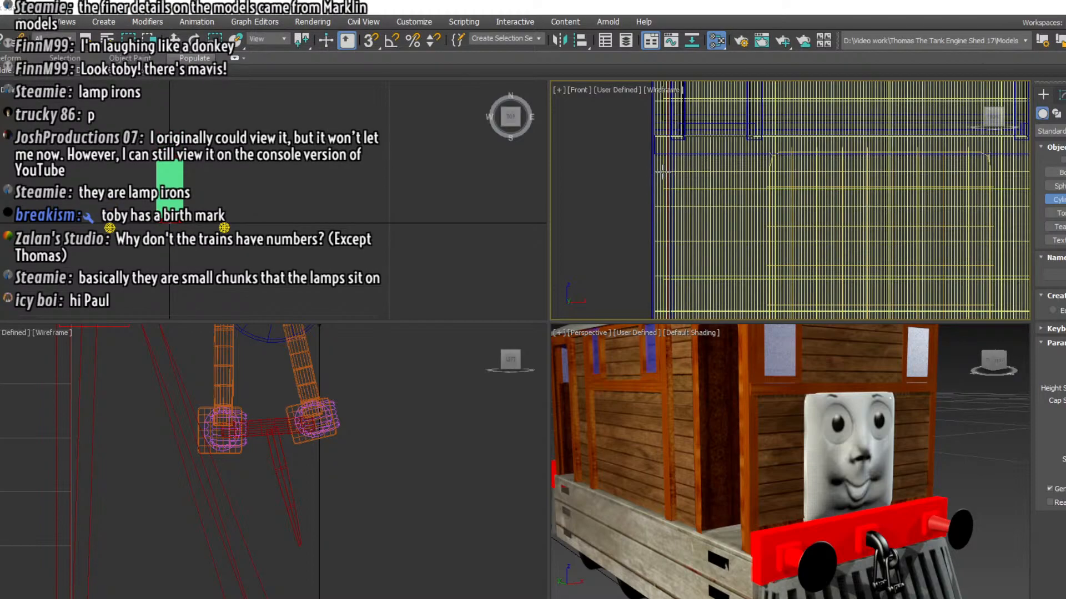
click(663, 172)
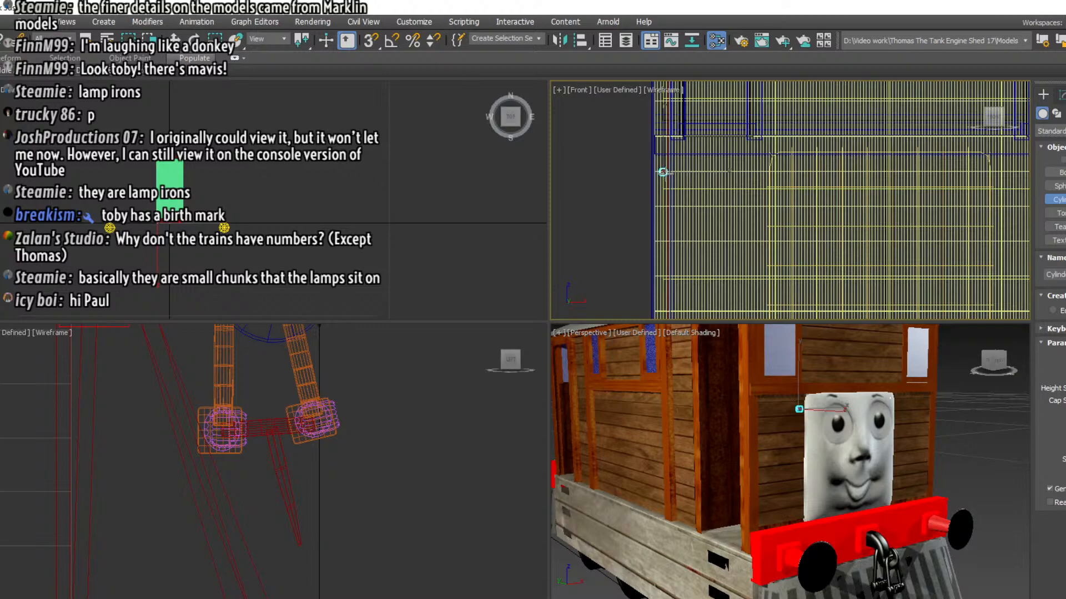
click(679, 145)
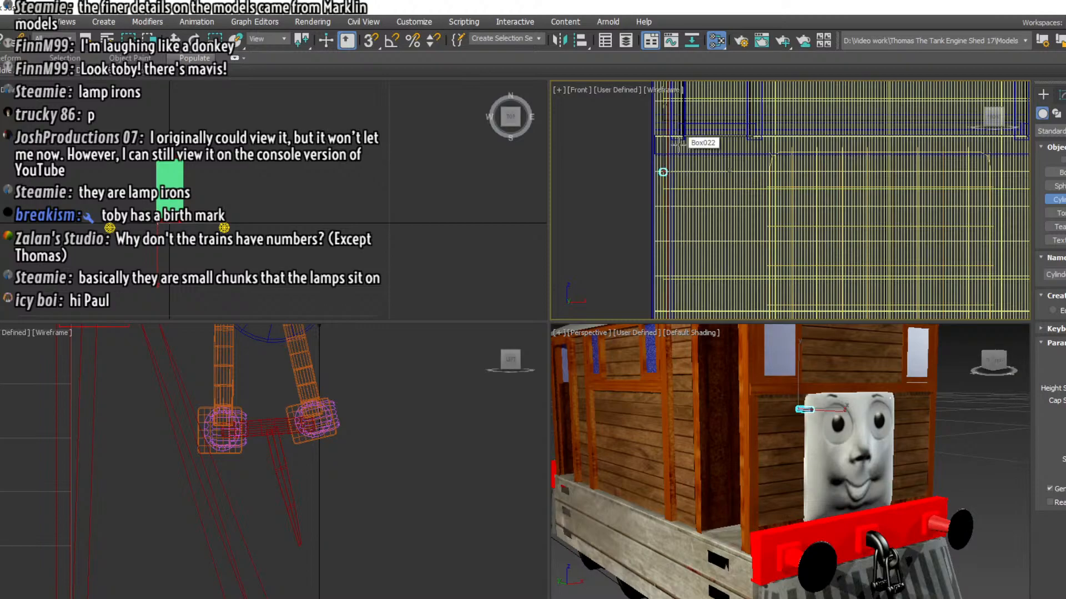
Move the cylinder back in the left view until its rear end sits inside Toby's cab front
key(w)
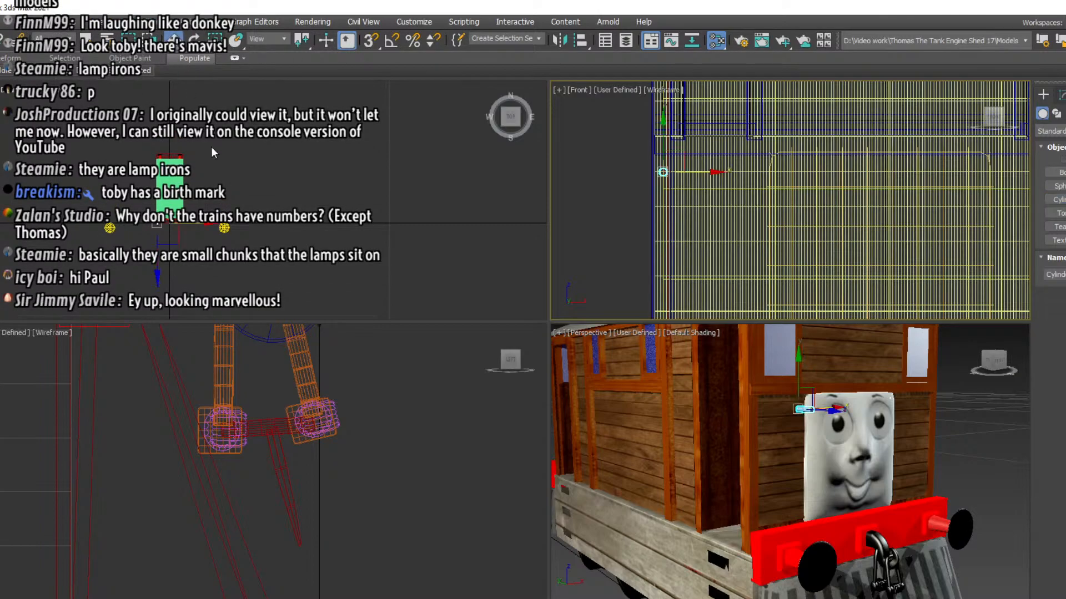
scroll(228, 188, down, 3)
scroll(232, 192, up, 5)
scroll(97, 236, up, 7)
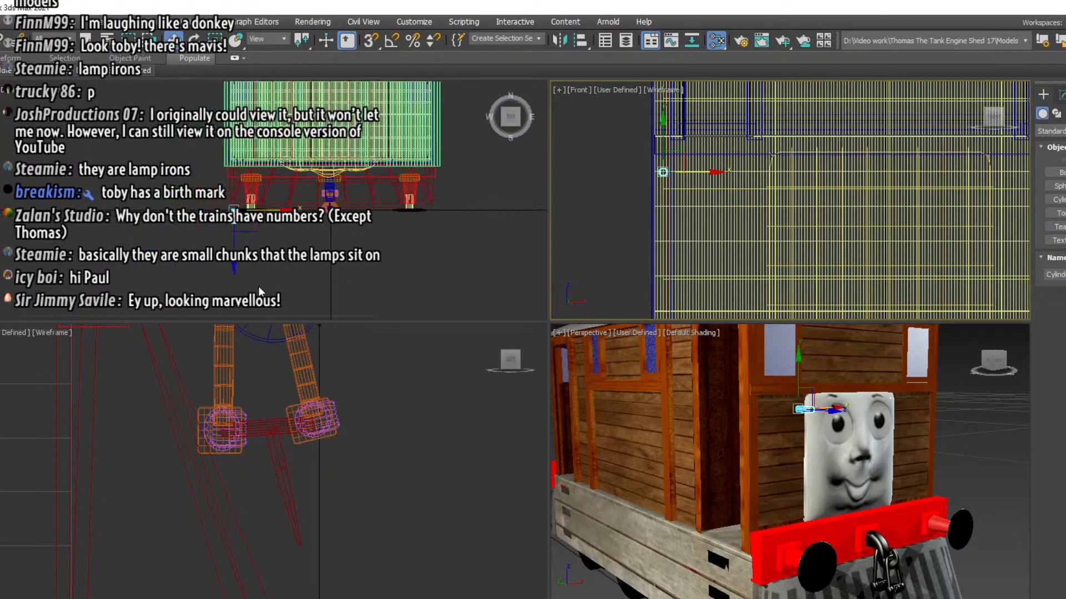
right_click(388, 389)
key(z)
scroll(184, 412, down, 5)
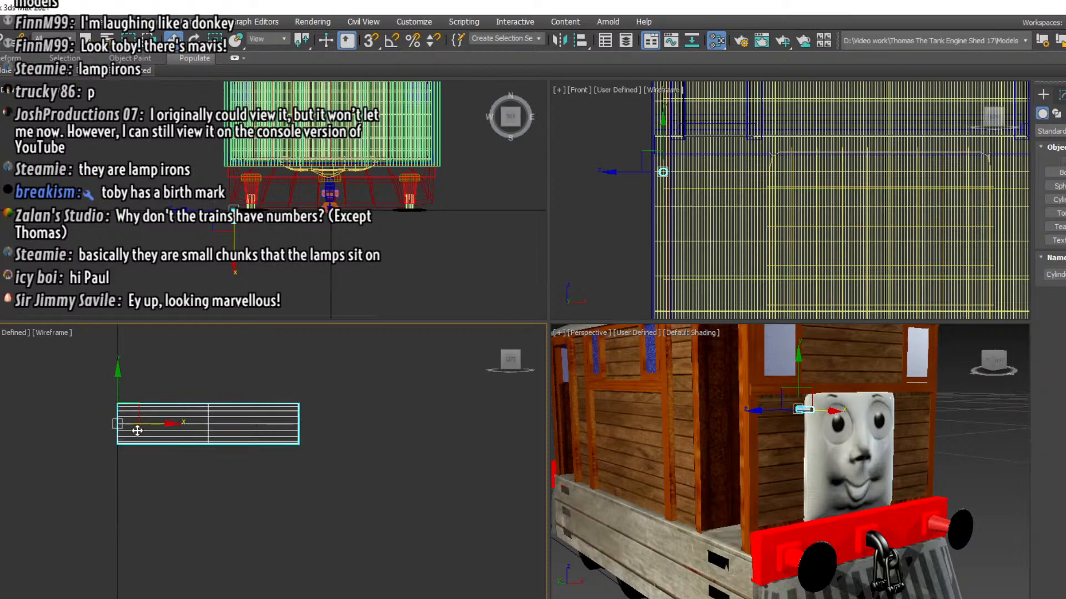
drag(136, 423, 0, 424)
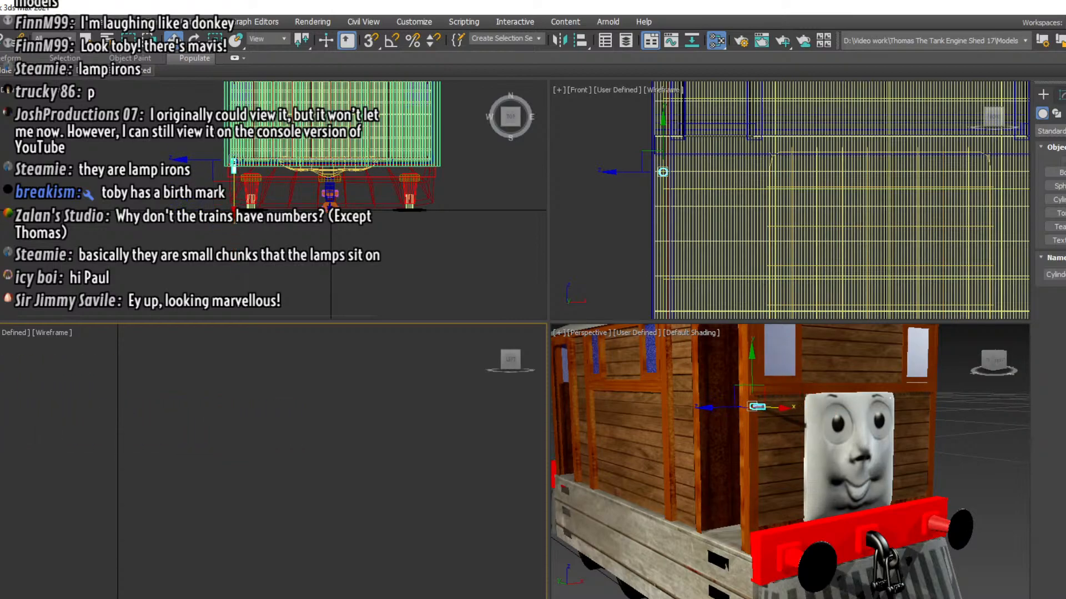
key(z)
scroll(209, 400, down, 4)
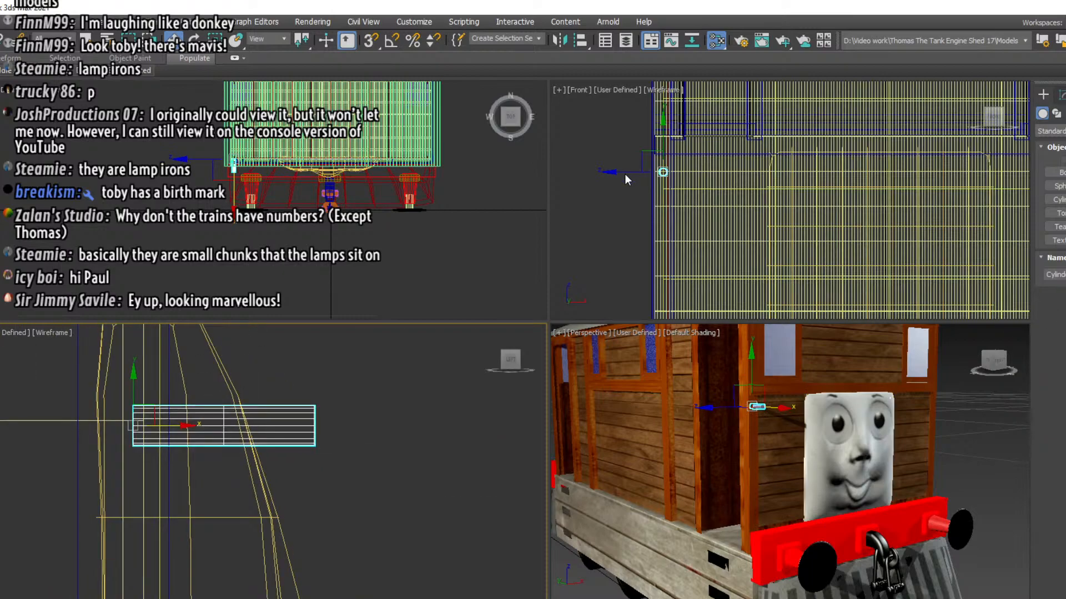
Scale the cylinder's cross-section down to about 60 percent in the front view, keeping its length
scroll(627, 176, up, 4)
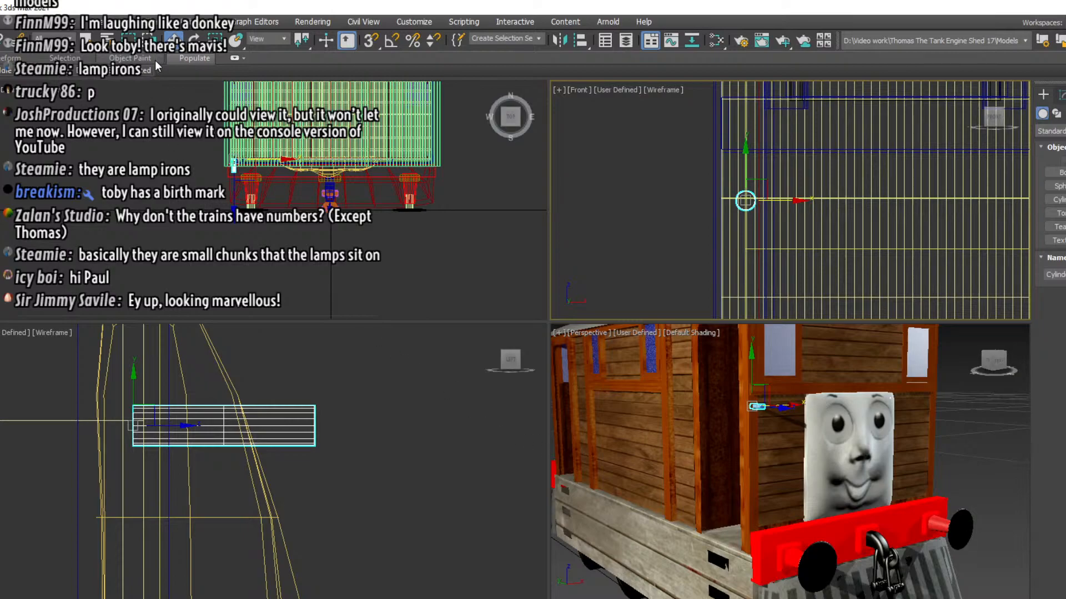
click(215, 40)
scroll(796, 226, up, 3)
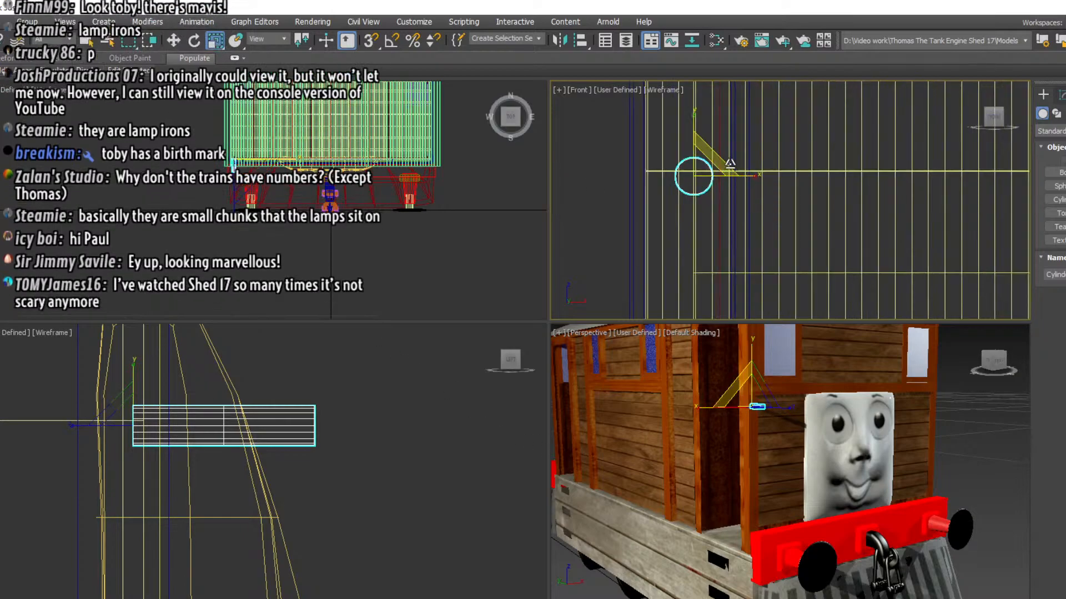
drag(717, 157, 685, 198)
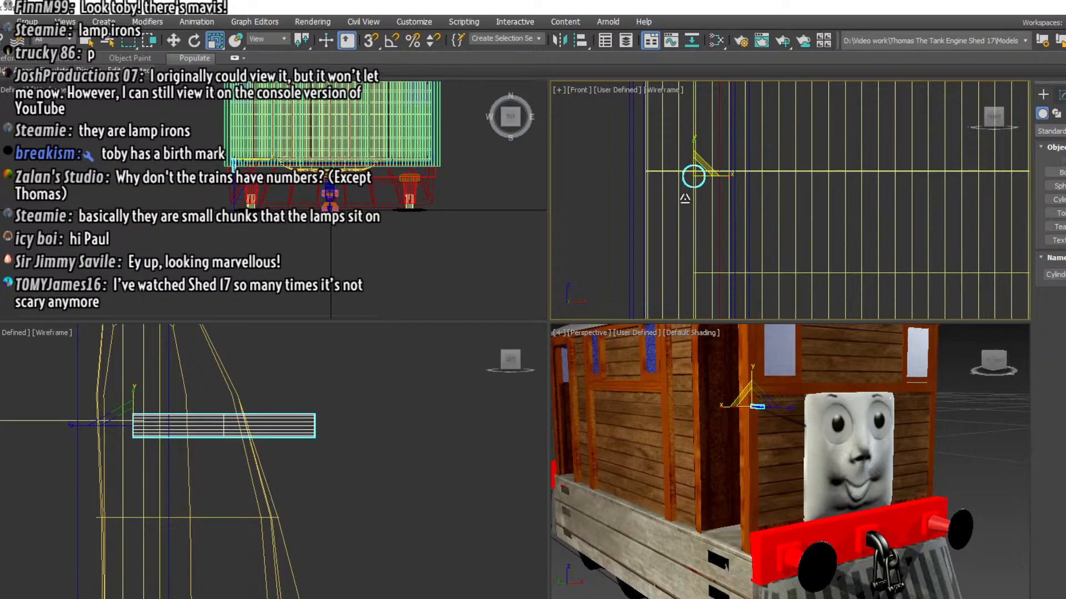
drag(685, 198, 685, 198)
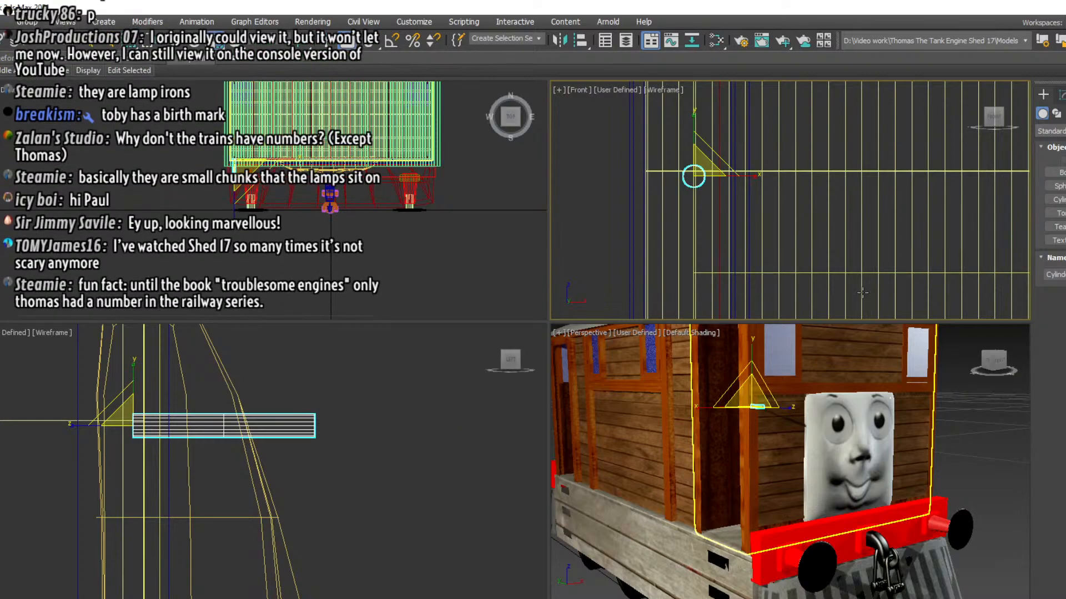
Increase the number of height segments on the thin cylinder
click(1061, 94)
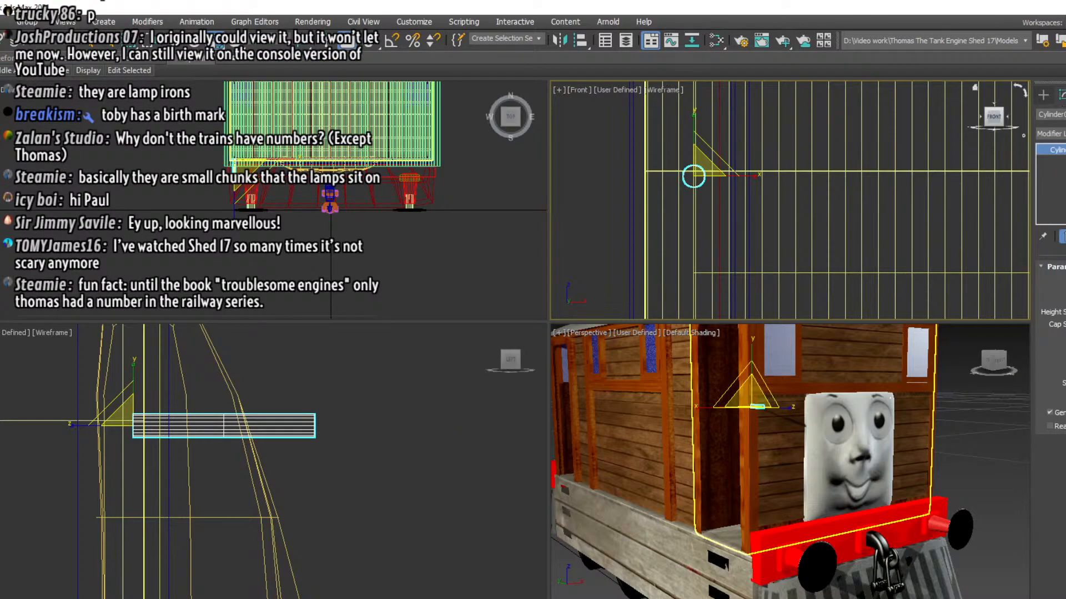
click(1065, 312)
click(1065, 312)
click(1065, 312)
Clone the cylinder as a copy and rotate the copy 90 degrees in the left view so it stands upright
right_click(344, 468)
right_click(277, 436)
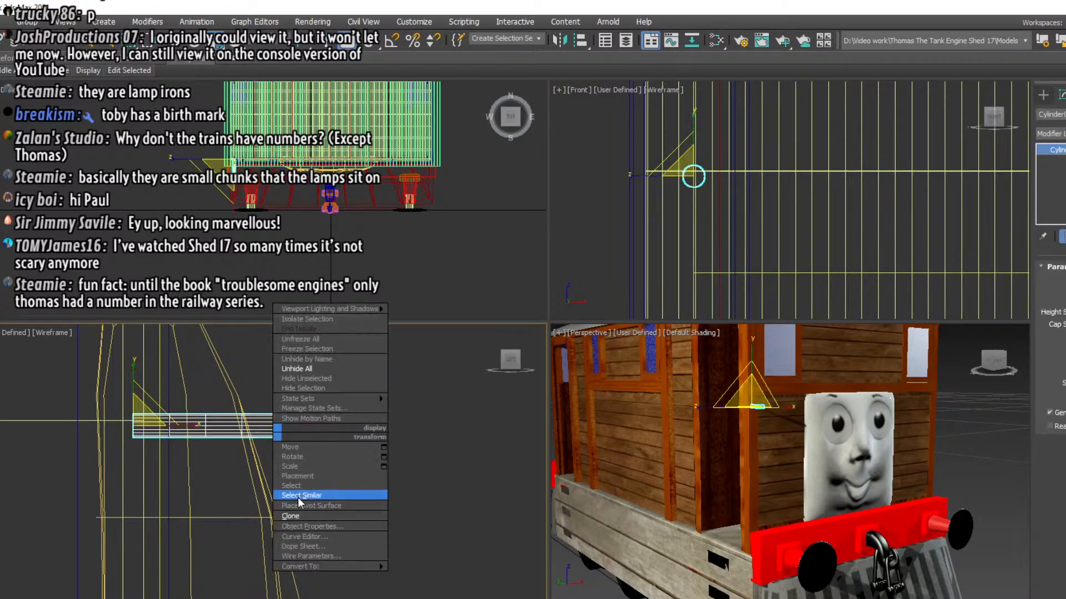
click(300, 516)
click(488, 391)
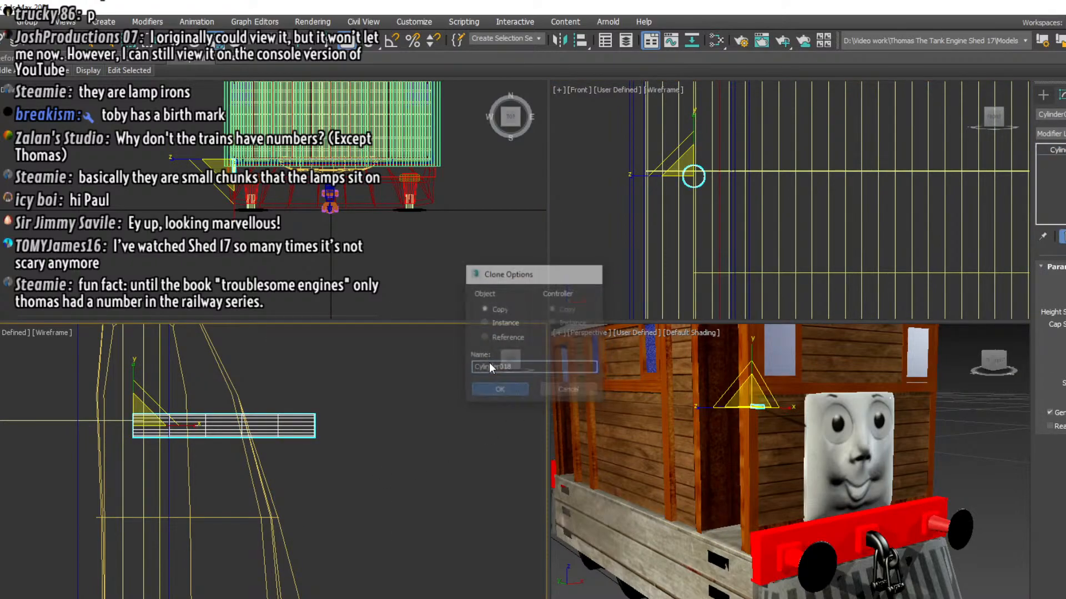
key(e)
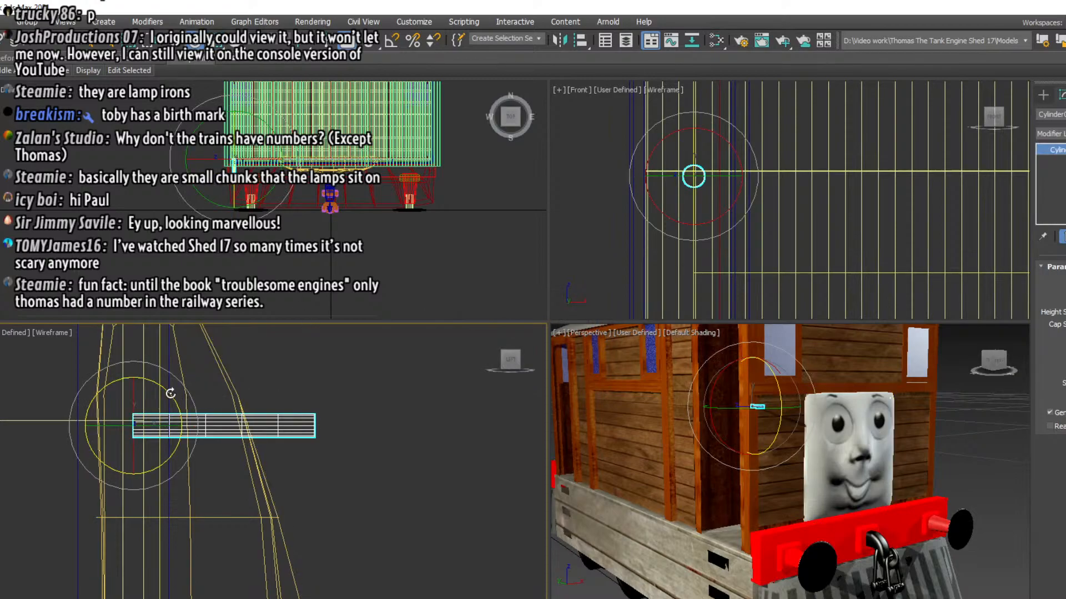
drag(171, 393, 31, 374)
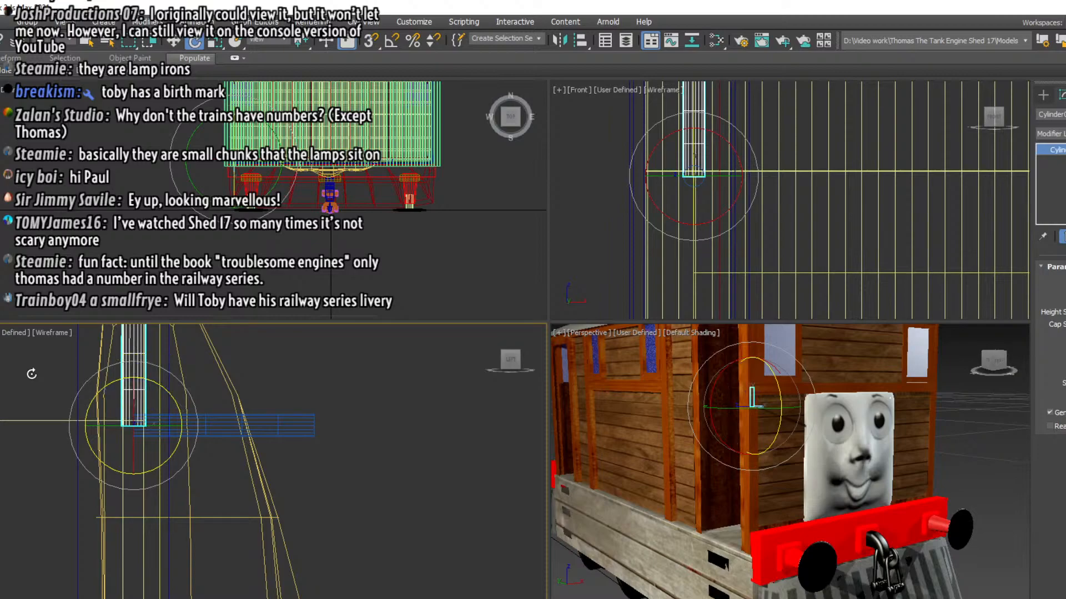
Move the upright copy close to the horizontal cylinder's front end and shorten it to under half its height
click(177, 43)
drag(173, 425, 325, 420)
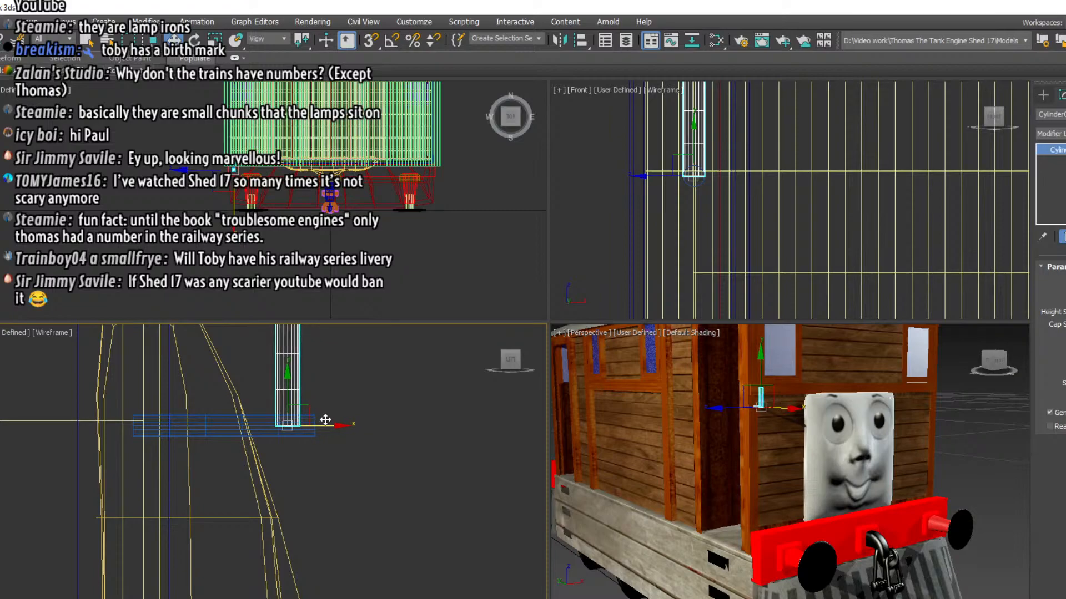
middle_drag(326, 421, 367, 476)
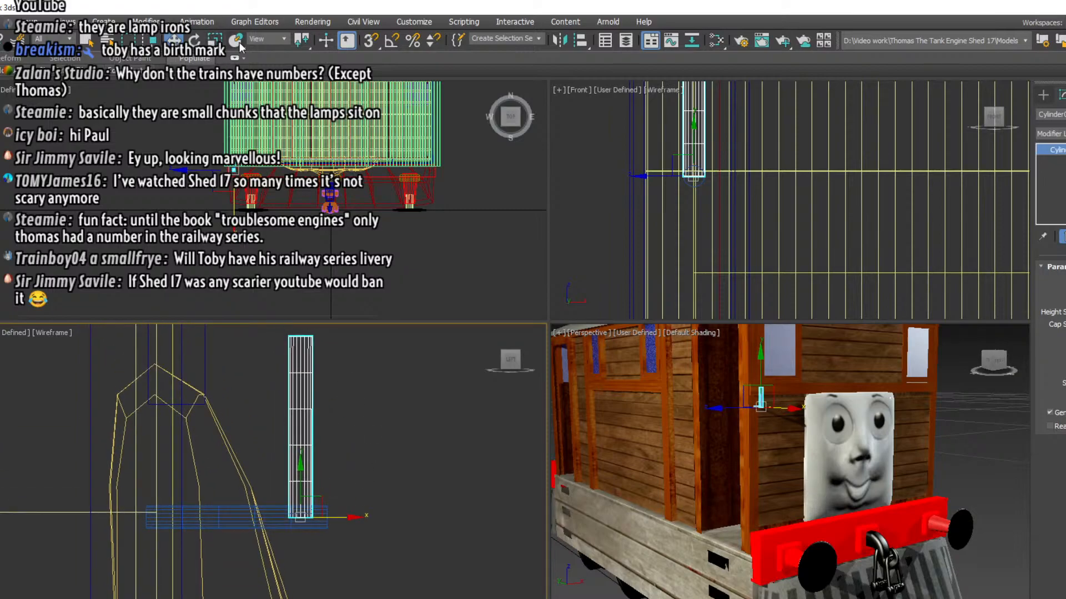
click(215, 40)
drag(304, 442, 308, 547)
Draw a sphere in the top view centred on the upright cylinder, with a diameter about twice the cylinder's
click(1043, 95)
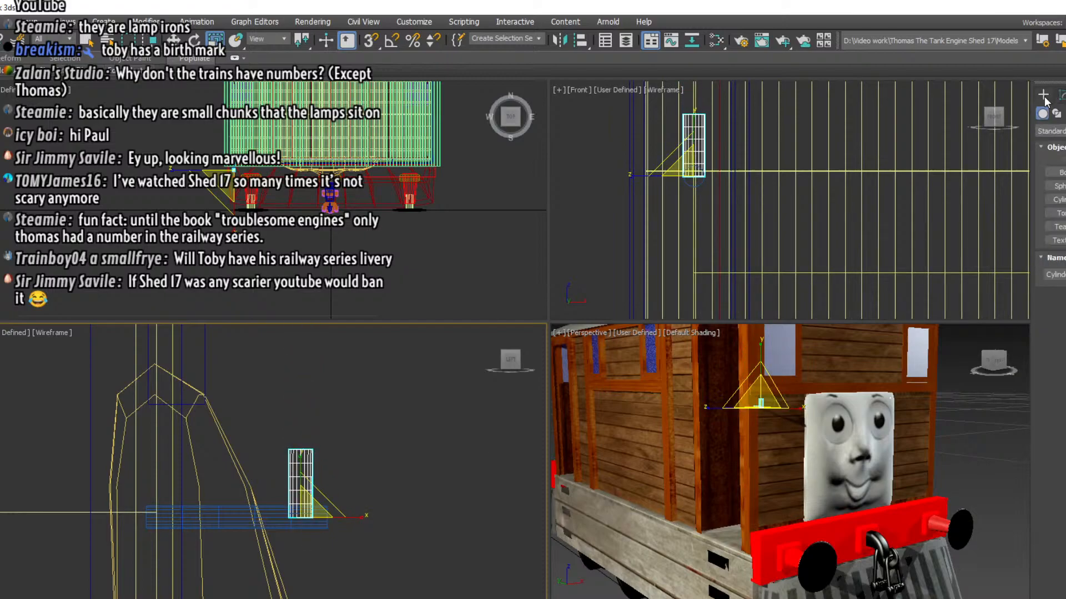
click(1058, 187)
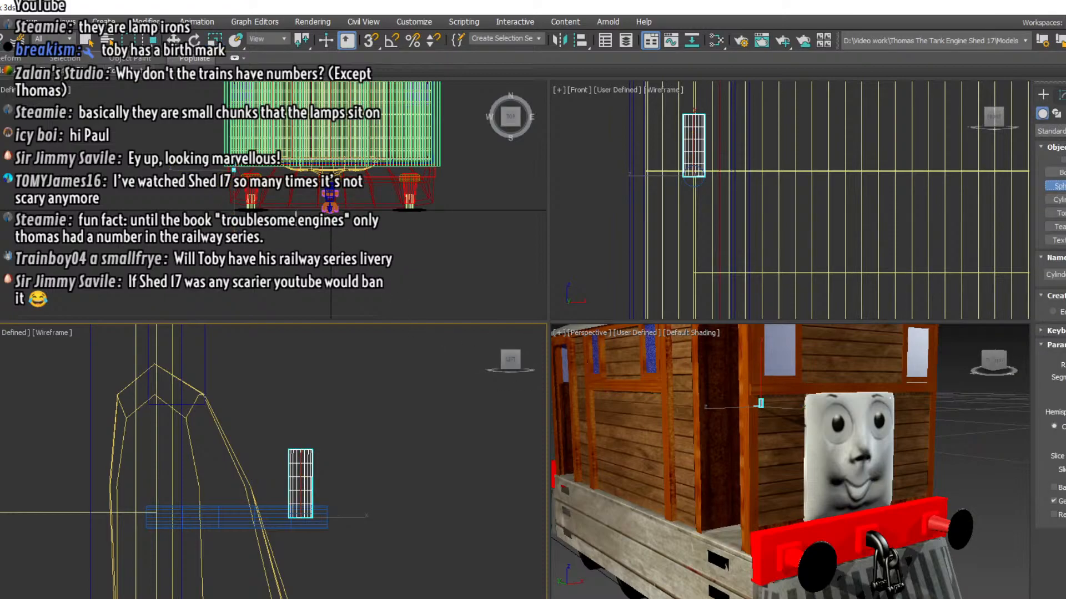
scroll(223, 192, up, 4)
scroll(222, 192, up, 4)
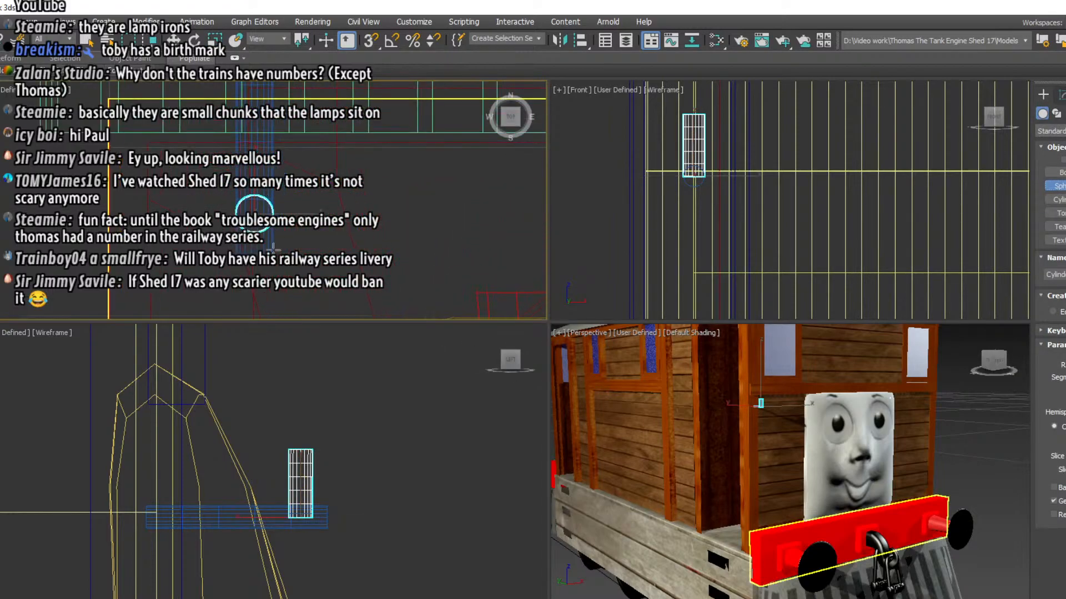
drag(254, 211, 281, 236)
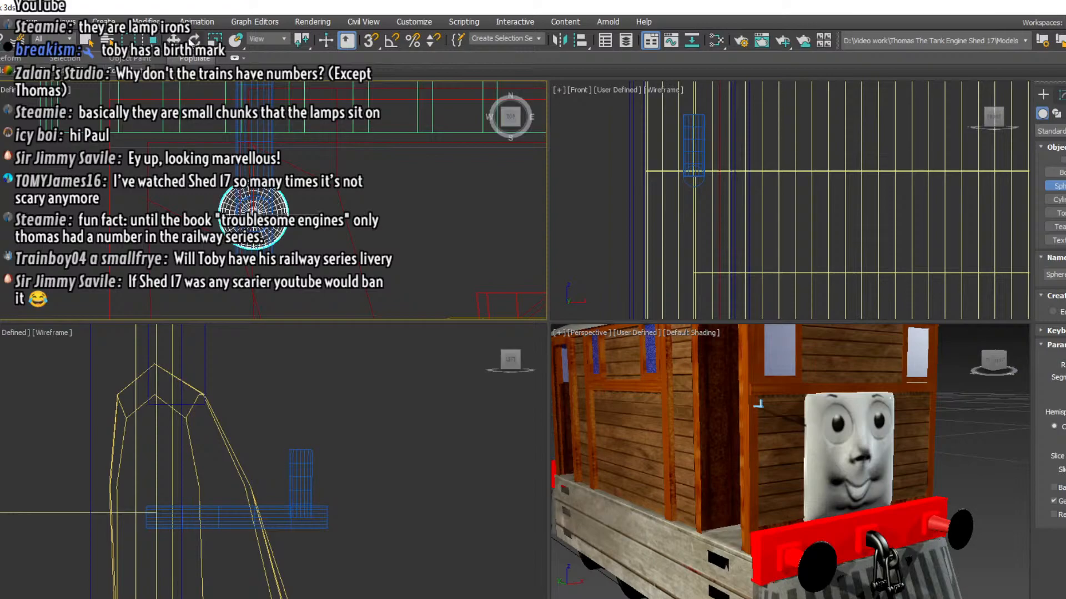
Raise the sphere in the left view so it sits on the upper end of the upright cylinder
click(174, 40)
scroll(292, 433, down, 10)
scroll(366, 405, down, 4)
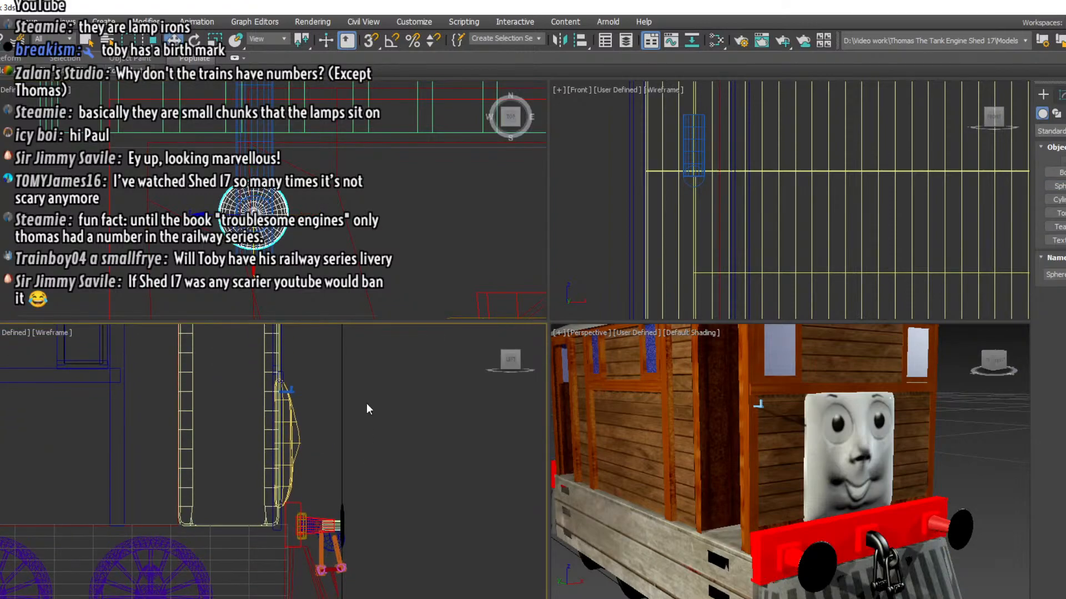
drag(333, 530, 333, 364)
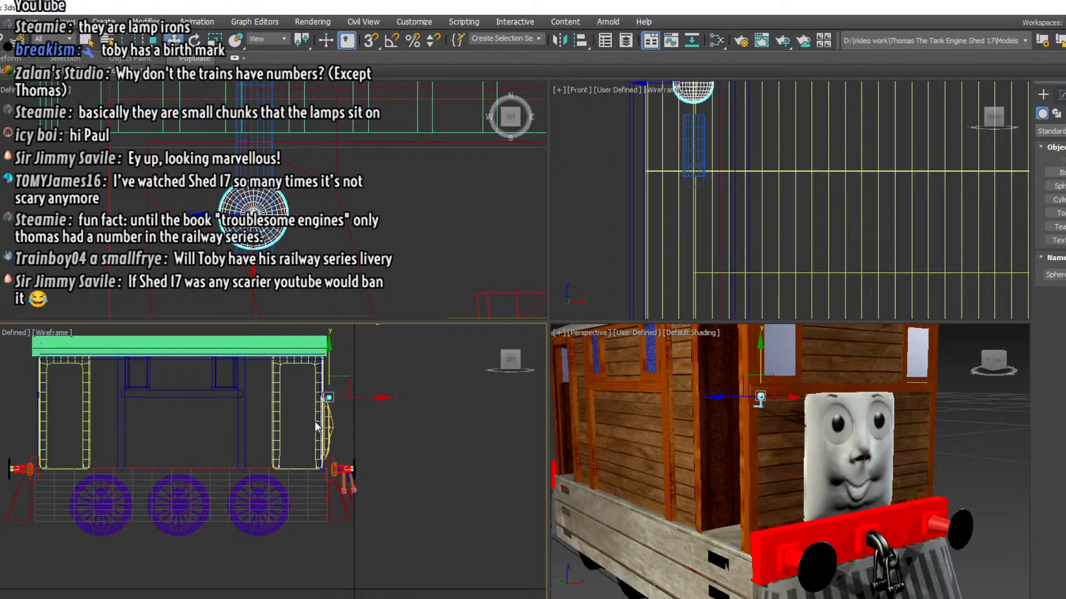
scroll(322, 422, up, 8)
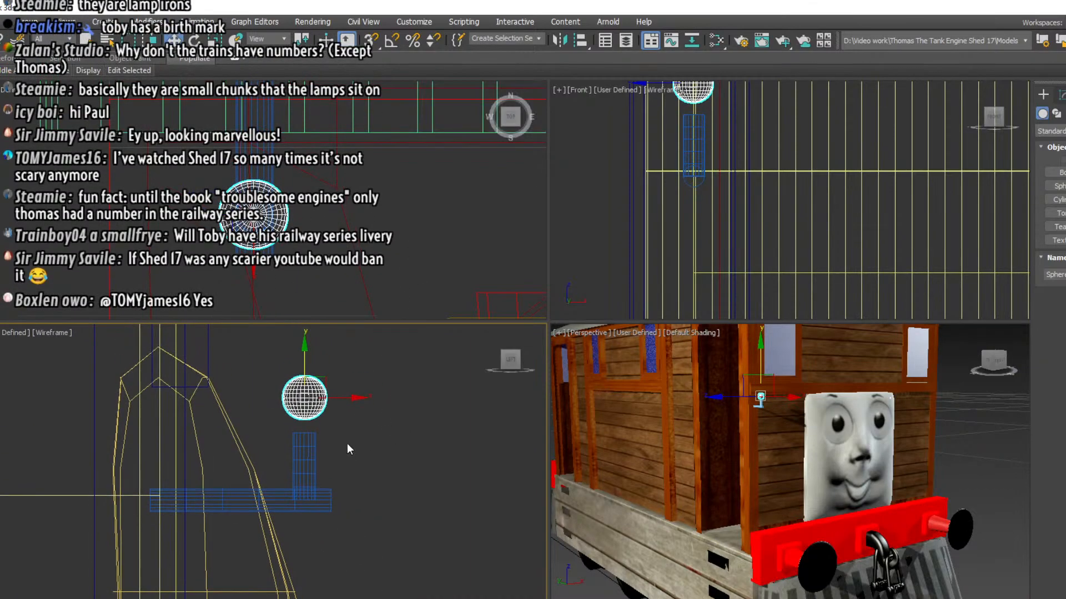
drag(304, 357, 304, 392)
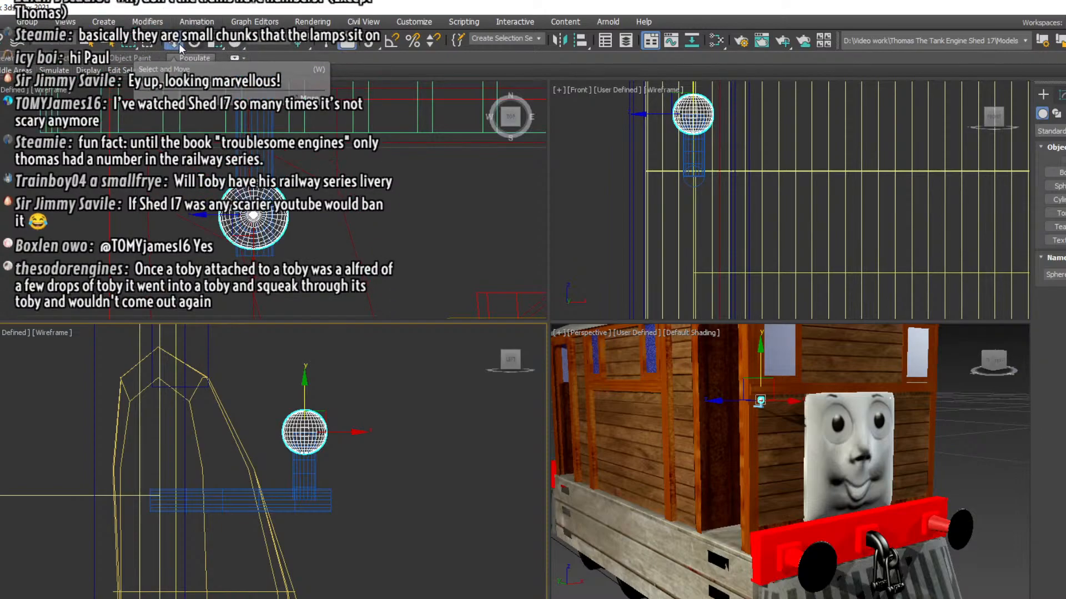
Scale the sphere up slightly and raise it a little on the upright cylinder
click(215, 42)
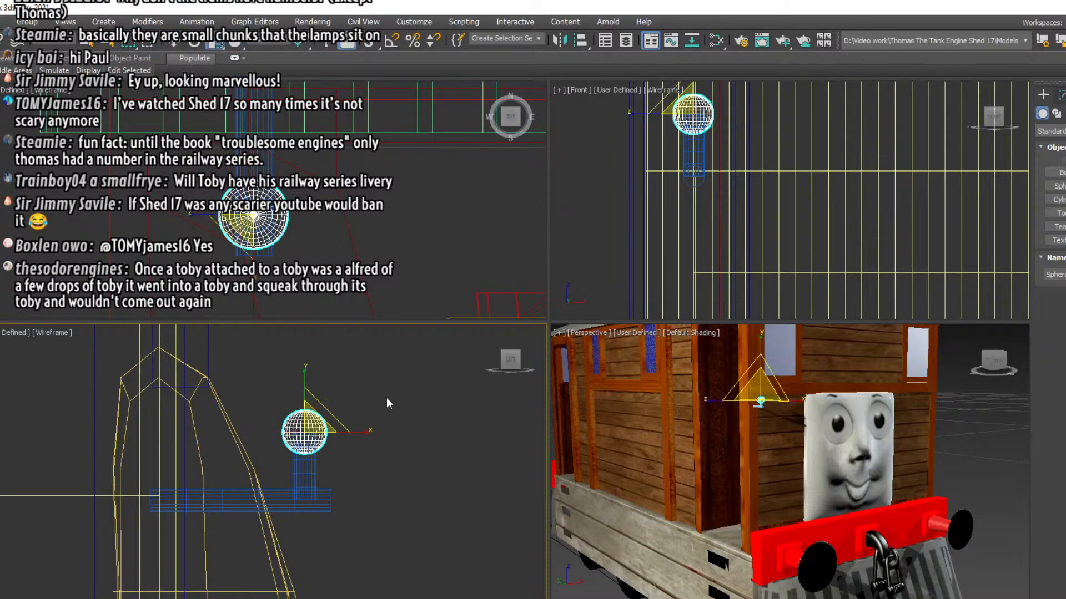
drag(311, 424, 311, 415)
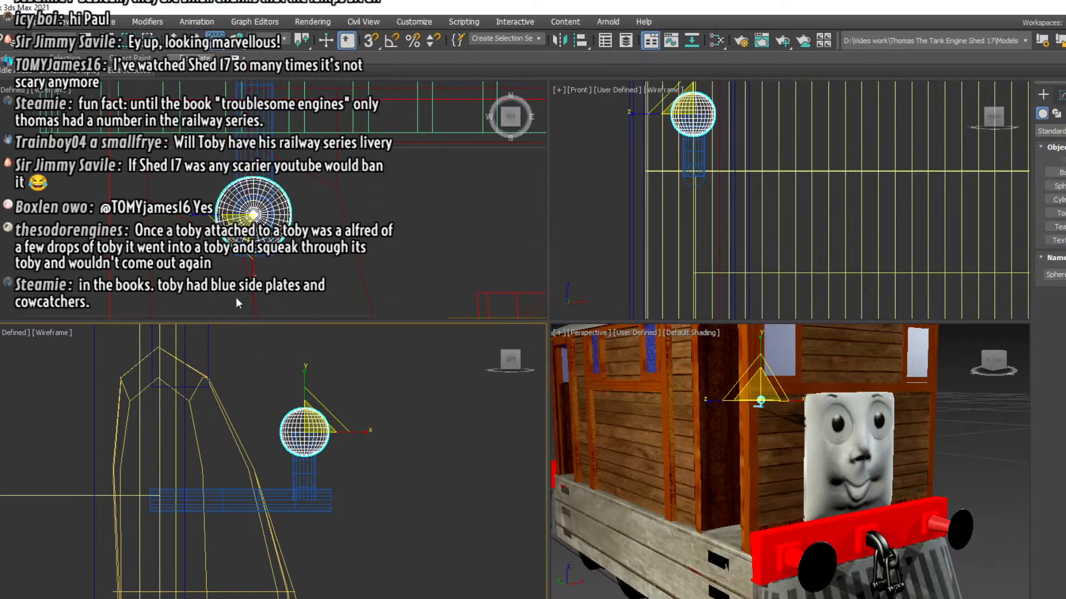
click(178, 45)
scroll(294, 410, up, 3)
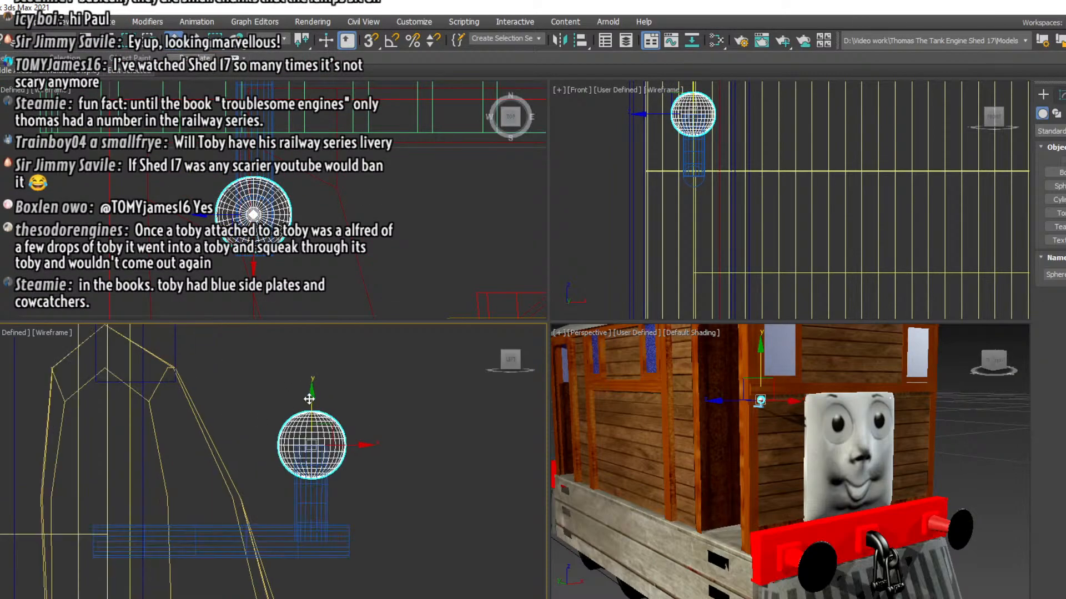
drag(310, 413, 315, 401)
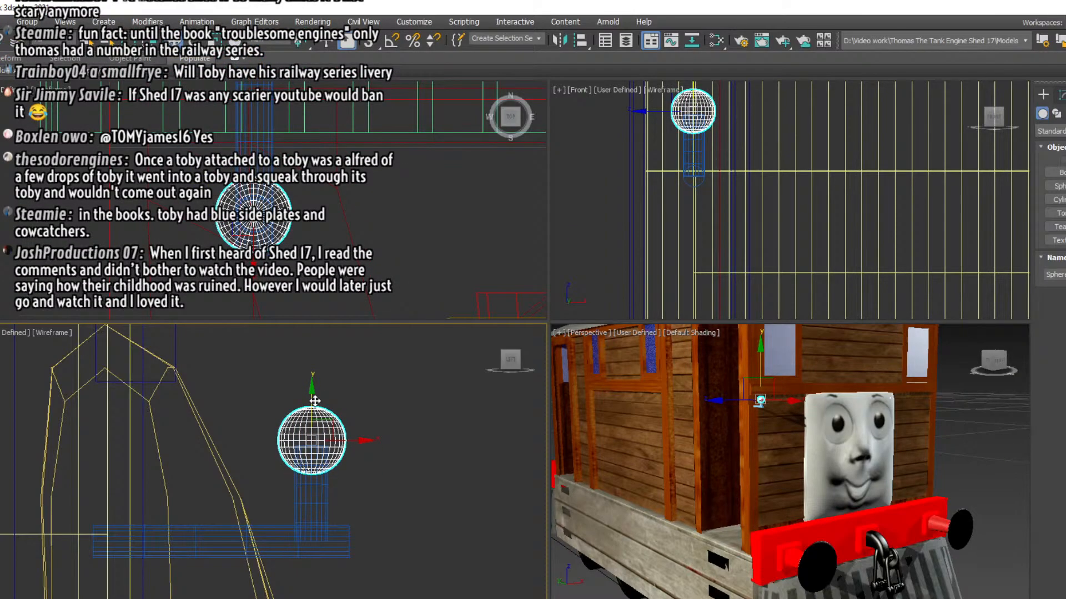
Add an Edit Poly modifier to the sphere and select the vertices of its uppermost cap in the left view
click(362, 403)
click(300, 438)
click(1061, 96)
click(1059, 134)
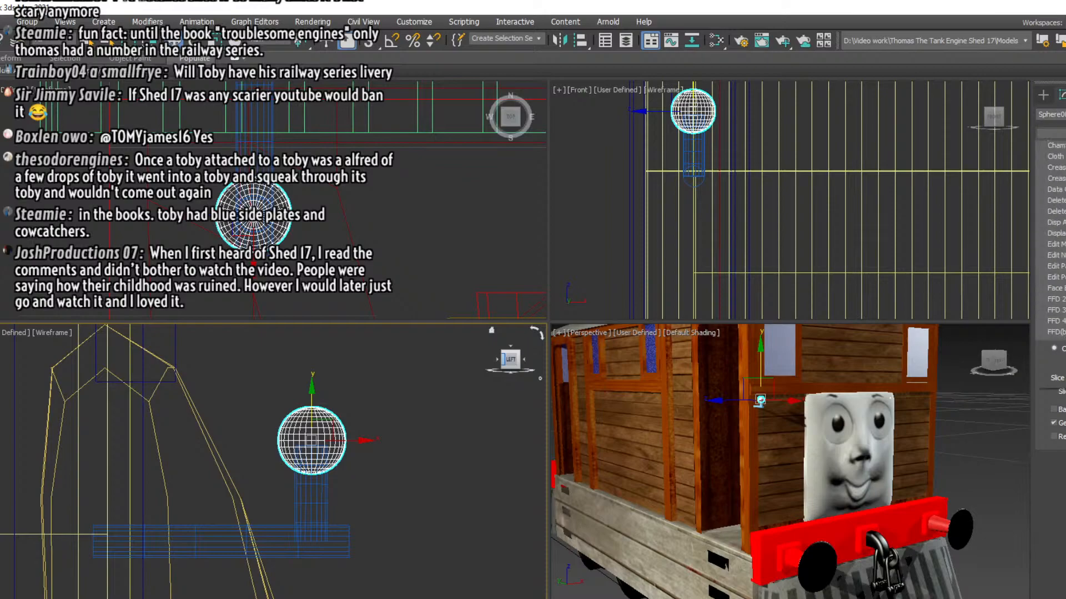
click(1059, 598)
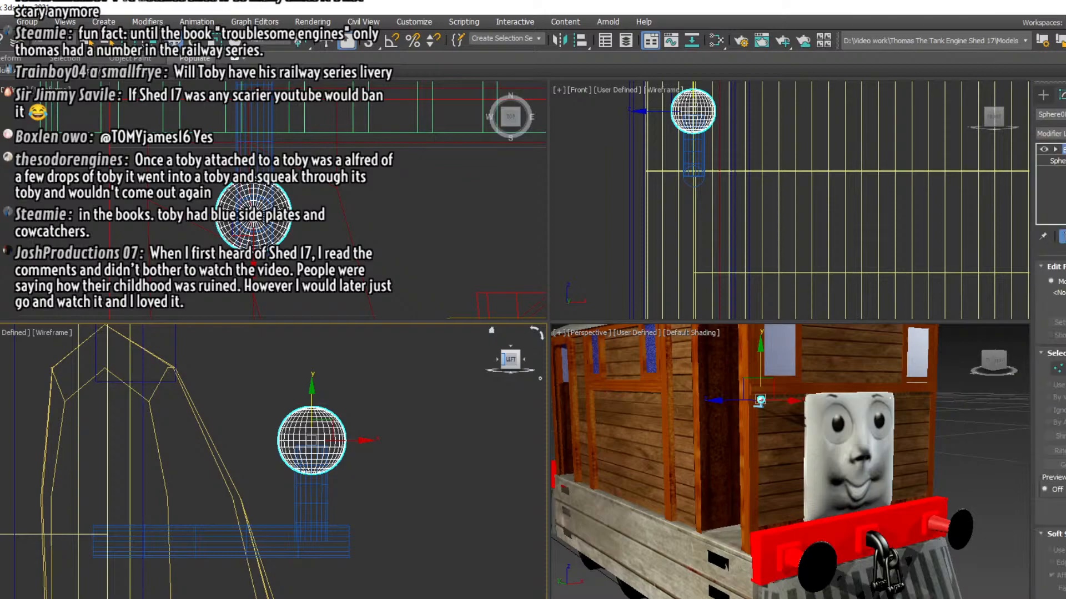
click(1056, 150)
click(1065, 160)
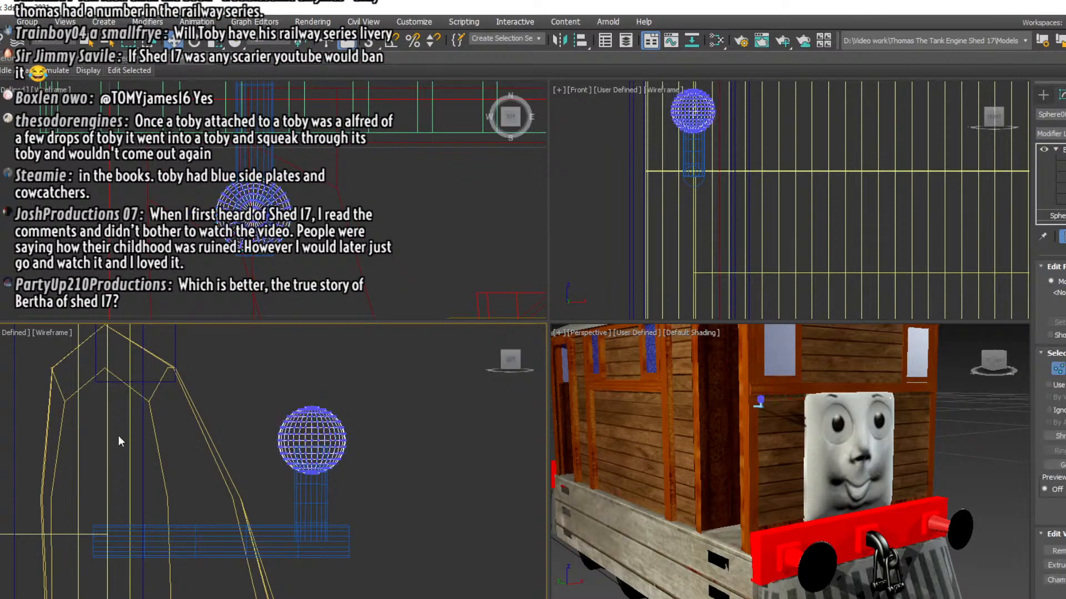
drag(375, 421, 375, 420)
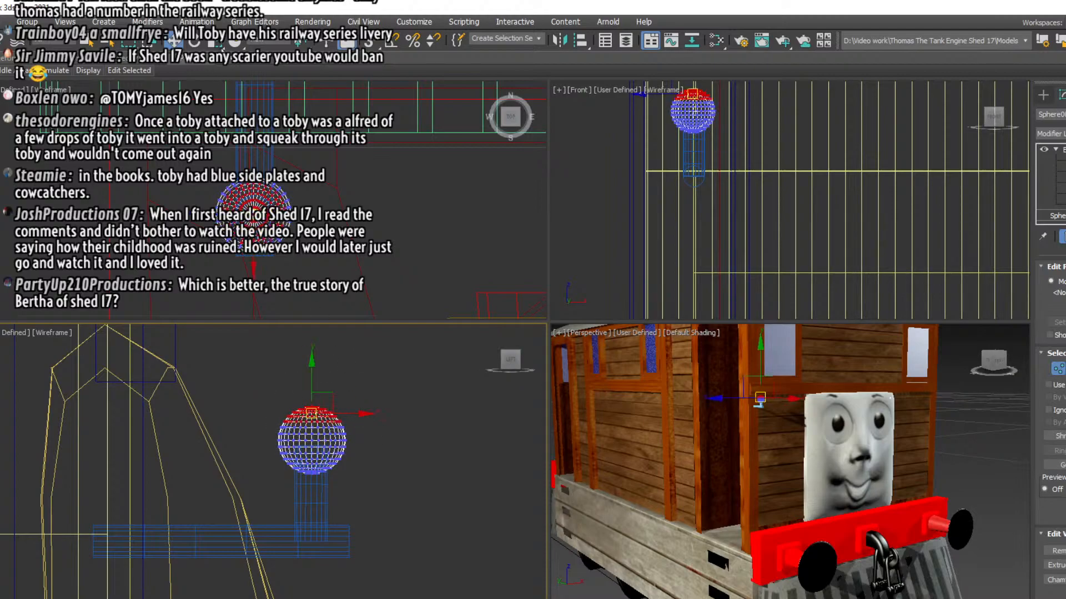
Flatten the selected cap vertices of the sphere vertically in the left view and adjust their height to form a shallow upper surface
click(220, 47)
drag(312, 354, 311, 425)
key(w)
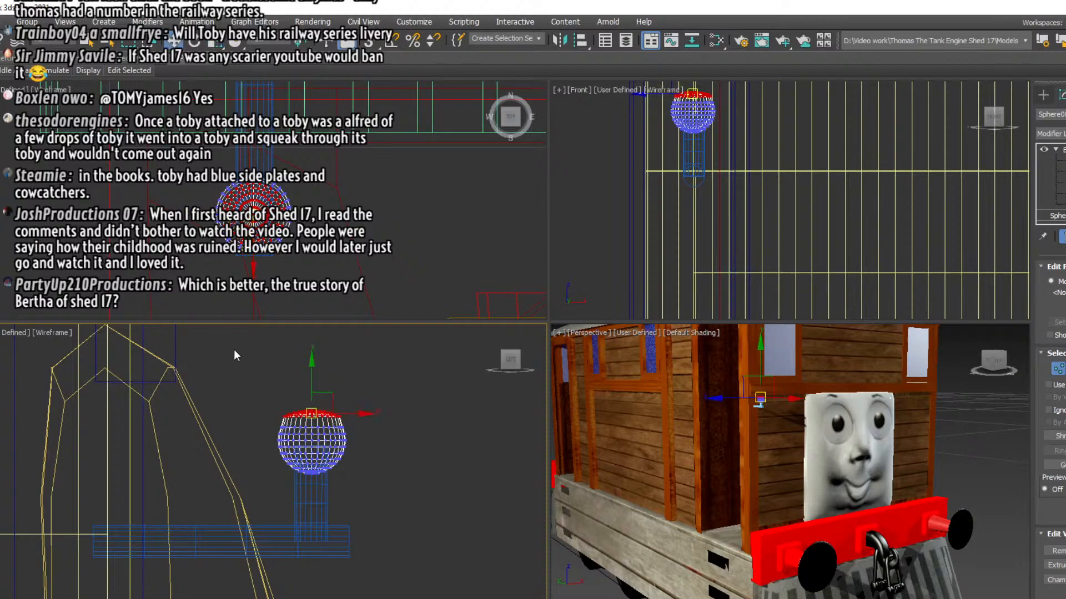
scroll(280, 359, up, 2)
drag(324, 401, 322, 411)
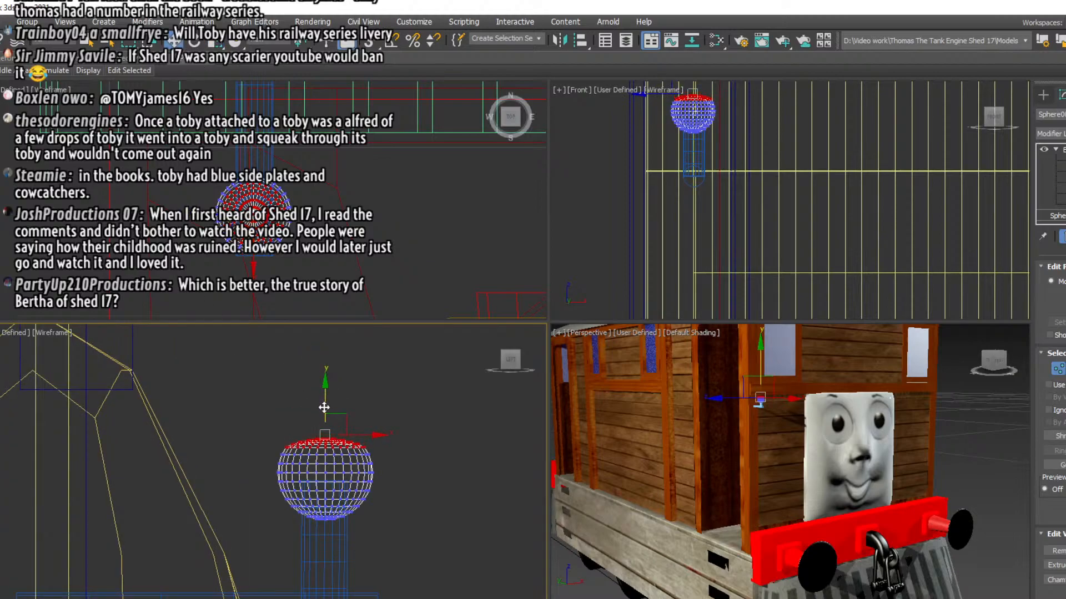
Select the sphere's lowest vertices in the left view, flatten them slightly, and raise them a little to squash the ball's underside
drag(256, 403, 386, 495)
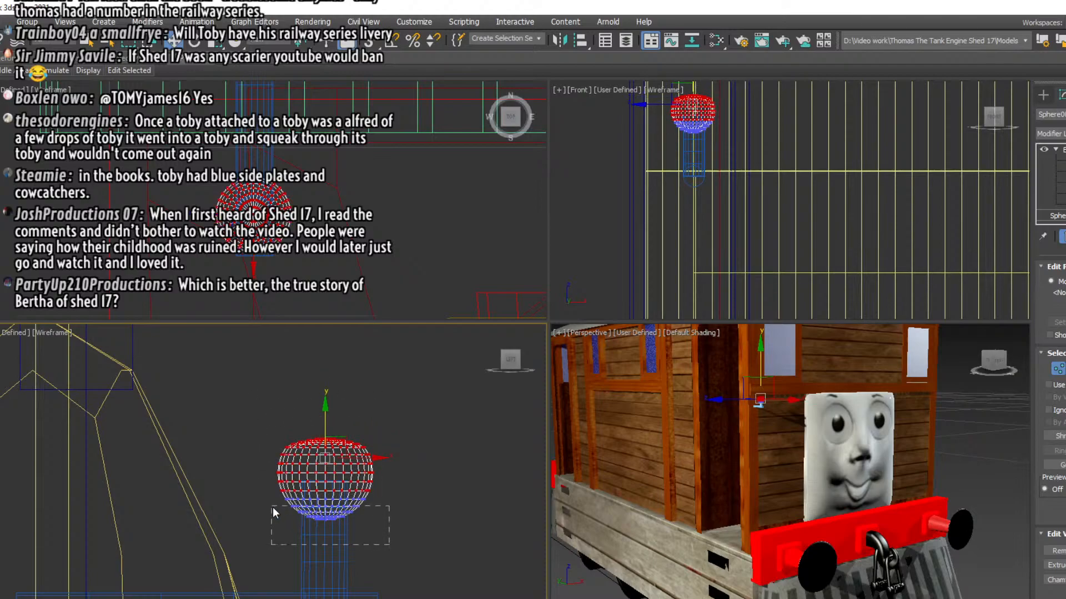
drag(272, 507, 271, 497)
click(222, 42)
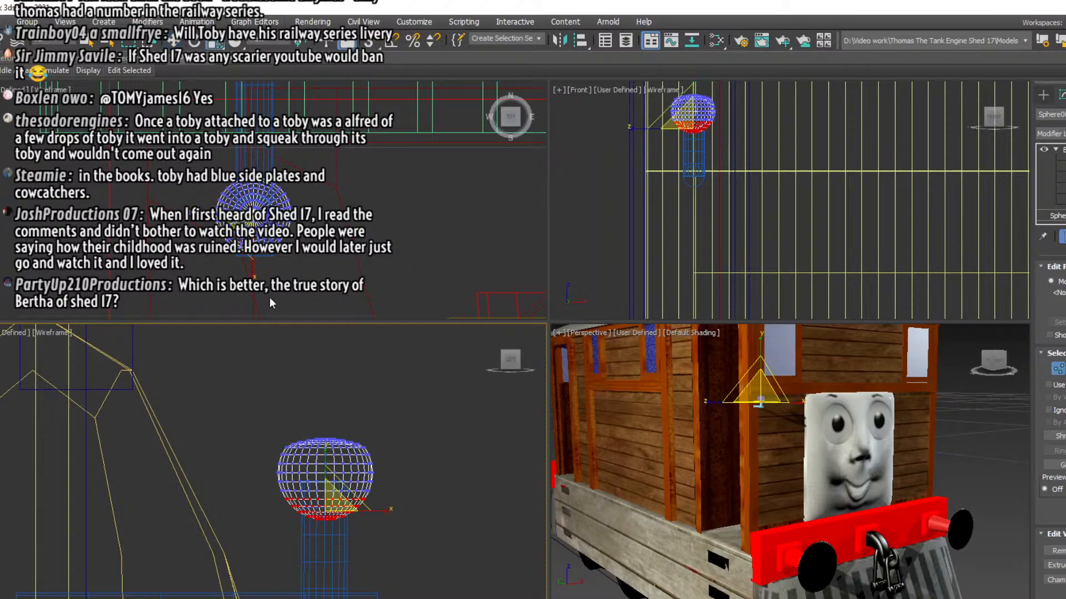
drag(325, 460, 326, 483)
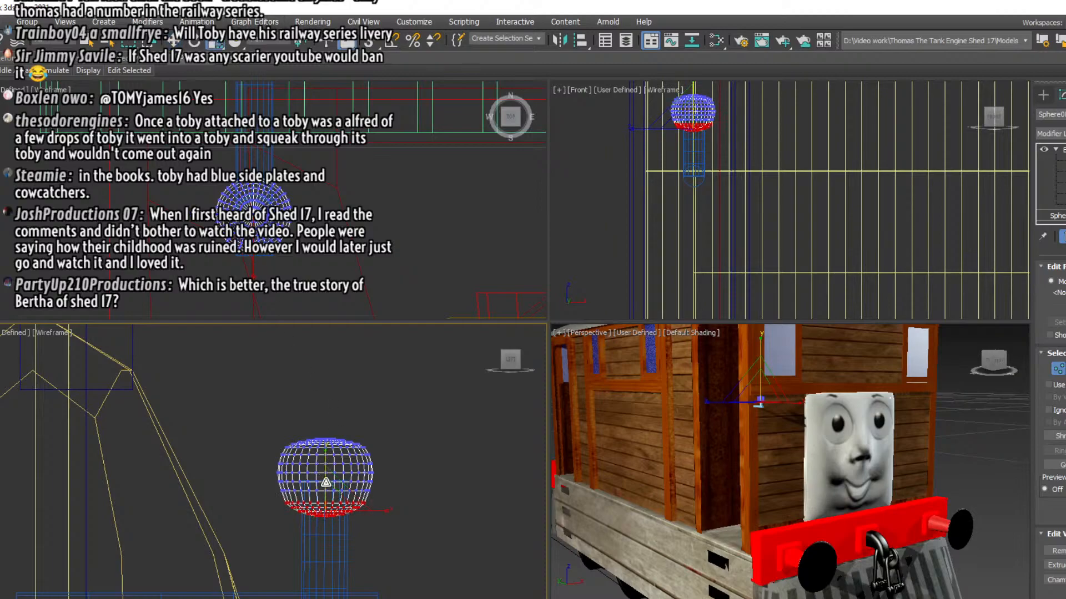
key(w)
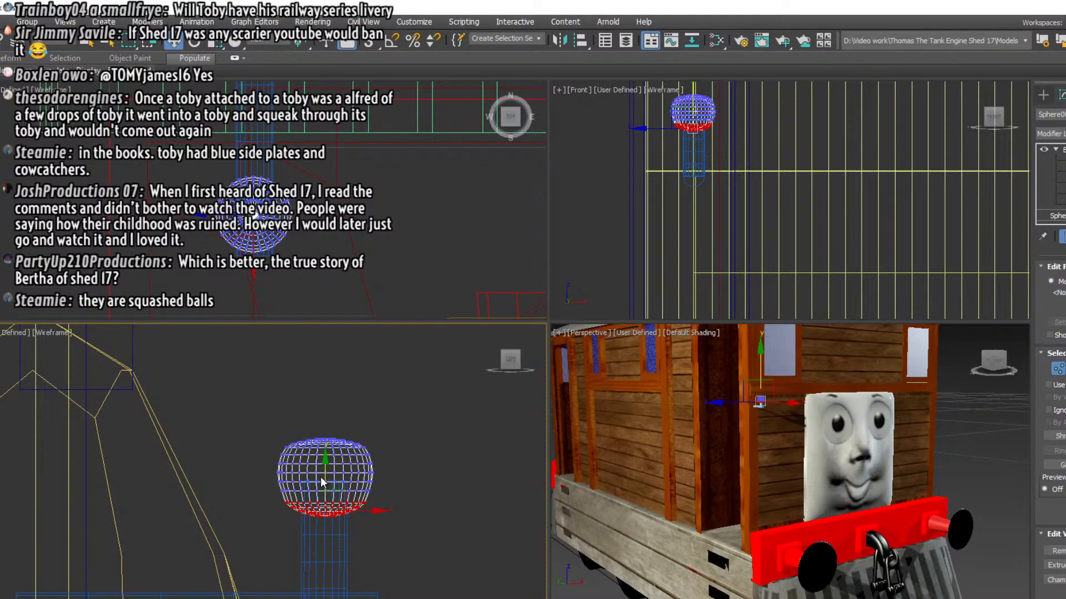
drag(325, 476, 325, 470)
Leave vertex editing on the squashed ball and select it as a whole object
click(1057, 215)
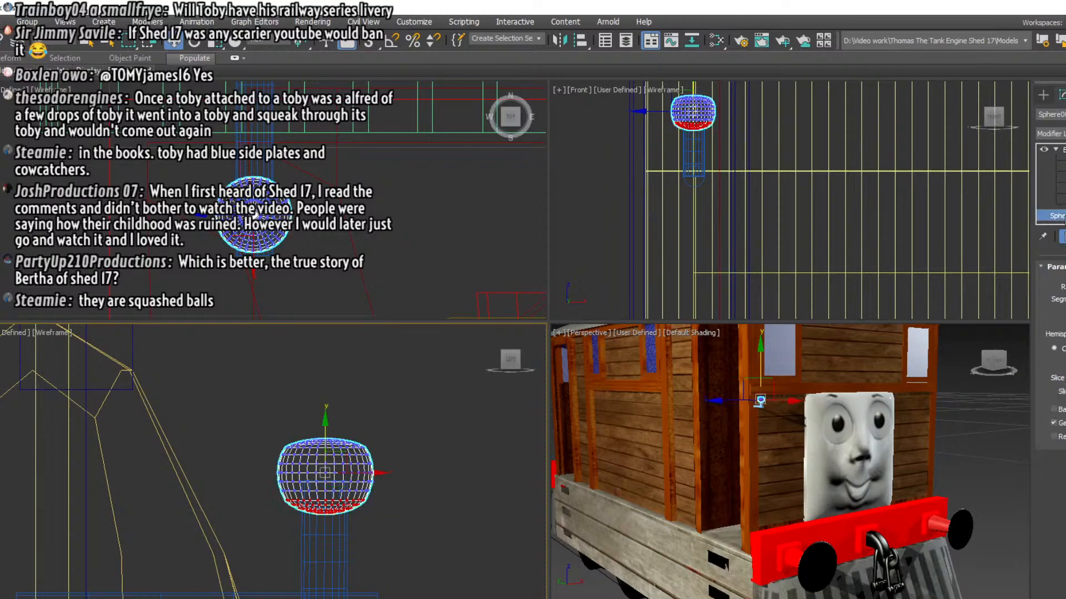
click(443, 483)
click(327, 439)
key(1)
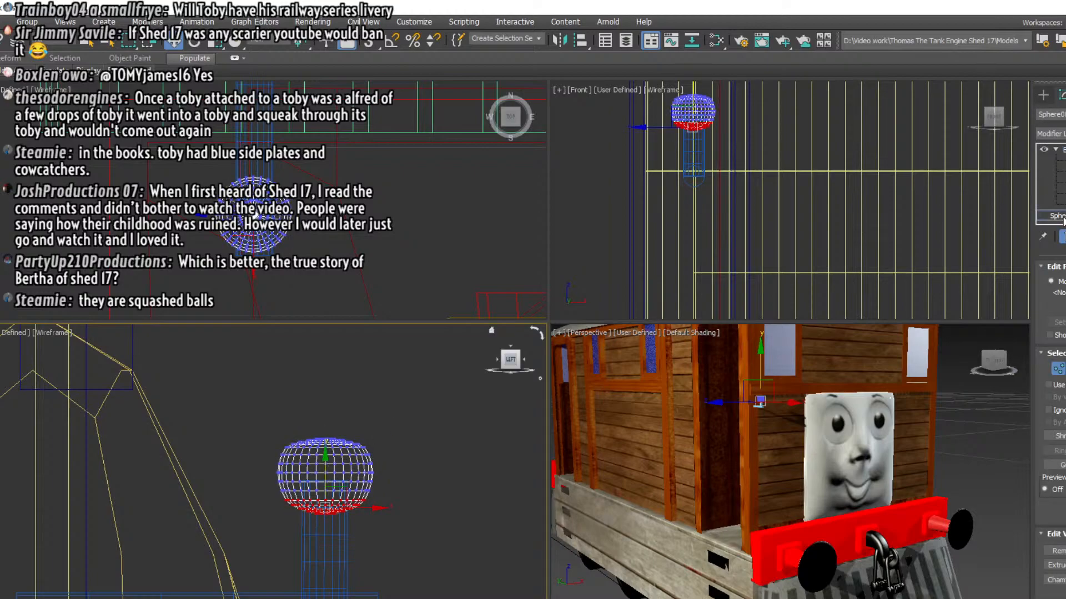
click(396, 490)
click(325, 478)
key(1)
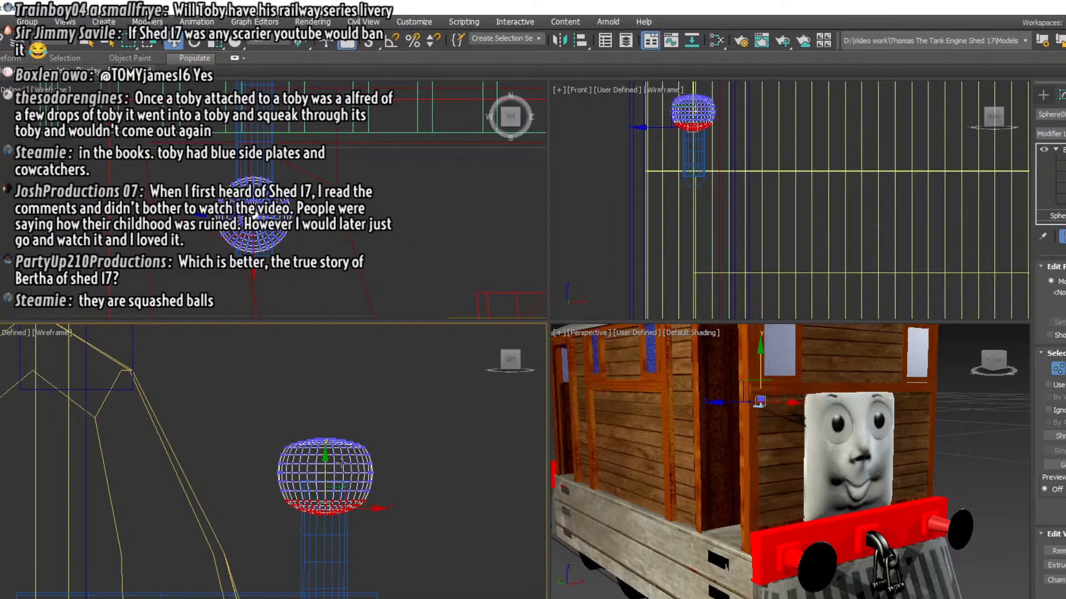
click(1057, 216)
click(1060, 216)
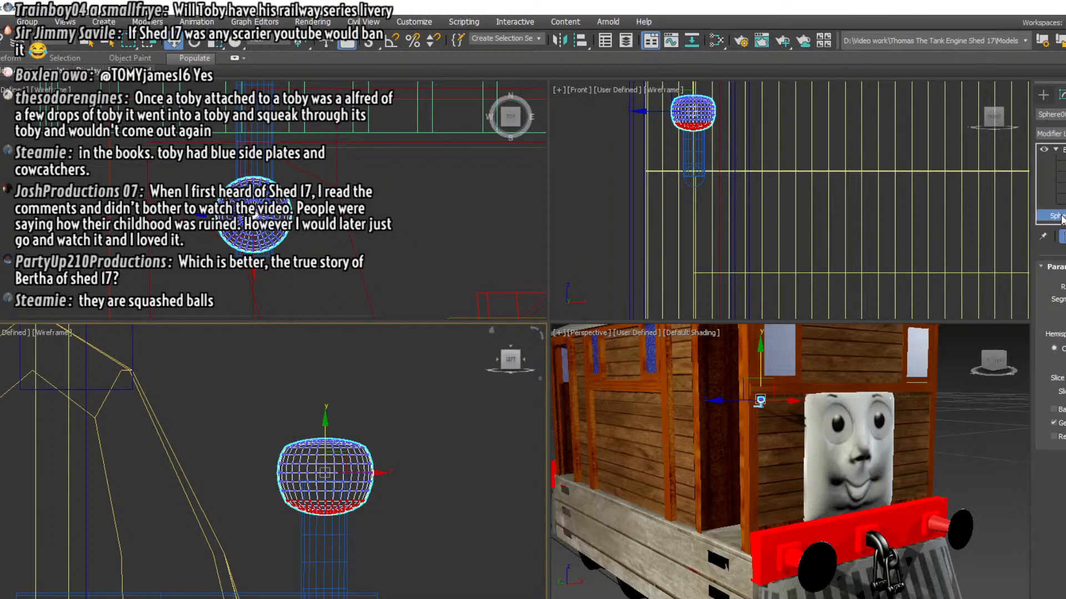
click(521, 462)
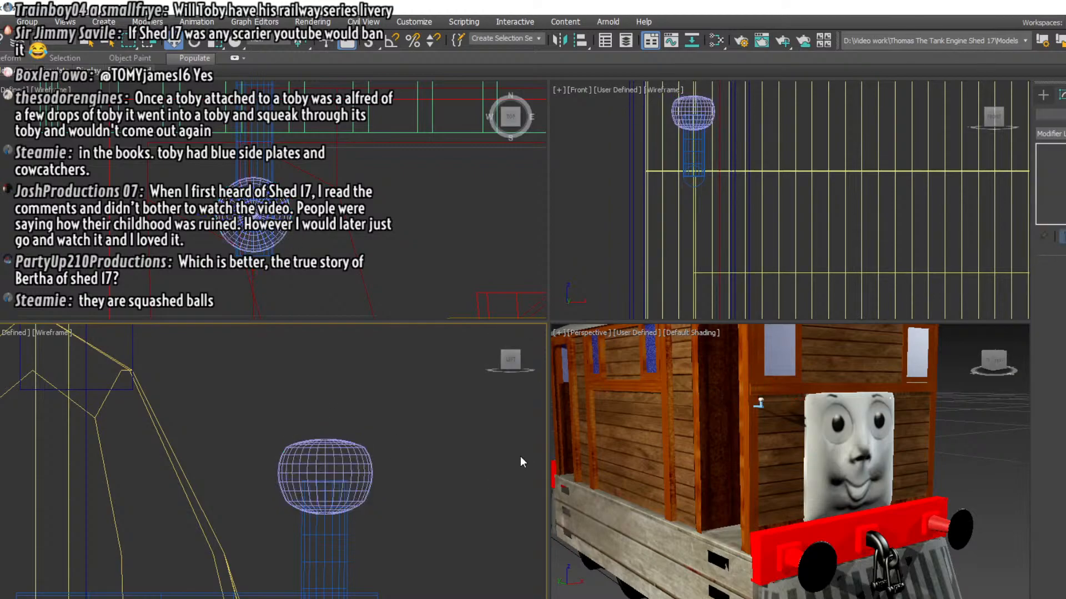
click(333, 466)
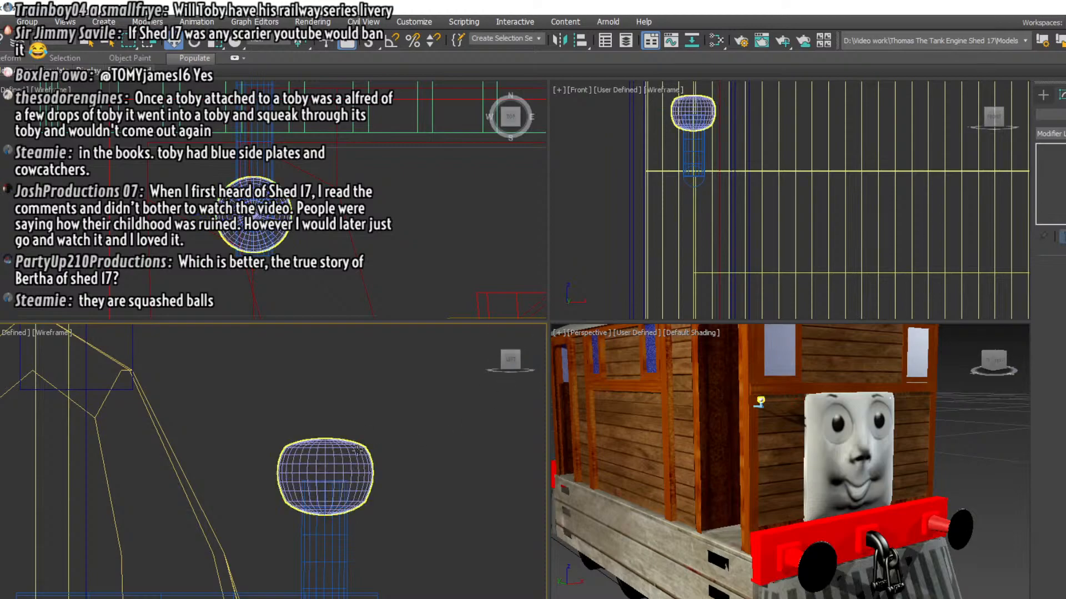
click(418, 415)
click(333, 461)
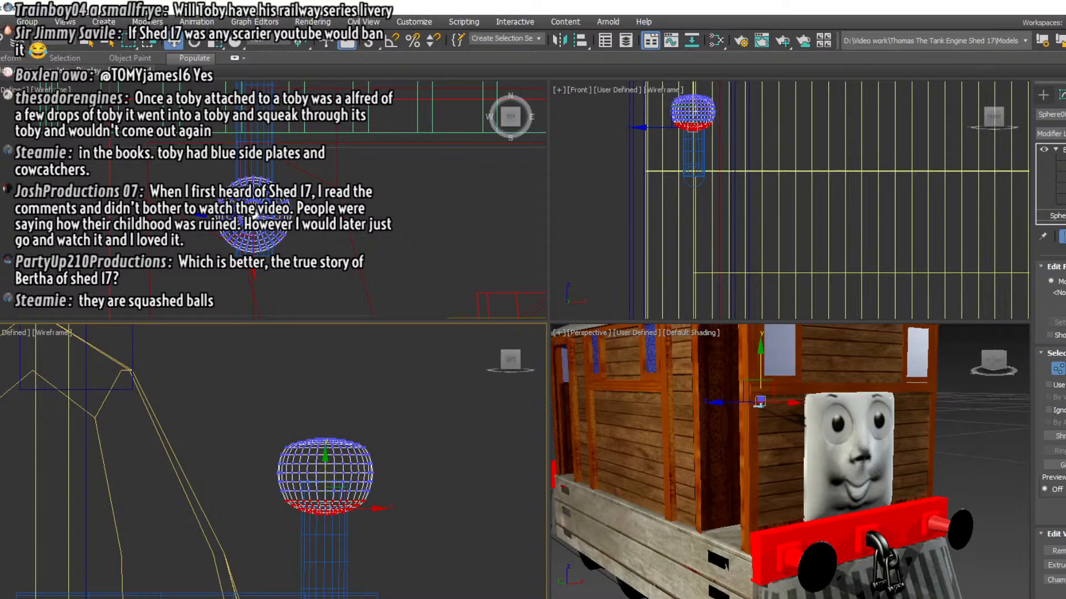
key(1)
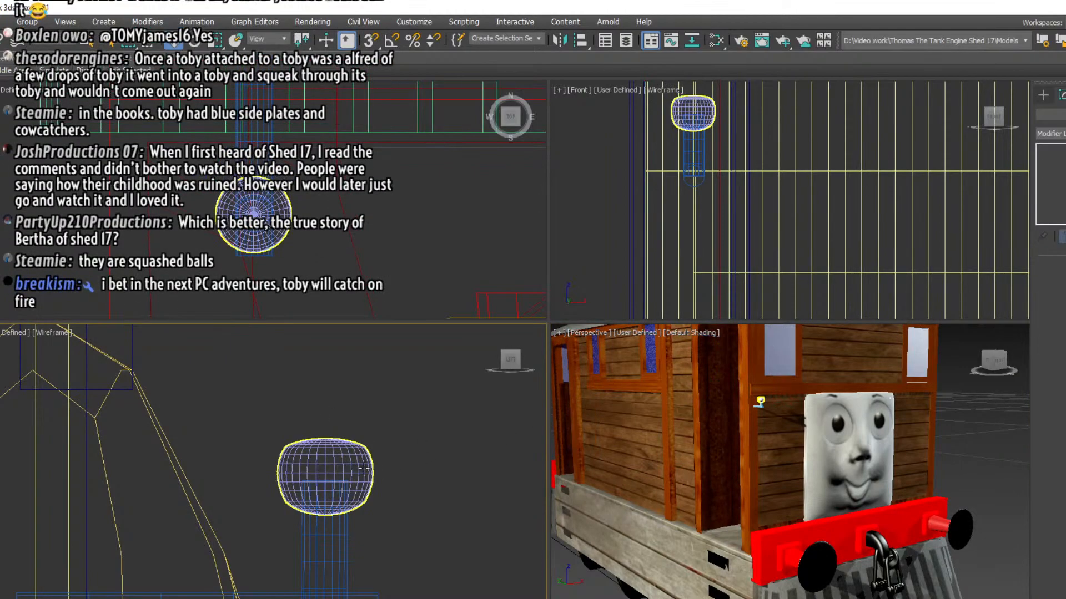
click(325, 435)
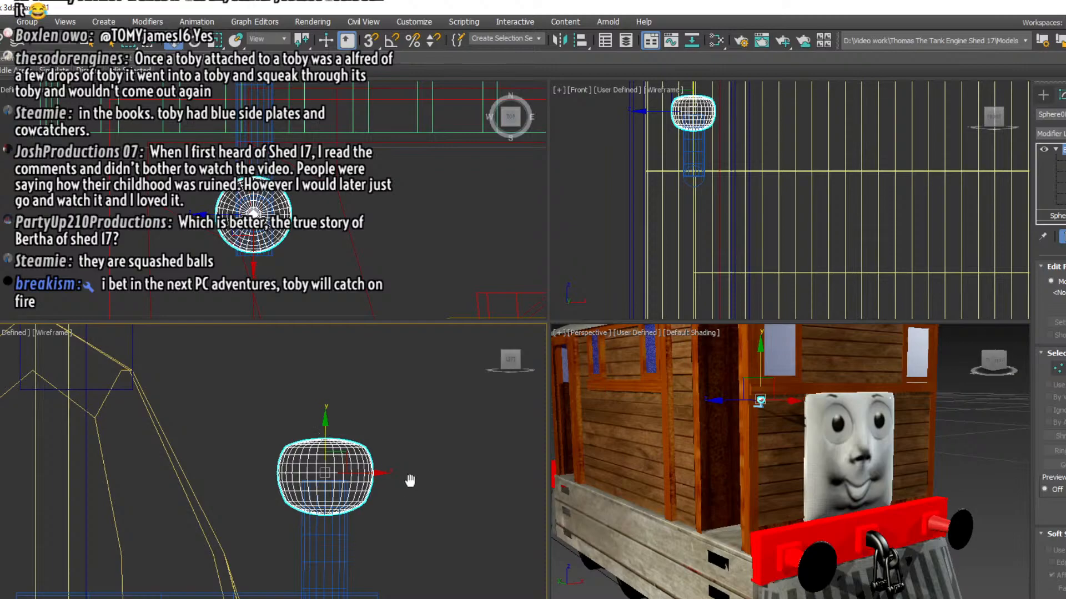
Select the ball, upright cylinder and horizontal cylinder together in the left view and apply a black material to them
middle_drag(409, 481, 430, 423)
drag(435, 585, 314, 411)
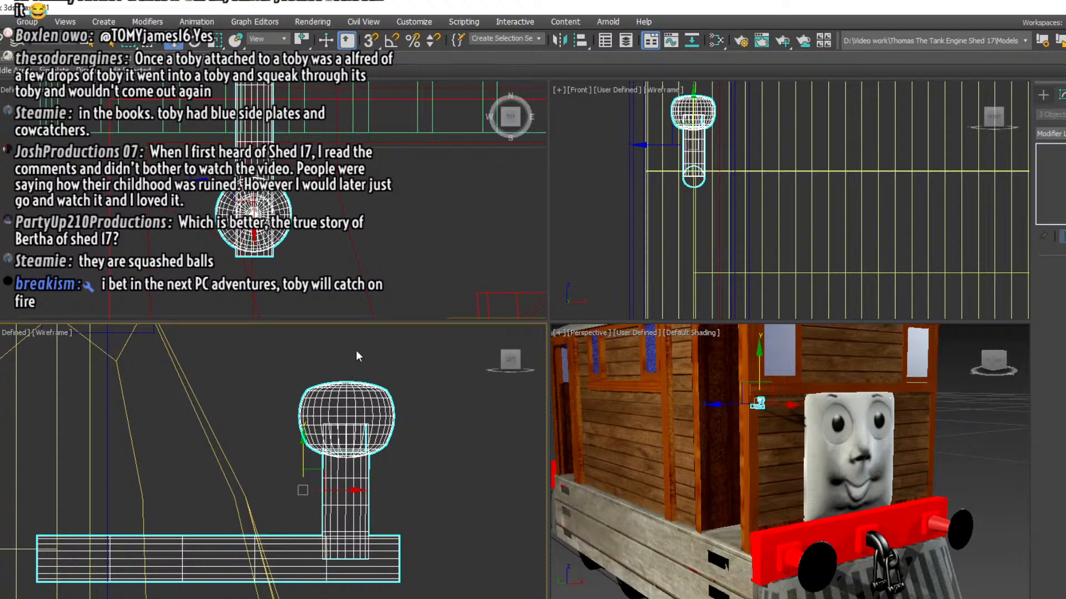
key(m)
scroll(765, 404, up, 3)
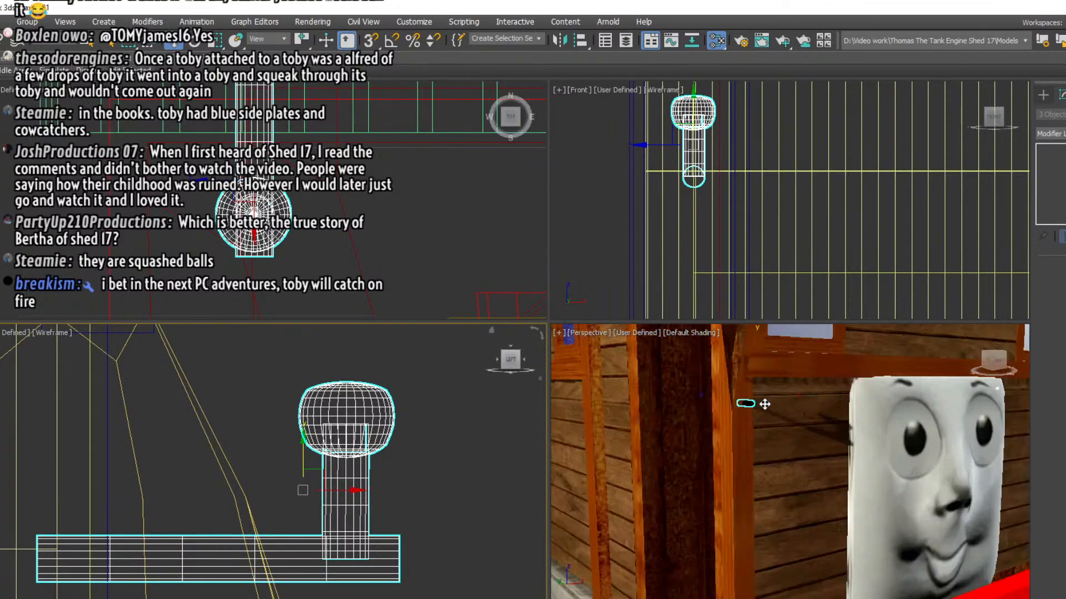
scroll(765, 404, down, 3)
Select all three parts of the fitting and clone them as a copy
click(388, 484)
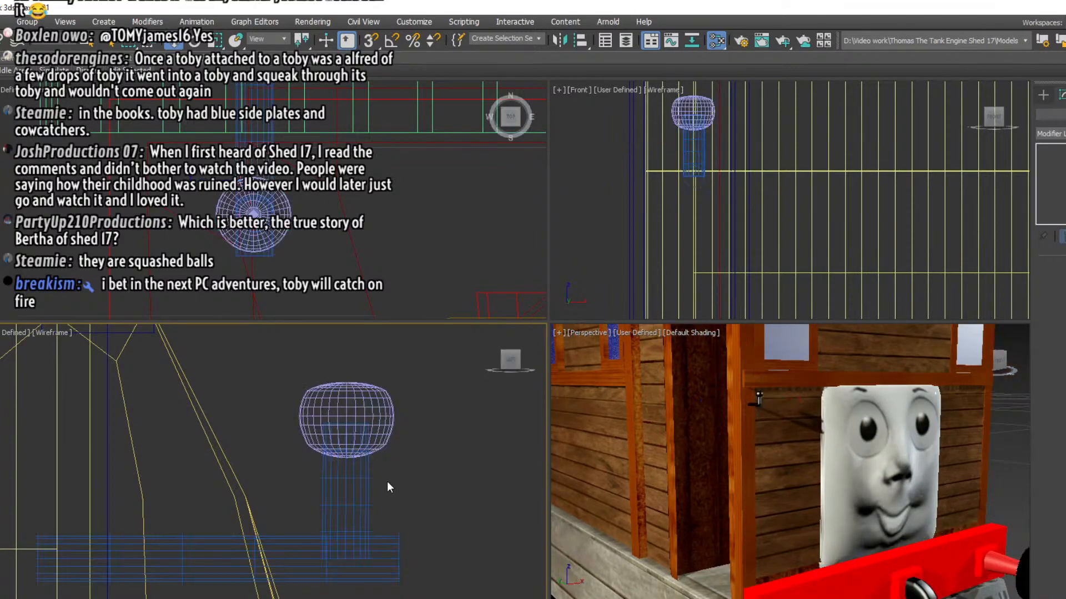
drag(331, 415, 333, 416)
right_click(460, 495)
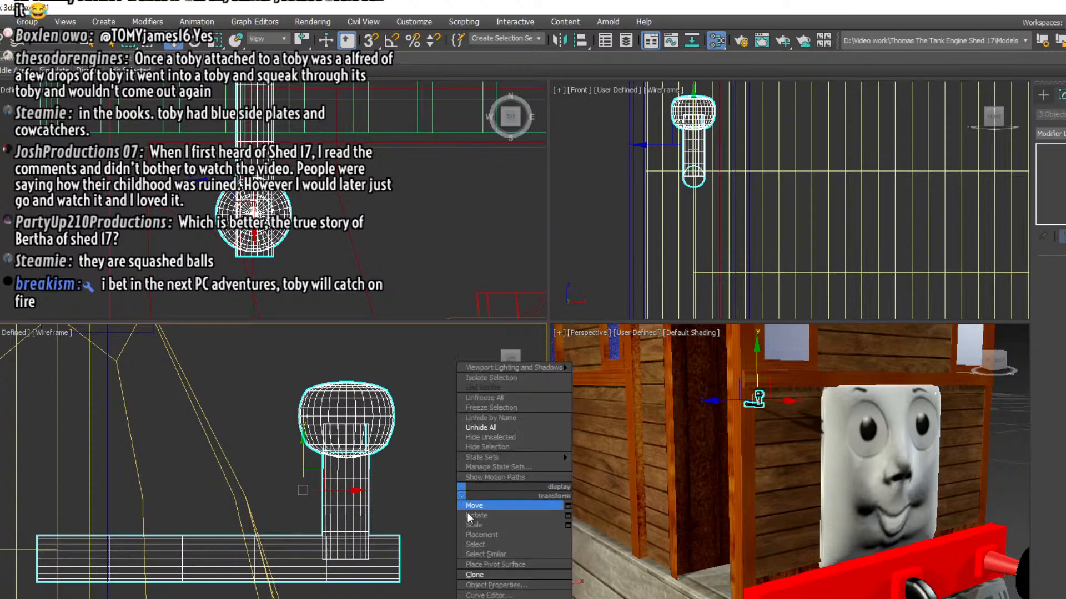
click(483, 575)
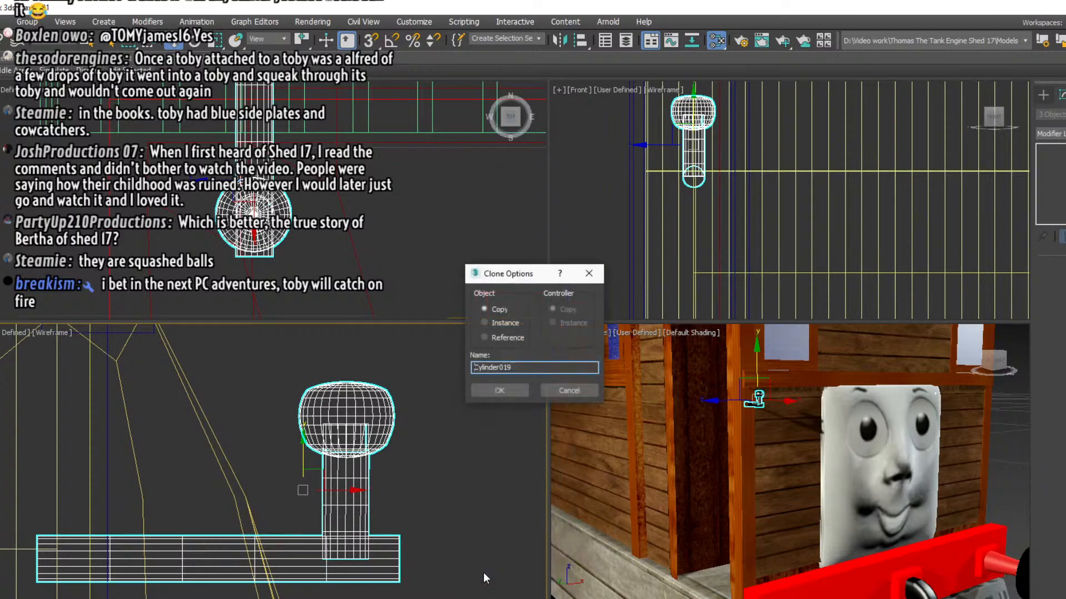
click(499, 390)
Move the copied fitting along X in the top view to the opposite edge of the engine's front, on the other side of the face
scroll(355, 258, down, 4)
drag(365, 239, 471, 239)
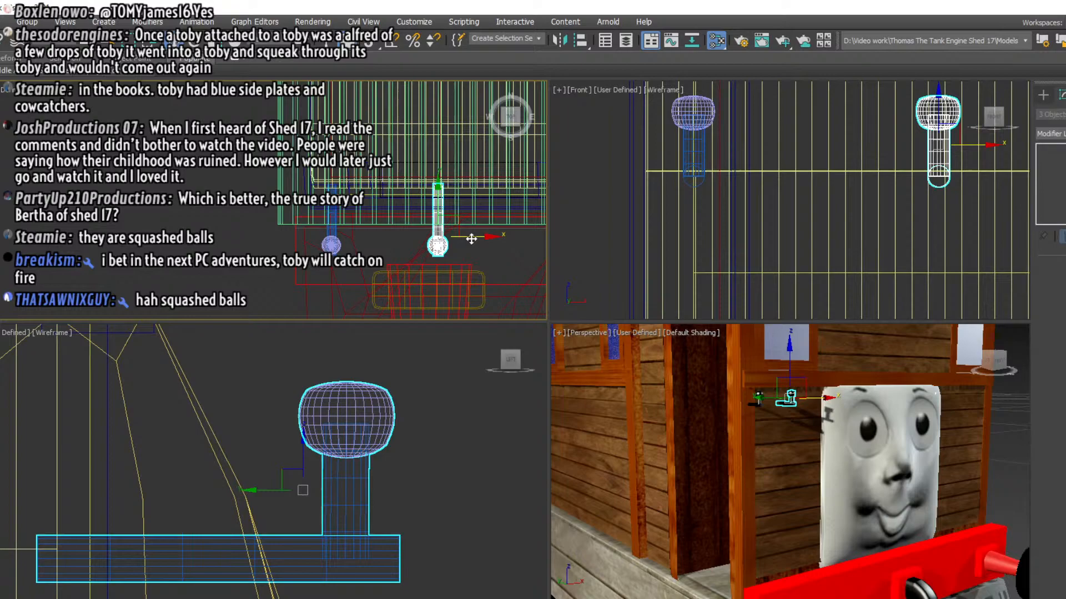
middle_drag(512, 245, 270, 245)
drag(242, 248, 506, 245)
middle_drag(391, 270, 95, 263)
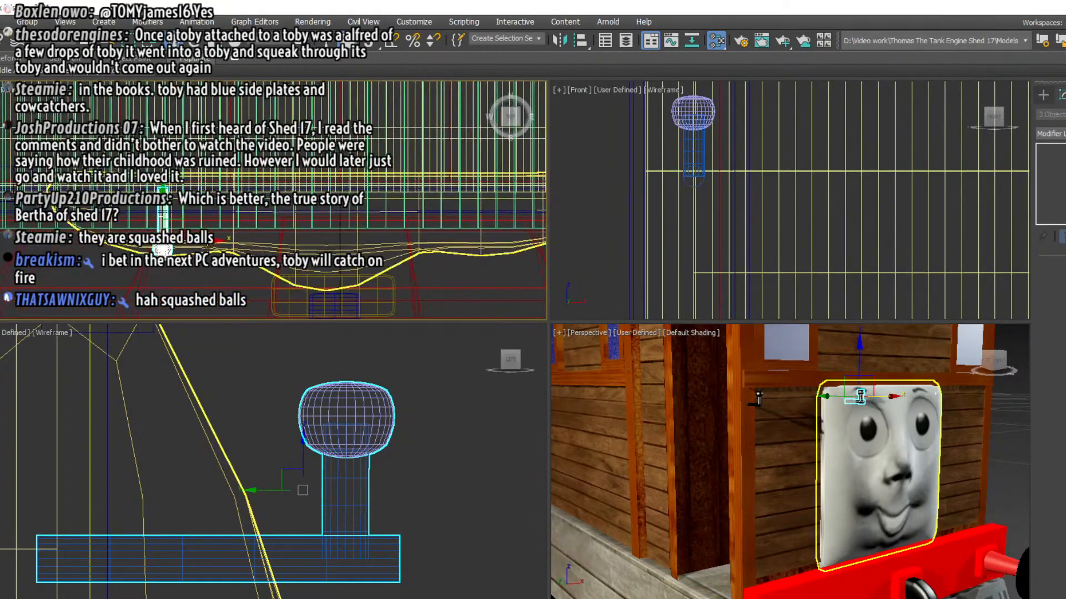
drag(202, 244, 571, 237)
middle_drag(504, 272, 139, 274)
drag(211, 254, 571, 236)
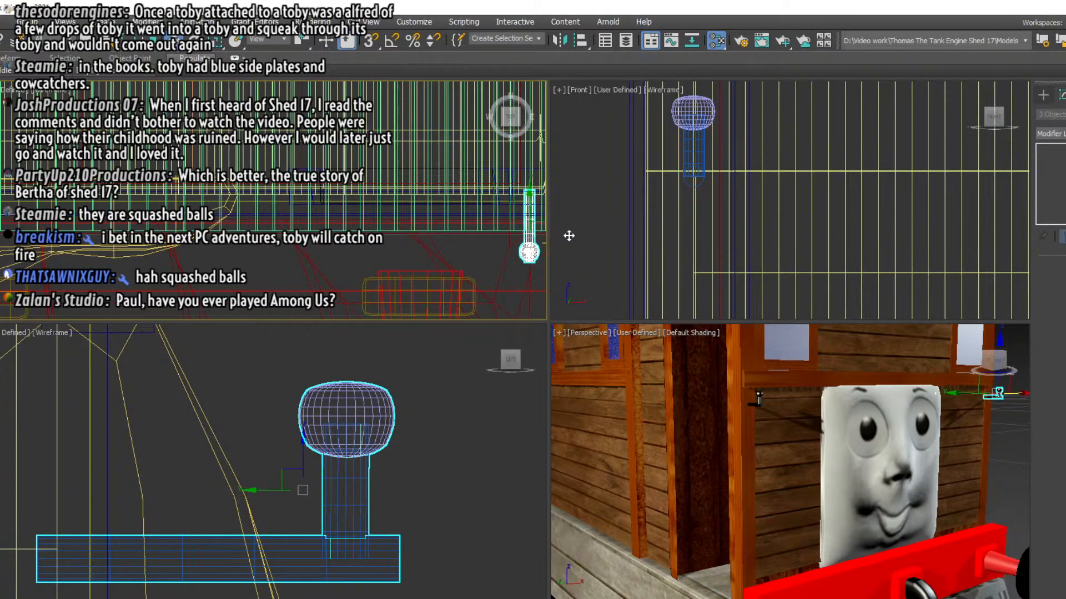
middle_drag(465, 248, 222, 256)
drag(308, 257, 344, 255)
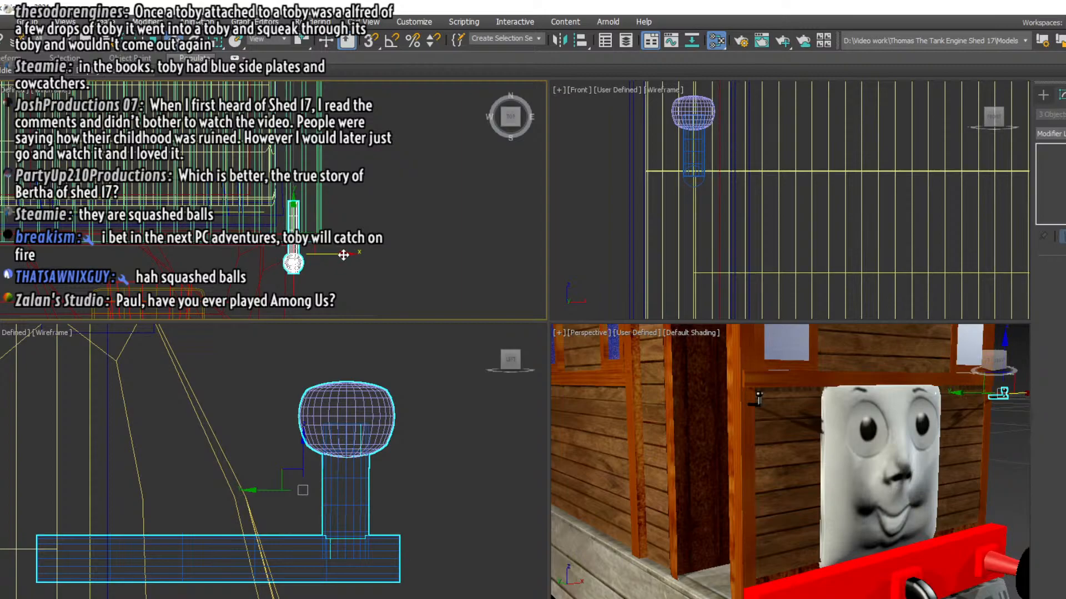
drag(343, 255, 352, 255)
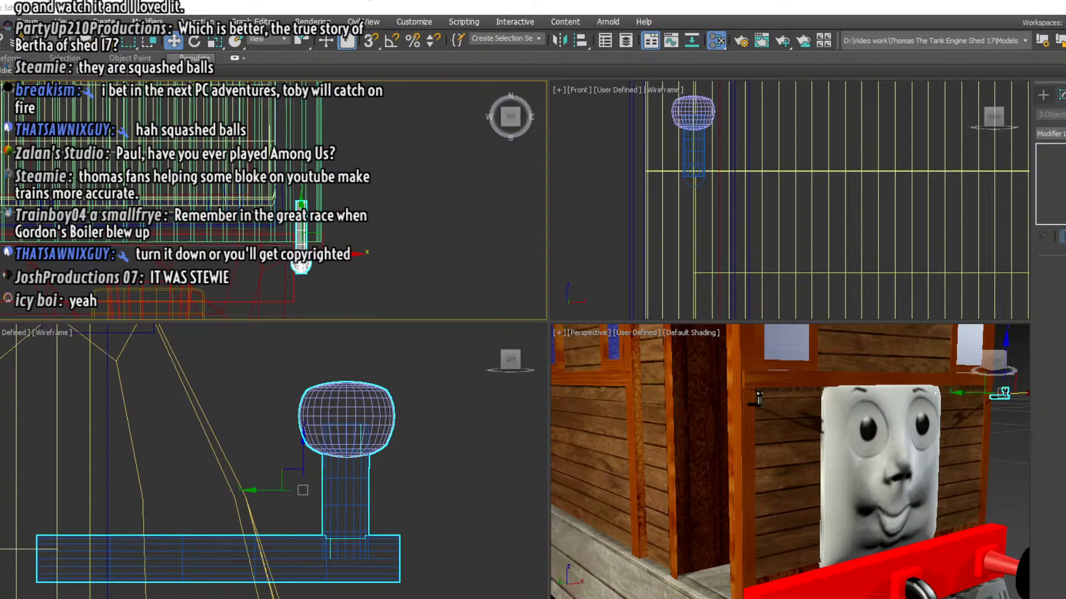
Select both fittings in the left view and move them back so their horizontal cylinders sit deeper in the cab front
click(447, 569)
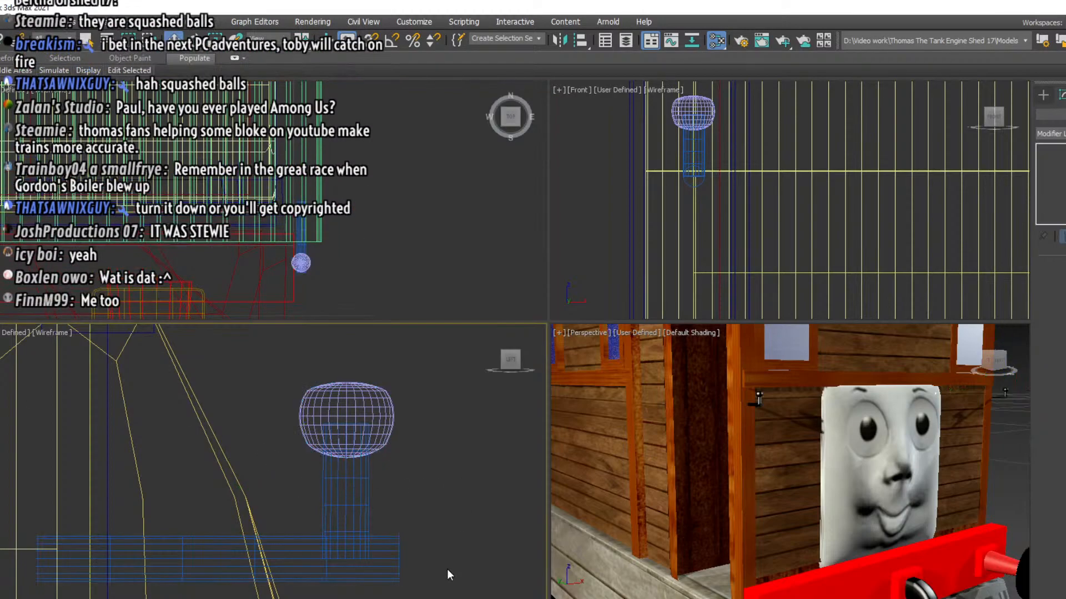
drag(353, 426, 349, 419)
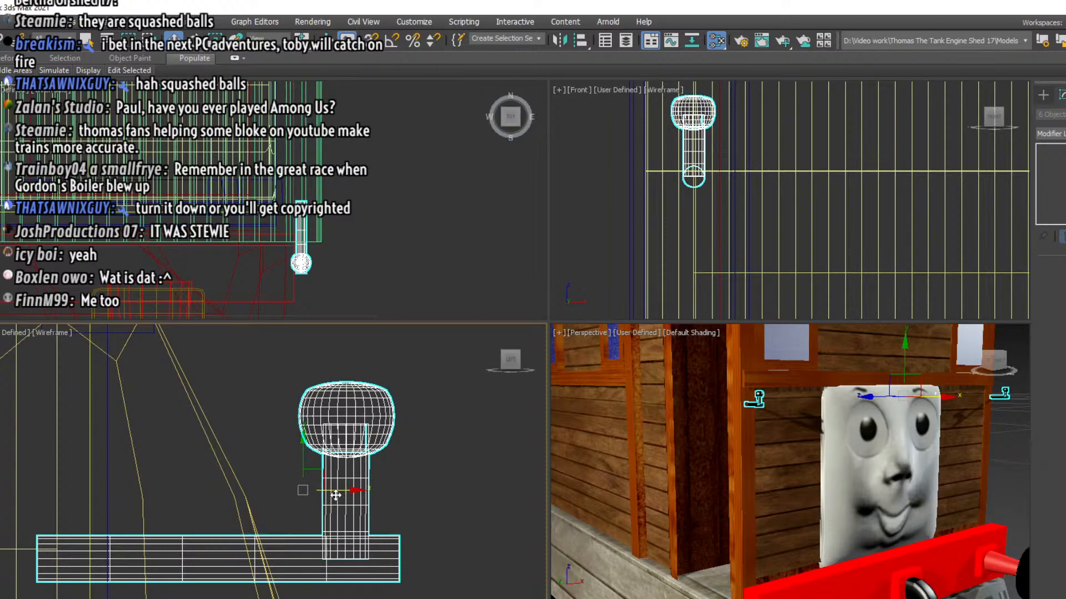
drag(336, 495, 261, 496)
middle_drag(327, 481, 498, 433)
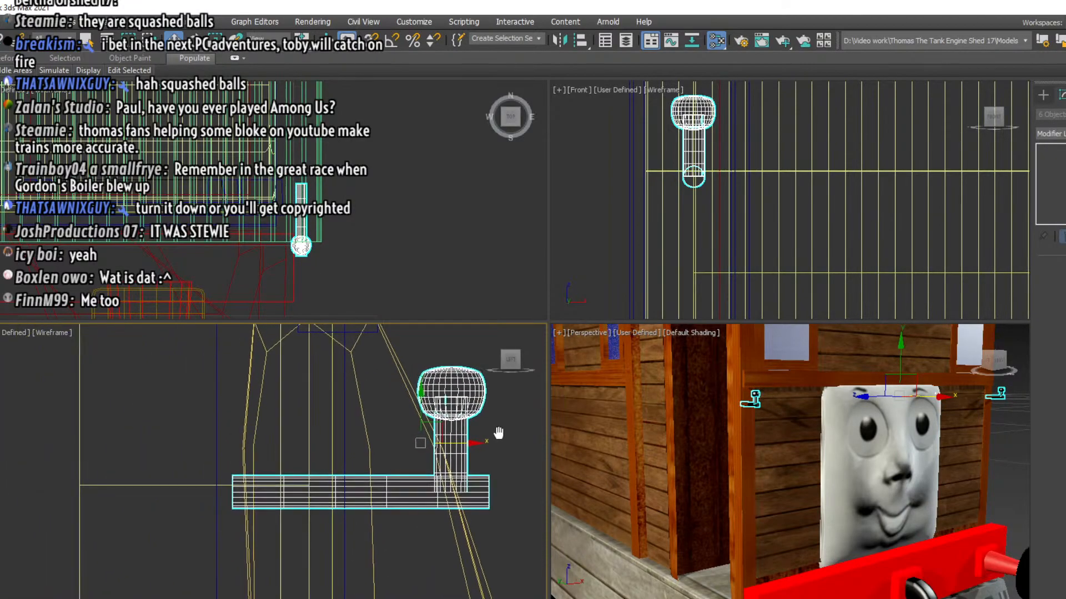
drag(465, 444, 430, 446)
Examine the fitting beside the face up close in the perspective view to check how it sits against the cab front
click(750, 396)
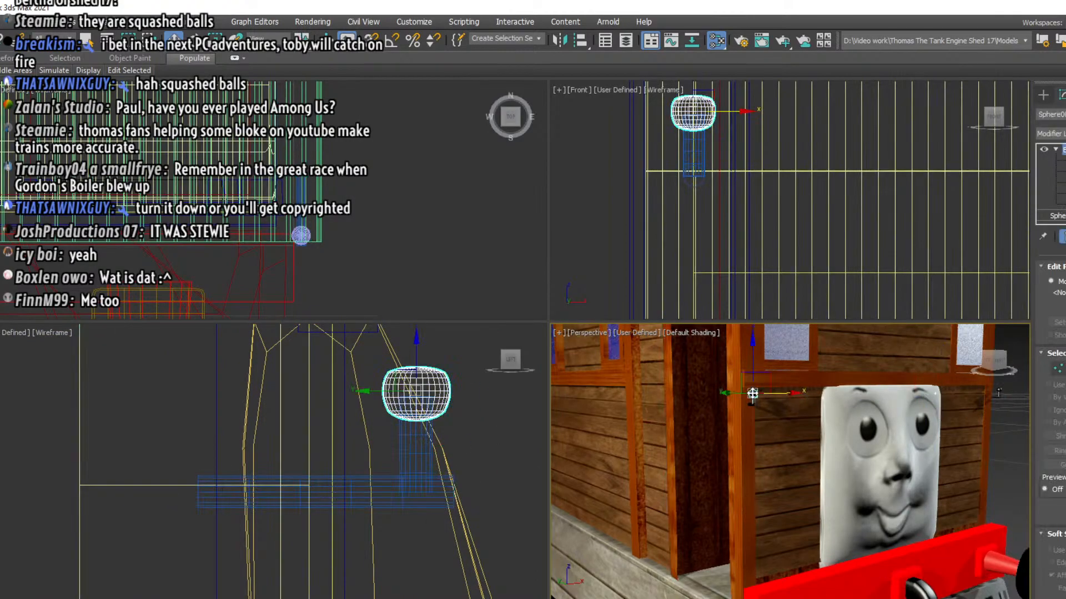
key(z)
scroll(797, 468, up, 1)
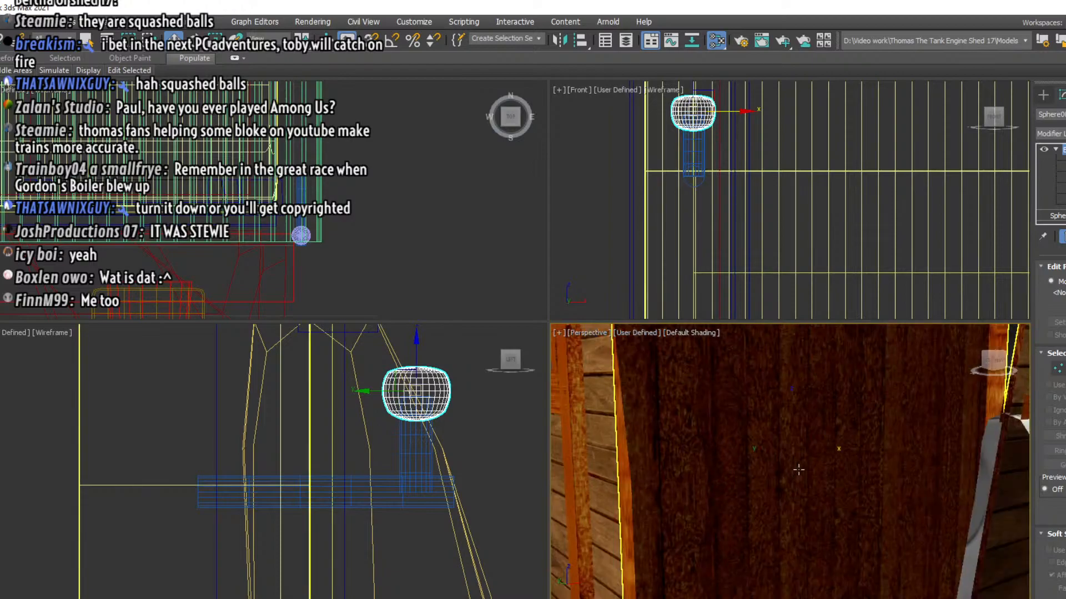
scroll(797, 470, down, 1)
scroll(797, 468, up, 2)
scroll(797, 468, down, 2)
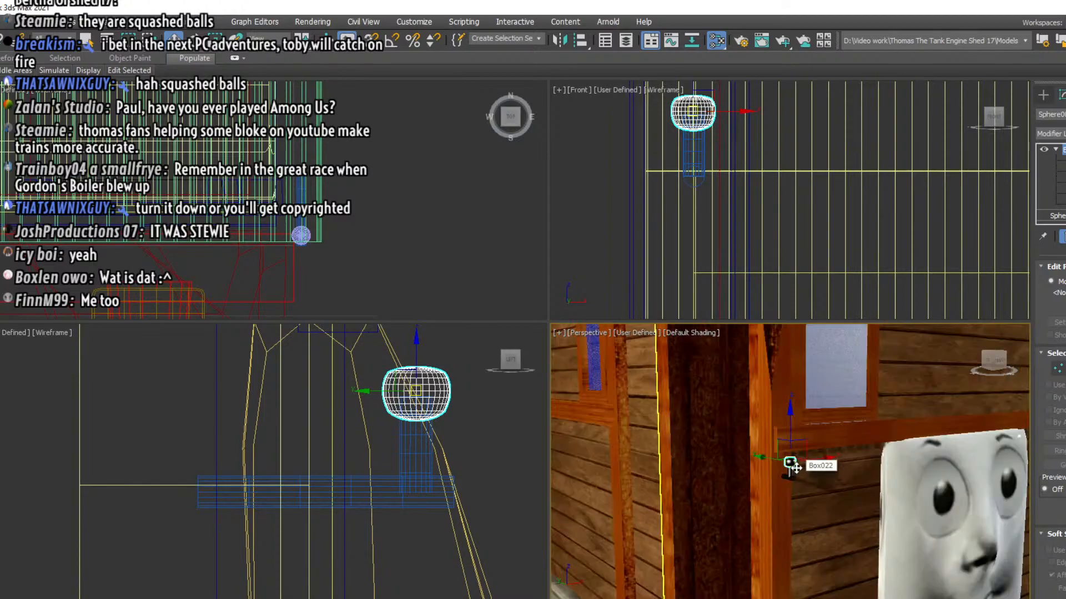
scroll(796, 468, up, 2)
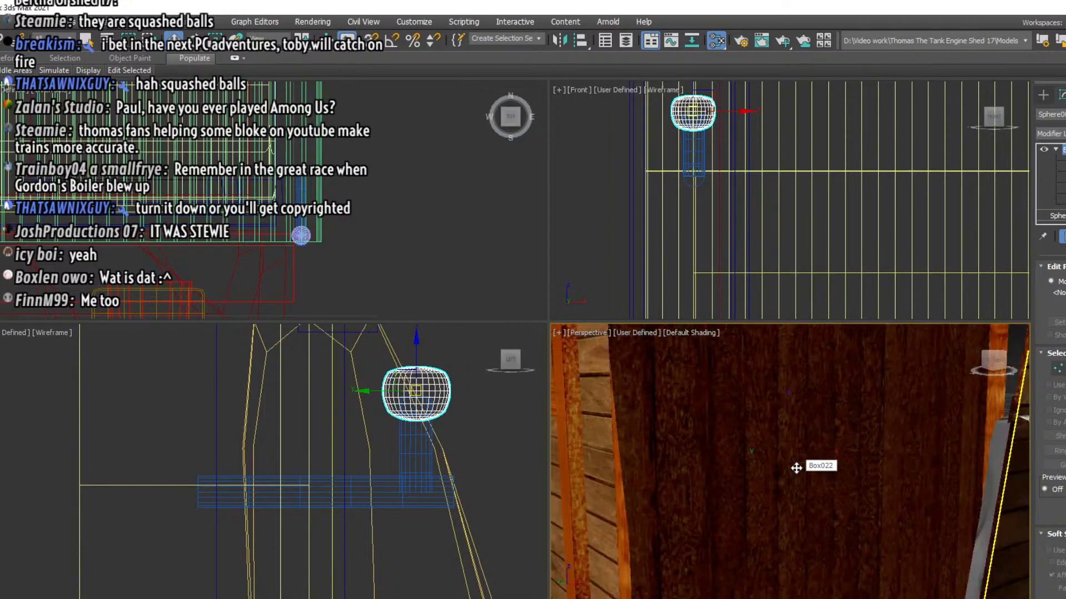
scroll(796, 468, down, 3)
scroll(795, 468, up, 1)
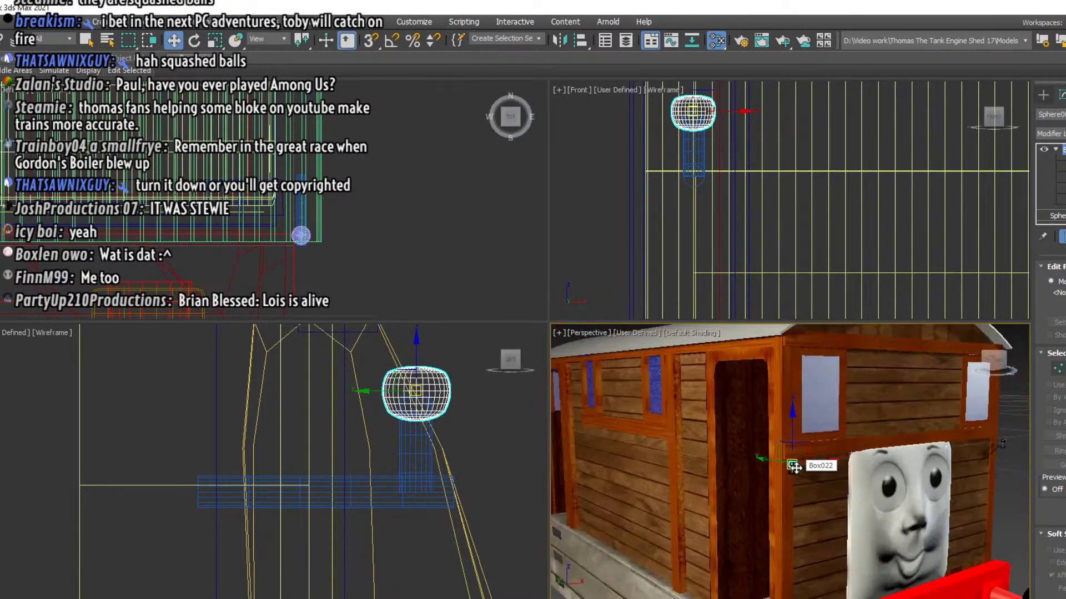
scroll(794, 468, up, 2)
scroll(793, 468, down, 1)
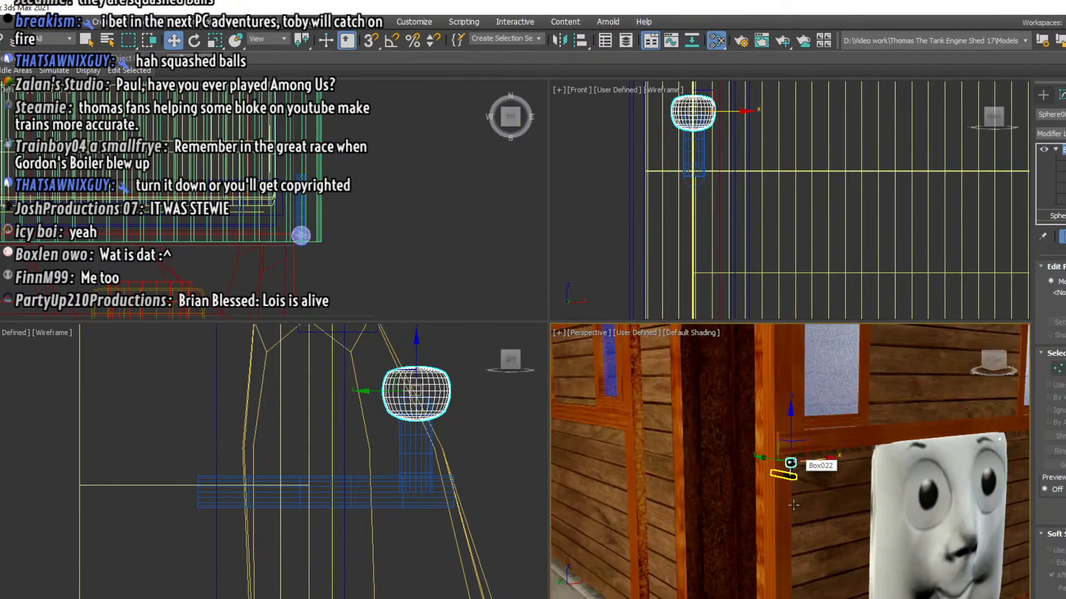
click(600, 242)
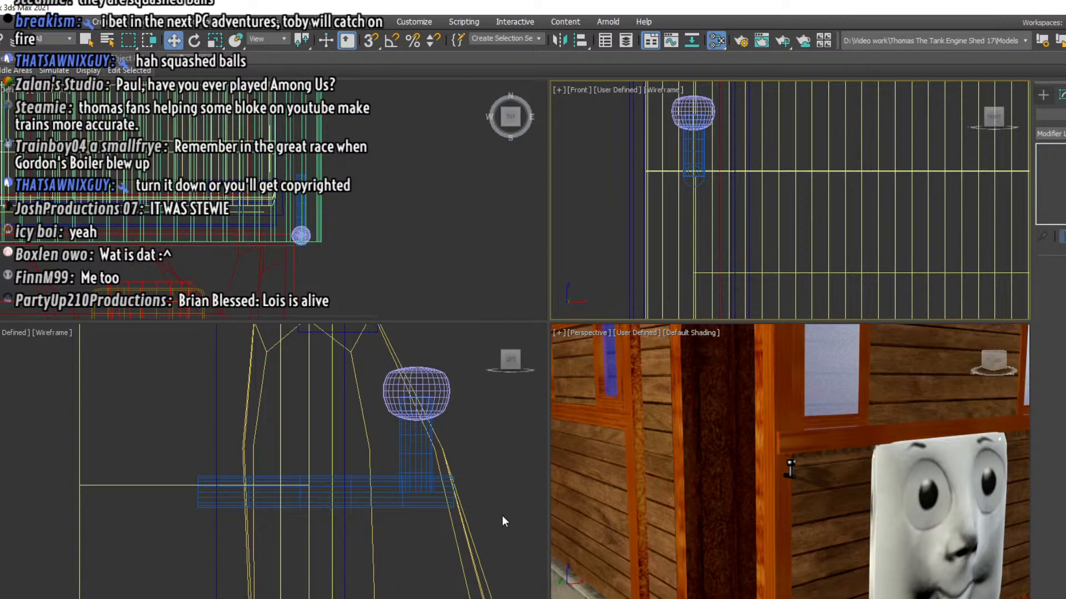
Select both fittings beside the face in the left view, leaving the face out of the selection, and clone them as a copy
drag(501, 517, 394, 380)
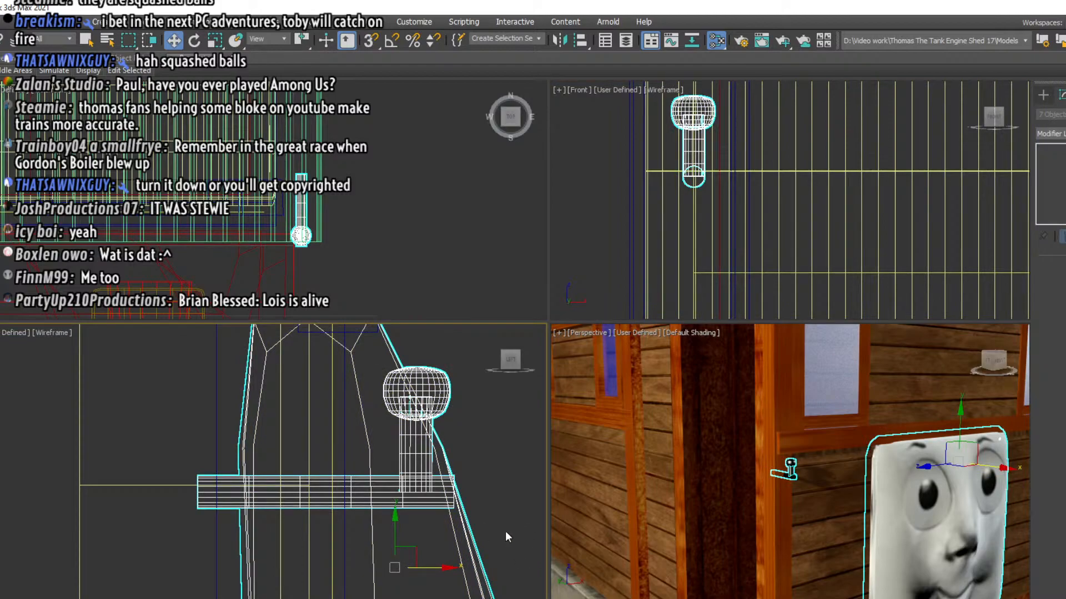
alt+click(470, 542)
right_click(491, 469)
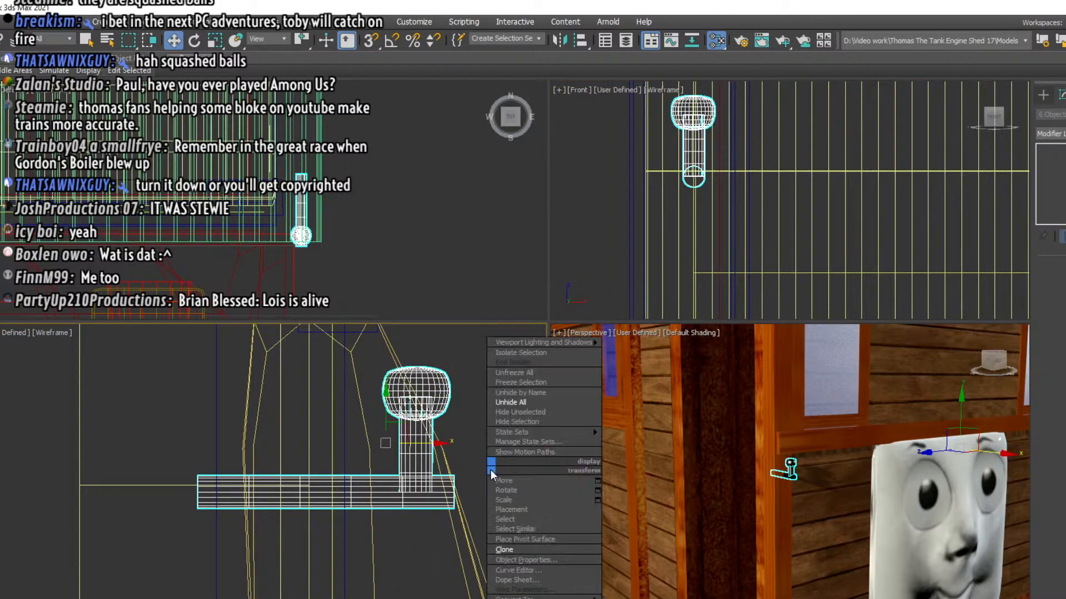
click(503, 550)
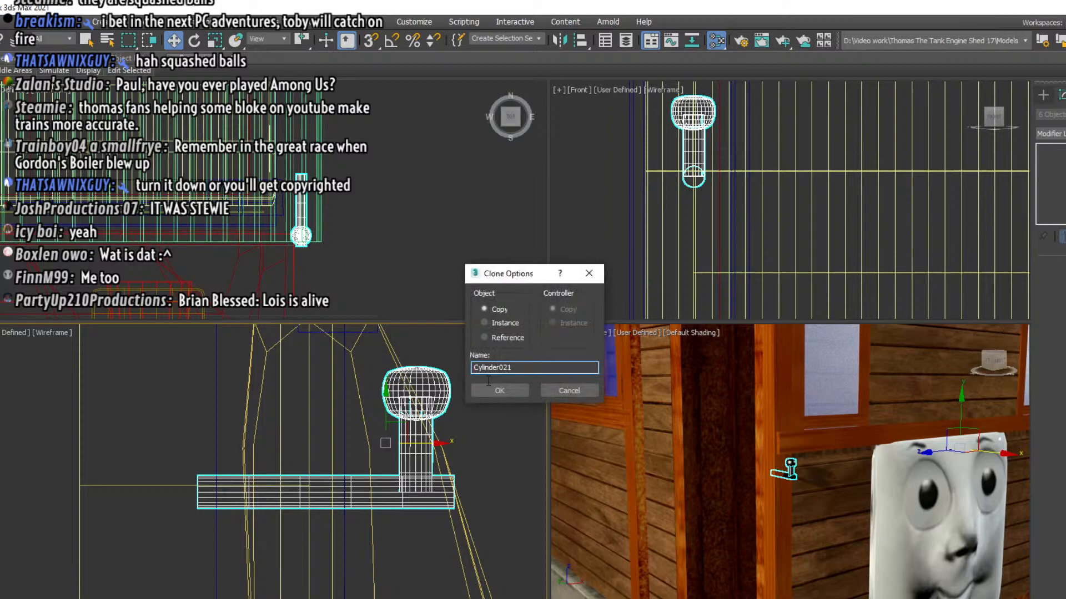
click(492, 395)
Rotate the cloned fittings about the top view's Z axis so their horizontal cylinders point the opposite way
scroll(215, 224, down, 4)
middle_drag(214, 224, 332, 215)
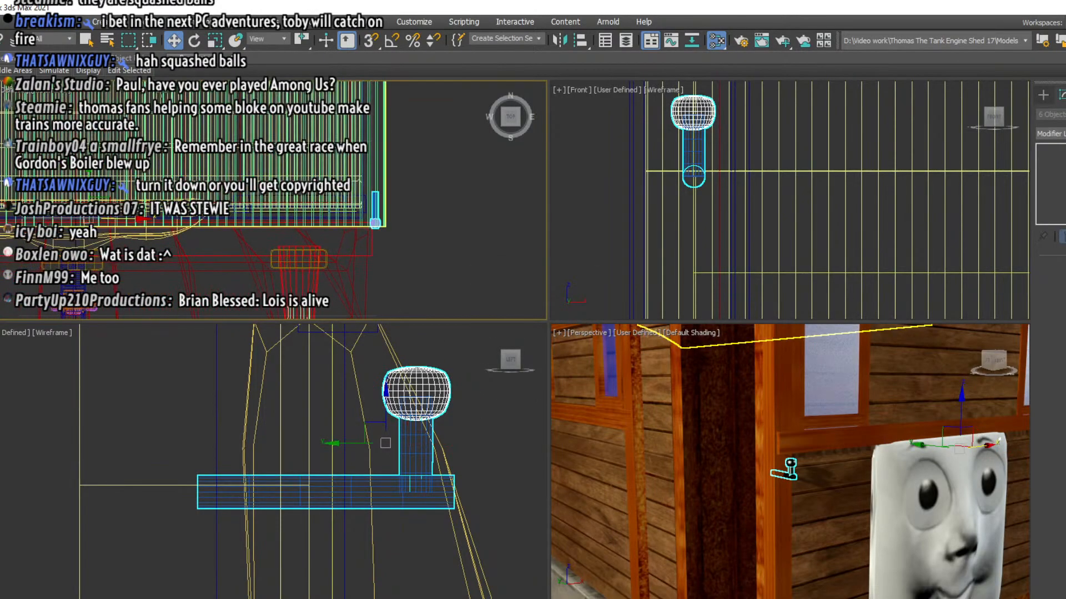
click(194, 41)
right_click(195, 41)
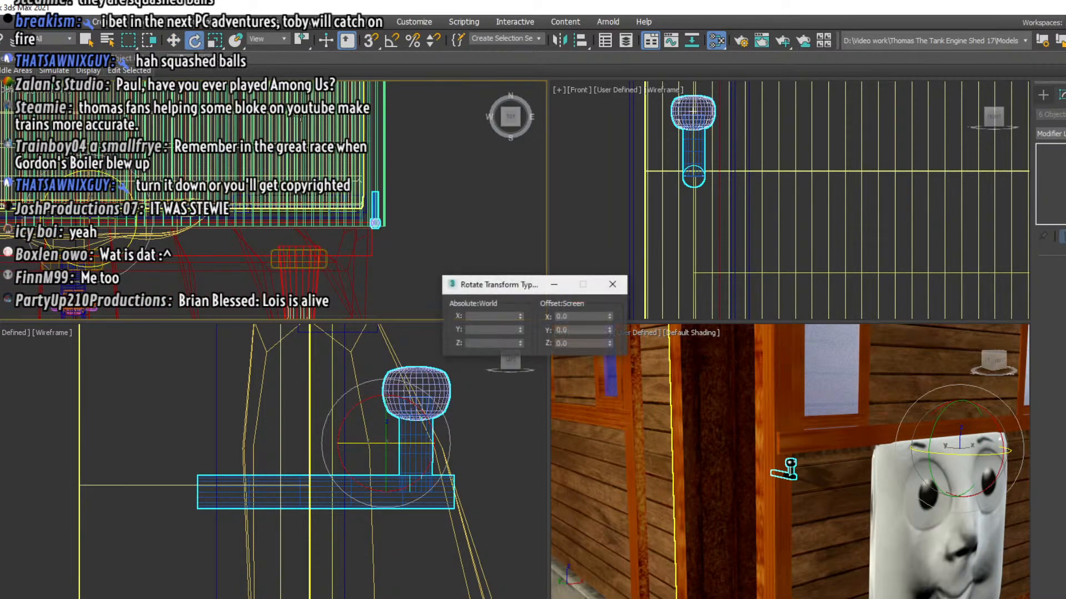
drag(611, 332, 613, 312)
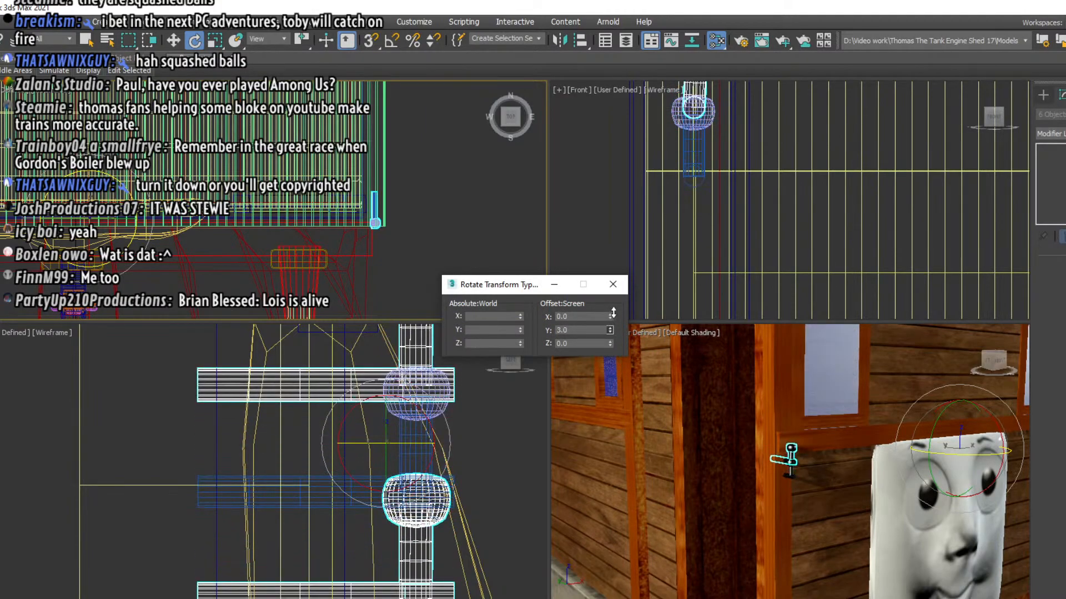
key(ctrl+z)
scroll(330, 282, down, 2)
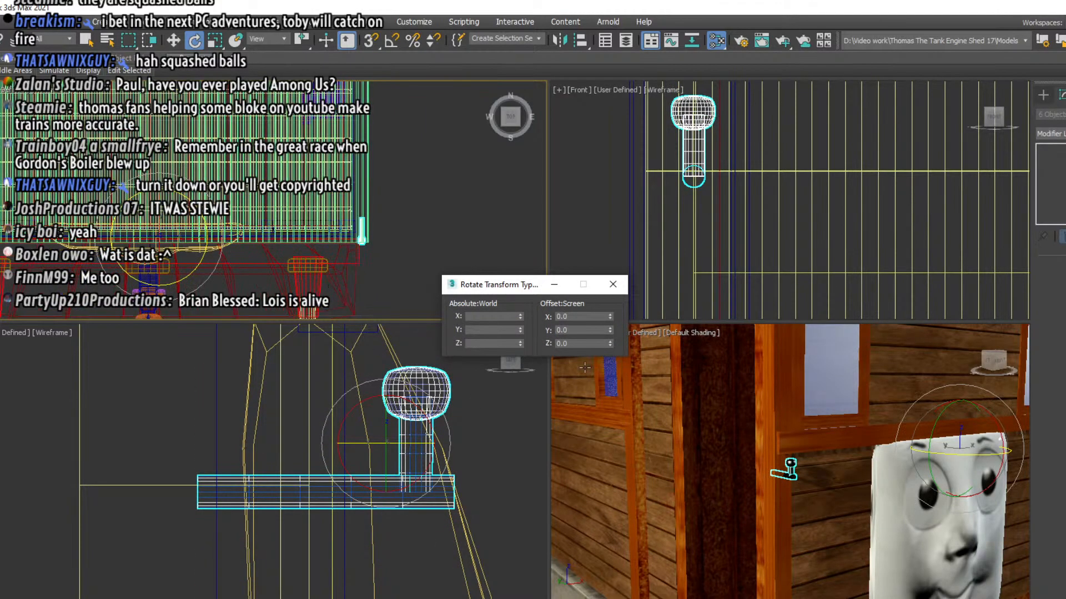
drag(610, 344, 565, 501)
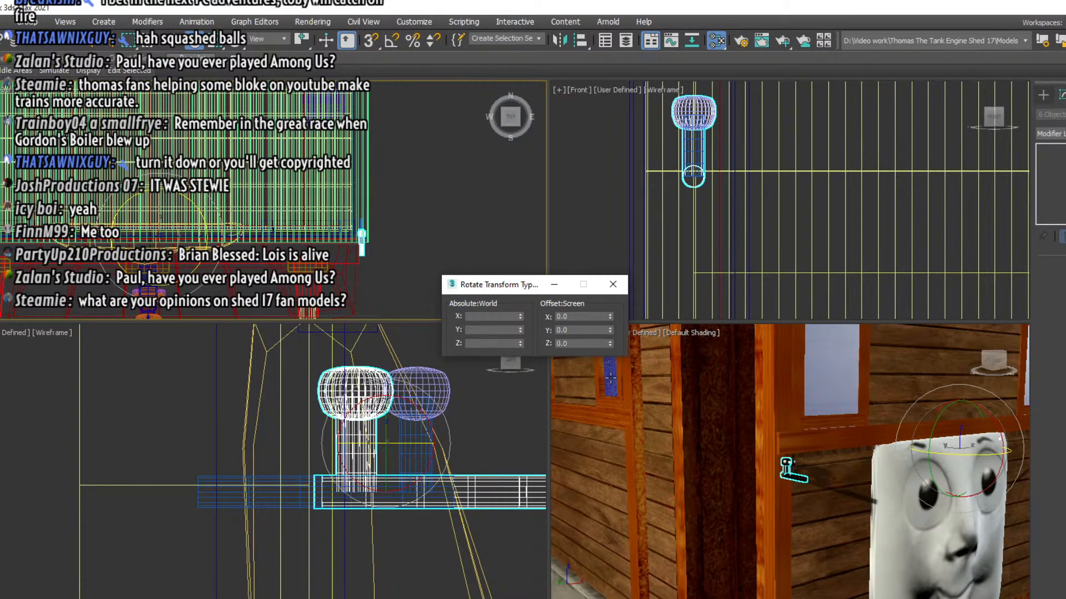
click(610, 347)
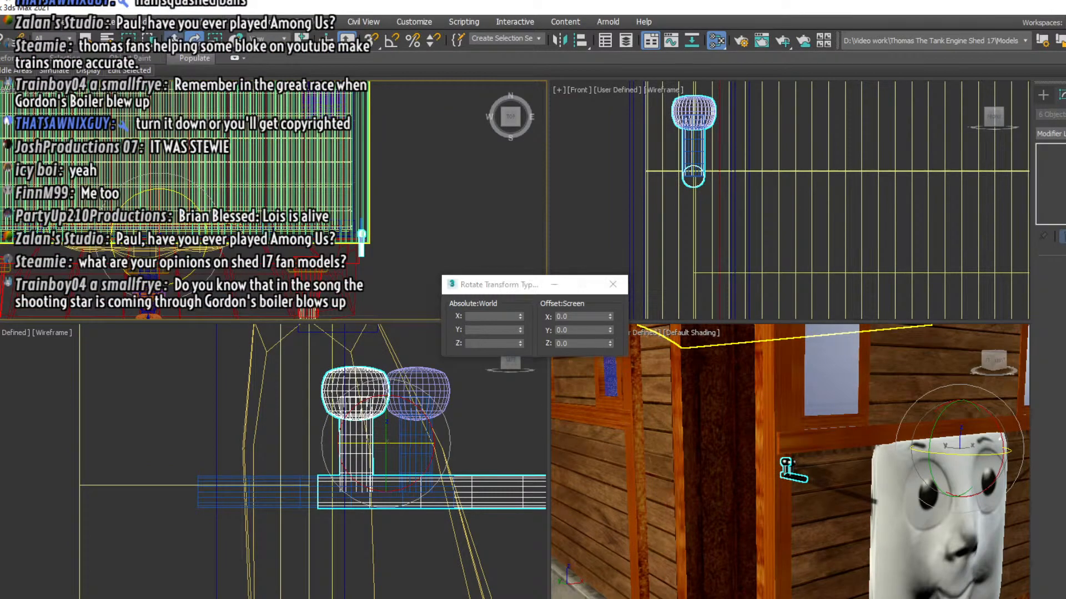
Move the rotated fittings along the engine's length in the left view onto the cab wall at the rear end, and deselect them
key(w)
scroll(238, 401, down, 3)
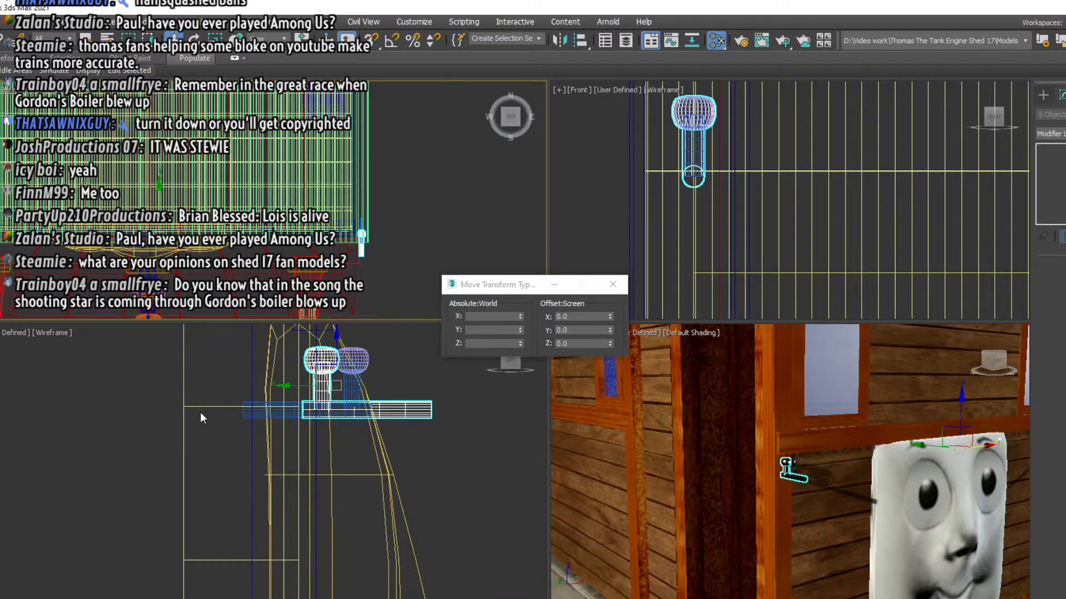
right_click(241, 411)
drag(360, 385, 19, 382)
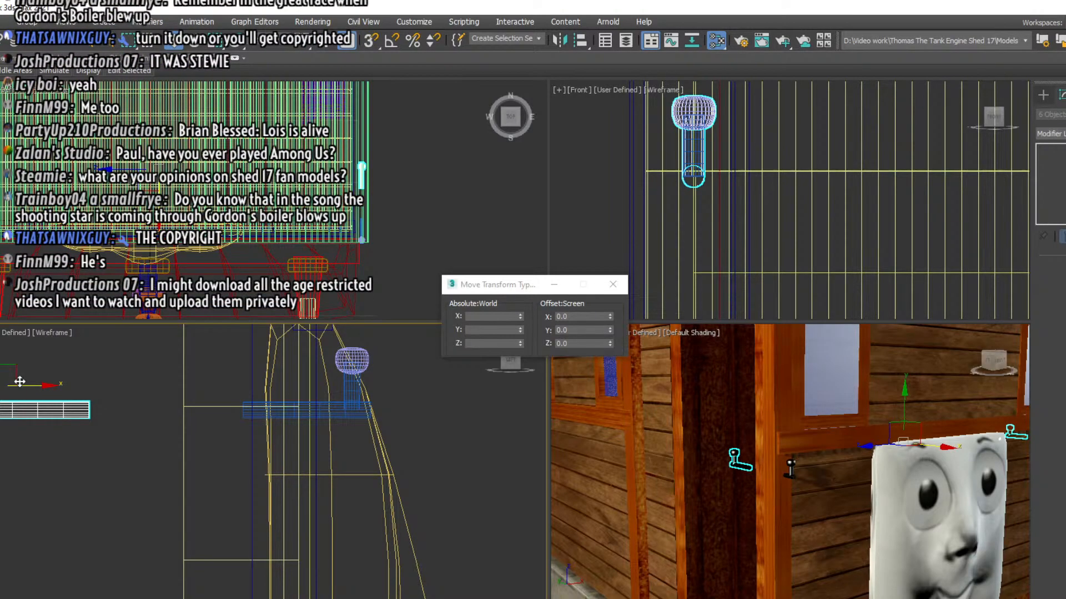
middle_drag(0, 477, 546, 487)
middle_drag(435, 483, 319, 527)
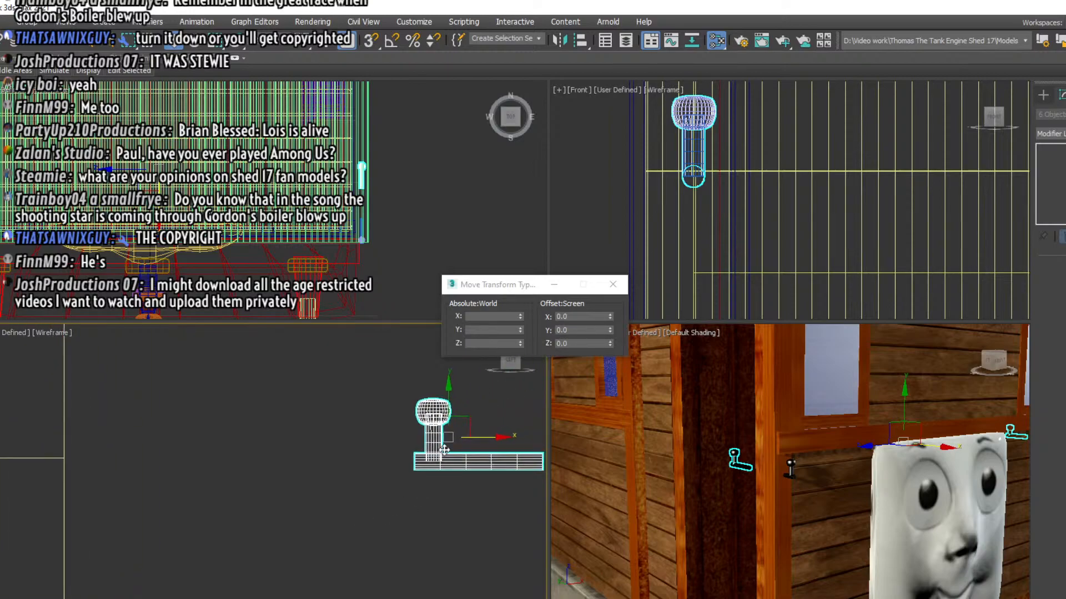
drag(476, 440, 0, 444)
scroll(149, 472, down, 7)
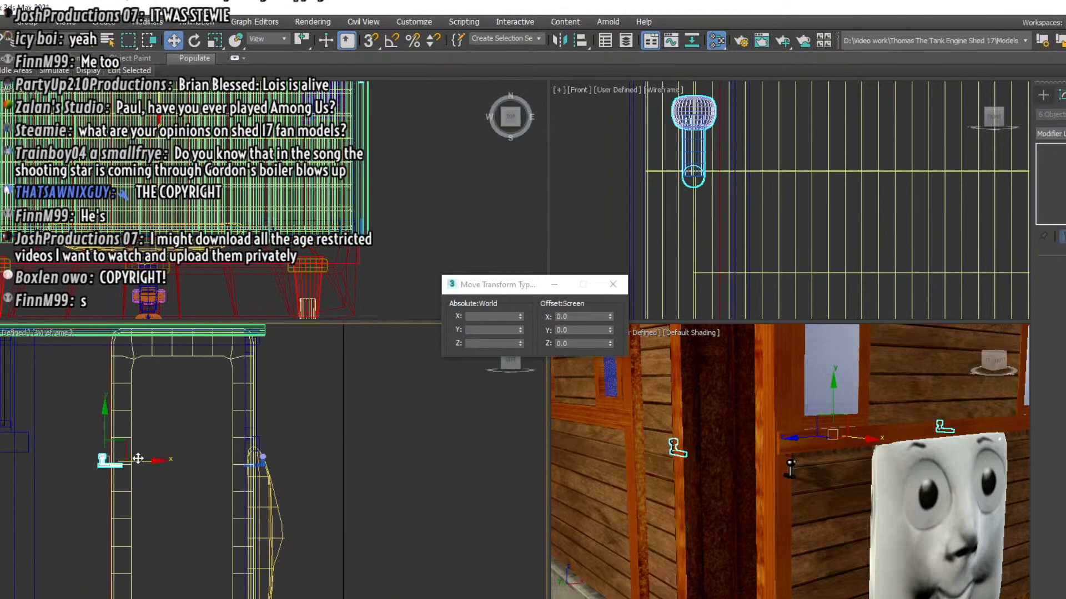
drag(138, 459, 11, 483)
middle_drag(11, 483, 298, 482)
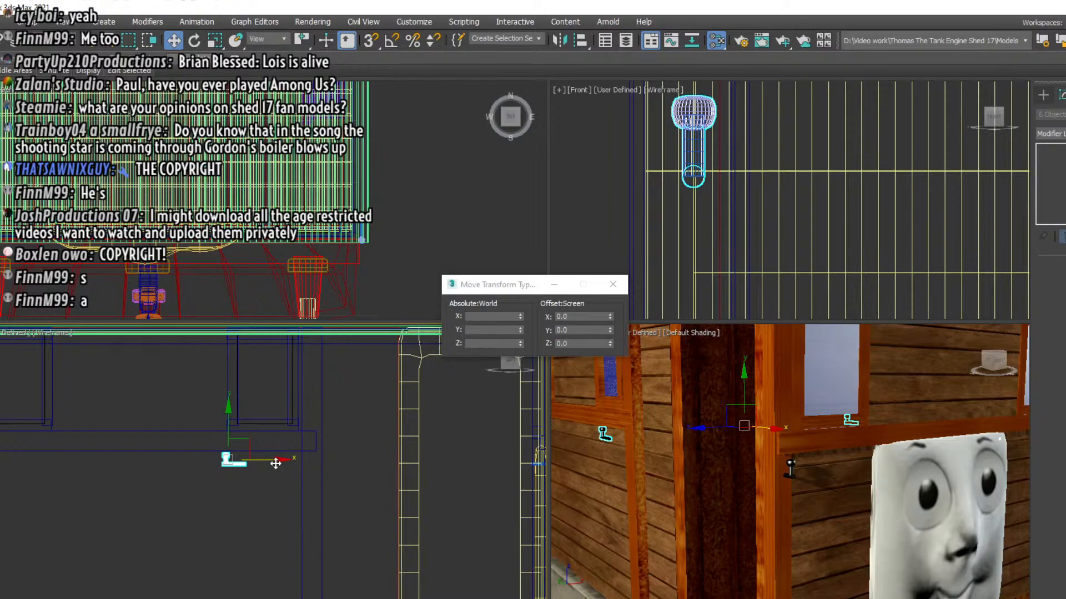
drag(276, 463, 15, 483)
middle_drag(63, 497, 390, 525)
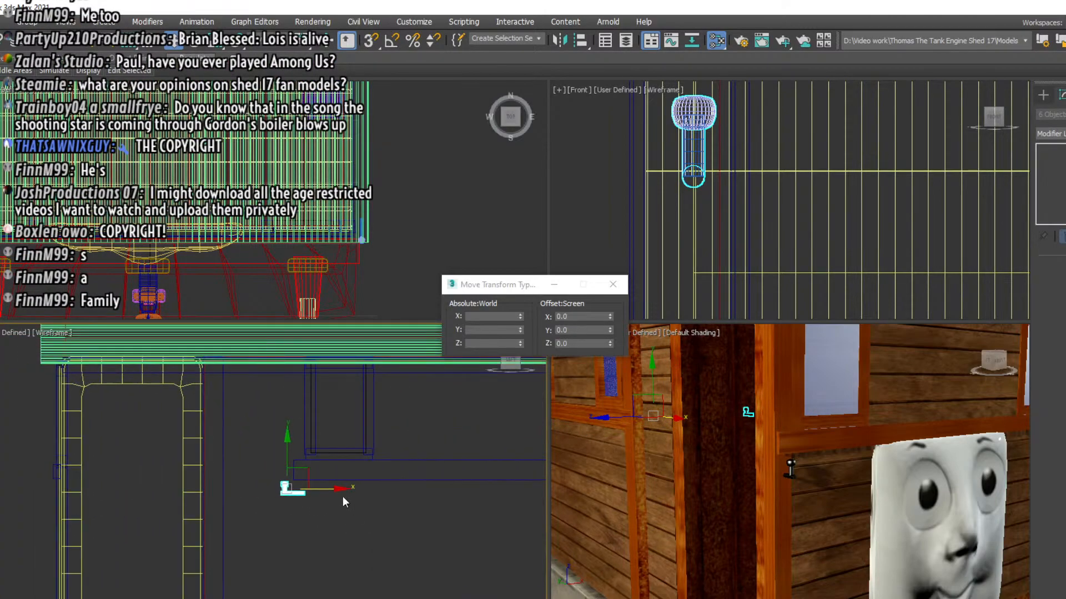
drag(338, 489, 102, 494)
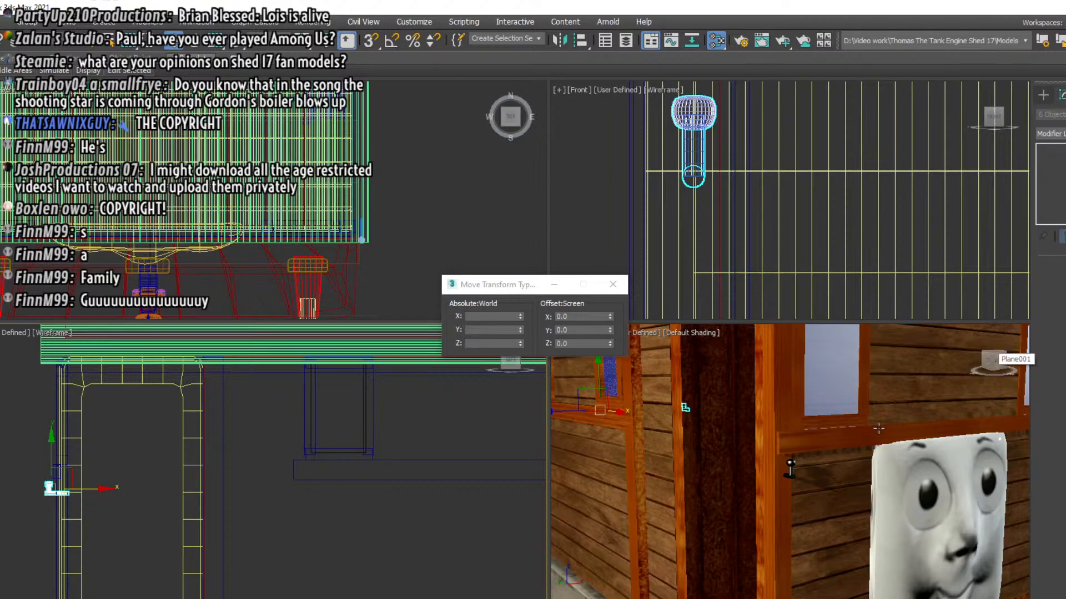
click(431, 564)
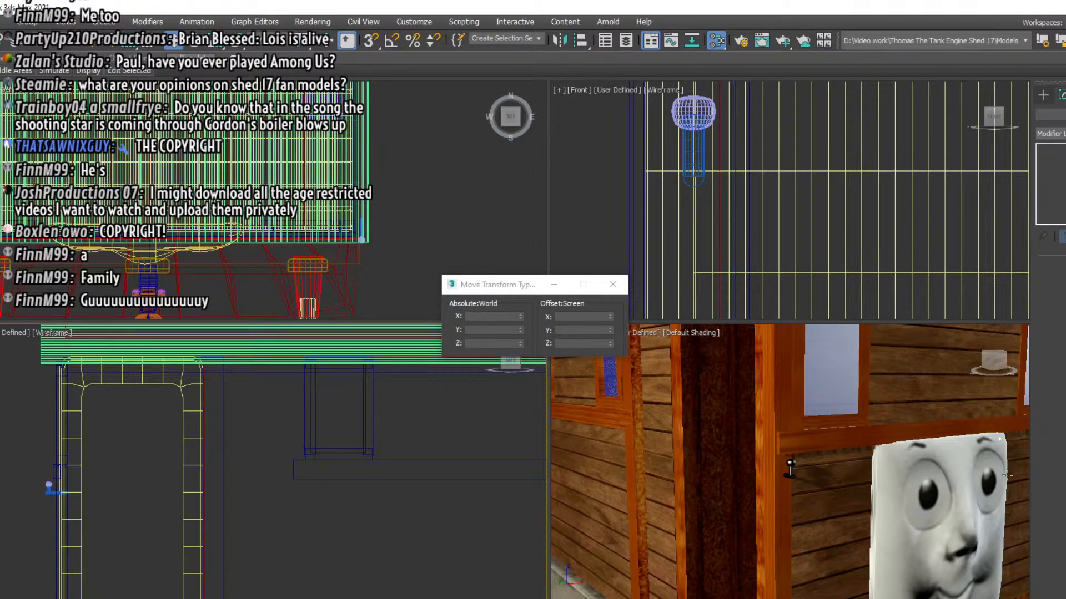
Delete the dark slatted cowcatcher beneath the red buffer beam at the engine's rear end
drag(987, 369, 1038, 371)
middle_drag(746, 504, 1057, 391)
scroll(806, 464, down, 3)
middle_drag(806, 464, 901, 459)
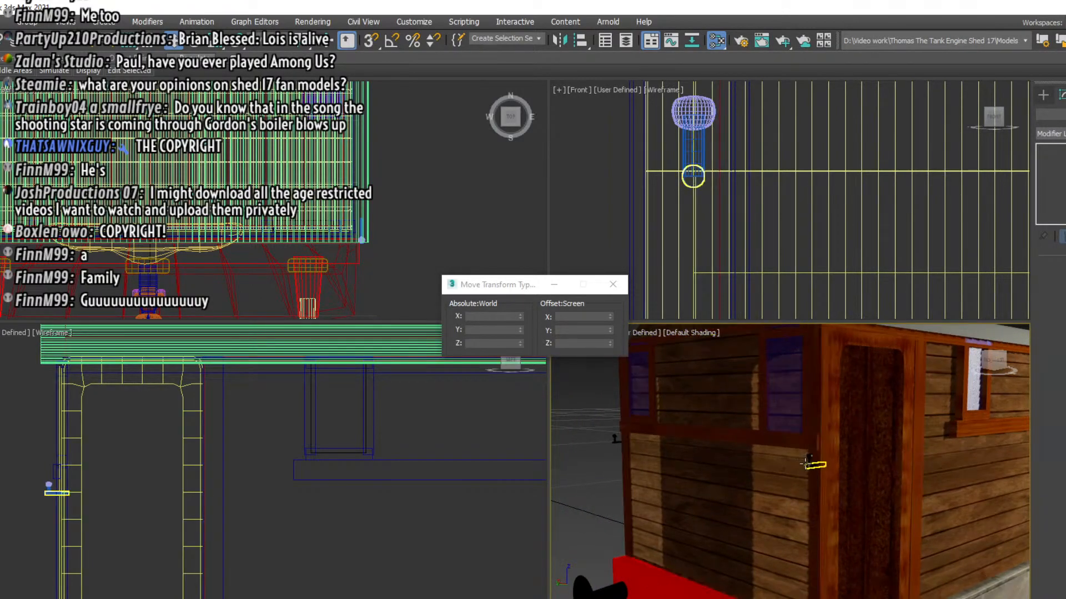
middle_drag(676, 479, 660, 332)
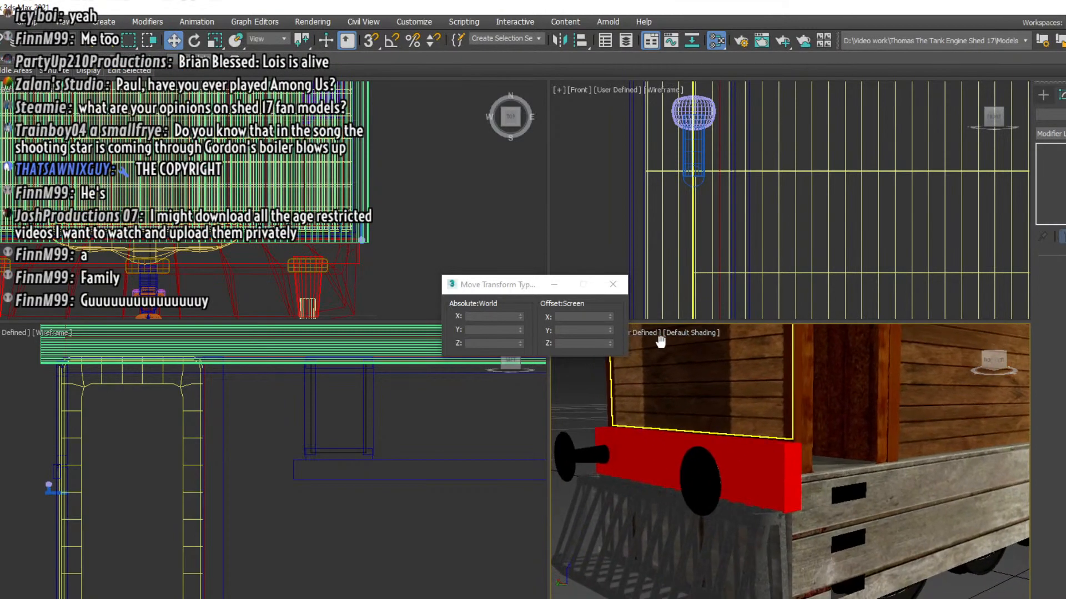
click(654, 525)
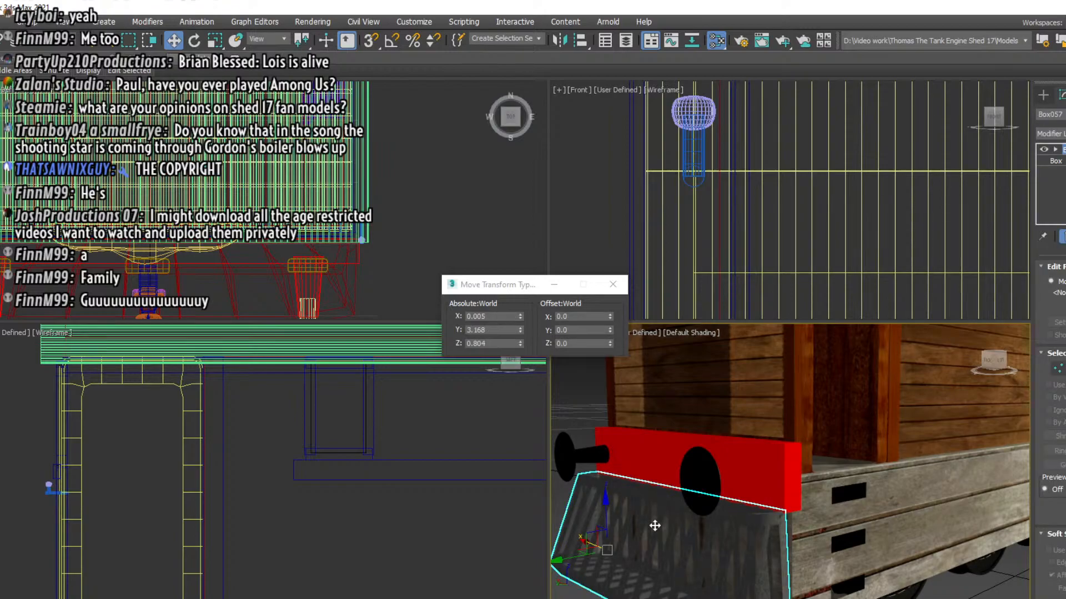
key(Delete)
Delete the rear end's red buffer beam along with both of its buffers and their mounts
scroll(351, 525, down, 5)
middle_drag(425, 545, 258, 487)
scroll(428, 572, up, 4)
mouse_move(362, 544)
middle_down()
mouse_move(388, 517)
mouse_move(370, 530)
middle_up()
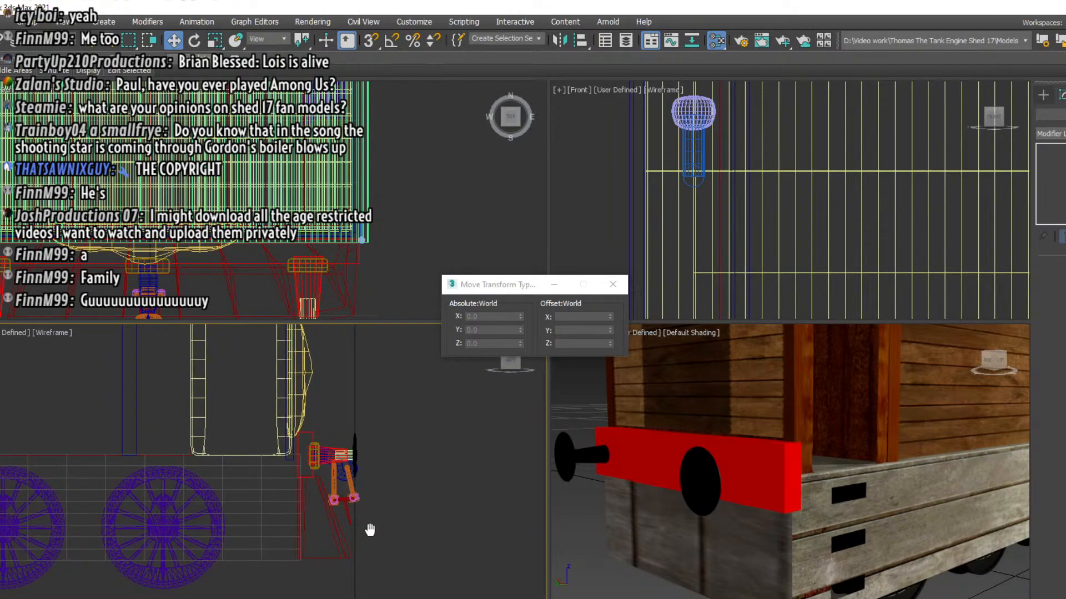
click(635, 446)
key(Delete)
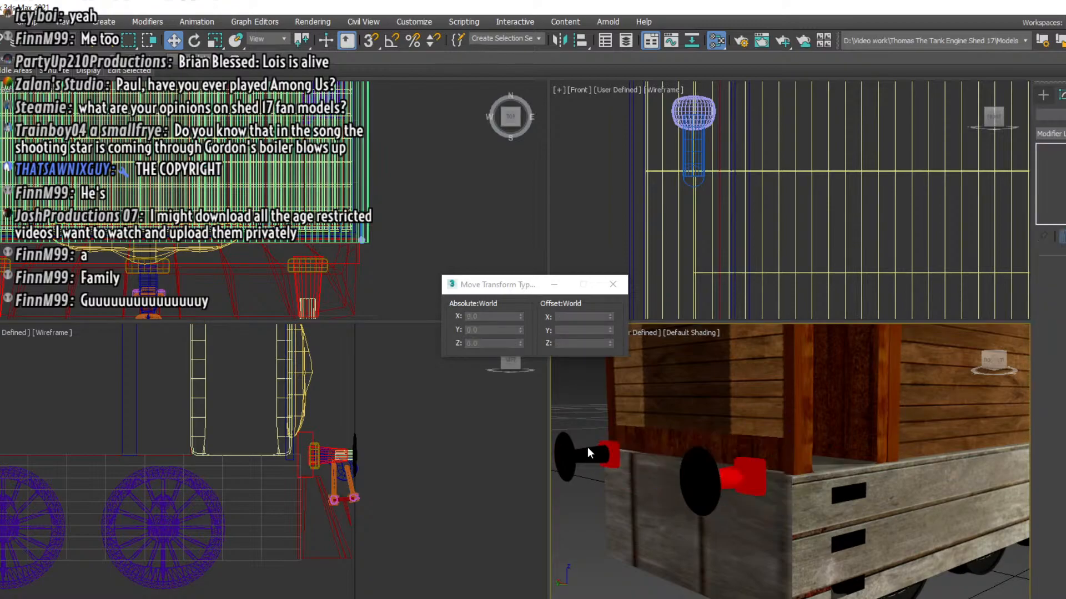
middle_drag(423, 502, 817, 490)
drag(110, 484, 95, 488)
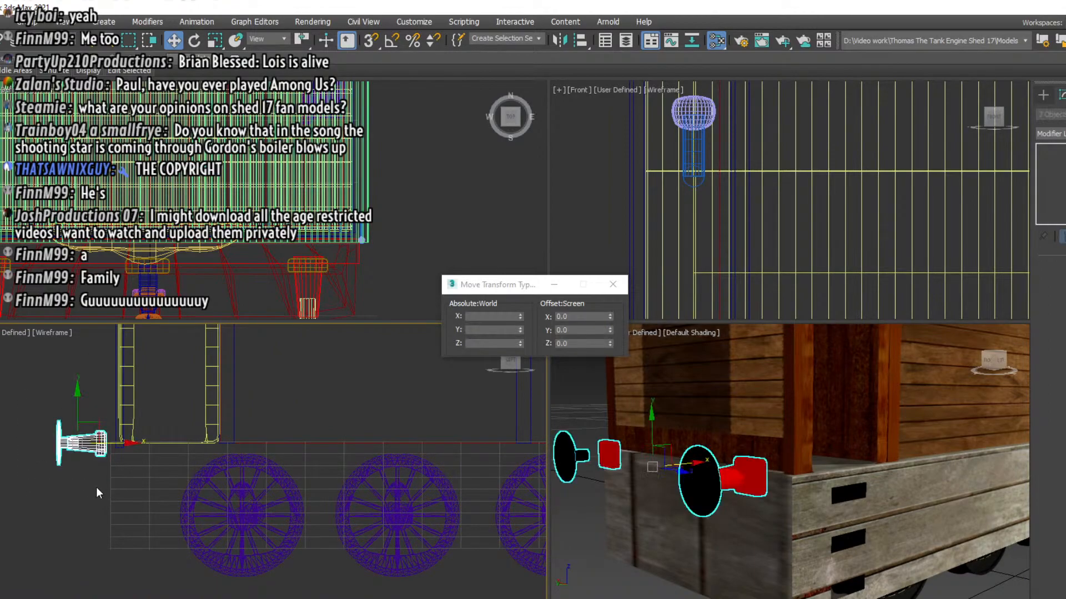
key(Delete)
Select the front buffer beam, buffers, coupling and cowcatcher in the left view and clone them as a copy
middle_drag(437, 472, 44, 466)
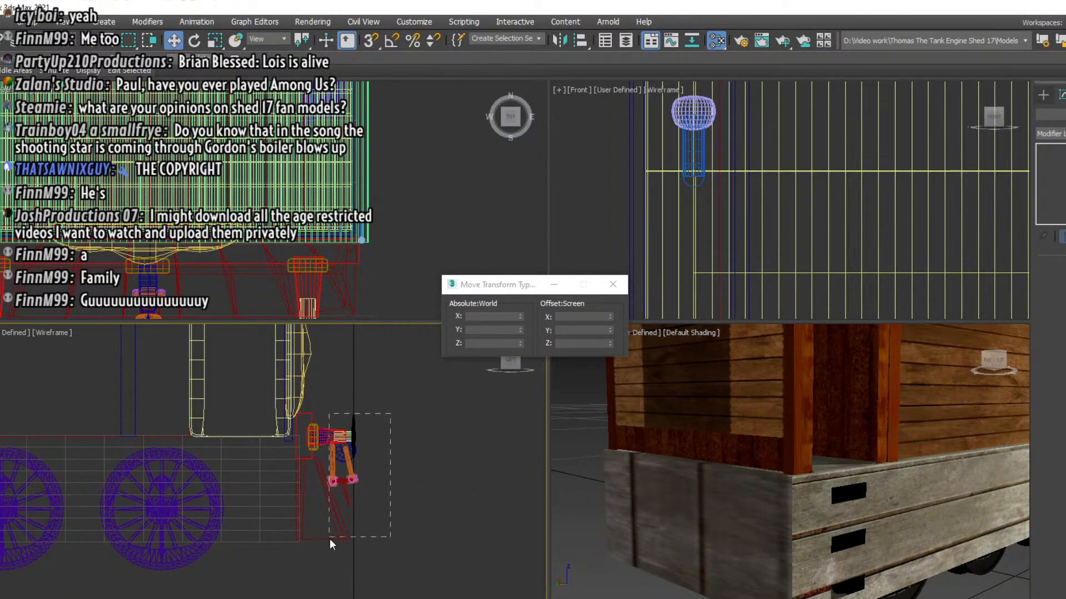
drag(308, 547, 305, 547)
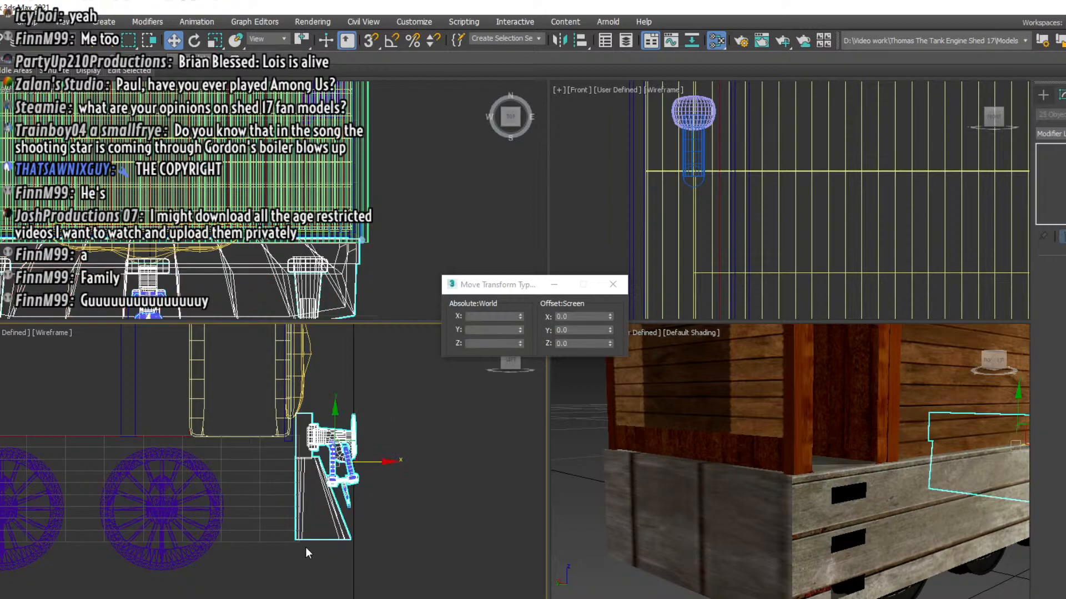
right_click(408, 522)
click(438, 583)
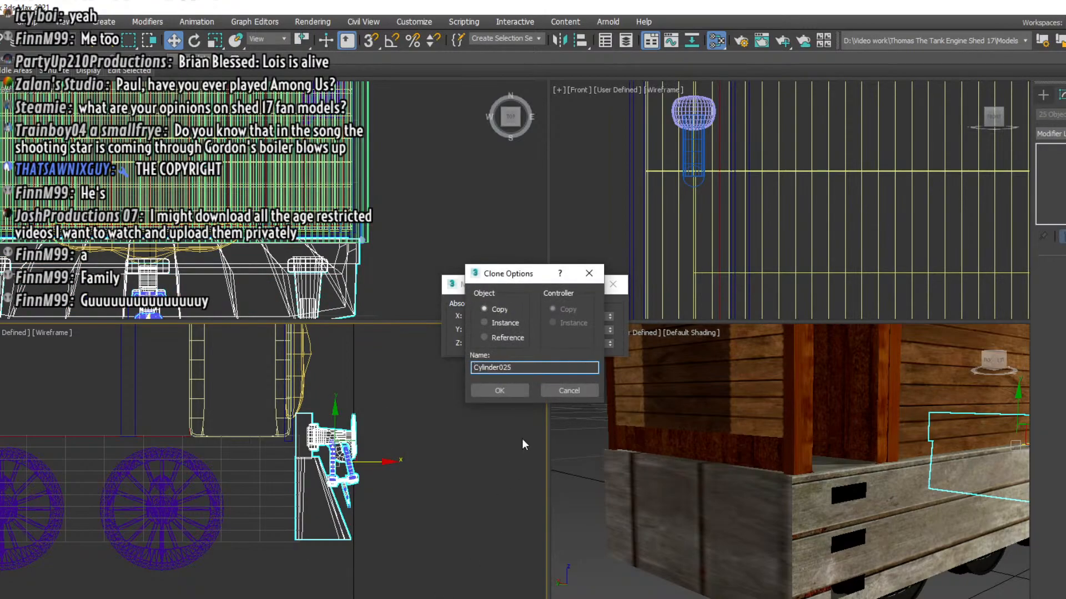
click(488, 394)
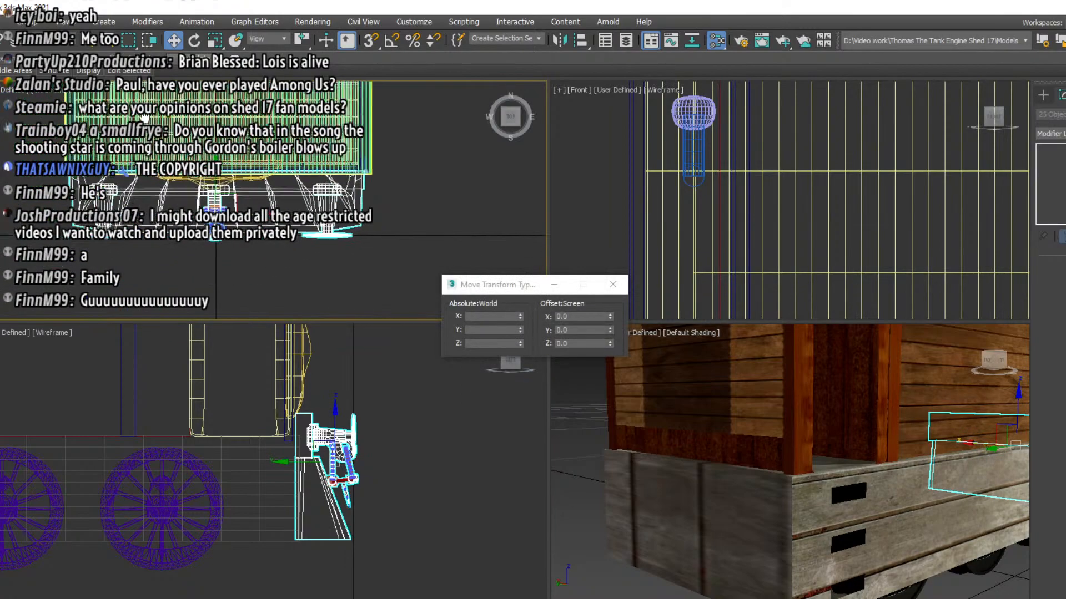
Rotate the cloned buffer beam and cowcatcher assembly about the top view's Z axis to face the engine's rear
key(e)
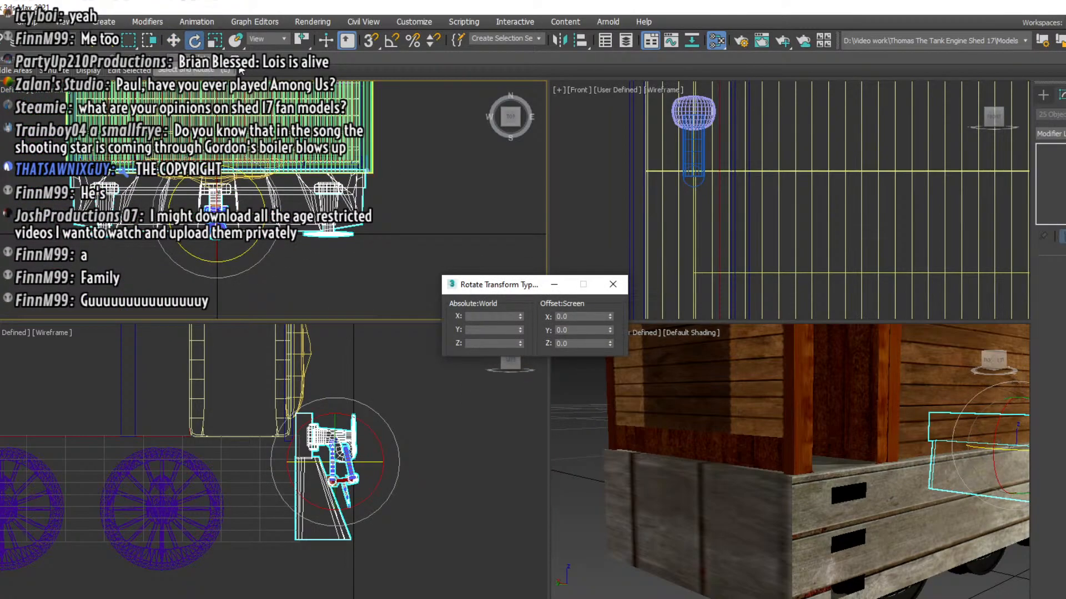
click(609, 328)
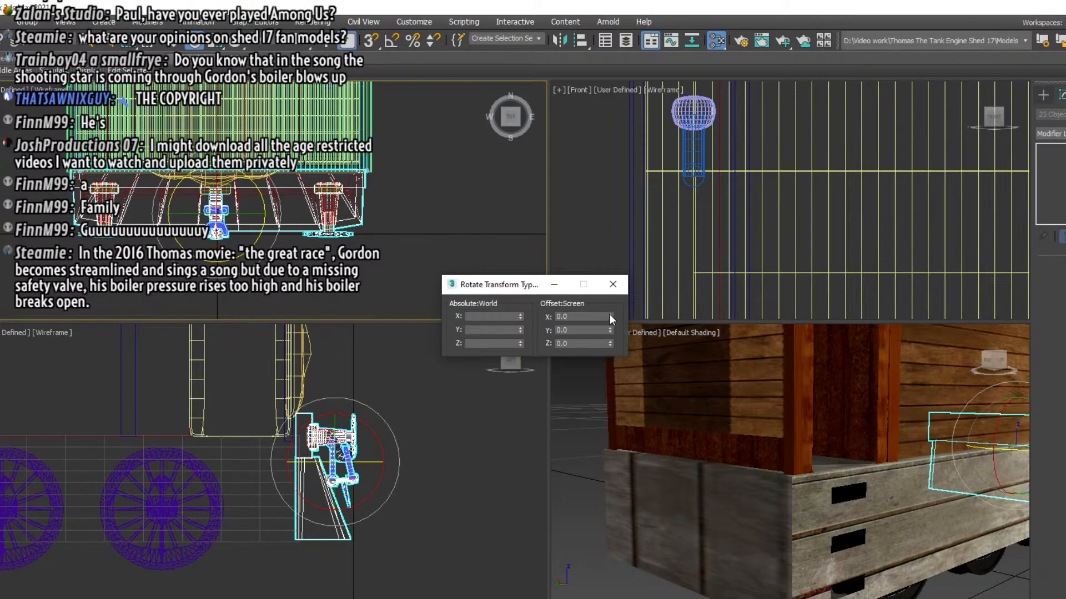
drag(609, 315, 611, 284)
key(ctrl+z)
drag(609, 345, 648, 515)
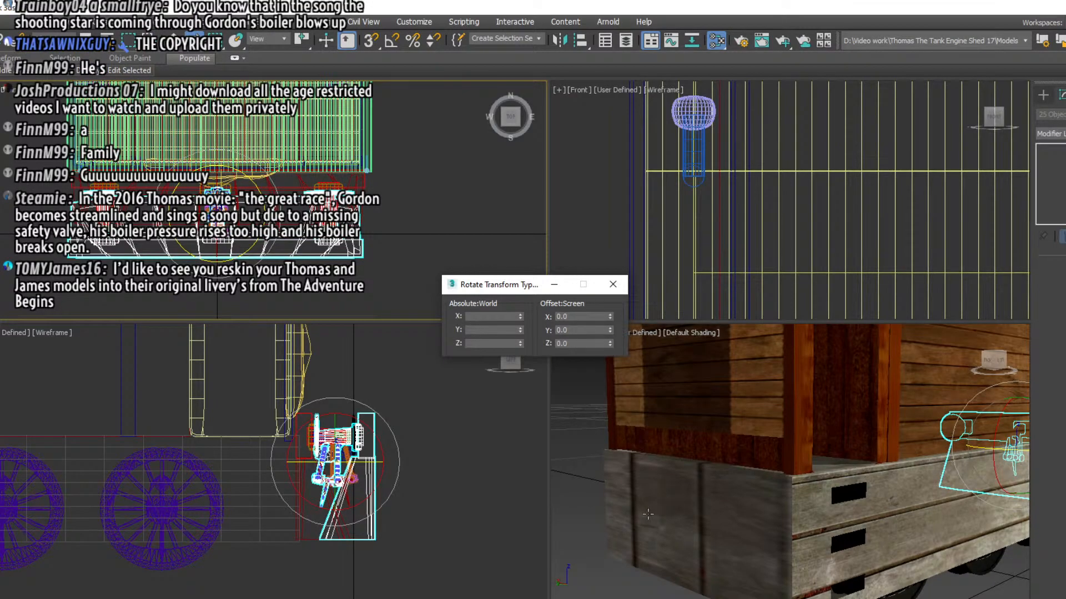
Move the cloned assembly along the engine's length in the left view until its buffer beam sits against the rear end
key(w)
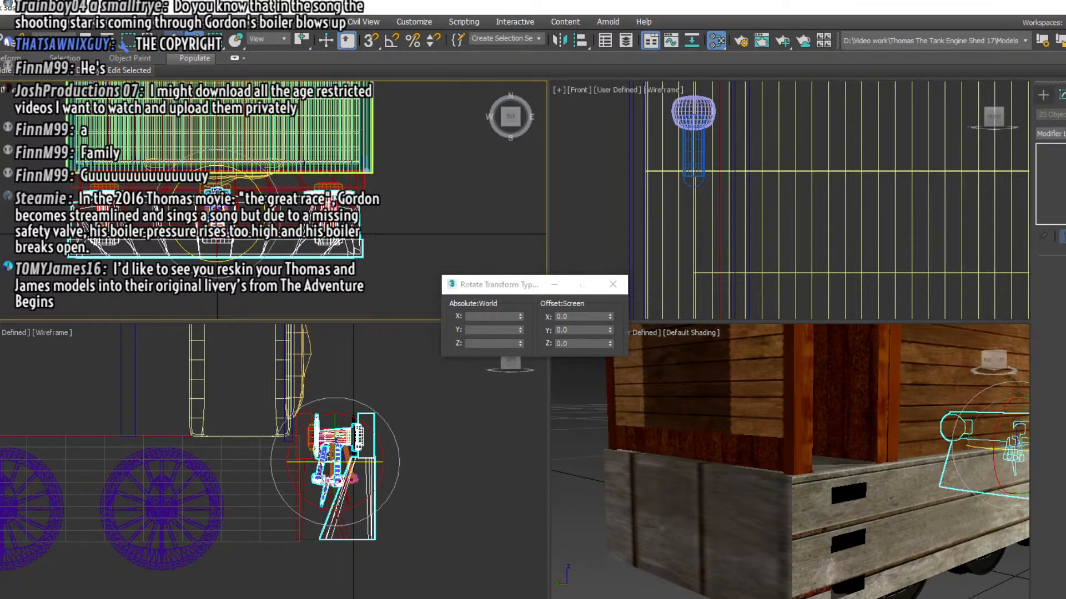
click(42, 445)
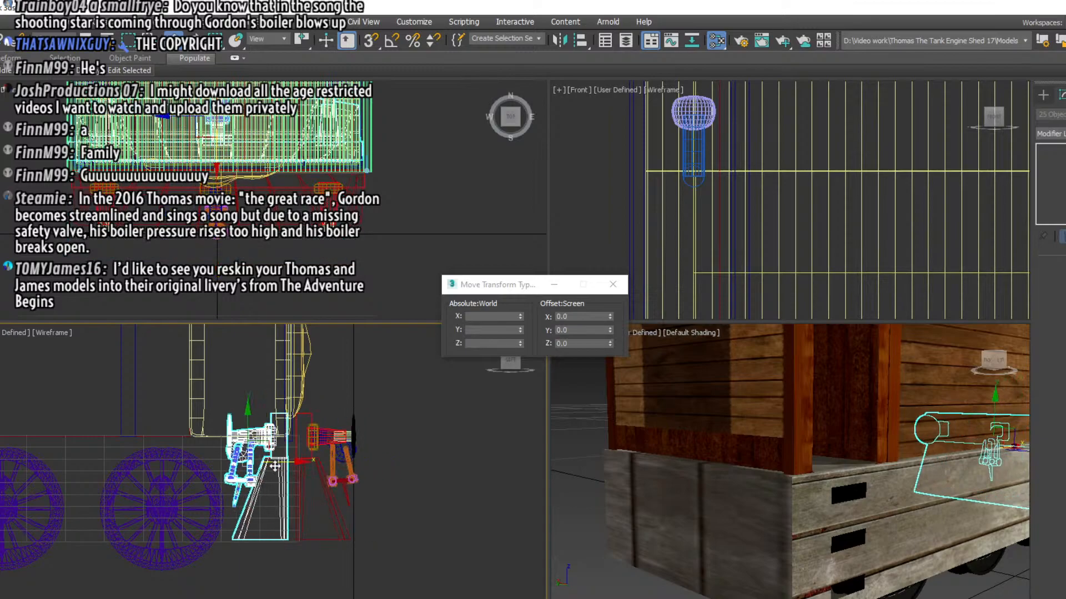
middle_drag(42, 396, 509, 407)
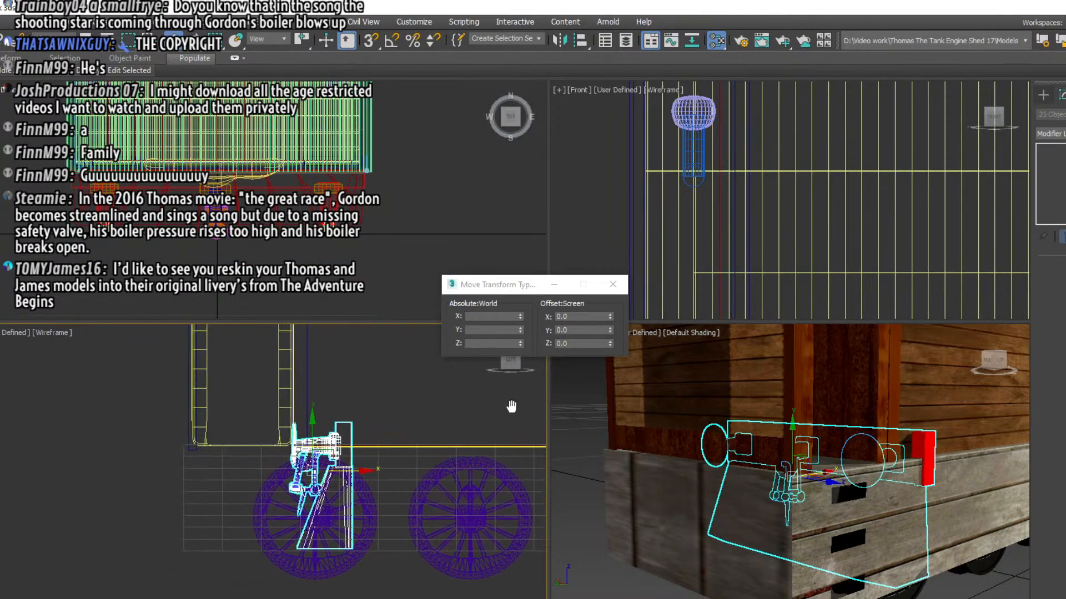
drag(358, 473, 198, 494)
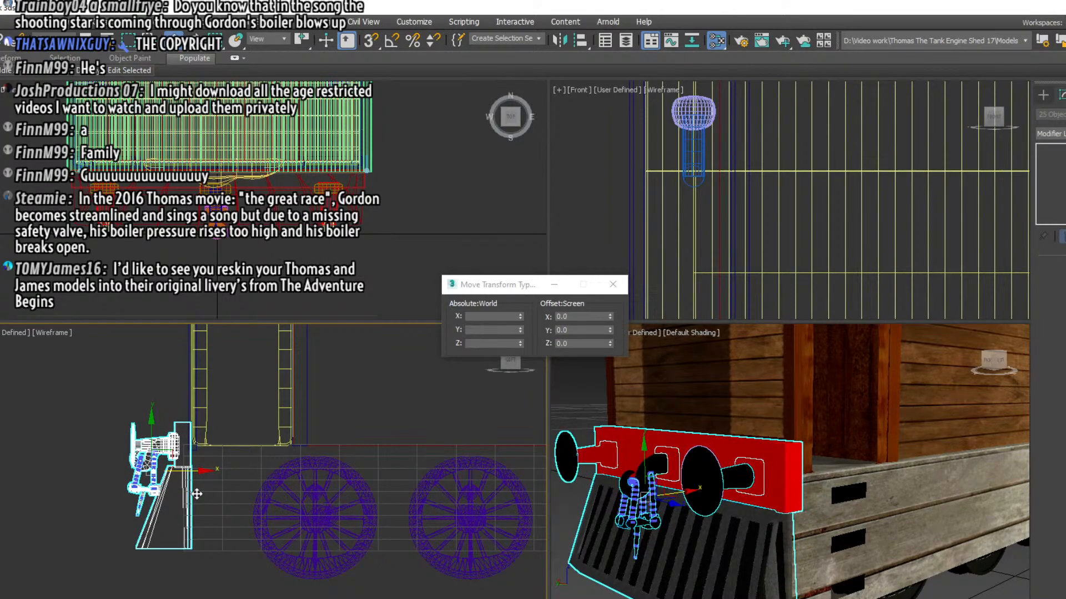
scroll(199, 494, down, 3)
middle_drag(290, 476, 219, 482)
scroll(637, 415, down, 3)
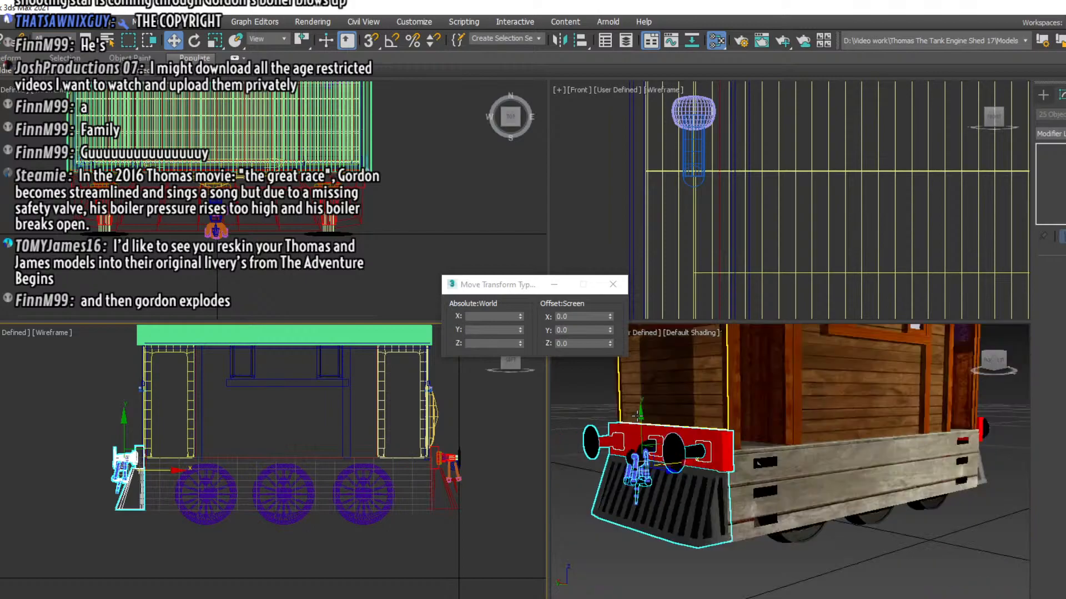
Examine the cloned rear assembly and compare the reference photos of the engine's front and rear lamps
middle_drag(637, 415, 674, 499)
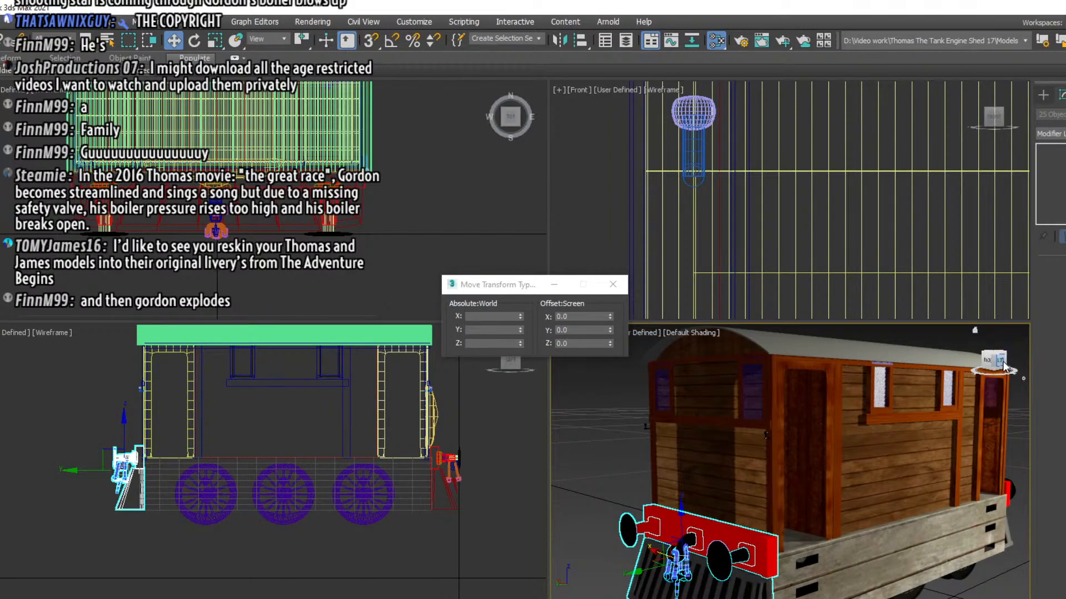
alt+middle_drag(933, 355, 642, 336)
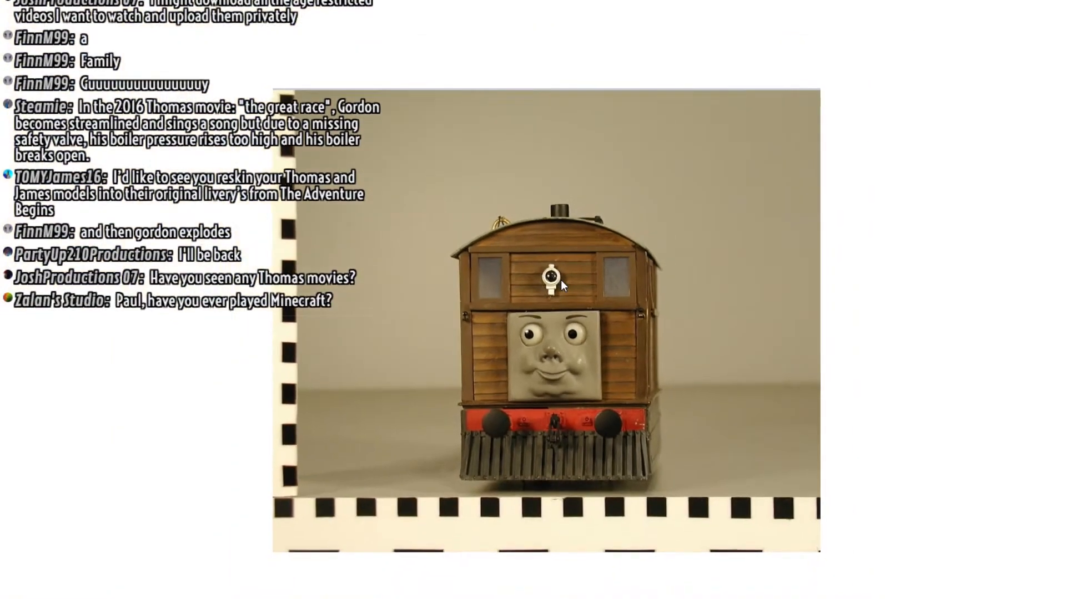
key(Right)
key(Left)
key(Left)
scroll(536, 266, up, 3)
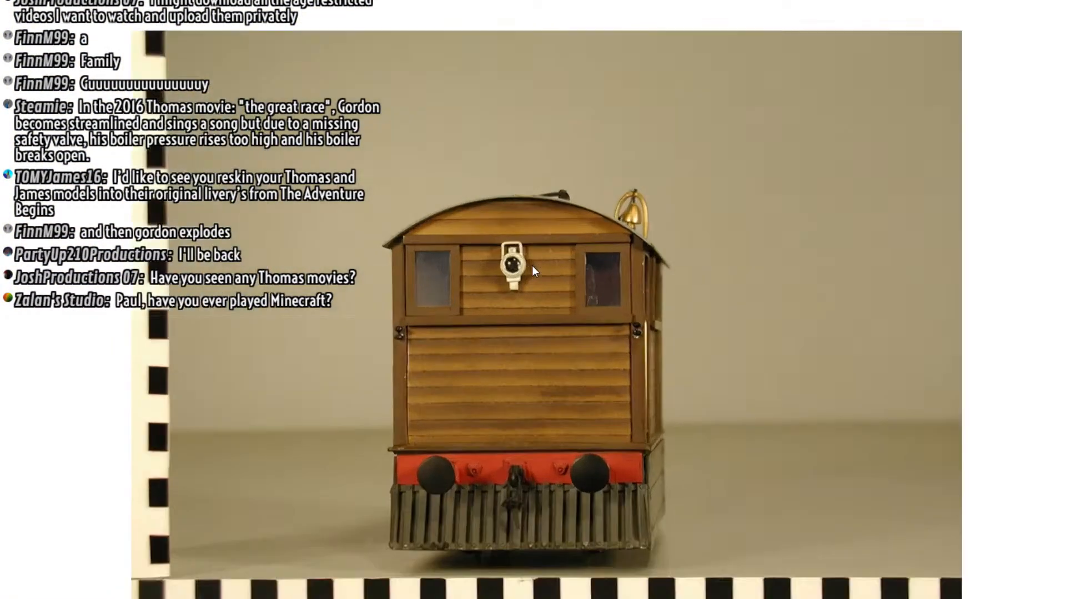
scroll(525, 275, down, 3)
key(Right)
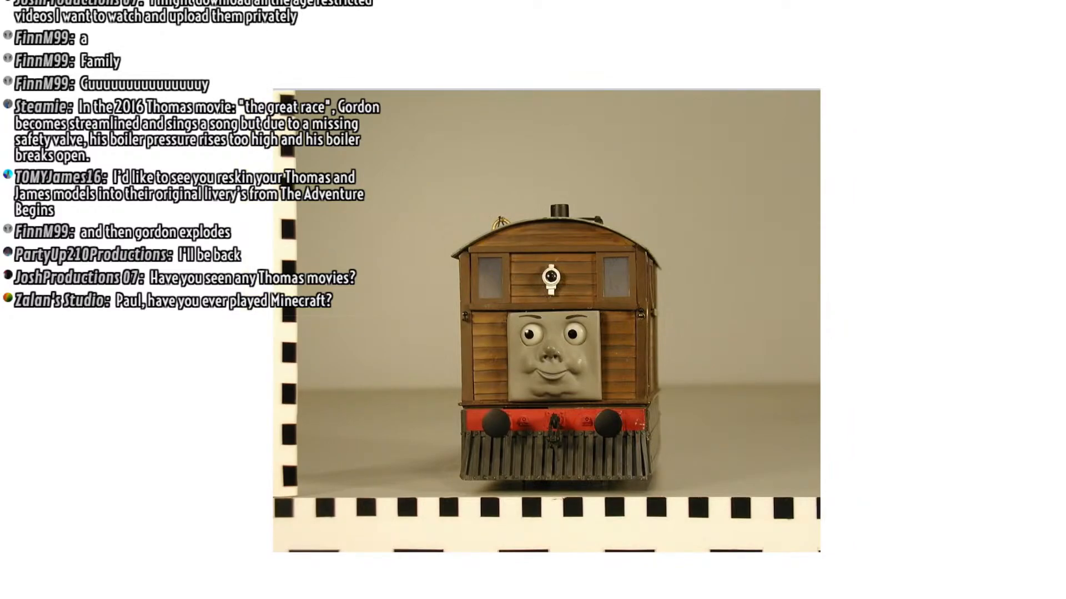
key(alt+Tab)
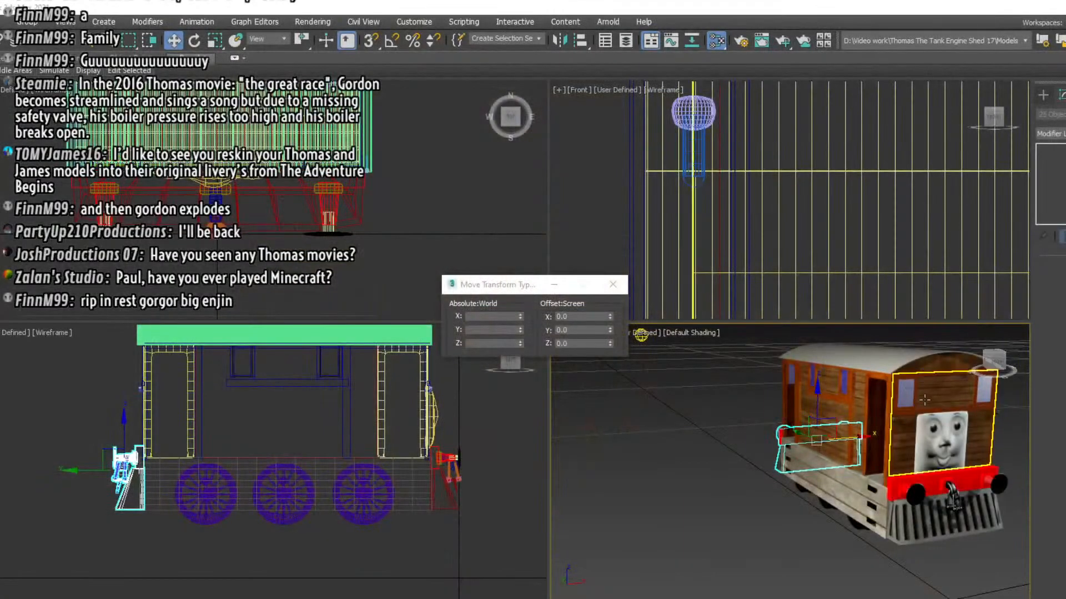
Create a small sphere in the front view, centred on the upper wooden panel between the two front windows
alt+middle_drag(641, 335, 702, 472)
scroll(734, 447, up, 5)
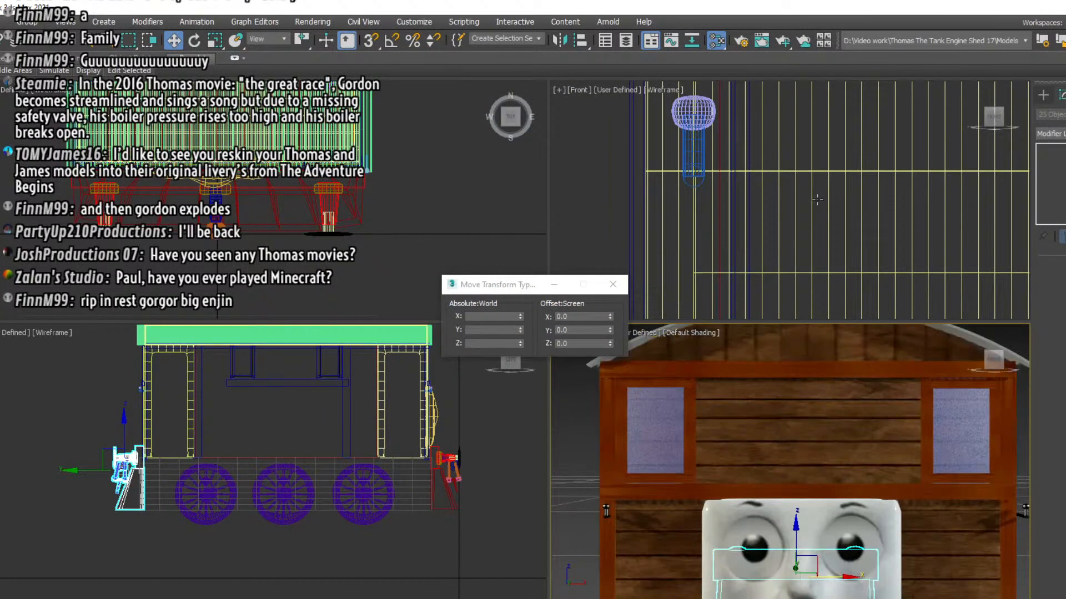
middle_drag(859, 216, 662, 262)
scroll(661, 262, down, 4)
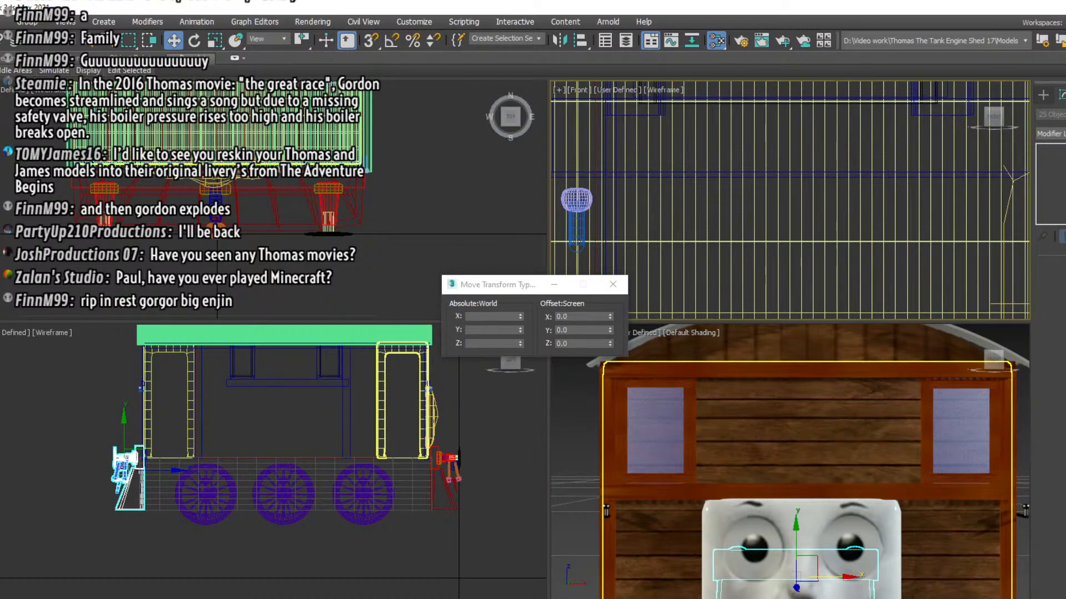
key(m)
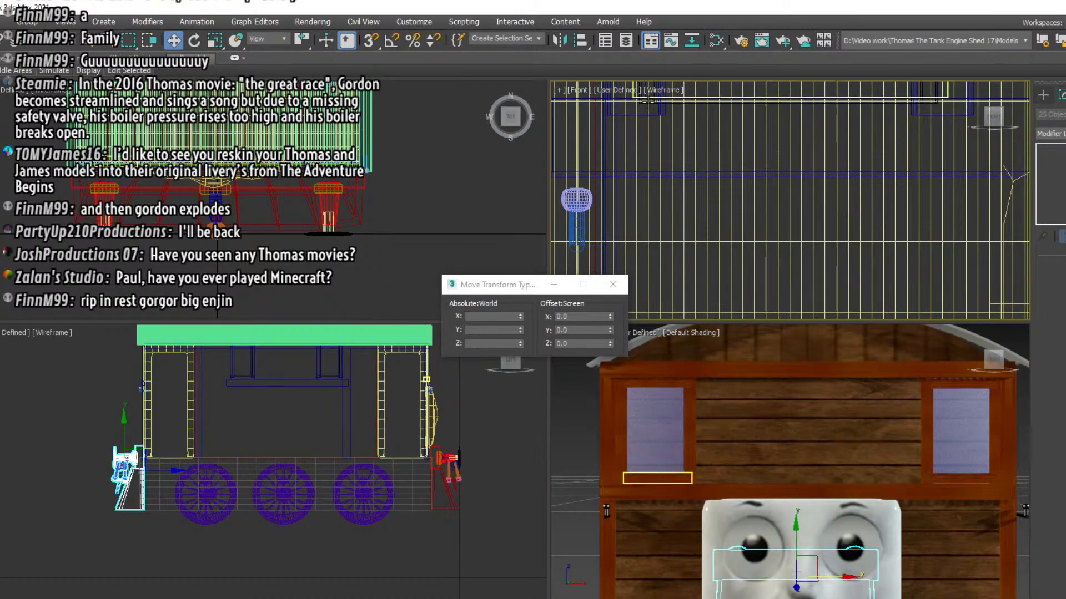
scroll(761, 182, down, 2)
middle_drag(761, 181, 669, 284)
click(1042, 95)
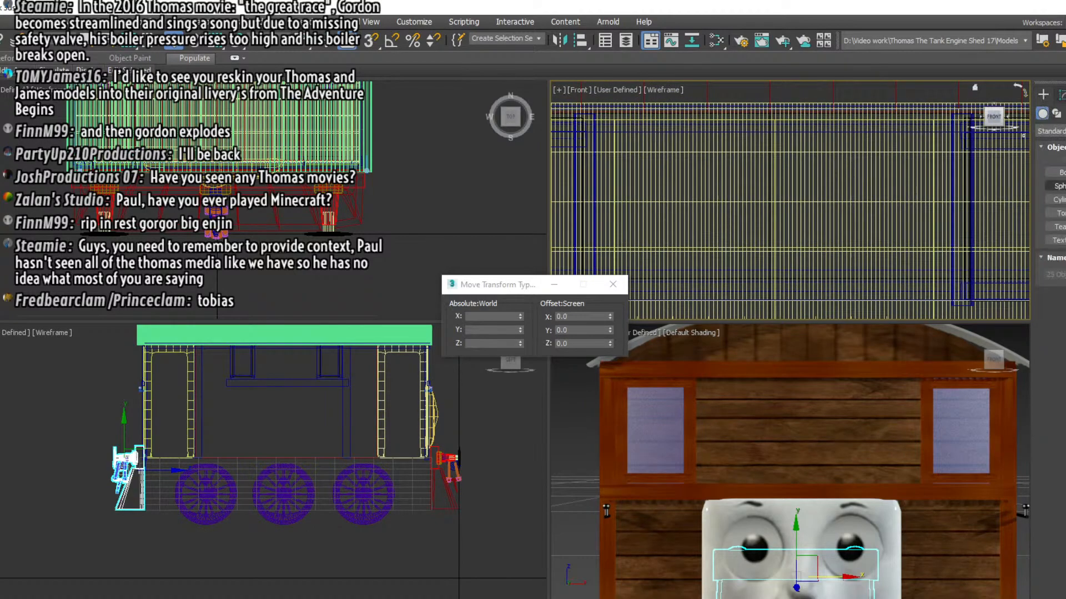
click(1057, 186)
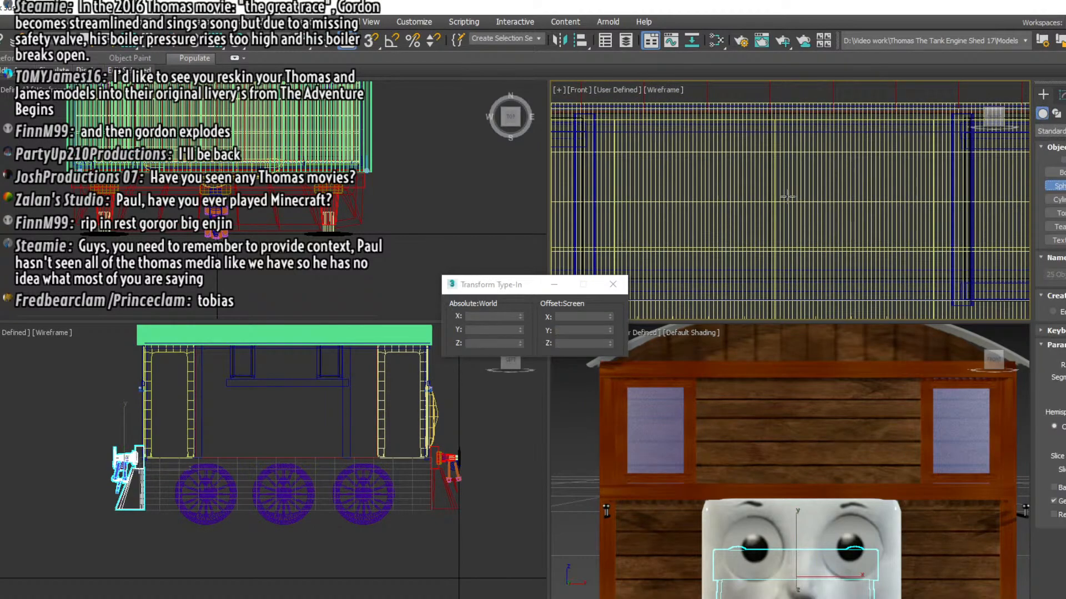
drag(787, 197, 807, 217)
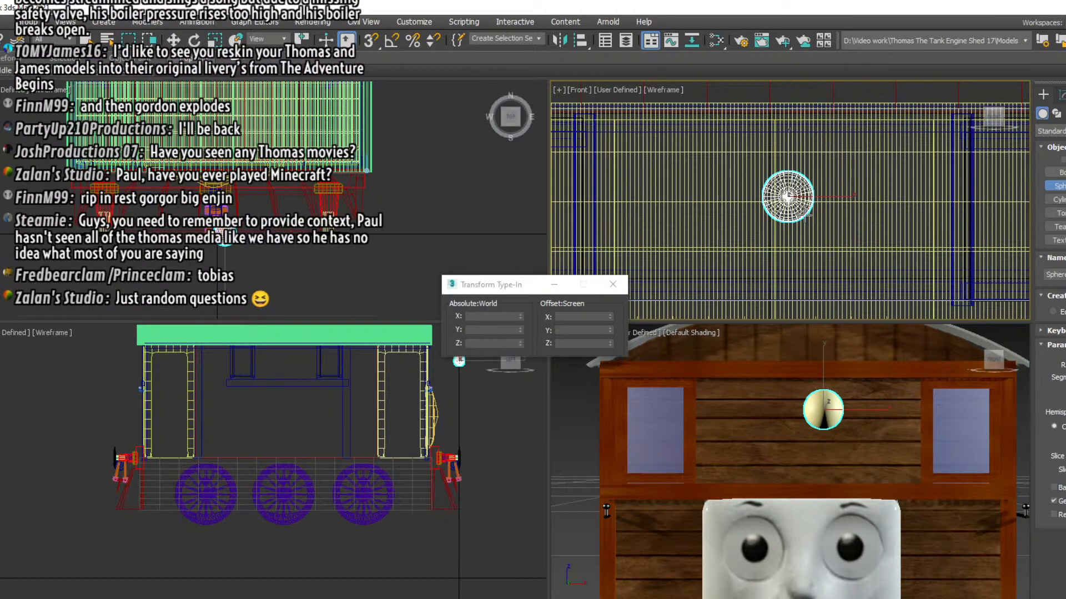
drag(807, 217, 804, 213)
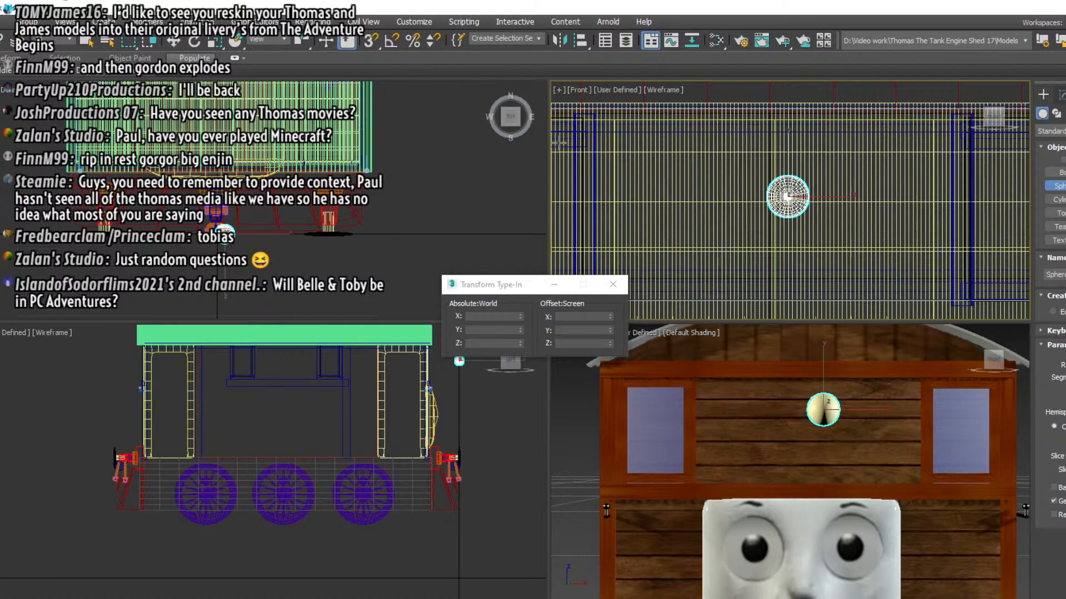
click(613, 284)
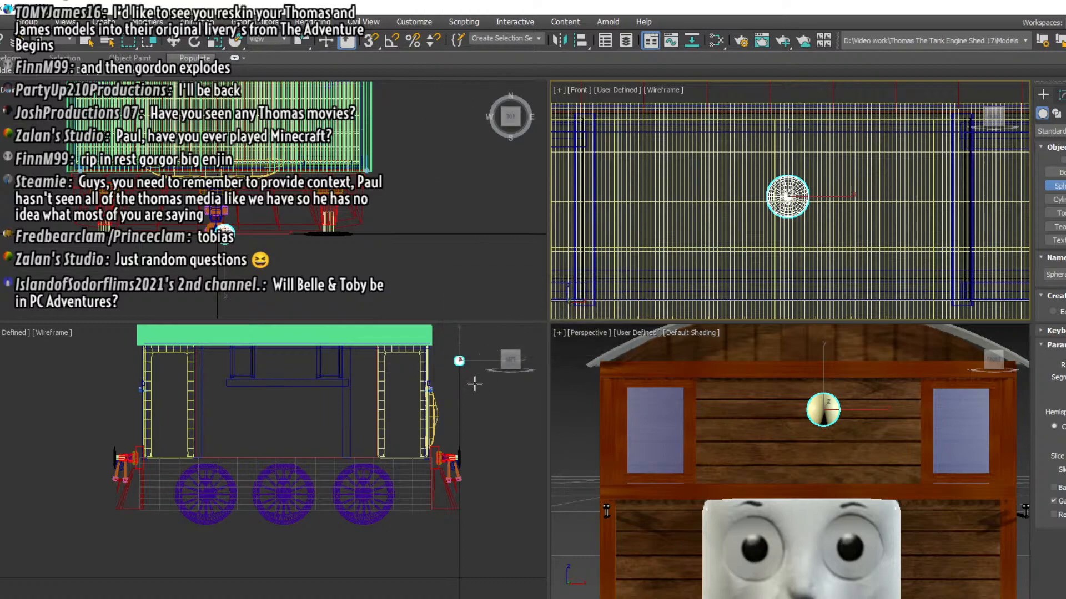
Scale the new sphere along the X axis in the left view to squash it into a narrow ellipsoid
middle_drag(474, 383, 351, 455)
scroll(335, 374, up, 8)
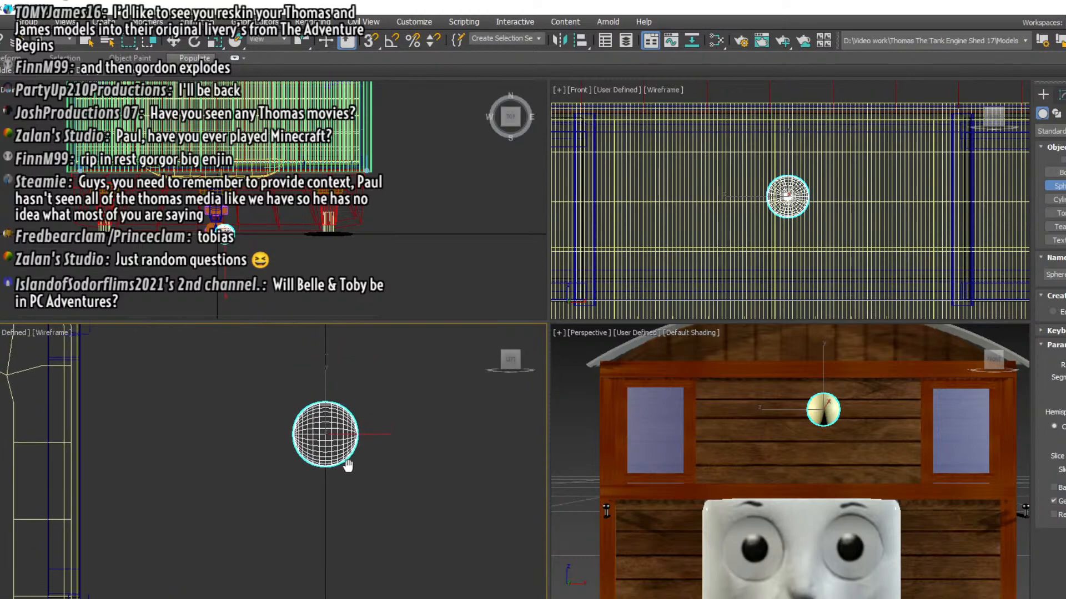
scroll(338, 444, up, 5)
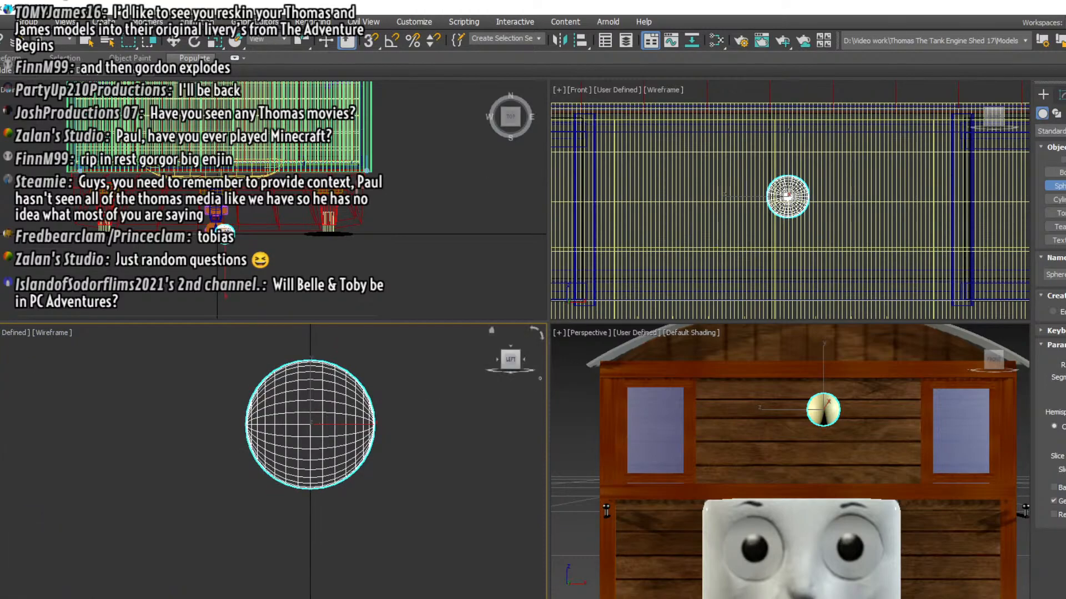
click(215, 41)
middle_drag(360, 424, 361, 425)
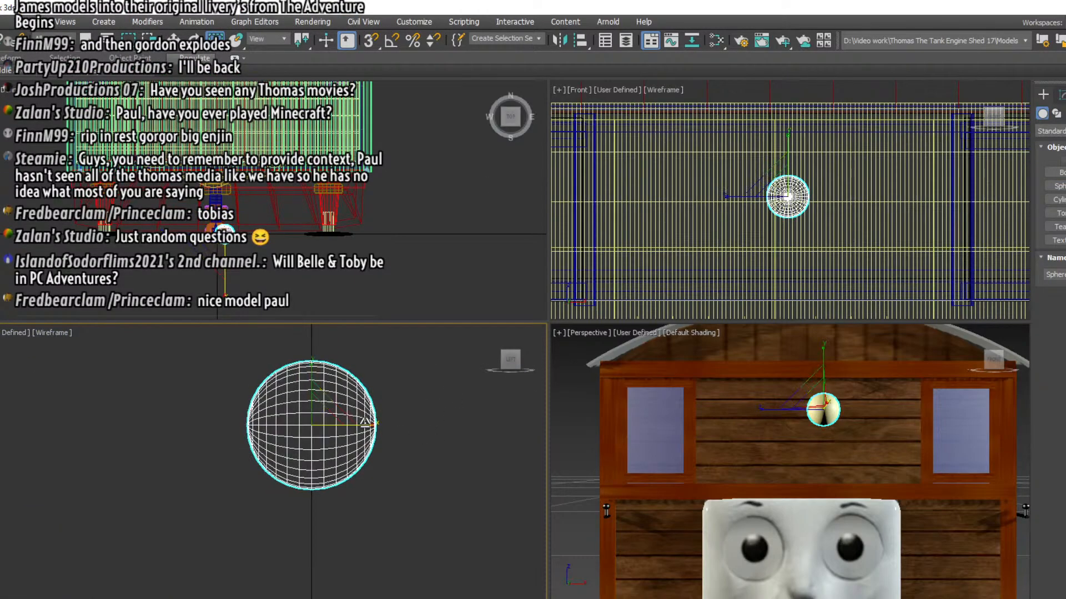
drag(368, 426, 341, 436)
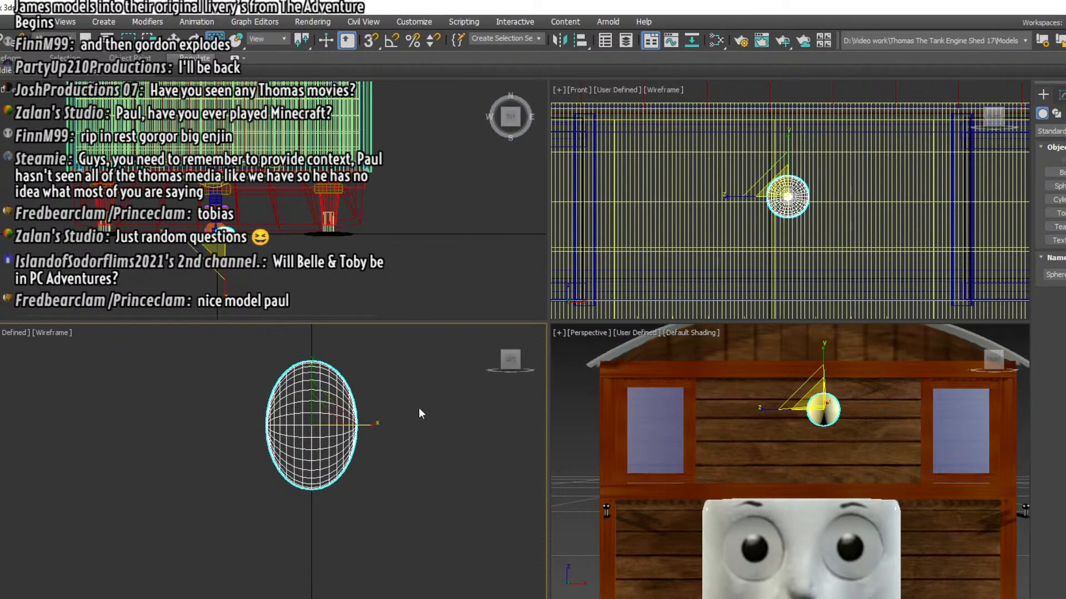
Add an Edit Poly modifier to the squashed sphere and switch to vertex editing
click(1061, 94)
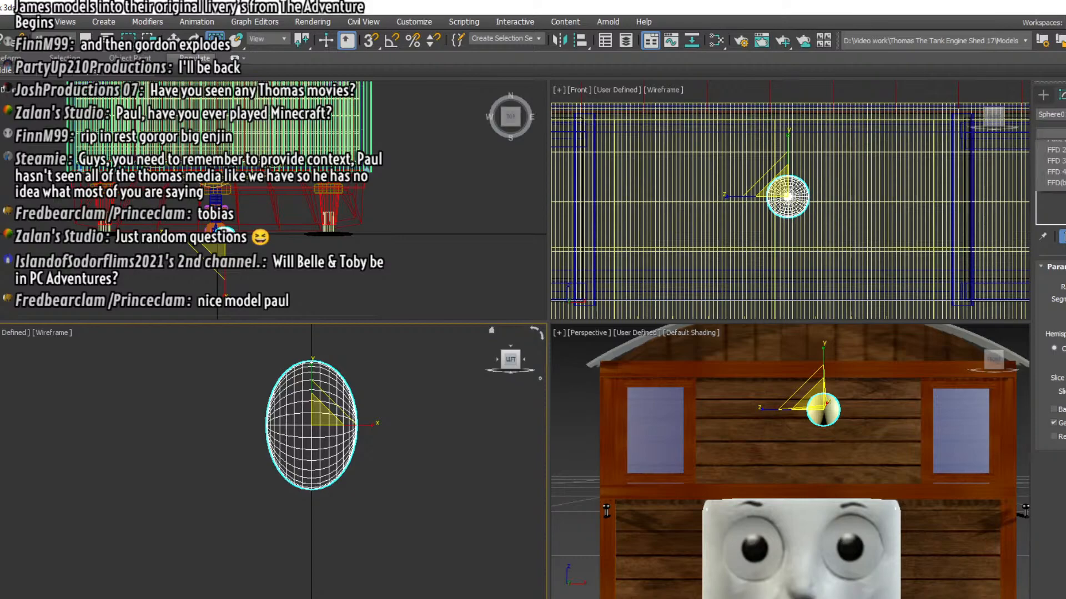
click(1050, 133)
click(1055, 591)
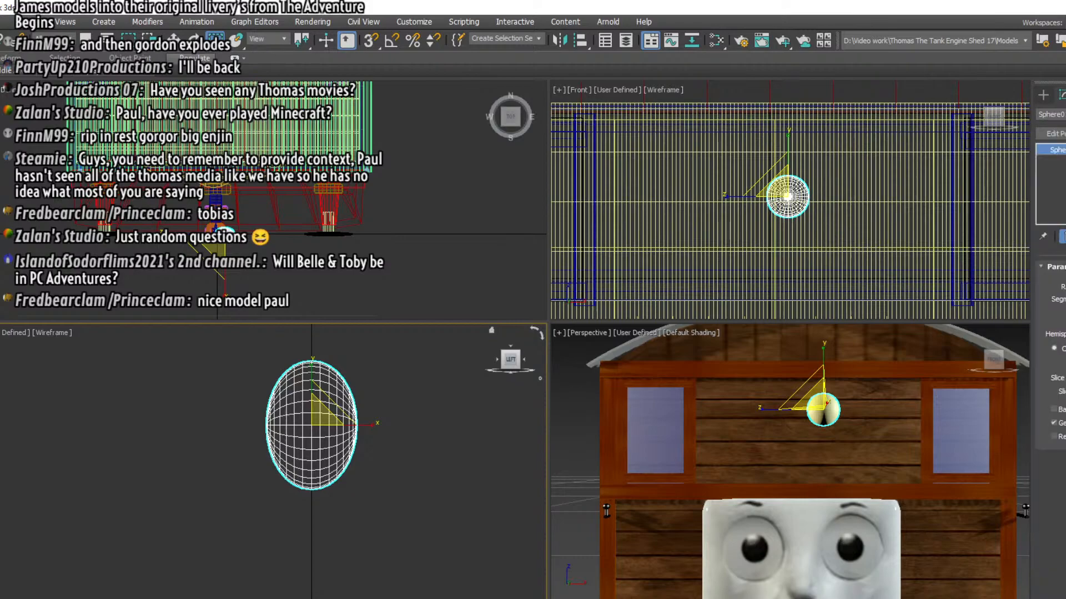
click(1056, 150)
click(1064, 160)
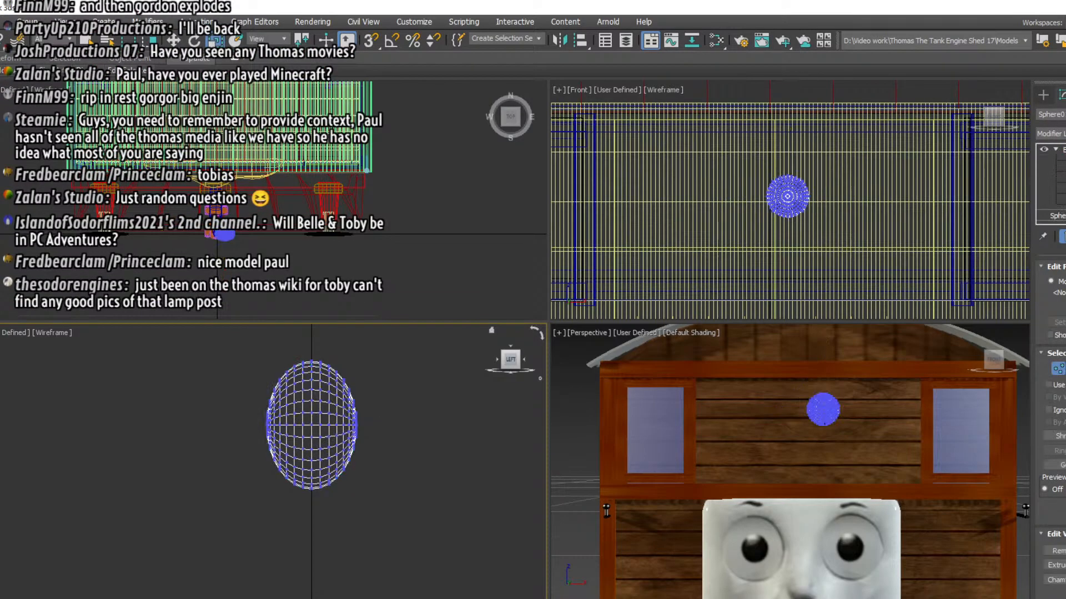
Flatten the vertices on the ellipsoid's right side in the left view by scaling along X, and move them inward
drag(333, 497, 325, 502)
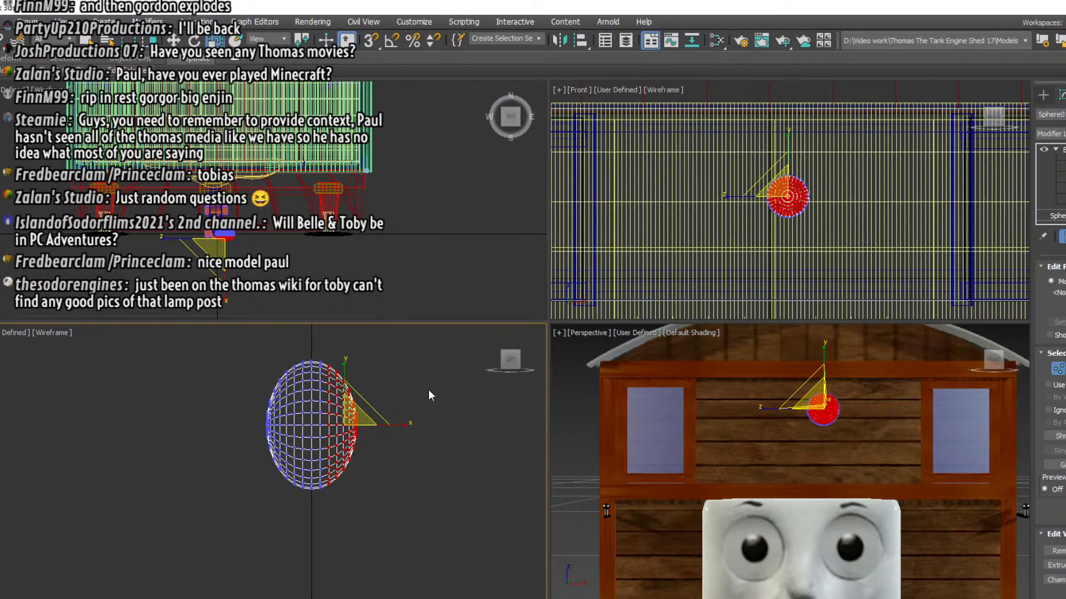
key(r)
drag(395, 425, 272, 434)
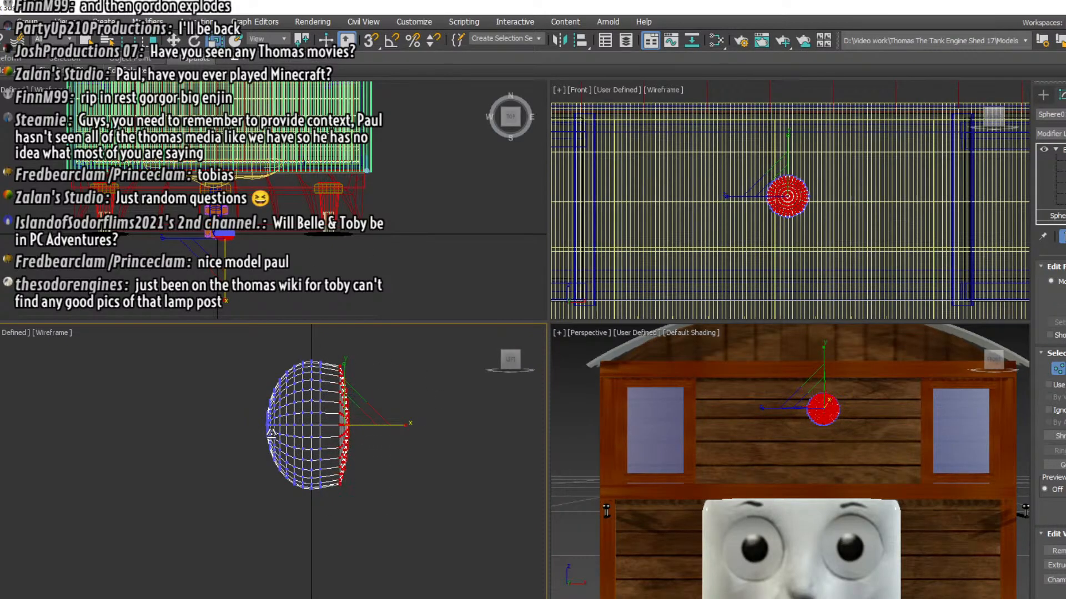
key(w)
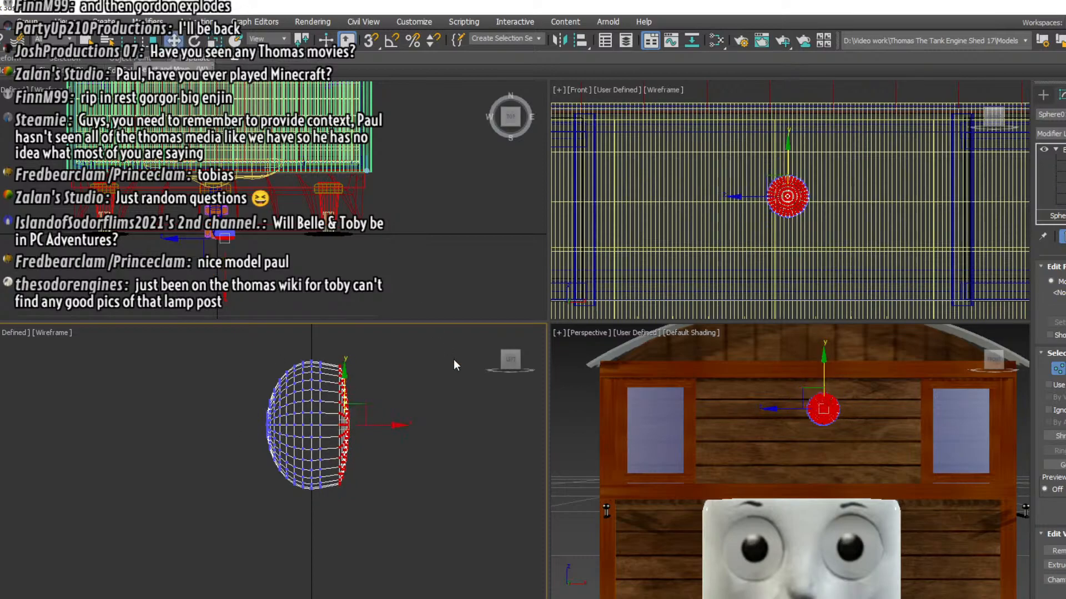
drag(405, 428, 371, 428)
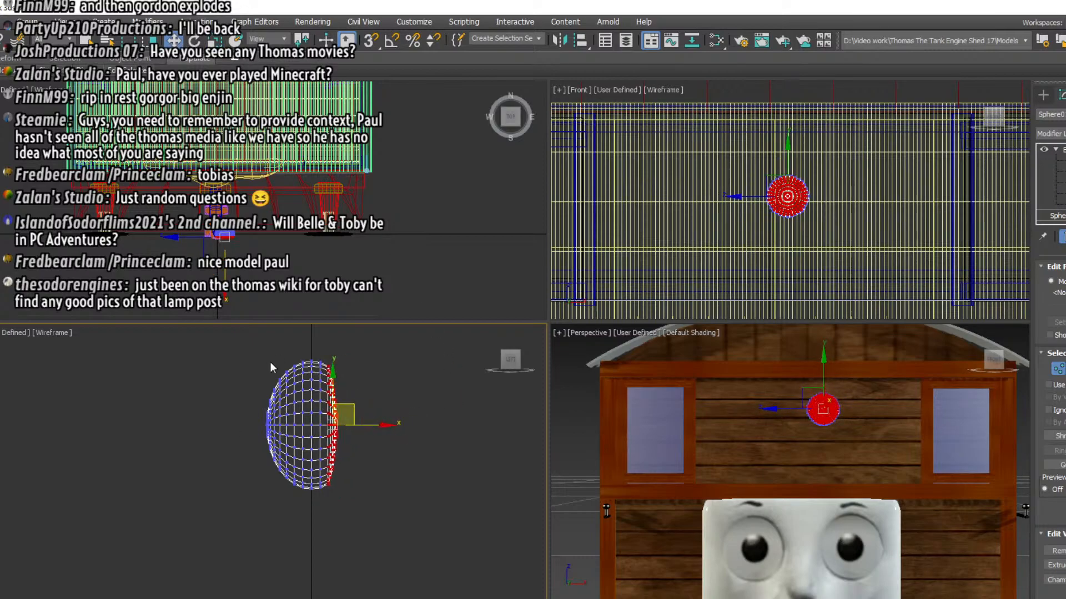
Flatten the vertices on the ellipsoid's left side in the left view by scaling along X, and move them inward
drag(213, 338, 268, 437)
drag(305, 512, 297, 517)
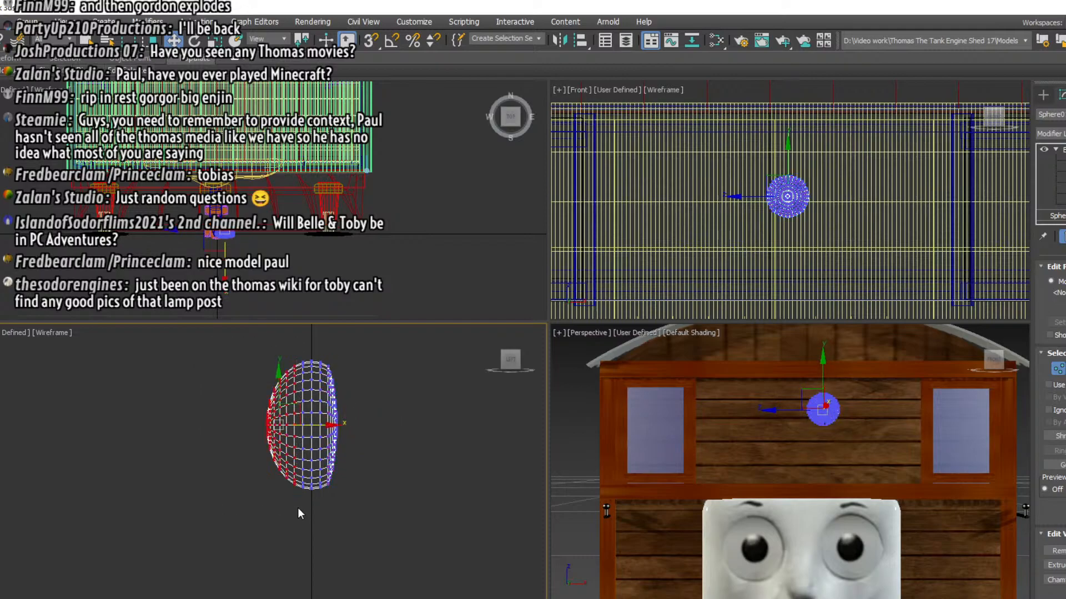
click(214, 41)
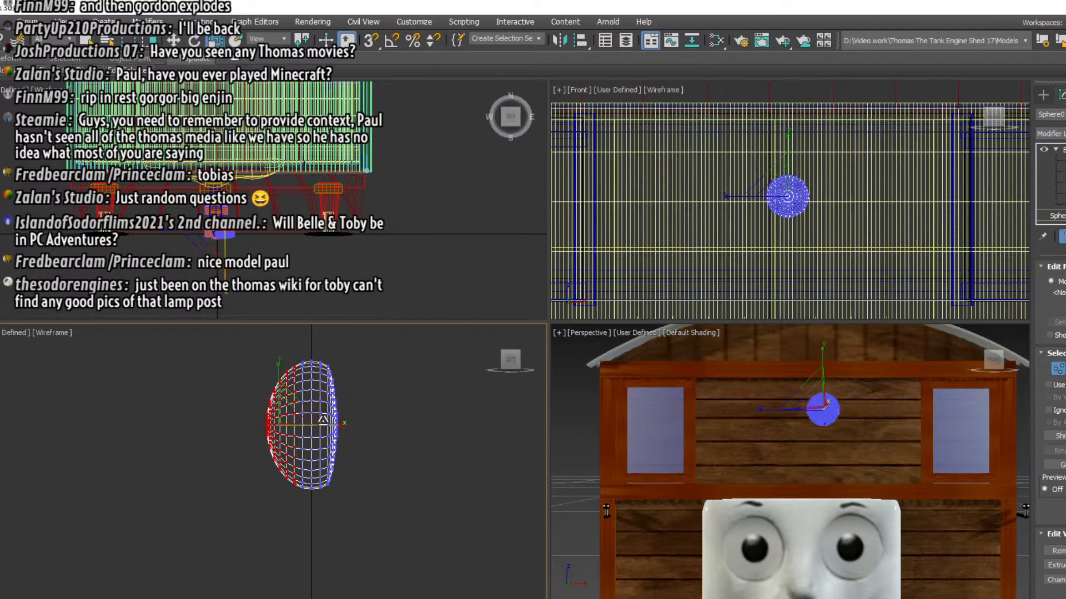
drag(329, 425, 237, 439)
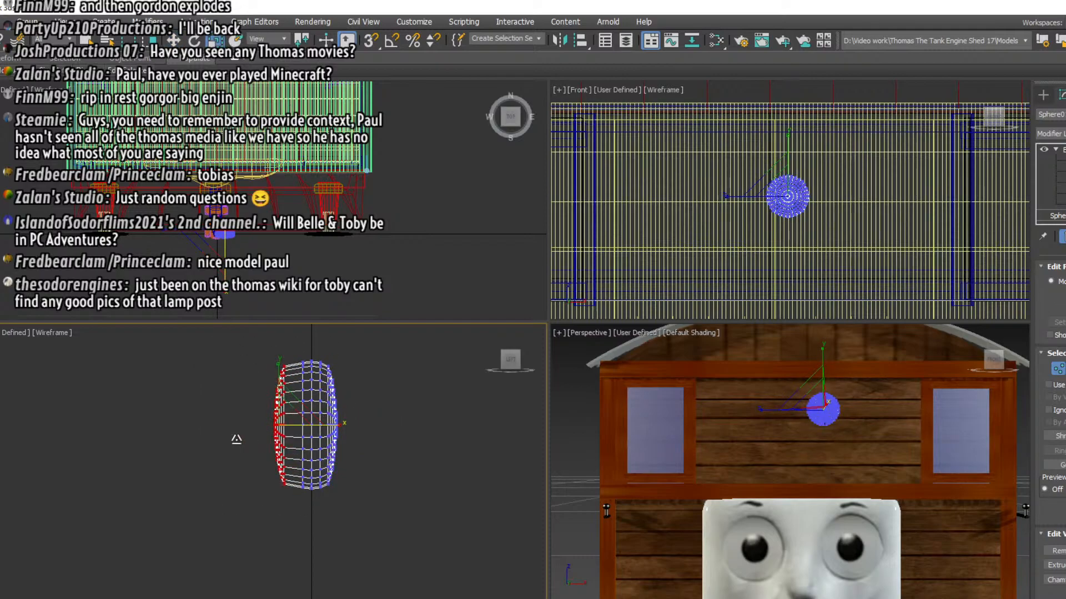
click(173, 40)
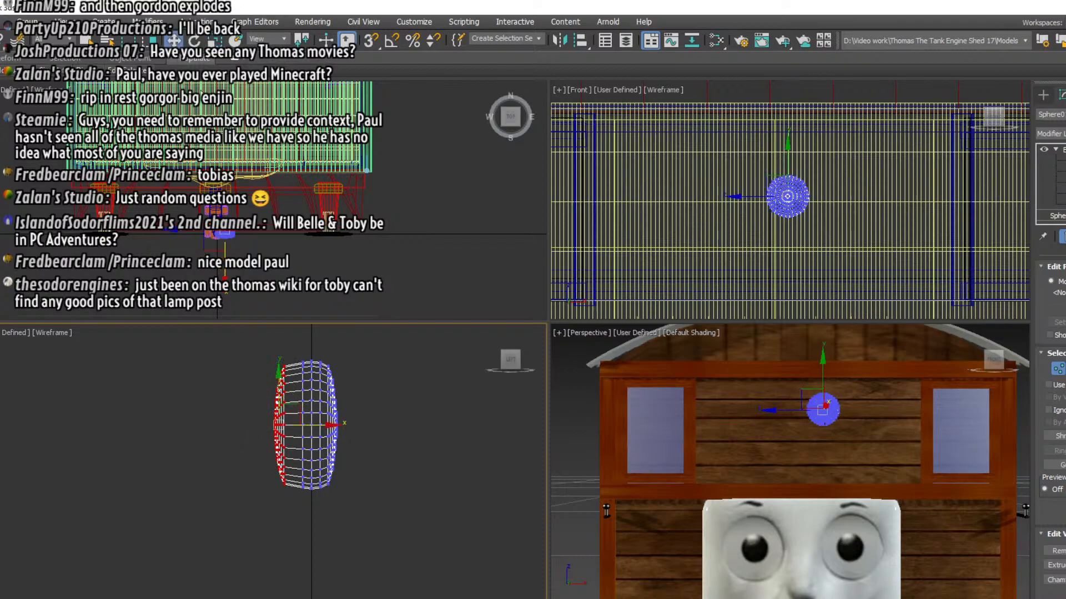
drag(303, 424, 314, 423)
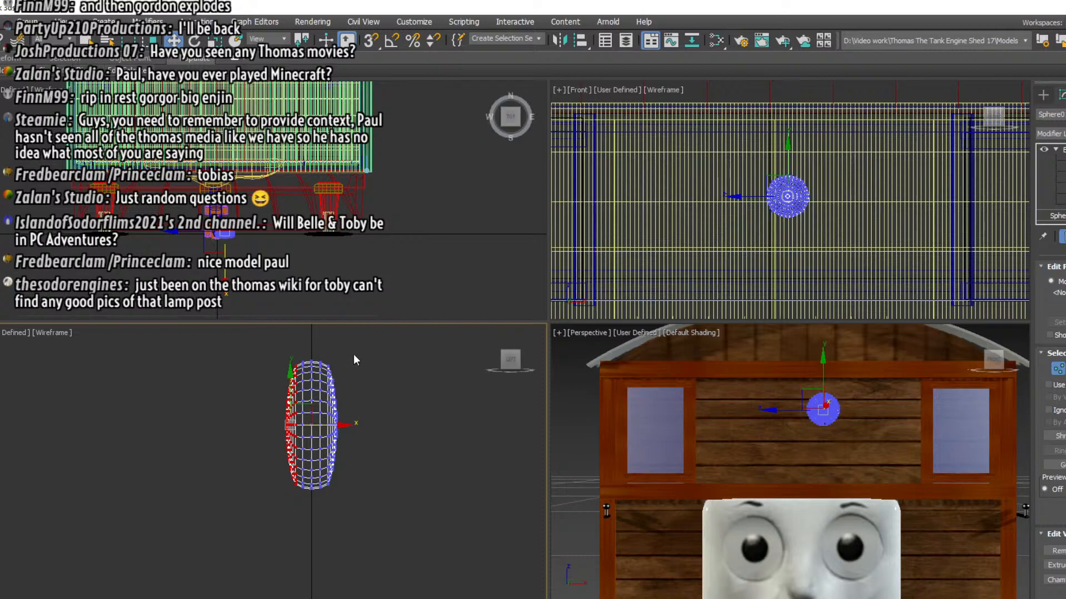
drag(376, 348, 320, 521)
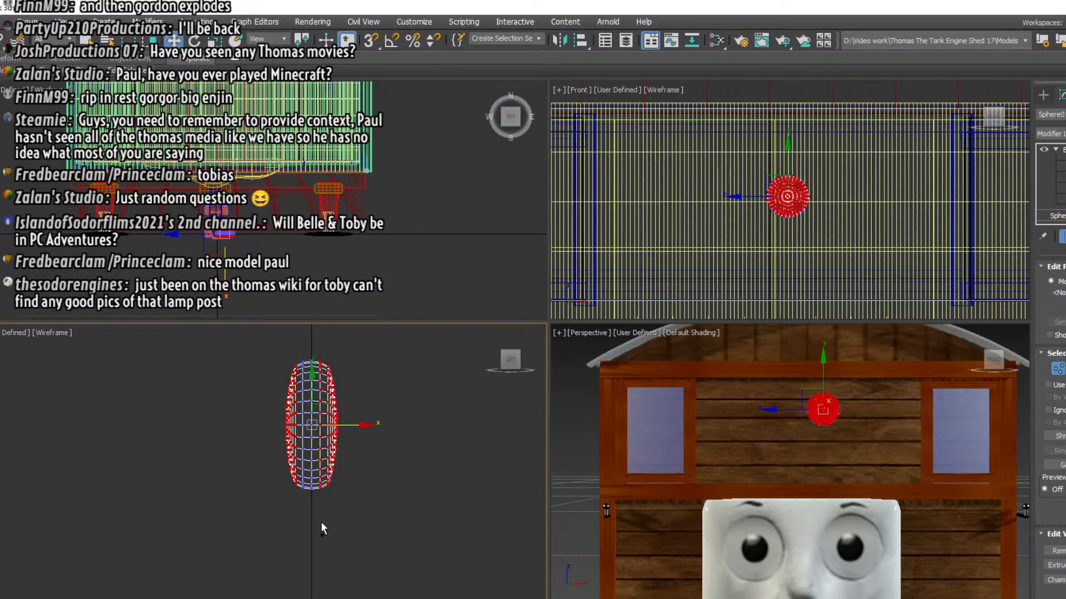
click(375, 375)
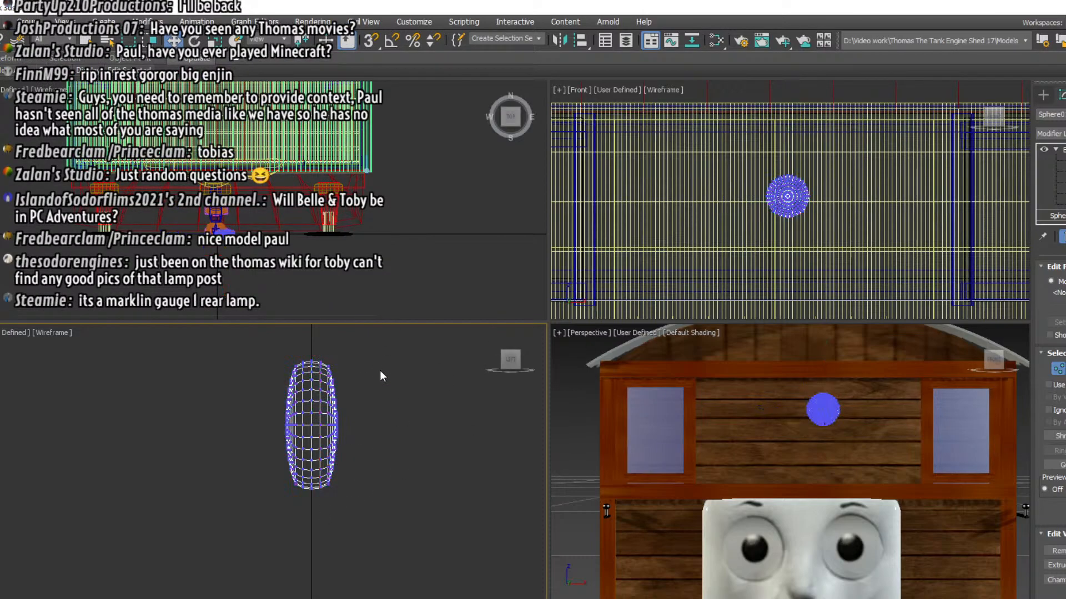
drag(381, 364, 301, 536)
key(r)
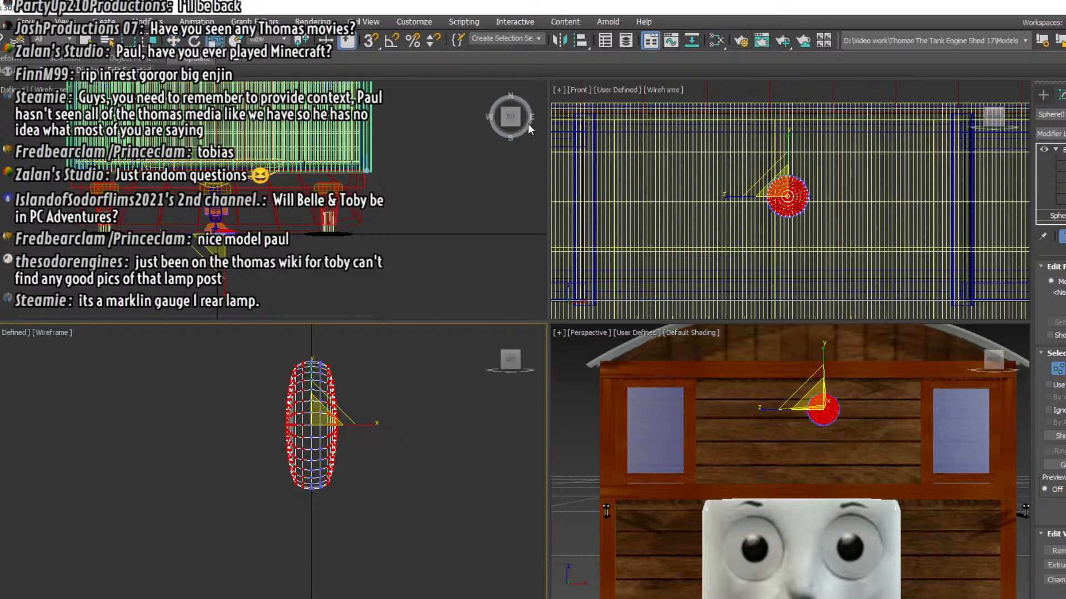
scroll(769, 210, up, 3)
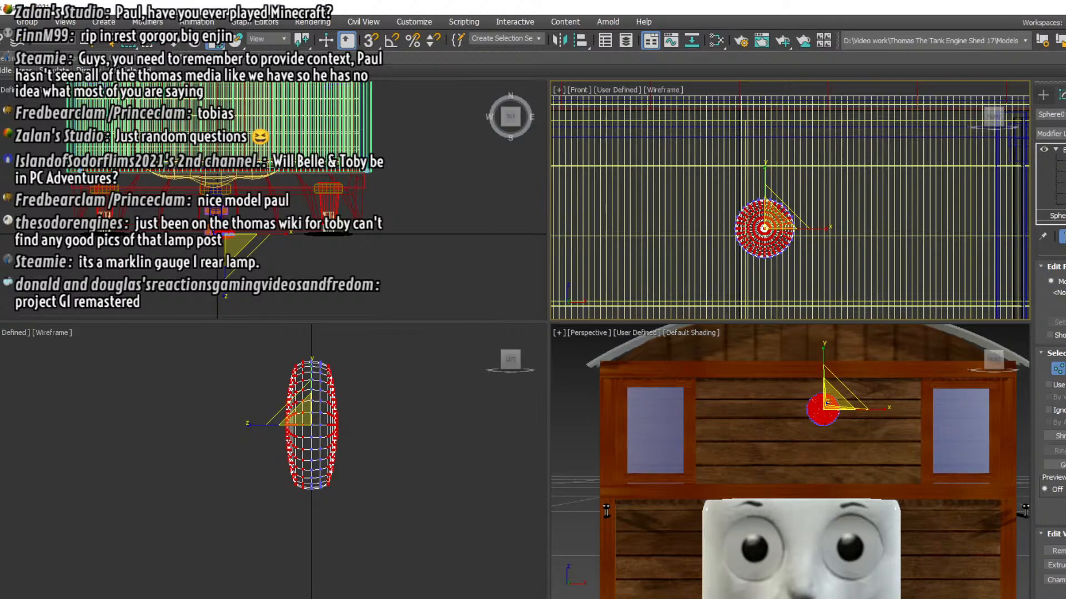
Leave vertex editing on the flattened sphere and move it sideways in the front view to centre it above the face
click(418, 474)
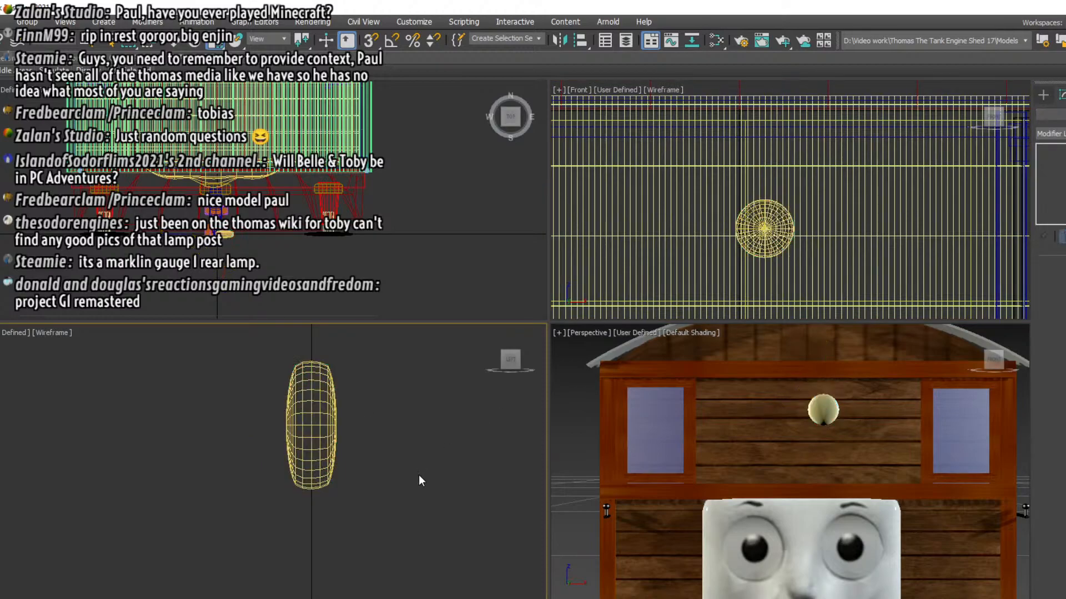
click(319, 466)
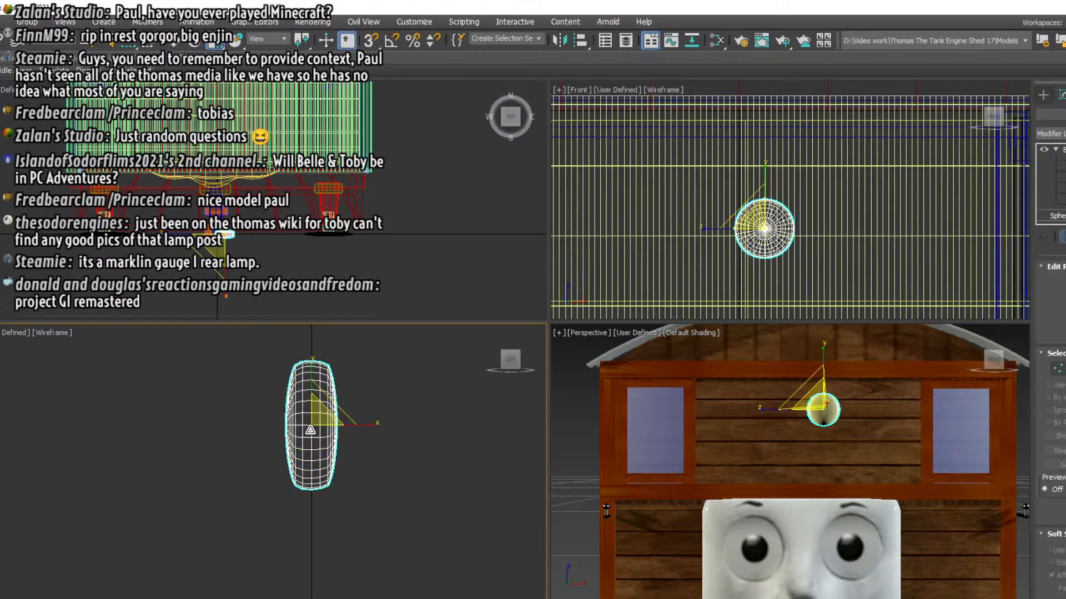
click(179, 44)
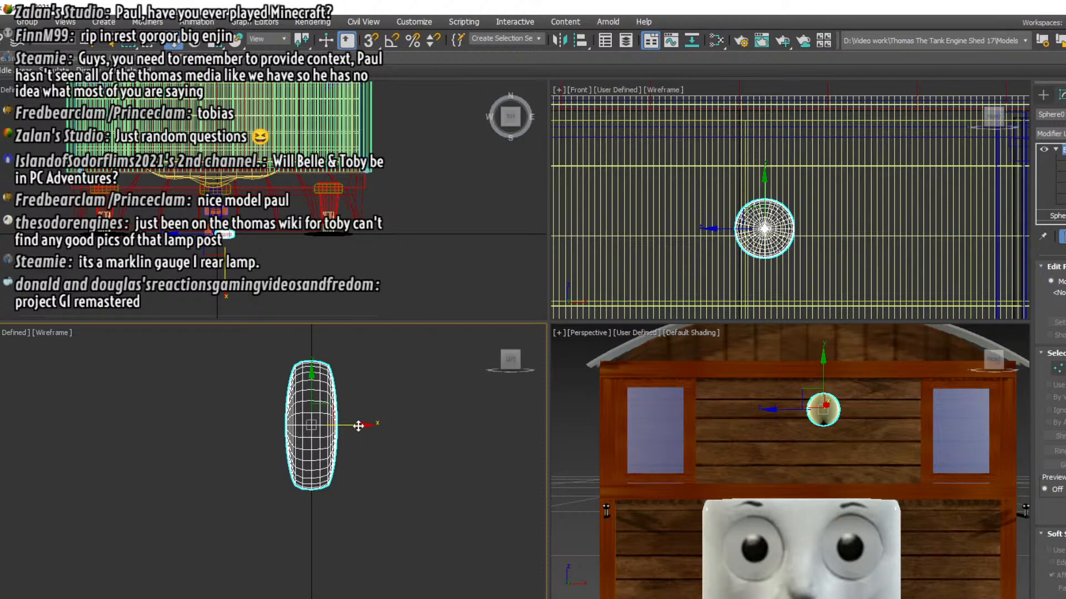
click(803, 225)
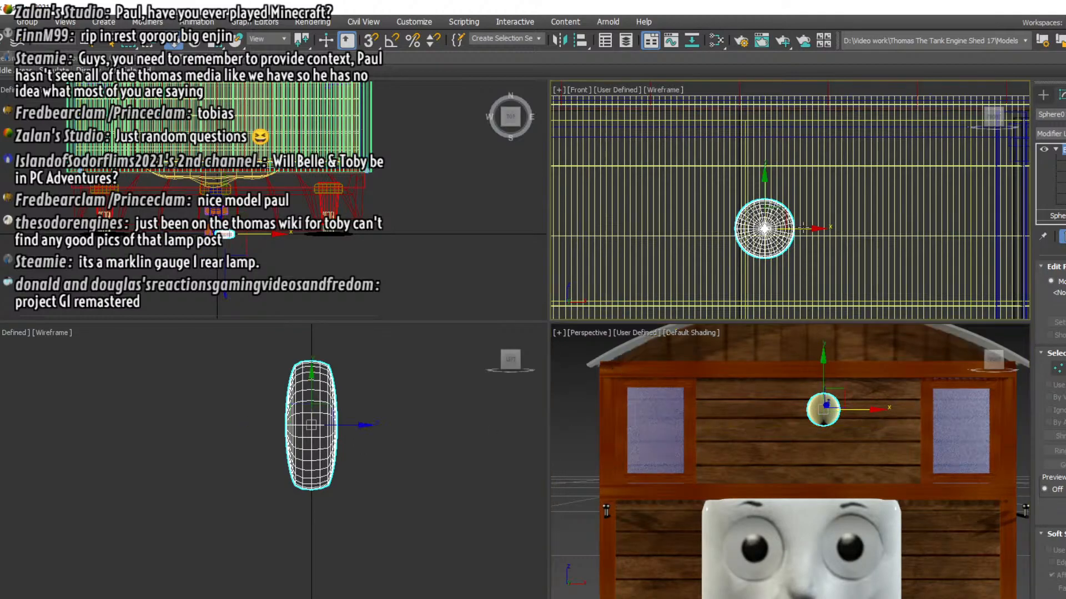
drag(803, 225, 771, 234)
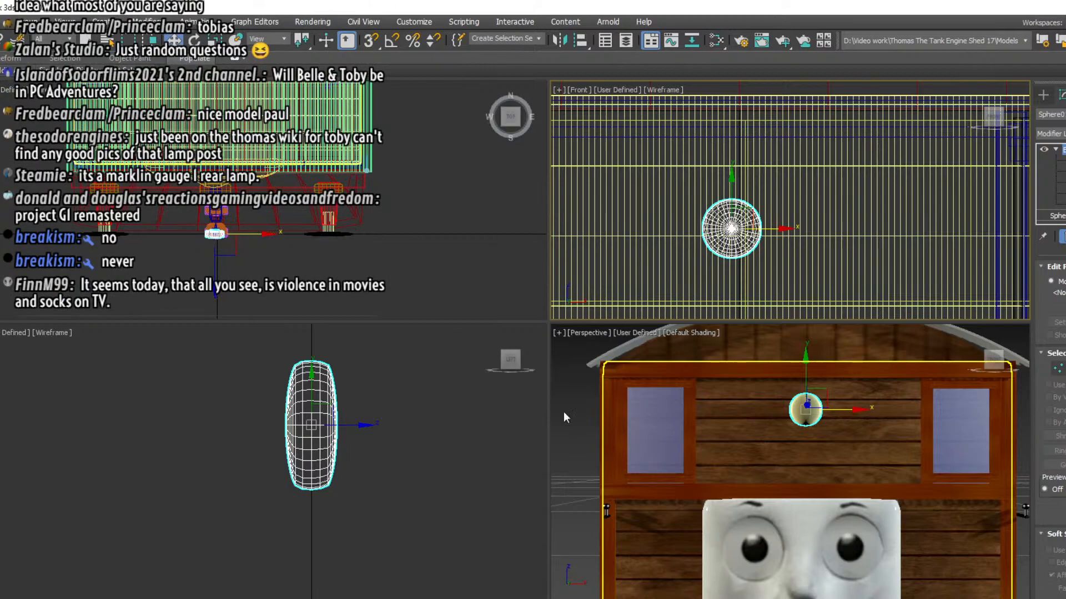
Create a small upright cylinder at the centre of the flattened sphere in the top view
click(1042, 95)
click(1051, 200)
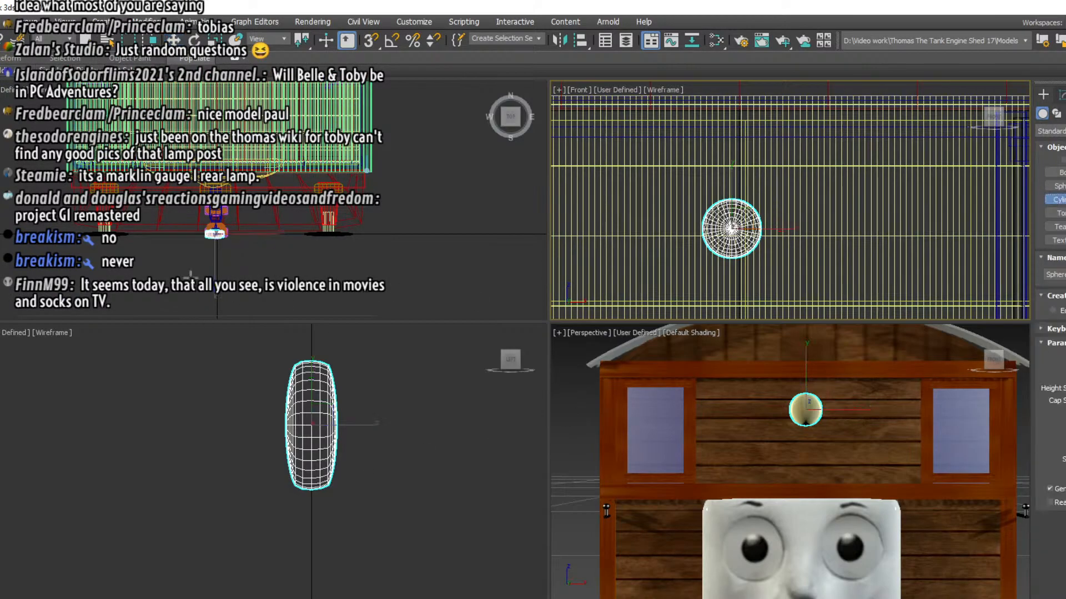
scroll(245, 261, up, 6)
scroll(245, 261, up, 5)
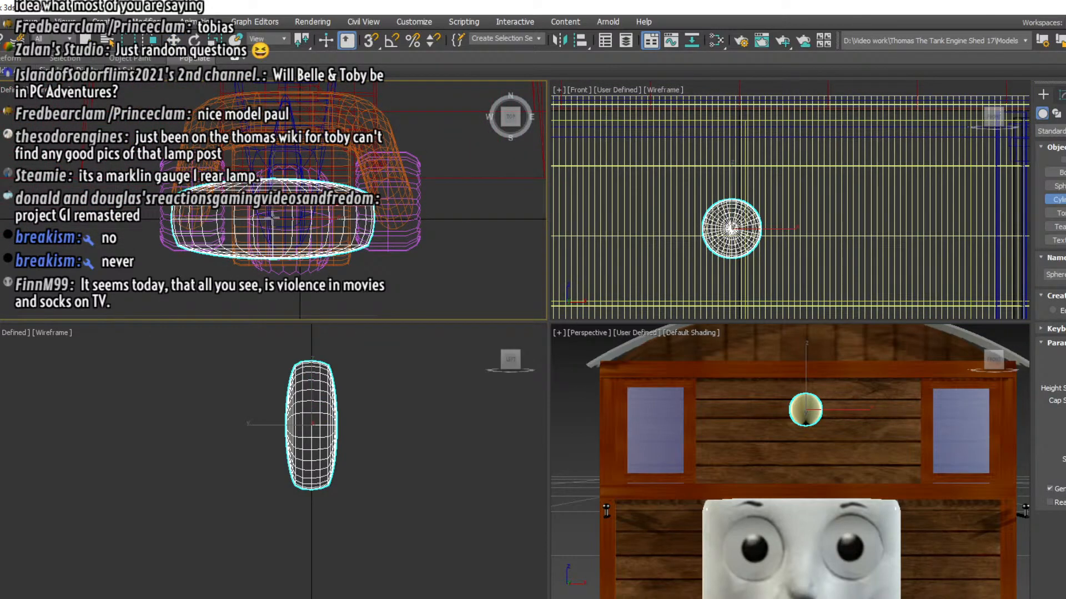
drag(272, 218, 297, 205)
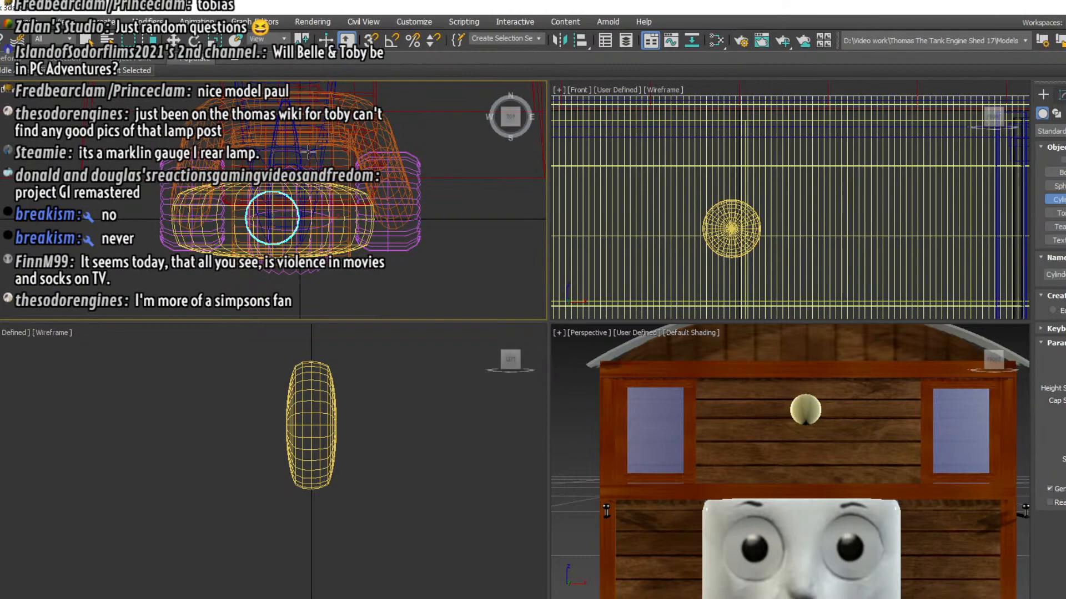
Raise the new cylinder in the left view to the height of the flattened lamp sphere
click(173, 40)
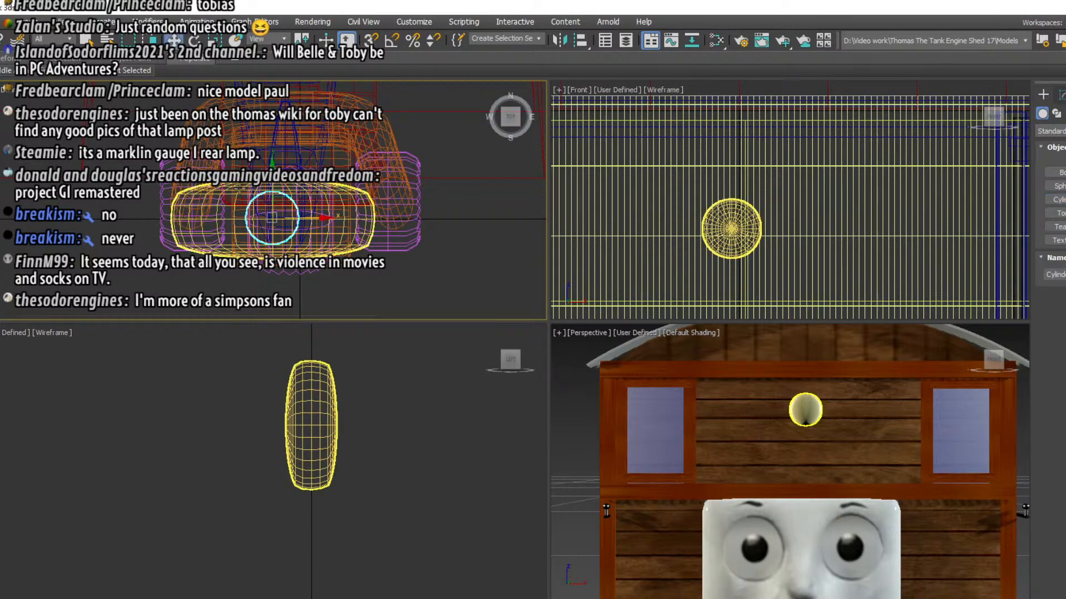
scroll(338, 413, down, 5)
scroll(345, 433, down, 3)
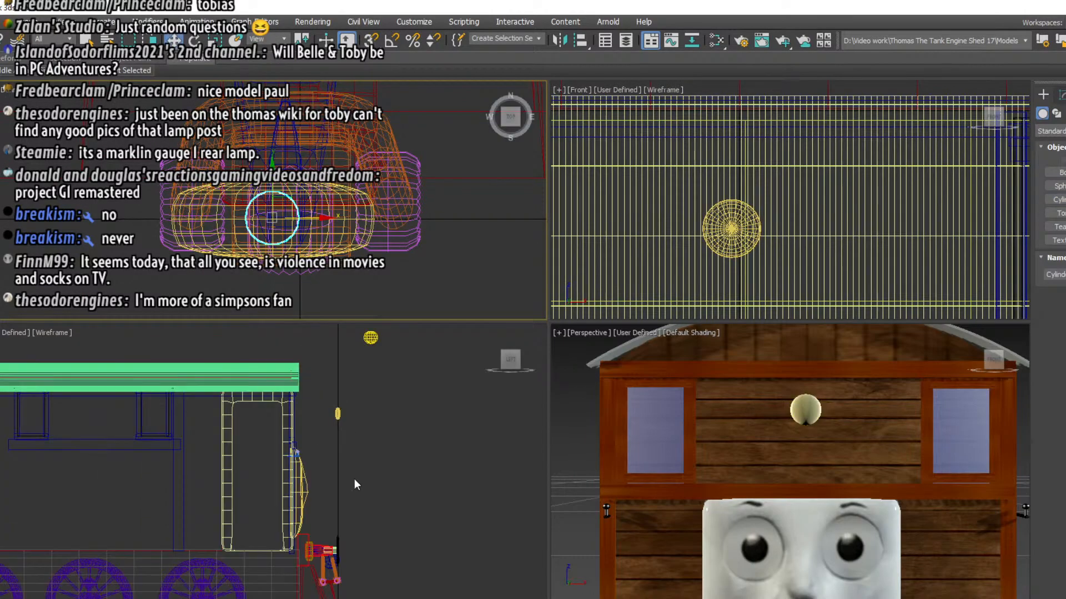
scroll(354, 478, down, 3)
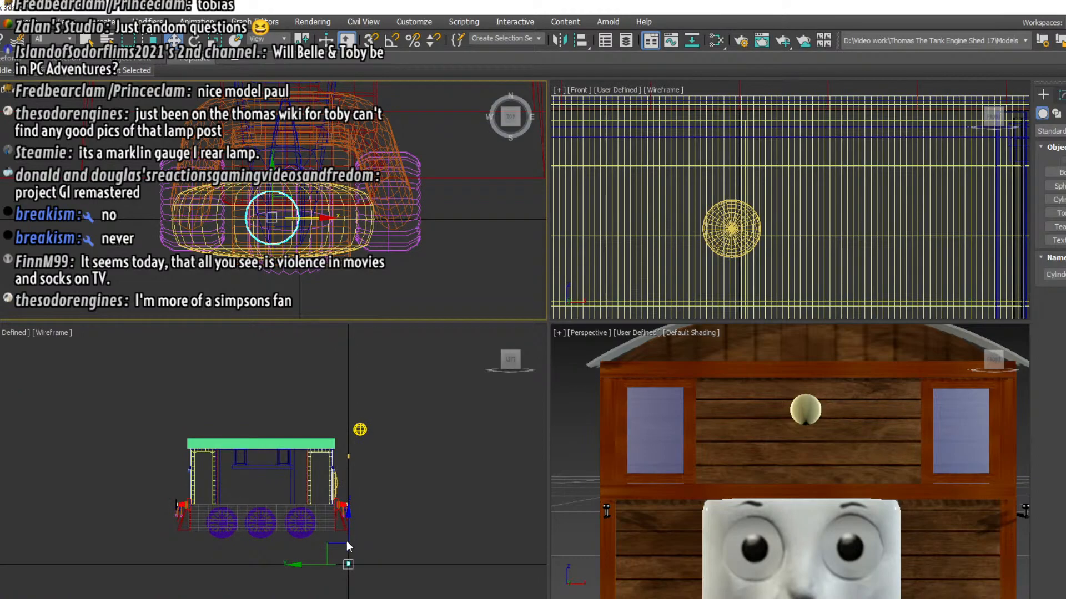
drag(347, 541, 377, 432)
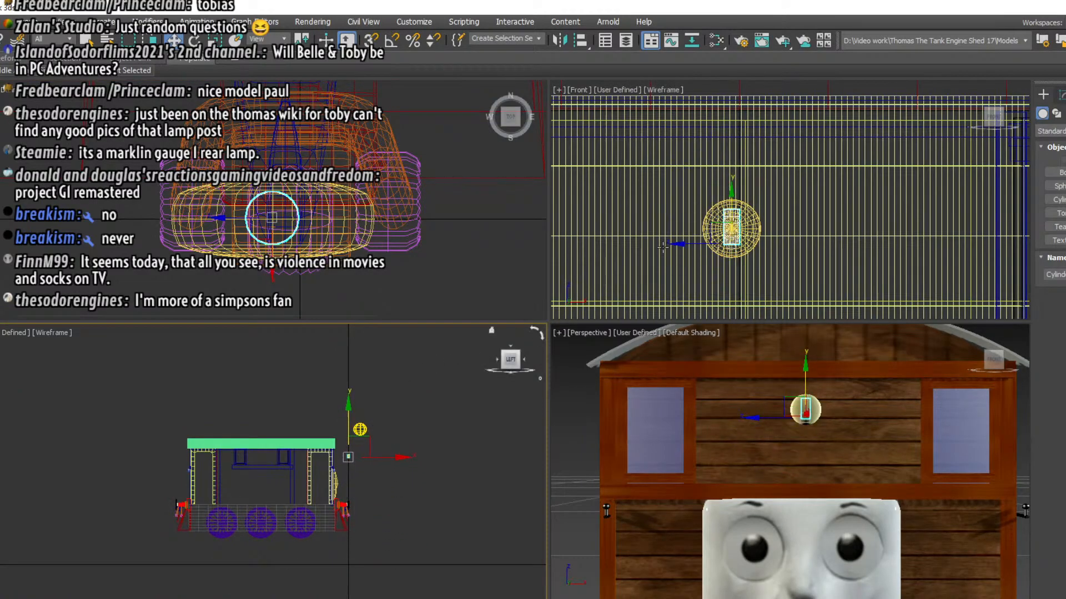
Scale the cylinder along Y in the front view to stretch it into a tall, narrow lamp post
scroll(709, 223, up, 4)
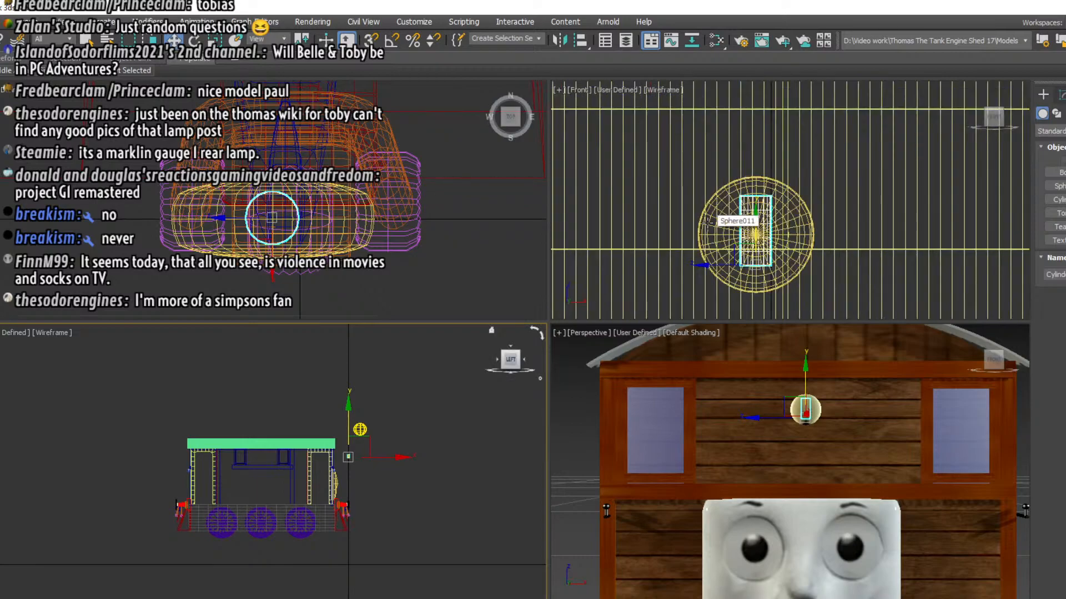
click(216, 40)
click(775, 233)
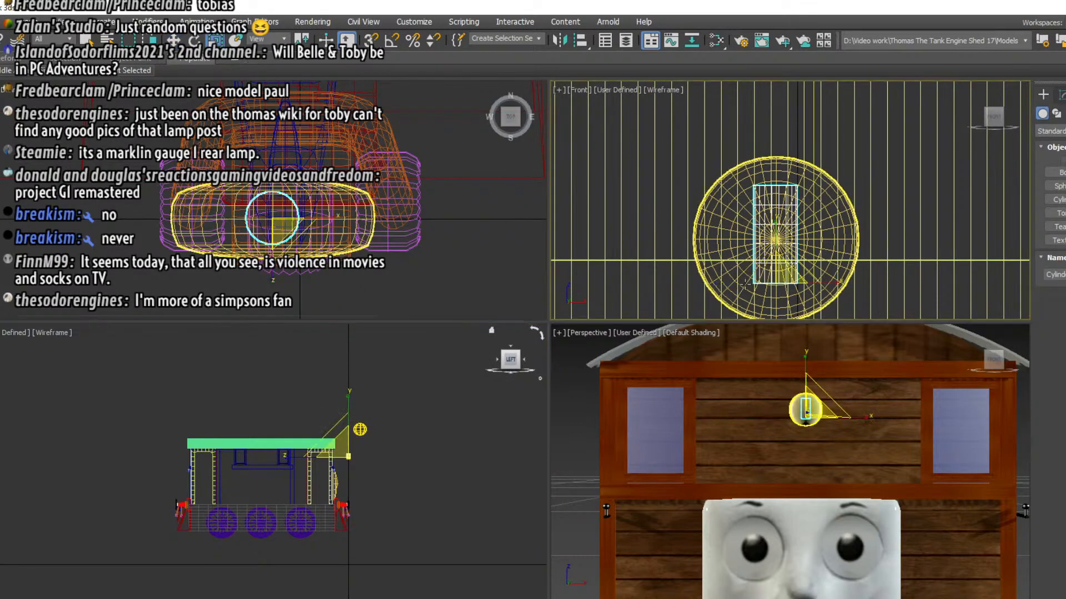
drag(775, 234, 766, 133)
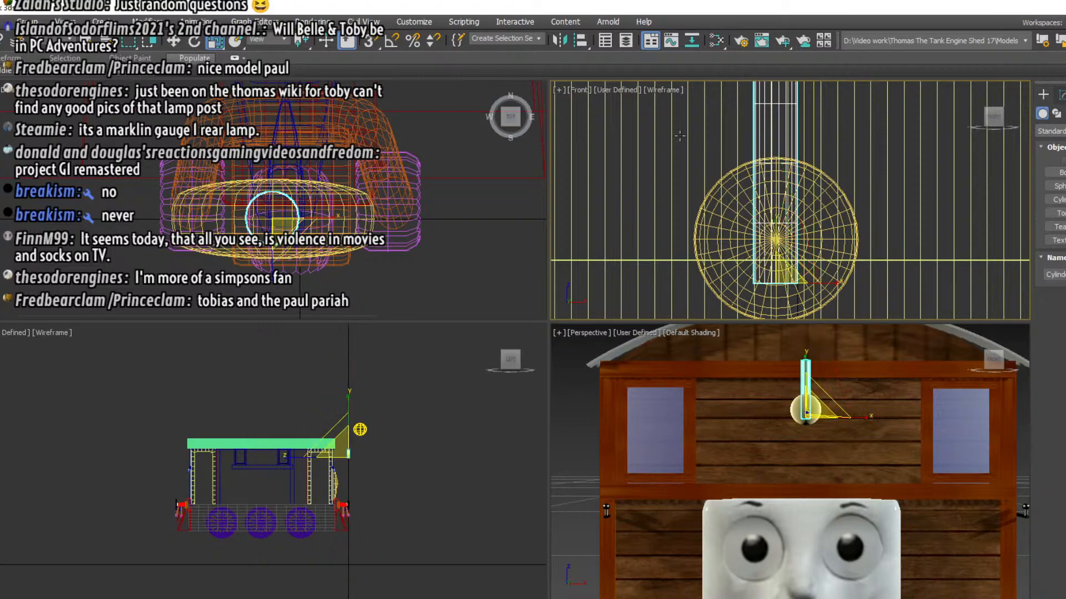
Lower the post in the front view so it extends below the lamp disc, and compare it with the reference photo
click(174, 41)
scroll(763, 228, down, 3)
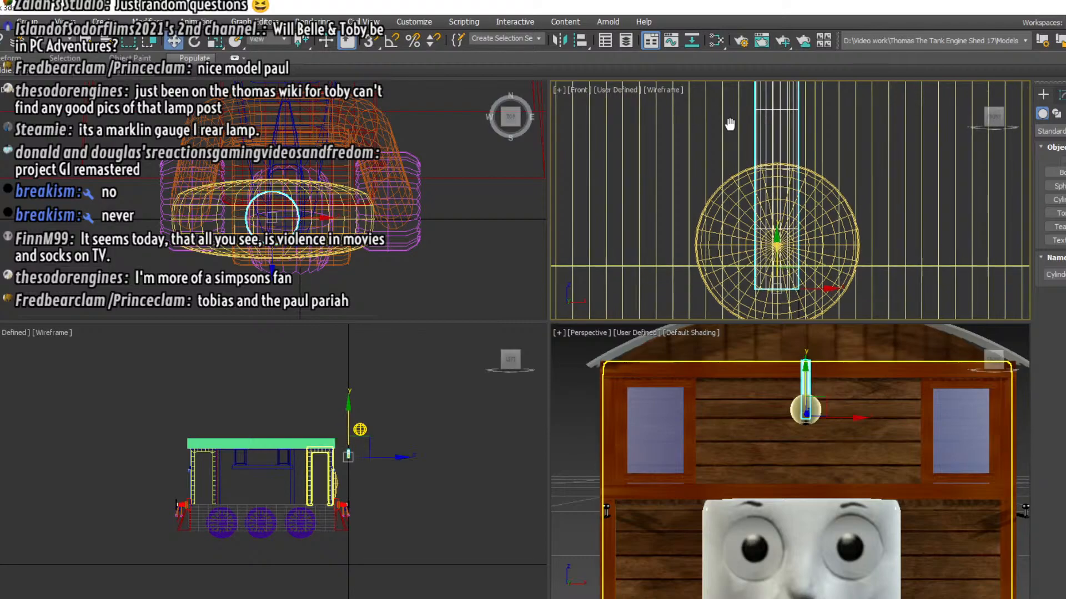
drag(762, 228, 769, 333)
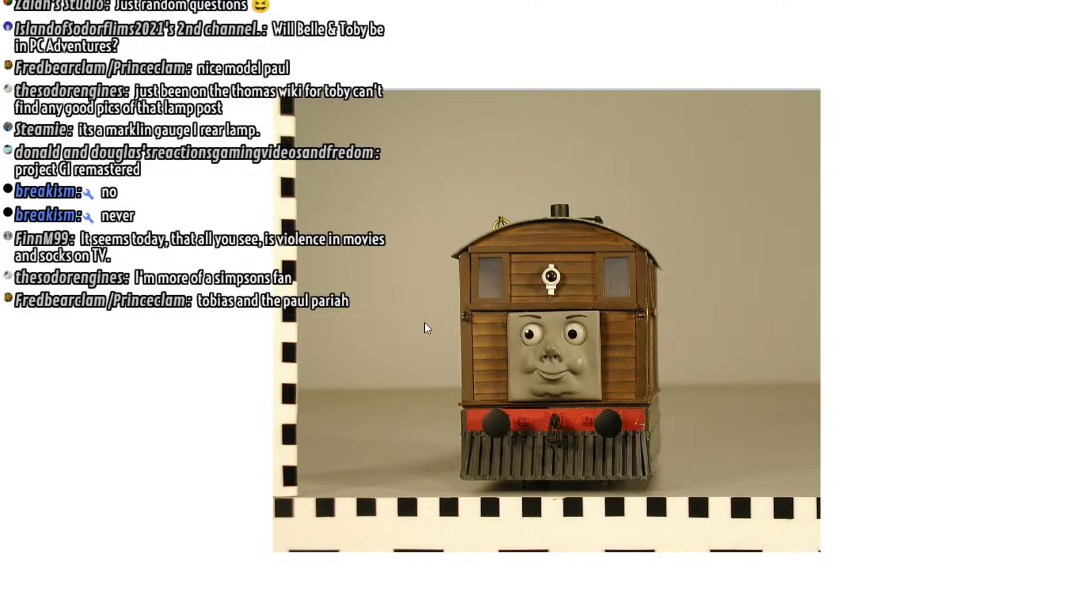
scroll(544, 284, up, 3)
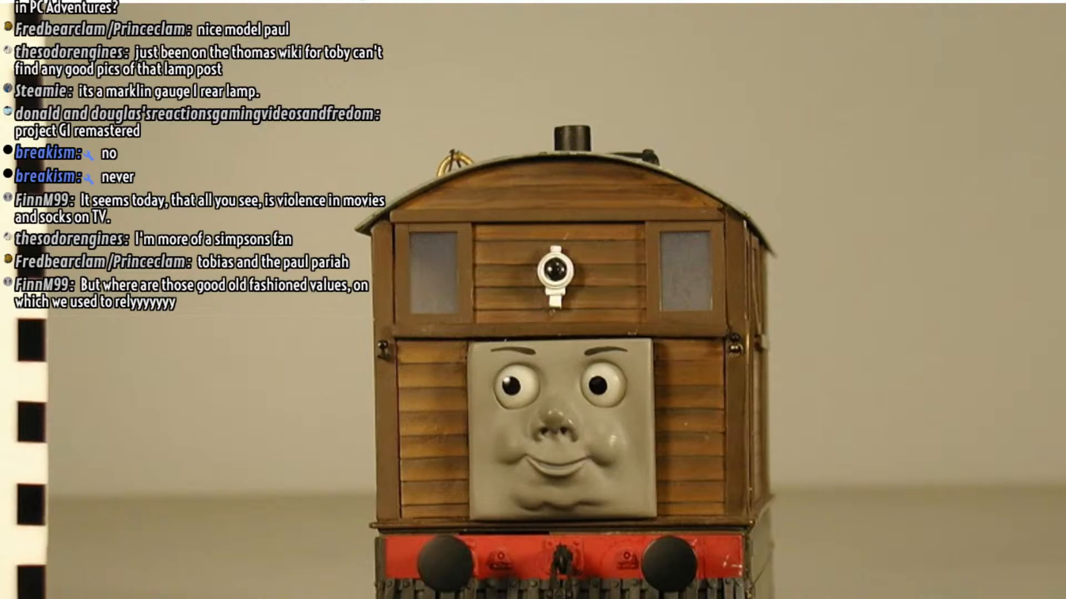
key(alt+Tab)
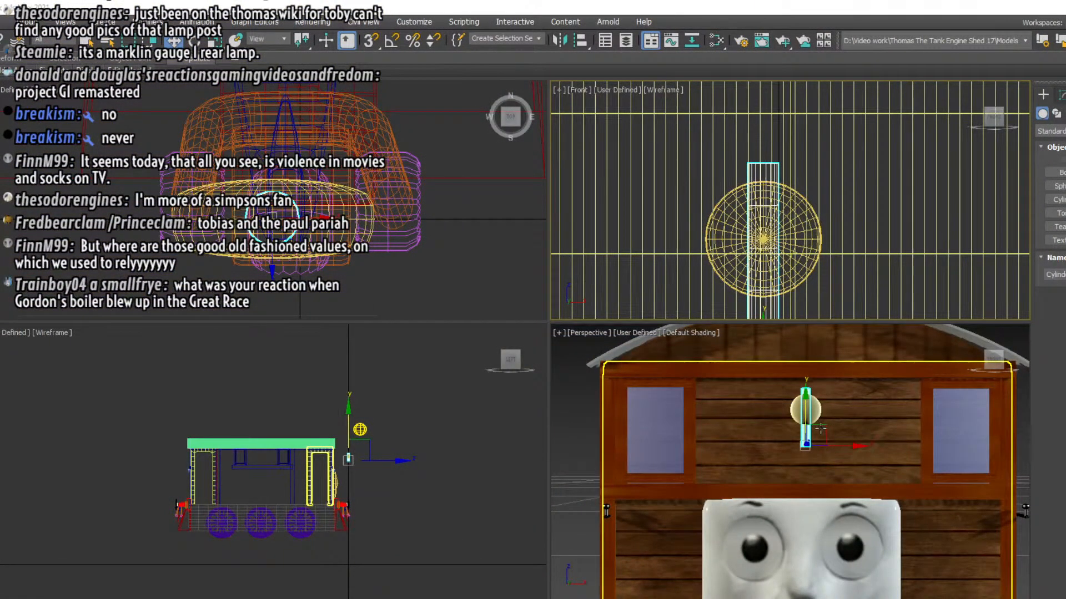
Create a roughly square box over the lower edge of the lamp disc in the front view
scroll(348, 462, up, 8)
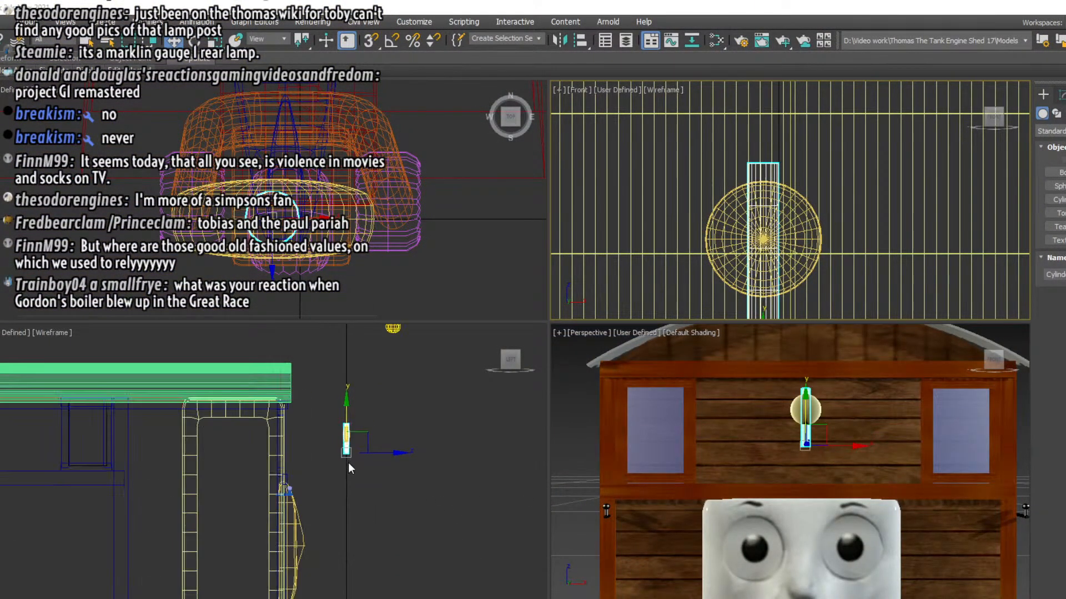
scroll(397, 505, up, 4)
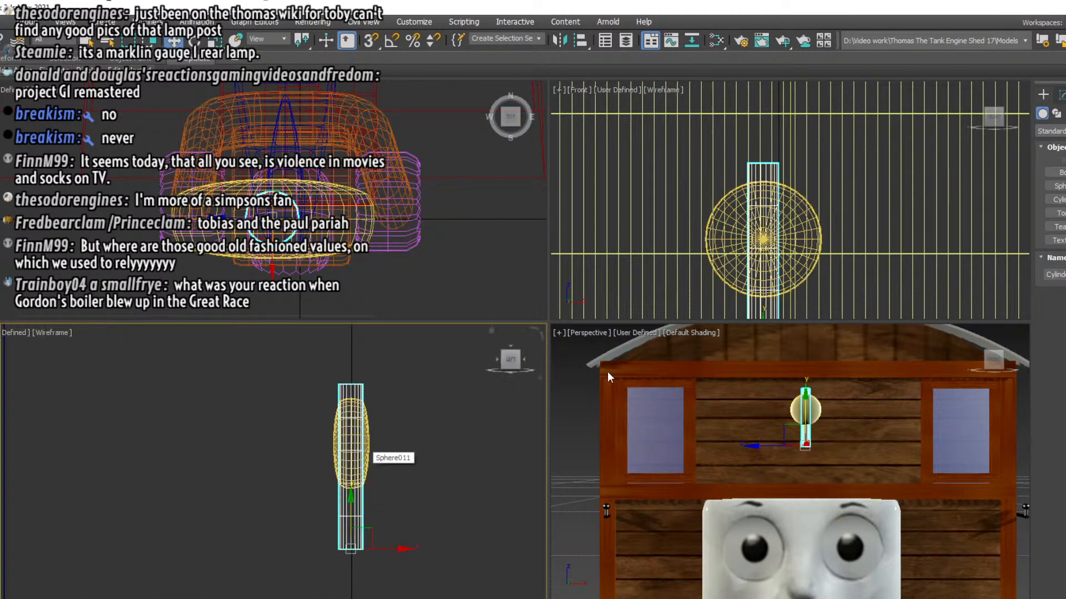
click(1059, 172)
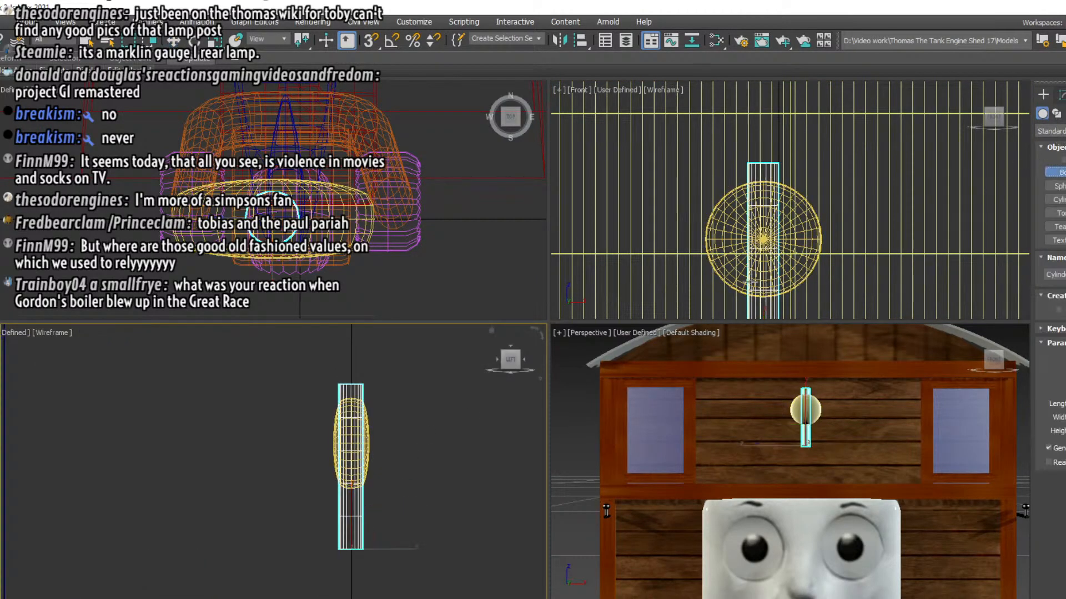
middle_drag(750, 281, 750, 217)
drag(760, 212, 822, 272)
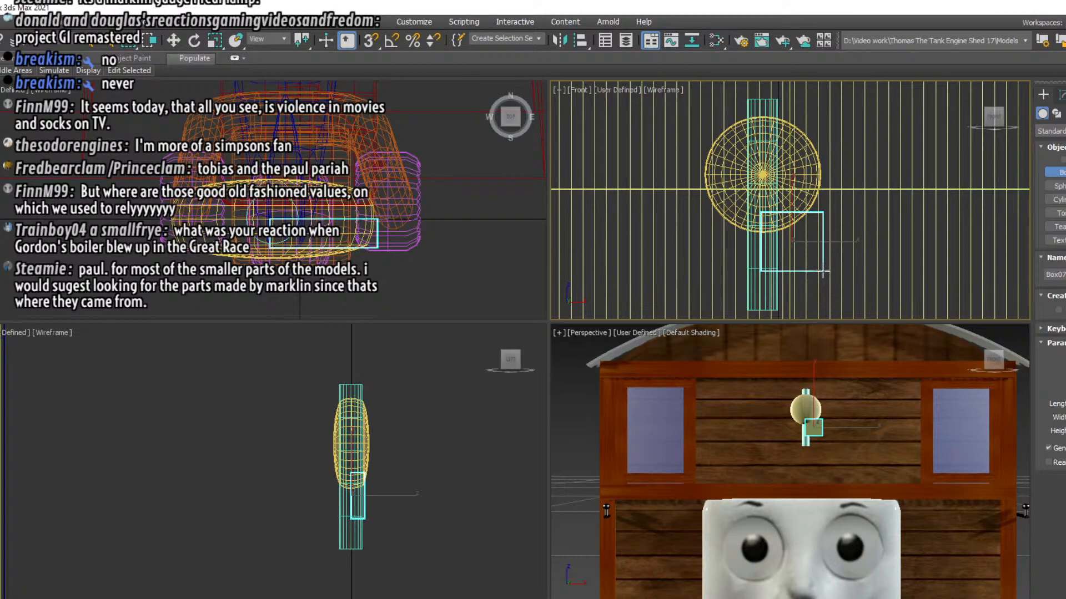
click(825, 240)
Centre the box on the lamp post in the front view and align its depth with the post in the top view
click(173, 40)
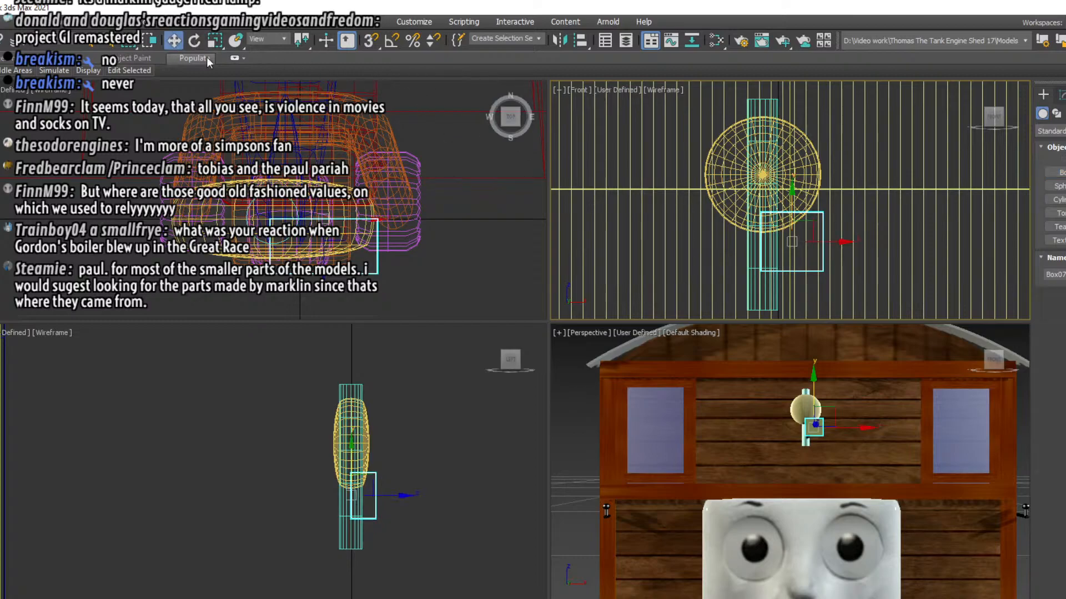
drag(796, 244, 768, 229)
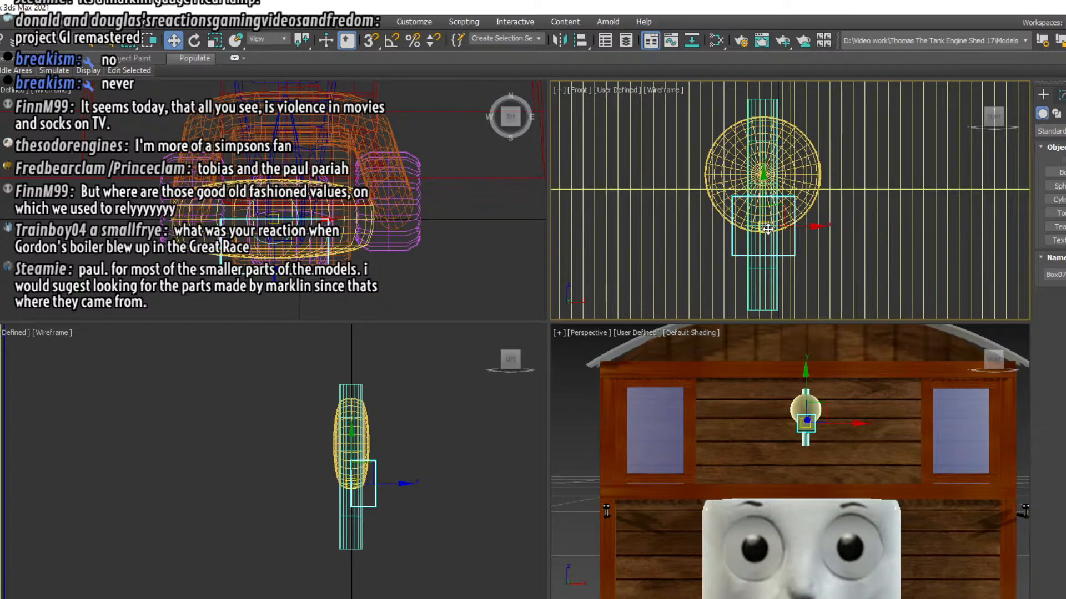
right_click(273, 242)
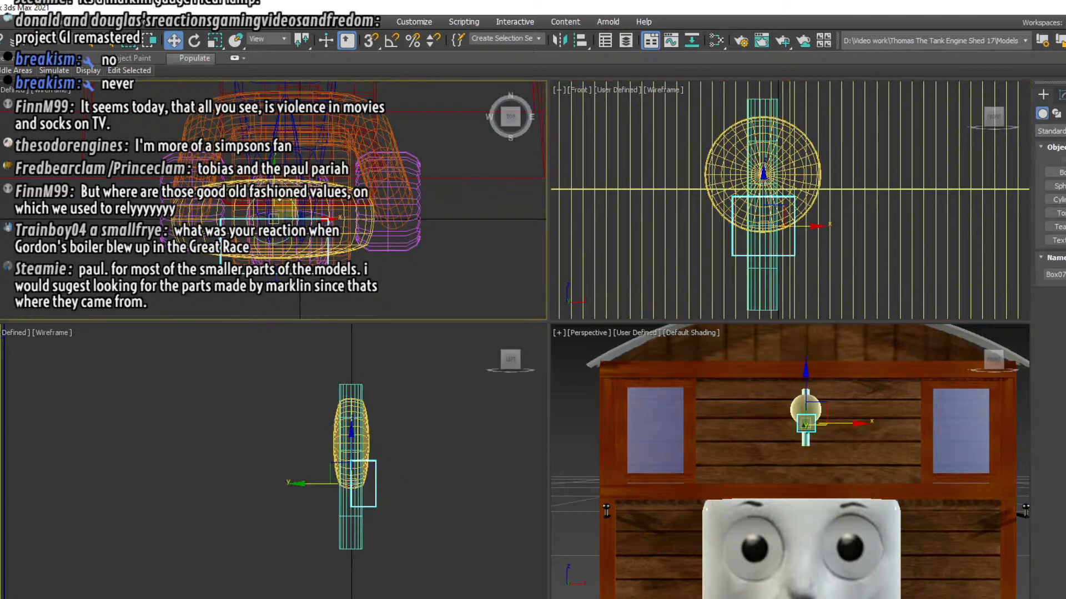
drag(277, 186, 278, 158)
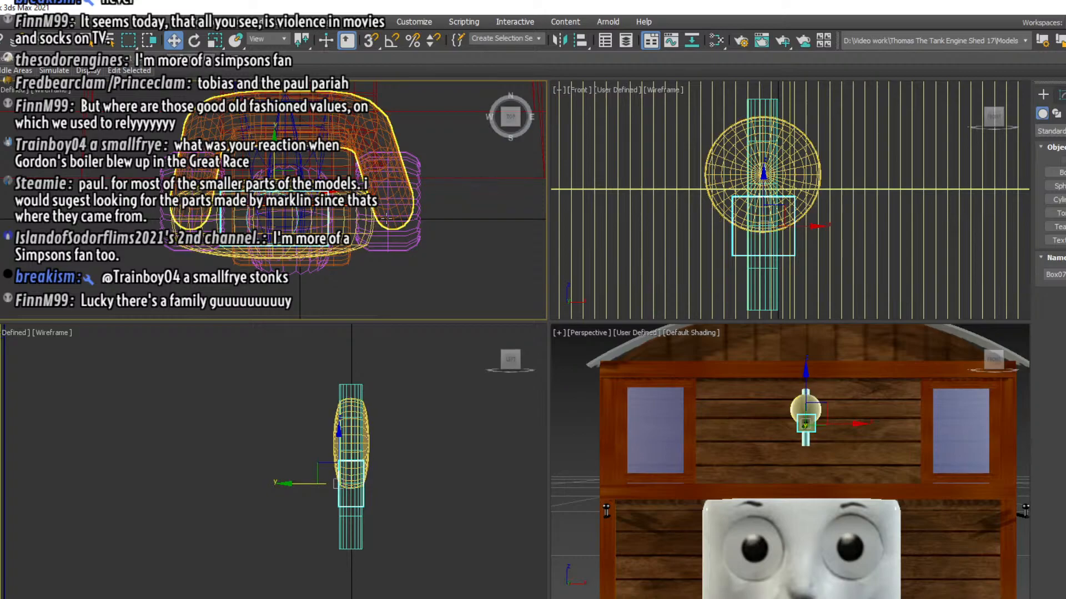
Subdivide the box with extra length, width and height segments, and move it slightly down the lamp post
click(1062, 95)
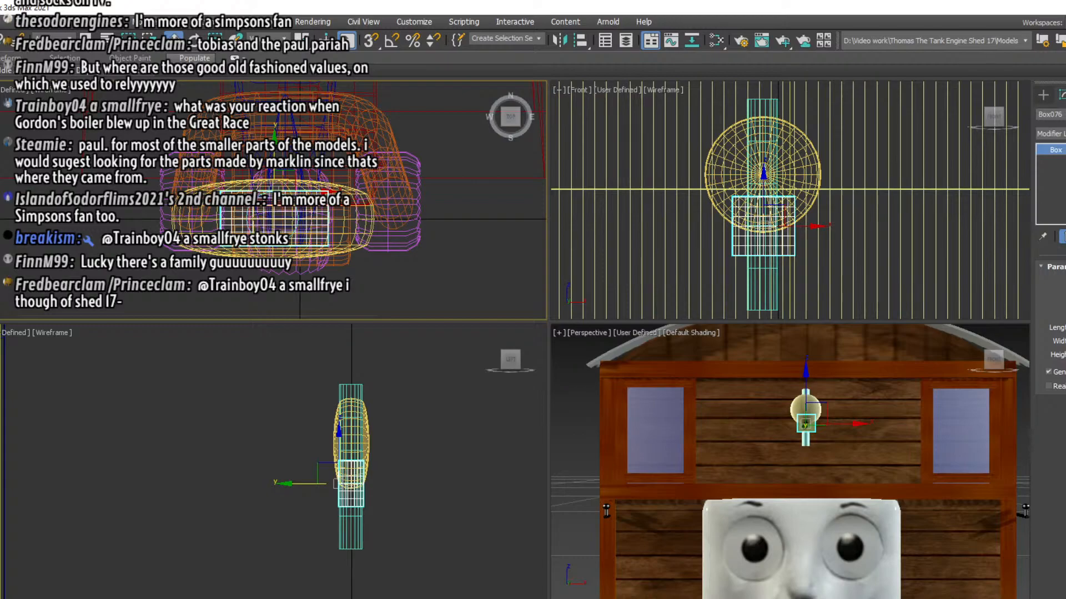
right_click(779, 197)
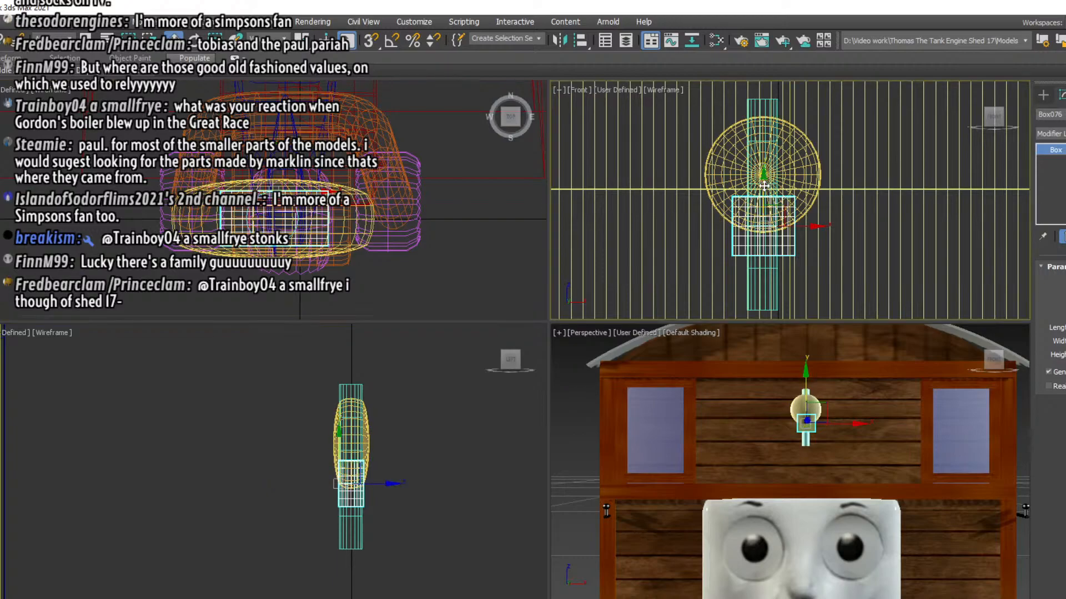
drag(763, 186, 765, 193)
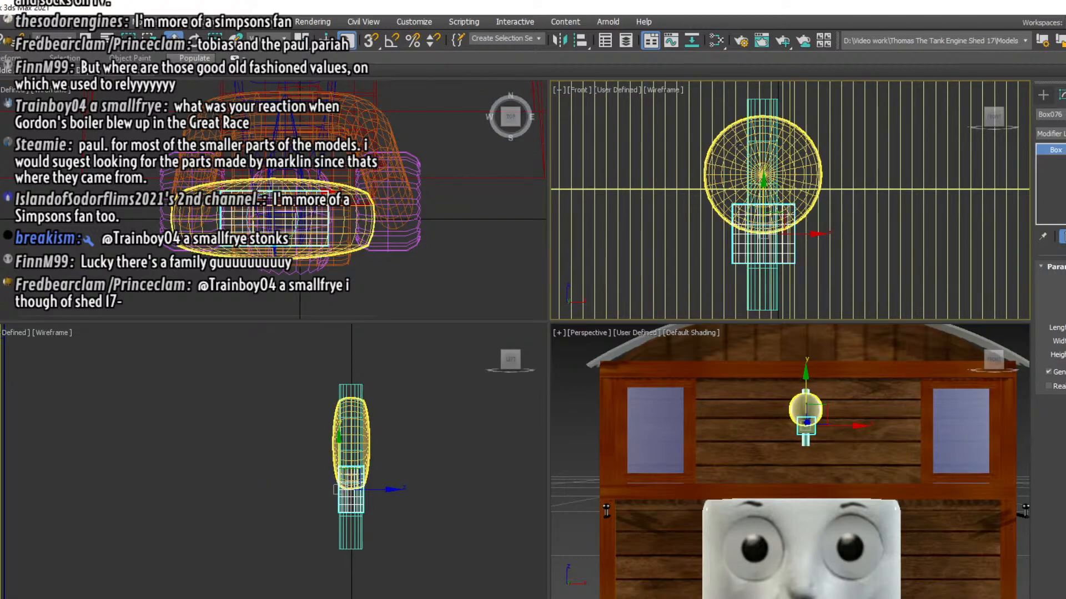
Clone the flattened lamp sphere in place and scale the copy down uniformly to form a smaller inner disc
click(735, 143)
right_click(734, 142)
click(751, 224)
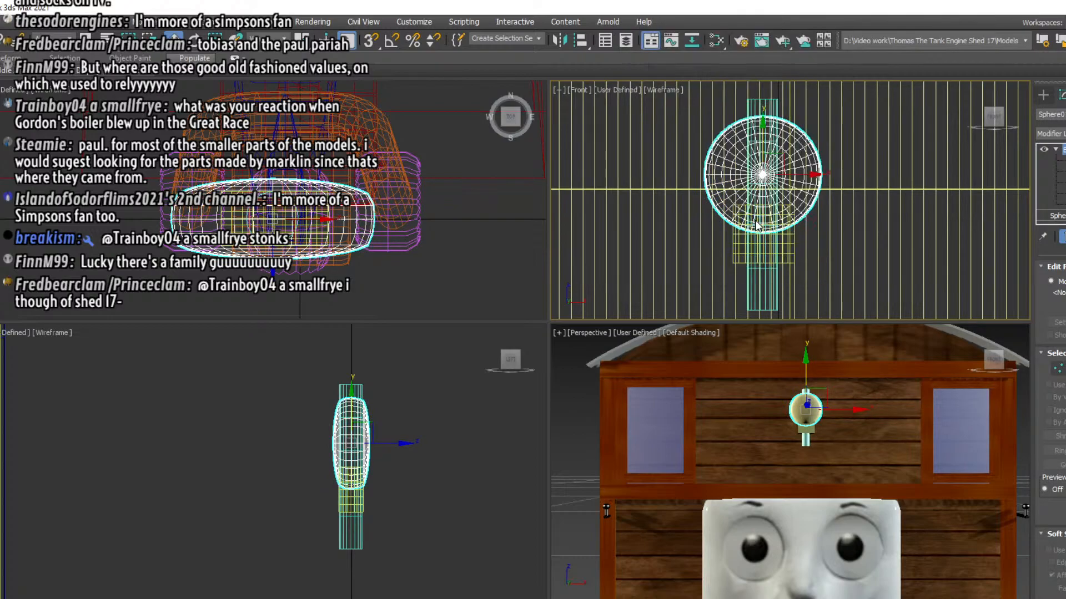
click(498, 391)
key(r)
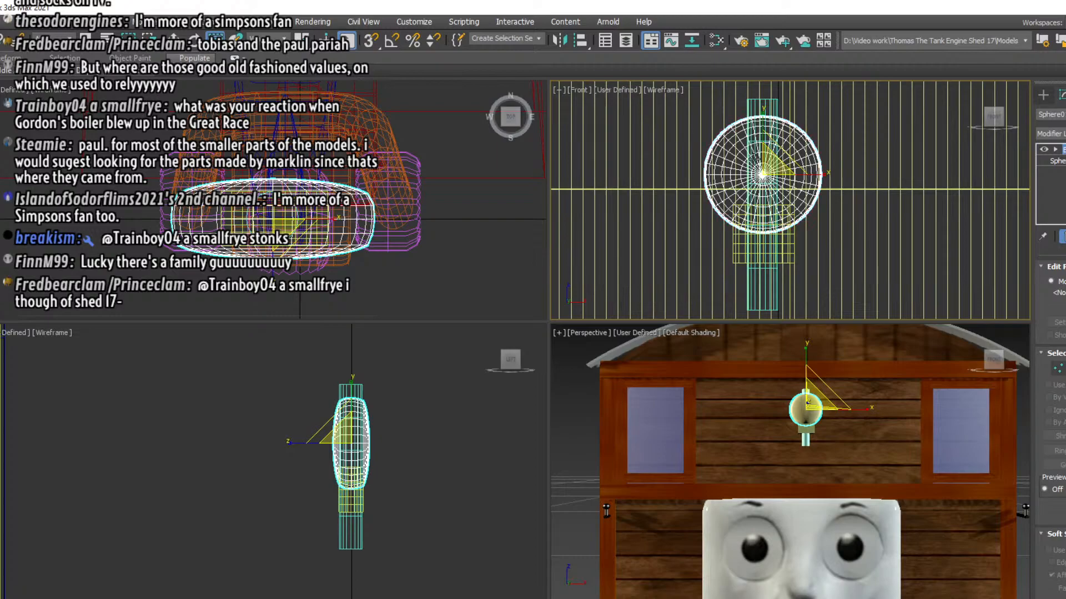
drag(772, 146, 764, 176)
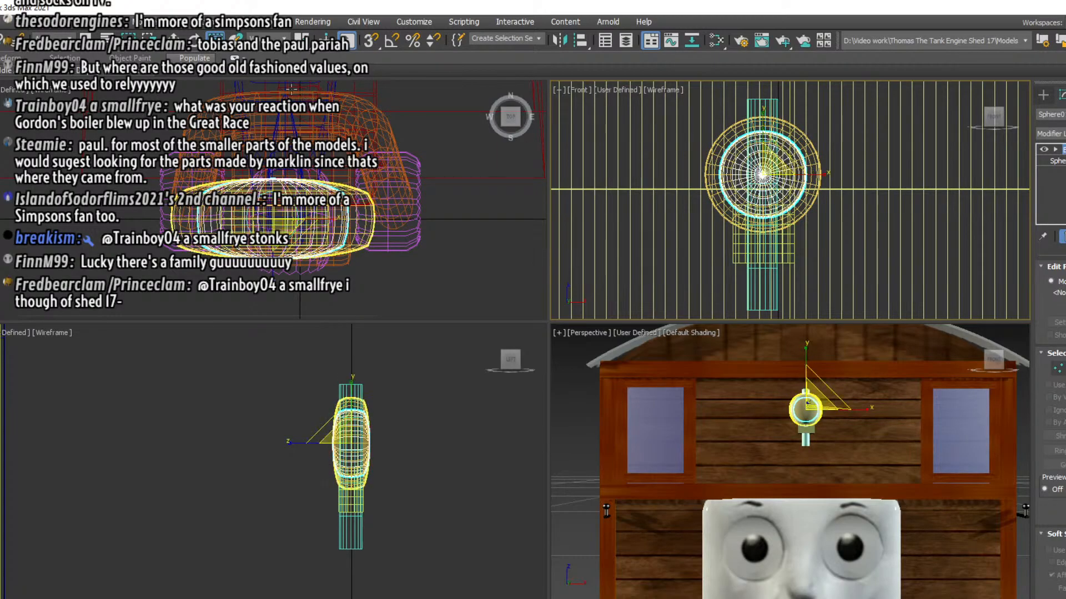
Move the smaller disc forward along X in the left view so it protrudes from the front of the lamp
click(174, 39)
right_click(418, 465)
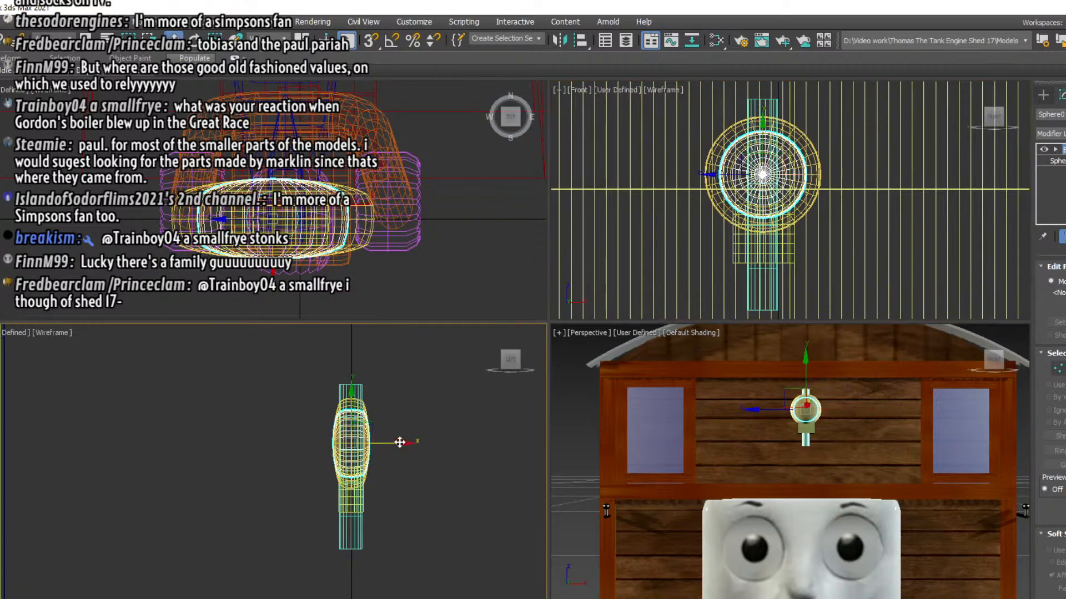
drag(400, 445, 409, 439)
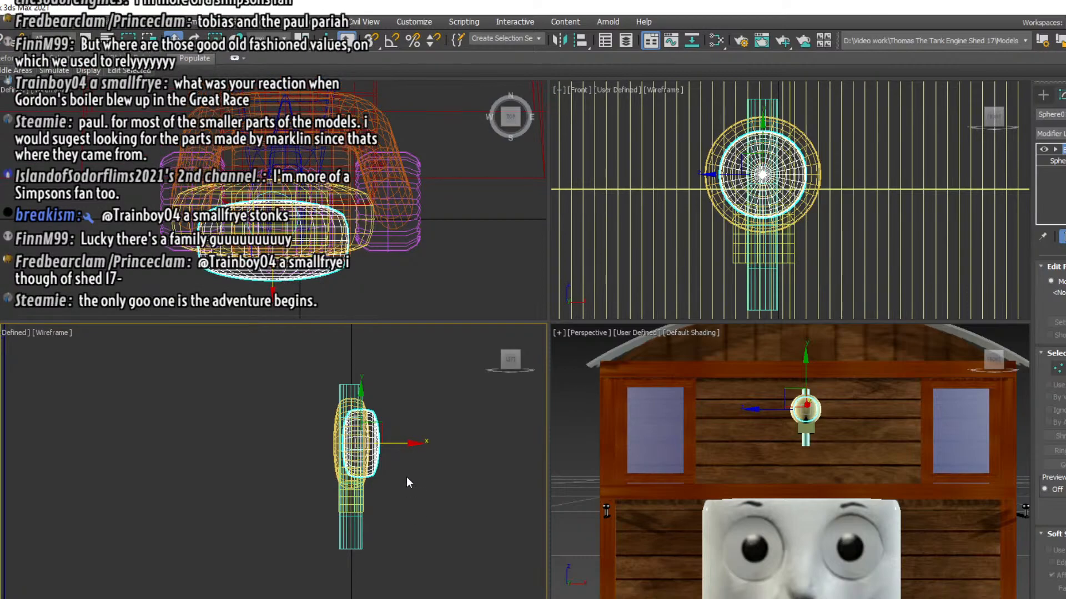
Clone the smaller lamp disc in place as a copy and scale the copy down uniformly in the front view
right_click(429, 459)
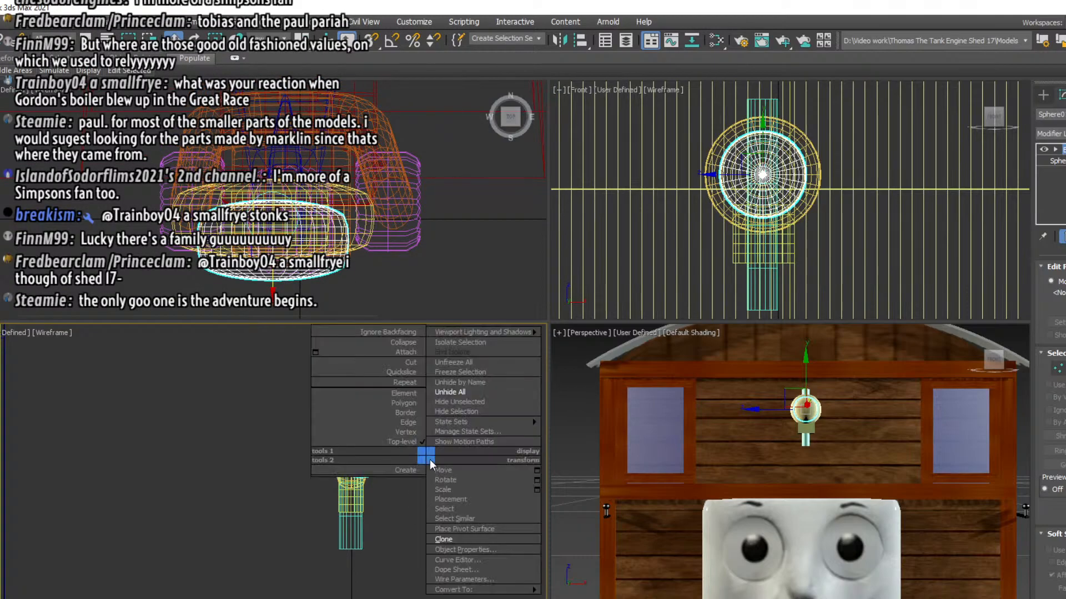
click(444, 539)
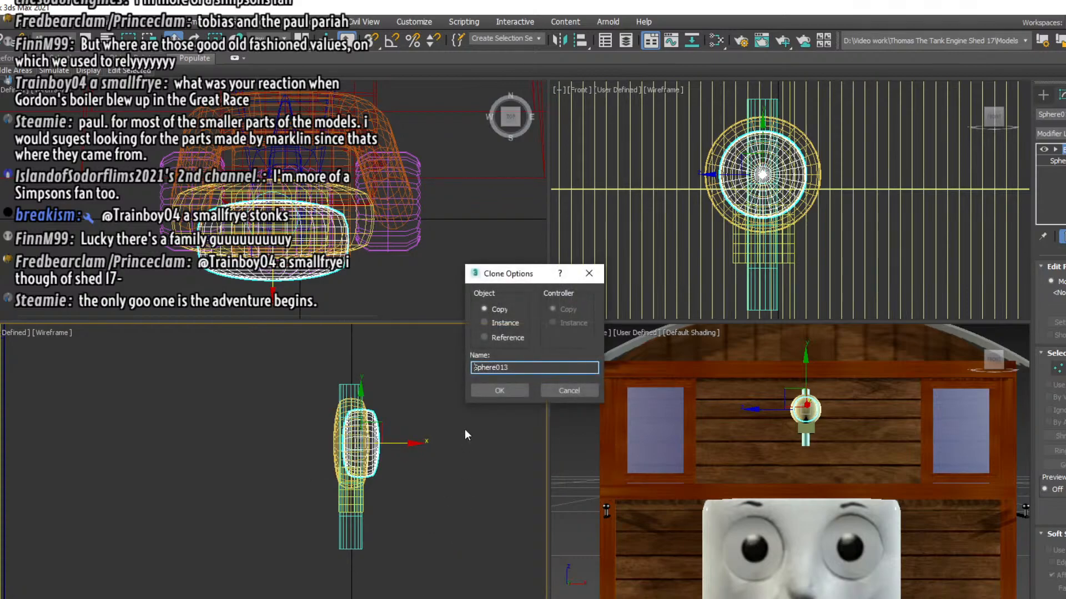
click(500, 388)
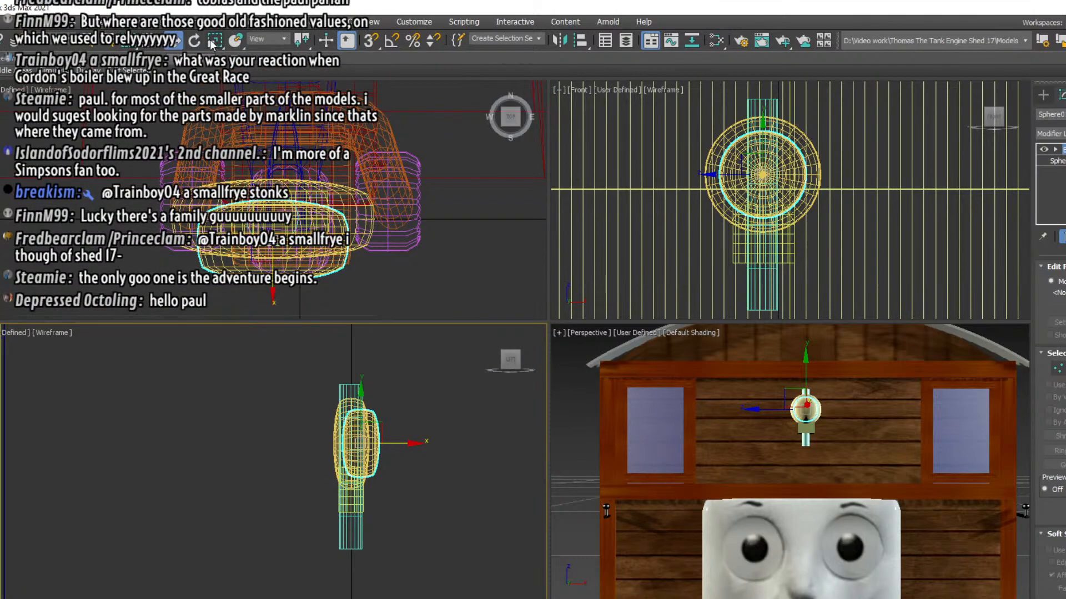
right_click(788, 147)
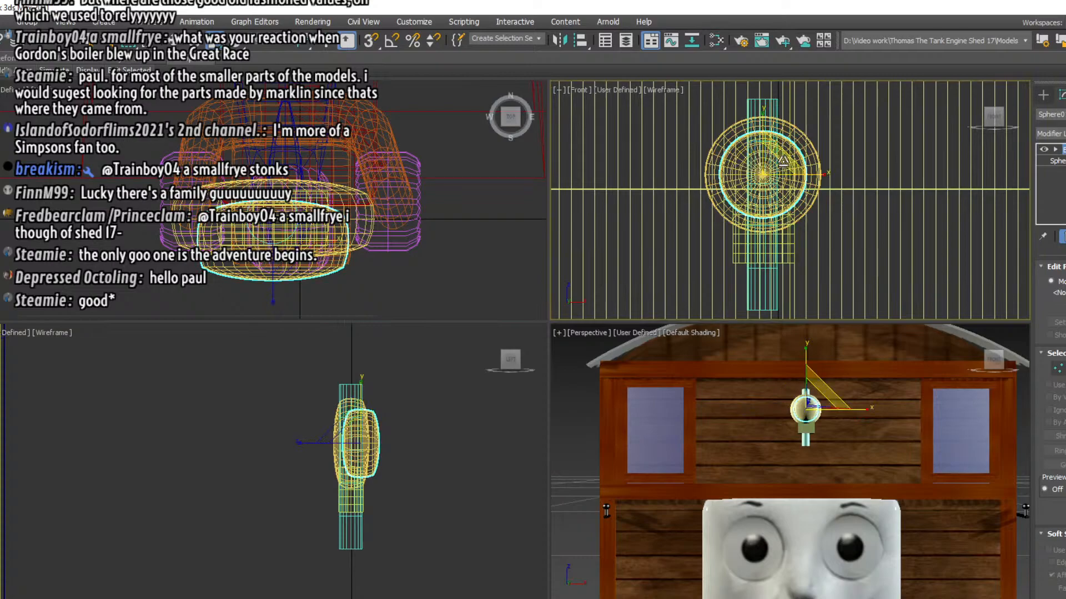
drag(779, 155, 771, 179)
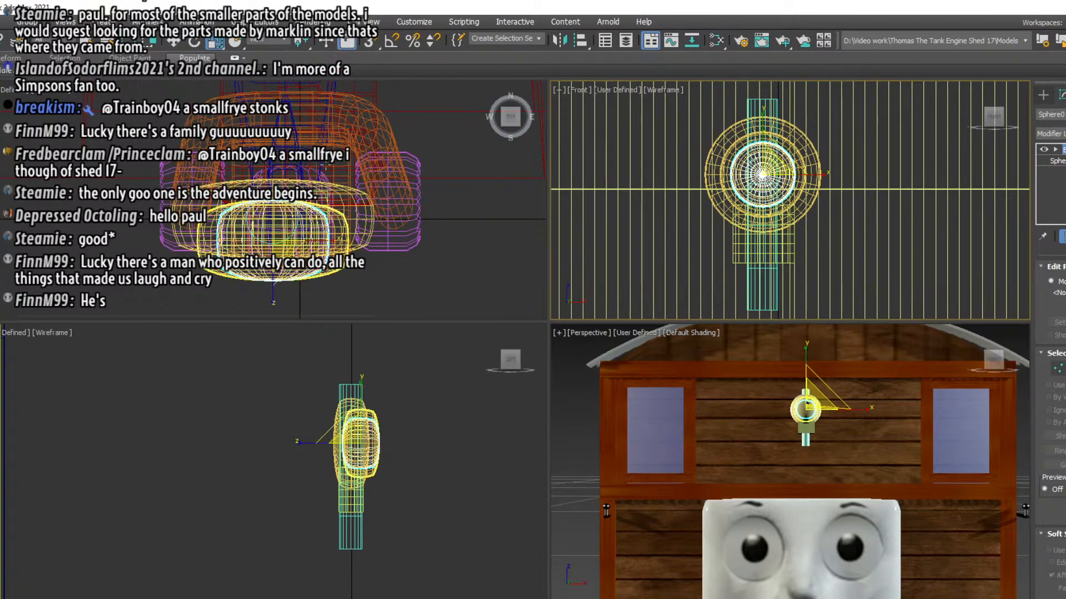
Move the newly scaled disc forward along X in the left view so it protrudes from the disc behind it
click(165, 42)
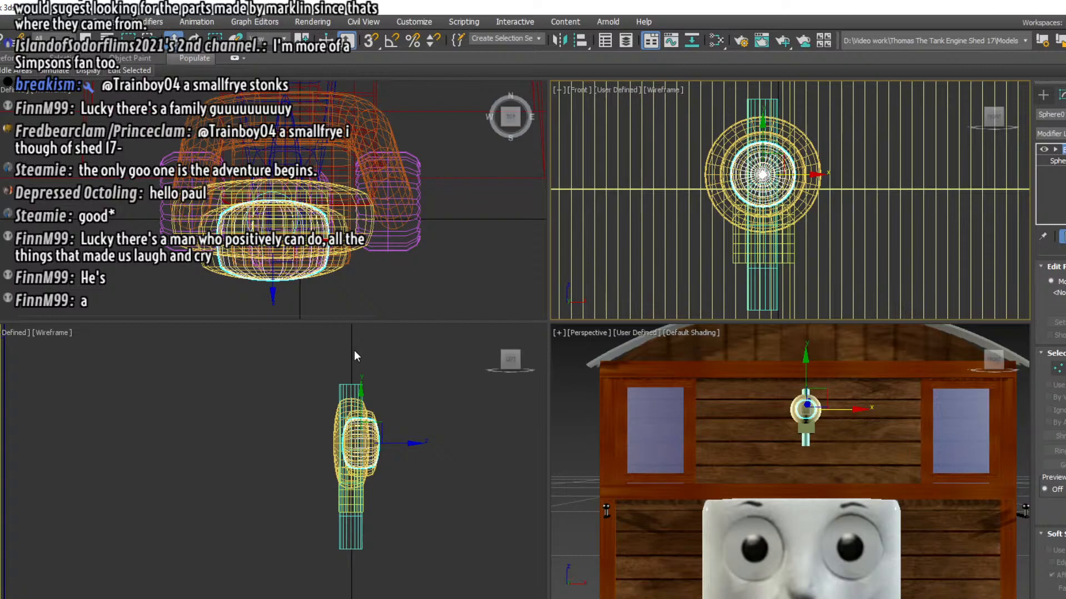
scroll(354, 351, up, 2)
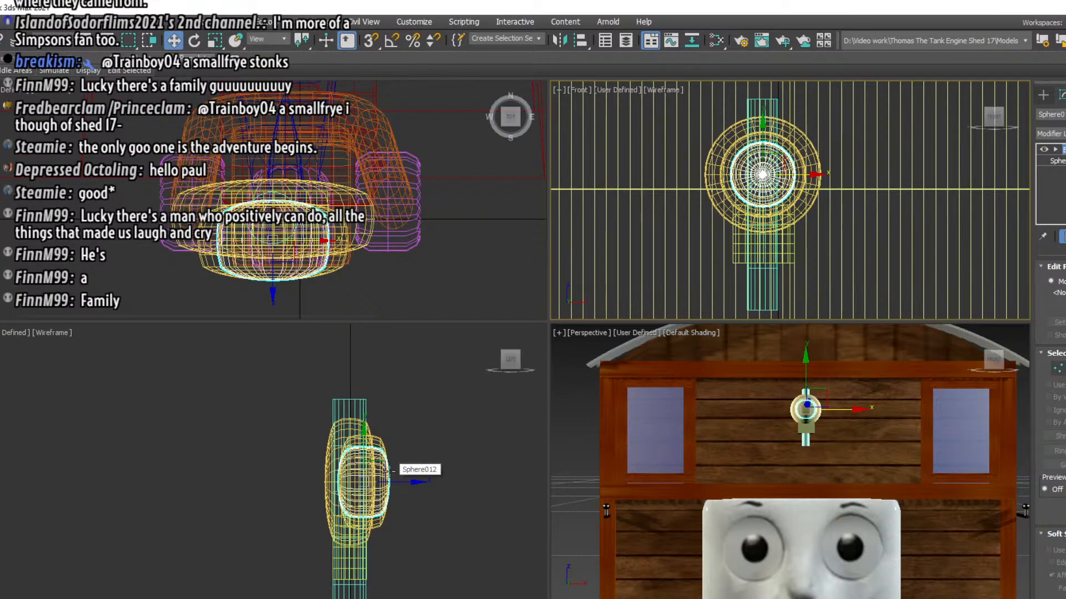
click(399, 485)
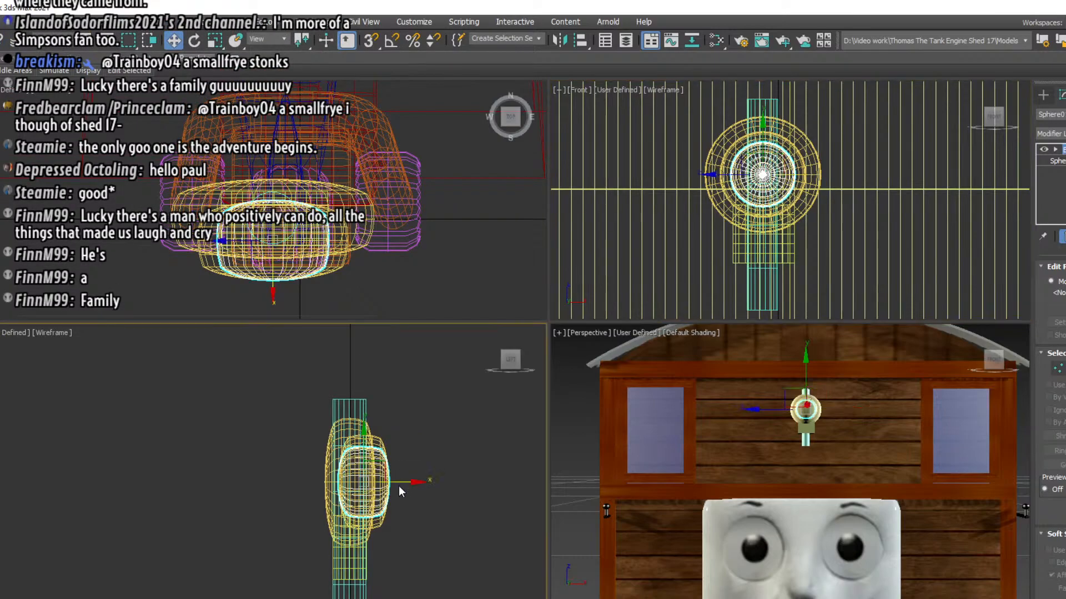
drag(399, 482, 408, 483)
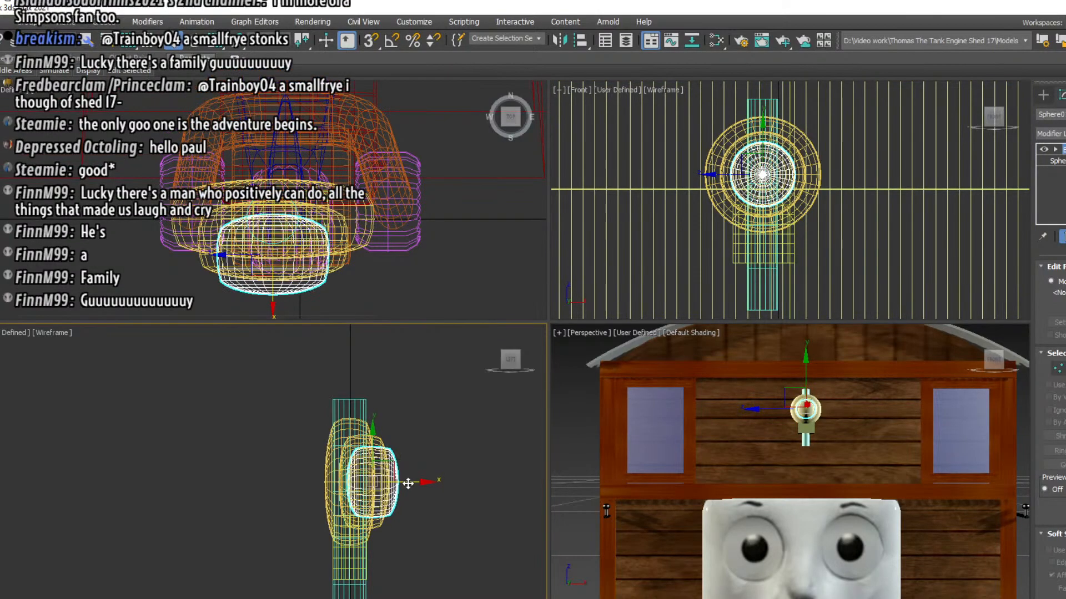
Select all the lamp parts and give them a material with its colour set to white
key(m)
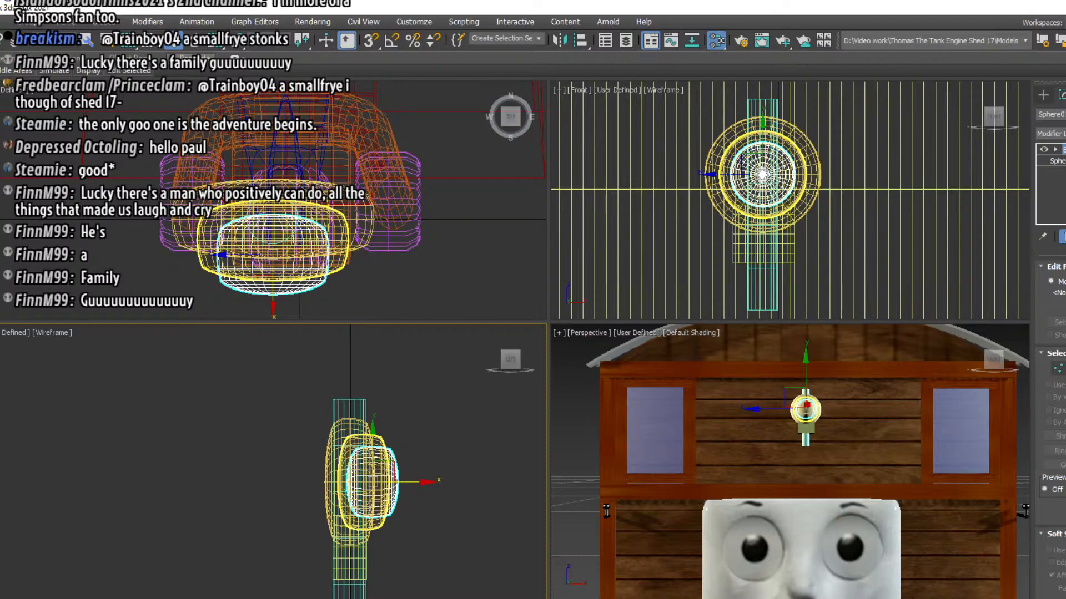
click(311, 433)
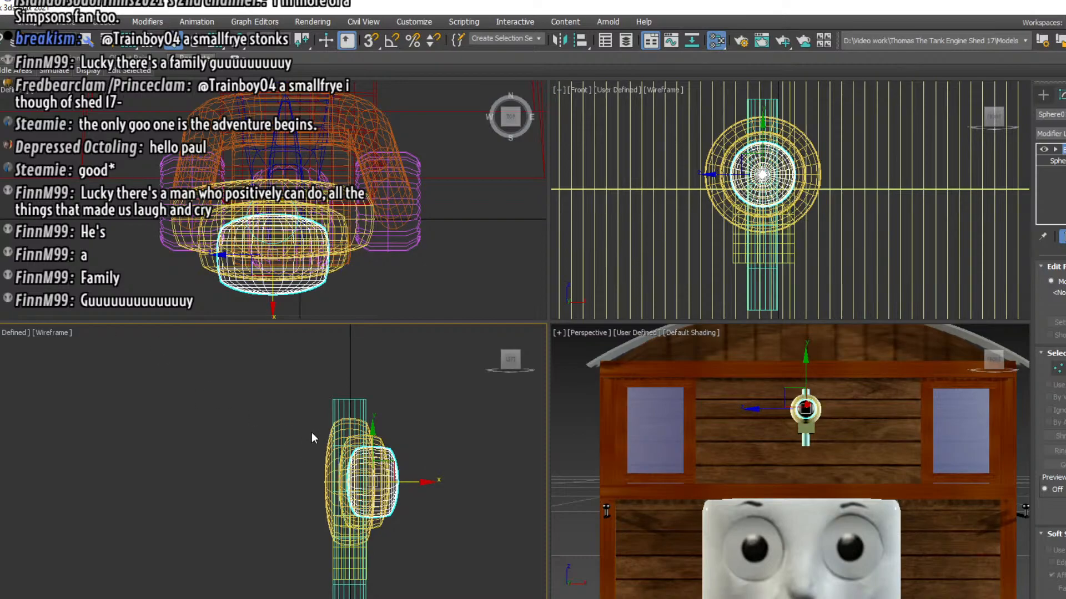
drag(302, 395, 352, 592)
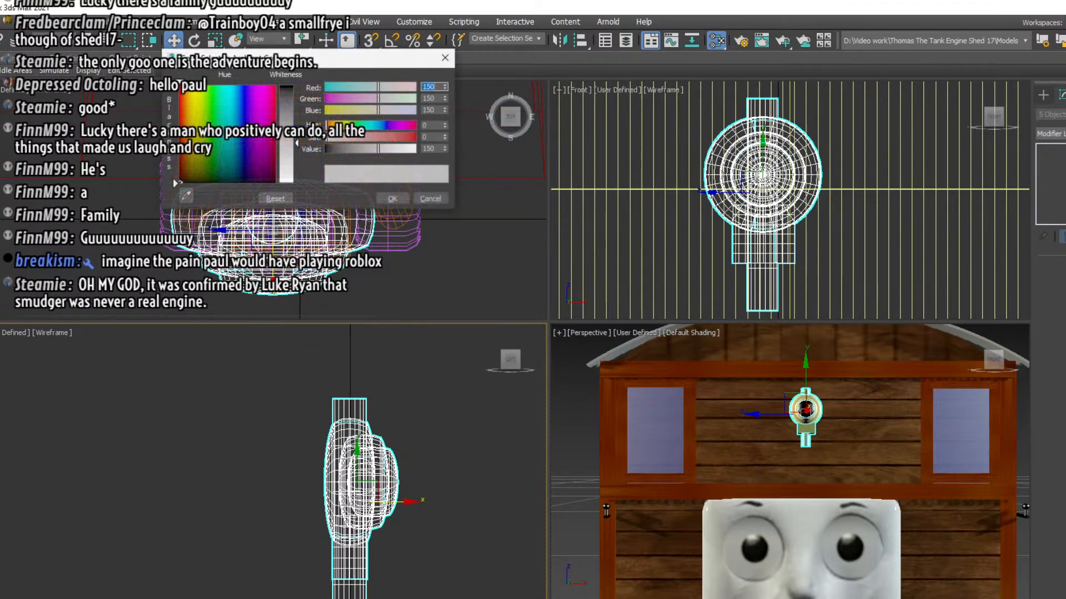
drag(297, 162, 298, 185)
click(391, 199)
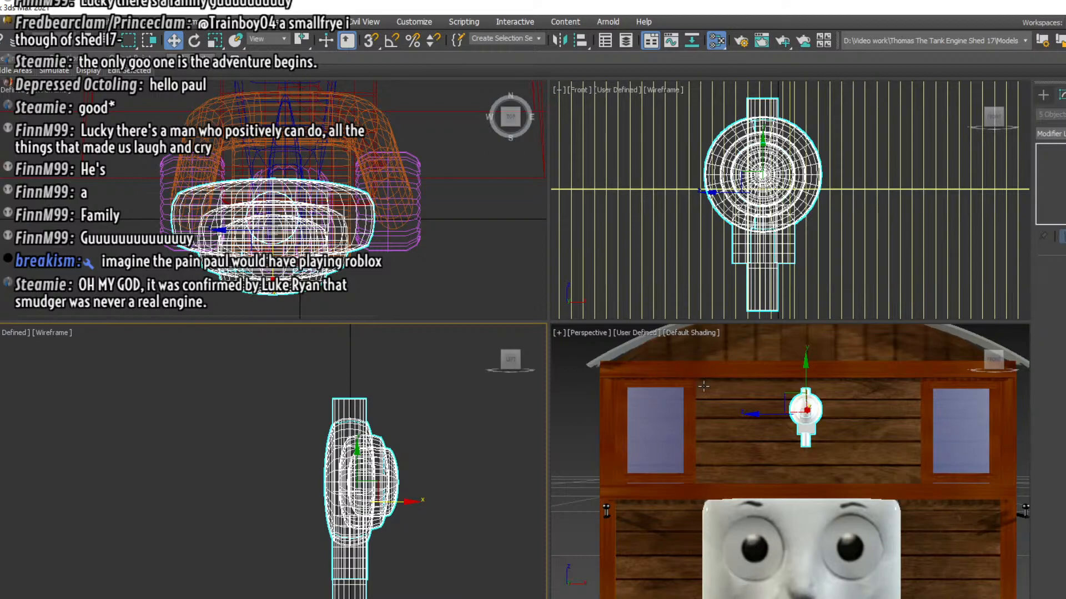
Apply the dark lens material to the smallest front disc and inspect the lamp up close in the perspective view
click(397, 484)
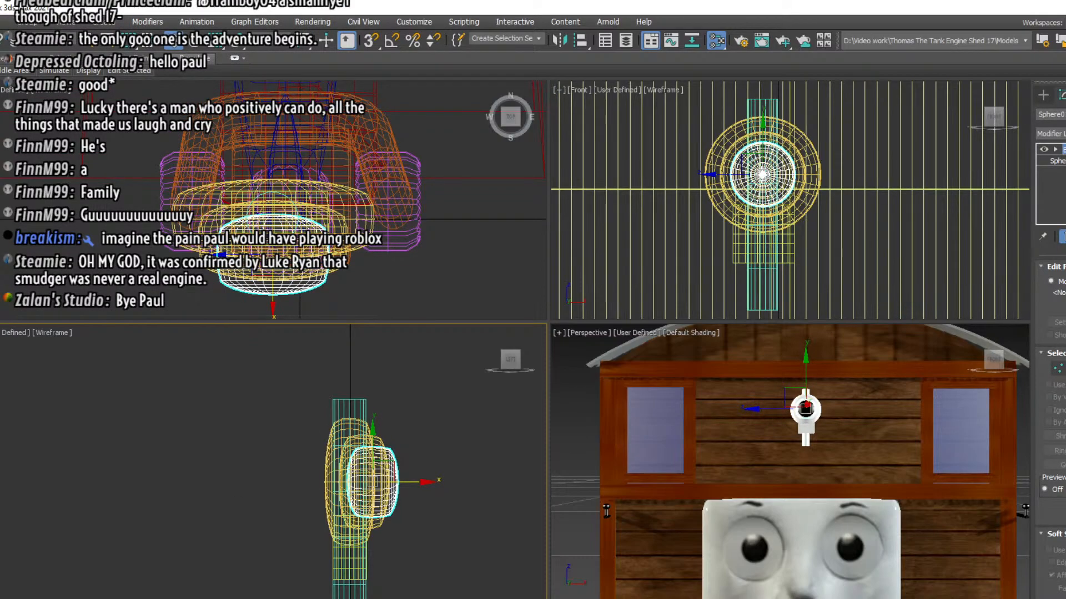
click(910, 441)
scroll(815, 399, up, 2)
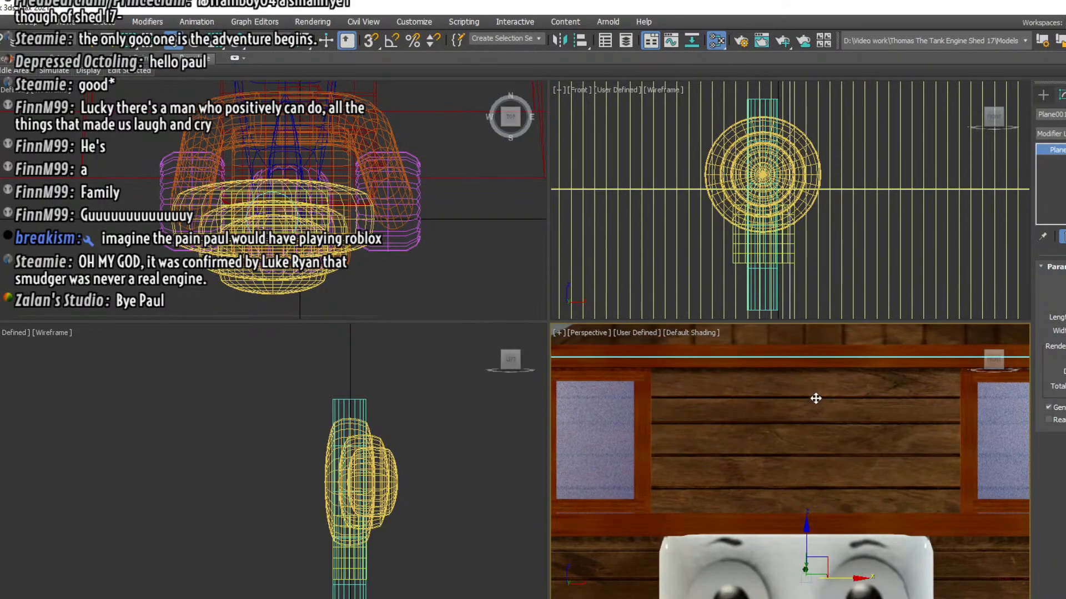
scroll(815, 398, down, 3)
click(805, 392)
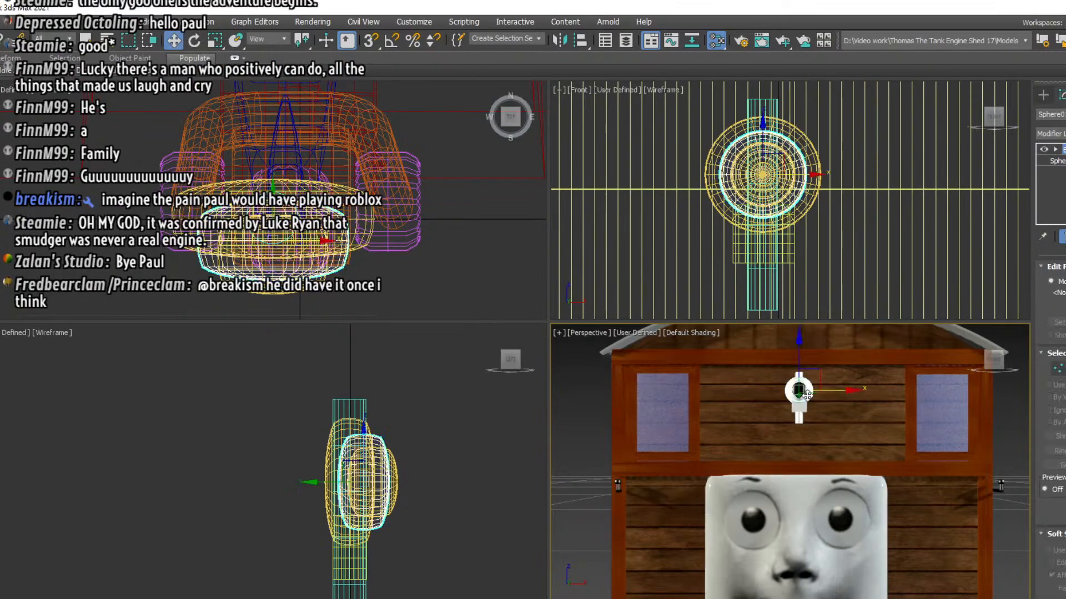
scroll(808, 396, up, 2)
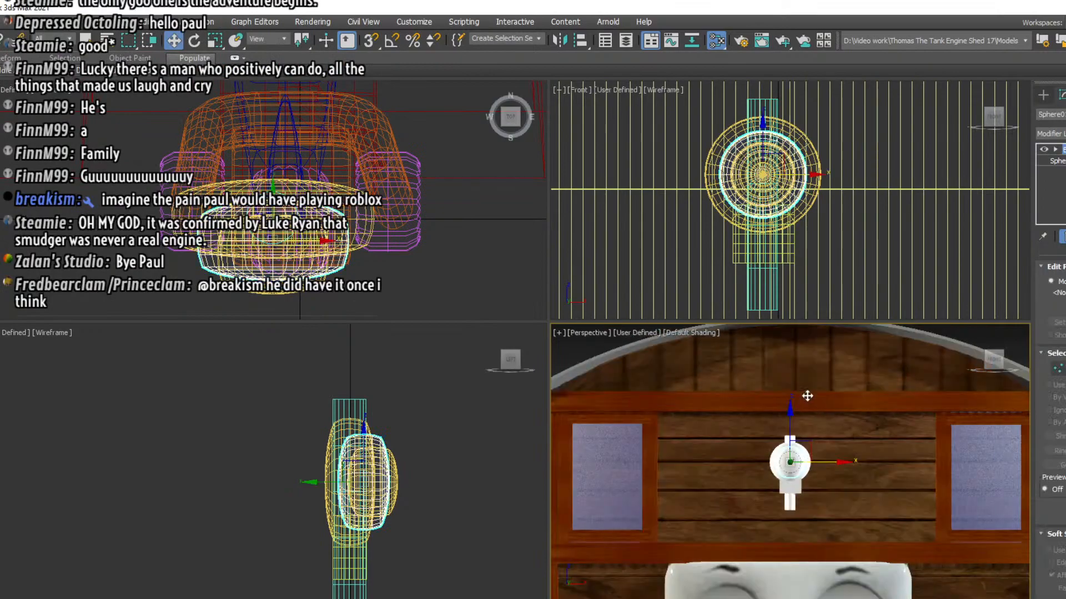
Reselect the smallest front disc and move it back slightly along X in the left view
click(455, 394)
click(391, 475)
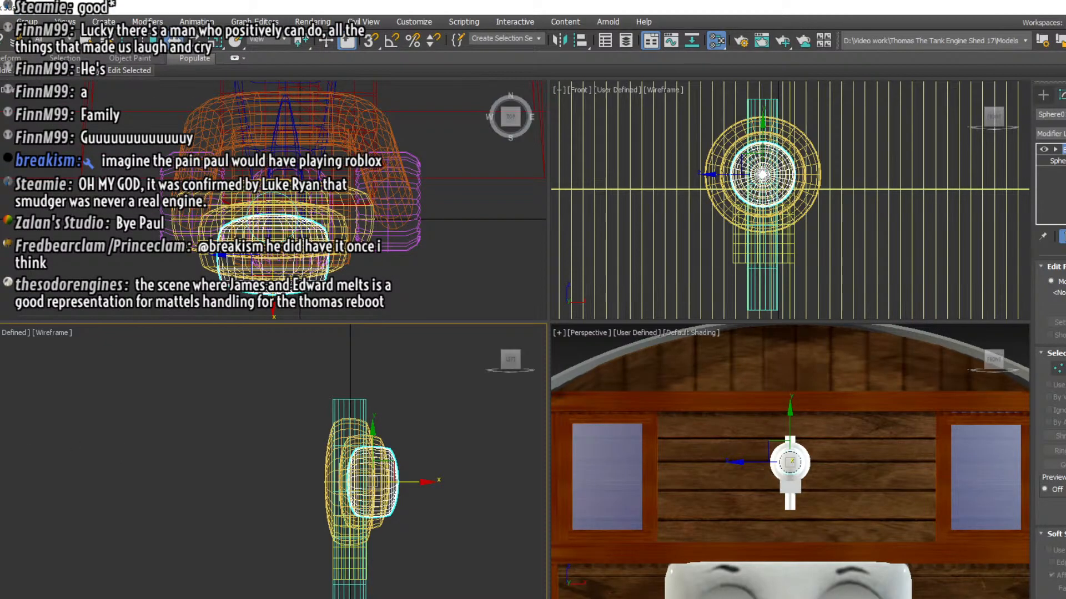
click(268, 469)
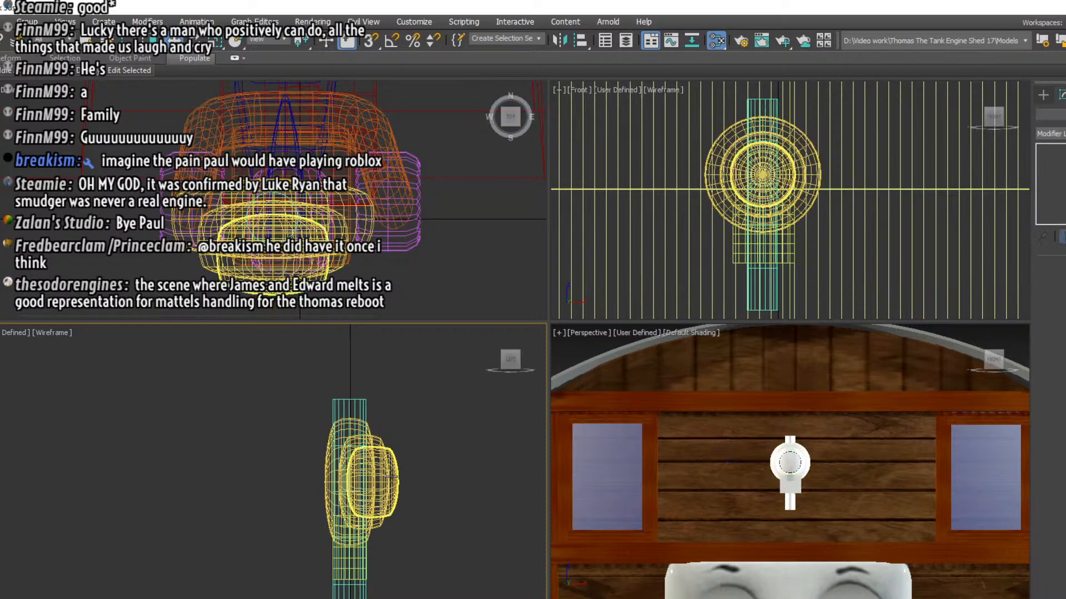
click(391, 478)
mouse_move(409, 480)
mouse_down()
mouse_move(439, 483)
mouse_move(393, 480)
mouse_move(409, 478)
mouse_up()
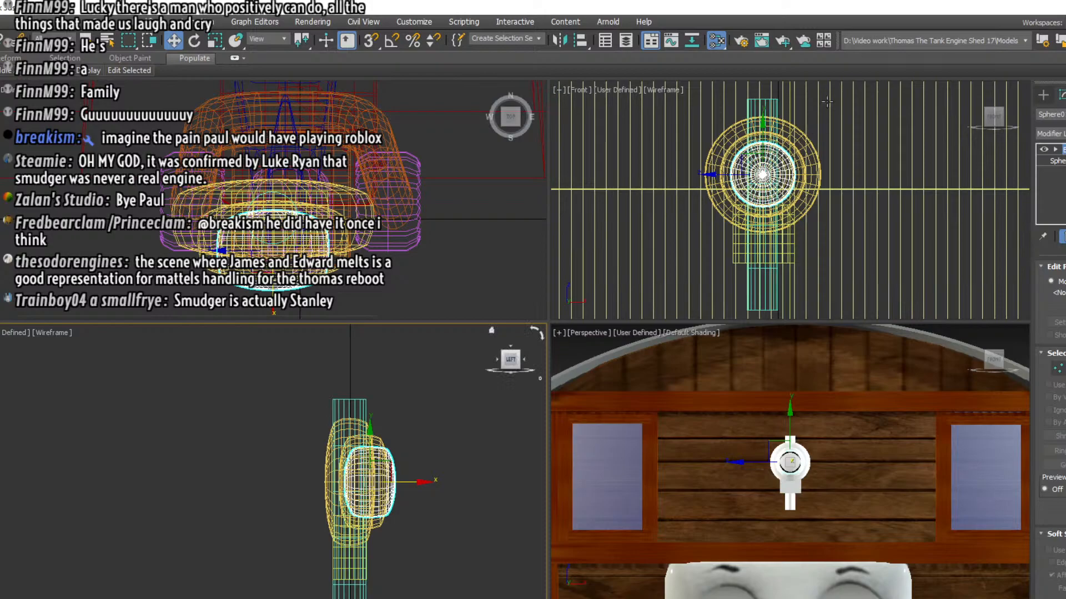
Render the perspective view with the Scanline Renderer to check the lamp, and close the render windows
click(733, 47)
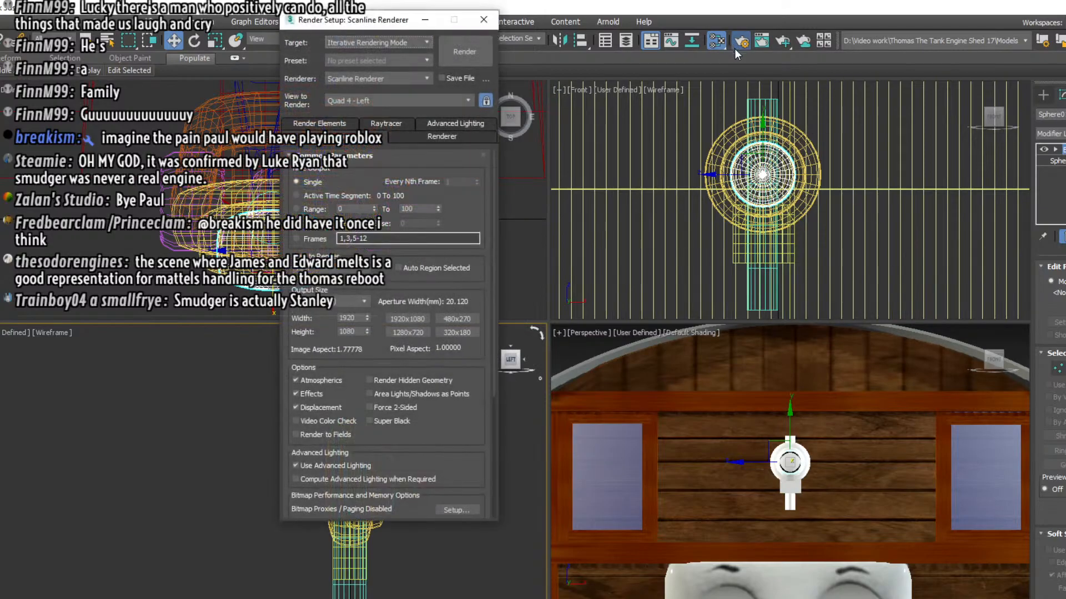
click(475, 51)
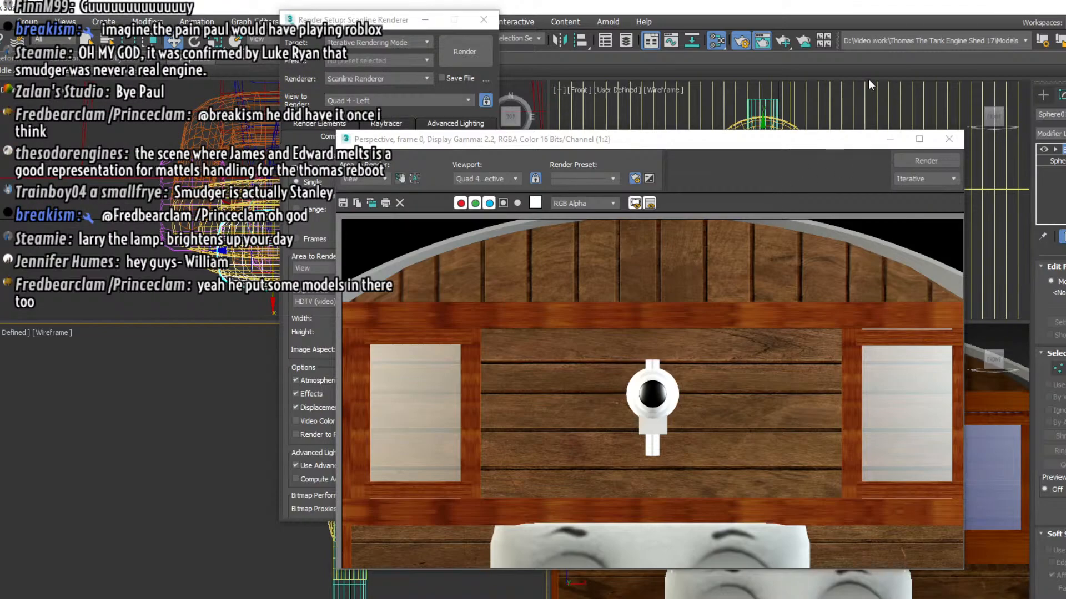
click(948, 138)
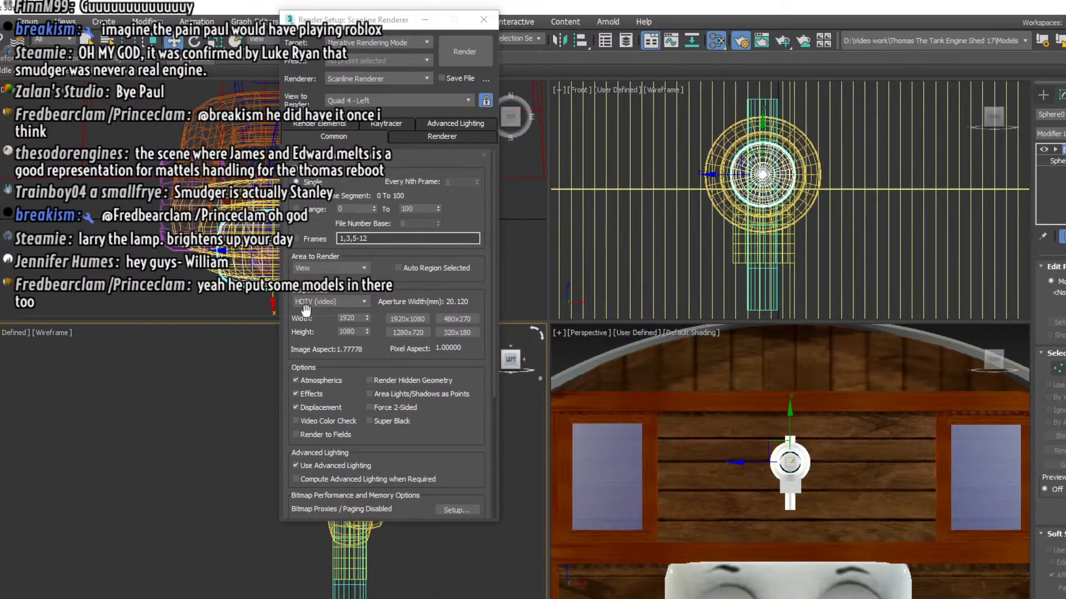
click(483, 19)
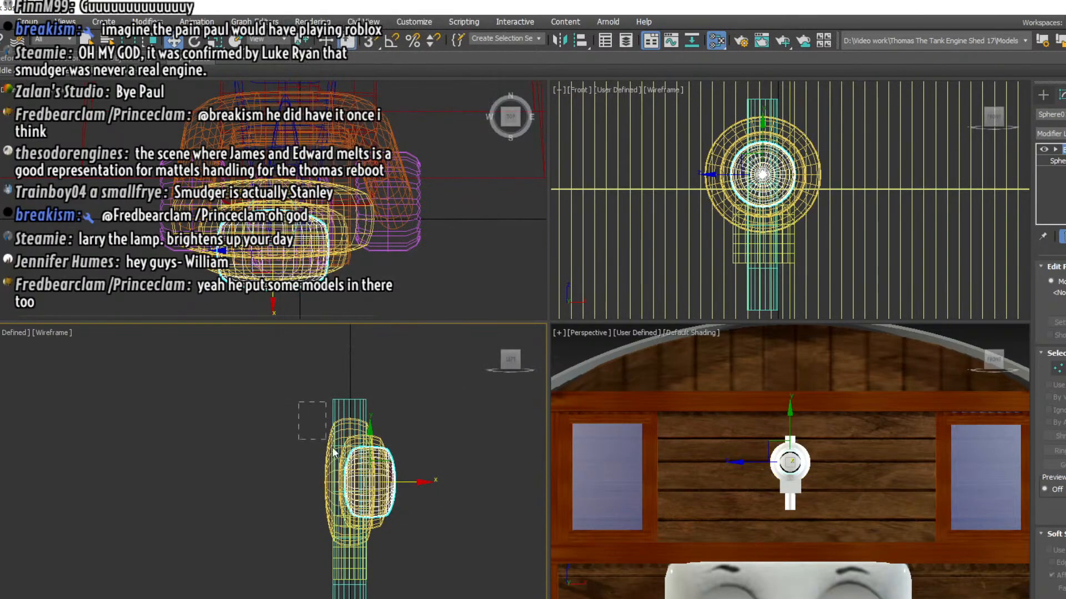
Select all the lamp parts in the left view and group them under the name Lamp
drag(332, 448, 423, 593)
middle_drag(431, 566, 467, 500)
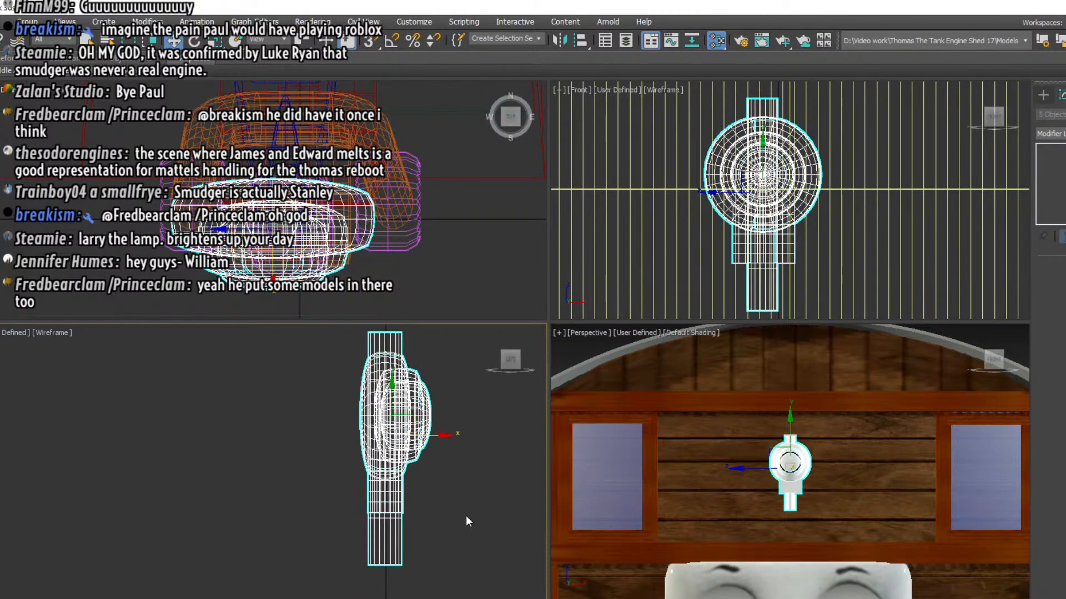
click(383, 558)
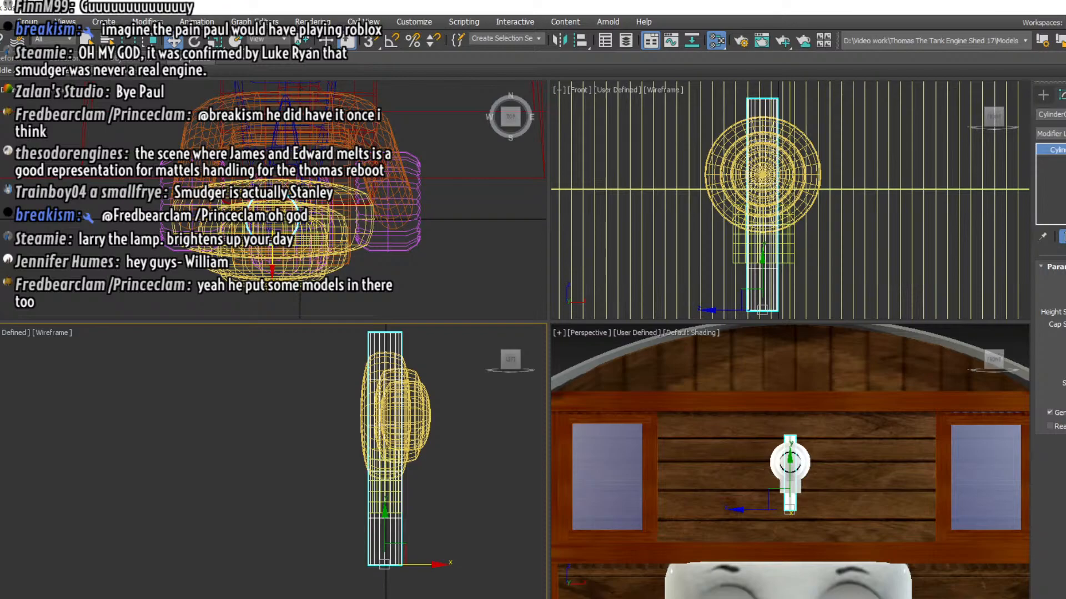
click(737, 245)
drag(457, 561, 339, 342)
right_click(338, 342)
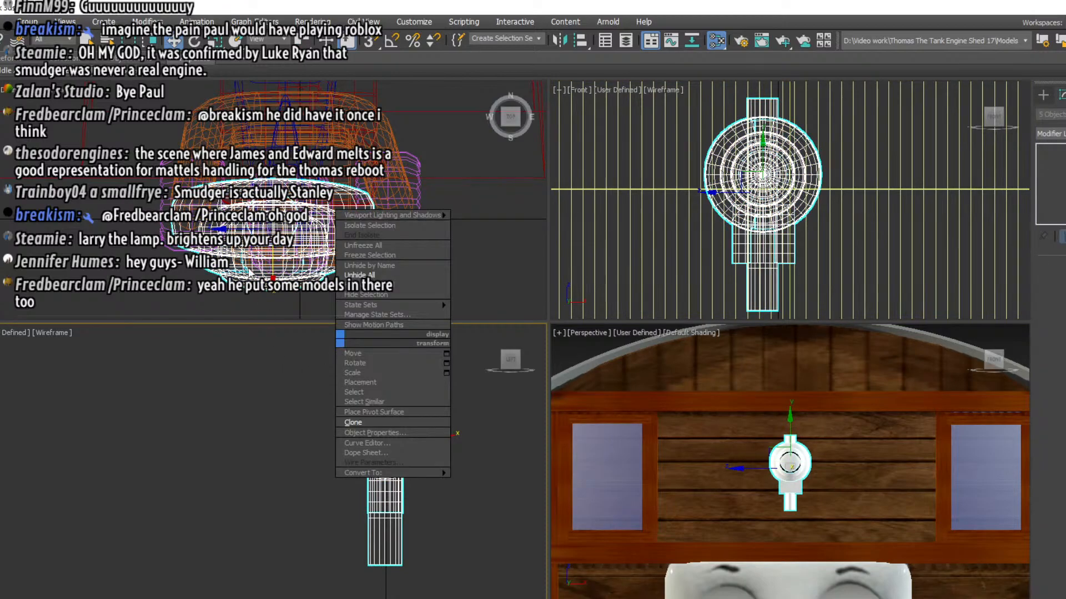
click(66, 23)
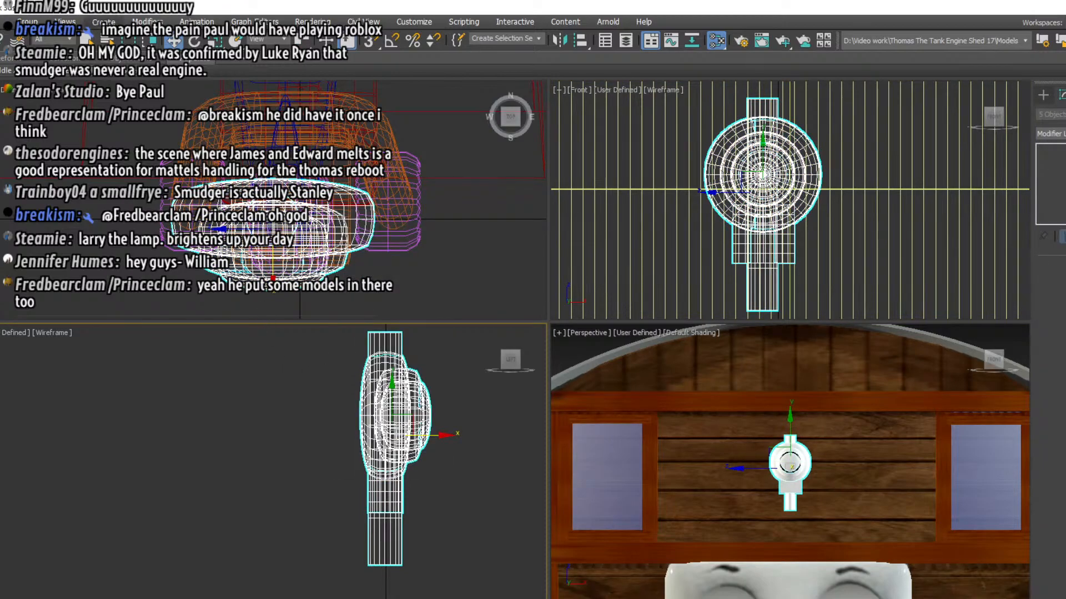
click(103, 23)
mouse_move(147, 22)
mouse_move(29, 22)
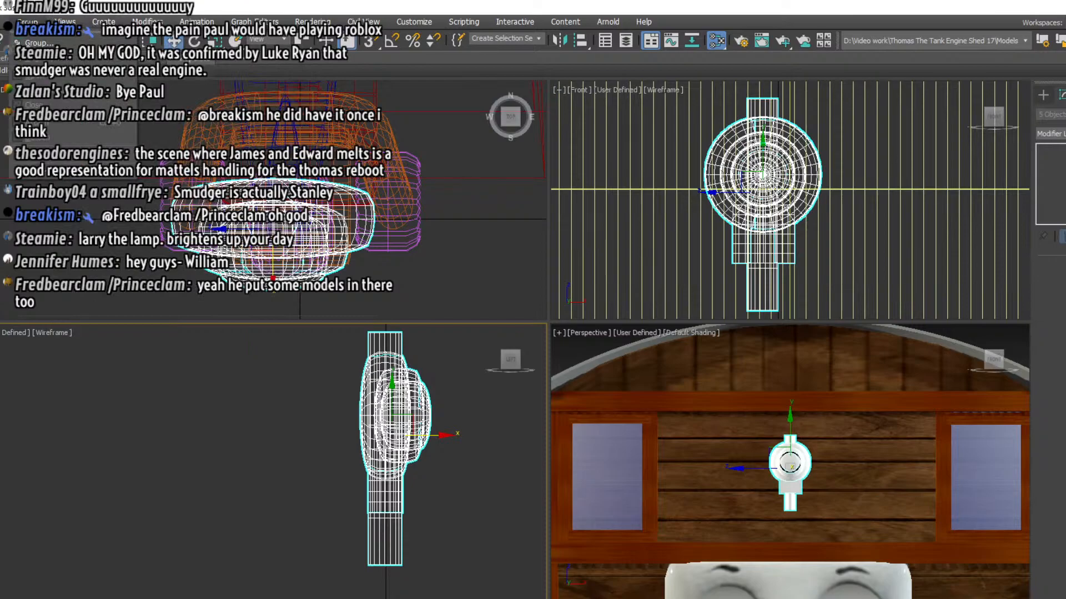
click(37, 43)
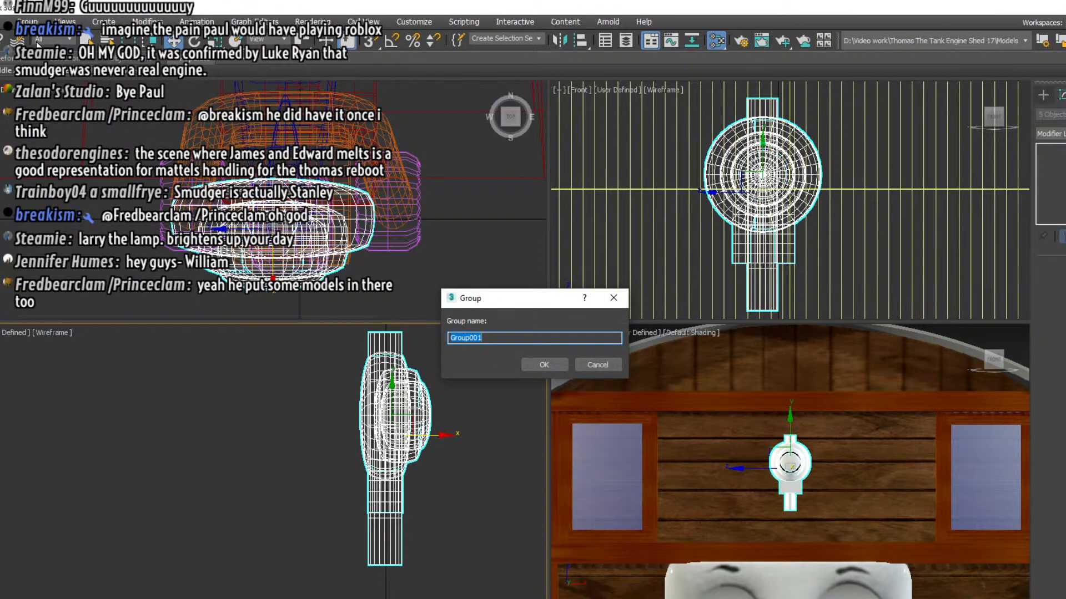
text(Lamp)
key(Return)
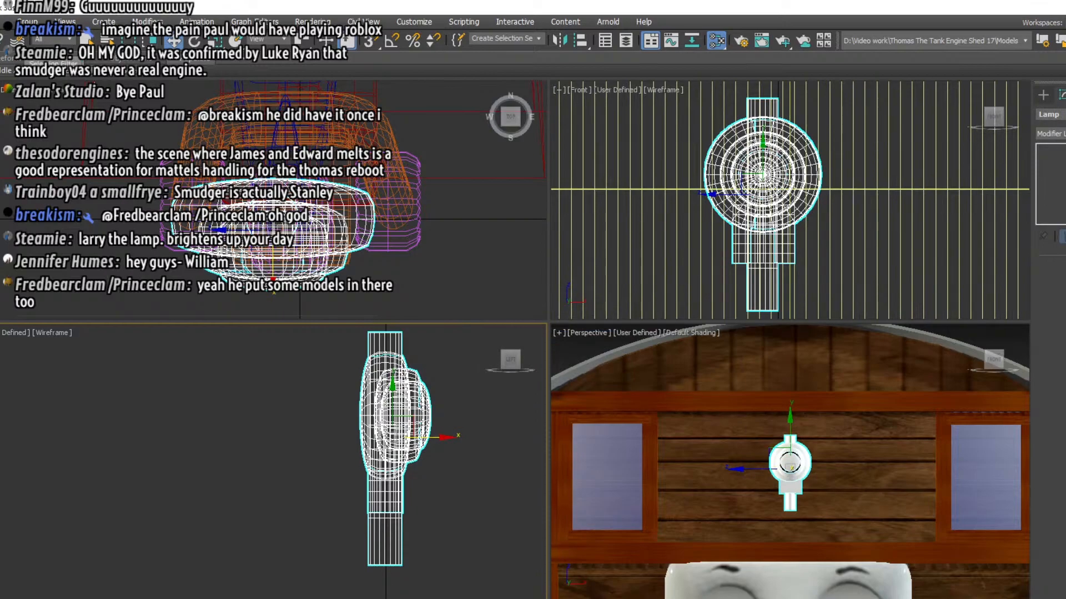
Move the Lamp group back along X in the left view until it sits against the front of the cab
scroll(445, 480, down, 5)
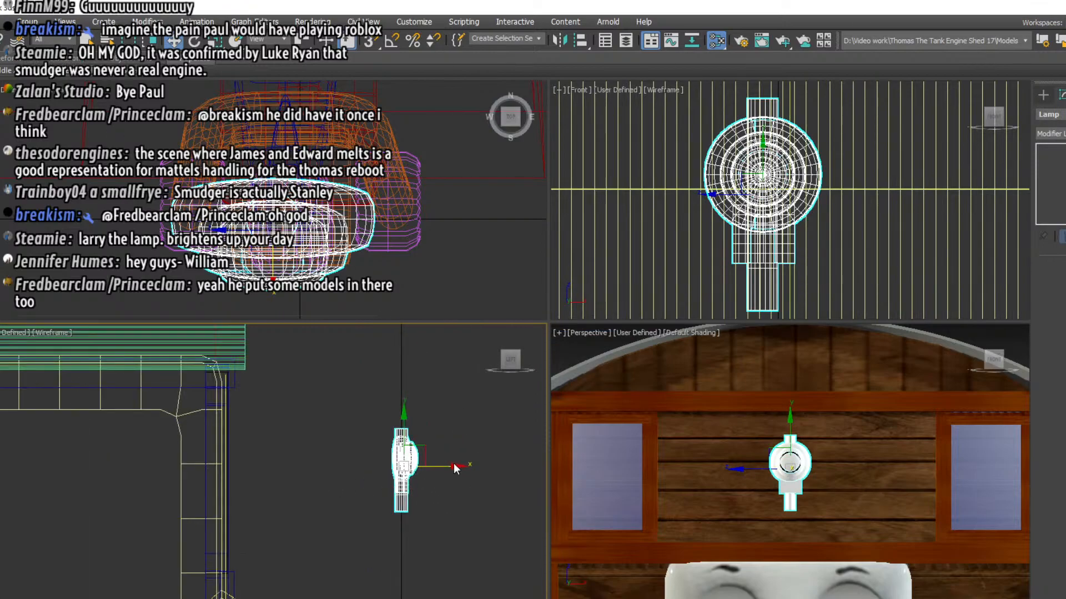
drag(439, 466, 276, 469)
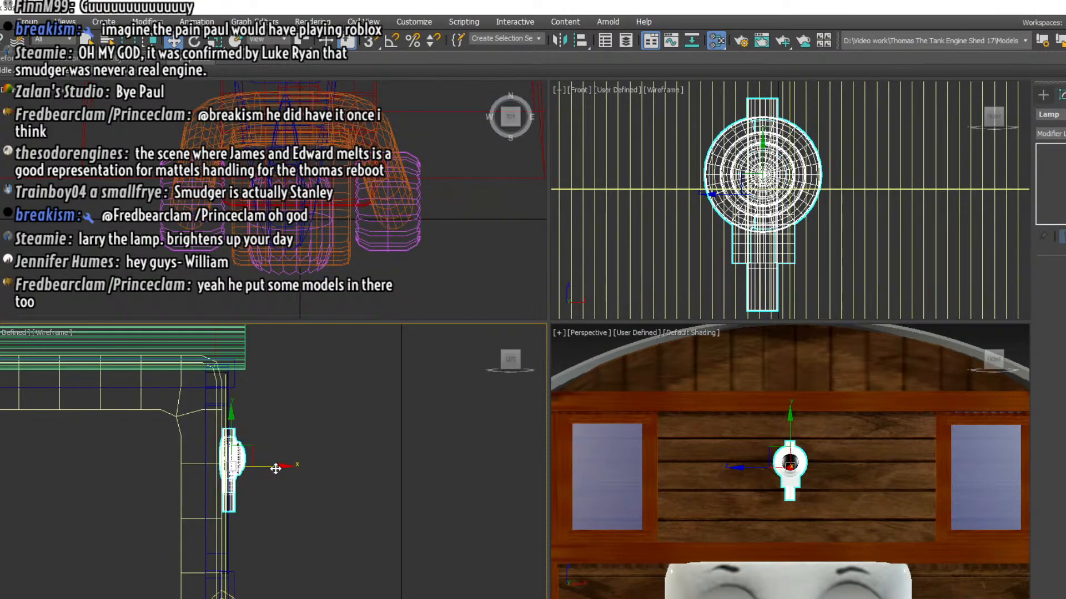
Clone the Lamp group in place as an independent copy
right_click(260, 502)
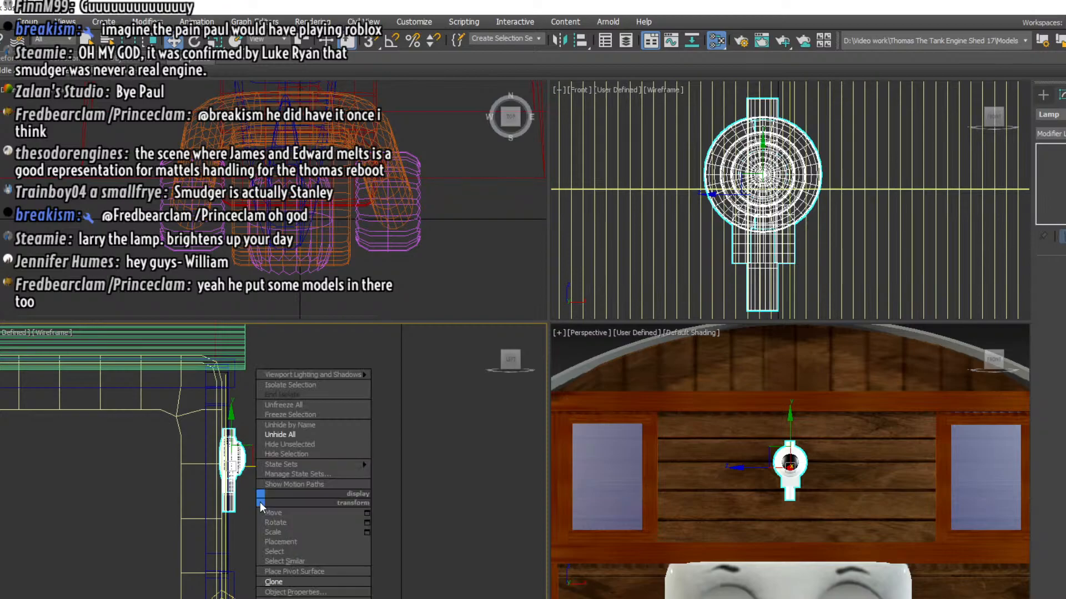
click(280, 582)
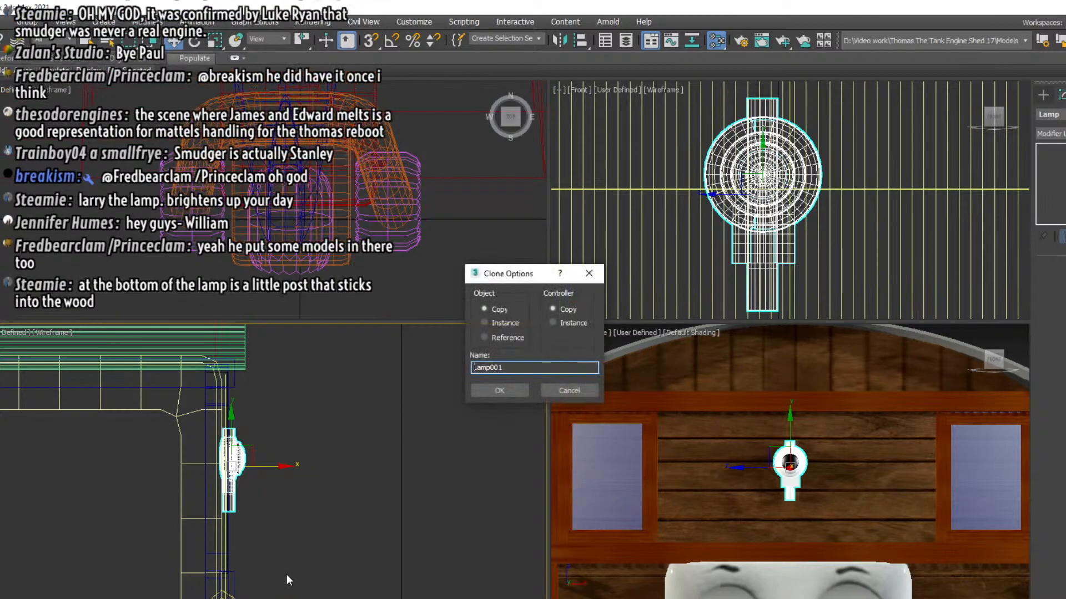
click(499, 390)
Rotate the copied lamp to -180 degrees about the world Z axis so it faces the opposite way
click(194, 42)
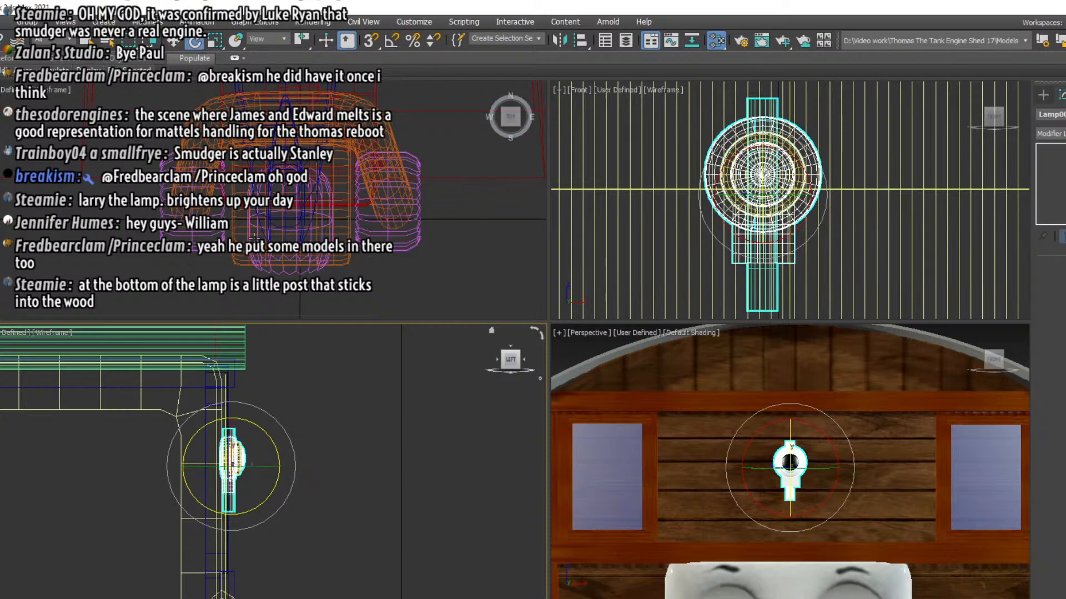
scroll(258, 234, up, 5)
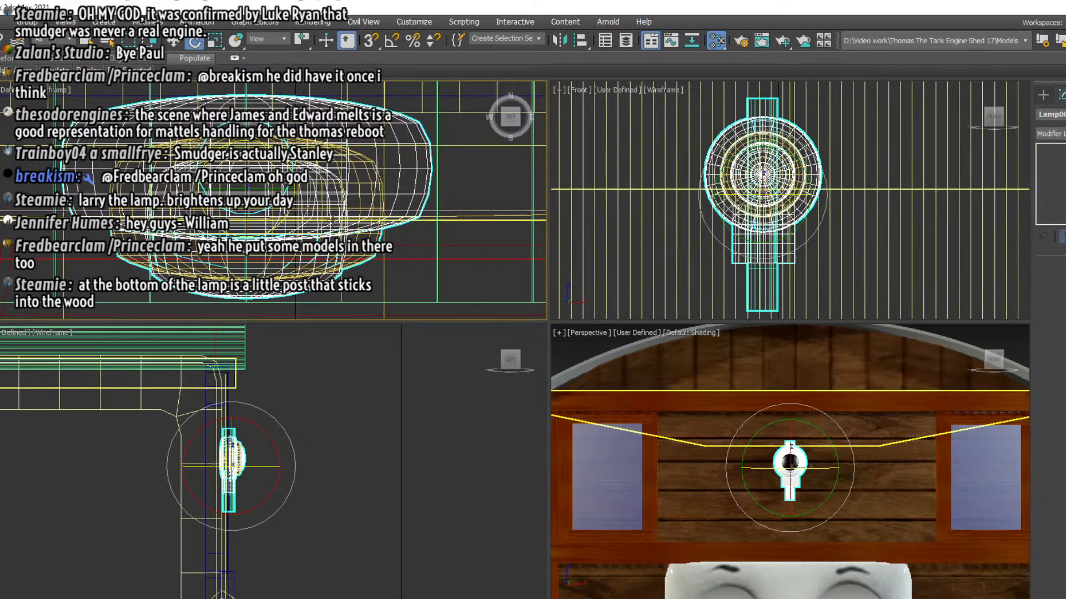
right_click(194, 42)
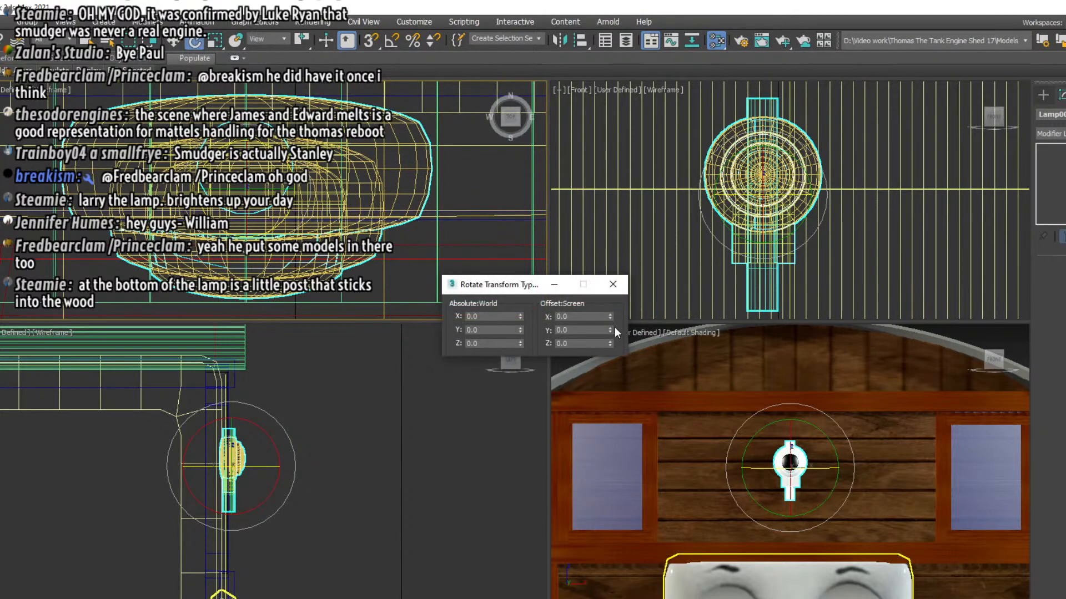
drag(611, 331, 699, 508)
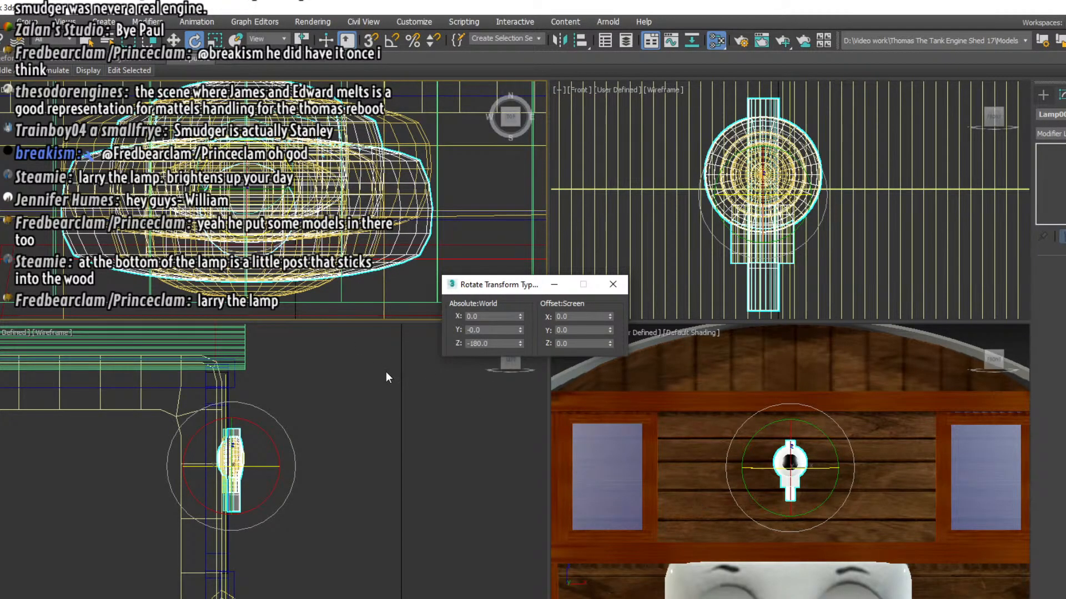
Move the copied lamp along Y in the top view to the opposite end of the engine, at about Y 2.947
scroll(229, 141, down, 5)
scroll(229, 141, down, 2)
click(173, 41)
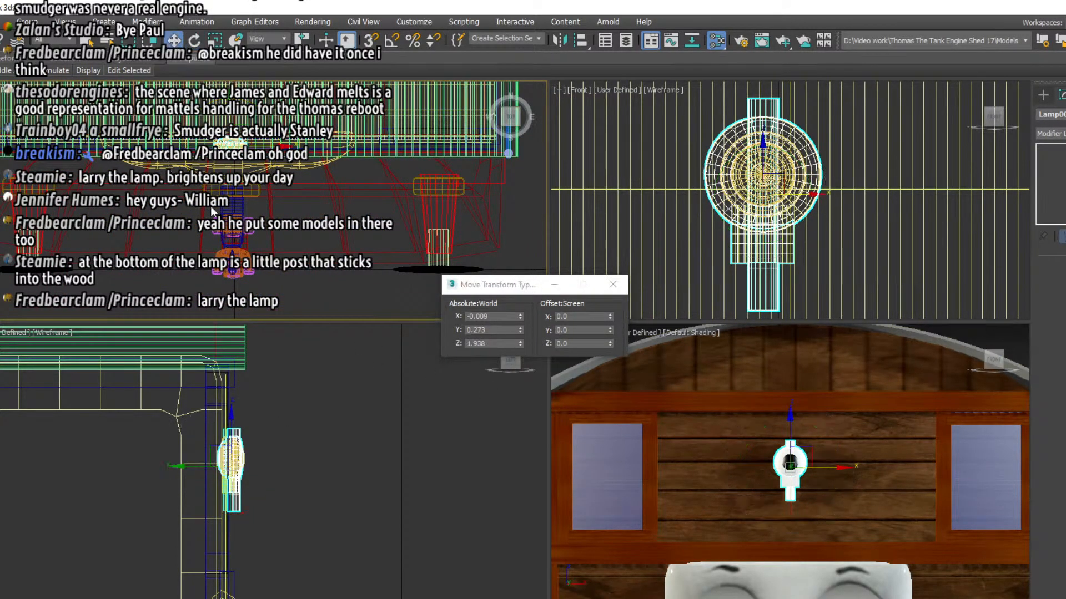
scroll(216, 202, down, 5)
drag(216, 165, 241, 30)
middle_drag(221, 120, 232, 263)
drag(227, 179, 228, 56)
middle_drag(225, 139, 232, 286)
drag(232, 208, 235, 159)
Inspect the copied lamp against the opposite cab wall in perspective and shift it along Y in the top view to about 2.85
drag(993, 359, 1060, 358)
scroll(760, 458, down, 5)
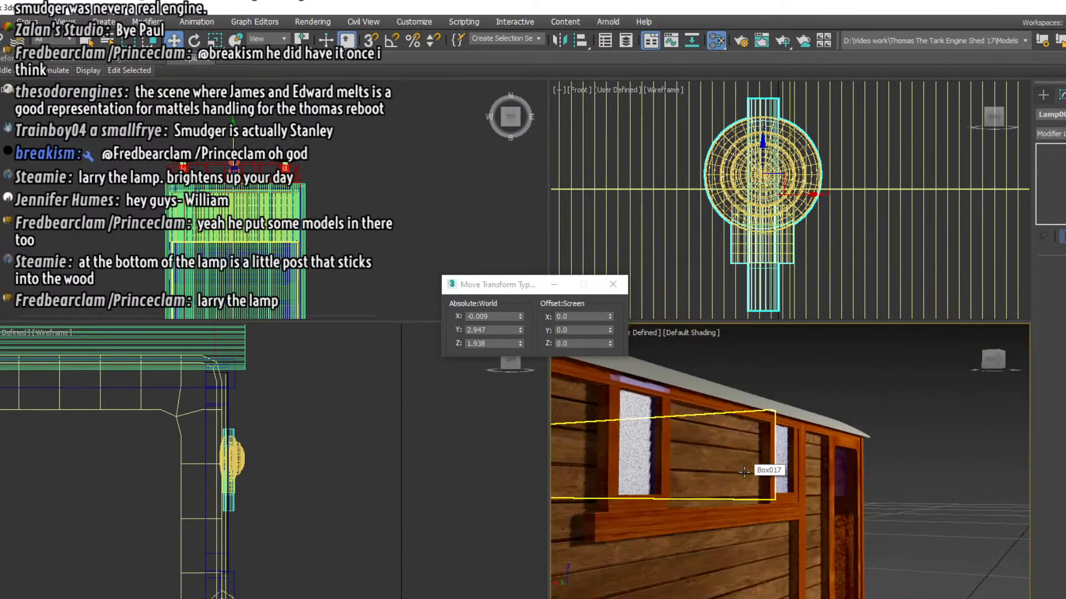
middle_drag(761, 459, 1059, 480)
scroll(921, 511, up, 3)
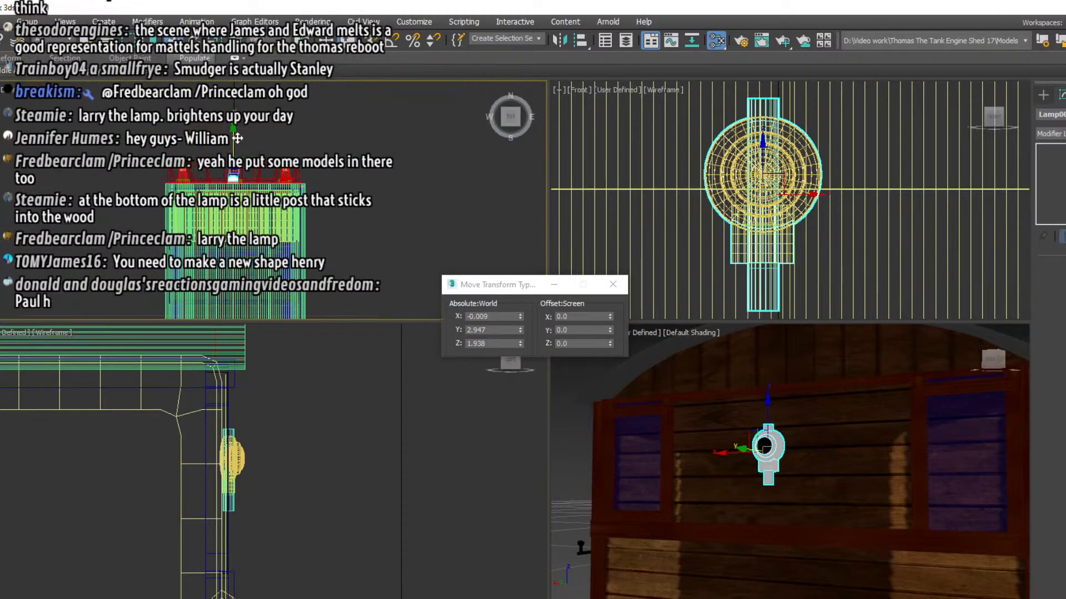
drag(234, 133, 237, 149)
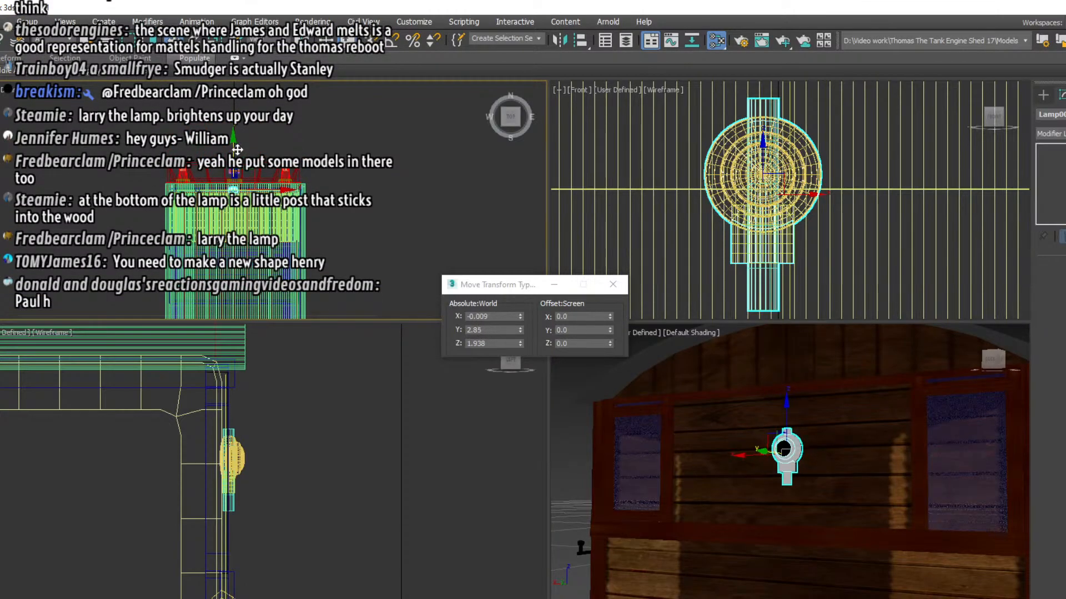
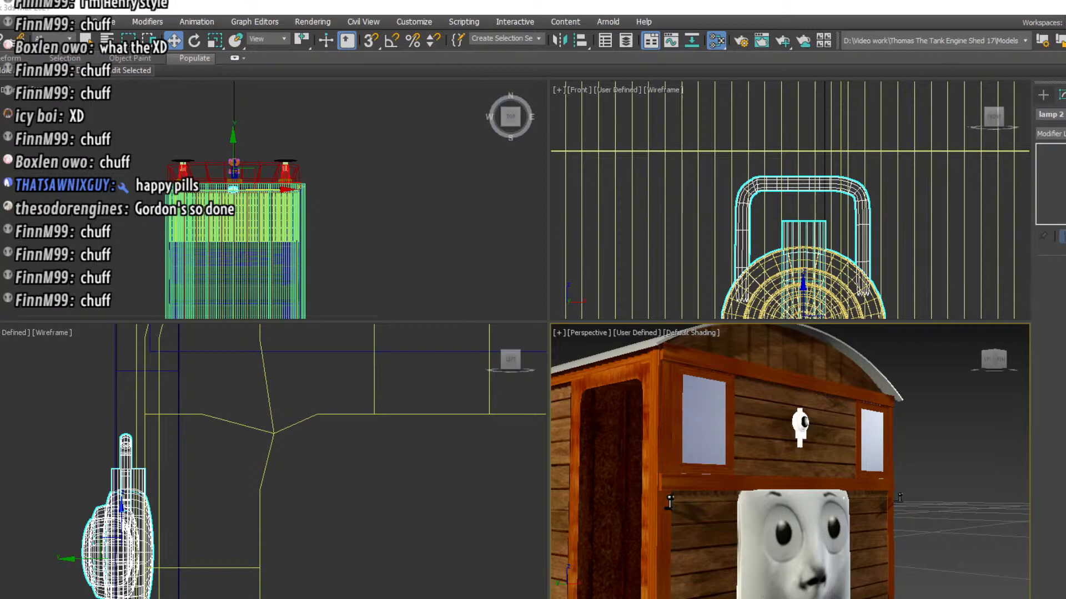
Examine the roof from the side and compare it with the side-on reference photo of the engine
drag(1000, 368, 1018, 391)
mouse_move(939, 392)
middle_down()
mouse_move(894, 404)
mouse_move(933, 423)
mouse_move(951, 407)
middle_up()
scroll(946, 407, up, 3)
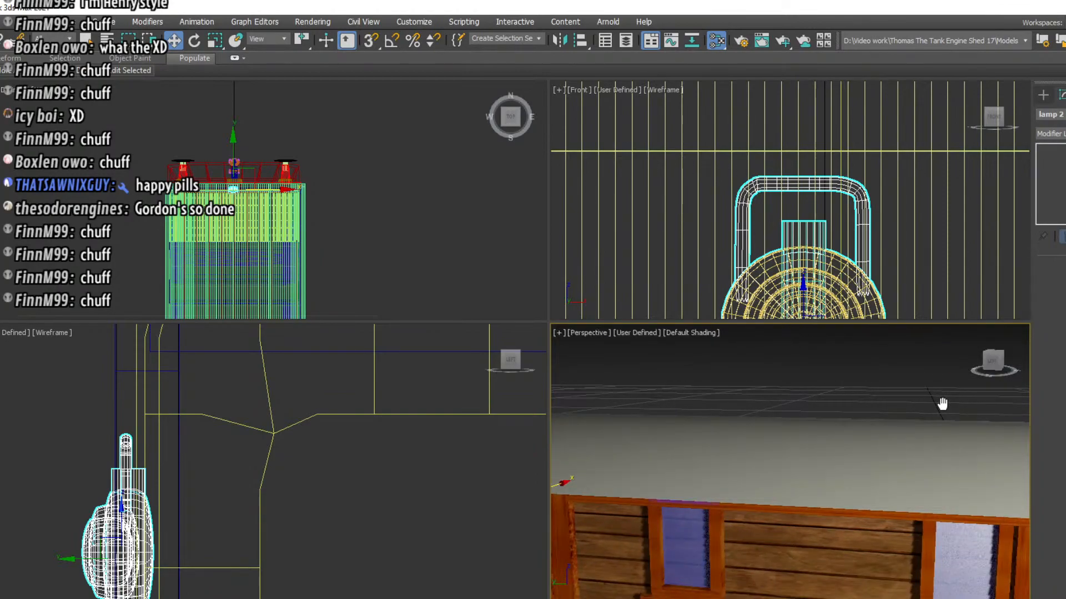
middle_drag(433, 264, 430, 99)
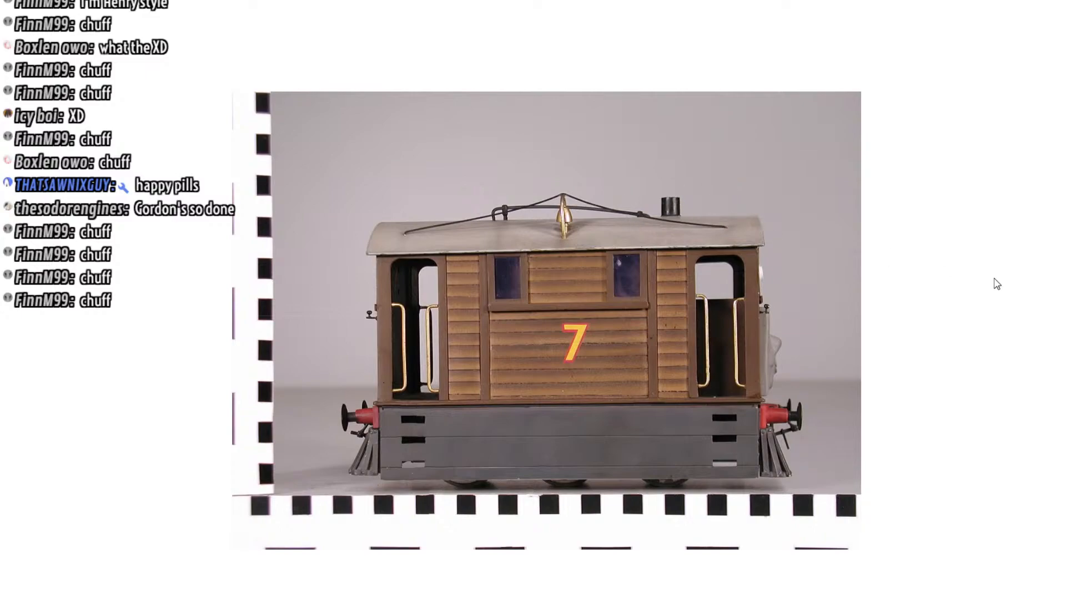
key(alt+Tab)
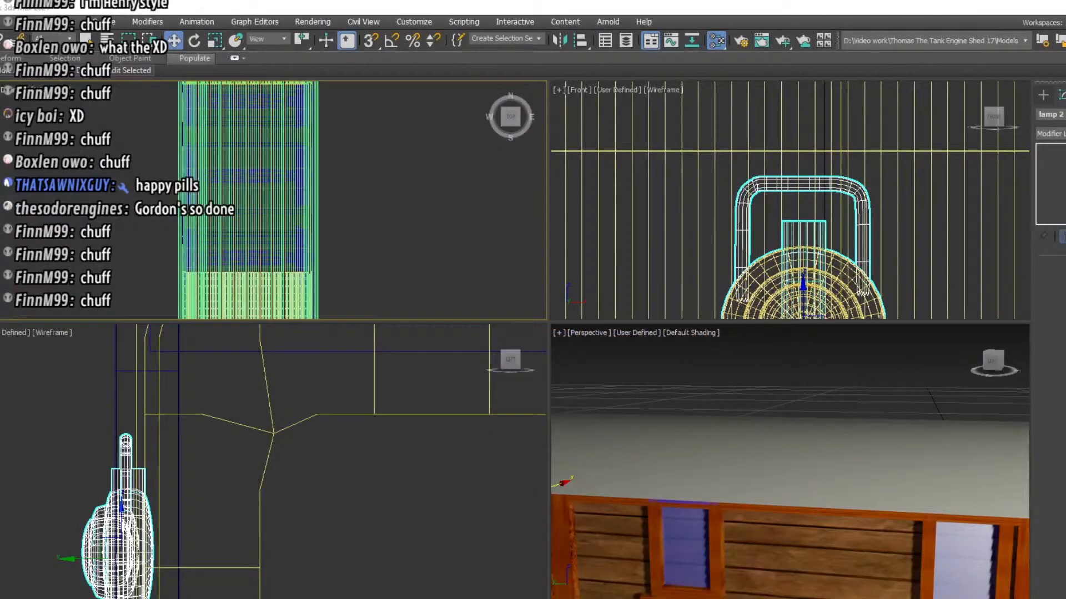
Draw a torus in the top view, centred across the roof near the face end, as the base shape for the funnel
scroll(260, 243, down, 3)
scroll(261, 243, up, 2)
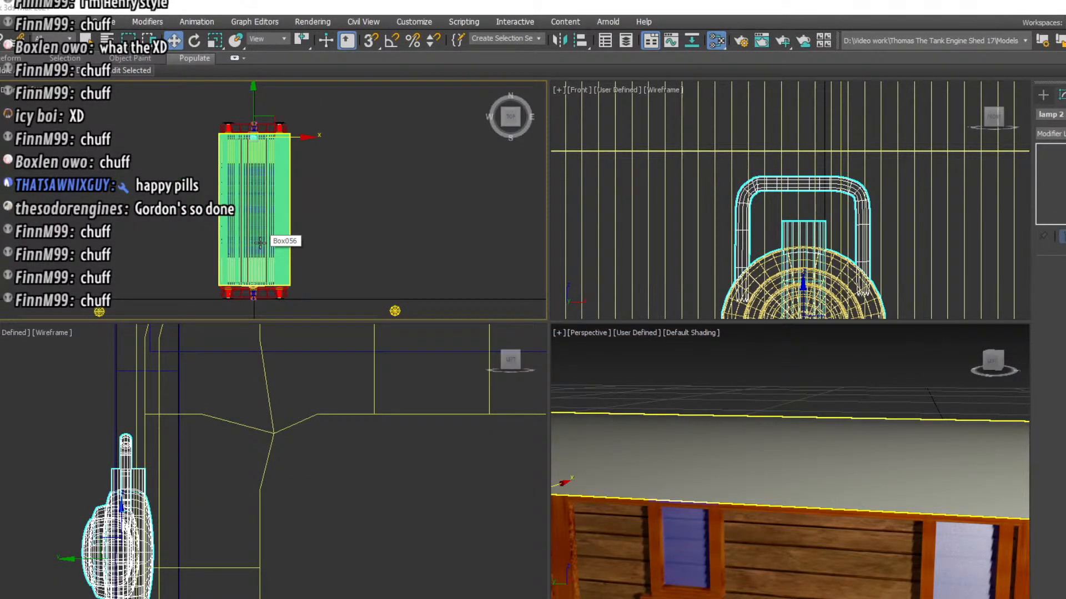
middle_drag(260, 242, 277, 193)
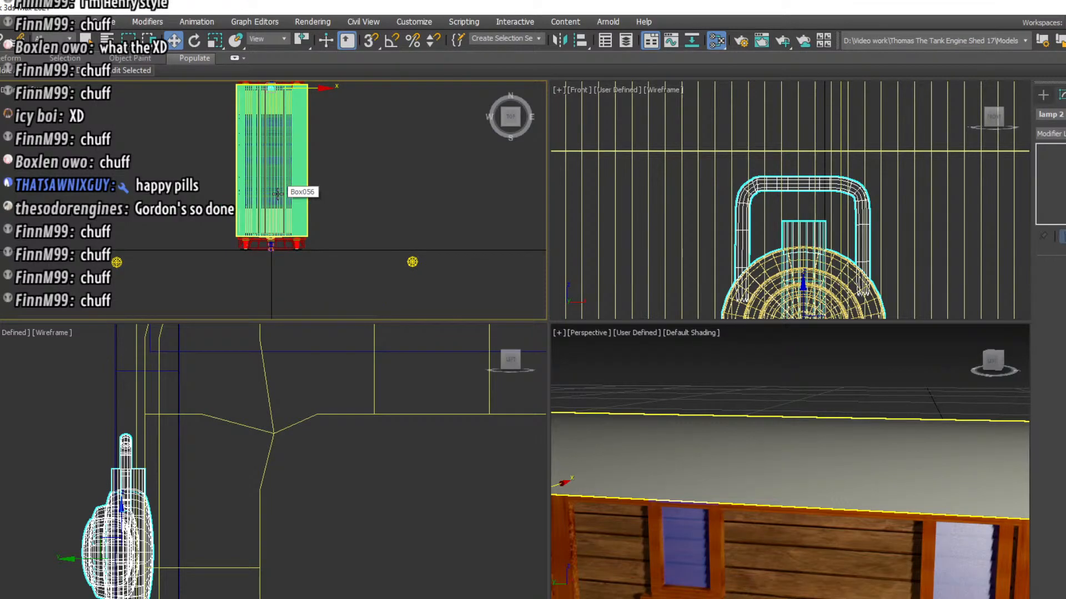
scroll(270, 215, up, 2)
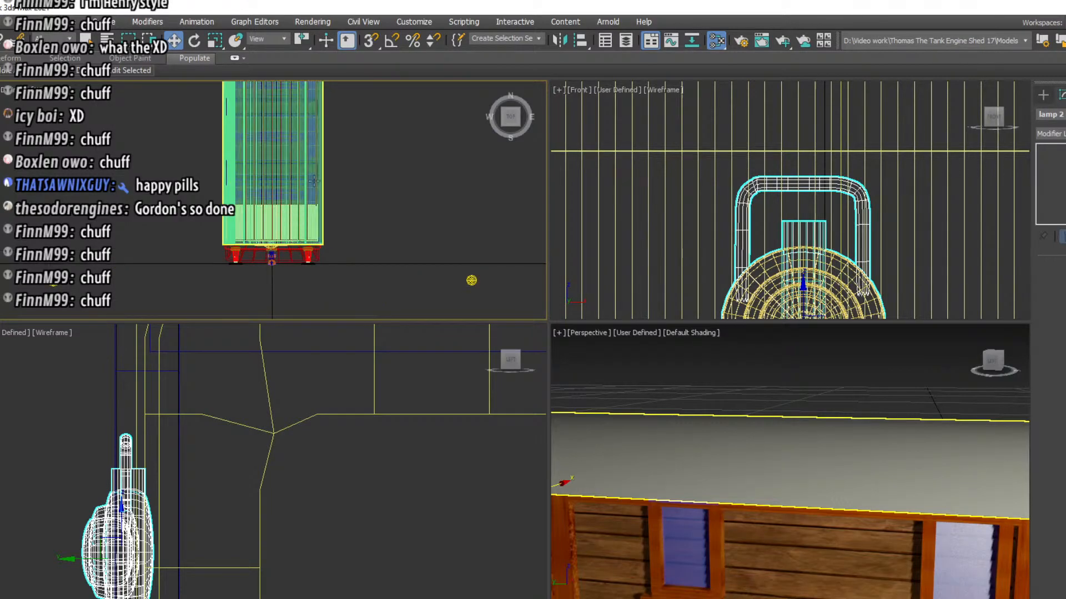
click(1042, 96)
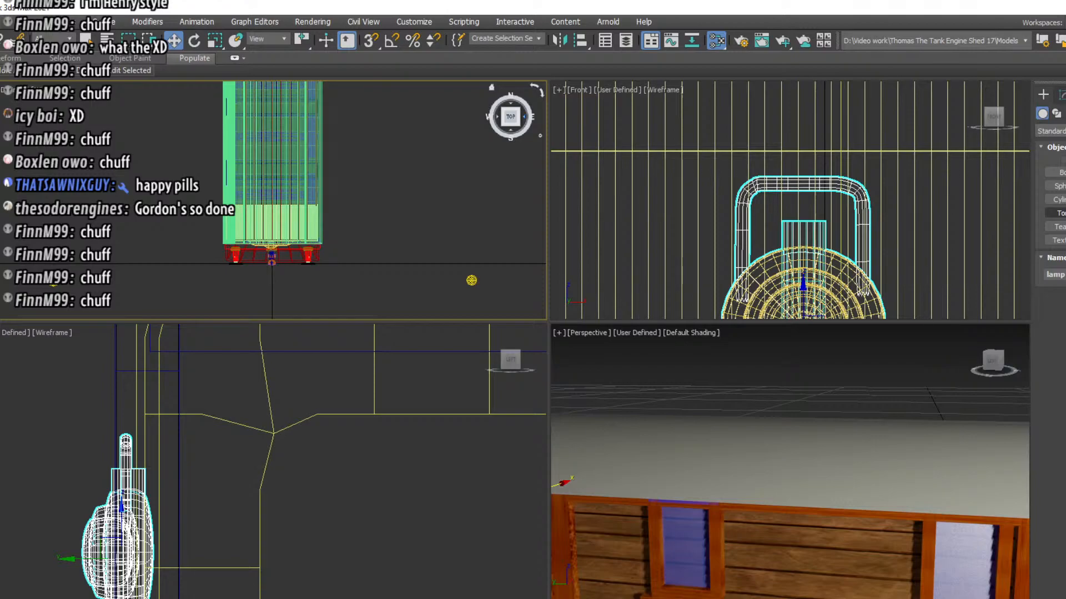
click(1058, 213)
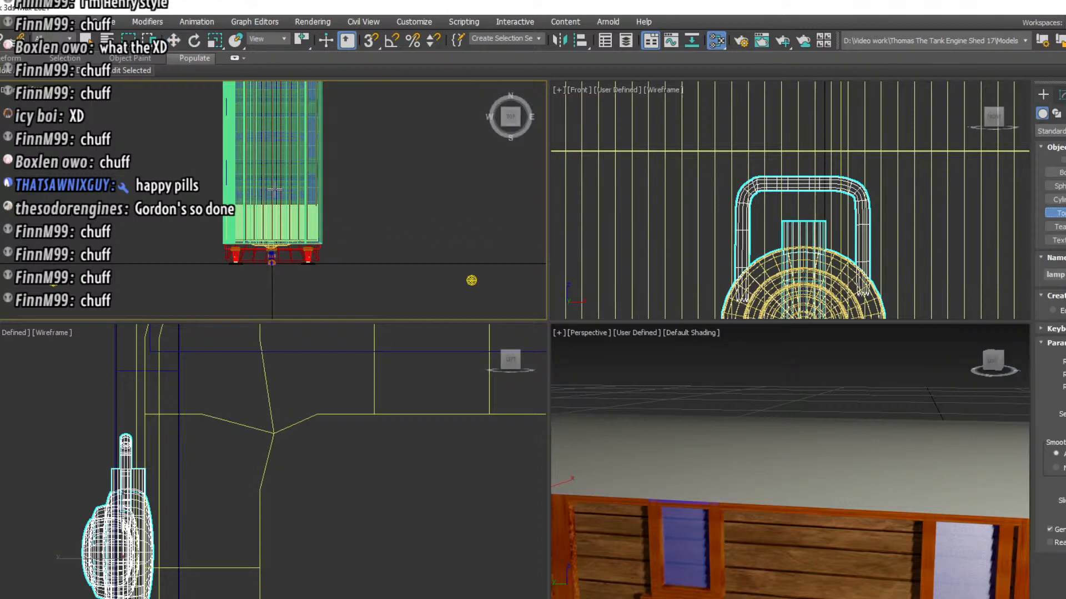
alt+middle_drag(871, 419, 597, 423)
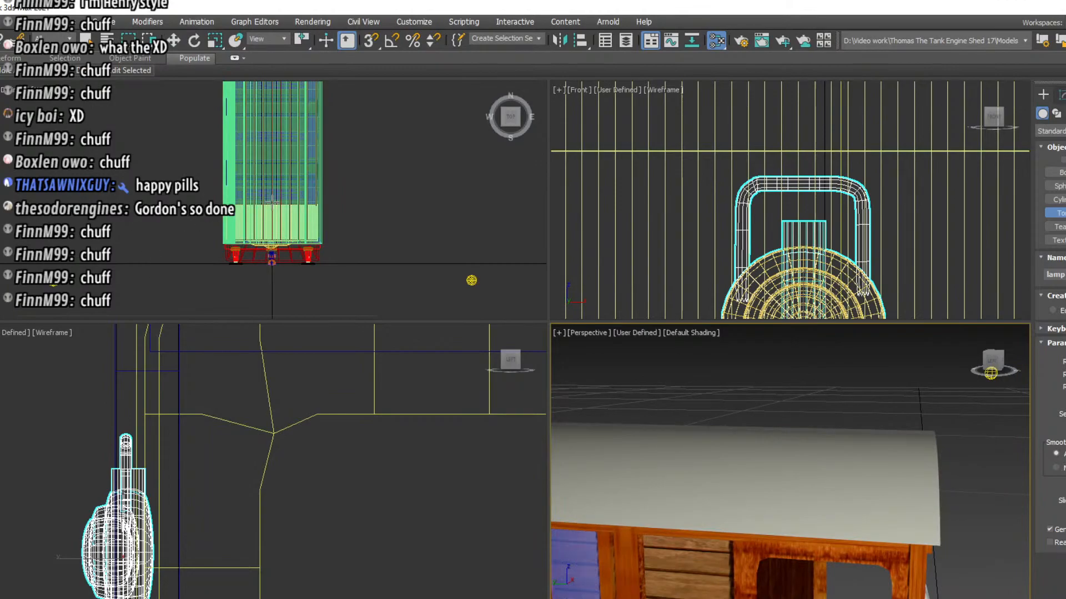
drag(272, 203, 274, 222)
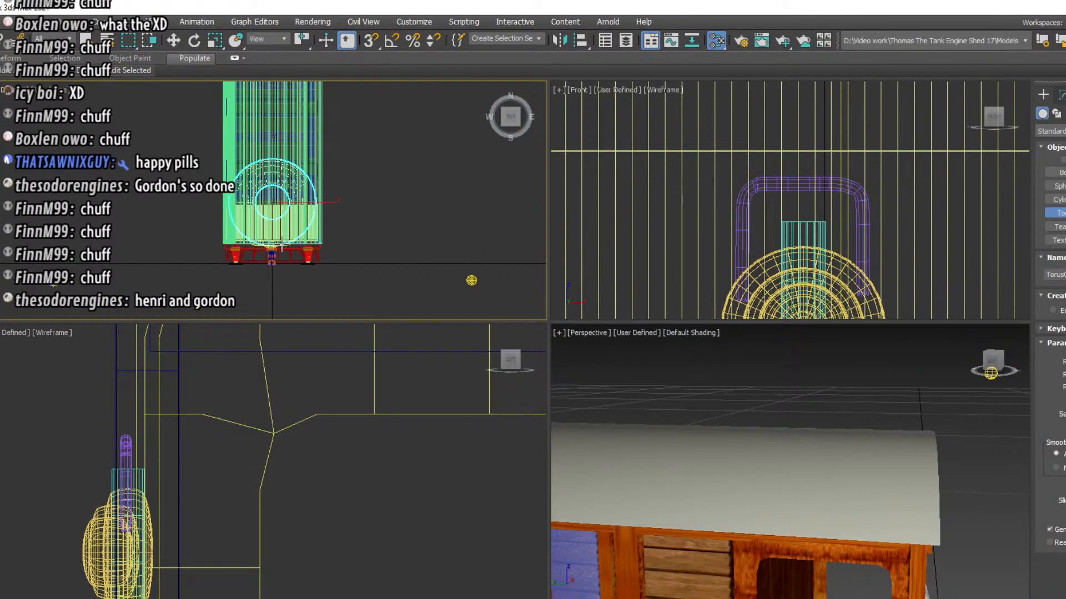
click(285, 218)
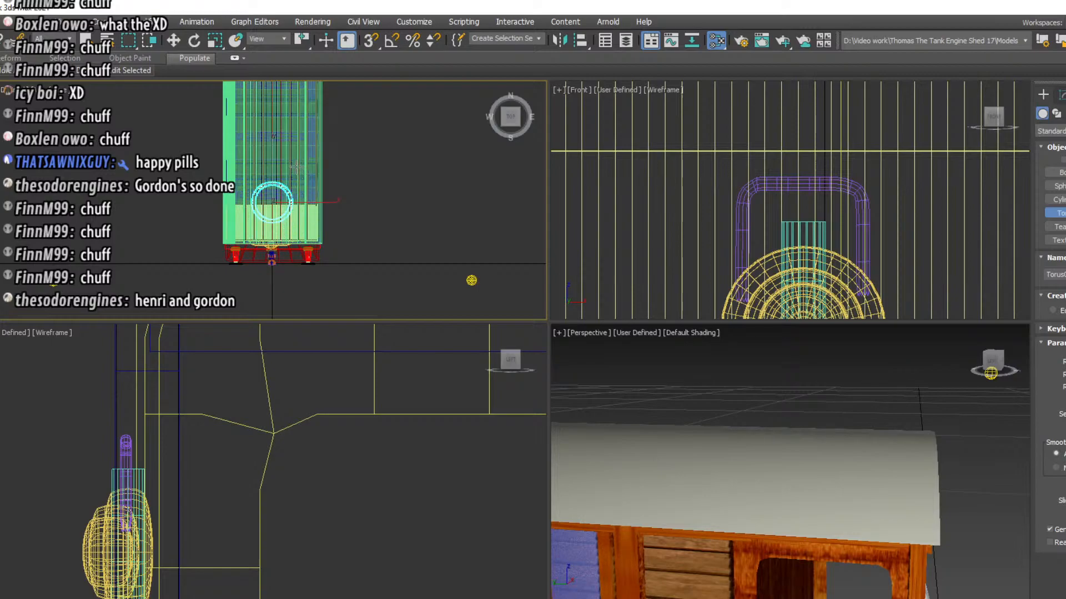
Move the torus straight up in the side view until it sits just above the roof
click(172, 40)
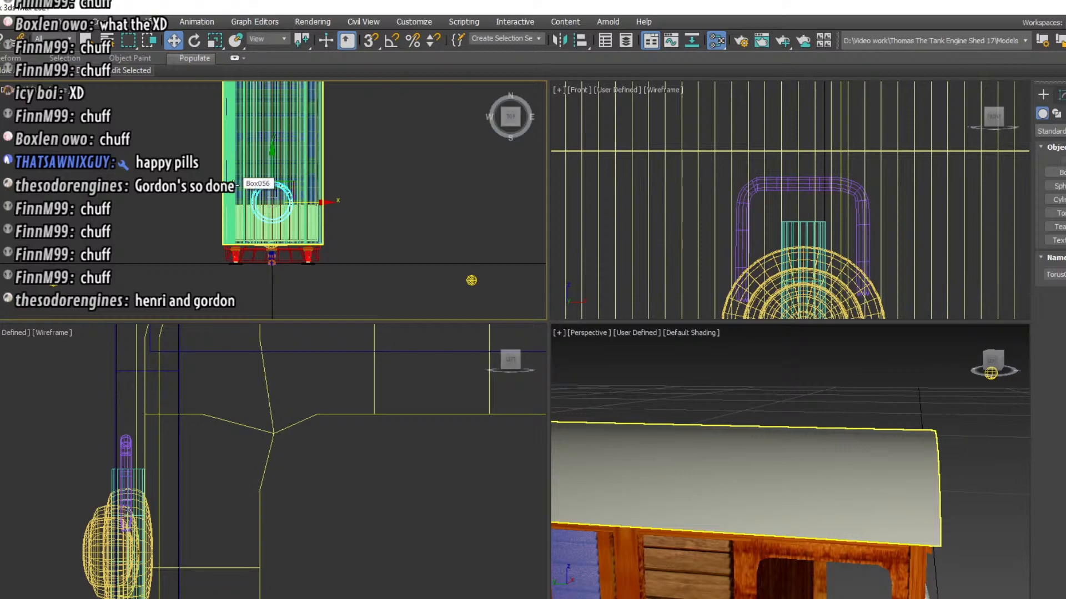
scroll(301, 541, down, 10)
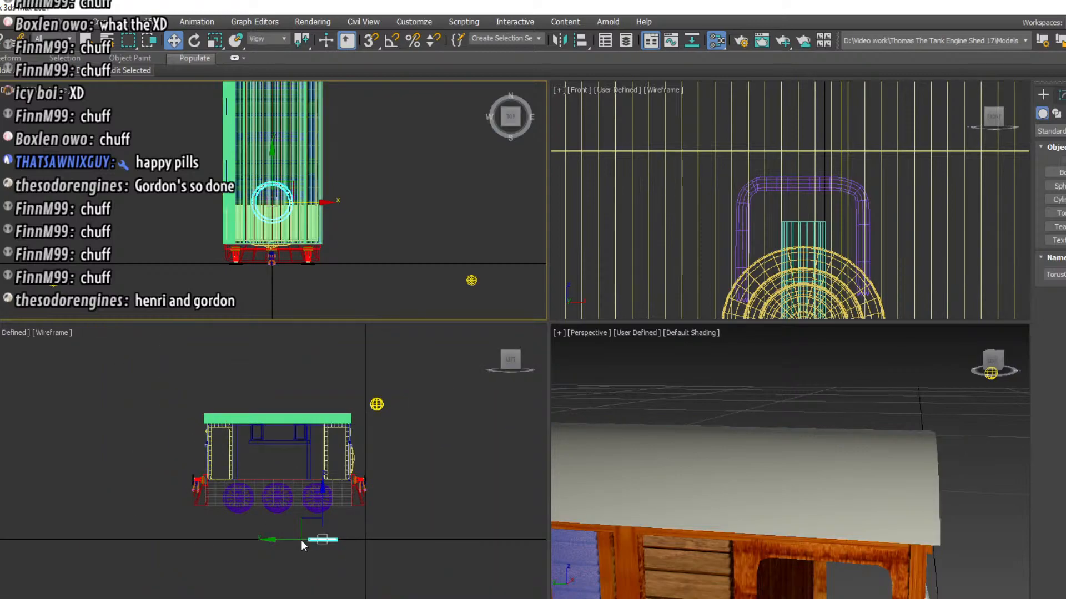
drag(333, 503, 345, 375)
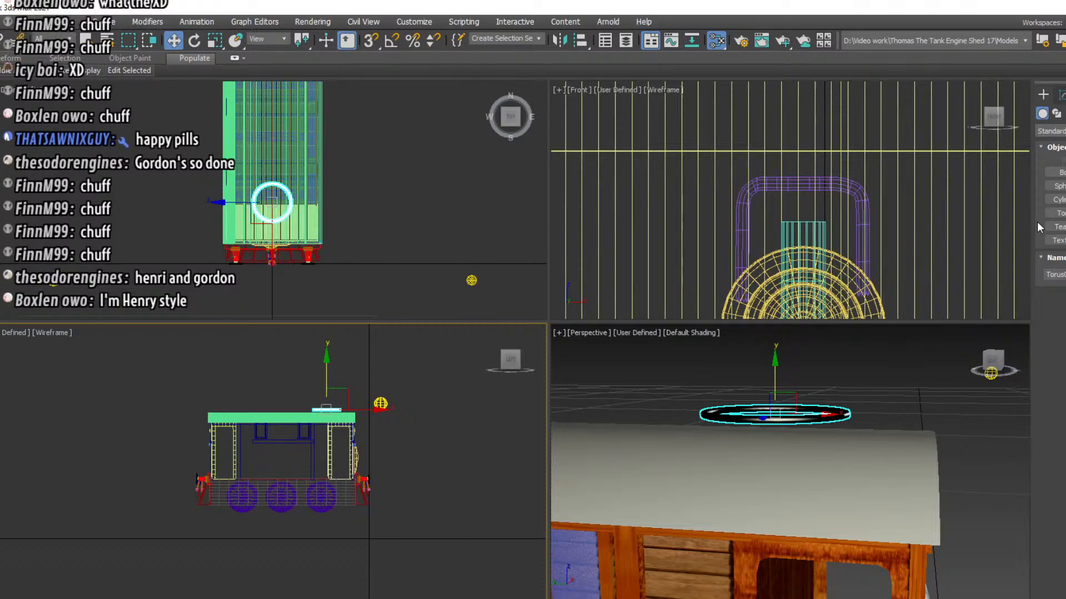
Try to shrink the torus uniformly in the top view
click(215, 40)
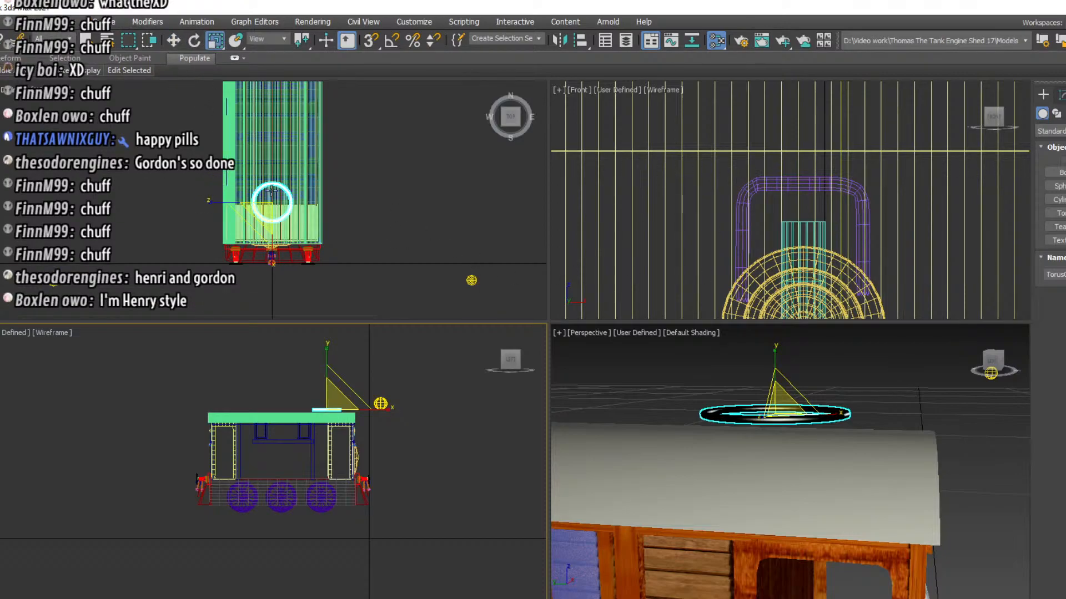
right_click(274, 197)
drag(288, 184, 283, 211)
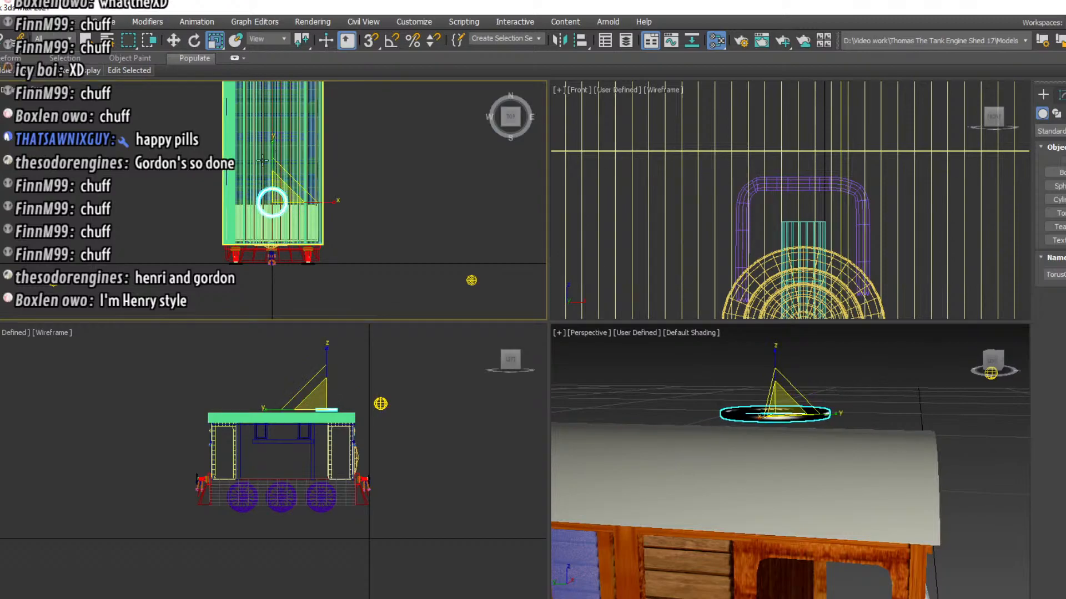
Reduce the torus's radius in its parameters and stretch it vertically in the side view into a tall funnel ring
click(1060, 96)
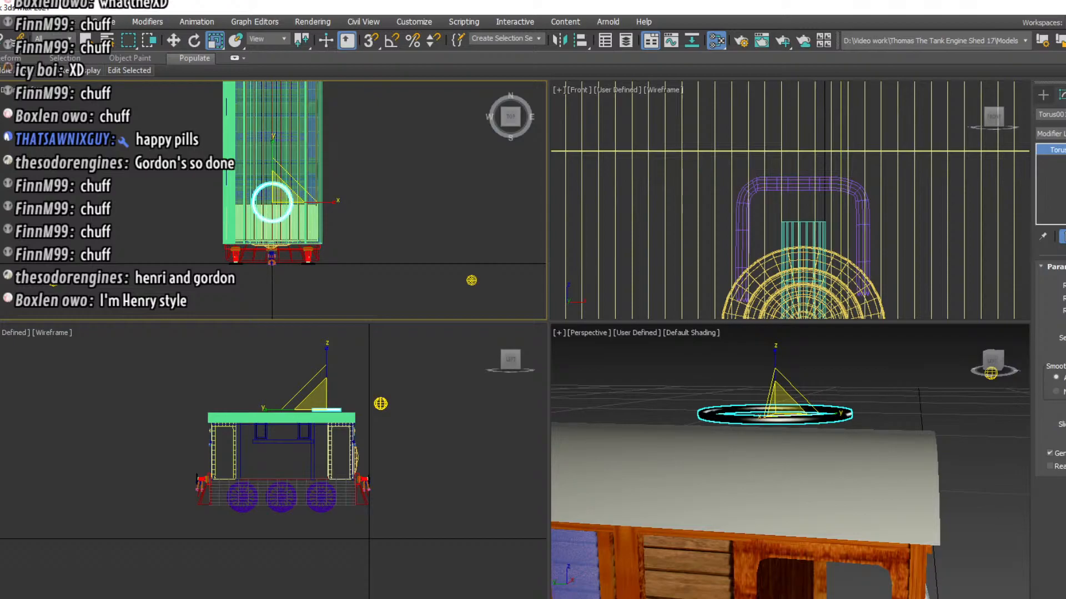
mouse_move(1065, 298)
mouse_down()
mouse_move(1065, 277)
mouse_move(1065, 295)
mouse_up()
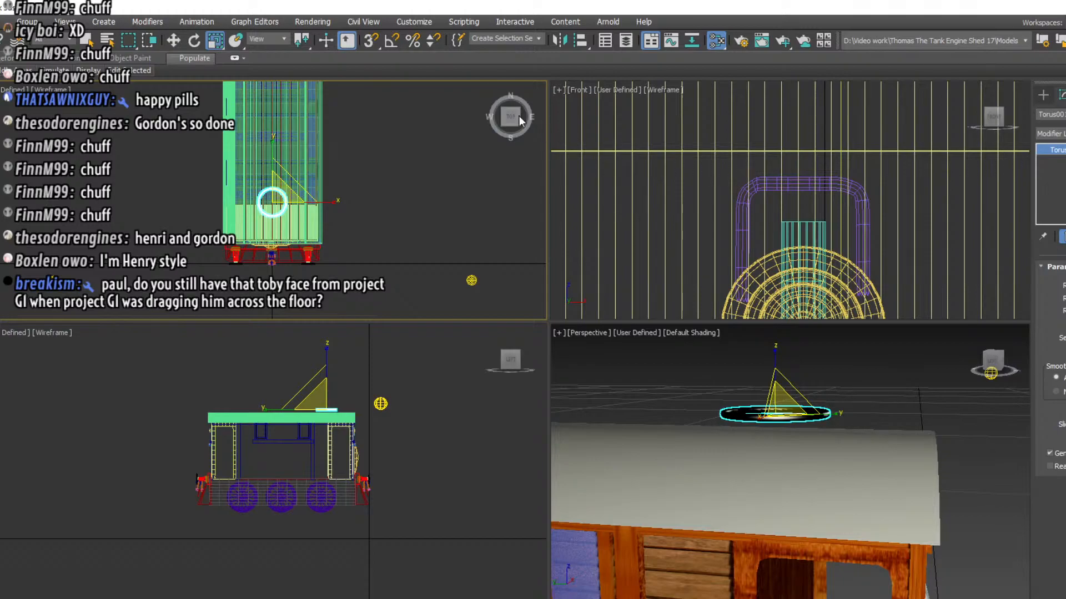
click(216, 41)
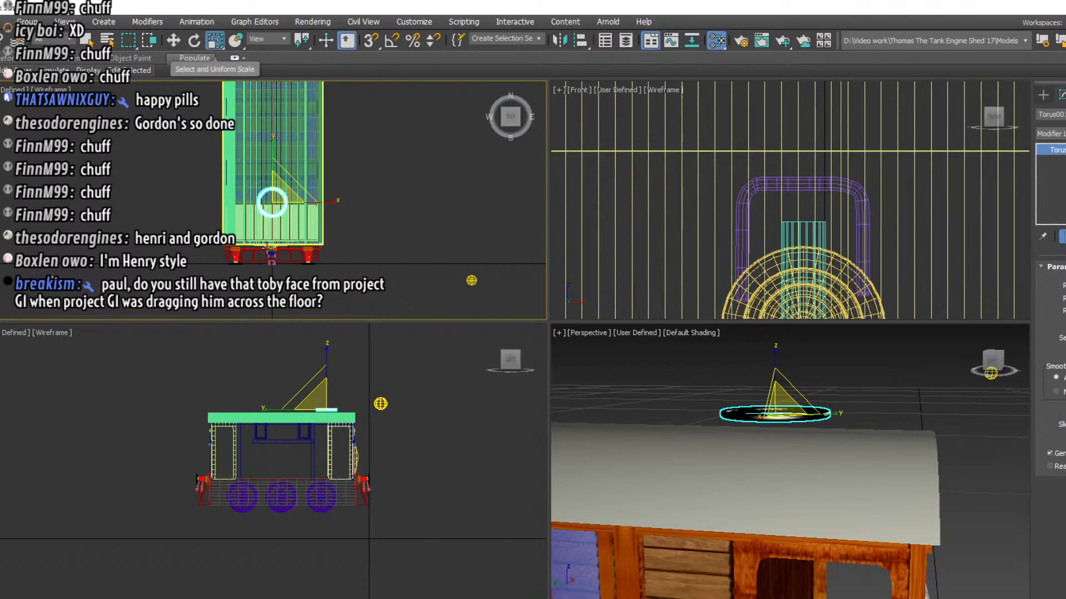
drag(328, 344, 308, 57)
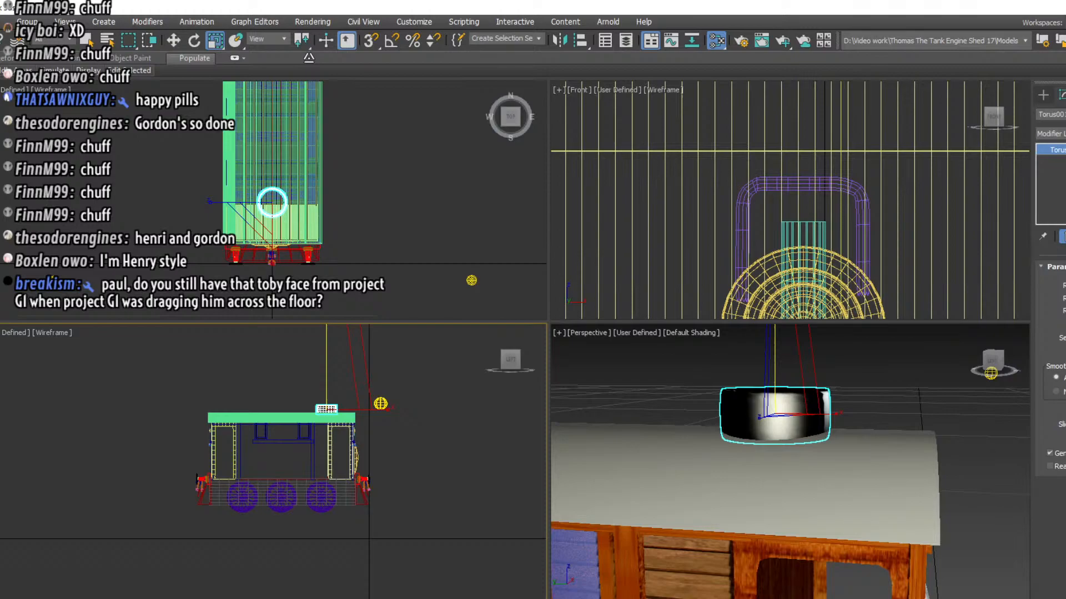
drag(309, 58, 309, 16)
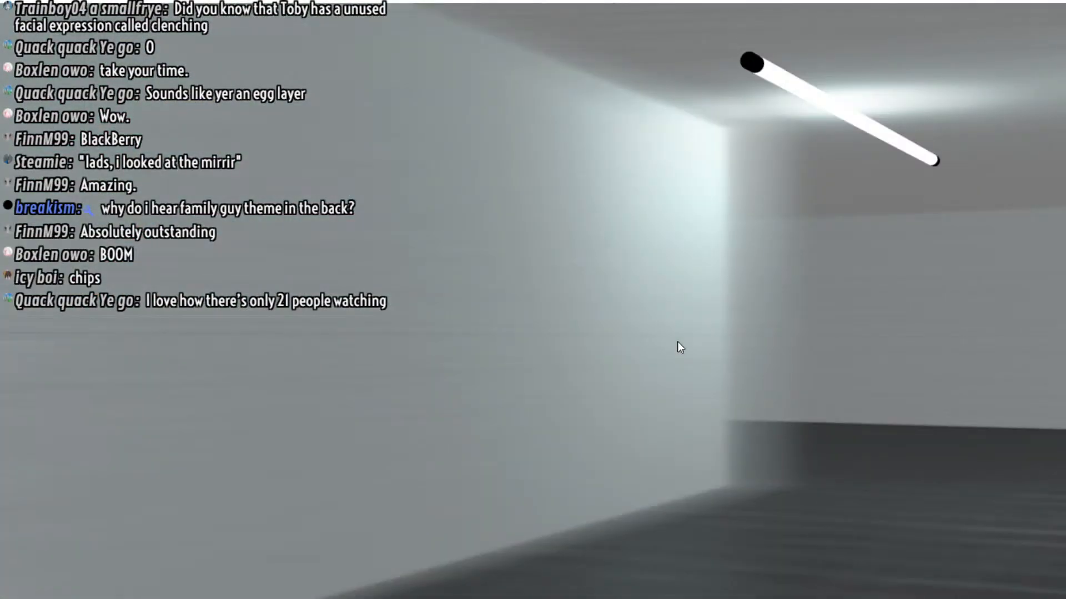
Close the corridor image preview and watch the animation clip in VLC media player
key(alt+F4)
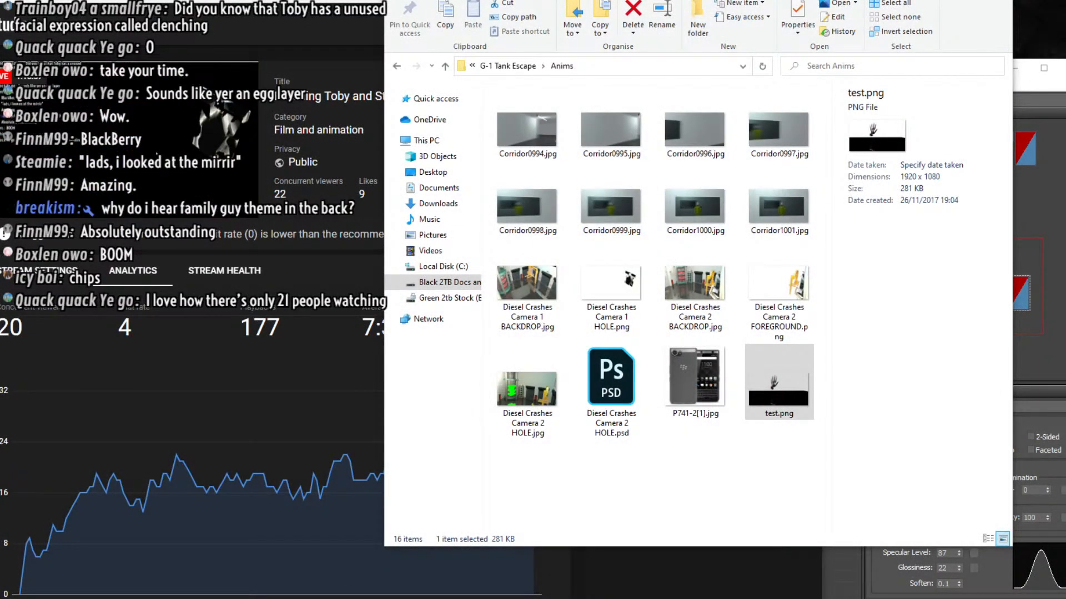
key(alt+Tab)
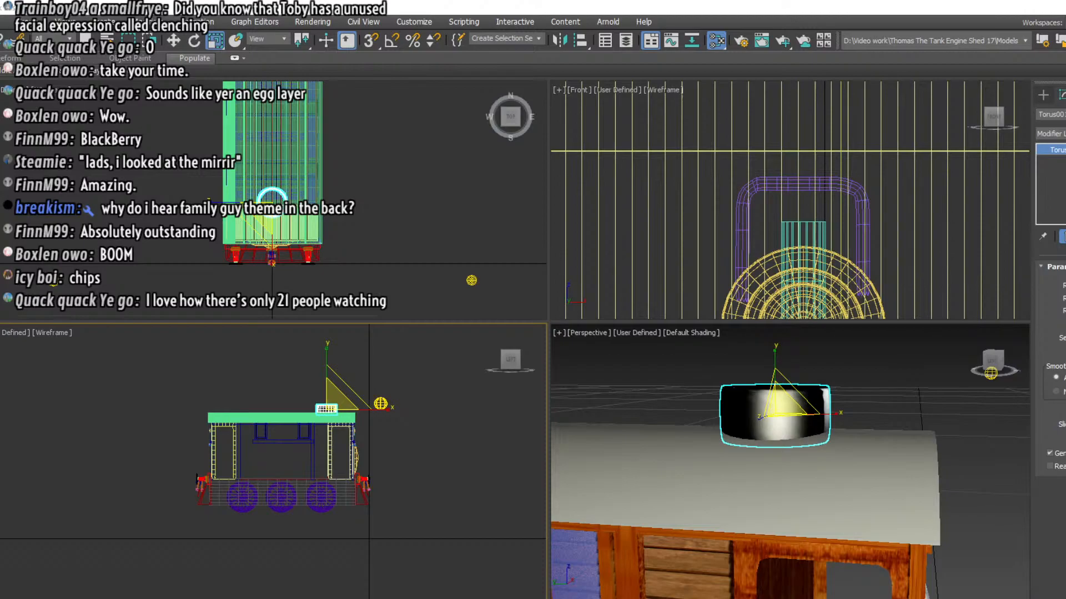
key(alt+Tab)
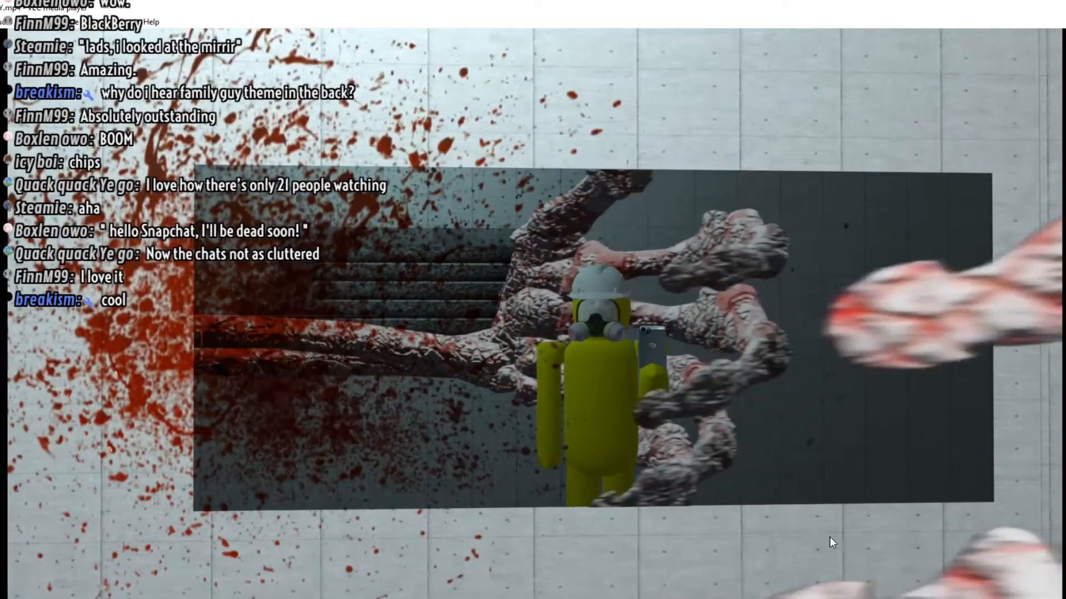
key(space)
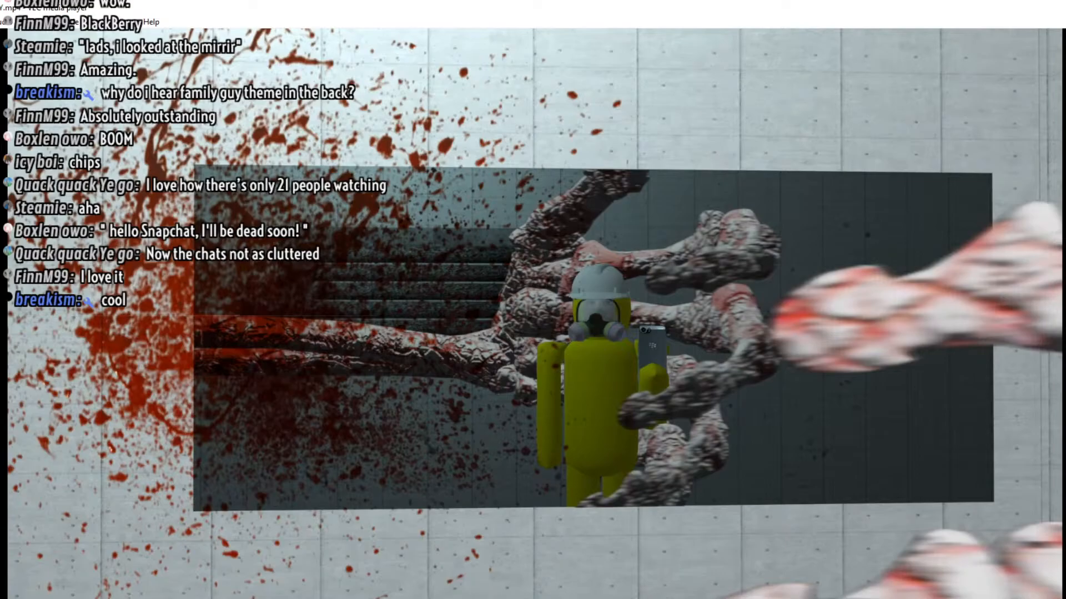
key(space)
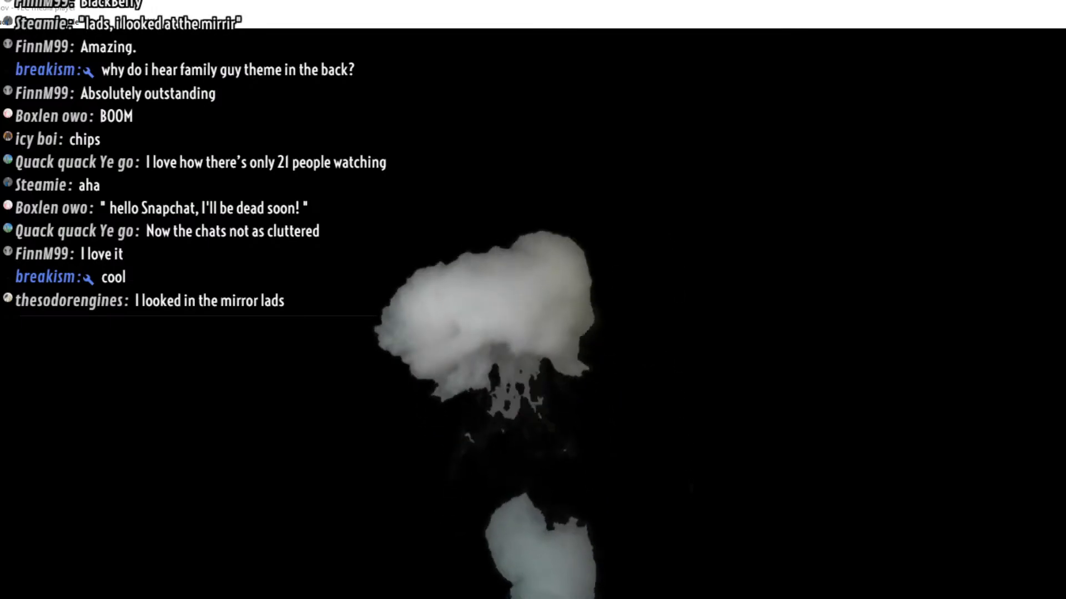
Switch to the image viewer and browse the engine reference renders and texture images
key(alt+Tab)
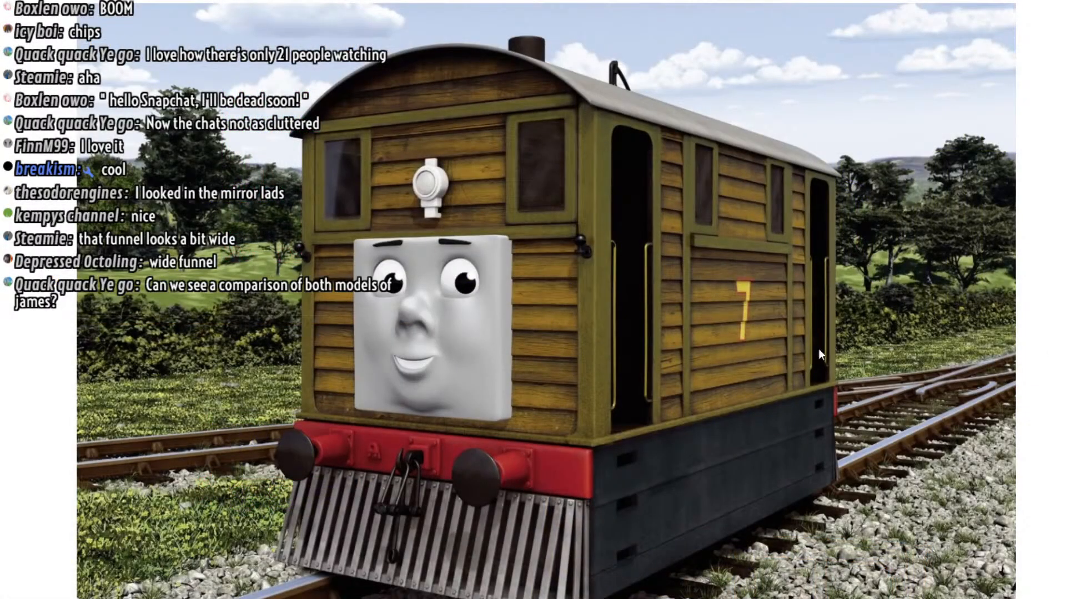
key(Right)
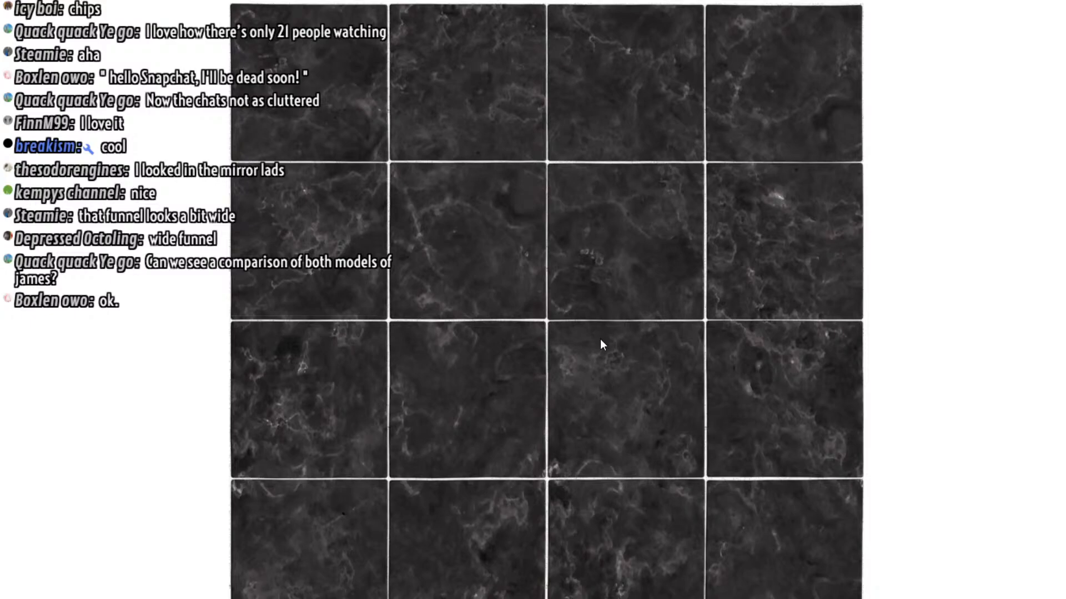
key(Right)
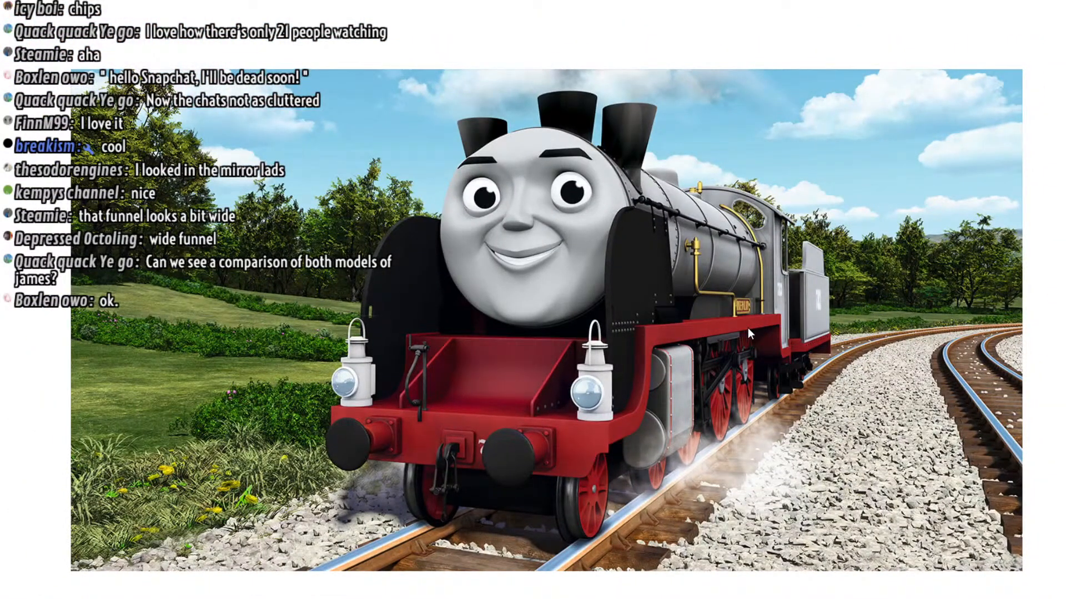
click(747, 328)
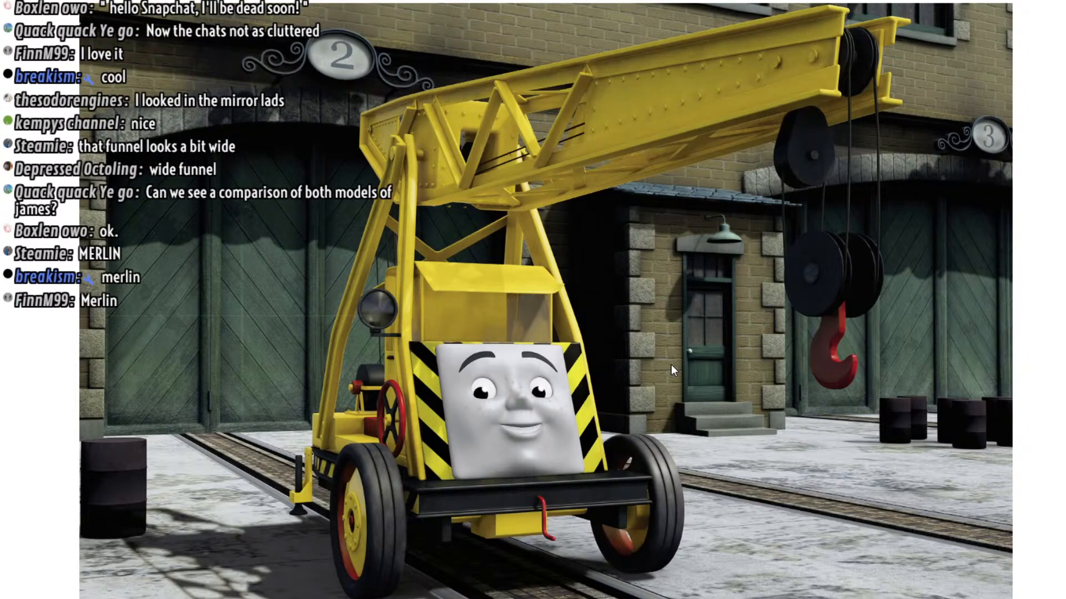
key(Right)
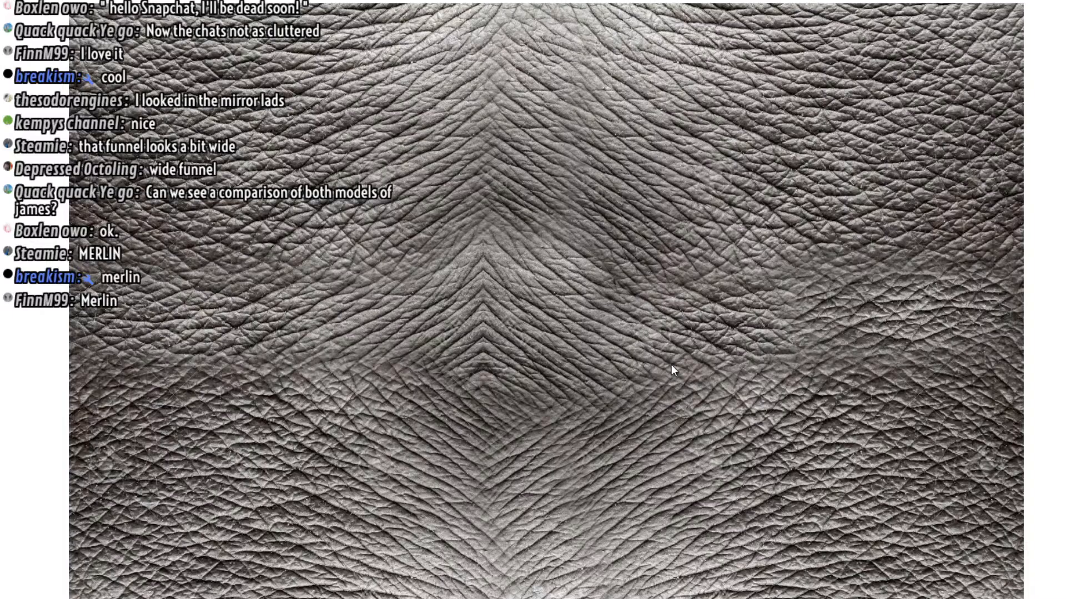
key(Right)
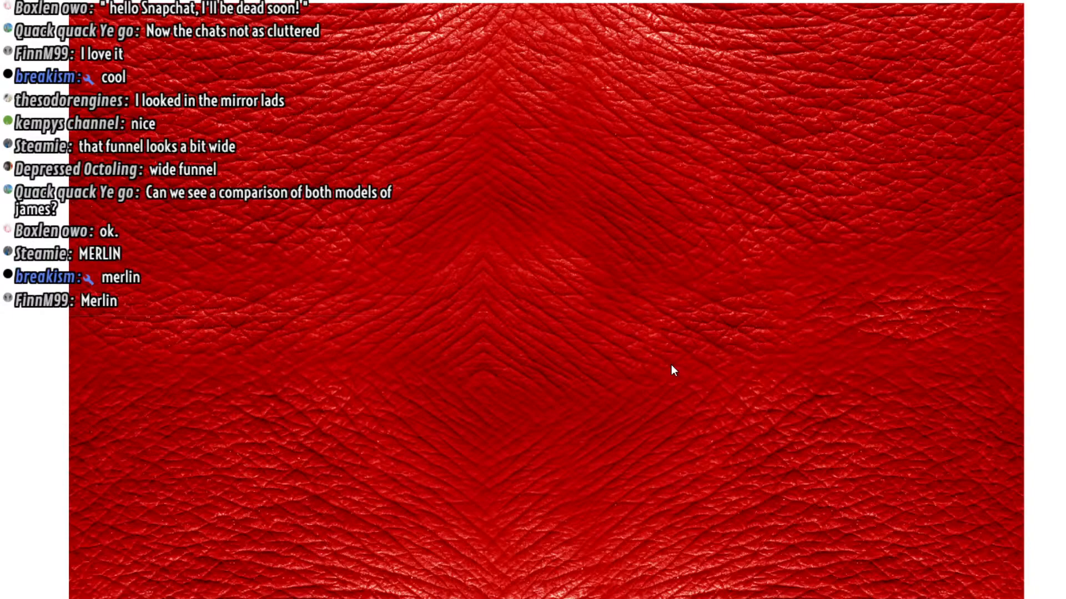
key(Right)
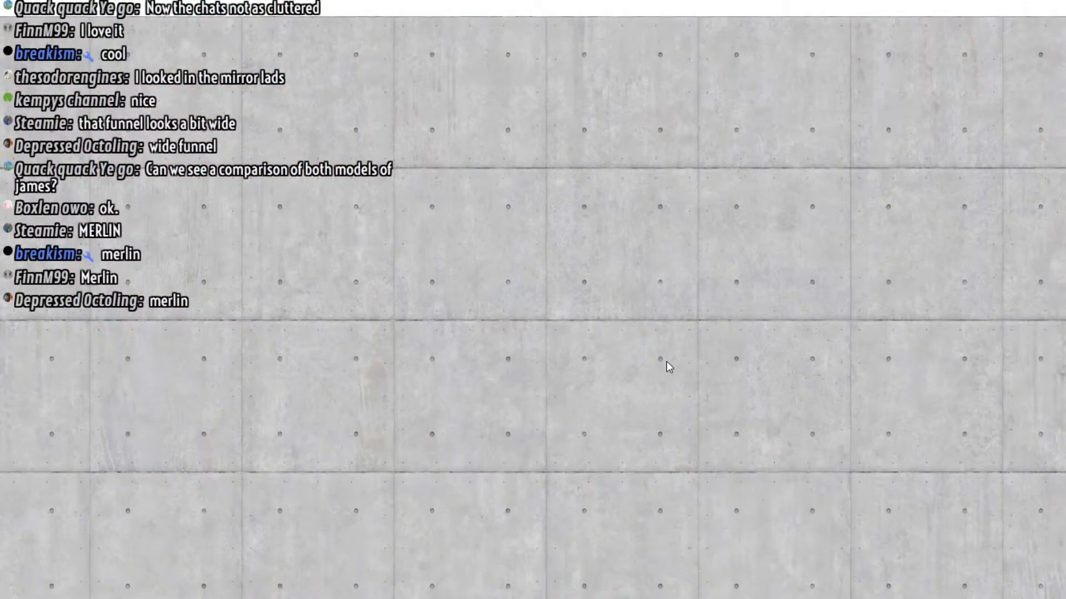
key(Right)
key(Left)
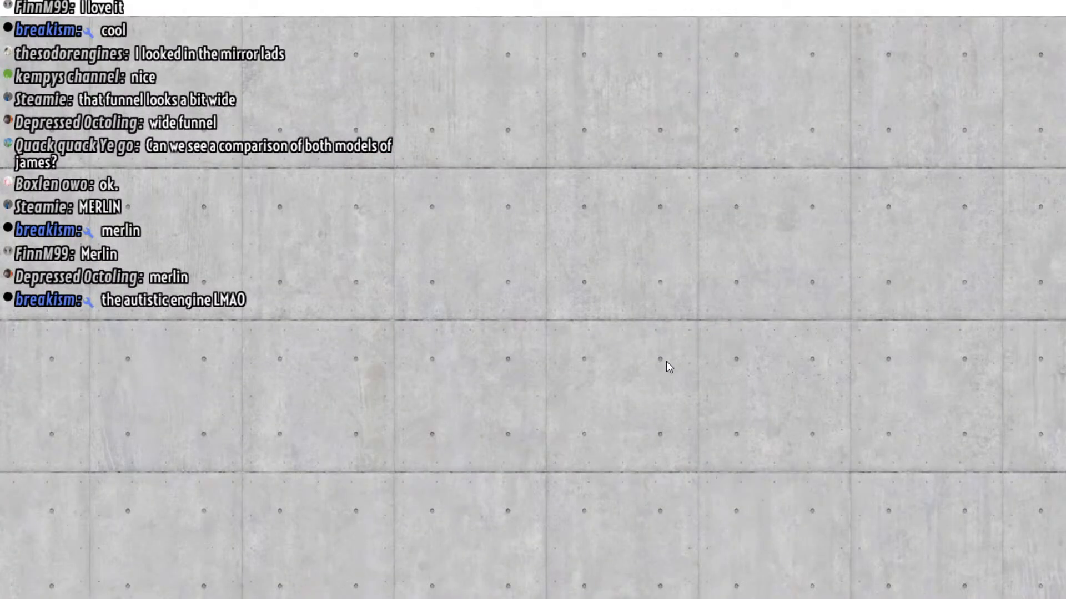
key(Right)
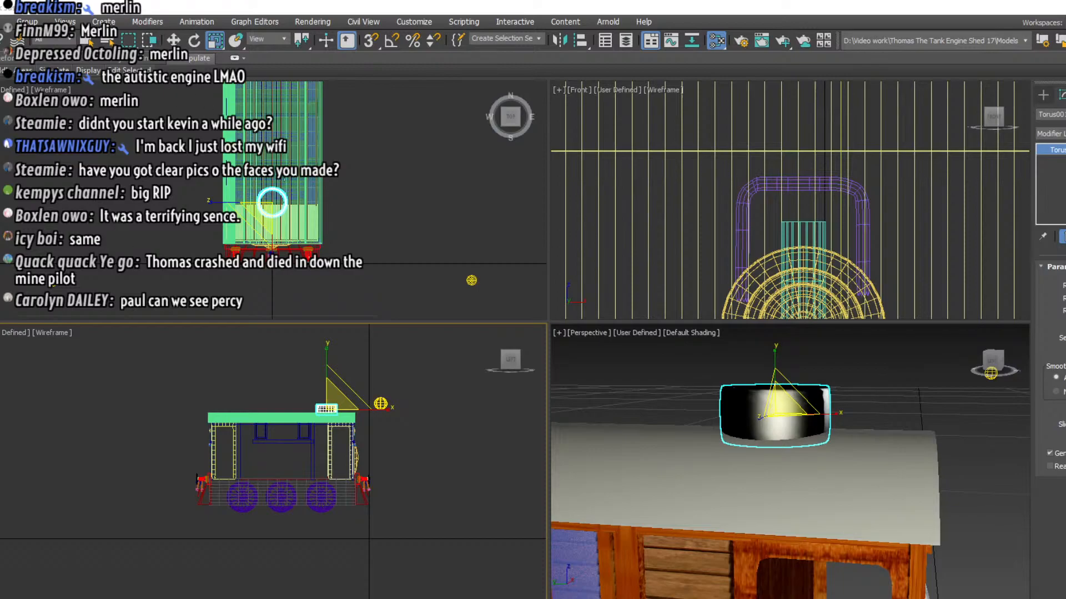
Scale the funnel torus down in the top view to make it narrower
middle_click(290, 179)
drag(289, 186, 291, 211)
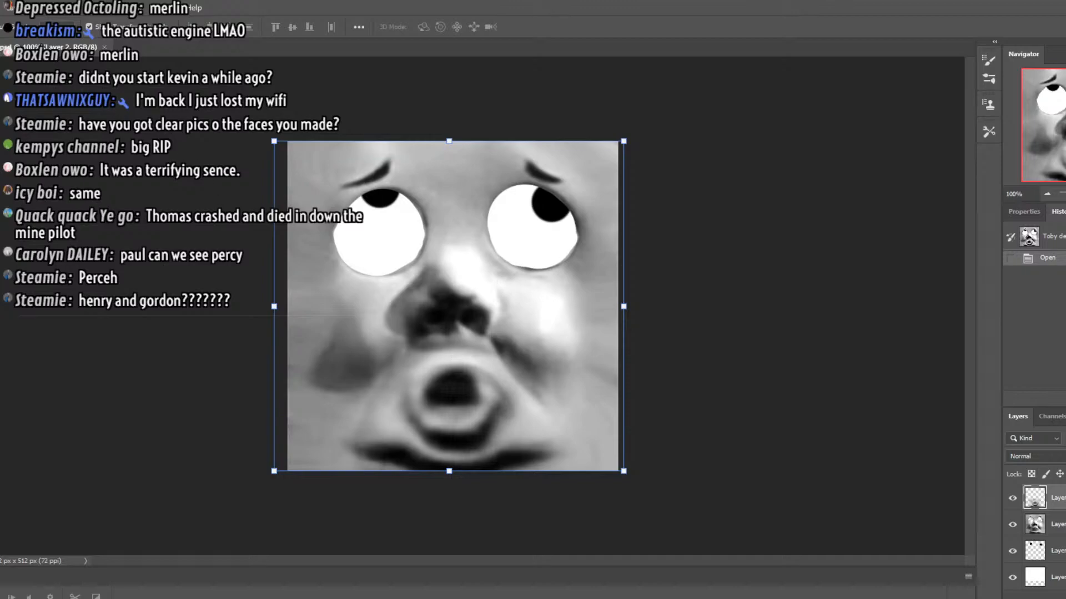
Switch to Photoshop, inspect Toby dead face.psd in its own window, close it, and detach the second Toby face image for viewing
drag(34, 47, 630, 129)
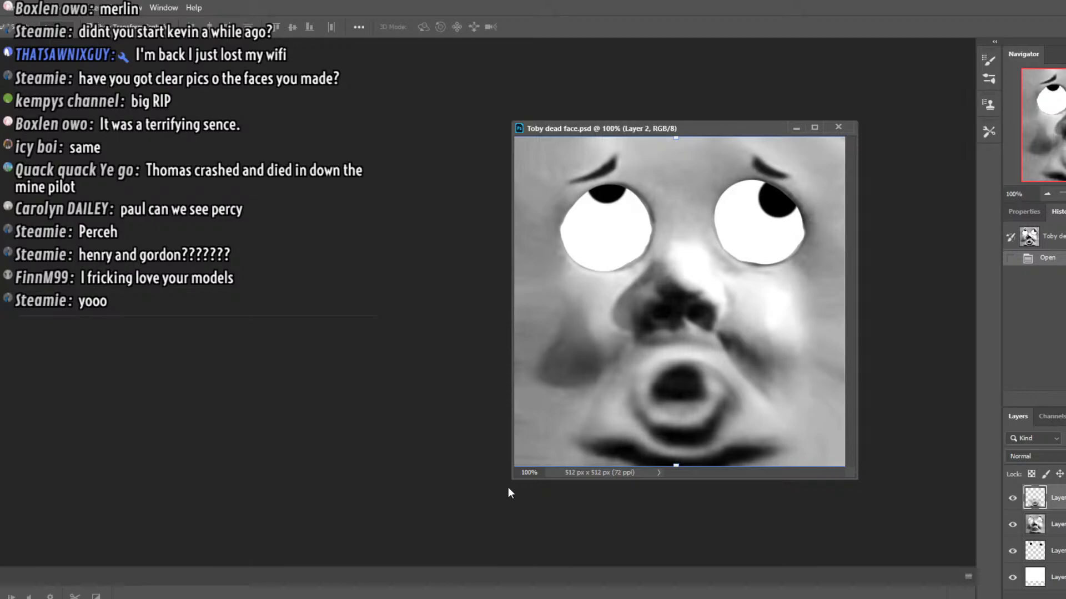
drag(513, 479, 456, 563)
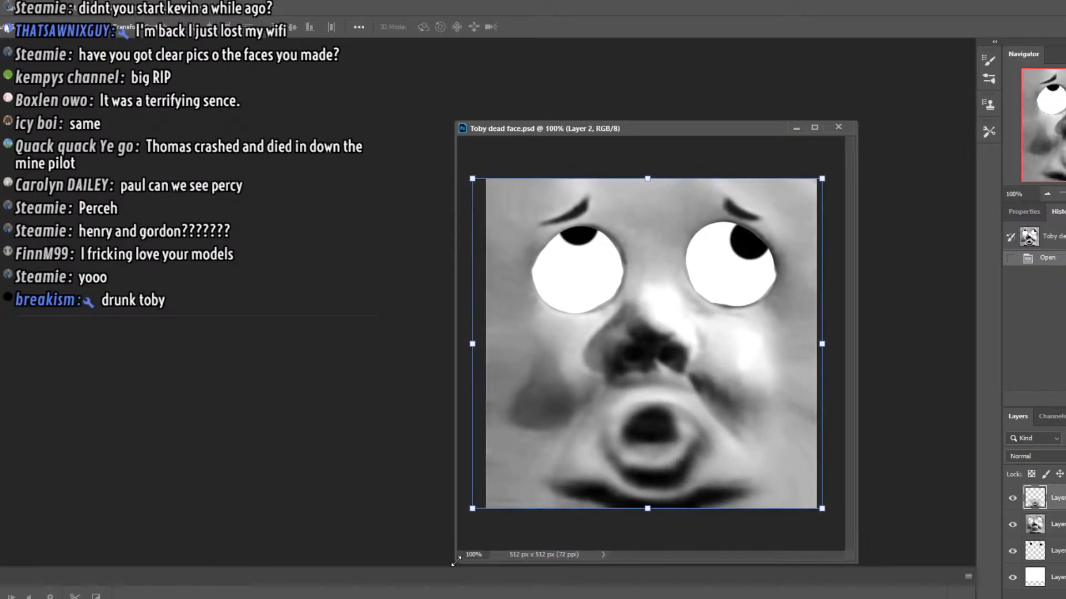
key(ctrl+plus)
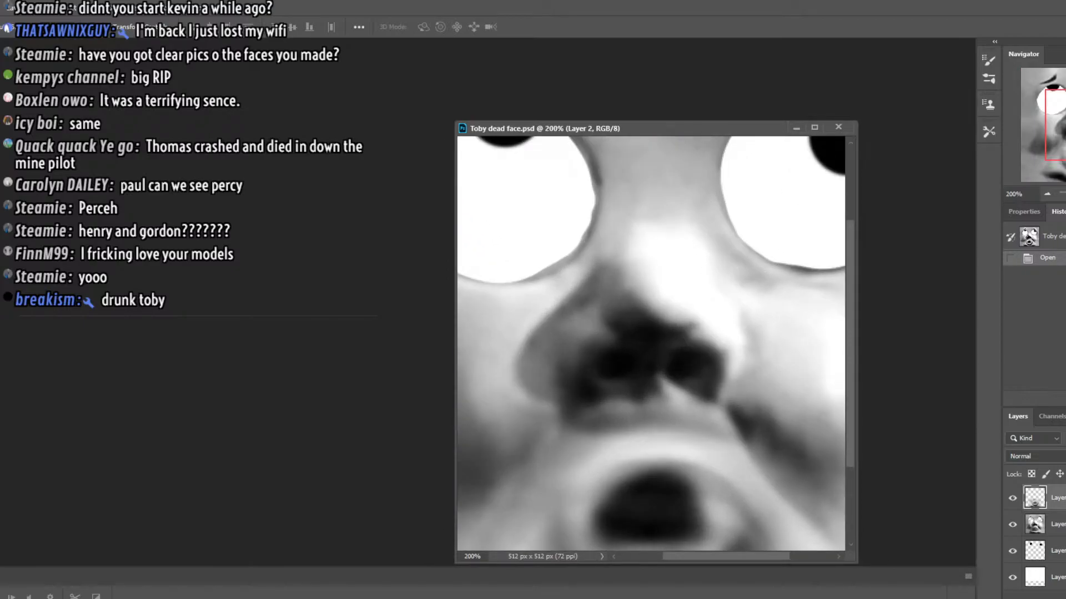
key(ctrl+minus)
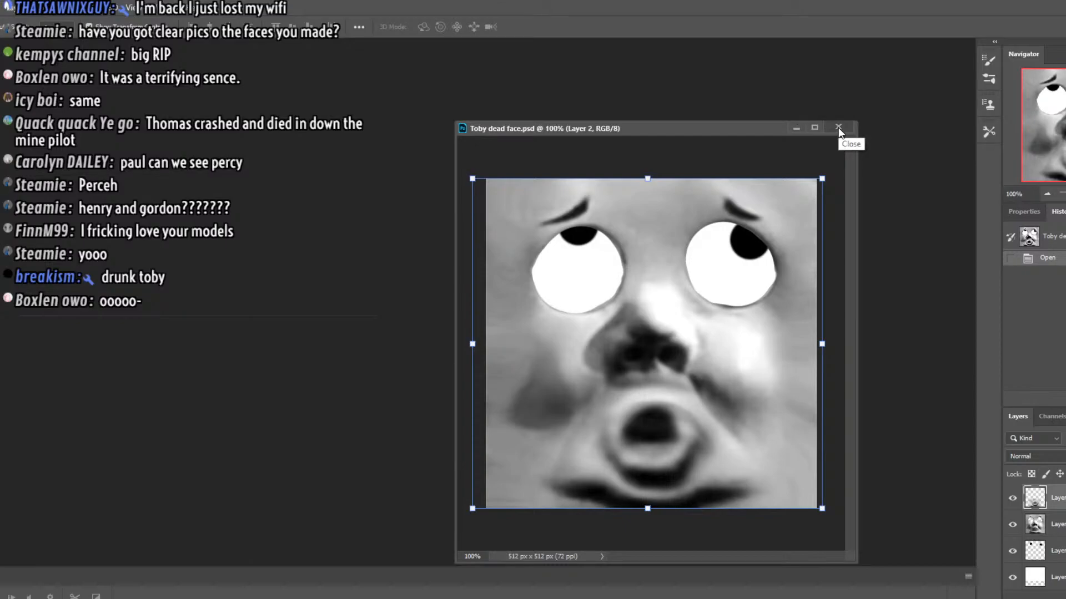
click(838, 128)
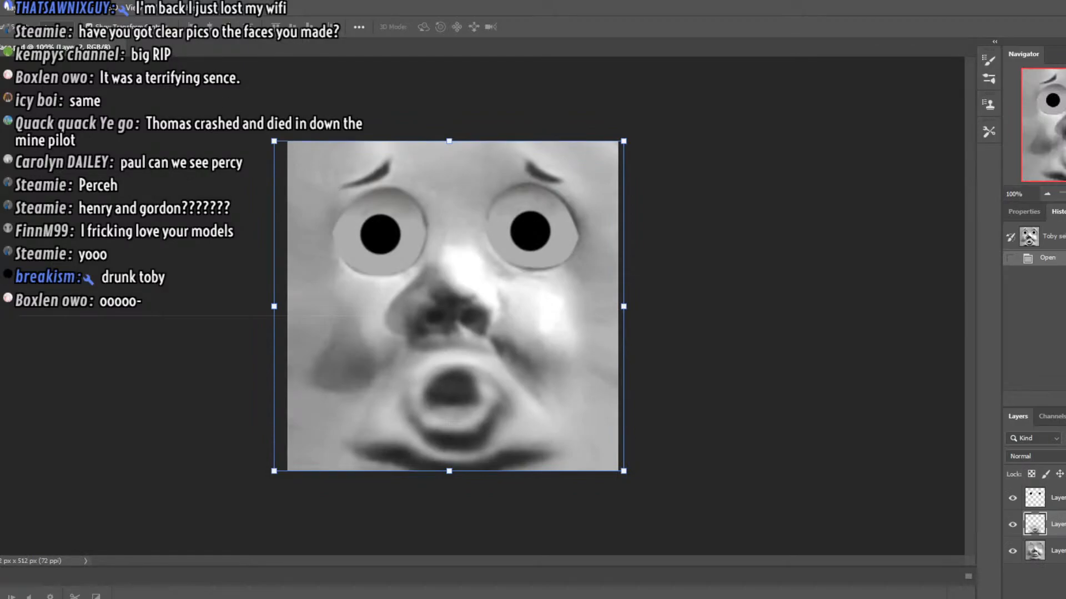
drag(45, 48, 636, 112)
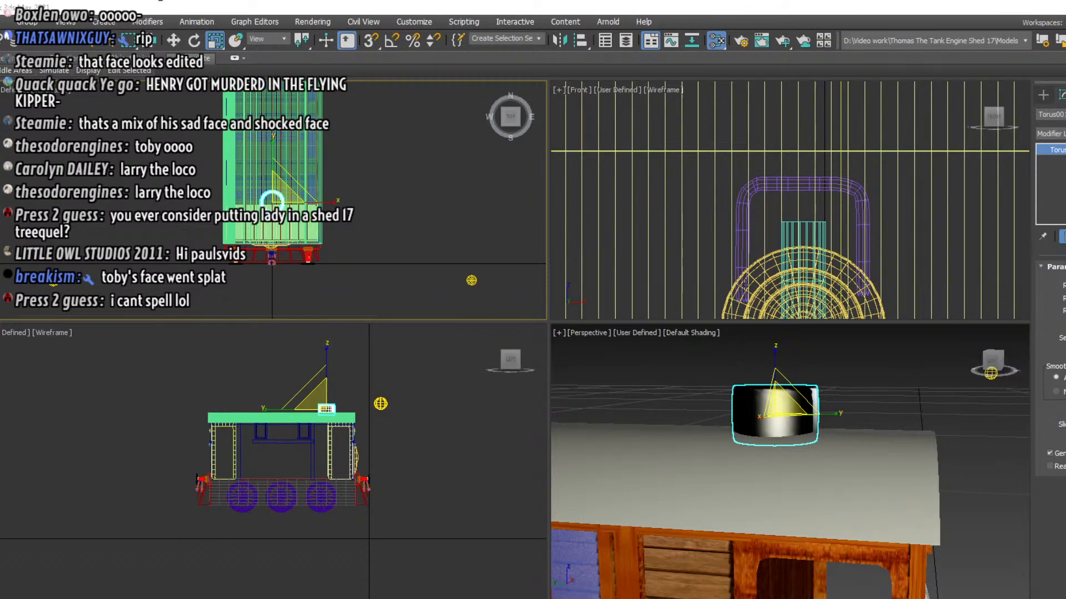
Return to 3ds Max to check the funnel in the side view, and examine the roof and bell in the reference photo
click(426, 236)
click(761, 424)
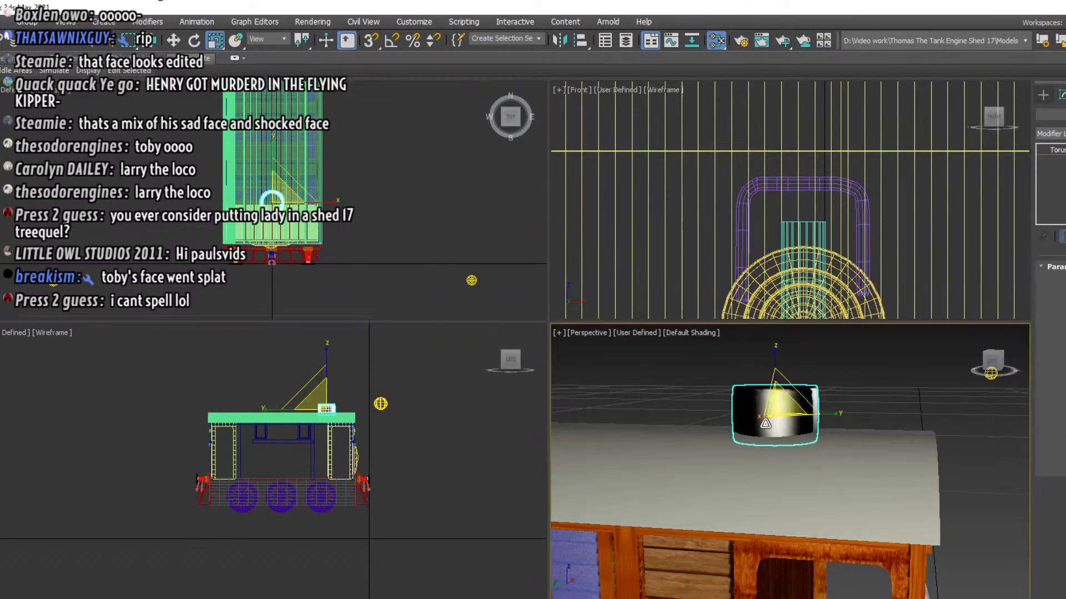
scroll(295, 436, up, 4)
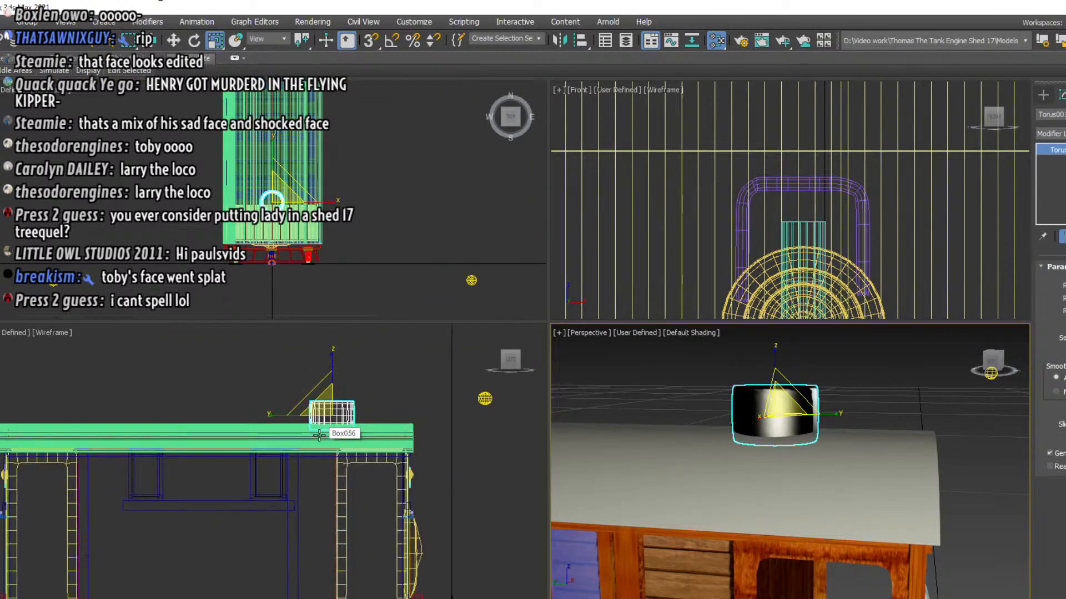
scroll(319, 435, down, 2)
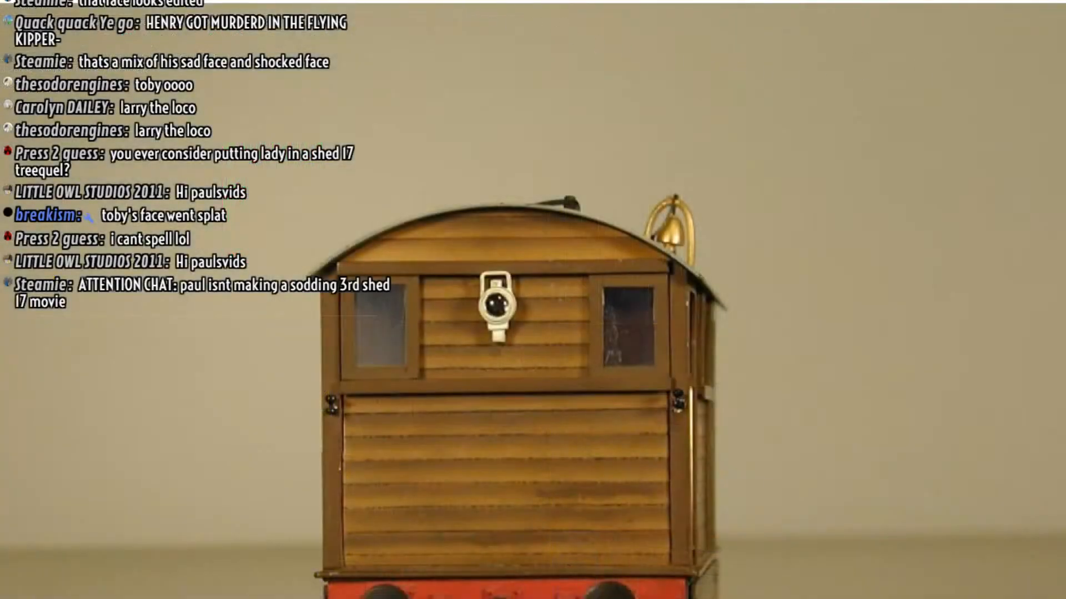
click(481, 1)
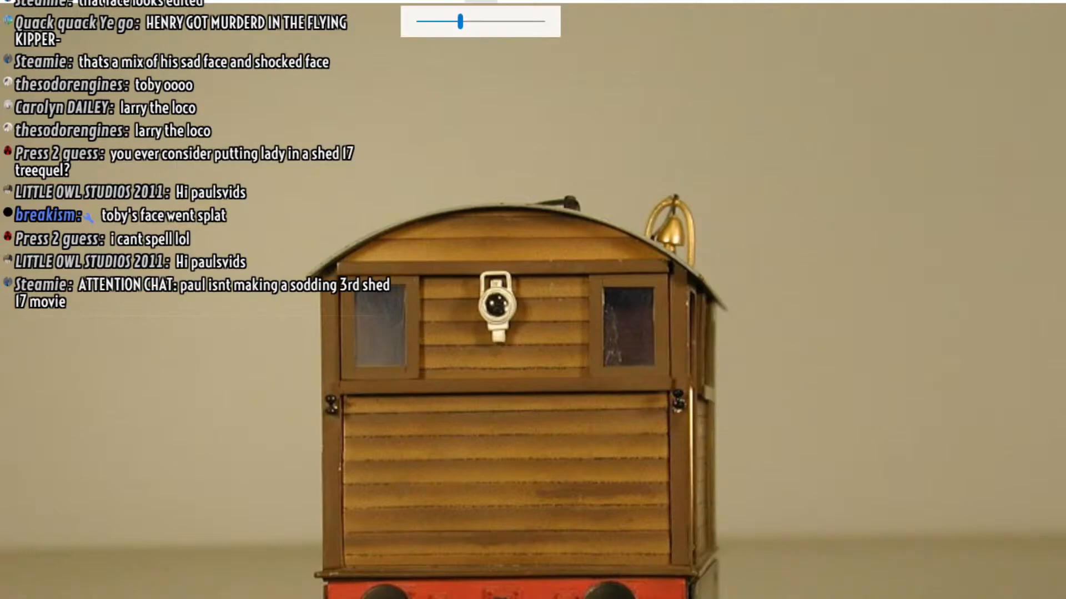
drag(479, 24, 497, 22)
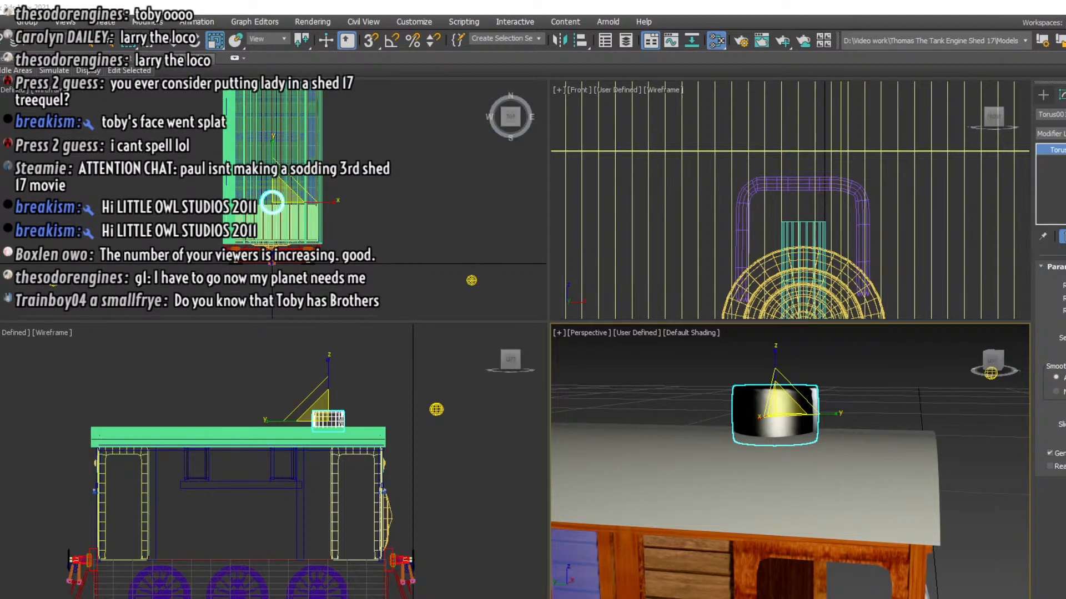
Merge the blue narrow-gauge engine file into the scene beside Toby, auto-renaming the merged duplicate material
scroll(811, 531, down, 5)
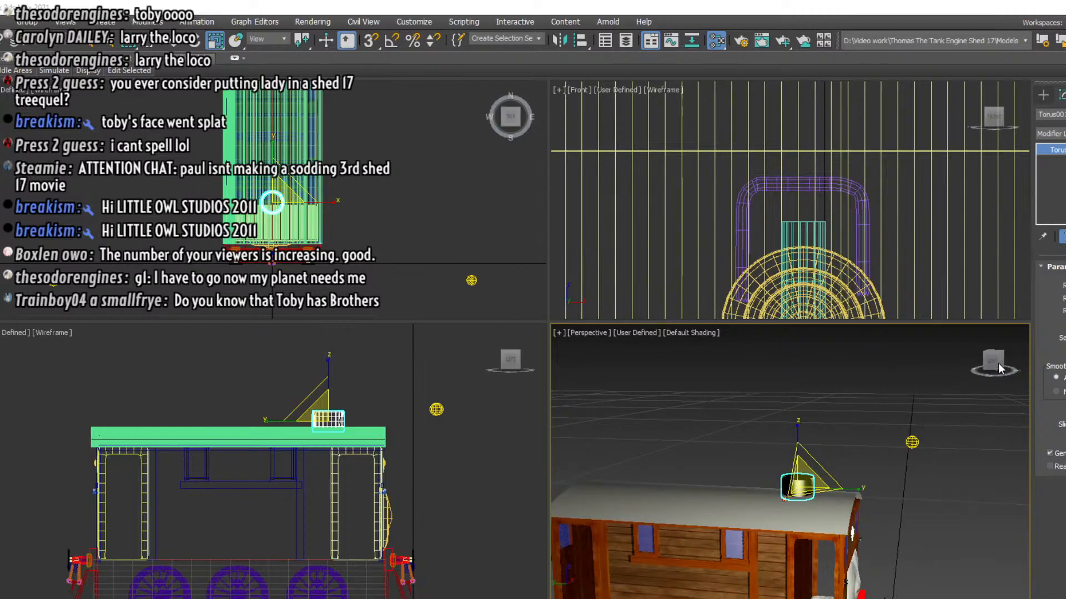
drag(995, 363, 976, 404)
middle_drag(938, 482, 769, 403)
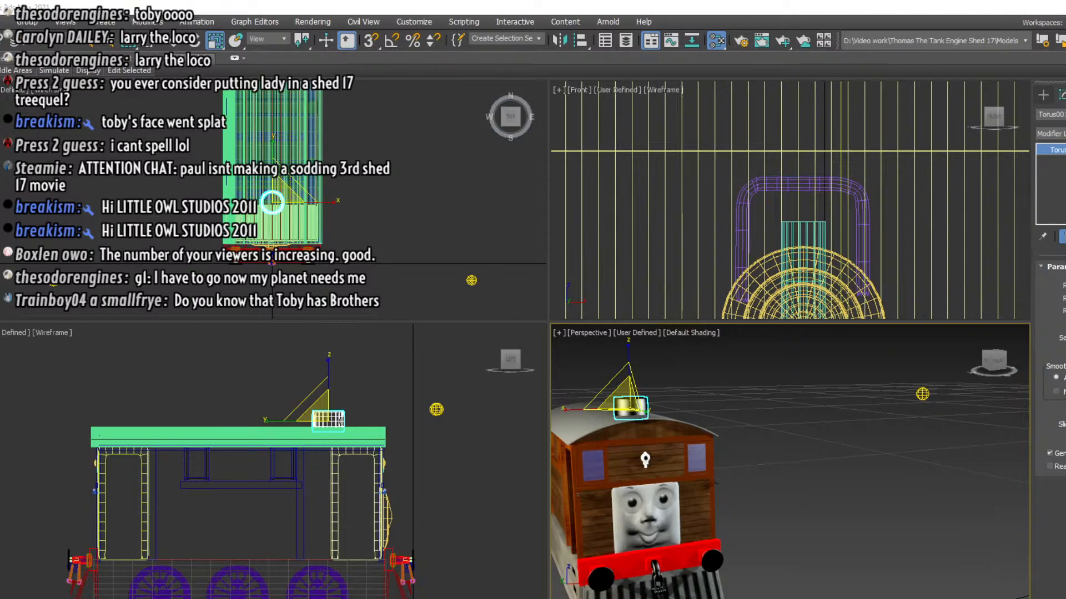
drag(660, 594, 874, 482)
click(910, 503)
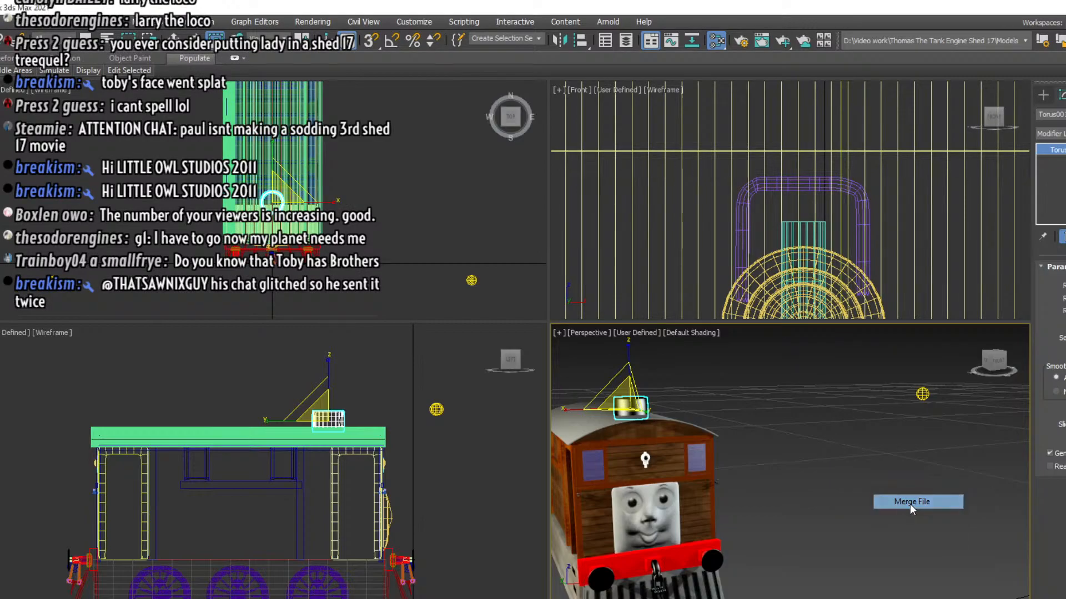
click(613, 445)
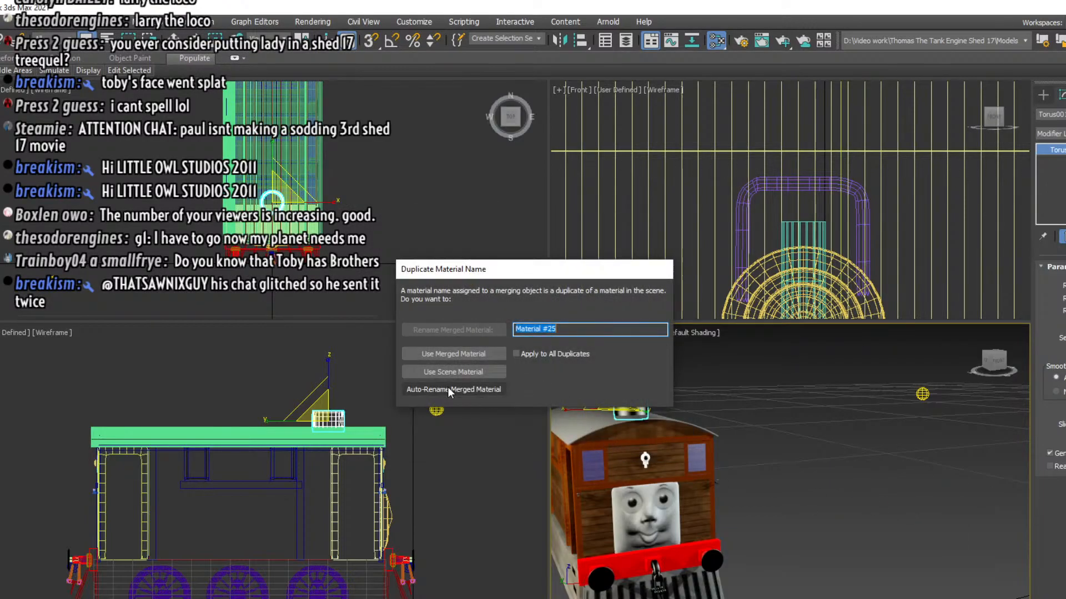
click(481, 389)
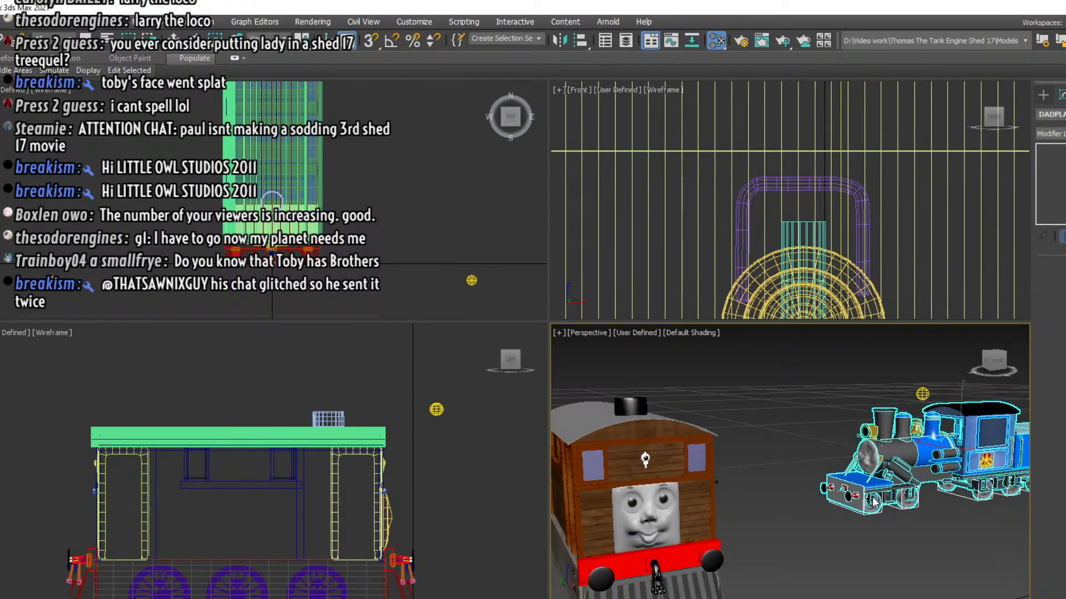
click(901, 487)
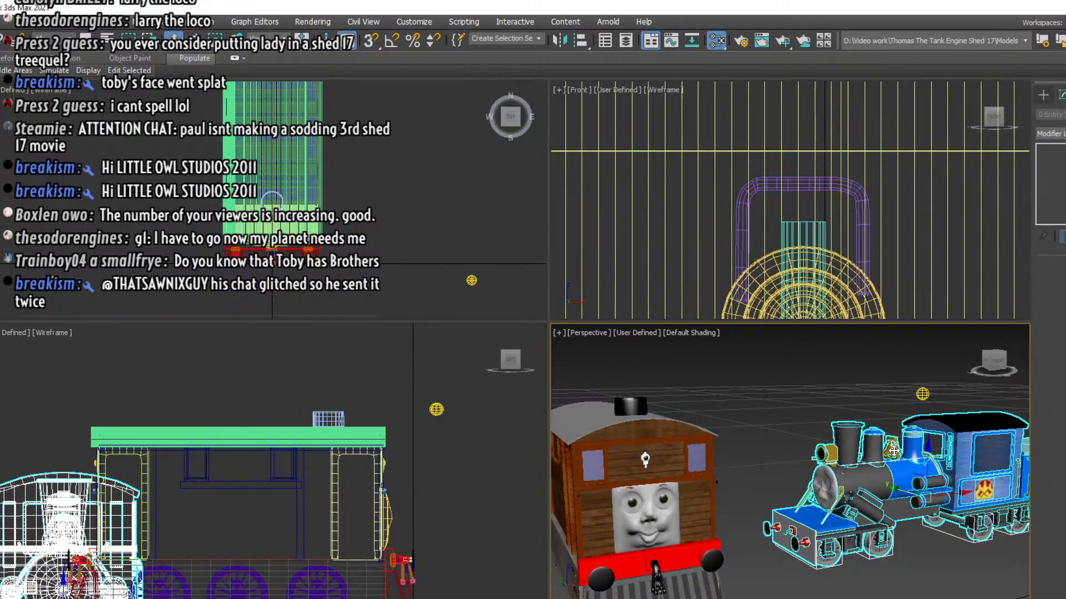
Clone the blue engine's brass bell as a separate copy and move the copy out toward Toby
click(897, 462)
scroll(895, 455, up, 5)
key(z)
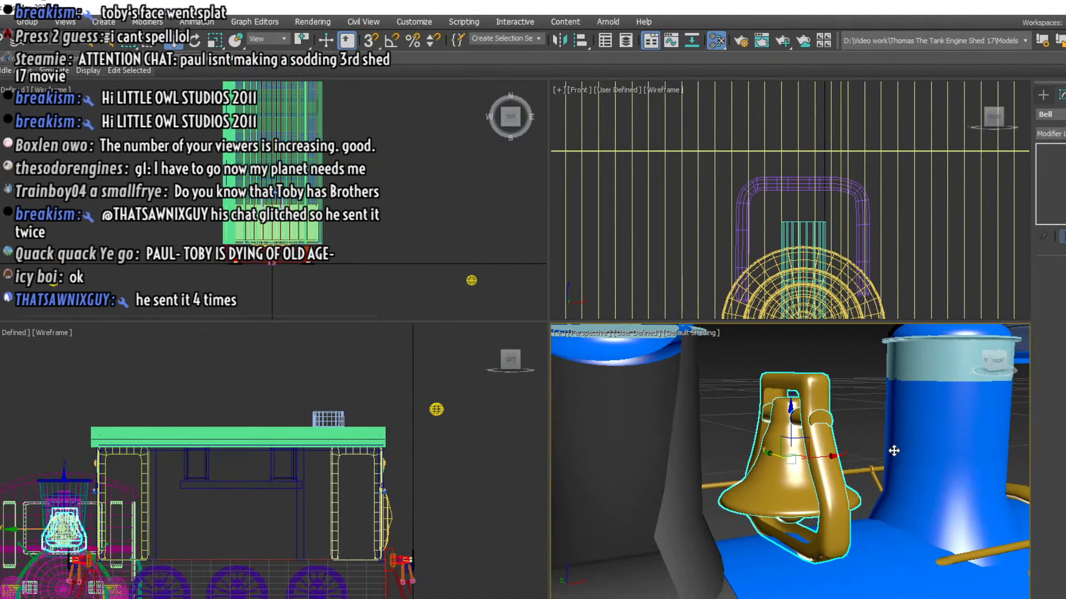
scroll(811, 482, down, 4)
key(z)
right_click(811, 482)
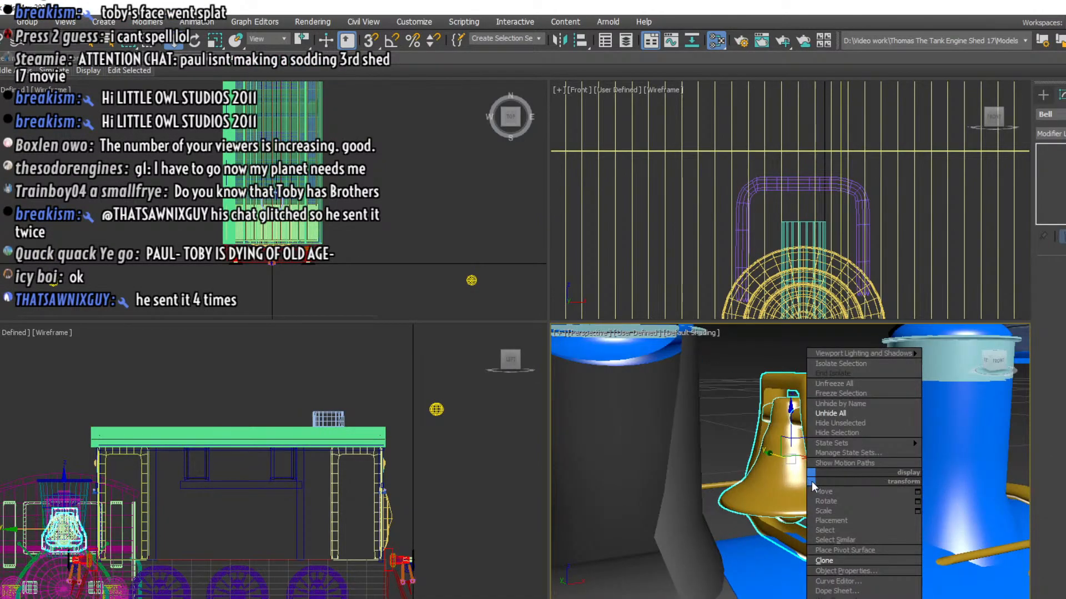
click(834, 562)
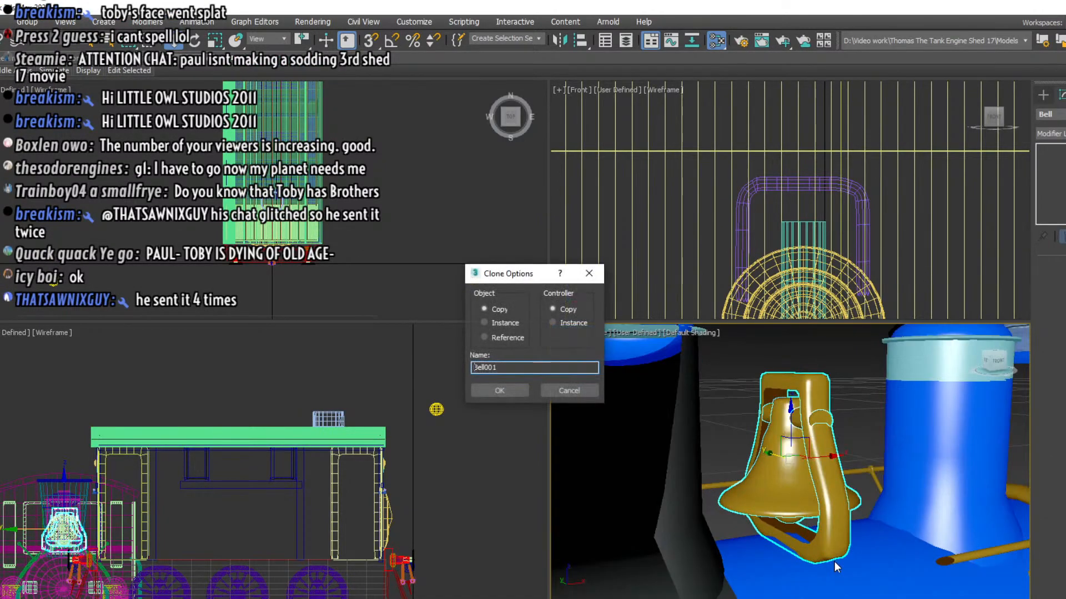
click(500, 391)
scroll(725, 459, down, 8)
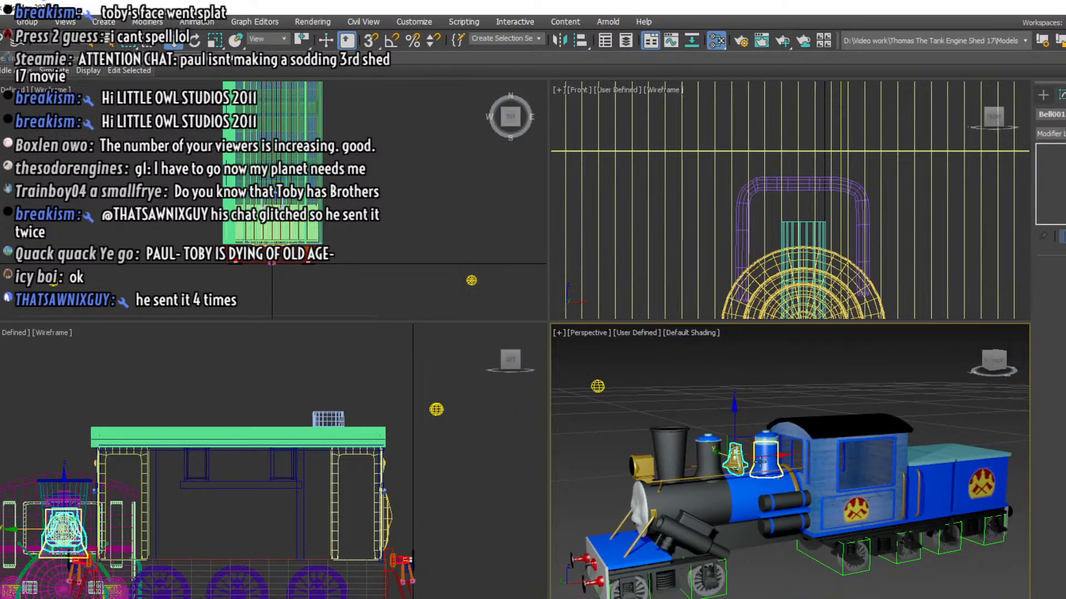
drag(720, 463, 442, 486)
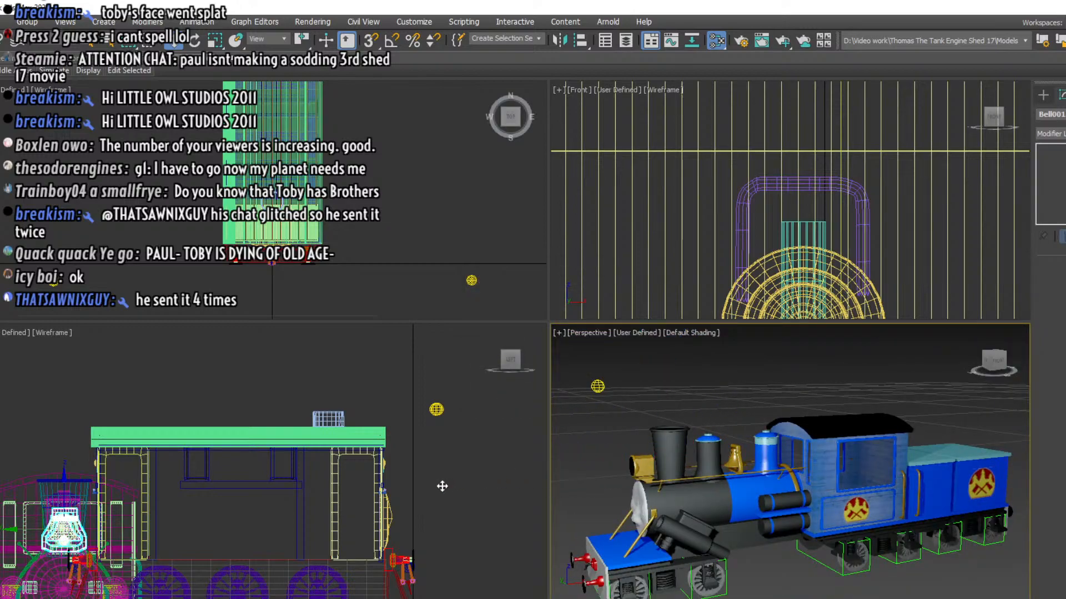
Try rotating one of the blue engine's front wheels, and undo the rotation
middle_drag(585, 459, 684, 424)
scroll(839, 438, up, 3)
middle_drag(839, 439, 632, 430)
scroll(806, 406, up, 3)
middle_drag(806, 406, 772, 417)
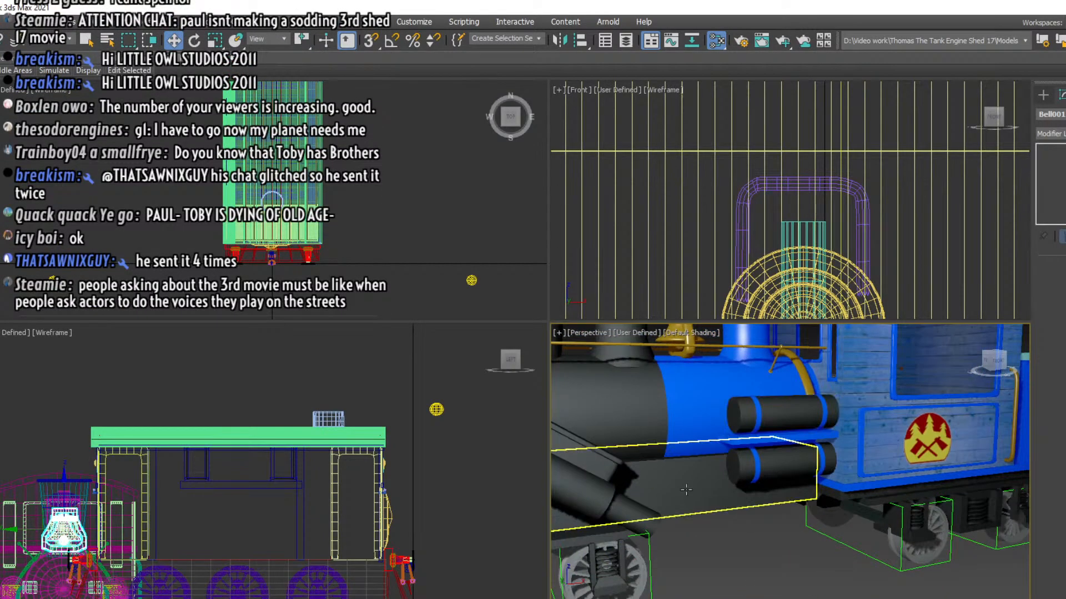
scroll(688, 490, down, 3)
middle_drag(691, 494, 770, 450)
click(693, 503)
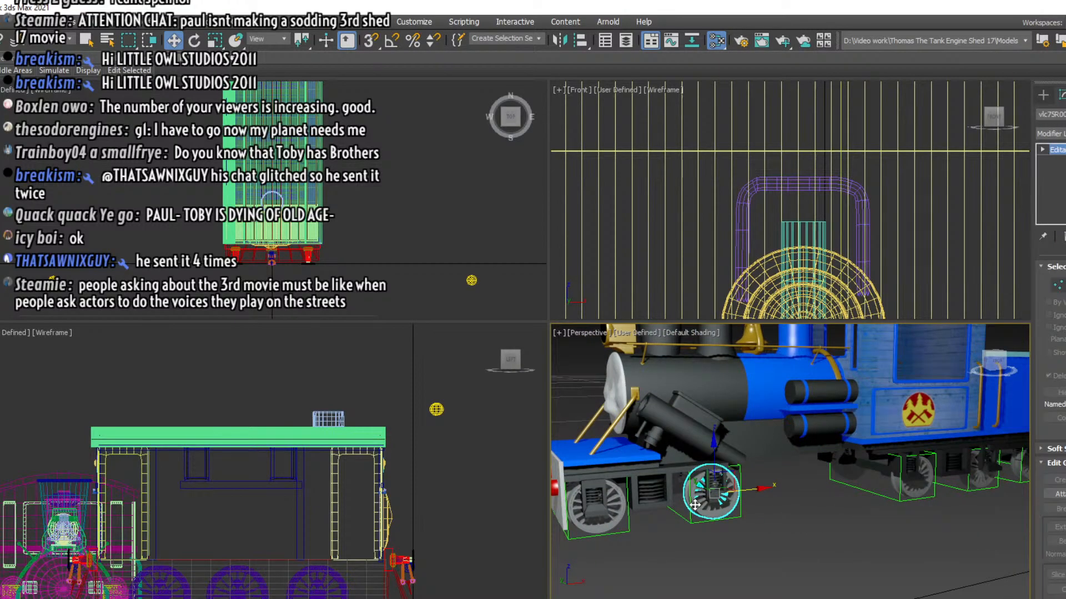
middle_drag(694, 503, 741, 413)
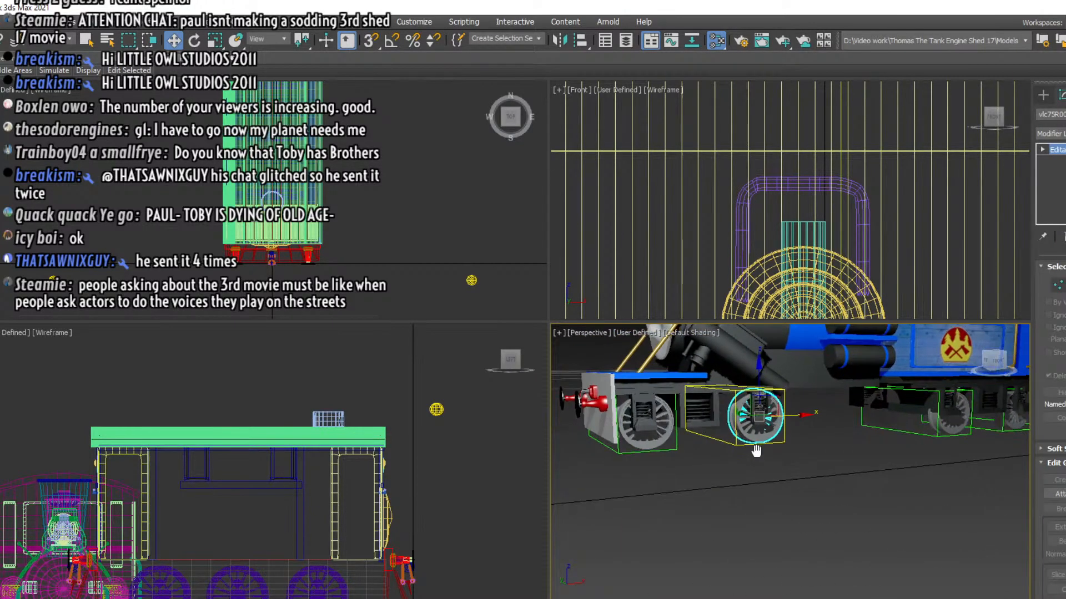
key(e)
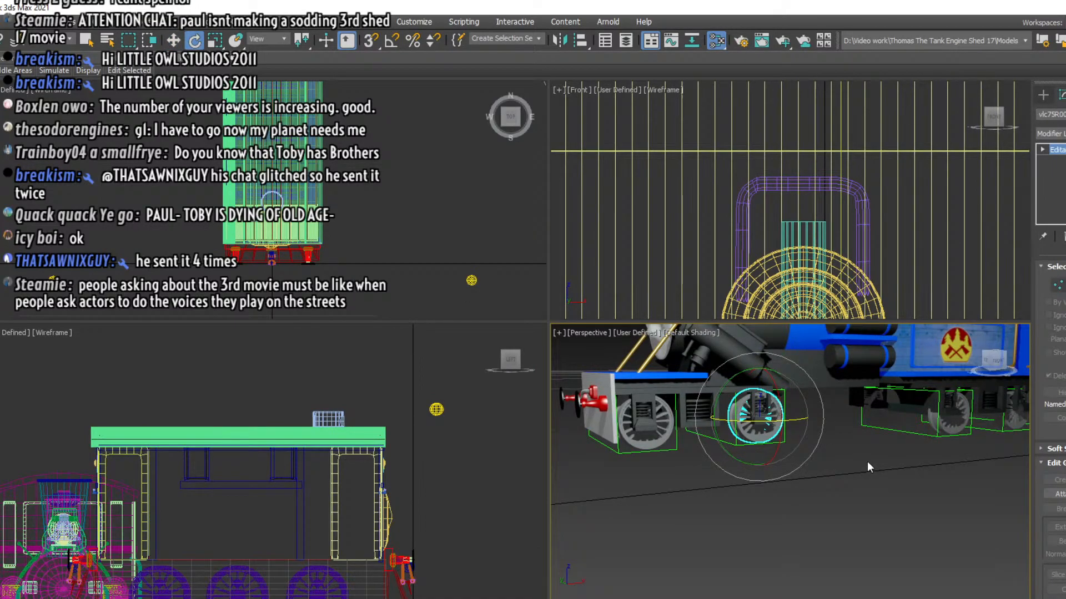
drag(771, 391, 793, 404)
key(ctrl+z)
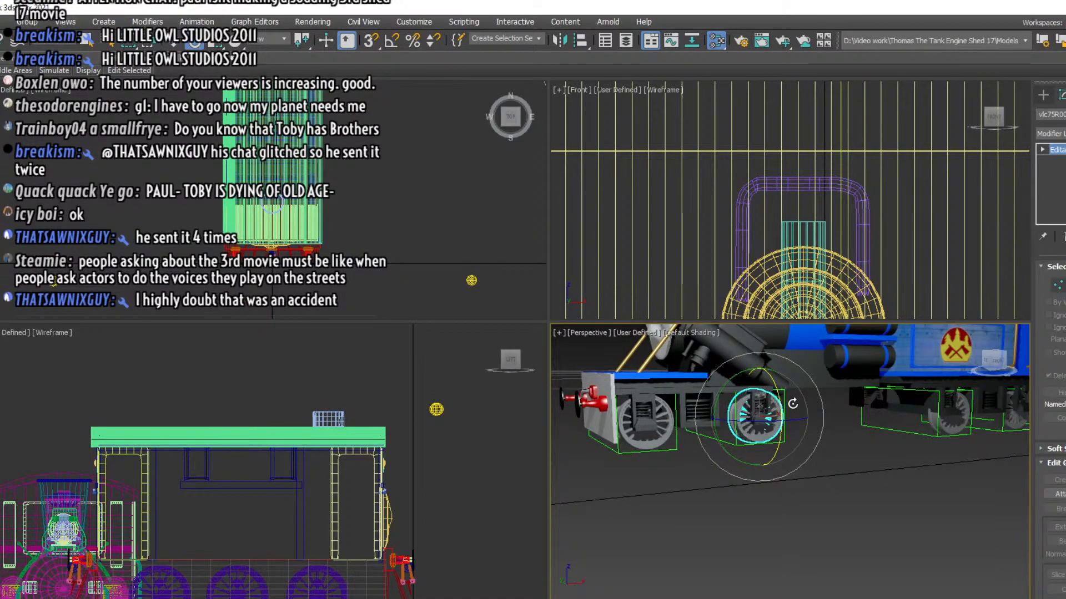
Select the copied bell and move it up to roof height and along Toby's body to just behind the funnel
click(811, 497)
middle_drag(621, 483, 607, 531)
scroll(838, 592, up, 3)
scroll(754, 488, up, 3)
scroll(659, 521, up, 2)
scroll(664, 504, up, 2)
click(567, 549)
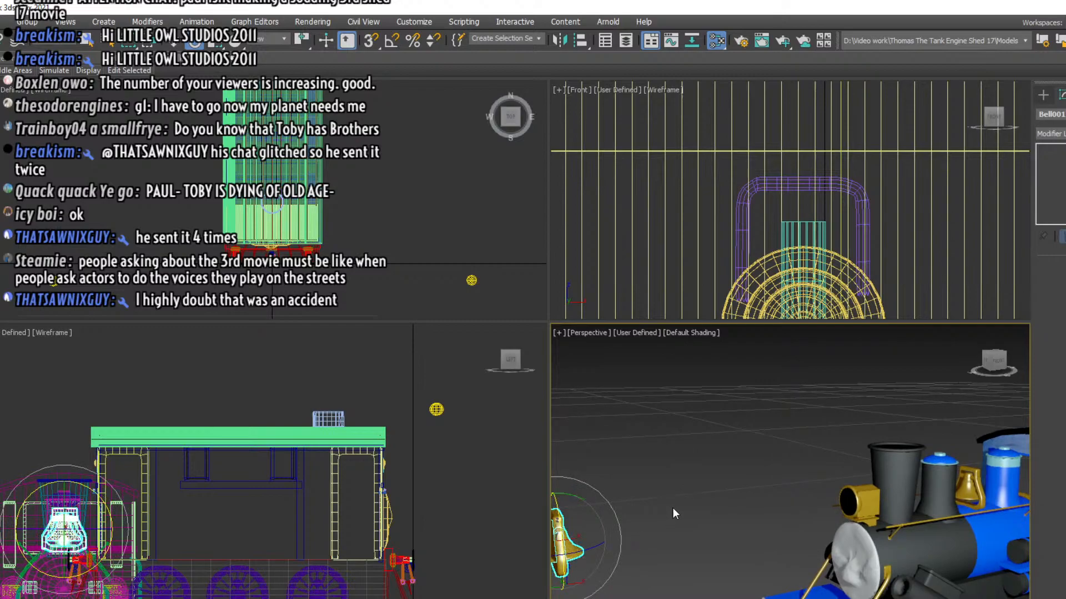
middle_drag(673, 511, 839, 430)
key(w)
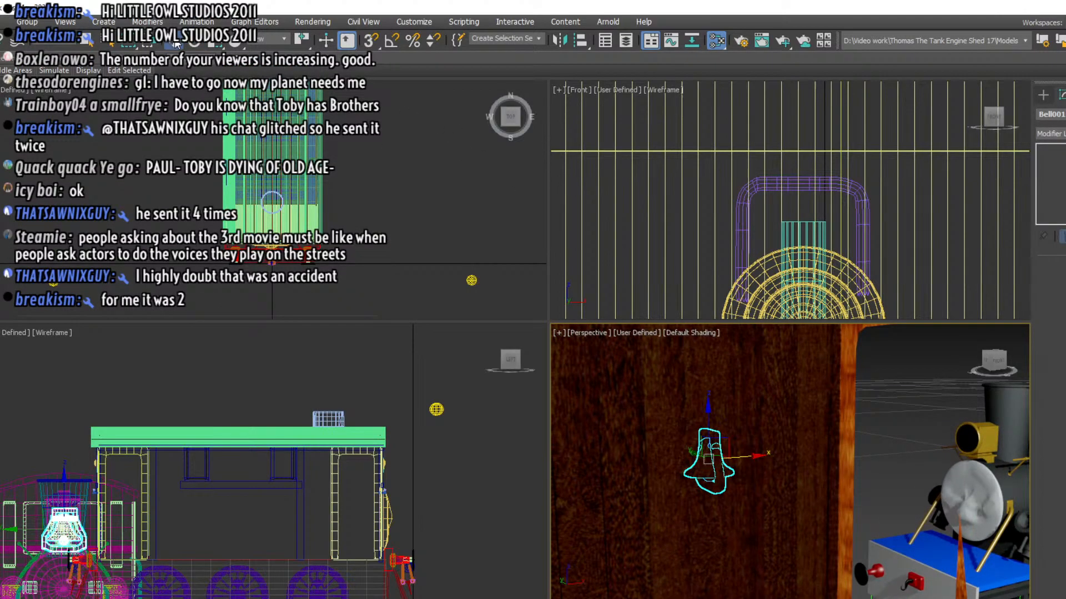
drag(65, 490, 65, 371)
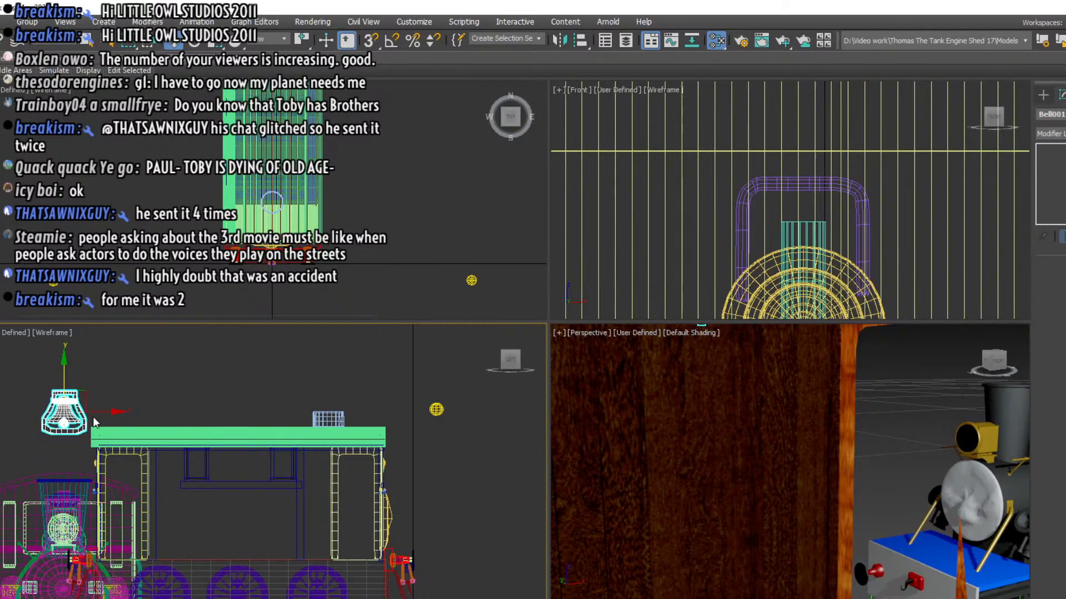
drag(93, 413, 305, 412)
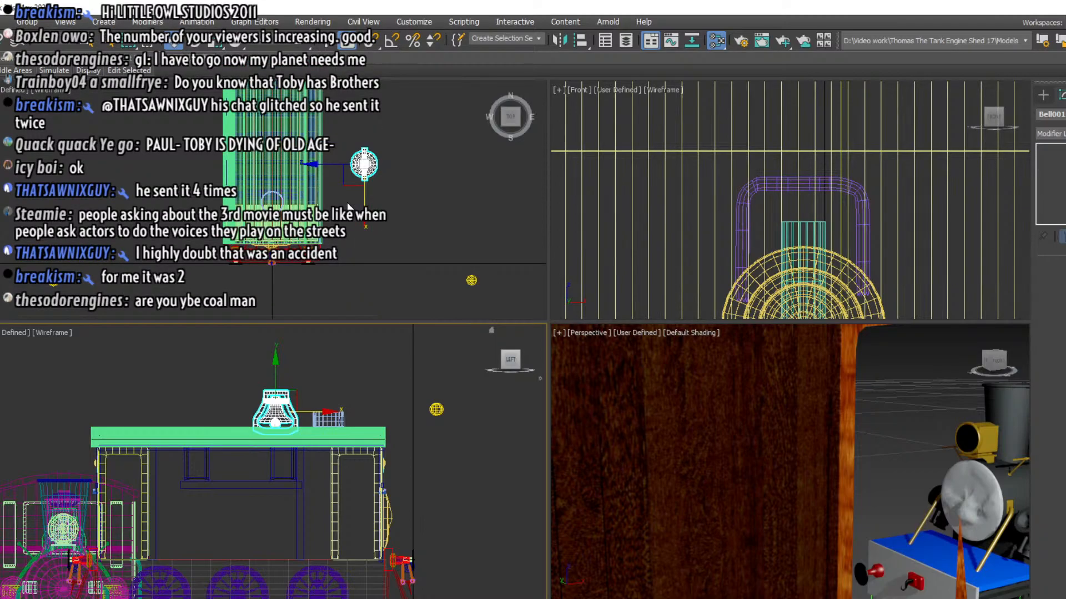
Delete the merged blue engine beside Toby, including its leftover wheel and underframe parts, keeping the copied bell
scroll(347, 208, down, 2)
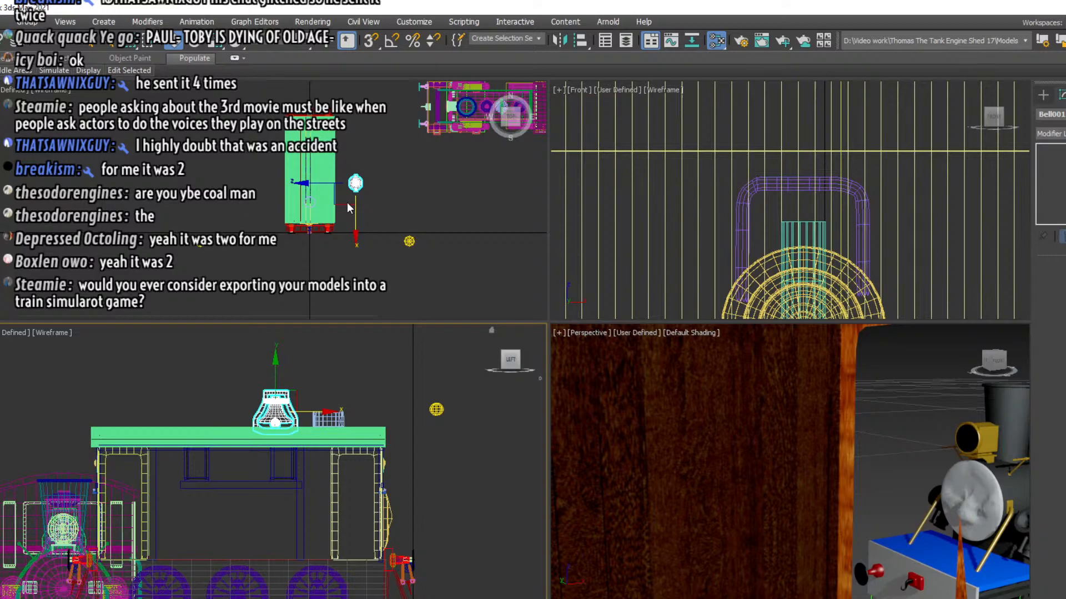
scroll(315, 253, down, 3)
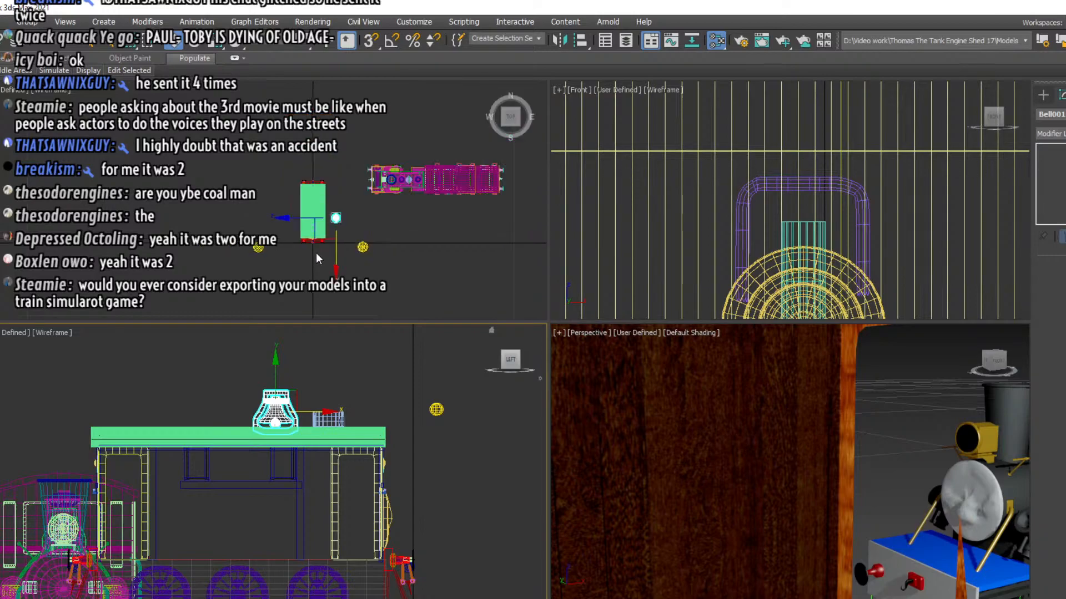
drag(356, 169, 371, 182)
drag(482, 202, 511, 201)
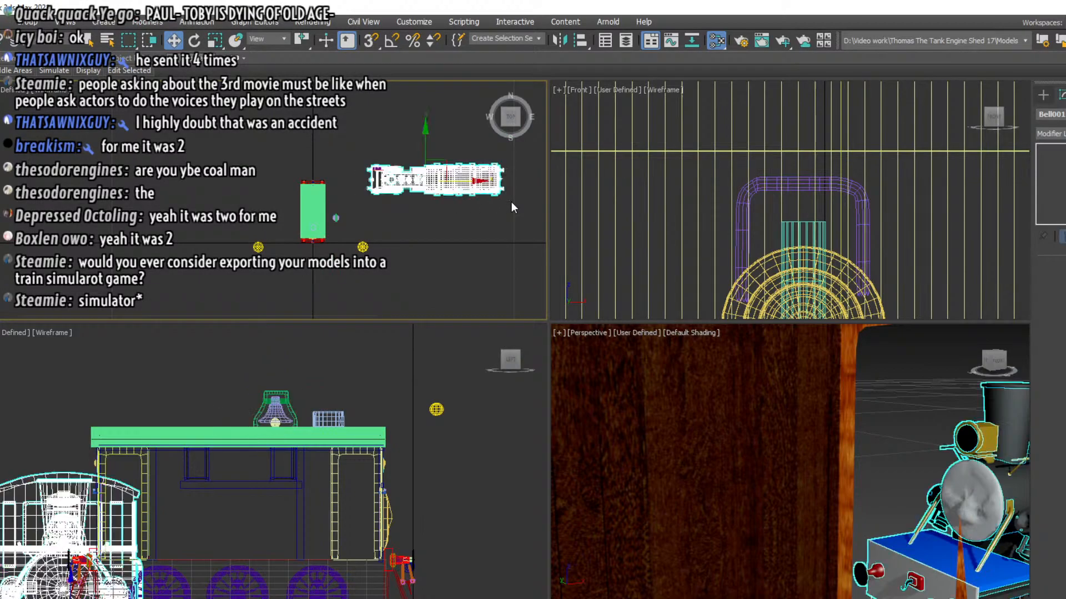
key(Delete)
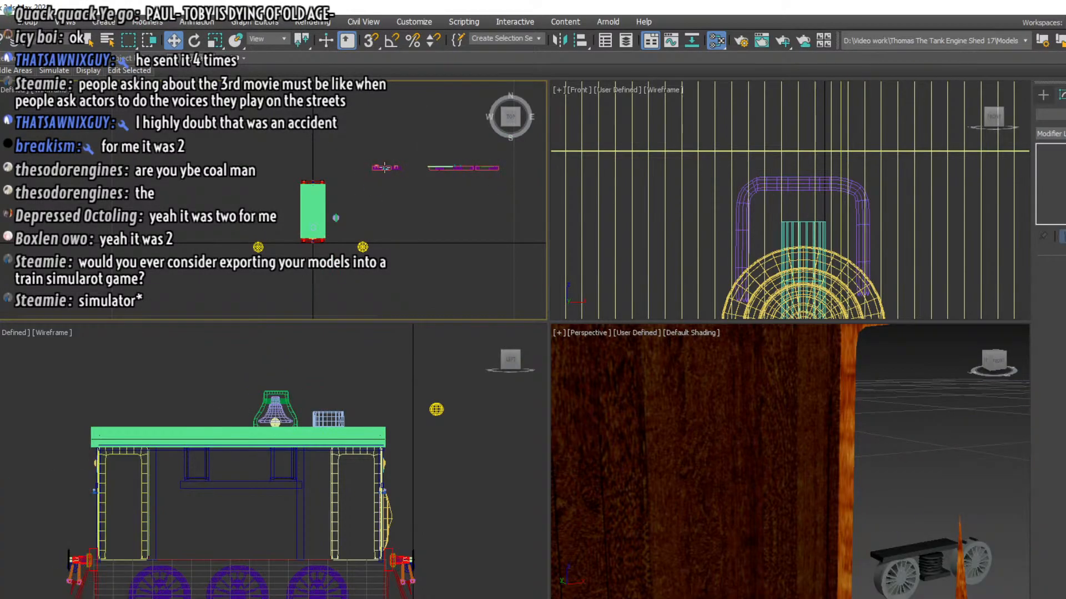
drag(508, 185, 512, 186)
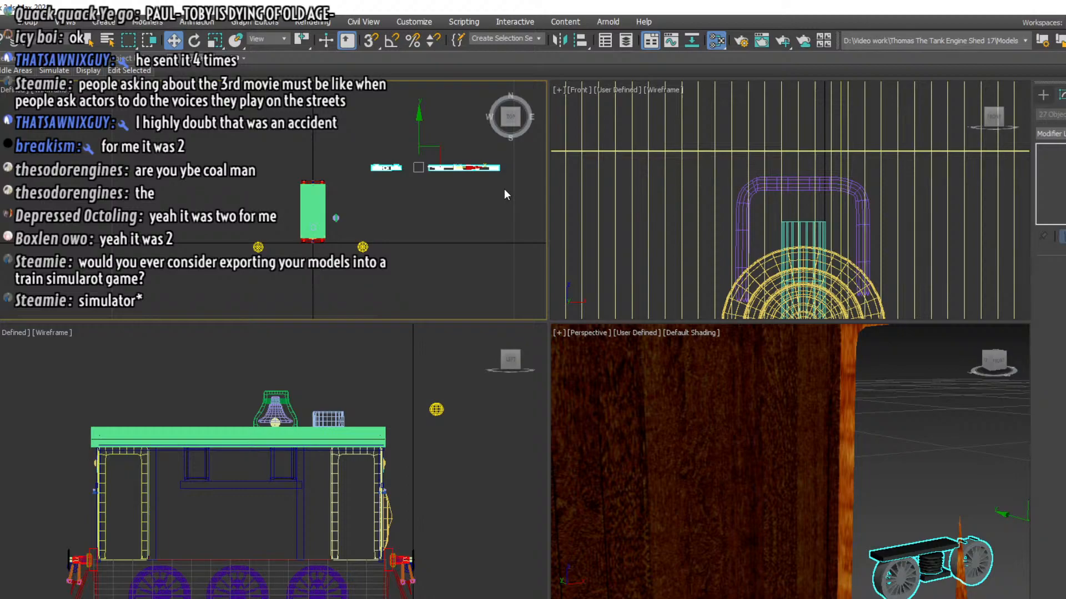
key(Delete)
Move the copied bell sideways onto Toby's roof and rotate it about a quarter turn around its vertical axis
click(335, 218)
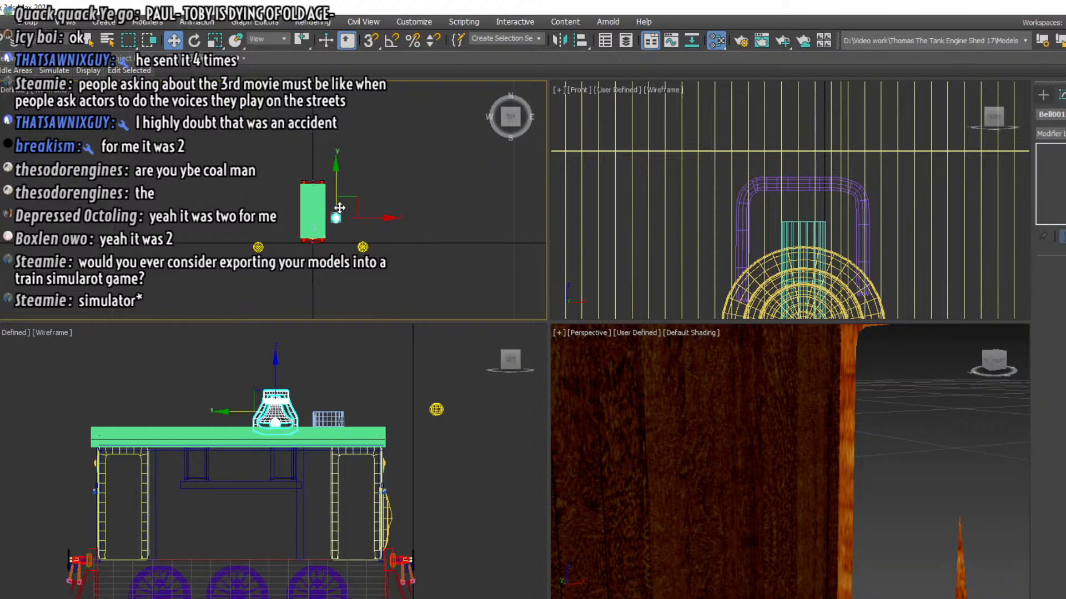
drag(360, 218, 345, 217)
scroll(783, 407, down, 4)
scroll(733, 236, down, 4)
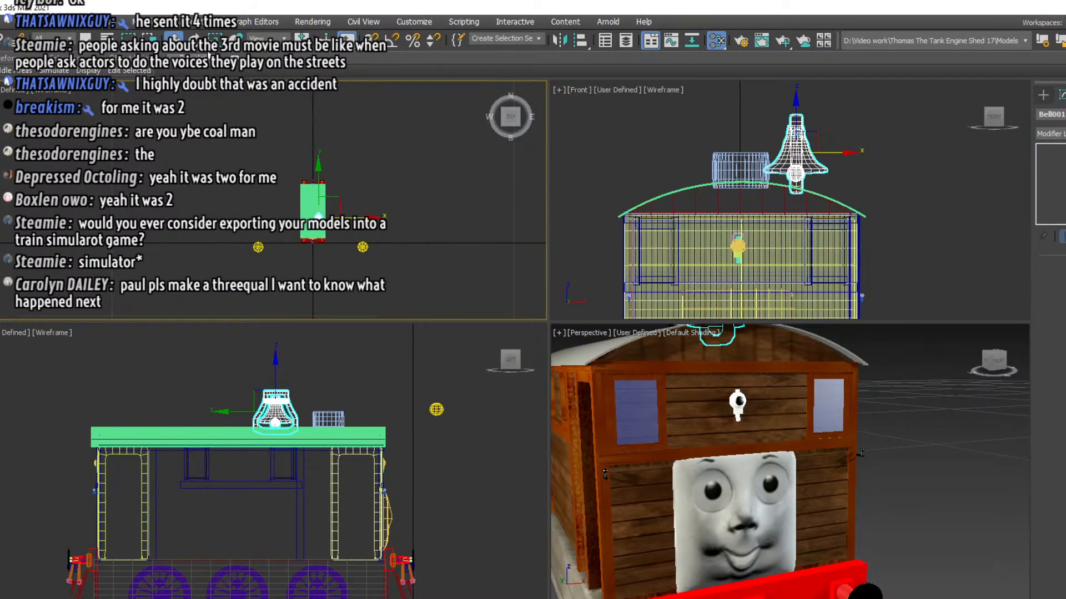
click(194, 39)
drag(821, 156, 923, 145)
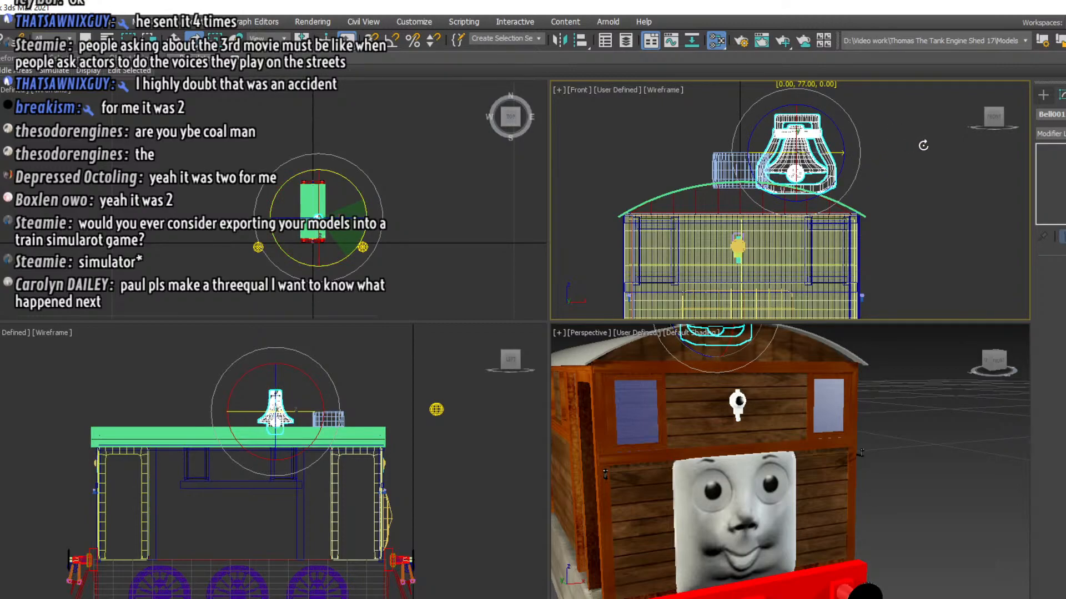
drag(923, 145, 937, 145)
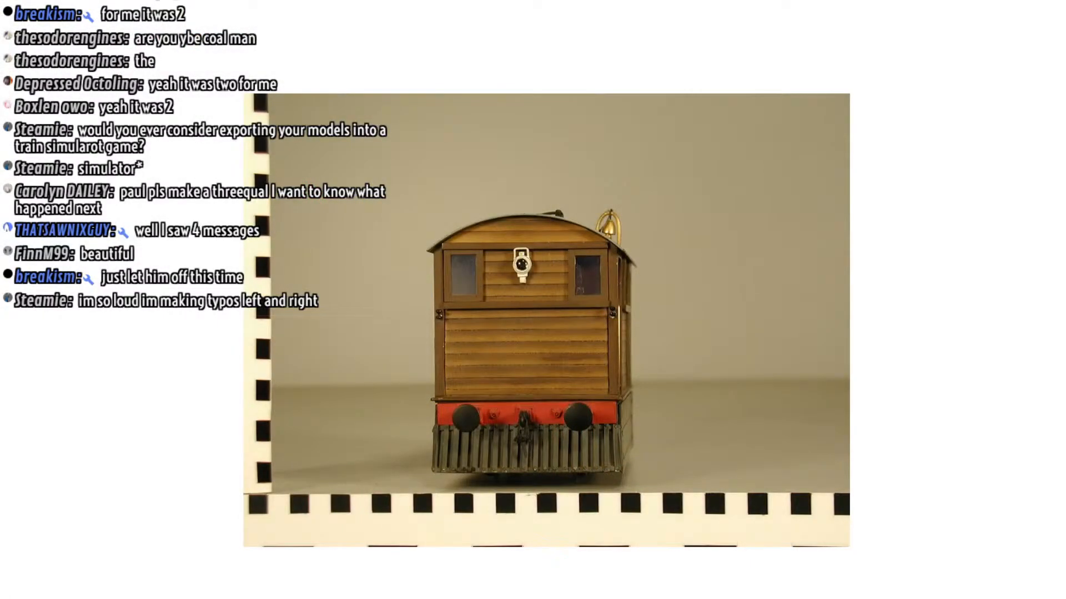
Check the bell's placement in the front reference photo and move the bell farther back from the funnel along the roof
scroll(556, 225, up, 3)
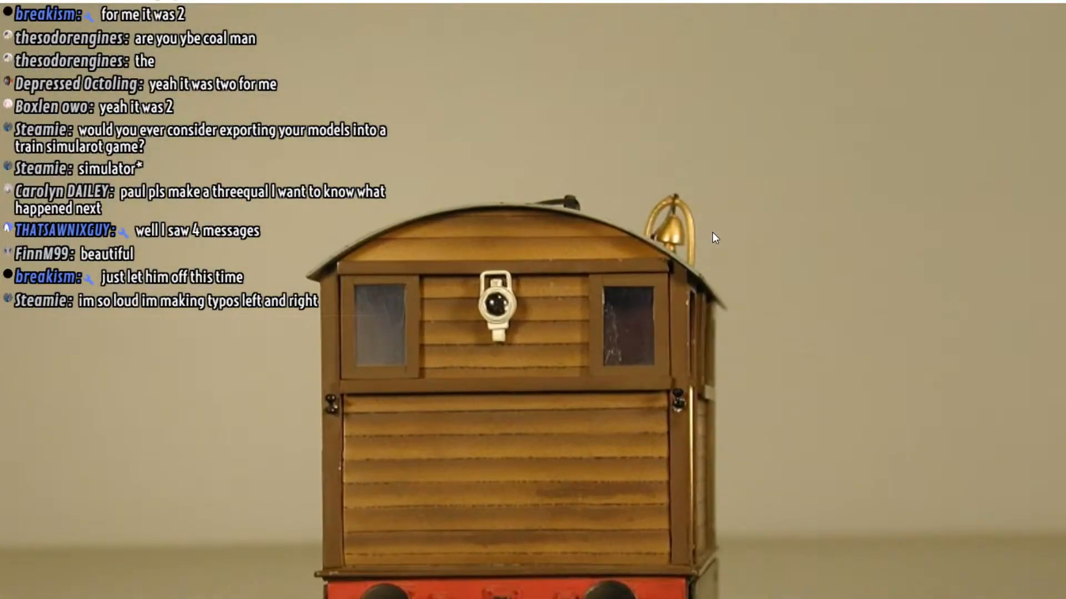
key(Escape)
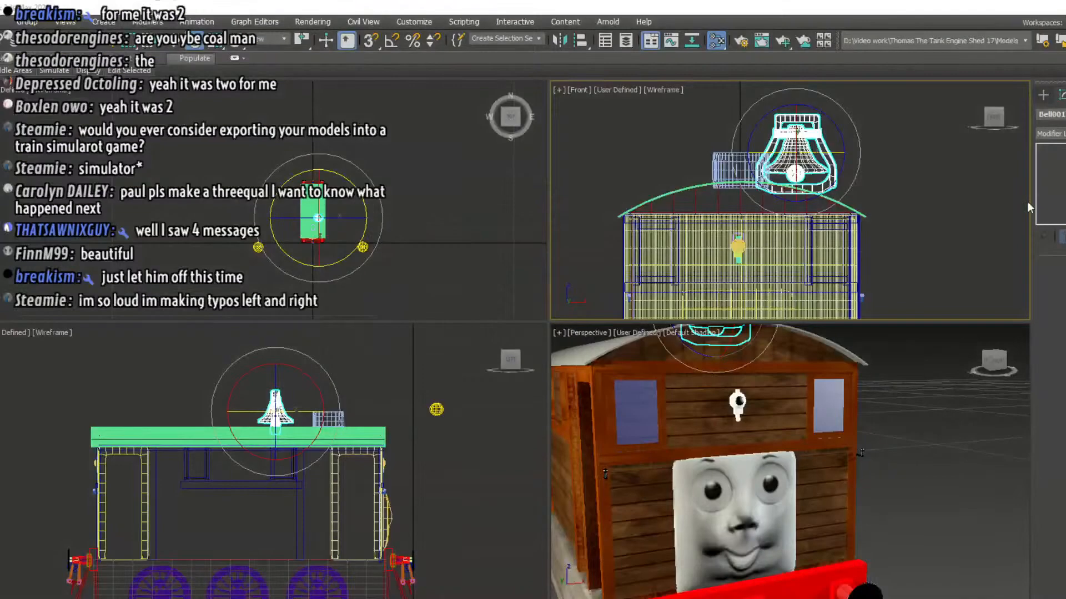
click(171, 44)
middle_drag(243, 339, 243, 319)
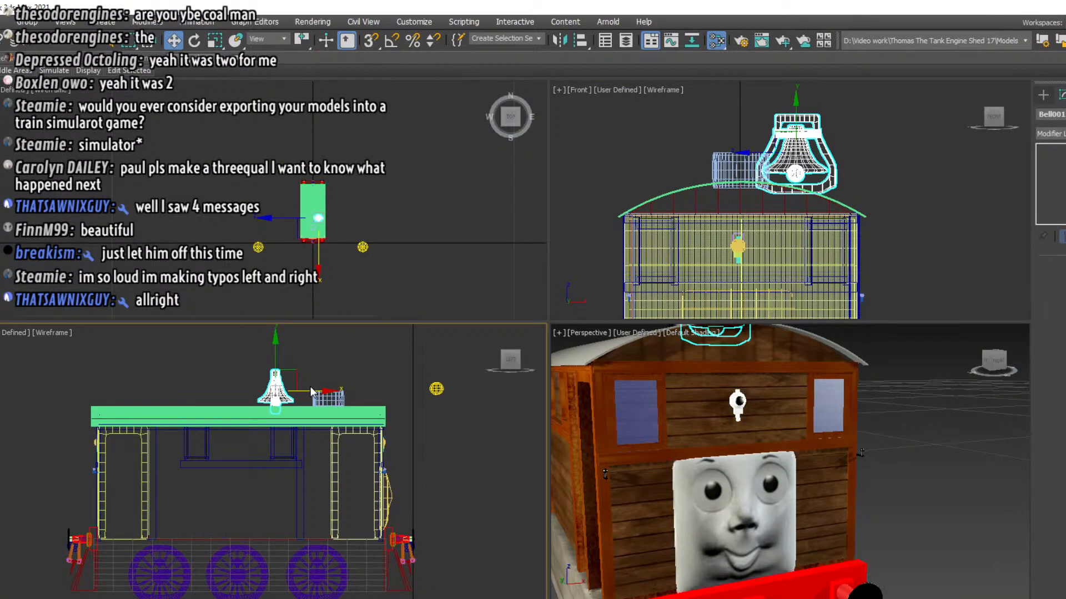
drag(309, 390, 254, 390)
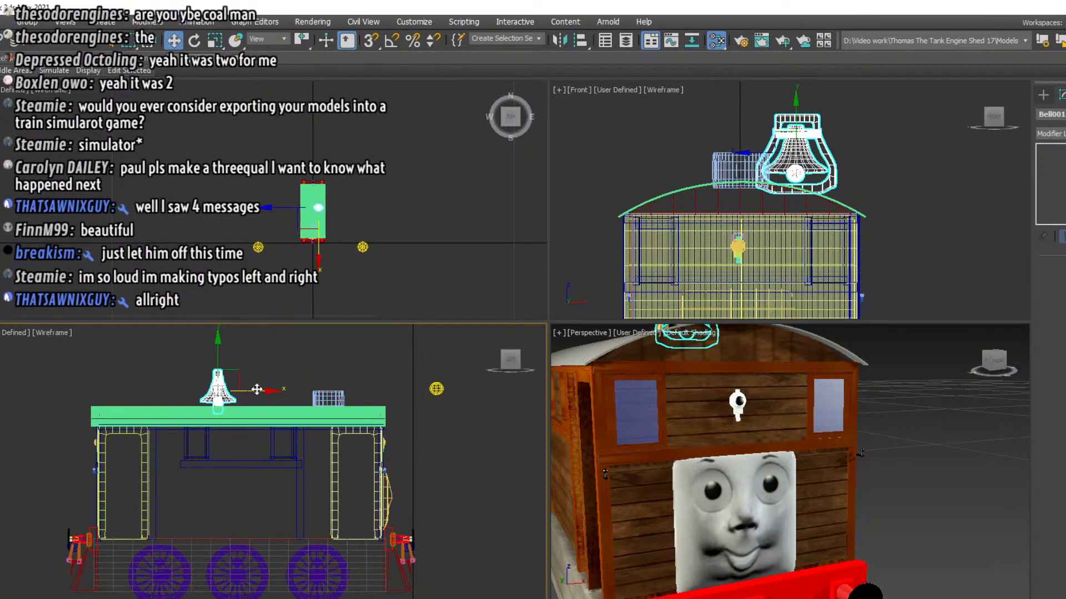
Move the bell sideways away from the centreline toward the outer edge of the roof
scroll(915, 142, down, 2)
middle_drag(915, 142, 780, 176)
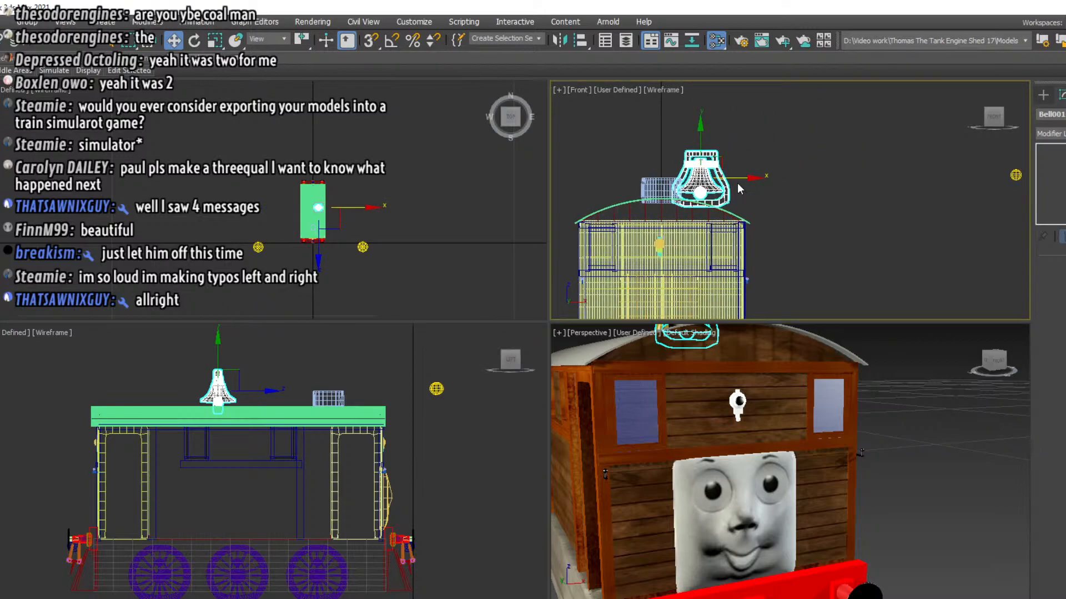
drag(738, 189, 759, 207)
click(744, 218)
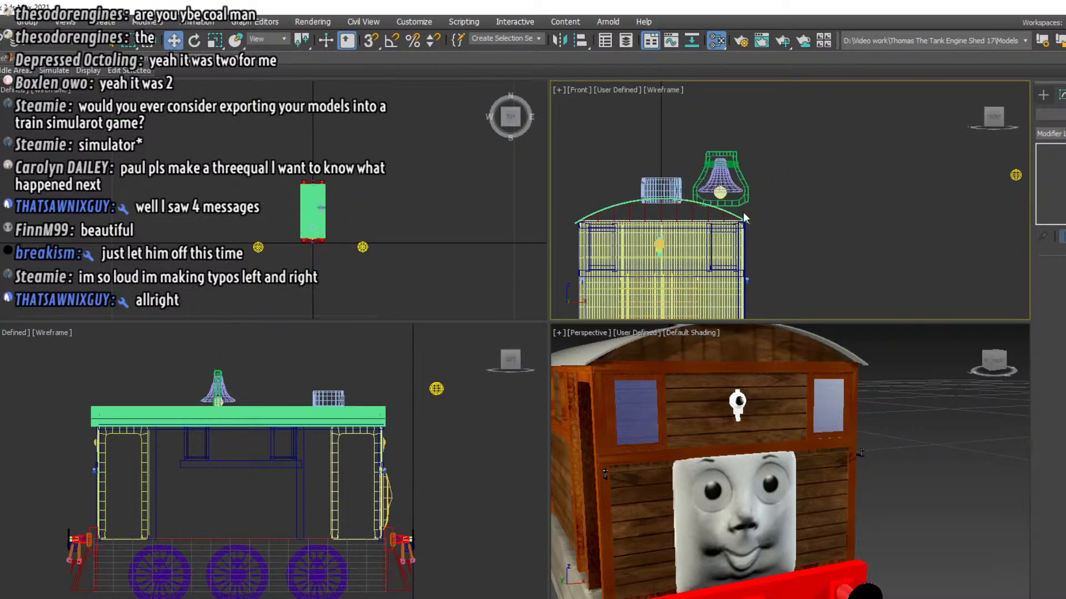
Select the bell group and ungroup it into its separate parts
click(741, 200)
click(30, 23)
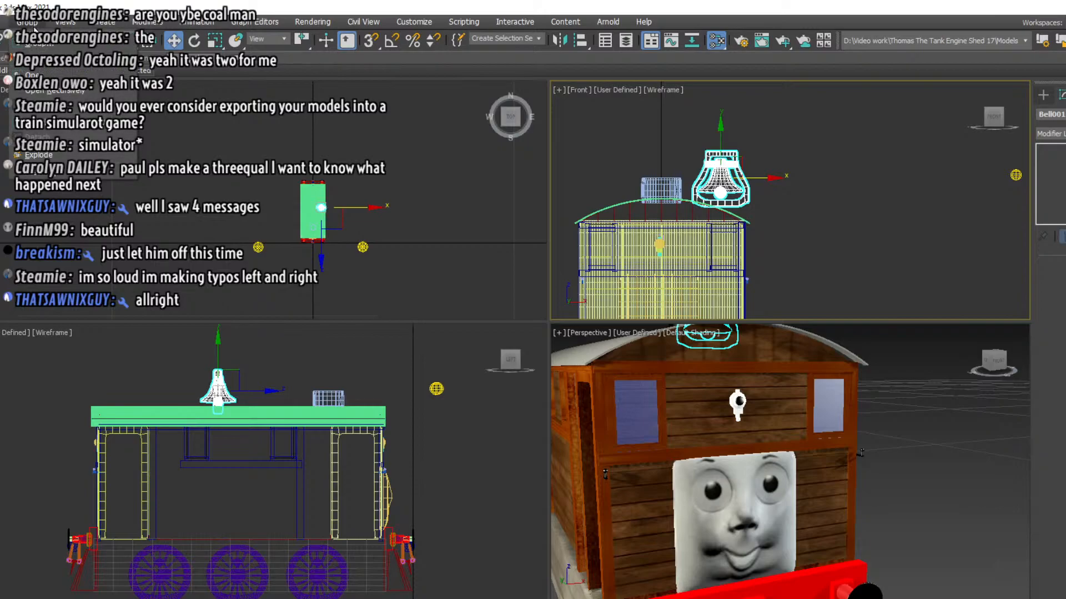
click(39, 59)
click(851, 193)
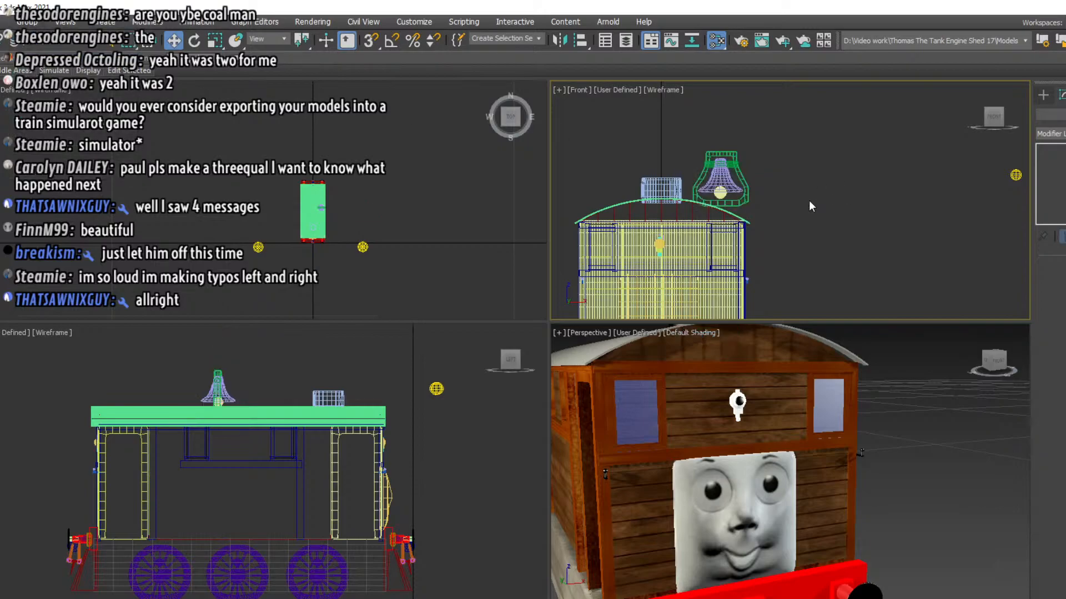
Select the bell's frame and delete the vertices of its lower crossbar so the bottom is open between the legs
click(742, 200)
scroll(744, 183, up, 3)
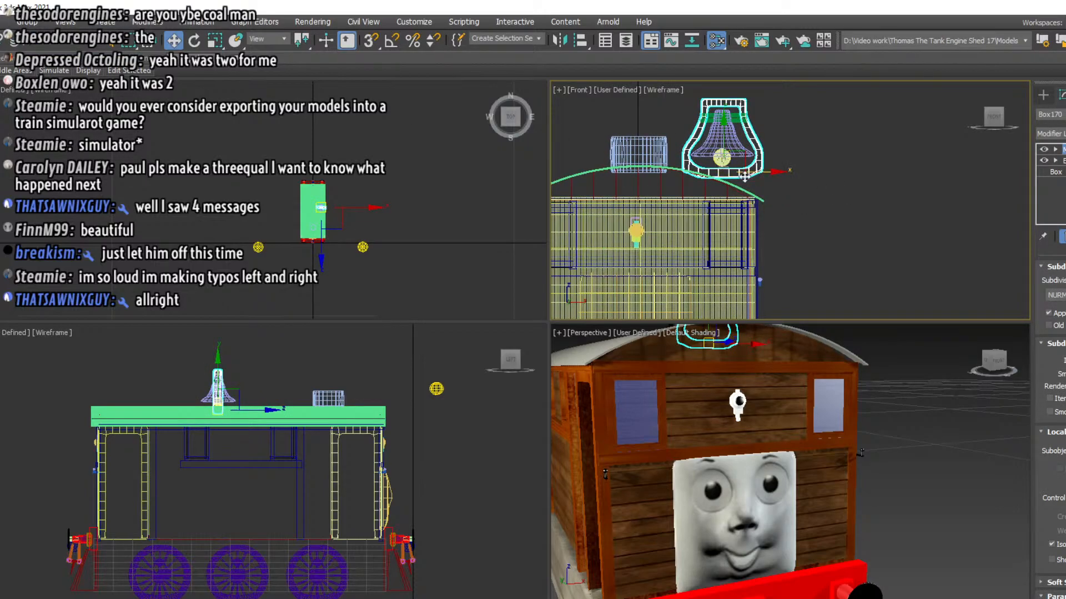
scroll(743, 176, up, 2)
click(1055, 160)
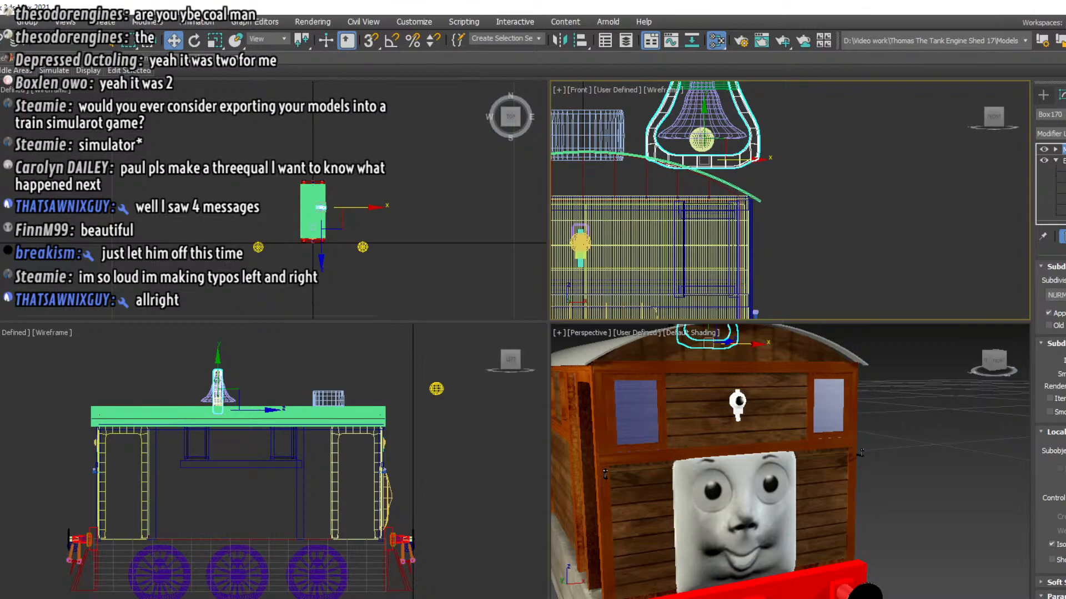
click(1064, 171)
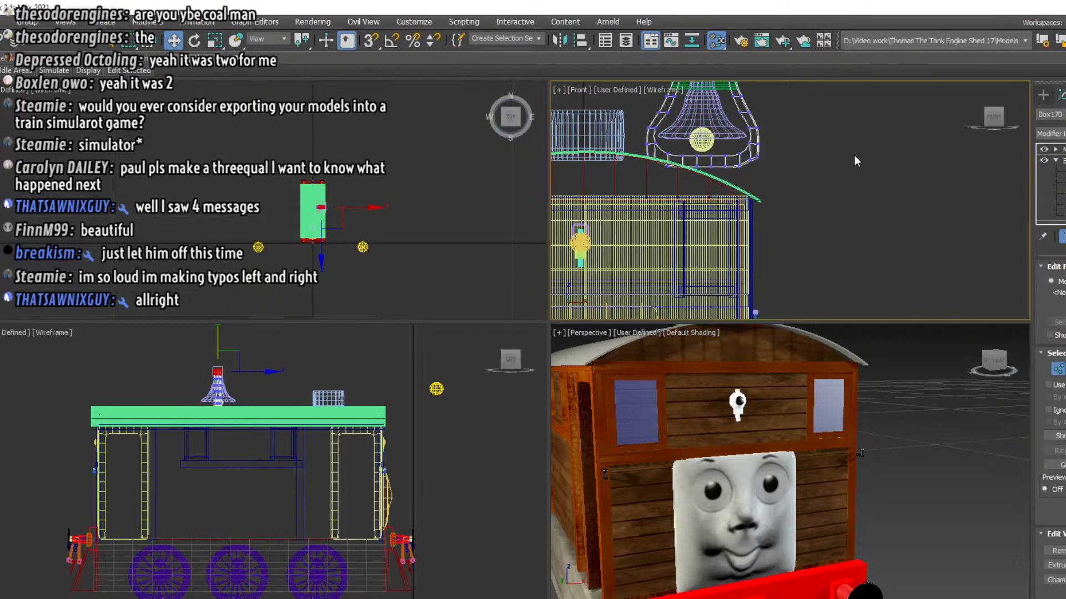
middle_drag(854, 155, 877, 179)
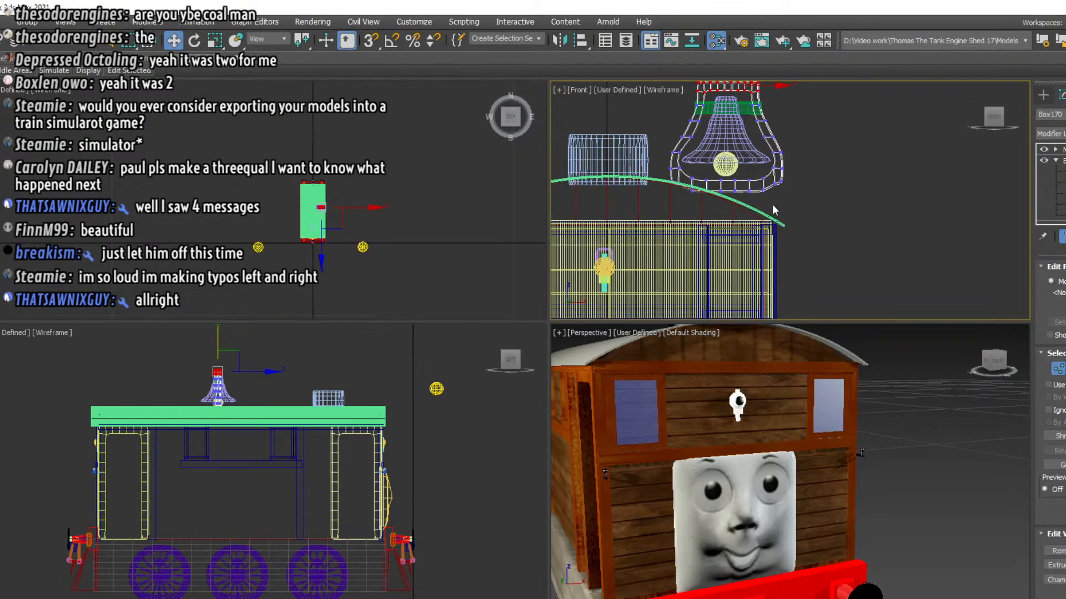
drag(756, 198, 699, 176)
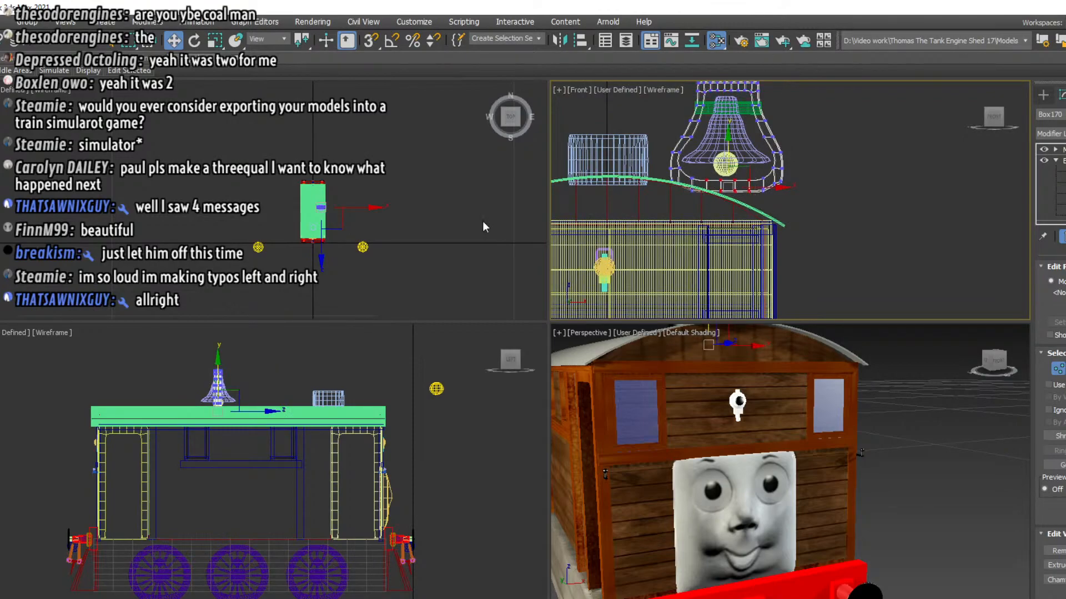
key(Delete)
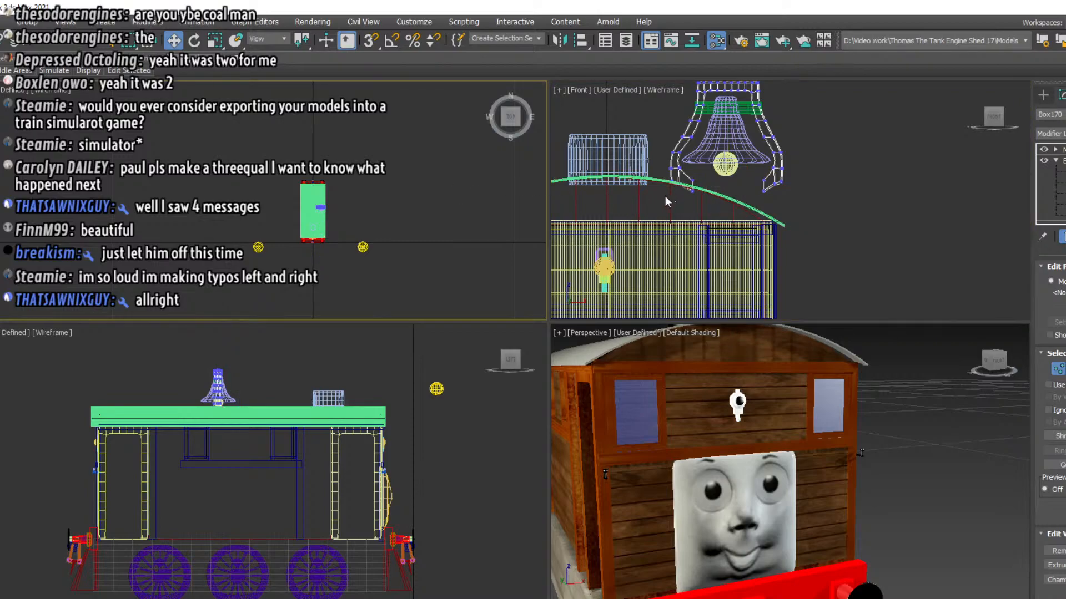
Pull the end vertices of both bell frame legs down toward the roof and return to object-level editing
click(688, 203)
click(694, 185)
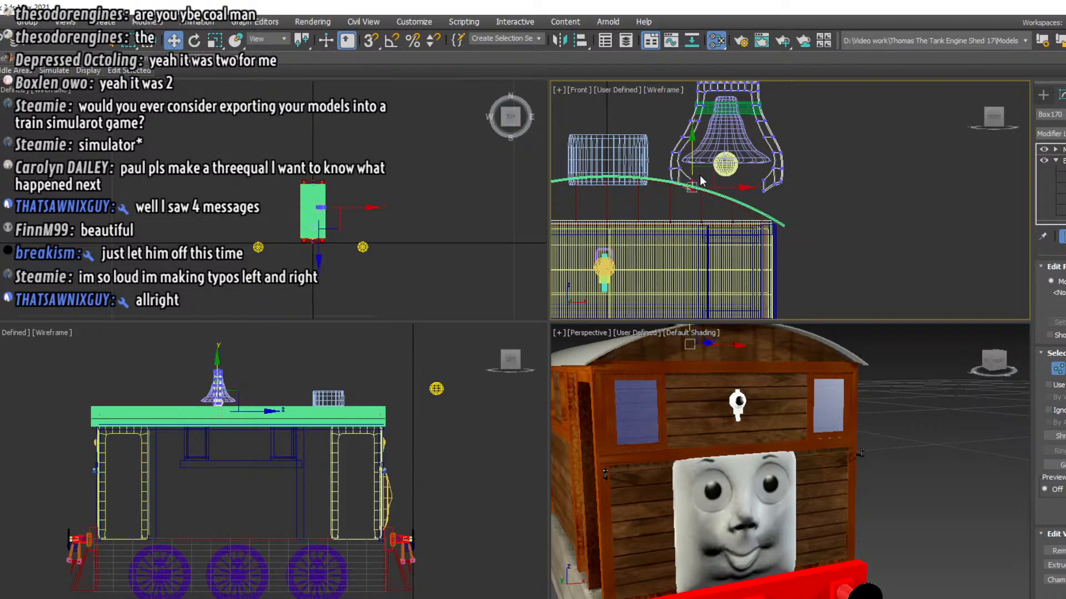
drag(695, 182, 694, 196)
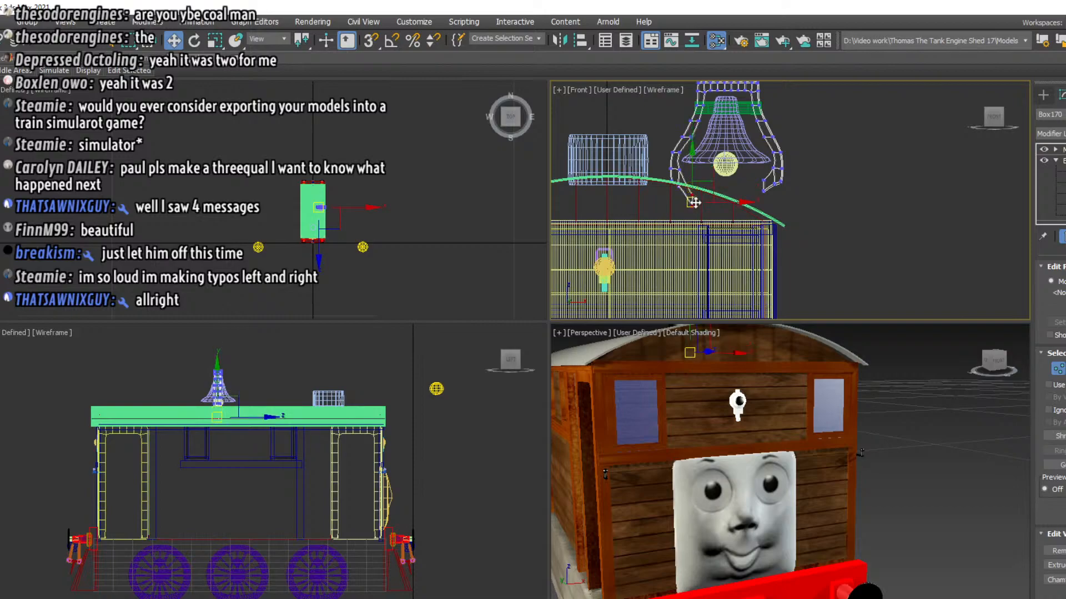
click(763, 187)
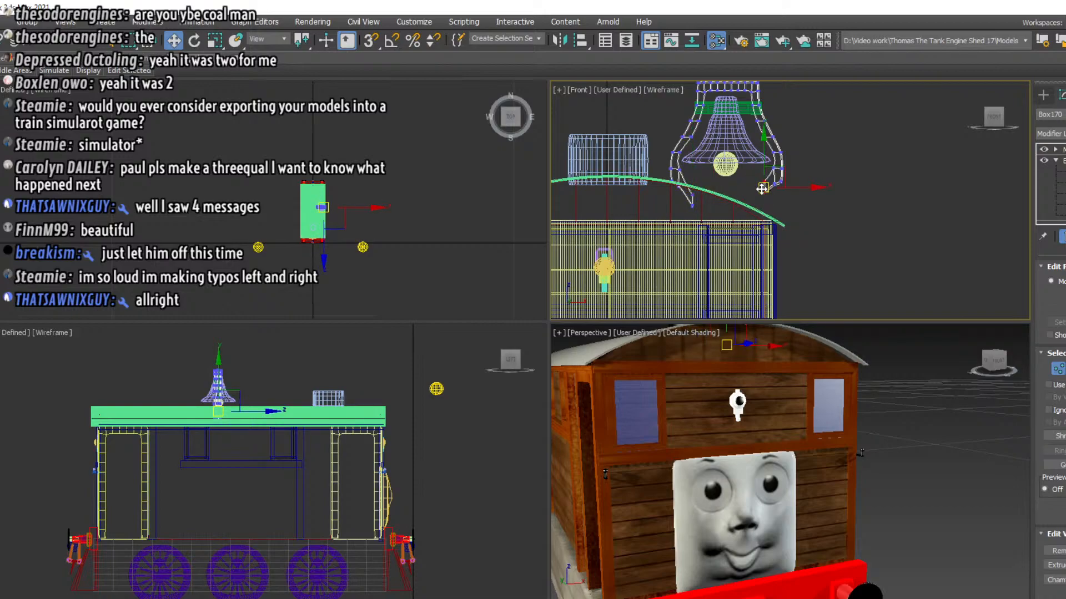
drag(762, 205, 764, 205)
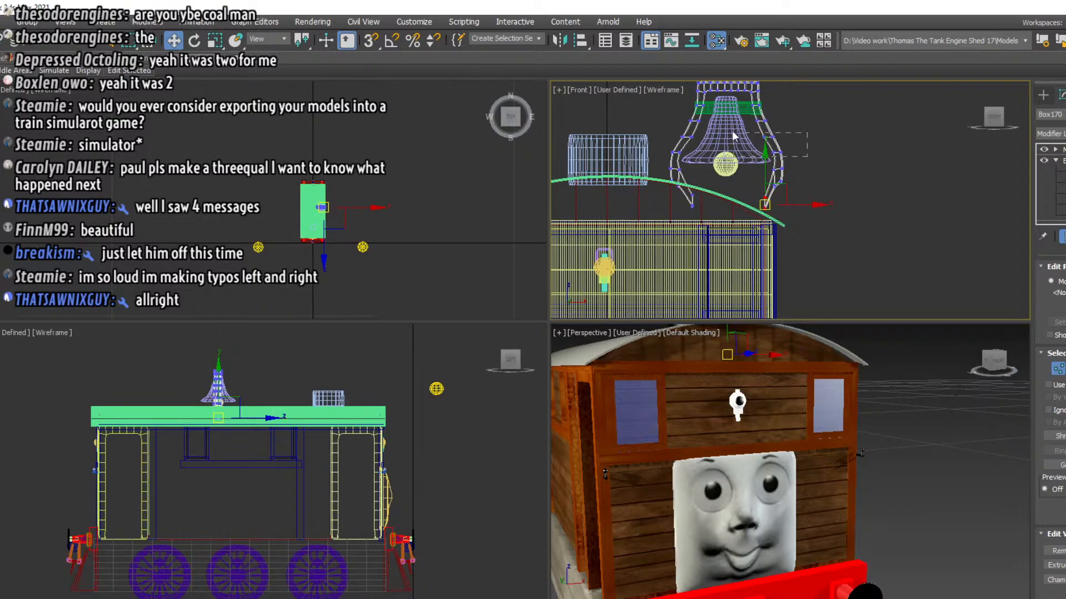
click(770, 136)
click(1062, 149)
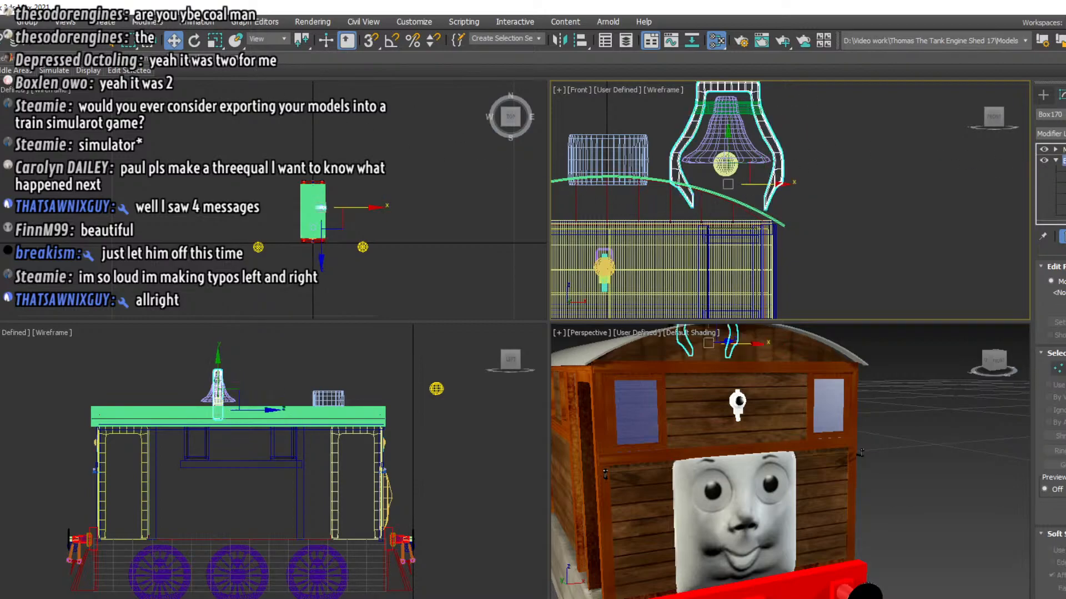
click(1062, 161)
click(1062, 160)
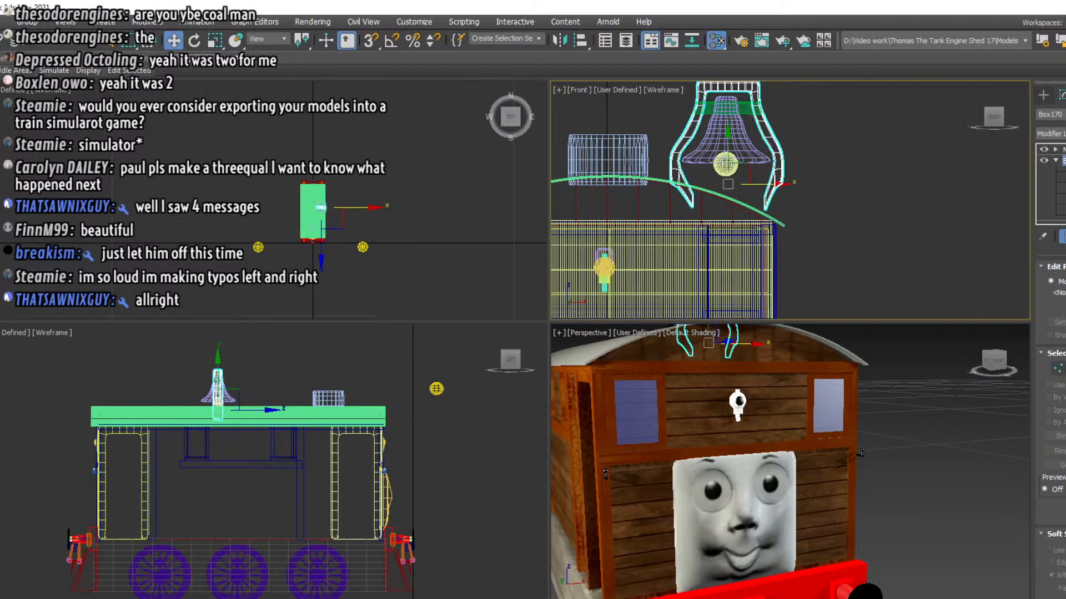
click(924, 174)
Select all the bell parts together, scale them down uniformly, and lower them onto the roof
drag(847, 173, 692, 98)
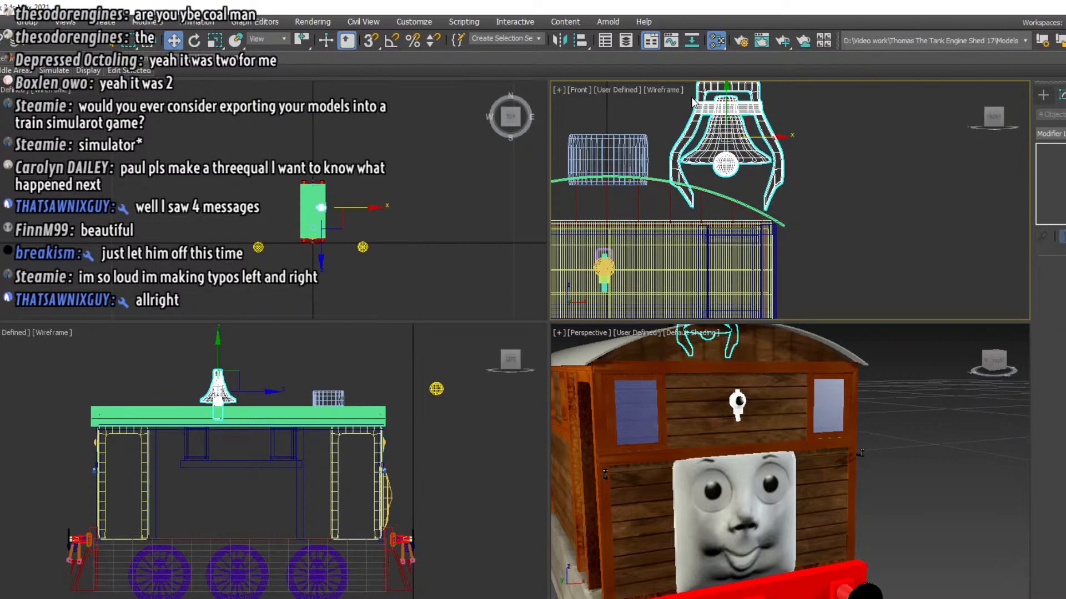
click(217, 41)
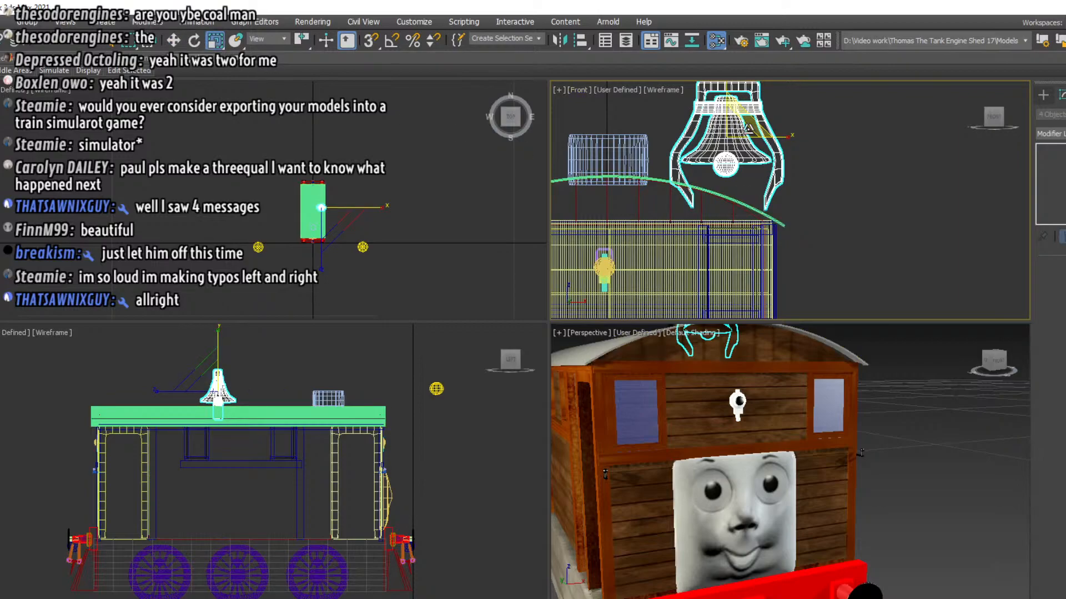
drag(745, 129, 730, 166)
key(w)
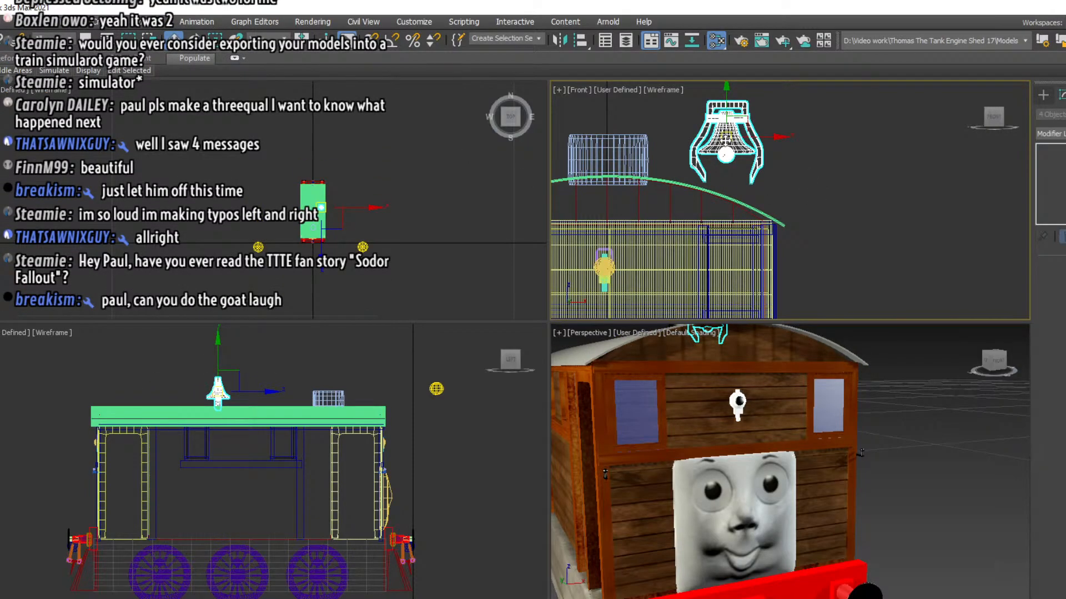
drag(724, 140, 725, 158)
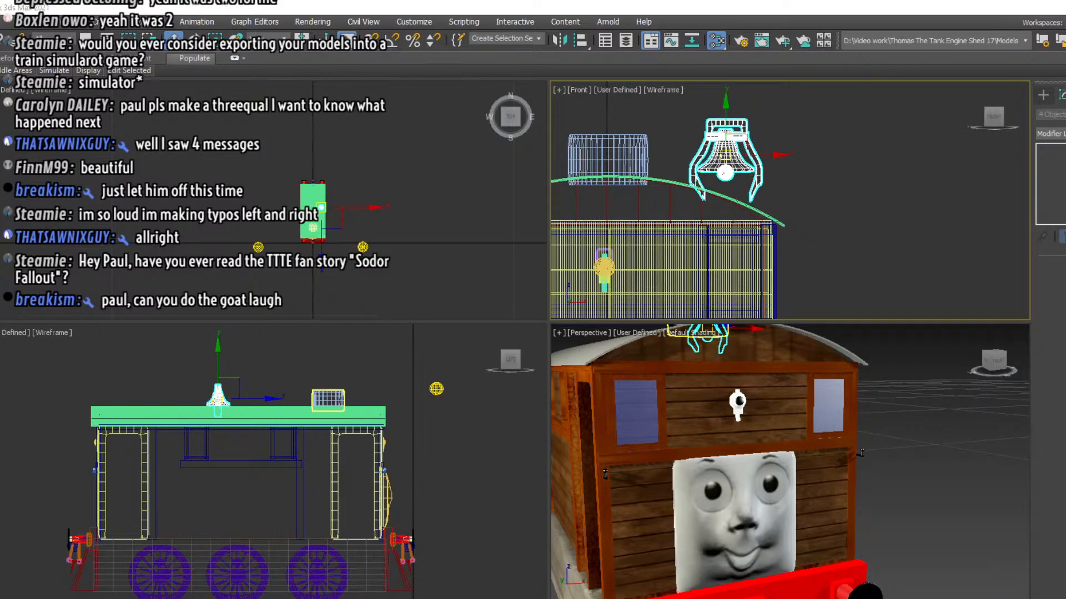
Select the bell frame's outer leg end vertices and pull them down until the leg reaches the curved roof
click(752, 186)
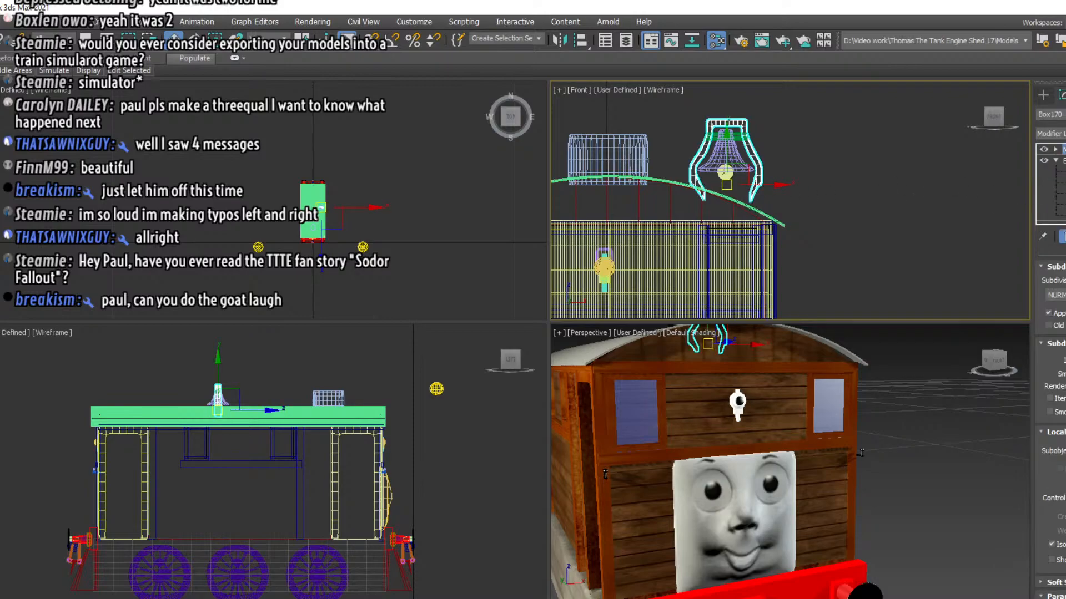
key(1)
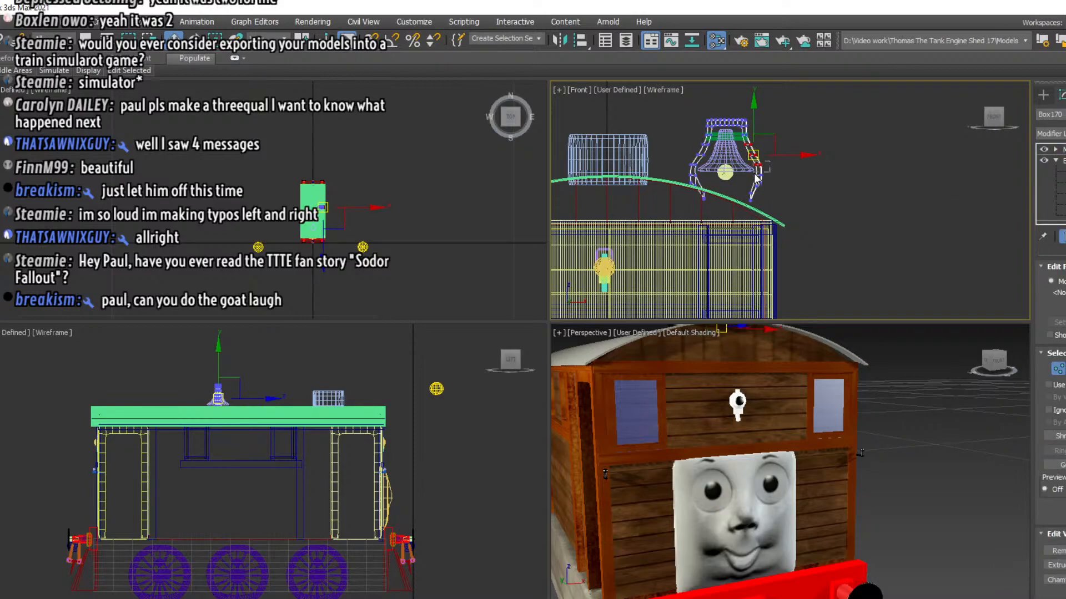
click(774, 184)
middle_drag(779, 194, 737, 184)
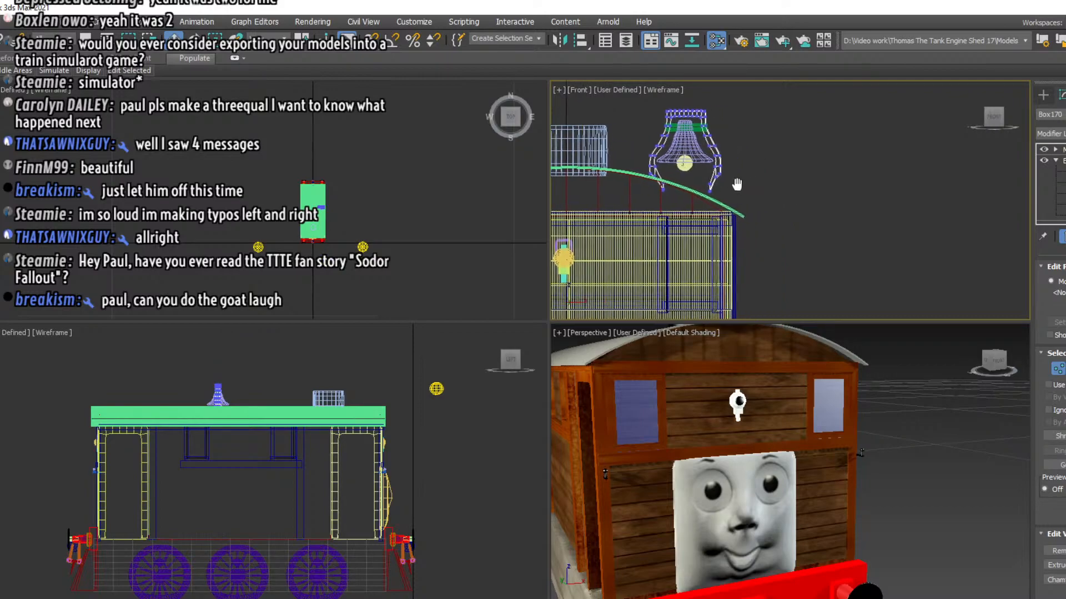
scroll(737, 186, up, 2)
drag(733, 161, 674, 207)
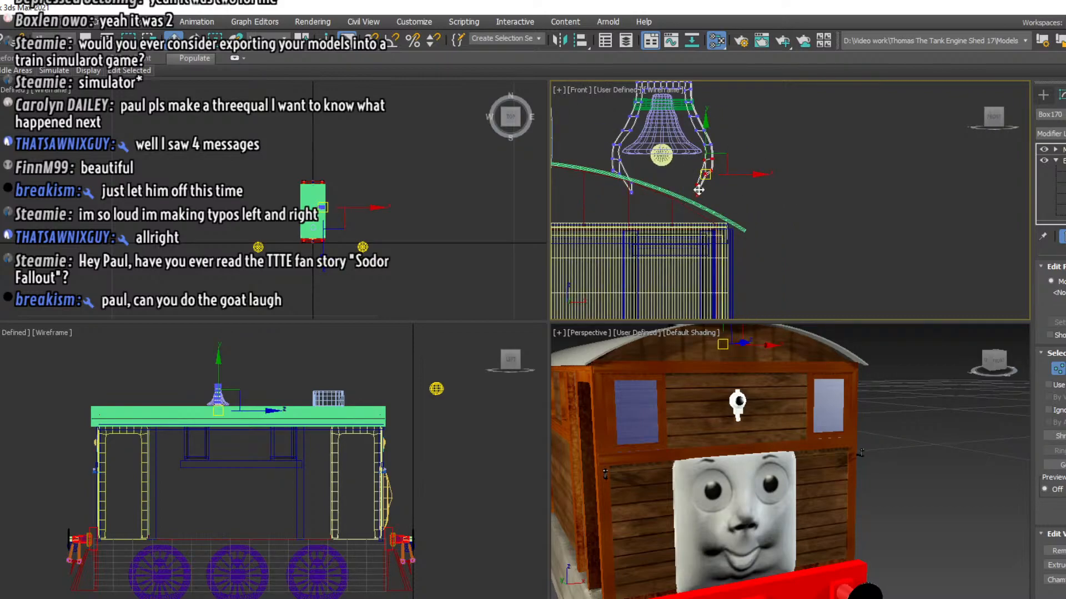
drag(706, 153, 705, 171)
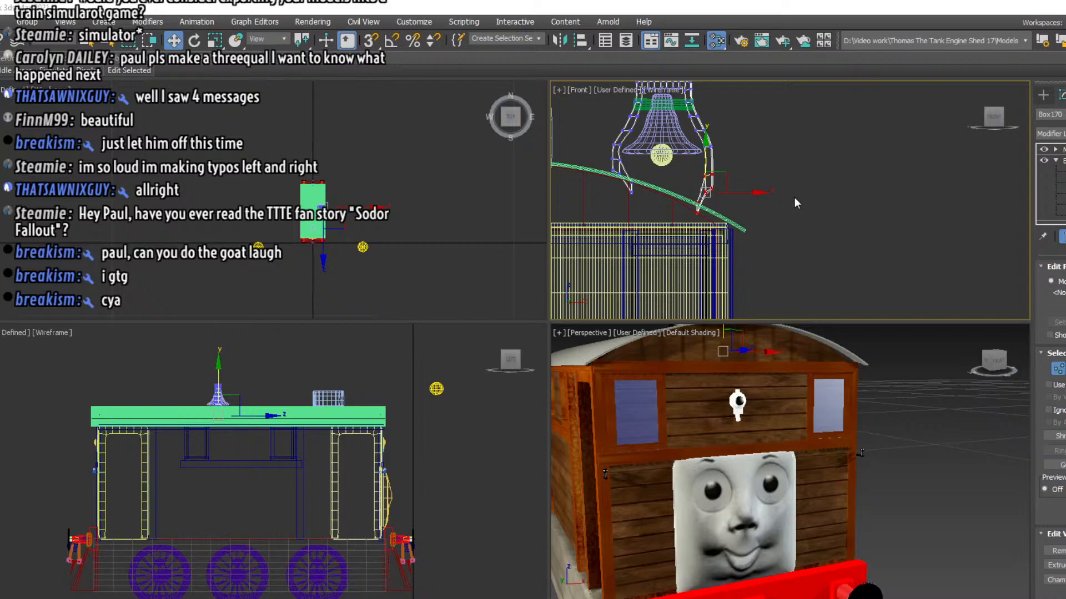
middle_drag(787, 181, 803, 201)
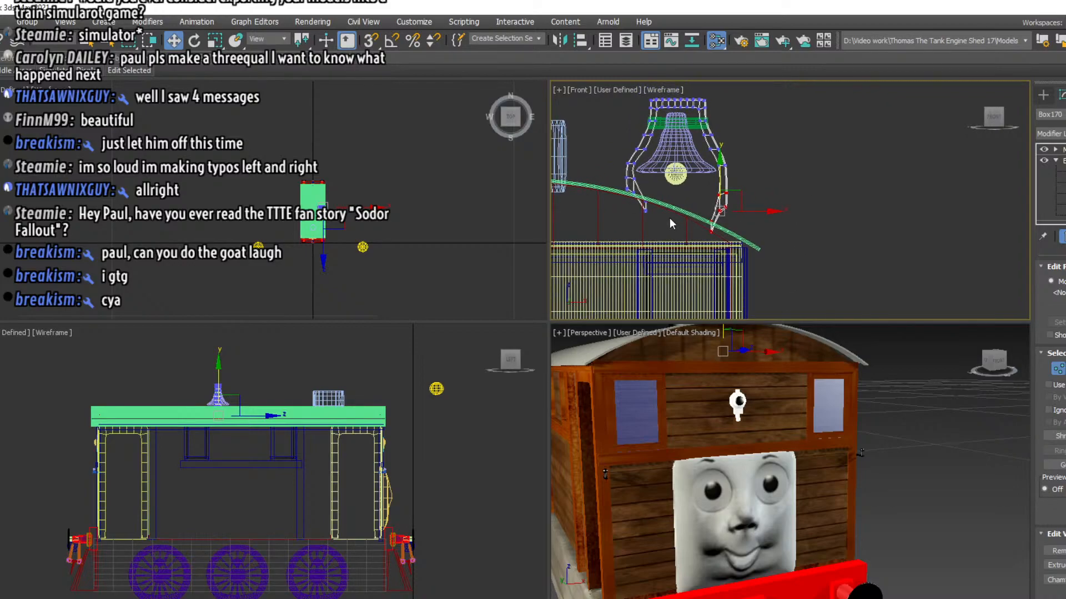
Straighten the inner bell frame leg by shifting its tip vertices down and toward the funnel, below the roof surface
click(642, 210)
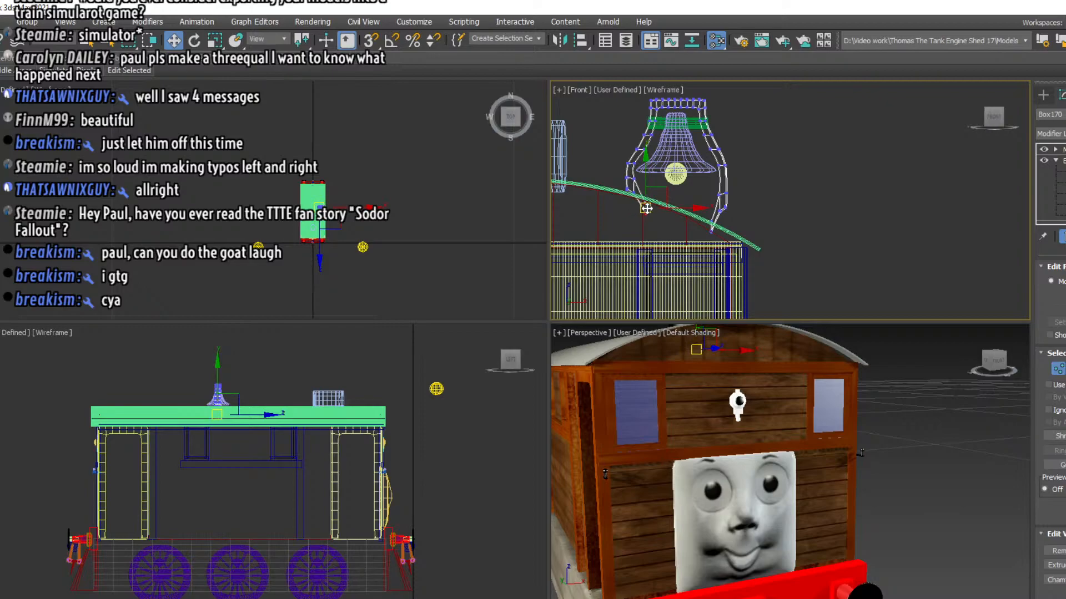
drag(620, 185, 636, 224)
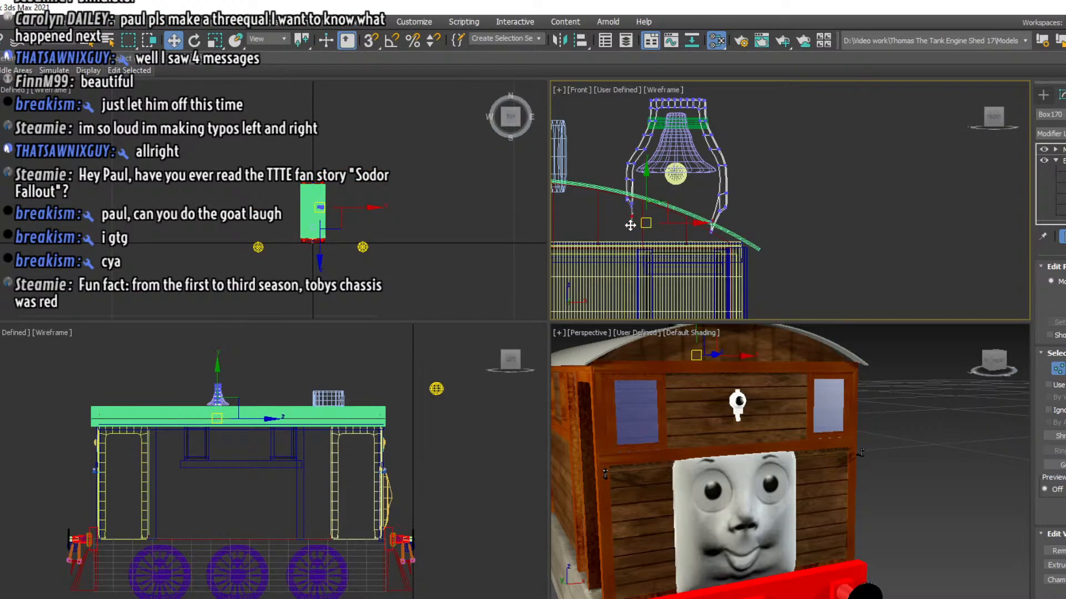
click(628, 213)
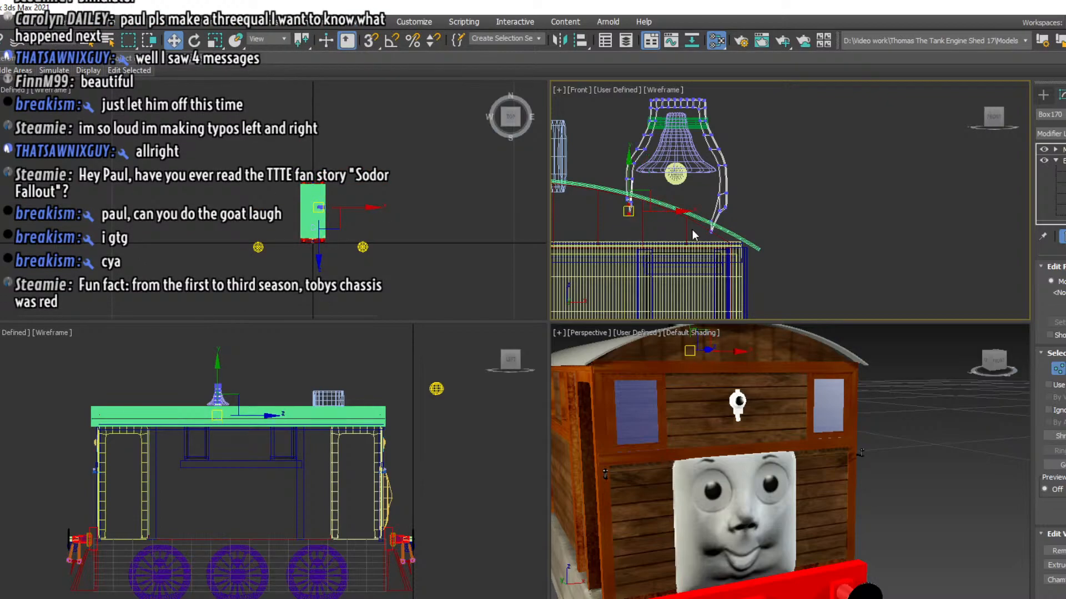
Widen the outer leg's foot by repositioning its tip vertices along the roof slope, then leave vertex editing and deselect the frame
drag(696, 237, 739, 228)
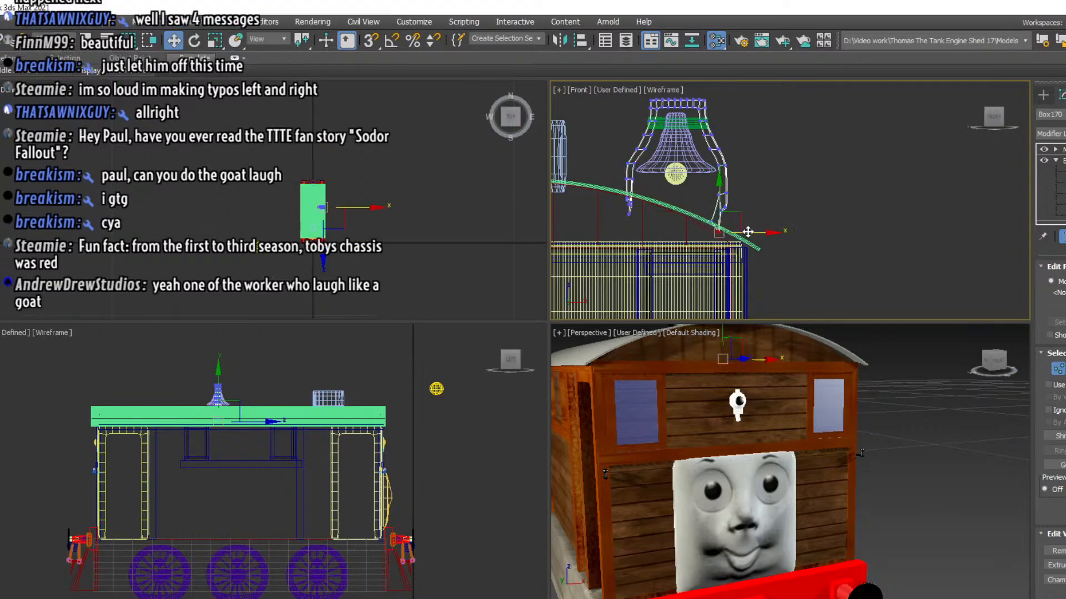
click(711, 225)
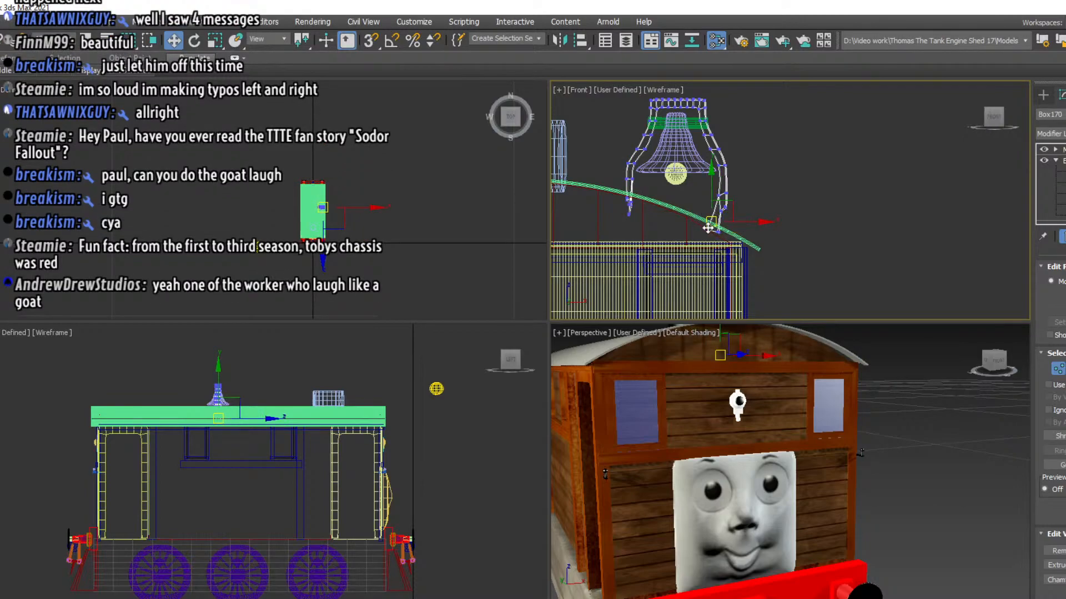
click(707, 229)
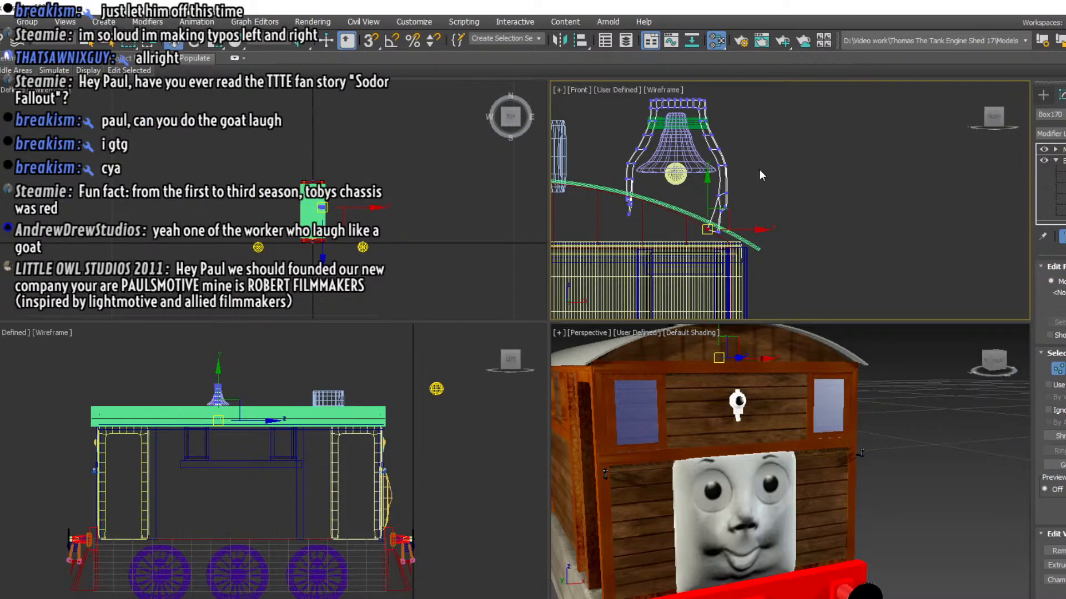
middle_drag(752, 368, 746, 447)
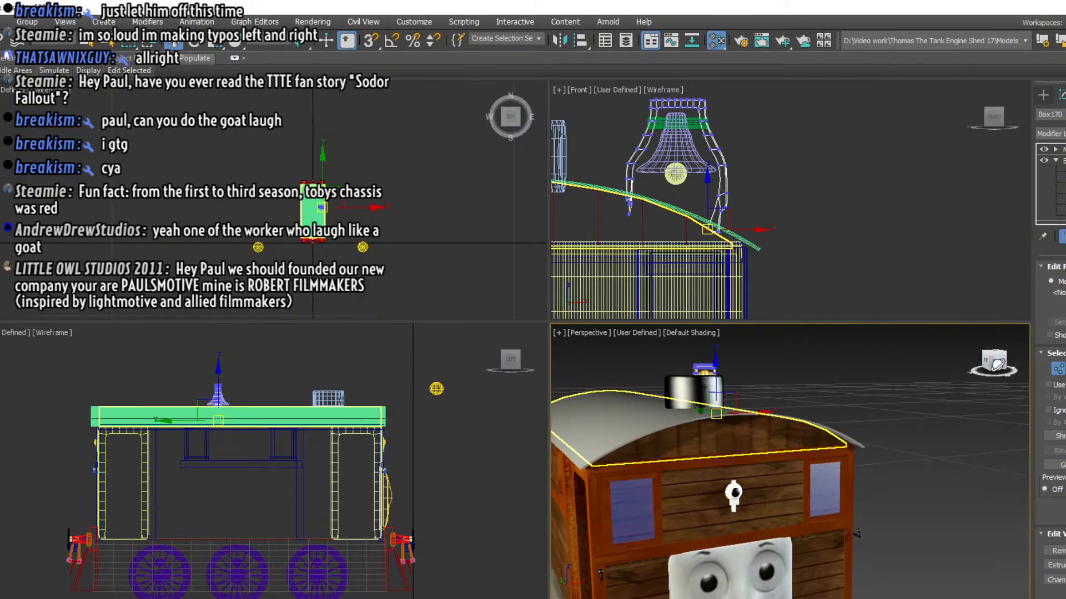
click(997, 364)
middle_drag(769, 519, 769, 533)
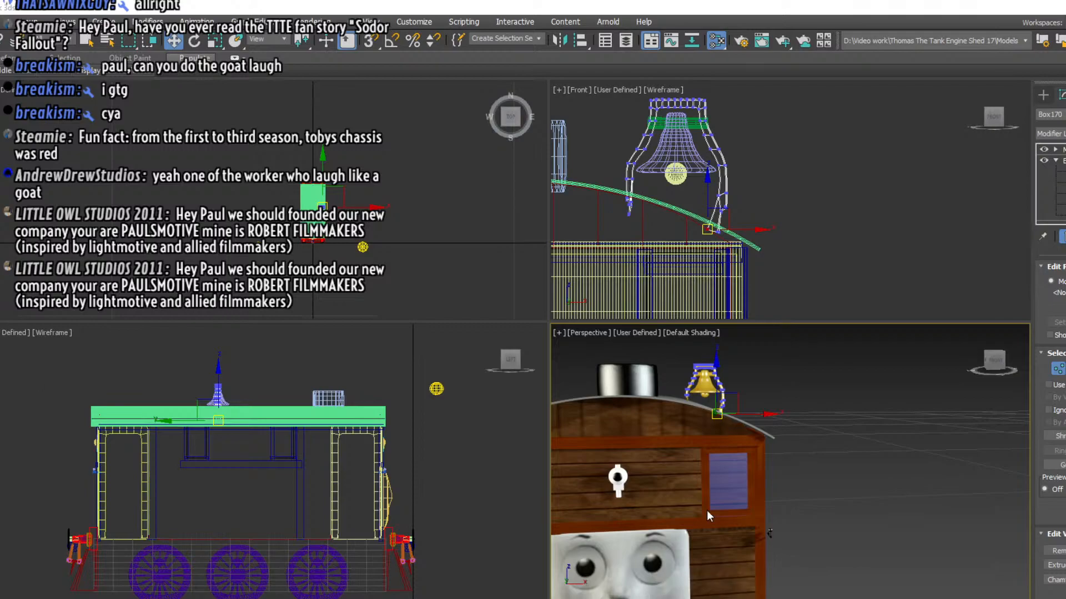
click(799, 159)
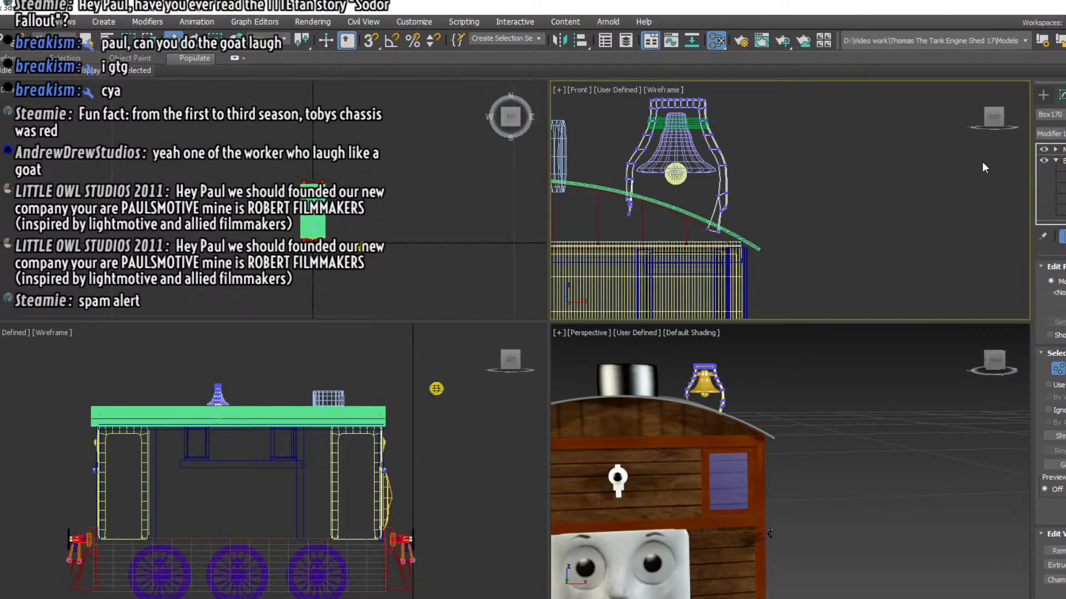
click(1064, 161)
click(946, 204)
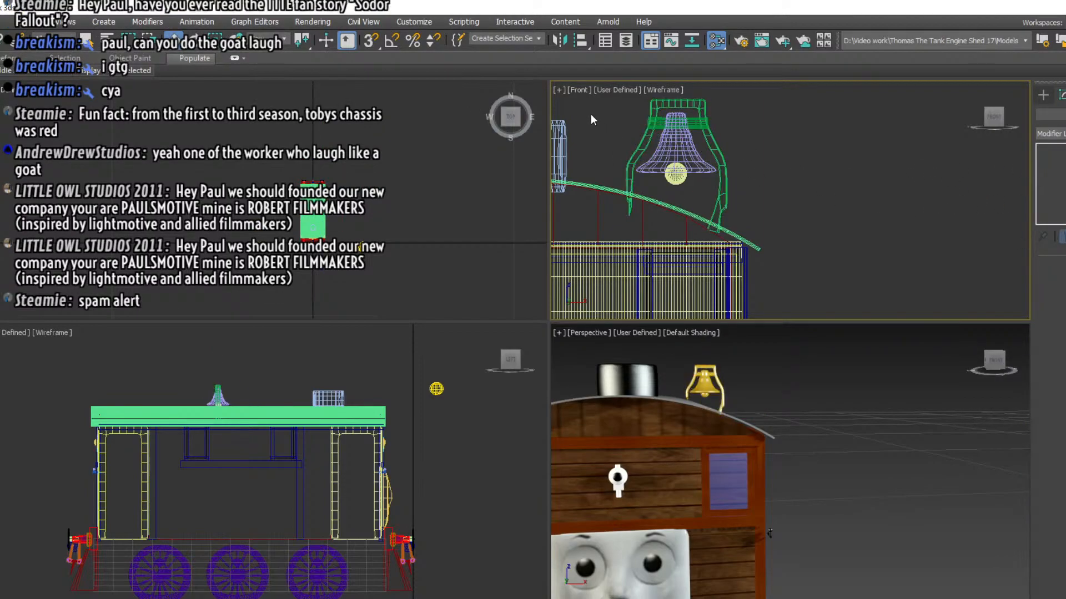
Select all the bell parts and move them together past the funnel to the opposite side of the roof
drag(611, 102, 519, 152)
middle_drag(649, 161, 904, 151)
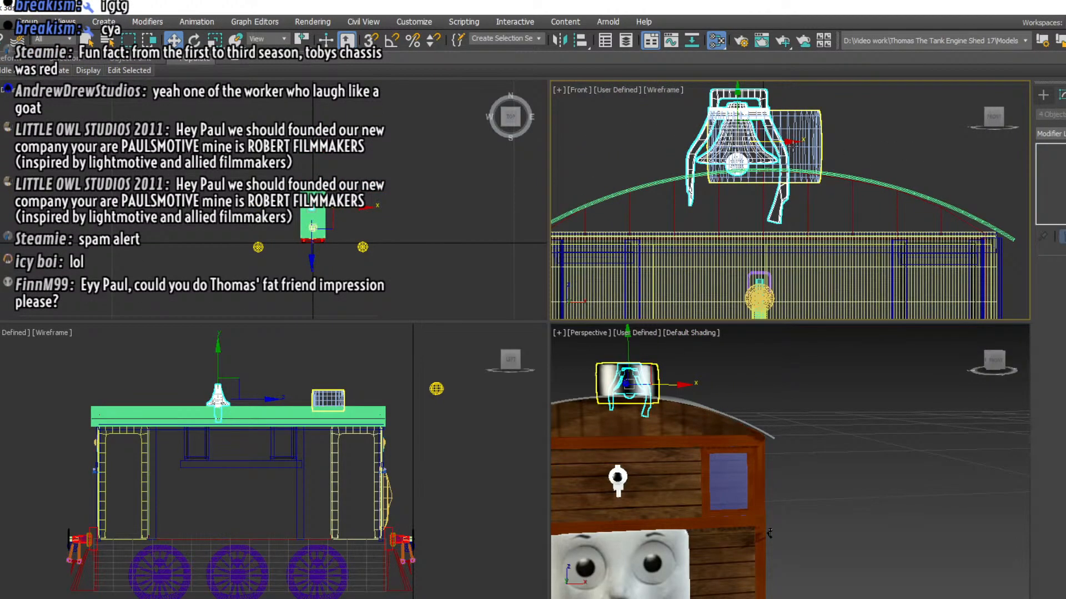
drag(792, 142, 669, 151)
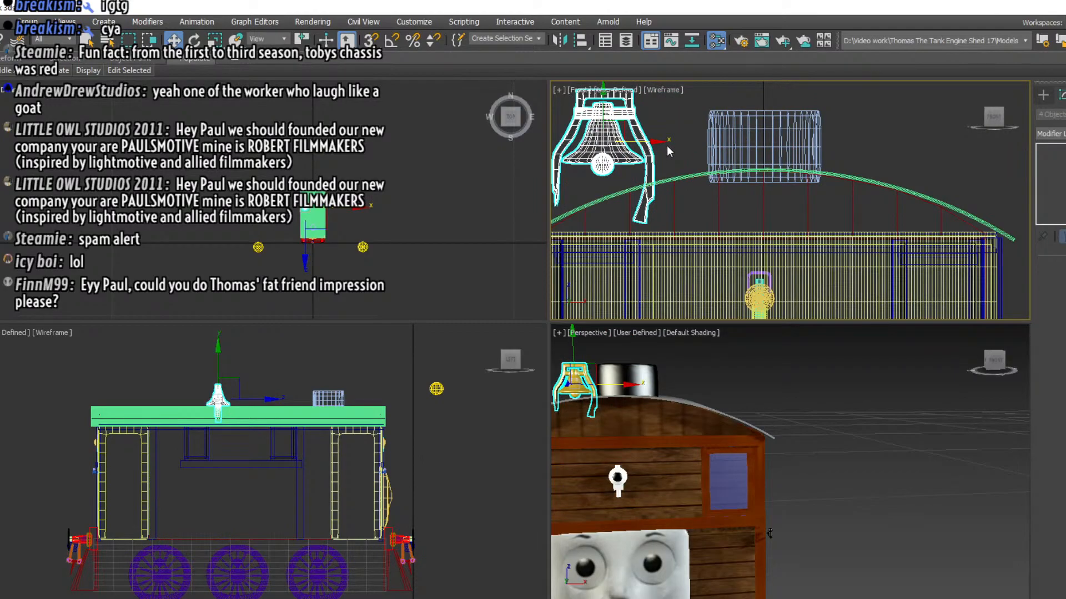
middle_drag(668, 151, 765, 124)
drag(765, 124, 750, 124)
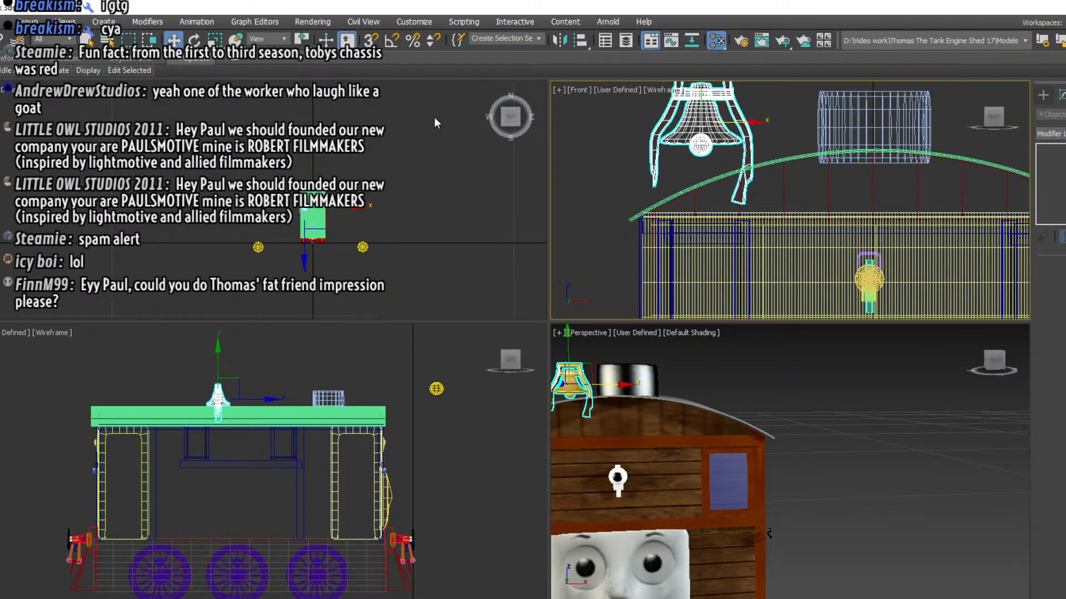
Rotate the bell parts half a turn about the vertical axis so the longer leg faces the roof's outer edge
click(194, 40)
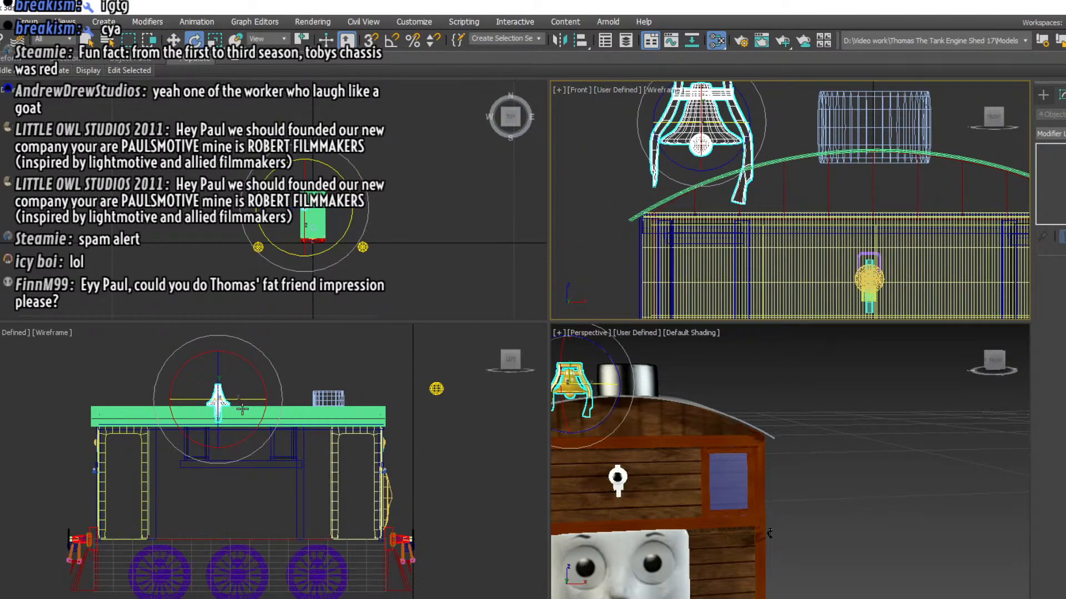
scroll(314, 237, up, 8)
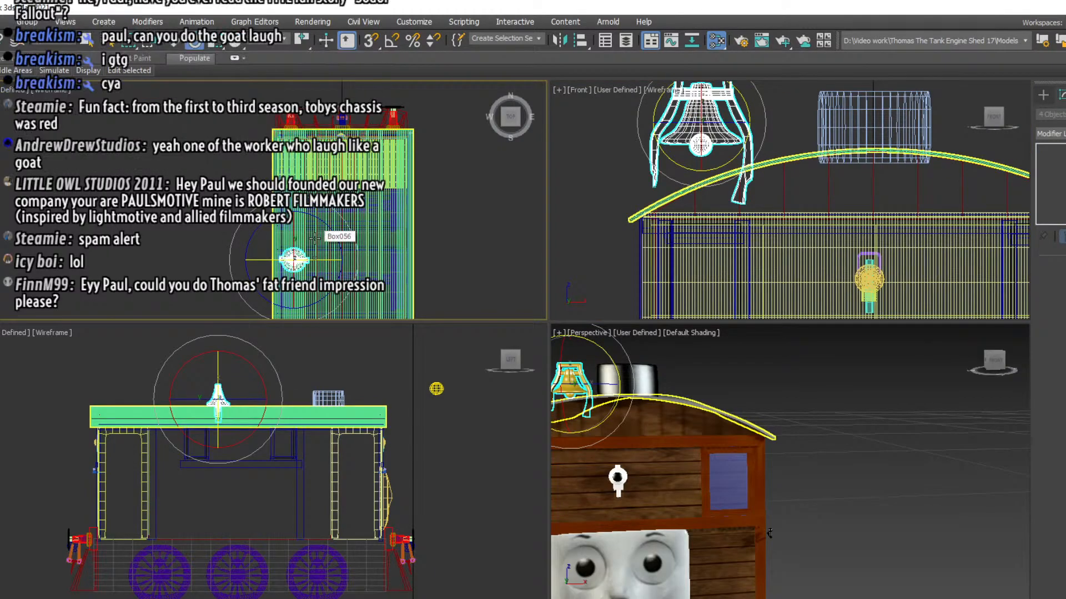
drag(318, 219, 559, 246)
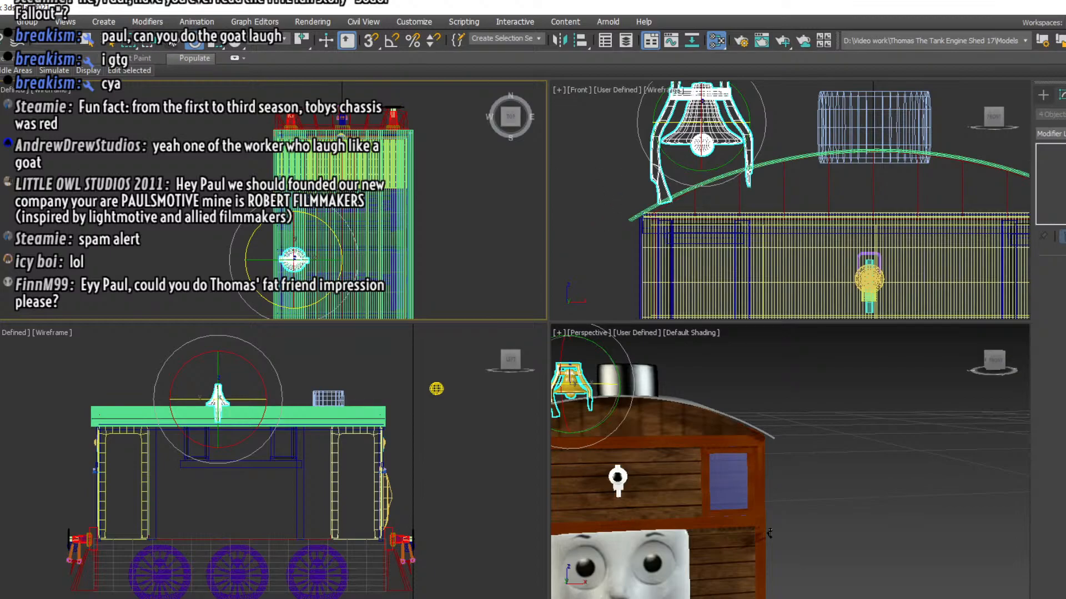
Lower the rotated bell assembly slightly so its legs sit on the roof, then deselect it
key(w)
middle_drag(582, 180, 573, 222)
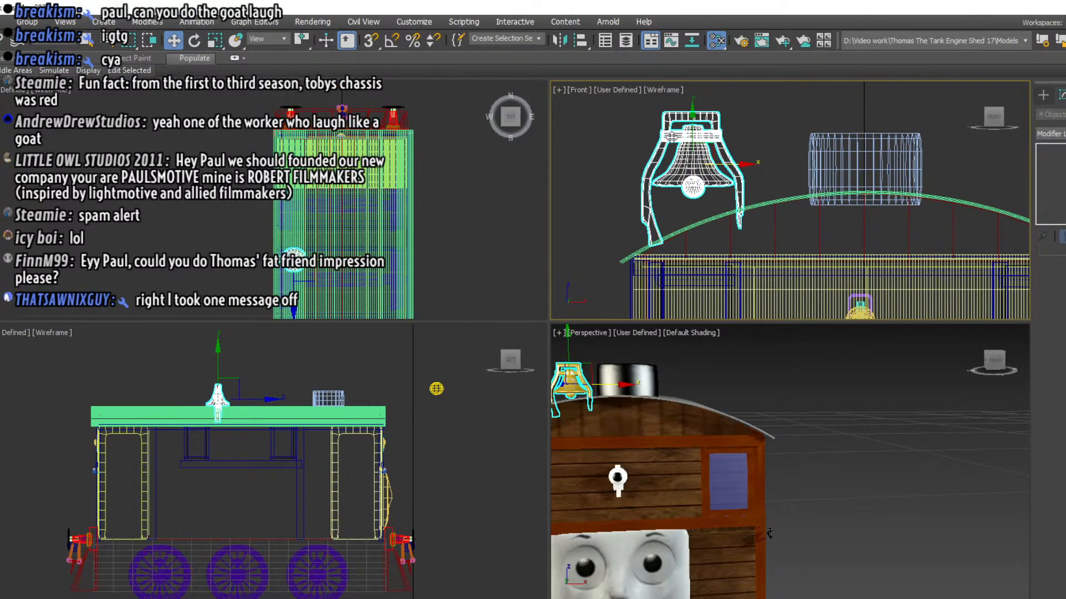
drag(691, 124, 691, 128)
middle_drag(769, 533, 896, 447)
click(614, 146)
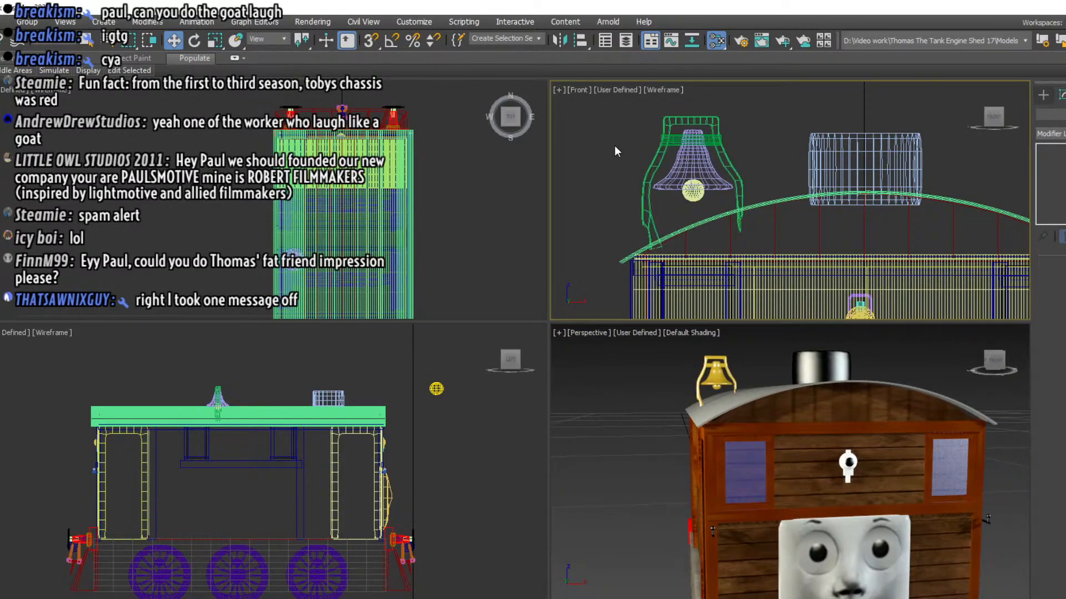
click(639, 208)
click(597, 205)
Create a long thin cylinder starting at the middle of the bell frame's top bar and running lengthwise above the roof
click(1043, 94)
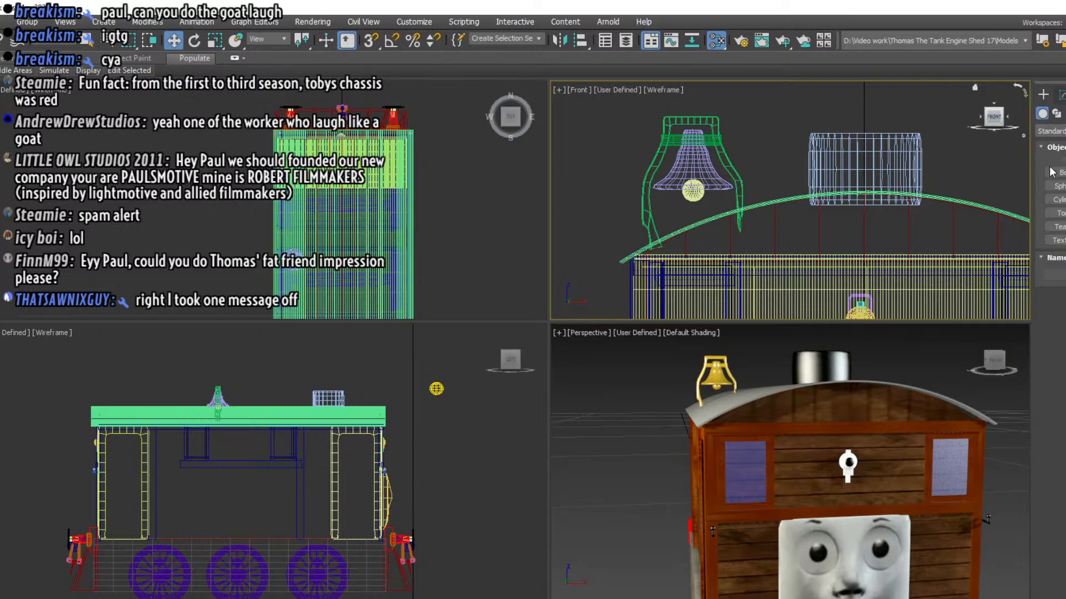
click(1060, 201)
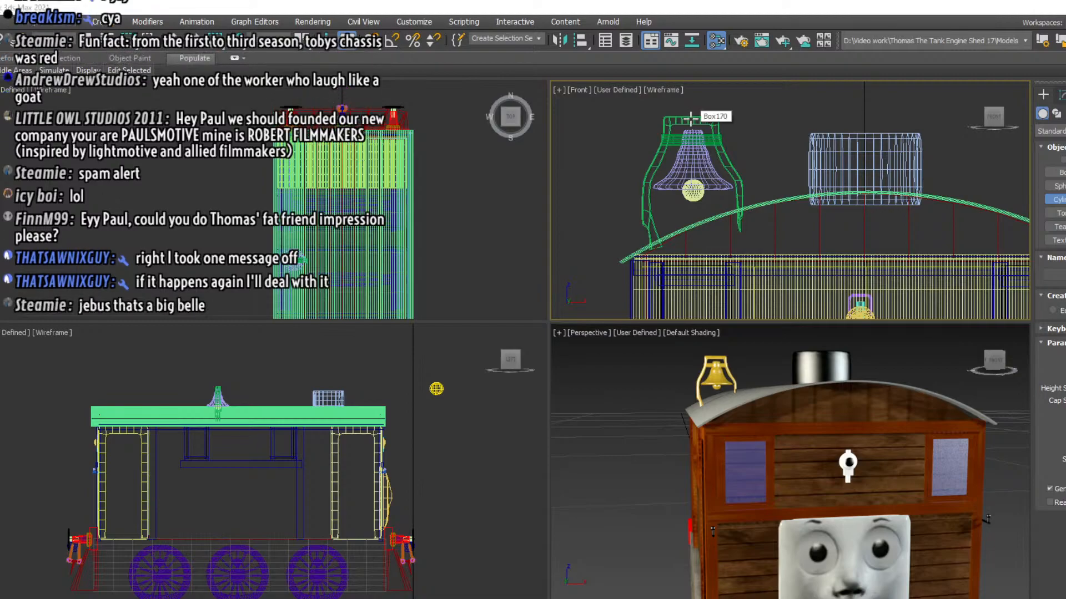
click(691, 118)
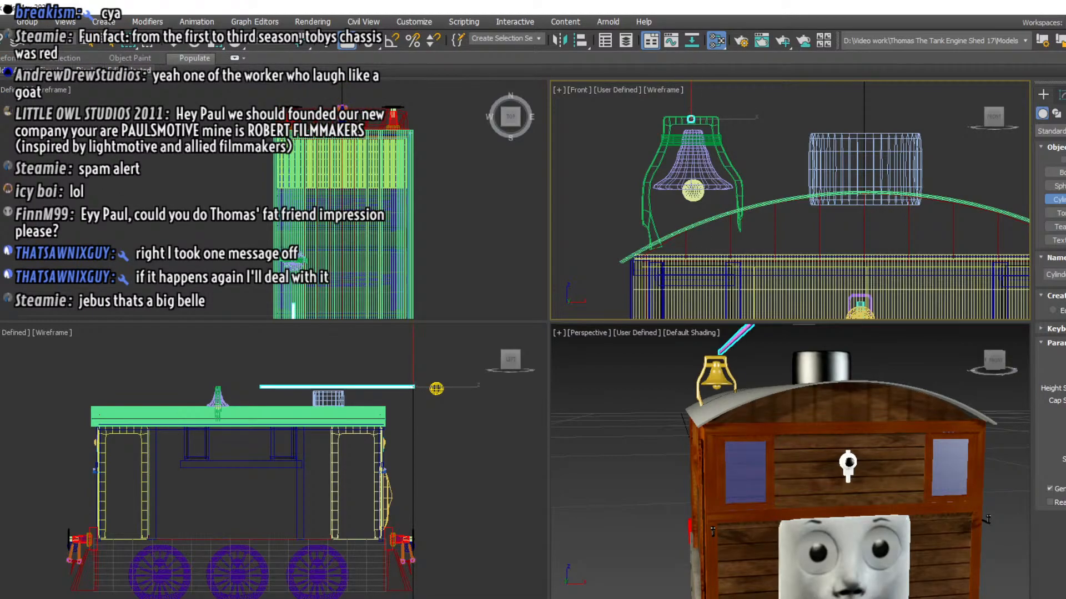
click(320, 237)
Stretch the thin cylinder lengthwise and slide it back along the roof so it passes through the bell frame
key(r)
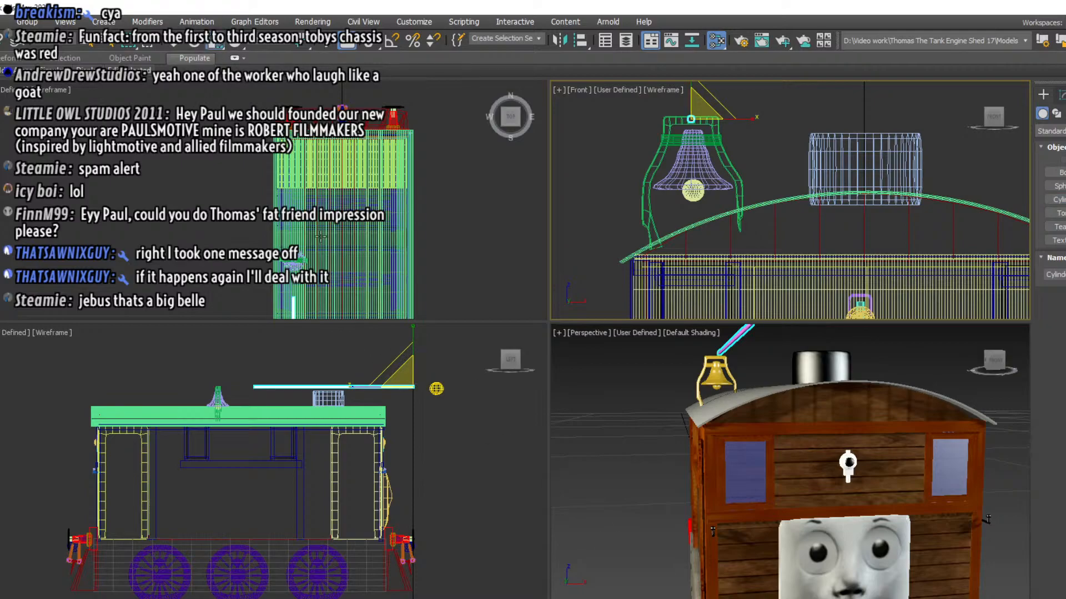
right_click(410, 410)
drag(456, 387, 484, 384)
click(199, 44)
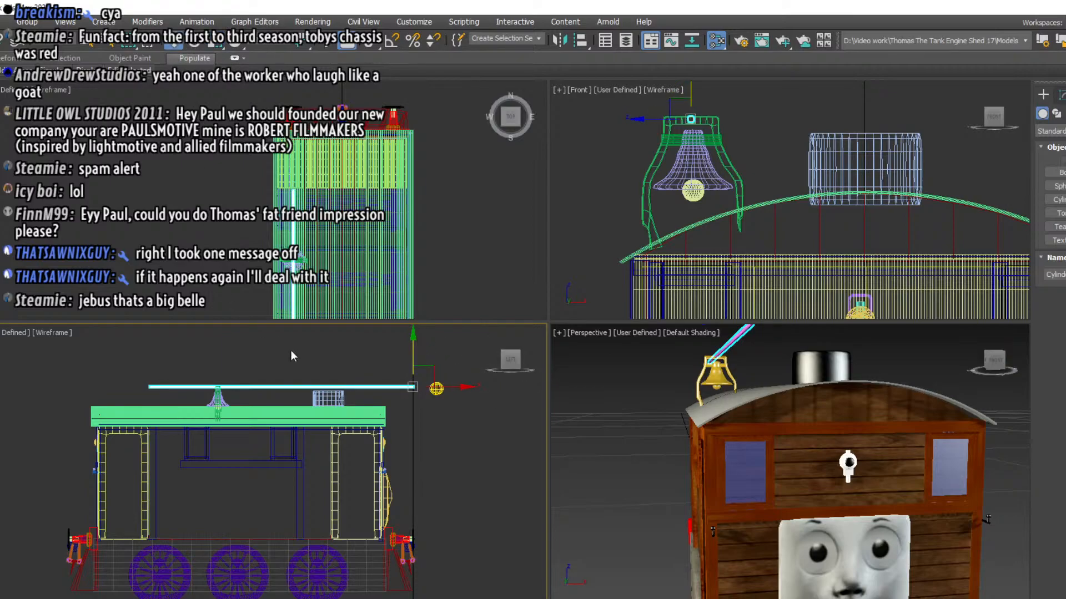
drag(429, 390, 387, 390)
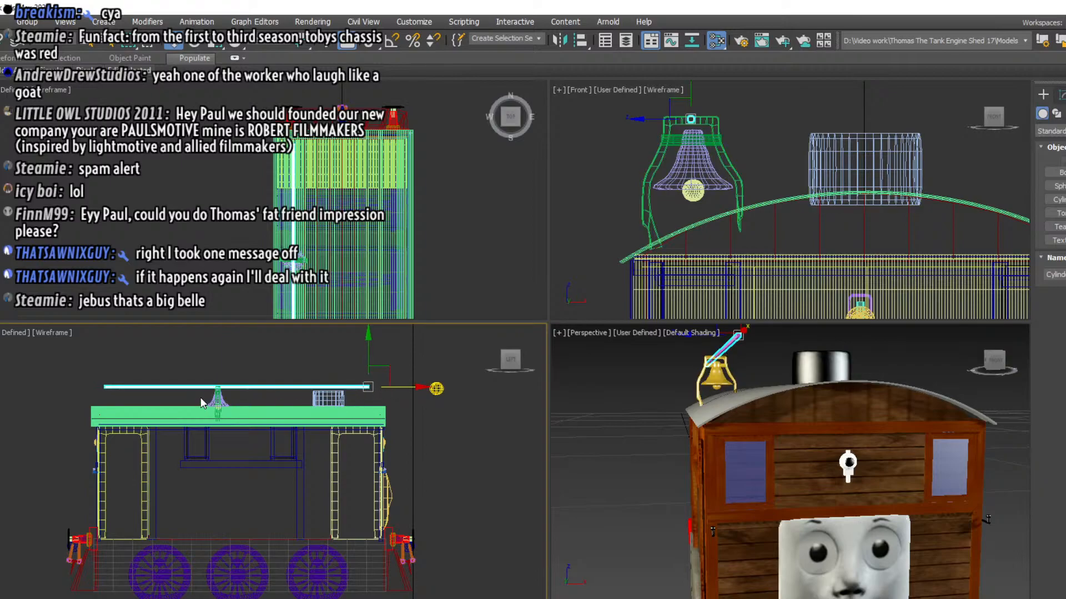
click(237, 407)
drag(242, 401, 253, 399)
key(ctrl+z)
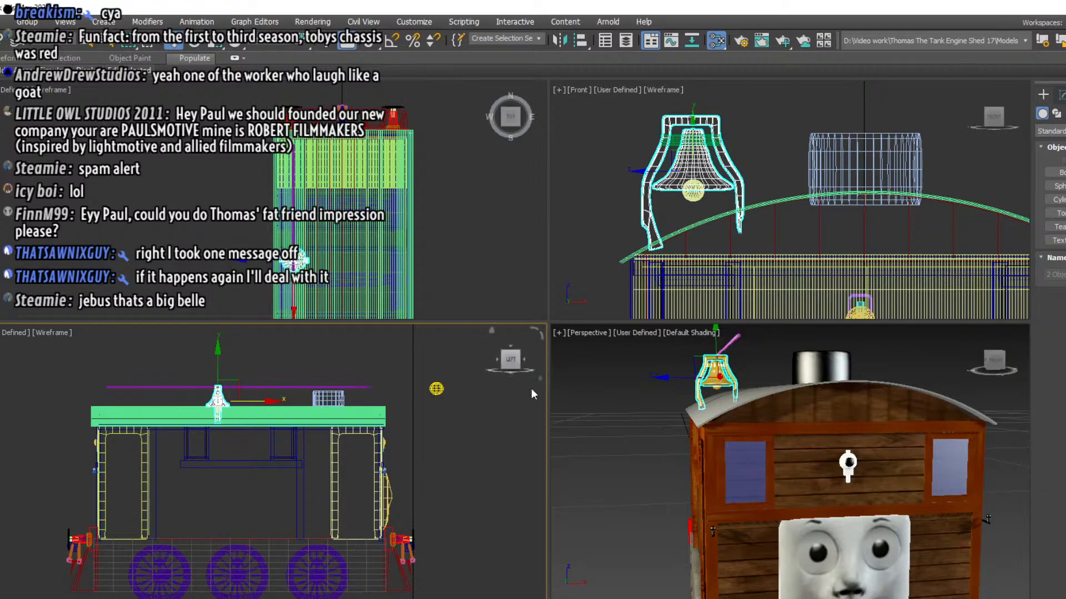
Select all the bell parts together with the cylinder and move them slightly along the roof toward the funnel
click(629, 160)
drag(625, 116, 727, 203)
click(283, 388)
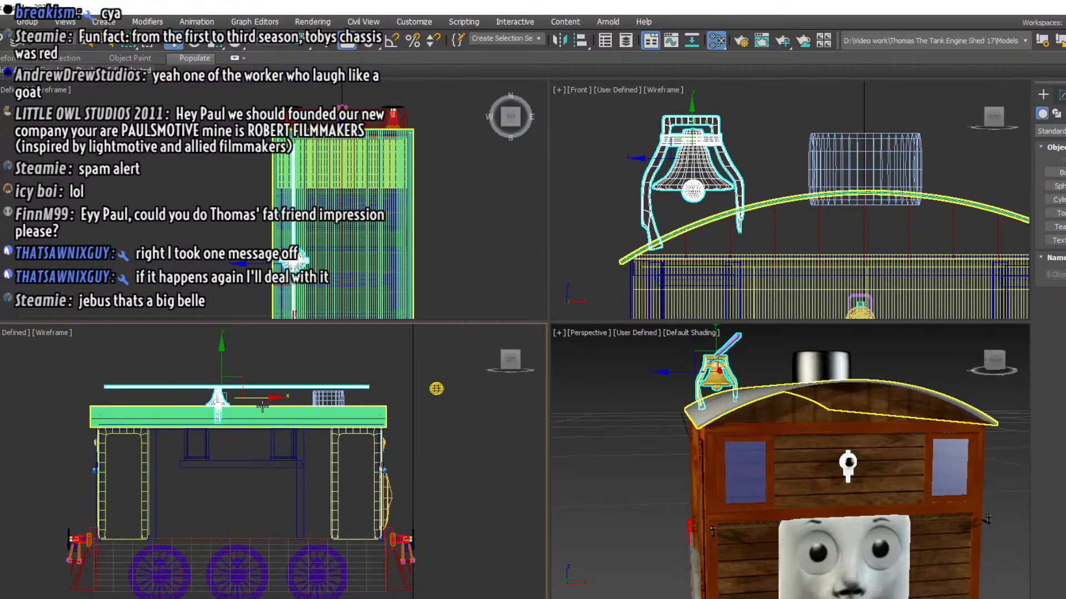
drag(258, 399, 269, 400)
Select only the thin cylinder and slide it slightly back along the roof, away from the engine's front
drag(177, 370, 193, 395)
drag(413, 394, 400, 395)
scroll(242, 391, up, 5)
scroll(197, 388, up, 4)
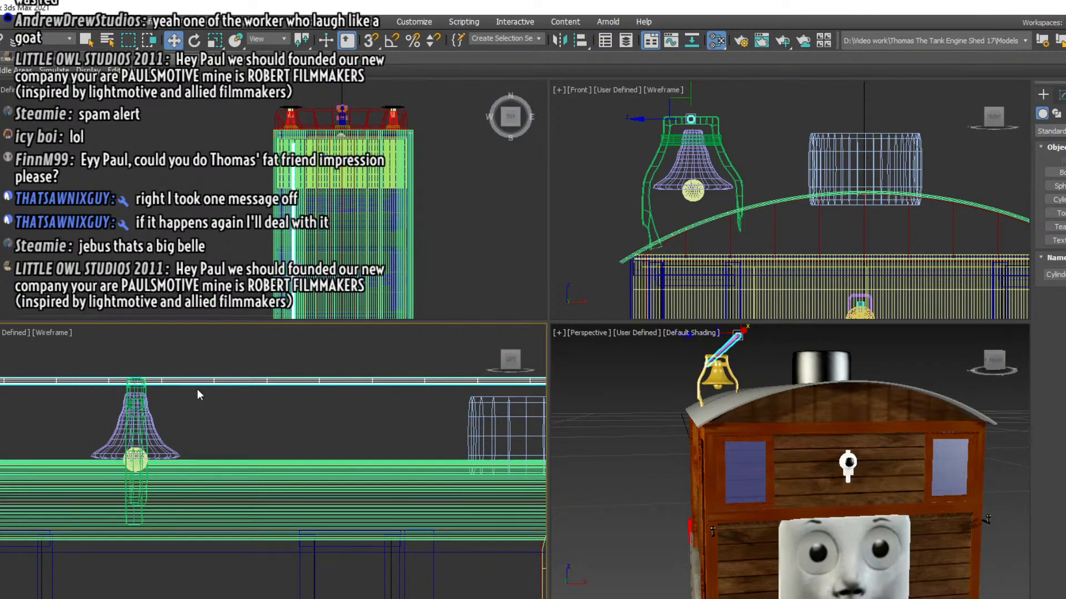
scroll(198, 389, down, 3)
scroll(195, 389, down, 2)
middle_drag(199, 398, 240, 406)
scroll(187, 400, down, 2)
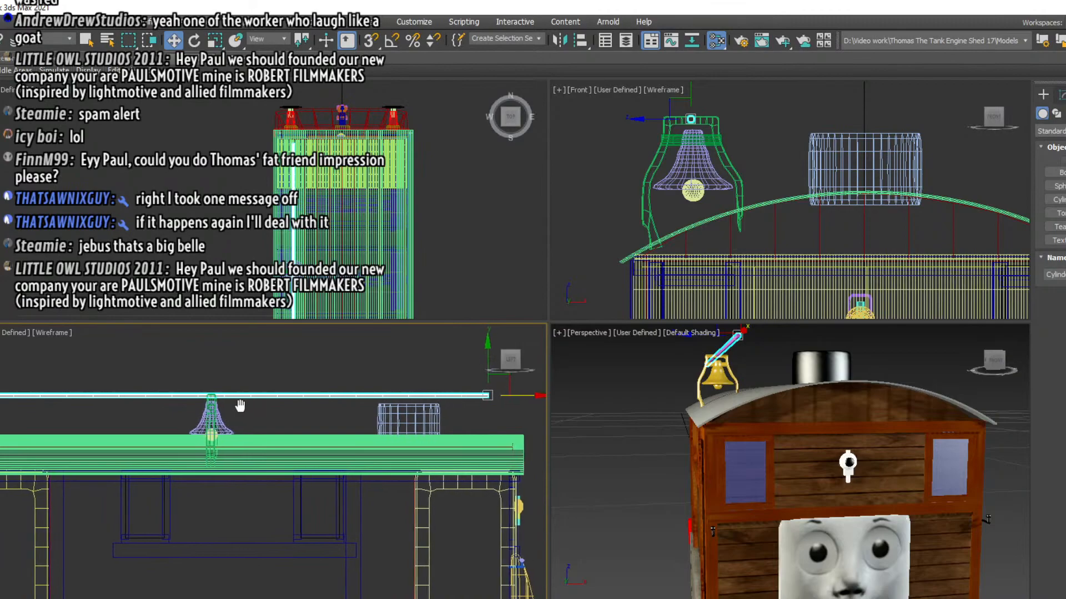
Add an Edit Poly modifier to the thin cylinder running through the bell frame
click(1061, 95)
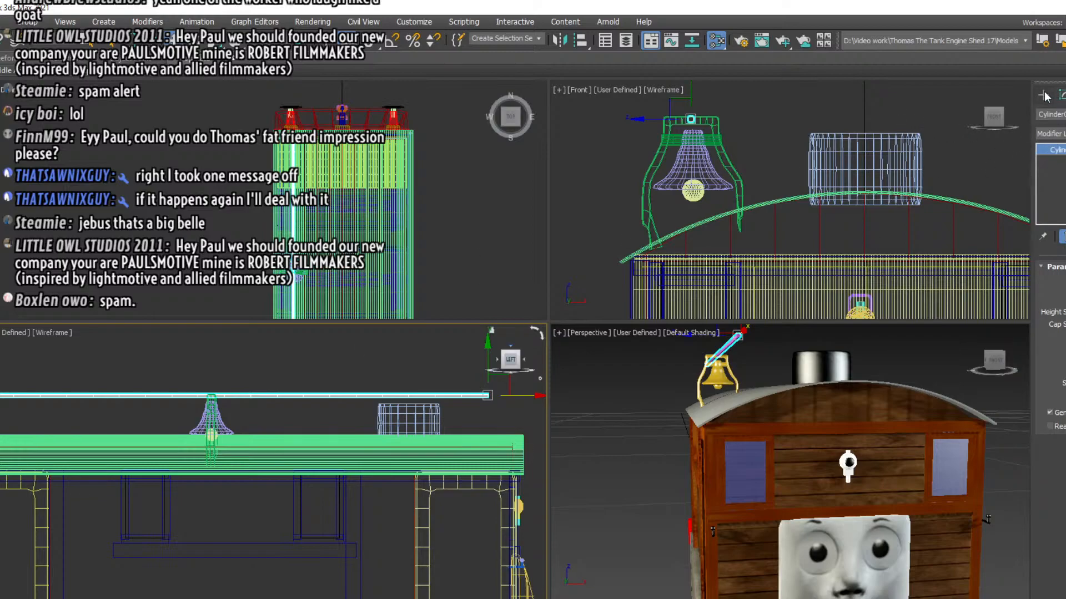
click(1050, 134)
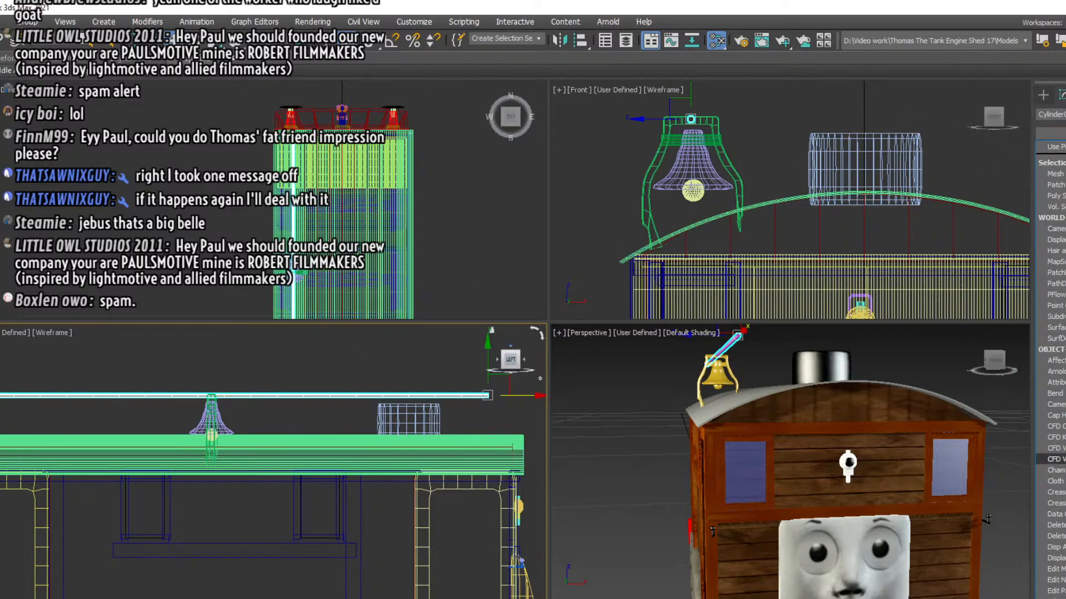
click(1055, 591)
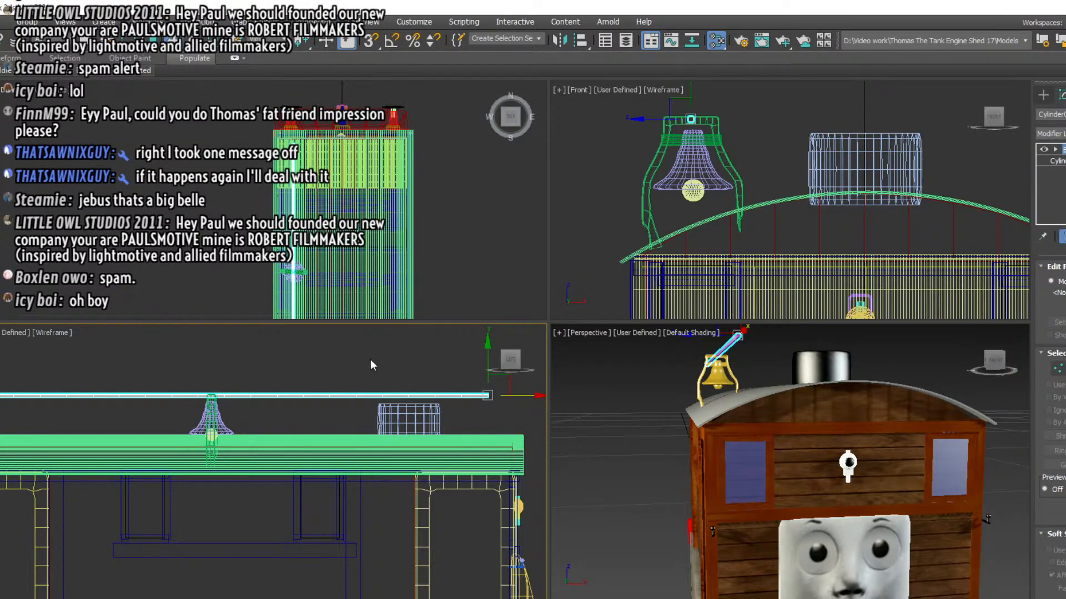
drag(230, 378, 507, 417)
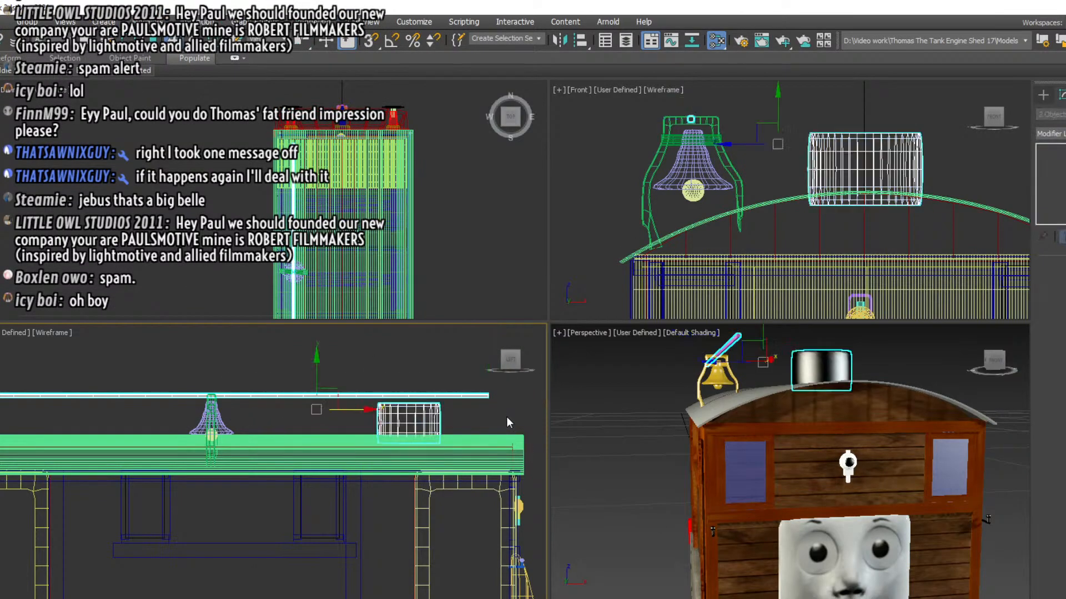
key(e)
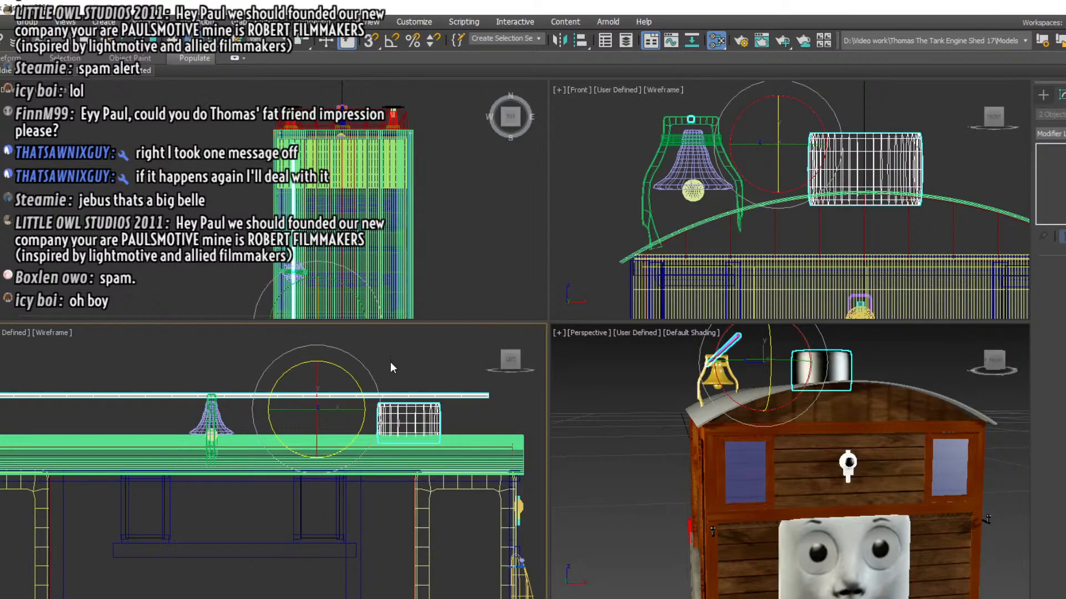
drag(351, 375, 351, 383)
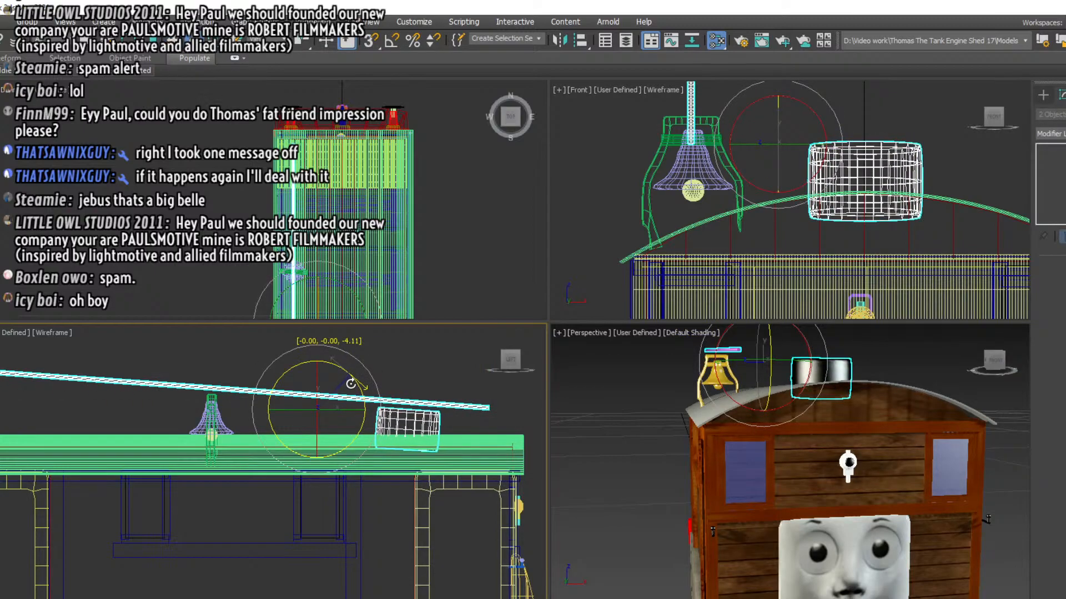
key(ctrl+z)
Select the cylinder's vertices between the bell and its front end and rotate them so that half slopes down toward the roof
click(357, 393)
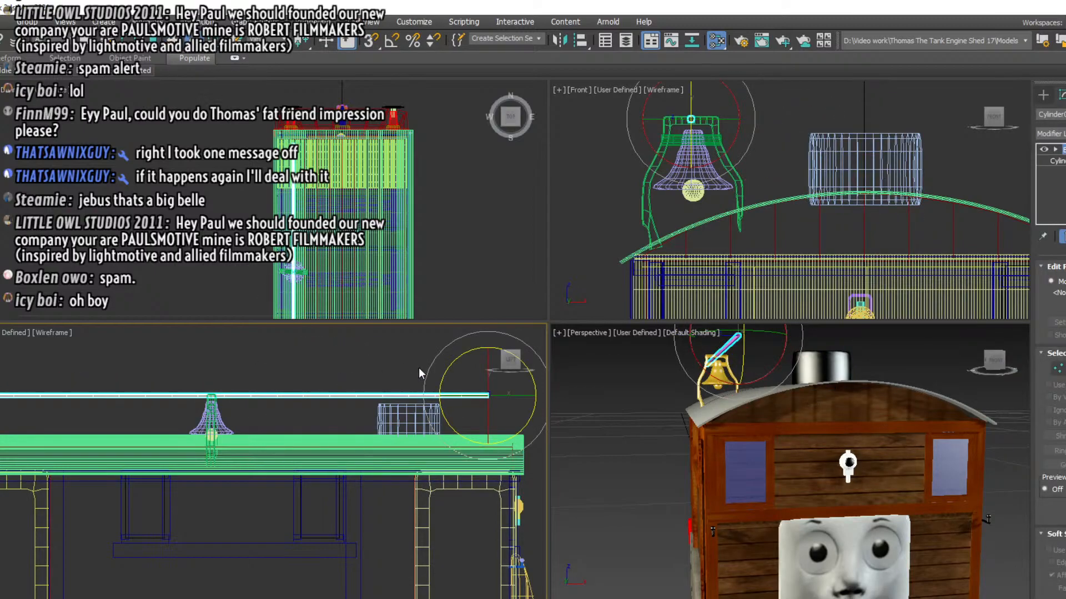
click(387, 356)
click(329, 393)
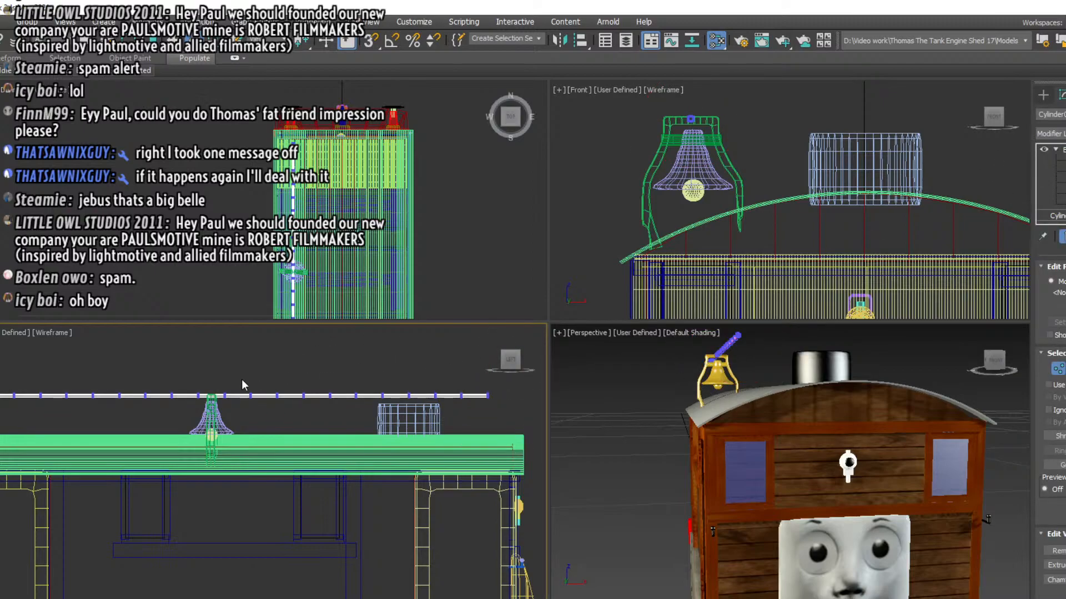
drag(241, 378, 504, 415)
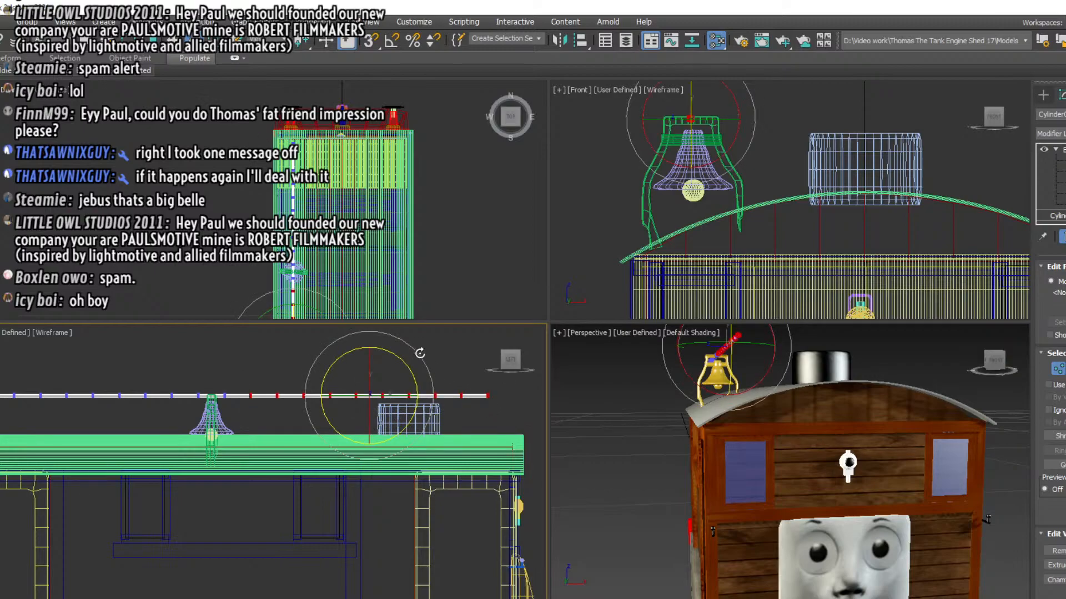
drag(405, 364, 360, 418)
key(w)
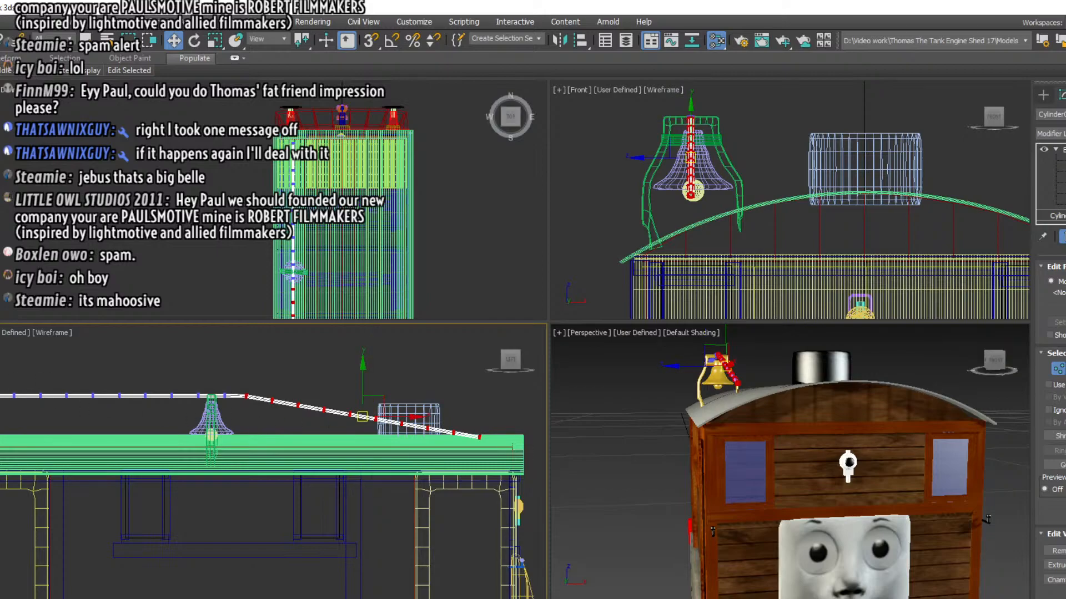
Rotate the cylinder's vertices behind the bell so the rear half slopes down toward the roof
drag(0, 376, 186, 416)
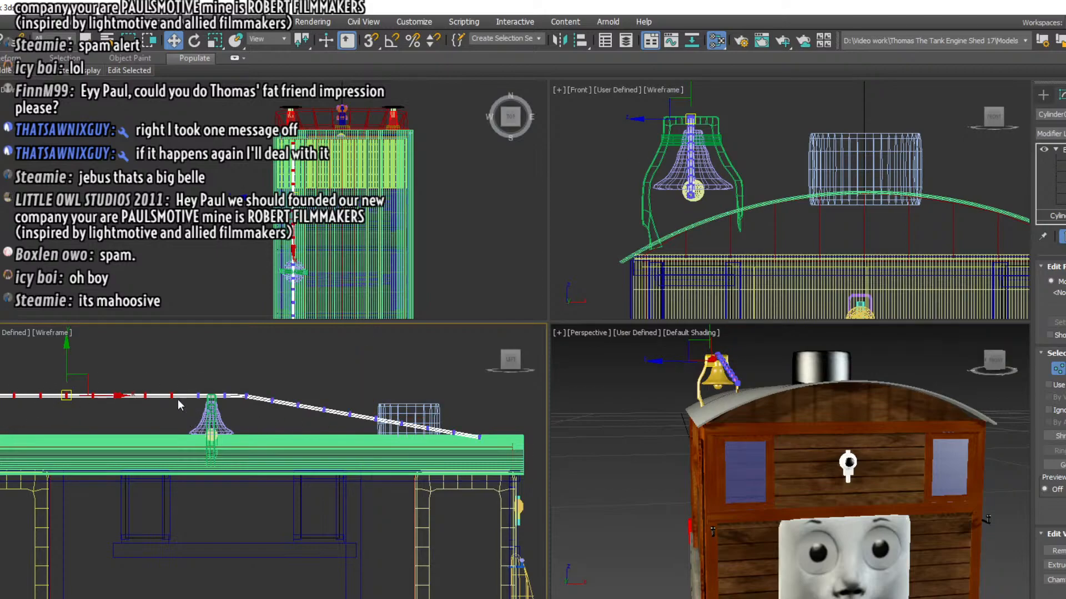
key(e)
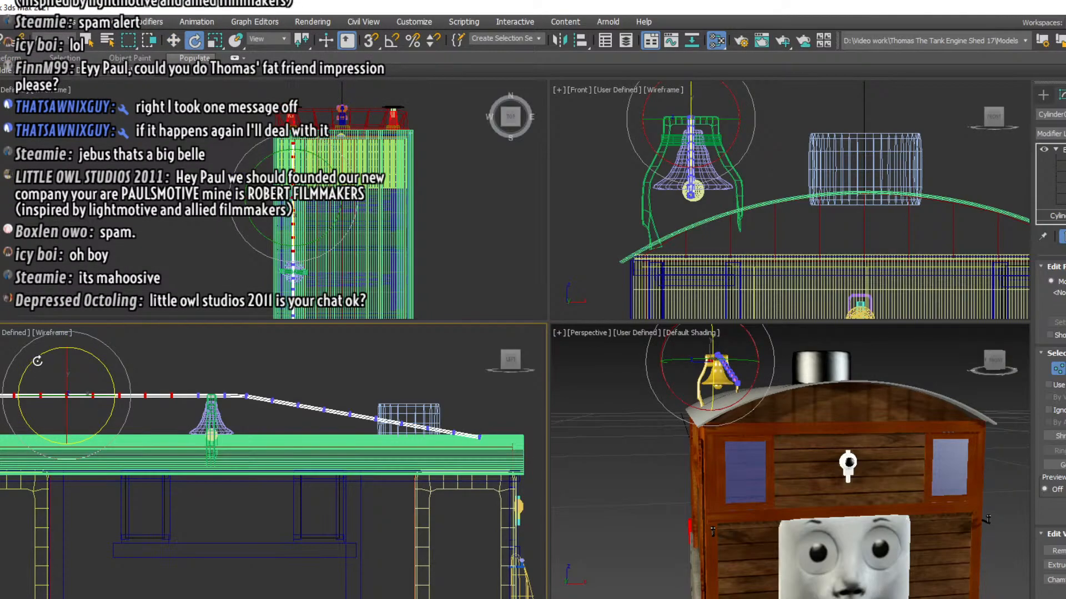
drag(34, 364, 63, 377)
click(174, 40)
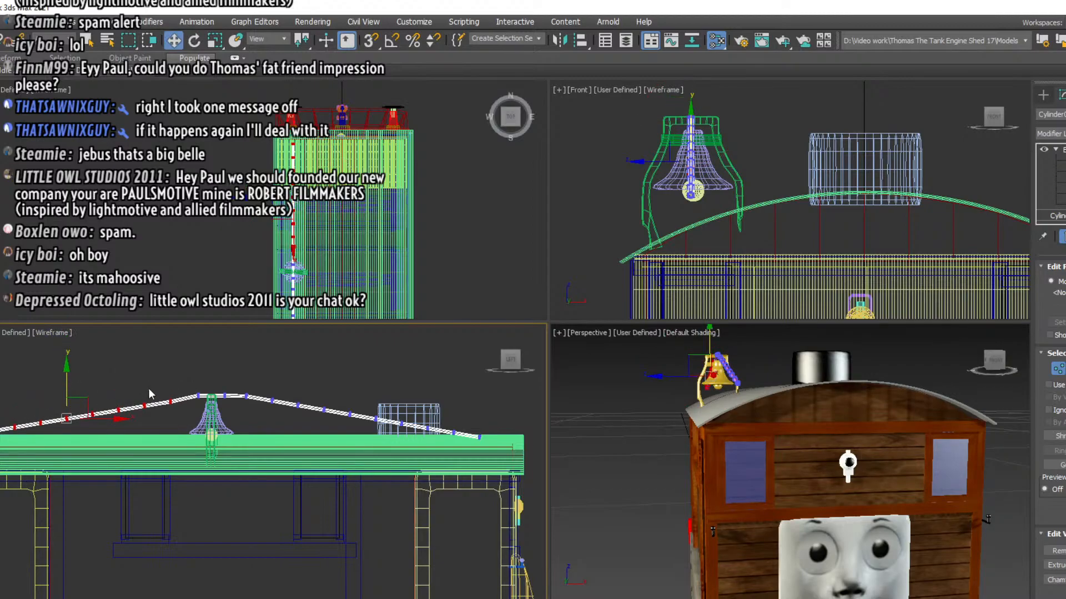
Lower successively narrower groups of vertices midway along both slopes so the bell rope sags symmetrically on each side of the bell
click(92, 414)
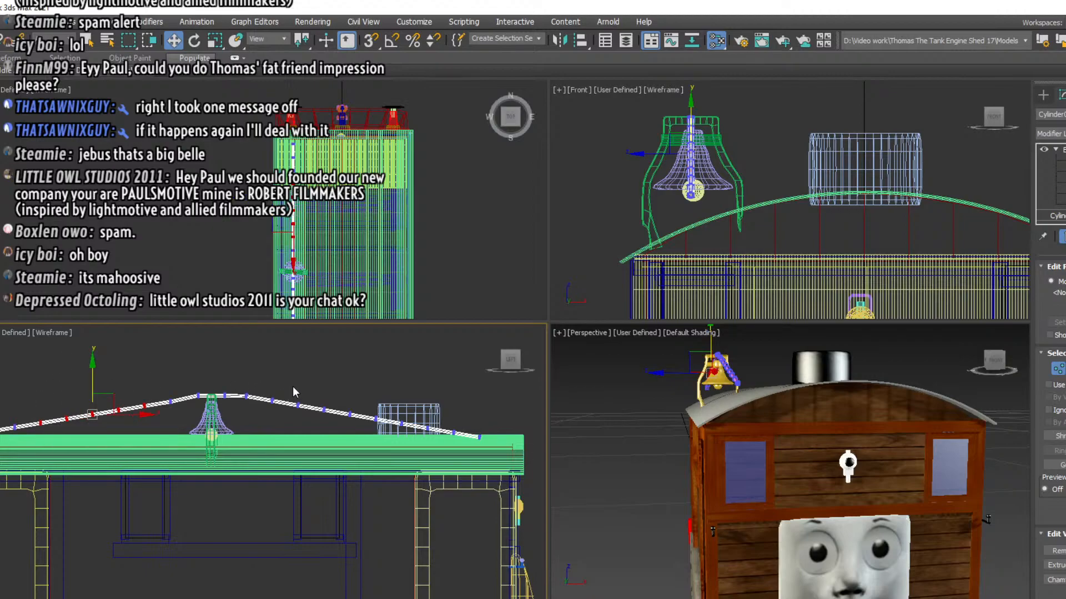
ctrl+drag(314, 420, 411, 440)
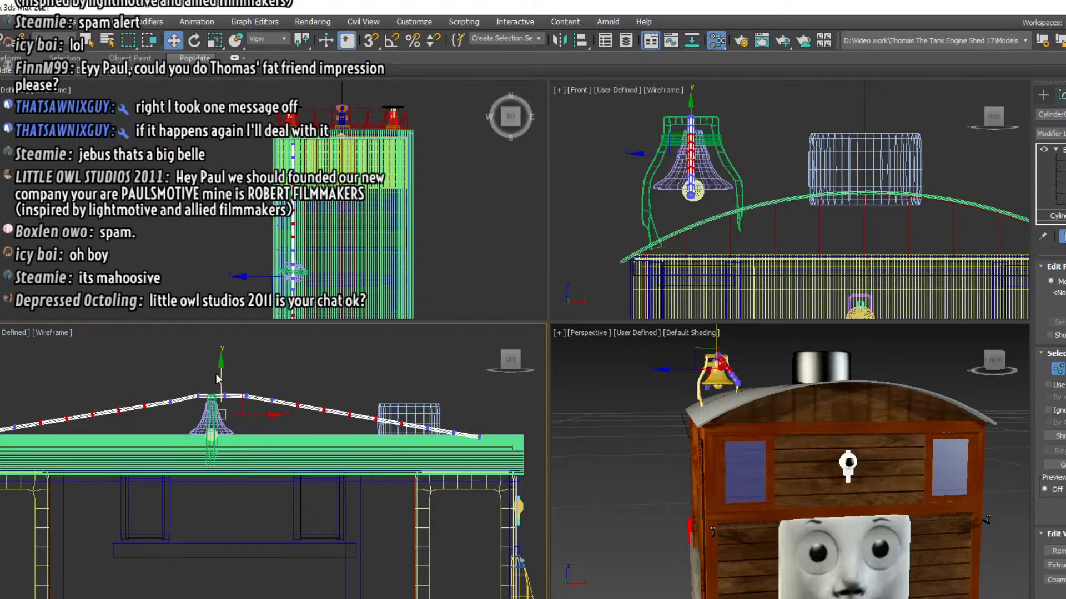
drag(222, 374, 222, 376)
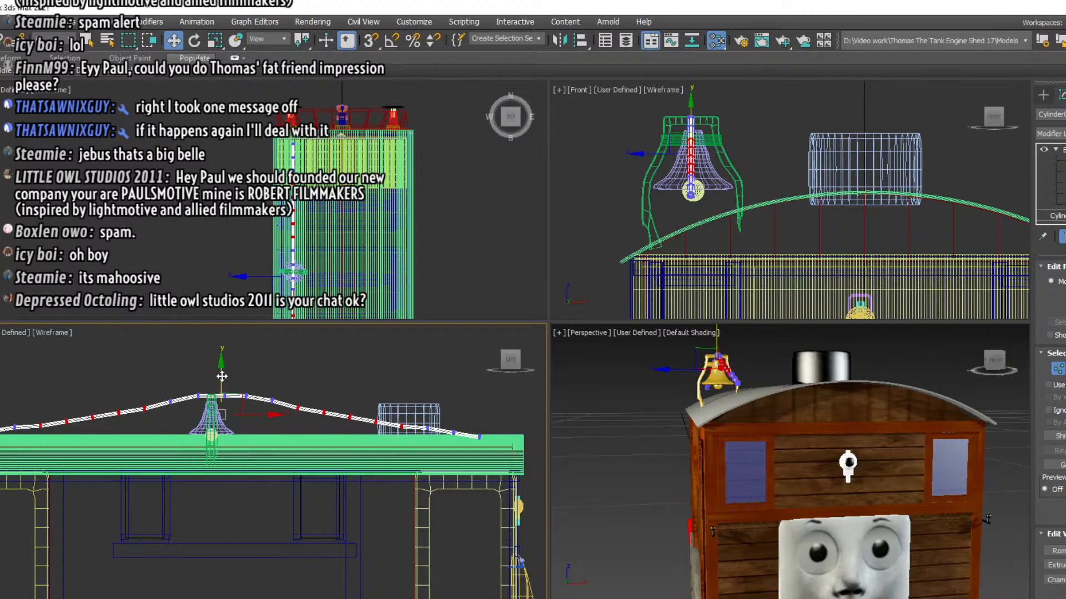
drag(60, 405, 127, 432)
ctrl+drag(314, 396, 388, 430)
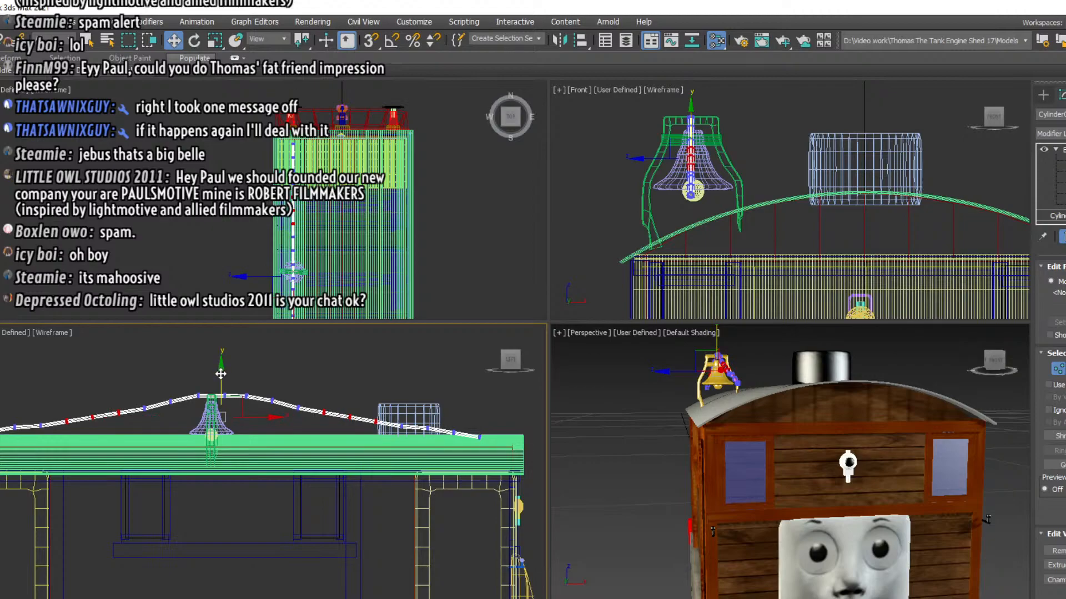
drag(220, 374, 221, 377)
drag(81, 401, 100, 437)
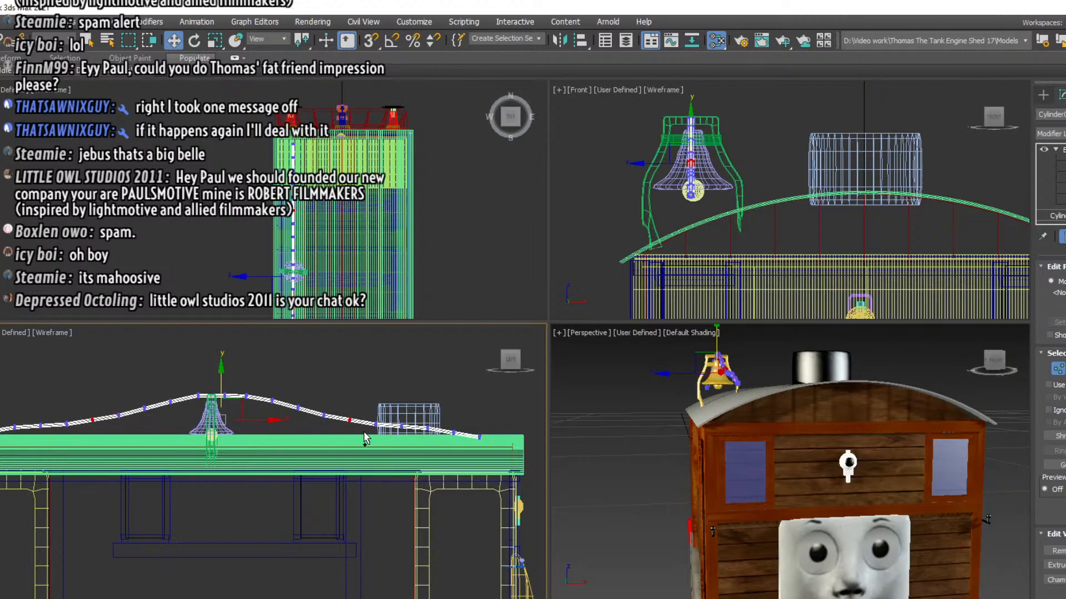
drag(223, 376, 223, 378)
click(337, 348)
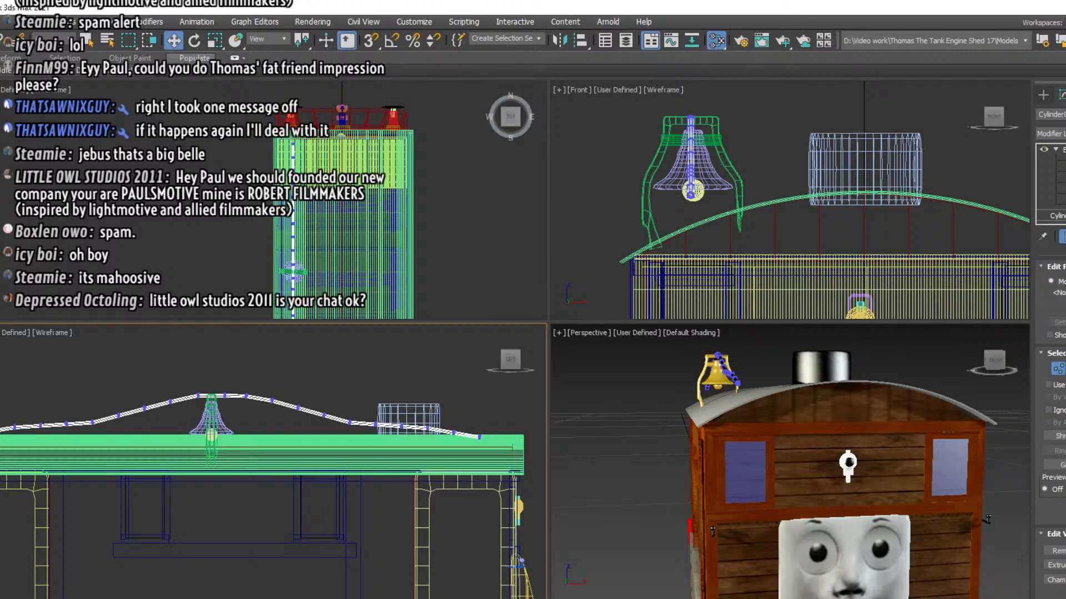
Add a MeshSmooth modifier to the bell rope and place it above Edit Poly in the modifier stack
click(1061, 216)
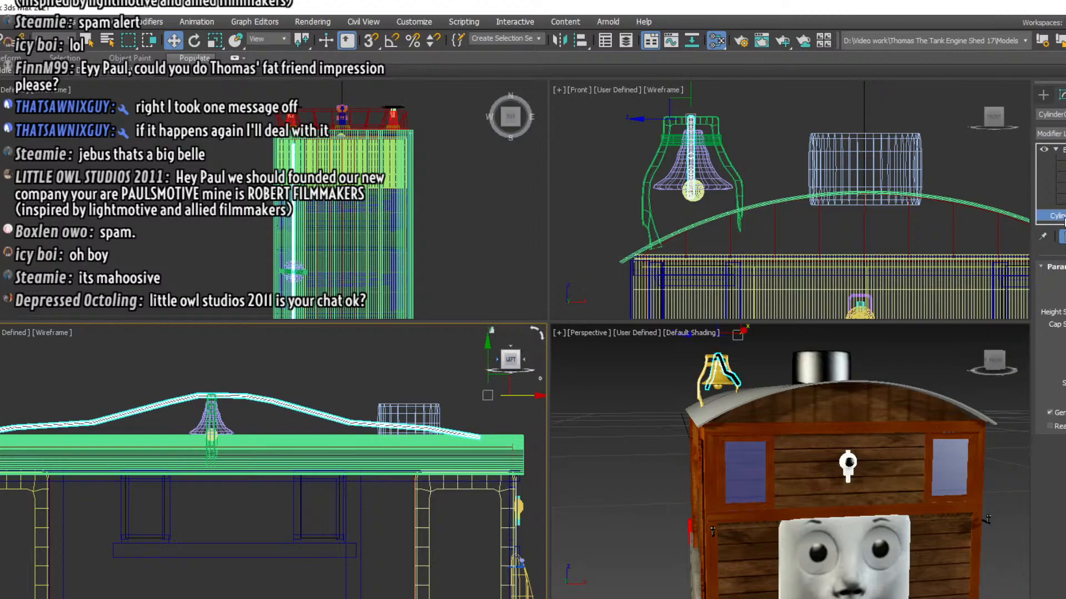
click(1059, 134)
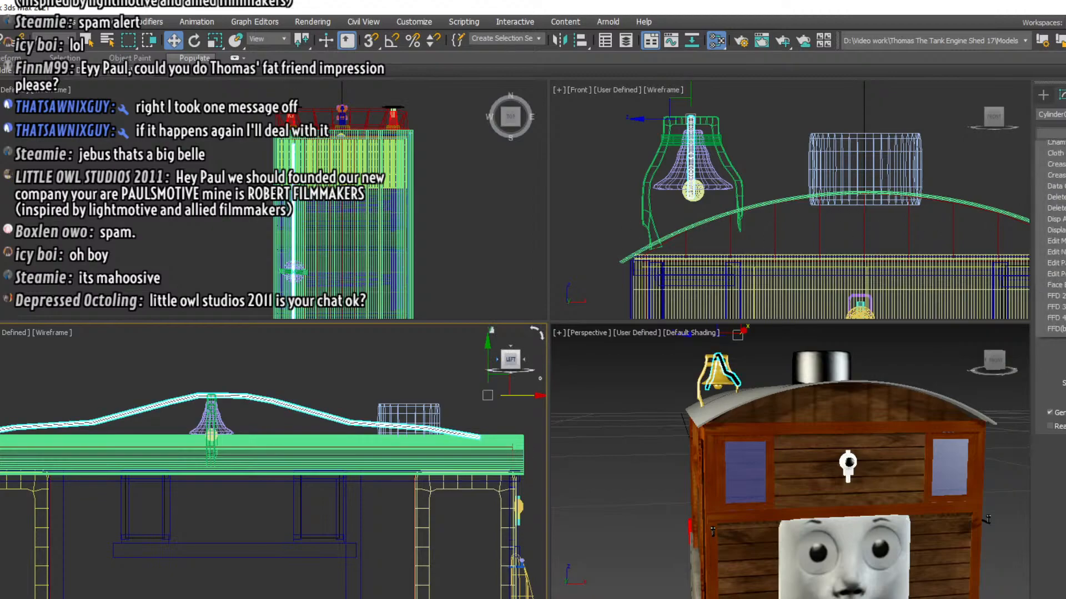
scroll(1054, 585, down, 5)
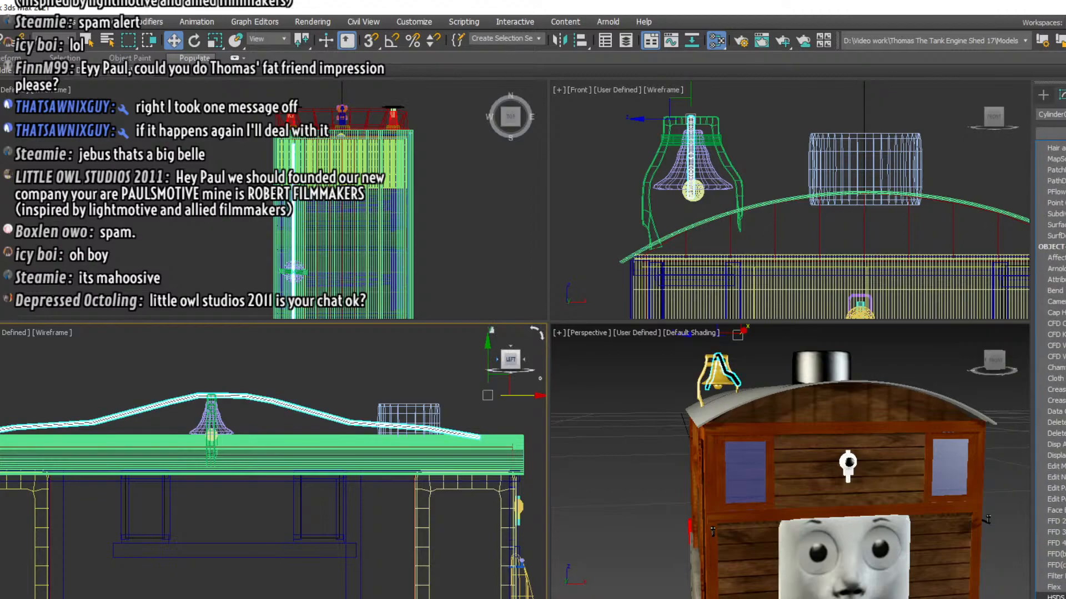
scroll(1054, 585, down, 1)
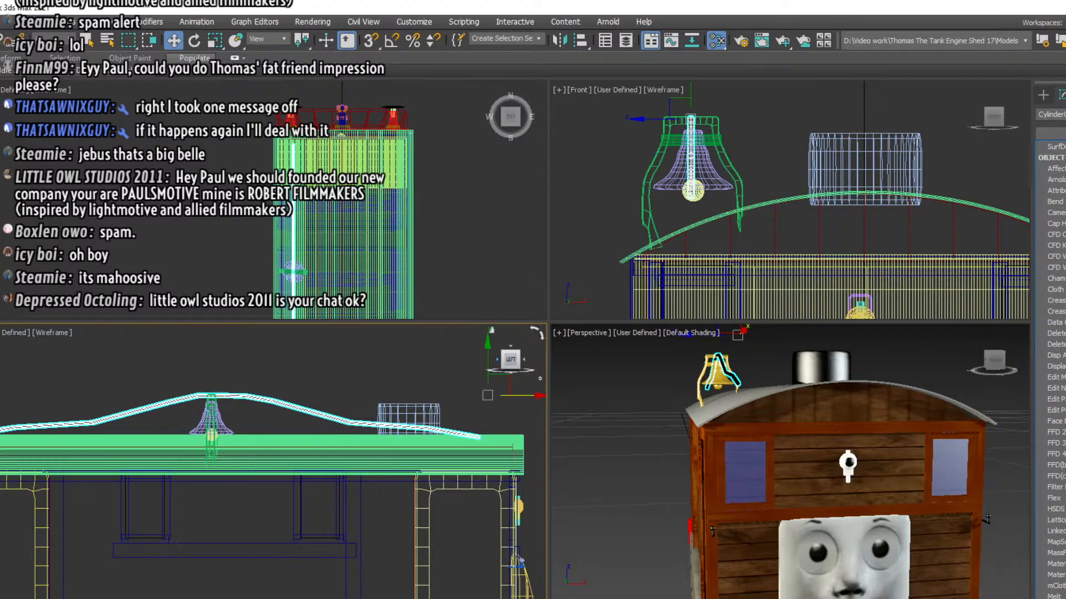
key(Return)
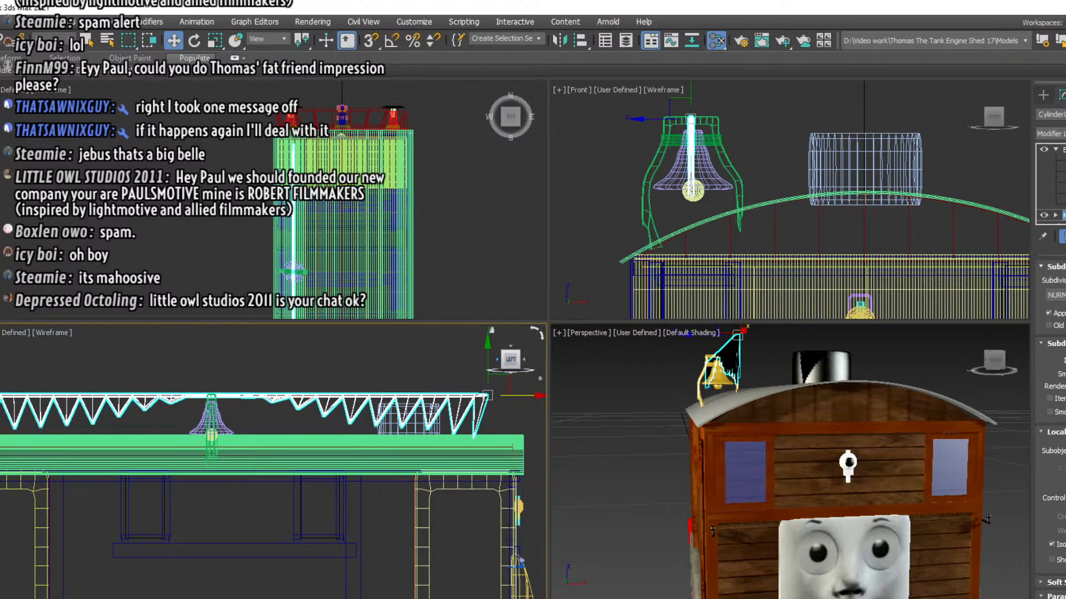
drag(1063, 215, 1063, 146)
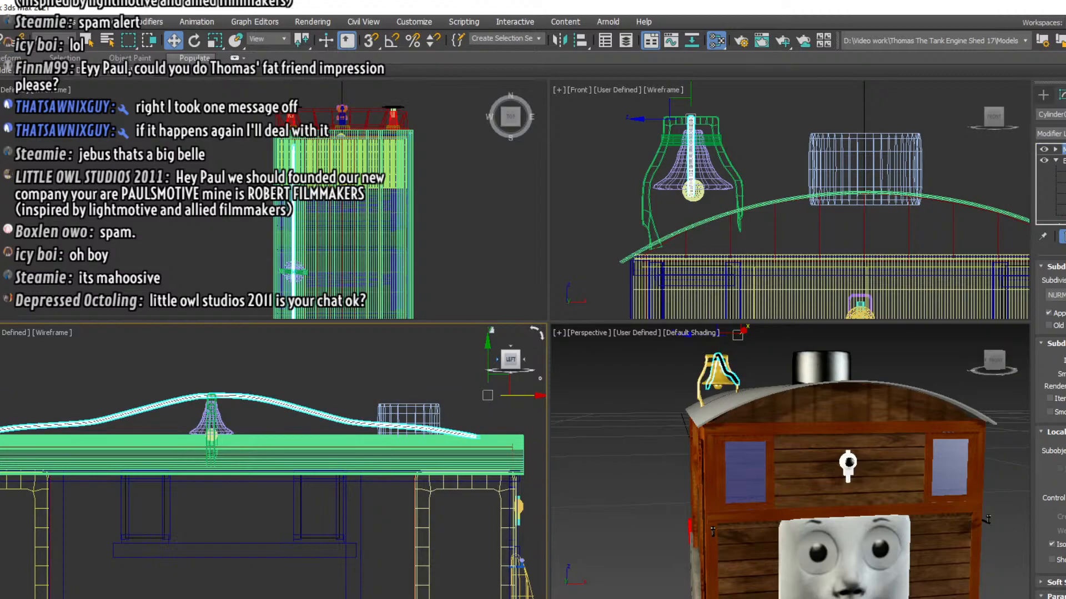
Lower the bell rope's front end vertices into the roof and adjust the height of the neighbouring ones
click(166, 356)
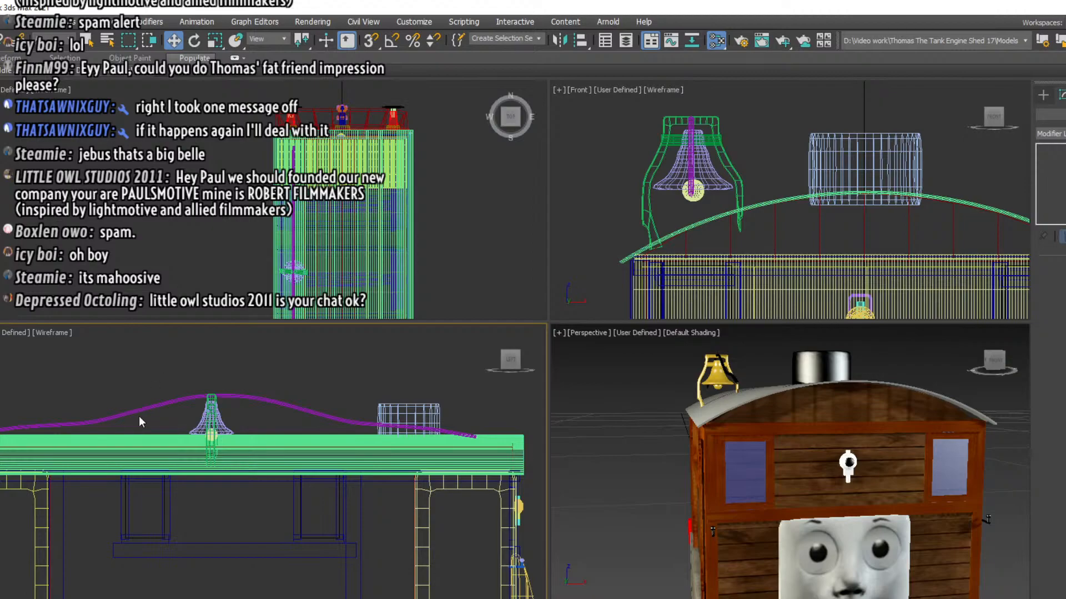
drag(991, 364, 1038, 366)
click(418, 430)
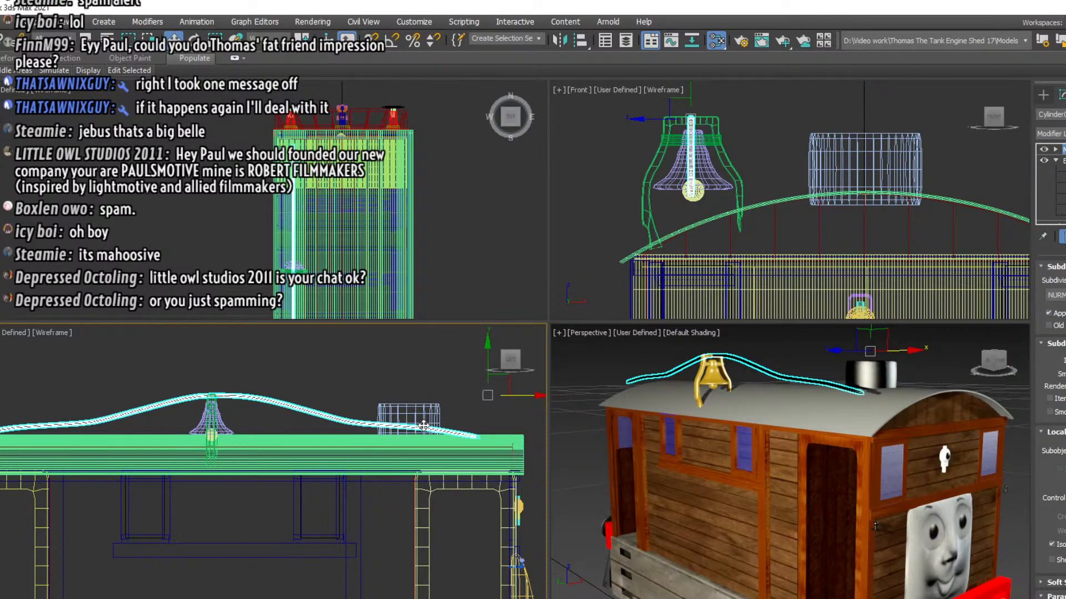
key(1)
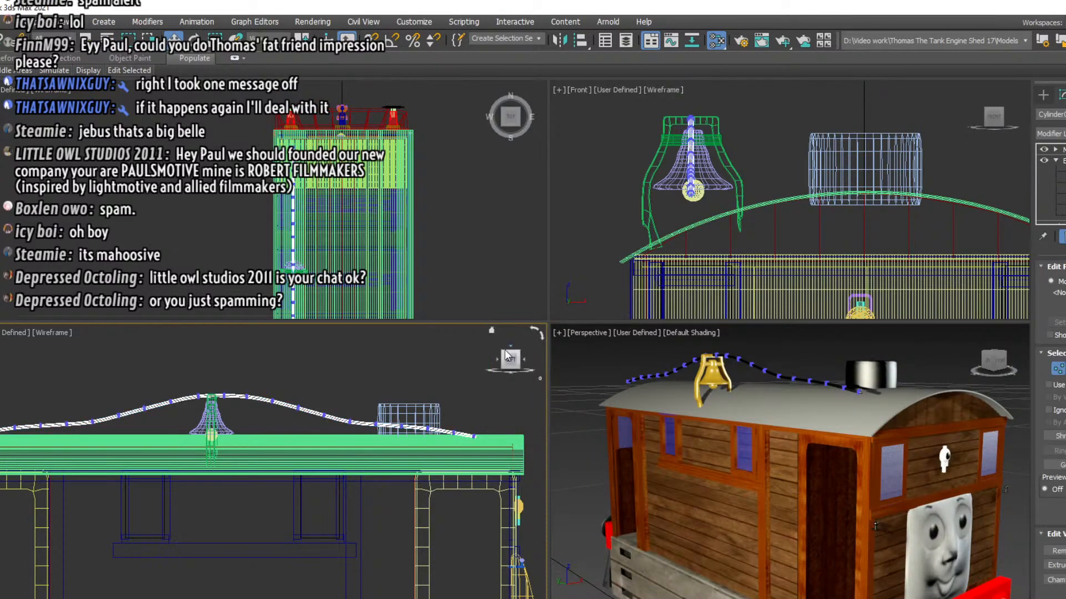
click(472, 441)
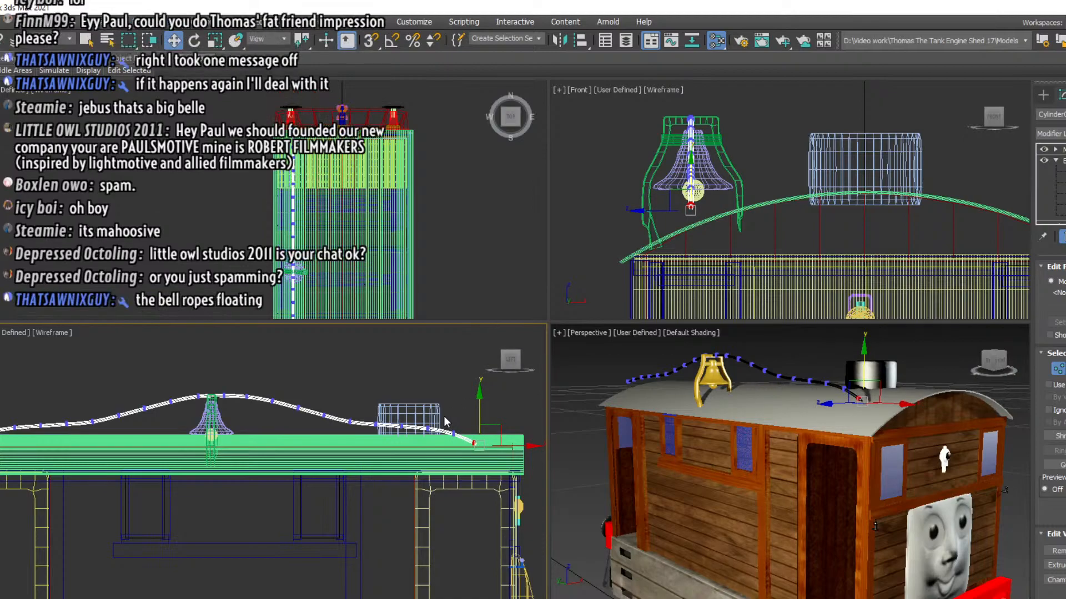
click(456, 433)
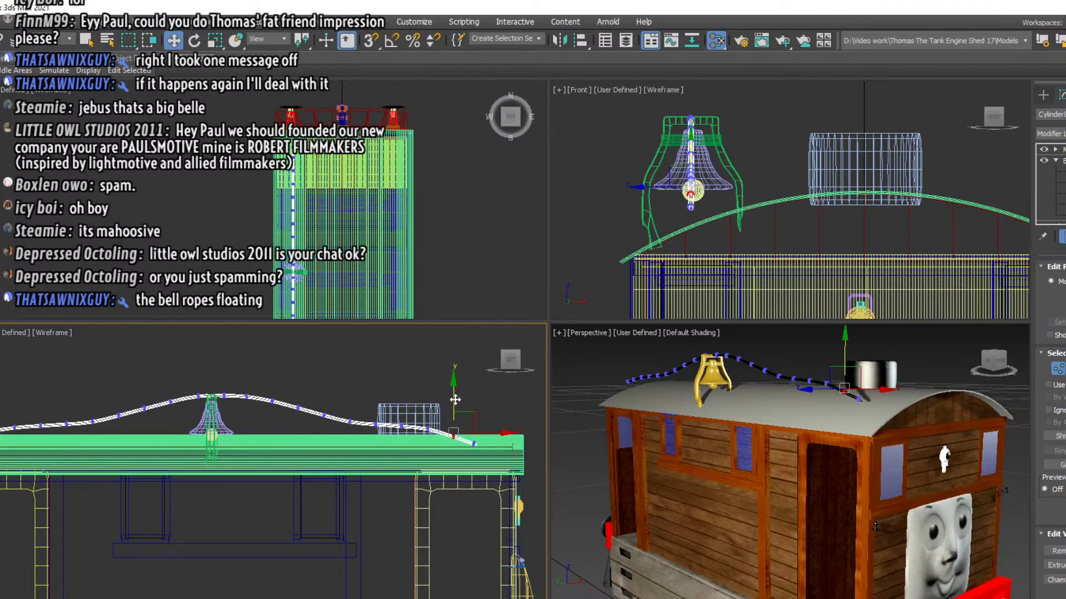
drag(455, 399, 455, 397)
Lower the bell rope's rear end vertices into the roof and bring the neighbouring ones down into a smooth slope
middle_drag(0, 387, 106, 383)
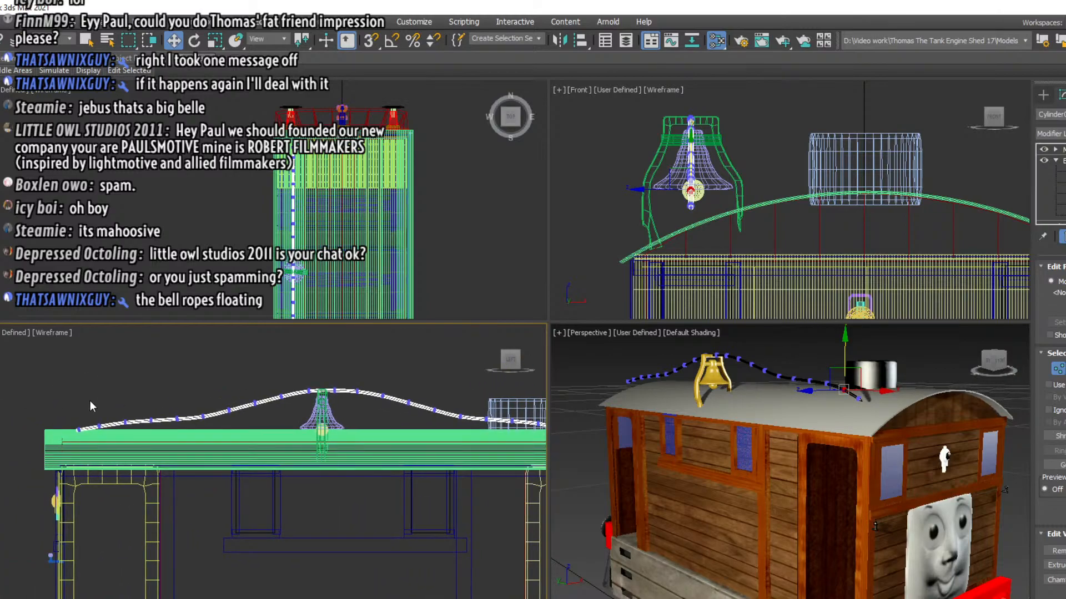
drag(63, 397, 136, 444)
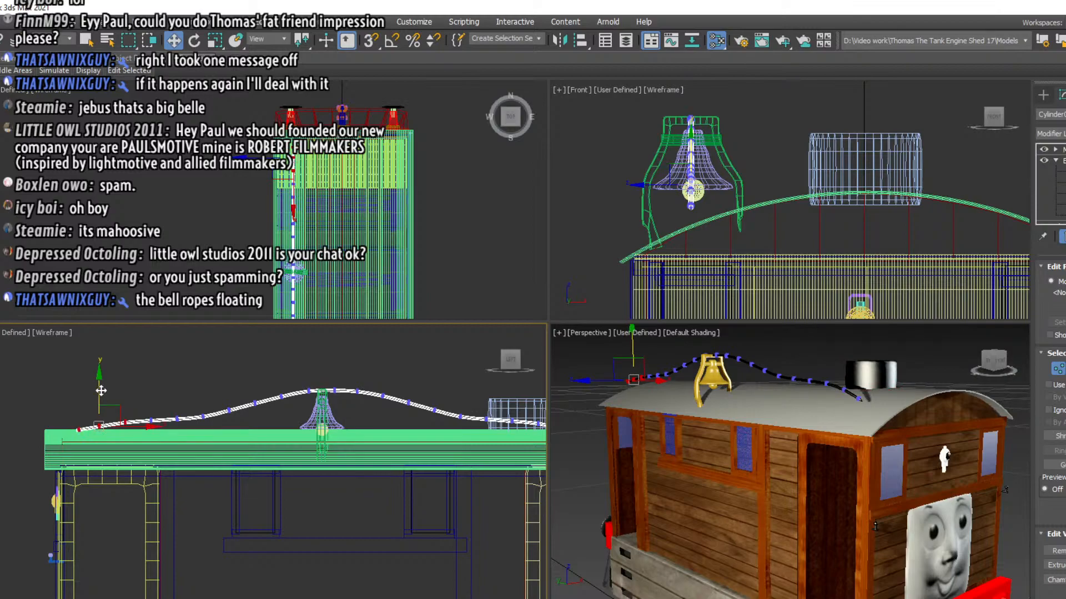
drag(101, 391, 101, 415)
click(150, 423)
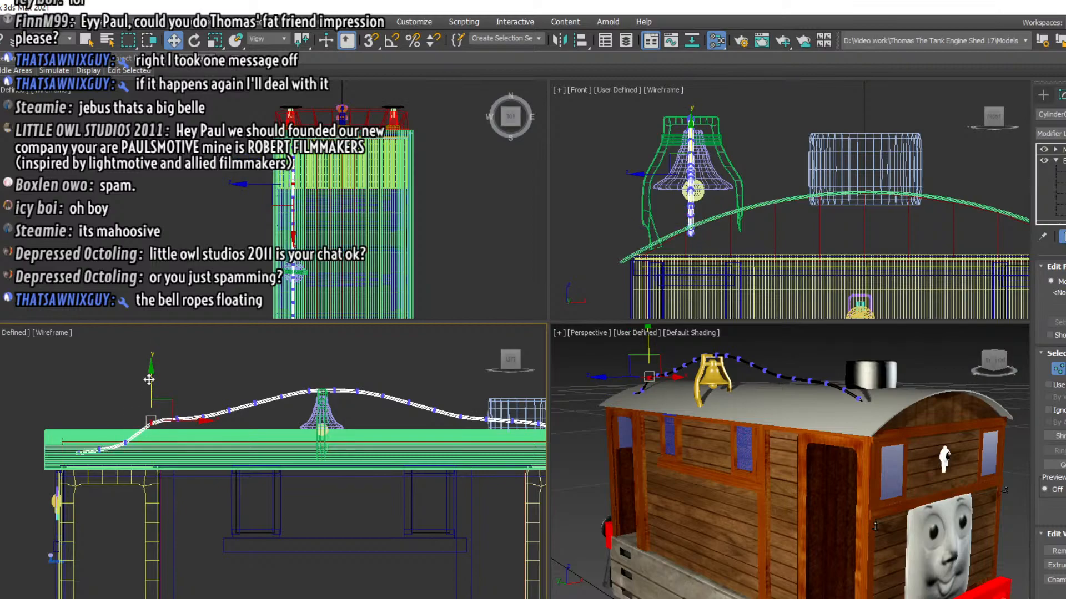
drag(149, 379, 192, 440)
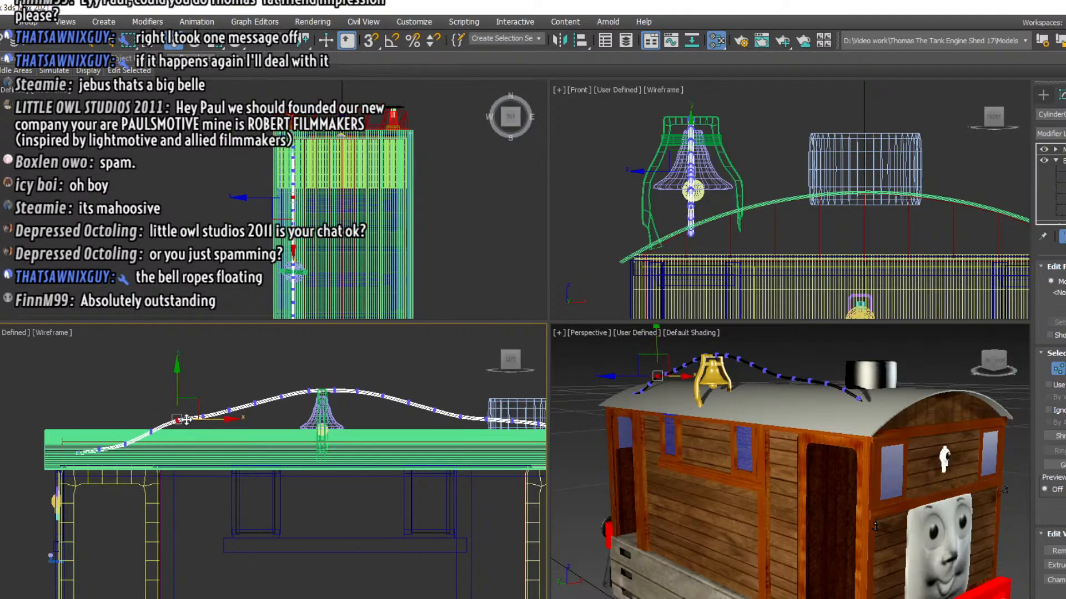
drag(175, 387, 176, 392)
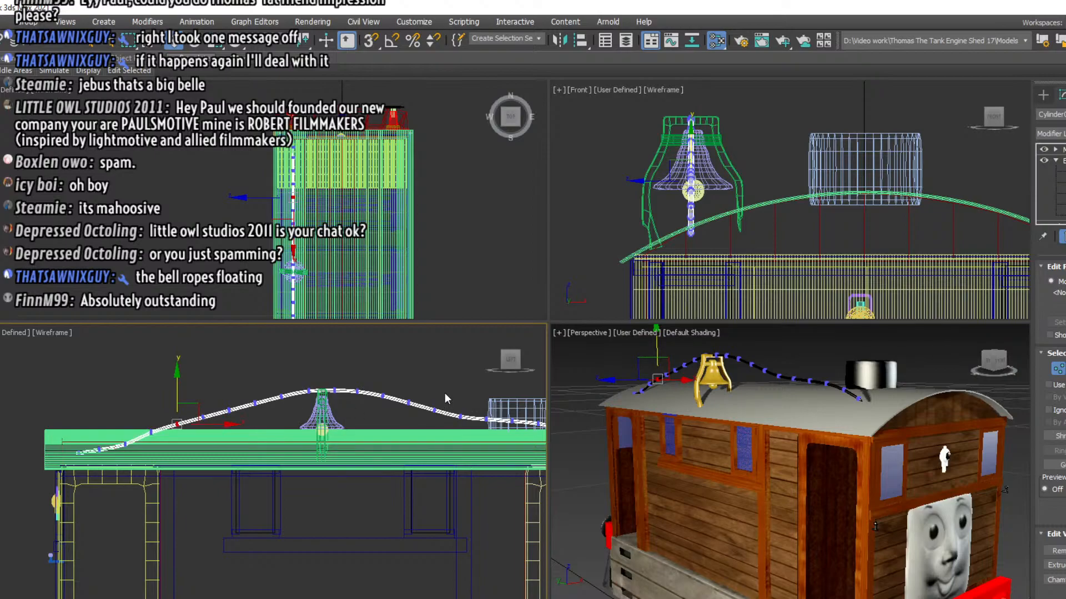
Adjust the height of the bell rope's vertices beside the funnel to even out the front slope
middle_drag(445, 399, 348, 368)
click(363, 381)
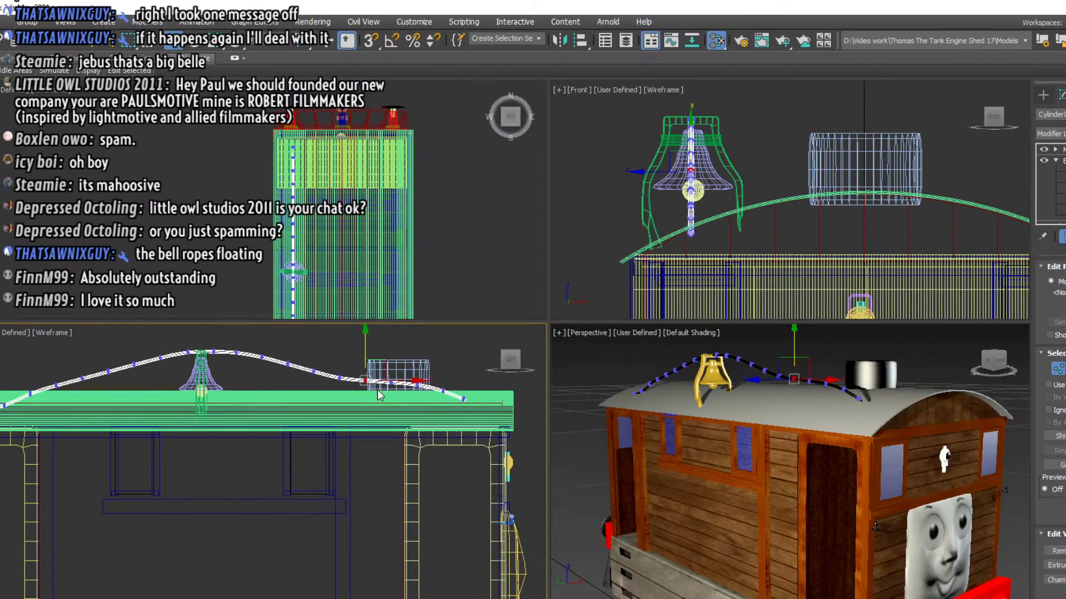
drag(365, 346, 402, 402)
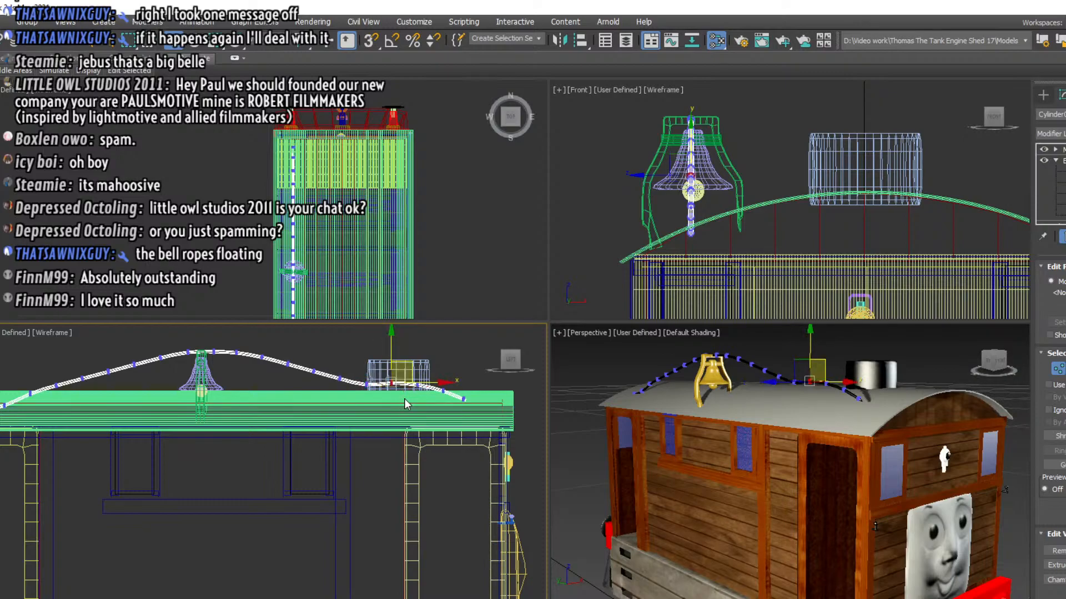
drag(390, 344, 415, 349)
click(454, 345)
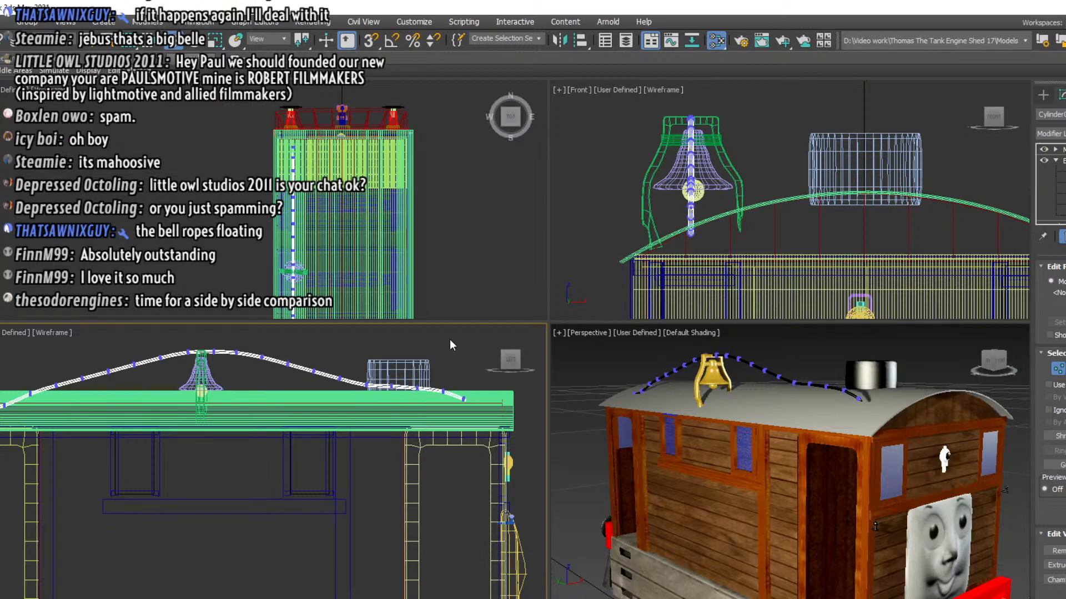
View the tram engine from its left side and compare its proportions and bell rope with the side-on reference photo
click(992, 360)
click(986, 365)
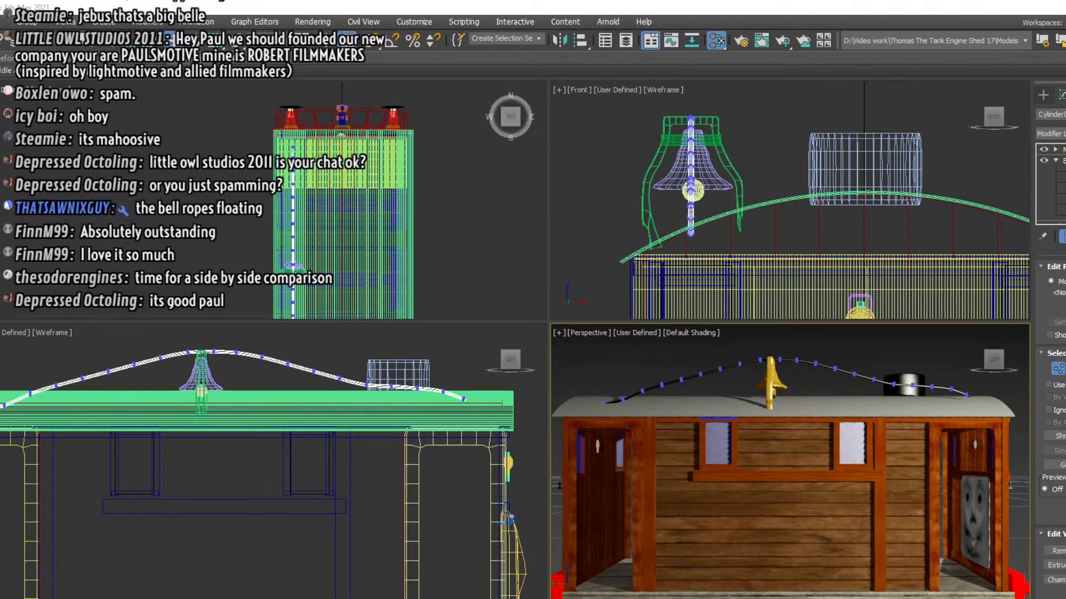
drag(0, 69, 159, 124)
scroll(791, 408, down, 3)
middle_drag(791, 408, 784, 354)
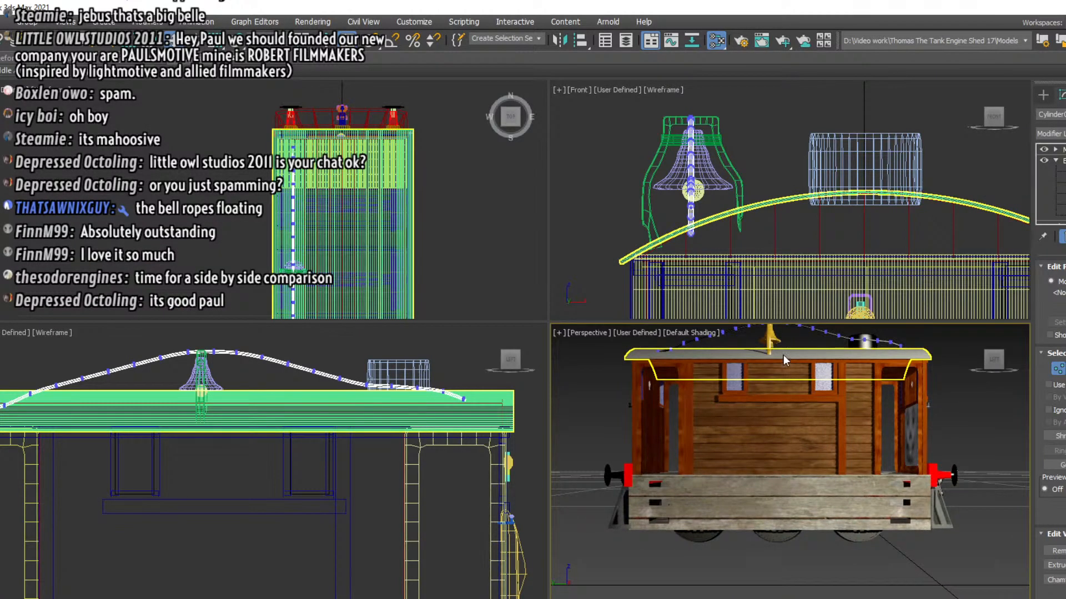
key(alt+Tab)
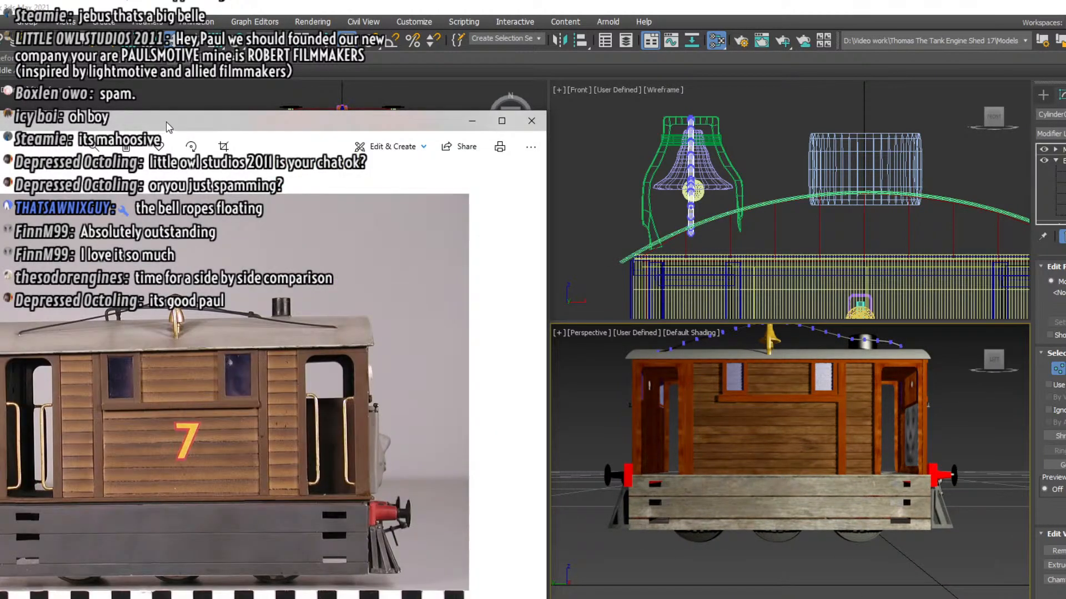
drag(166, 122, 225, 116)
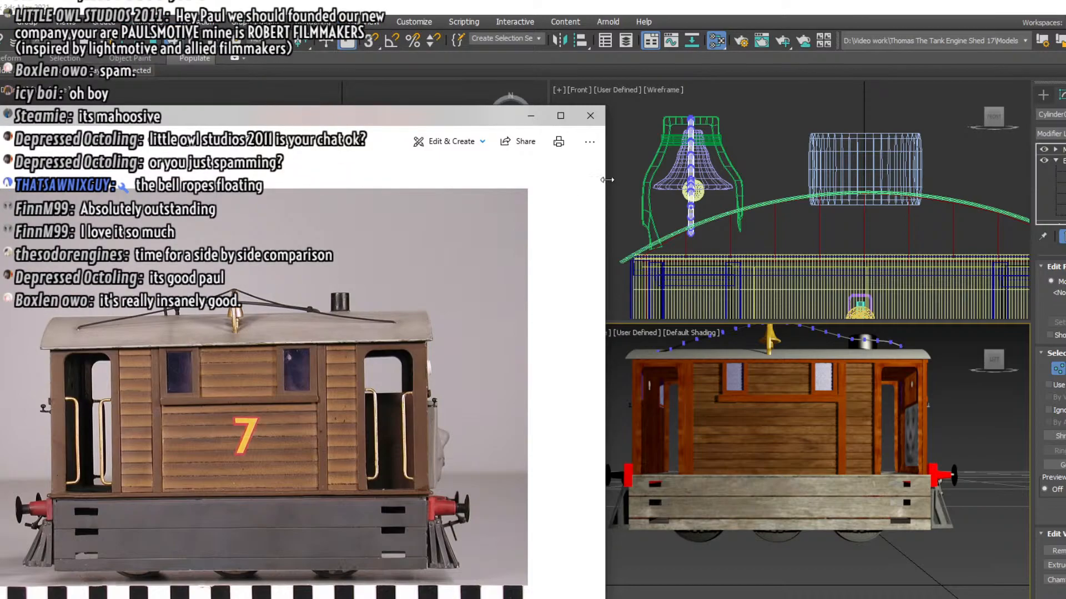
drag(607, 180, 415, 190)
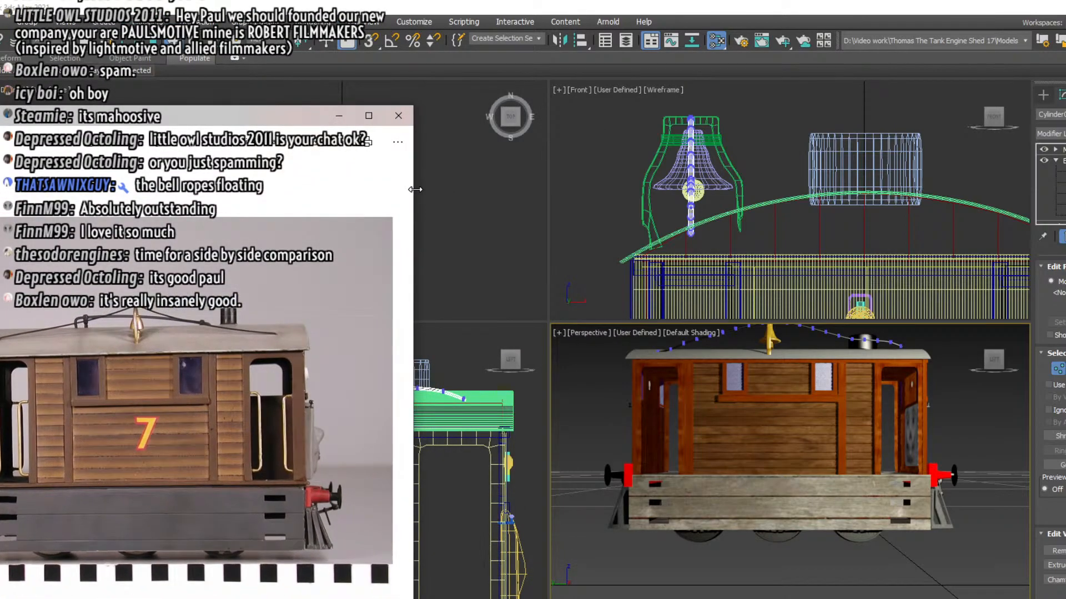
drag(269, 110, 1065, 105)
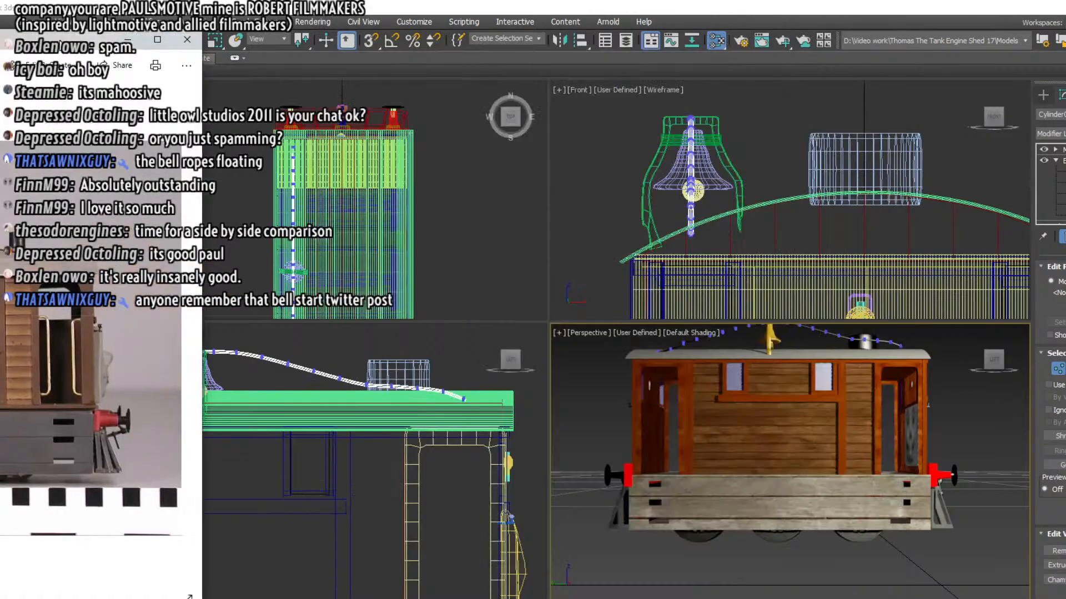
drag(60, 39, 438, 118)
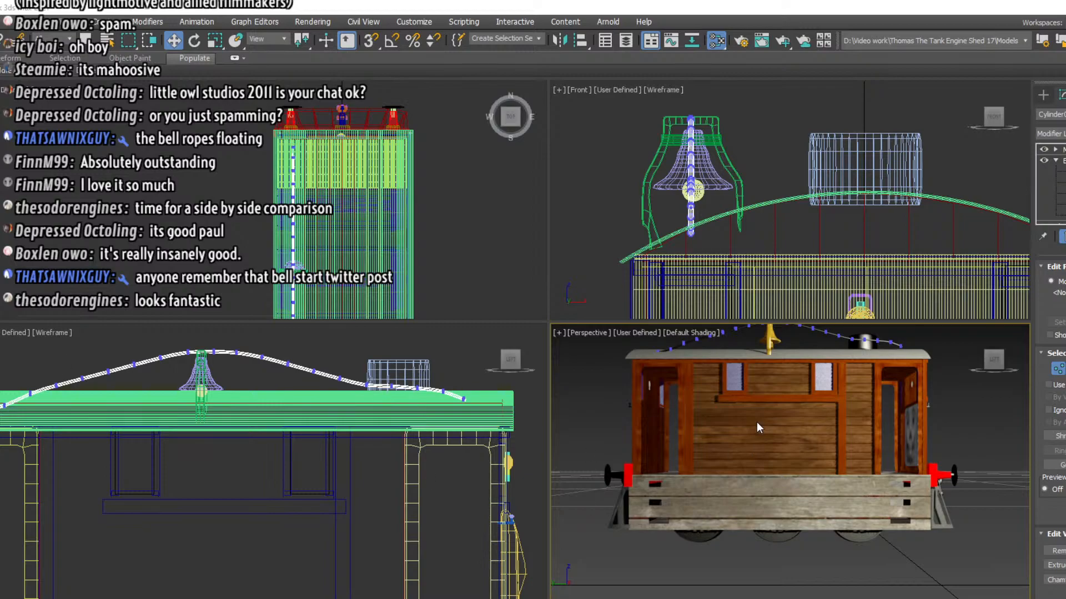
Leave the bell rope's vertex editing by selecting the cab body, and save the scene
click(775, 437)
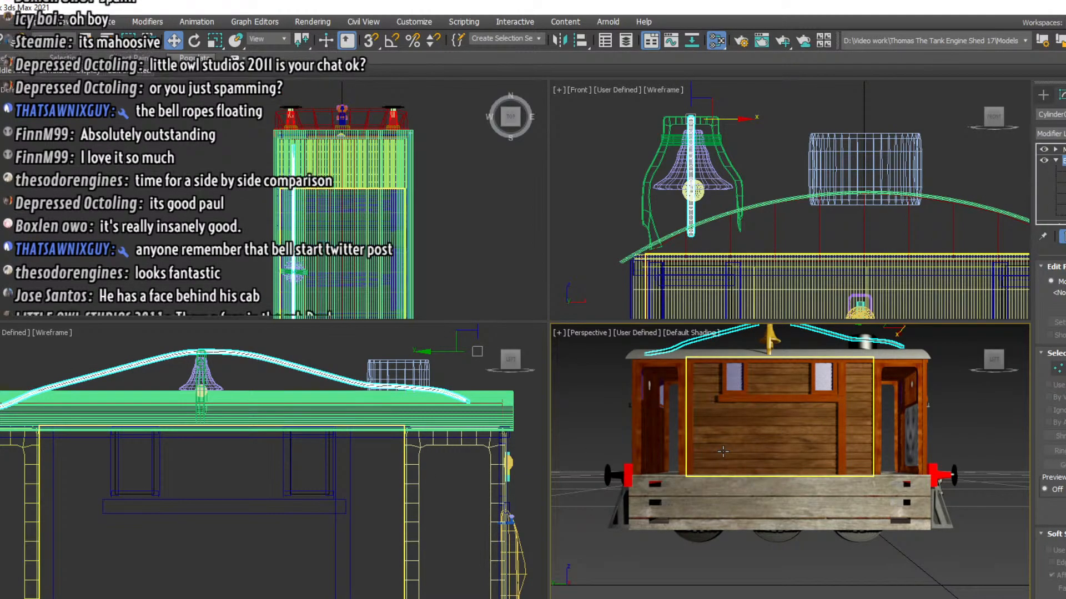
click(1043, 96)
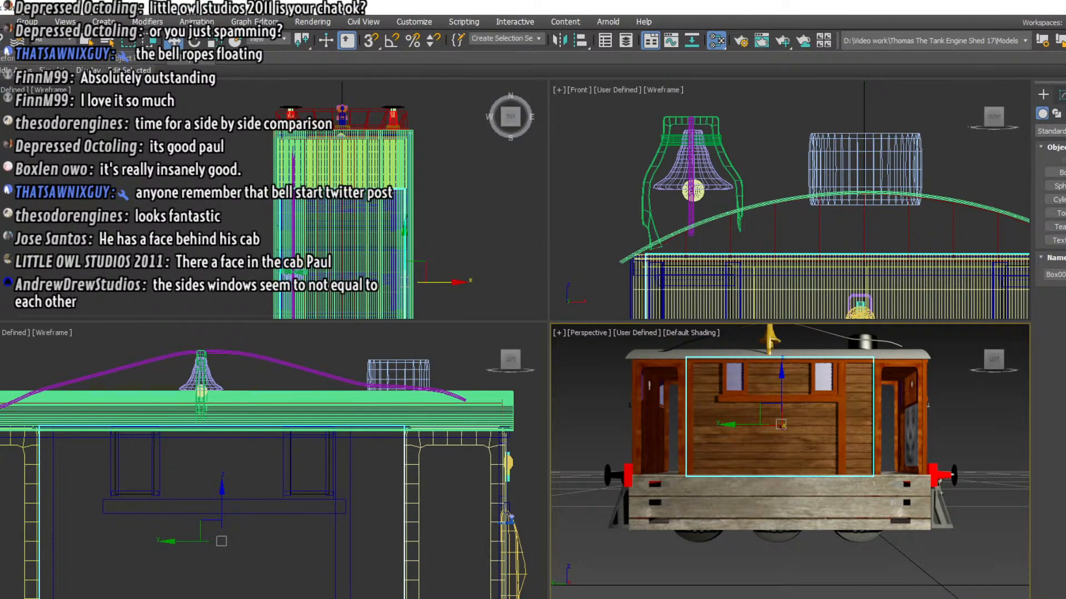
click(0, 21)
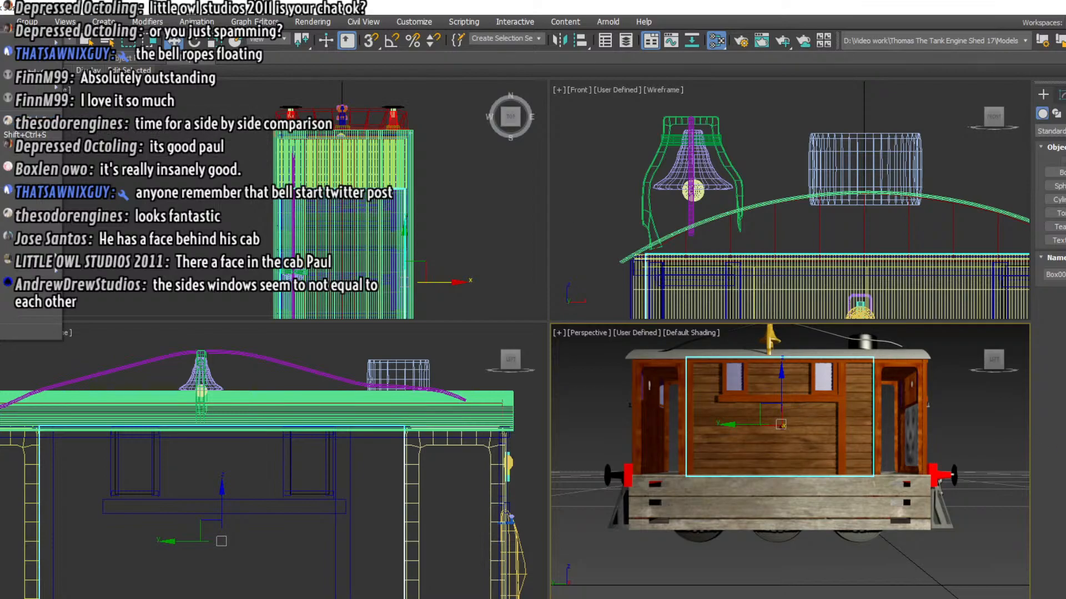
click(25, 120)
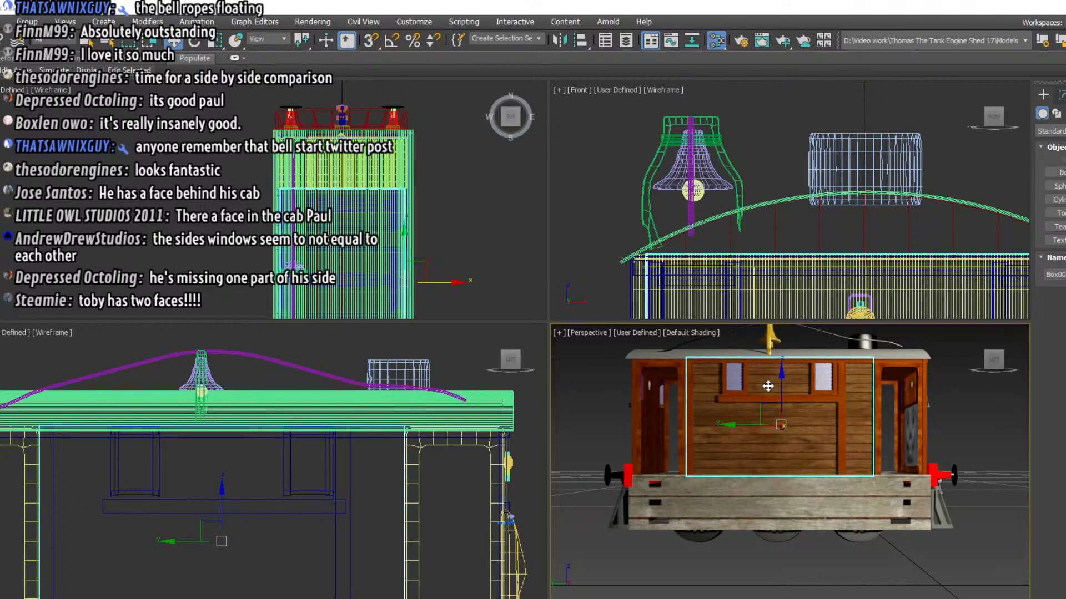
click(908, 430)
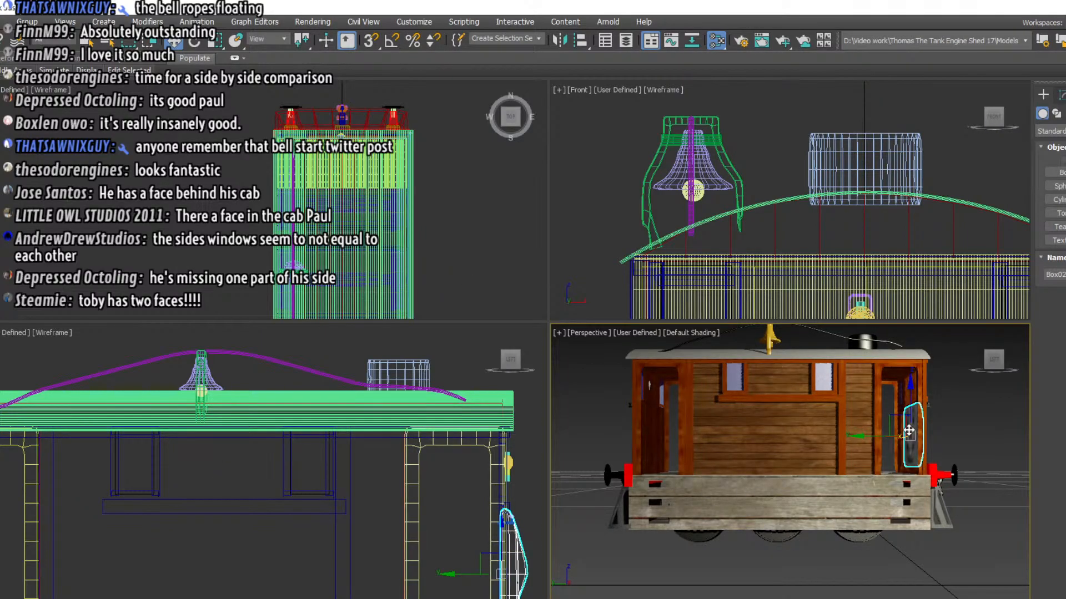
click(1002, 371)
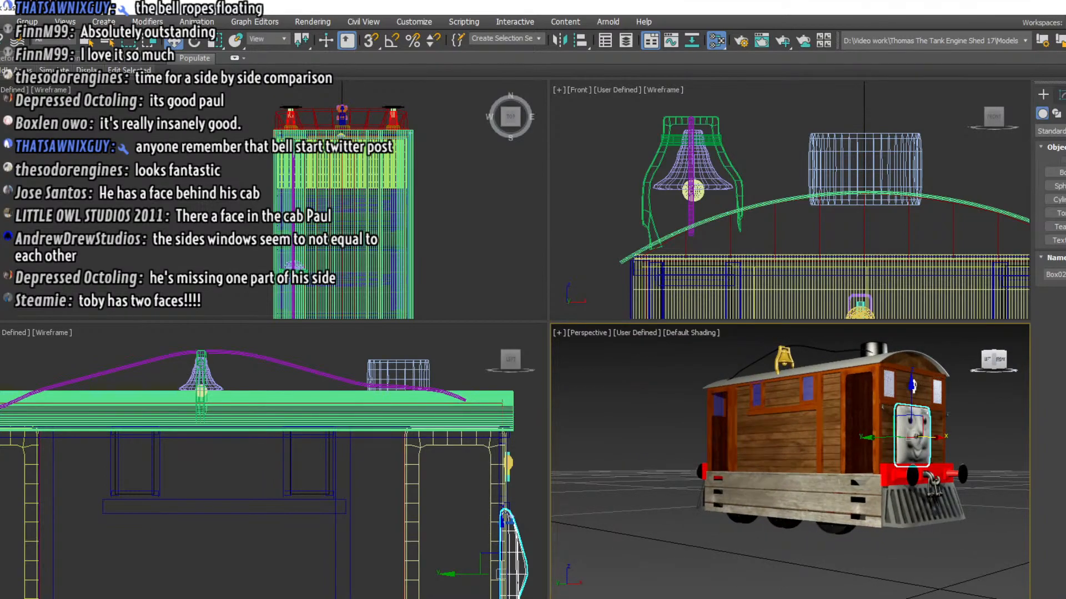
click(987, 360)
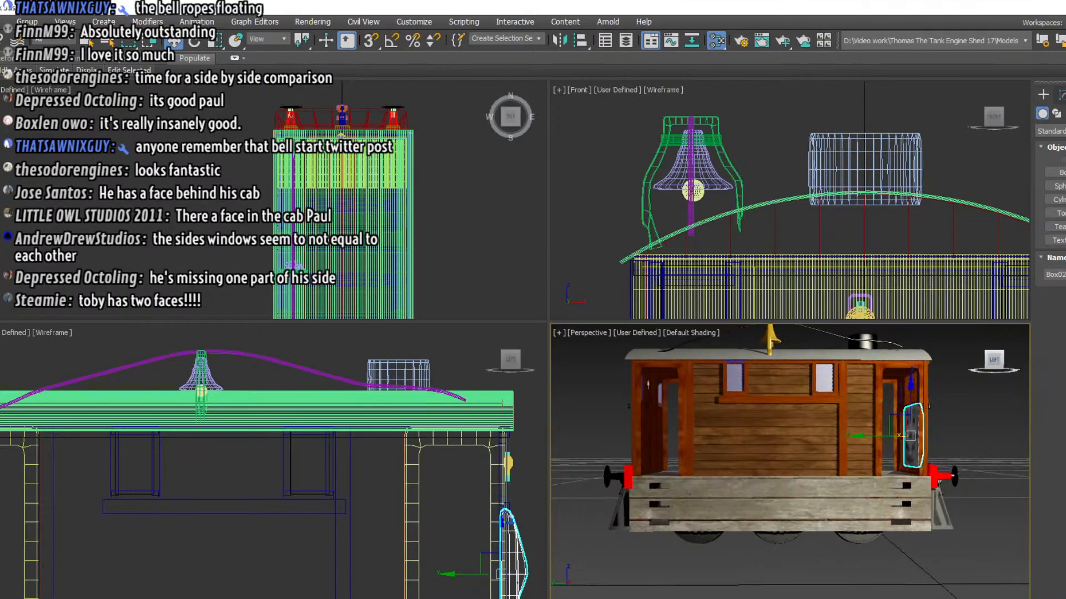
mouse_move(991, 359)
mouse_down()
mouse_move(961, 360)
mouse_move(1020, 358)
mouse_move(1011, 337)
mouse_move(981, 365)
mouse_move(926, 360)
mouse_move(1030, 350)
mouse_move(985, 353)
mouse_move(996, 356)
mouse_up()
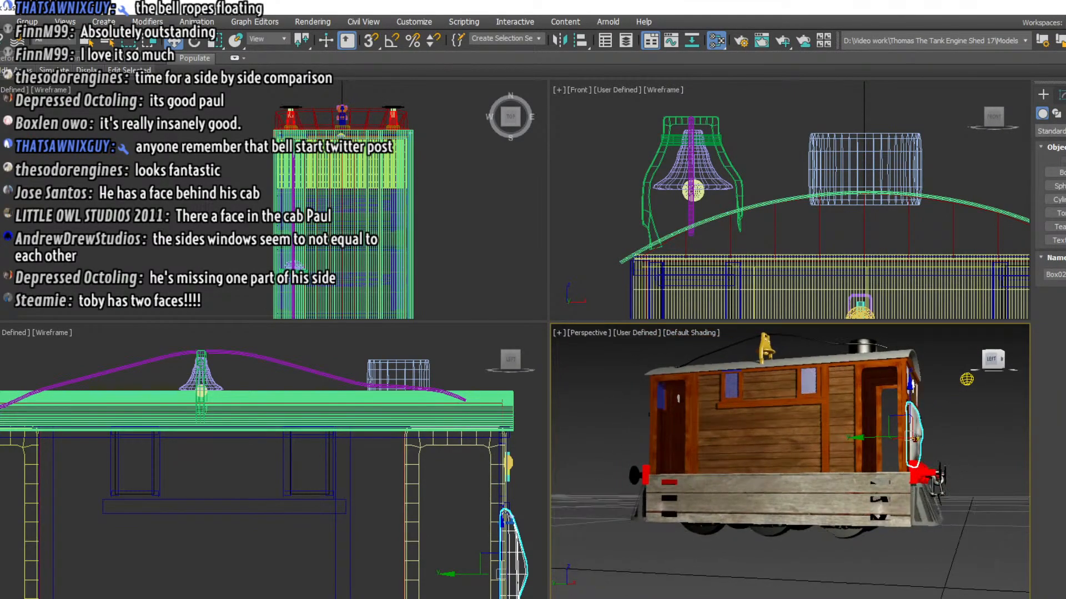
click(993, 359)
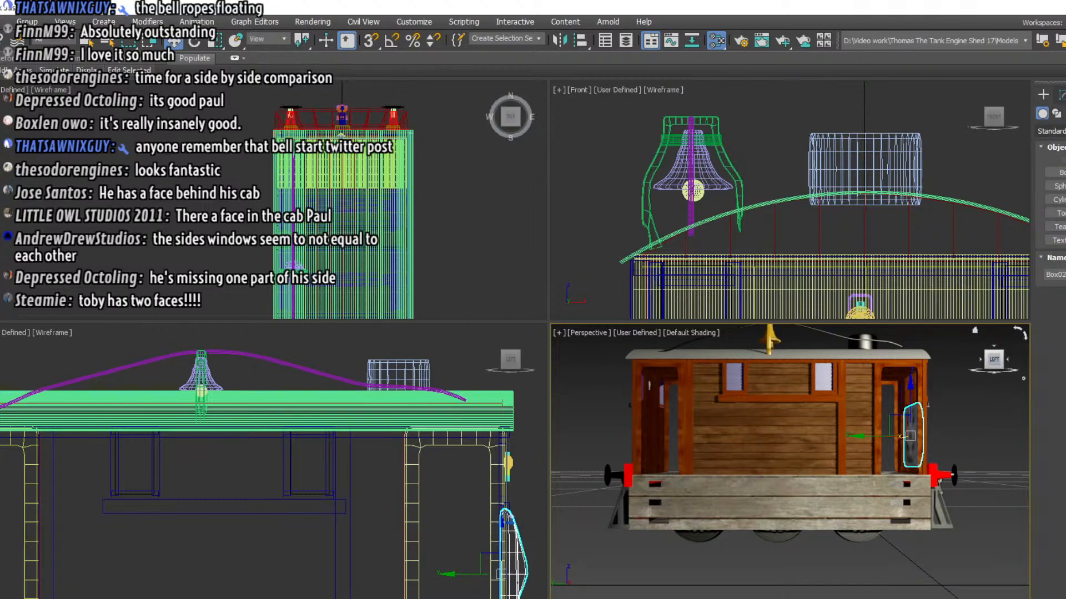
Check the AEC Extended and Dynamics geometry categories for available object types
click(1055, 131)
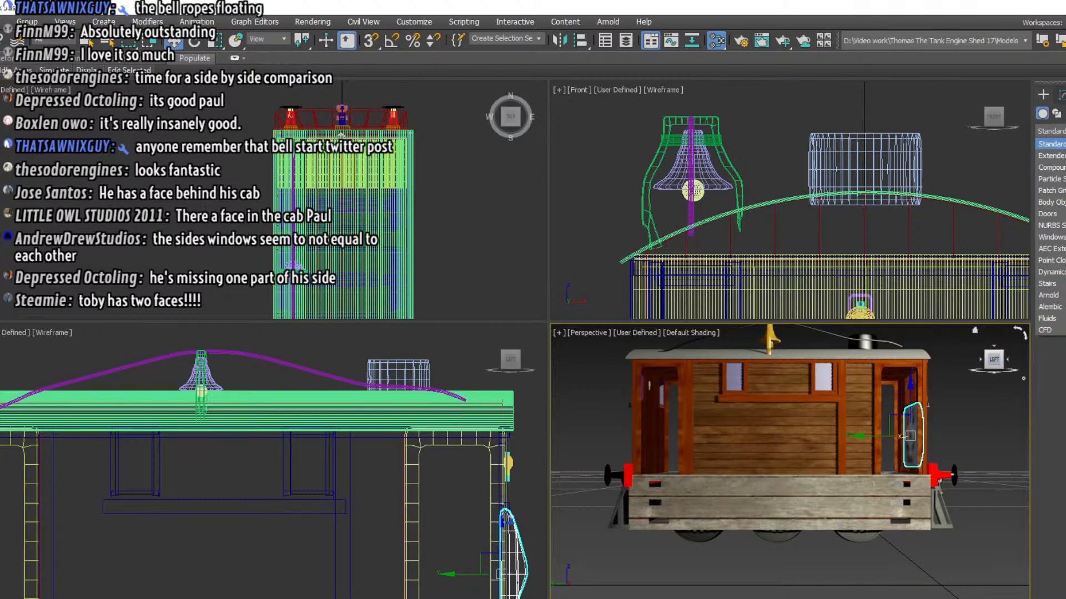
click(1053, 249)
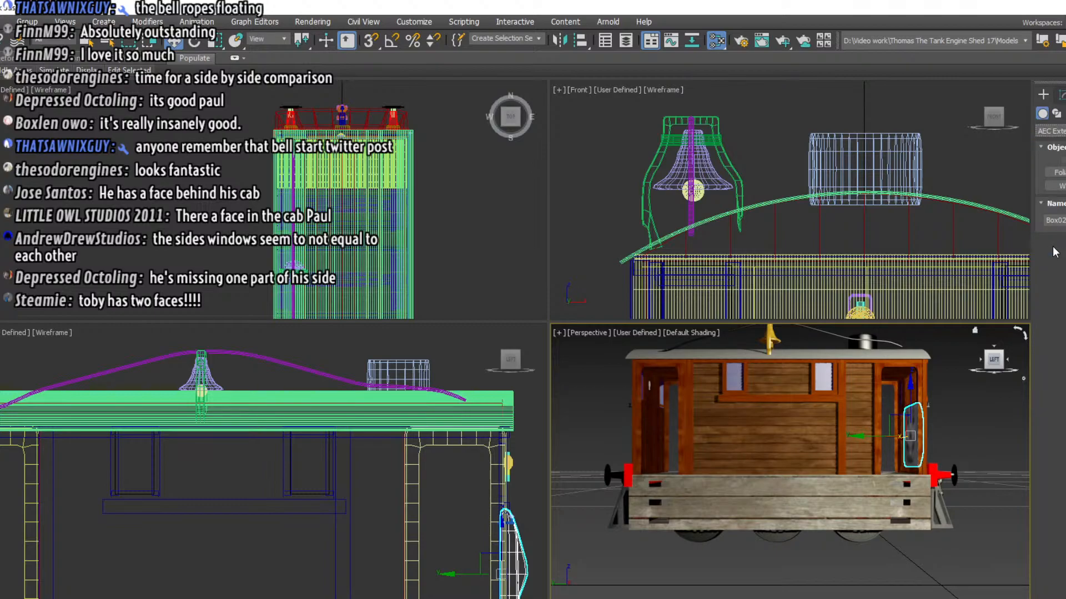
click(1054, 134)
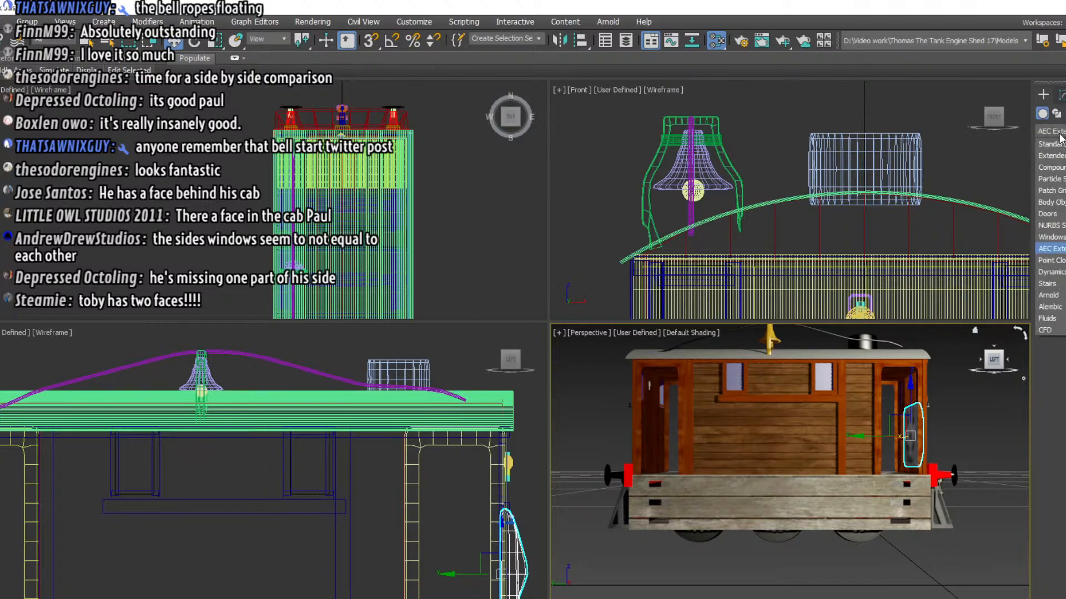
click(1051, 272)
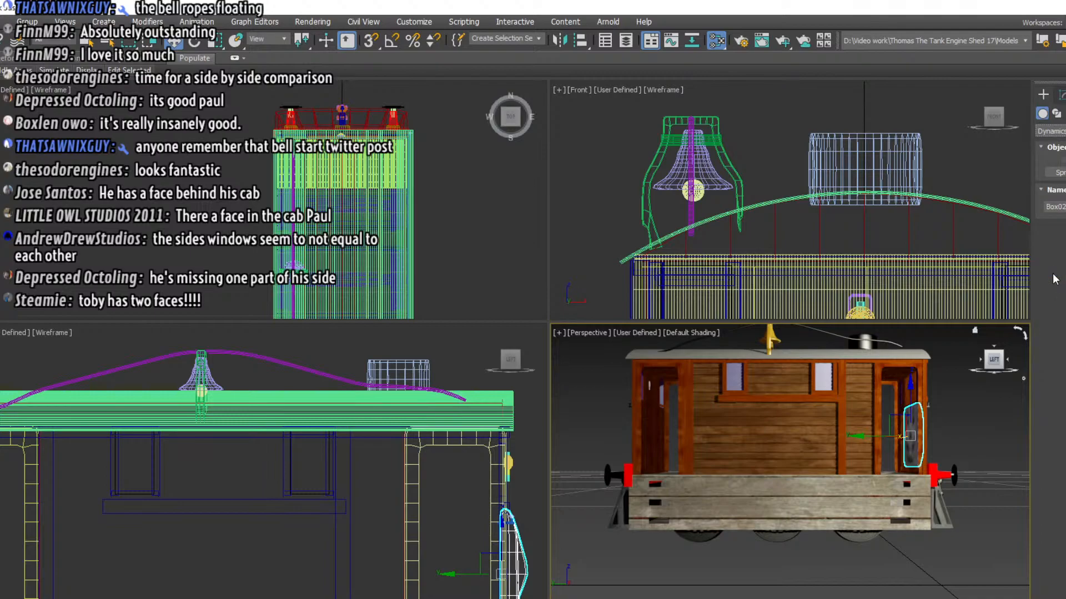
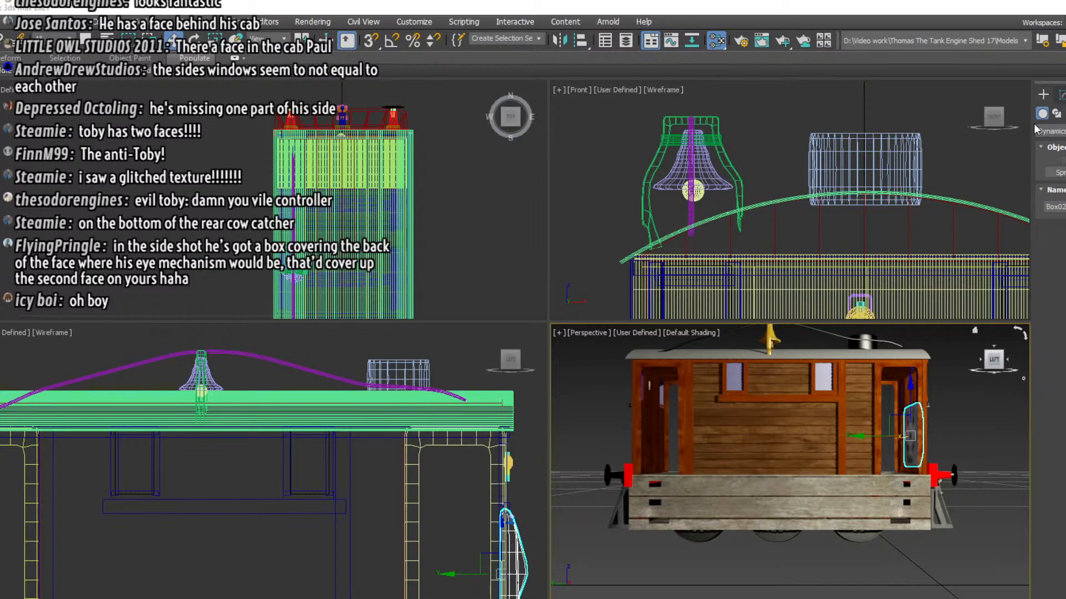
click(1061, 96)
click(1044, 96)
click(1054, 131)
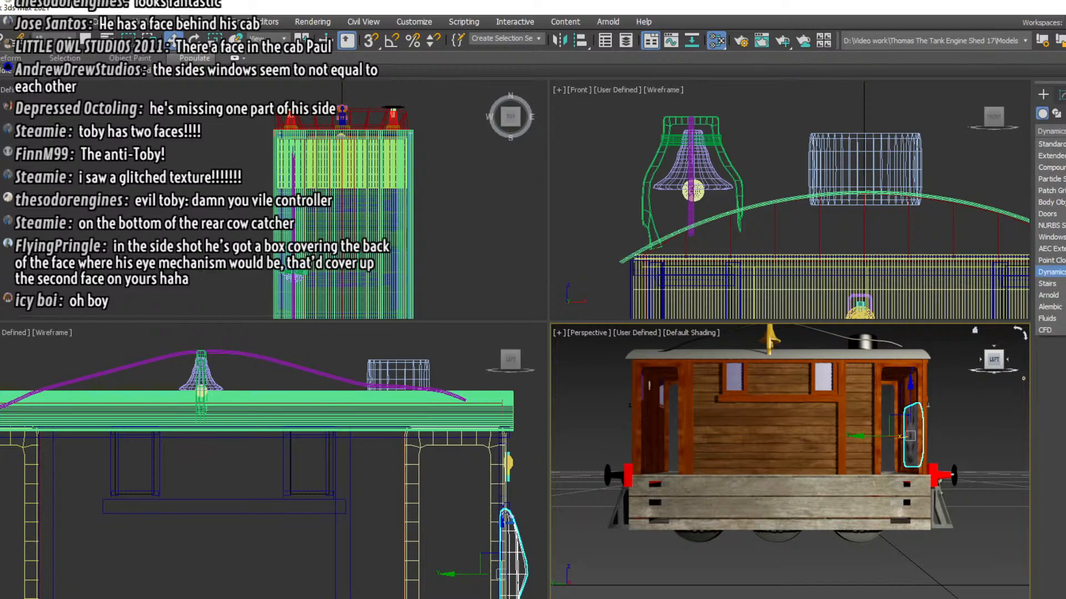
key(Escape)
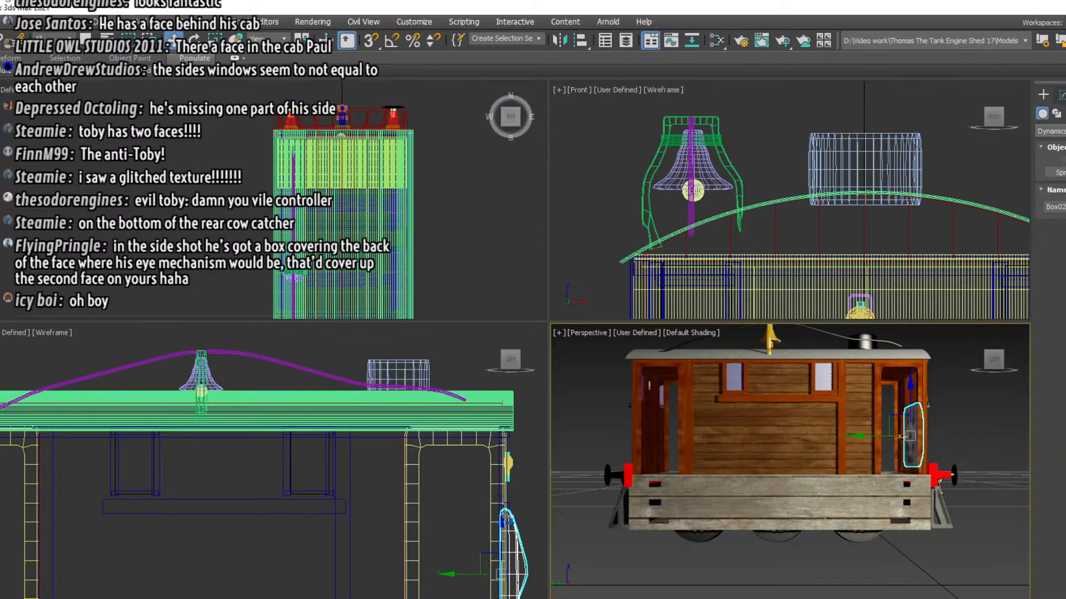
Place a text spline with the default text on the tram engine's wooden side wall in the side view
click(1057, 113)
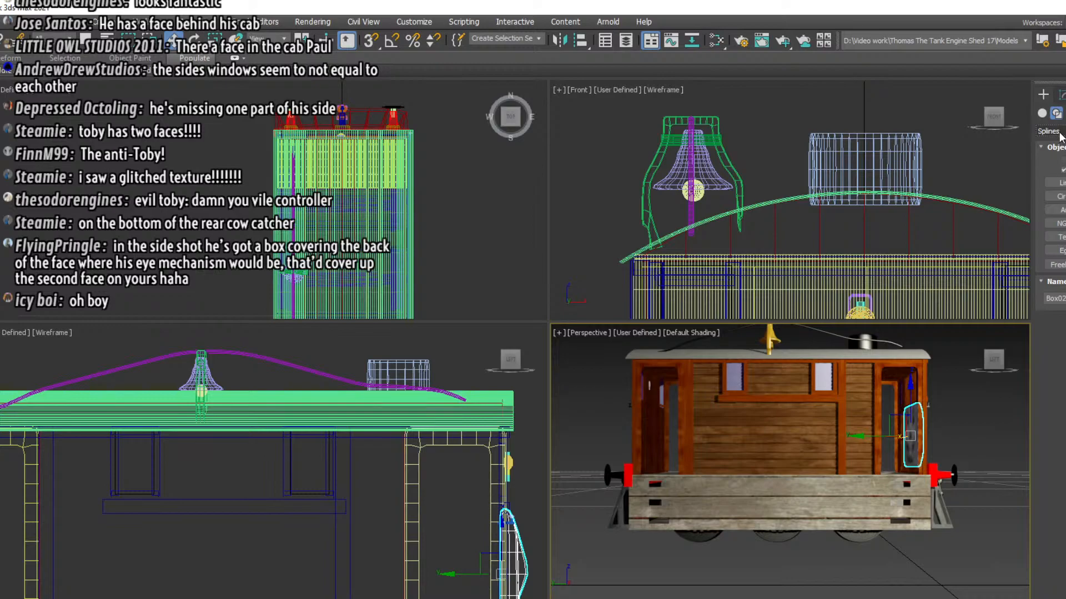
click(1059, 237)
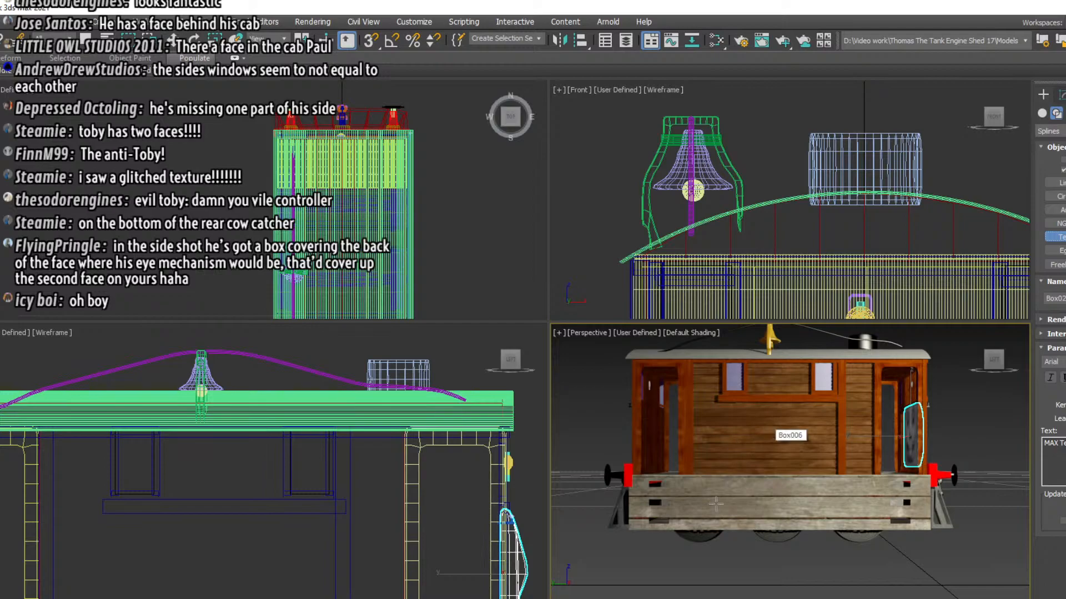
scroll(313, 550, down, 5)
scroll(311, 500, up, 6)
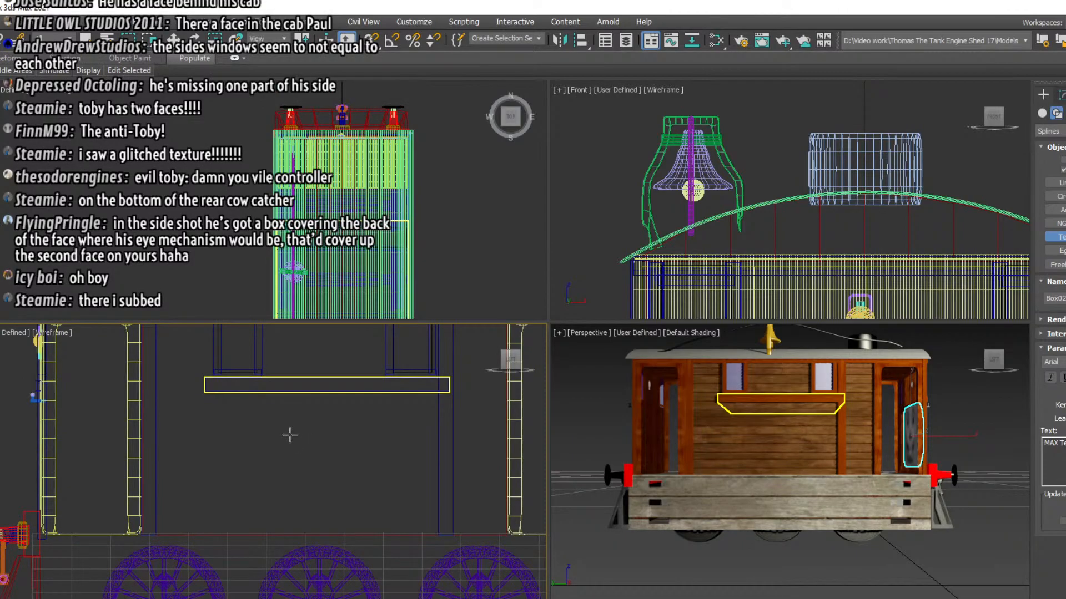
click(301, 450)
drag(301, 451, 346, 477)
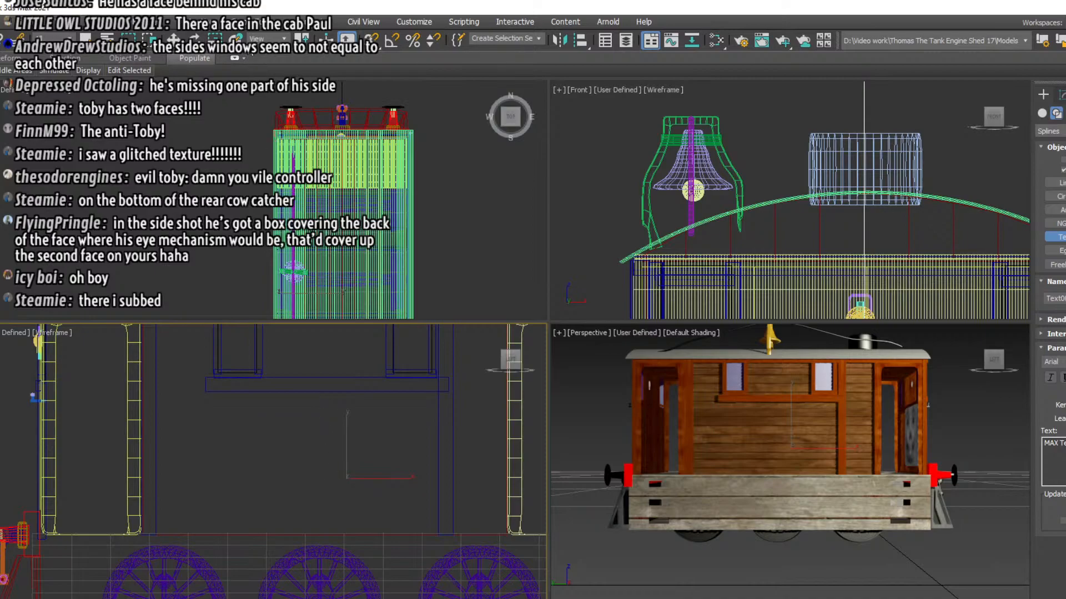
Try to scale the placed text object, then undo its scaling and creation
click(215, 40)
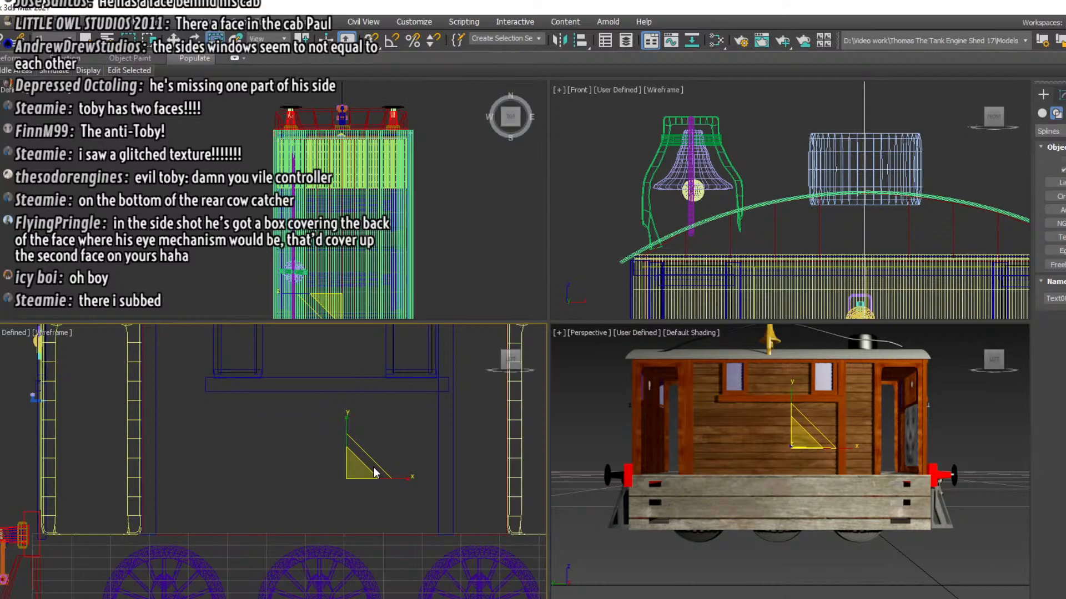
click(391, 437)
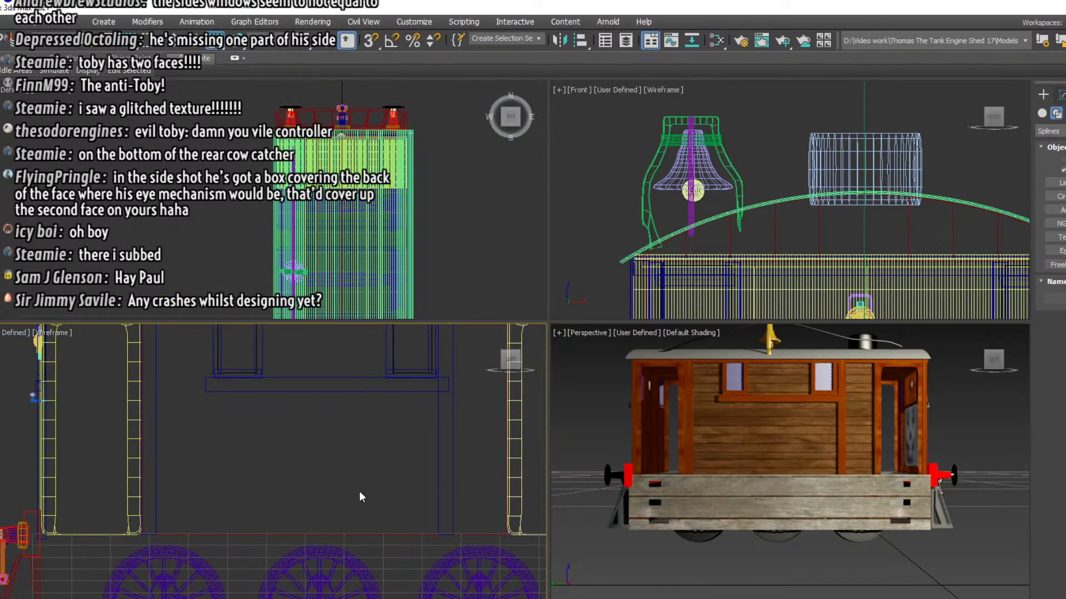
scroll(373, 211, down, 5)
scroll(365, 241, up, 5)
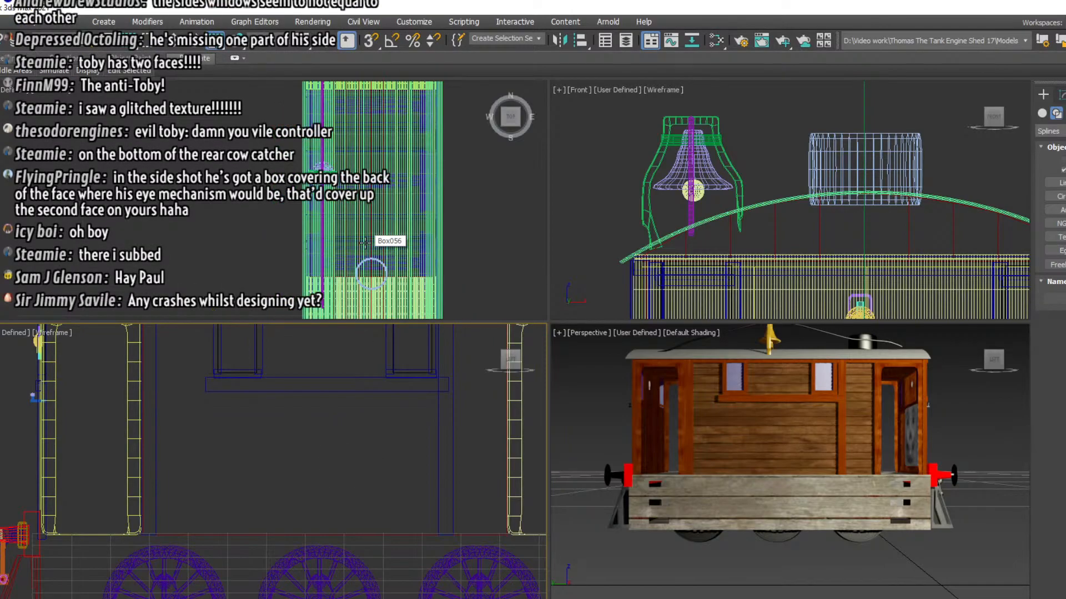
click(365, 240)
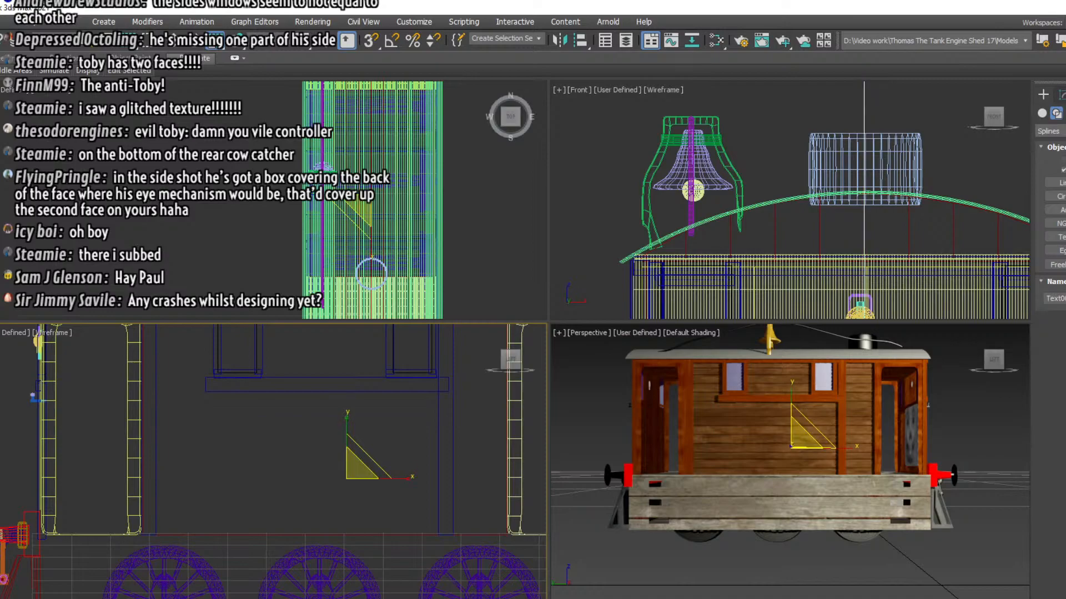
click(928, 406)
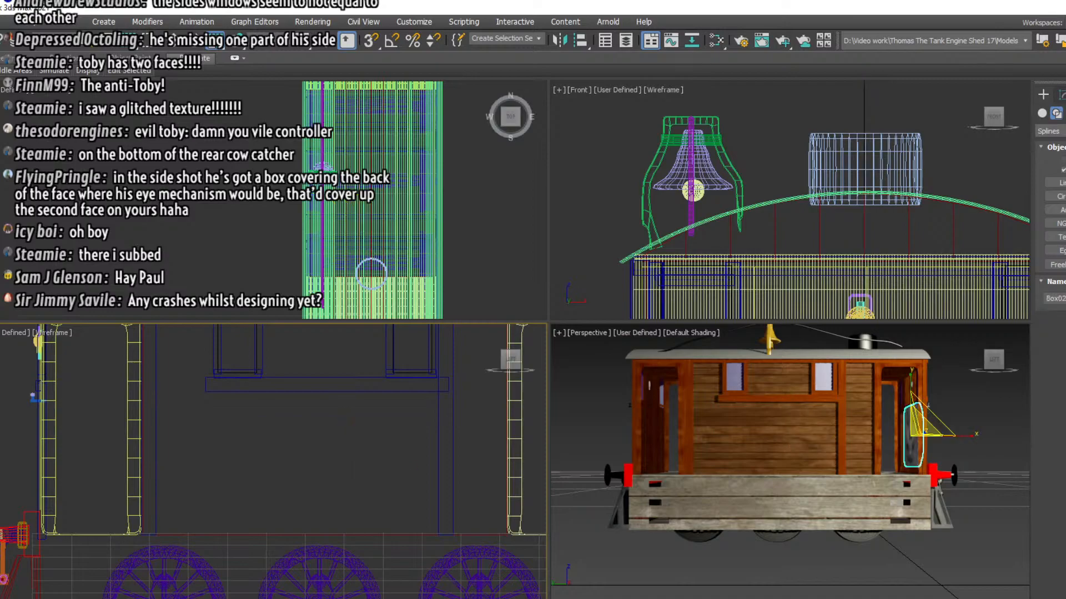
Place another text spline on the side wall, try to scale it uniformly, then delete it
click(567, 412)
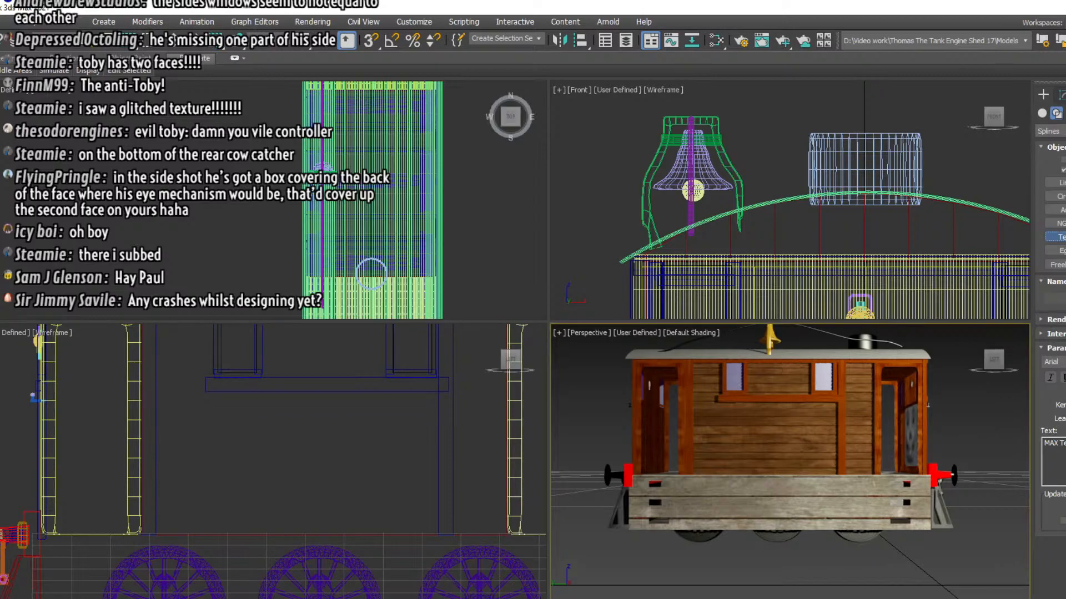
click(298, 448)
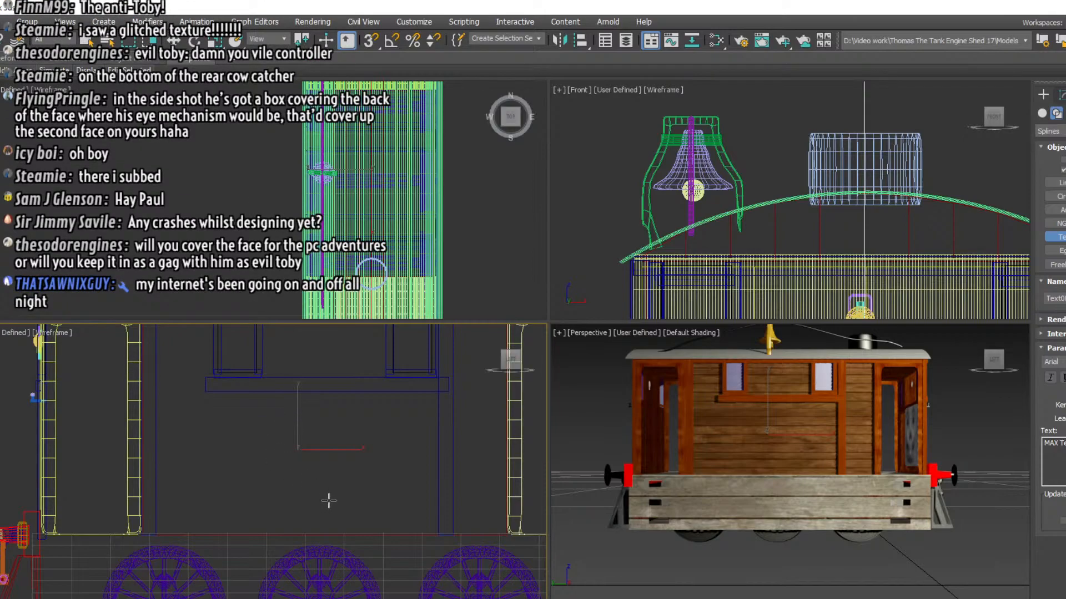
click(215, 42)
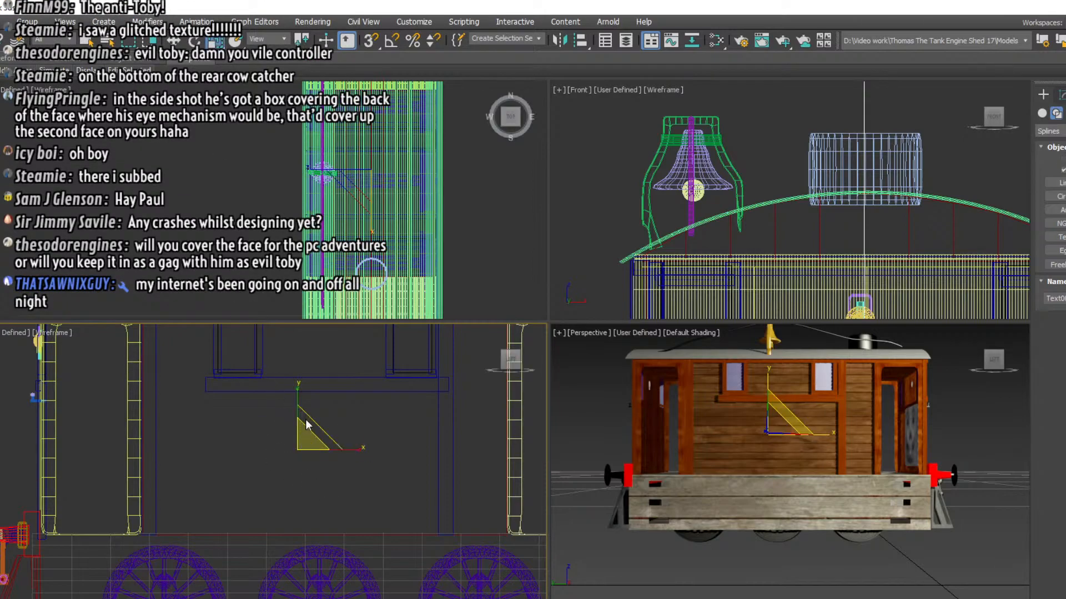
drag(306, 425, 90, 400)
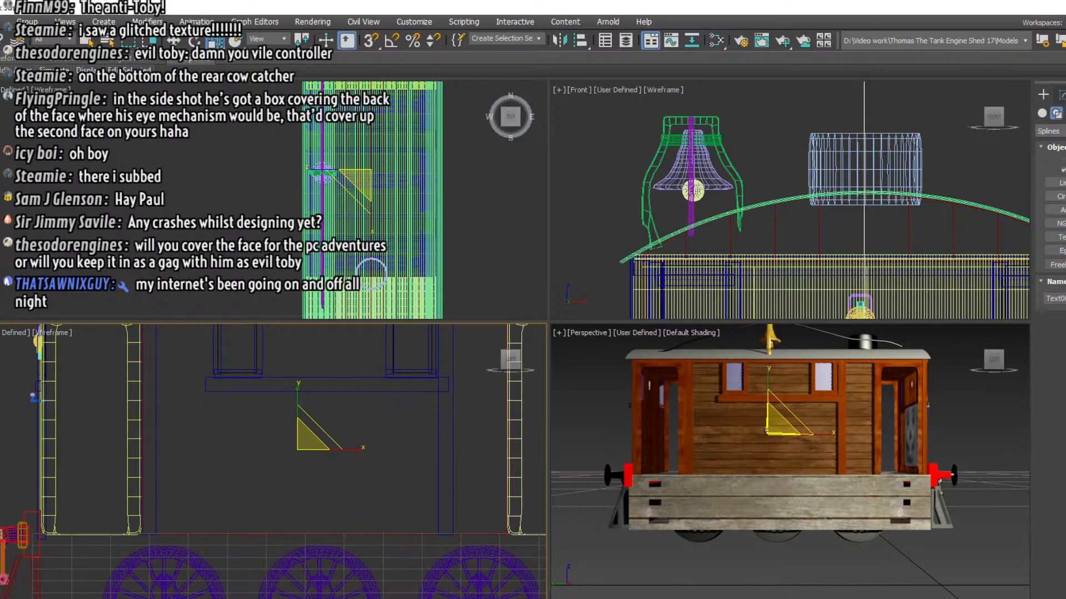
key(Delete)
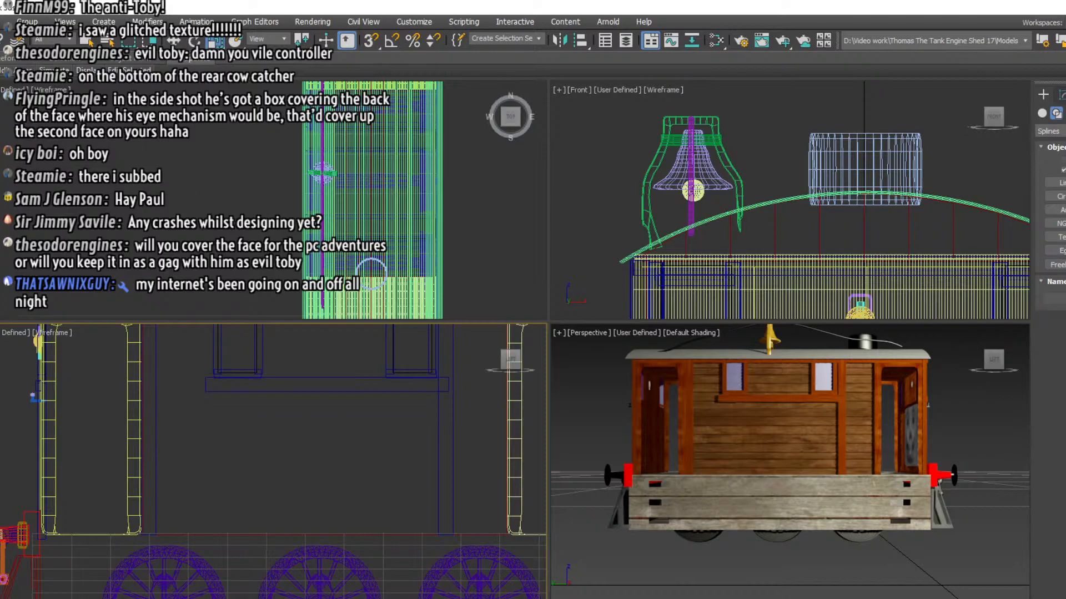
Create a text spline with the default text in the side view near the lower part of the side wall
click(1061, 239)
drag(243, 440, 383, 508)
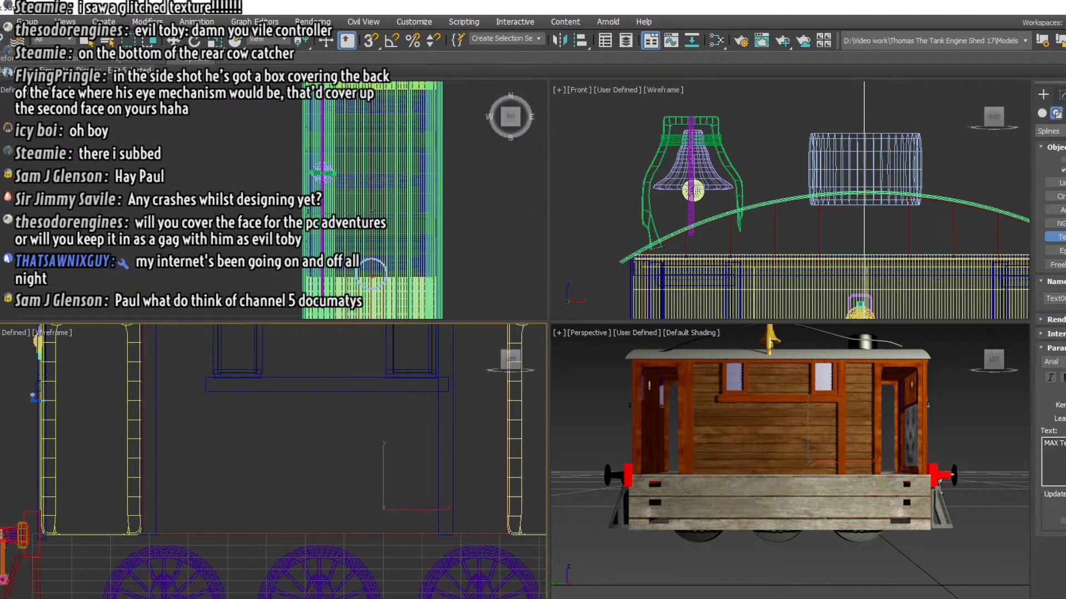
scroll(376, 509, up, 5)
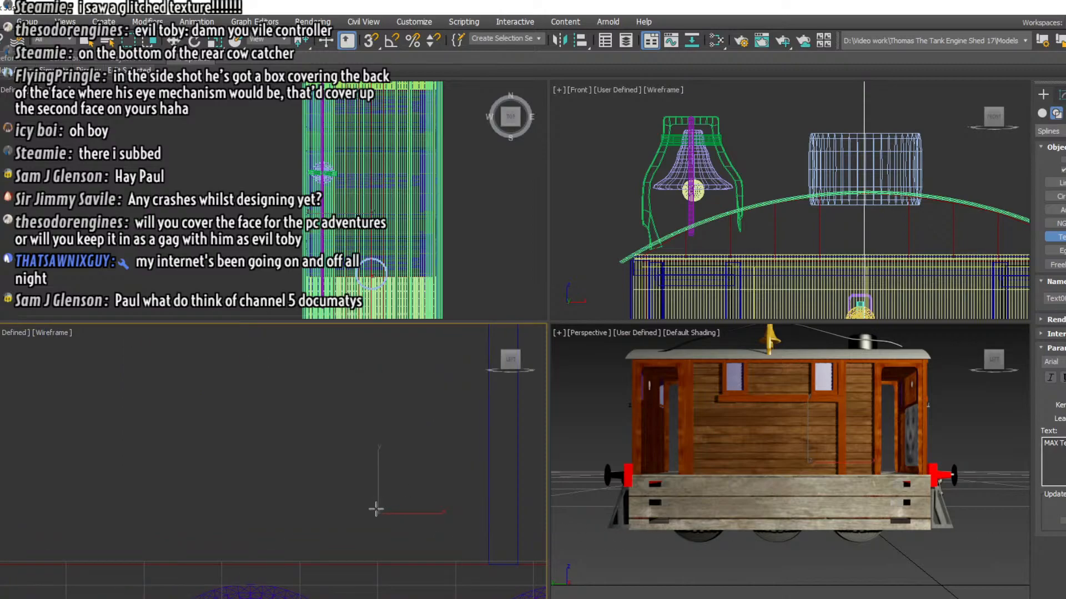
scroll(376, 509, up, 5)
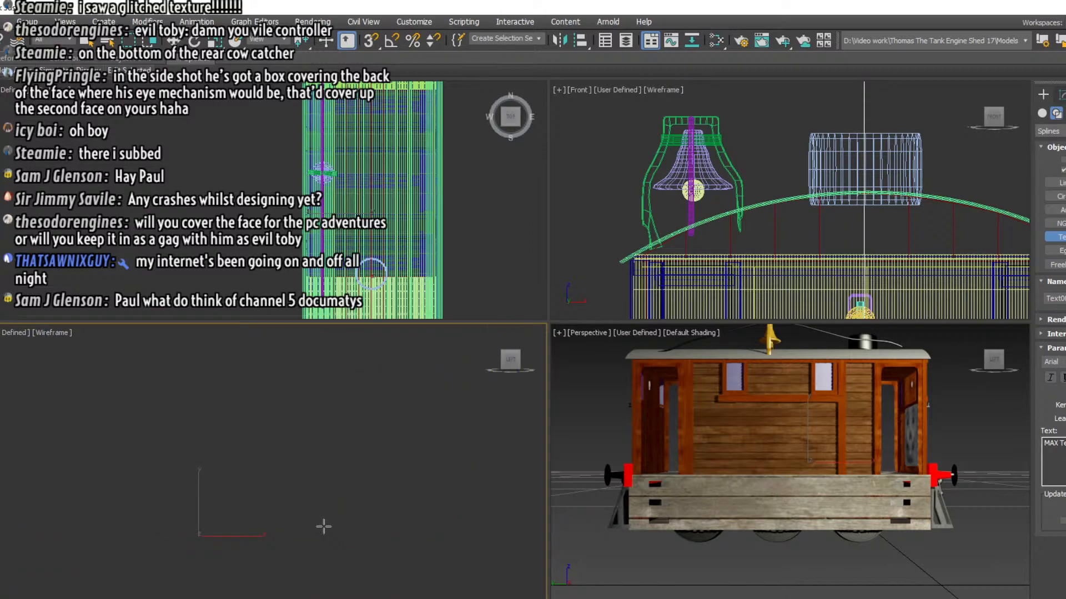
scroll(324, 526, down, 6)
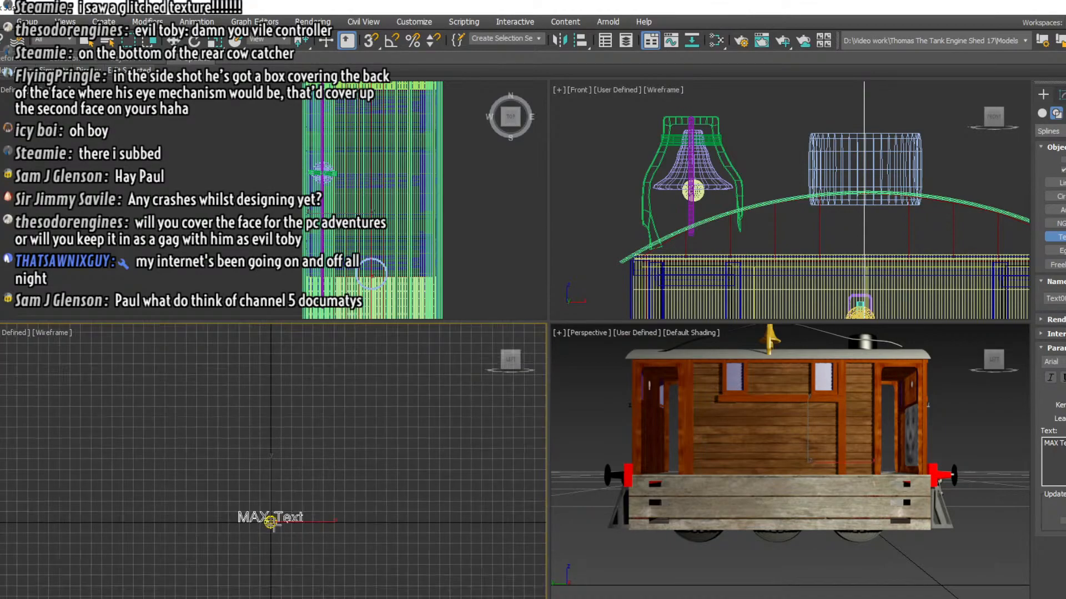
scroll(273, 525, down, 2)
scroll(273, 525, up, 10)
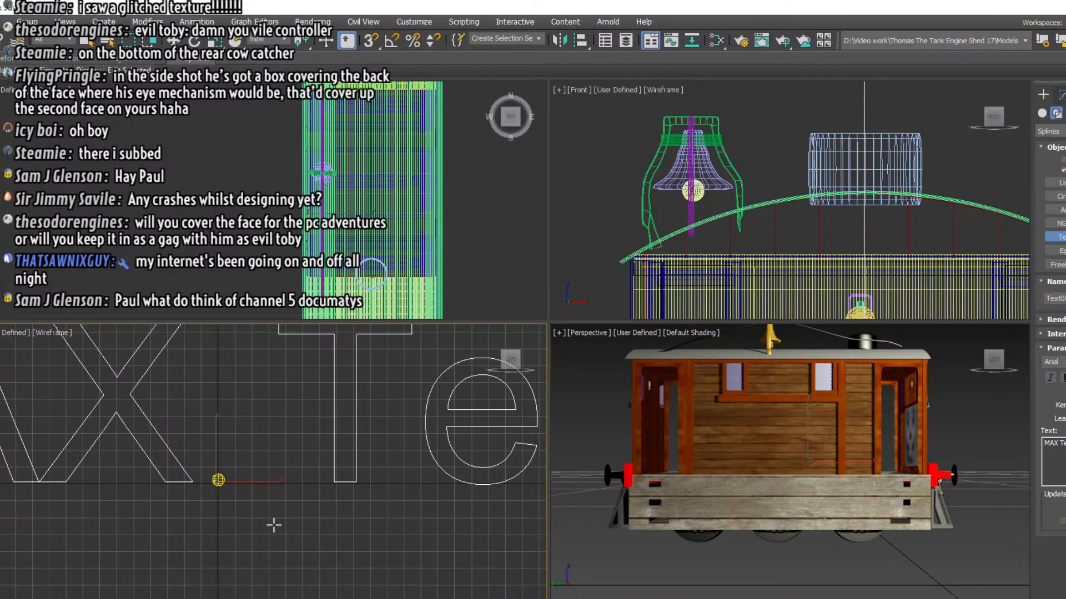
scroll(272, 525, down, 5)
scroll(268, 524, up, 3)
scroll(257, 522, down, 1)
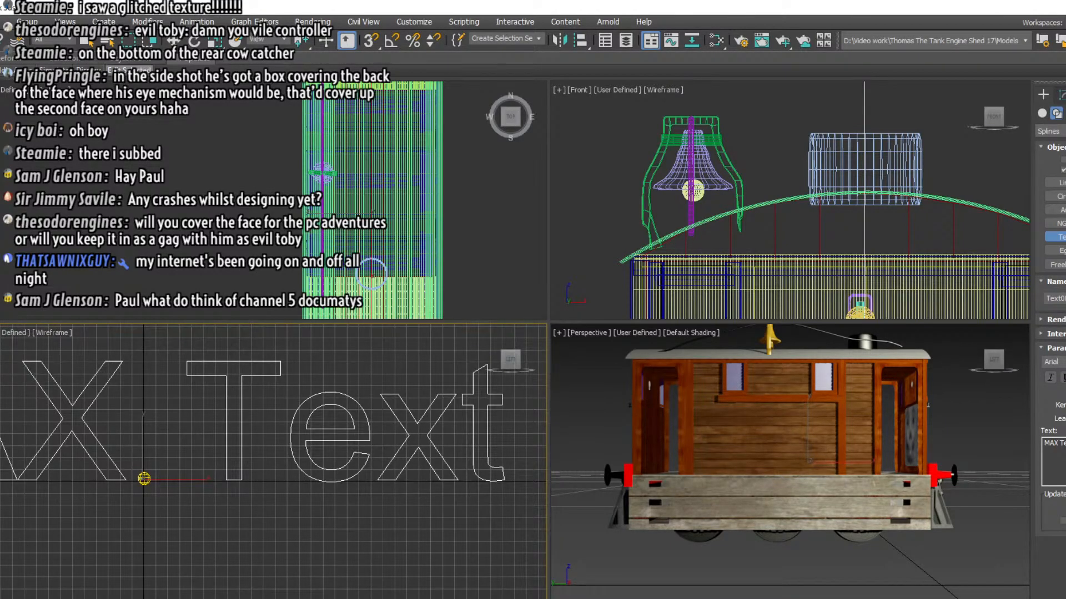
Scale the text down uniformly until it fits within the tram engine's side wall
click(215, 42)
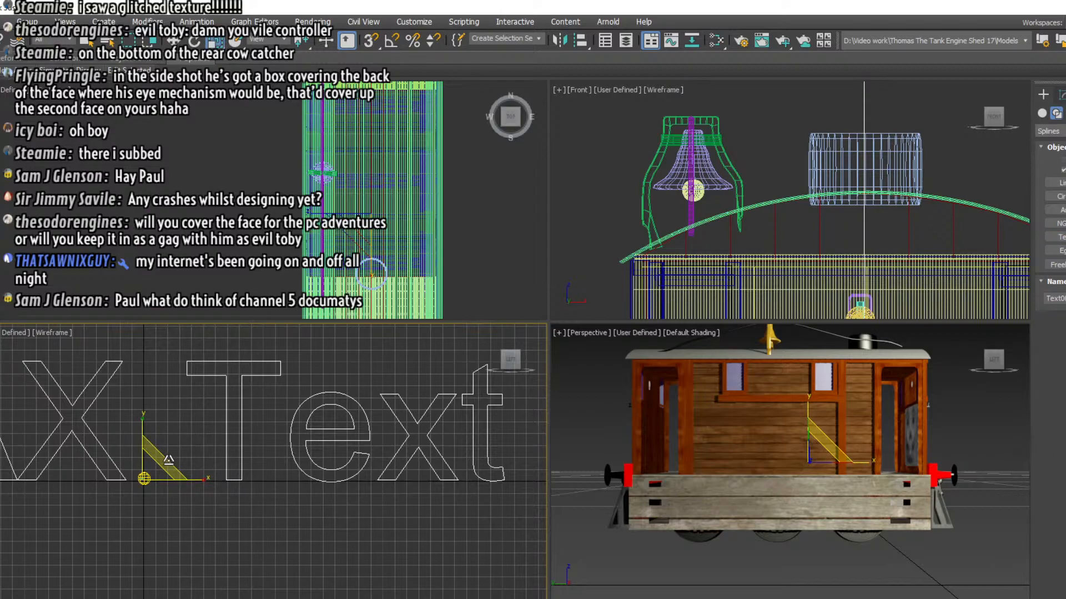
drag(168, 461, 147, 477)
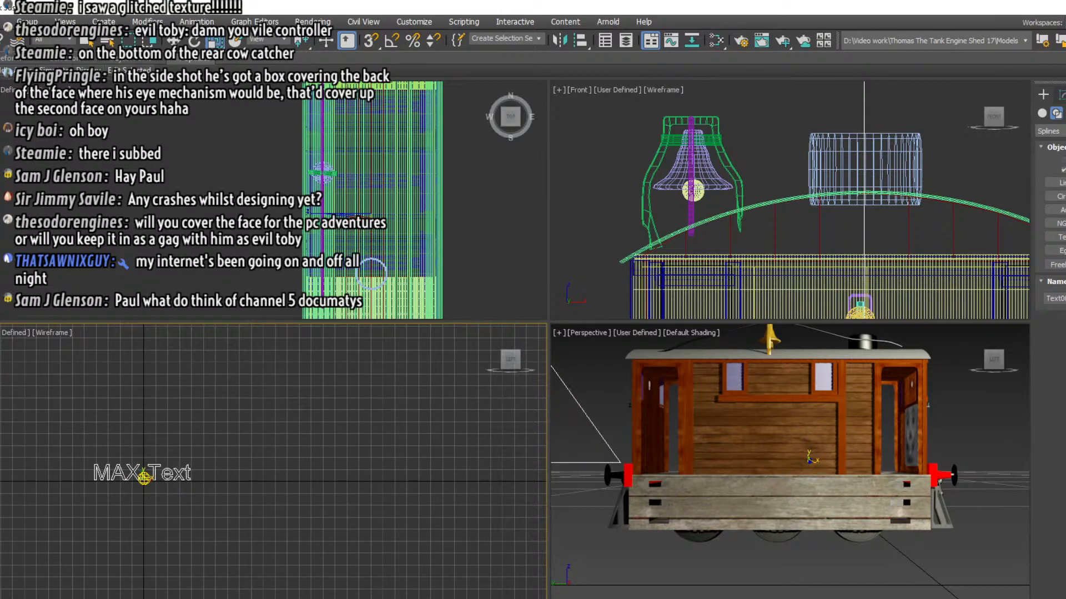
drag(11, 595, 117, 484)
scroll(105, 483, up, 6)
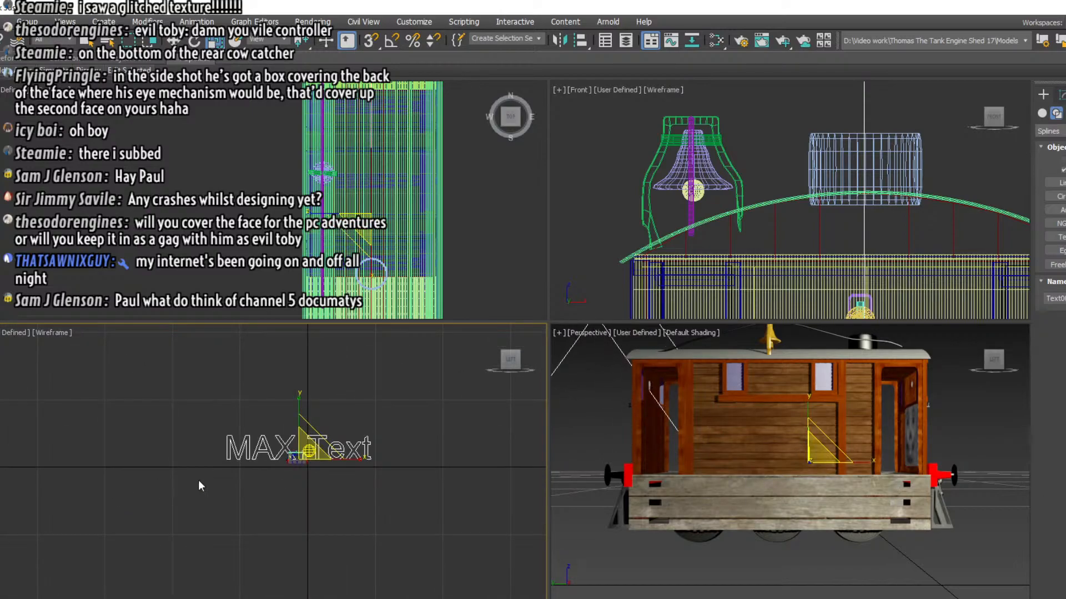
scroll(260, 432, up, 3)
drag(378, 489, 319, 535)
scroll(367, 483, up, 8)
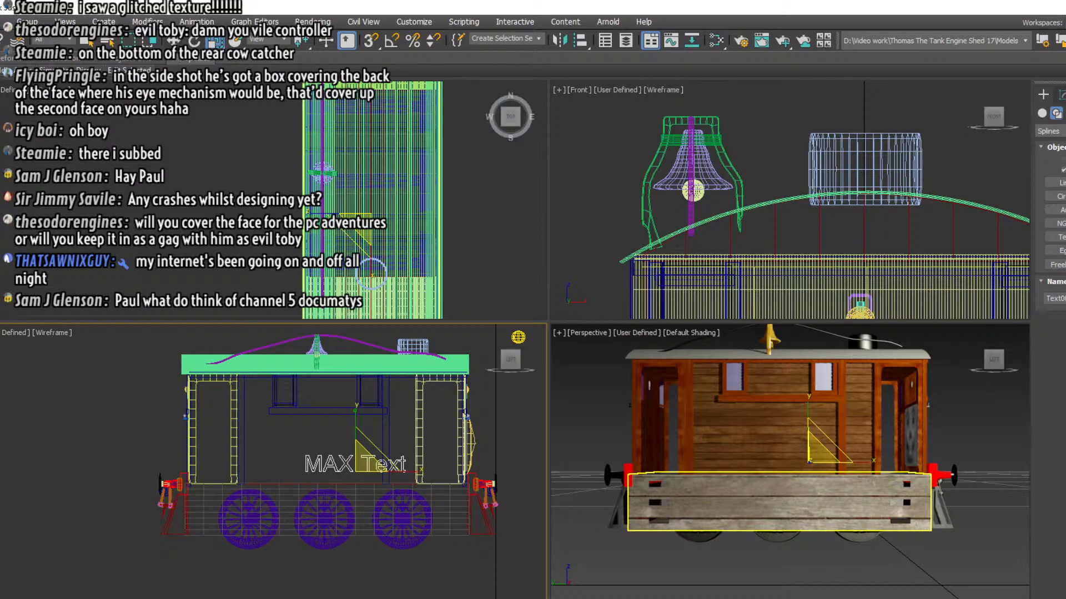
Move the text to the middle of the side wall and bring it out to the wall's outer surface
click(174, 40)
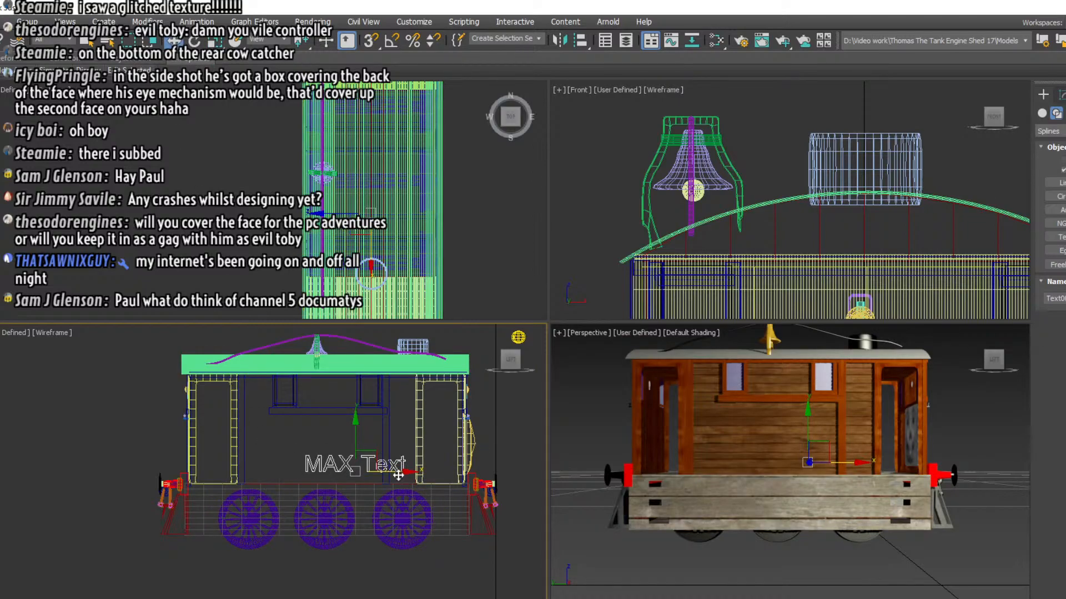
drag(397, 467, 327, 409)
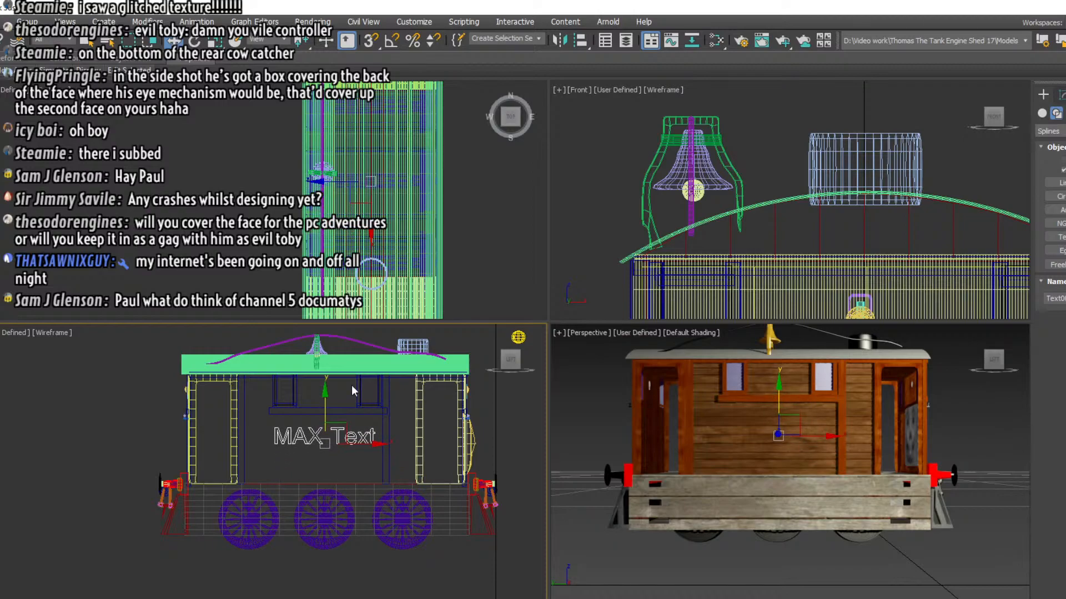
scroll(623, 233, down, 5)
middle_drag(623, 232, 626, 145)
drag(730, 218, 670, 222)
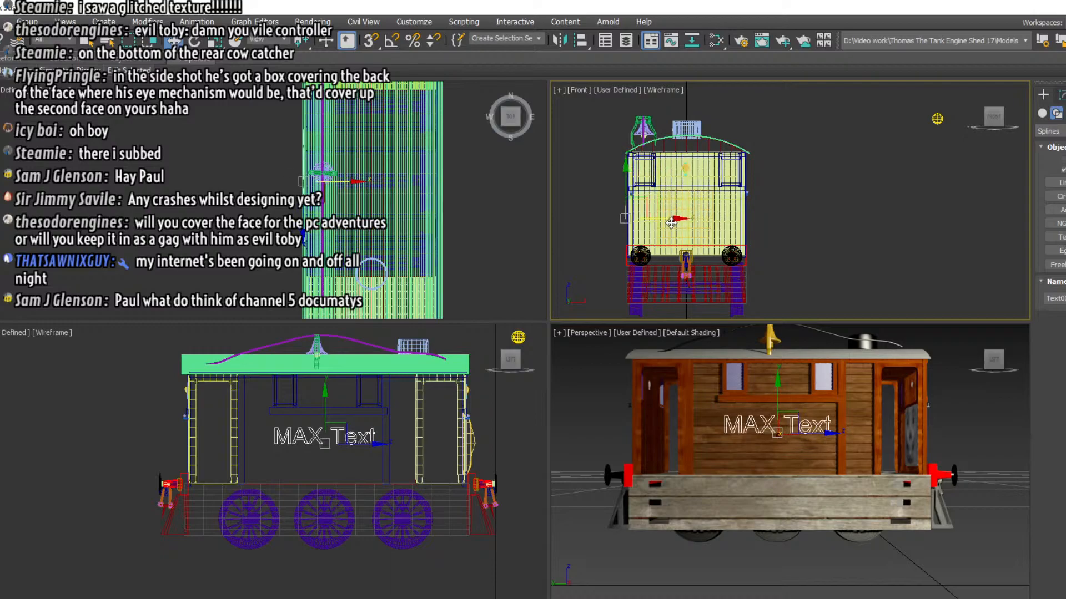
Change the text to 7 and centre the number on the side wall below the horizontal ledge
click(1056, 111)
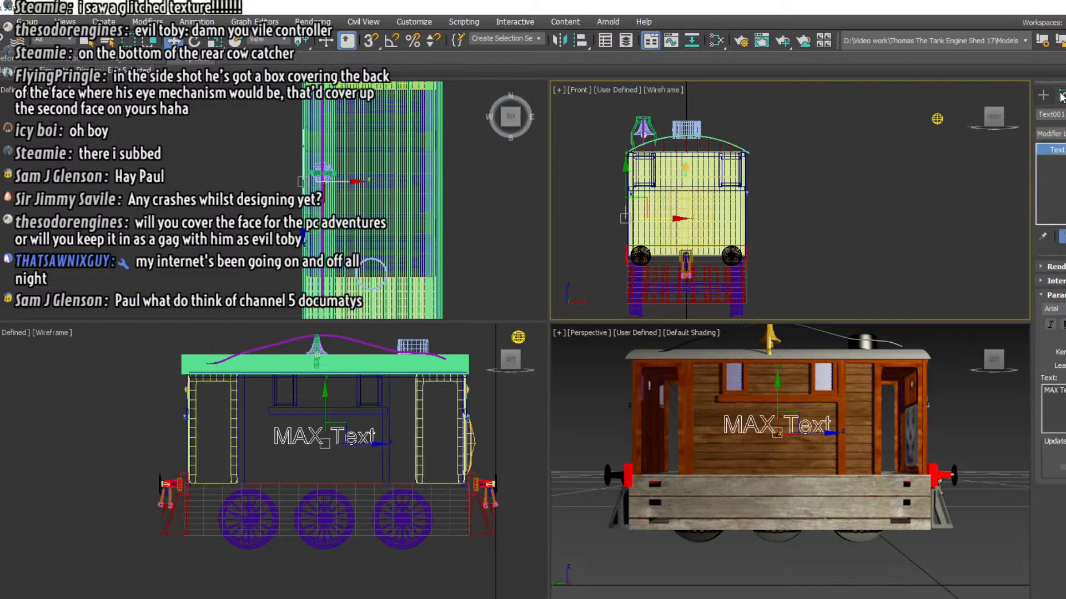
drag(1062, 390, 1044, 391)
text(7)
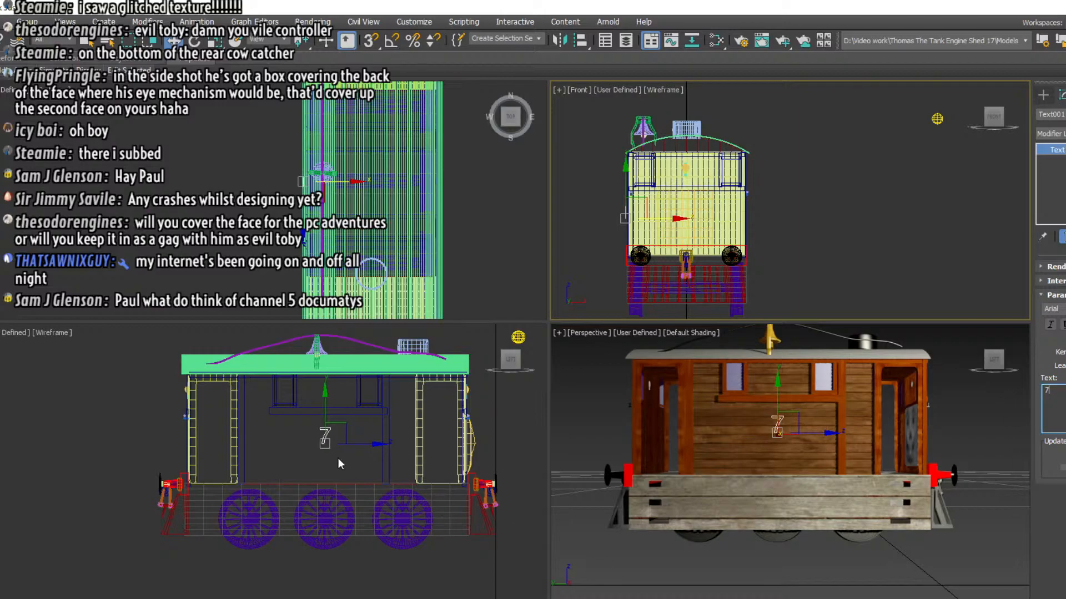
click(329, 410)
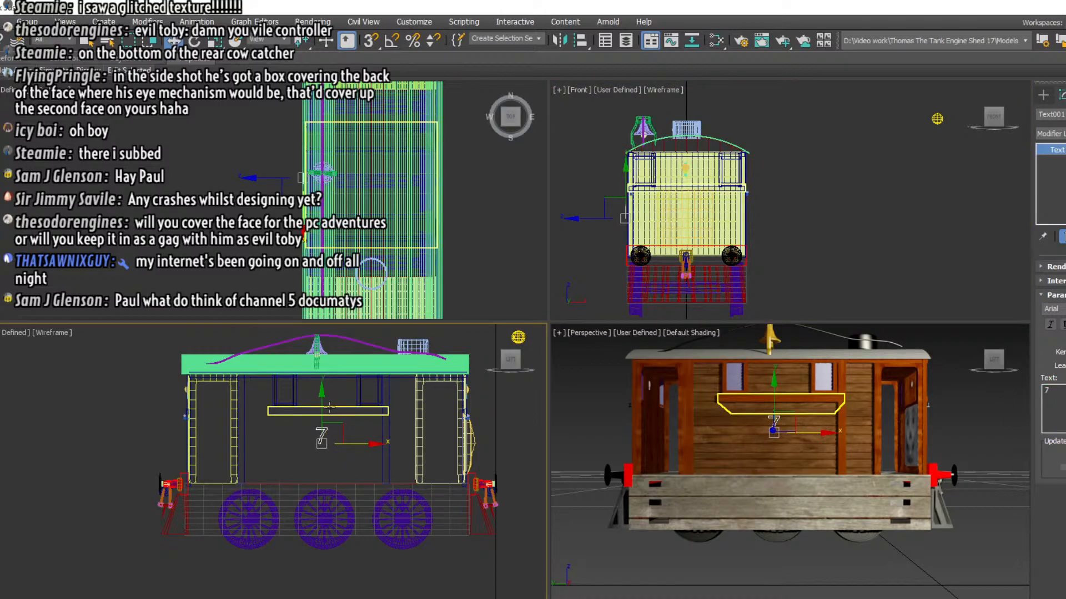
drag(322, 401, 322, 406)
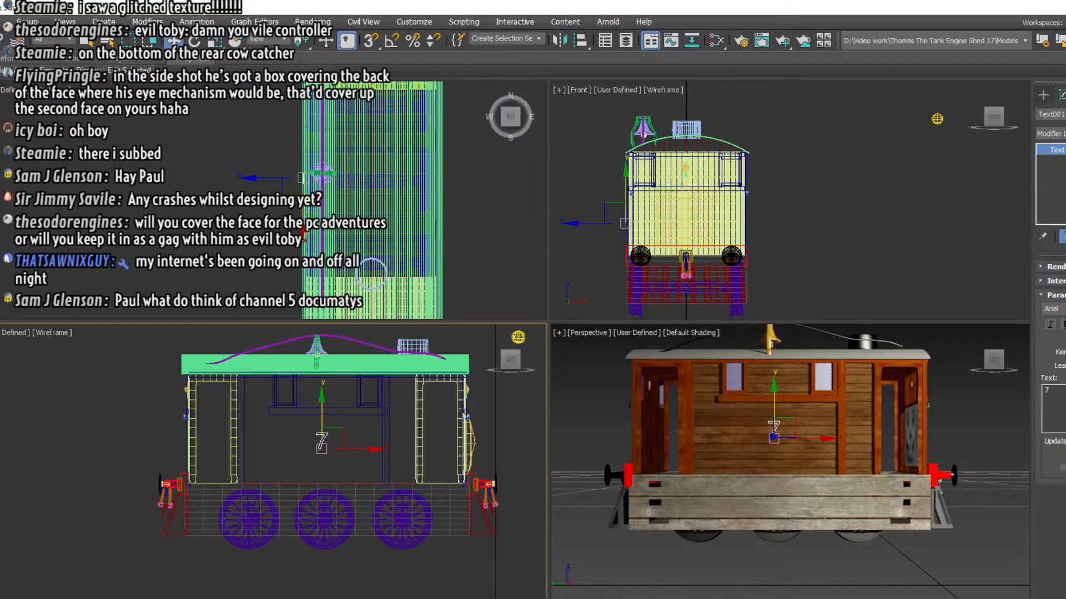
Apply a Bevel modifier to the number 7 on the side wall
click(1051, 133)
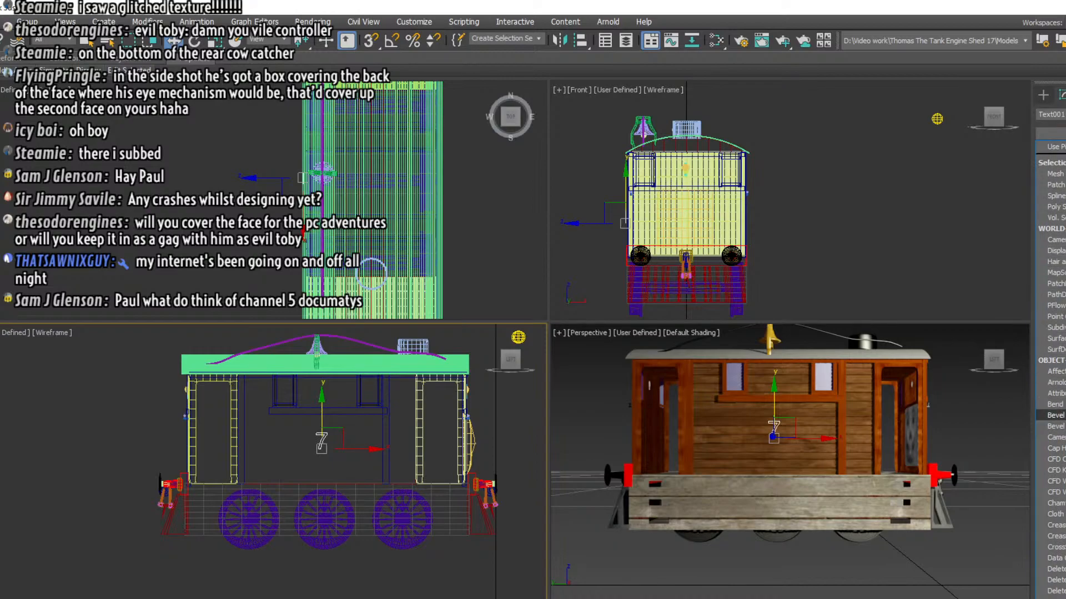
click(1054, 415)
scroll(767, 441, up, 6)
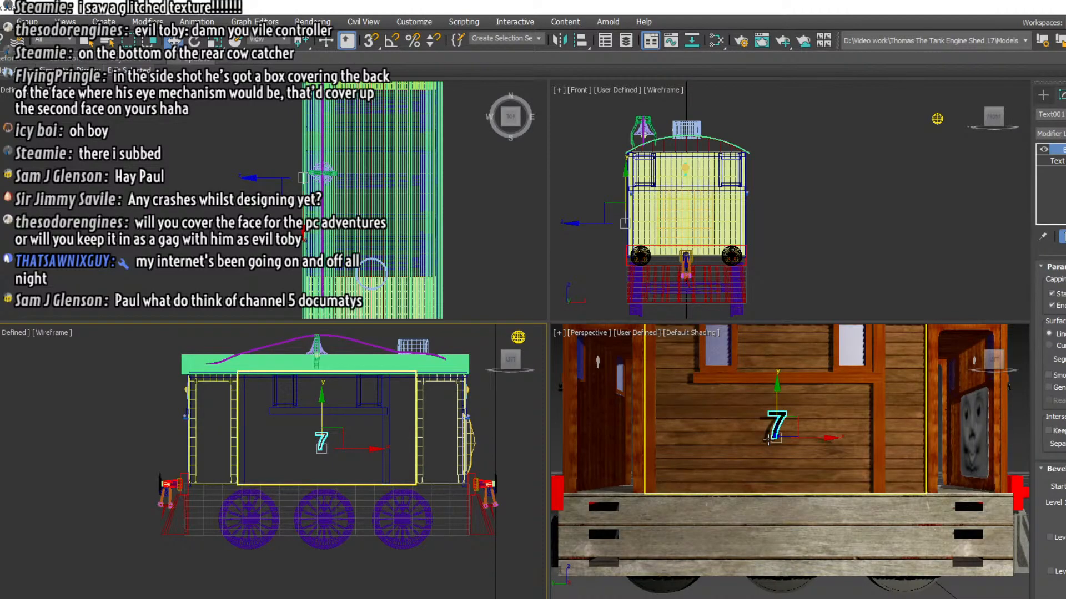
Apply a red material to the number 7 on the side wall
click(816, 244)
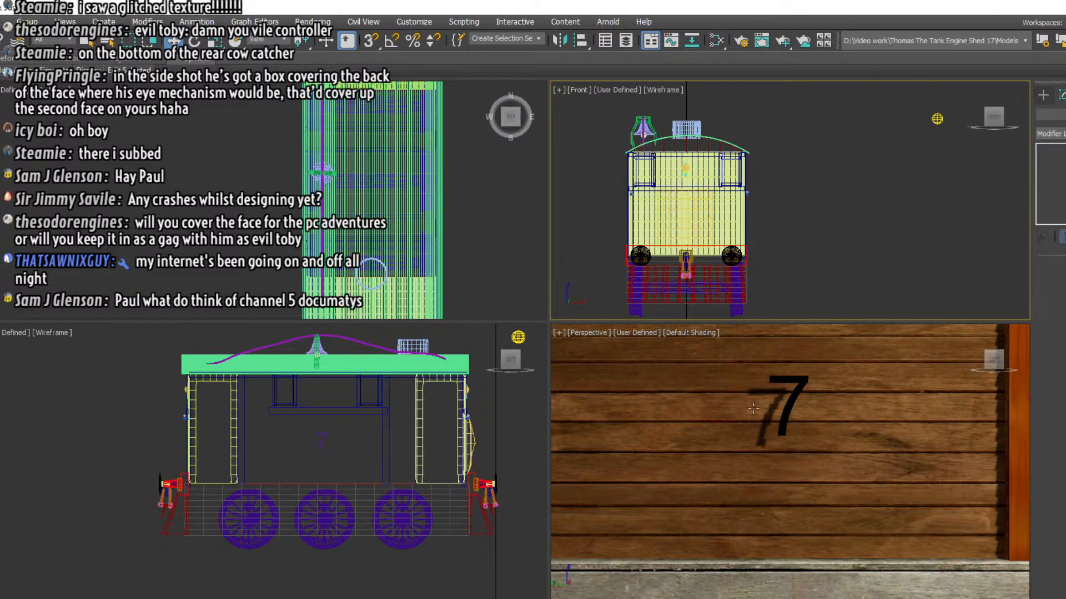
click(780, 425)
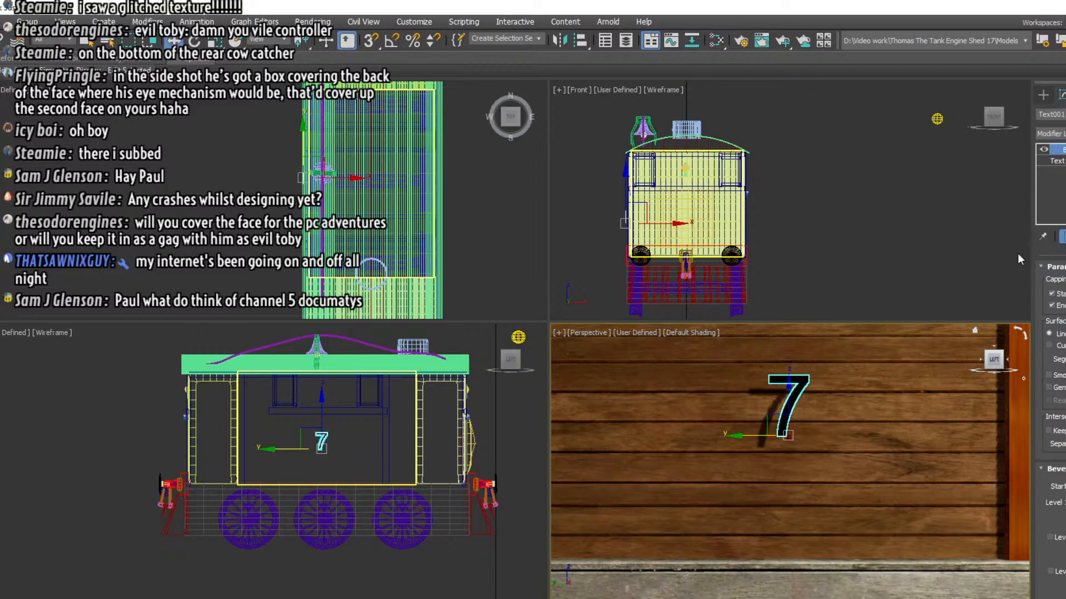
right_click(985, 264)
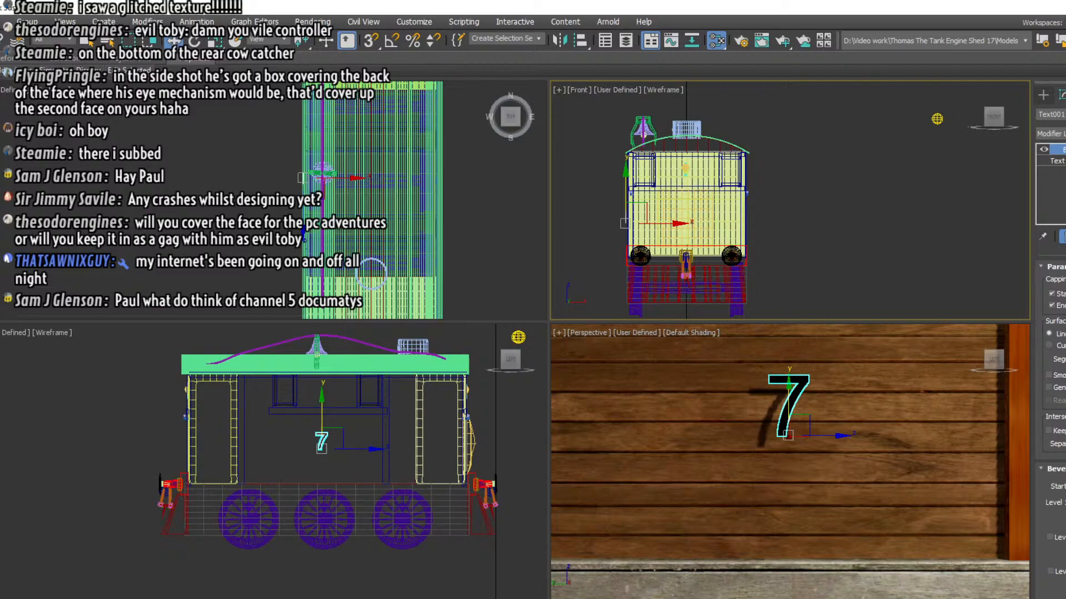
drag(380, 87, 417, 88)
click(405, 138)
click(393, 199)
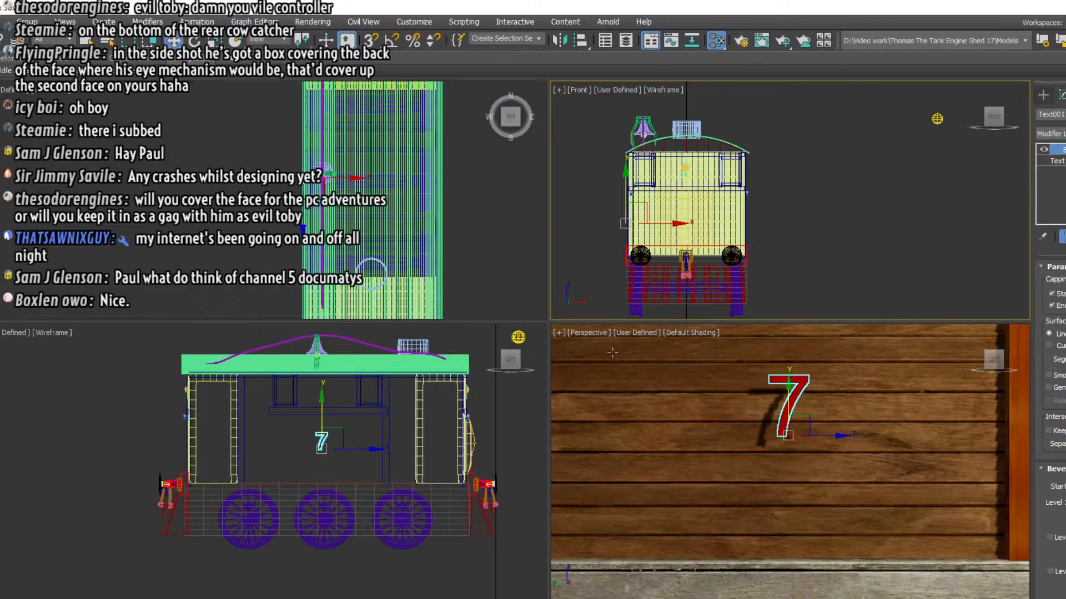
Scale the red 7 up uniformly so it fills more of the side wall below the ledge
click(217, 42)
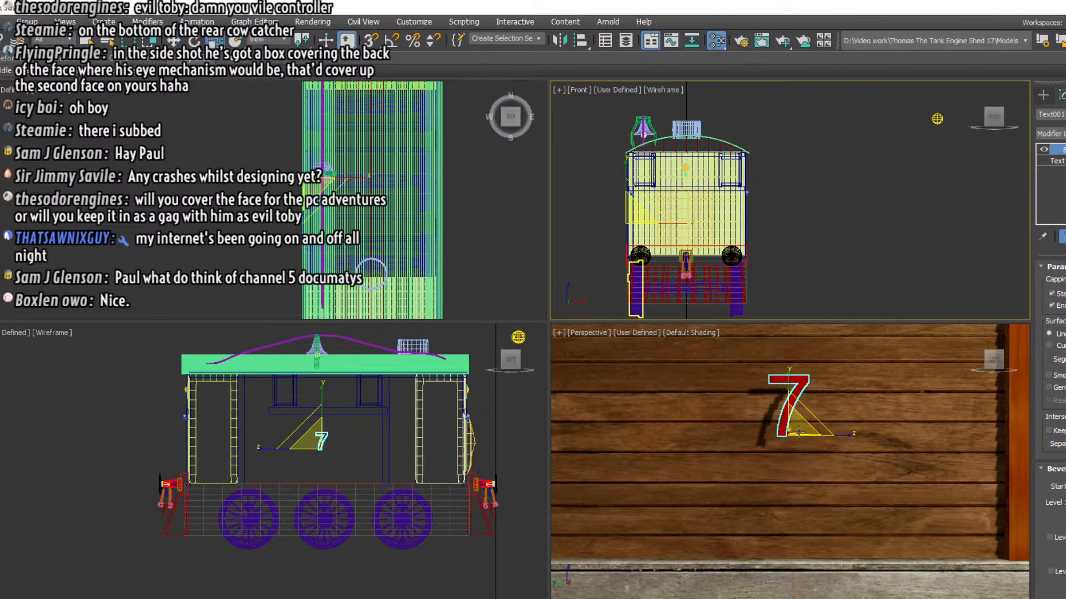
click(799, 413)
drag(781, 426, 783, 467)
key(w)
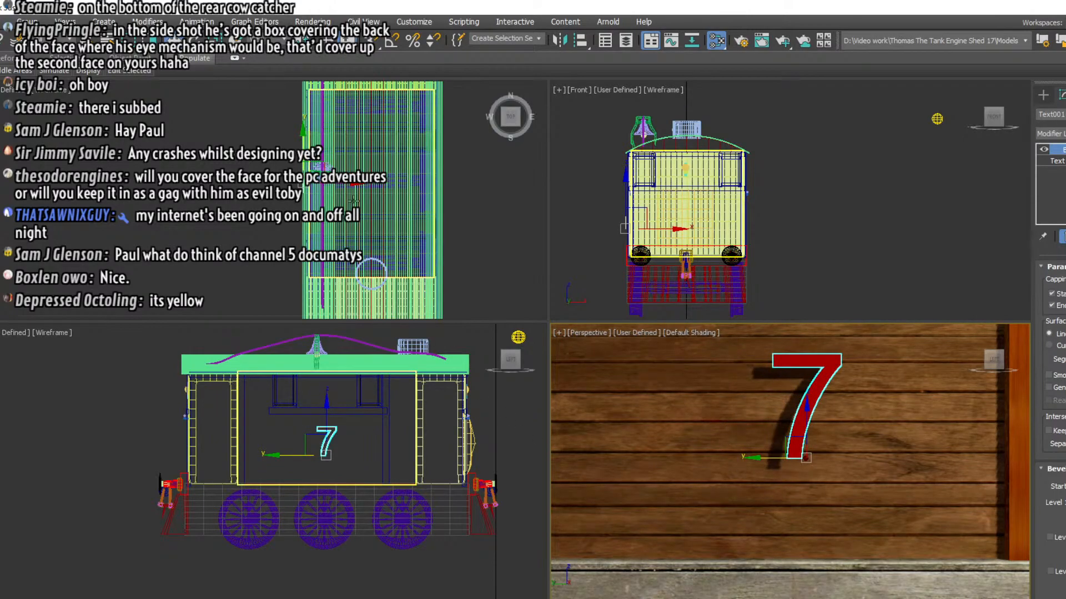
Move the red 7 slightly inward so it sits against the side wall's surface
scroll(351, 200, up, 3)
right_click(289, 166)
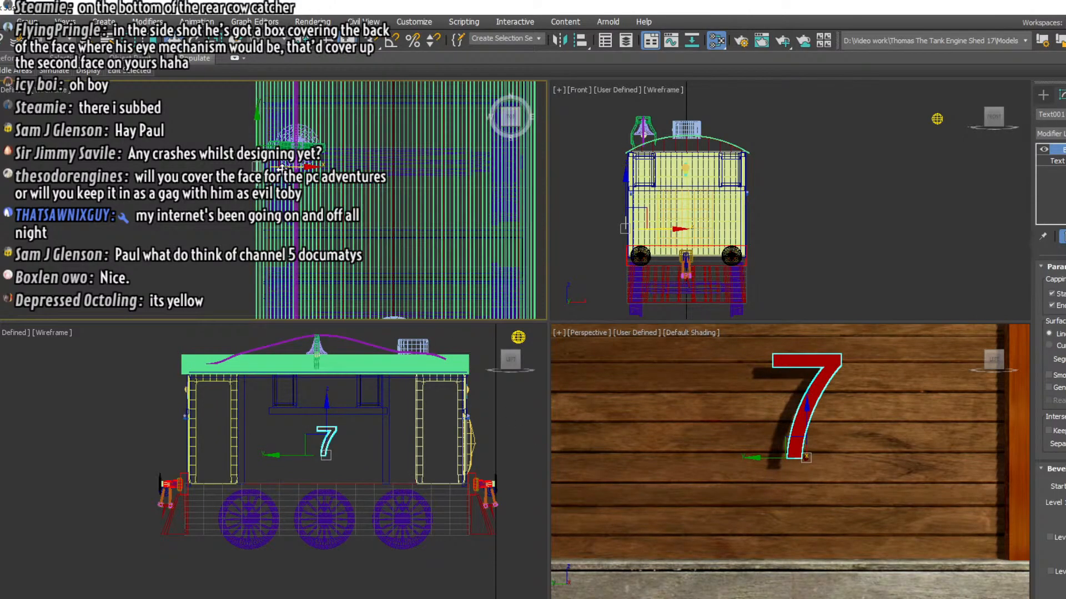
drag(282, 168, 292, 167)
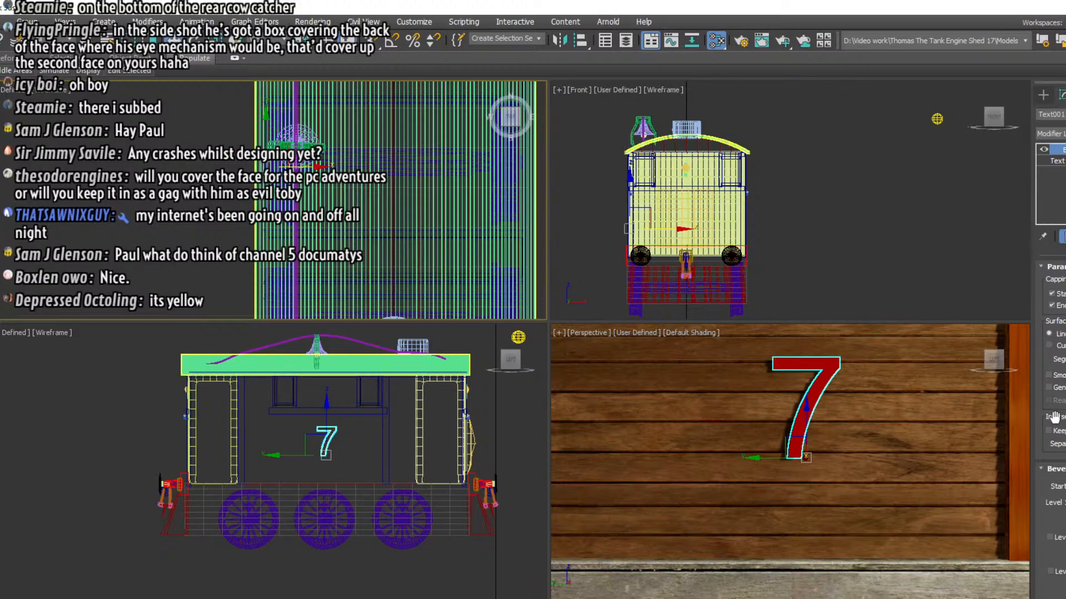
Thicken the 7's Bevel outline slightly and try out large extrusion heights in both directions
scroll(1055, 419, down, 1)
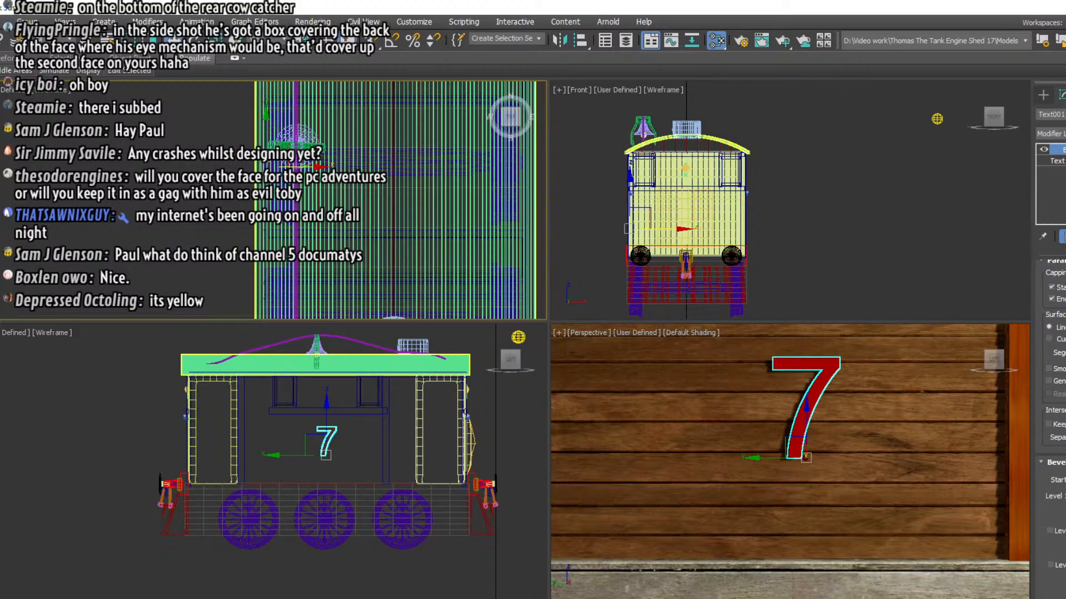
mouse_move(1065, 480)
mouse_down()
mouse_move(1065, 455)
mouse_move(1065, 494)
mouse_move(1065, 480)
mouse_up()
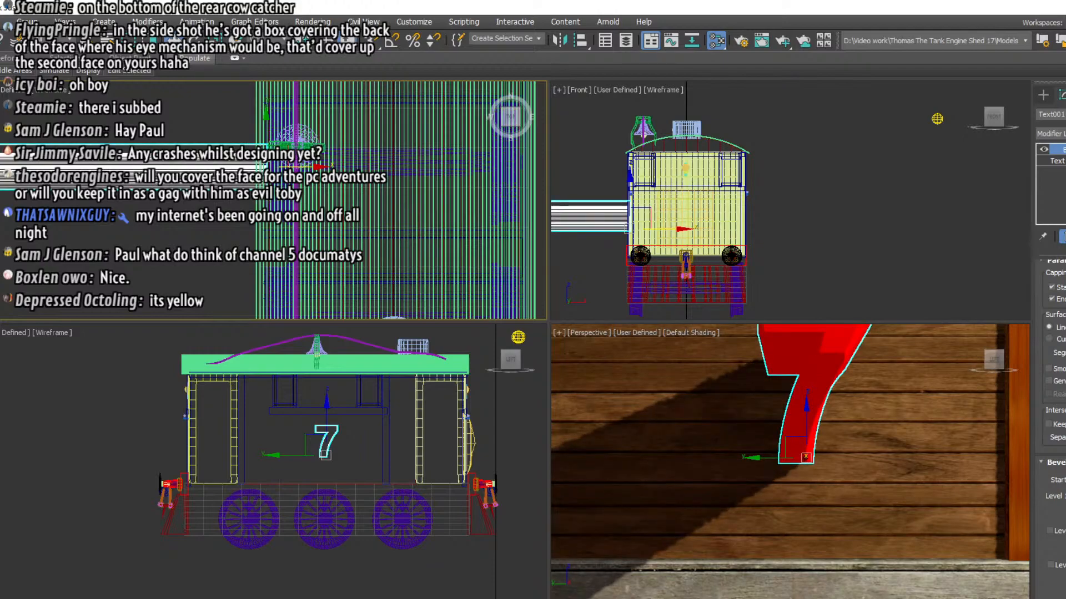
key(ctrl+z)
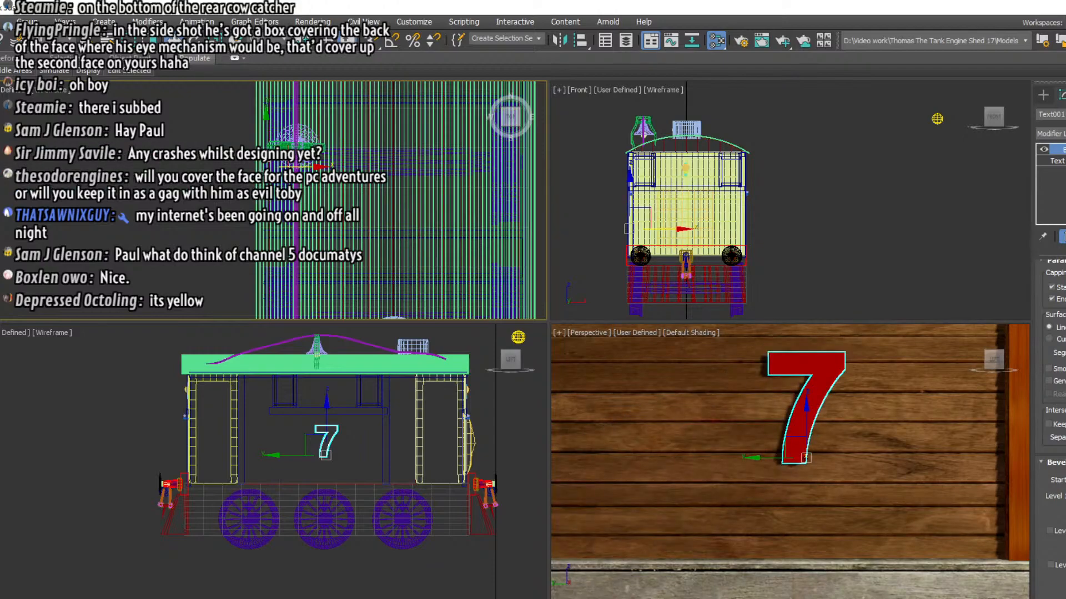
key(ctrl+y)
key(ctrl+z)
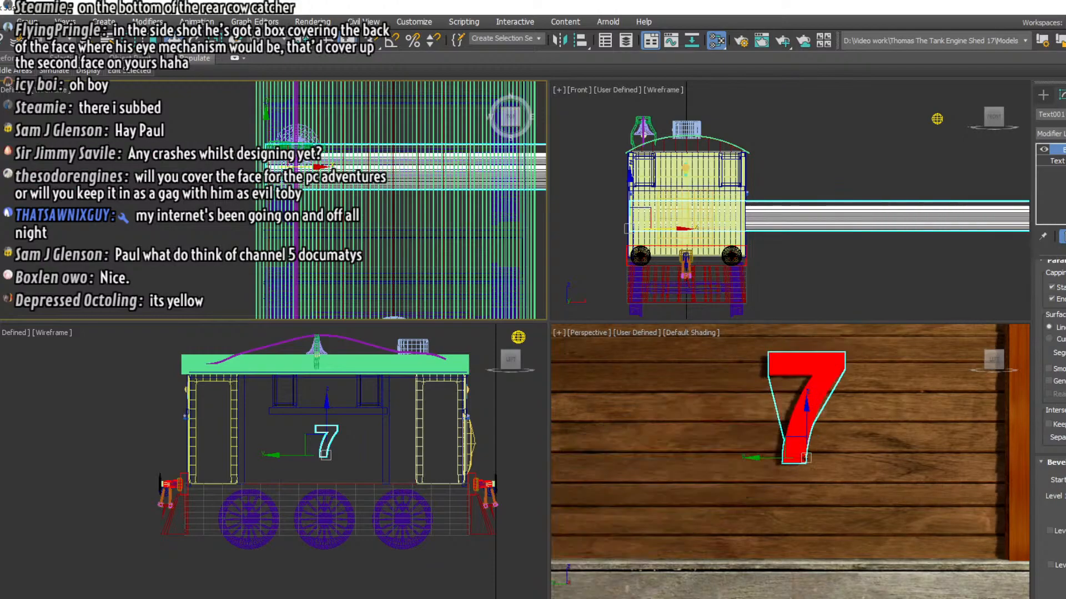
key(ctrl+y)
mouse_move(1065, 488)
mouse_down()
mouse_move(1065, 522)
mouse_move(1065, 493)
mouse_move(1065, 504)
mouse_up()
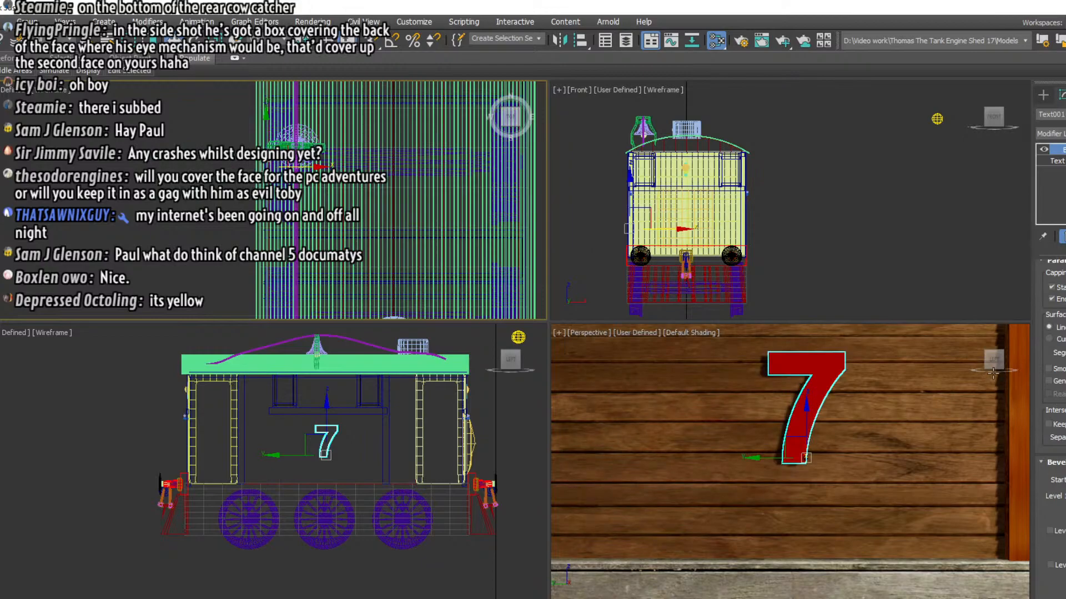
Adjust the Bevel height so the red 7 stands out from the side wall with a moderate depth
drag(993, 360, 1020, 473)
drag(1065, 507, 1065, 494)
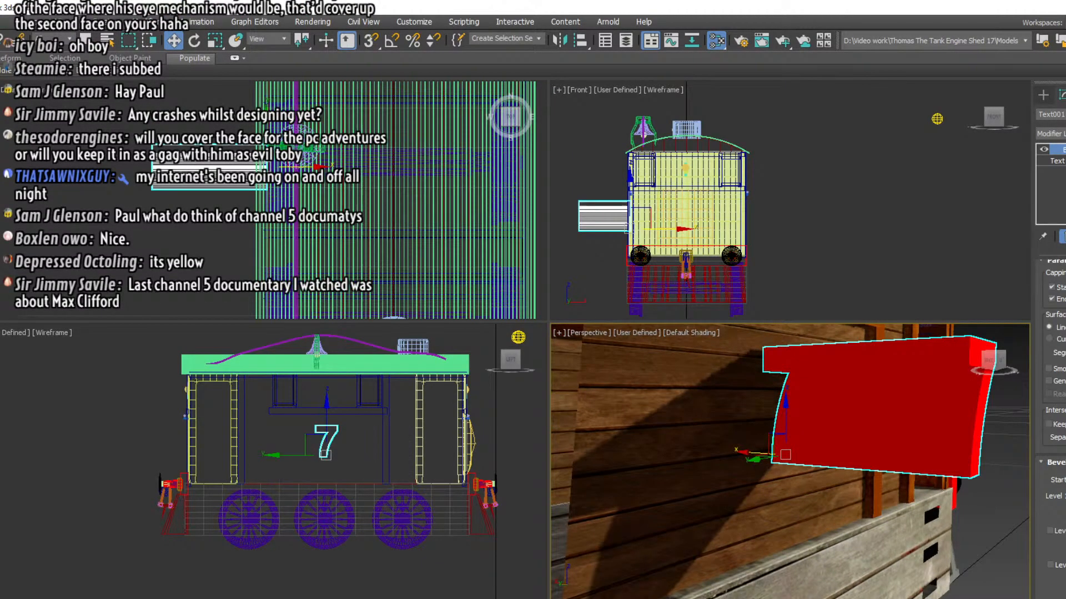
key(ctrl+z)
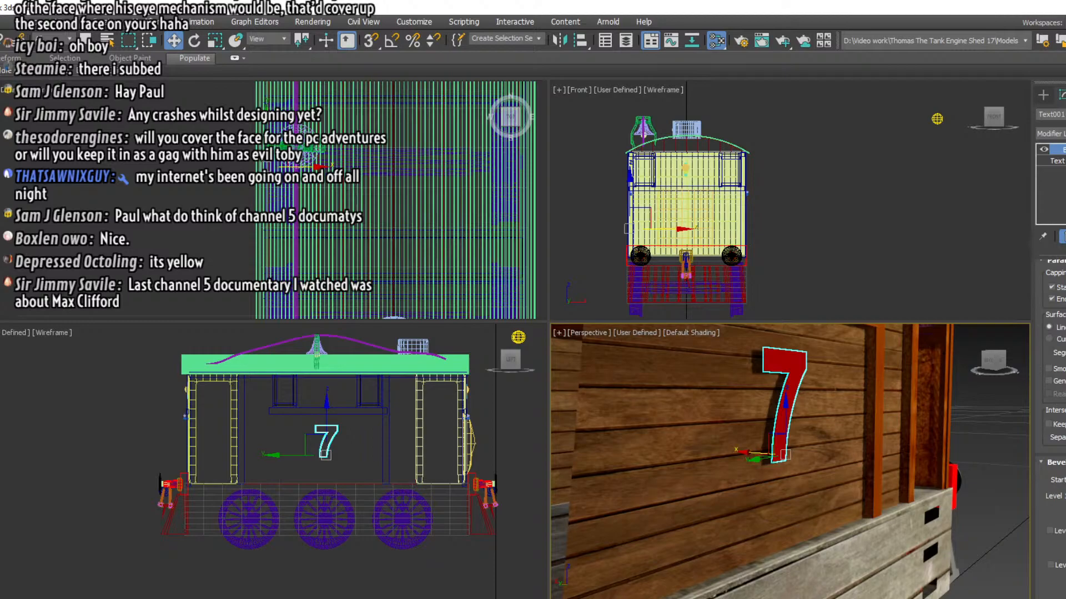
click(907, 258)
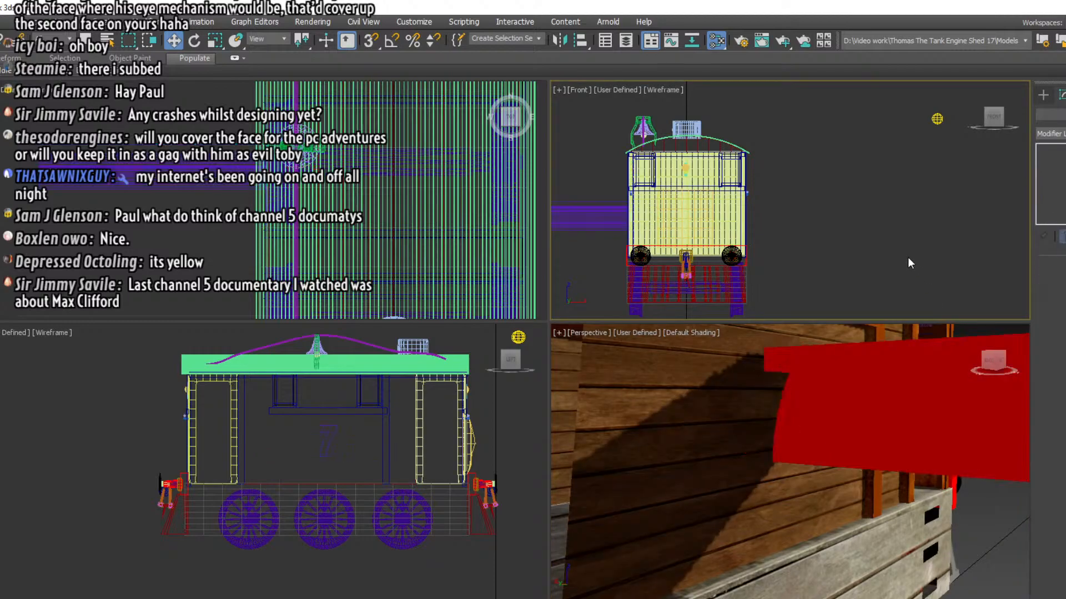
click(879, 402)
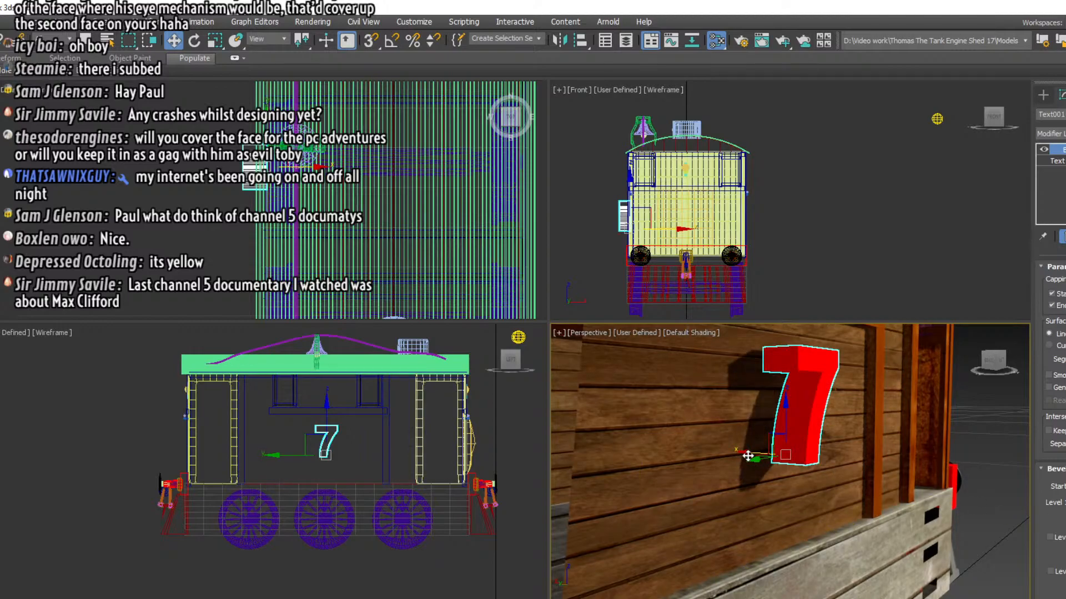
Sink the red 7 partly into the side wall and clone it in place as an independent copy
drag(749, 456, 714, 456)
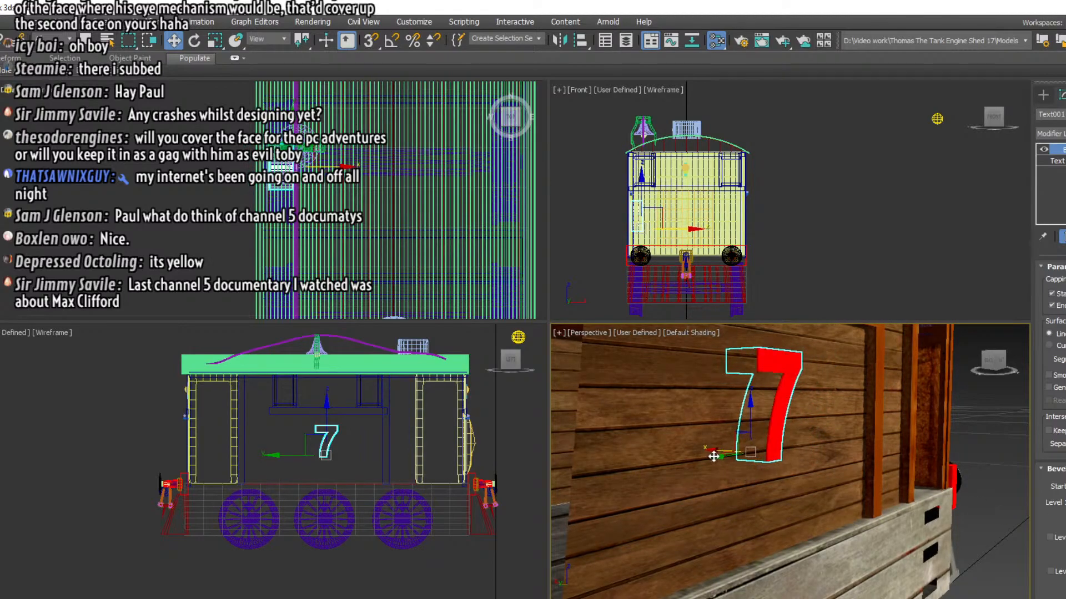
right_click(784, 395)
click(799, 473)
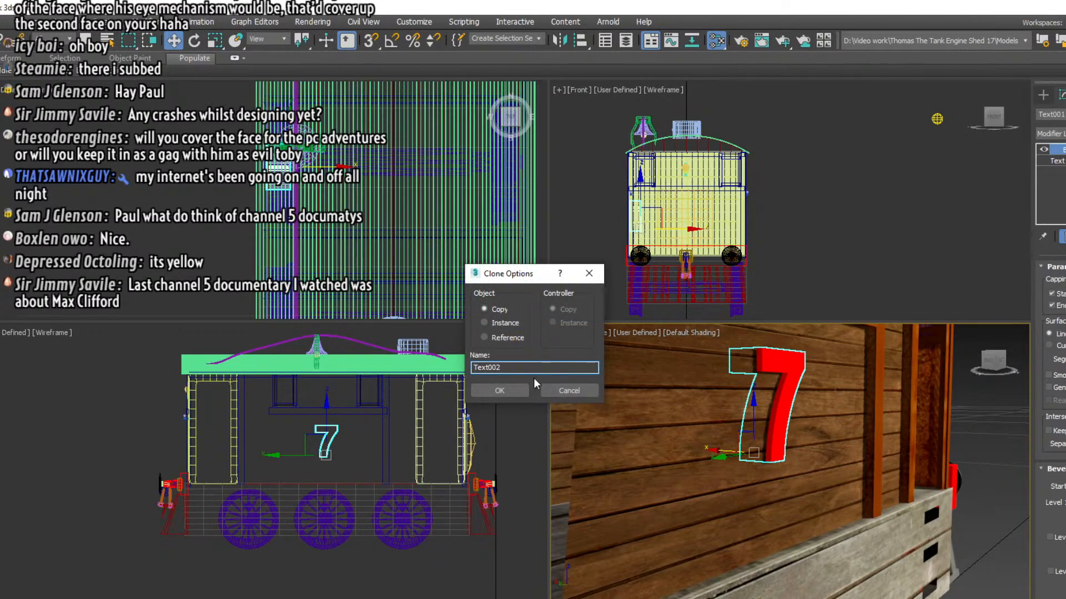
click(502, 391)
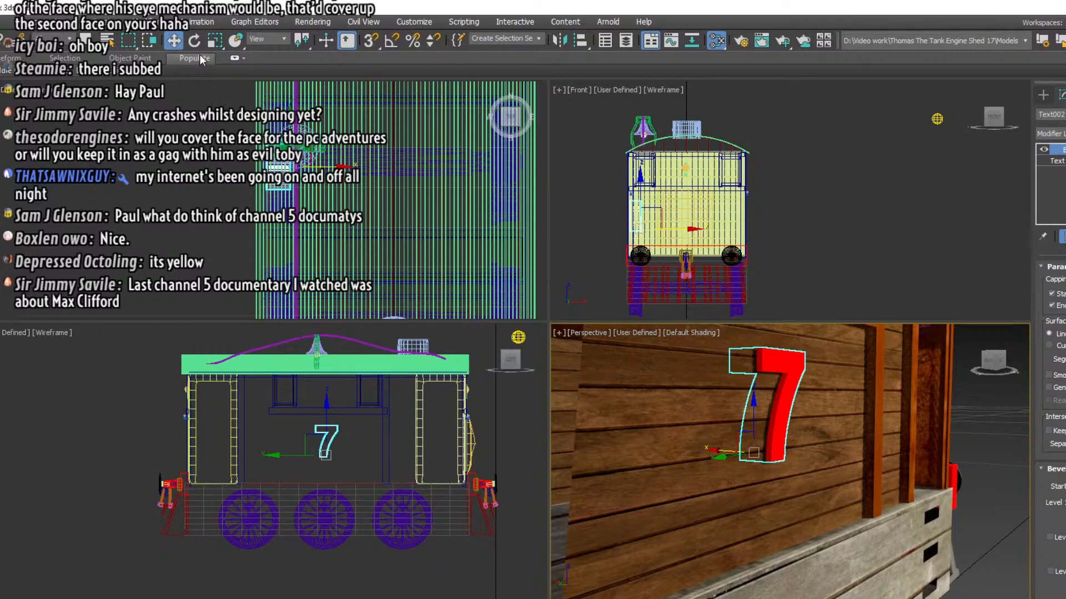
Try to scale the copied 7 down uniformly in the side view
click(215, 40)
scroll(316, 448, up, 4)
right_click(317, 448)
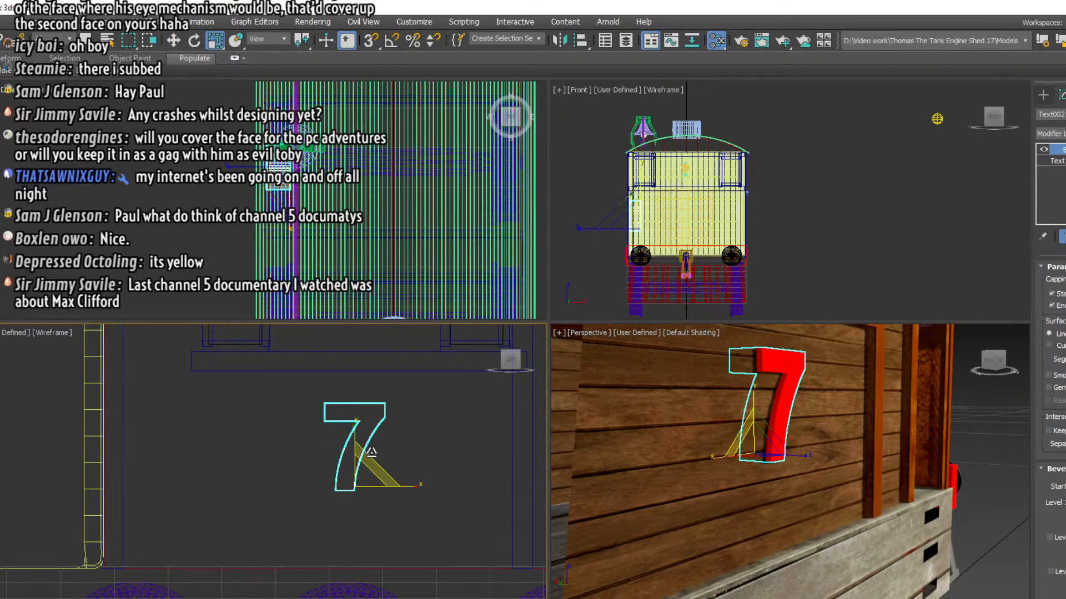
mouse_move(368, 462)
mouse_down()
mouse_move(366, 471)
mouse_move(366, 461)
mouse_up()
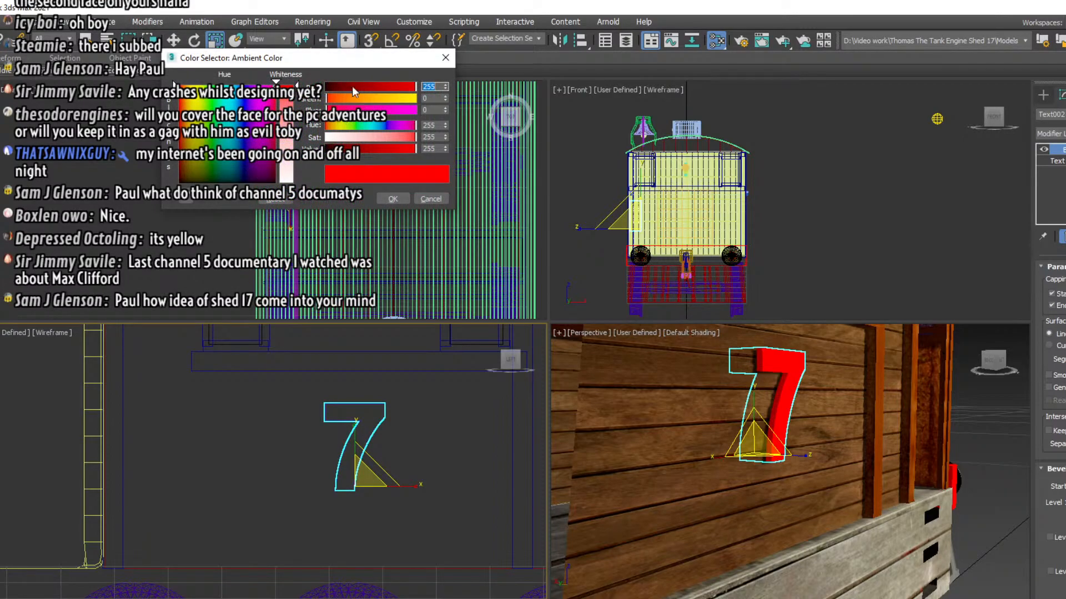
Set the ambient colour of the copied 7's material to yellow, RGB 255, 255, 0
drag(333, 99, 414, 139)
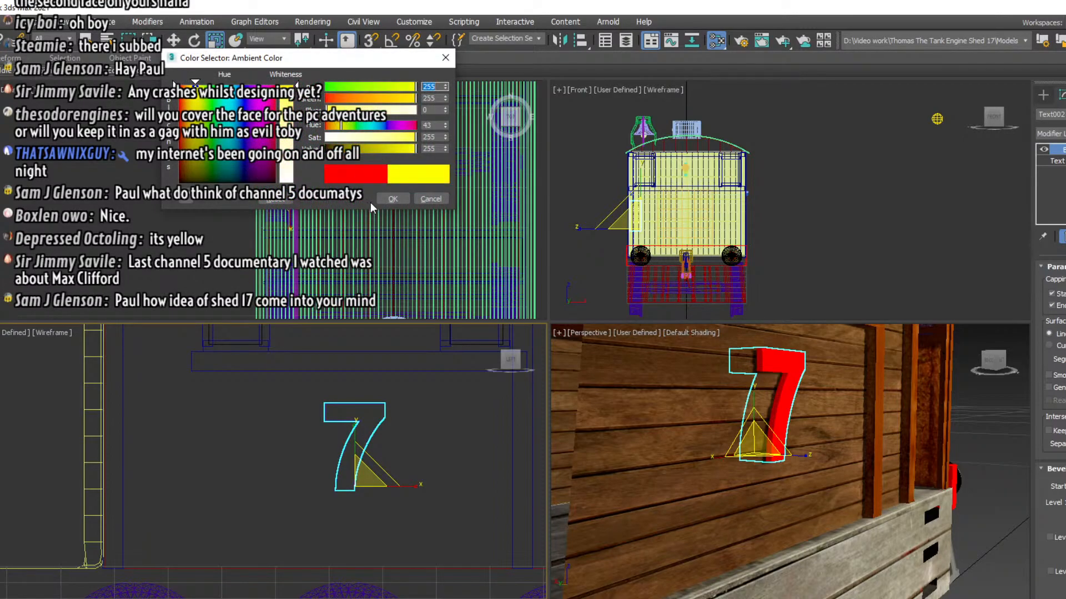
click(390, 199)
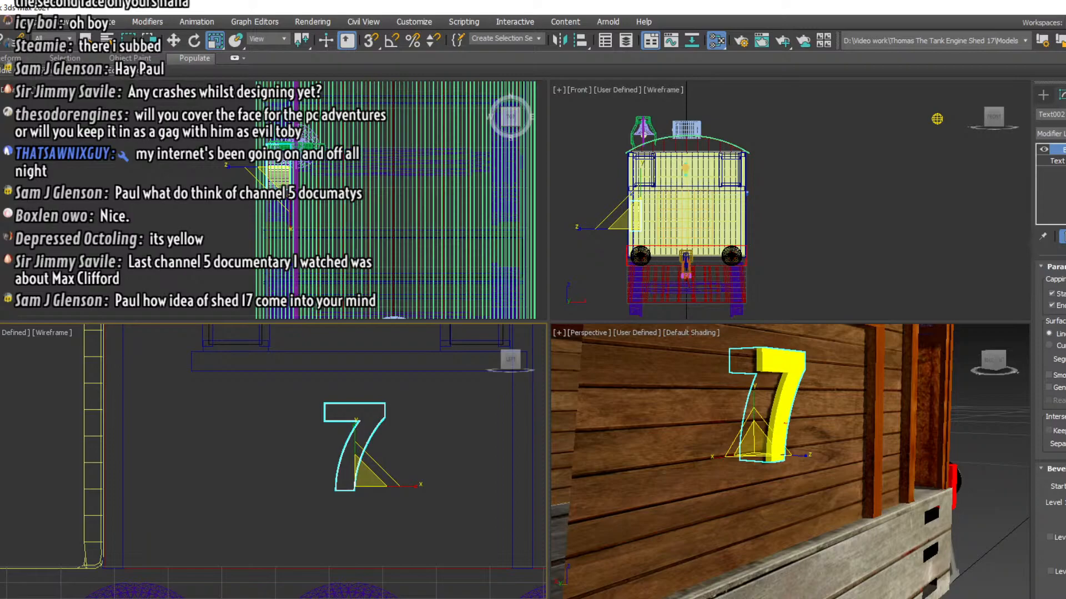
Shrink the yellow 7's Bevel outline slightly and move it just in front of the red 7
click(1058, 161)
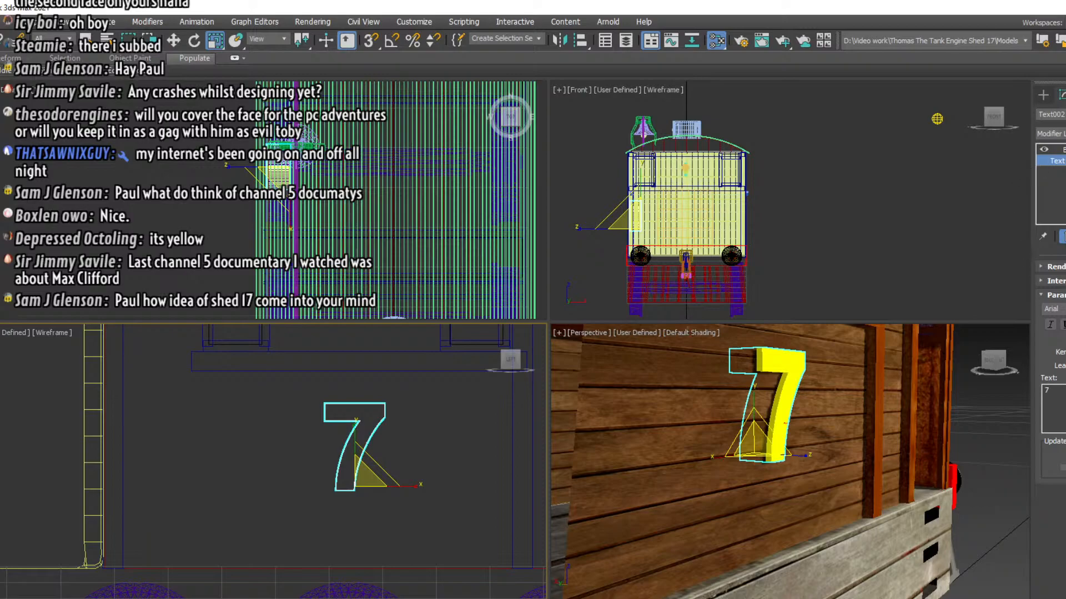
click(1058, 149)
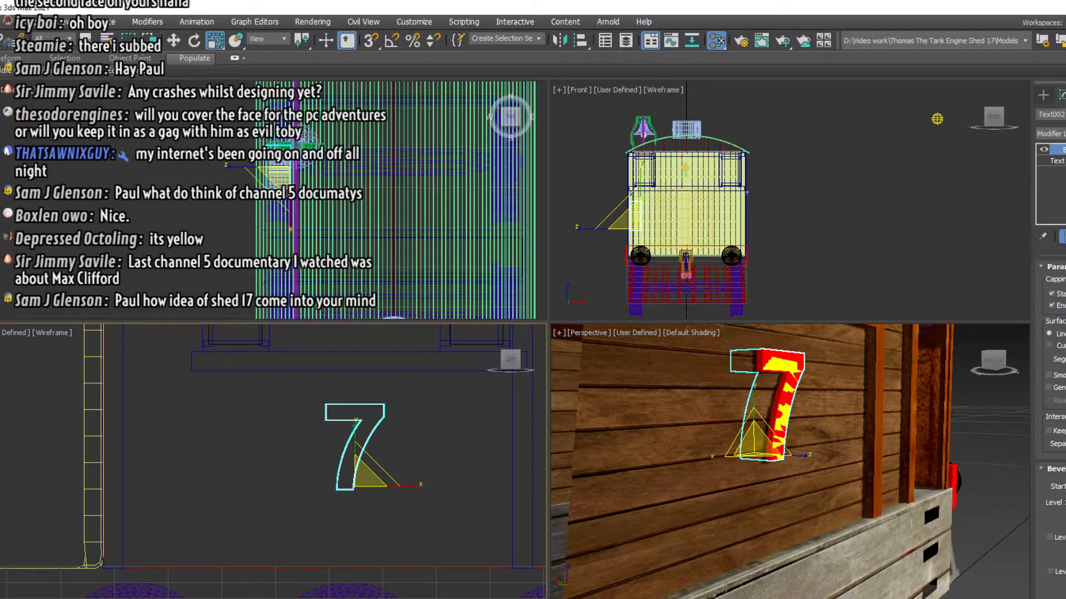
click(179, 42)
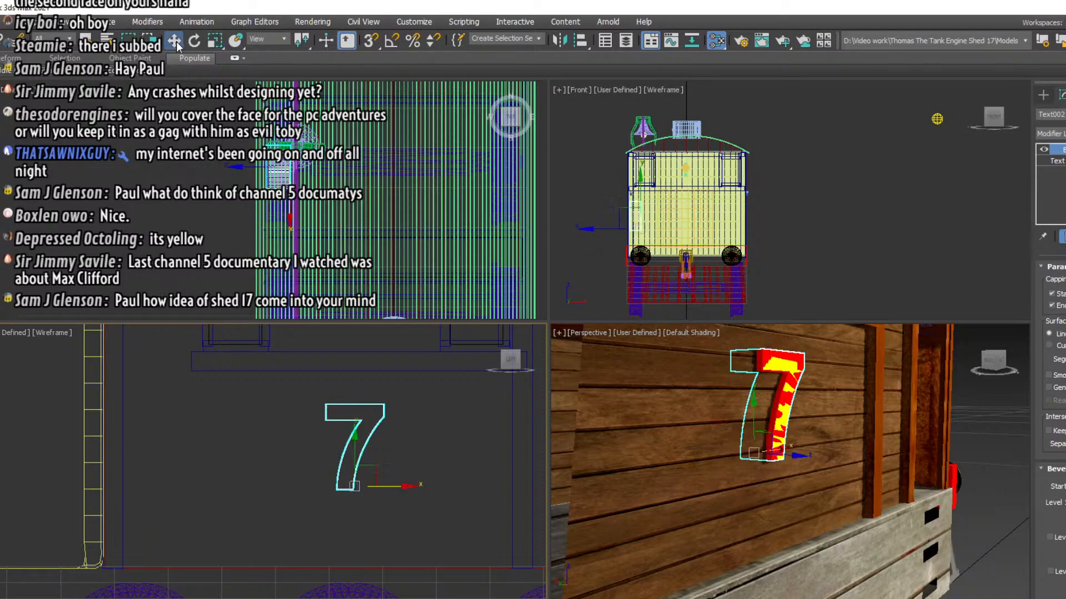
scroll(259, 184, up, 4)
click(281, 172)
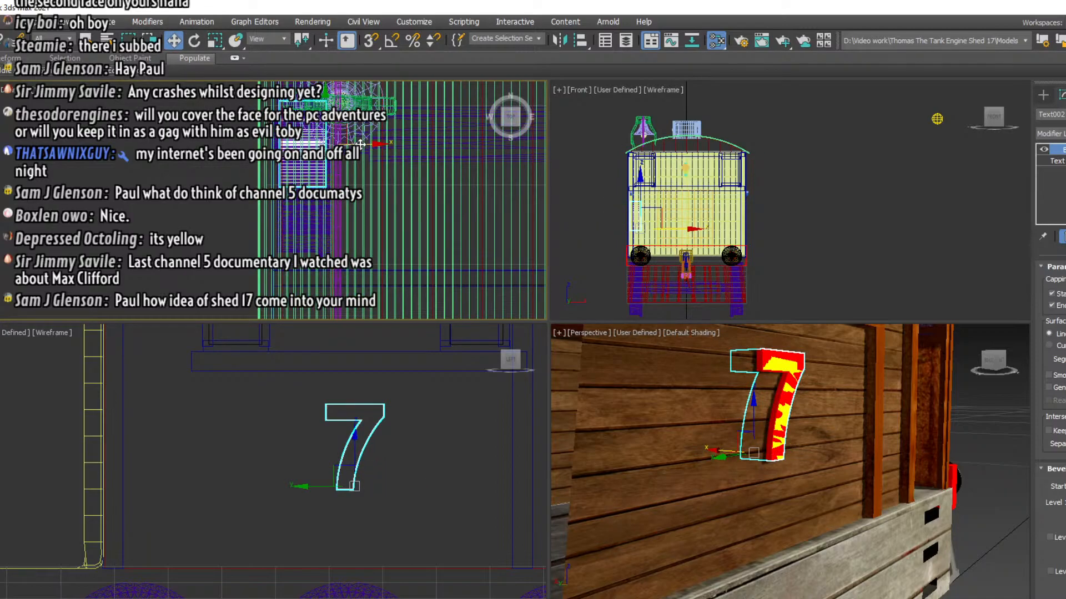
drag(360, 144, 360, 144)
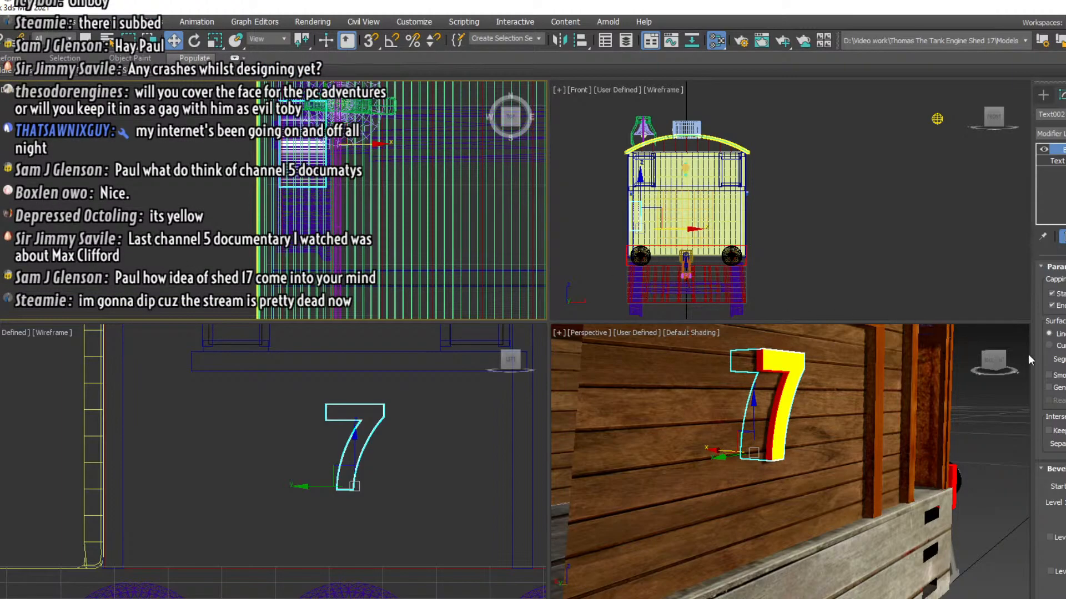
Examine the yellow 7 and its red border from straight on and from oblique angles
mouse_move(1004, 361)
mouse_down()
mouse_move(962, 363)
mouse_move(989, 363)
mouse_move(991, 351)
mouse_move(1011, 364)
mouse_up()
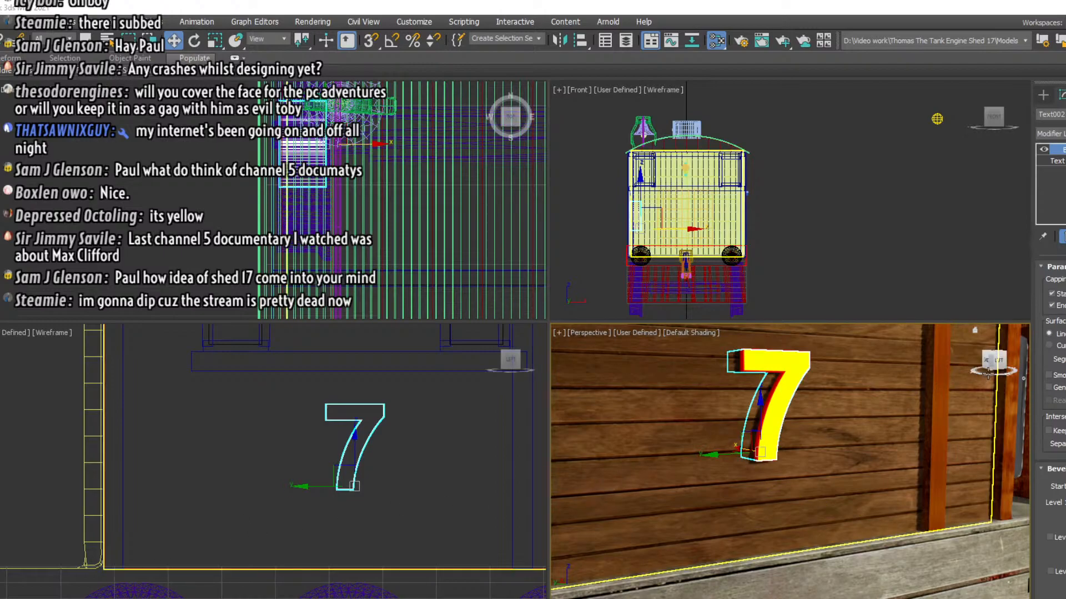
drag(991, 361, 996, 362)
alt+middle_drag(790, 388, 833, 385)
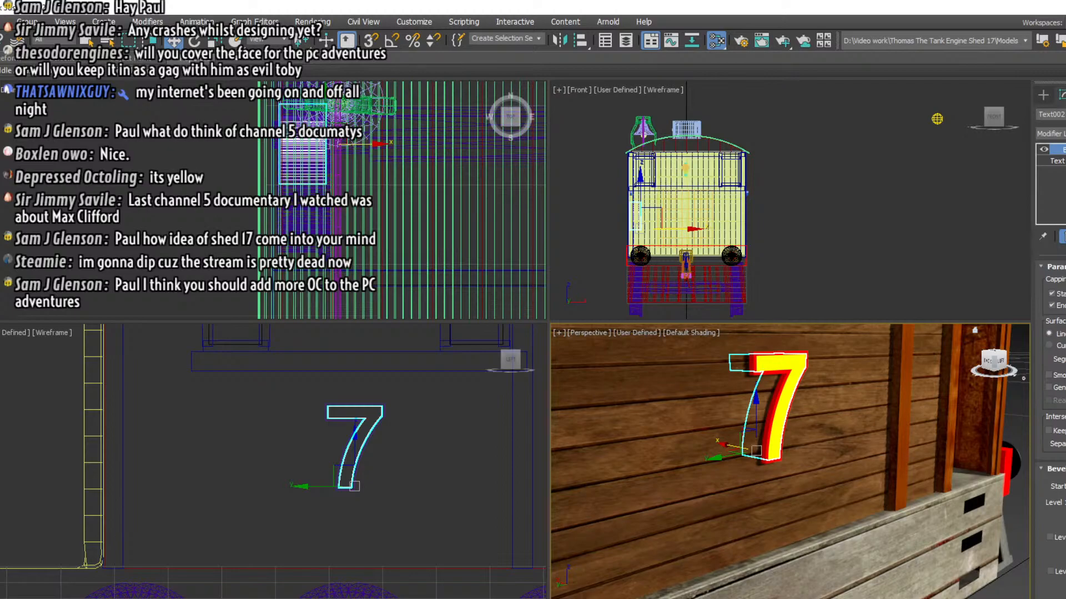
click(995, 361)
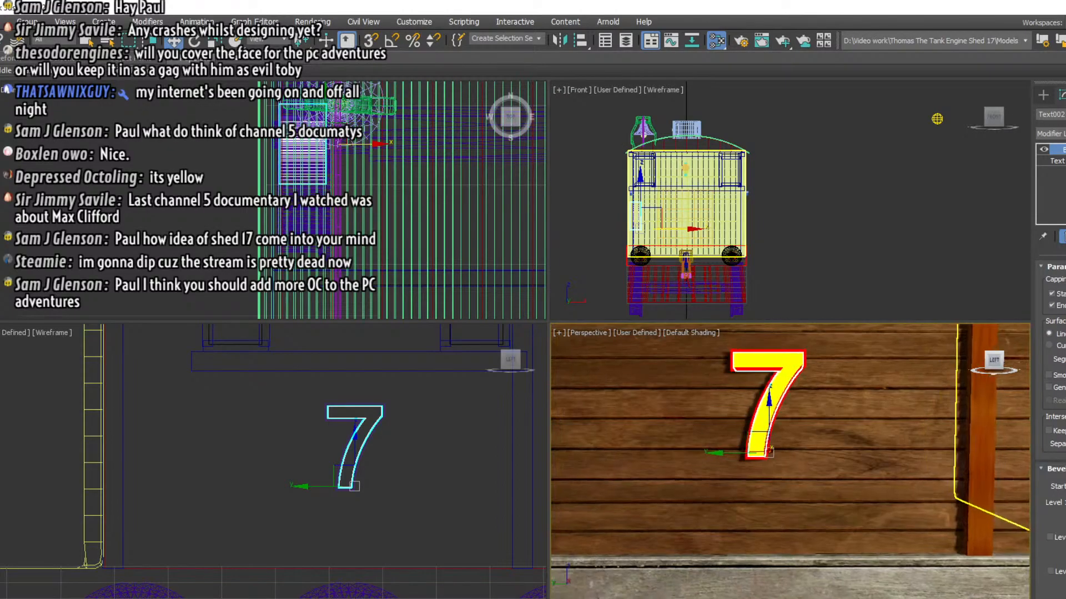
drag(994, 361, 1016, 371)
alt+middle_drag(768, 406, 791, 377)
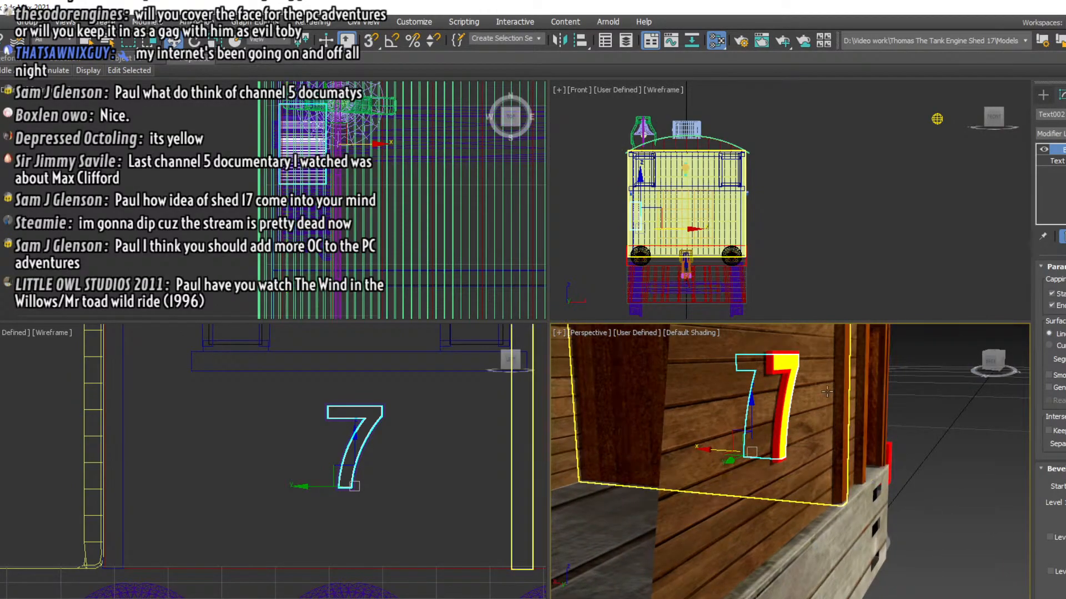
Select the yellow 7 together with its red border and move both slightly closer into the wooden side wall
click(795, 362)
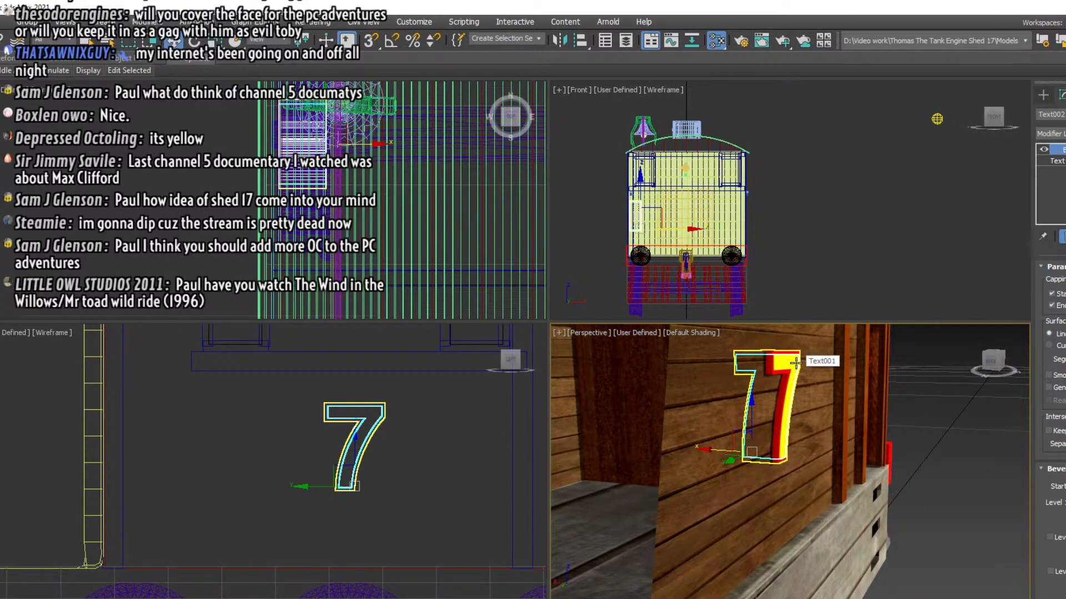
ctrl+click(771, 365)
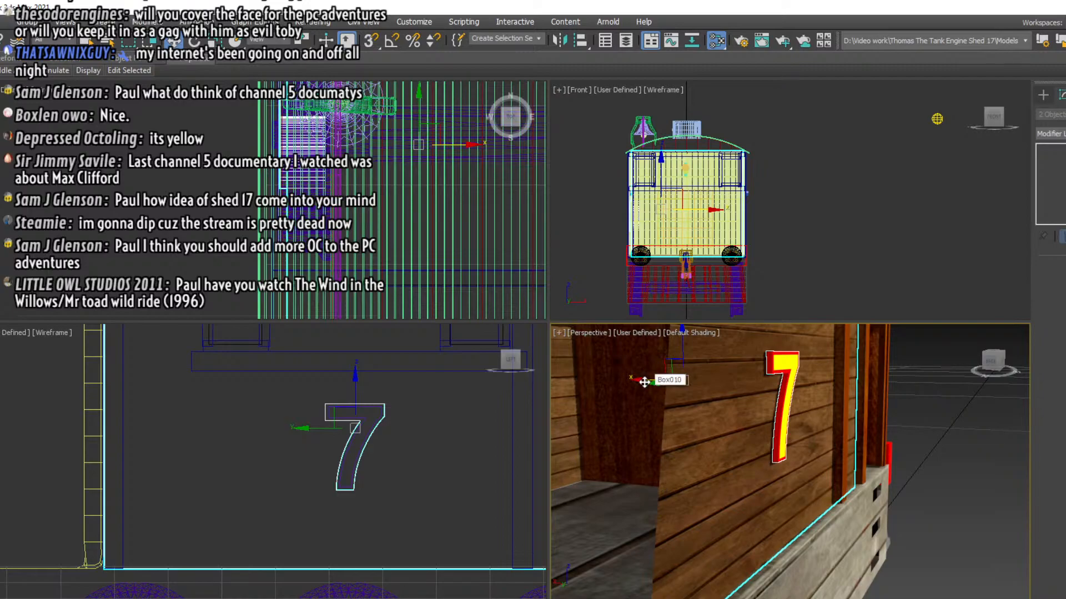
drag(644, 382, 646, 382)
drag(297, 404, 389, 467)
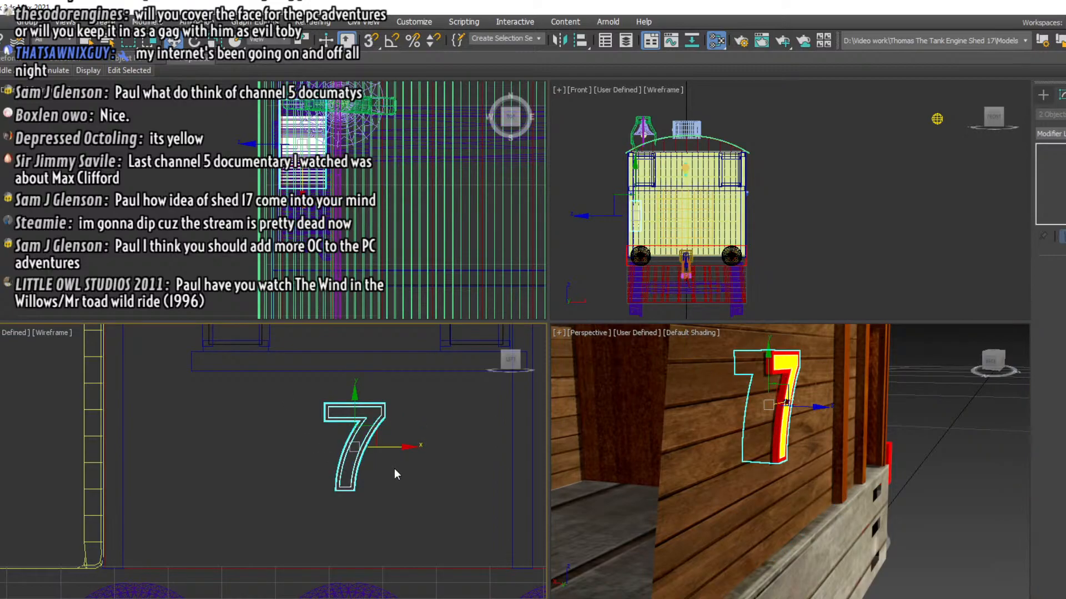
click(768, 408)
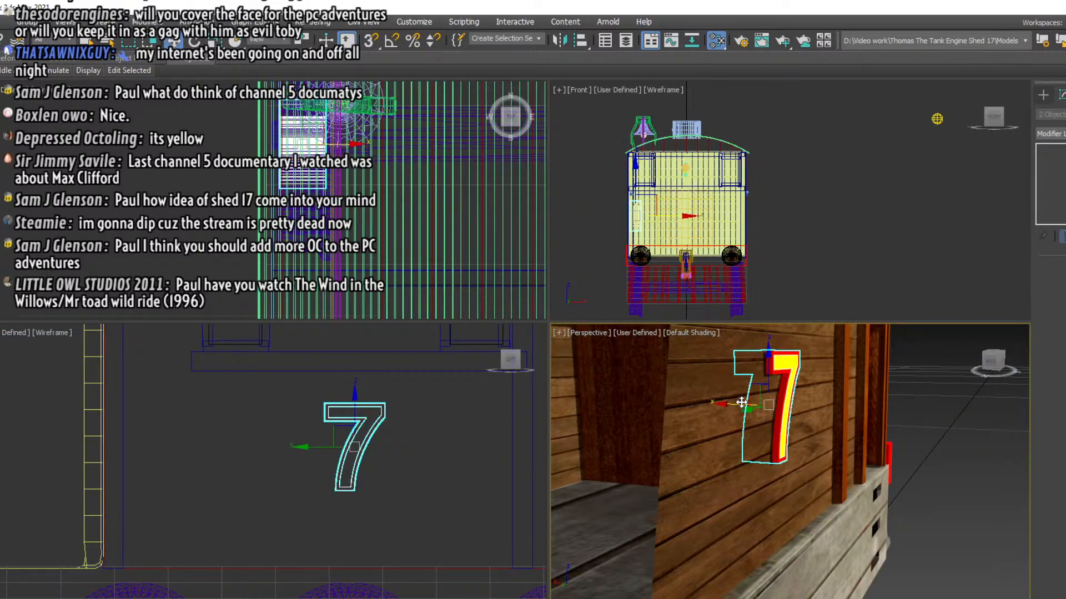
drag(742, 403, 737, 403)
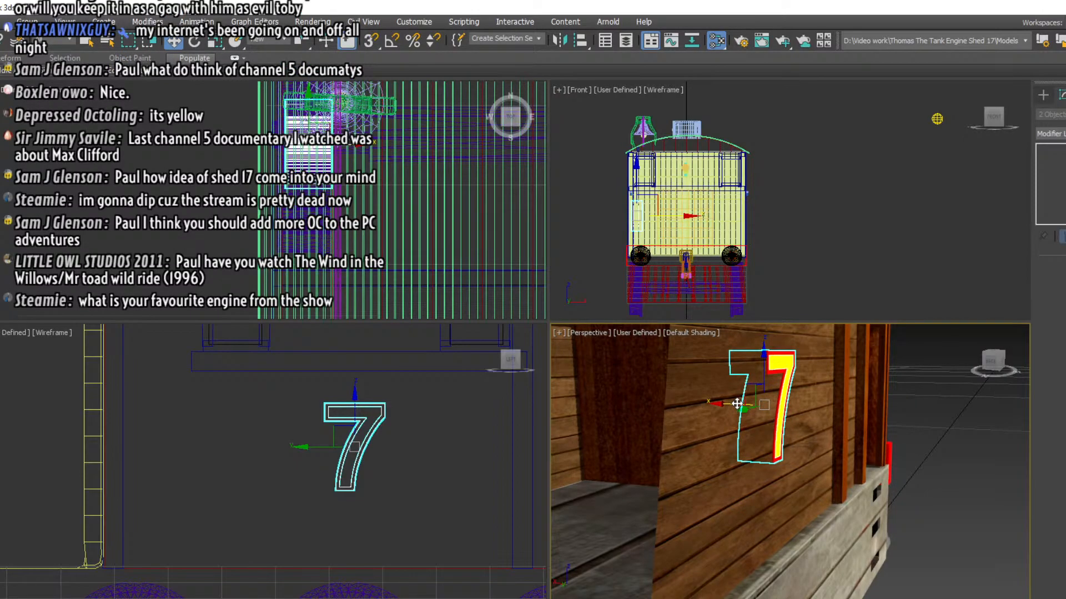
click(993, 361)
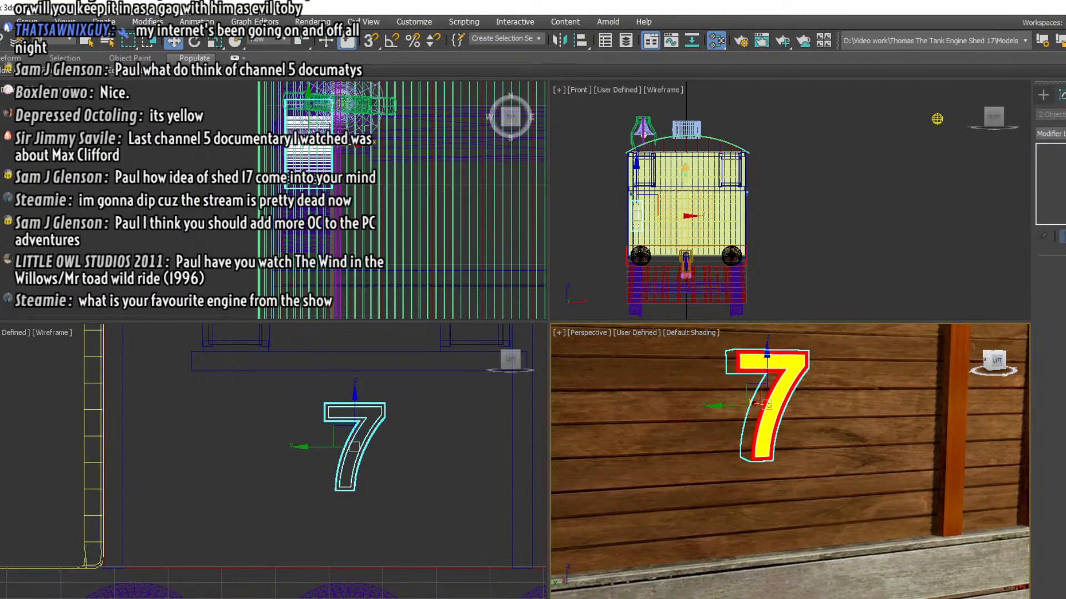
alt+middle_drag(777, 444, 900, 458)
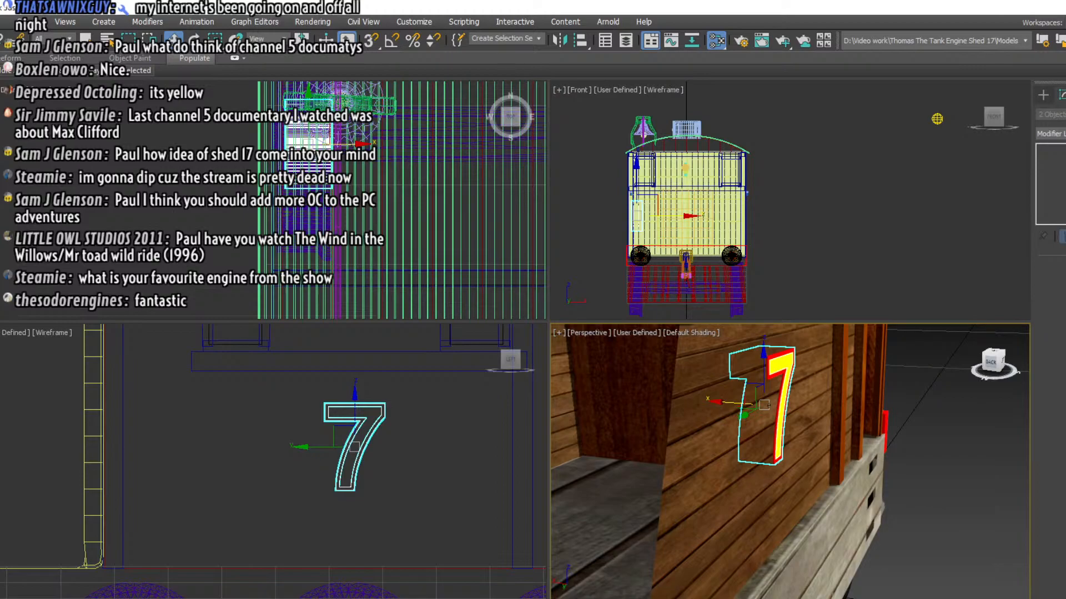
alt+middle_drag(900, 458, 894, 458)
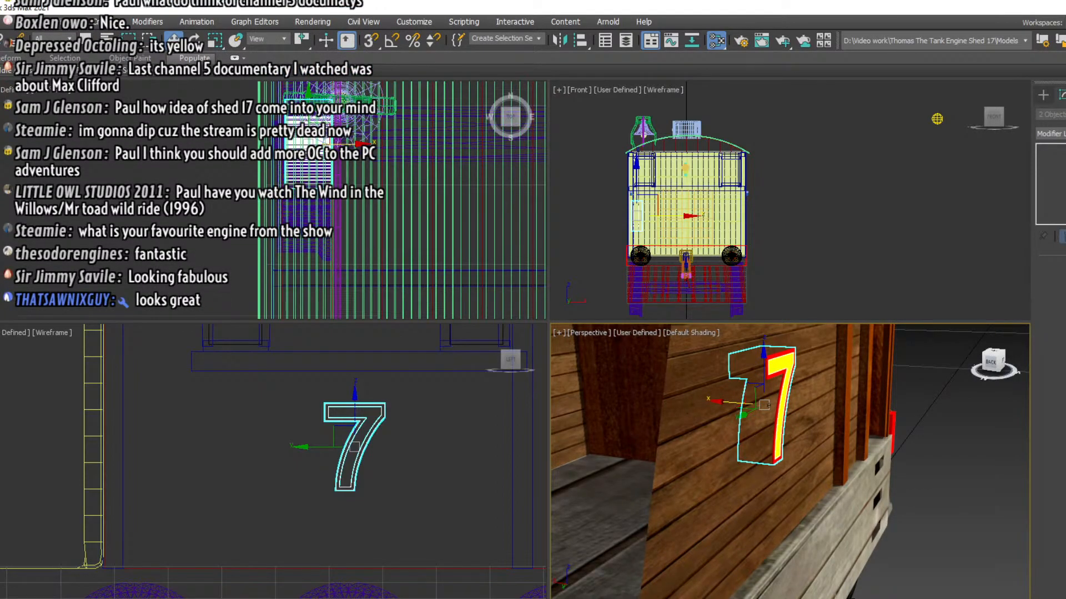
alt+middle_drag(768, 405, 830, 405)
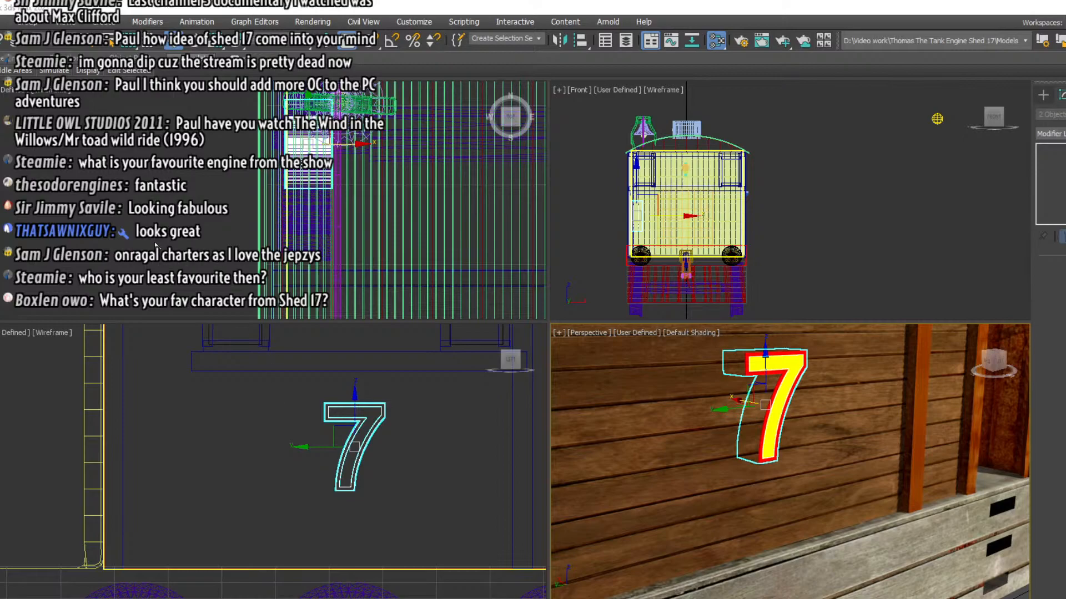
Clone the yellow and red 7 as copies and rotate the copies half a turn about the vertical axis
click(194, 42)
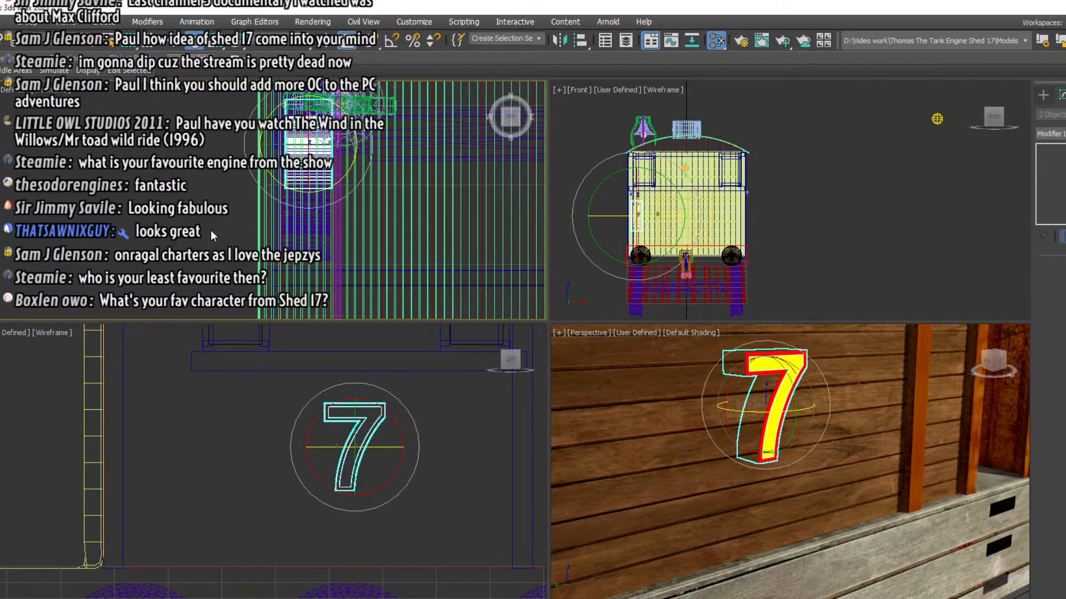
right_click(211, 229)
click(221, 310)
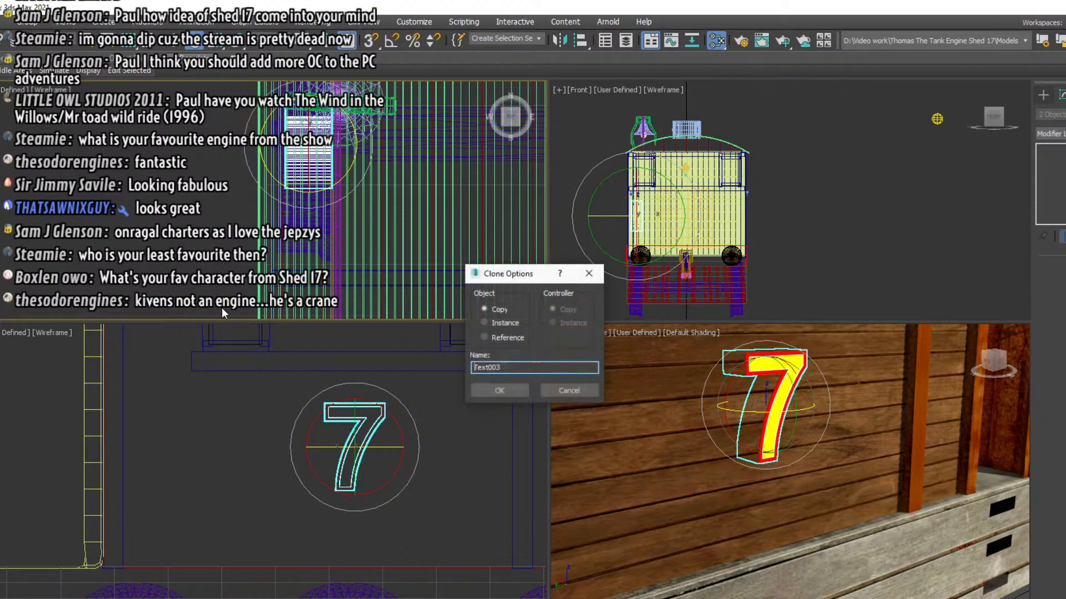
click(486, 391)
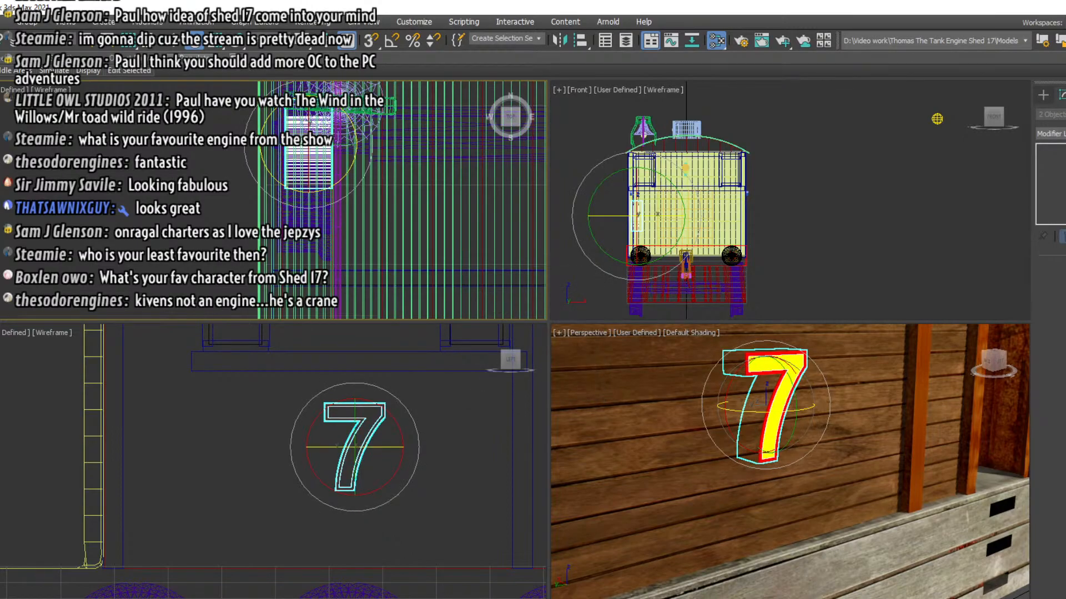
right_click(201, 41)
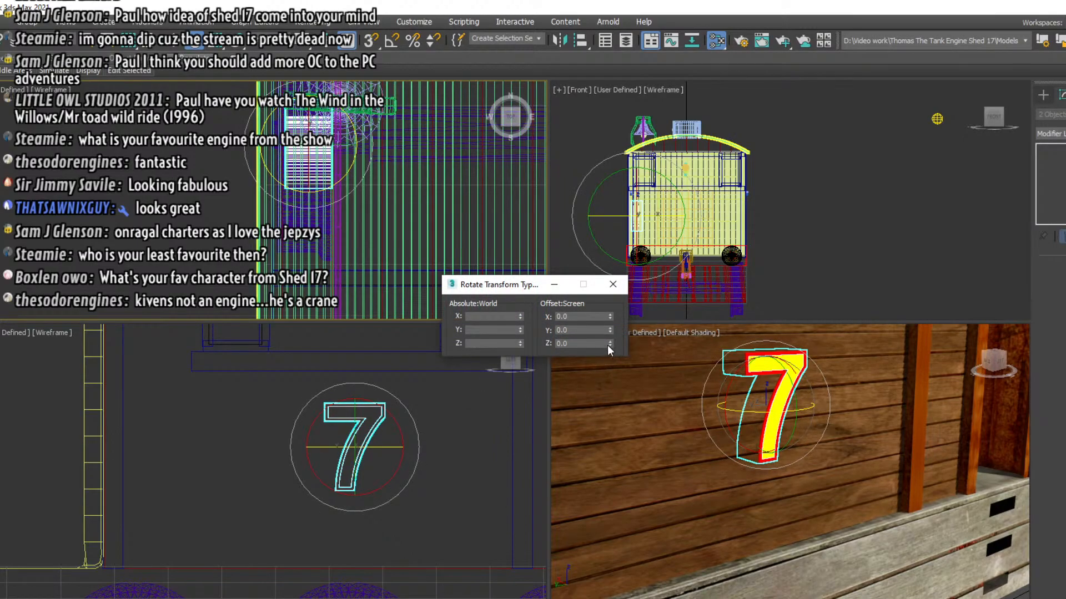
drag(609, 343, 606, 508)
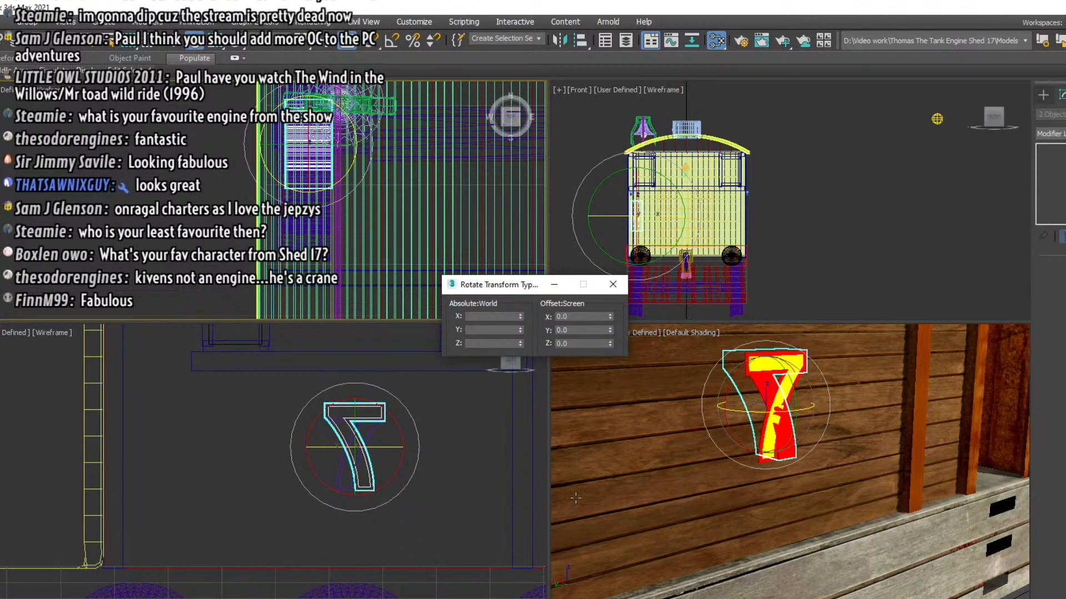
Move the rotated copies of the 7 across the engine to the opposite side wall
click(195, 40)
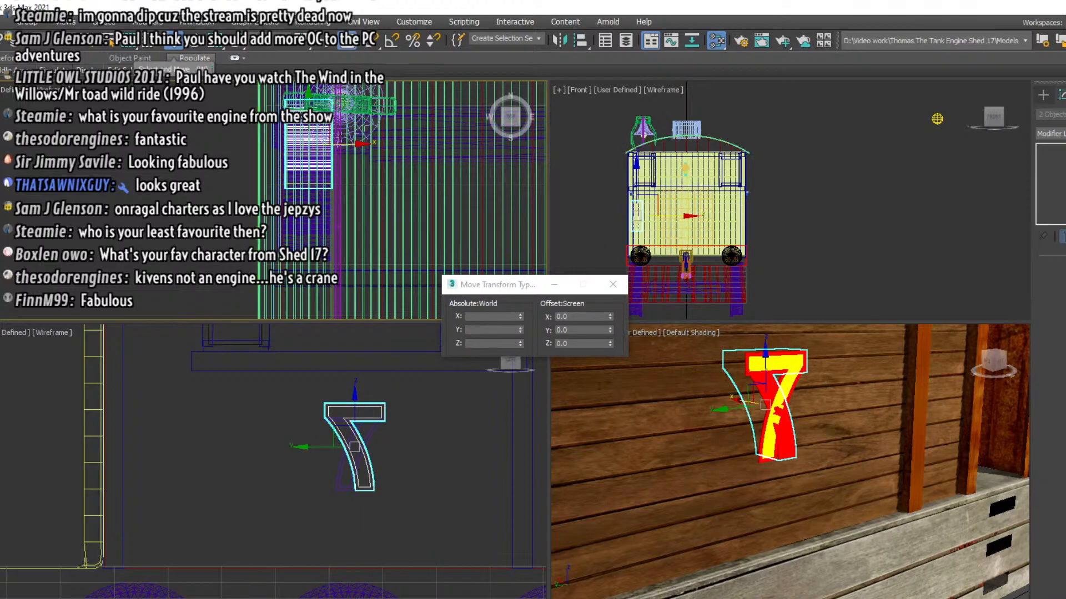
mouse_move(349, 142)
mouse_down()
mouse_move(792, 119)
mouse_move(647, 137)
mouse_up()
middle_drag(538, 155, 94, 173)
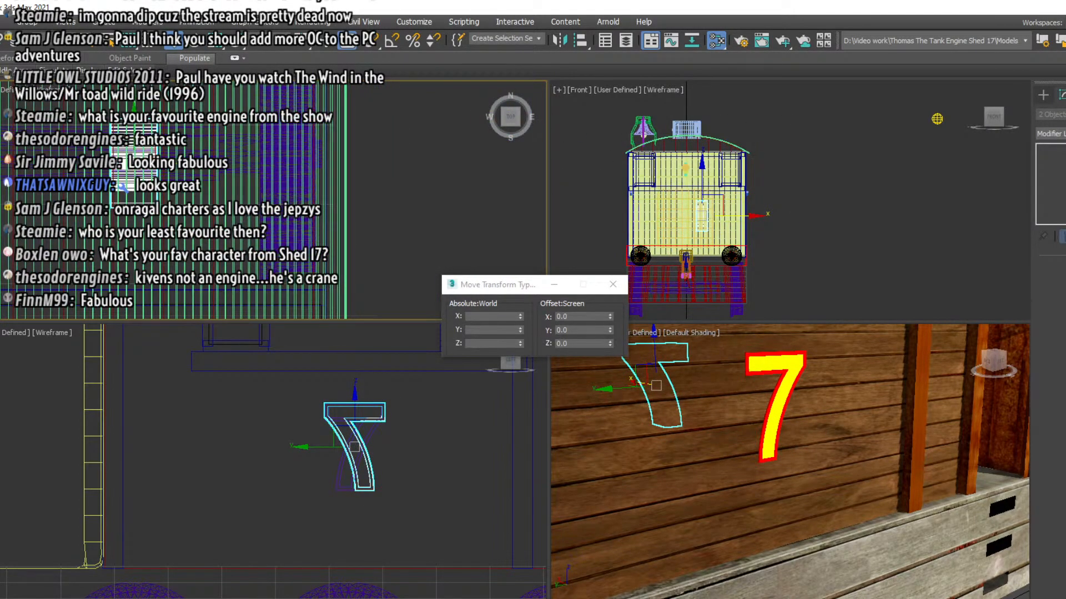
drag(140, 173, 356, 156)
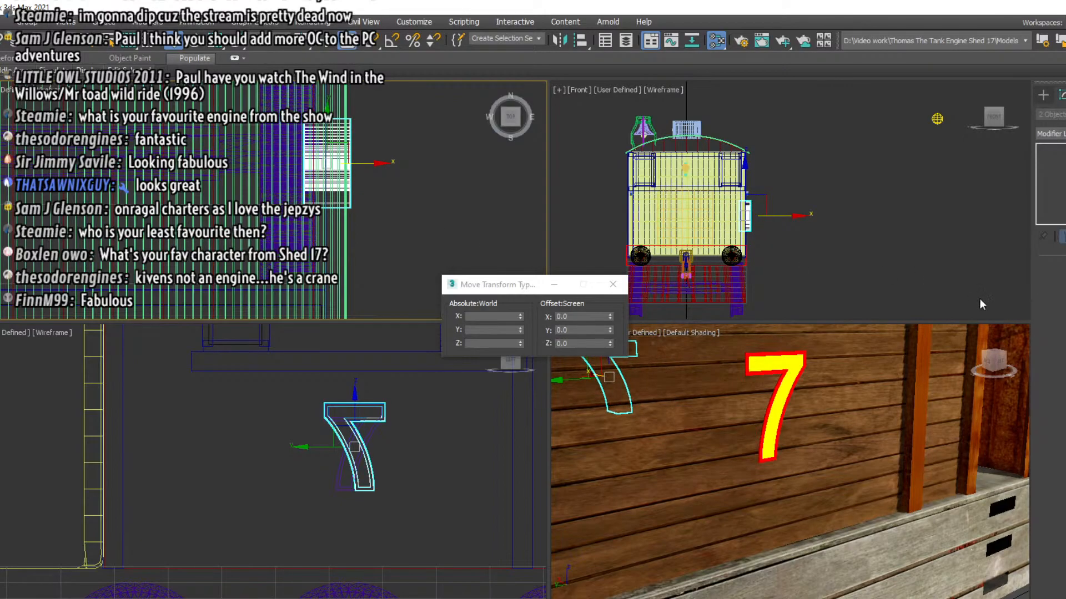
Sink the copied 7 into the opposite wall so only its front protrudes, and deselect it
drag(1004, 363, 655, 436)
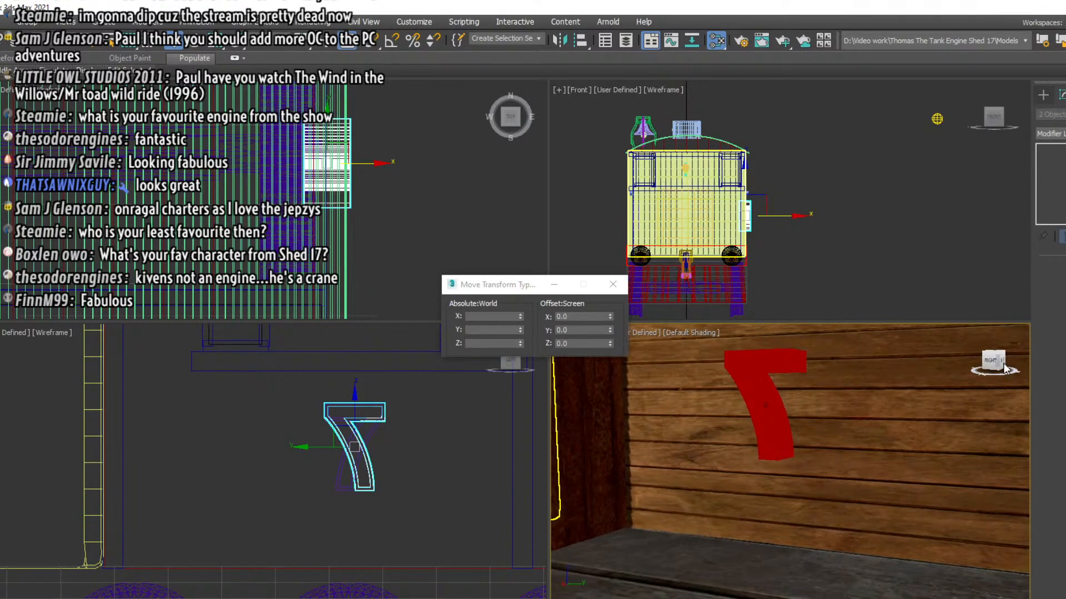
scroll(794, 450, down, 3)
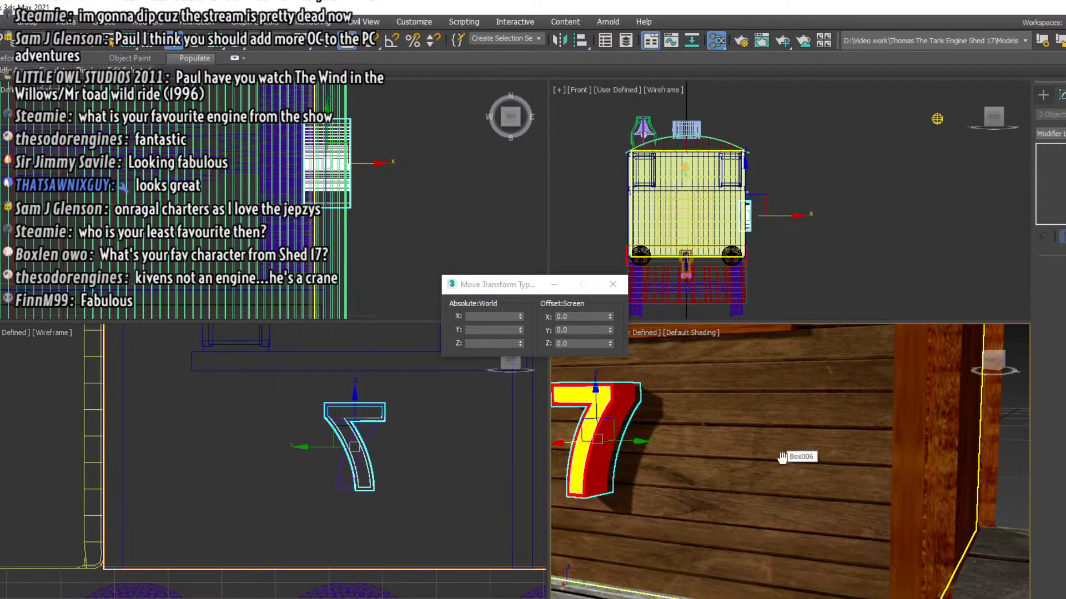
middle_drag(780, 459, 955, 468)
scroll(781, 438, up, 3)
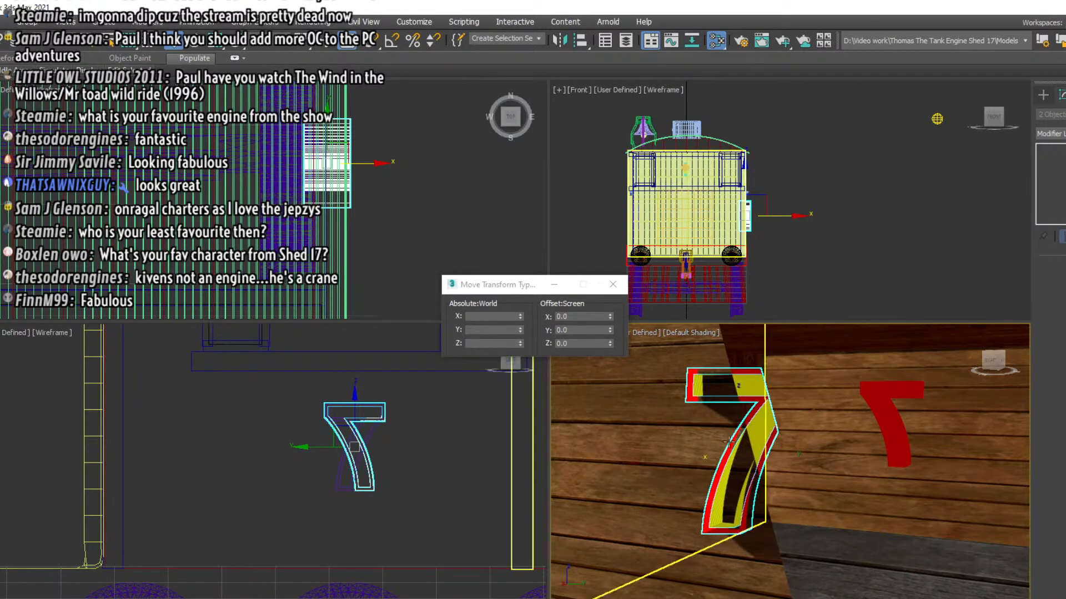
scroll(727, 443, down, 3)
right_click(769, 227)
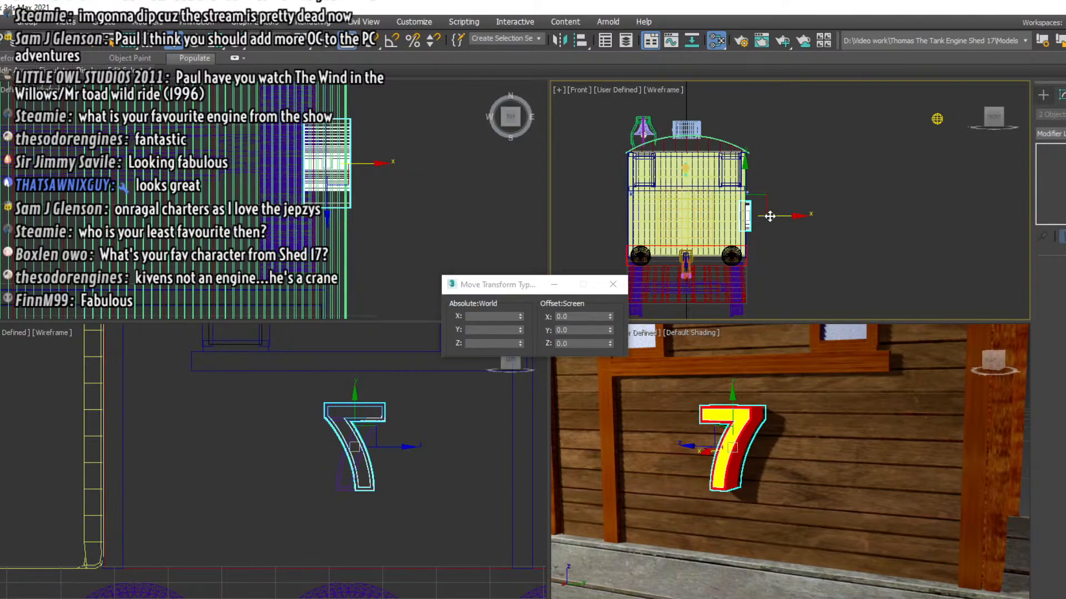
drag(769, 217, 764, 217)
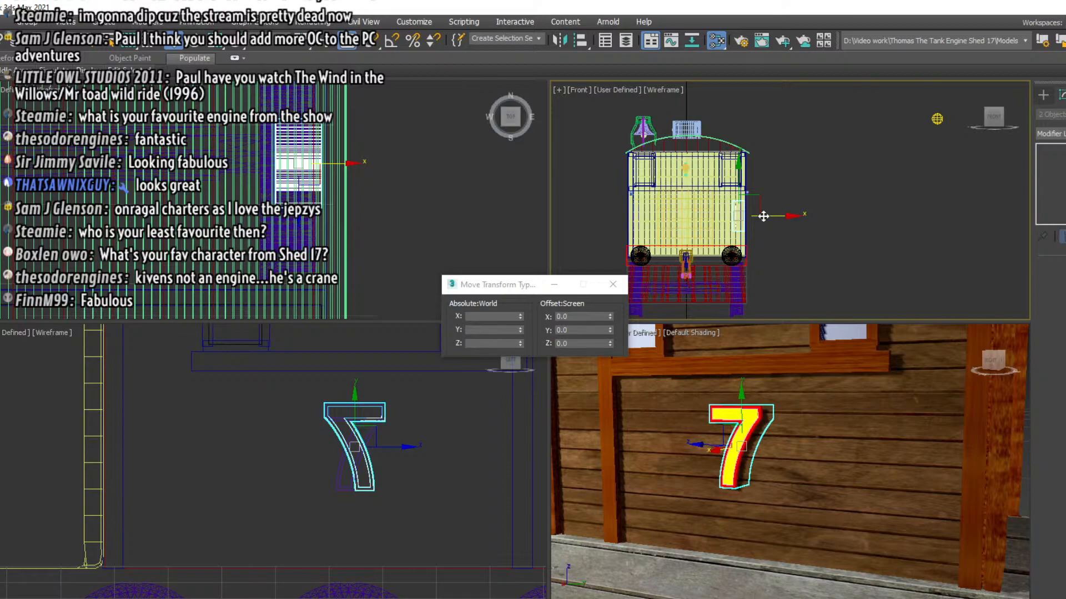
mouse_move(763, 216)
mouse_down()
mouse_move(802, 216)
mouse_move(764, 216)
mouse_up()
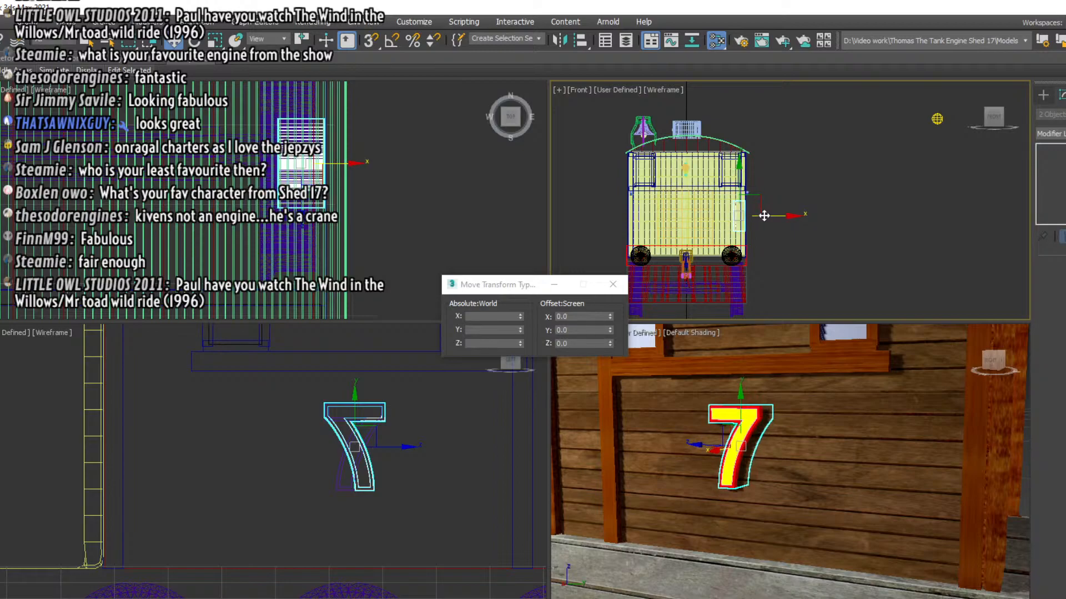
drag(763, 216, 763, 216)
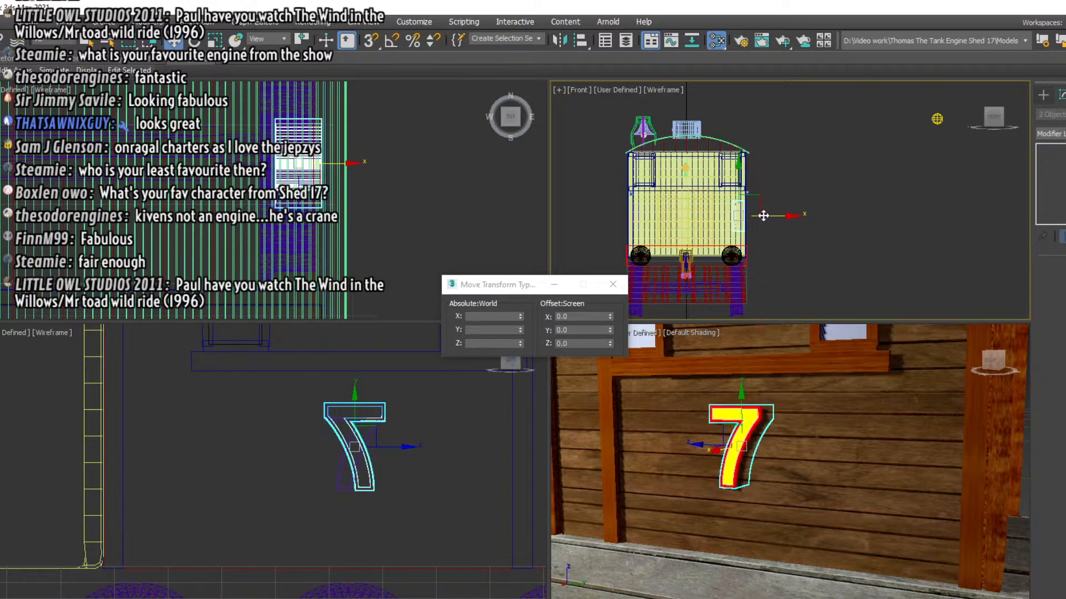
click(786, 168)
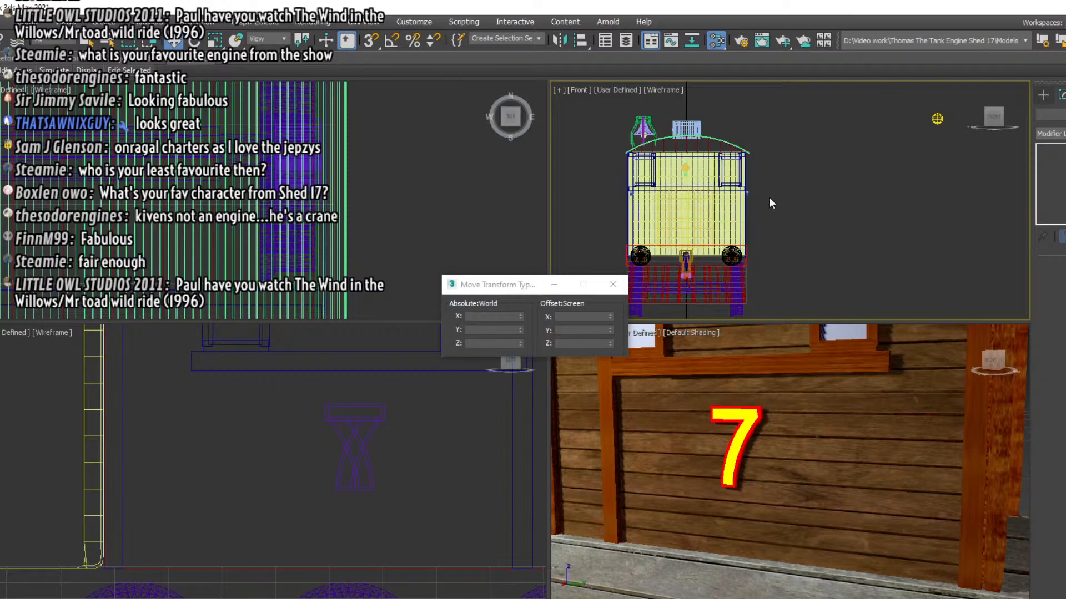
click(613, 284)
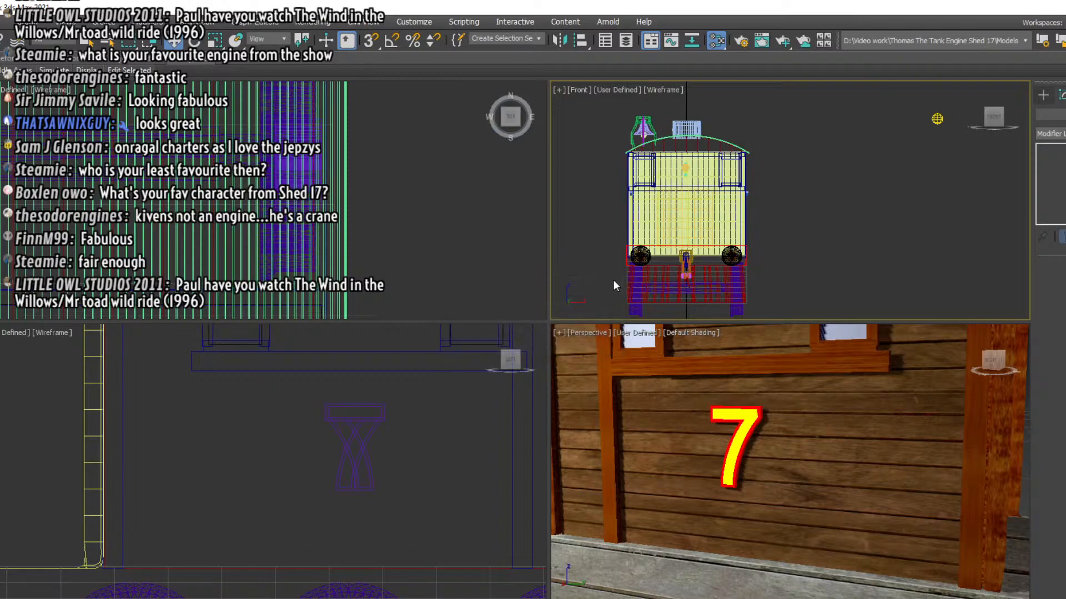
Examine the whole engine with its new number 7 from the side and from the front corner
scroll(782, 431, down, 5)
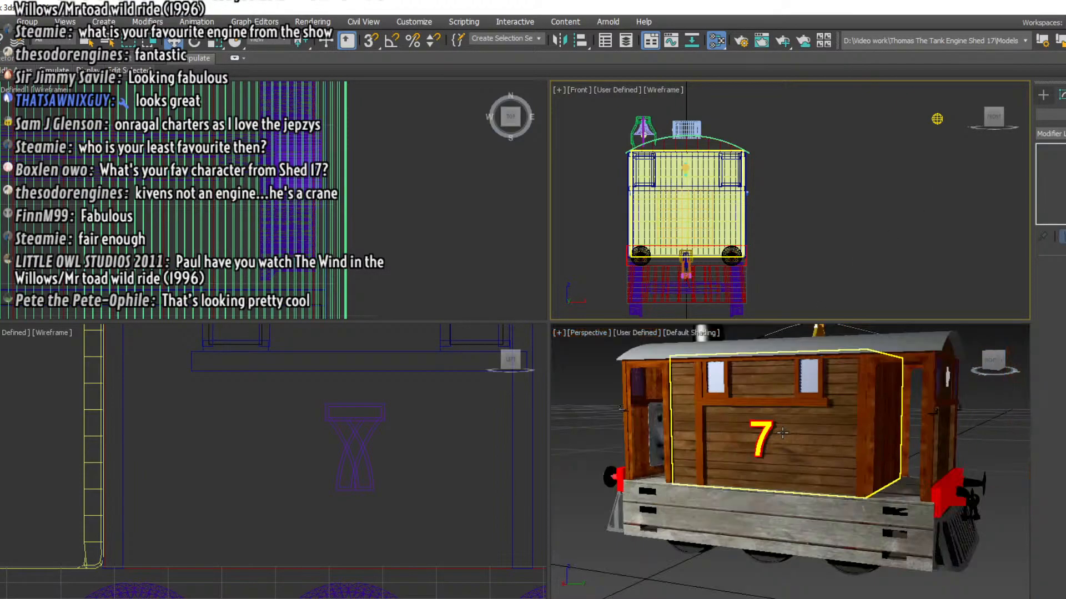
scroll(855, 421, up, 4)
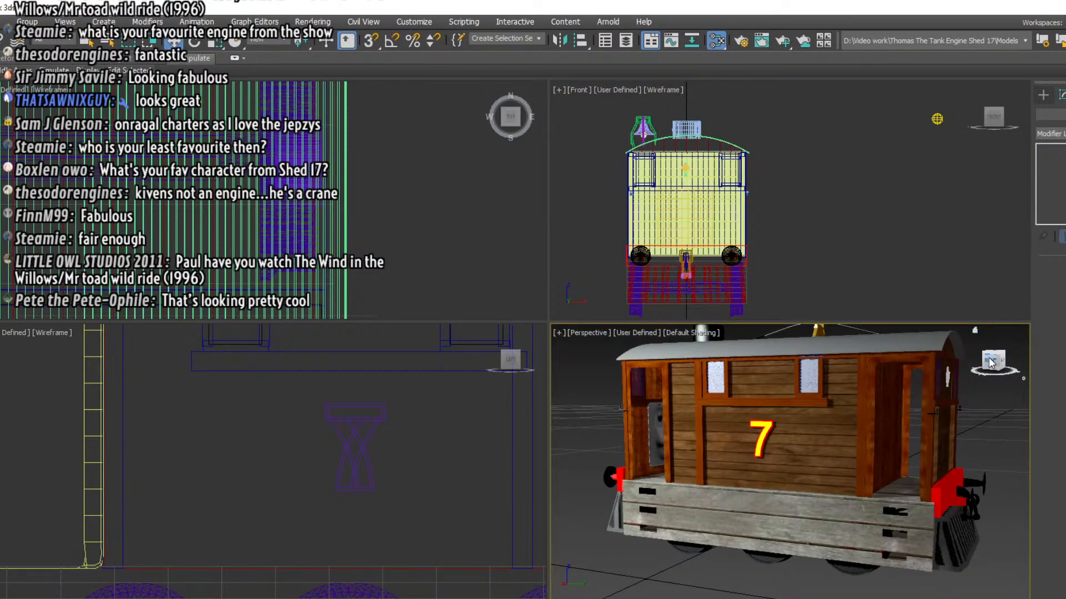
mouse_move(855, 420)
alt+middle_down()
mouse_move(733, 423)
mouse_move(881, 433)
mouse_move(855, 432)
alt+middle_up()
alt+middle_drag(702, 436, 655, 434)
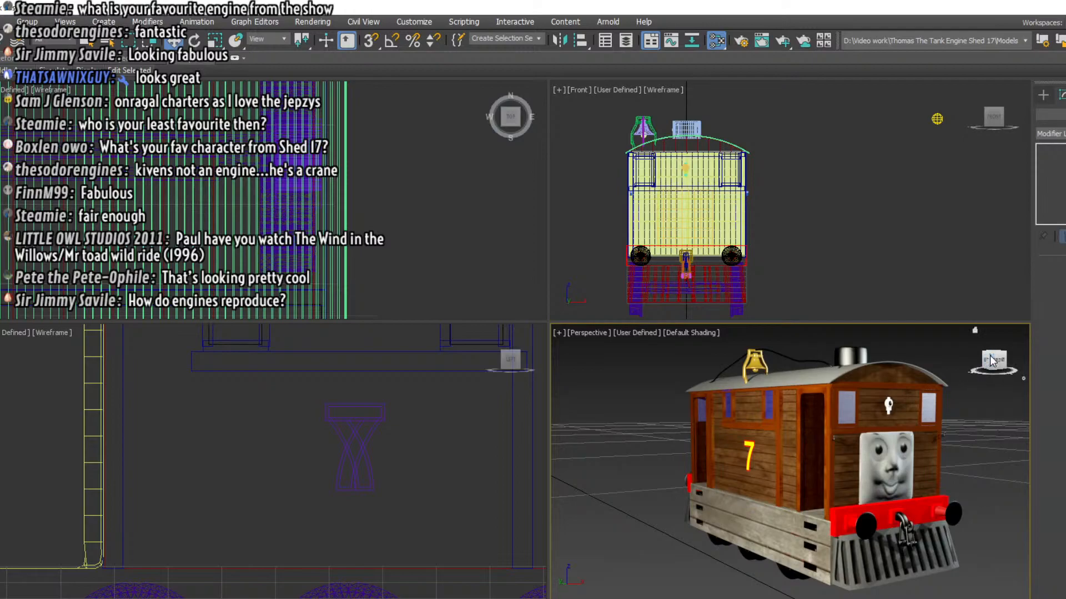
drag(992, 361, 992, 358)
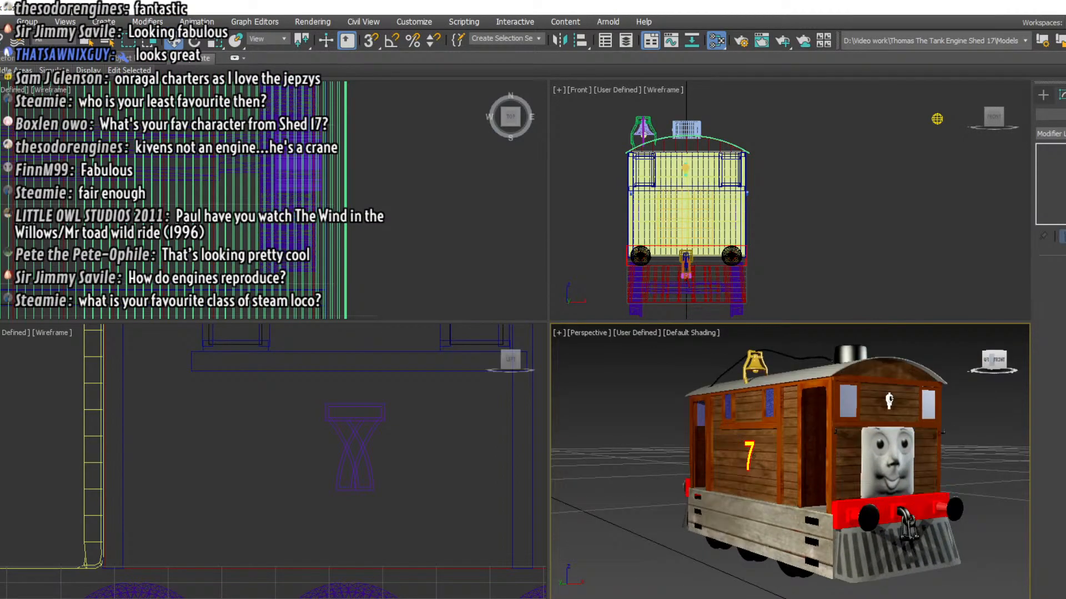
middle_drag(966, 413, 949, 420)
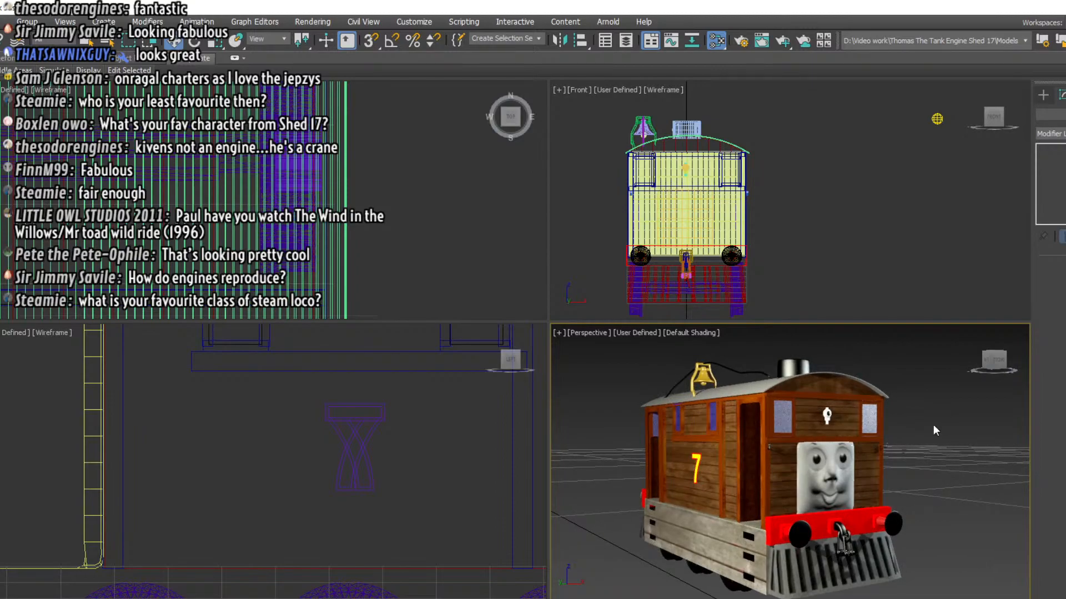
Lower the bell rope's vertices beside the funnel so that stretch rests on the roof, and deselect the rope
click(741, 372)
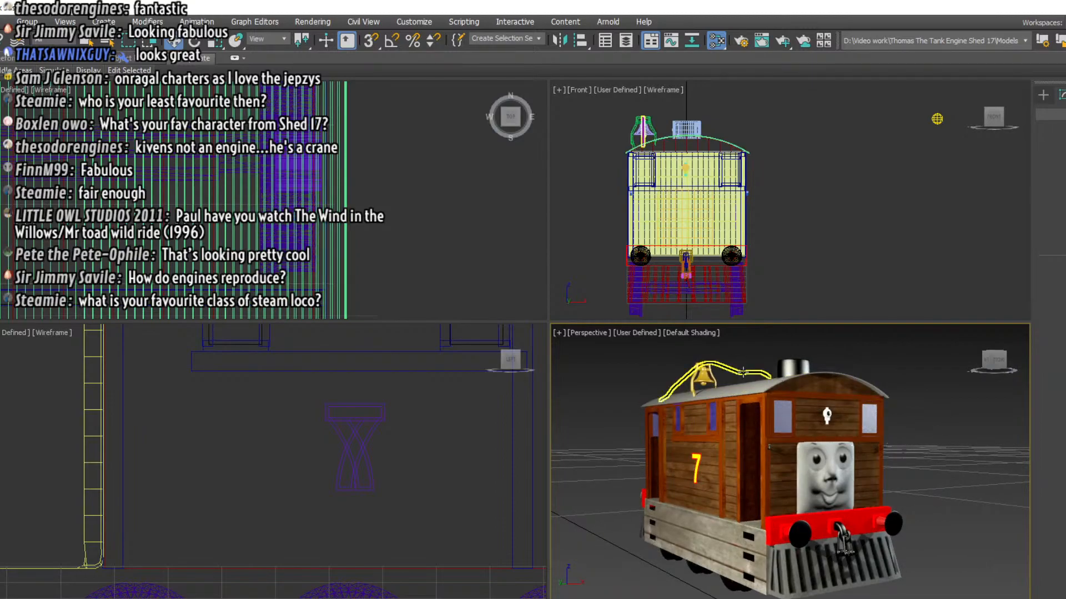
scroll(306, 450, down, 5)
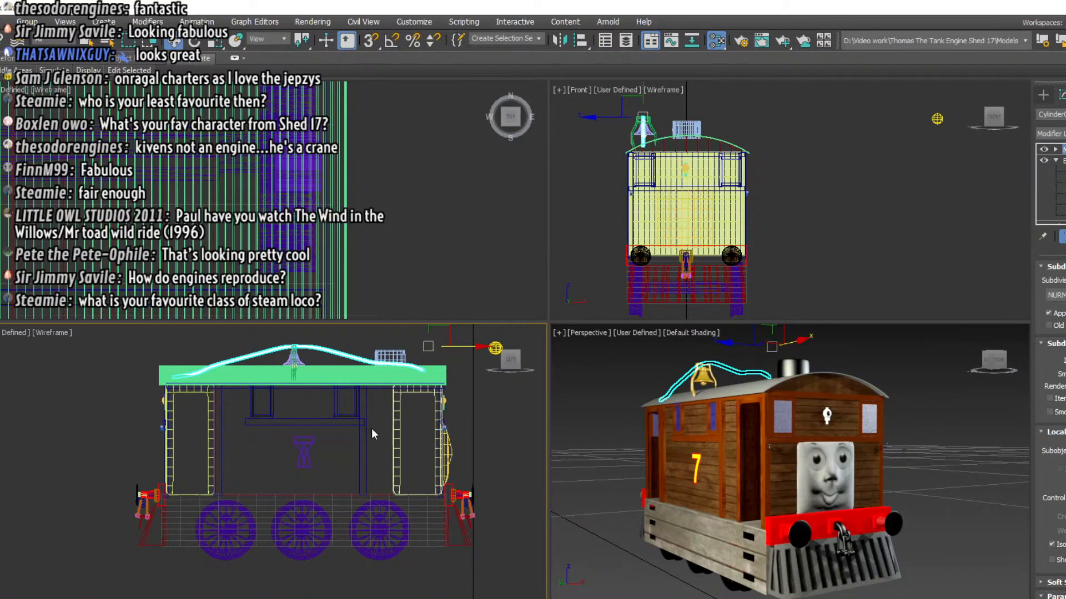
scroll(372, 406, up, 4)
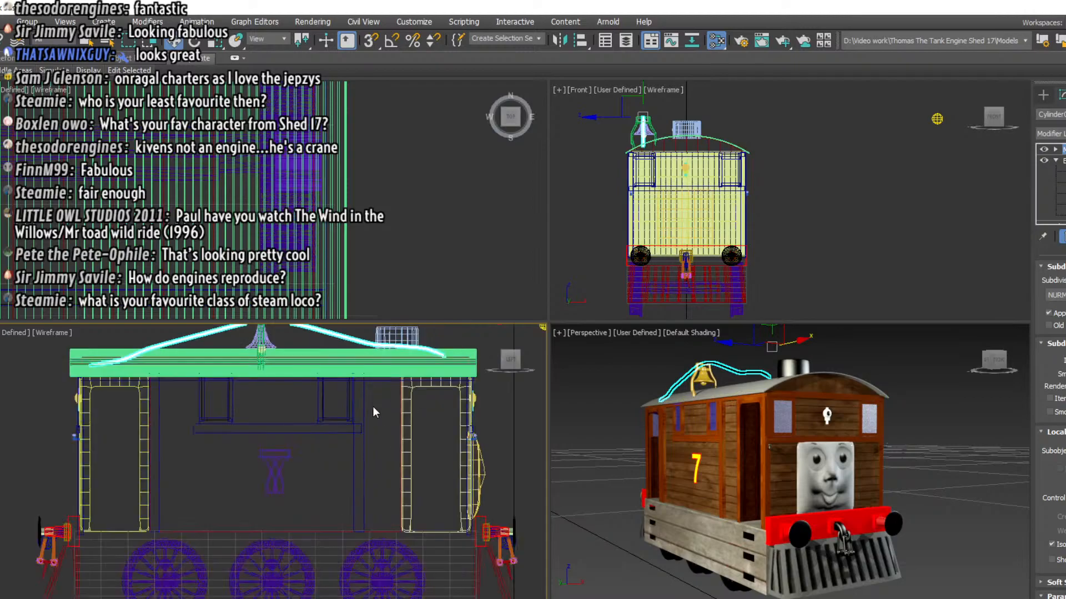
scroll(372, 406, down, 3)
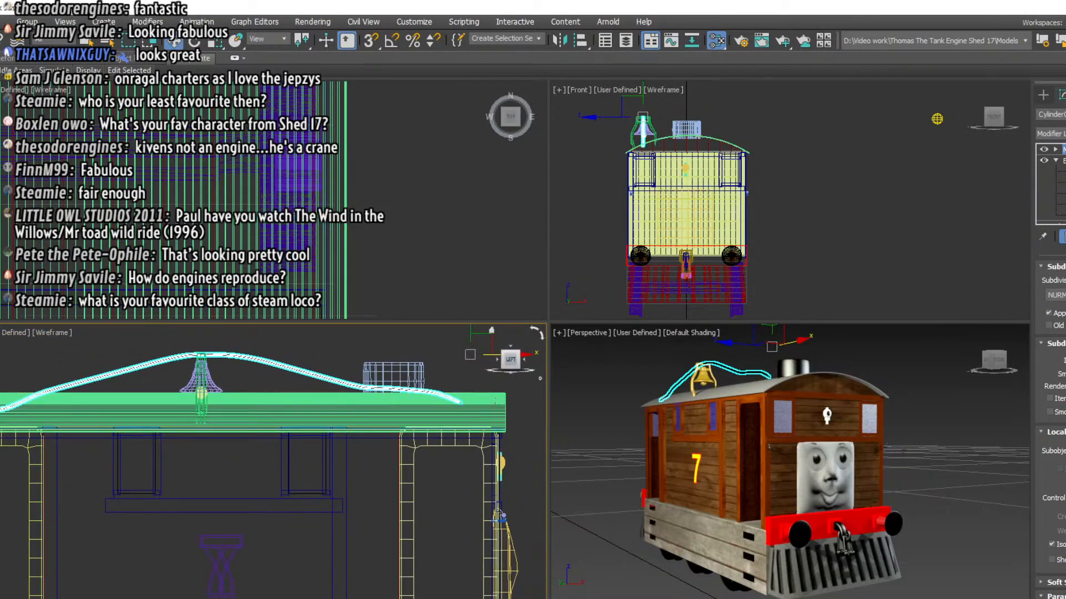
key(1)
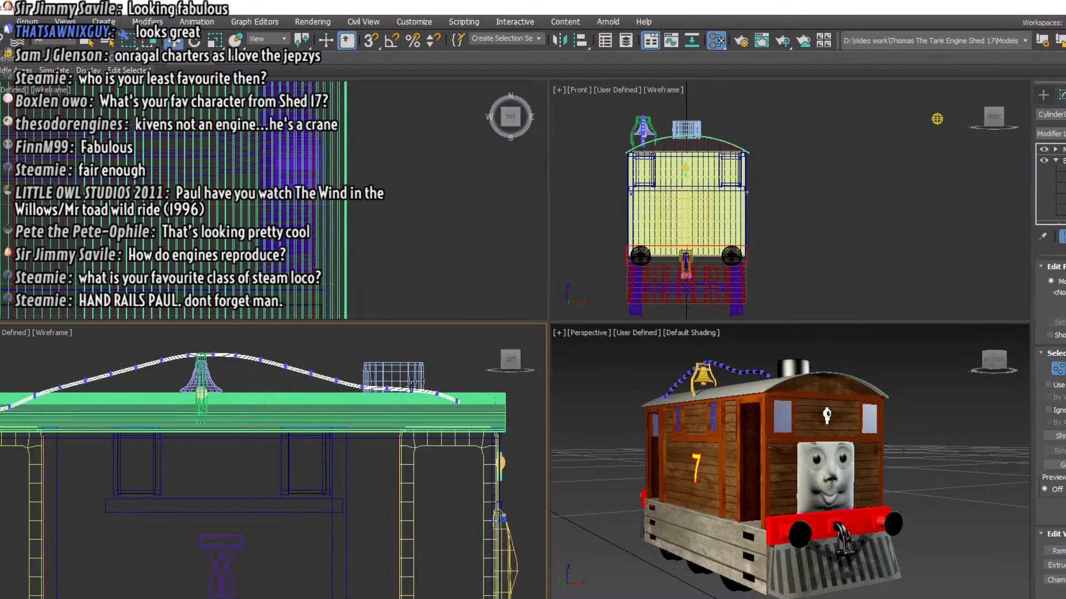
click(429, 398)
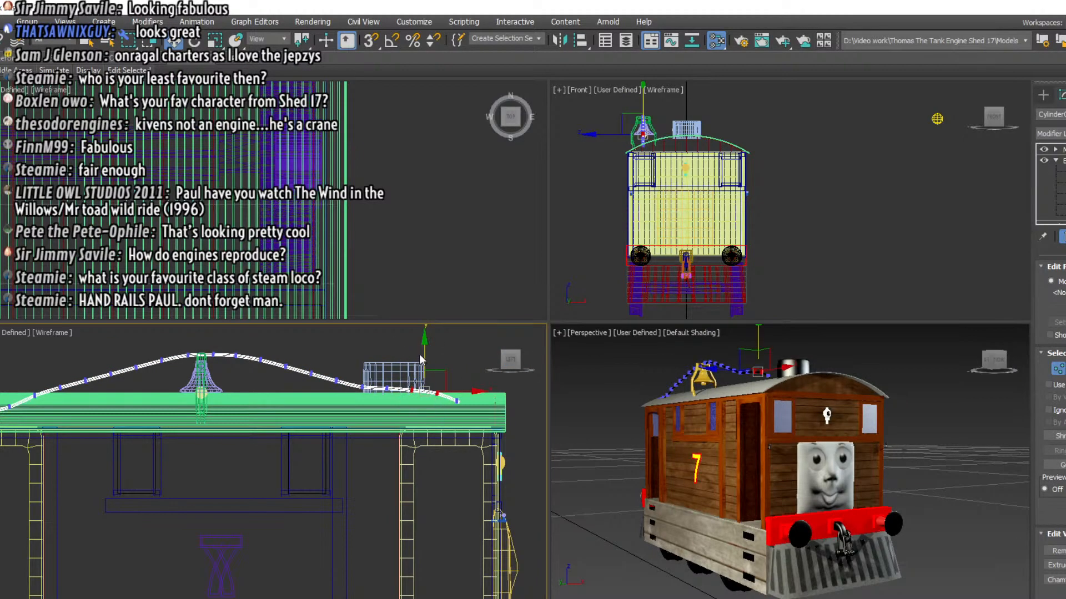
drag(425, 350, 386, 358)
click(390, 392)
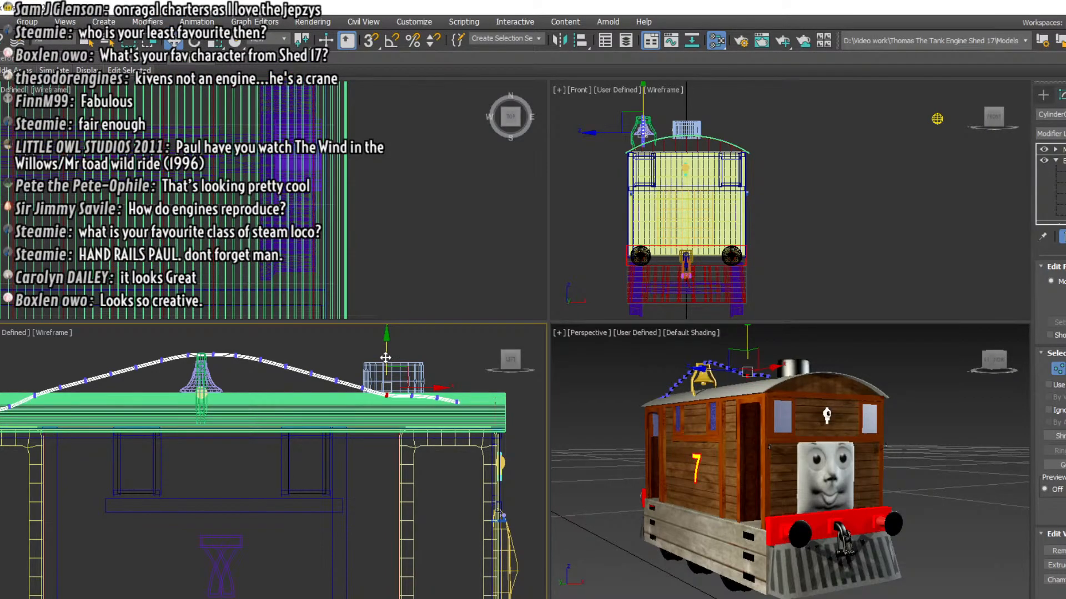
drag(357, 350, 371, 402)
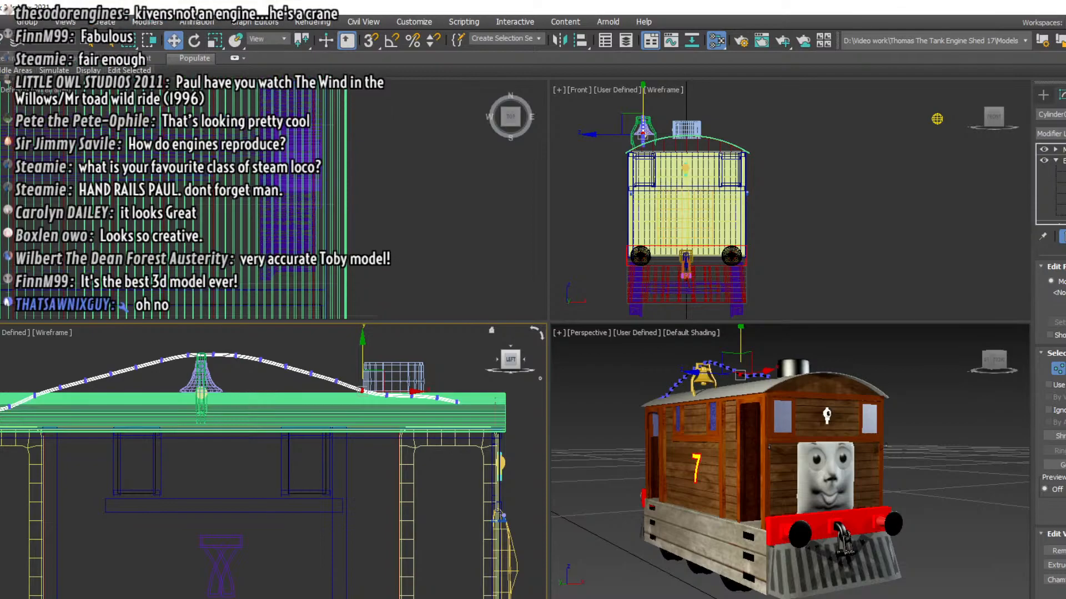
click(1064, 160)
click(914, 353)
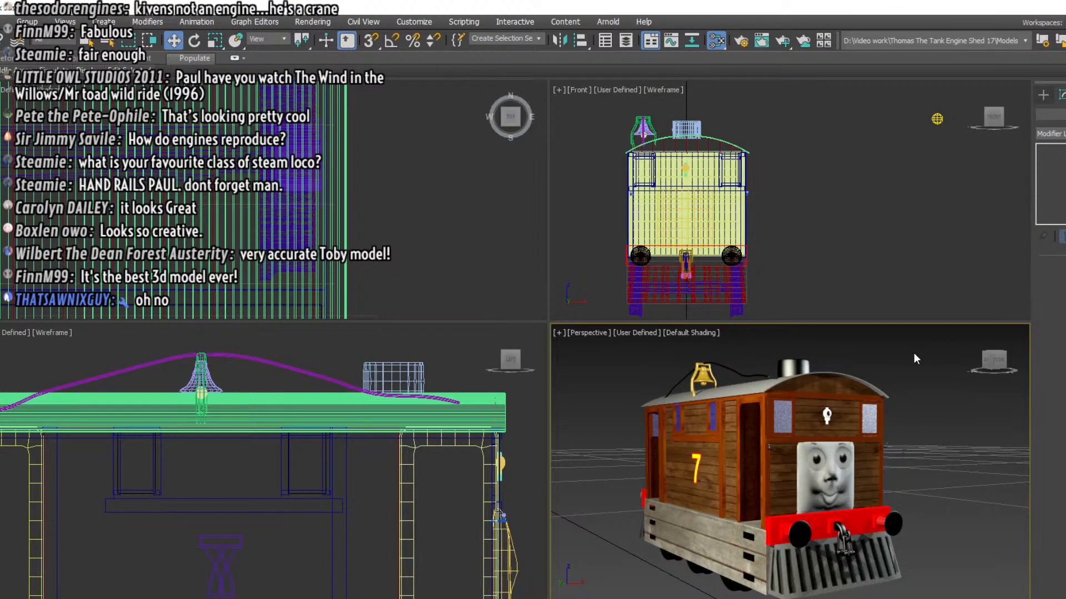
Create a long, thin cylinder running lengthwise along the engine's side wall near the front doorway as a handrail
mouse_move(992, 360)
mouse_down()
mouse_move(1030, 358)
mouse_move(958, 385)
mouse_move(984, 362)
mouse_up()
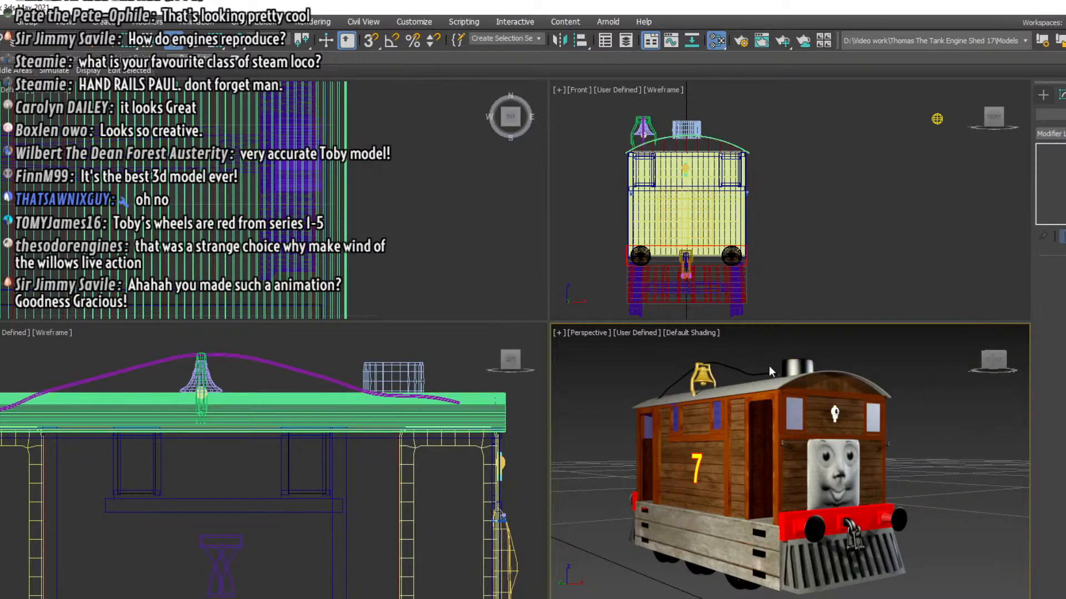
click(991, 358)
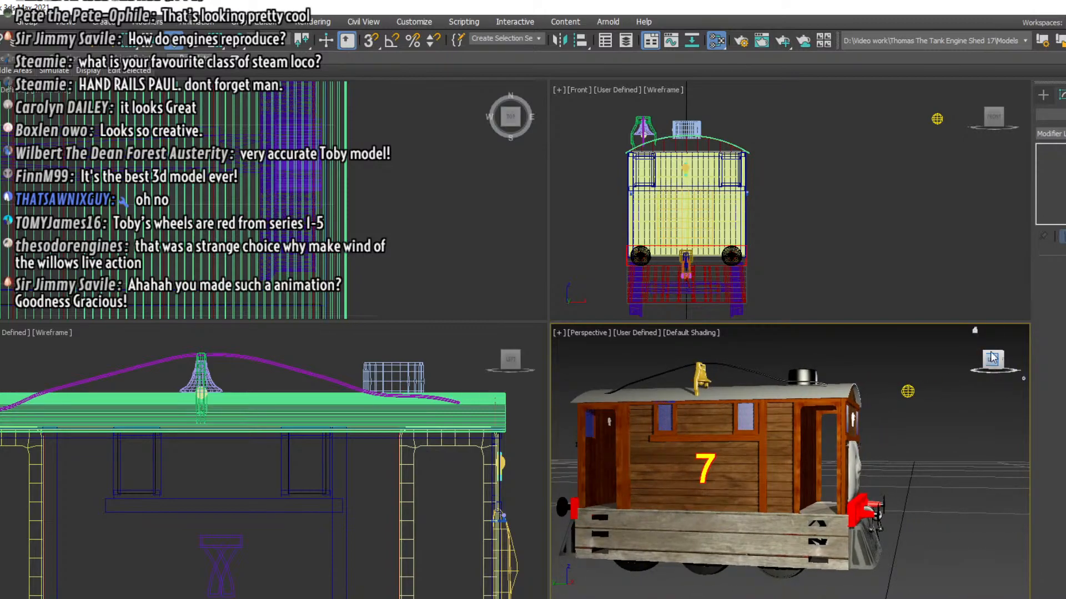
click(1043, 95)
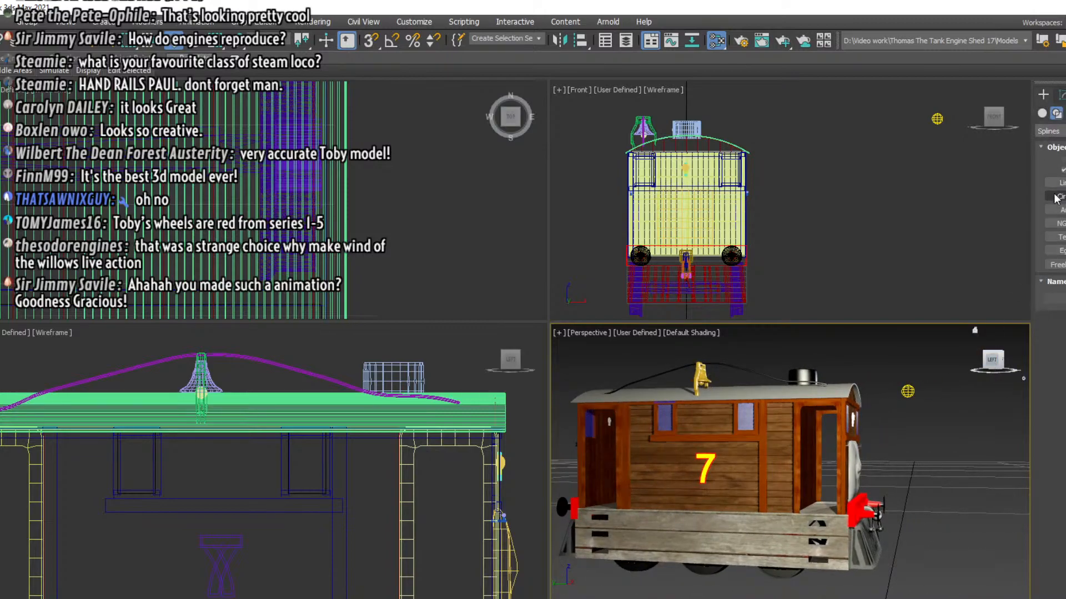
click(1043, 114)
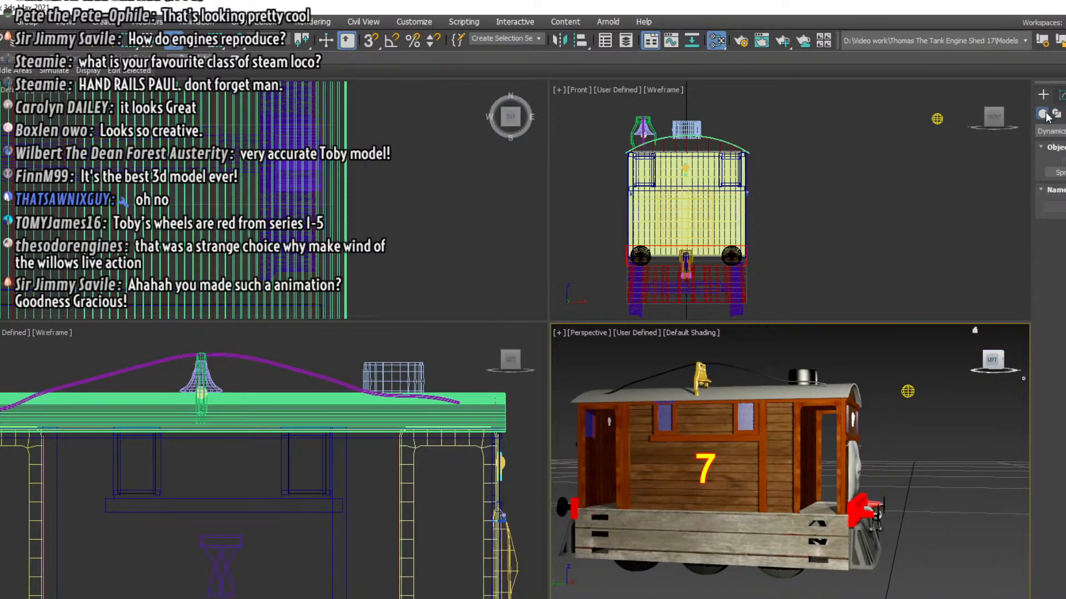
click(1054, 131)
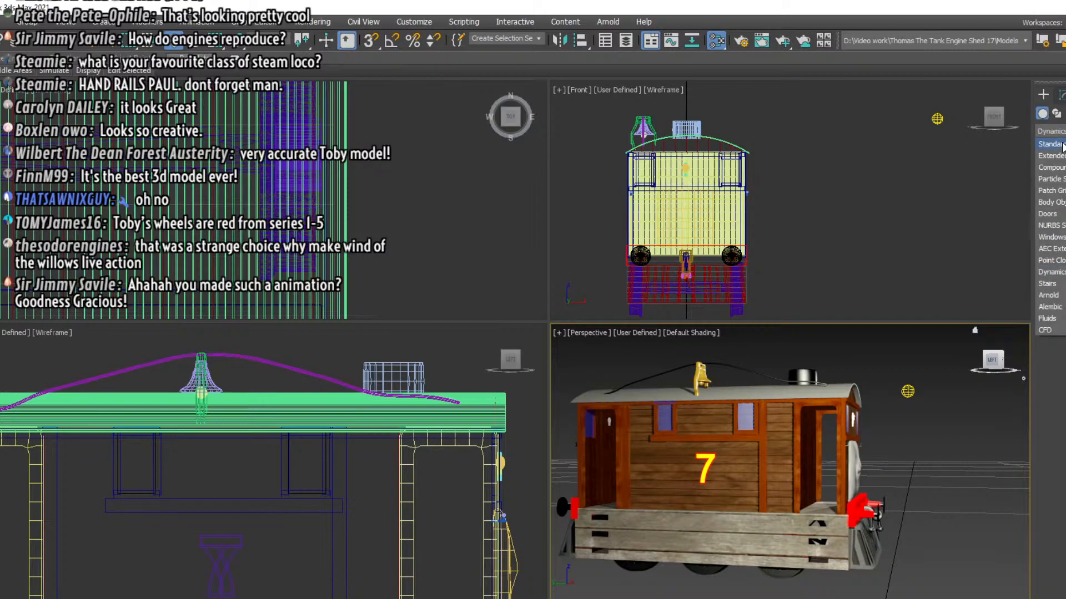
click(1061, 144)
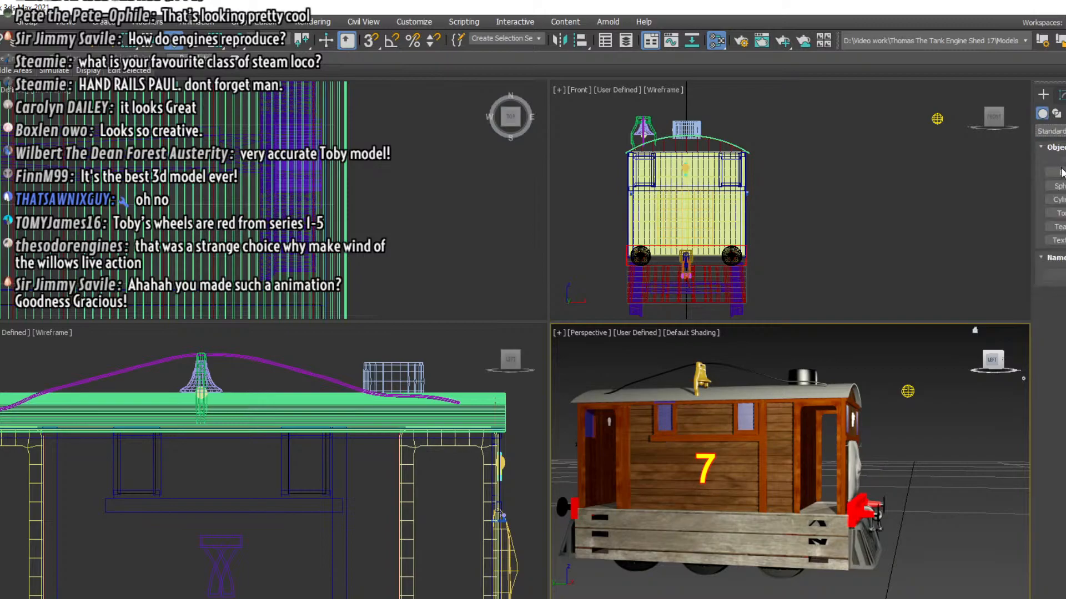
click(1060, 200)
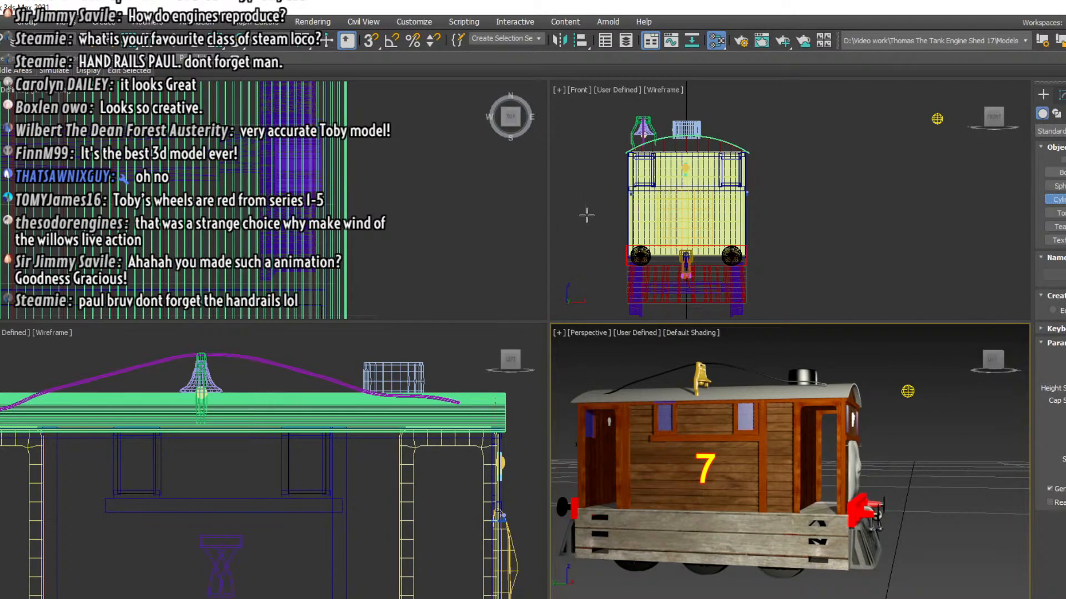
scroll(827, 244, up, 3)
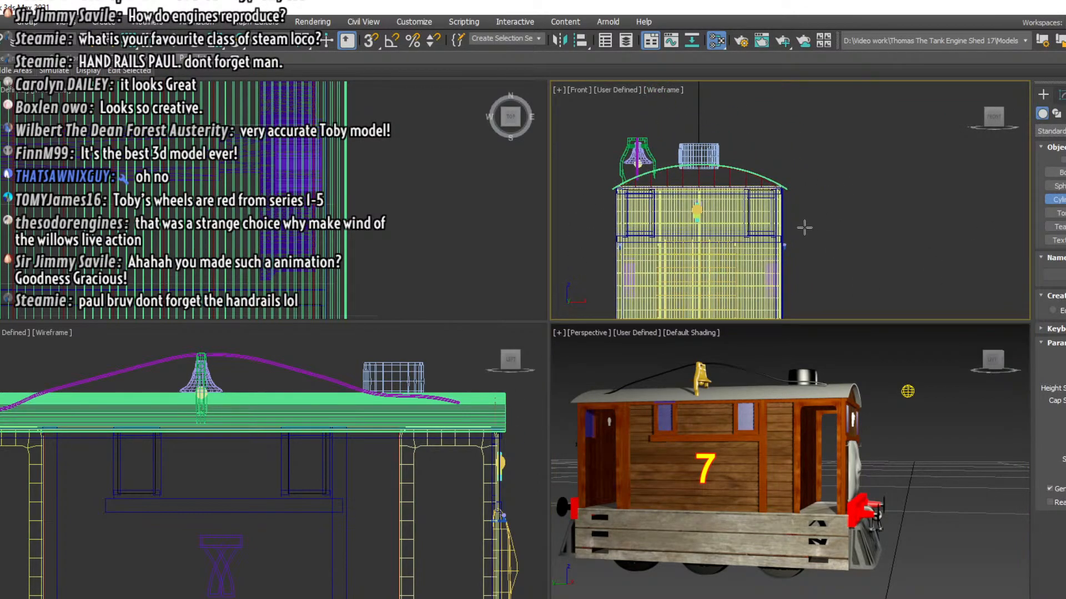
click(776, 222)
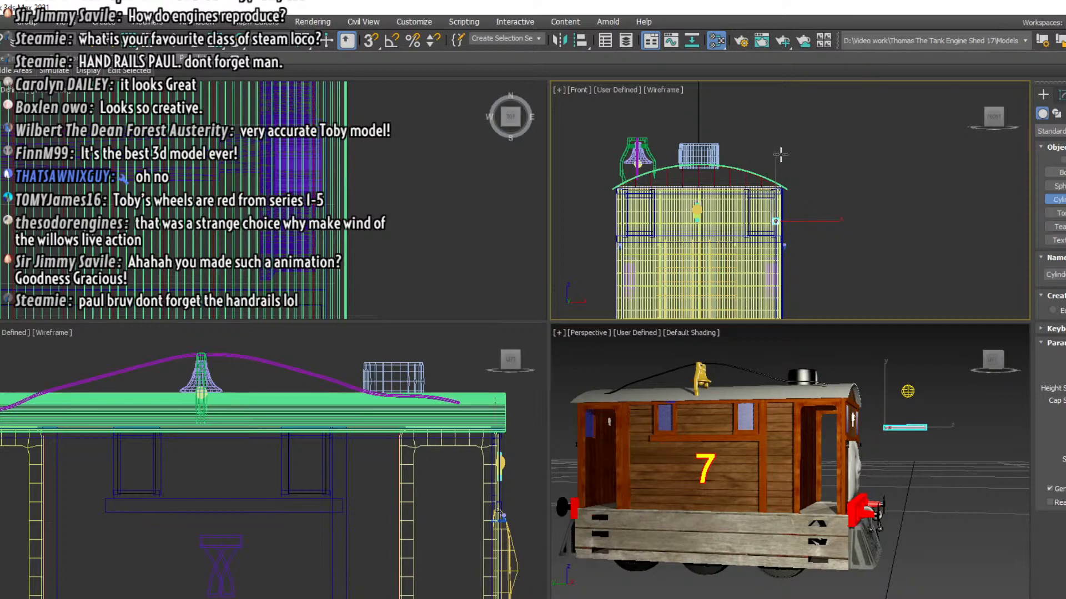
click(768, 439)
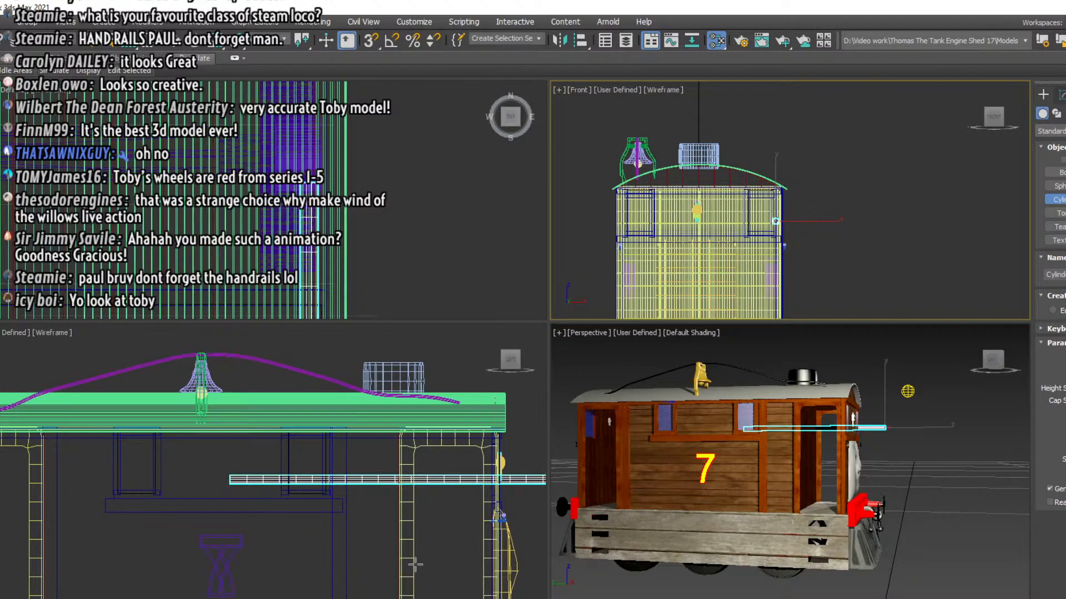
middle_drag(414, 564, 292, 494)
key(e)
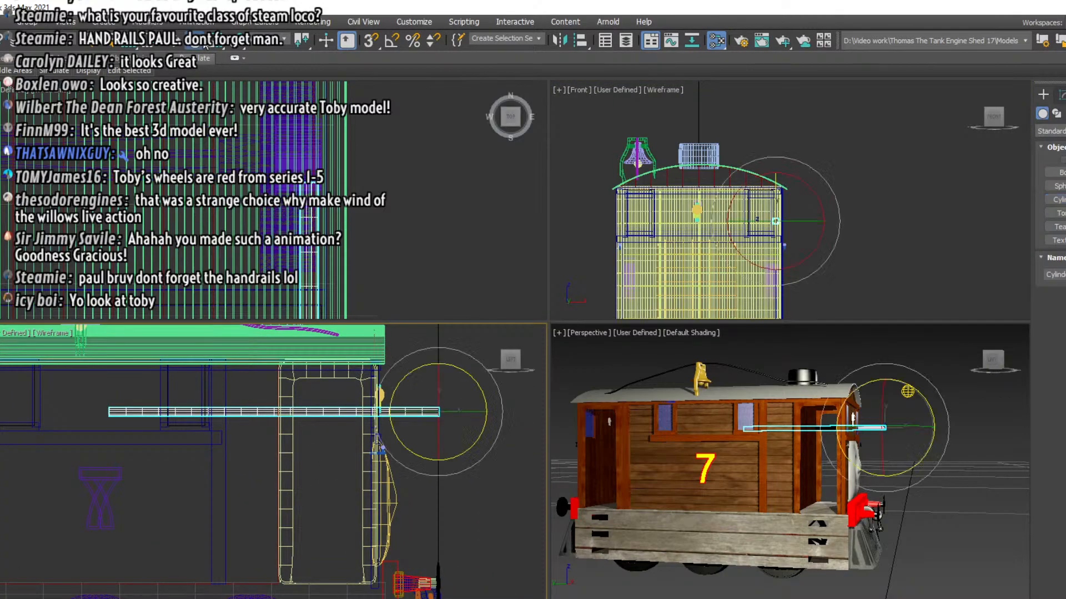
drag(411, 380, 394, 522)
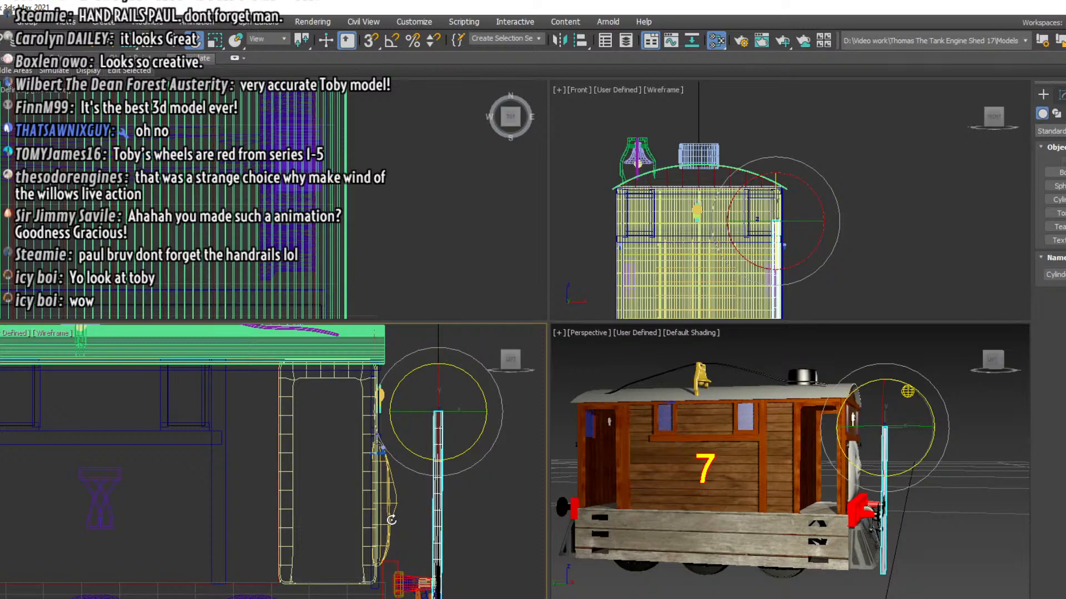
key(ctrl+z)
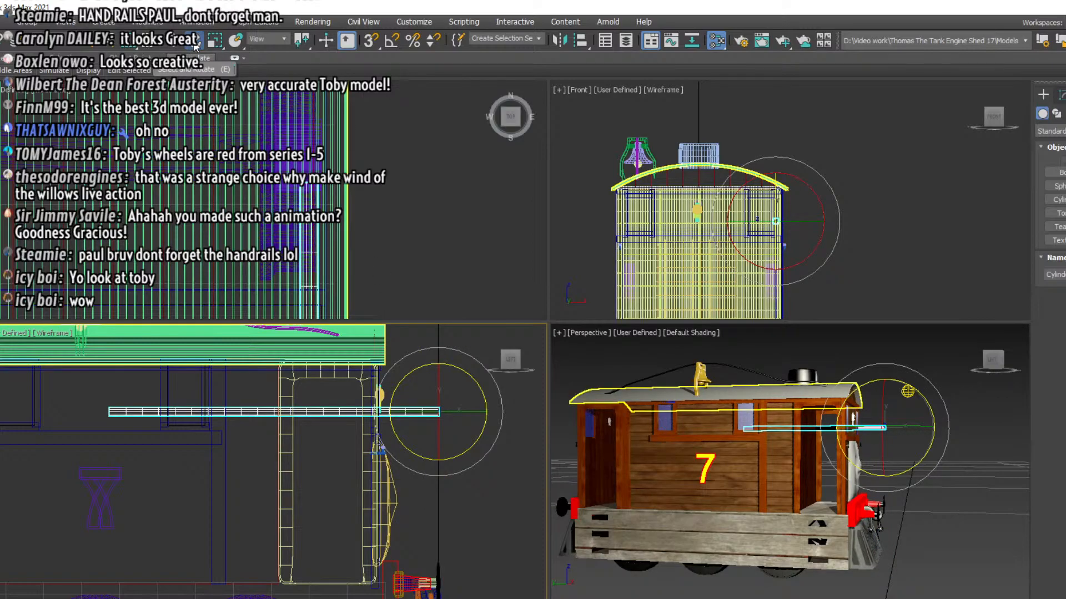
Rotate the handrail cylinder 90 degrees with the Rotate Transform Type-In so it stands vertically
right_click(195, 42)
drag(611, 319, 611, 328)
key(ctrl+z)
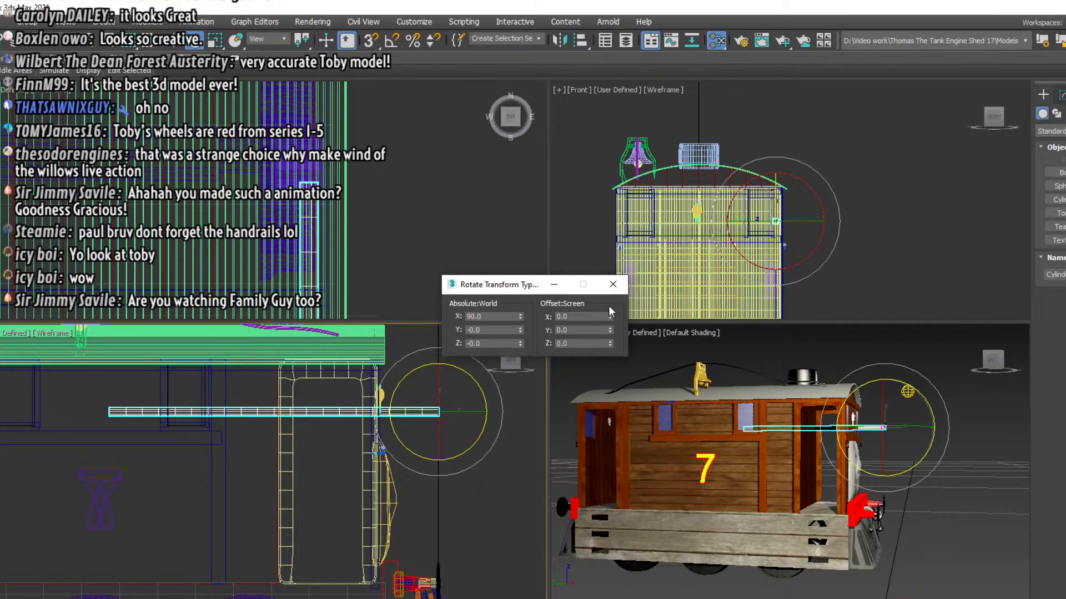
drag(611, 343, 610, 423)
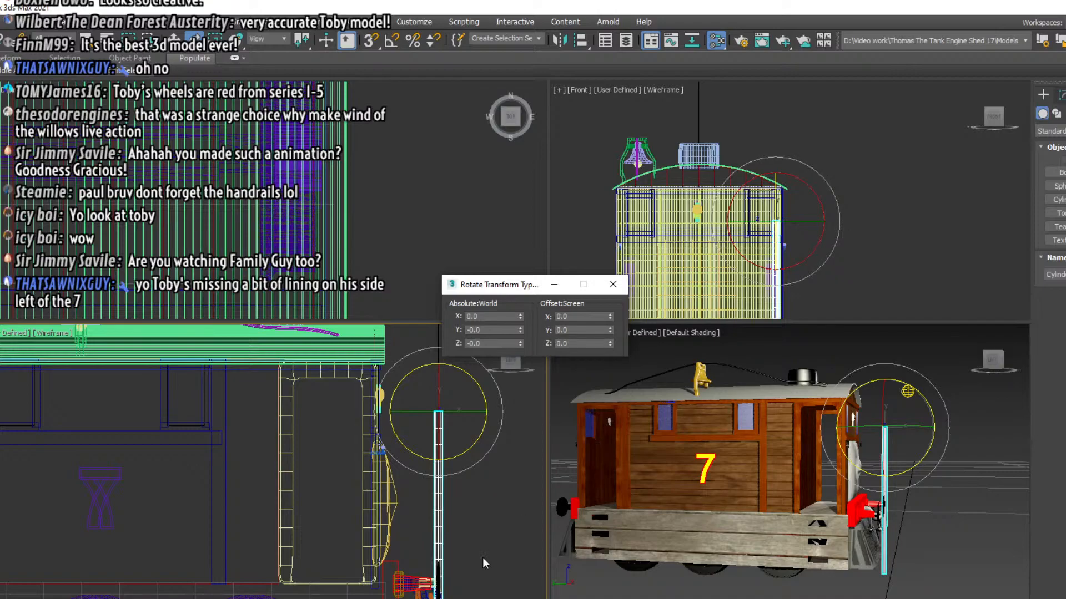
Move the upright cylinder into the front doorway to about Y 0.433 and Z 2.311, with its top end just above the roof
key(w)
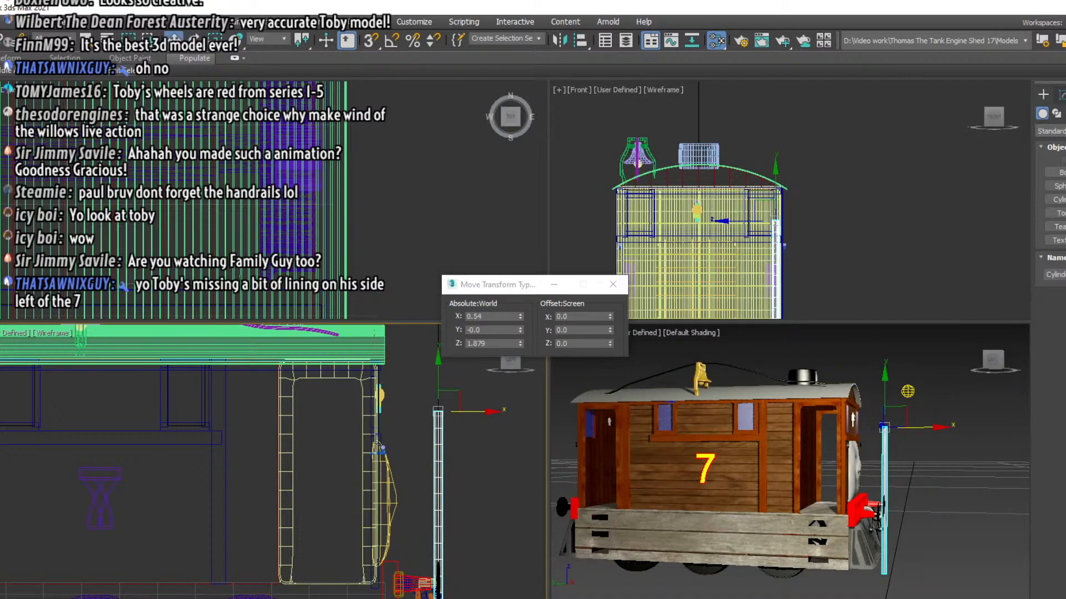
drag(439, 411, 346, 324)
scroll(291, 454, down, 2)
mouse_move(291, 454)
middle_down()
mouse_move(302, 435)
mouse_move(310, 454)
middle_up()
drag(347, 330, 348, 328)
middle_drag(392, 451, 394, 470)
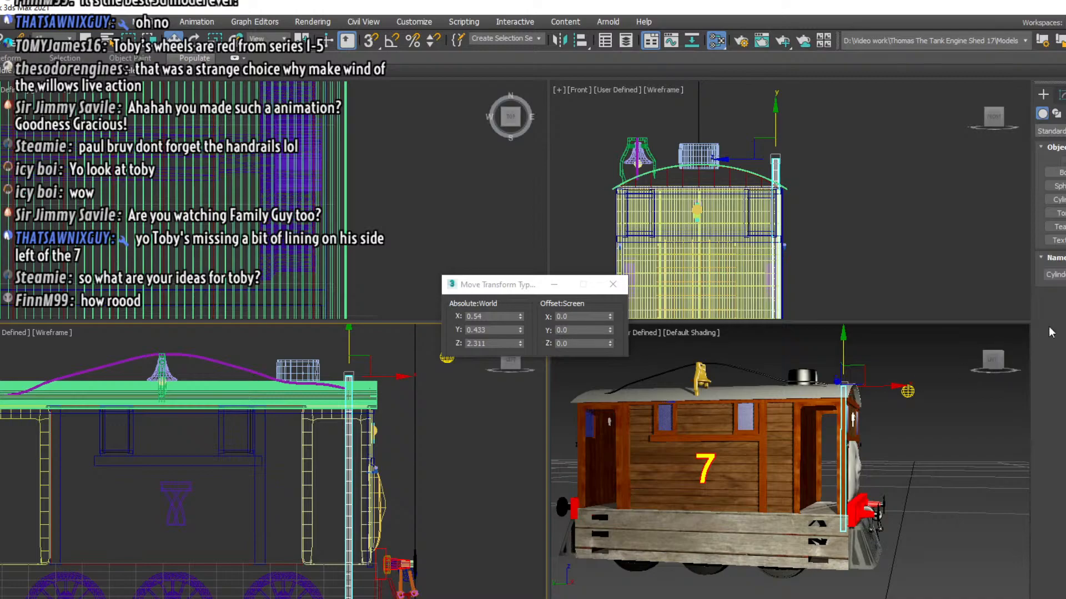
Apply an Edit Poly modifier to the handrail cylinder and switch to editing its vertices
click(1061, 95)
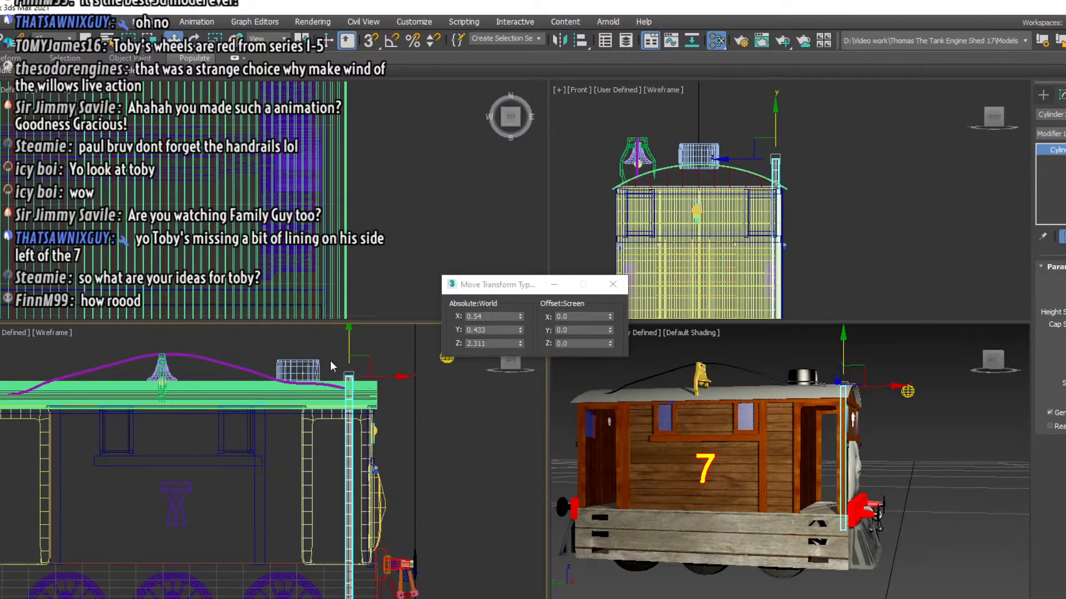
click(1050, 133)
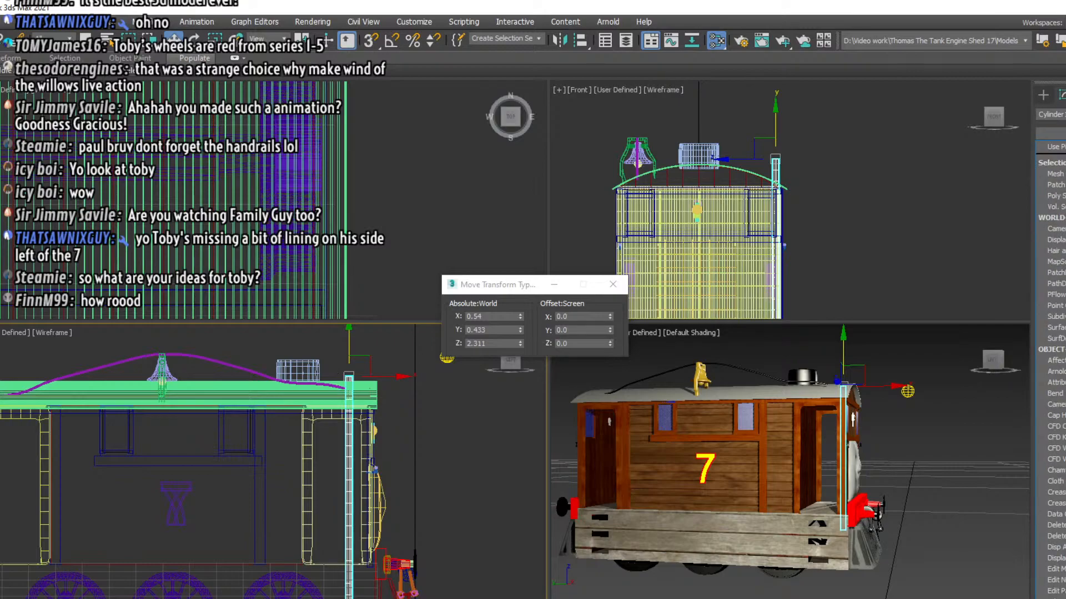
scroll(1064, 482, down, 2)
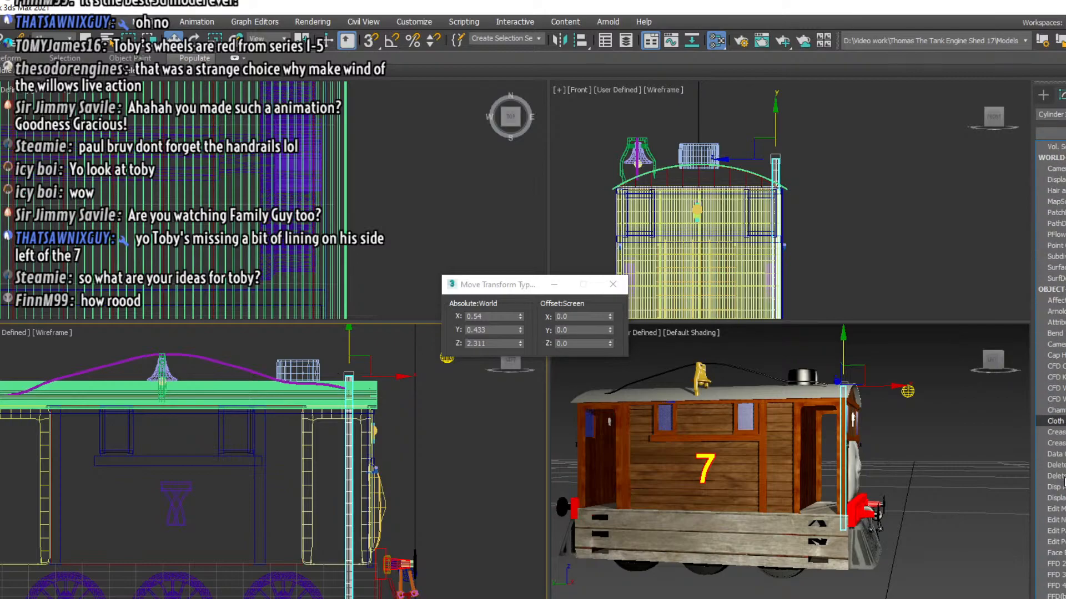
scroll(1064, 481, down, 2)
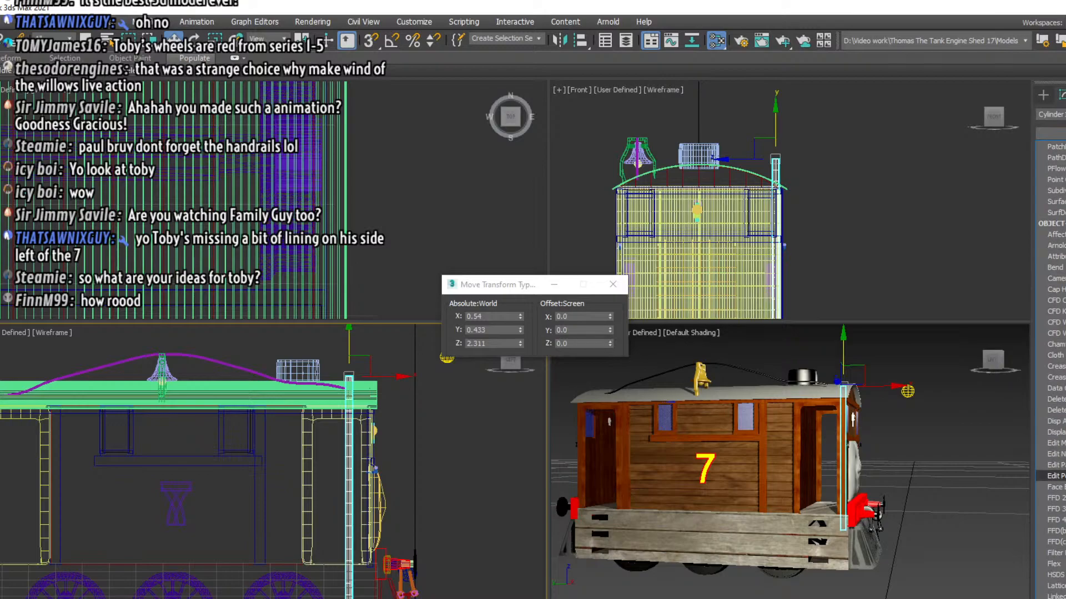
click(1054, 475)
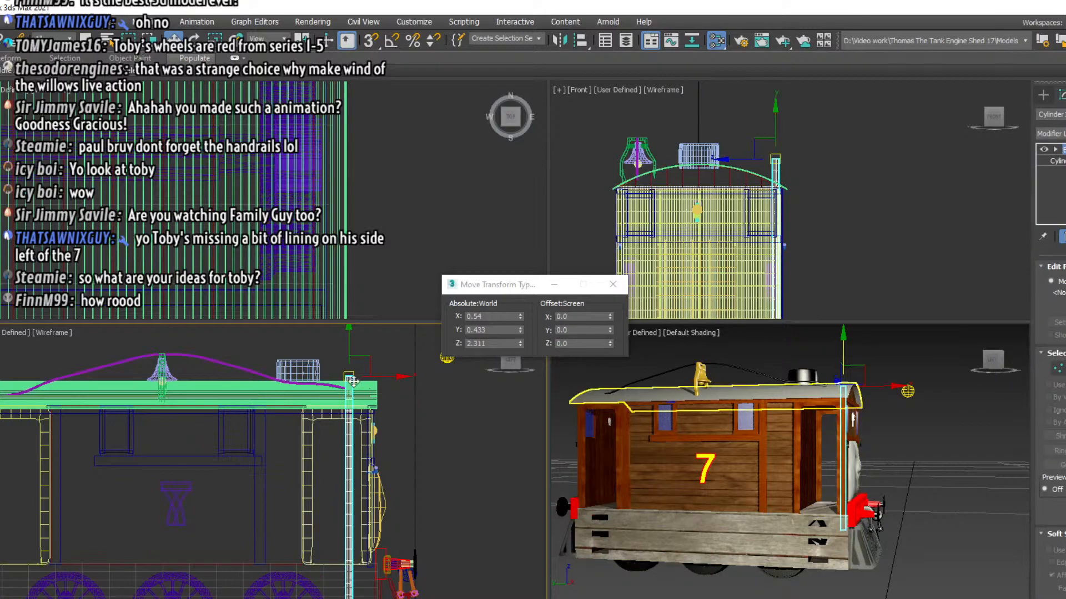
drag(332, 343, 362, 432)
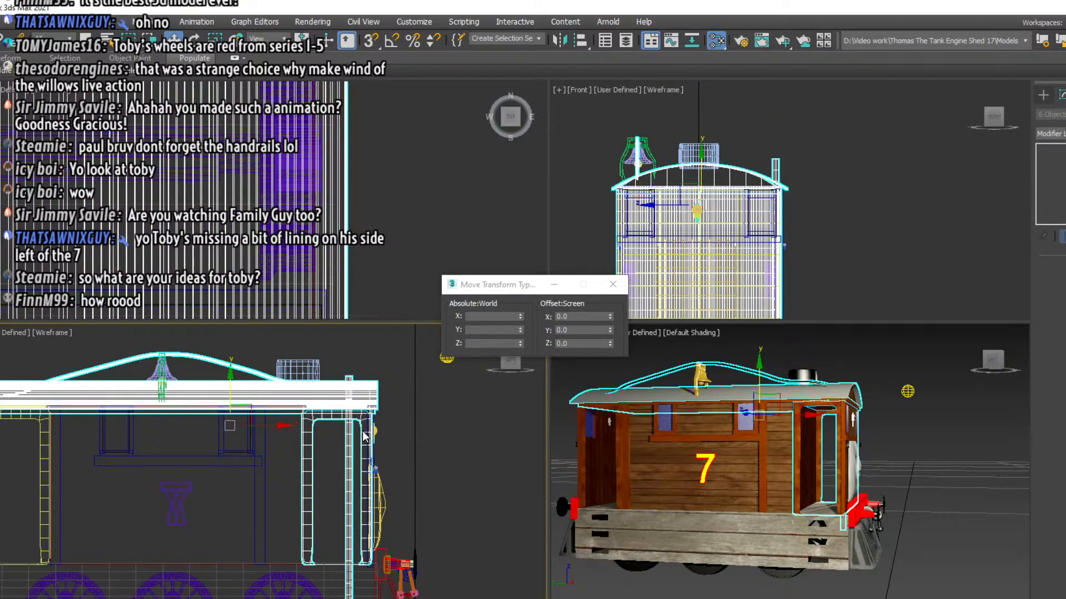
click(341, 376)
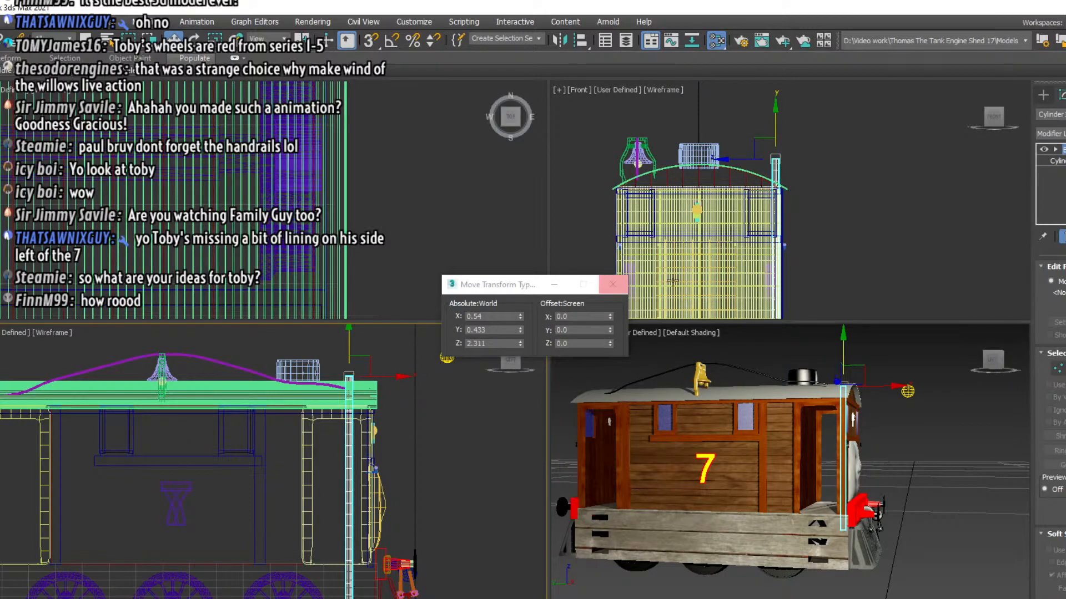
click(1055, 150)
key(1)
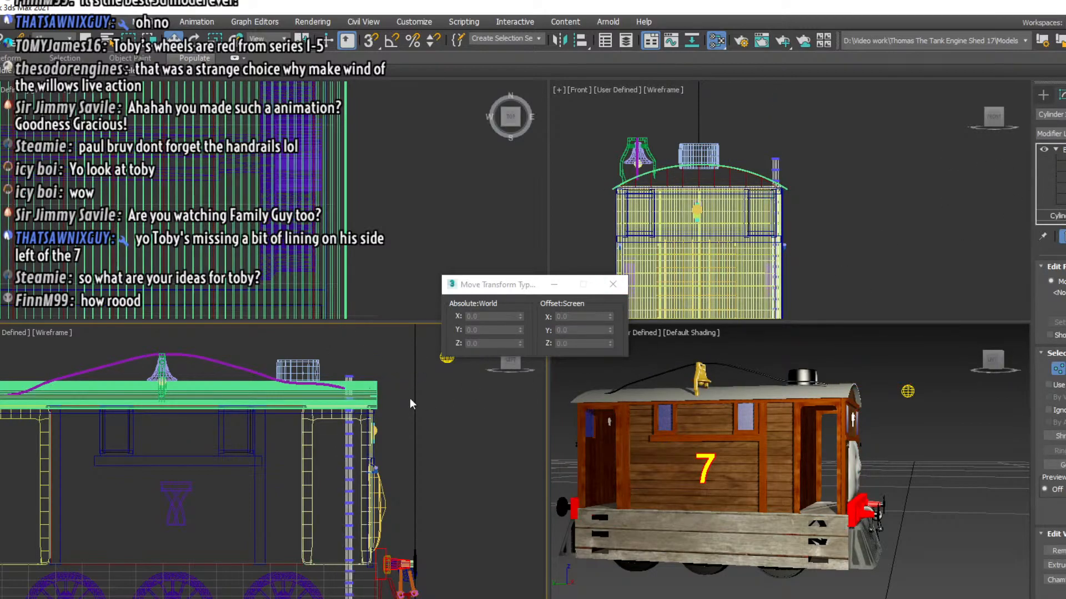
mouse_move(327, 362)
middle_down()
mouse_move(327, 331)
mouse_move(323, 352)
middle_up()
drag(322, 348, 371, 385)
click(194, 42)
middle_drag(338, 436, 340, 449)
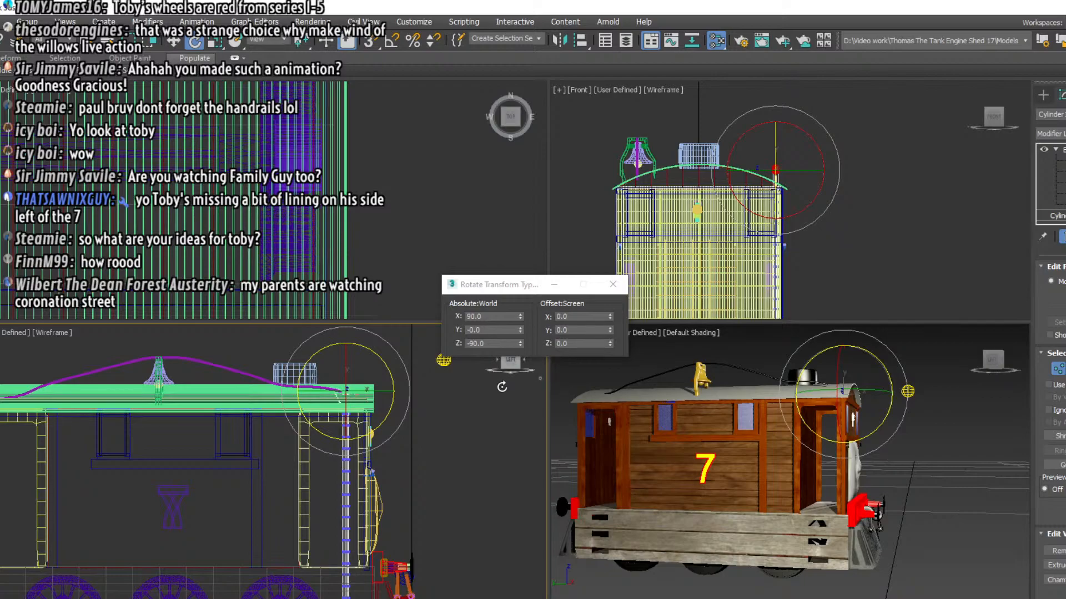
scroll(371, 399, up, 2)
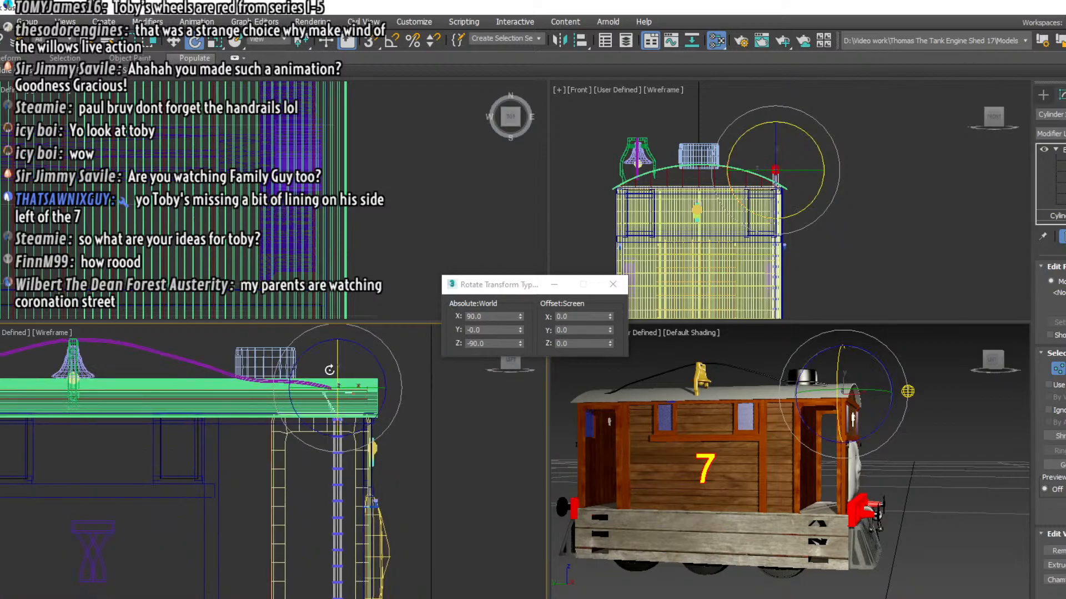
click(175, 42)
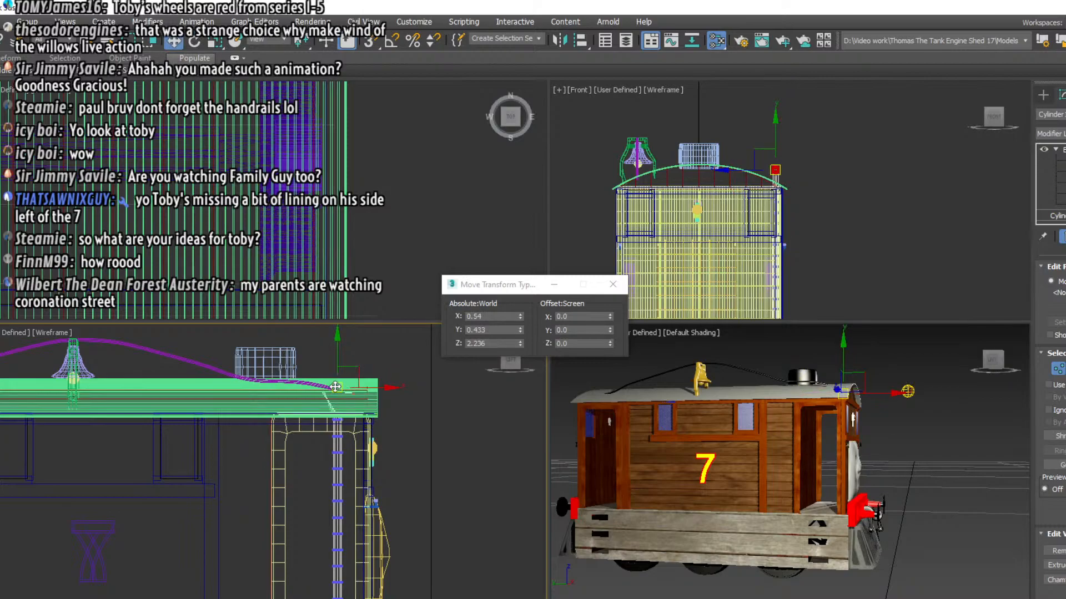
drag(335, 387, 357, 405)
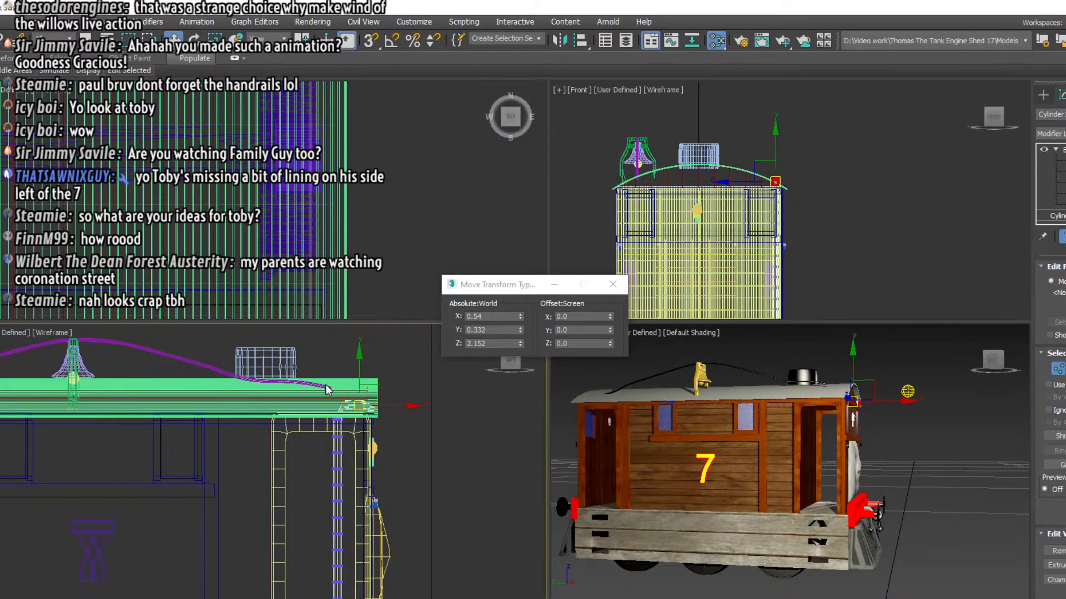
key(ctrl+z)
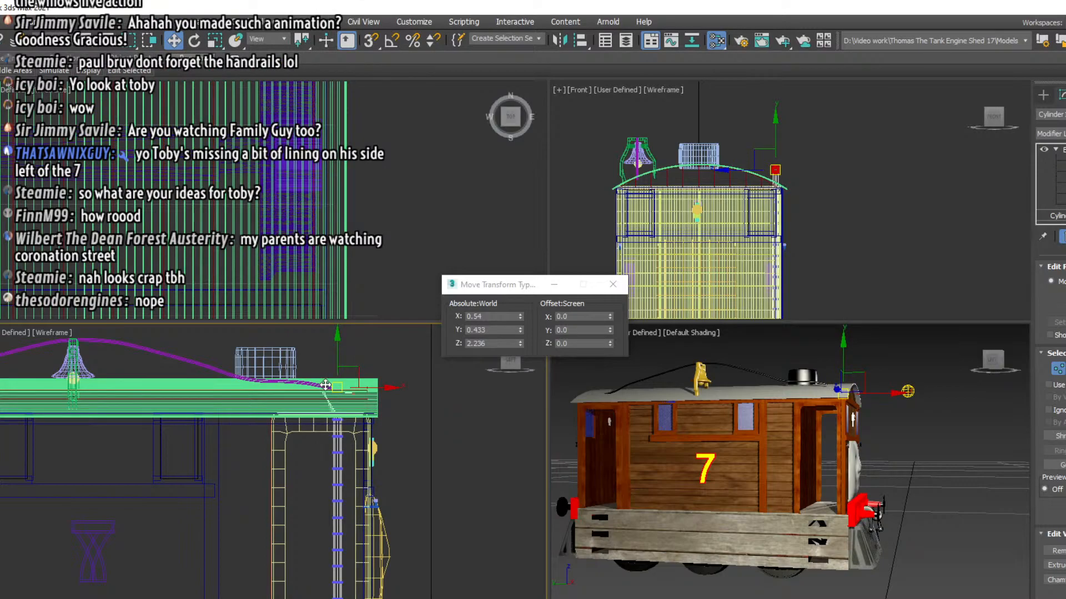
key(ctrl+z)
key(ctrl+z)
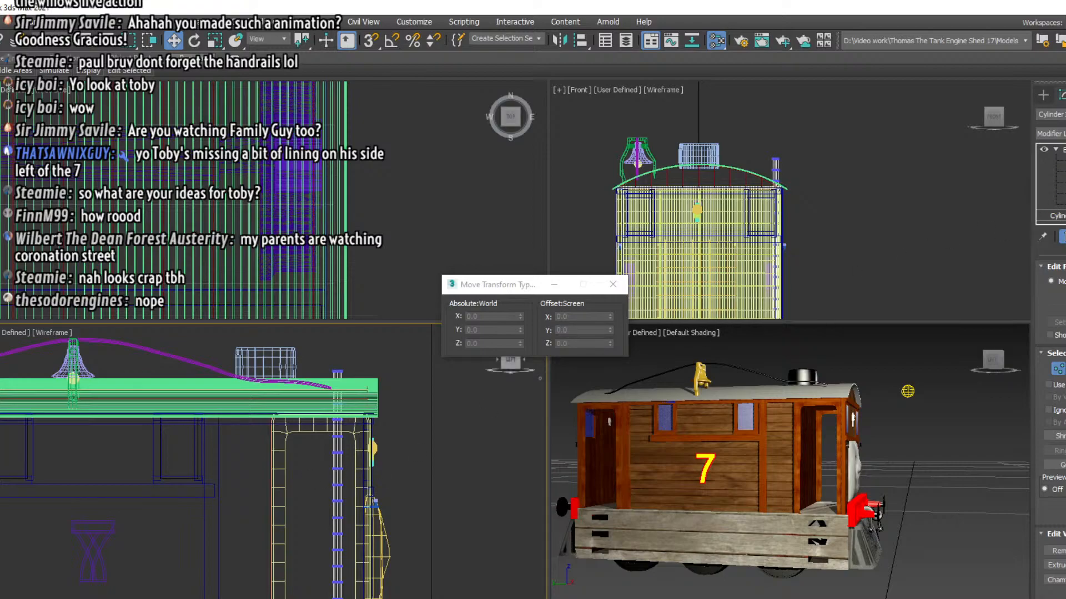
Rotate the handrail's top vertex rings toward the engine's front and move them to about Y 0.361, Z 2.185 to start the upper bend
click(334, 480)
click(1063, 160)
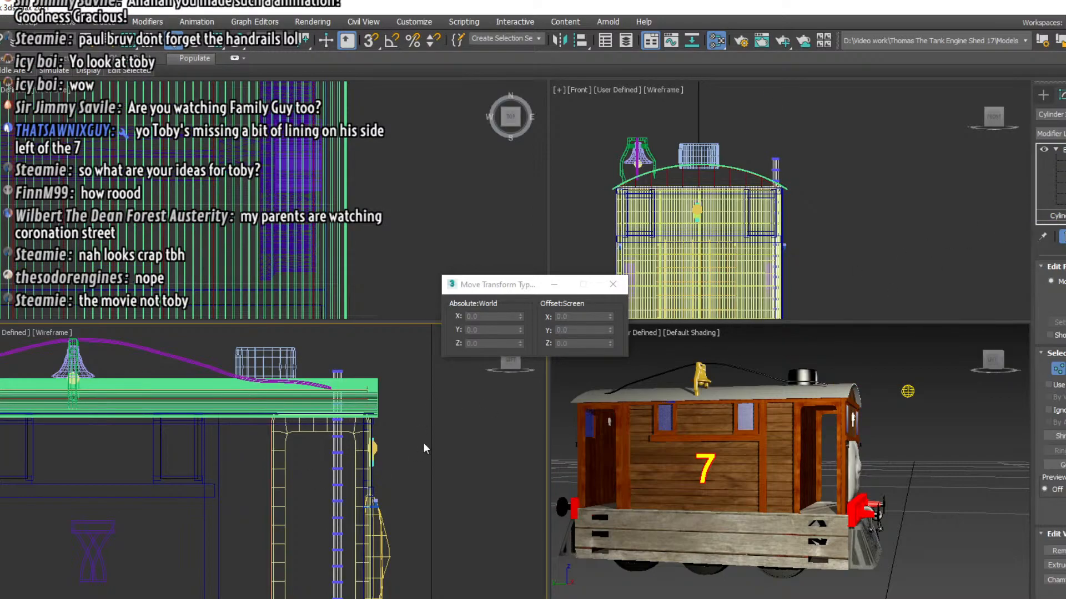
mouse_move(430, 462)
middle_down()
mouse_move(444, 370)
mouse_move(448, 453)
middle_up()
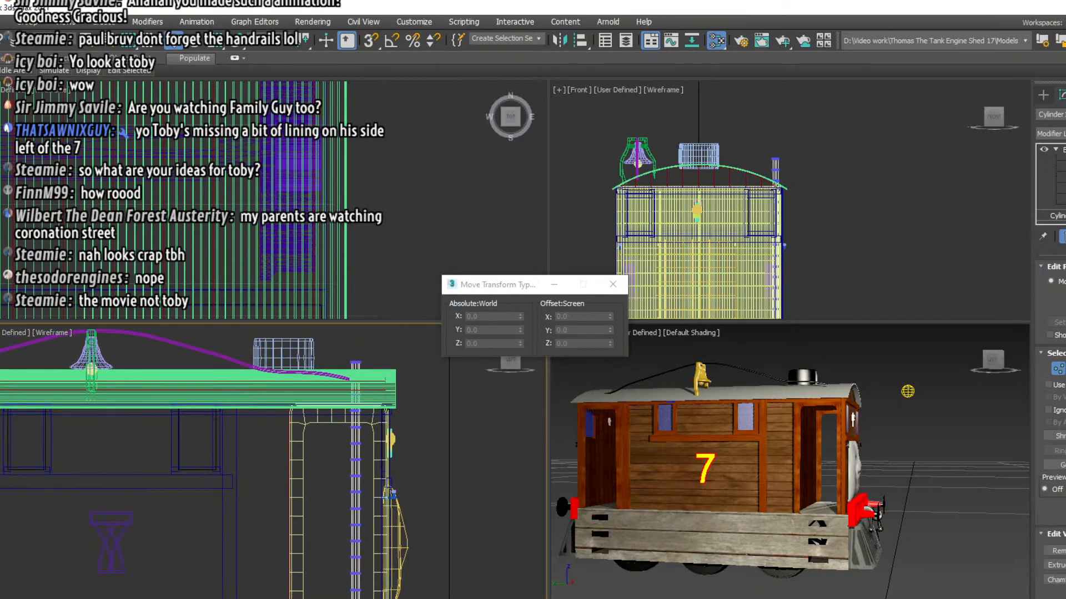
drag(330, 343, 402, 375)
click(194, 40)
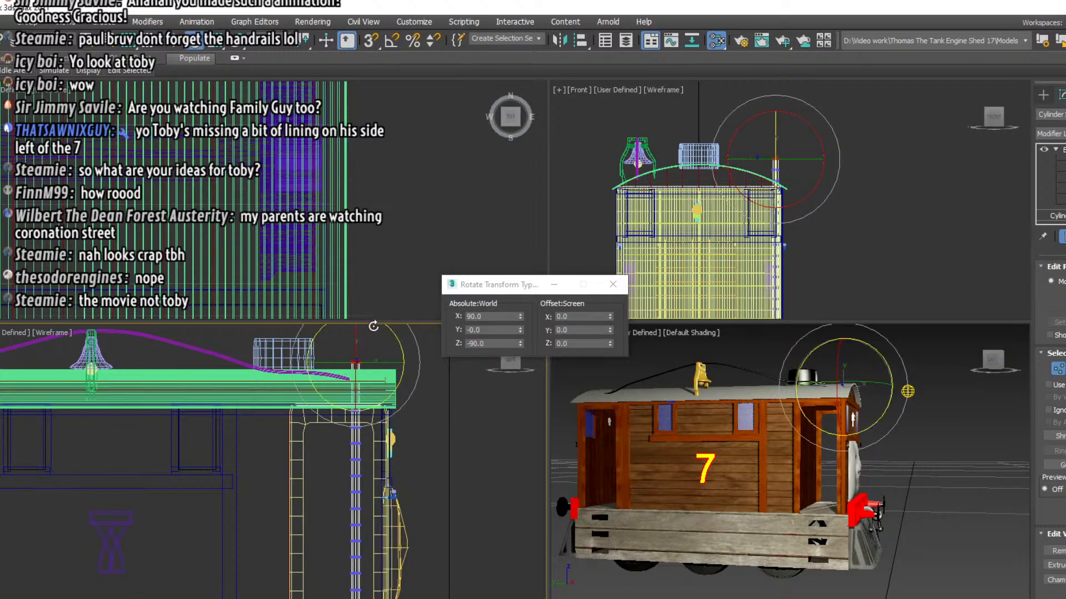
drag(327, 340, 379, 399)
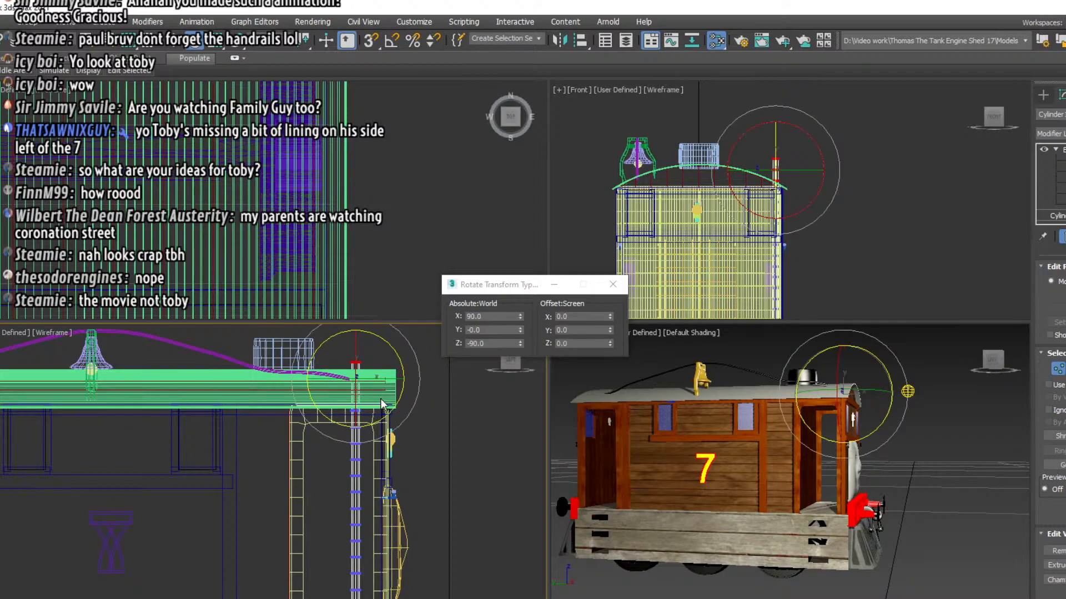
drag(388, 347, 432, 409)
click(165, 41)
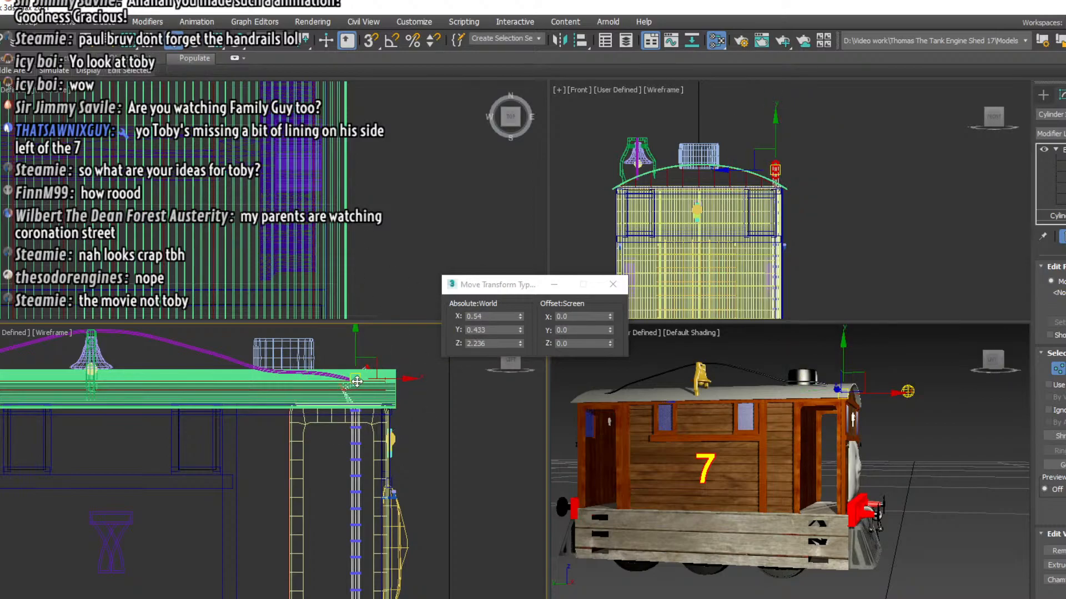
drag(375, 391, 355, 404)
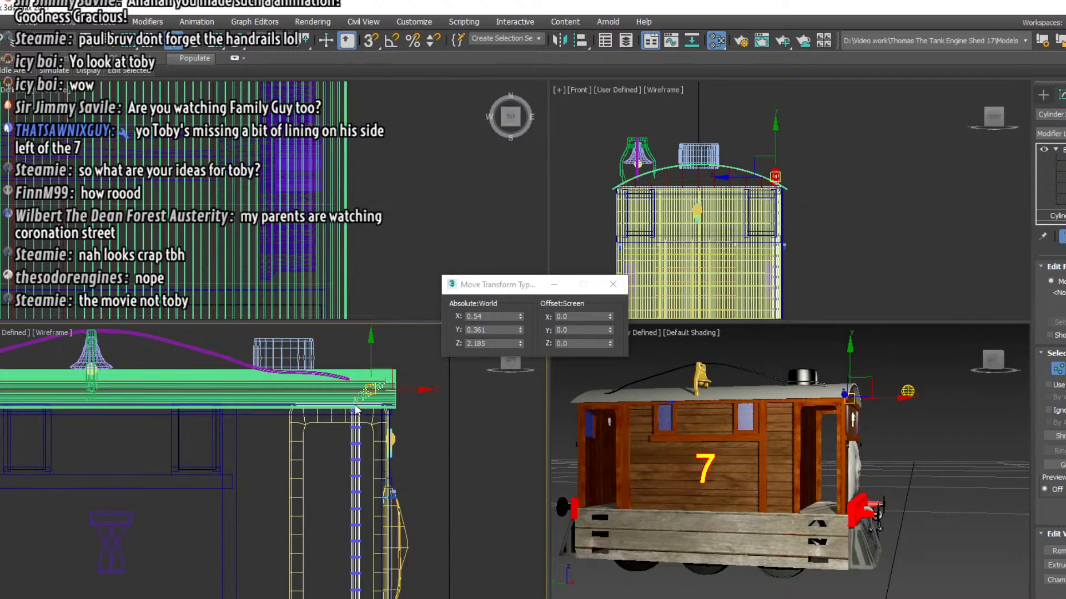
Include the next vertex ring down, rotate the handrail's top section further forward and move it to about Y 0.354, Z 2.133
scroll(355, 405, up, 2)
drag(441, 424, 442, 425)
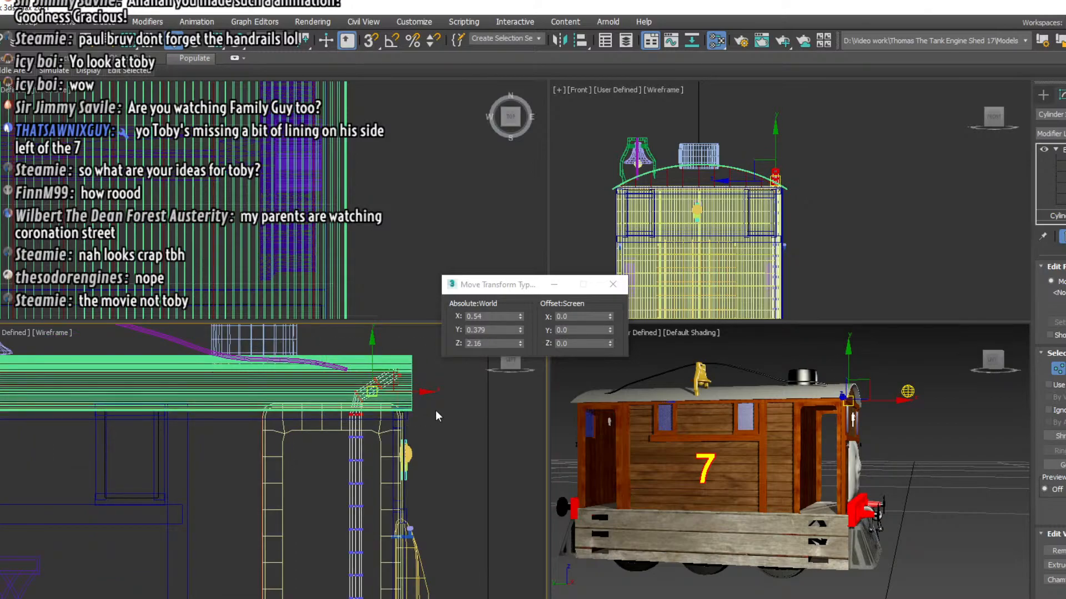
key(e)
drag(419, 378, 432, 401)
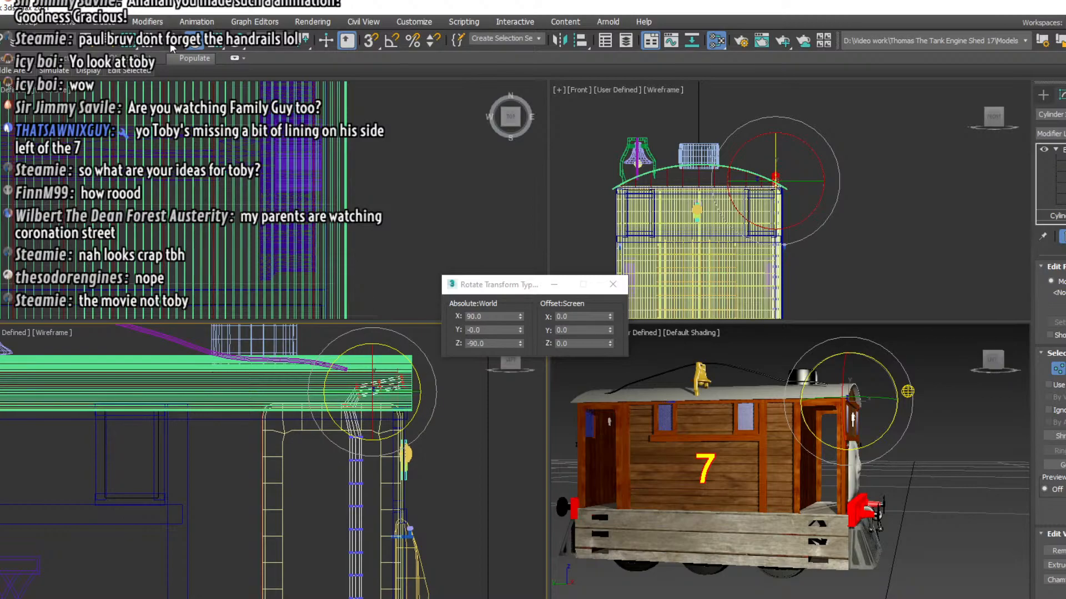
key(w)
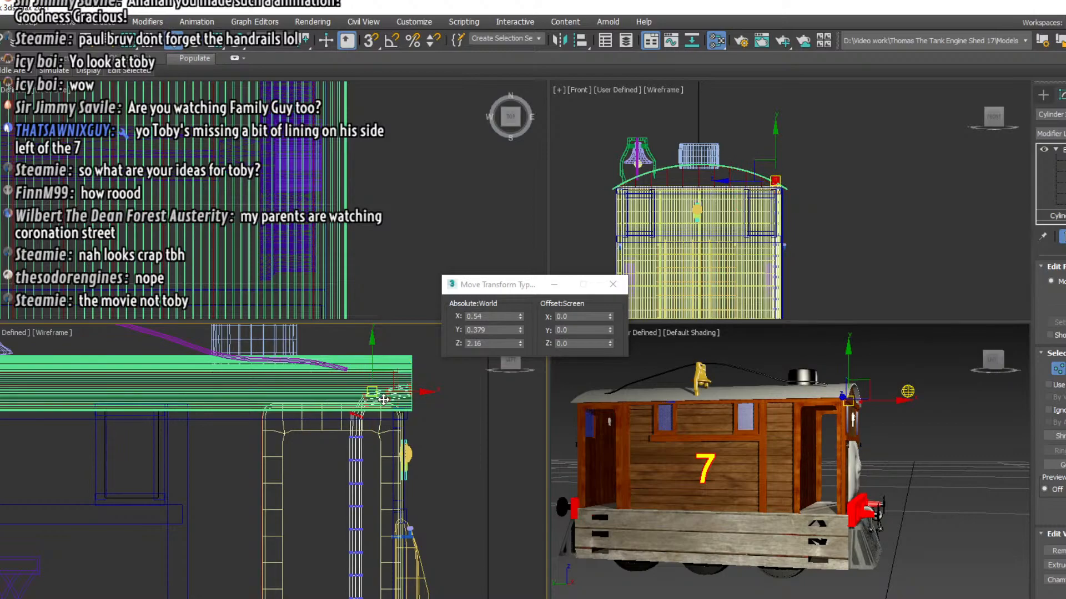
drag(383, 400, 391, 406)
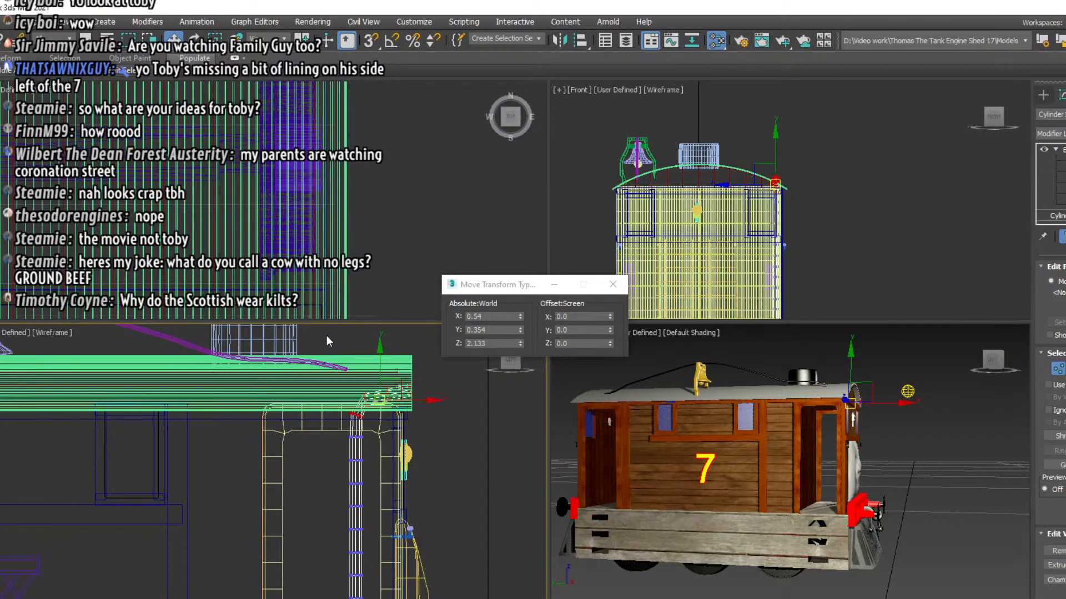
Add another ring to the top selection, rotate the handrail's upper end level and move it to about Y 0.351, Z 2.066
drag(434, 465, 461, 445)
key(e)
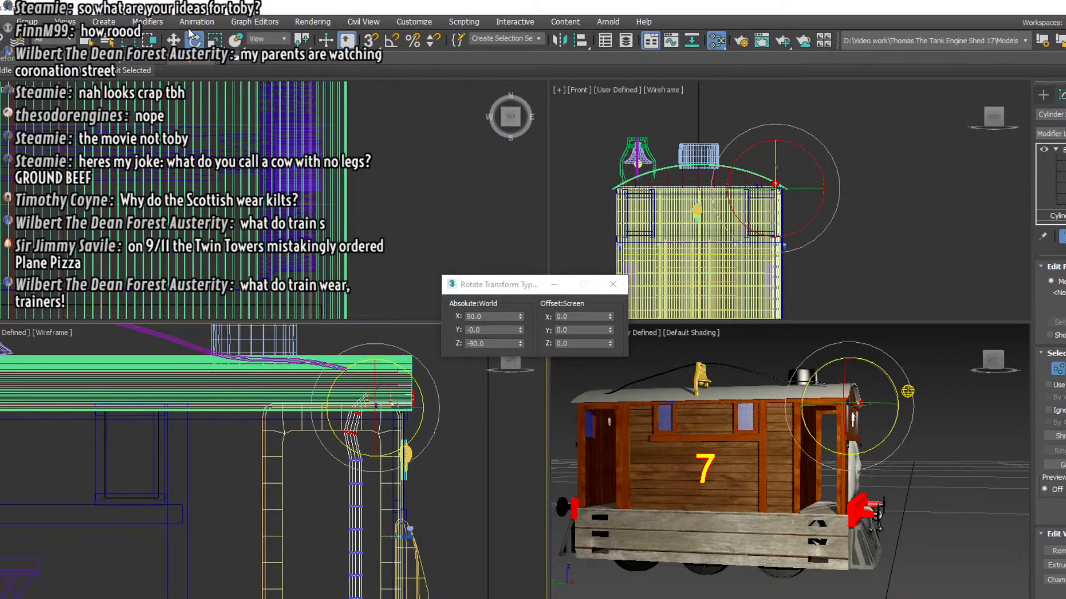
key(w)
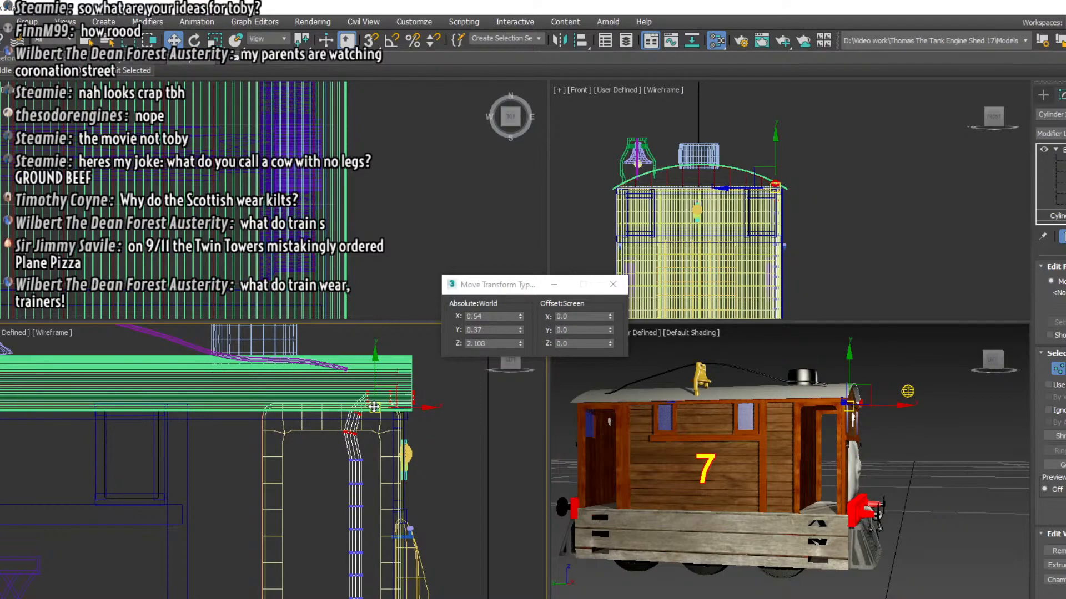
drag(373, 406, 379, 419)
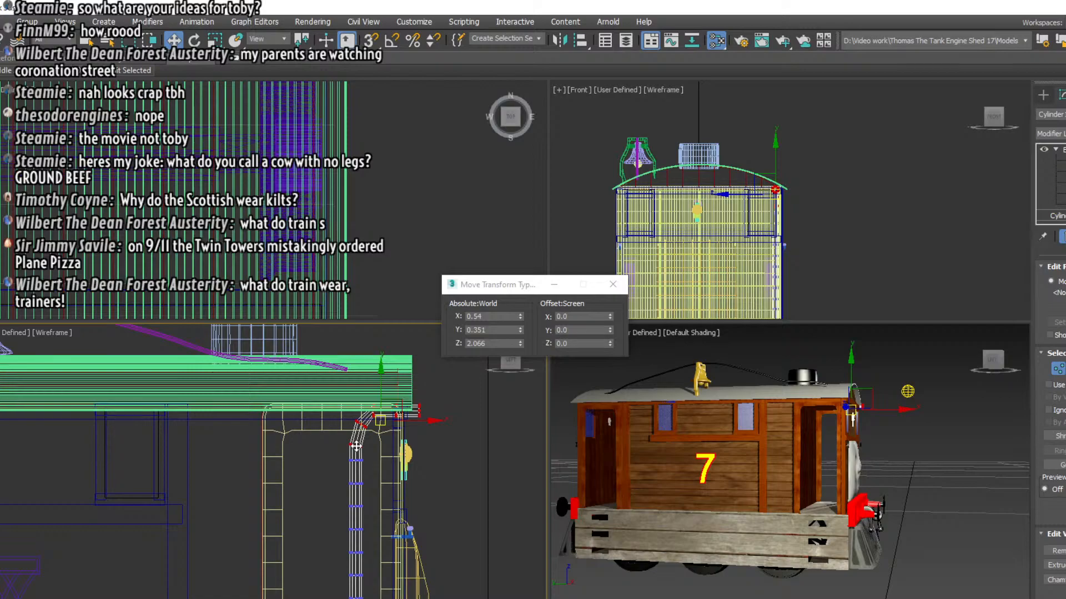
Rotate the handrail's lowest vertex rings toward the engine's front and realign them under the upright to start the lower bend
middle_drag(314, 505, 331, 456)
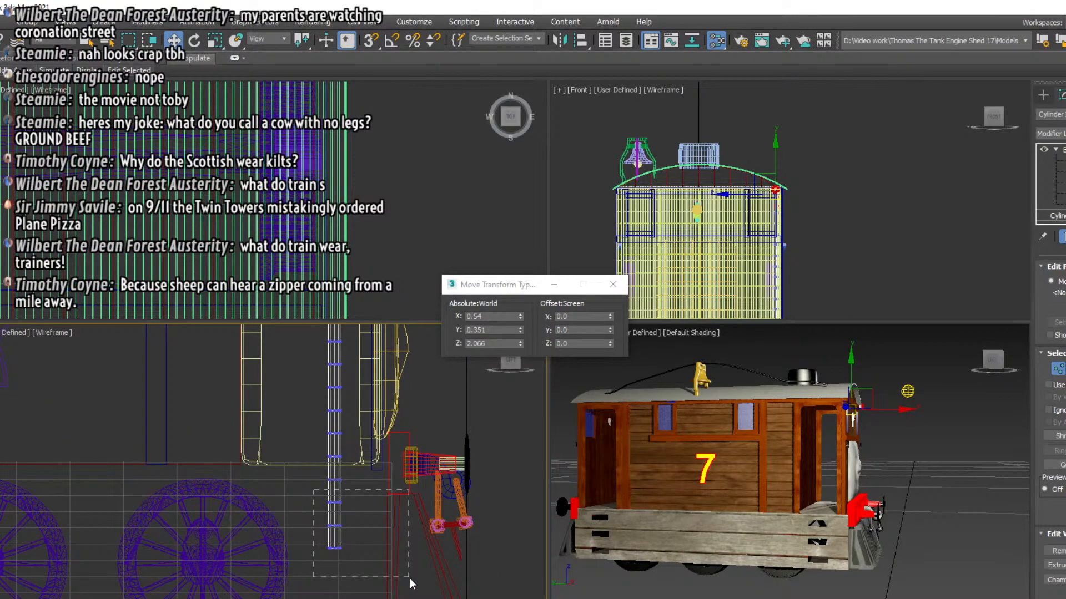
drag(410, 579, 409, 580)
click(194, 40)
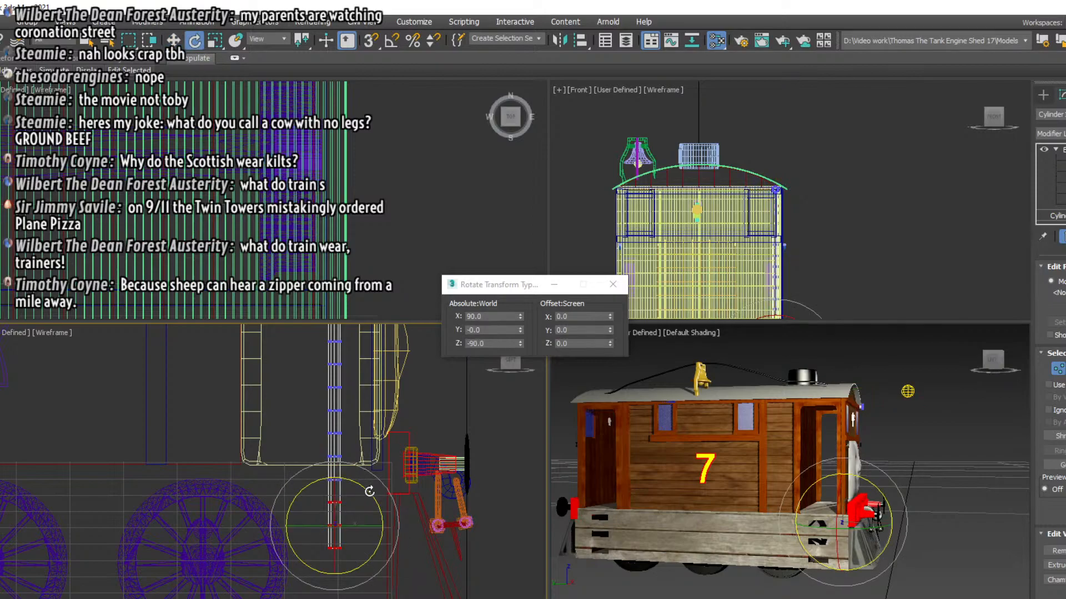
drag(368, 493, 341, 436)
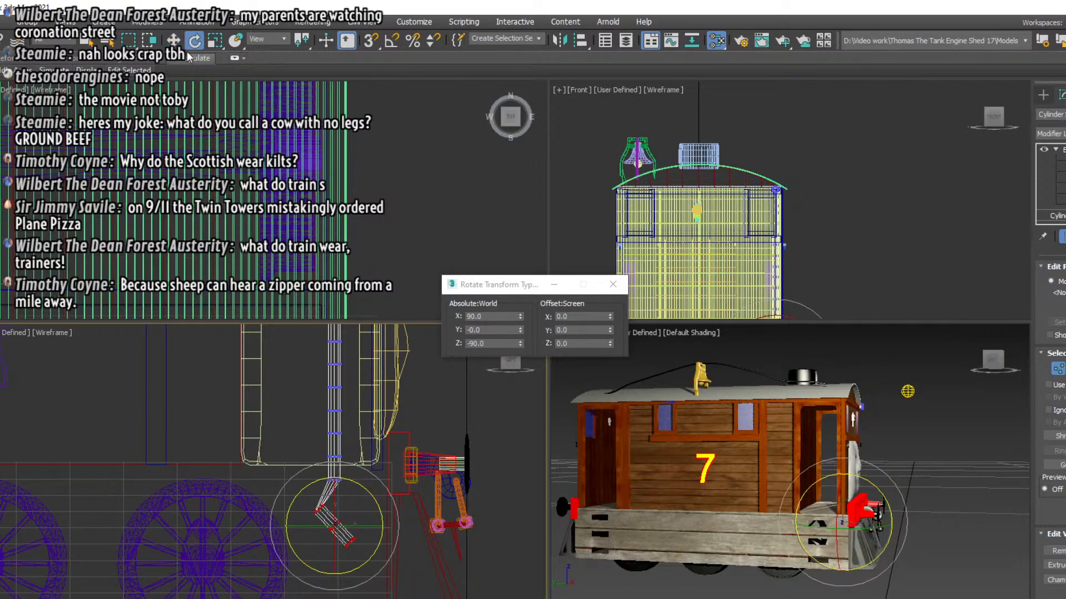
key(w)
drag(351, 507, 351, 518)
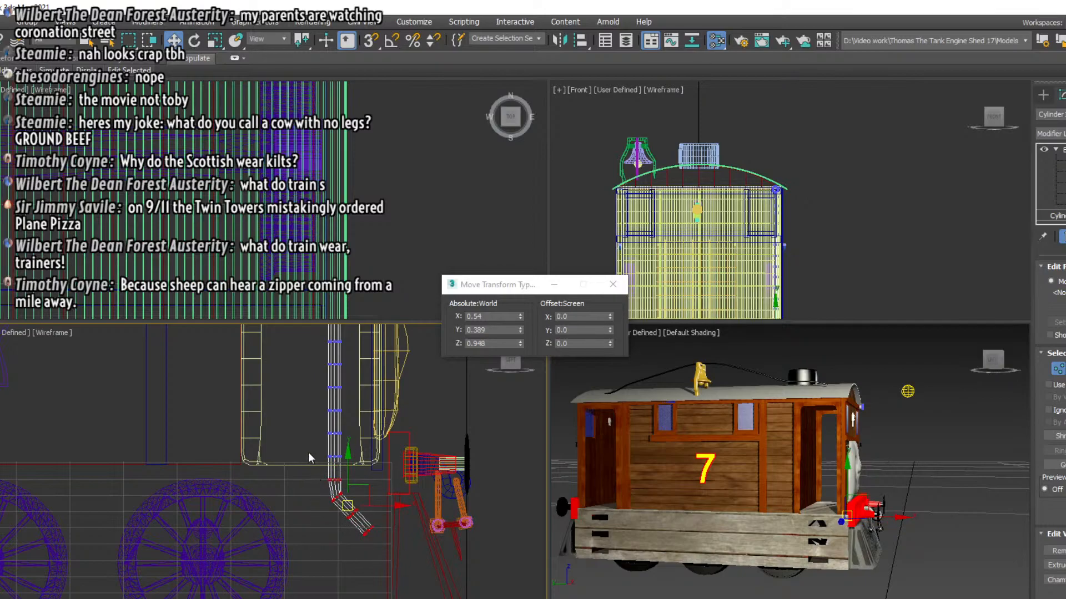
Rotate the handrail's lower section, including the next ring up, further forward and move it to about Y 0.359, Z 0.998
click(195, 40)
drag(387, 478, 379, 425)
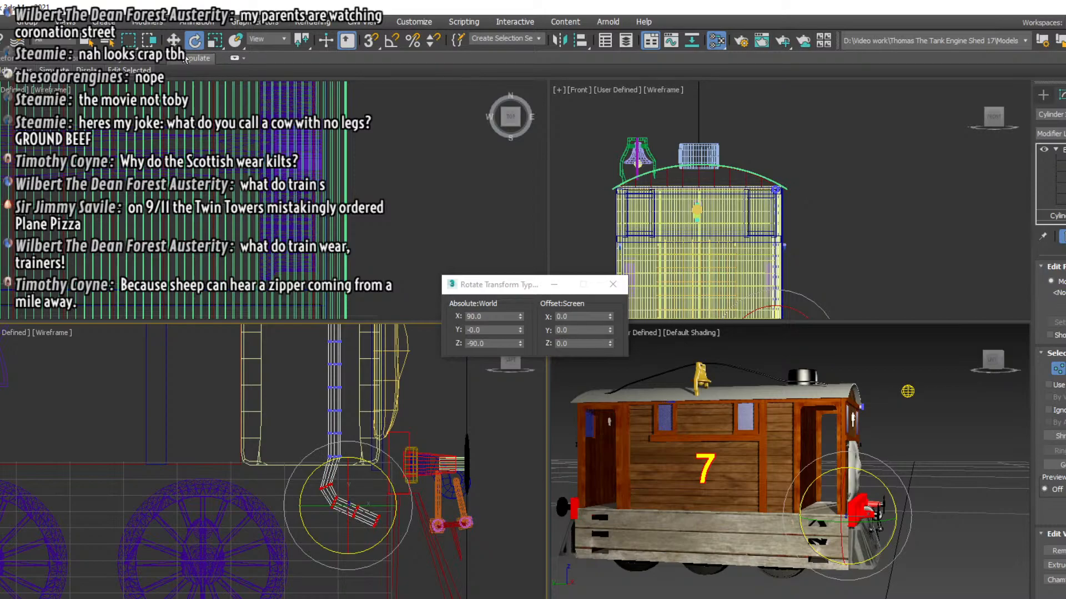
click(174, 40)
drag(348, 506, 357, 490)
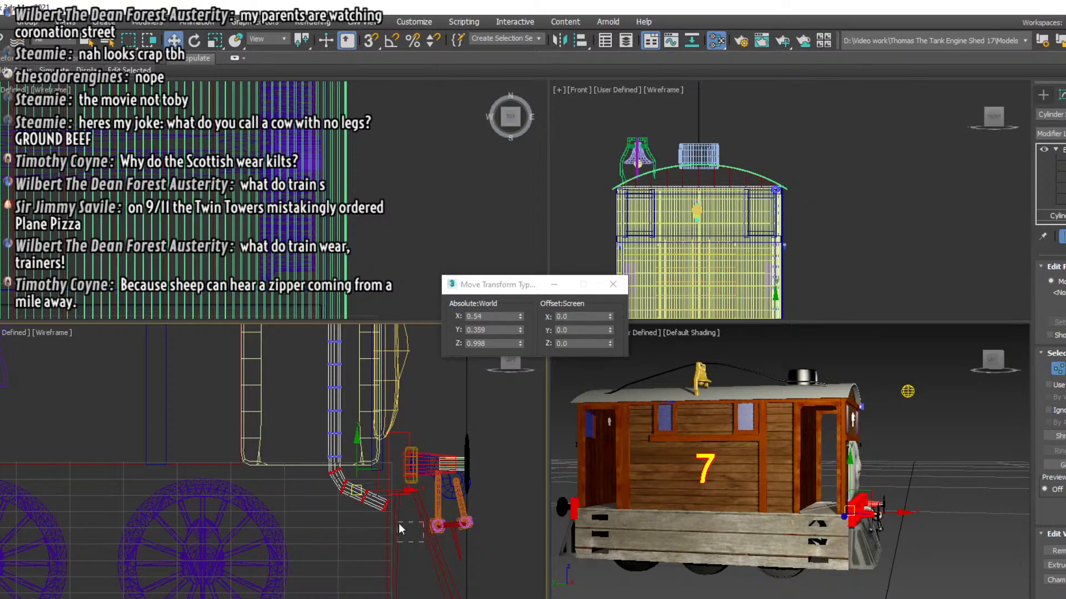
Rotate the handrail's lower end level with another ring included, move it to about Y 0.334, Z 1.079, and finish vertex editing
click(195, 40)
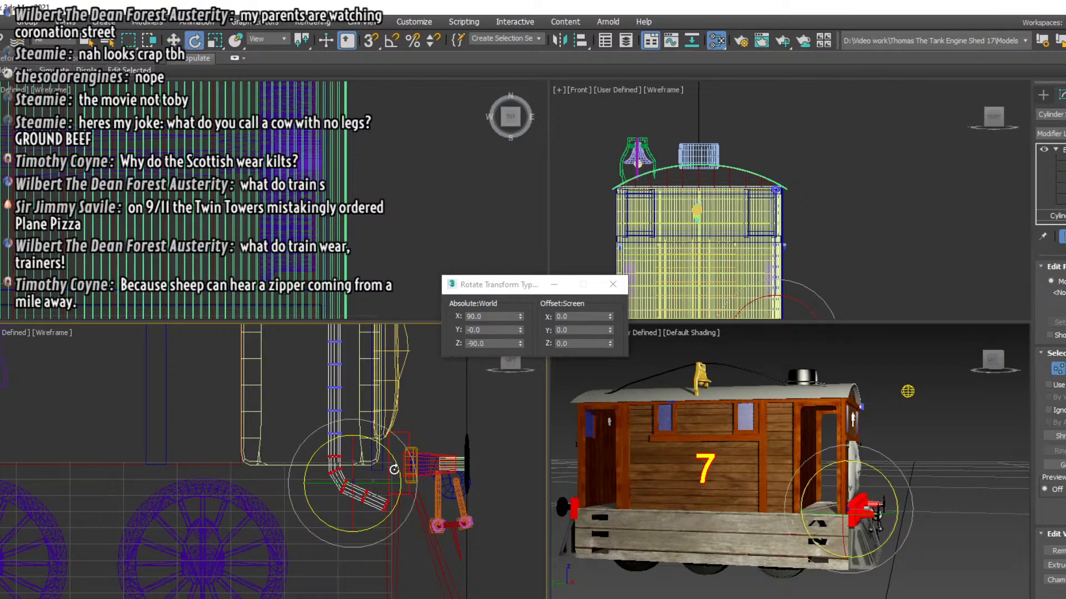
drag(393, 469, 393, 432)
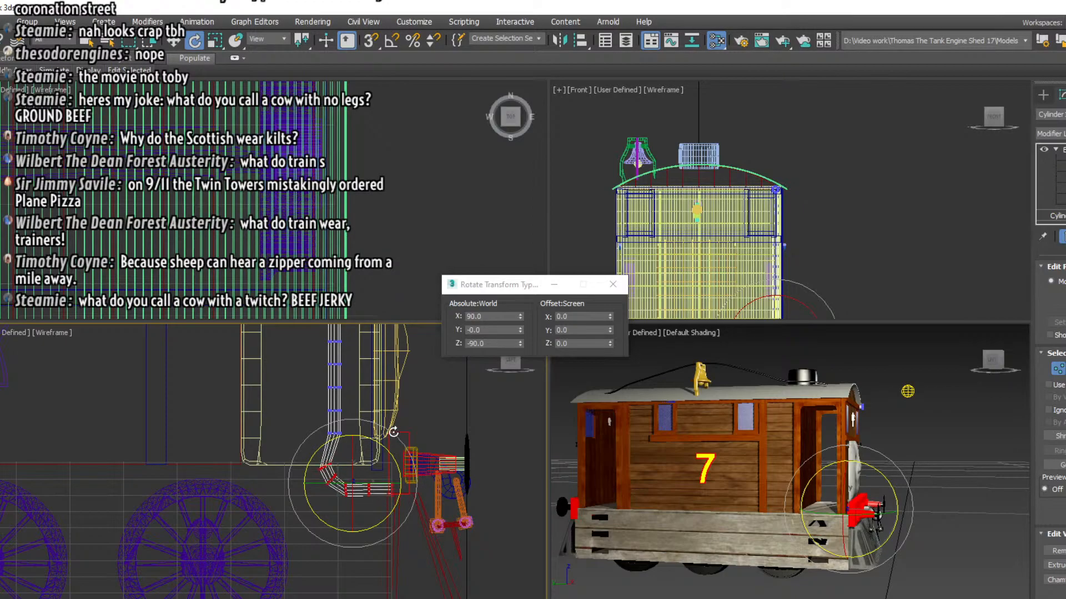
click(174, 40)
drag(356, 484, 368, 465)
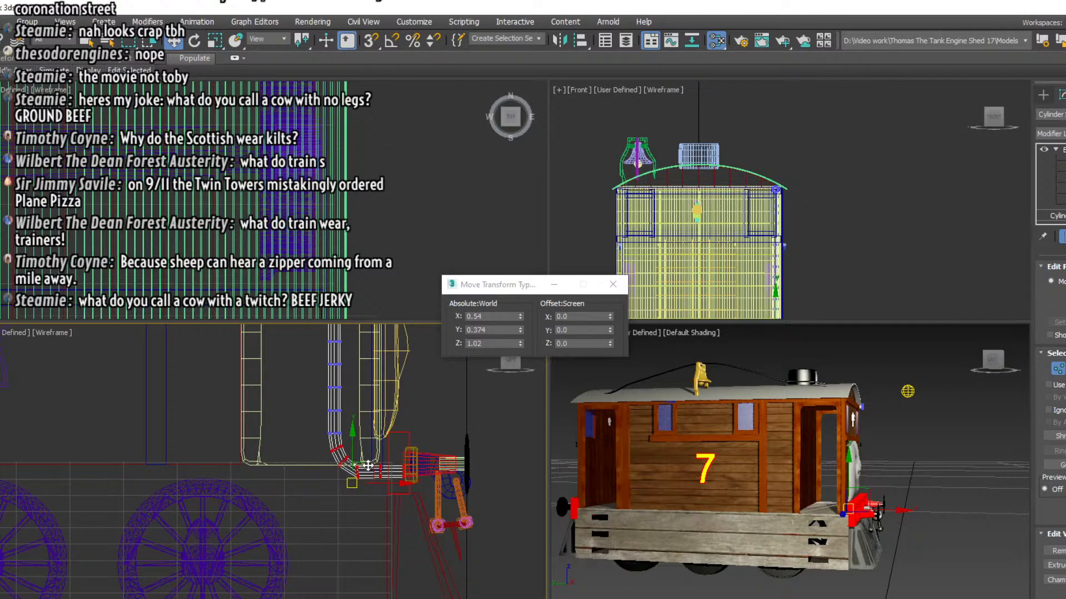
drag(368, 465, 369, 465)
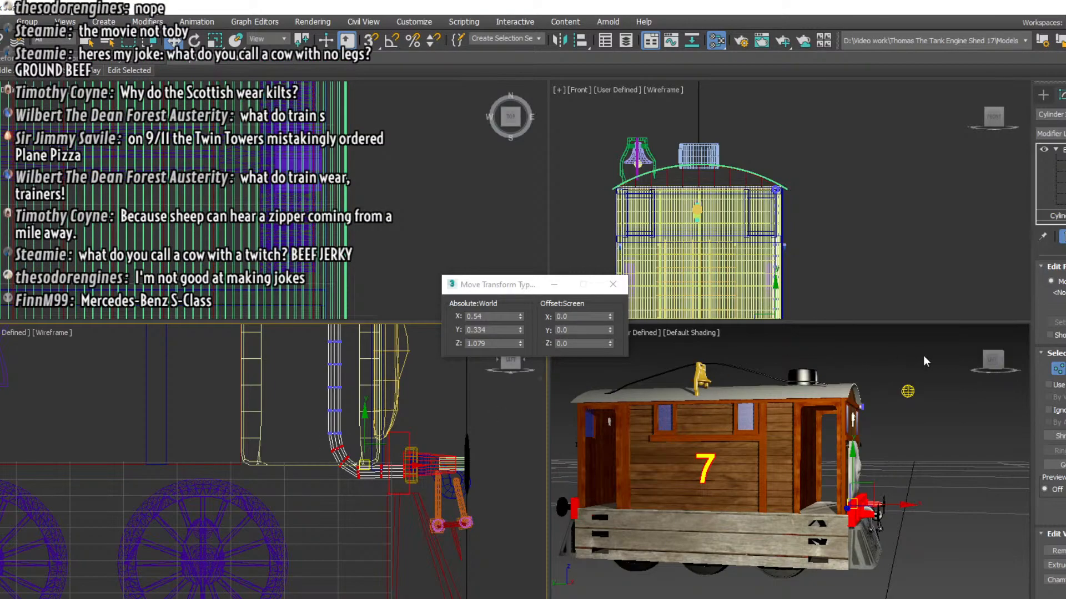
click(612, 284)
click(1060, 149)
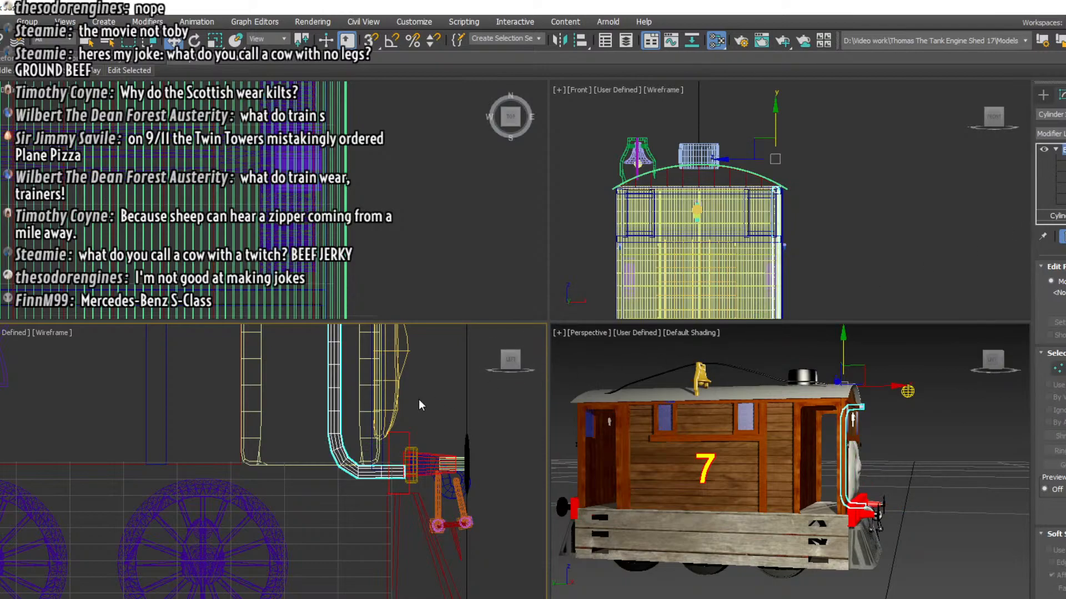
Scale the whole handrail down uniformly, then lower it and shift it slightly rearward so it fits within the front doorway's height
scroll(417, 401, down, 5)
middle_drag(418, 402, 423, 478)
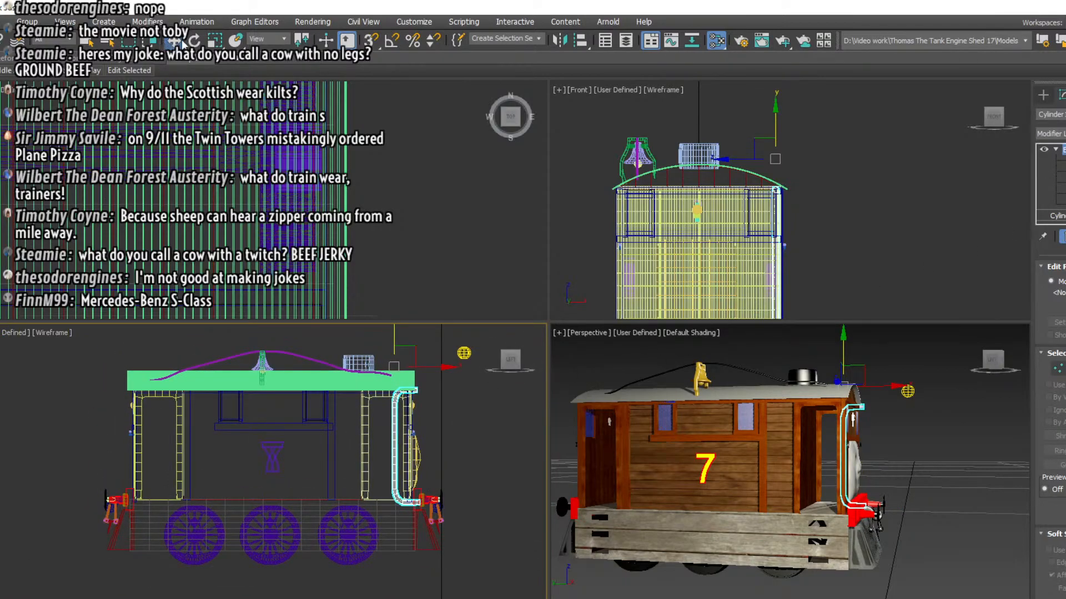
click(215, 40)
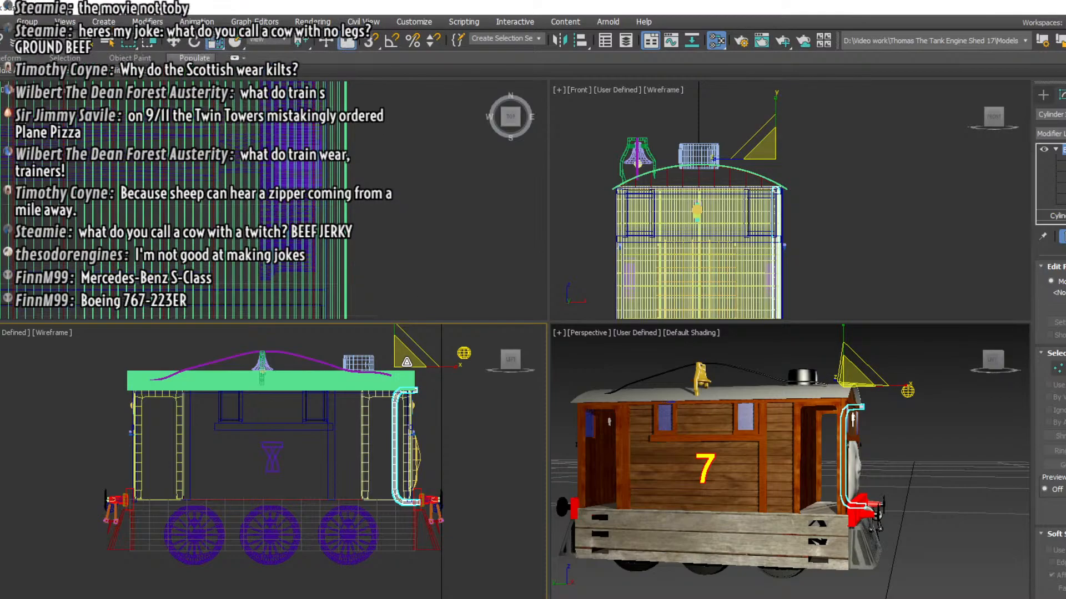
drag(407, 362, 404, 390)
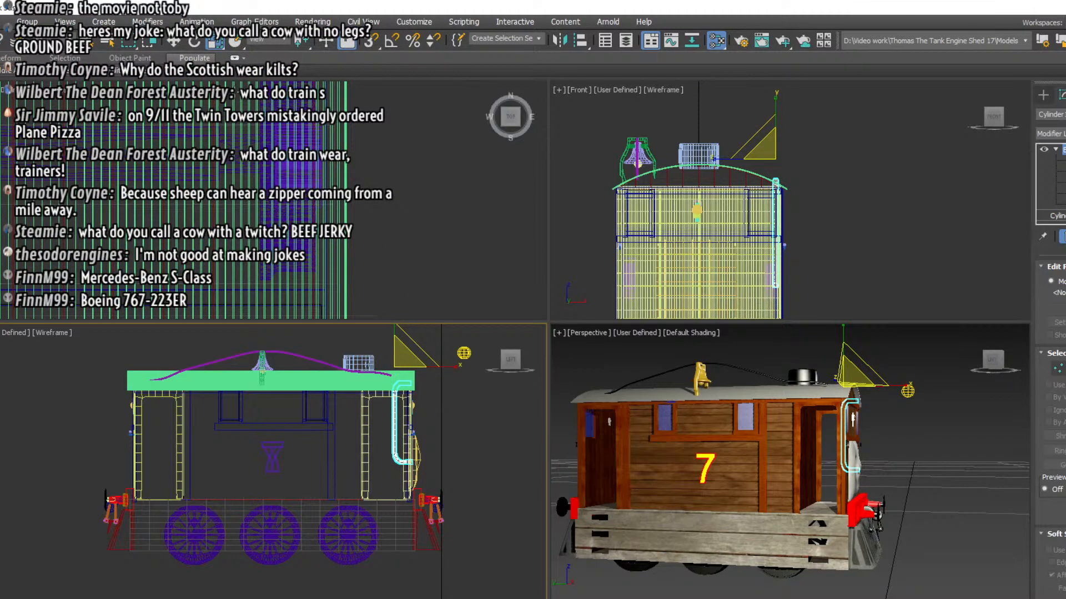
key(w)
drag(400, 339, 393, 358)
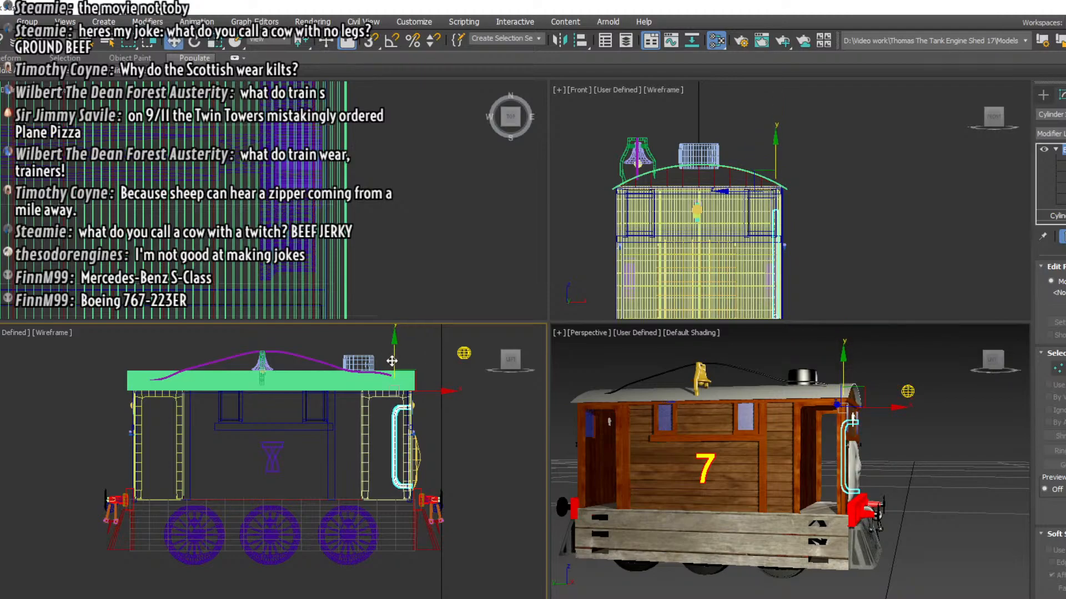
drag(430, 391, 425, 391)
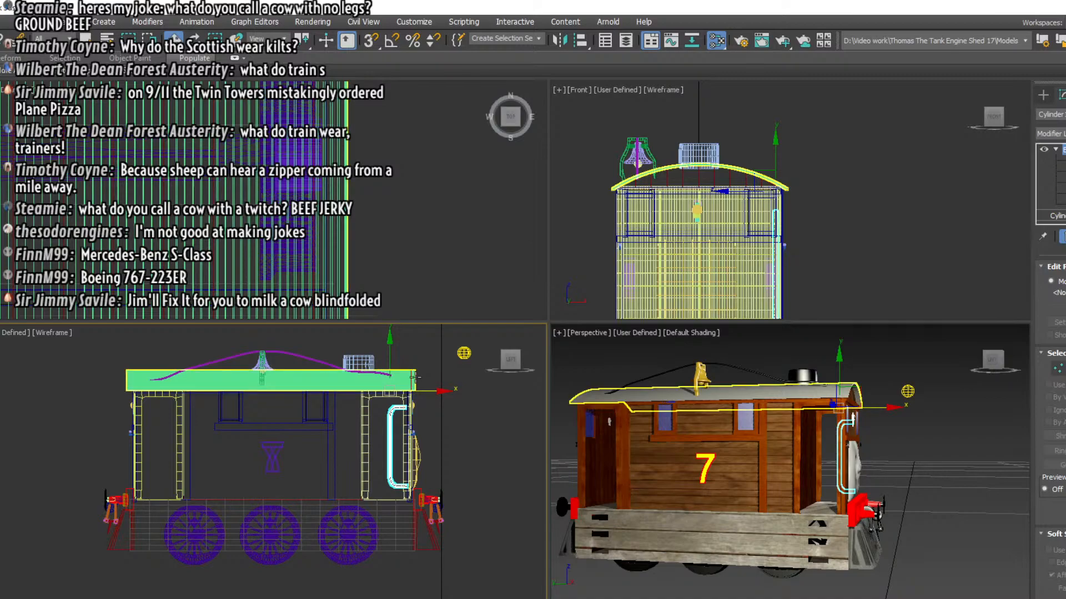
Shorten the handrail's two bent ends by squeezing their vertex rings together lengthwise and moving them rearward, and finish vertex editing
click(409, 416)
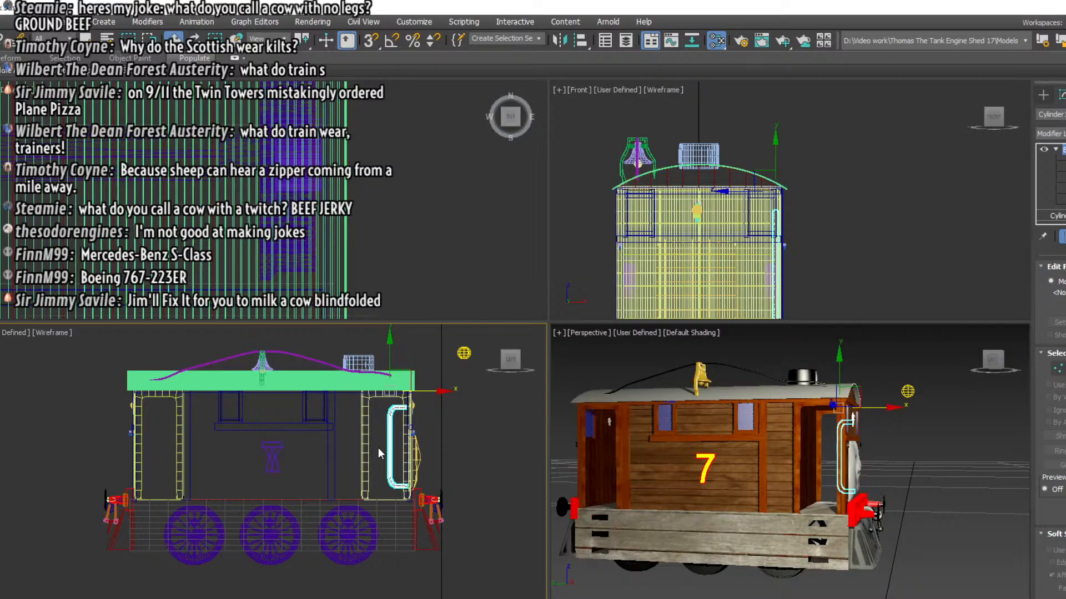
scroll(392, 432, up, 4)
scroll(392, 432, up, 2)
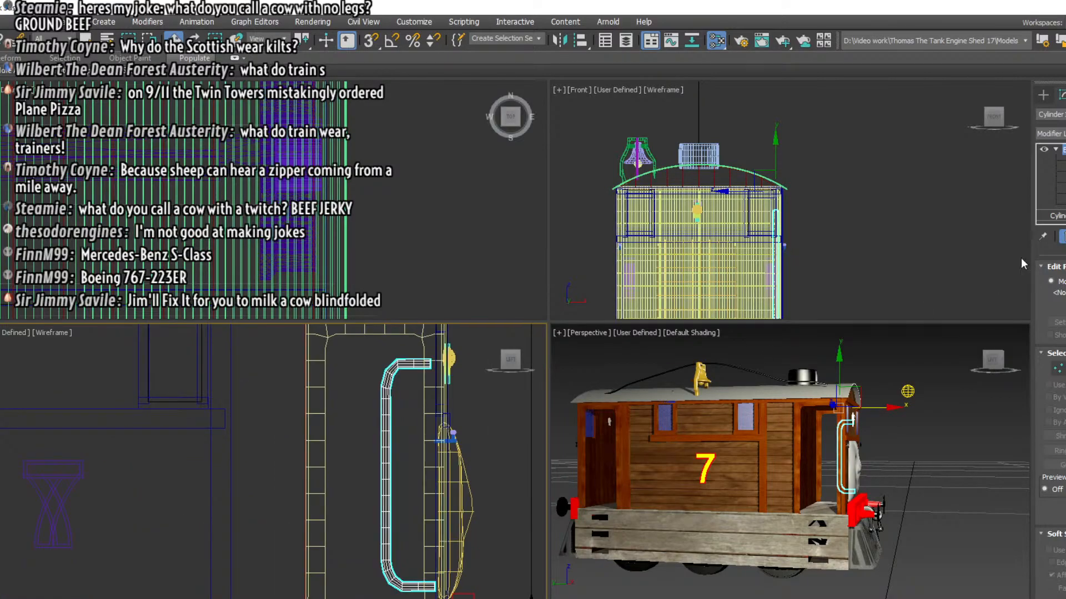
key(1)
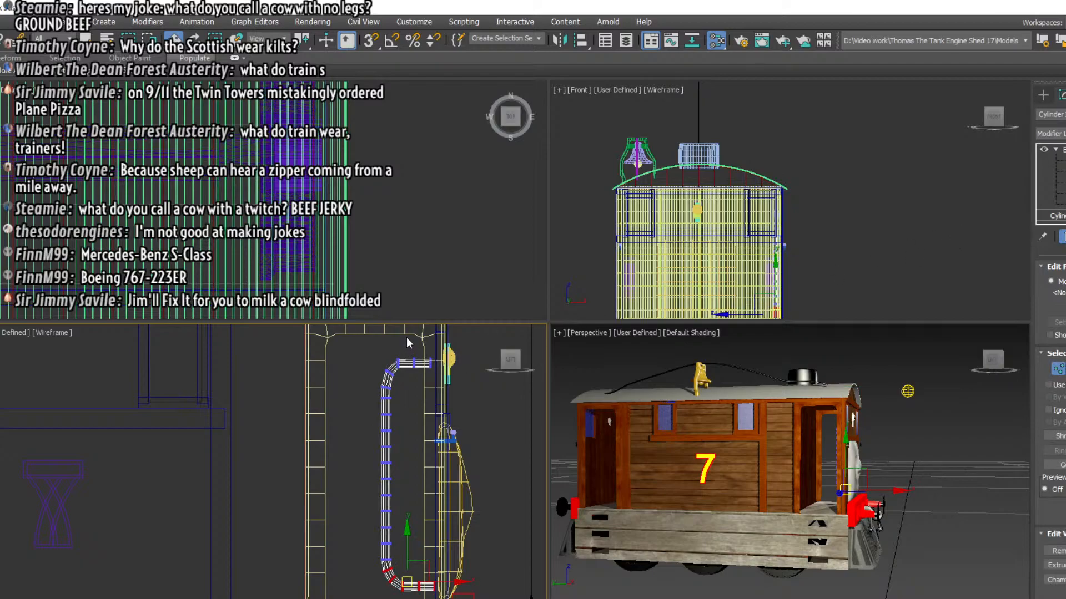
drag(406, 345, 436, 373)
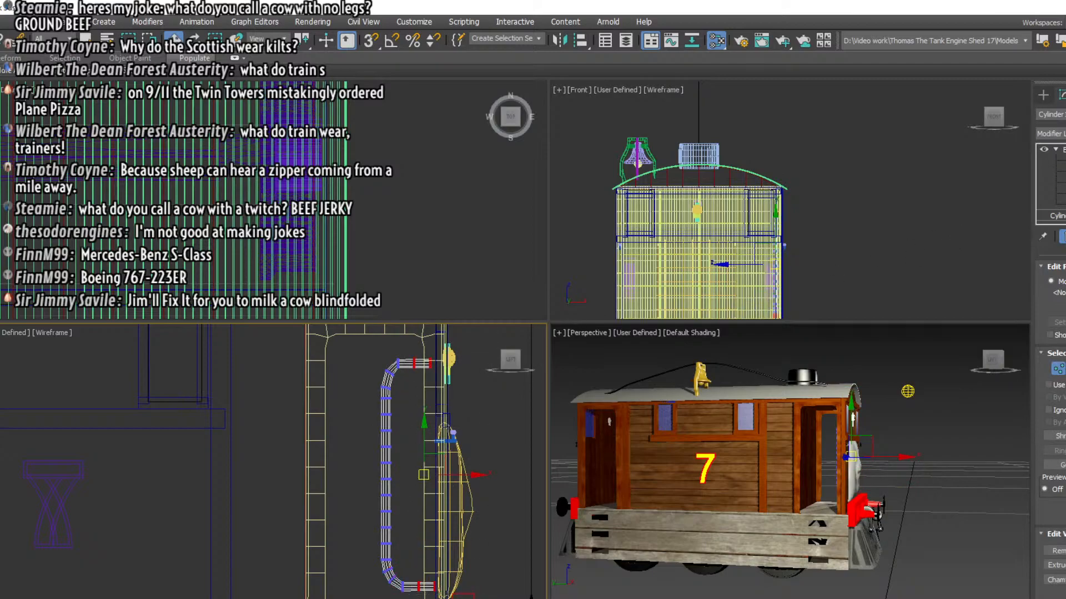
key(r)
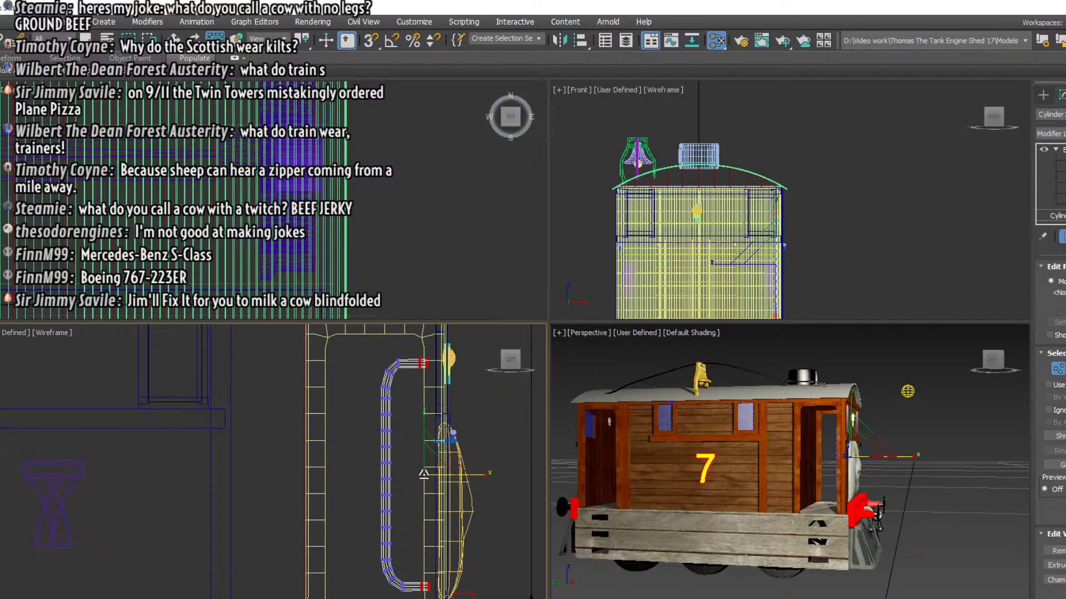
key(w)
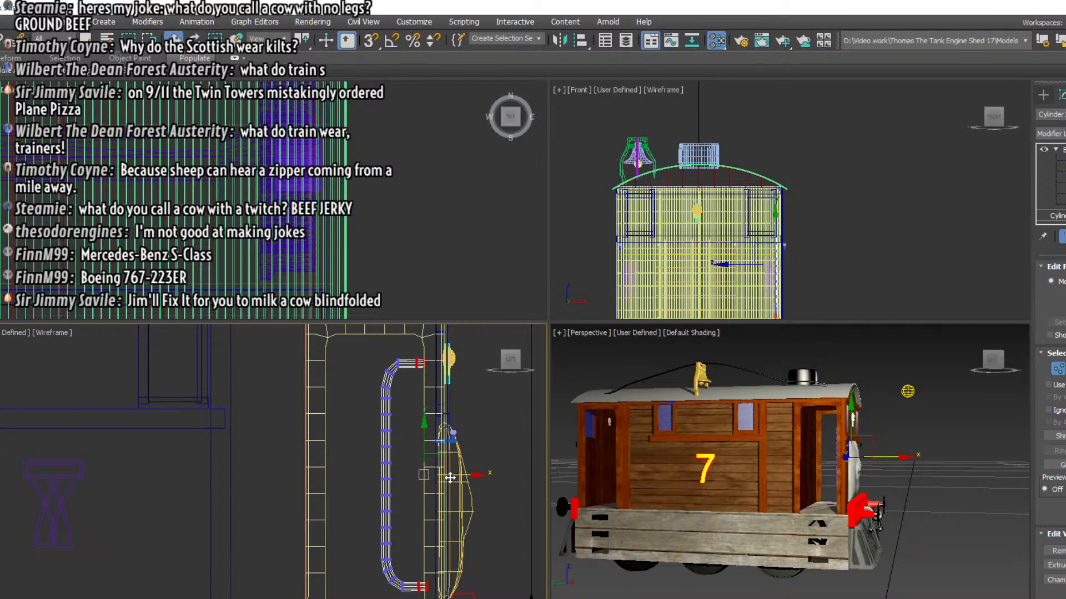
drag(449, 477, 438, 478)
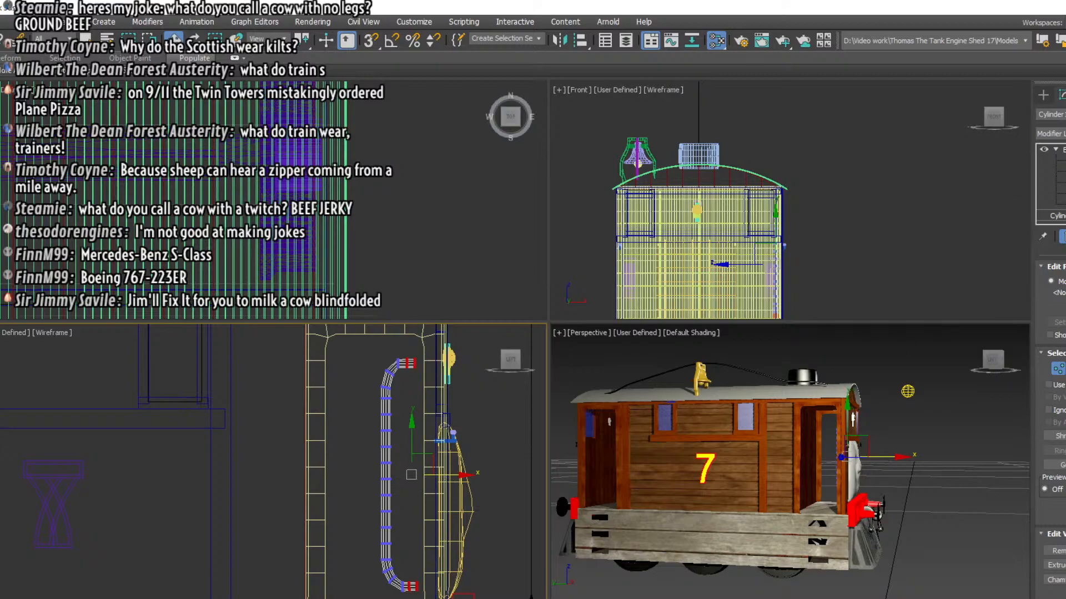
click(1063, 150)
Move the shortened handrail slightly forward so its ends meet the front post of the cab doorway
middle_drag(530, 509, 540, 466)
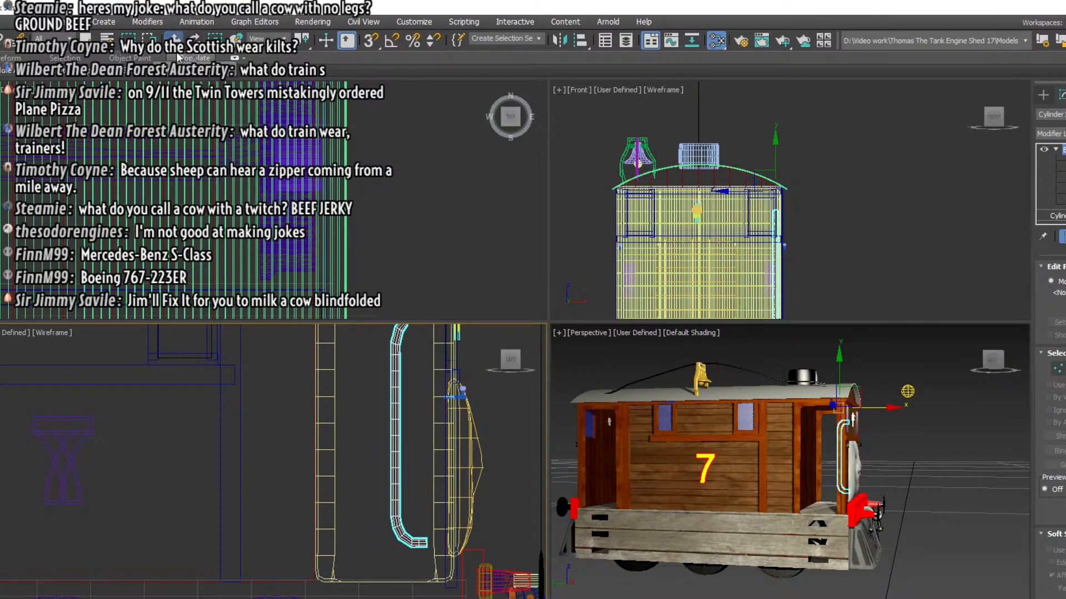
scroll(482, 524, down, 5)
drag(477, 396, 488, 396)
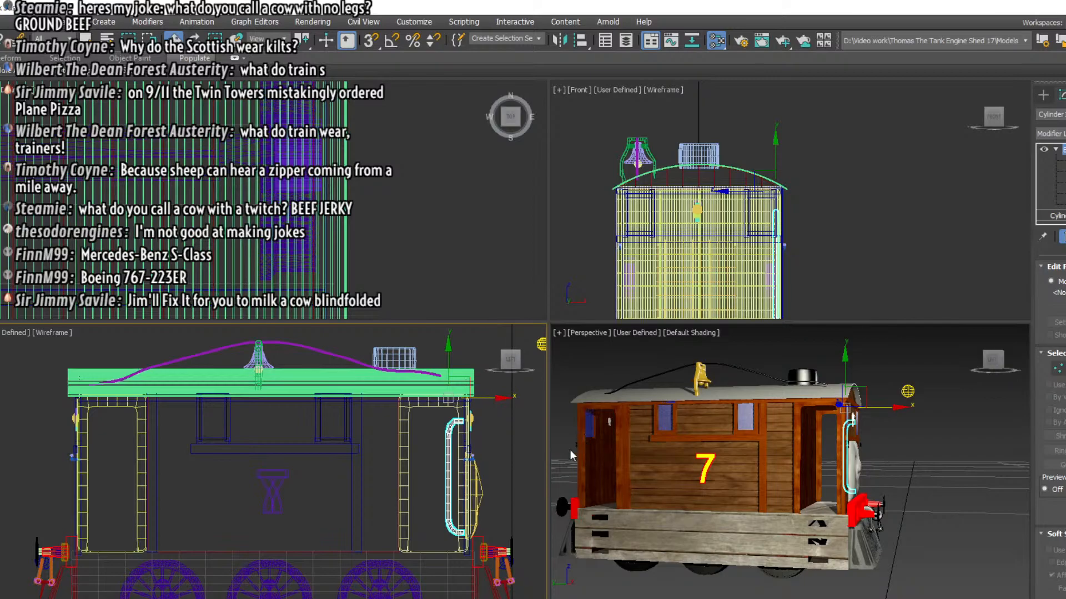
scroll(324, 194, down, 8)
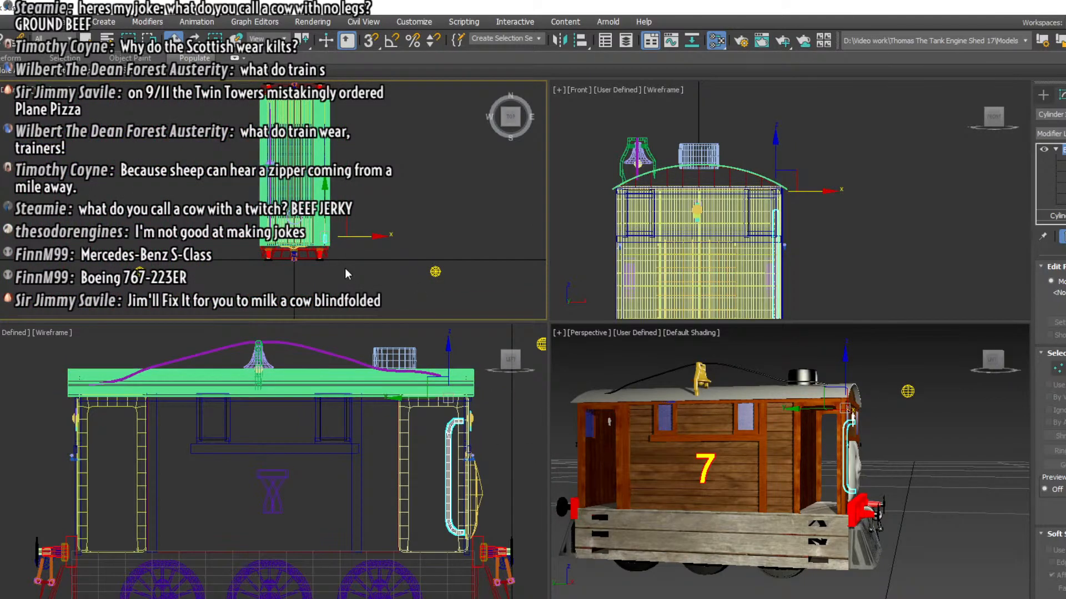
scroll(348, 262, up, 4)
Set the handrail material's yellow to an orange-yellow with red 255, green 168 and blue 0
click(991, 363)
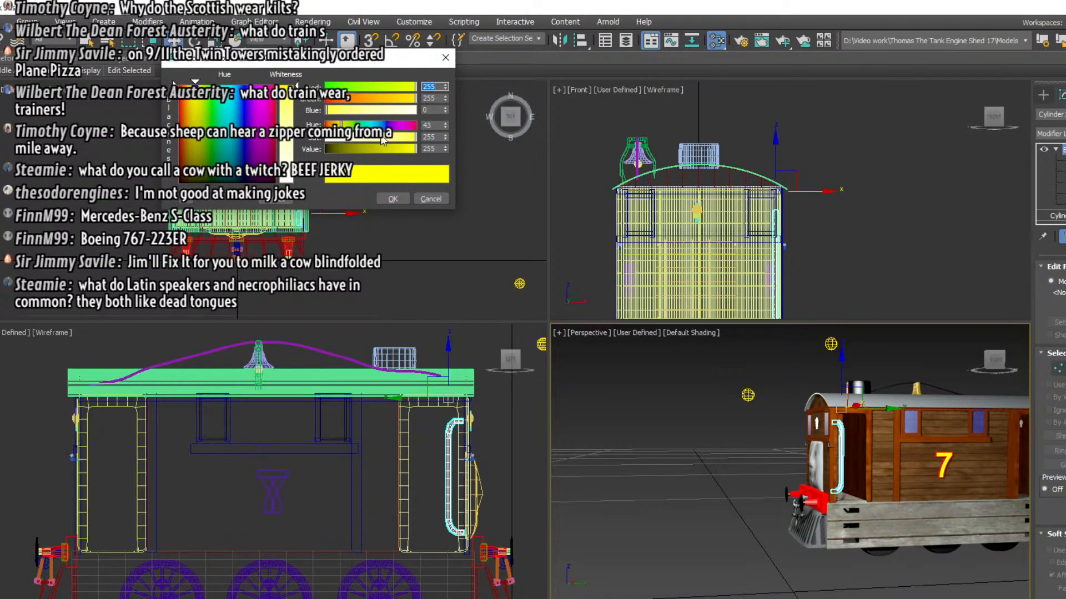
drag(383, 97, 387, 100)
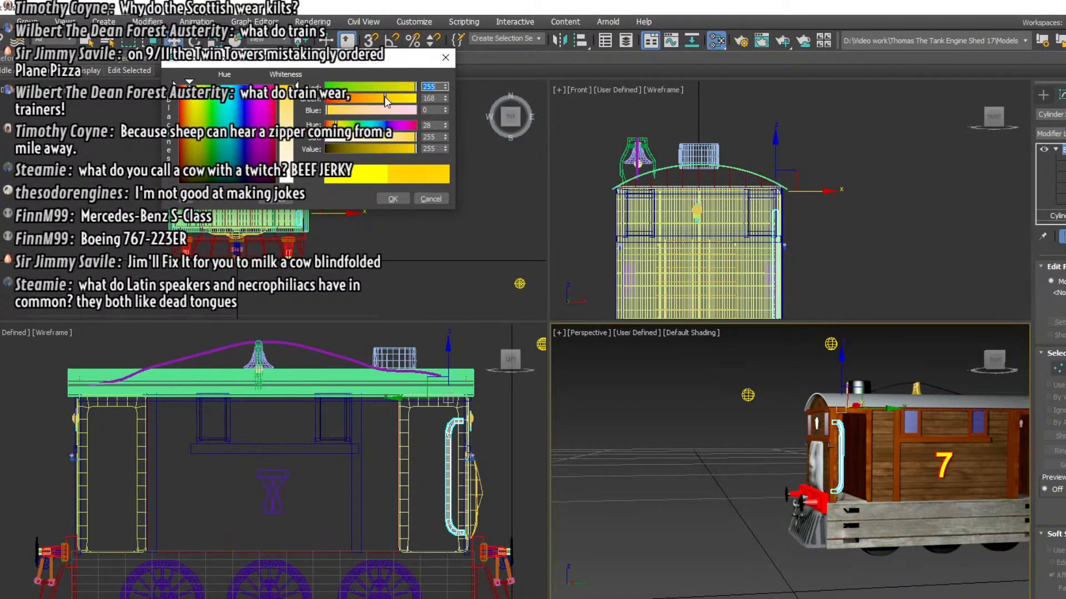
click(397, 200)
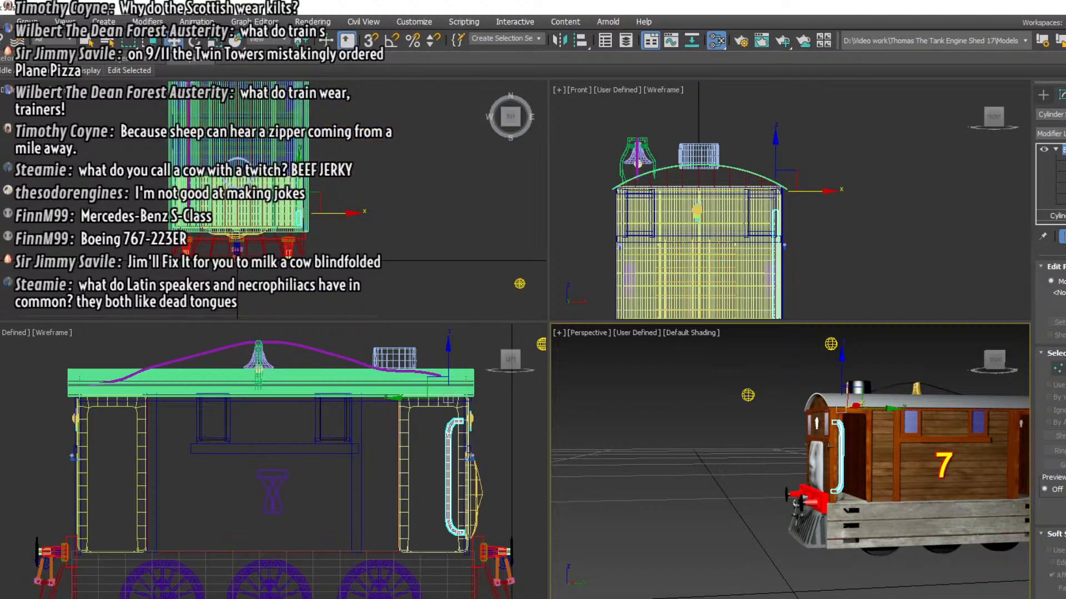
Set the handrail material's other colour to a pale yellow, RGB 244, 255, 171, and apply the material to the handrail
click(17, 351)
drag(408, 87, 416, 98)
click(391, 198)
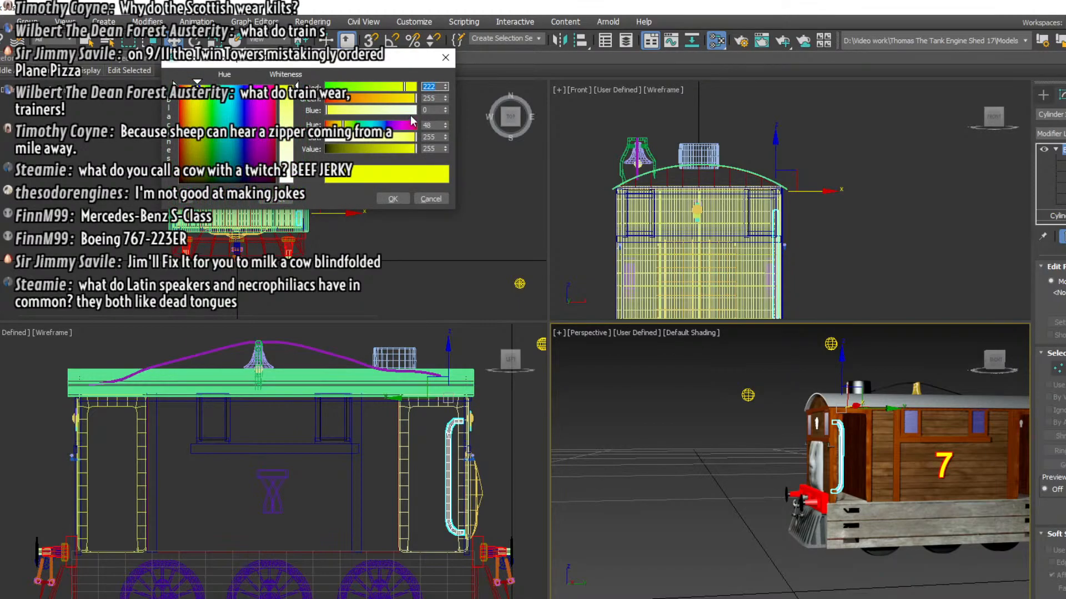
click(284, 141)
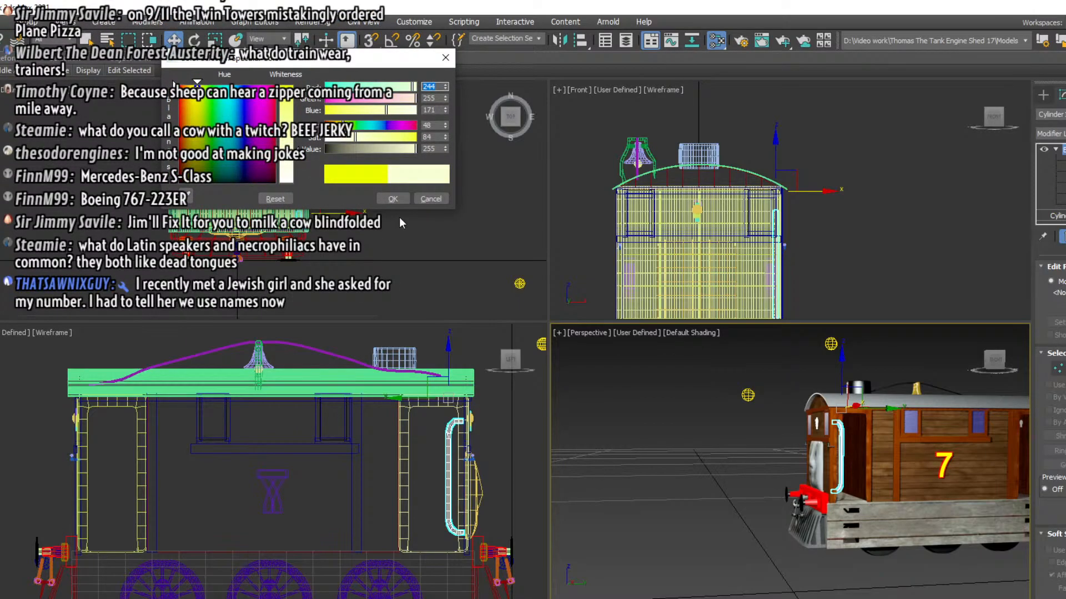
click(393, 199)
click(816, 517)
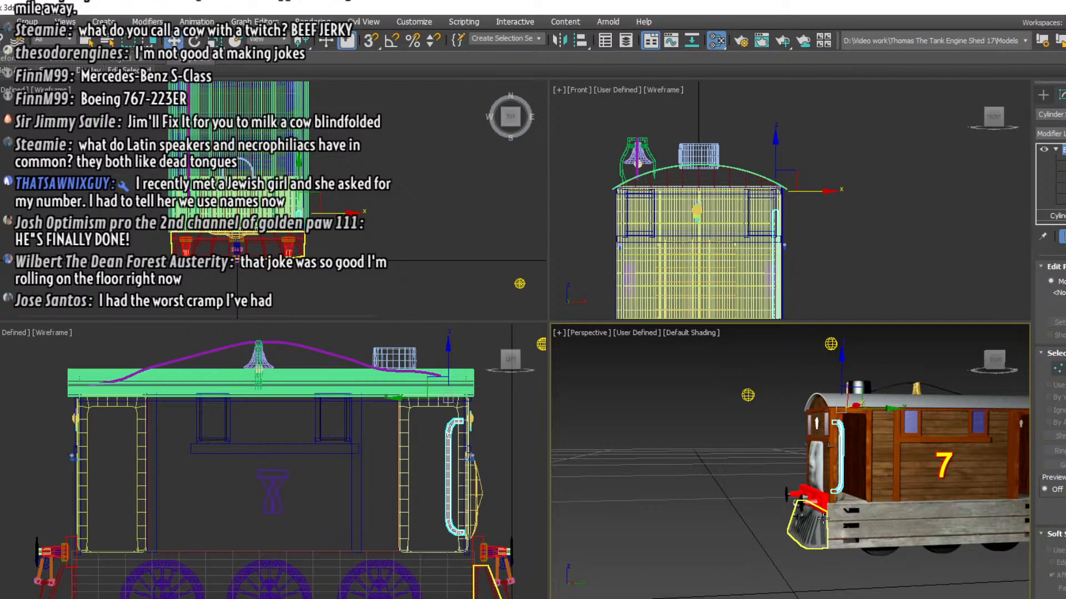
click(837, 478)
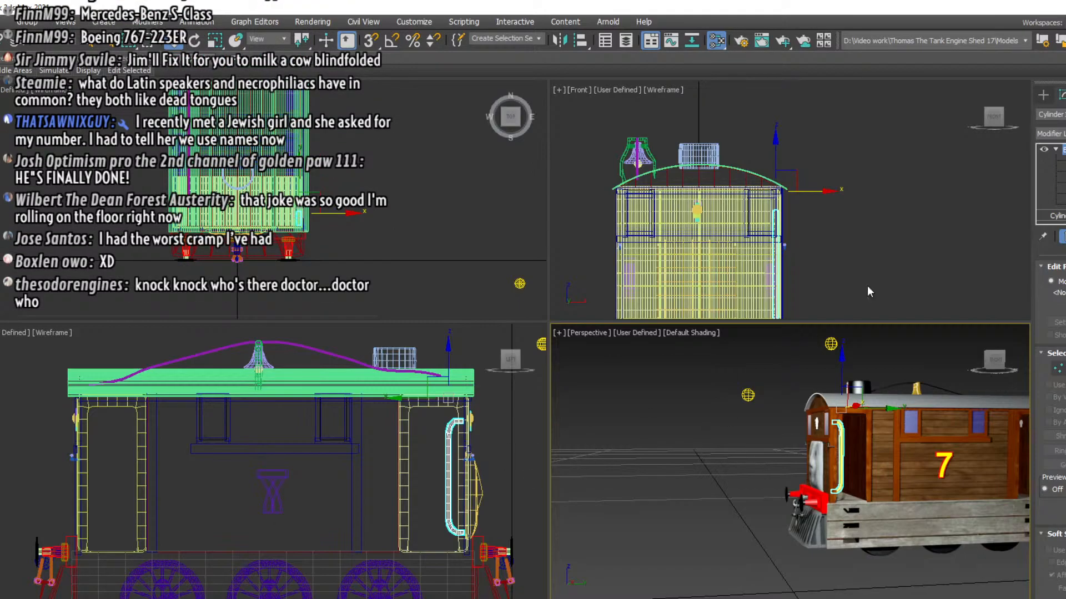
Add a MeshSmooth modifier with the NURMS method to the handrail
click(1052, 133)
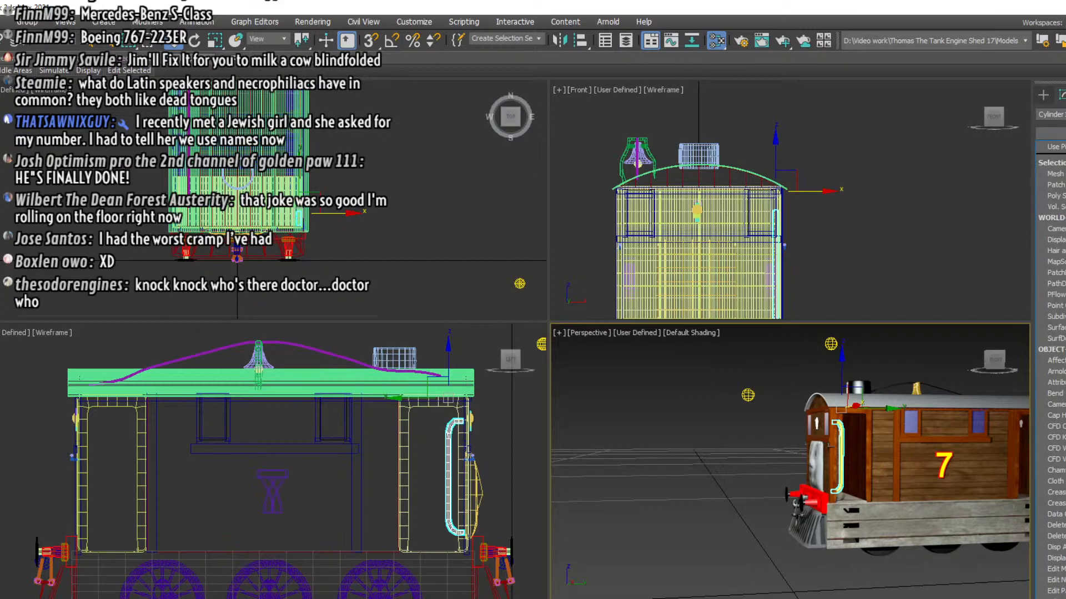
scroll(1054, 485, down, 2)
scroll(1055, 485, down, 3)
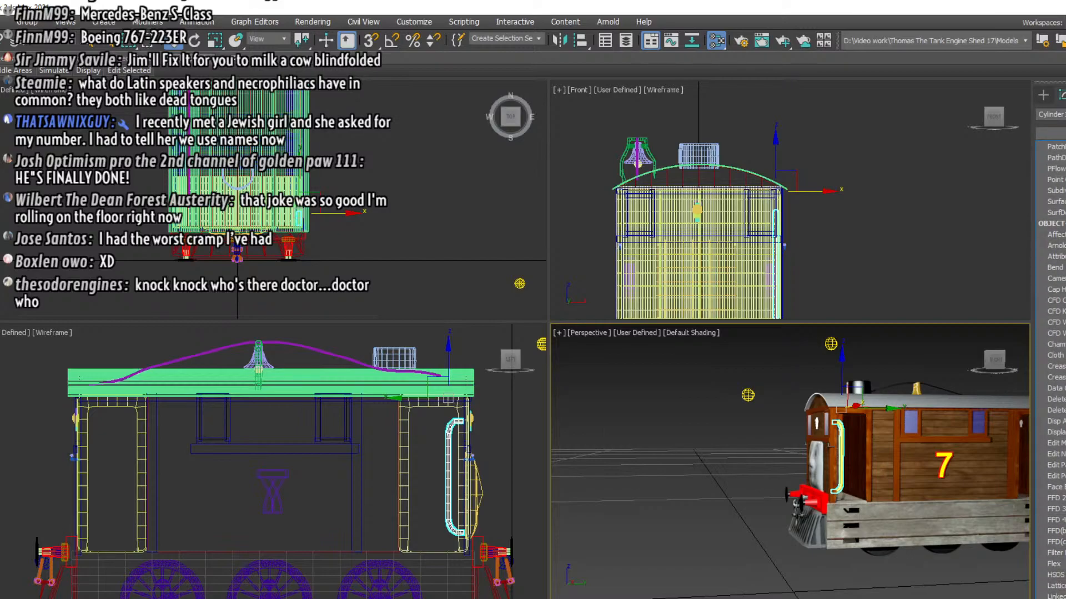
scroll(1051, 372, down, 2)
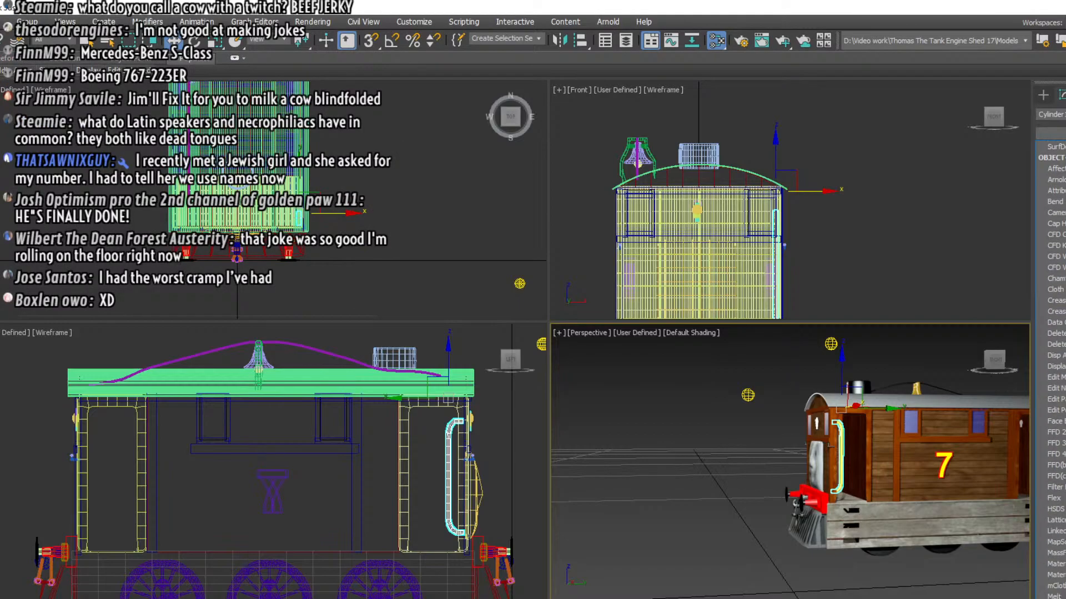
click(1056, 597)
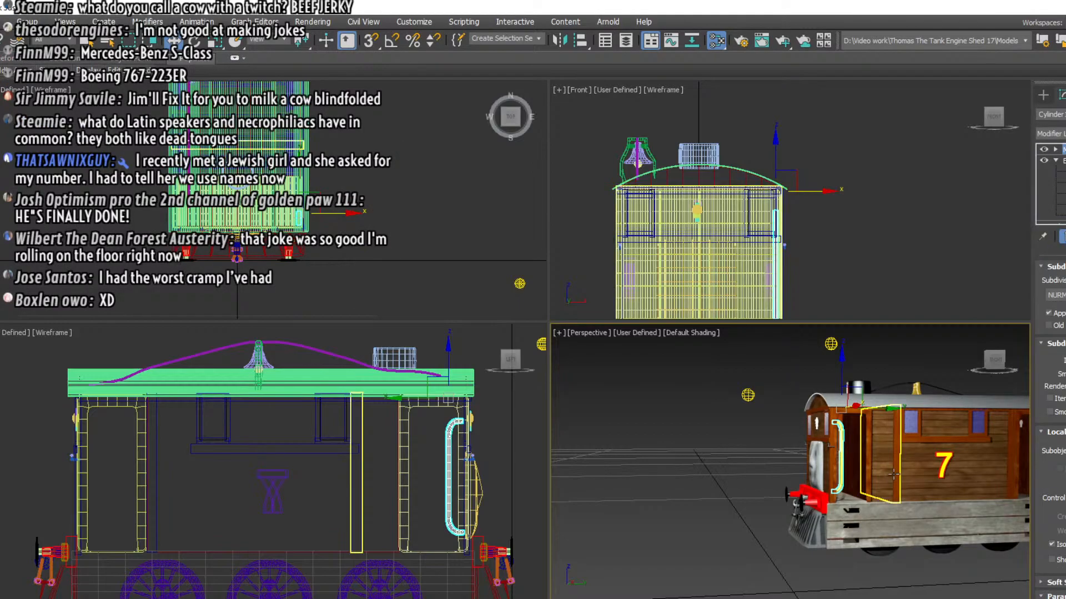
Clone the smoothed front handrail as an independent copy named Cylinder101
scroll(841, 445, up, 6)
scroll(841, 445, down, 5)
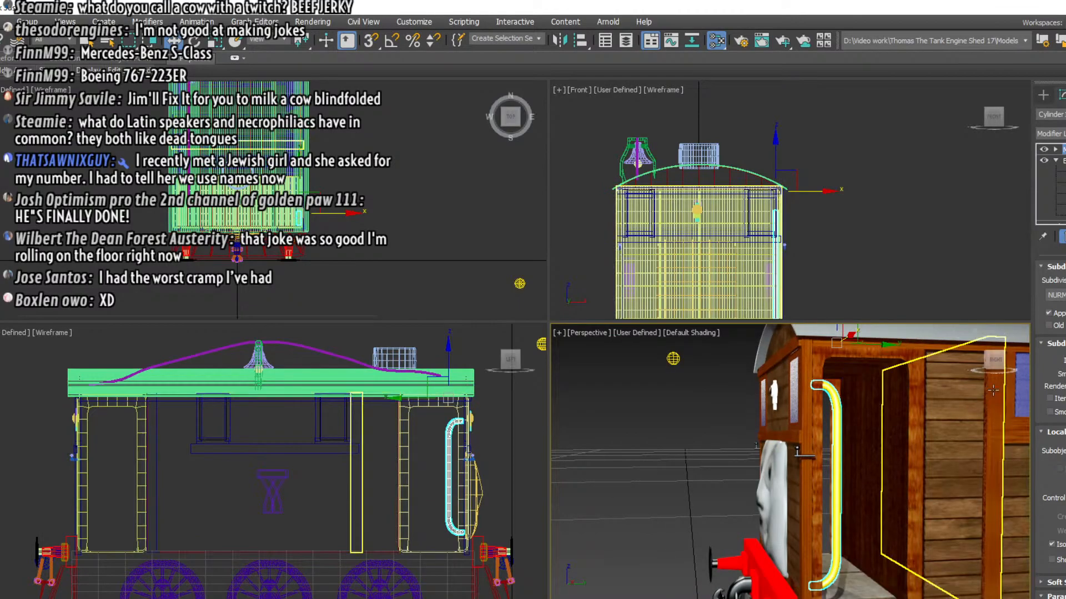
mouse_move(792, 449)
alt+middle_down()
mouse_move(822, 449)
mouse_move(790, 450)
alt+middle_up()
drag(1001, 360, 1011, 361)
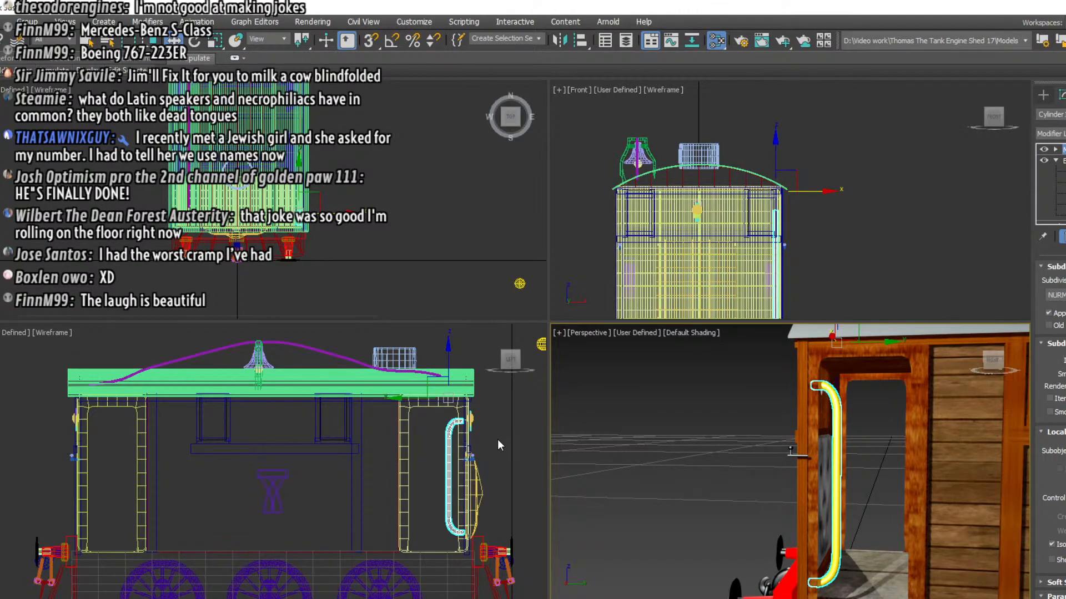
click(448, 447)
right_click(448, 447)
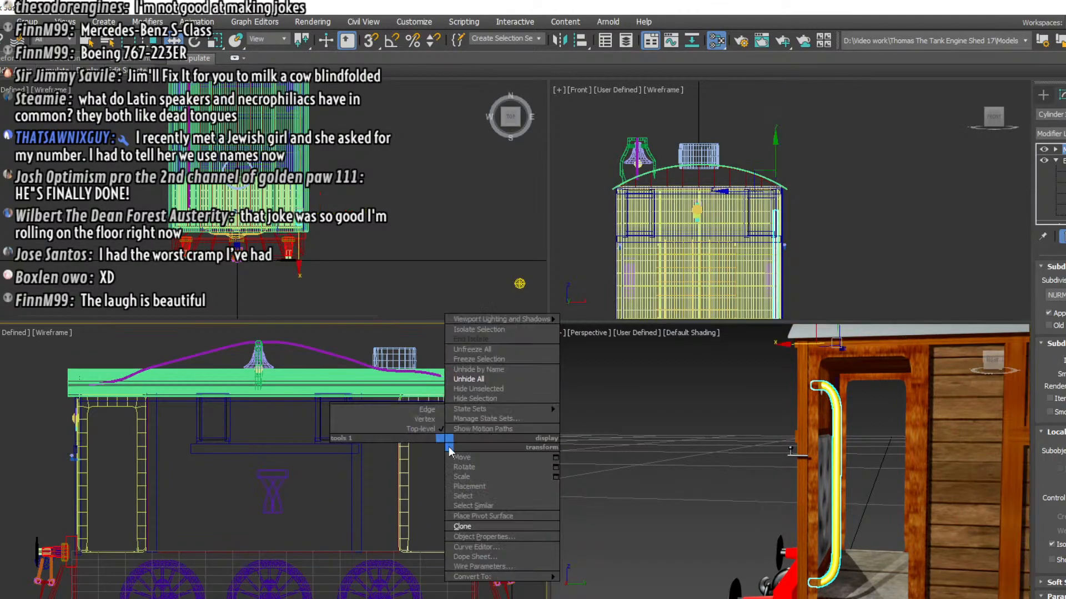
click(464, 526)
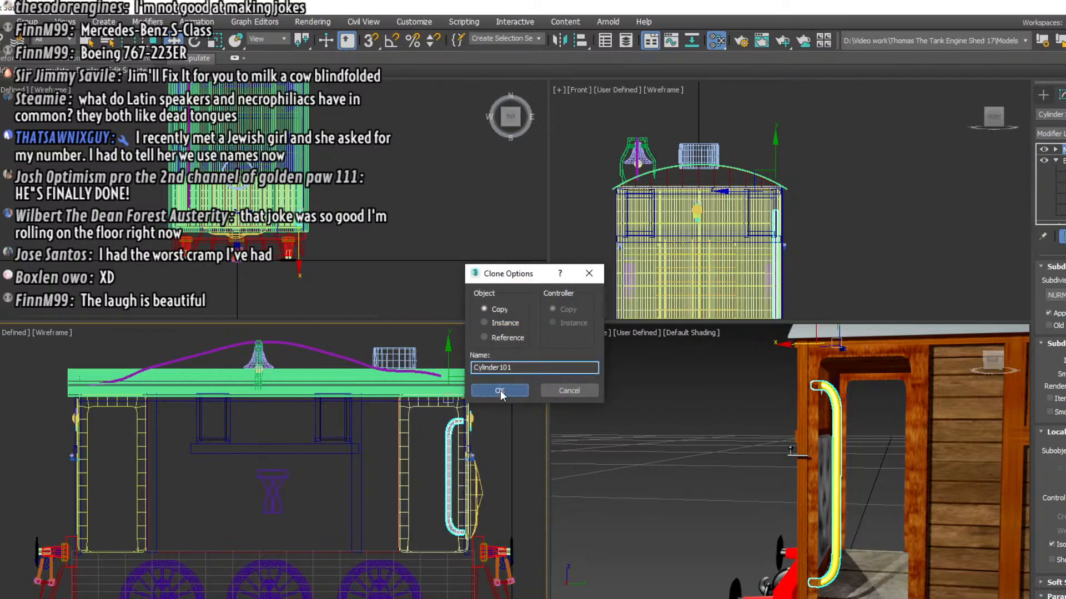
click(499, 390)
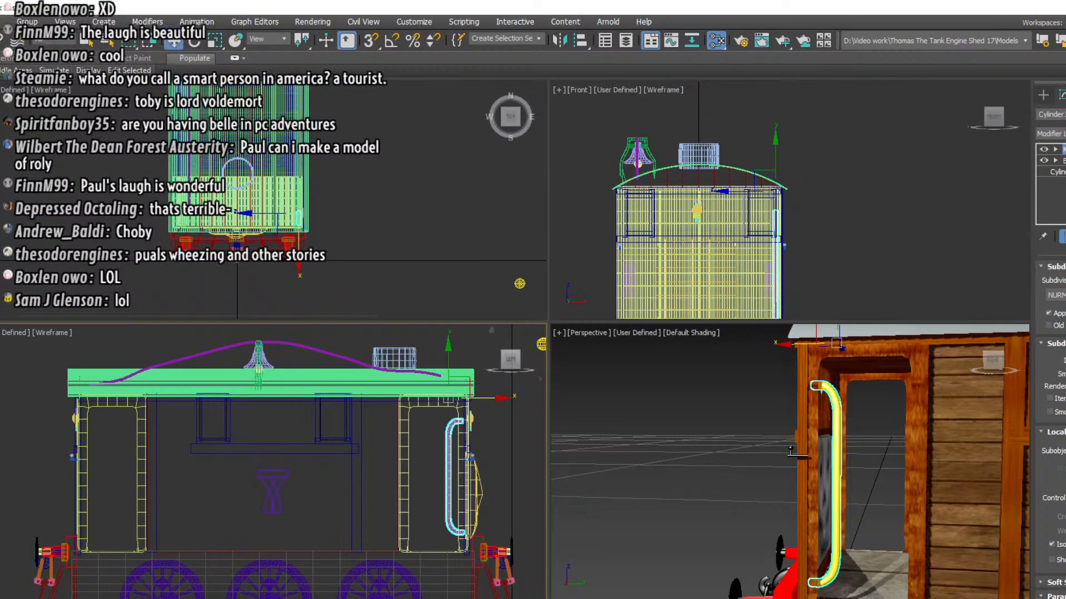
Rotate the copied handrail about 180 degrees around the vertical axis and move it rearward to the doorway's rear post
click(194, 43)
drag(342, 207, 436, 411)
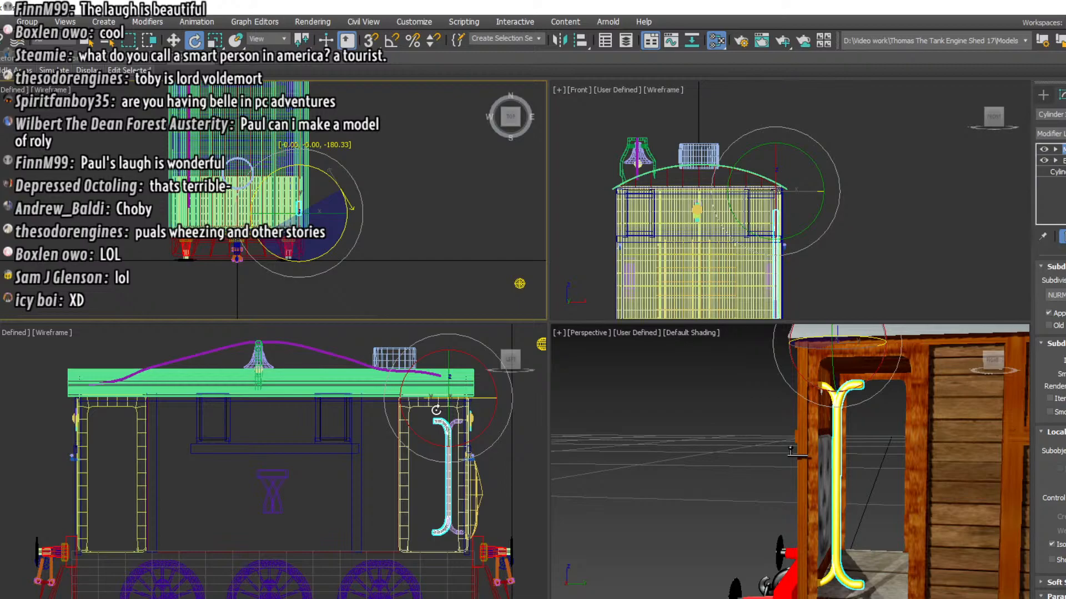
drag(436, 410, 436, 410)
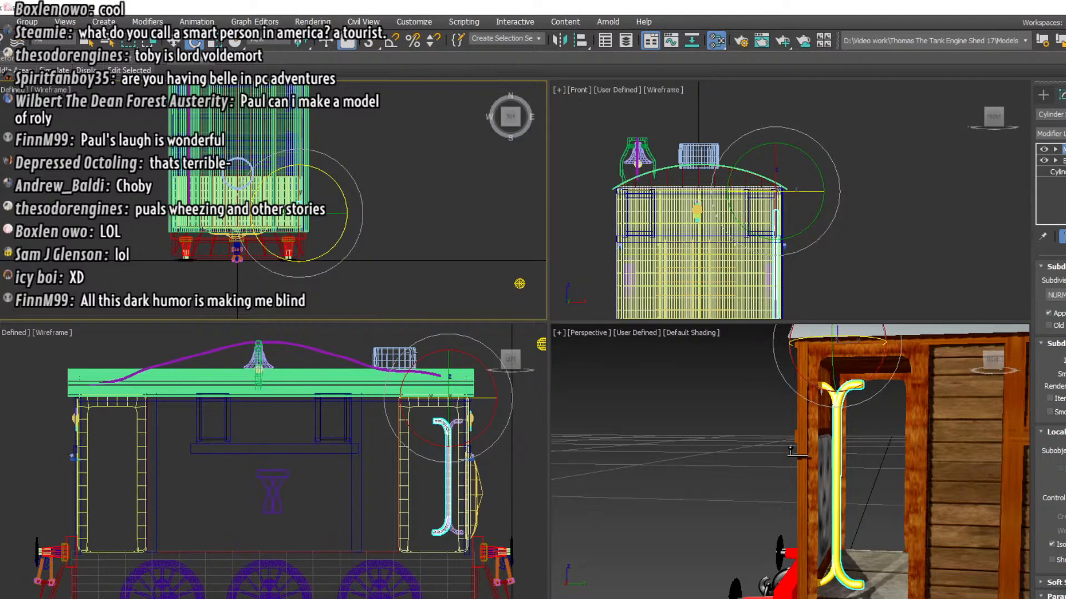
click(174, 43)
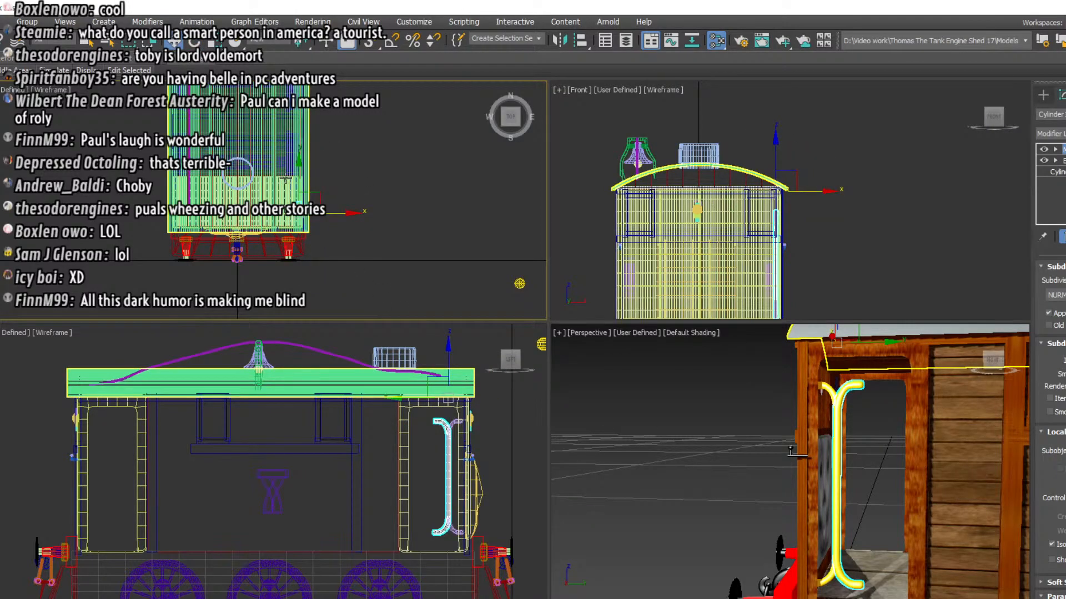
drag(296, 178, 298, 156)
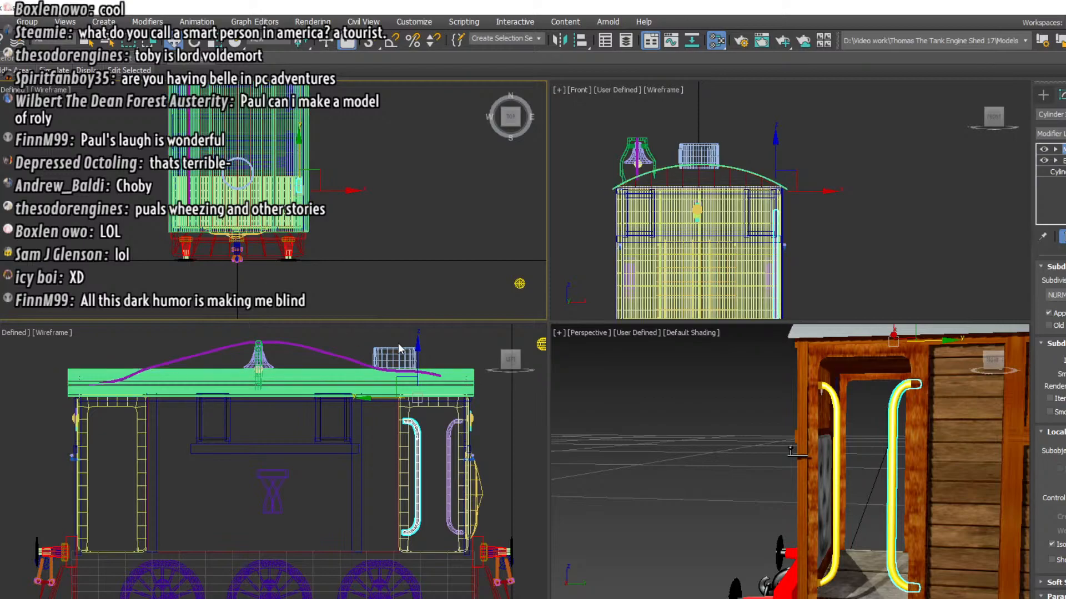
Clone both doorway handrails as independent copies and move the copied pair across to the doorway on the engine's opposite side
click(449, 469)
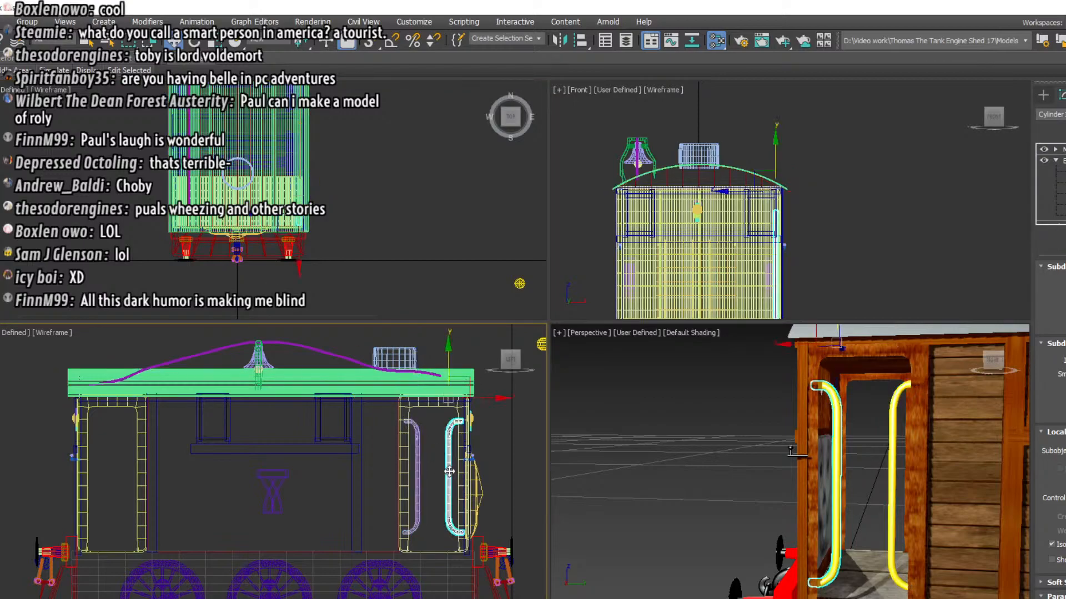
ctrl+click(415, 472)
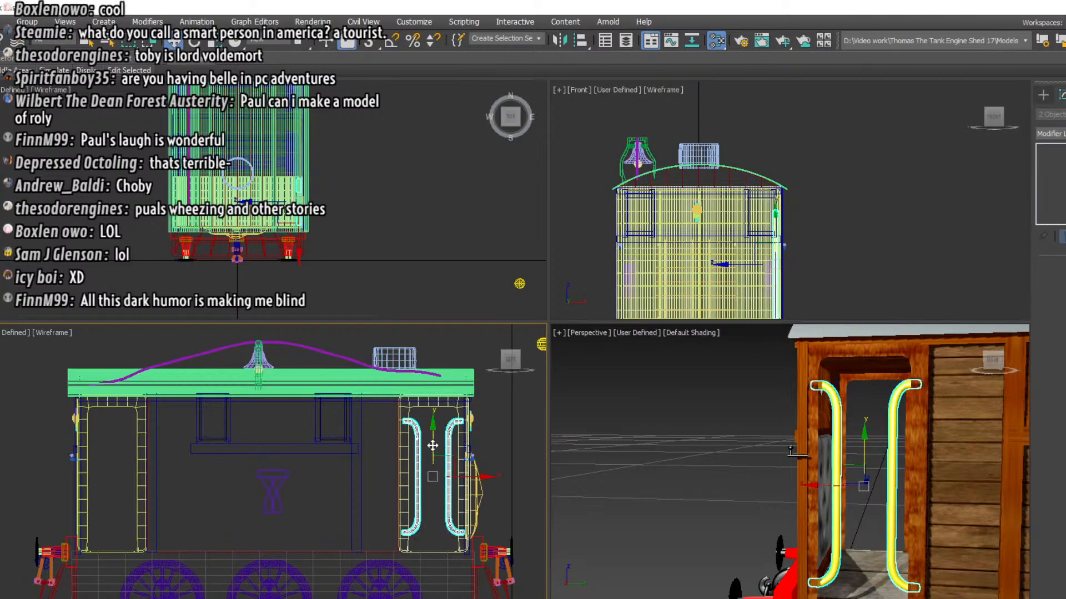
right_click(434, 450)
click(445, 525)
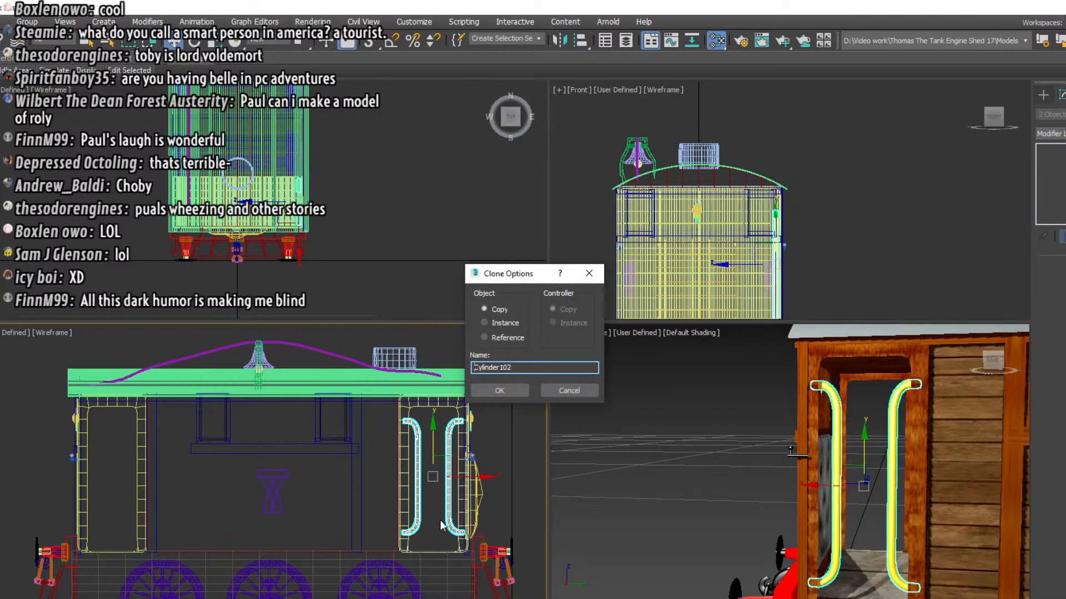
click(499, 391)
right_click(325, 157)
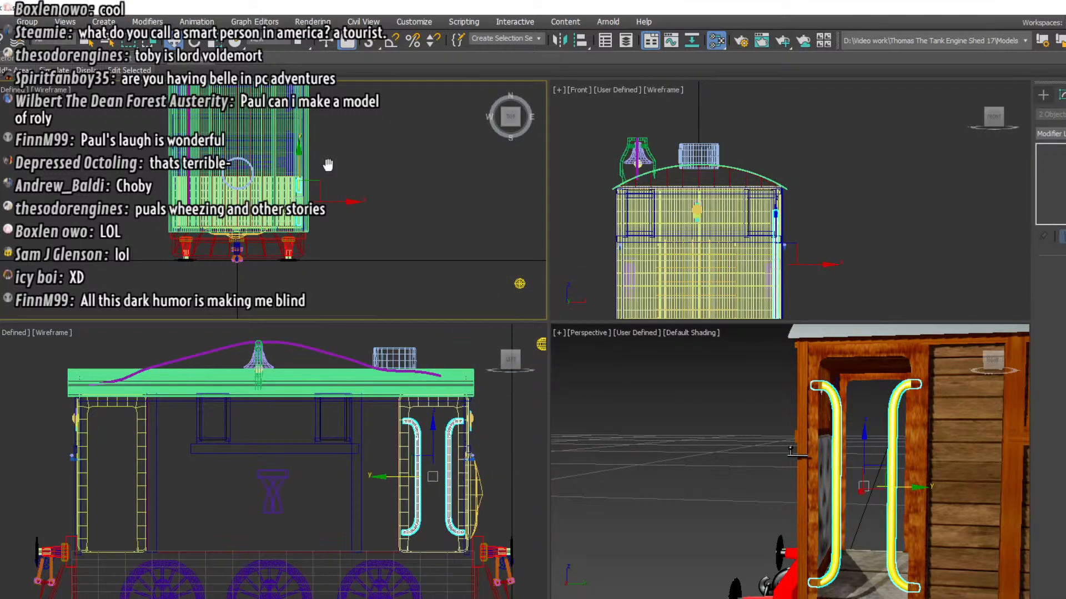
mouse_move(339, 210)
mouse_down()
mouse_move(200, 238)
mouse_move(221, 238)
mouse_up()
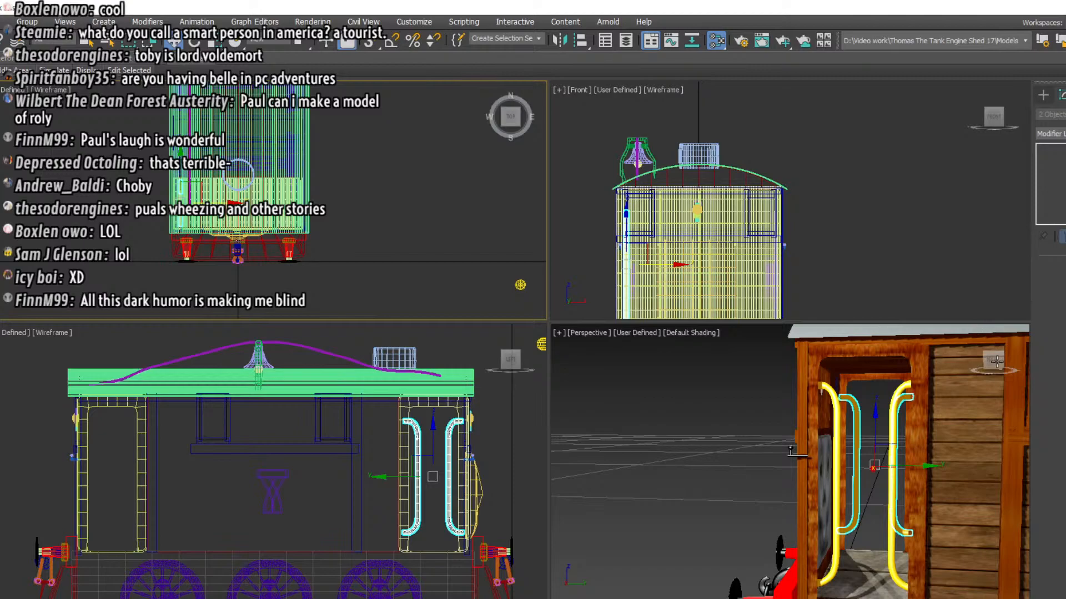
Clone the four handrails at the front doorways as independent copies named Cylinder104 and move them back to the rear doorways
drag(994, 360, 1012, 361)
mouse_move(863, 486)
alt+middle_down()
mouse_move(680, 485)
mouse_move(874, 486)
alt+middle_up()
scroll(723, 426, down, 3)
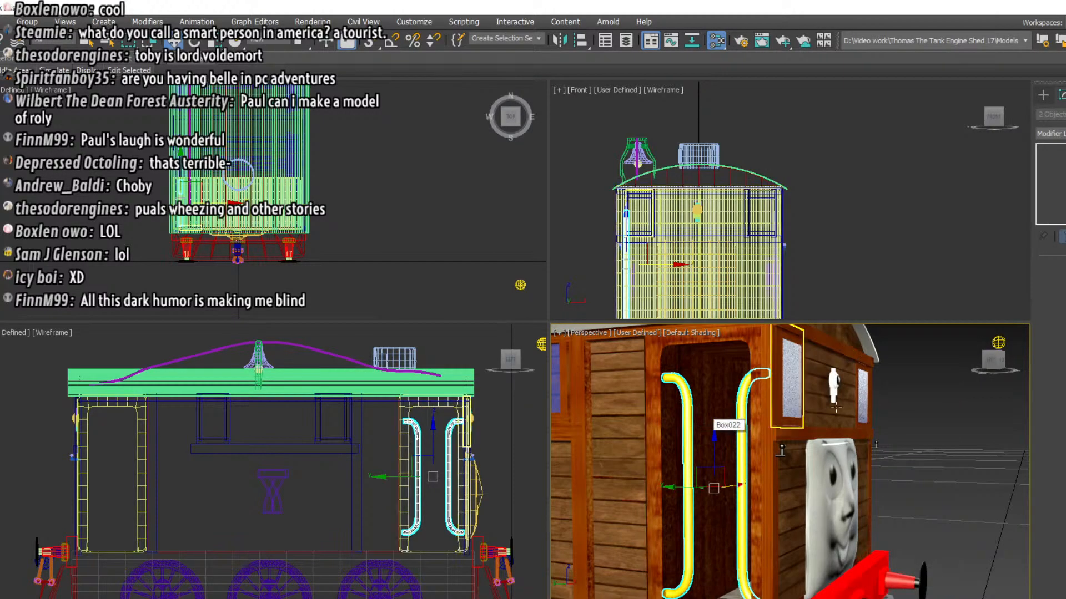
mouse_move(995, 363)
mouse_down()
mouse_move(1017, 364)
mouse_move(992, 368)
mouse_up()
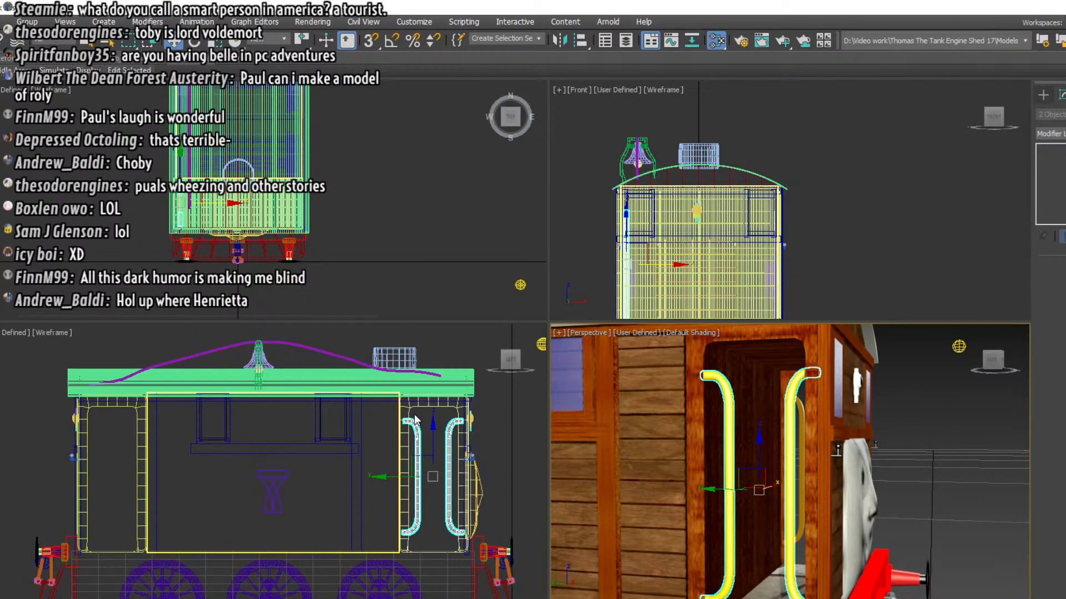
ctrl+click(451, 470)
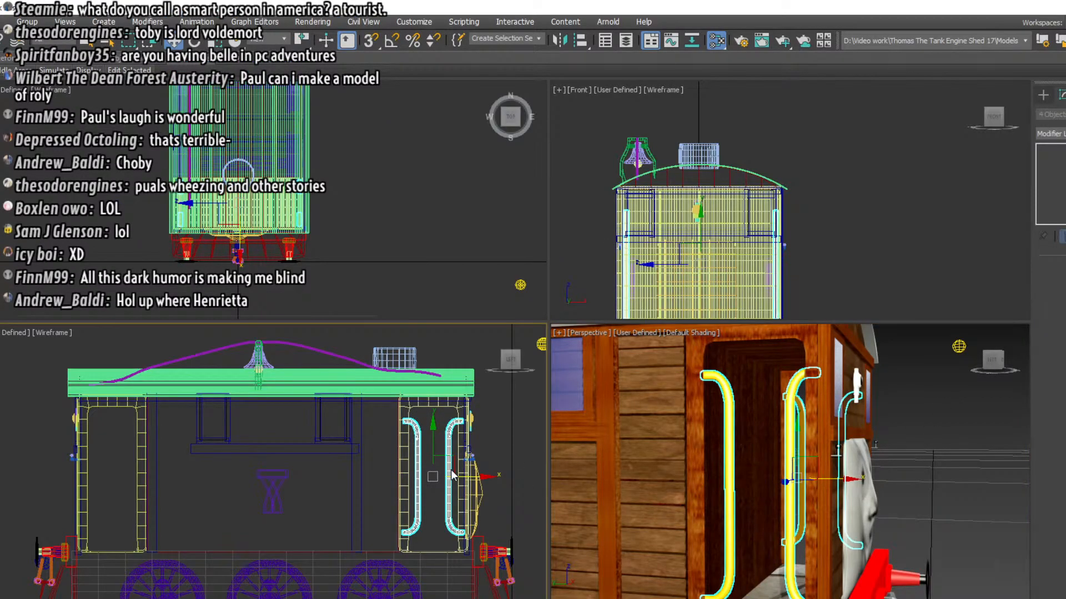
right_click(437, 528)
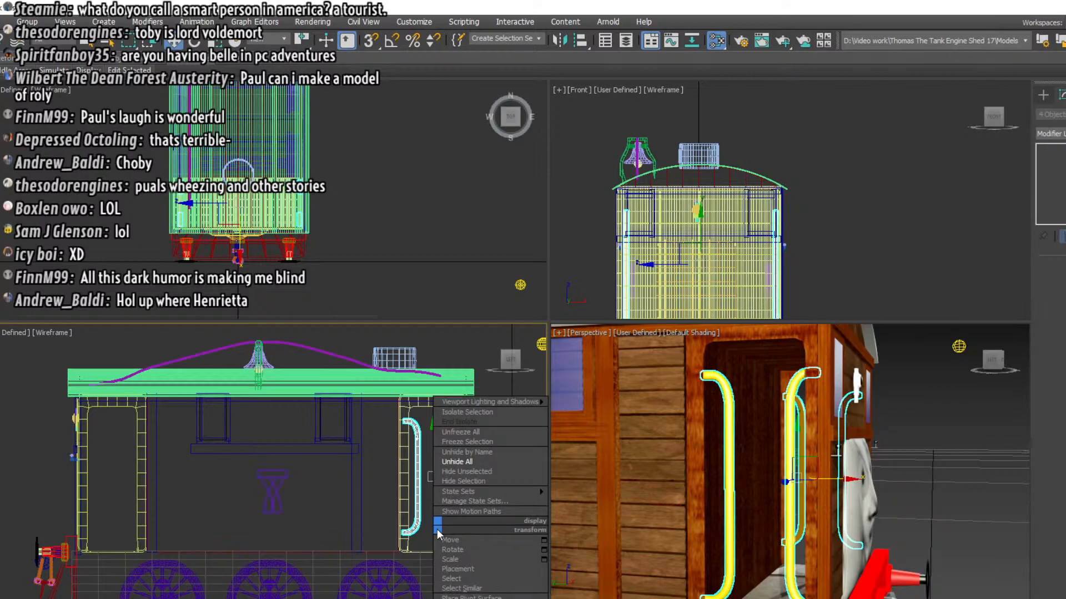
click(452, 598)
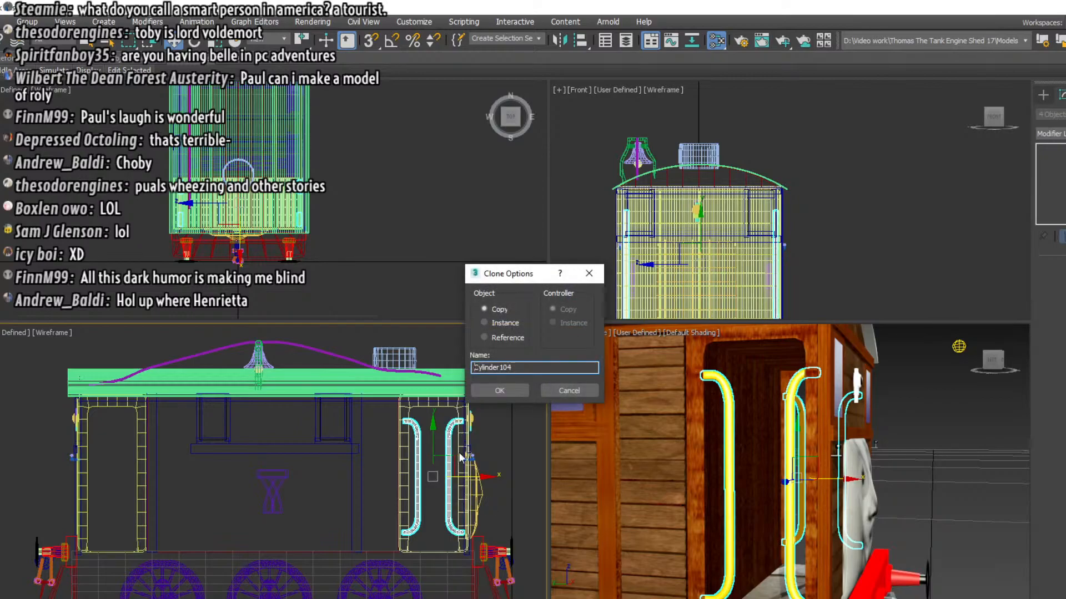
click(496, 391)
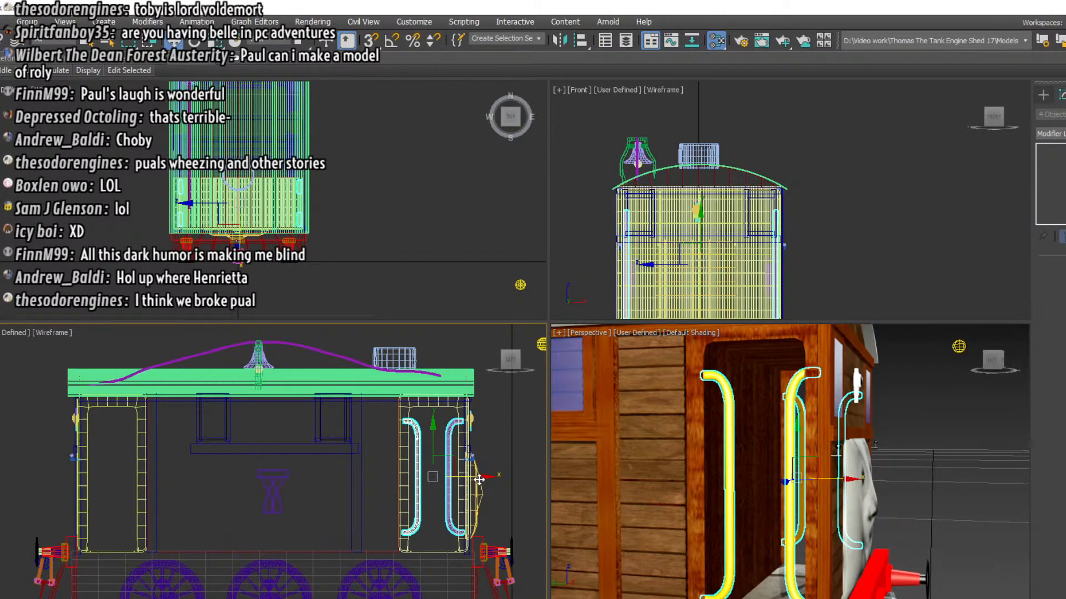
drag(481, 482, 158, 499)
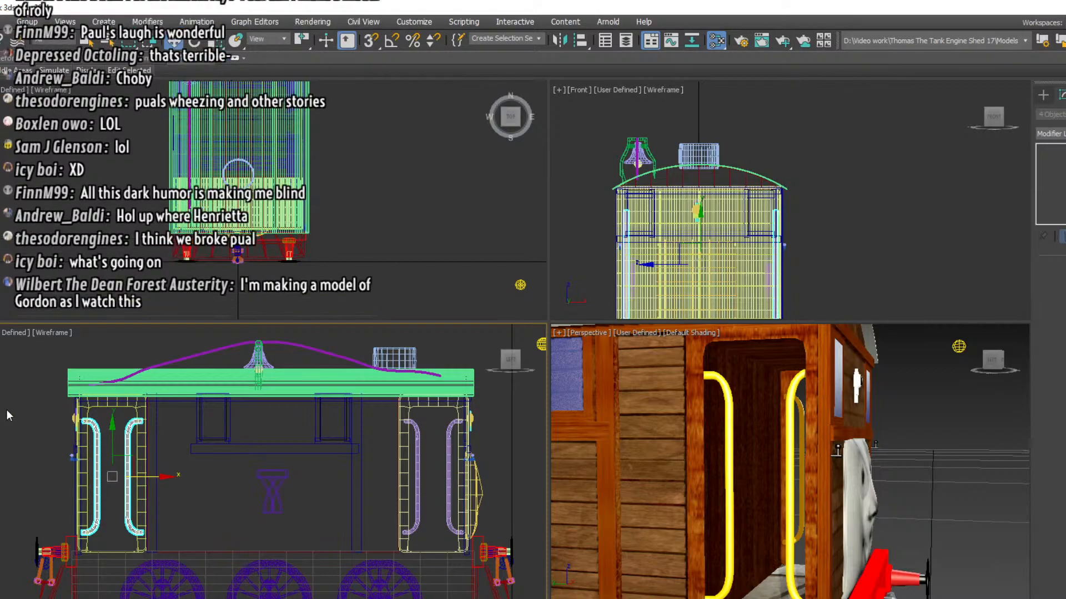
click(7, 416)
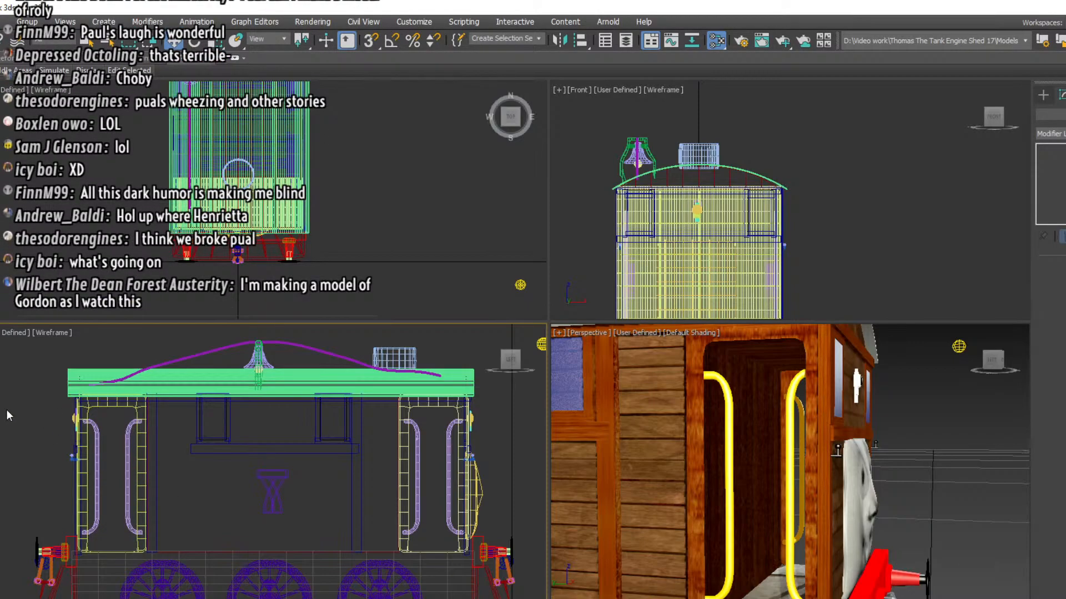
Nudge the outer and inner handrail pairs of the rear doorways lengthwise to line up with their door posts
click(94, 448)
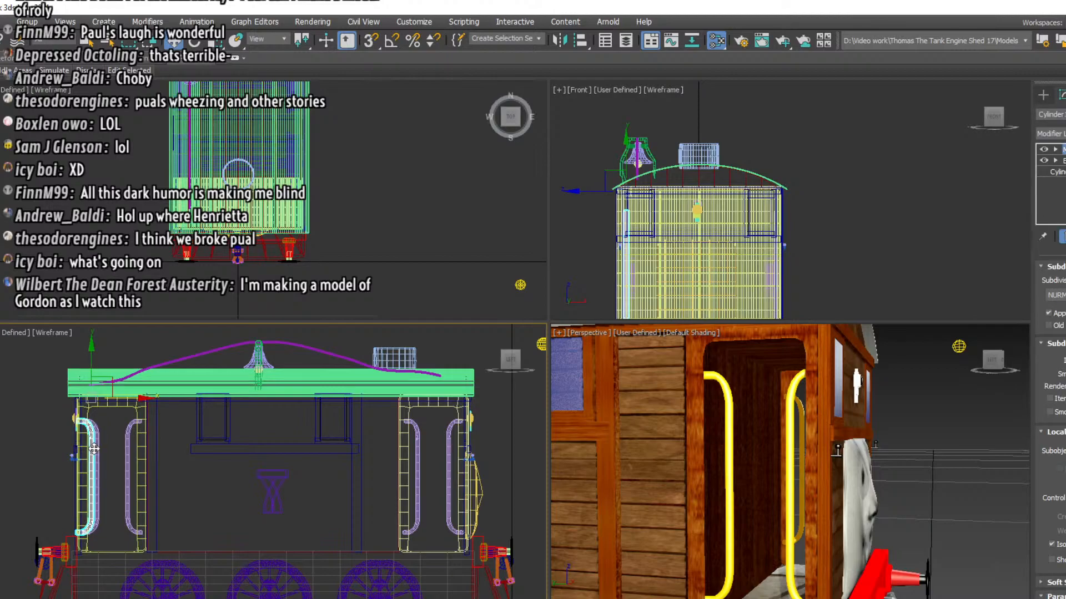
drag(94, 448, 90, 458)
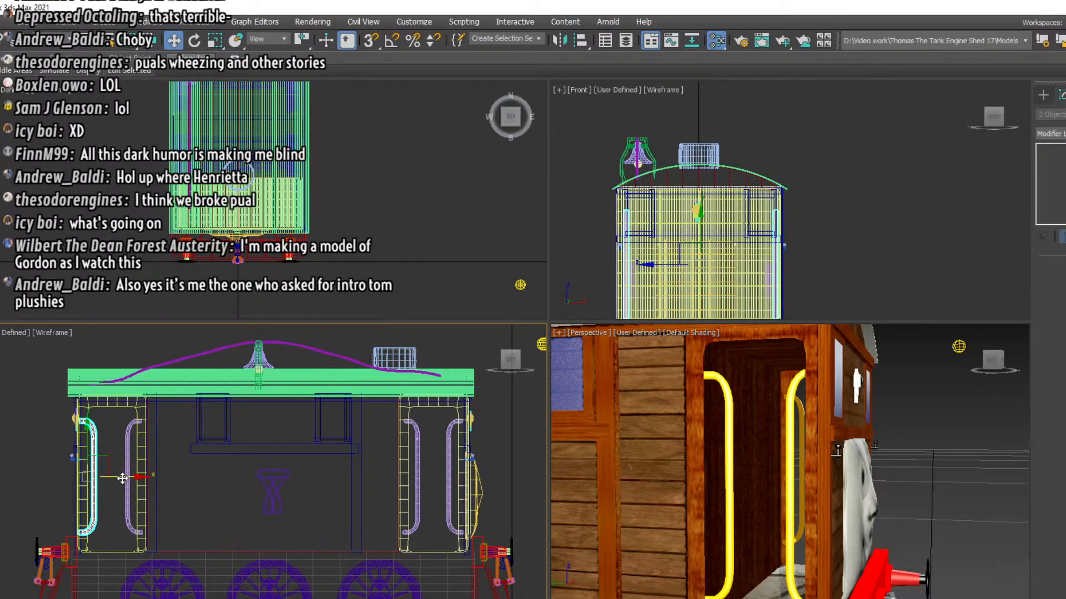
drag(123, 478, 124, 479)
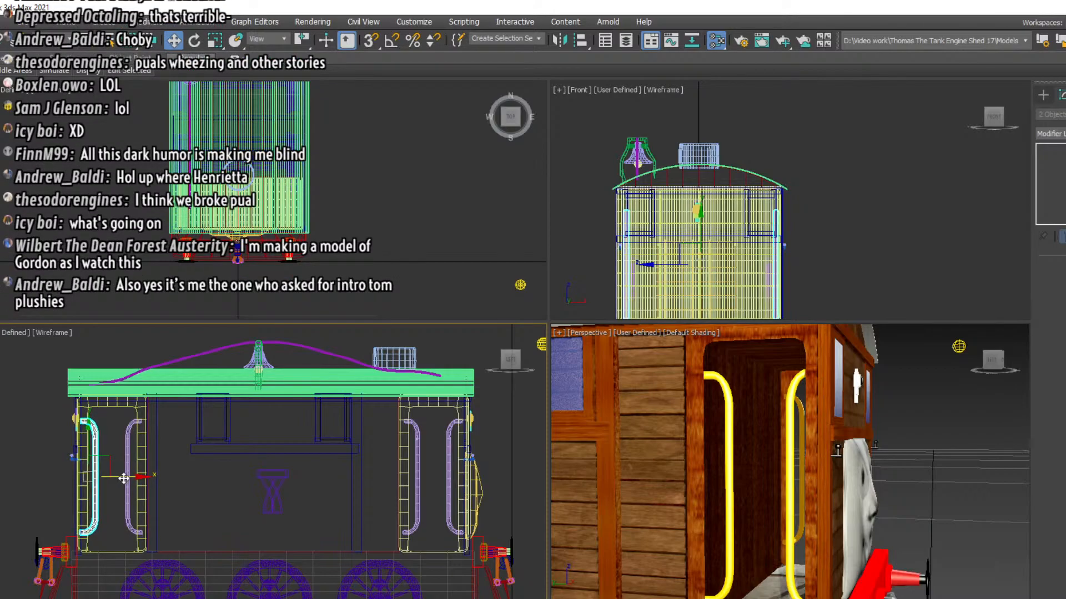
click(133, 469)
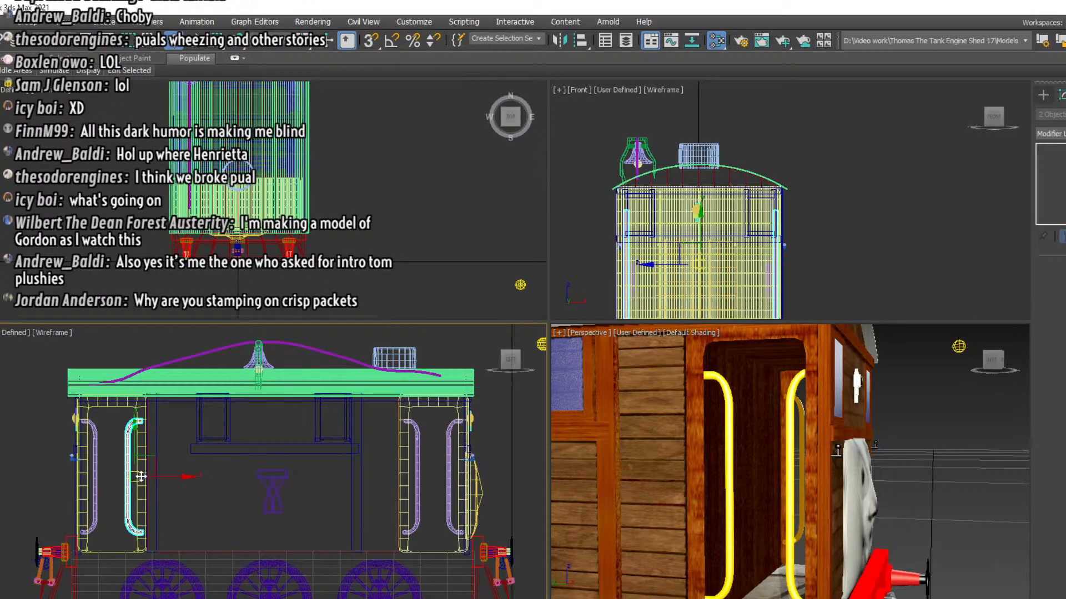
drag(165, 477, 163, 476)
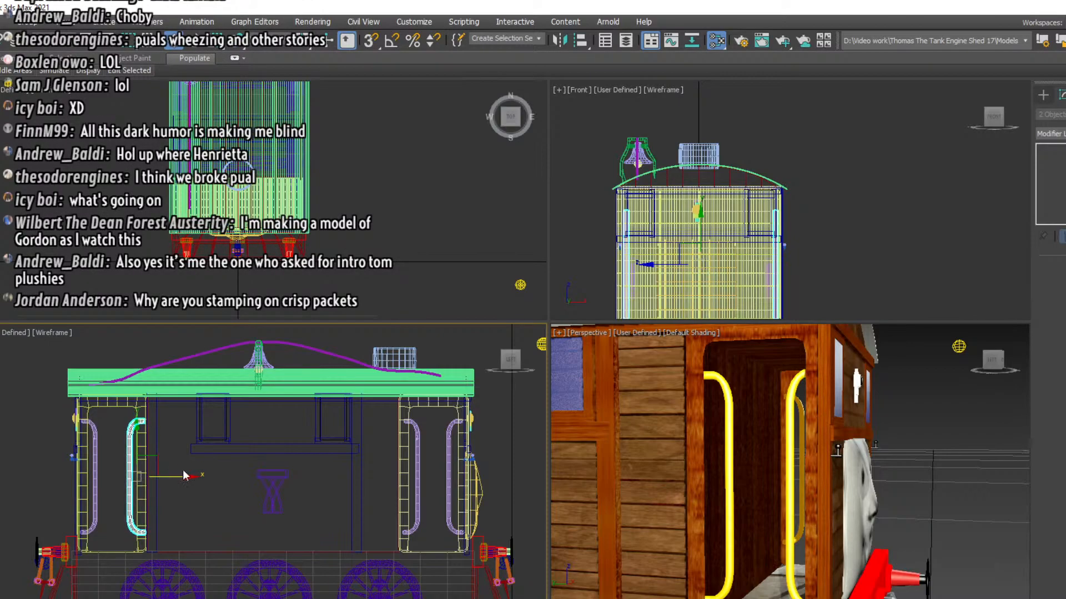
Shift the foremost handrail pair of the front doorways slightly forward toward the front door posts
click(451, 460)
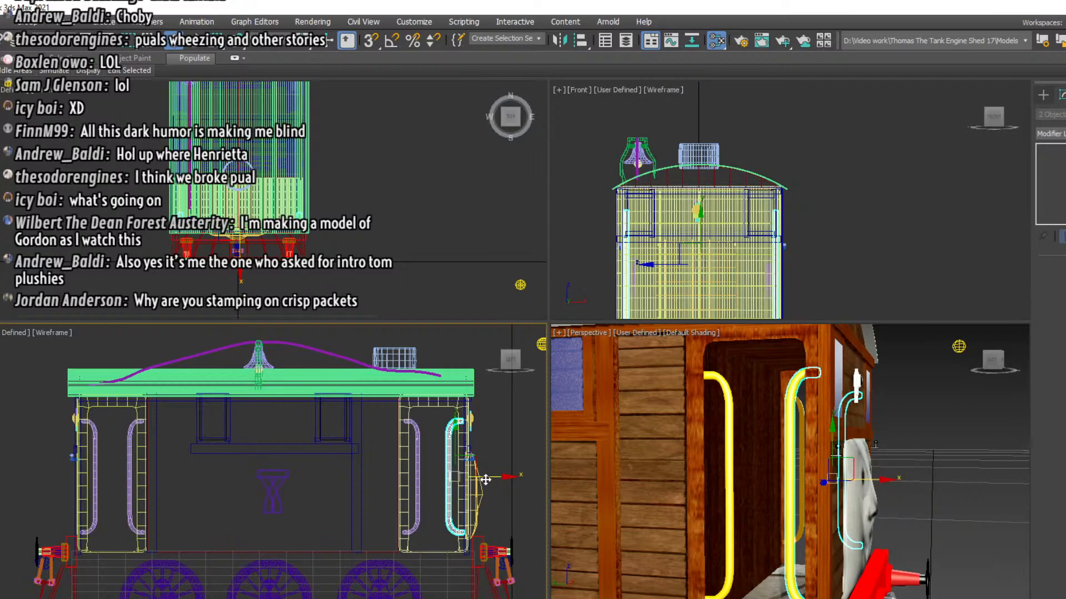
drag(486, 479, 489, 479)
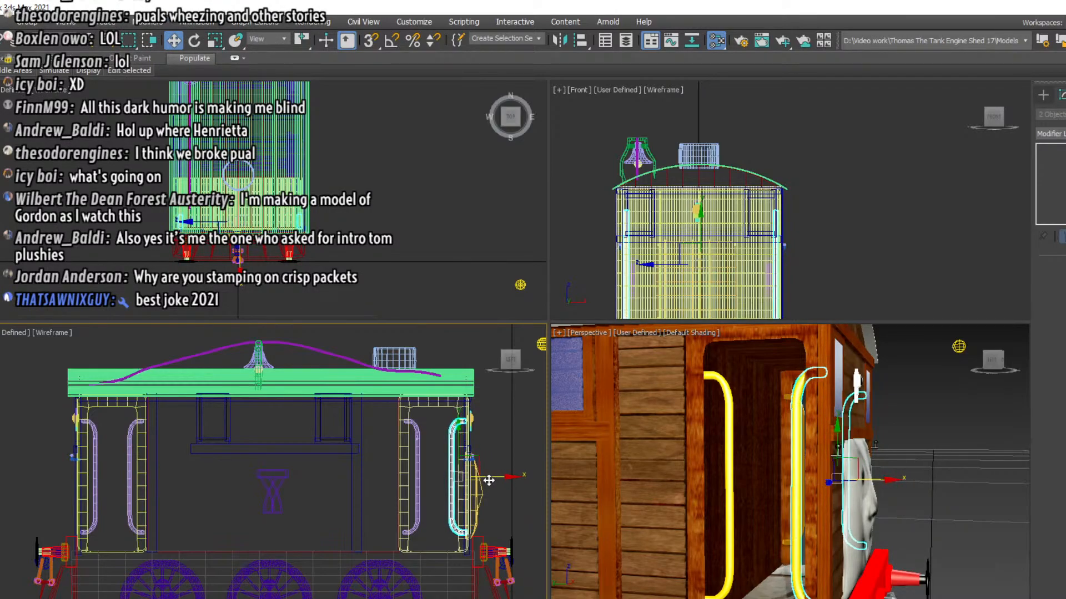
scroll(393, 496, down, 3)
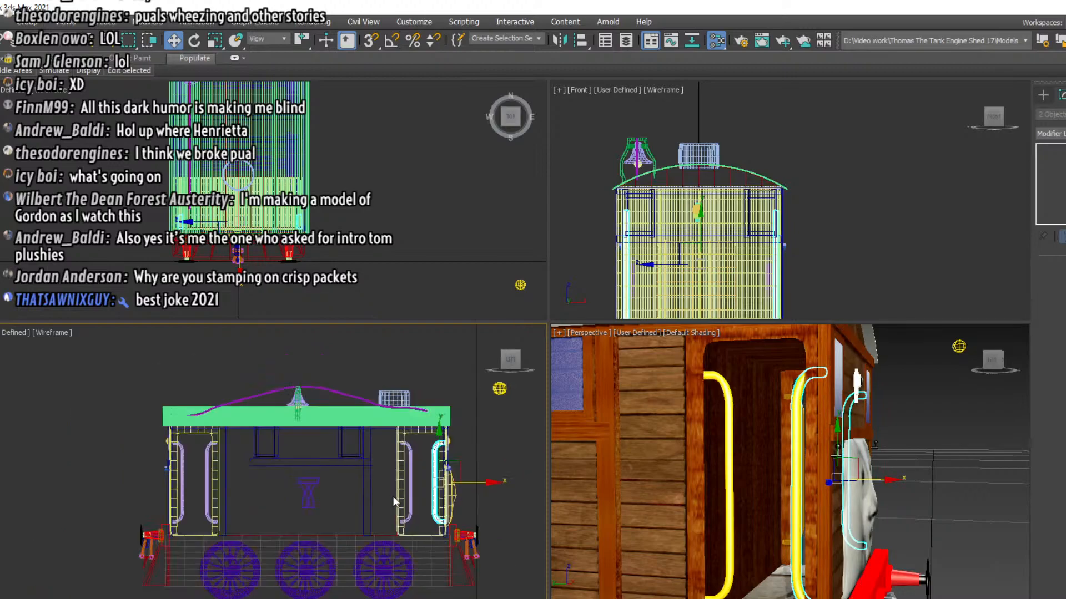
scroll(930, 509, down, 5)
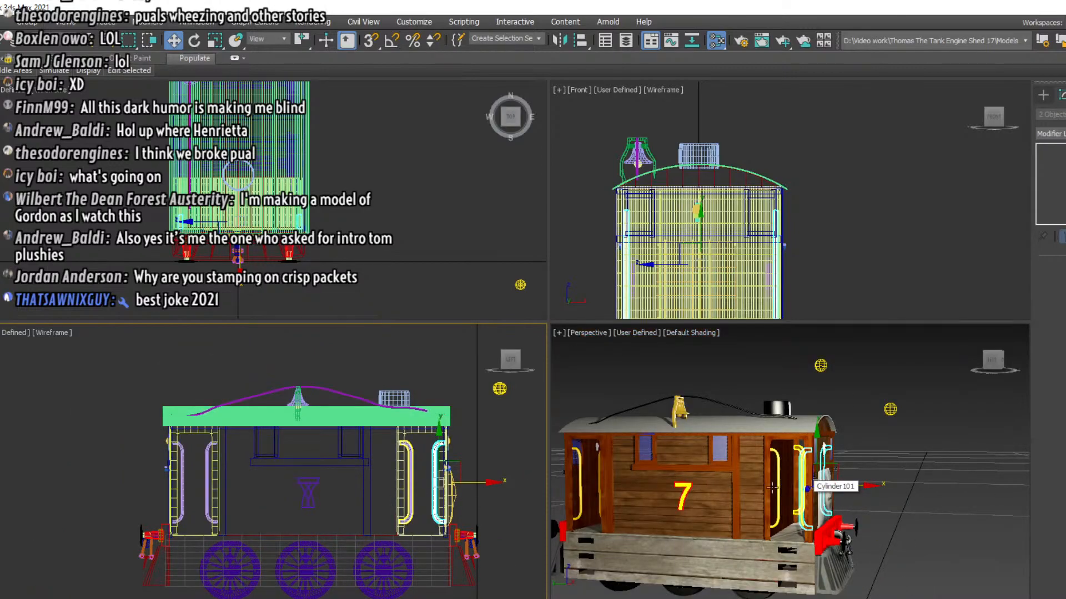
middle_drag(740, 490, 769, 493)
mouse_move(994, 363)
mouse_down()
mouse_move(1022, 374)
mouse_move(984, 365)
mouse_up()
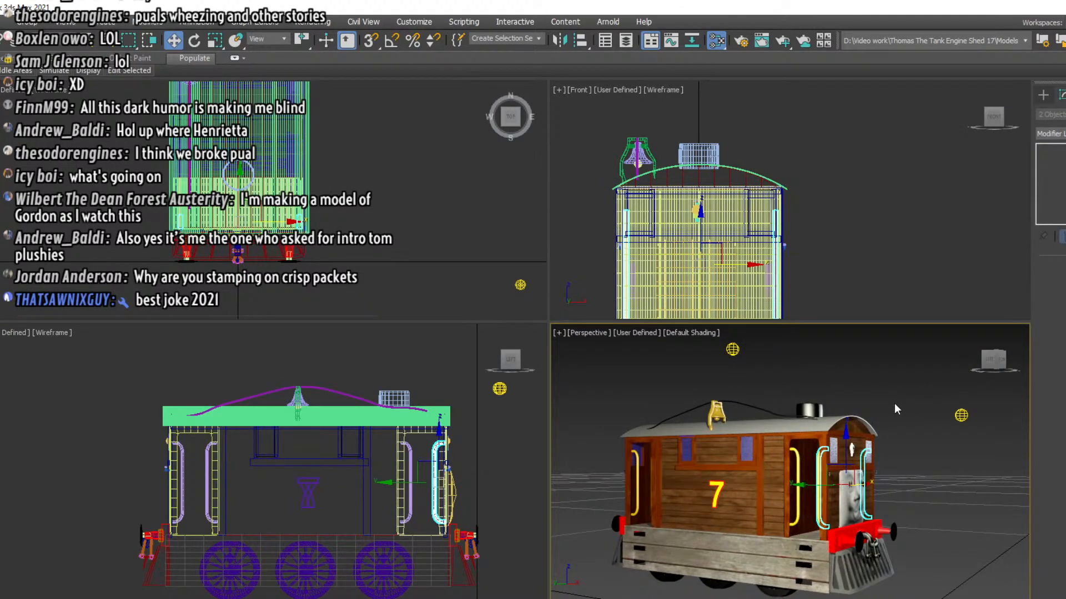
Select all parts reaching the engine's front end and hide every unselected object
click(440, 403)
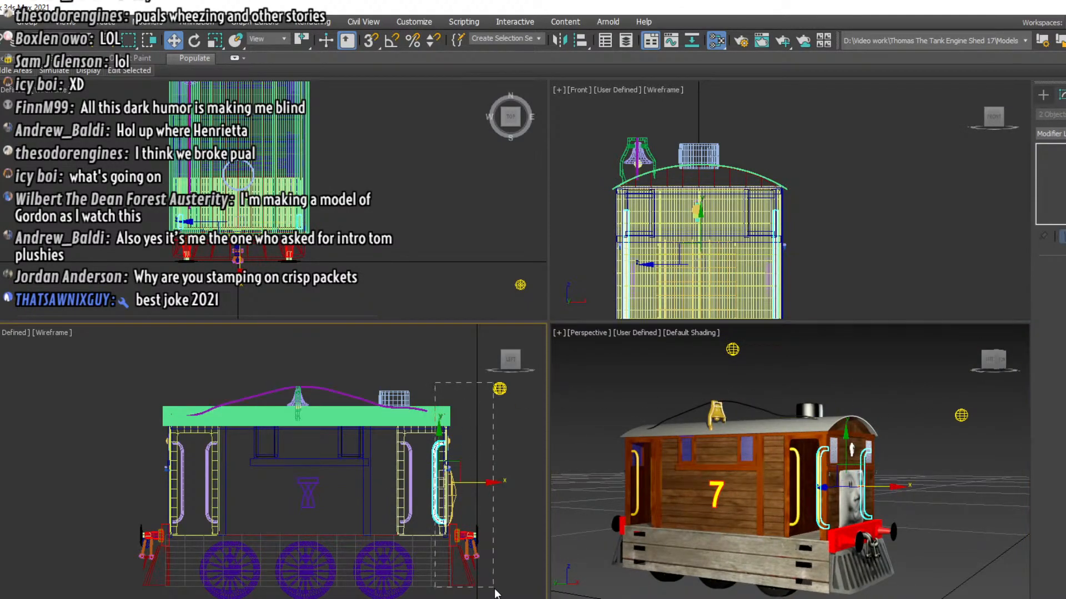
key(ctrl+a)
right_click(498, 534)
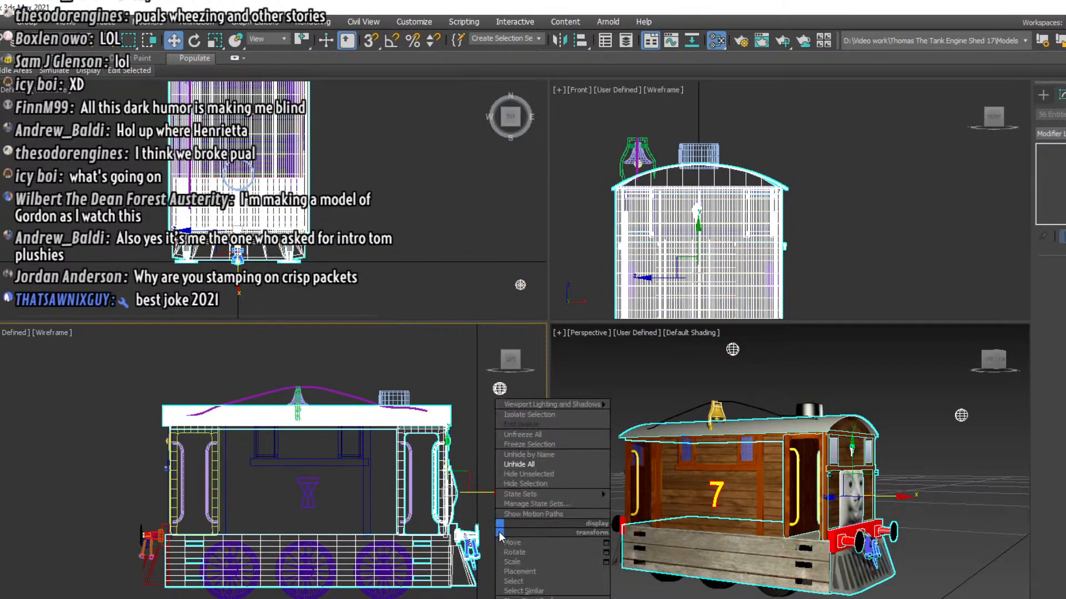
click(522, 474)
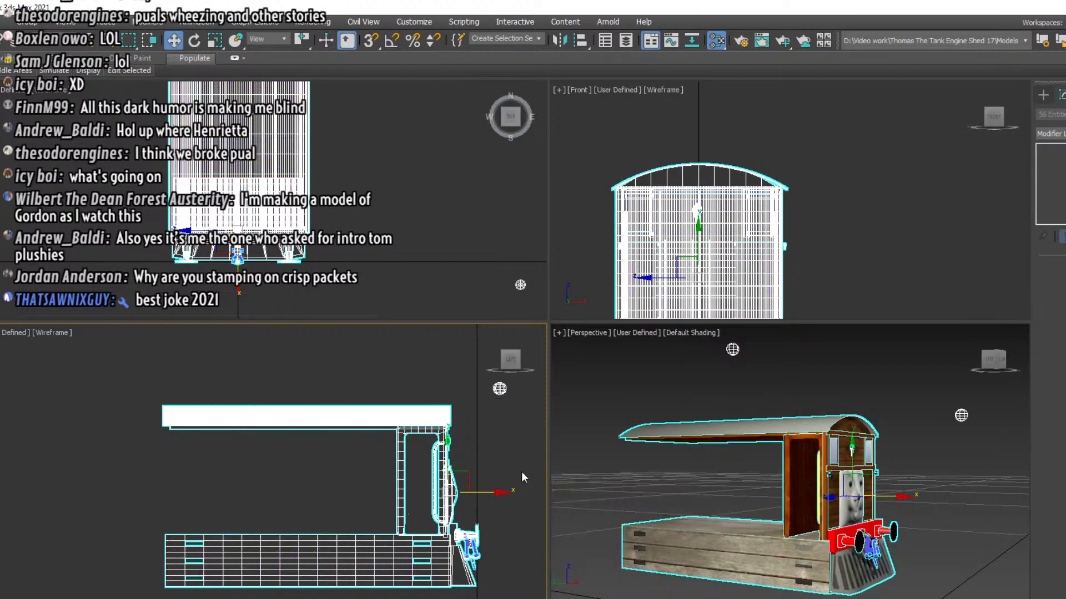
Hide the roof parts and the long grey plank body beneath the cab
click(792, 467)
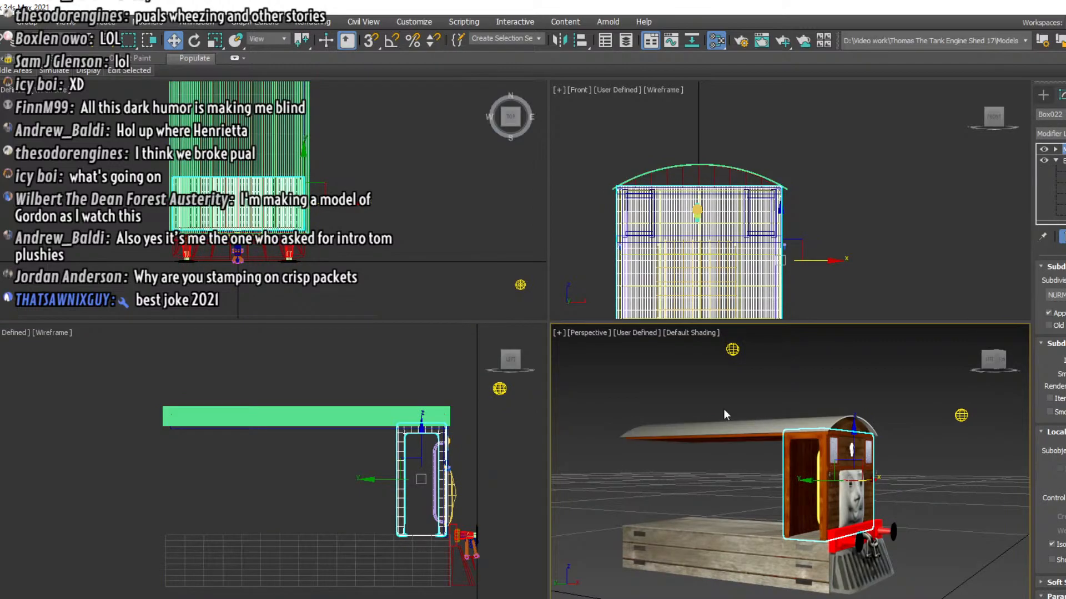
drag(717, 453, 719, 455)
right_click(626, 391)
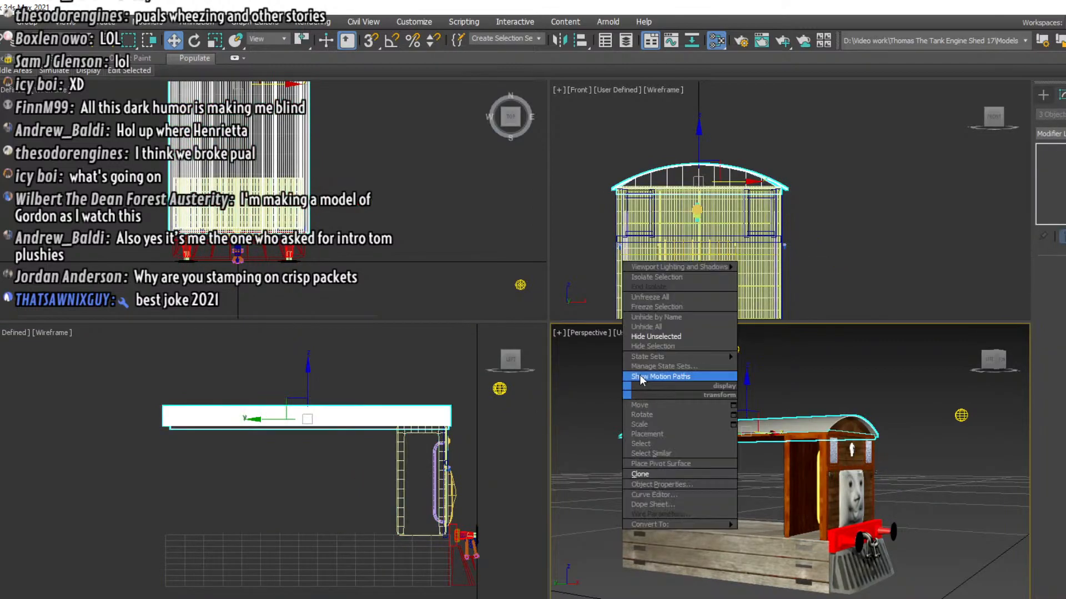
click(650, 346)
click(671, 548)
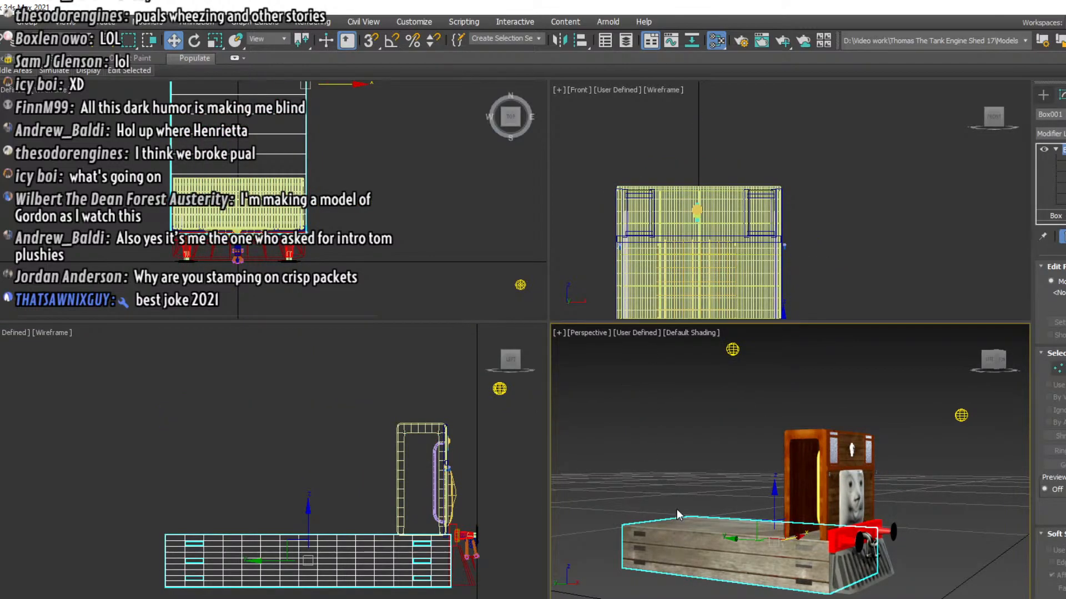
right_click(677, 445)
click(695, 400)
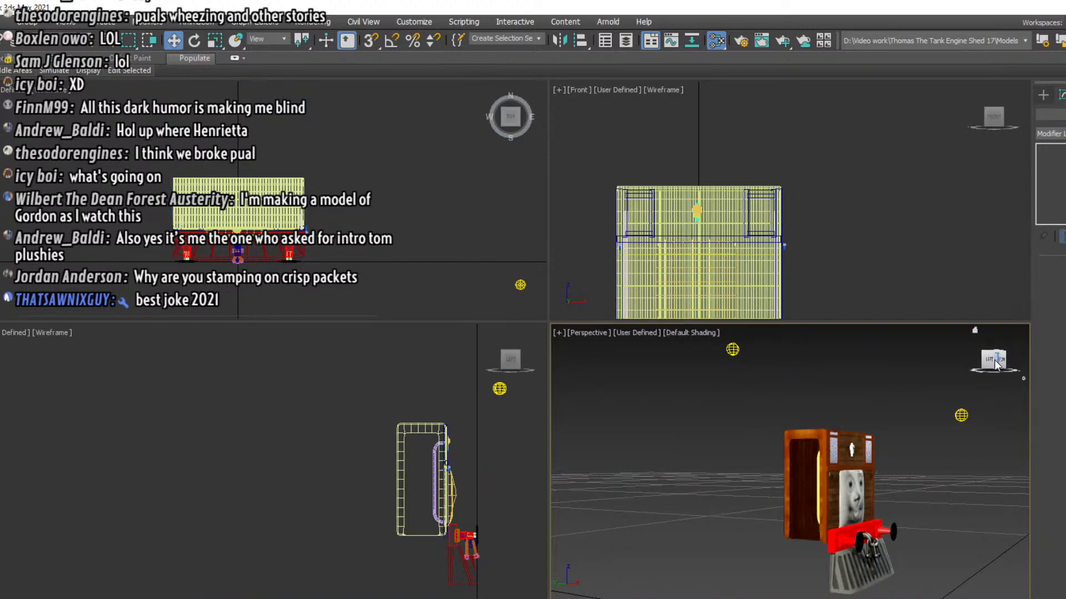
Hide the front cab shell Box022 to expose the back of the front wall and face
drag(993, 361, 1032, 373)
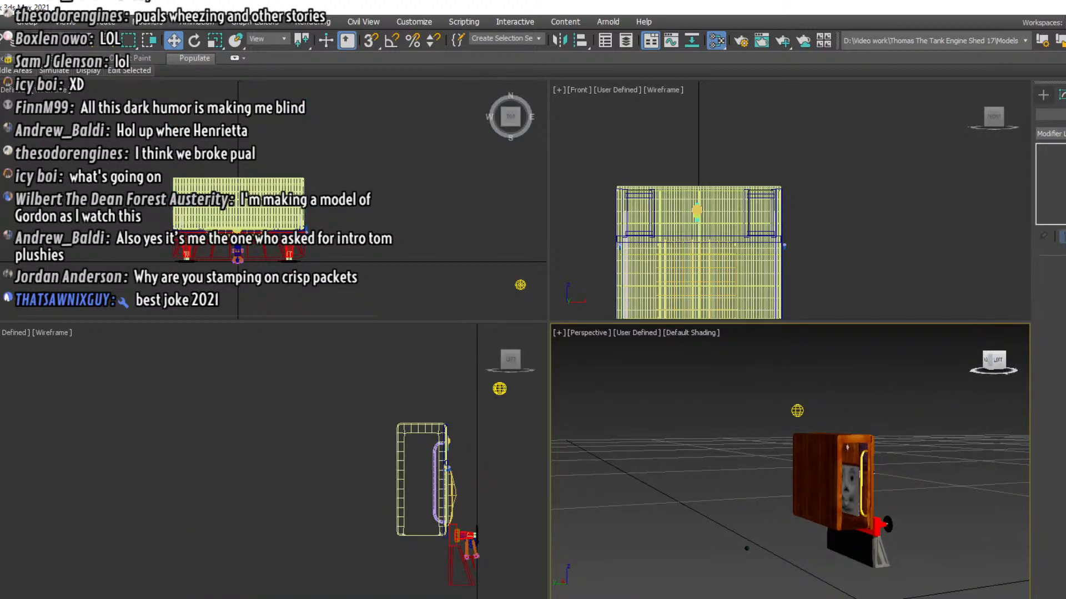
click(818, 430)
right_click(820, 435)
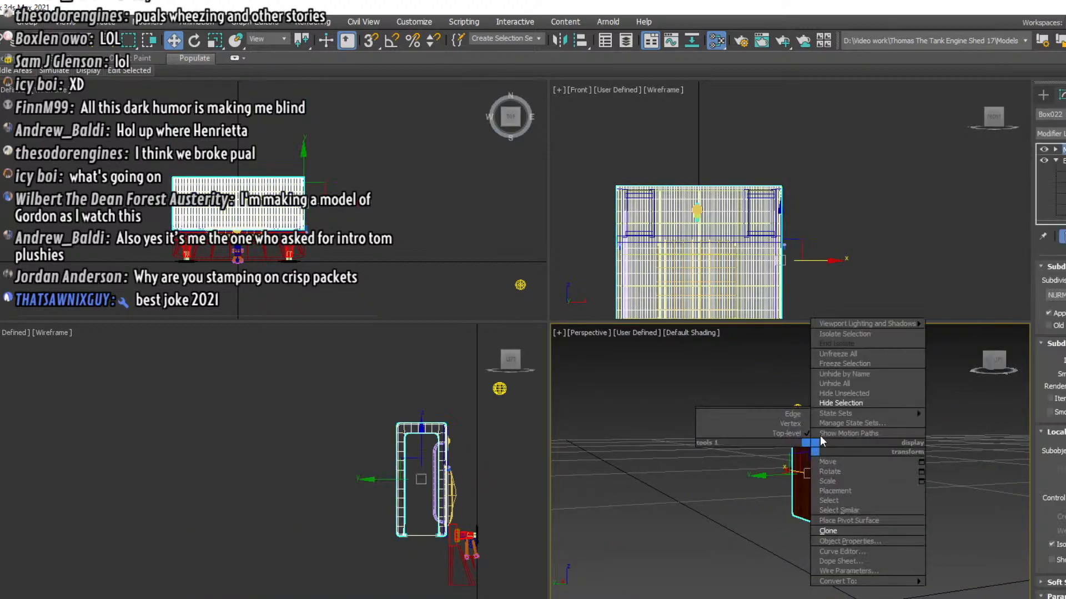
click(841, 403)
Create a shallow box in the front view that frames the face panel with a small margin all around
scroll(836, 470, up, 5)
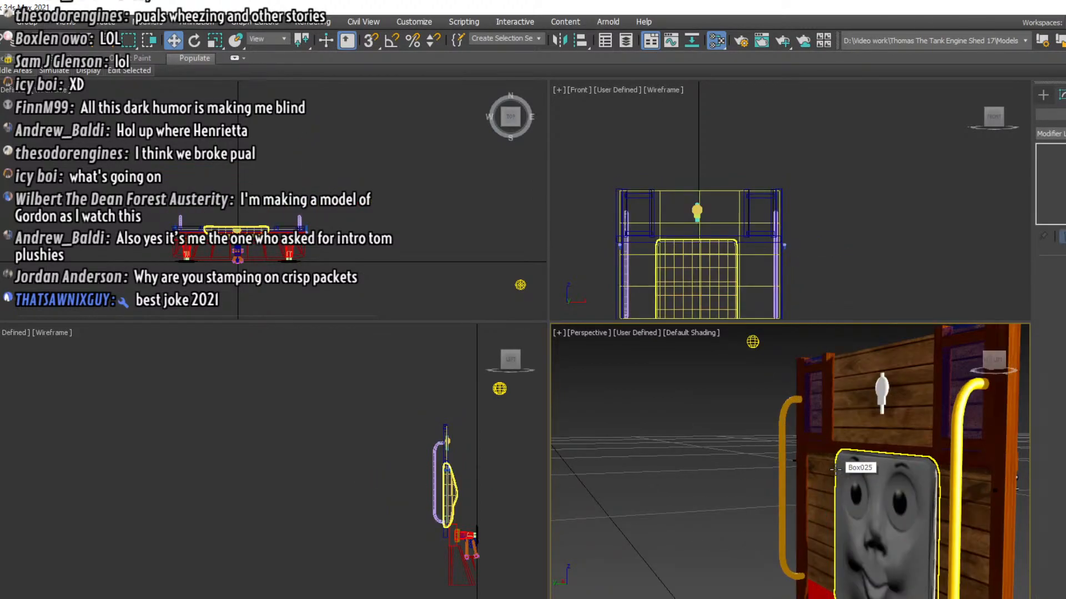
scroll(836, 470, down, 3)
middle_drag(836, 471, 802, 428)
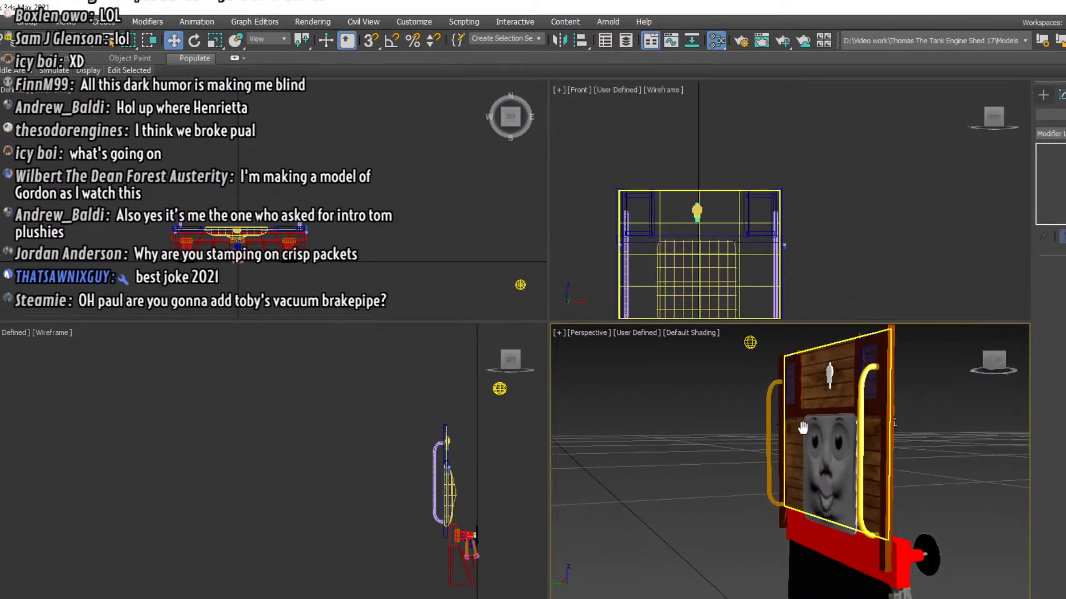
click(1043, 95)
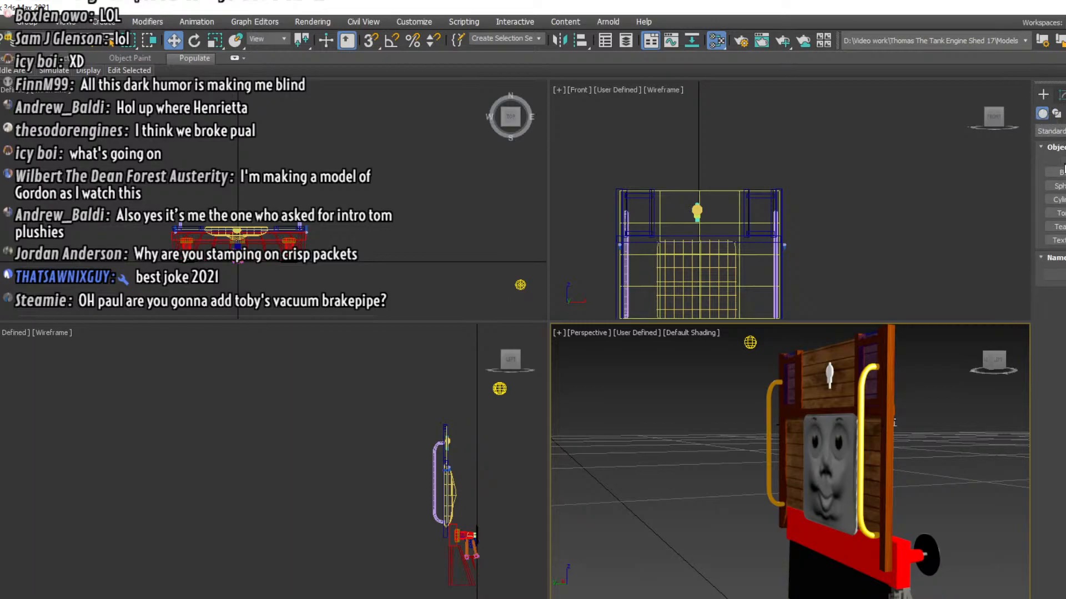
click(1057, 172)
middle_drag(694, 230, 669, 174)
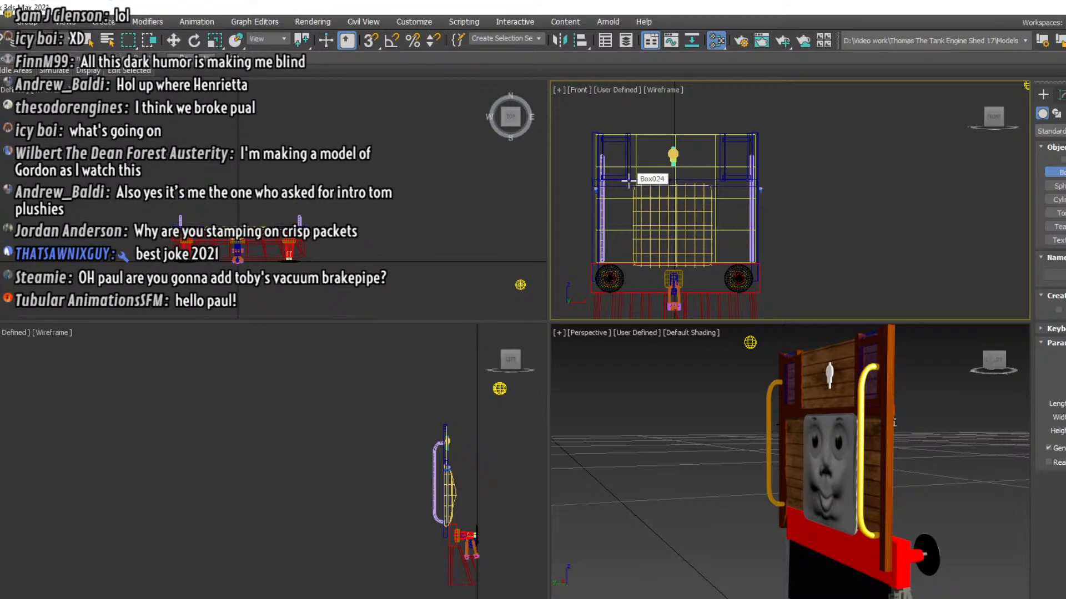
drag(627, 180, 722, 268)
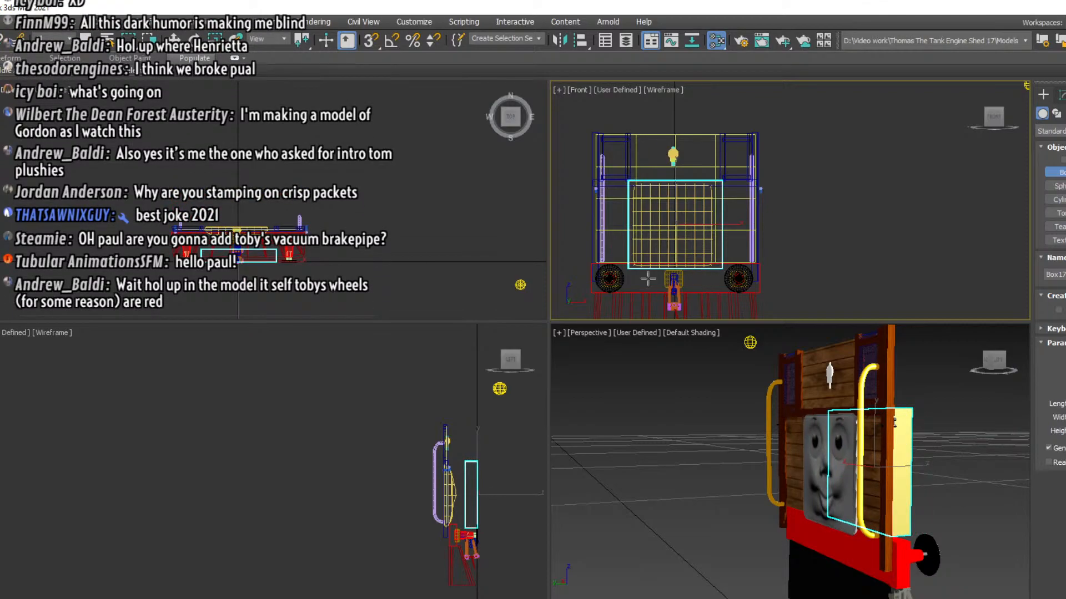
Move the new box rearward along the engine's length until it sits at the front wall behind the face
click(174, 40)
click(500, 495)
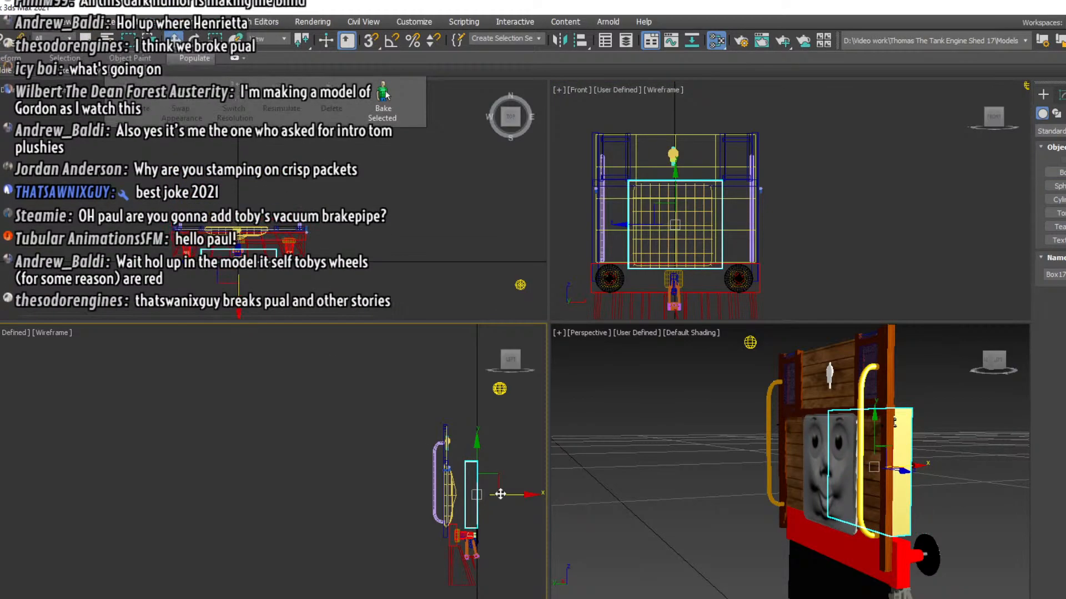
drag(515, 498, 487, 497)
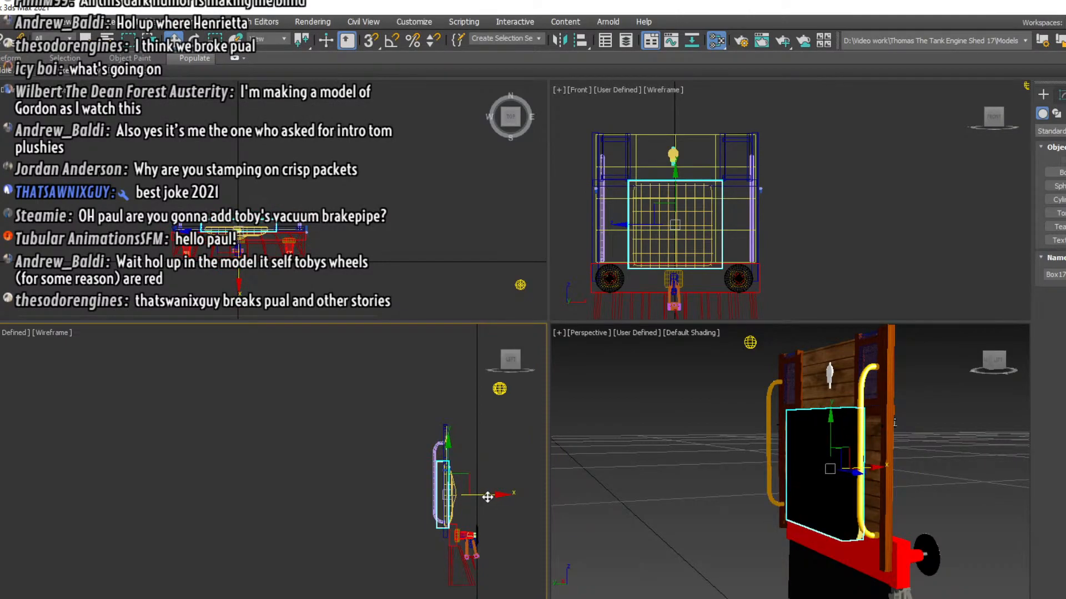
click(1004, 371)
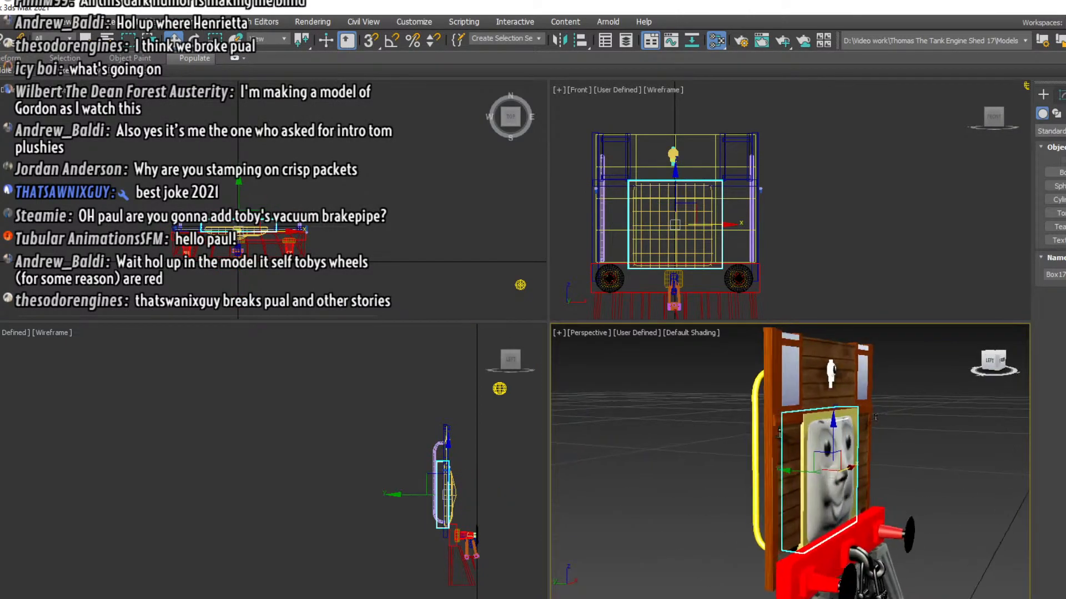
Nudge the box slightly farther back along the engine's length so it sits behind the front wall planks and clears the face
right_click(498, 508)
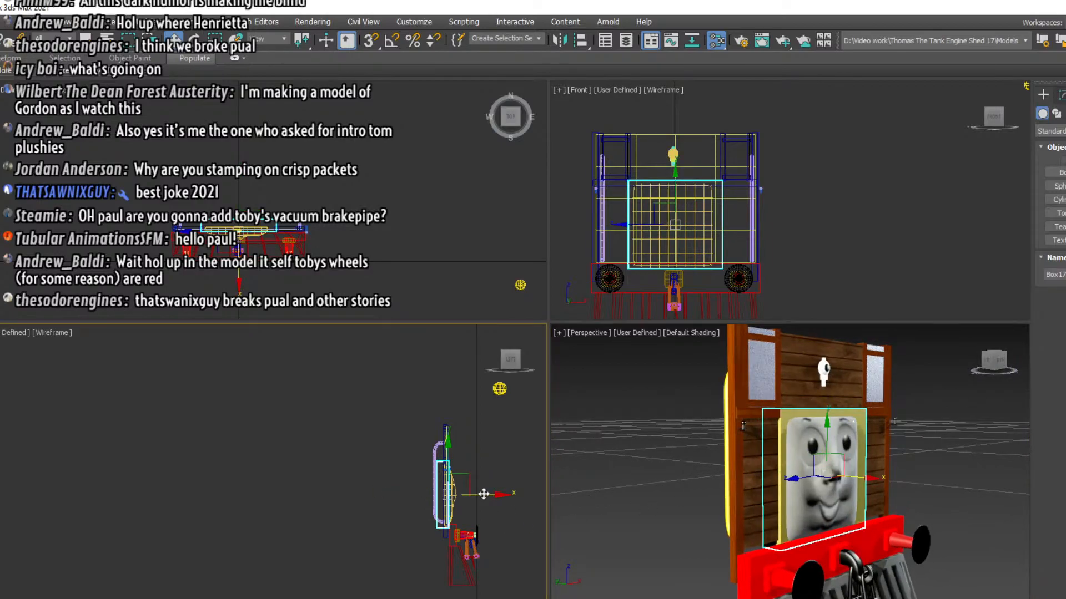
drag(483, 495, 480, 487)
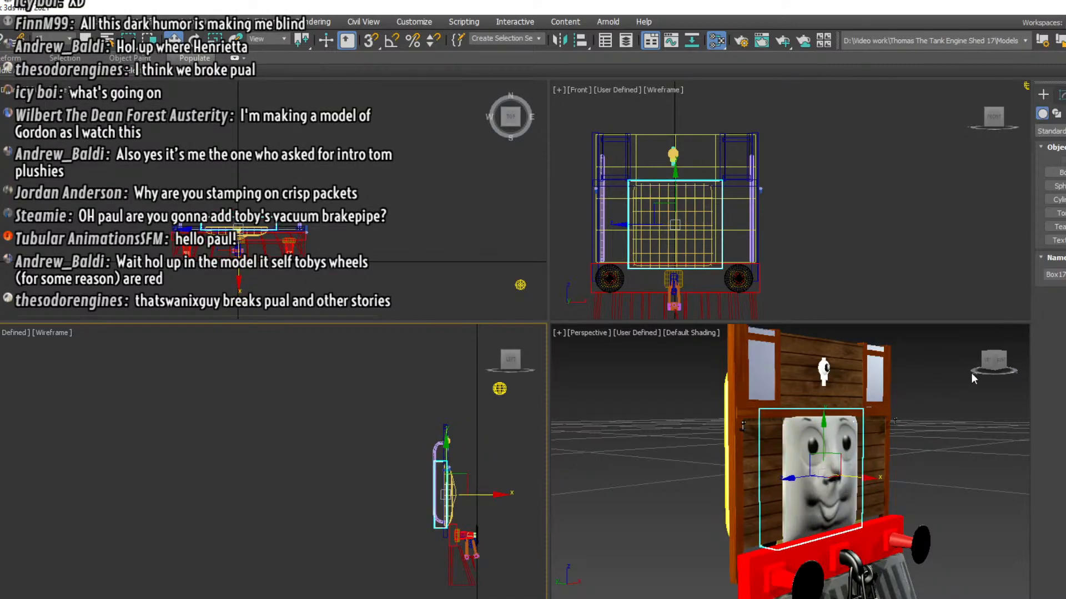
drag(987, 364, 963, 364)
scroll(832, 472, up, 3)
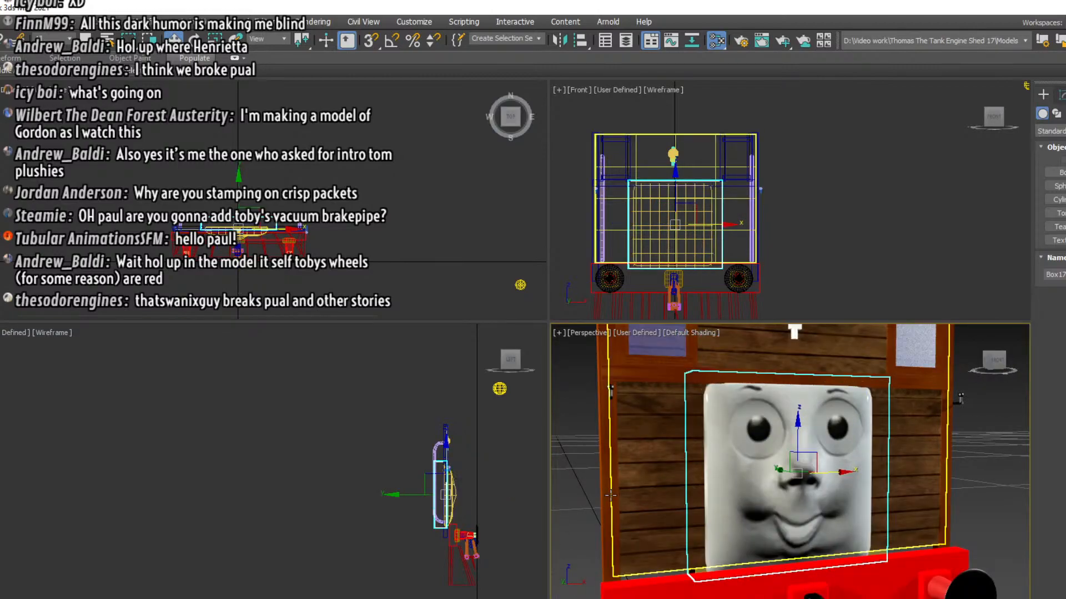
right_click(514, 500)
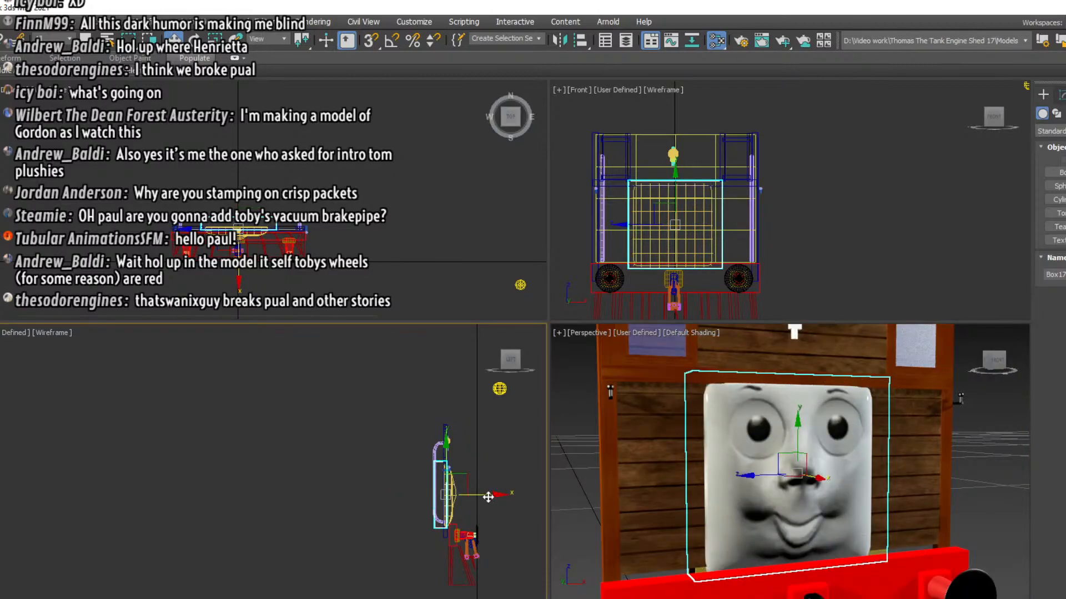
mouse_move(488, 498)
mouse_down()
mouse_move(501, 497)
mouse_move(489, 491)
mouse_up()
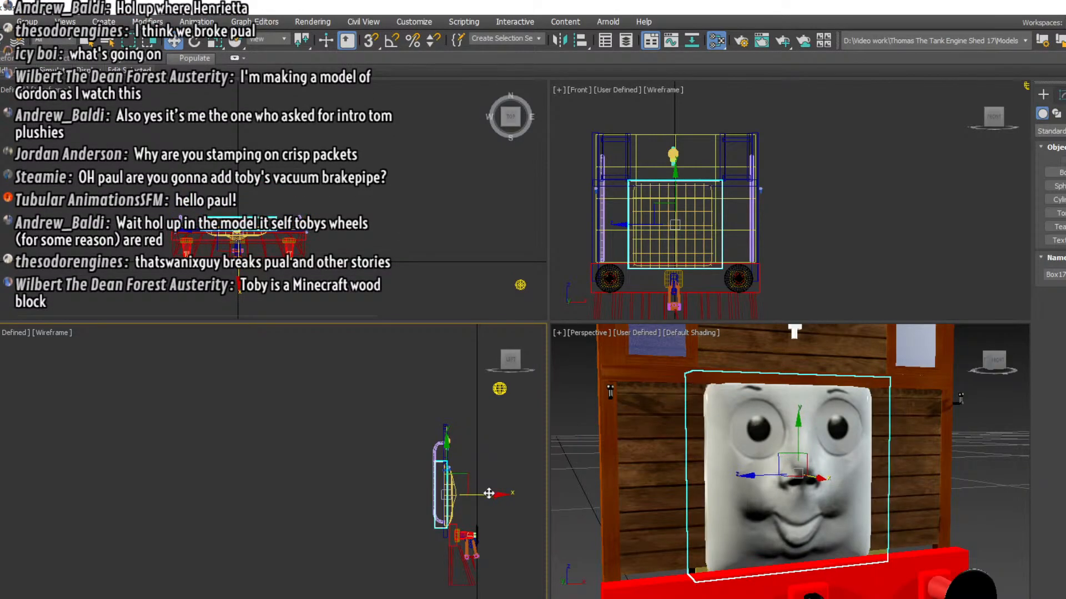
drag(993, 363, 1018, 363)
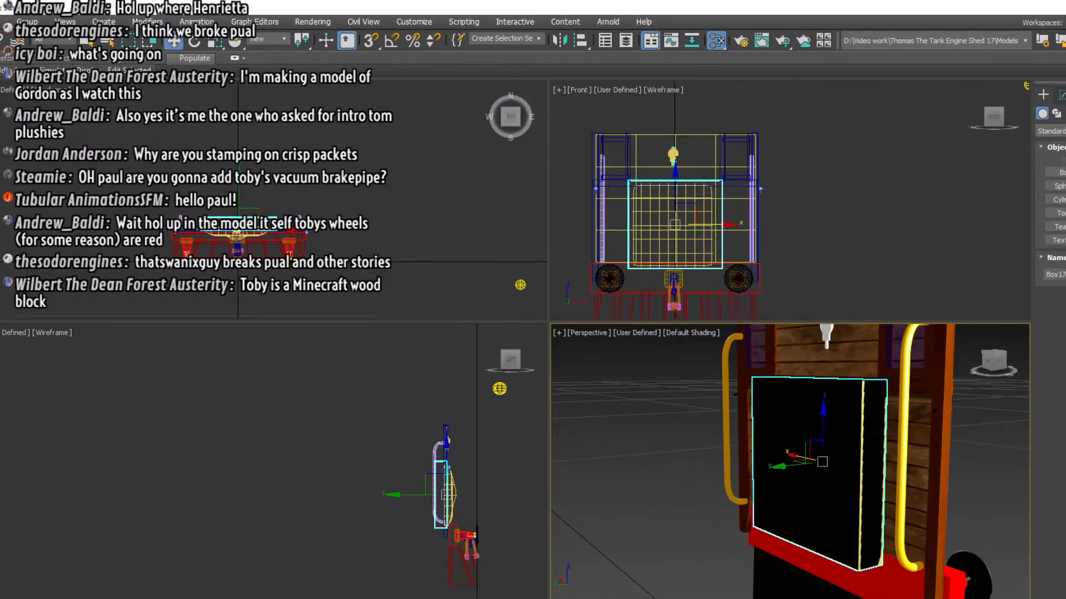
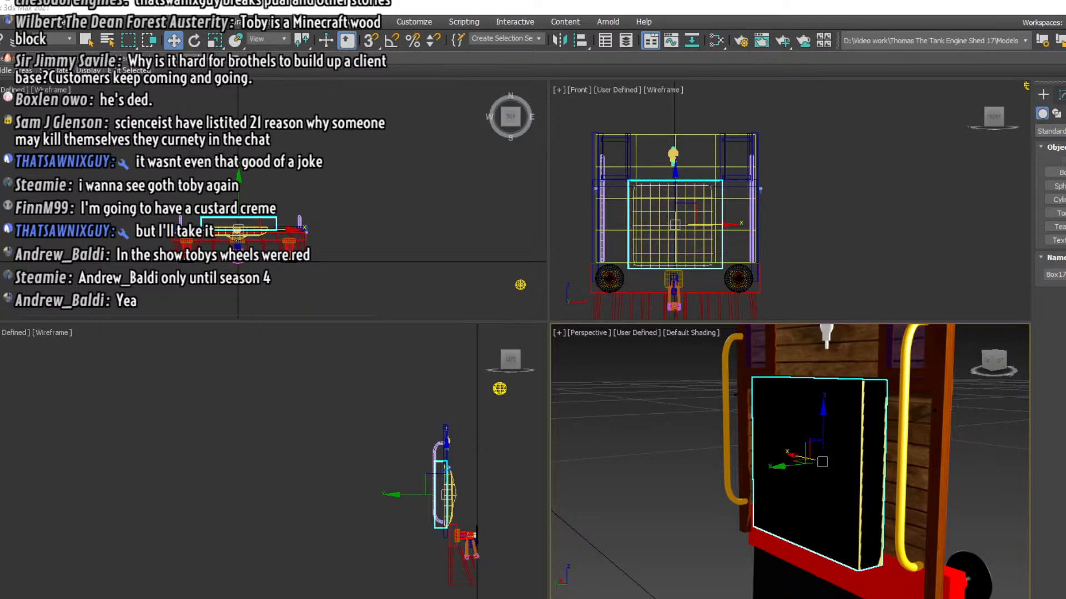
Assign the dark brown wood material to the new box behind the face
click(627, 495)
click(808, 497)
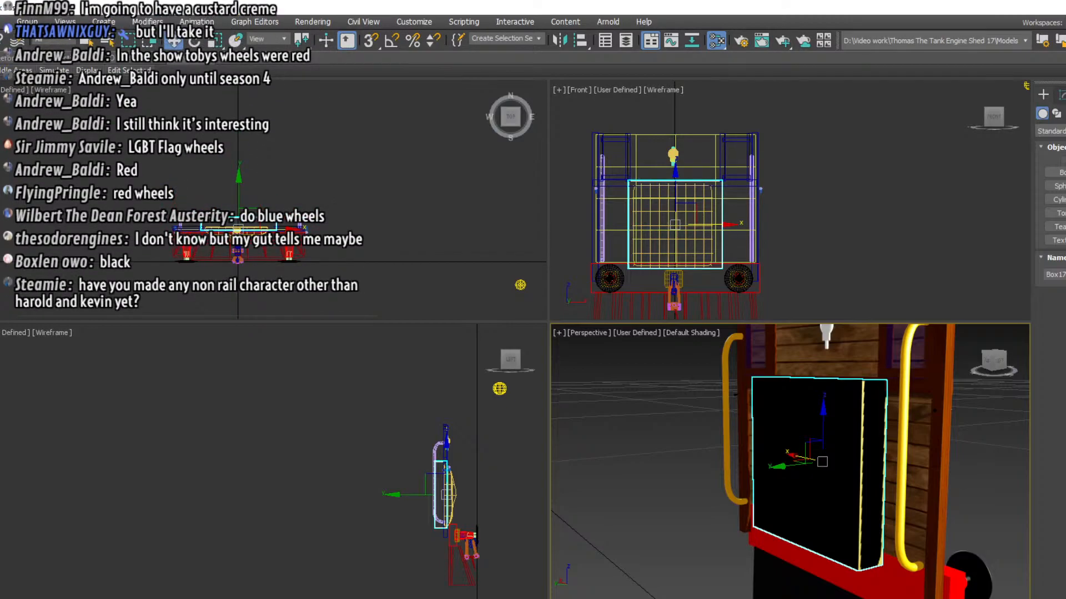
drag(197, 460, 825, 507)
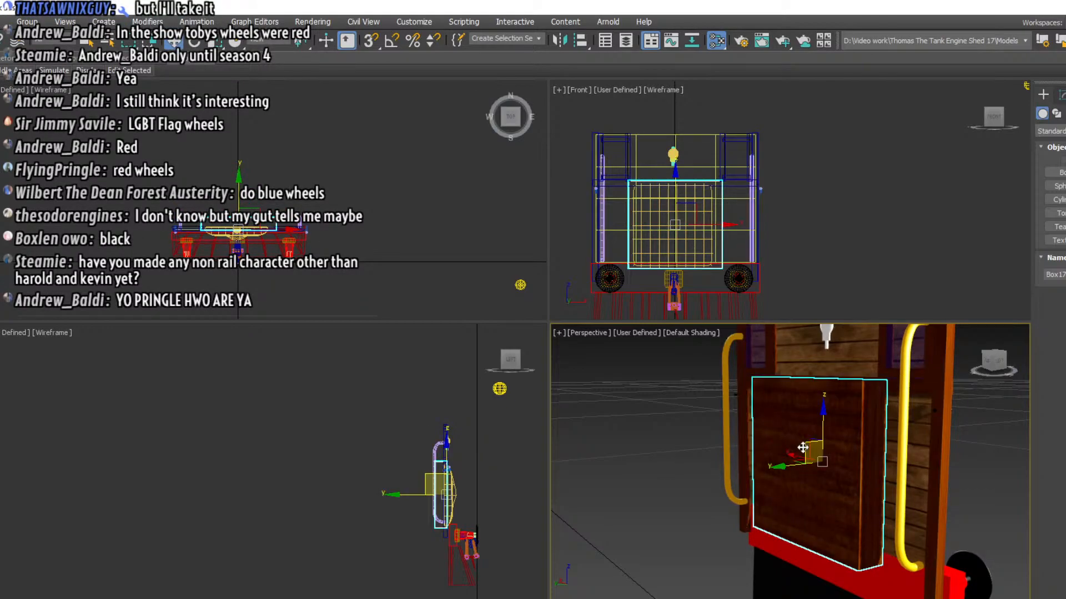
Make the box behind the face noticeably shallower, slightly wider and slightly shorter using its dimension parameters
scroll(802, 446, up, 2)
middle_drag(802, 446, 774, 439)
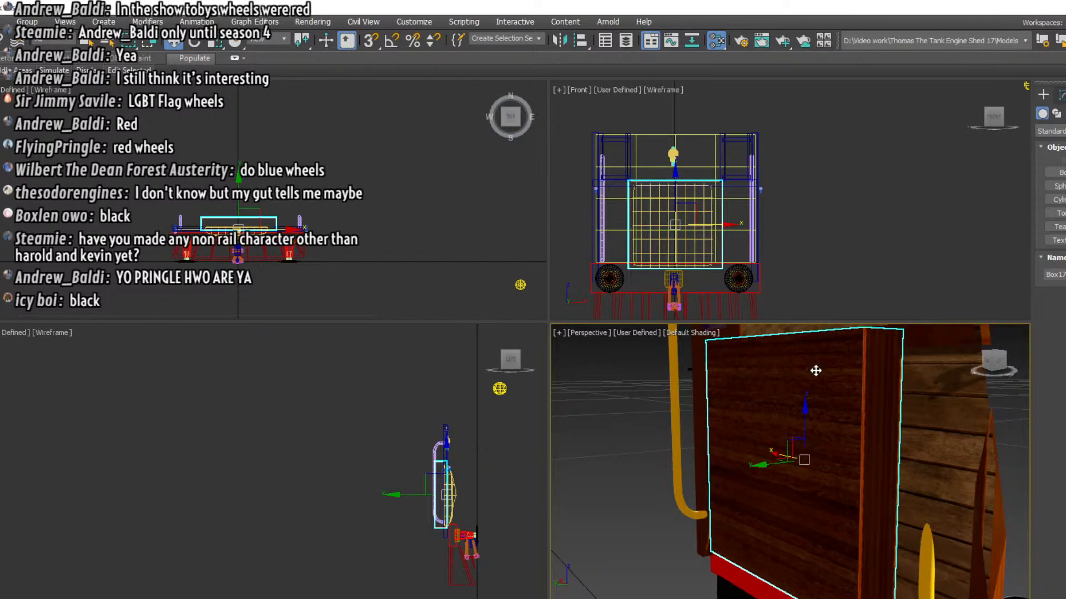
click(1060, 98)
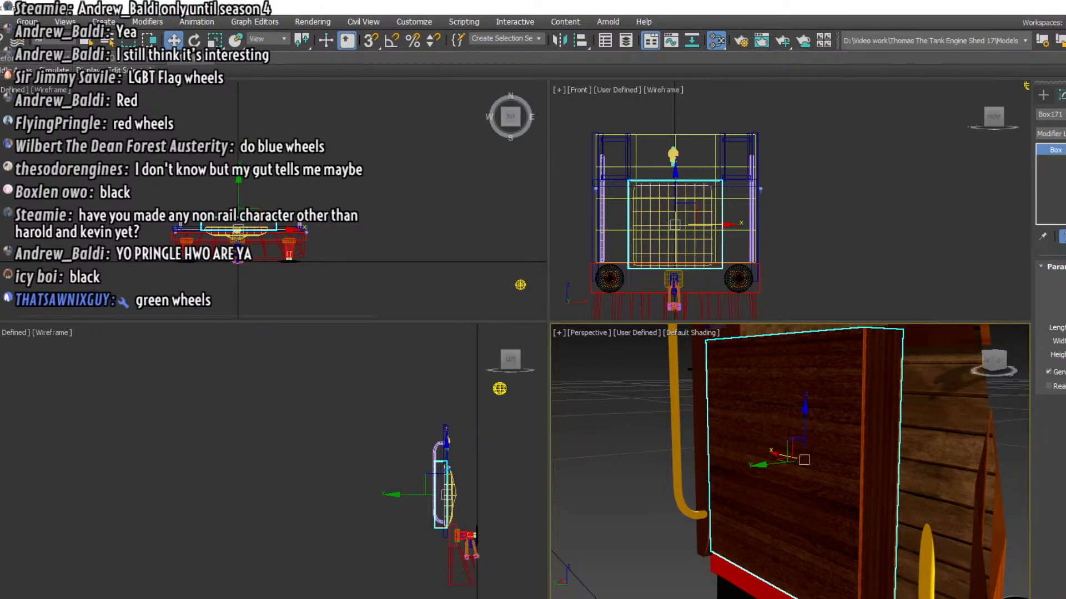
drag(1065, 327, 1065, 351)
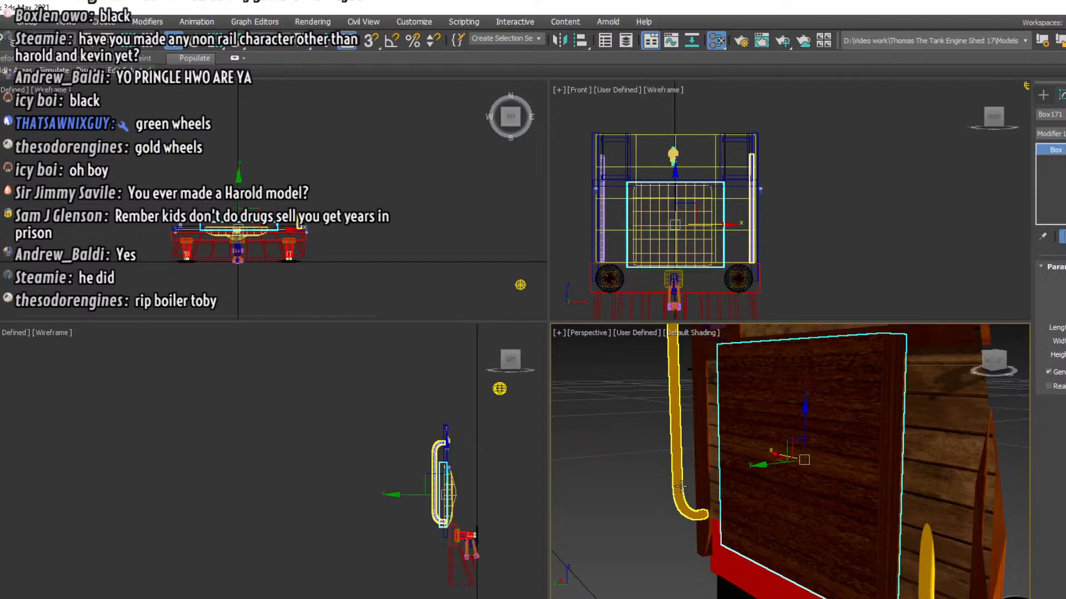
scroll(787, 400, down, 5)
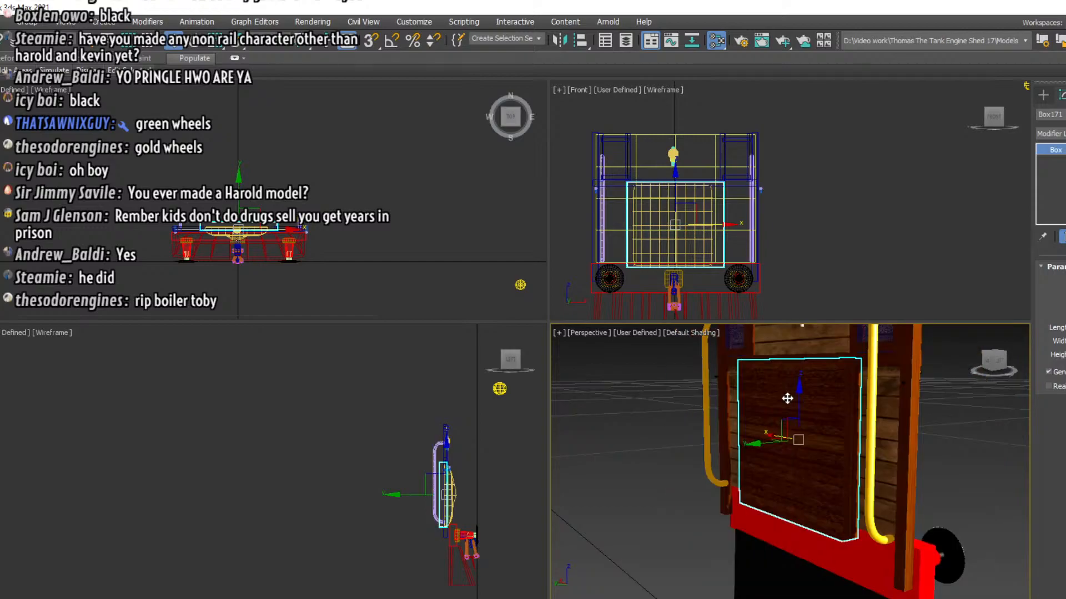
right_click(787, 399)
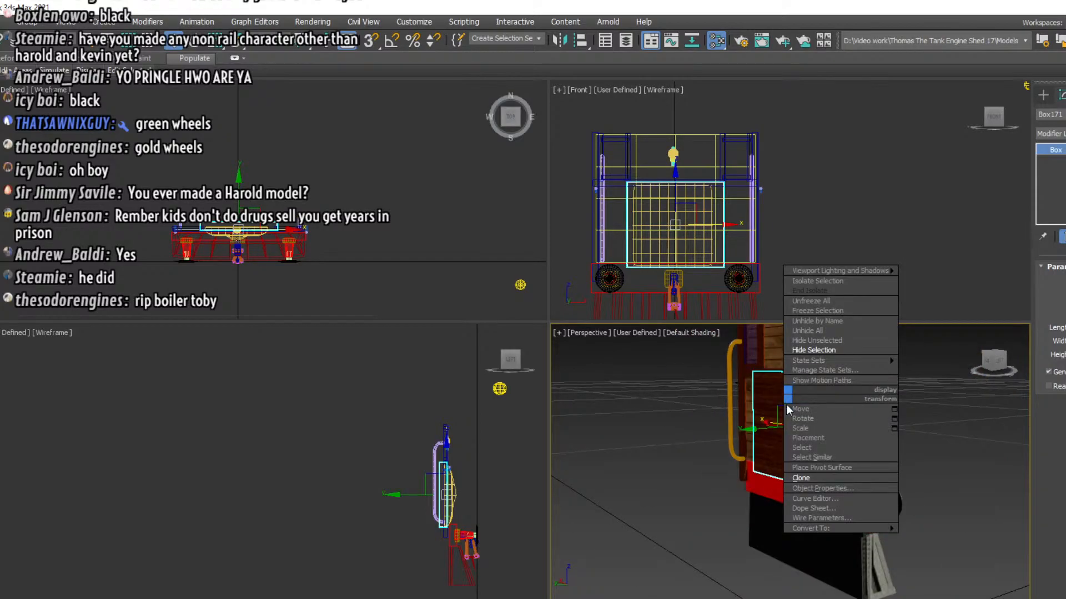
click(630, 422)
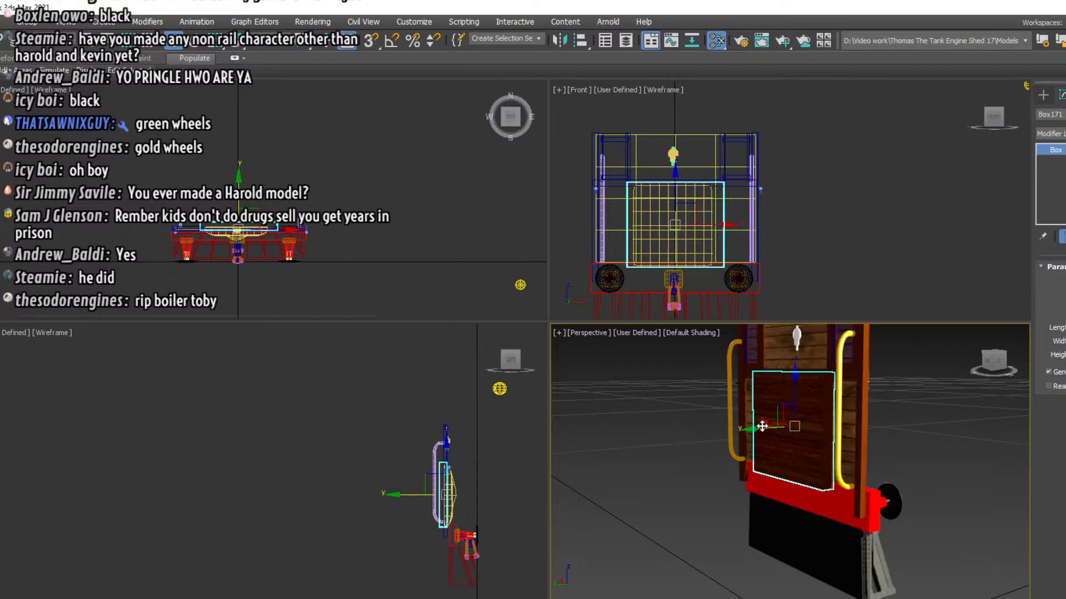
drag(762, 426, 666, 444)
key(ctrl+z)
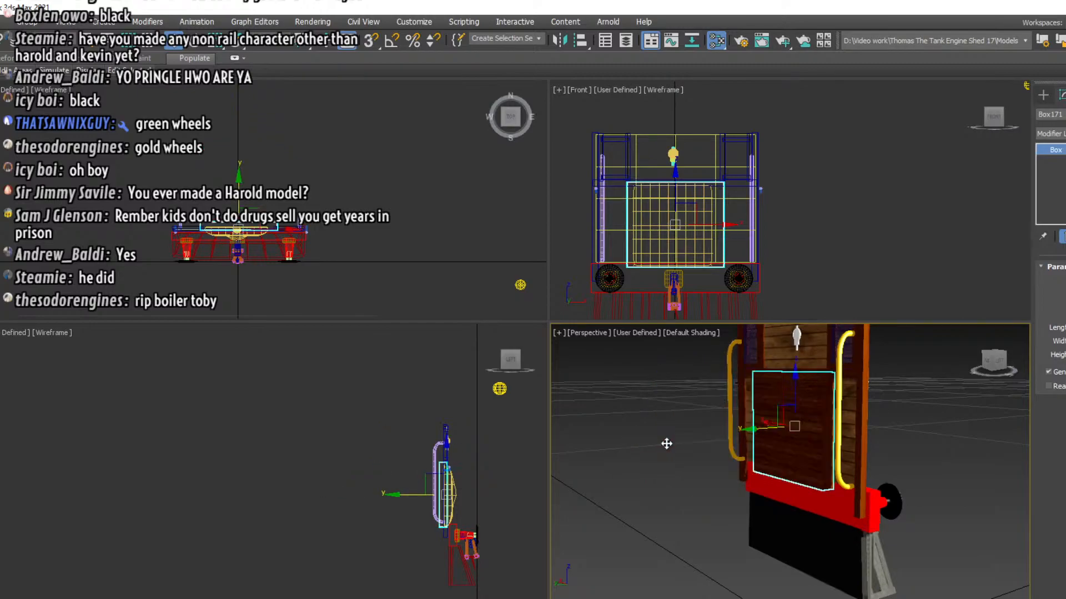
Unhide all hidden parts of the engine model
right_click(928, 209)
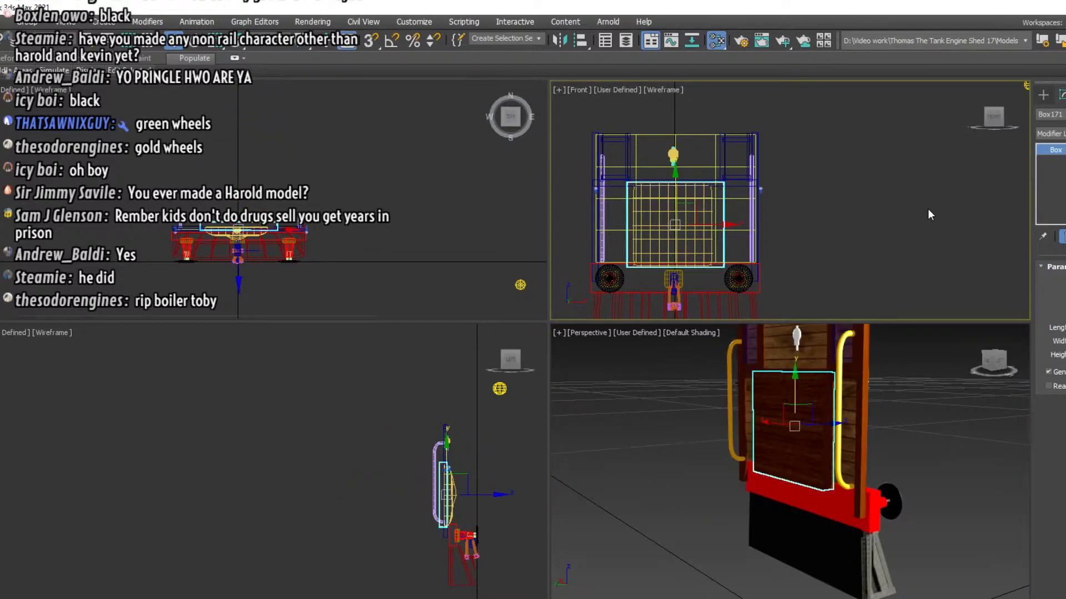
right_click(928, 210)
click(948, 148)
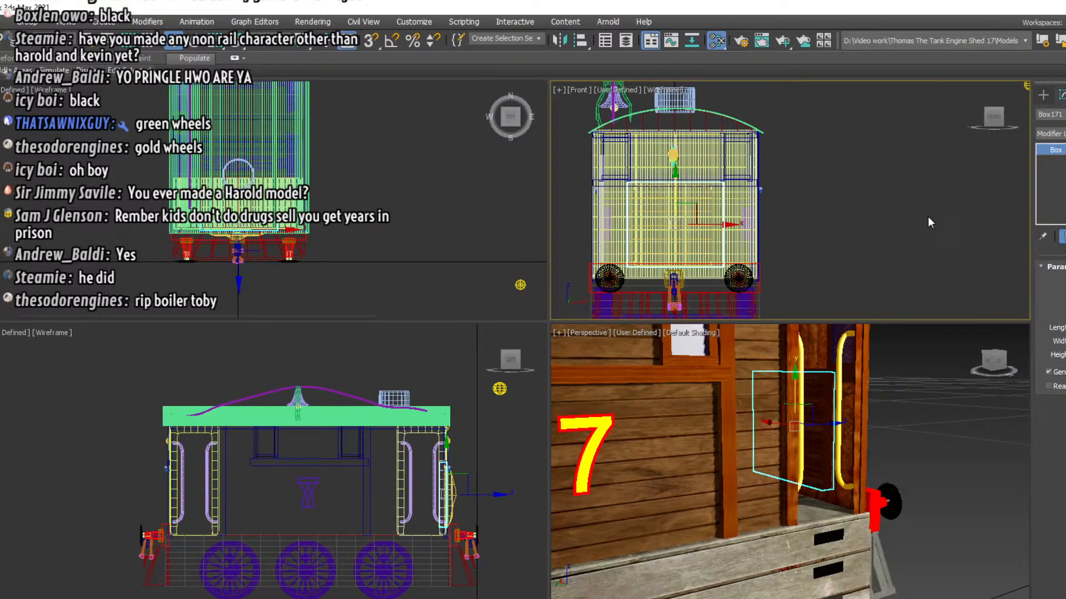
Try to move the inner handrail of the rear cab doorway inward across the engine's width
drag(994, 365, 843, 439)
scroll(843, 438, down, 5)
middle_drag(799, 442, 923, 440)
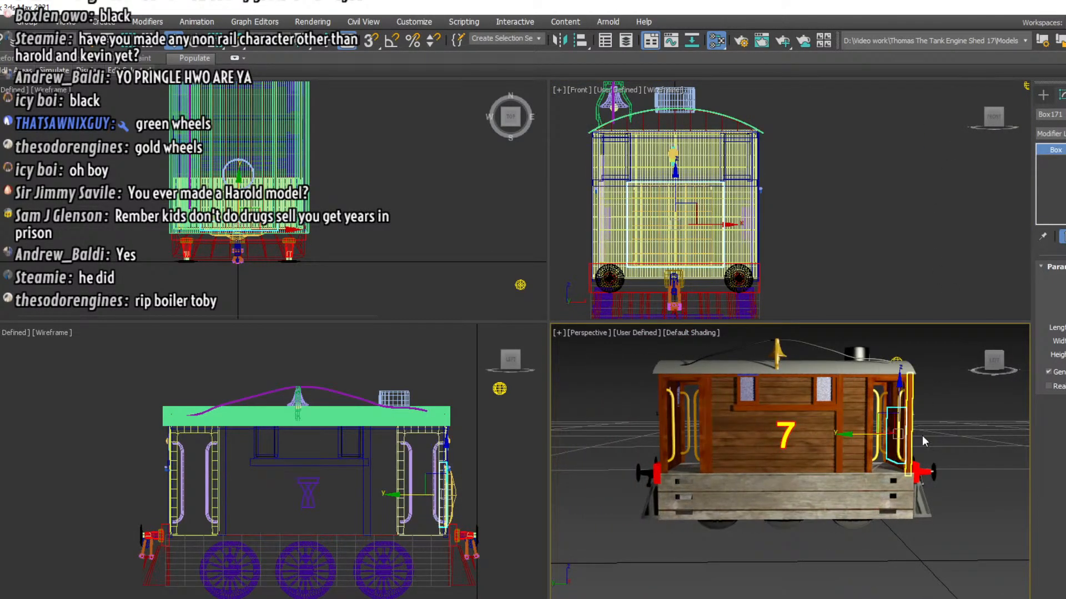
drag(1003, 368, 1061, 368)
mouse_move(998, 361)
mouse_down()
mouse_move(984, 363)
mouse_move(995, 380)
mouse_up()
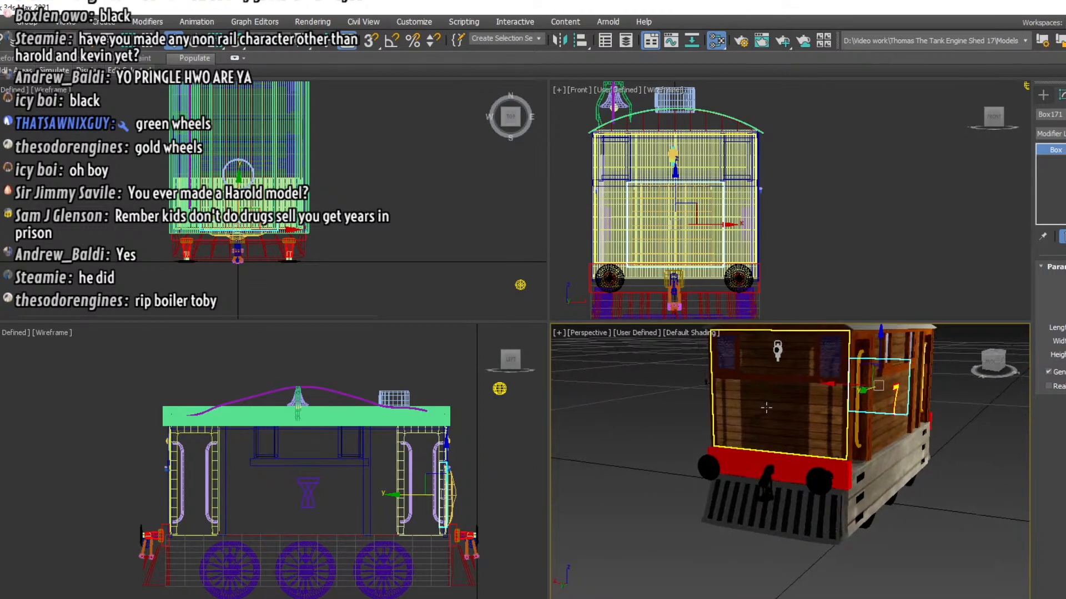
scroll(792, 481, up, 3)
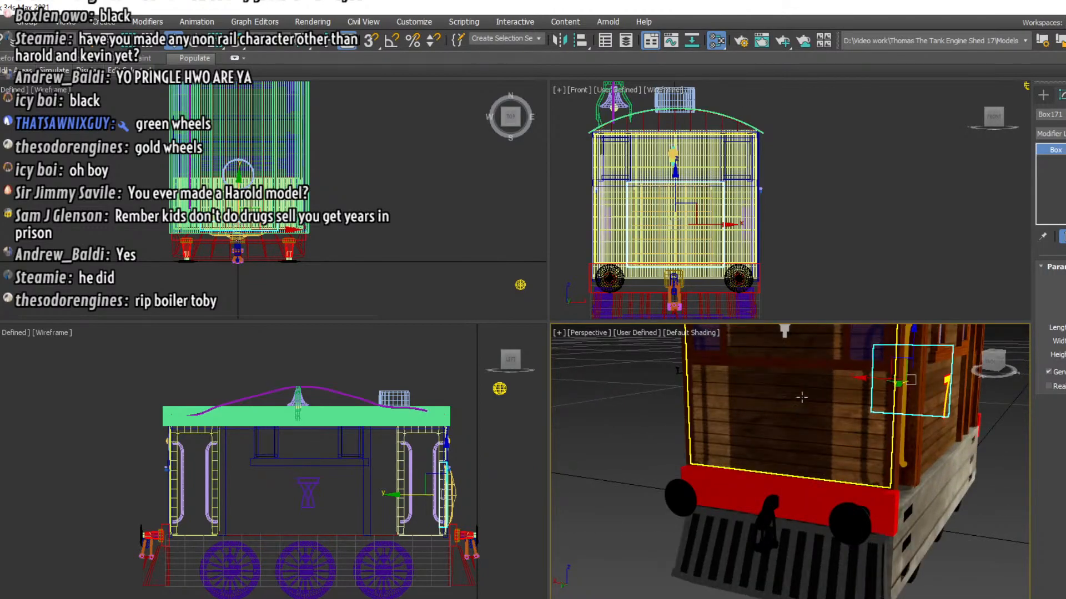
click(898, 433)
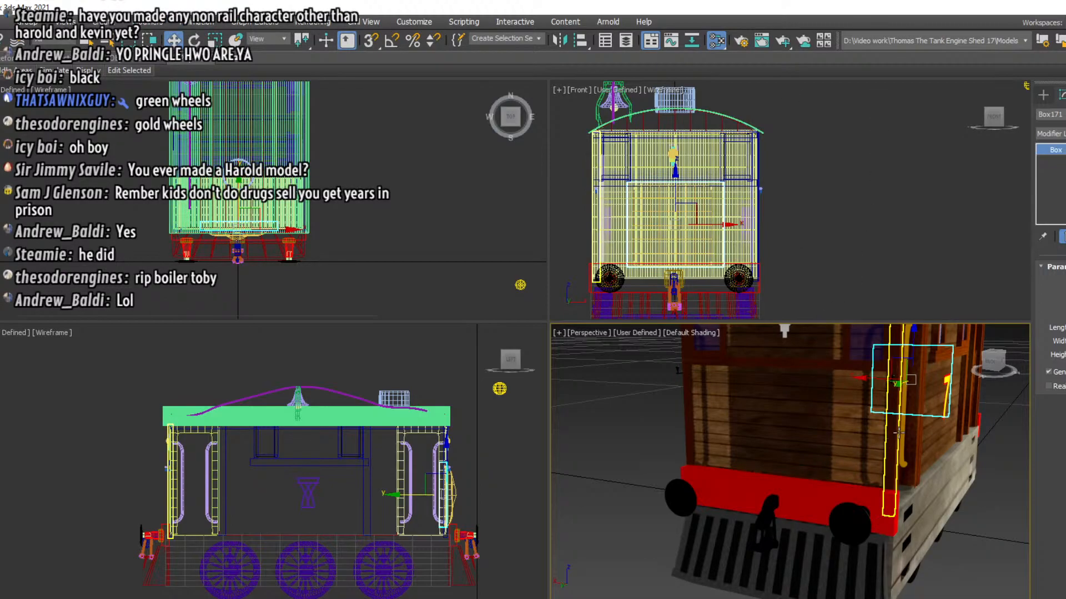
click(899, 434)
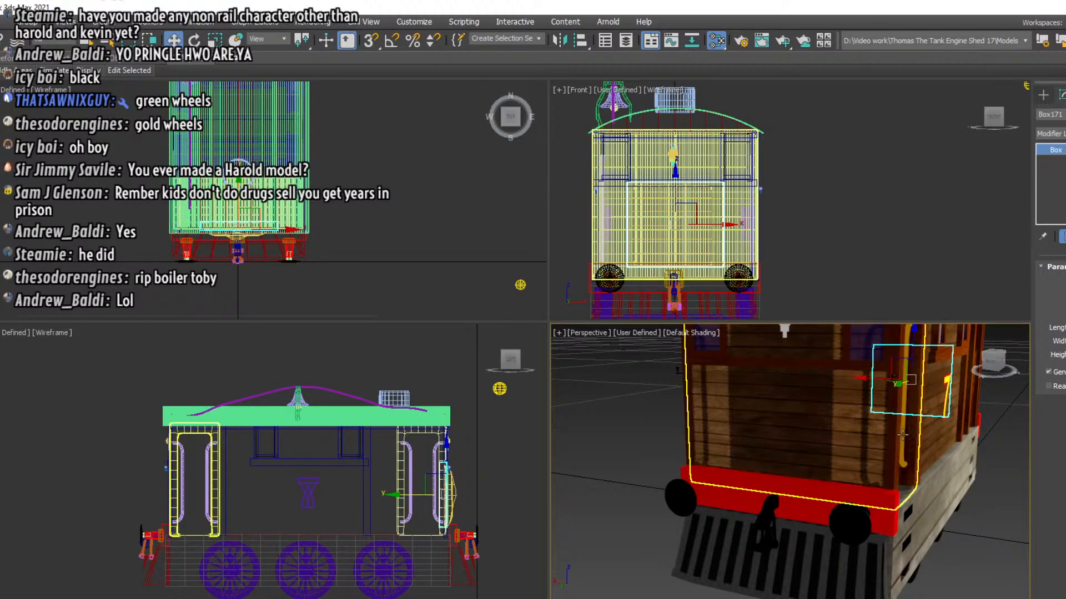
click(901, 434)
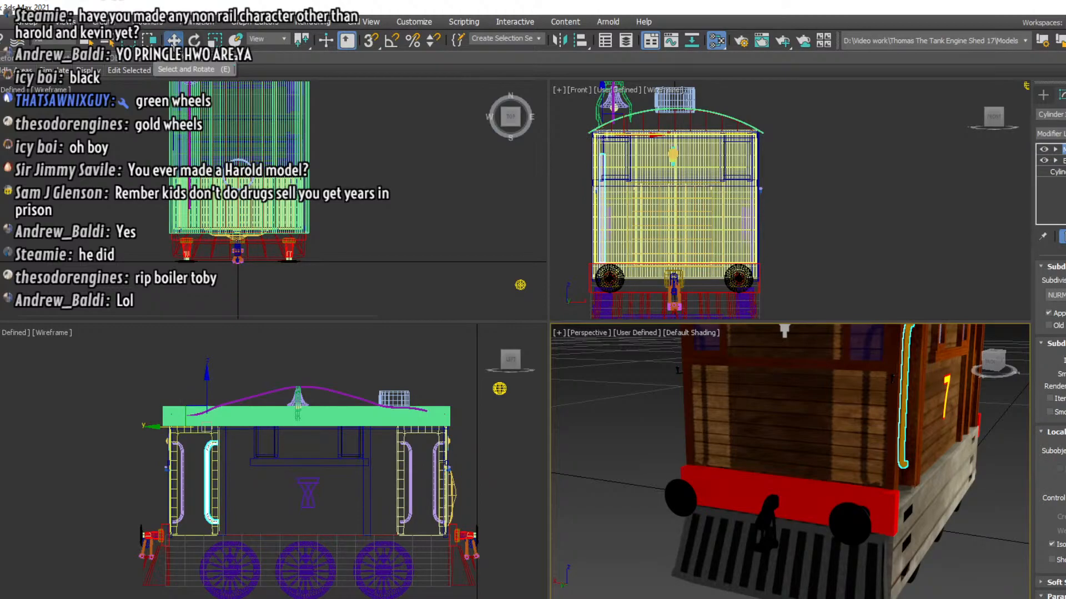
scroll(310, 219, down, 6)
click(294, 135)
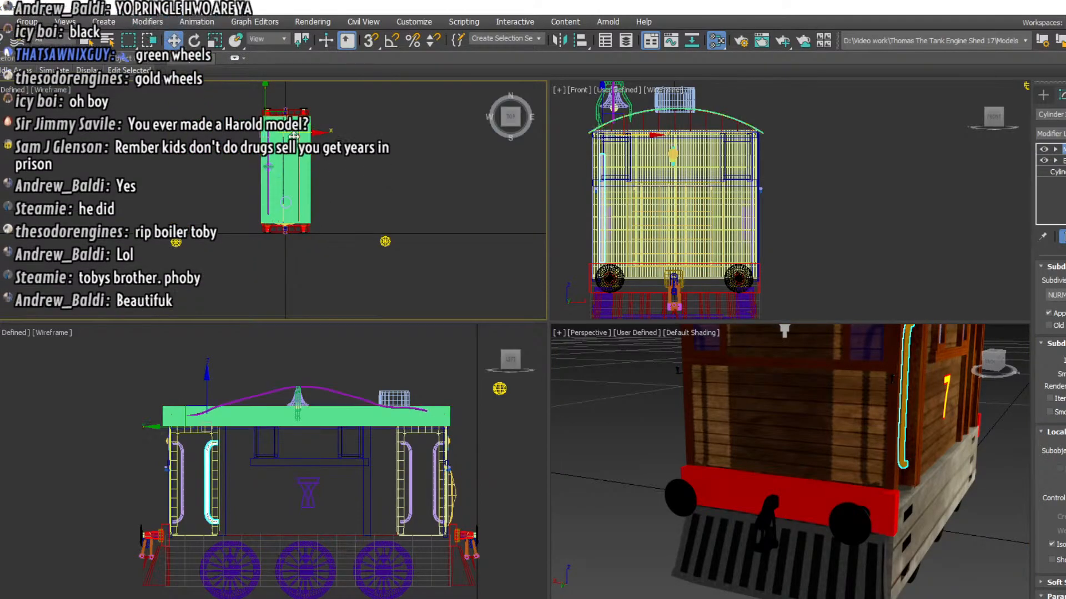
mouse_move(296, 135)
mouse_down()
mouse_move(328, 135)
mouse_move(286, 134)
mouse_up()
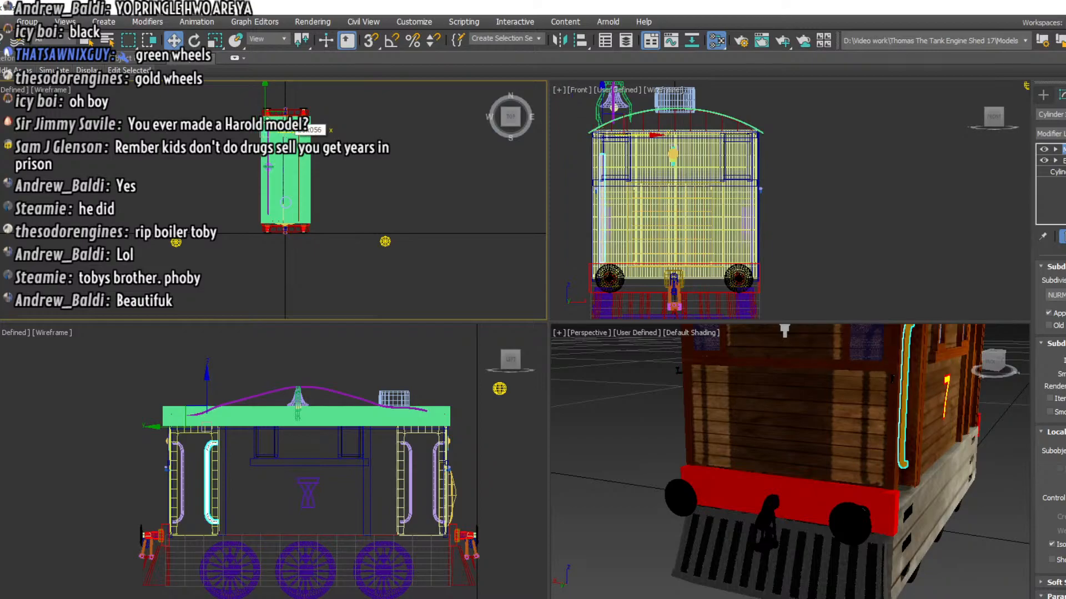
Try to move the outer handrail of the rear cab doorway inward, undo the move and deselect it
drag(999, 365, 939, 362)
click(862, 404)
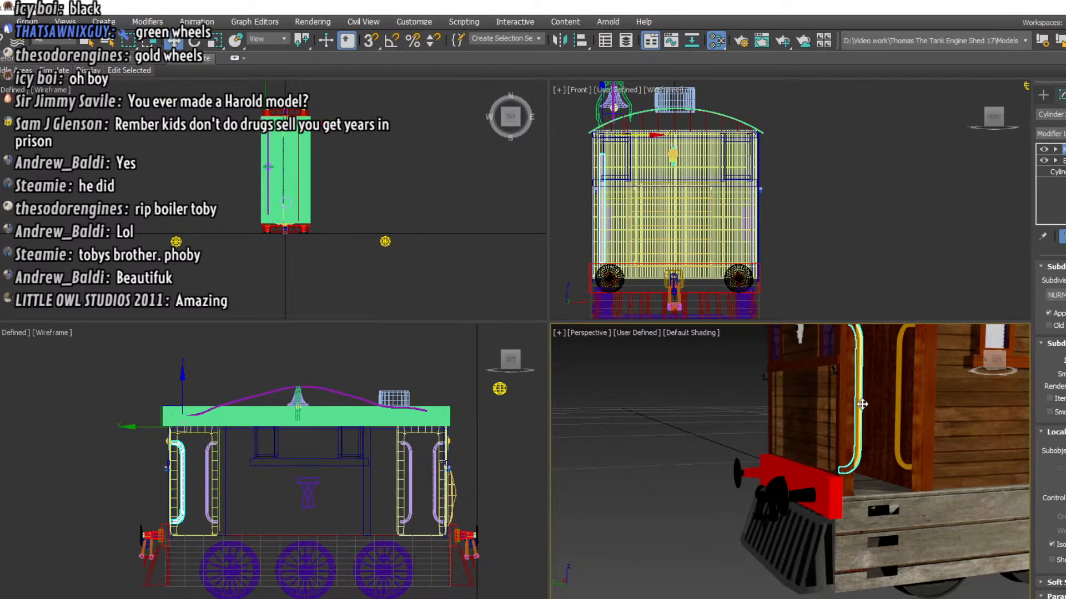
right_click(315, 131)
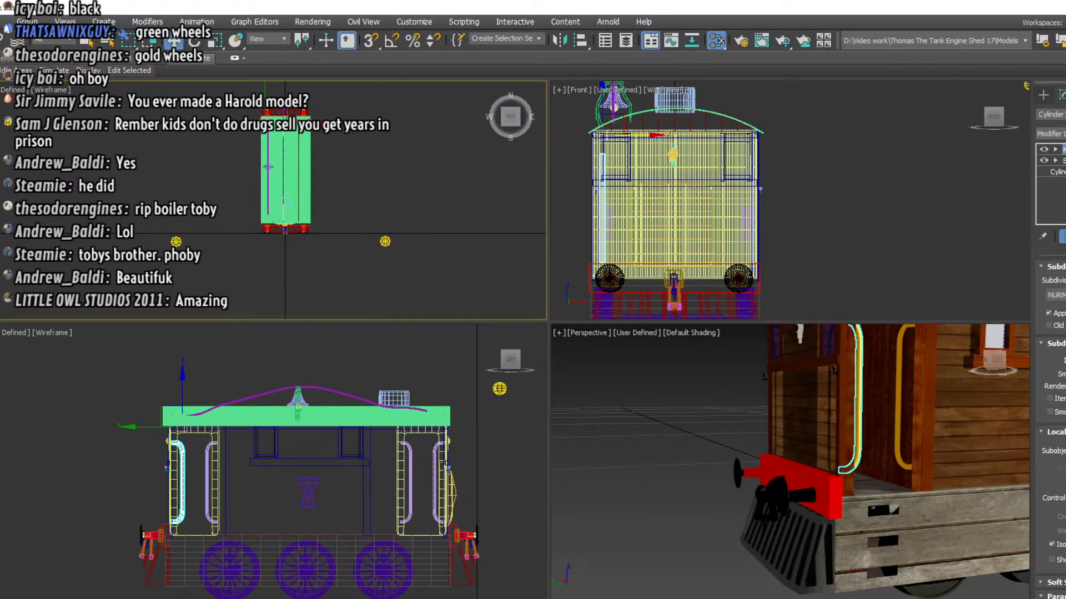
mouse_move(324, 124)
mouse_down()
mouse_move(333, 123)
mouse_move(304, 124)
mouse_move(314, 127)
mouse_up()
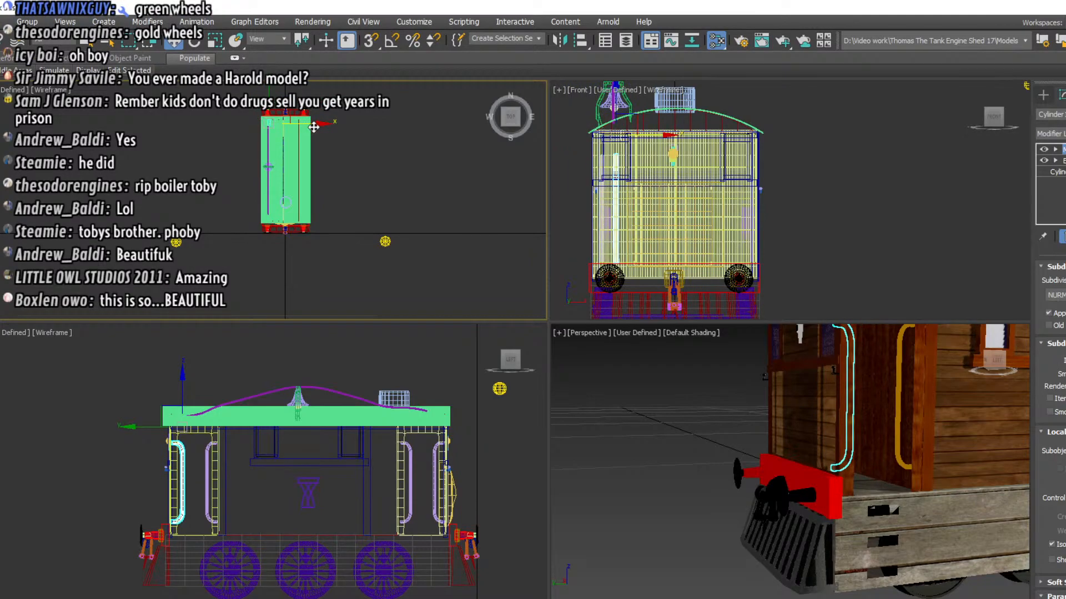
click(870, 251)
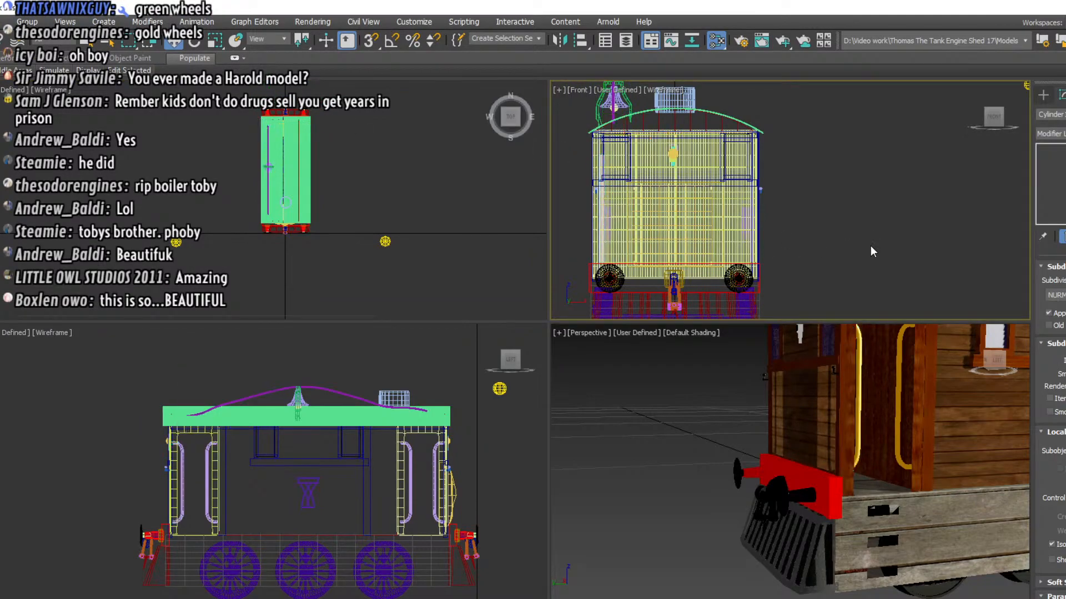
Render the perspective view of the rear cab doorway with the Scanline Renderer and close the rendered frame
click(744, 39)
click(461, 51)
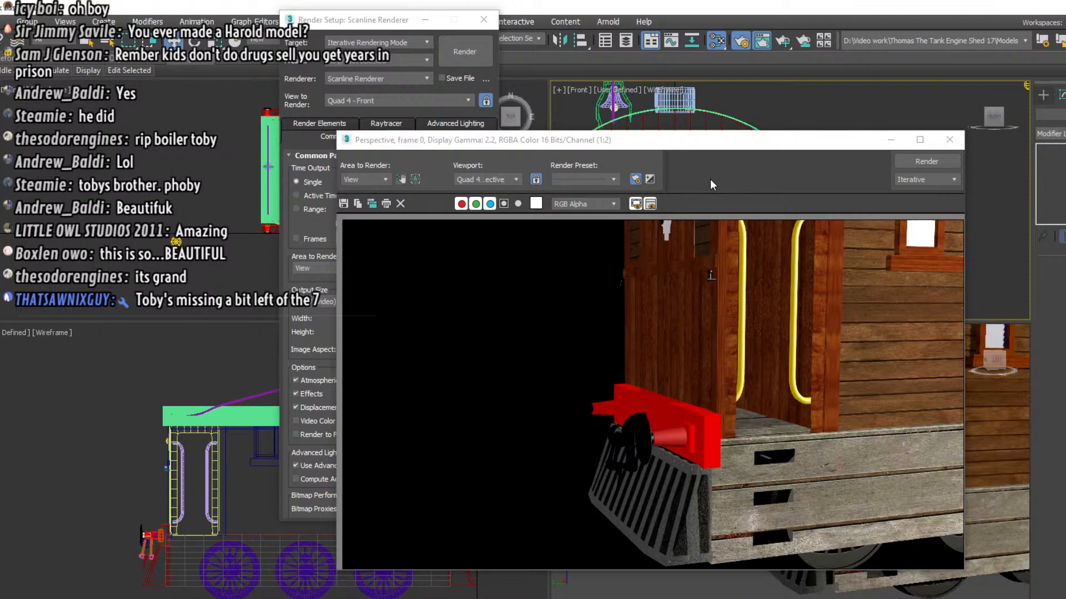
click(951, 142)
Inspect the trim beams around the number 7 on the engine's side and unhide all objects
middle_drag(886, 397, 672, 416)
click(700, 419)
scroll(672, 416, down, 2)
click(768, 411)
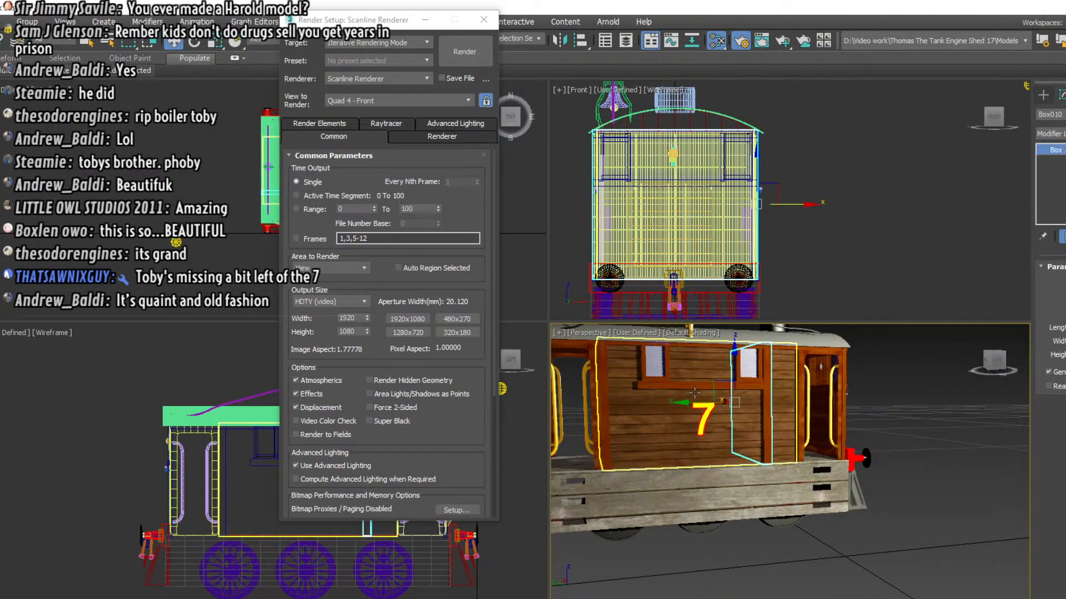
click(653, 385)
drag(997, 362, 1055, 364)
right_click(871, 346)
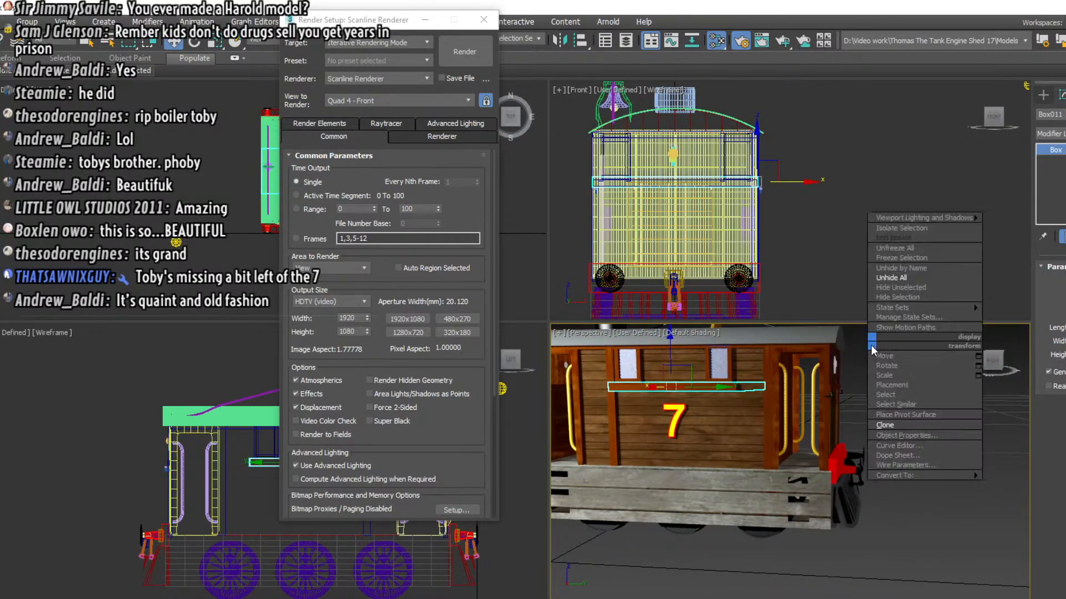
click(884, 280)
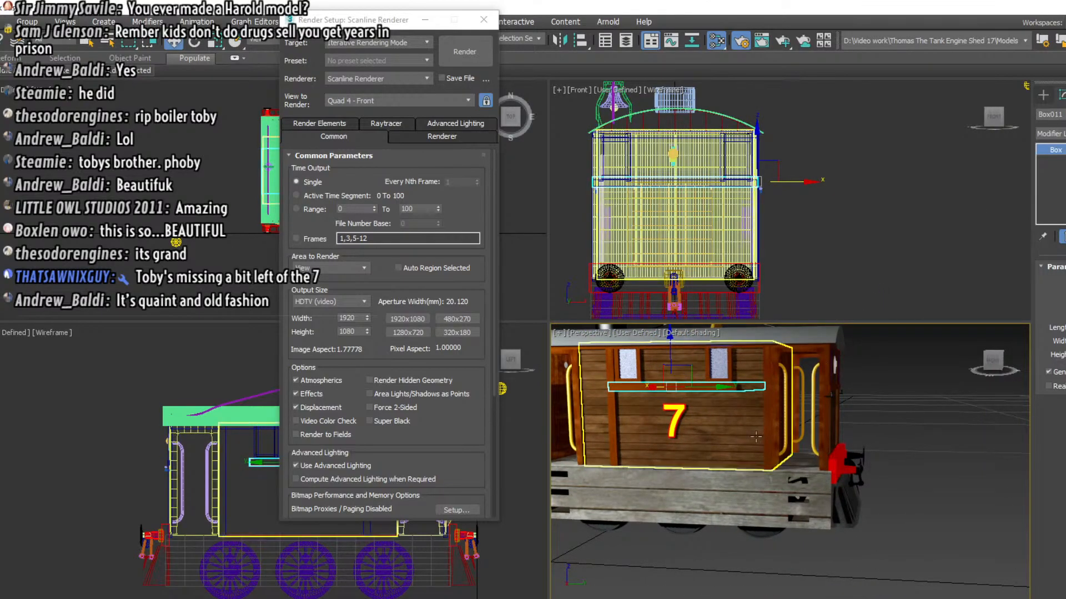
Clone the vertical trim post beside the number 7 as a copy and move it along the body to the number's opposite side
click(612, 424)
right_click(611, 425)
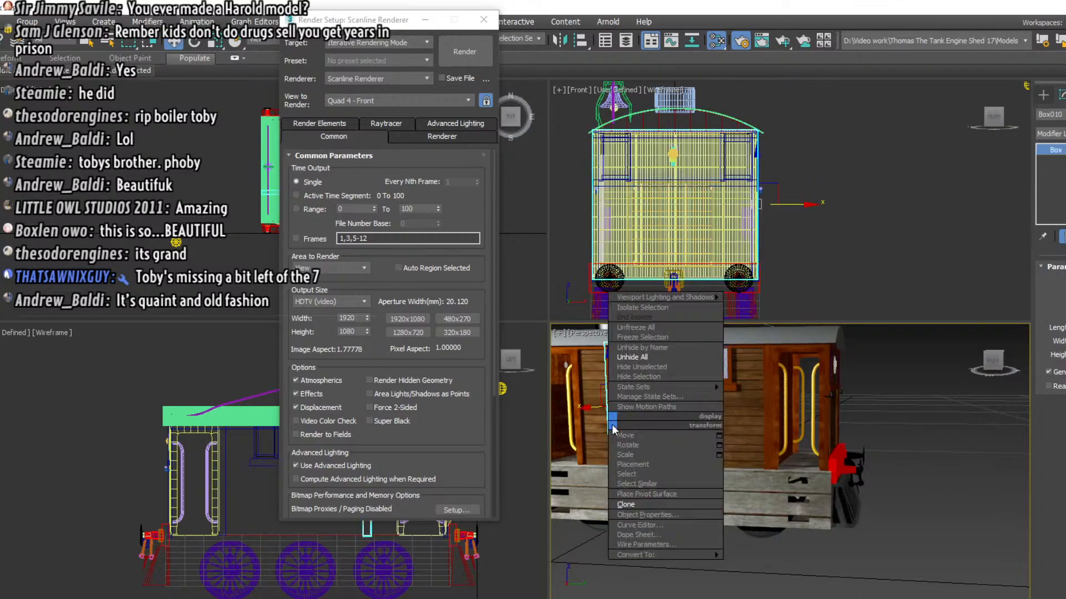
click(624, 501)
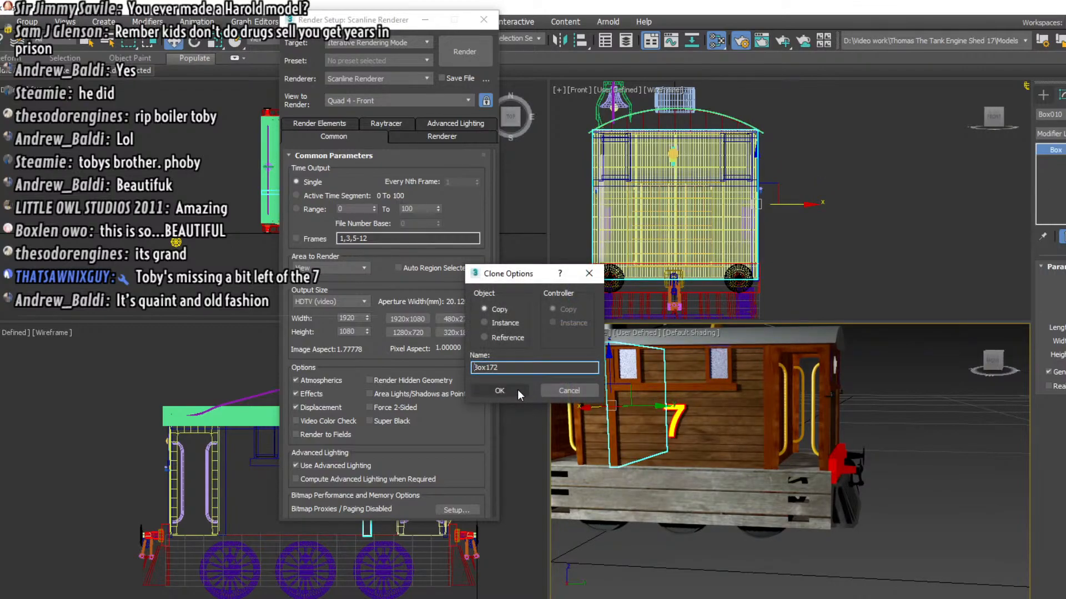
click(517, 389)
click(484, 20)
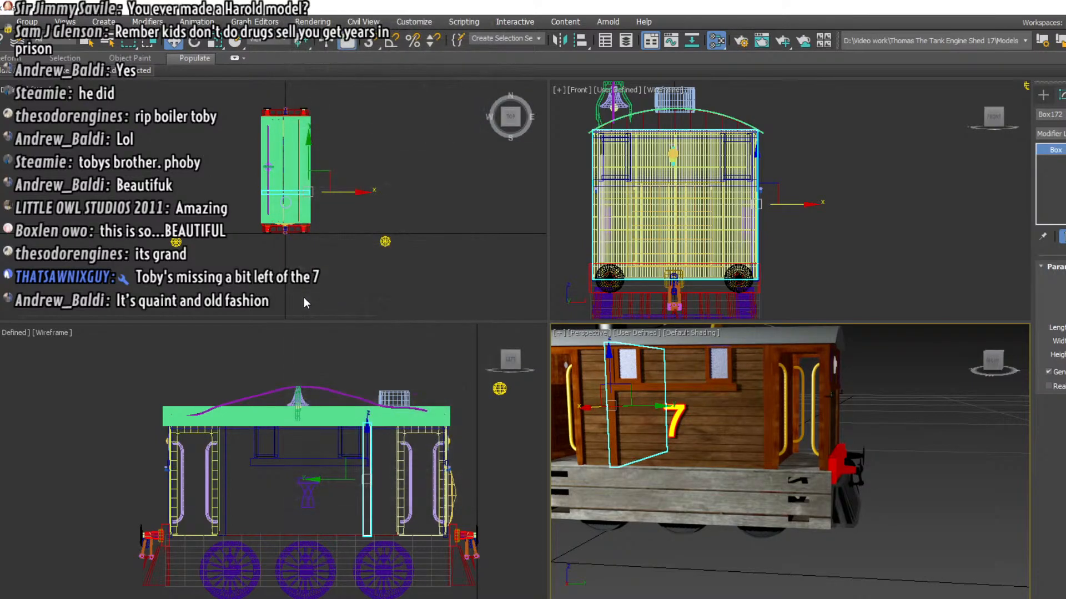
drag(390, 482, 275, 503)
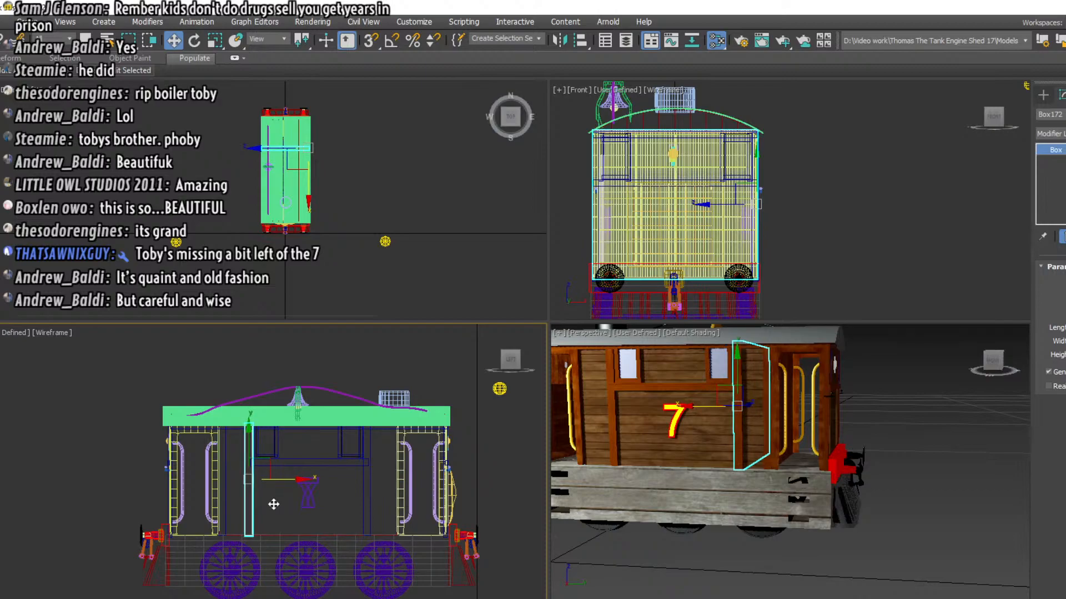
click(959, 401)
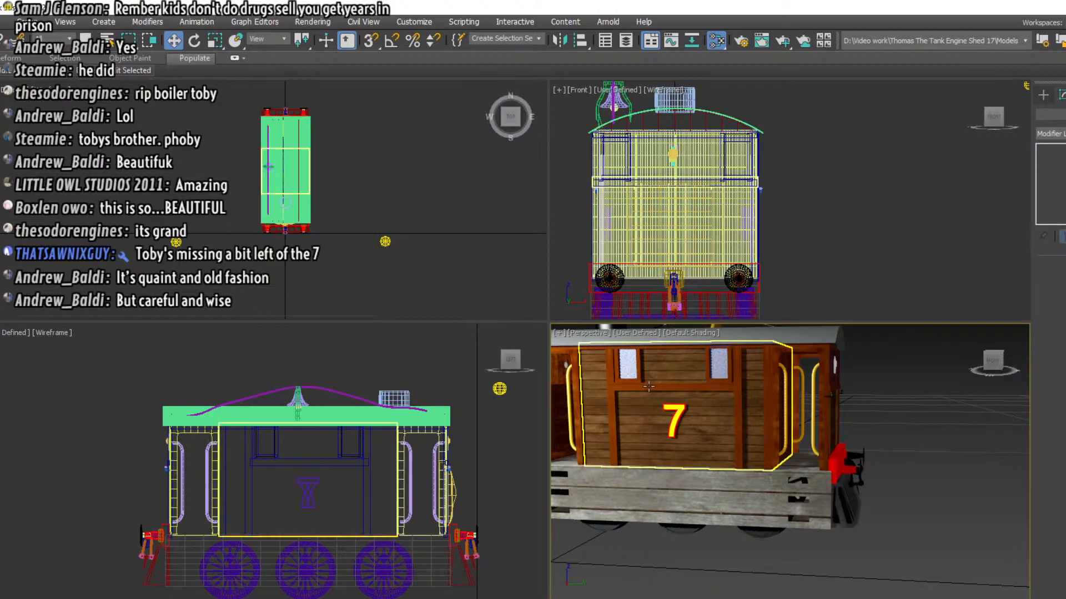
Select all six wheels beneath the engine body and give them a red material
middle_drag(812, 277, 838, 172)
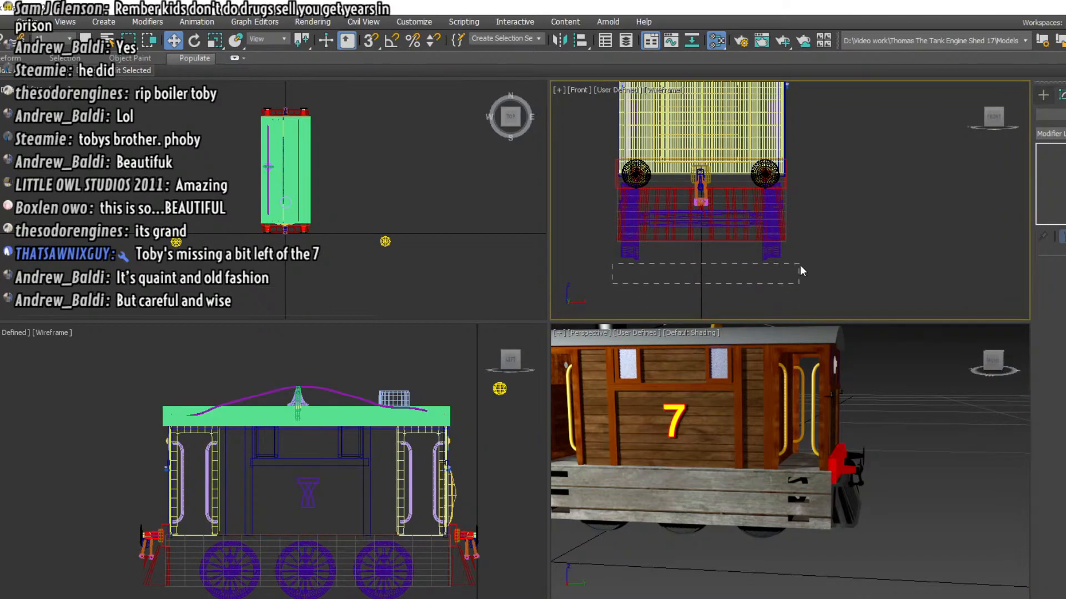
drag(800, 270, 810, 257)
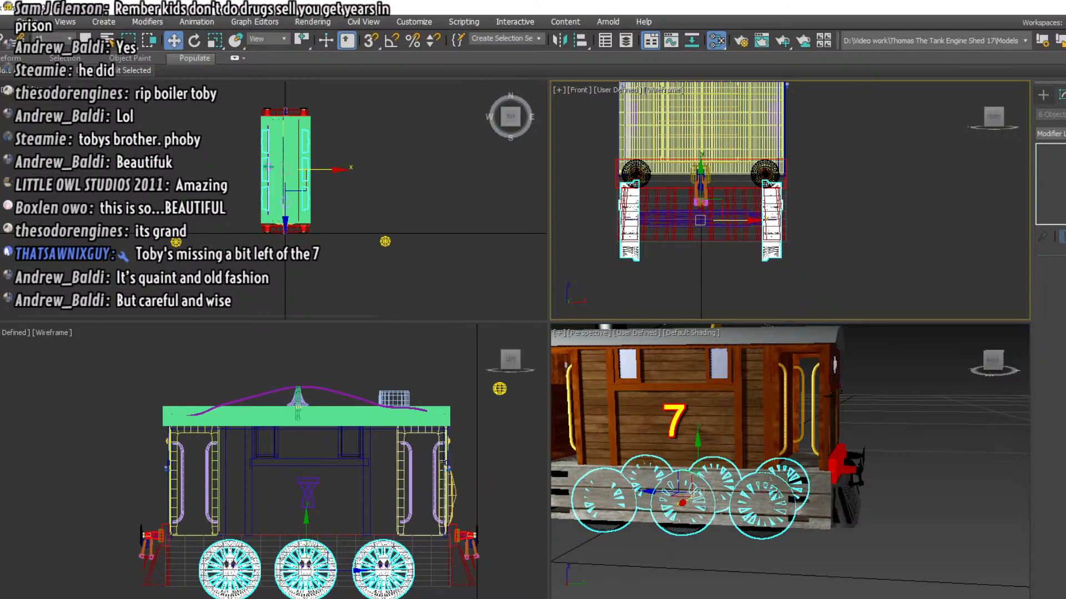
middle_drag(931, 391, 935, 346)
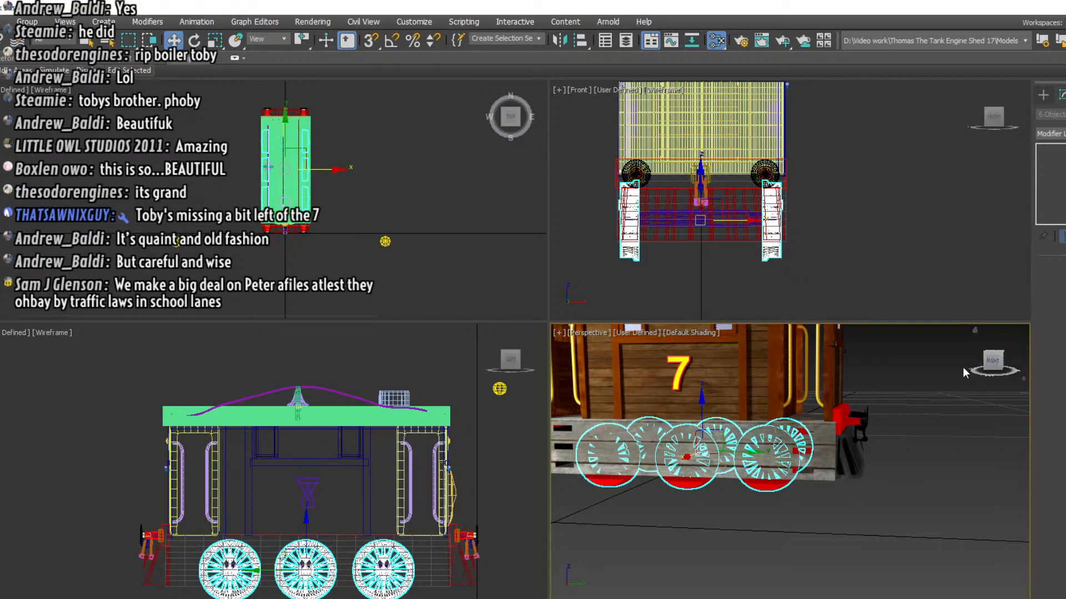
Examine the red wheels and the wooden side skirts from both ends of the engine
click(993, 361)
alt+middle_drag(738, 444, 830, 369)
mouse_move(997, 360)
mouse_down()
mouse_move(971, 340)
mouse_move(938, 389)
mouse_move(979, 360)
mouse_up()
alt+middle_drag(777, 422, 888, 488)
alt+middle_drag(721, 444, 910, 444)
alt+middle_drag(799, 451, 885, 332)
alt+middle_drag(766, 411, 899, 400)
alt+middle_drag(575, 555, 738, 411)
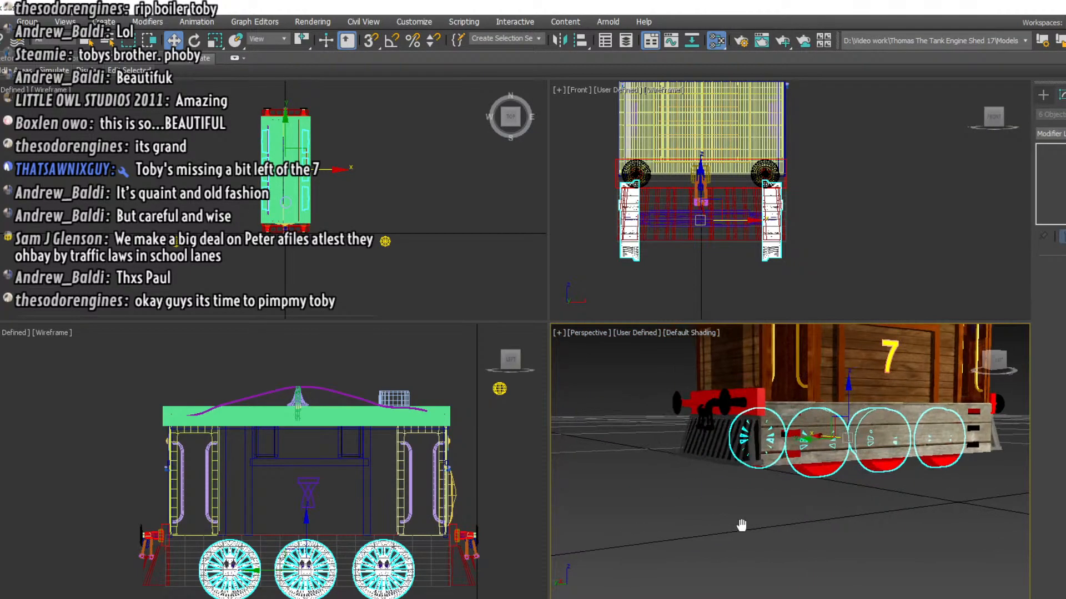
Select the tapered buffer shank on the buffer beam and give it the red material
click(742, 404)
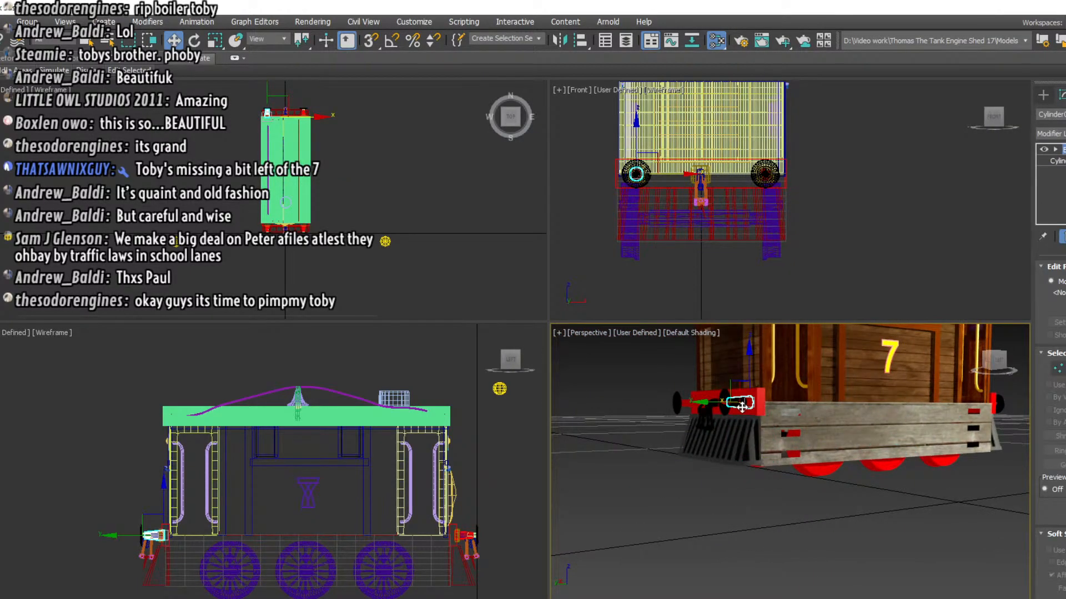
scroll(743, 407, up, 5)
scroll(766, 397, up, 1)
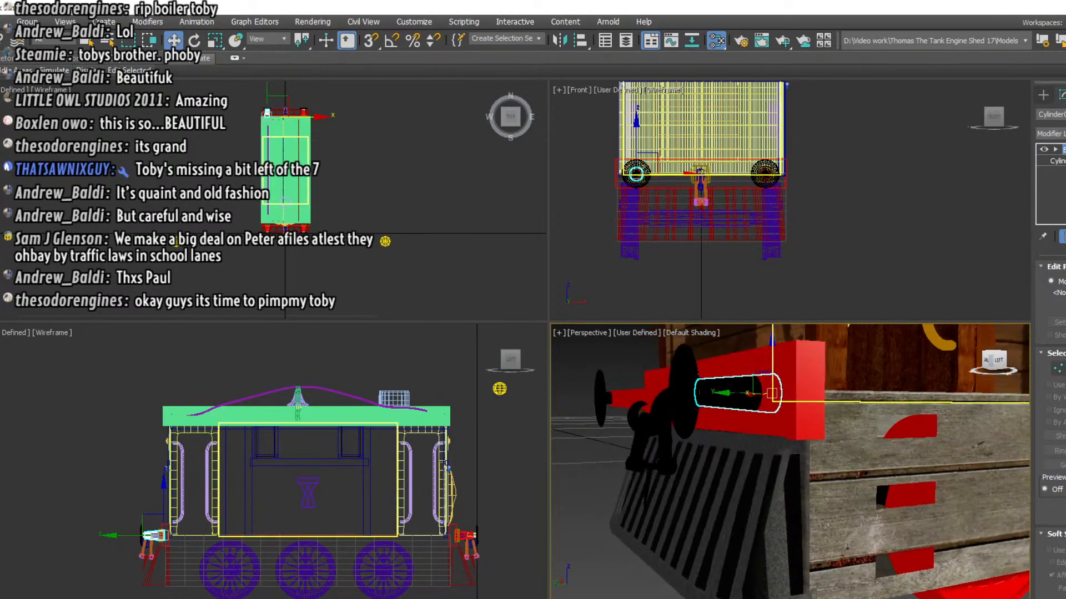
alt+middle_drag(766, 397, 741, 474)
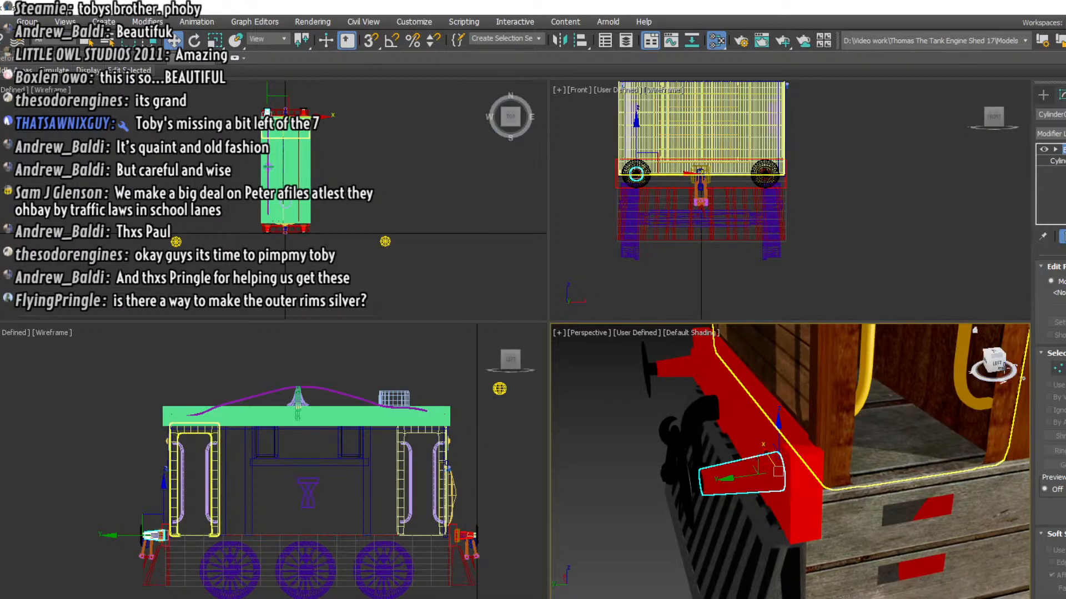
Examine the recoloured buffer shank, the engine's front face and the wooden side skirt from several angles
alt+middle_drag(916, 403, 838, 355)
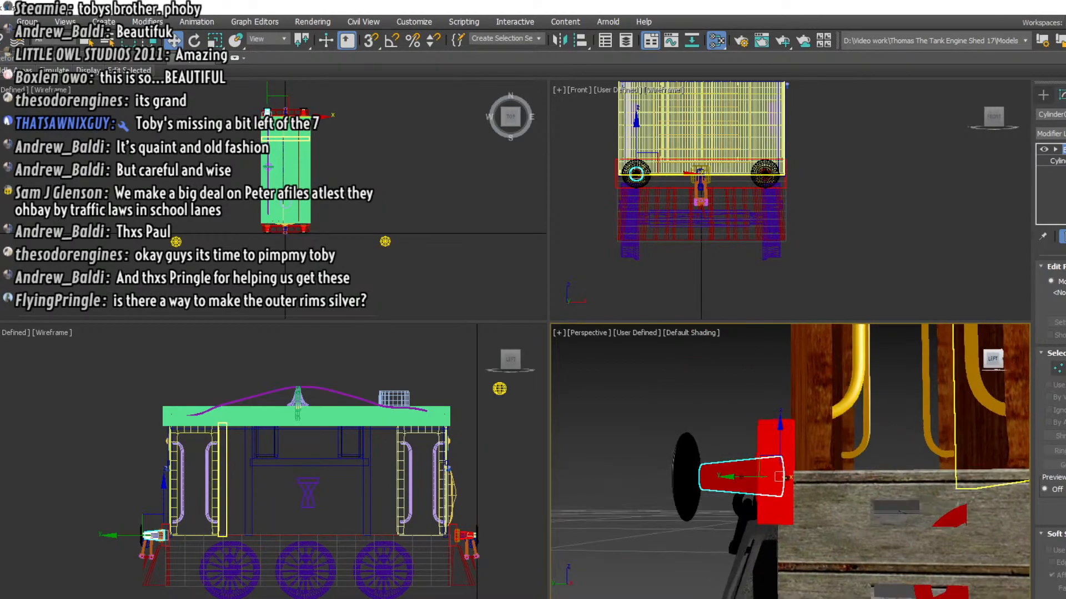
alt+middle_drag(932, 495, 941, 483)
middle_drag(926, 528, 870, 470)
scroll(870, 514, down, 2)
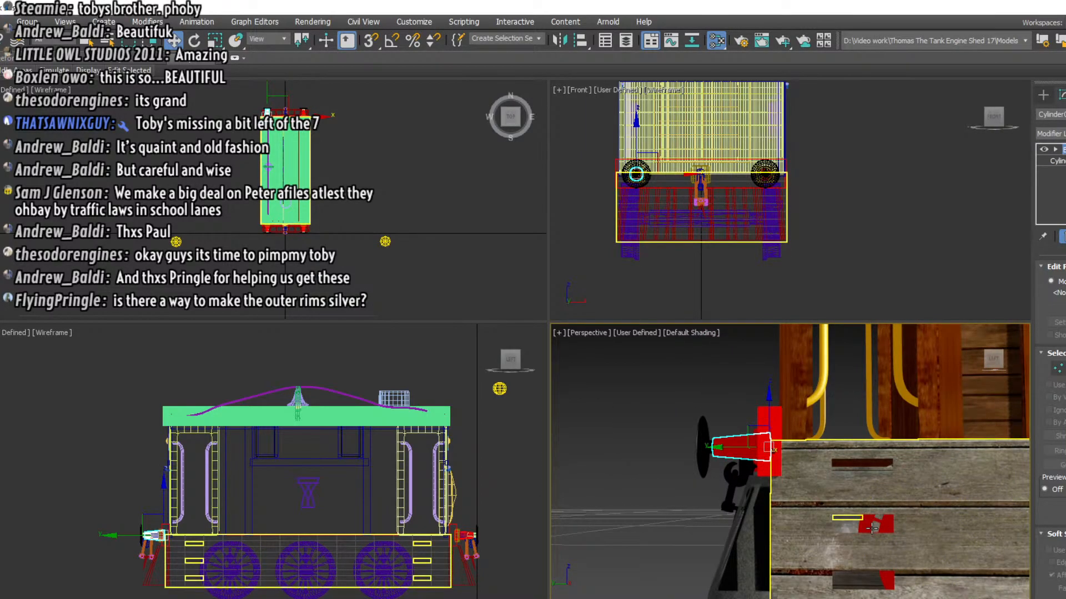
drag(994, 361, 934, 373)
scroll(904, 445, down, 5)
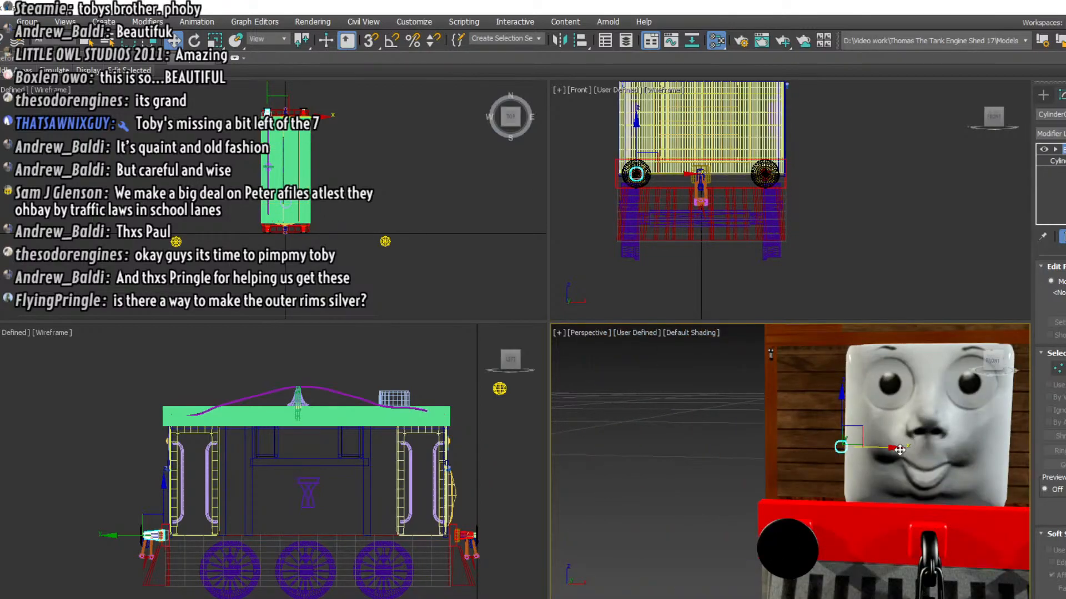
middle_drag(897, 447, 771, 442)
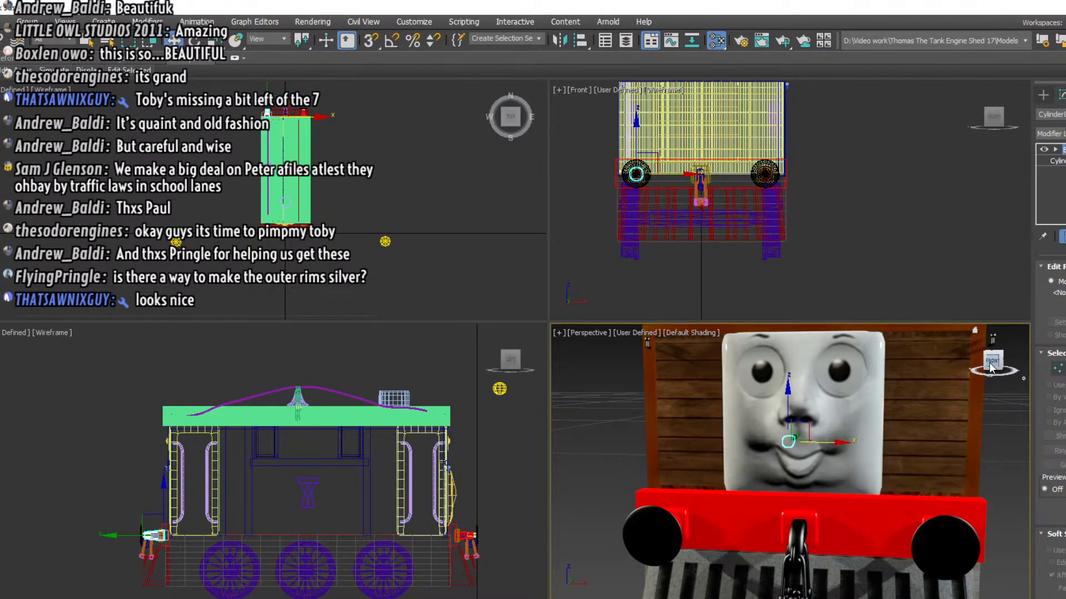
drag(993, 362, 1028, 357)
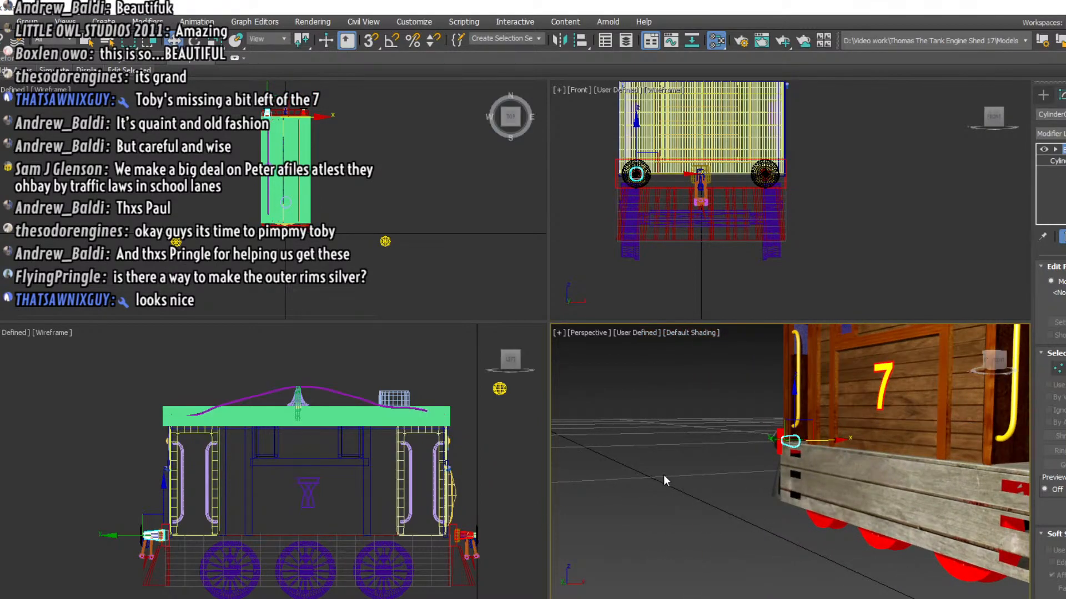
middle_drag(664, 476, 604, 418)
Select all six wheels beneath the engine body and hide every other object
click(864, 459)
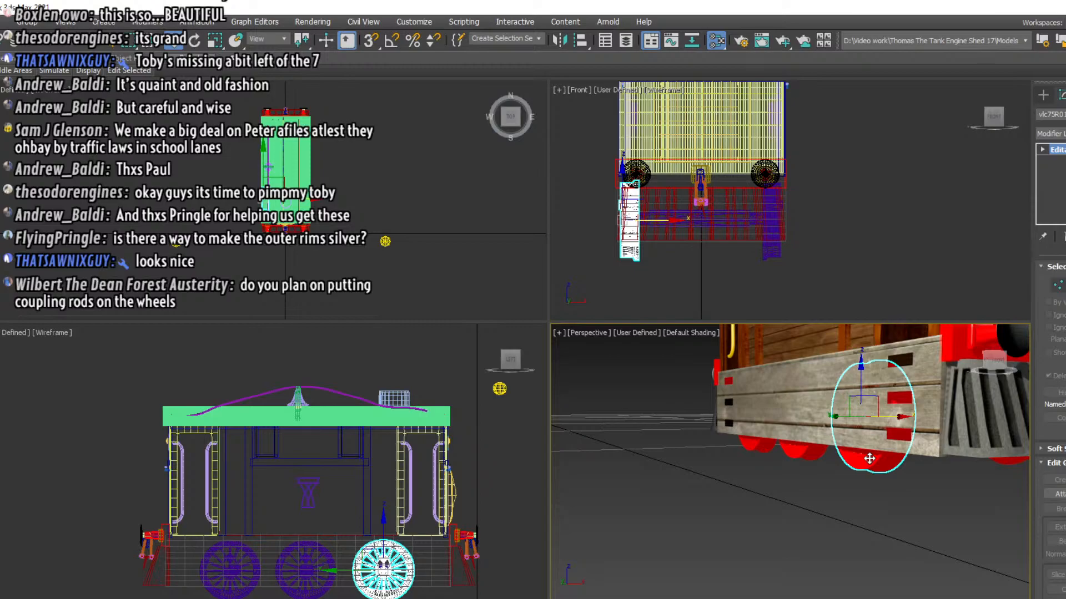
middle_drag(246, 508, 240, 400)
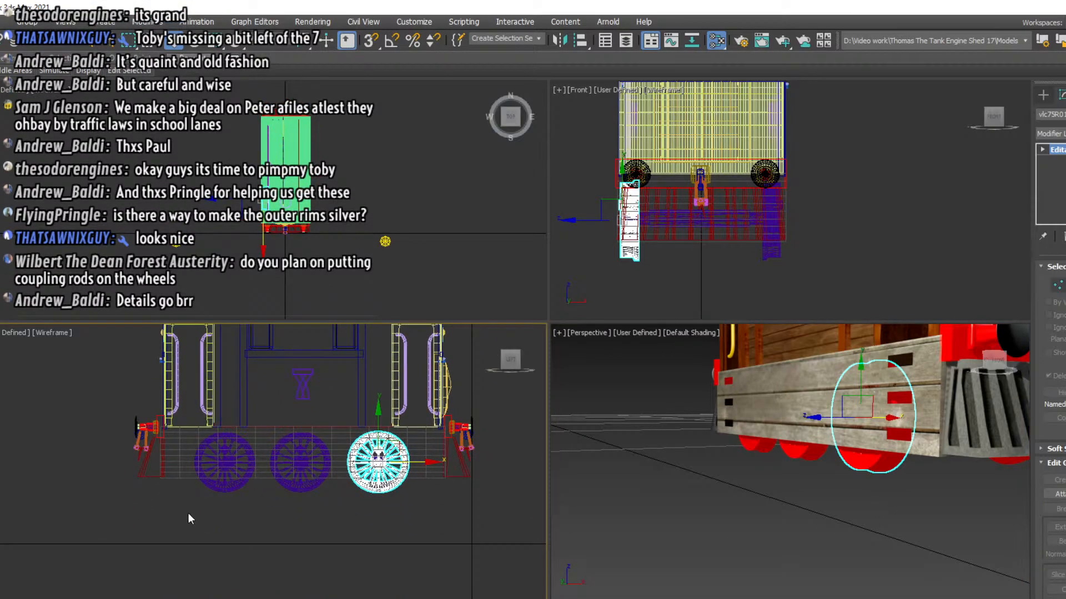
drag(410, 495, 411, 493)
right_click(417, 511)
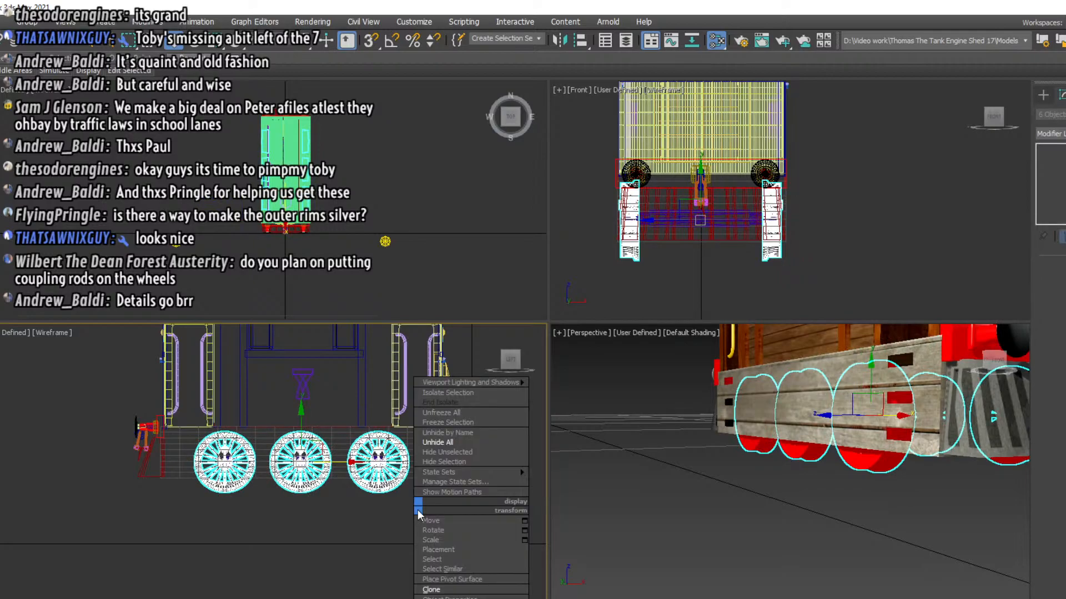
click(436, 453)
mouse_move(997, 363)
mouse_down()
mouse_move(1021, 371)
mouse_move(999, 368)
mouse_up()
click(883, 426)
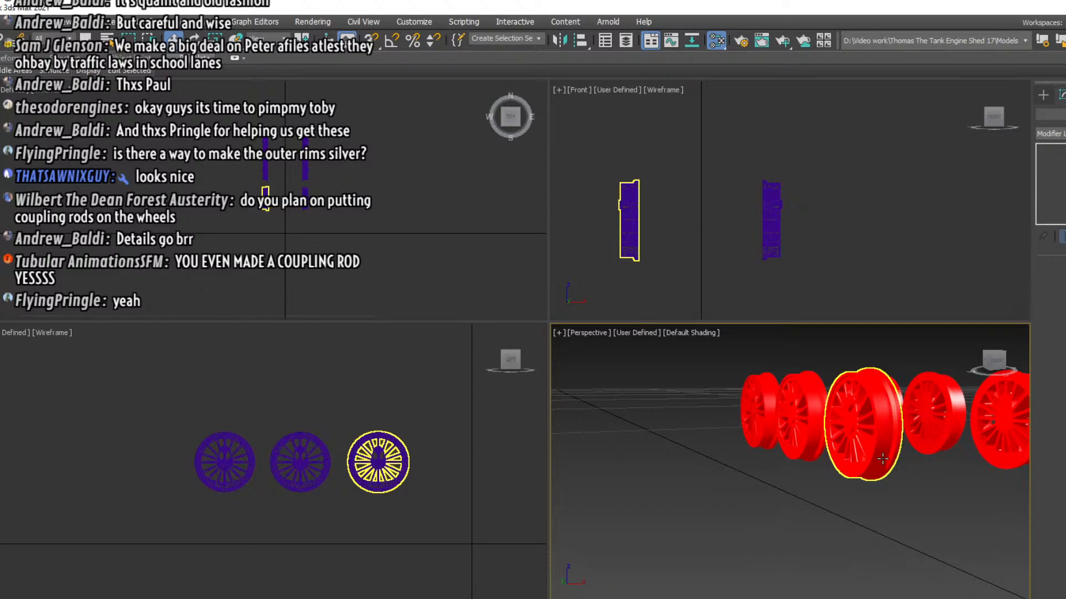
Create a Tube primitive centred on the end wheel in the side view as a separate outer rim
click(1041, 95)
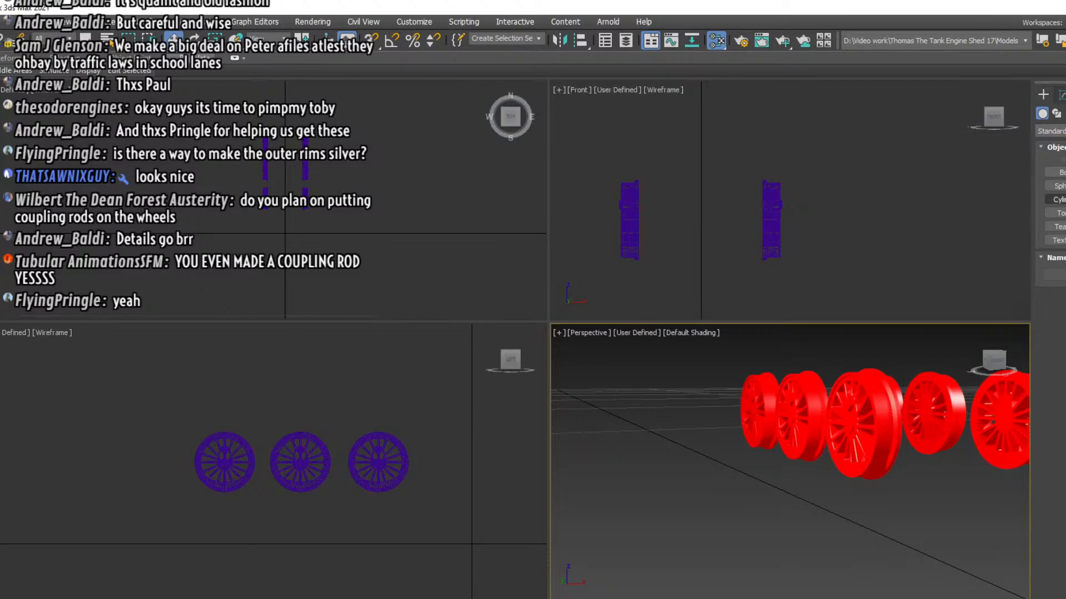
click(1065, 200)
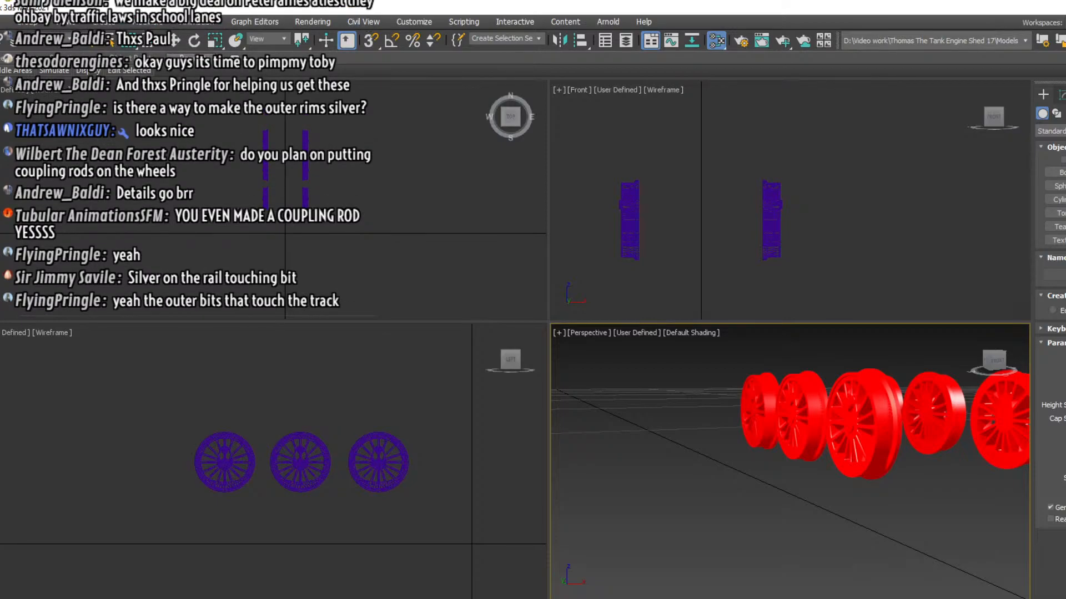
scroll(371, 450, up, 3)
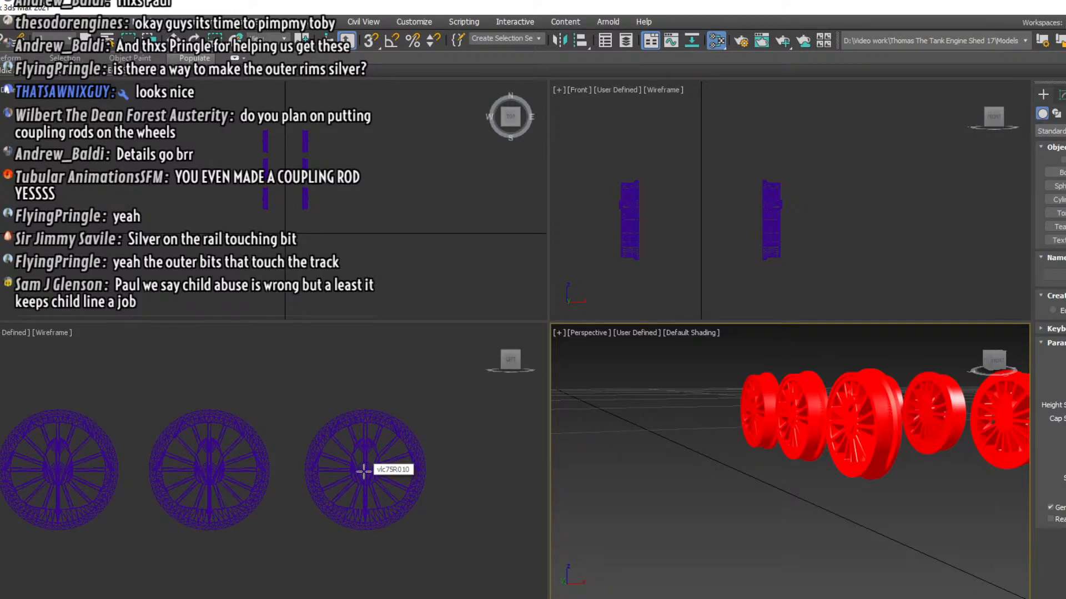
drag(364, 471, 387, 486)
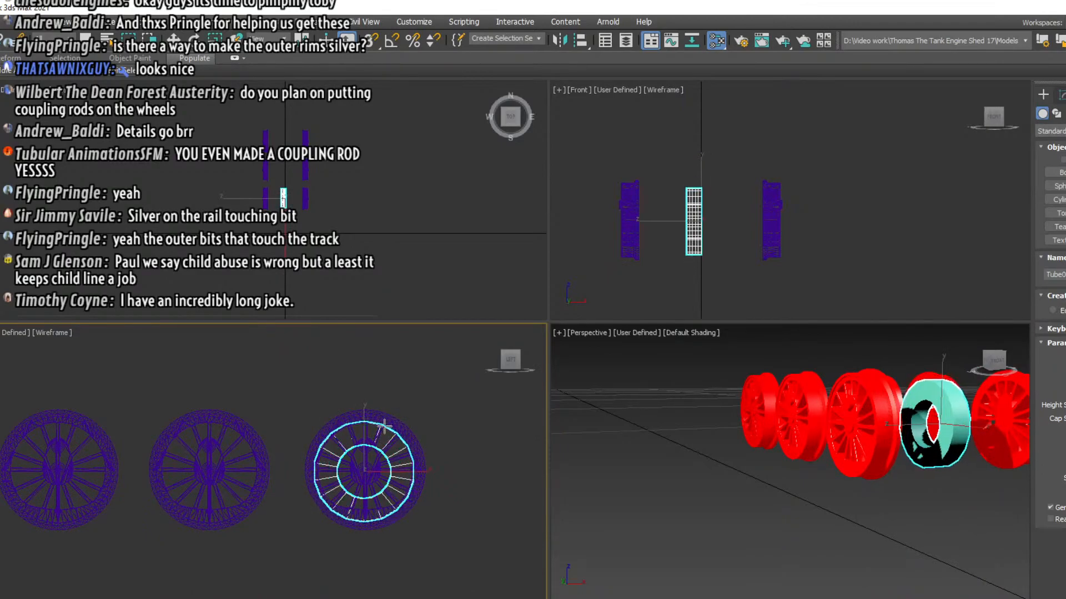
click(378, 423)
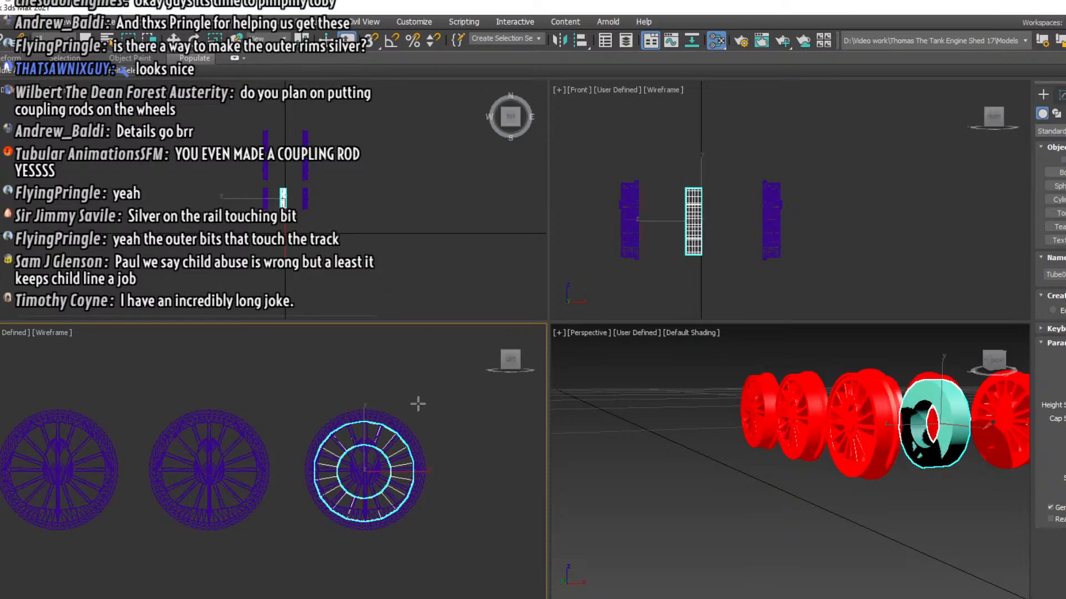
Move the tube sideways so it sits over the end wheel
click(174, 41)
click(718, 220)
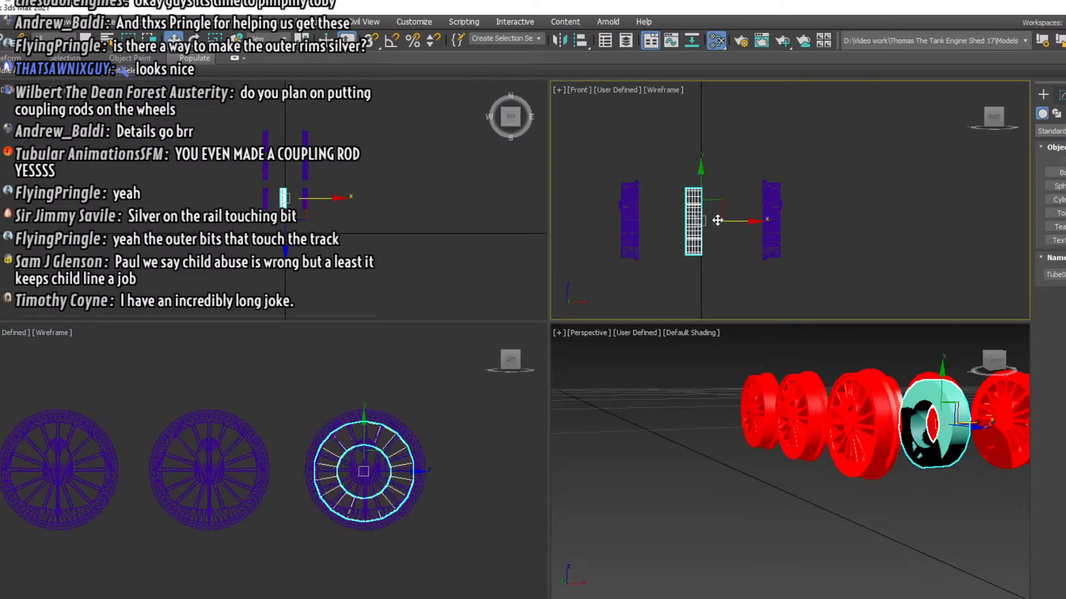
drag(718, 221, 681, 223)
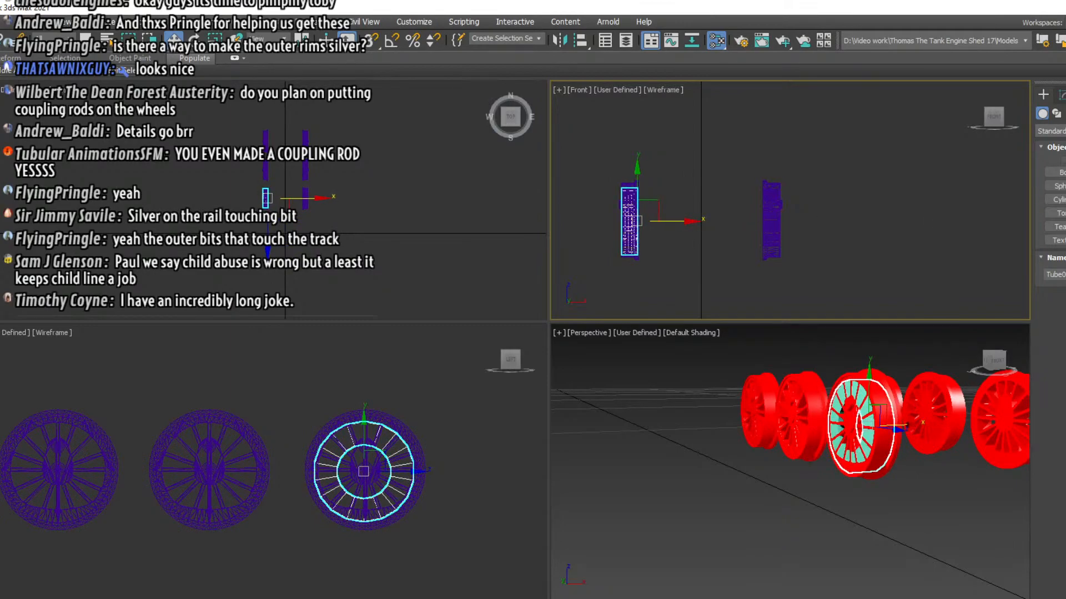
Enlarge the tube's radii to match the wheel's outer rim and shift it slightly to line up
click(1060, 95)
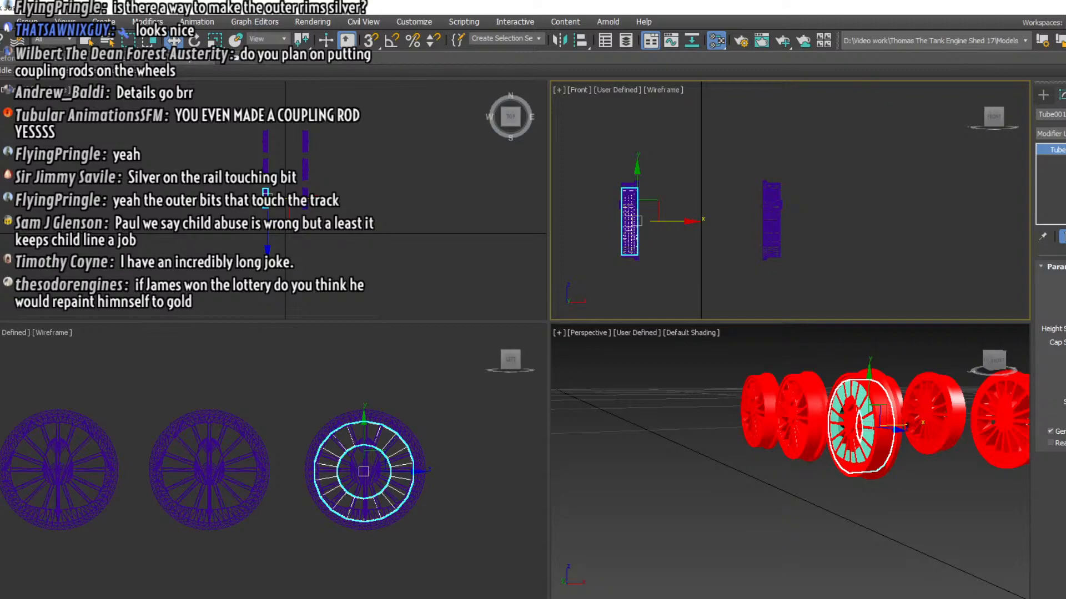
drag(1065, 301, 1065, 266)
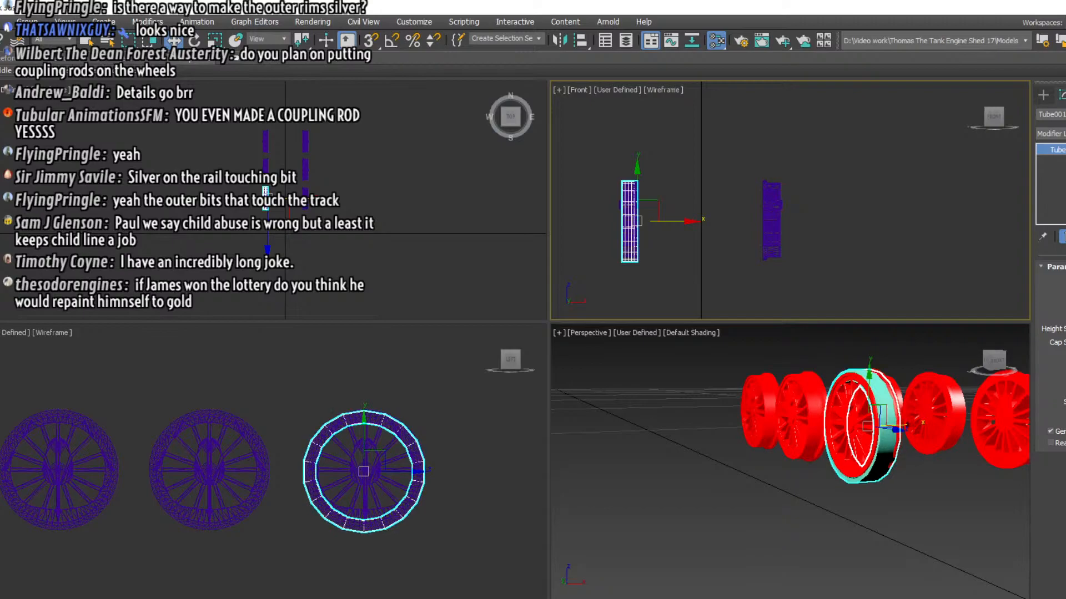
click(340, 415)
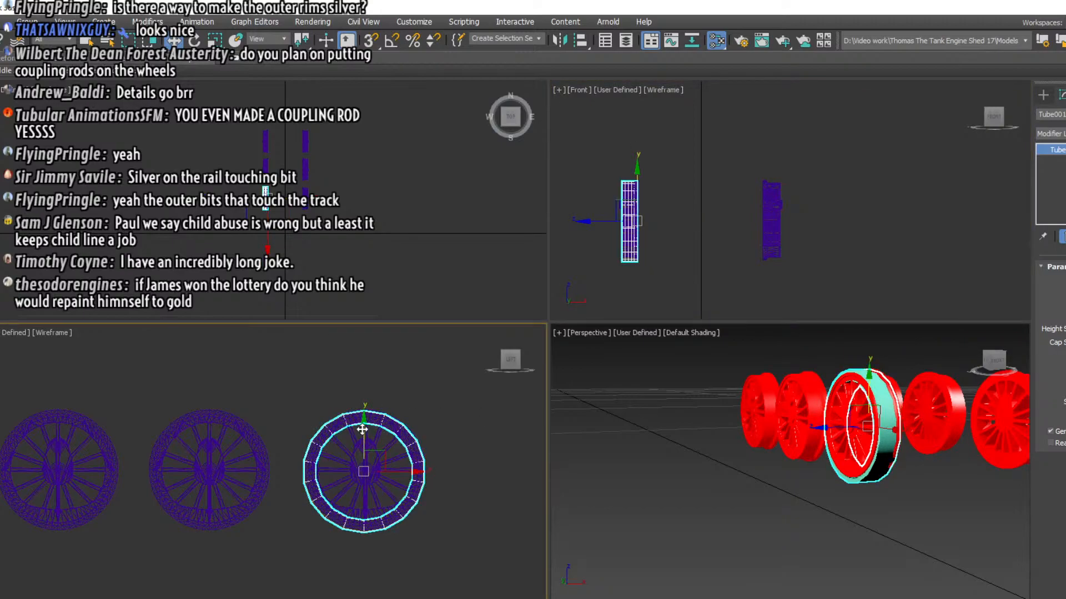
drag(362, 430, 362, 426)
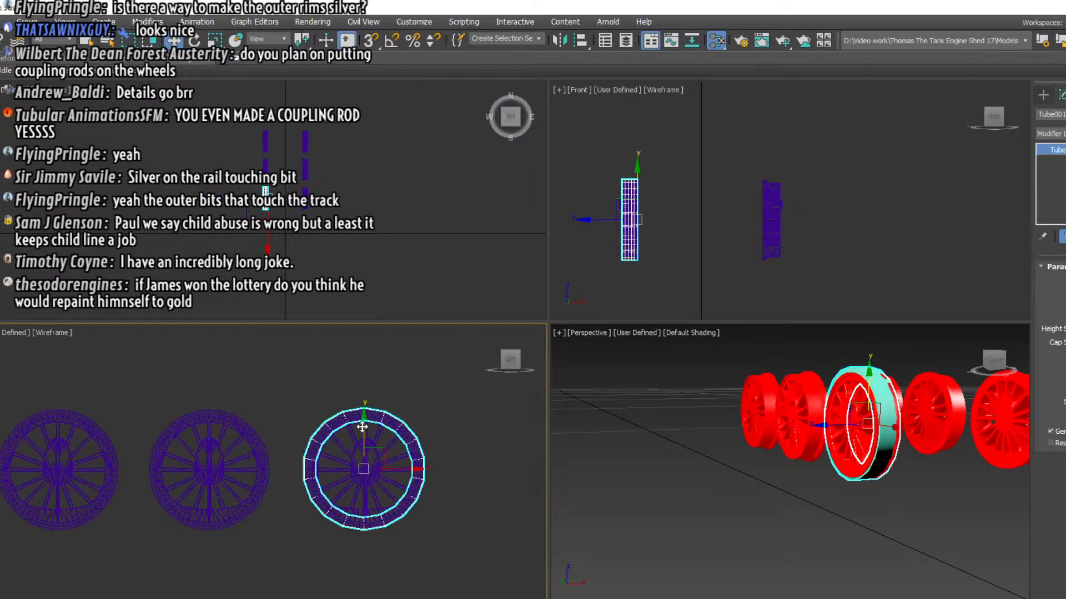
Fit the tube more closely to the wheel's outer rim, and delete it
scroll(732, 442, up, 2)
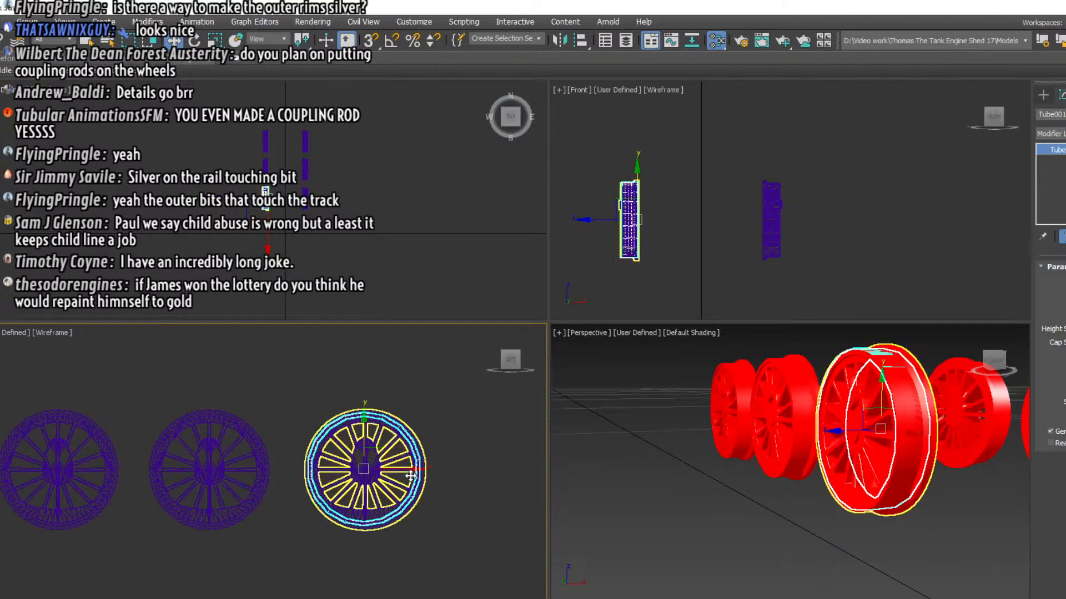
drag(395, 469, 397, 470)
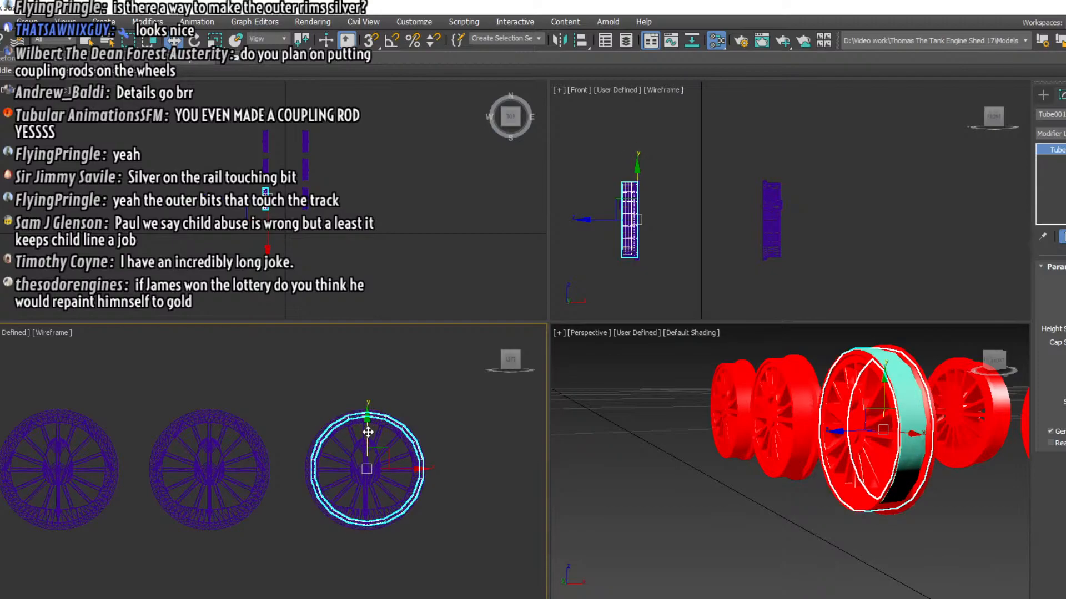
drag(369, 432, 370, 432)
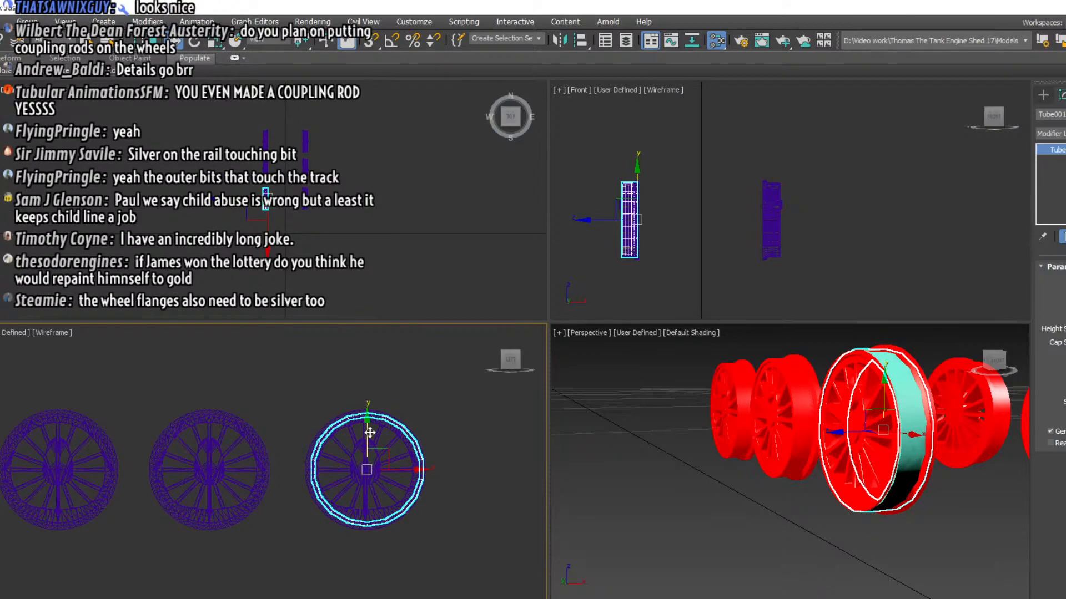
drag(370, 433, 369, 433)
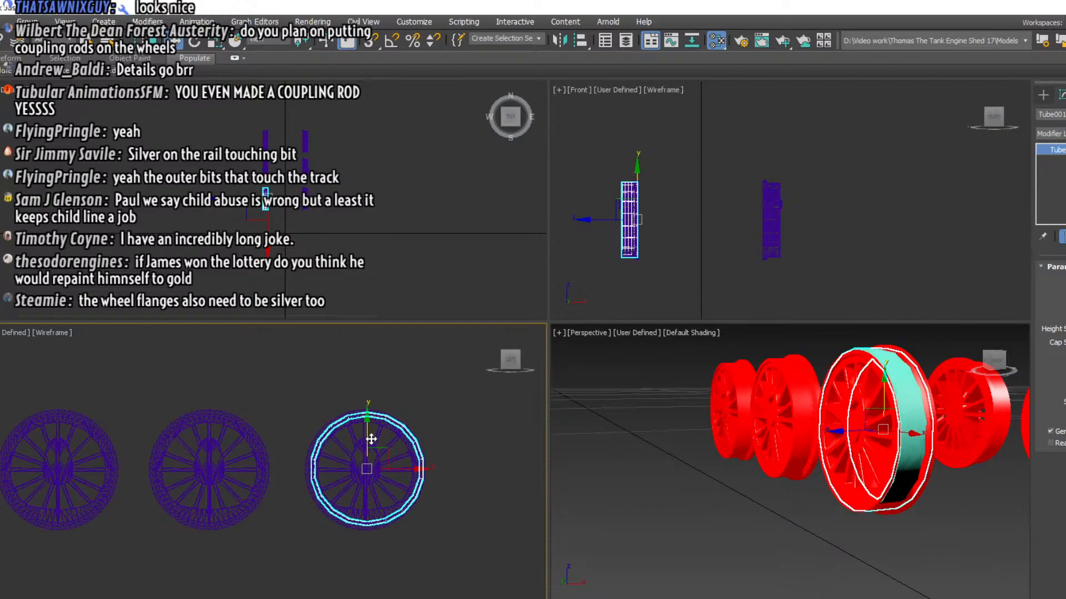
key(Delete)
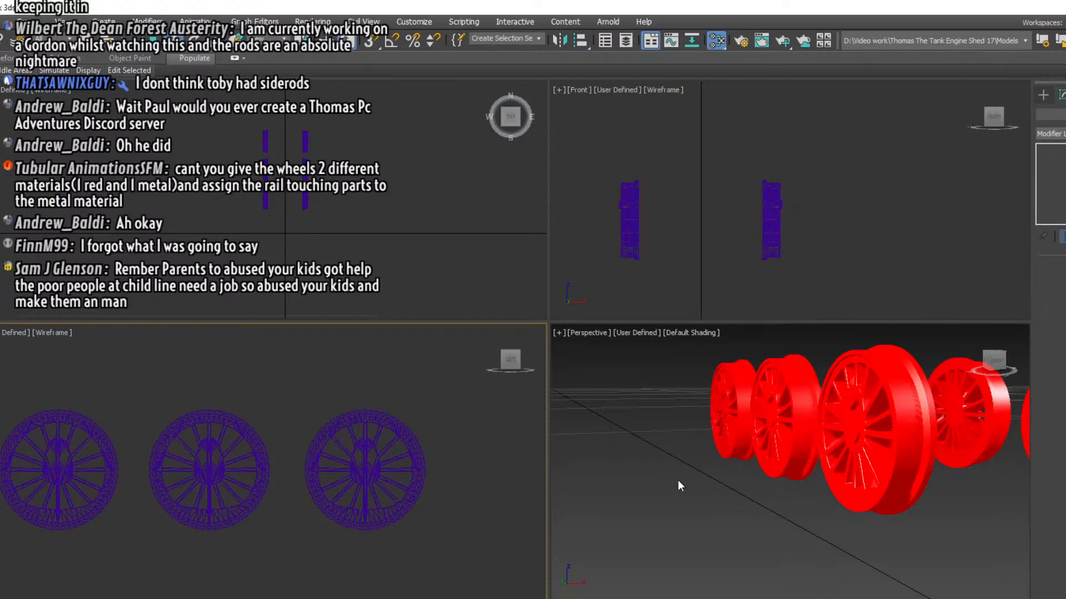
Apply a new material to all six wheels and set its TopLeft colour to pure red
drag(31, 409, 454, 495)
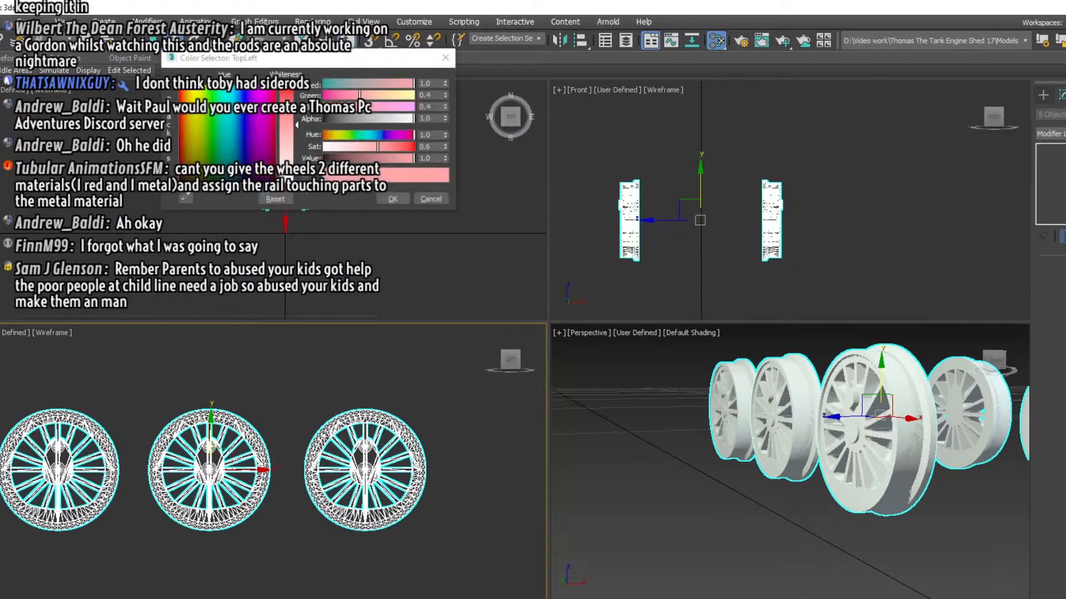
drag(286, 152, 299, 93)
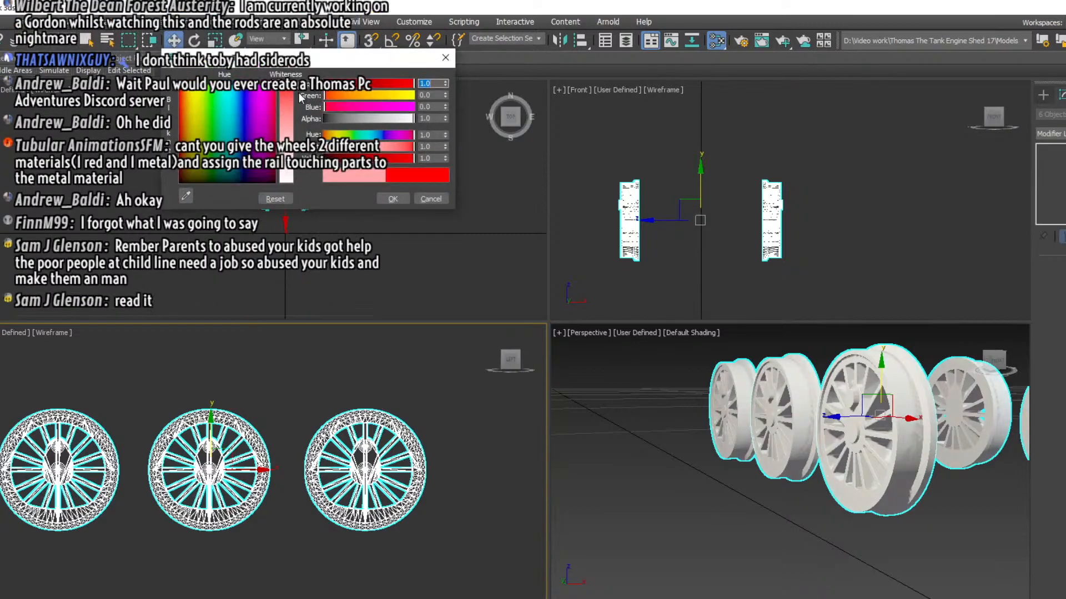
click(392, 198)
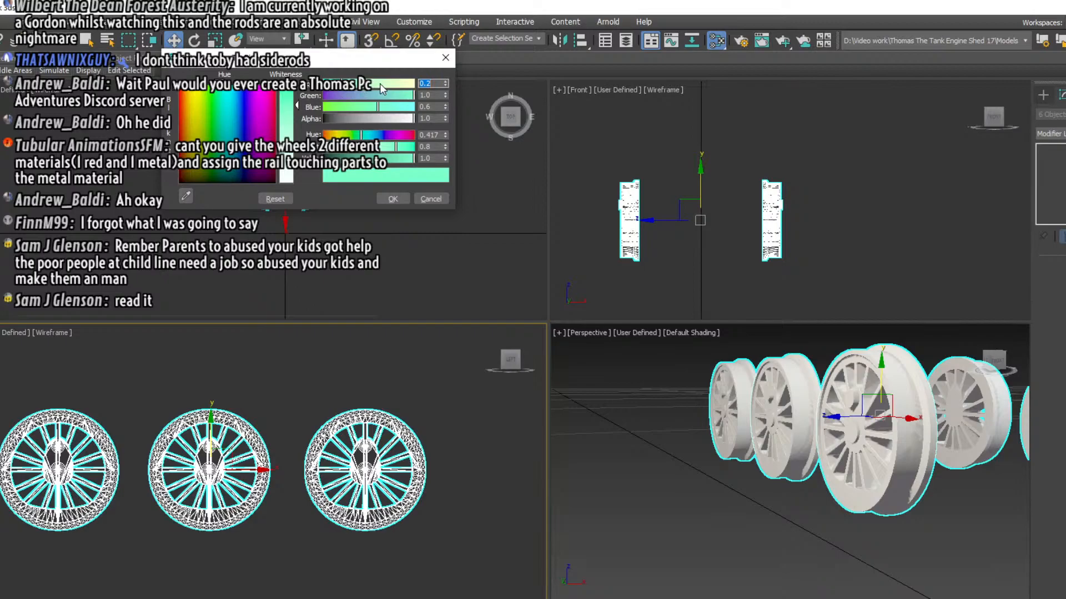
Set the wheel material's mint-green corner colour to pure red by entering Red 1 and raising its hue and saturation to maximum
text(1)
key(Return)
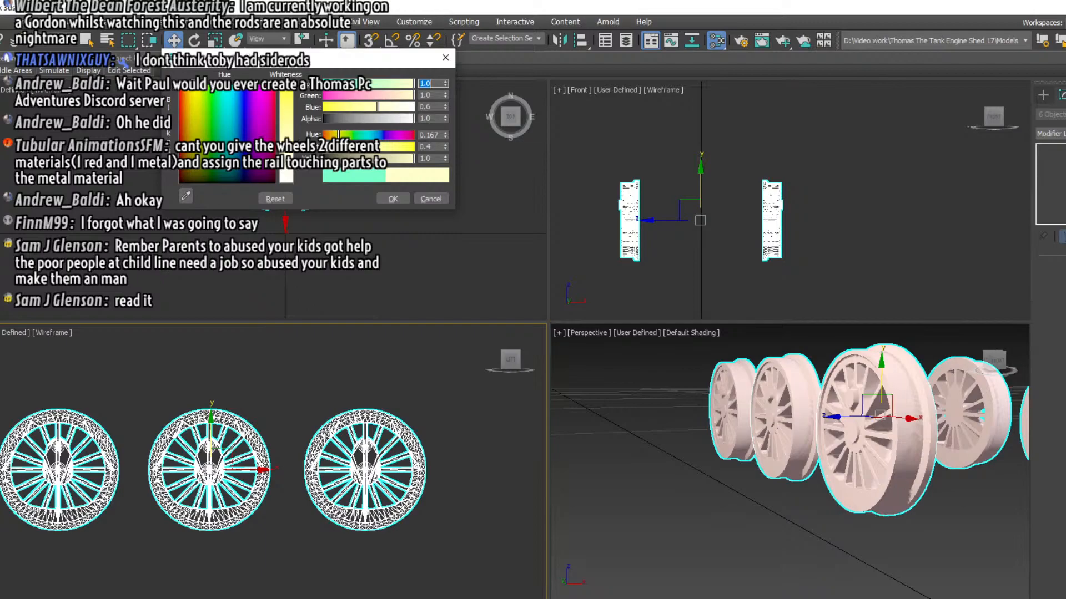
drag(338, 134, 414, 135)
drag(360, 146, 414, 146)
click(392, 199)
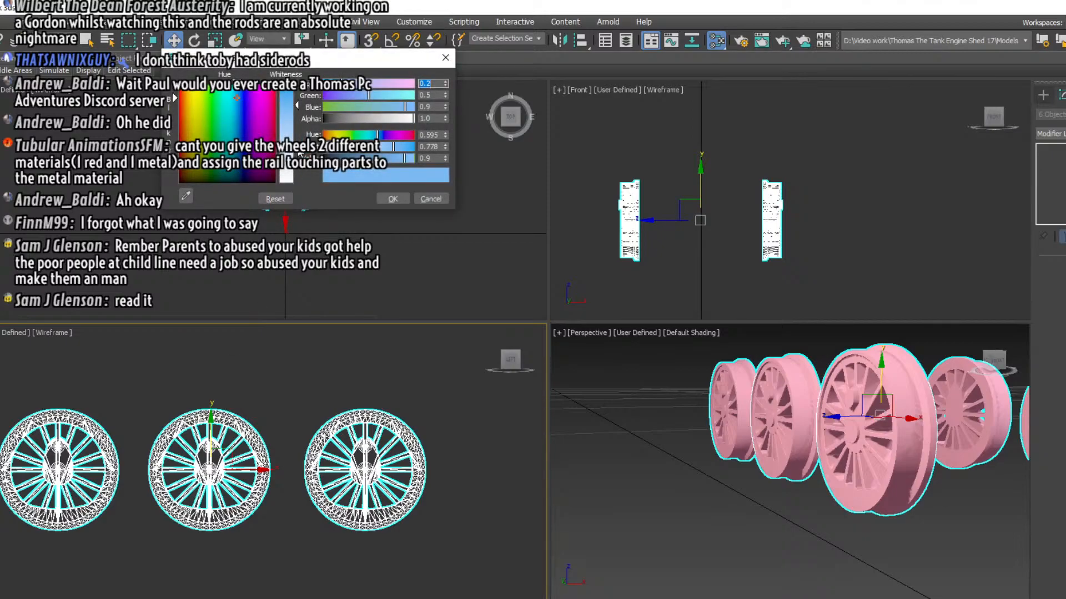
Set the material's light-blue colour to white and its pale pink colour to pure red
drag(298, 154, 297, 183)
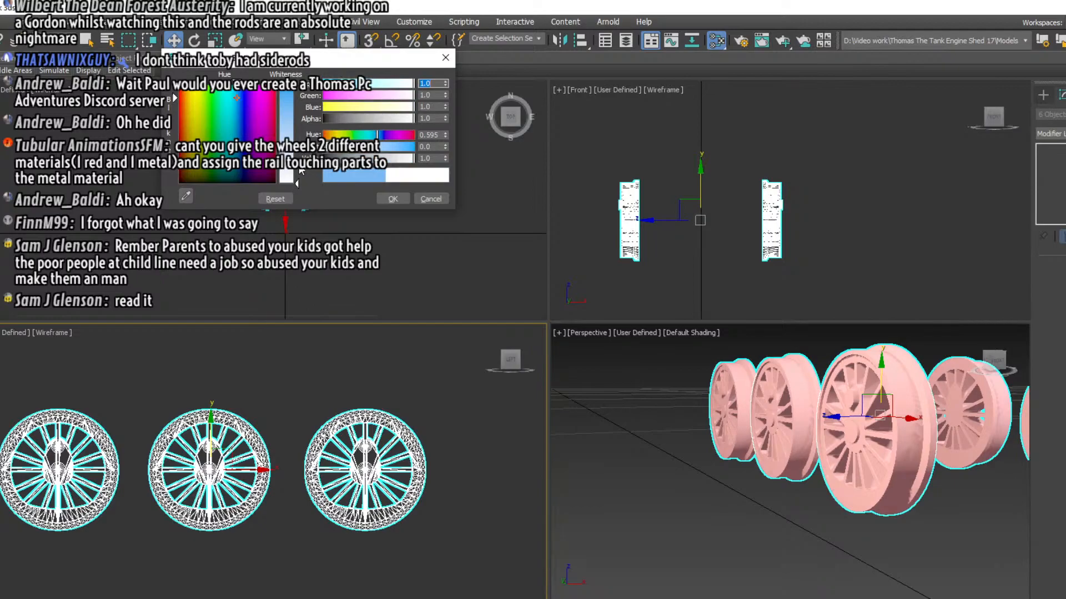
click(399, 197)
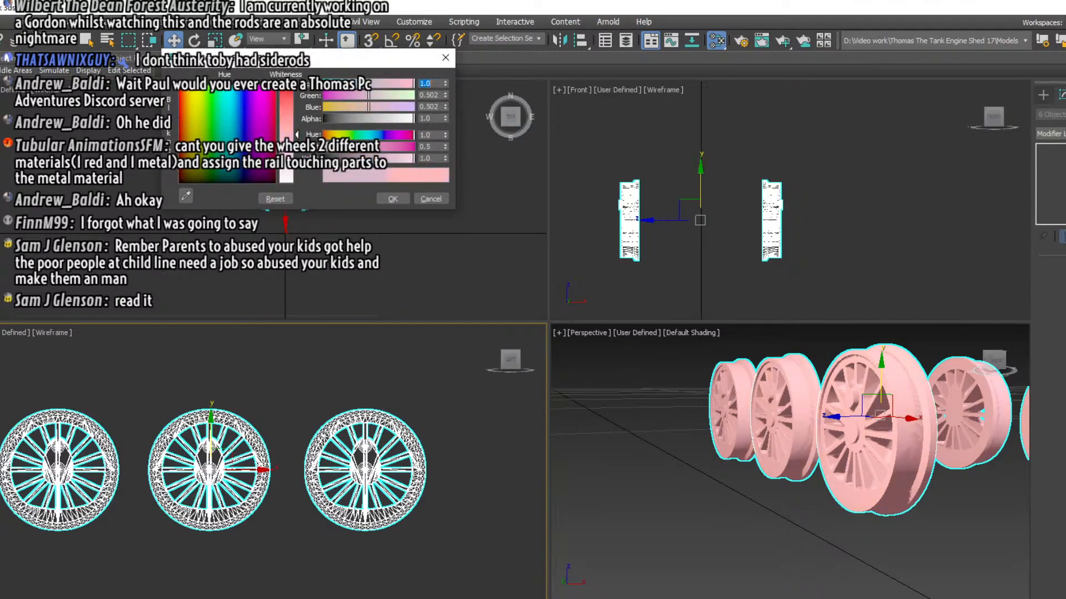
drag(298, 135, 298, 90)
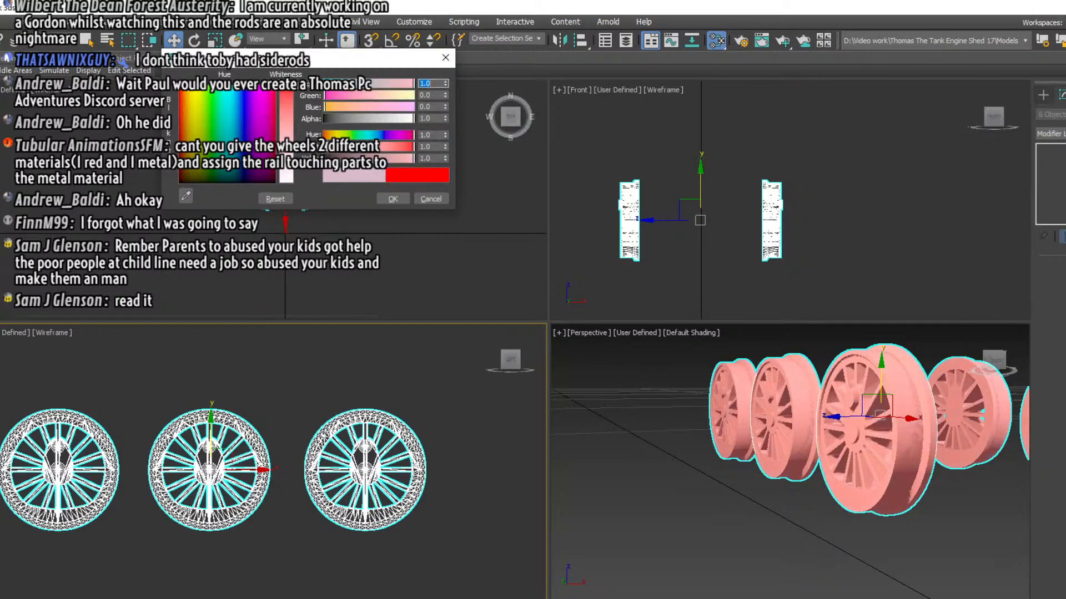
click(390, 199)
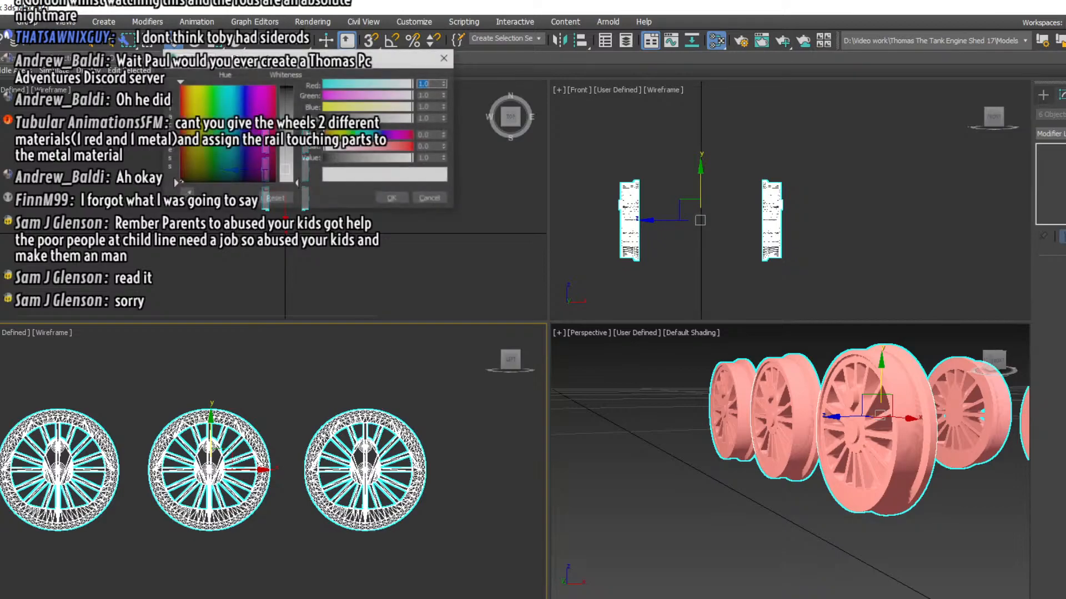
click(381, 135)
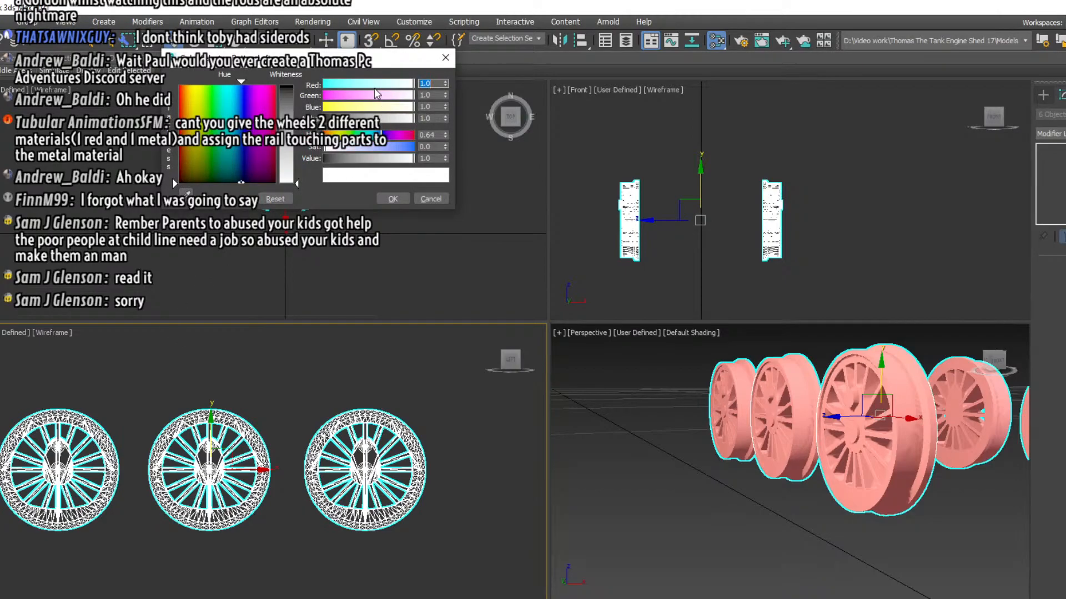
drag(364, 86, 227, 114)
click(428, 199)
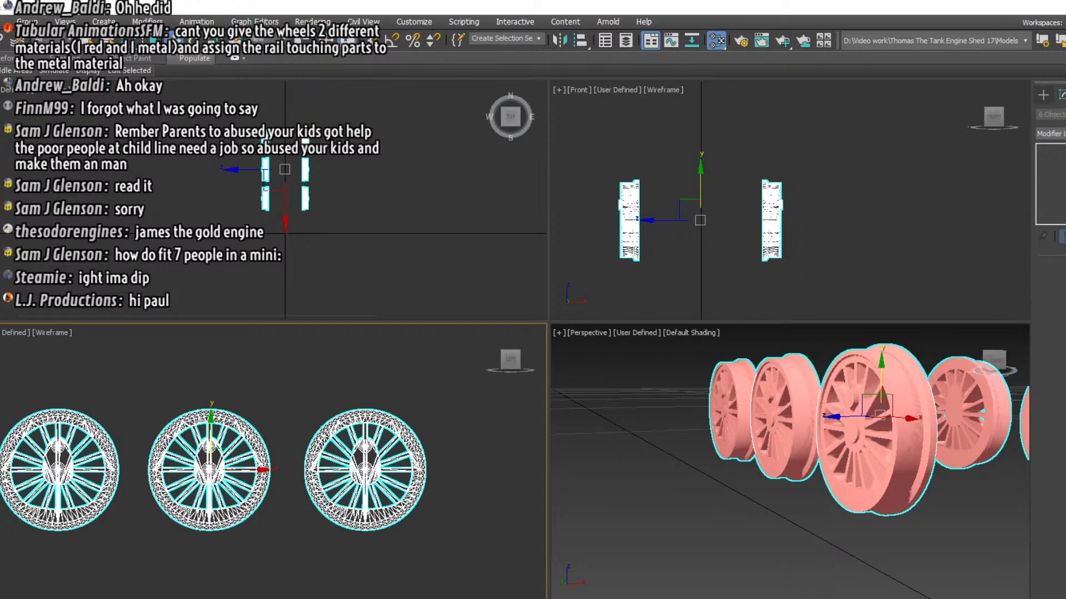
Deselect the six wheels, select only the nearest wheel and enter its polygon editing level
right_click(886, 388)
right_click(894, 278)
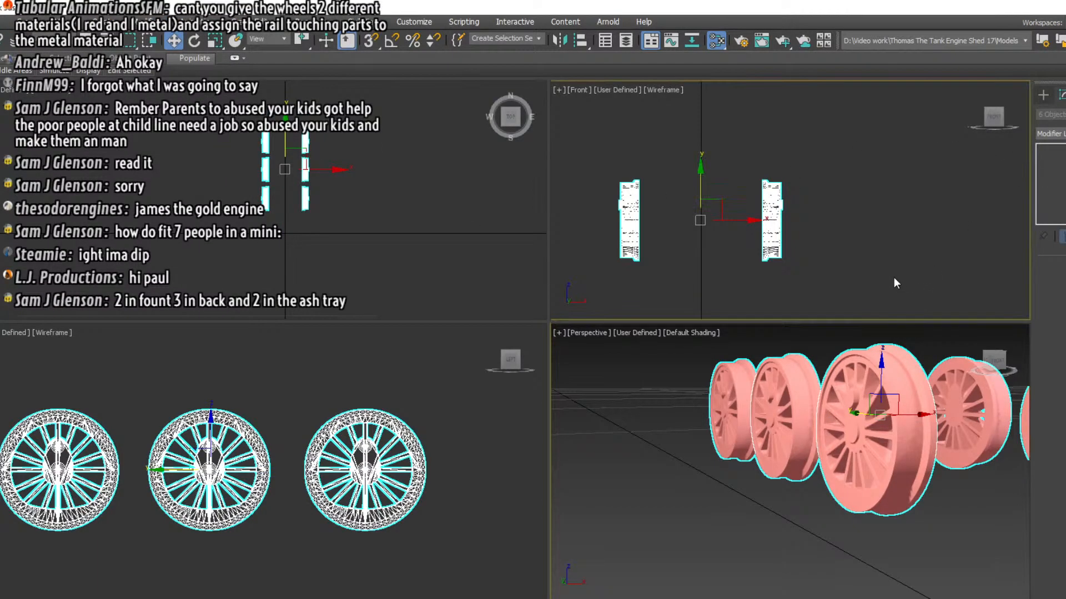
click(893, 278)
click(889, 385)
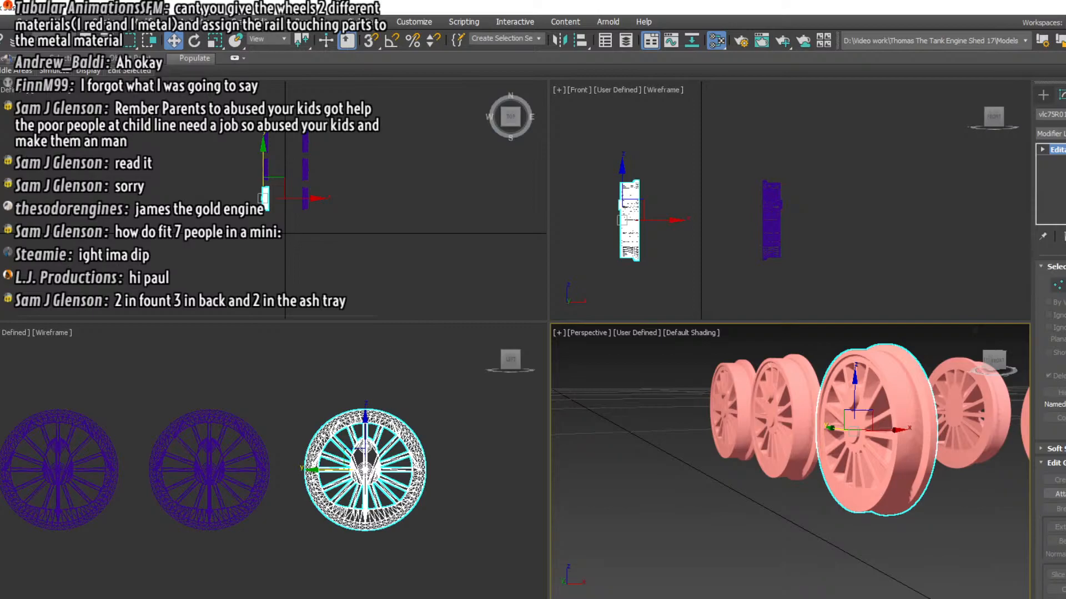
click(1042, 150)
click(1058, 193)
scroll(1052, 416, down, 5)
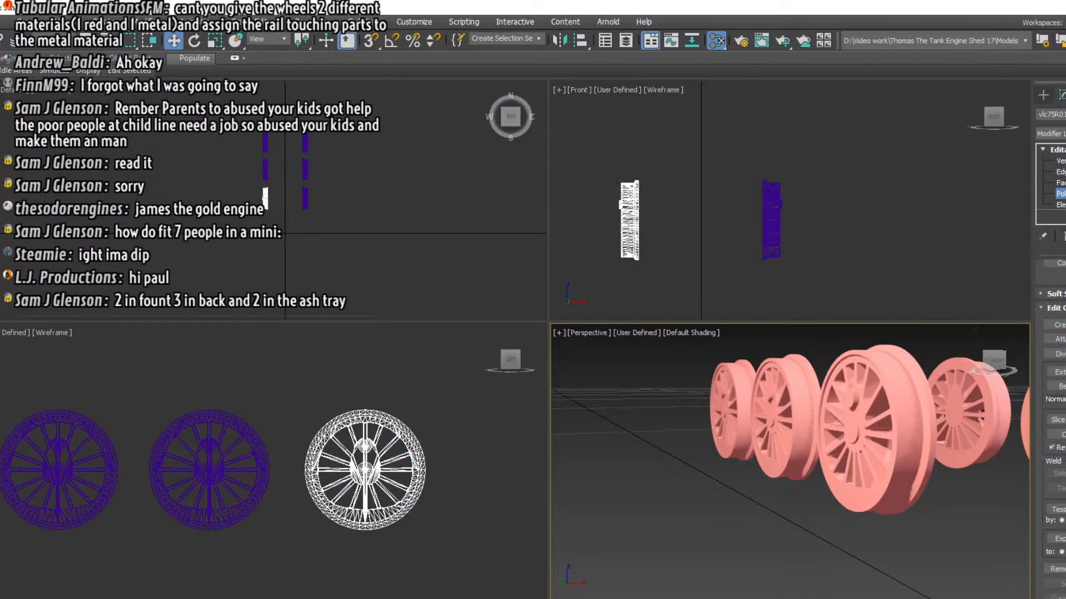
scroll(1052, 416, down, 3)
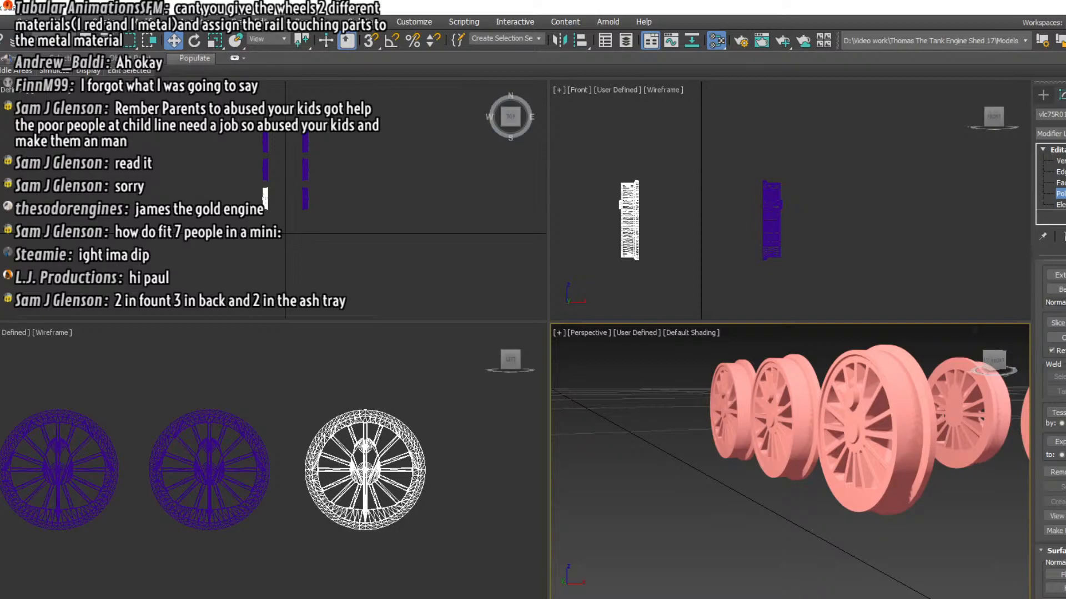
scroll(1052, 416, up, 2)
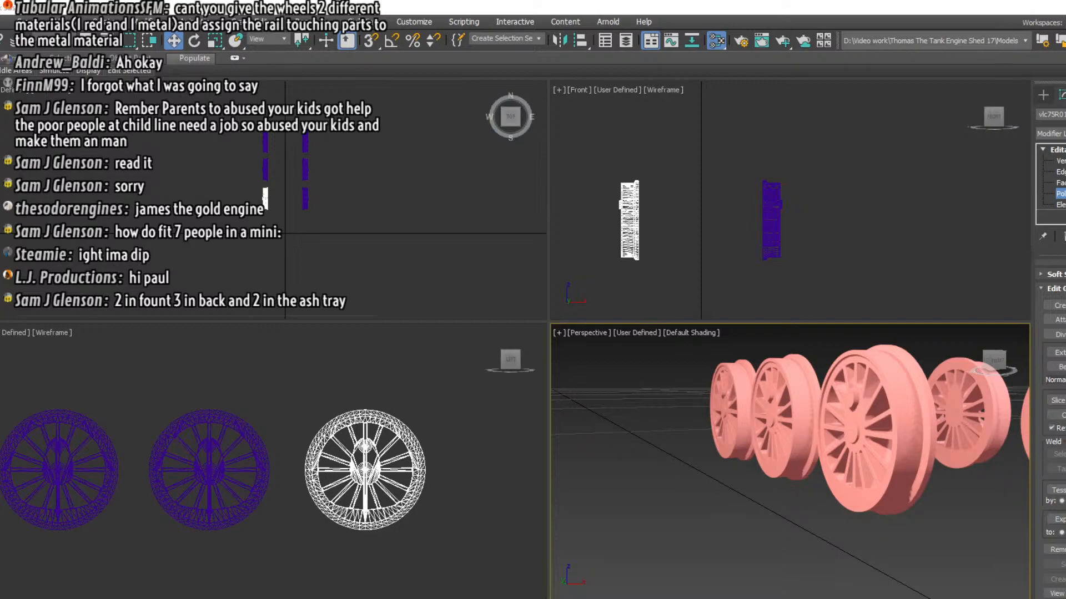
click(1051, 134)
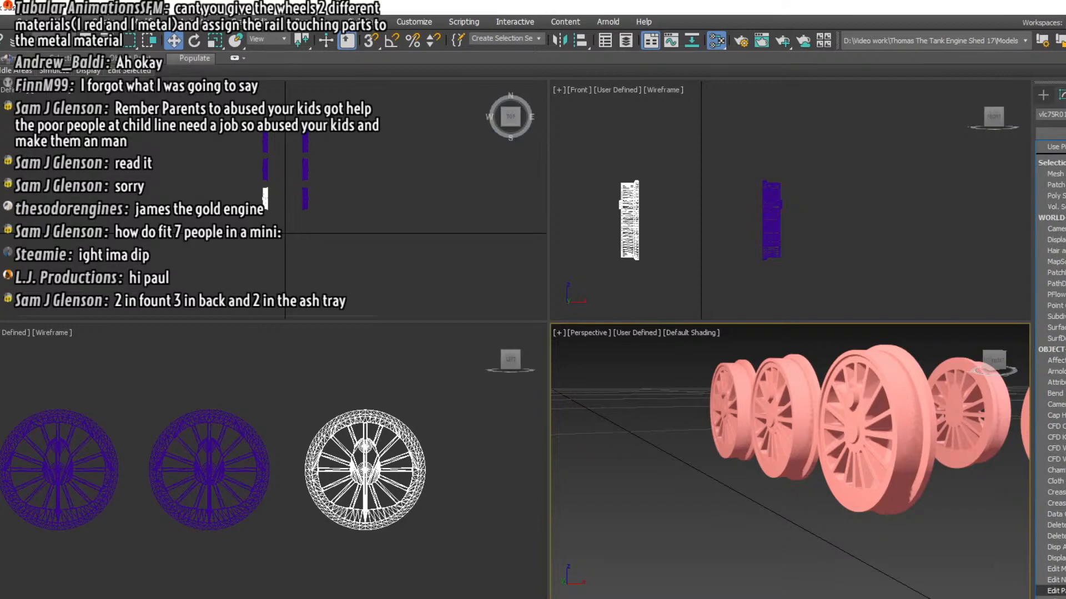
click(1055, 591)
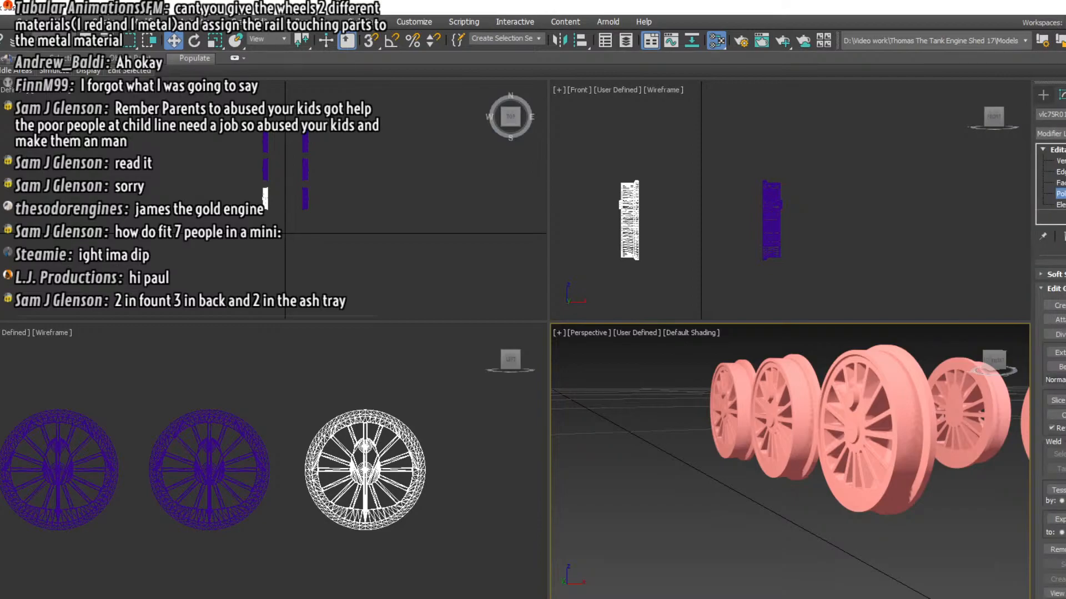
Select a polygon on the outer rim of the nearest wheel and add it to smoothing group 1
scroll(1055, 388, down, 3)
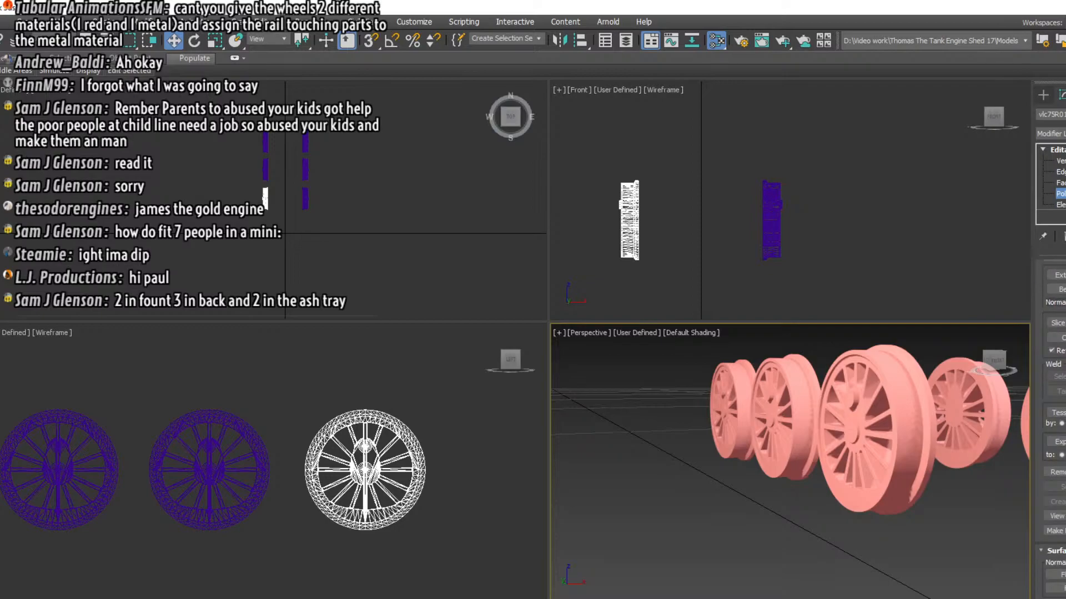
scroll(1056, 425, down, 9)
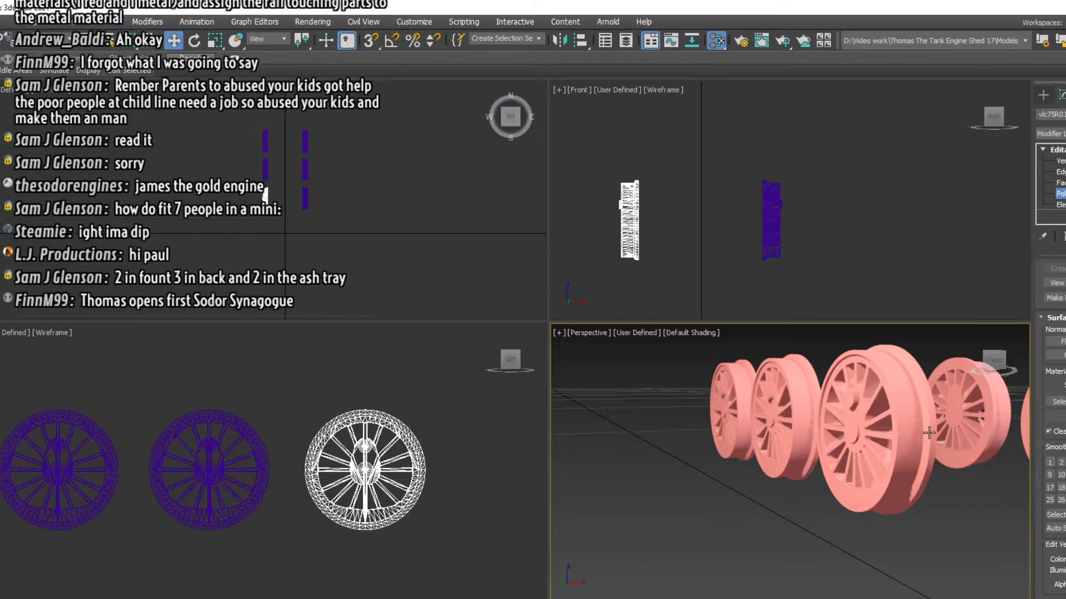
click(912, 425)
click(912, 439)
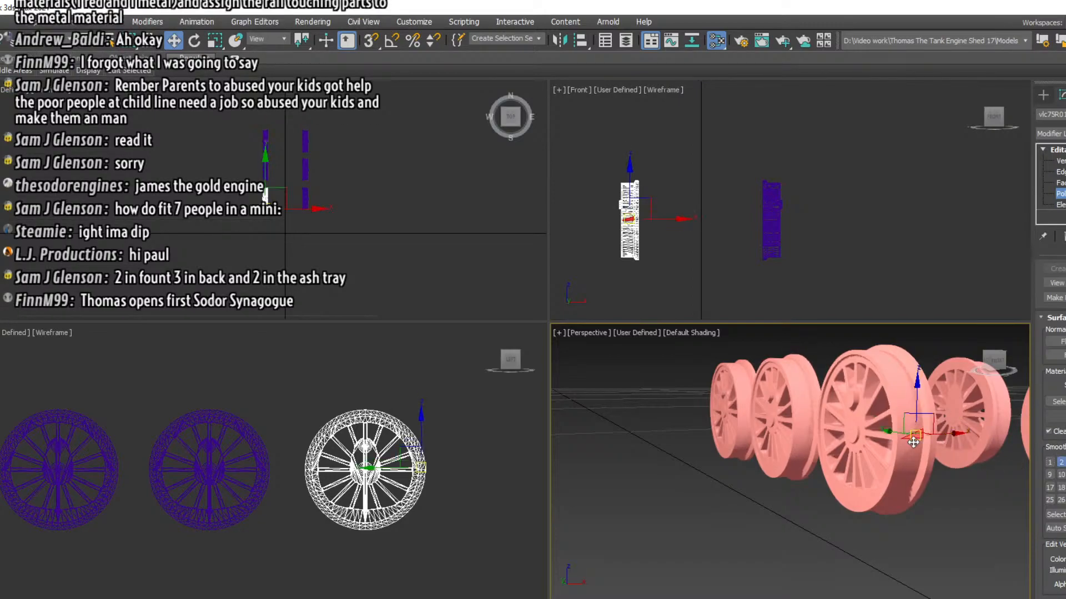
click(1051, 463)
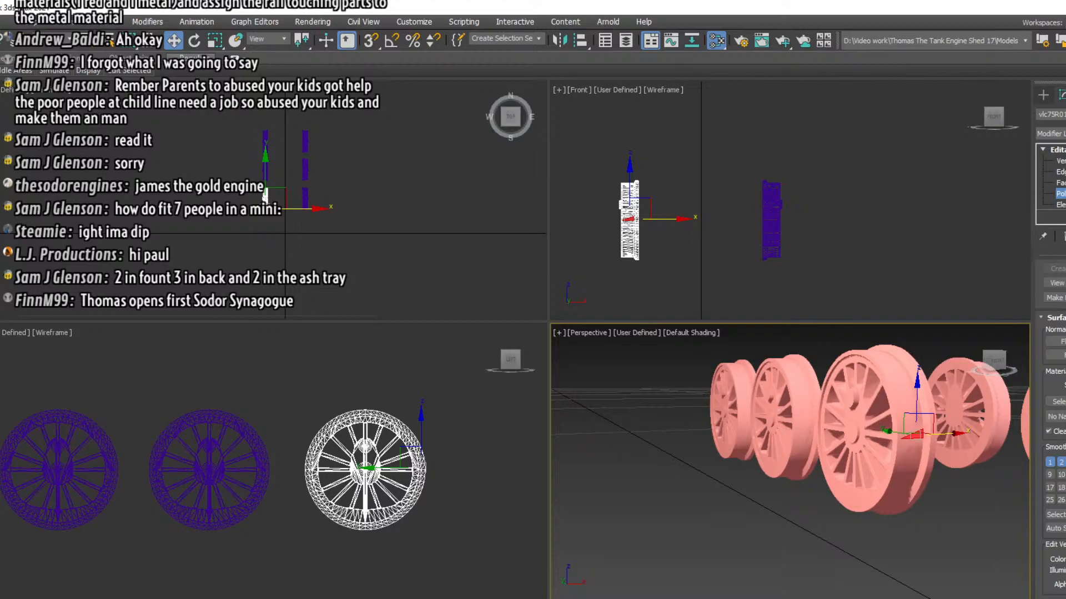
Clear the polygon selection and select another polygon higher up on the wheel's outer rim
click(605, 475)
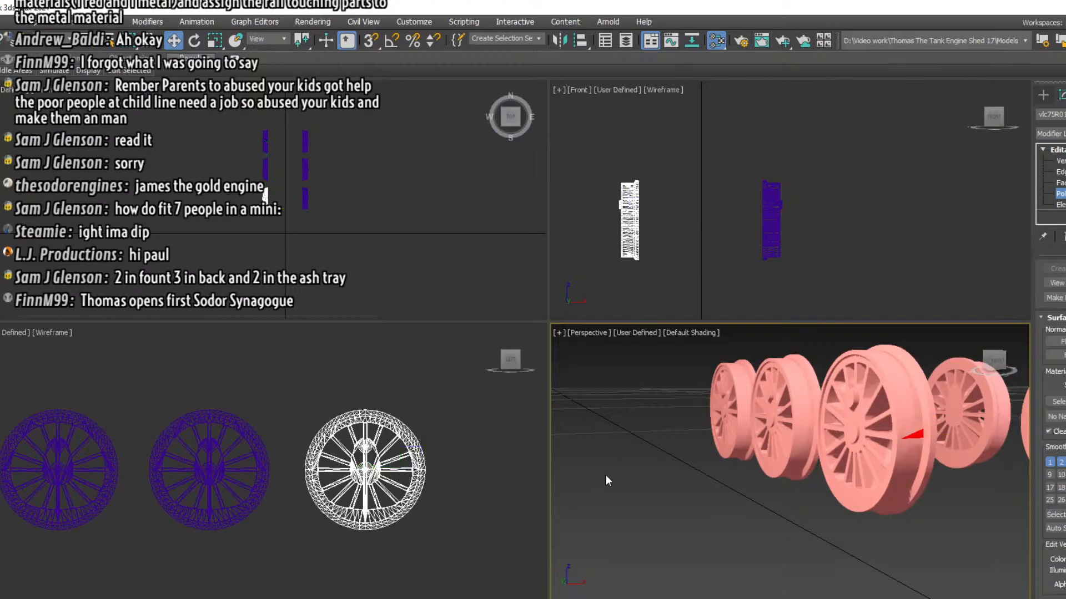
click(893, 383)
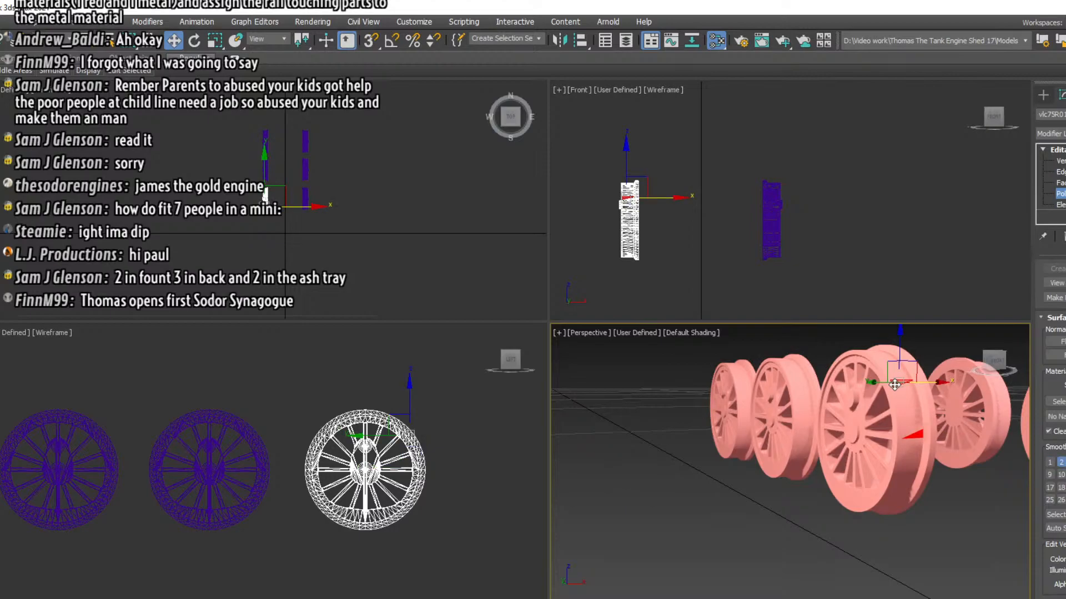